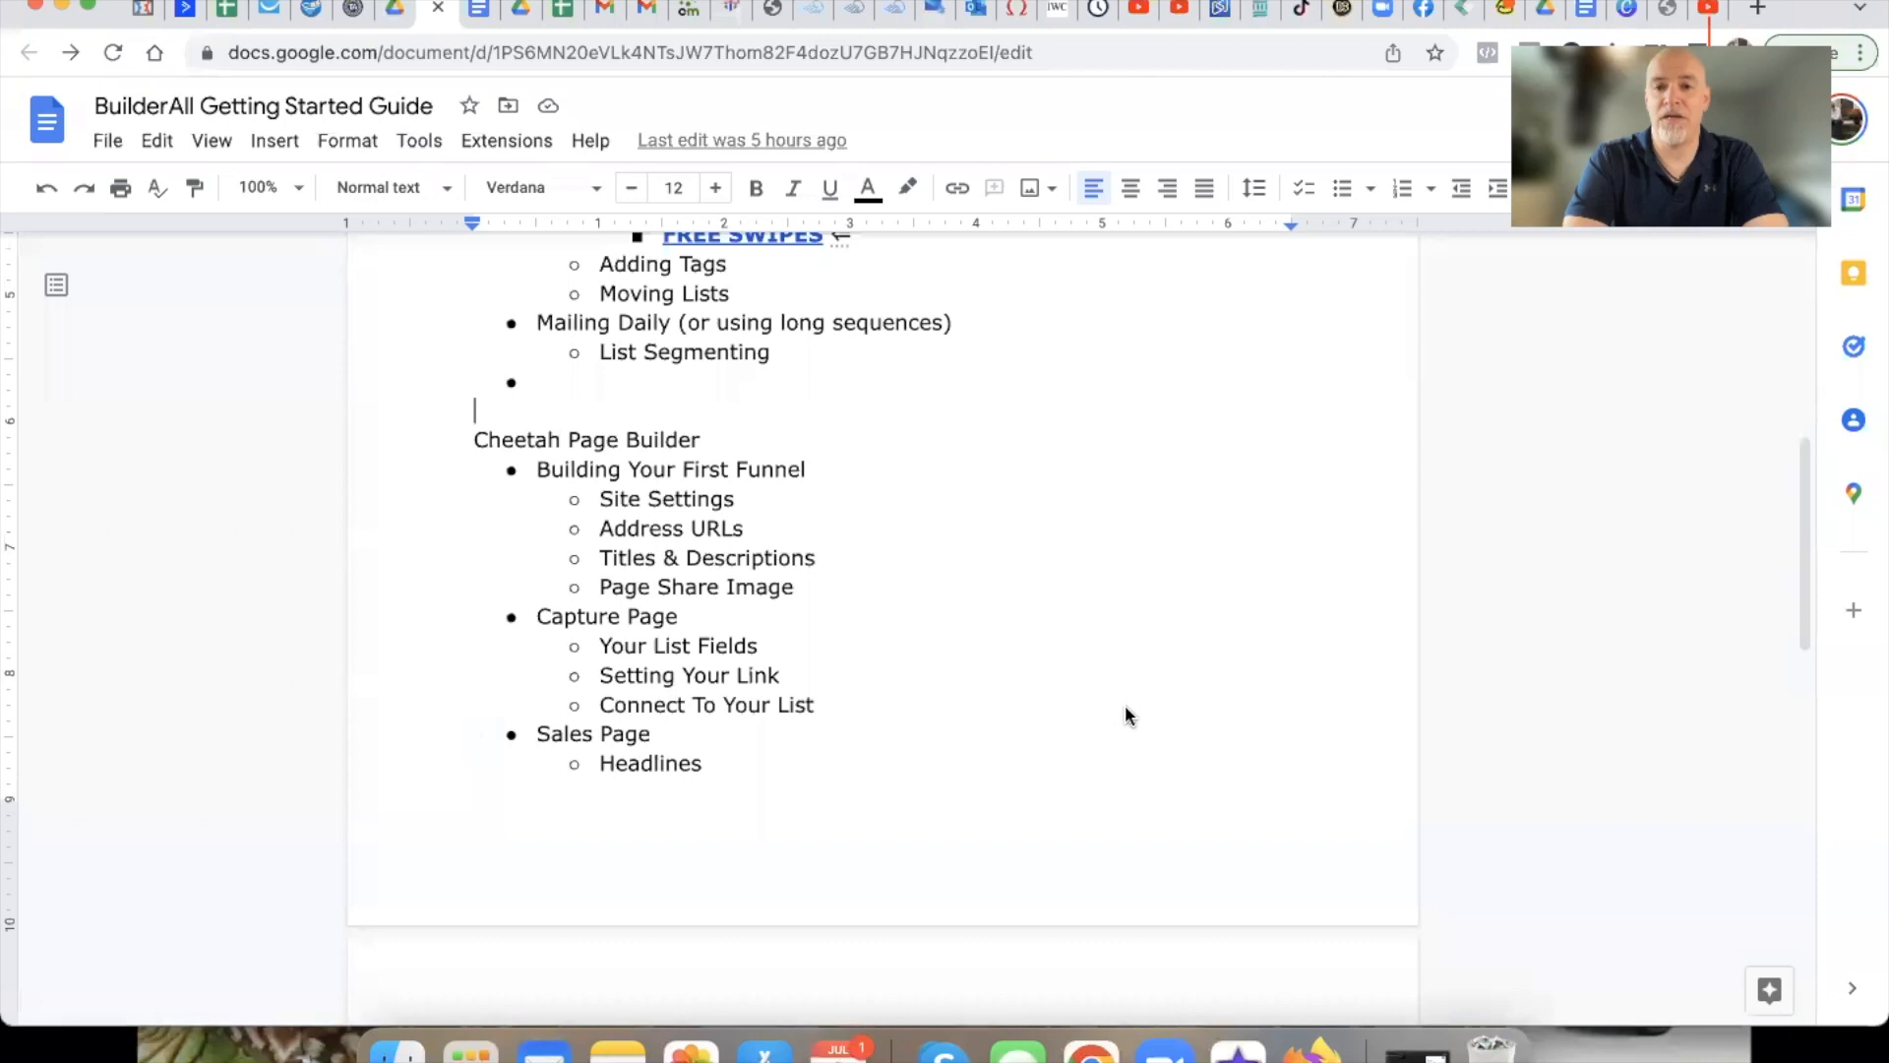
# Switch to the YouTube playlist of Builderall tutorial videos, look over it, and return to the Getting Started Guide
pyautogui.click(1708, 8)
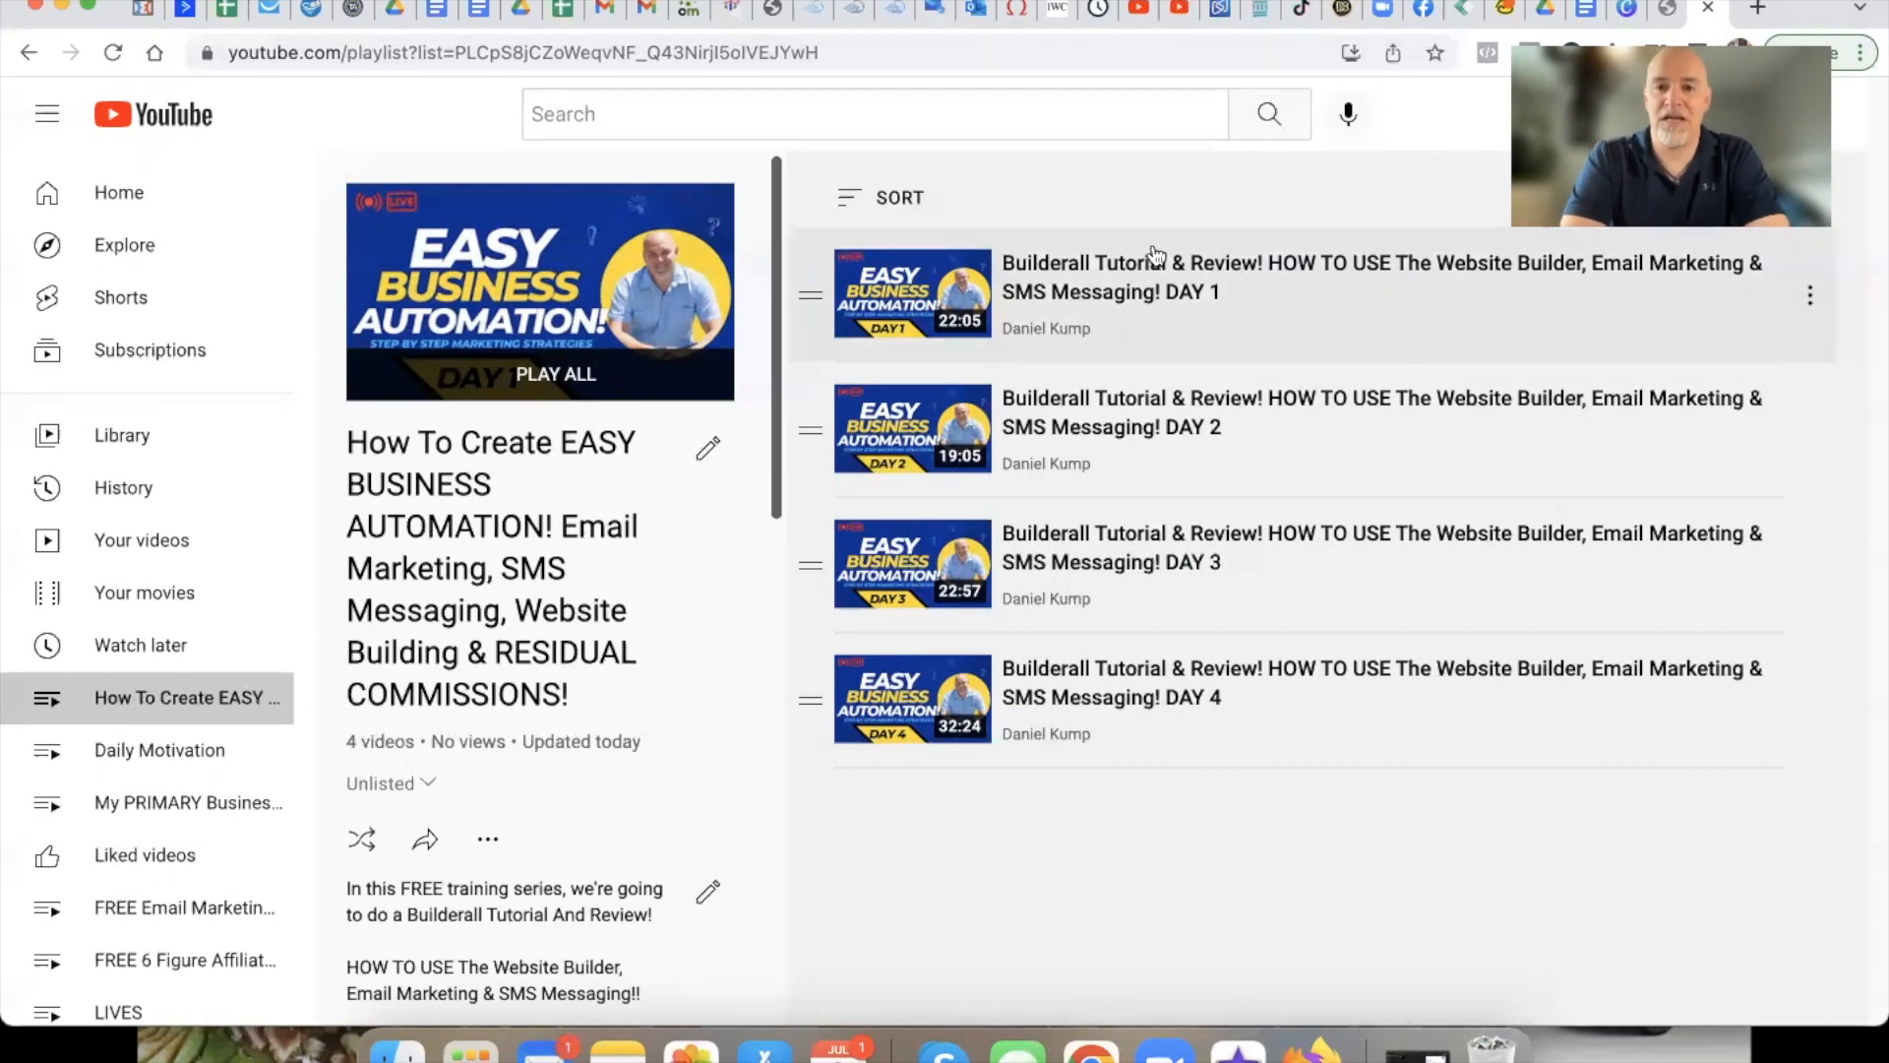
pyautogui.press('super+8')
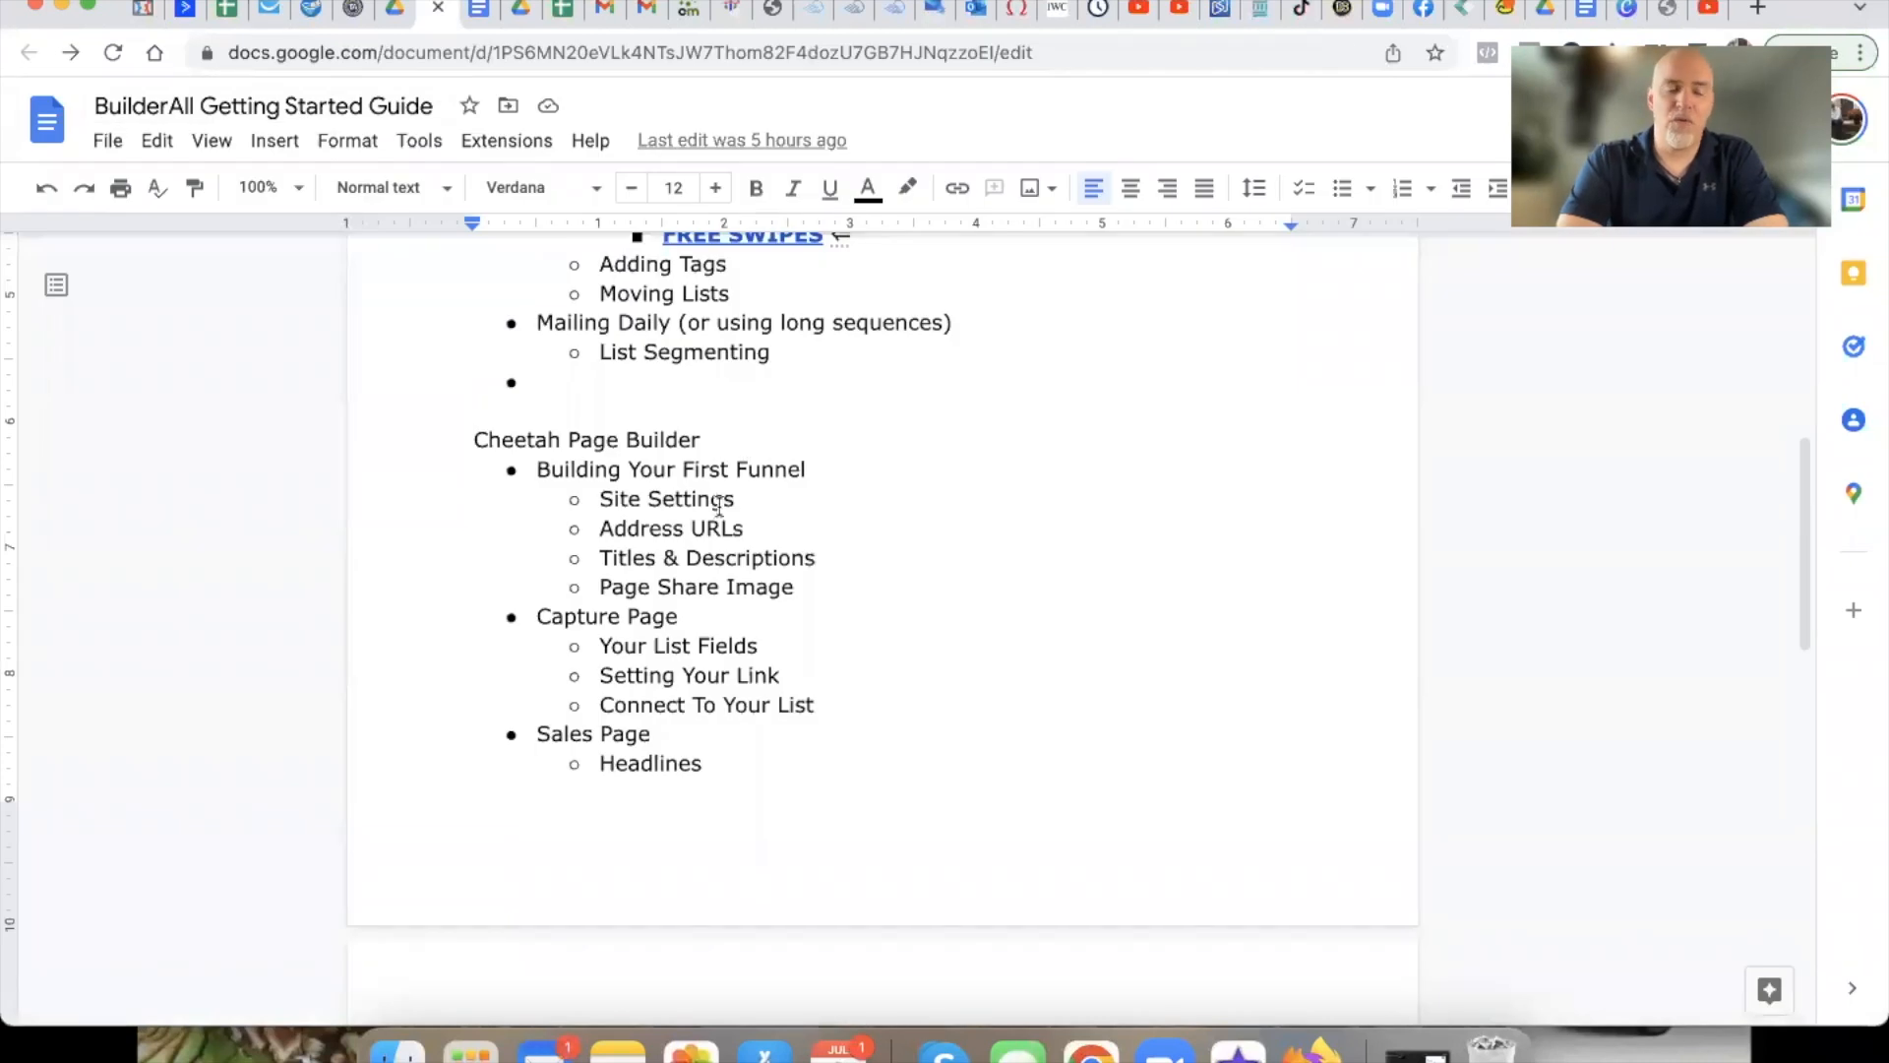
# Highlight the "Cheetah Page Builder" heading in the guide to review that section's outline
pyautogui.click(474, 440)
pyautogui.moveTo(473, 440); pyautogui.dragTo(704, 442)
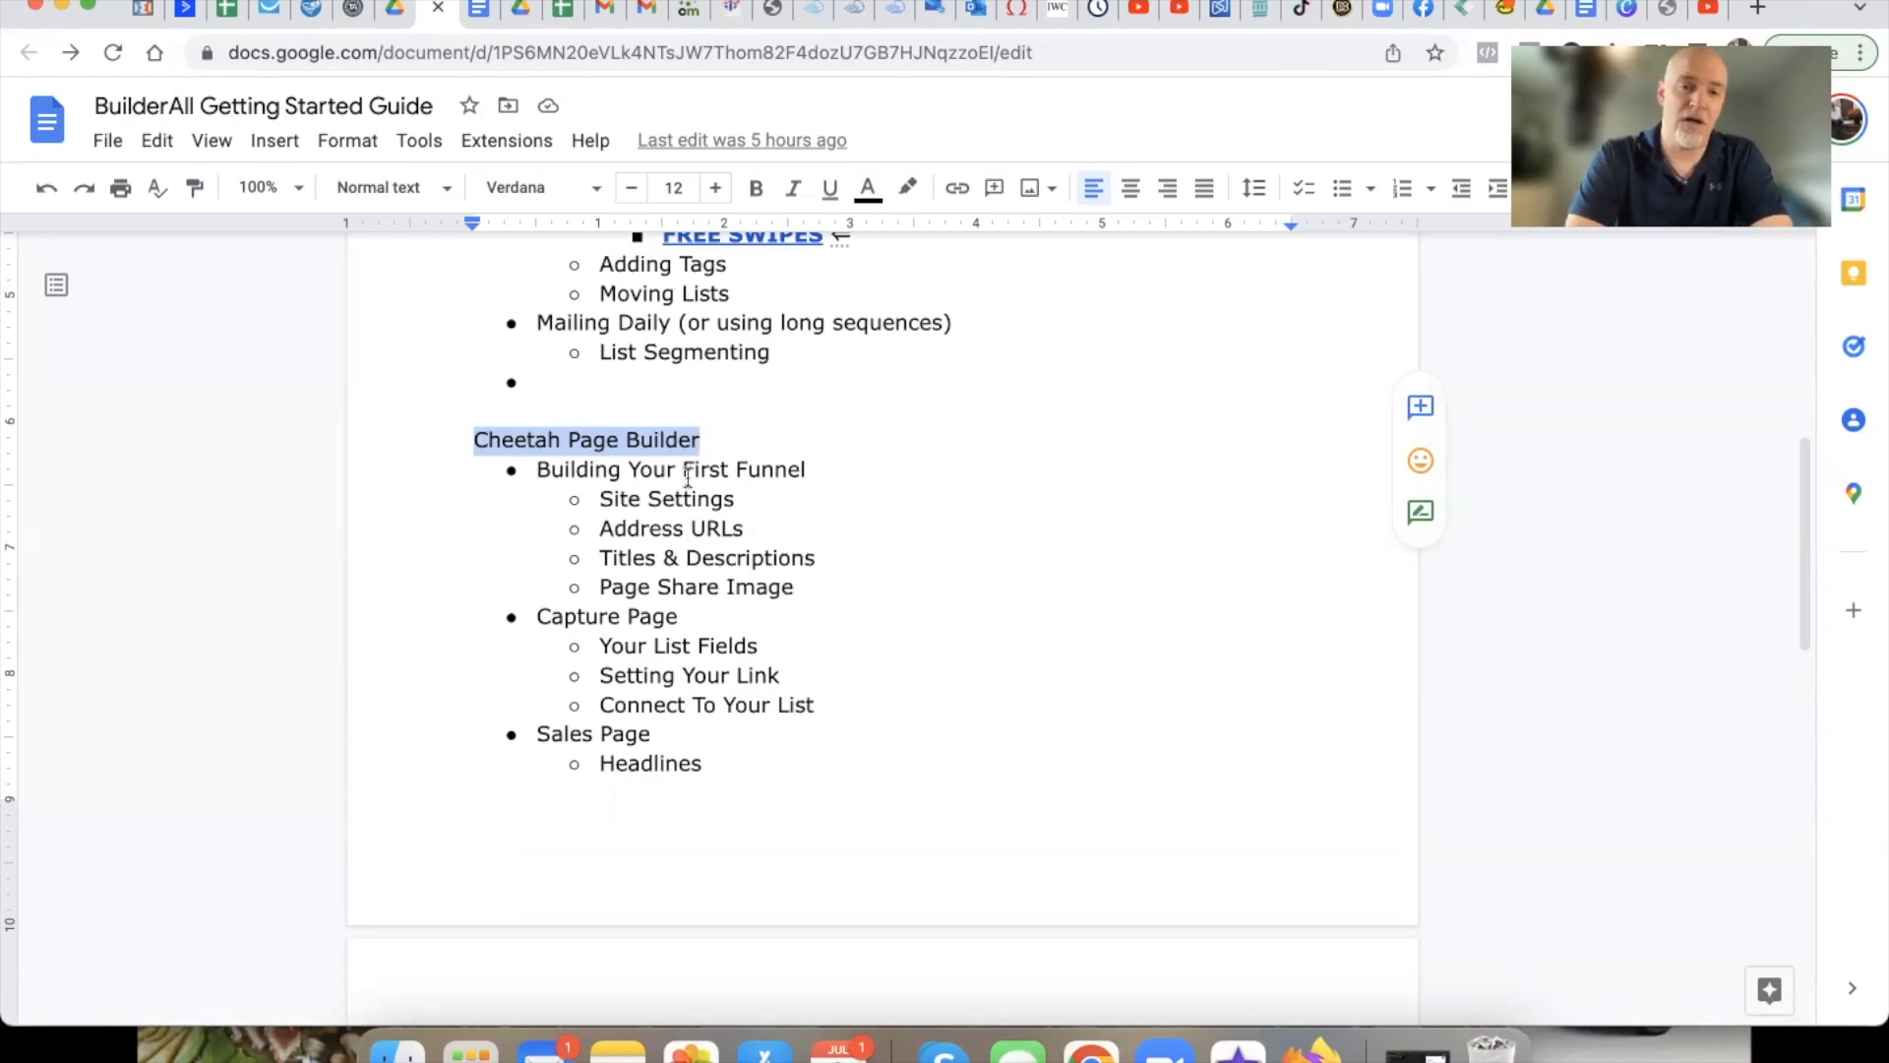
pyautogui.click(677, 471)
pyautogui.scroll(-1, 676, 480)
pyautogui.rightClick(675, 480)
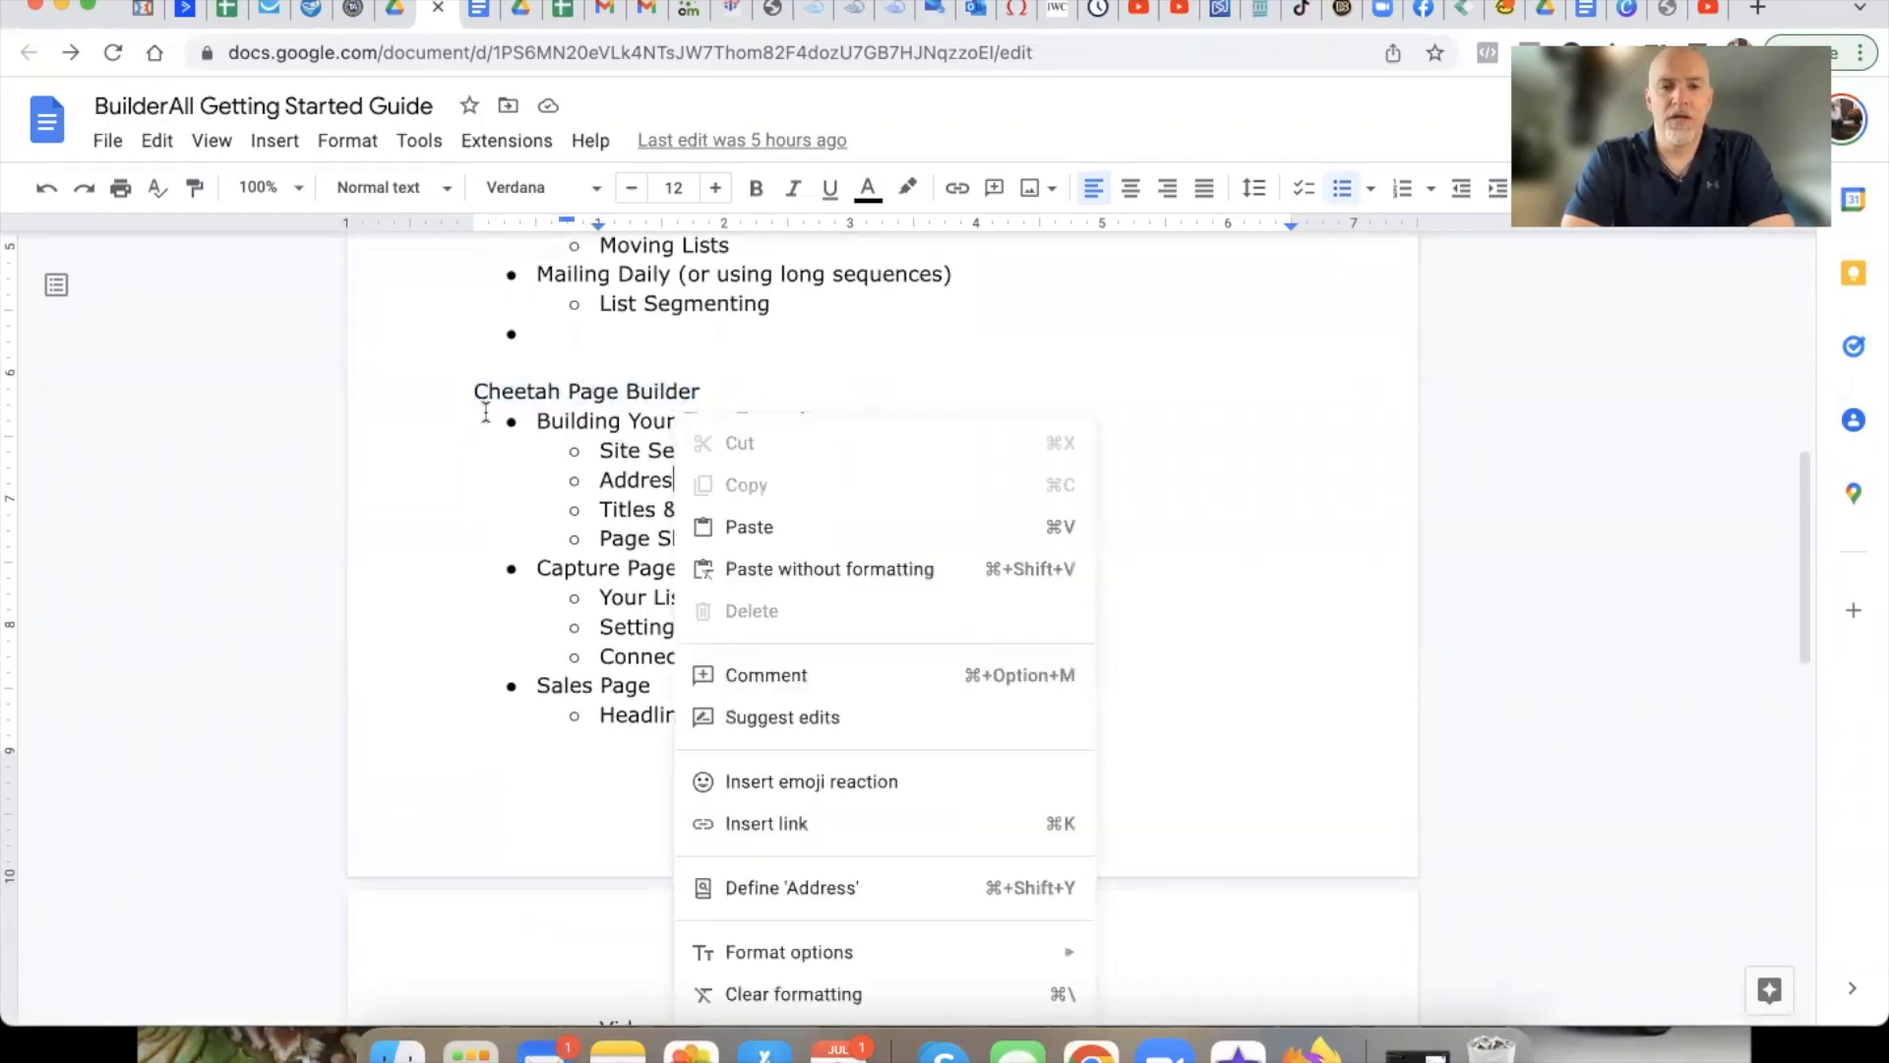
pyautogui.click(563, 418)
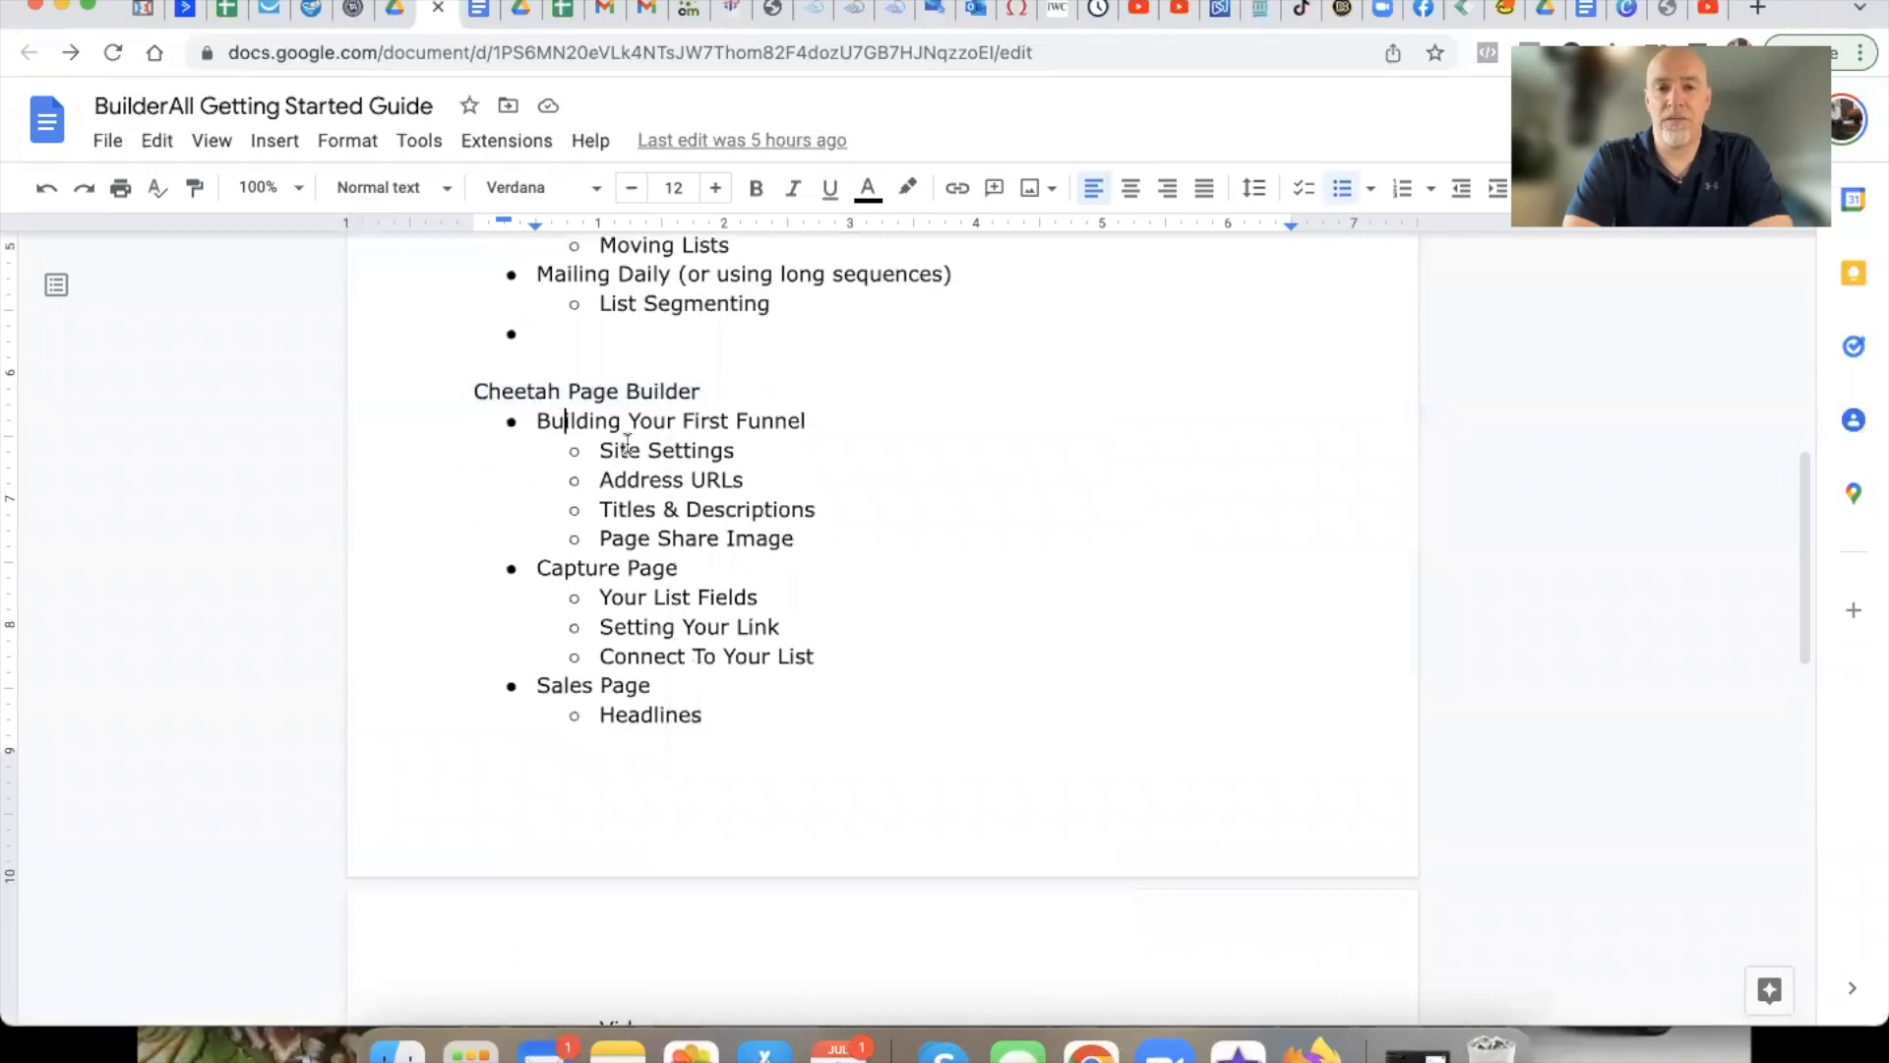
pyautogui.moveTo(475, 392); pyautogui.dragTo(703, 390)
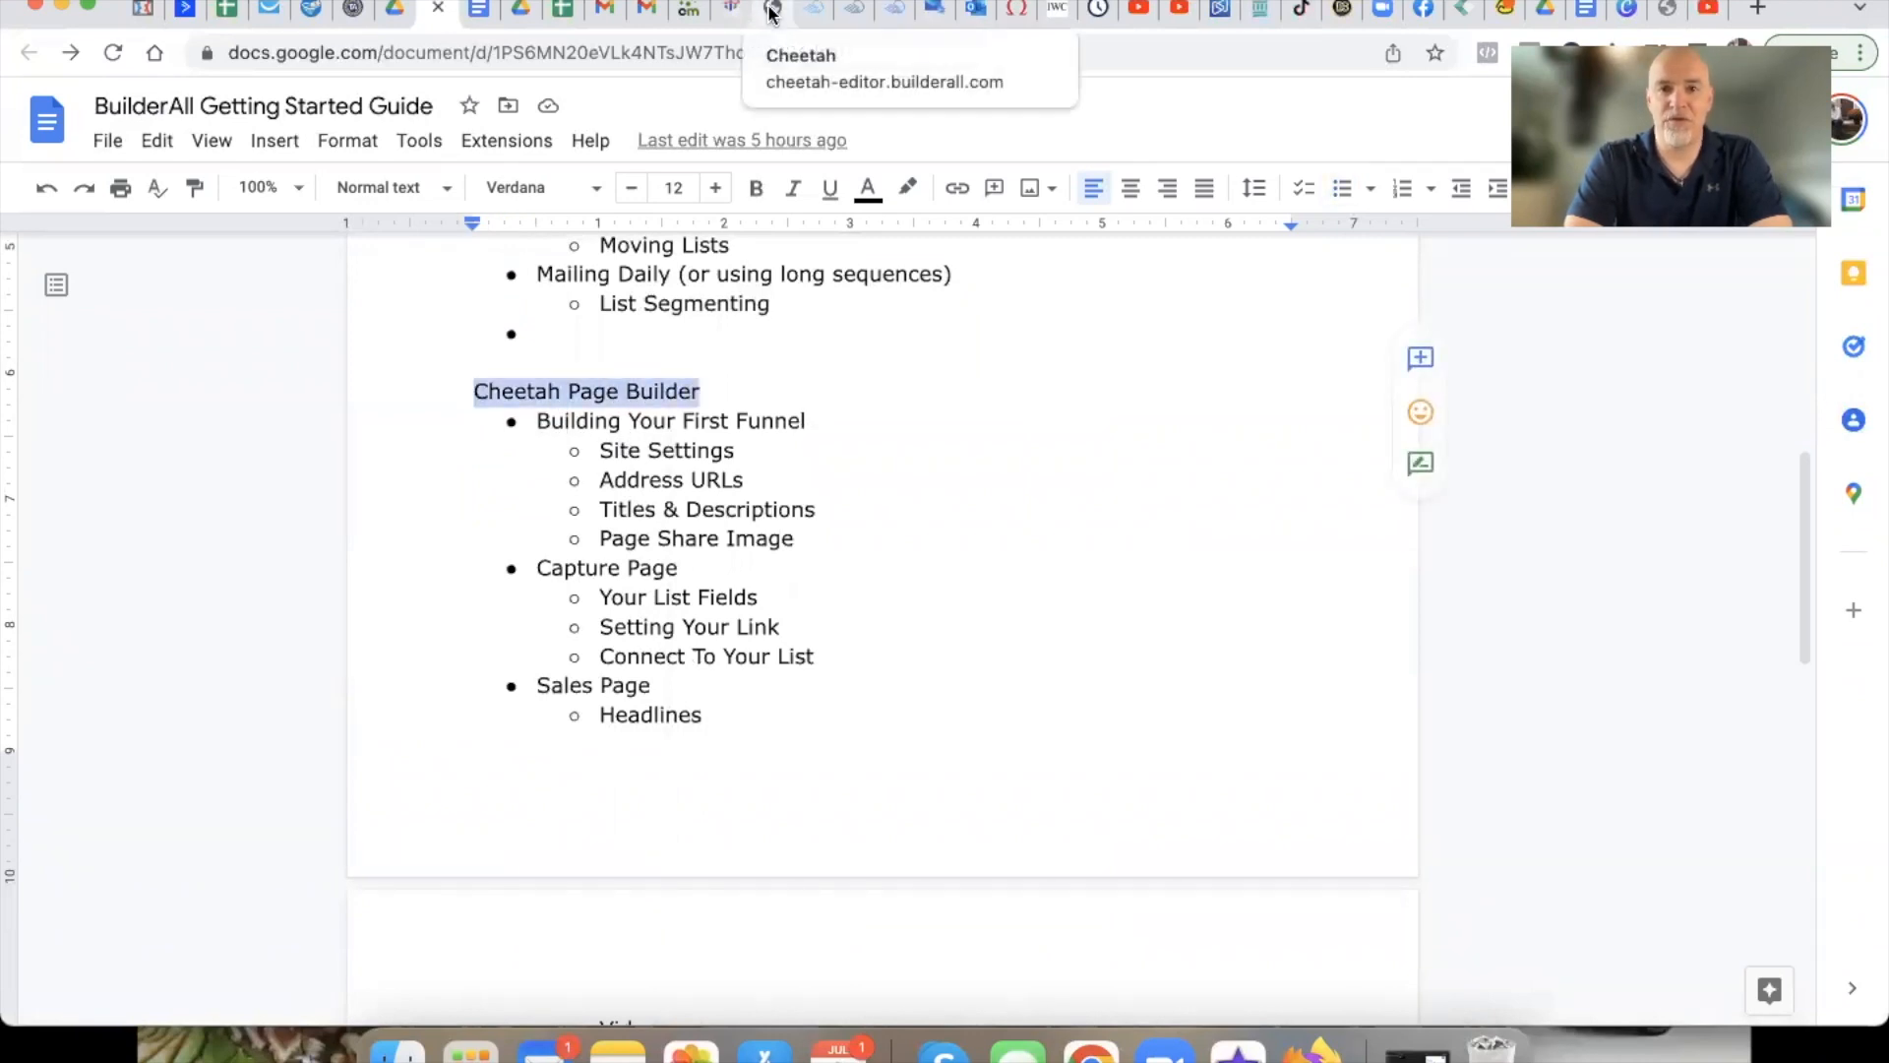
# Switch to the Earn MORE! site in the Cheetah editor and view its published cp1 capture page
pyautogui.click(771, 10)
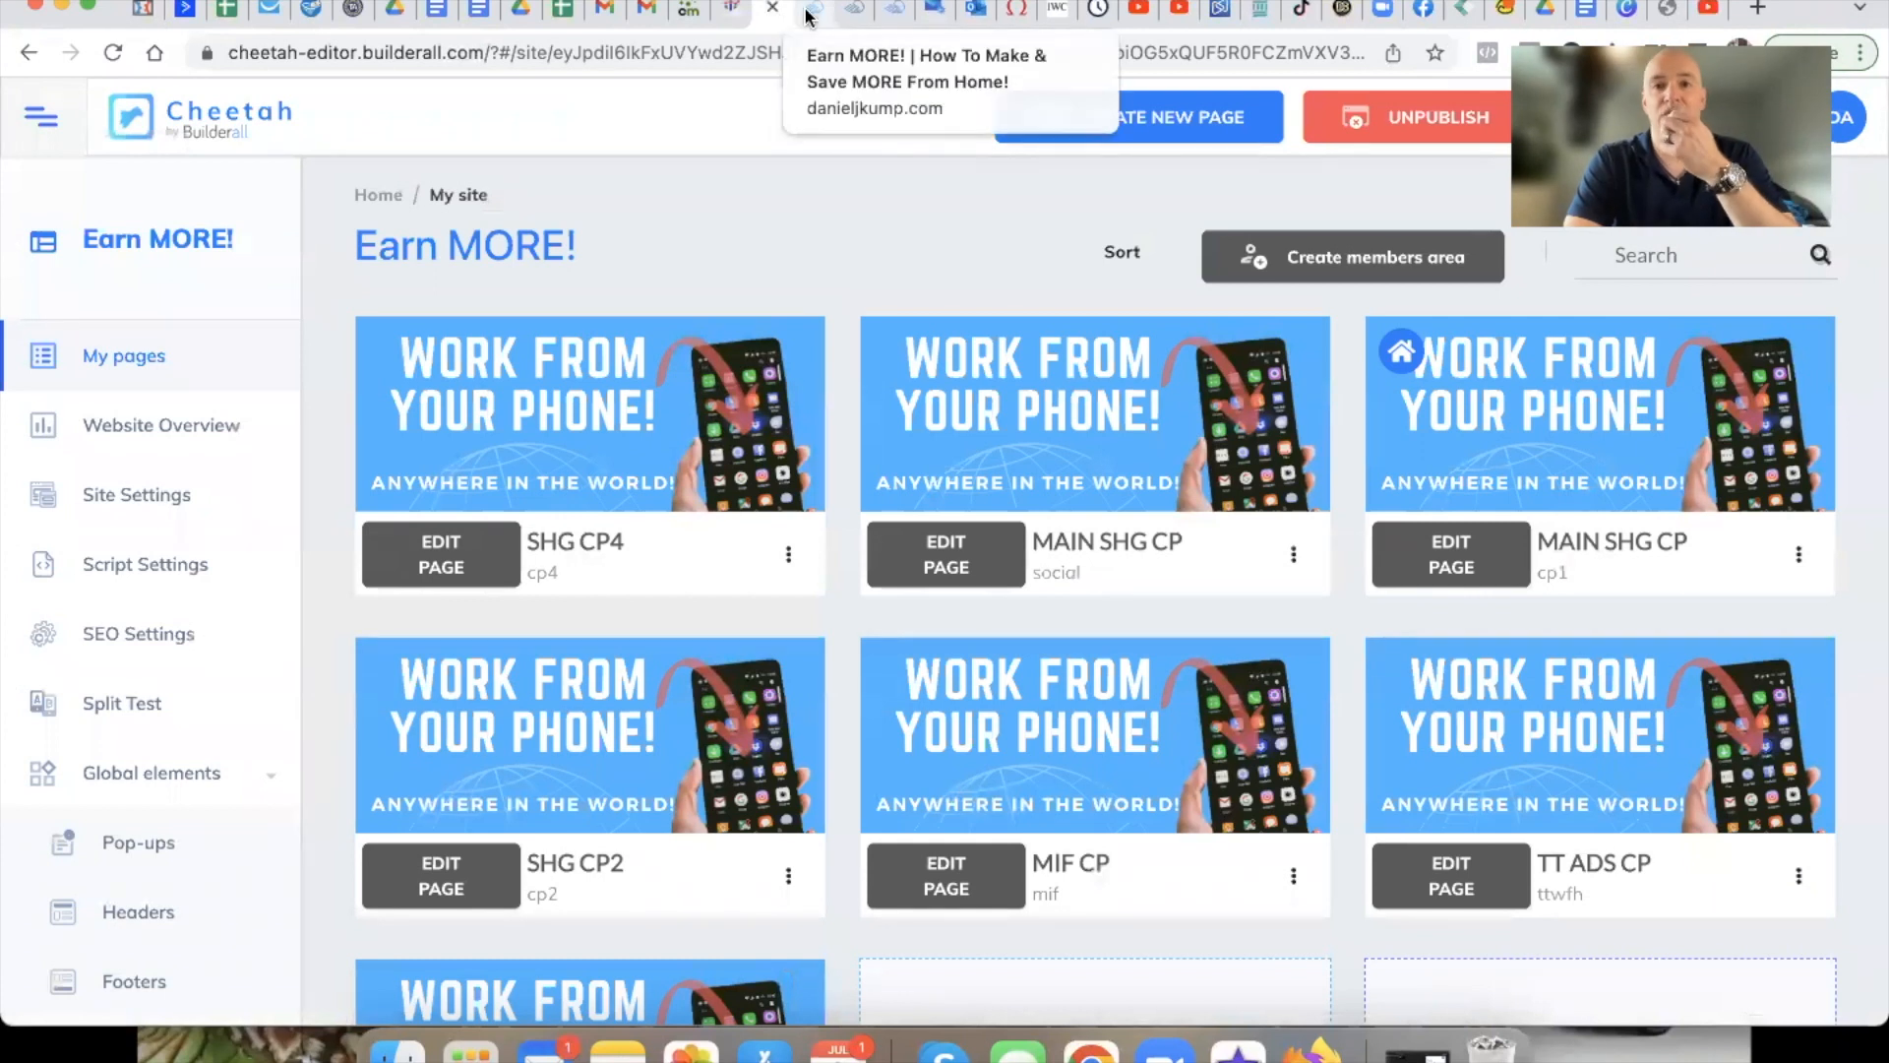
pyautogui.click(808, 22)
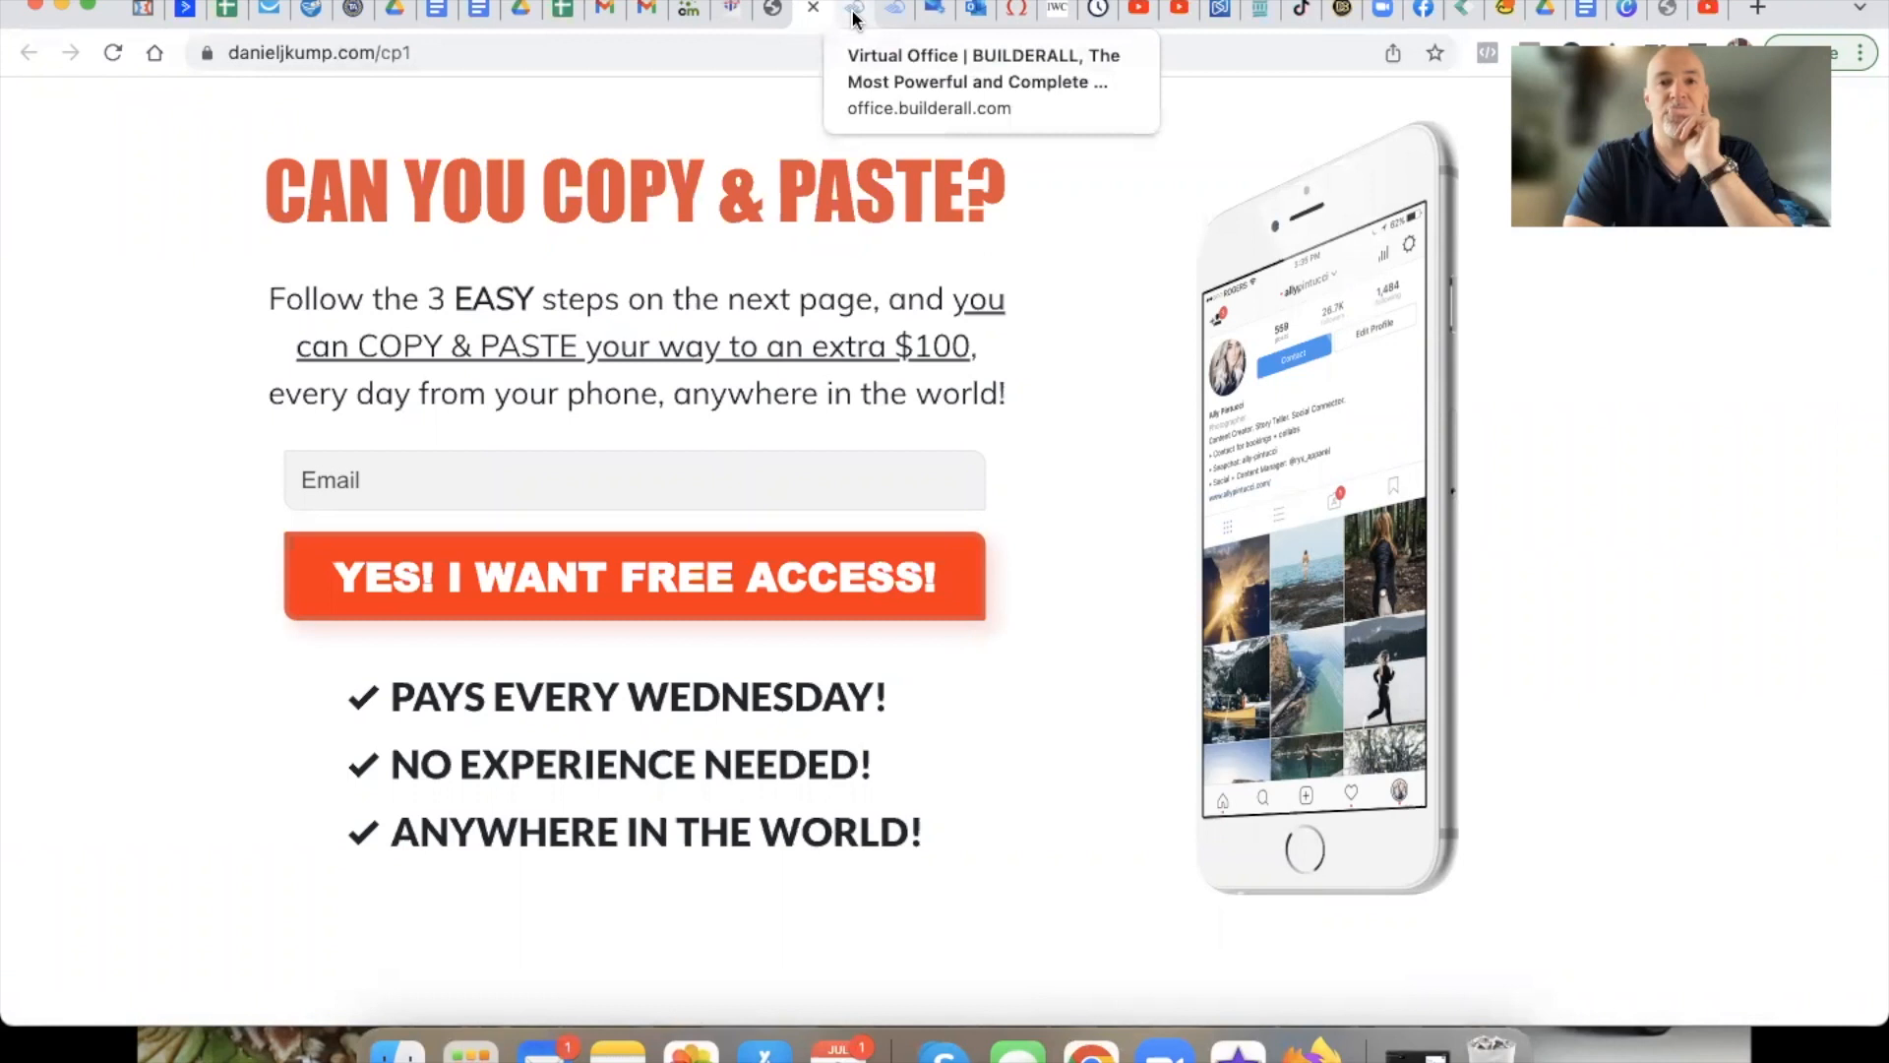
# Find Cheetah Website Builder in the Builderall office's apps list, and return to the Earn MORE! site in Cheetah
pyautogui.click(854, 11)
pyautogui.click(925, 128)
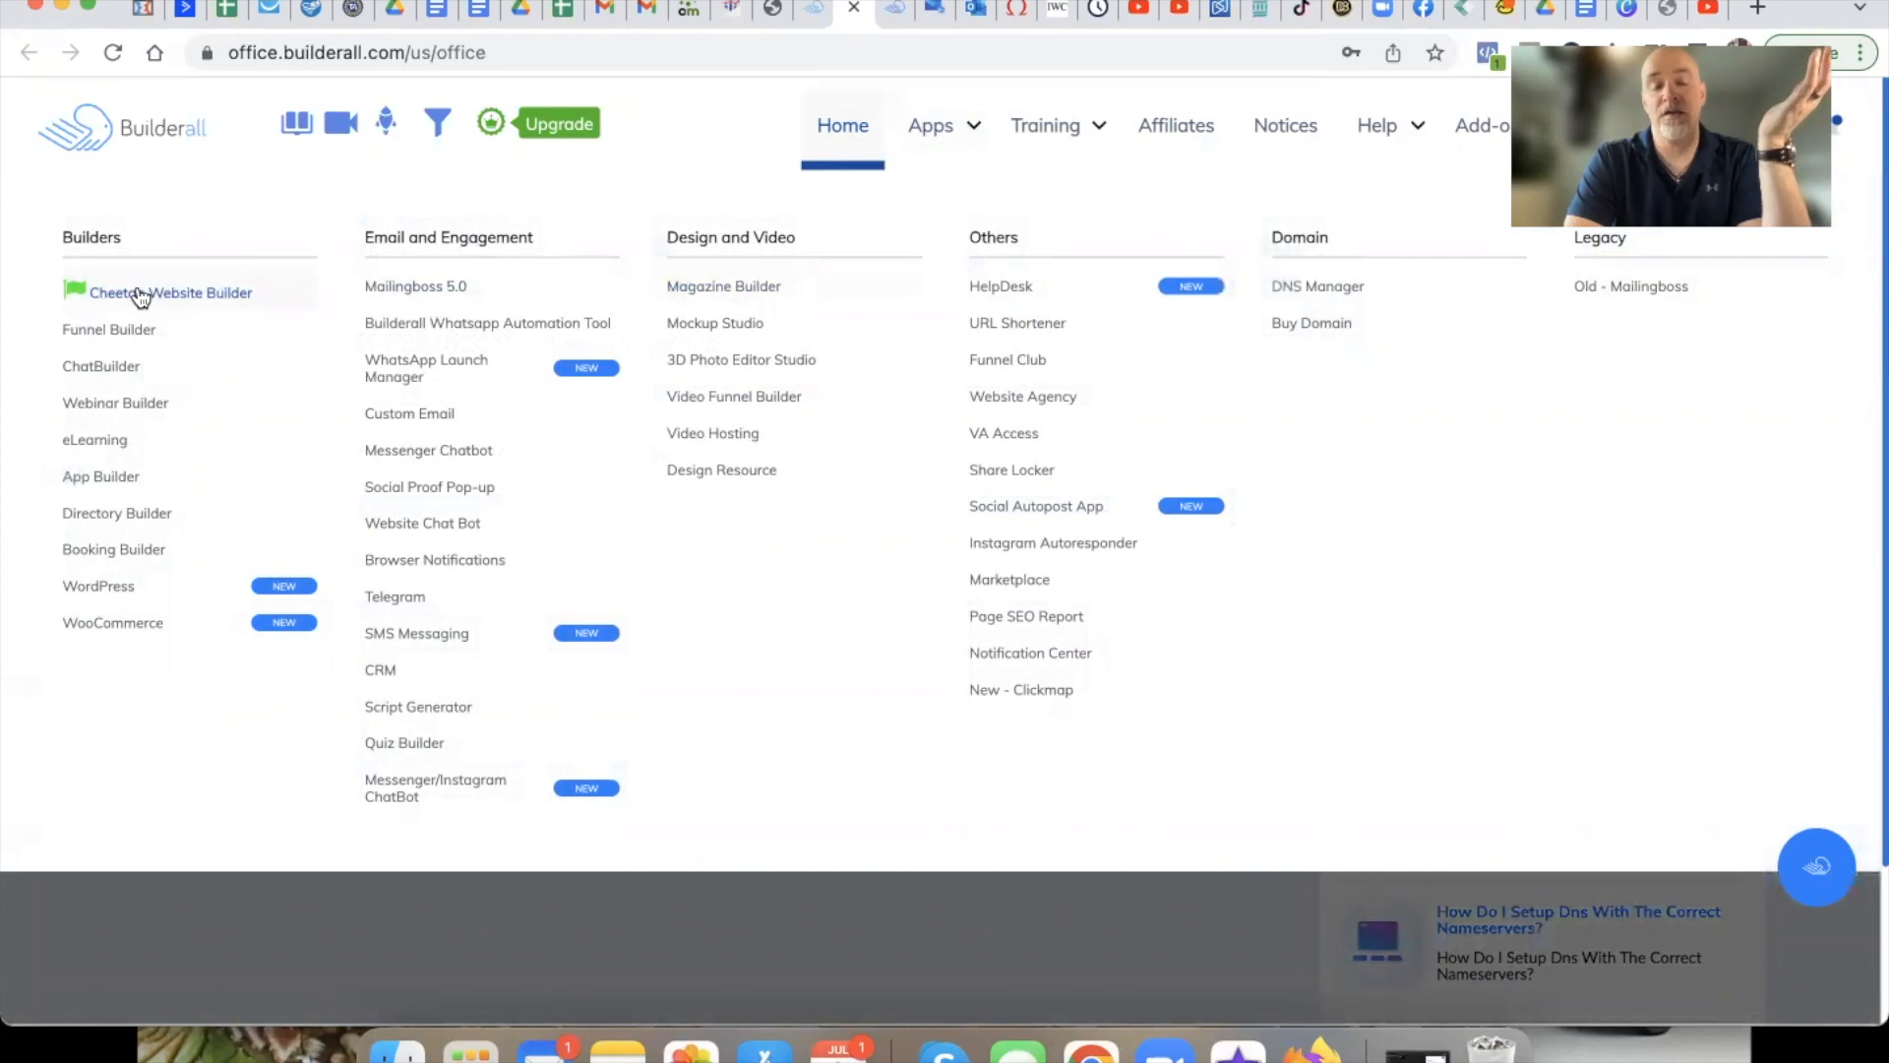
pyautogui.click(212, 300)
pyautogui.click(770, 14)
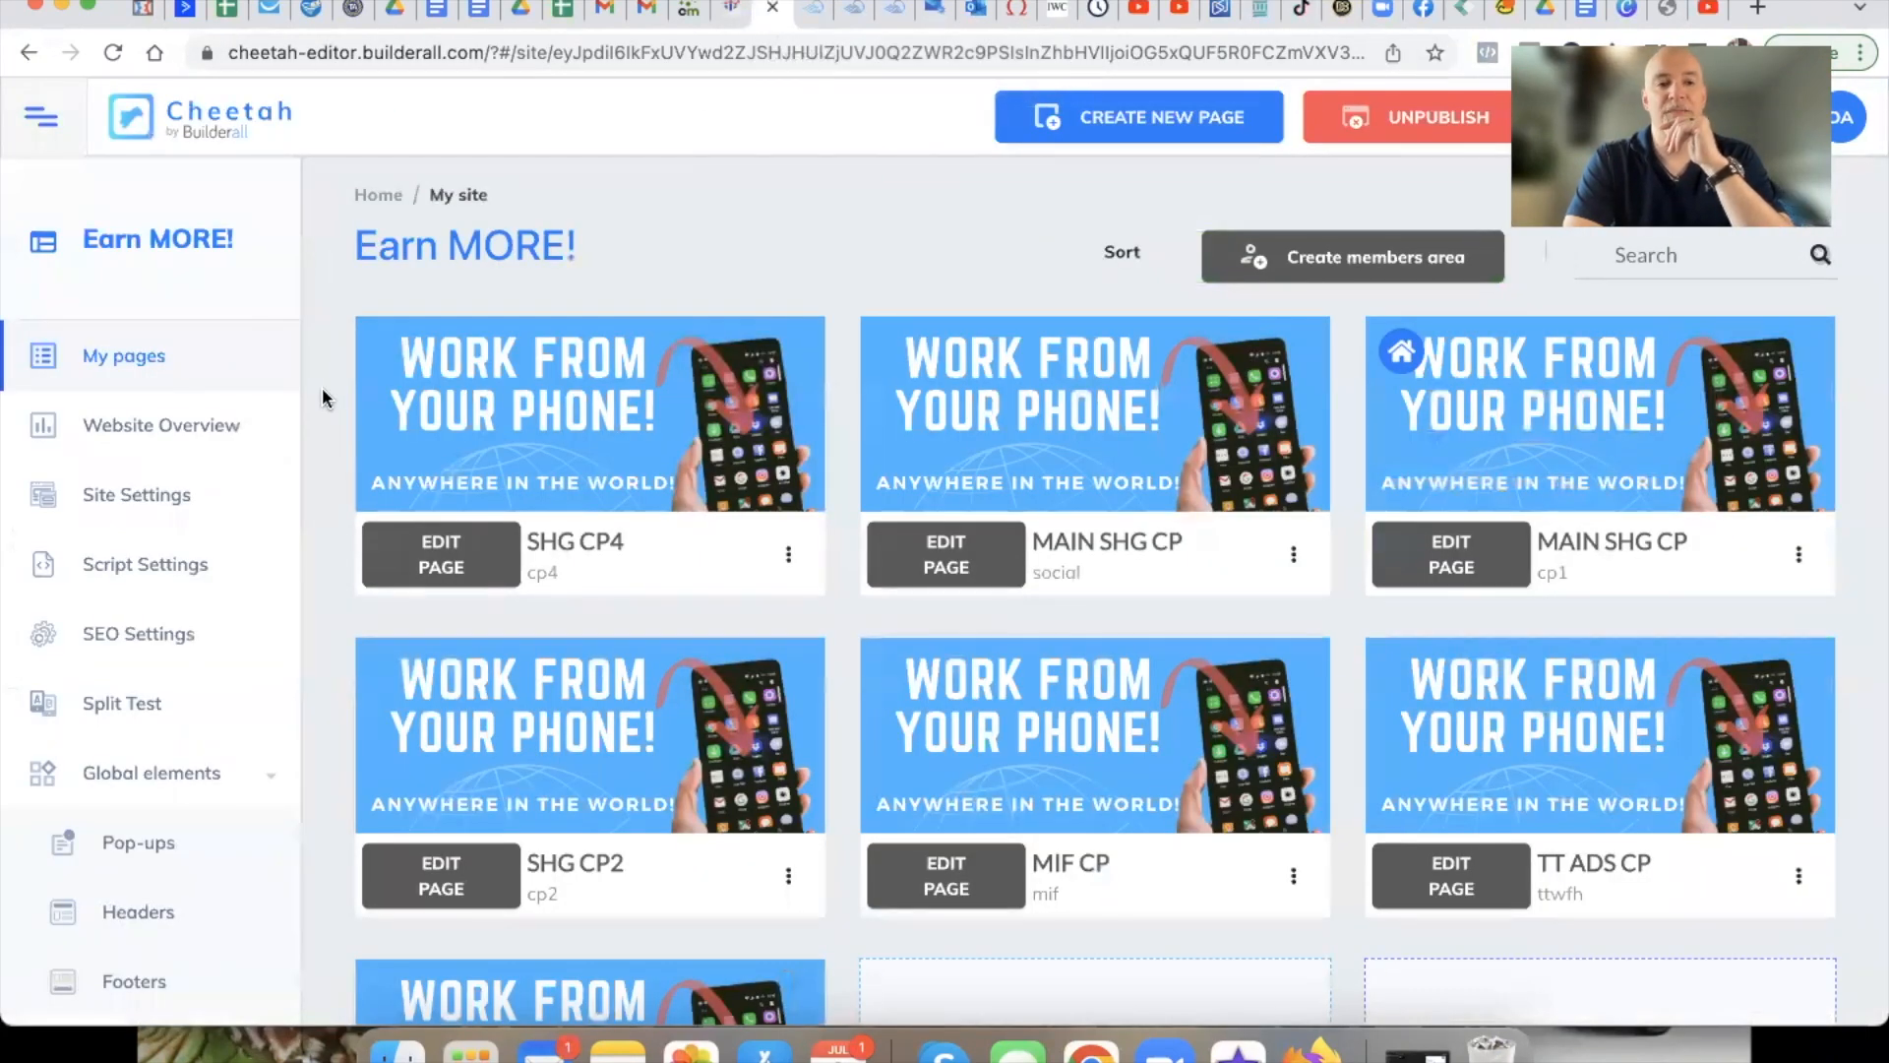
# Open the site's domain settings and review the connected domain, nameserver instructions and IP addresses
pyautogui.scroll(-5, 323, 397)
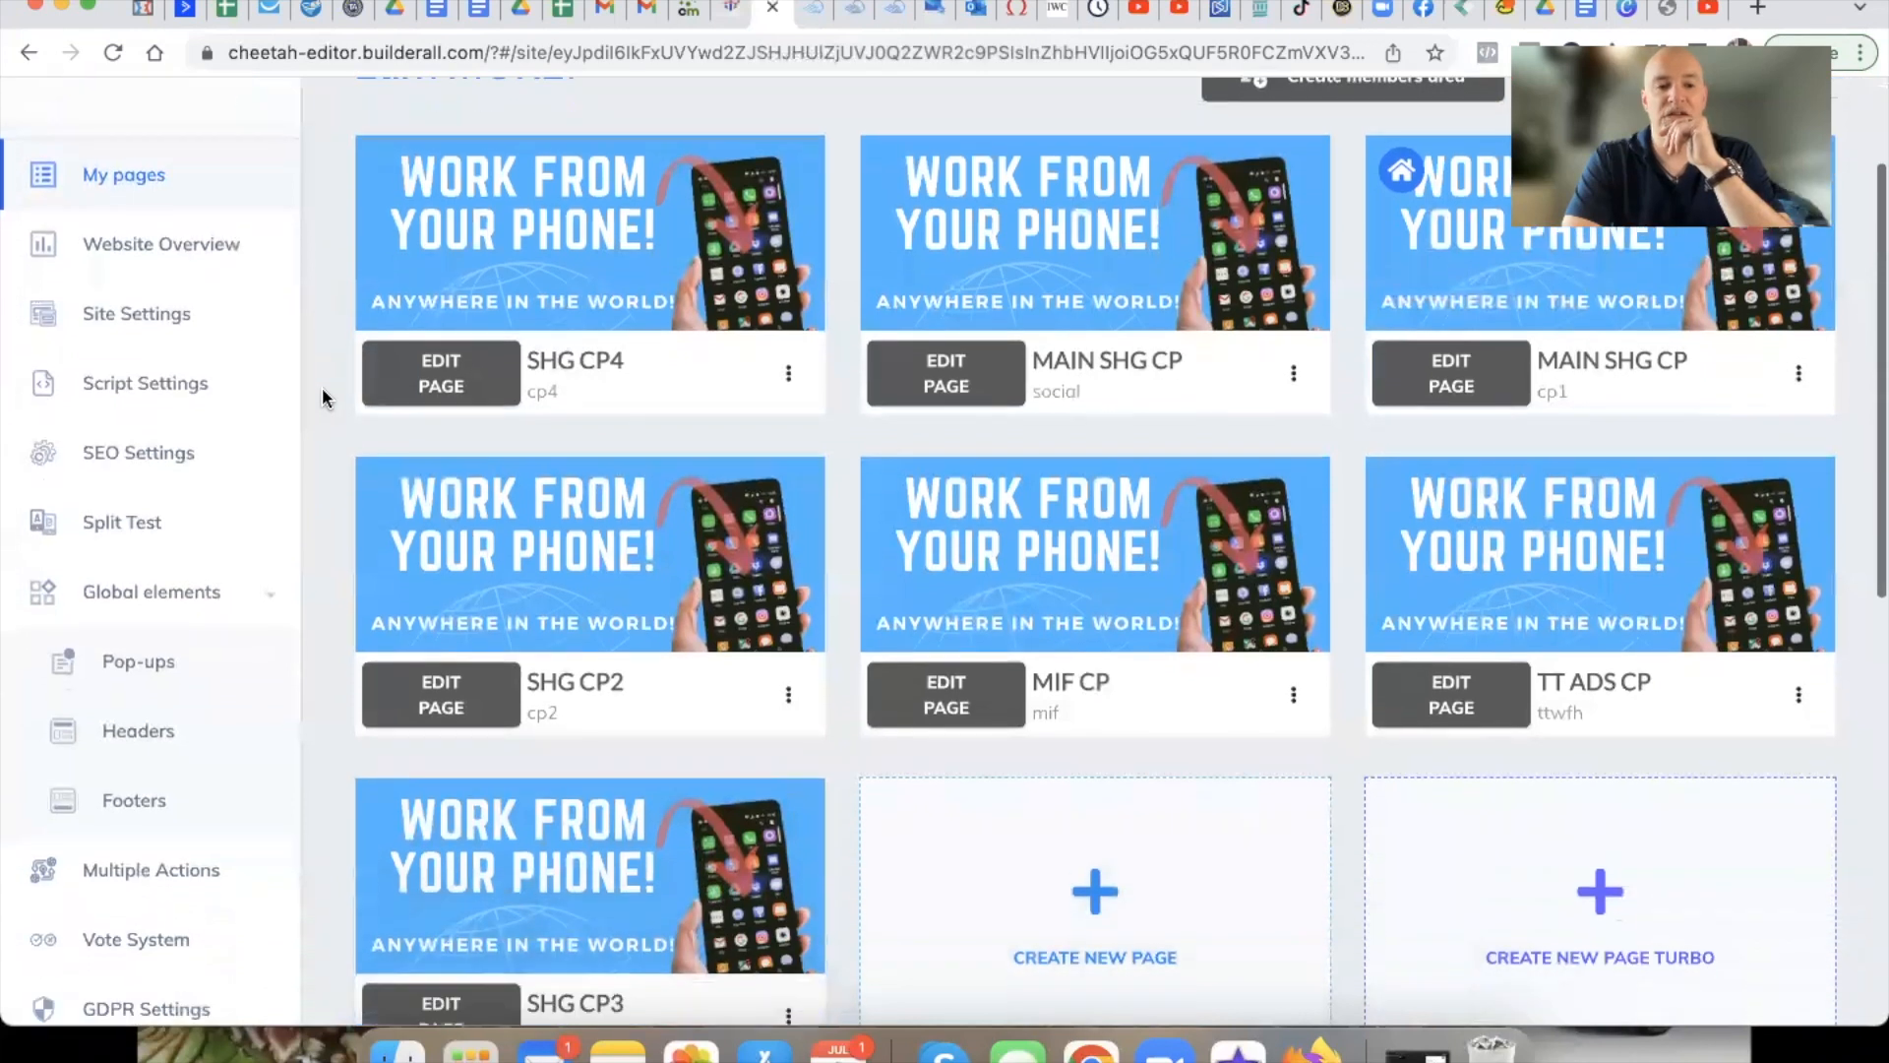
pyautogui.scroll(-6, 323, 391)
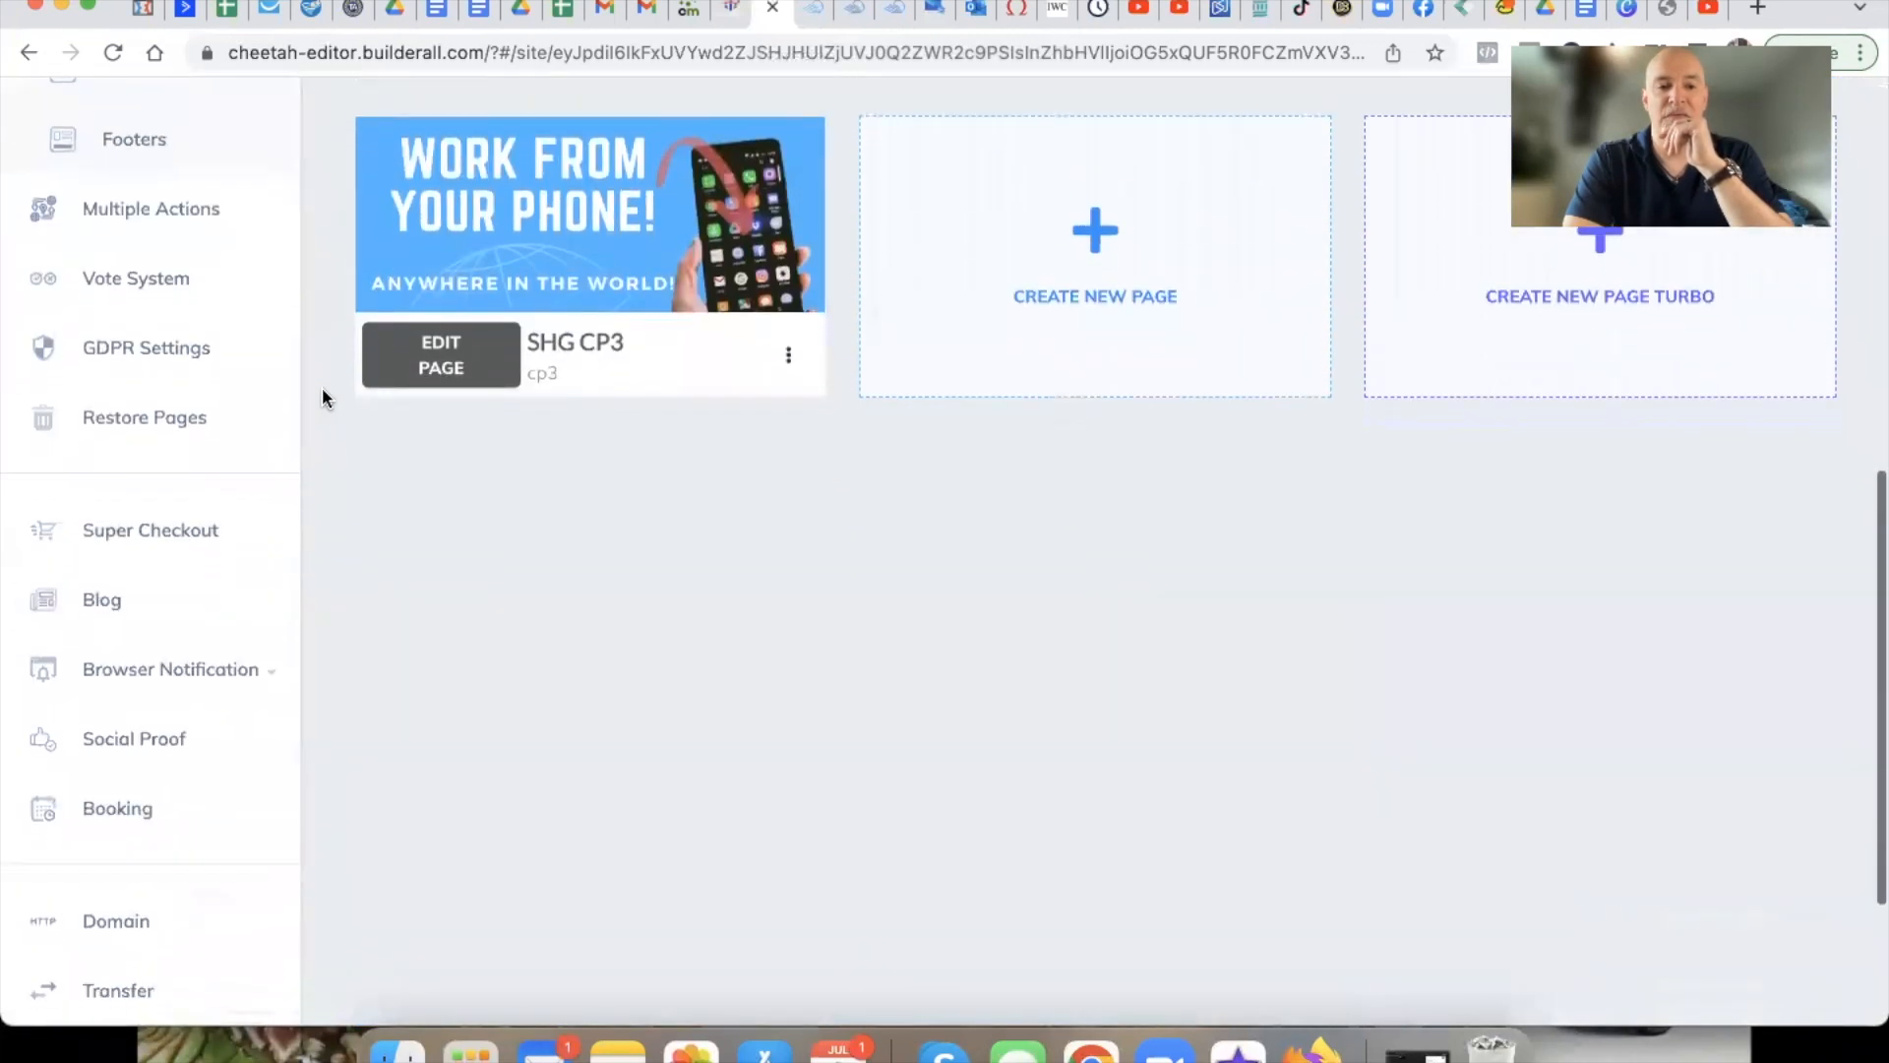
pyautogui.scroll(-1, 322, 396)
pyautogui.click(115, 688)
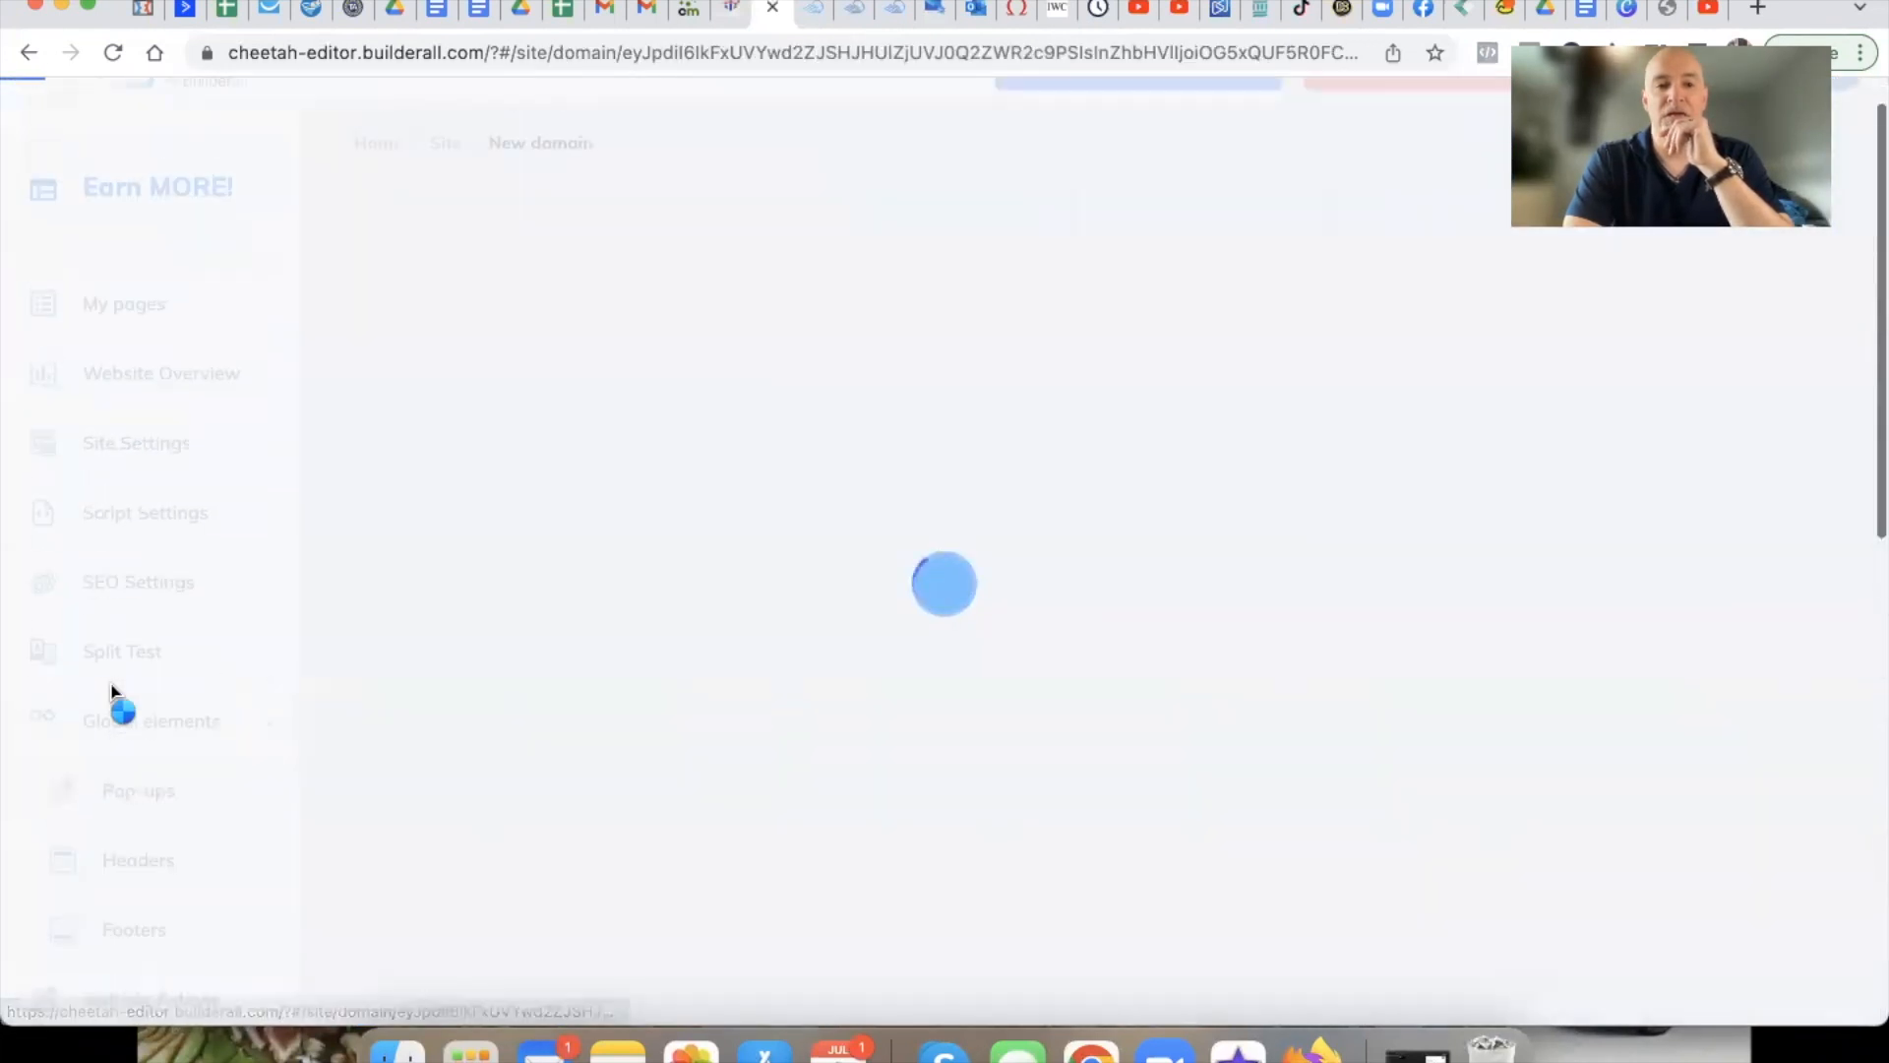
pyautogui.scroll(-5, 186, 650)
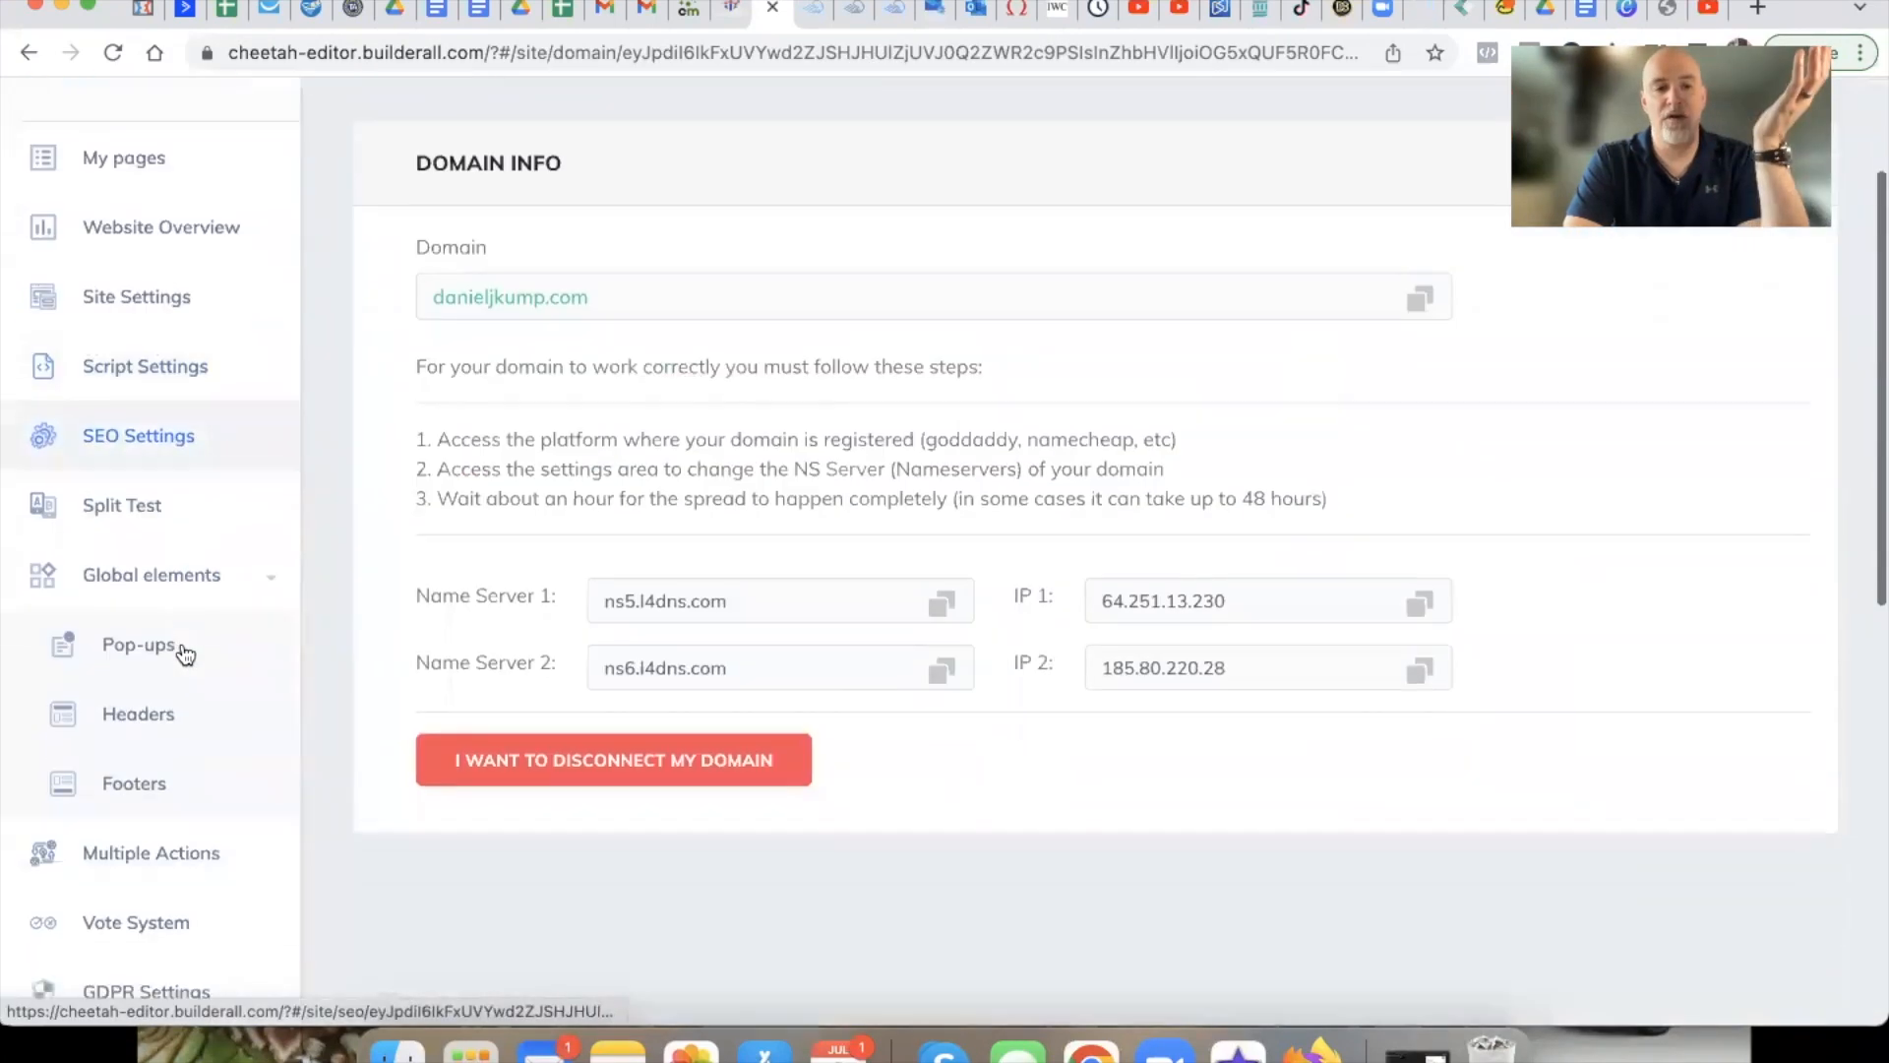
pyautogui.scroll(-6, 185, 654)
pyautogui.scroll(12, 198, 645)
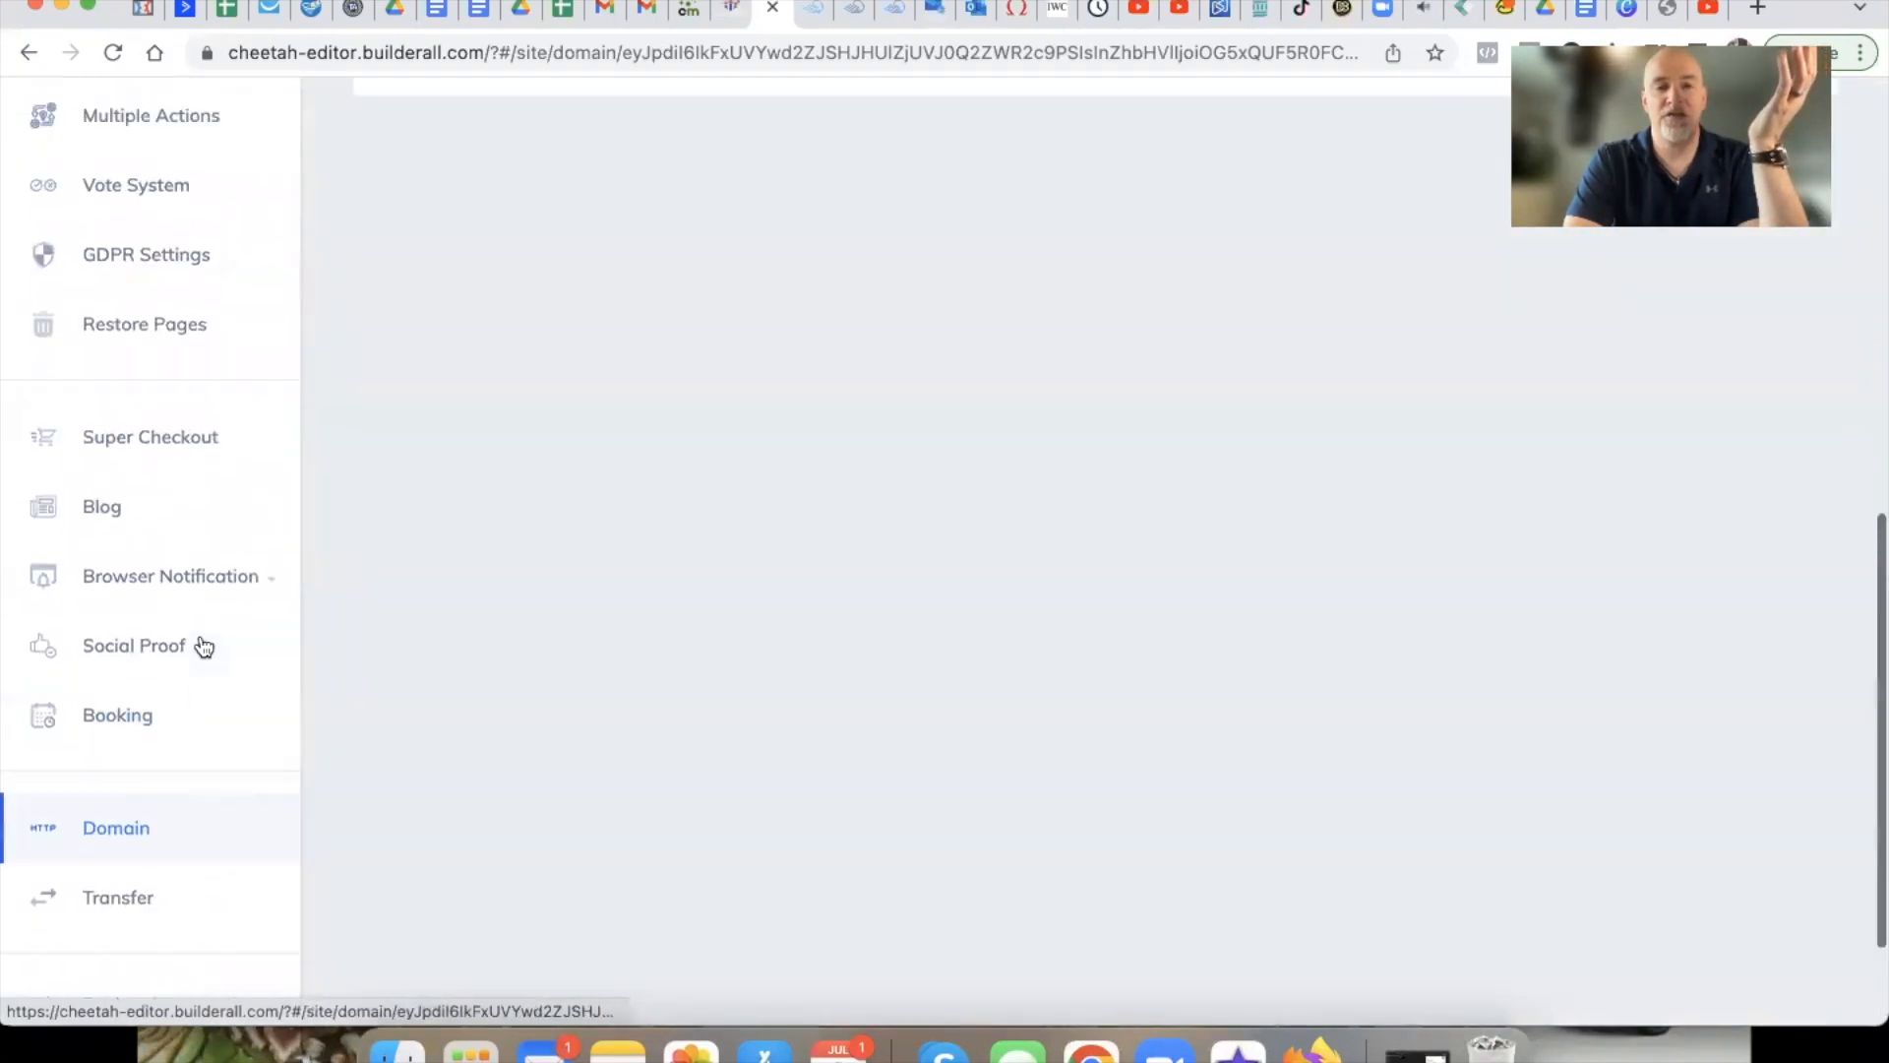
pyautogui.scroll(-3, 201, 644)
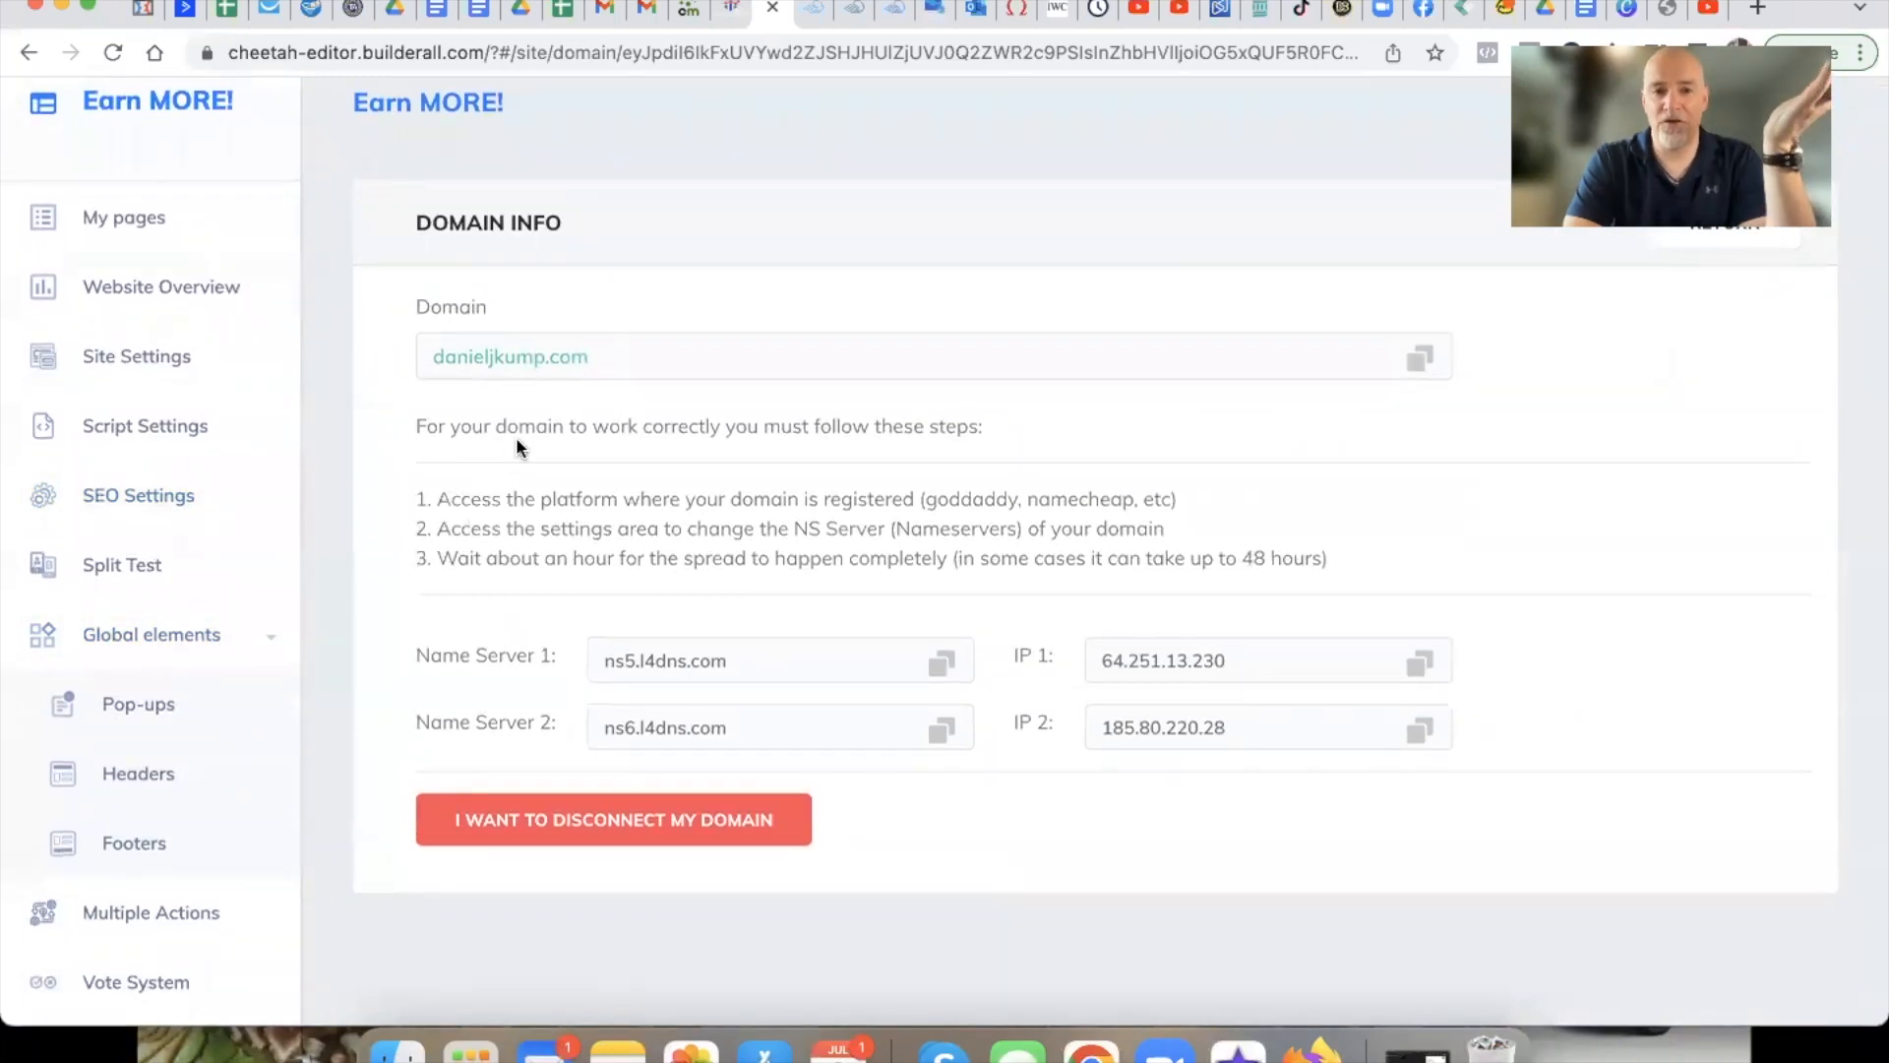
pyautogui.scroll(-1, 340, 587)
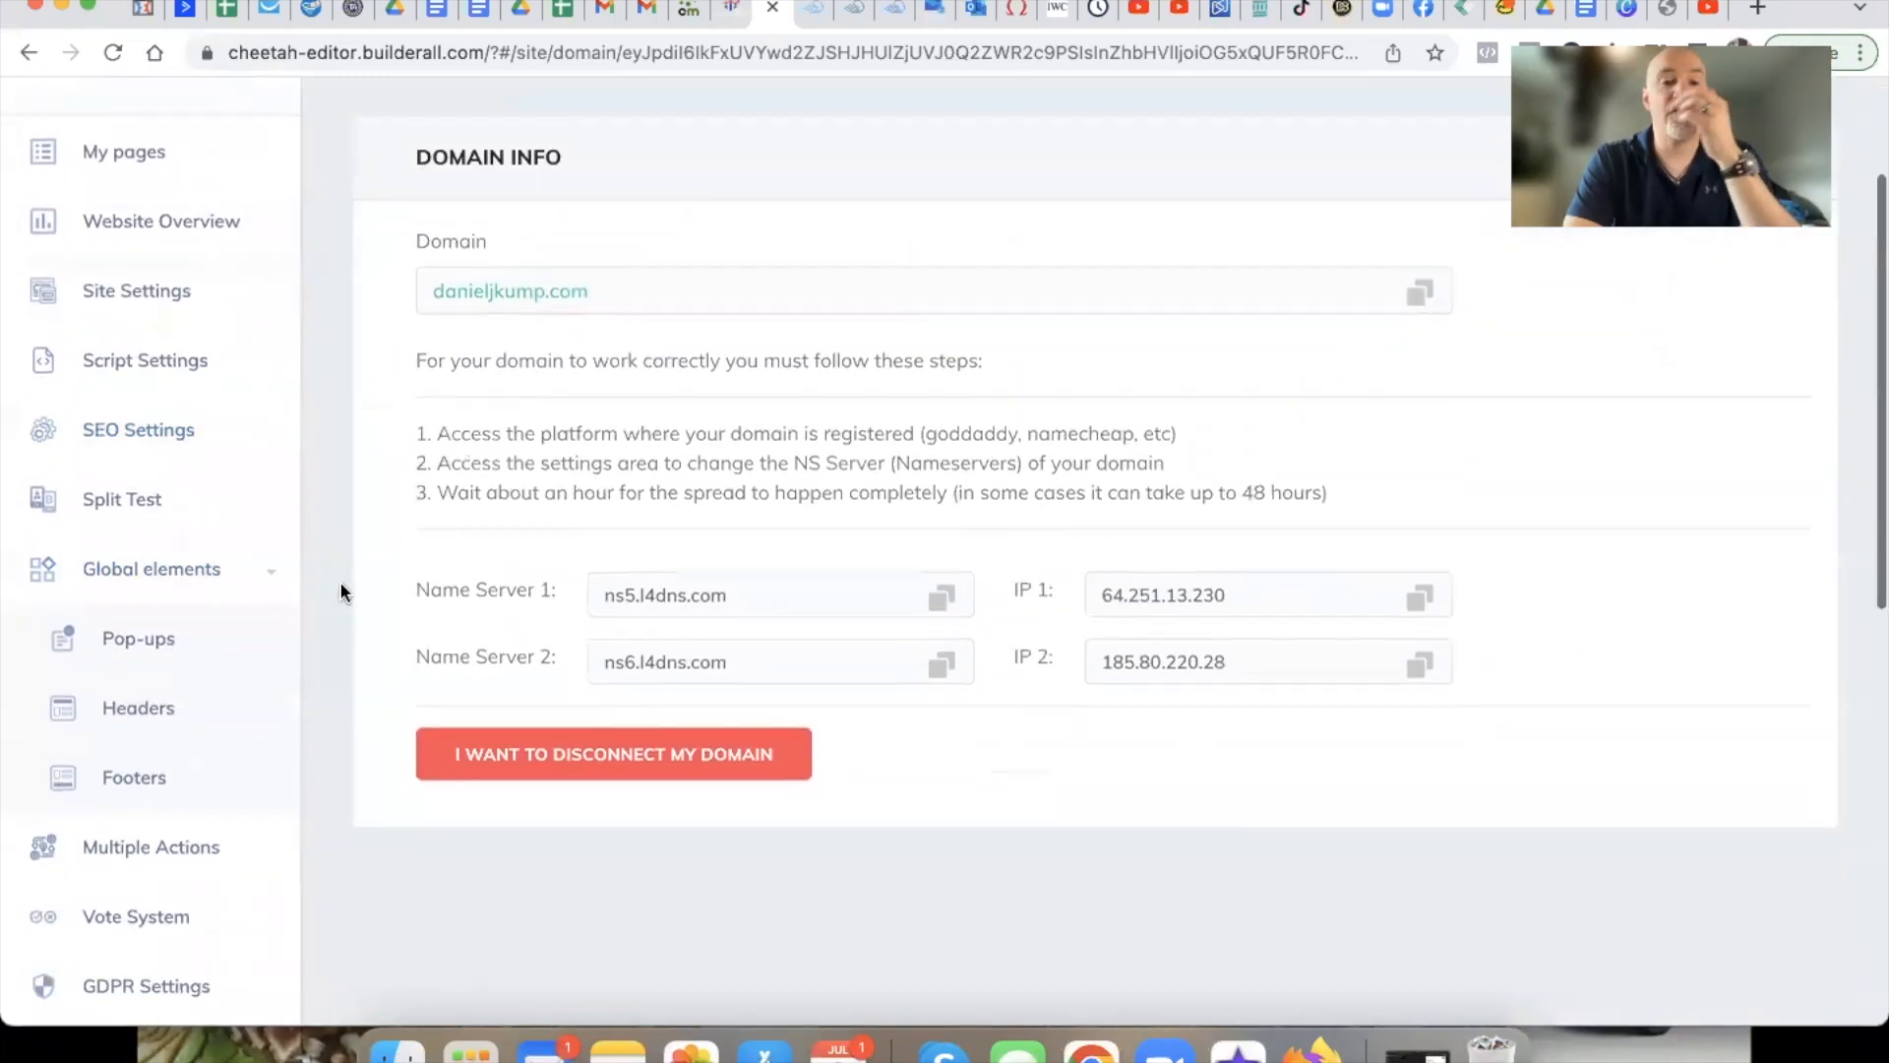
pyautogui.scroll(3, 341, 586)
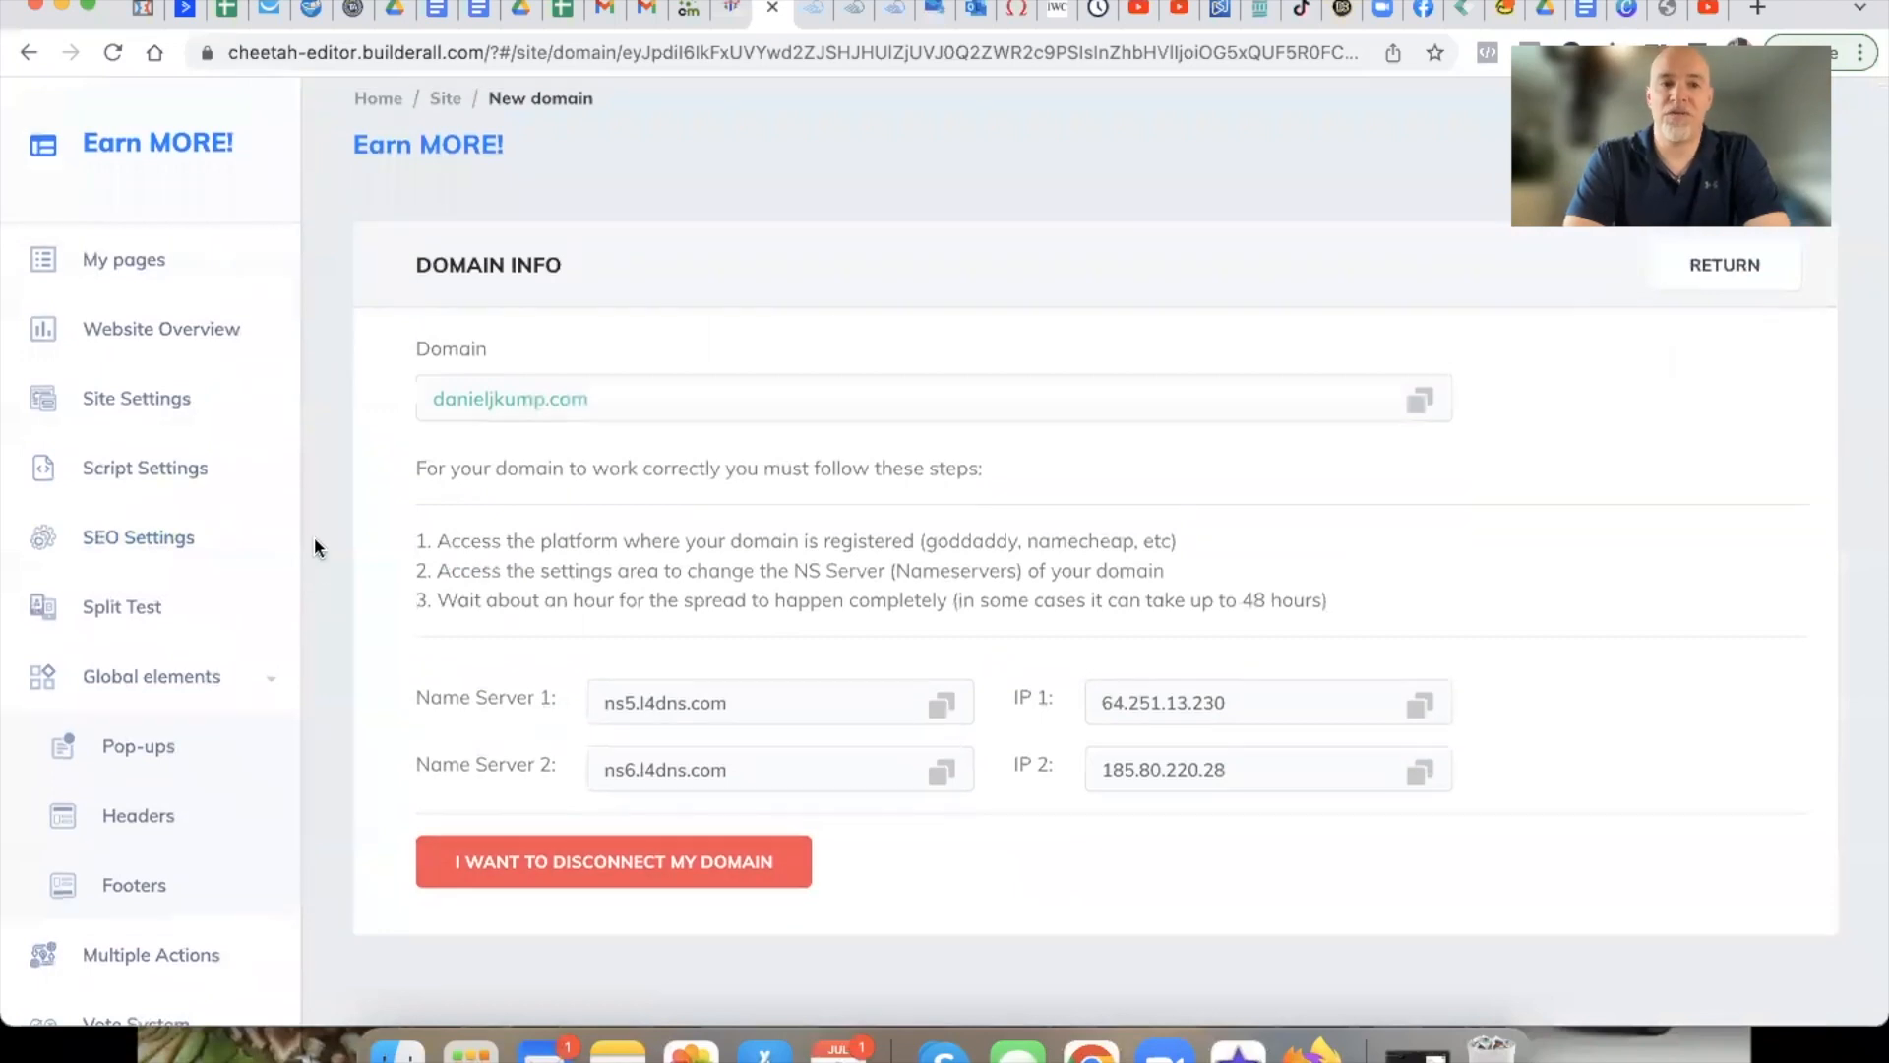
pyautogui.scroll(1, 315, 547)
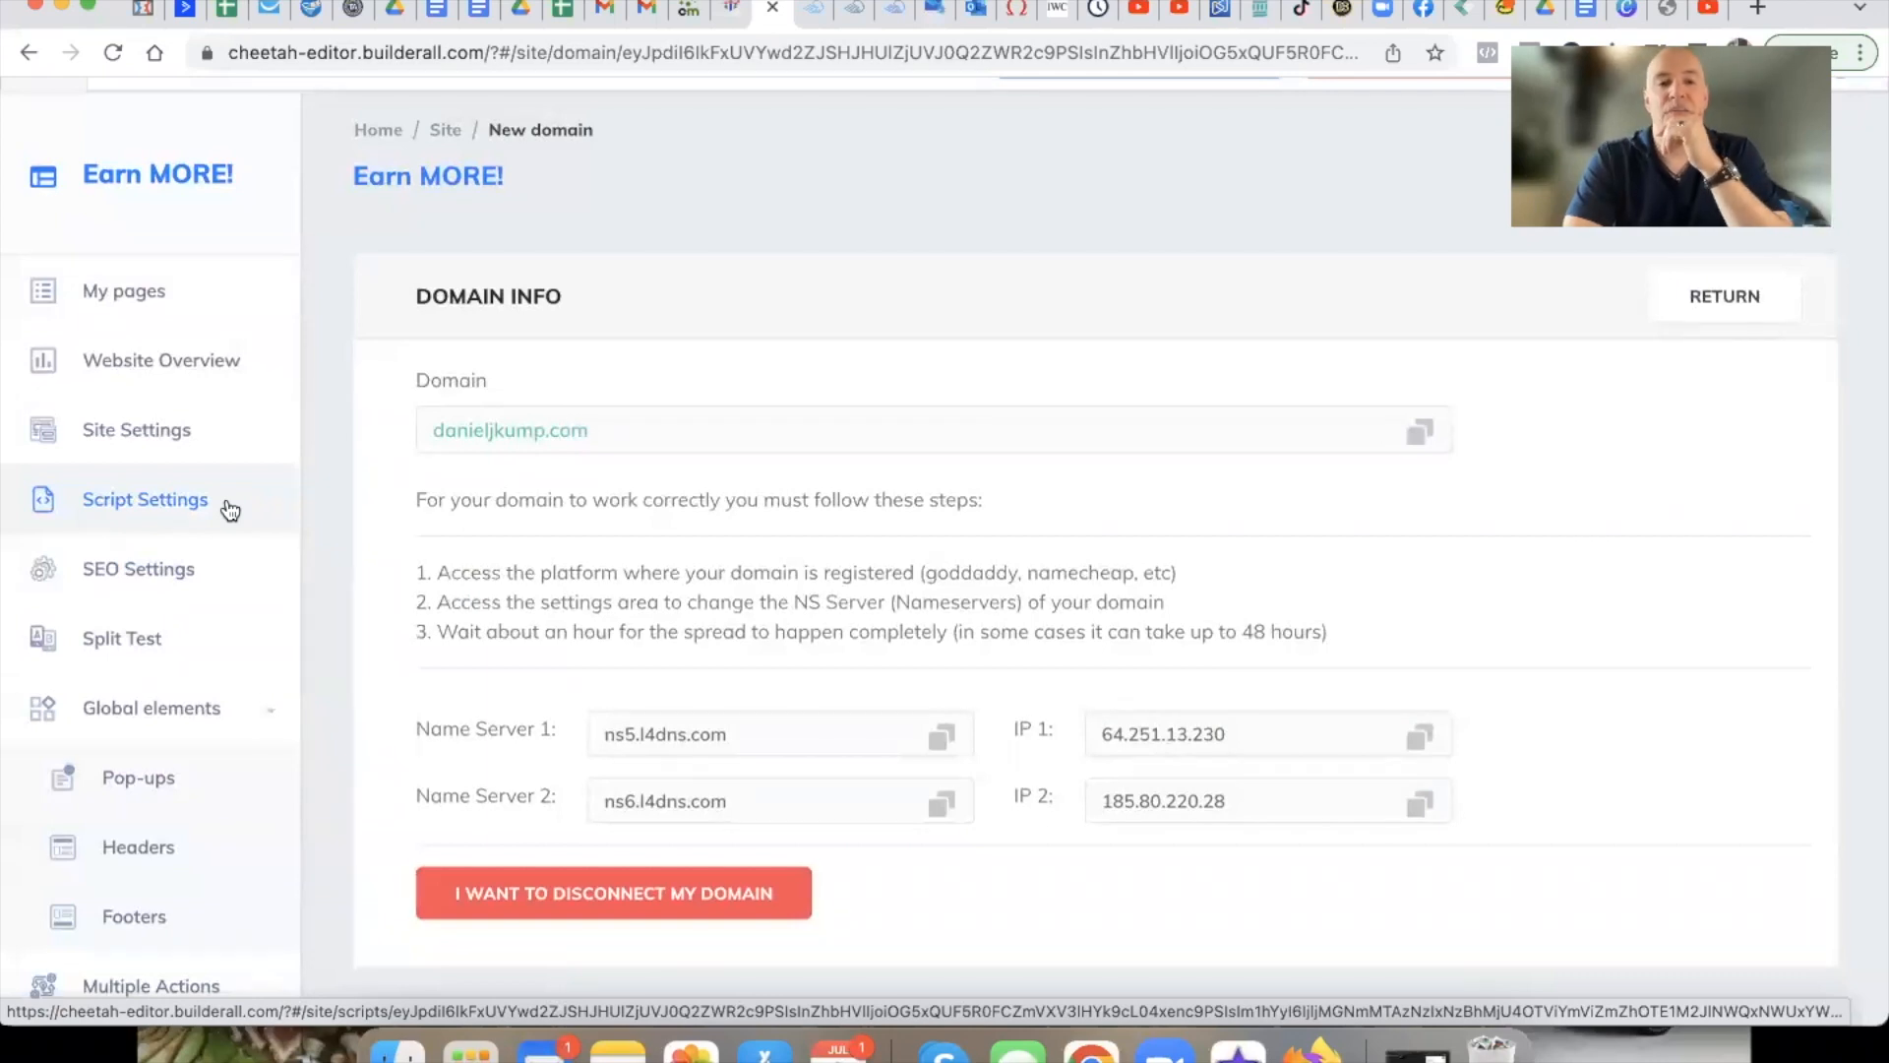
# Open the site settings and review the general title, address URL, domain and description fields
pyautogui.click(147, 438)
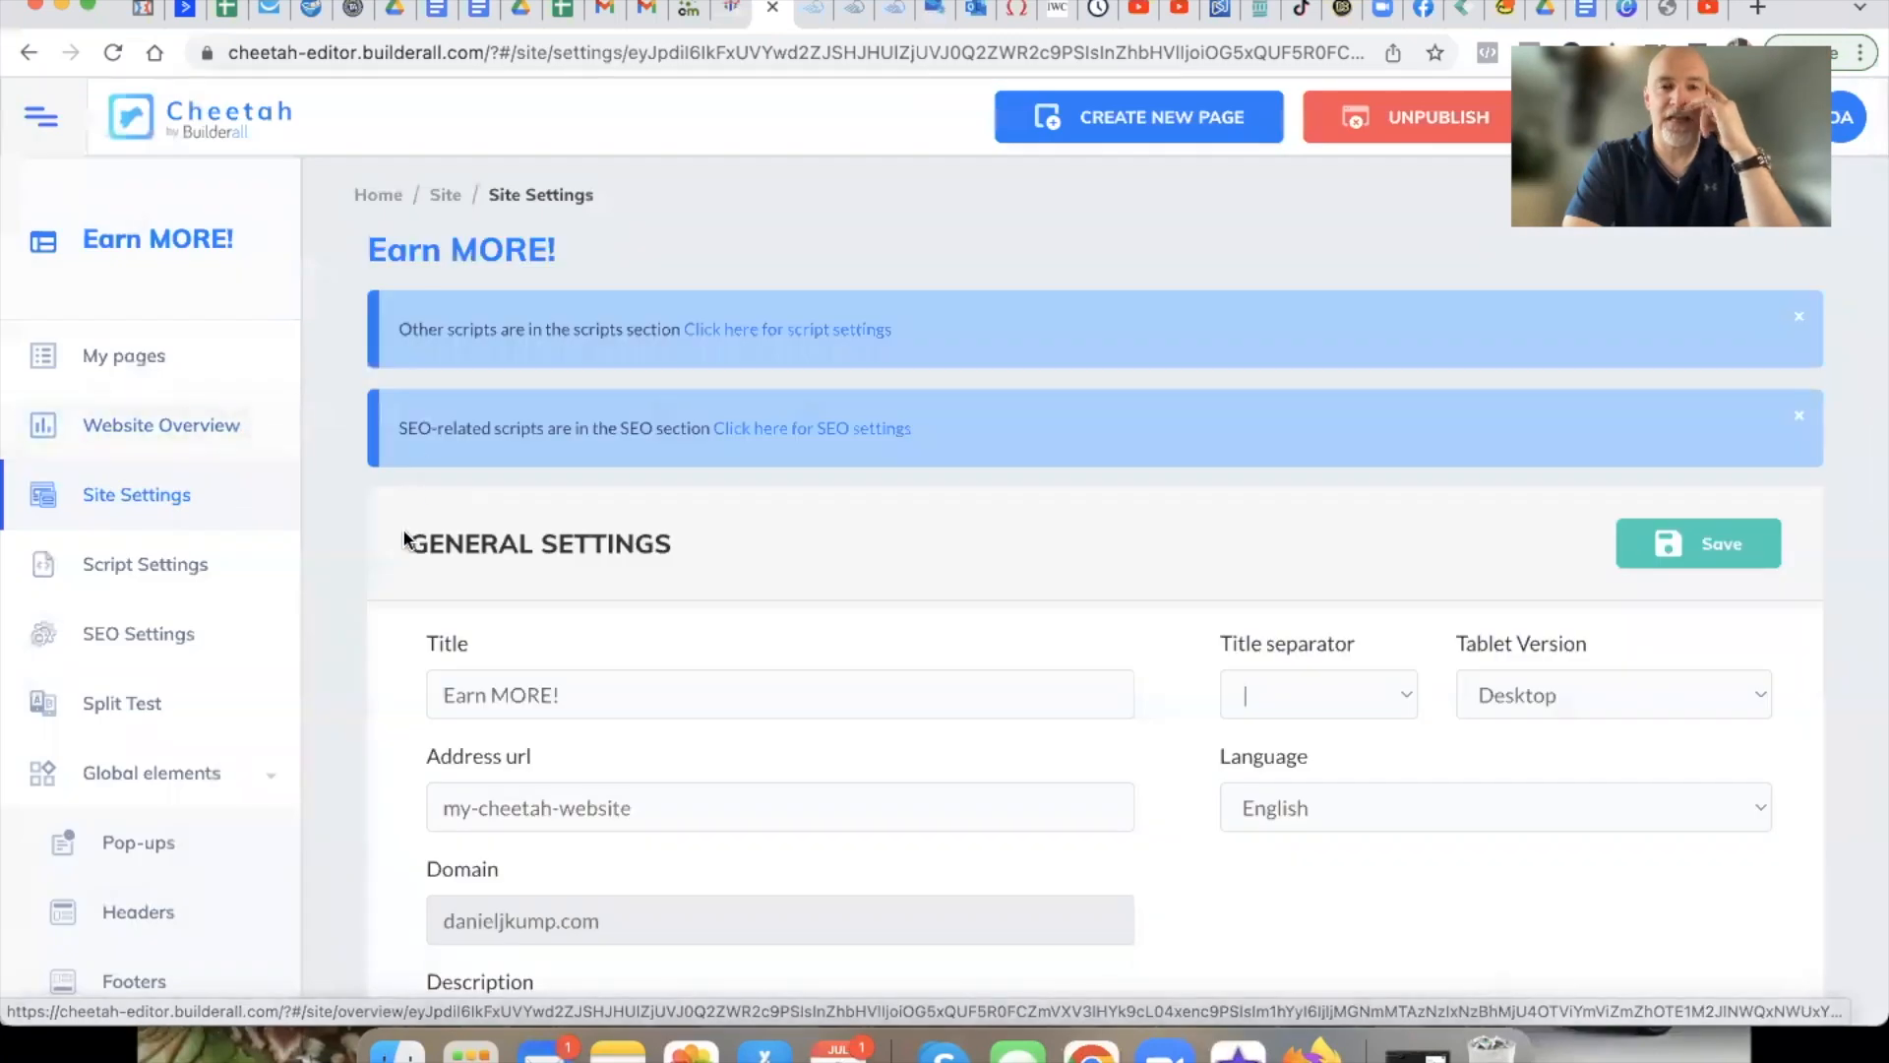
pyautogui.scroll(-2, 350, 630)
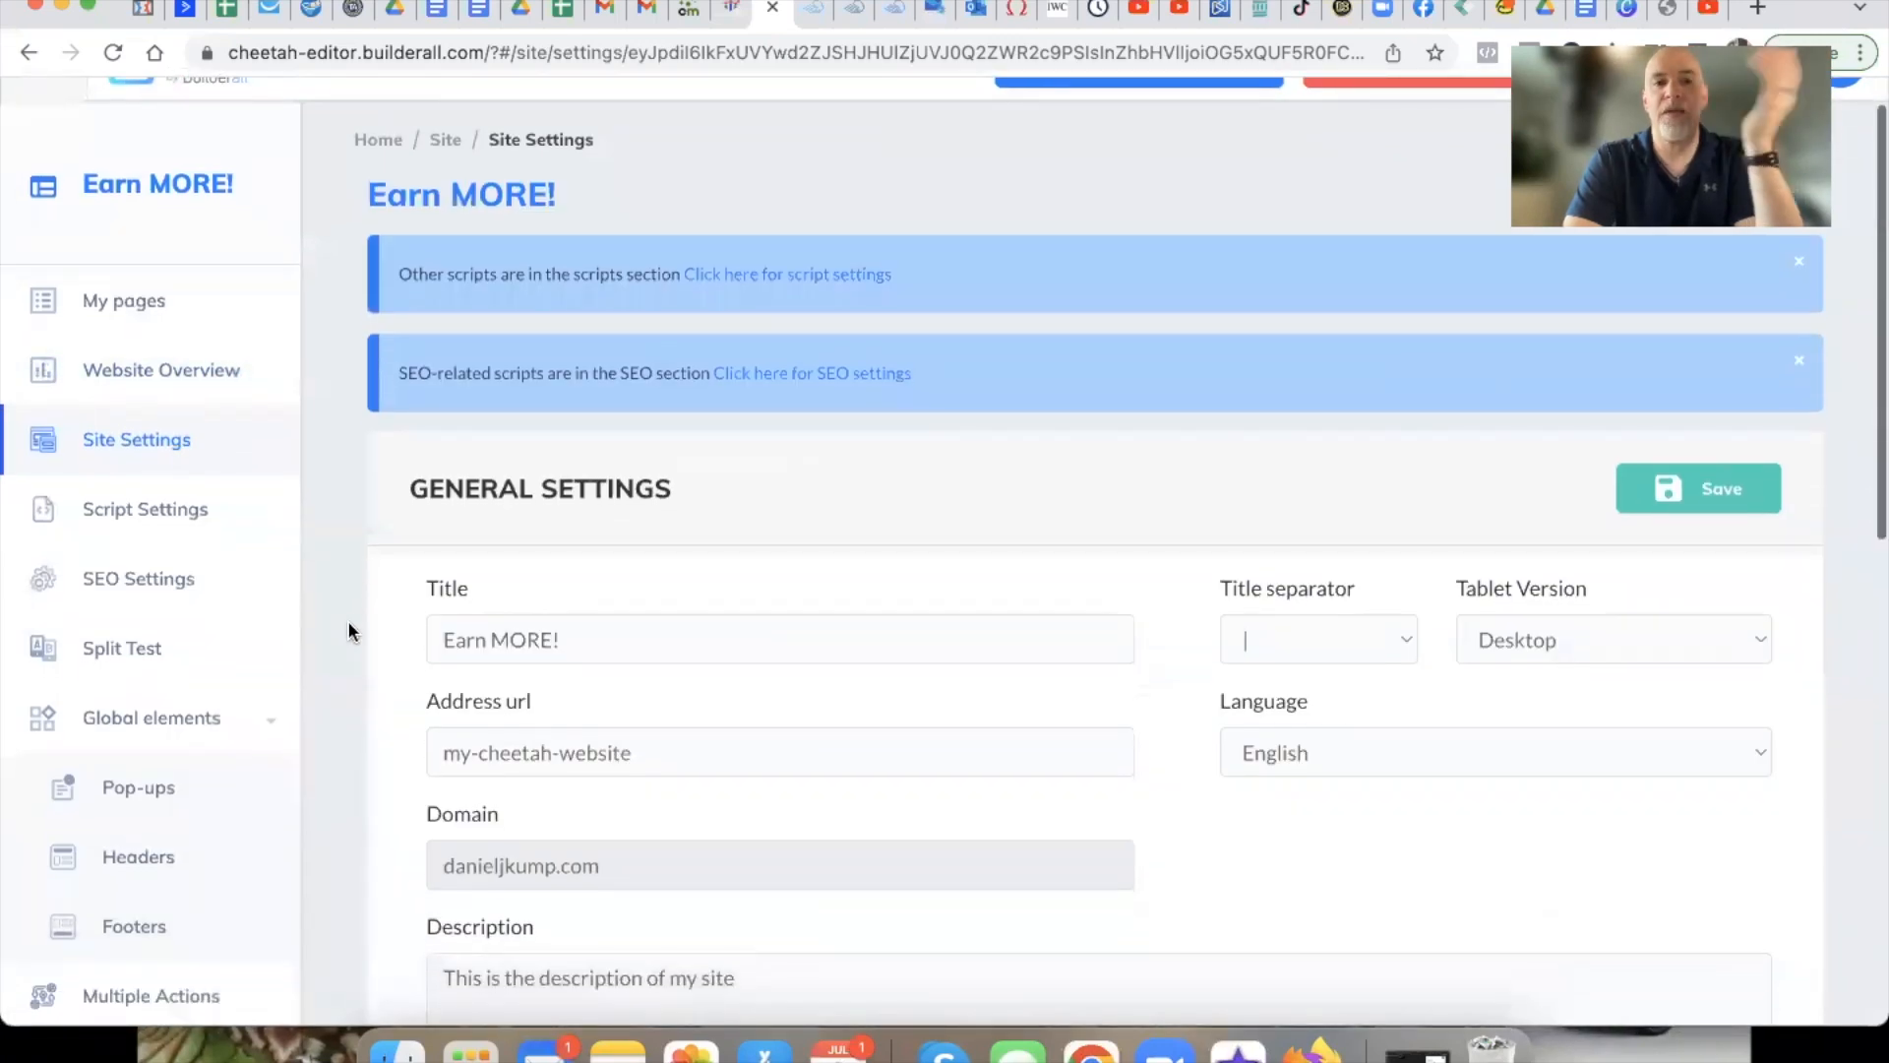
# Return to the site's pages and open the settings of the MAIN SHG CP page with address "social"
pyautogui.click(153, 308)
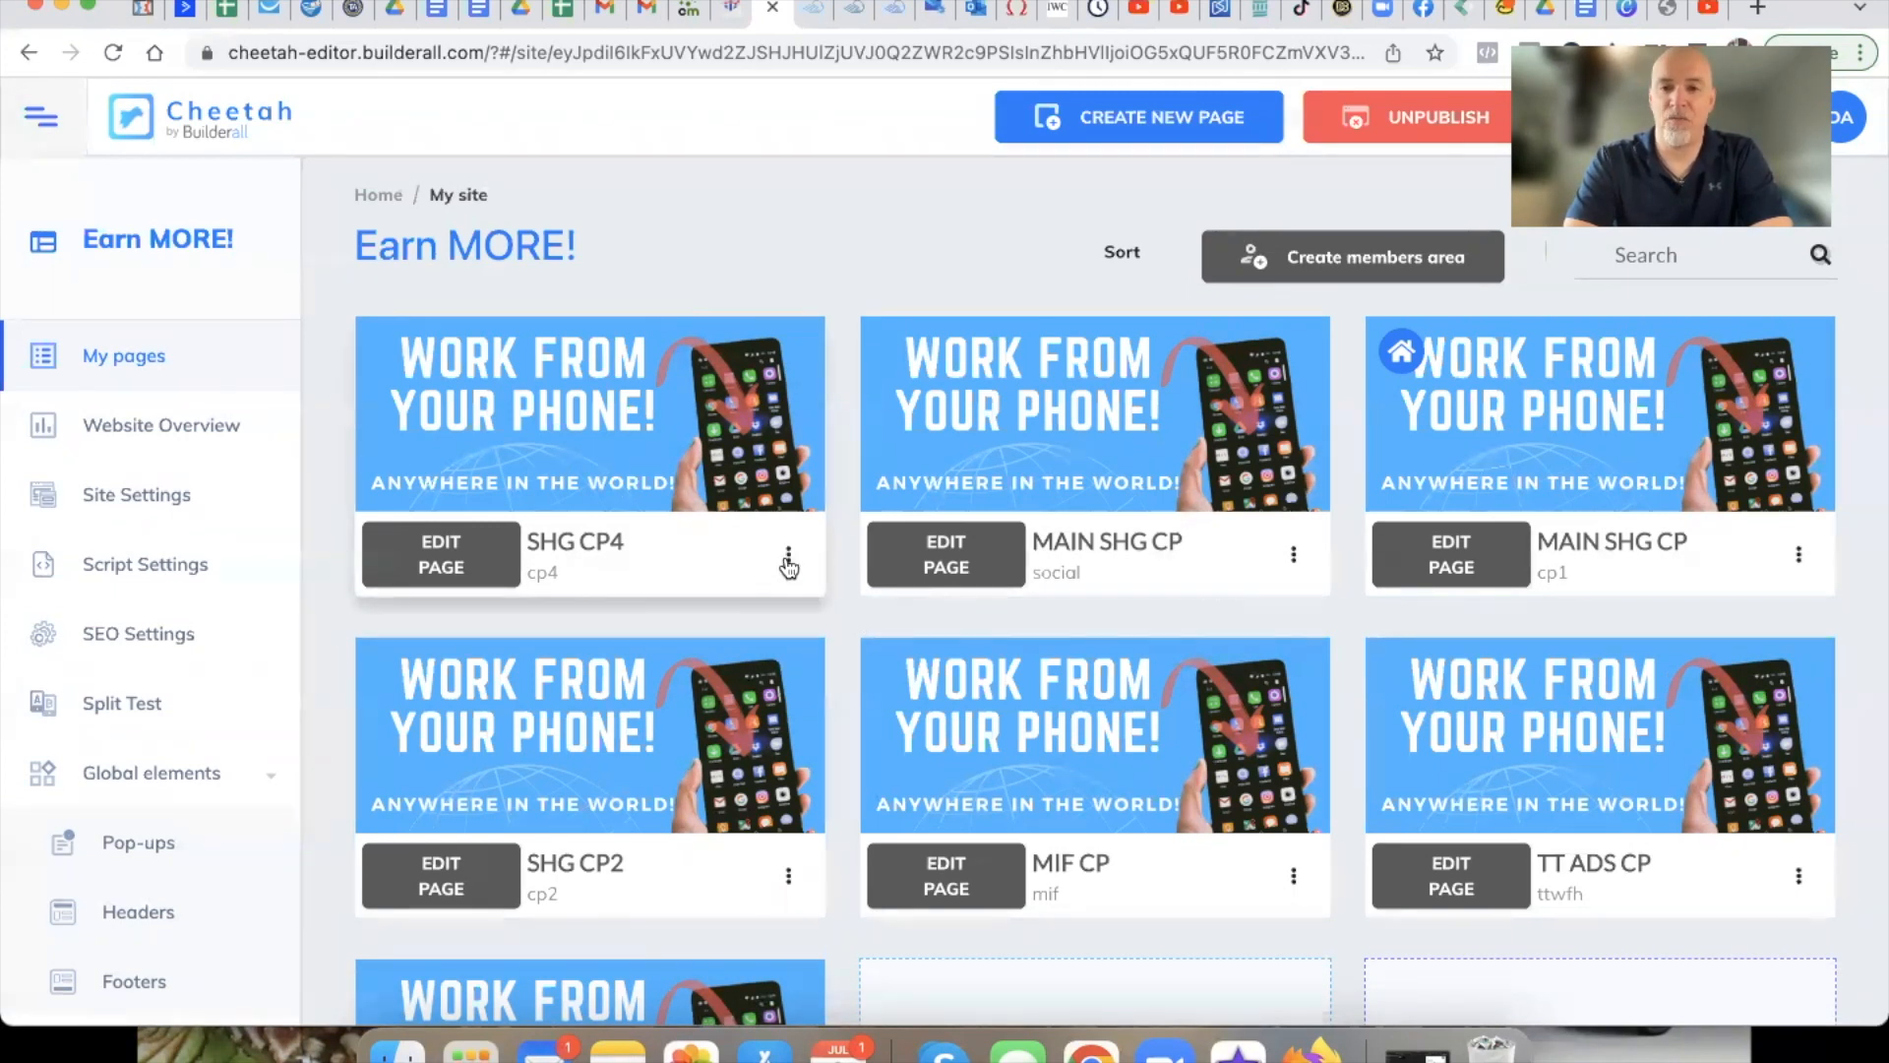
pyautogui.click(1291, 557)
pyautogui.scroll(-3, 1291, 557)
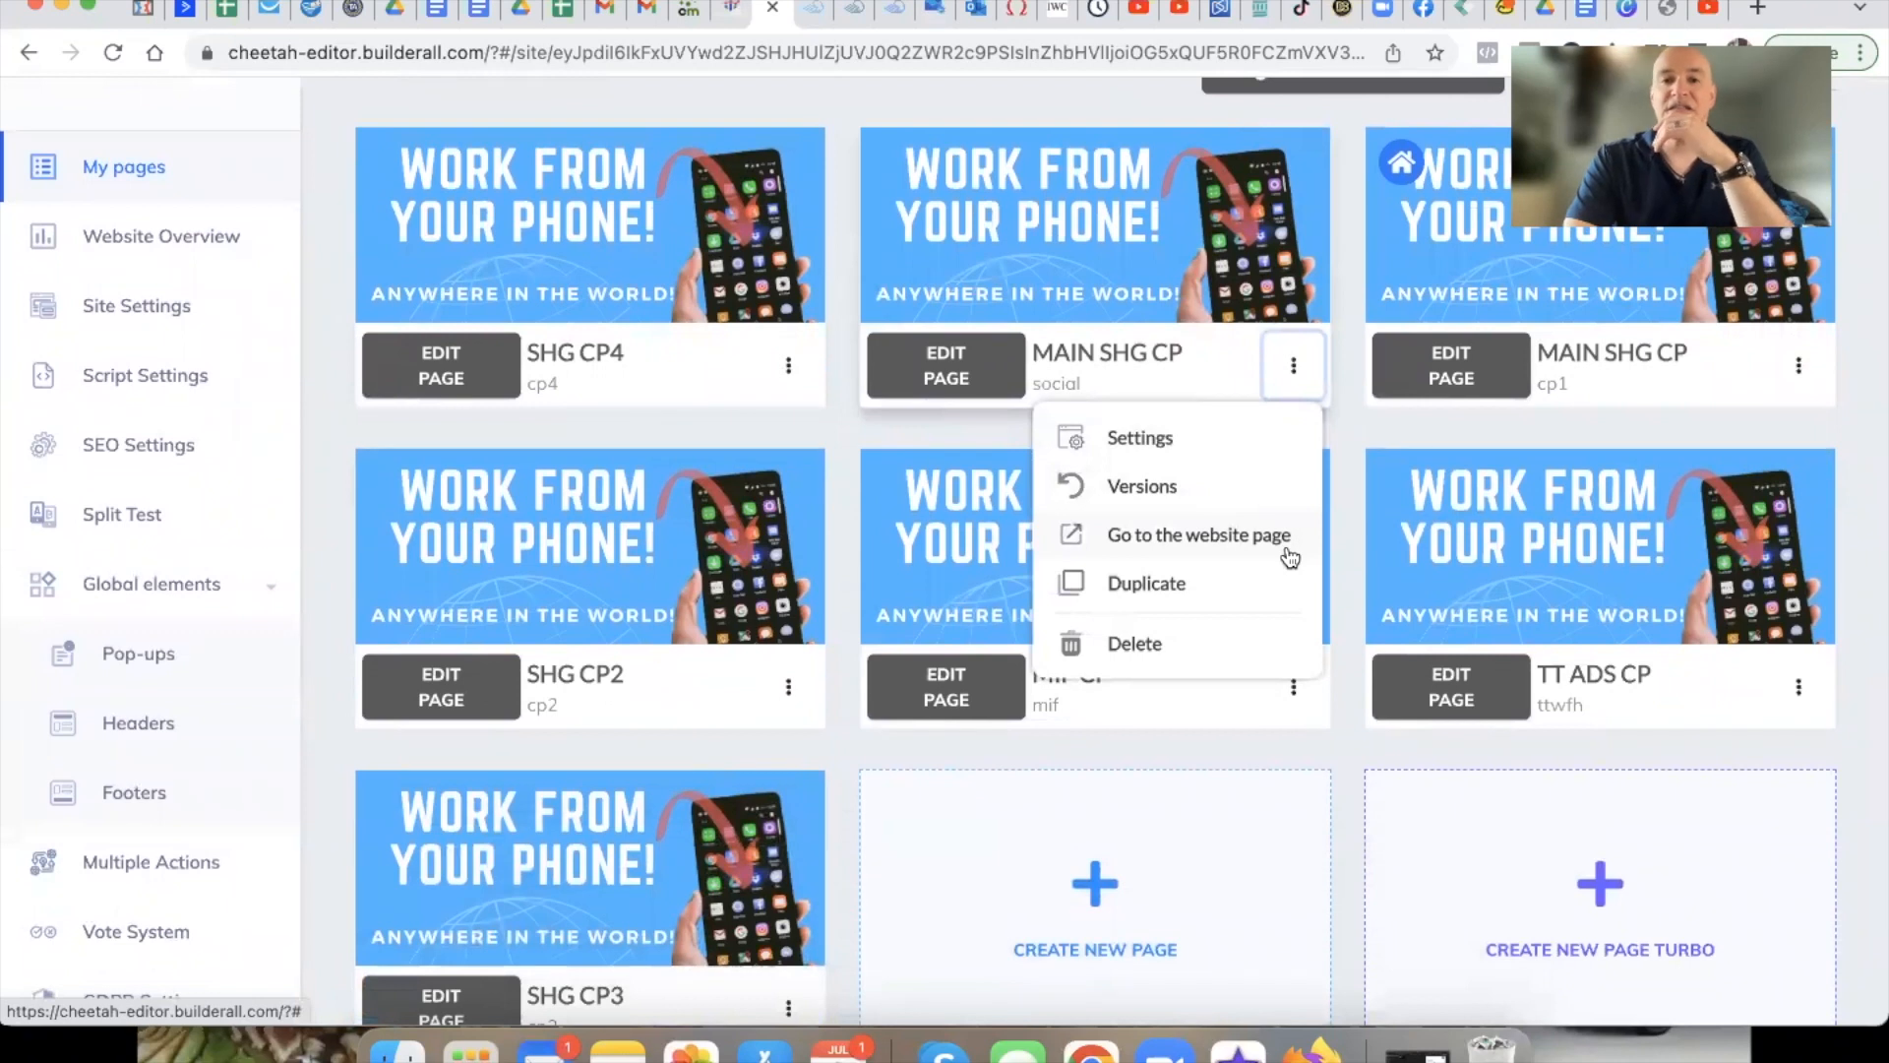
pyautogui.scroll(-1, 1252, 570)
pyautogui.scroll(1, 1252, 574)
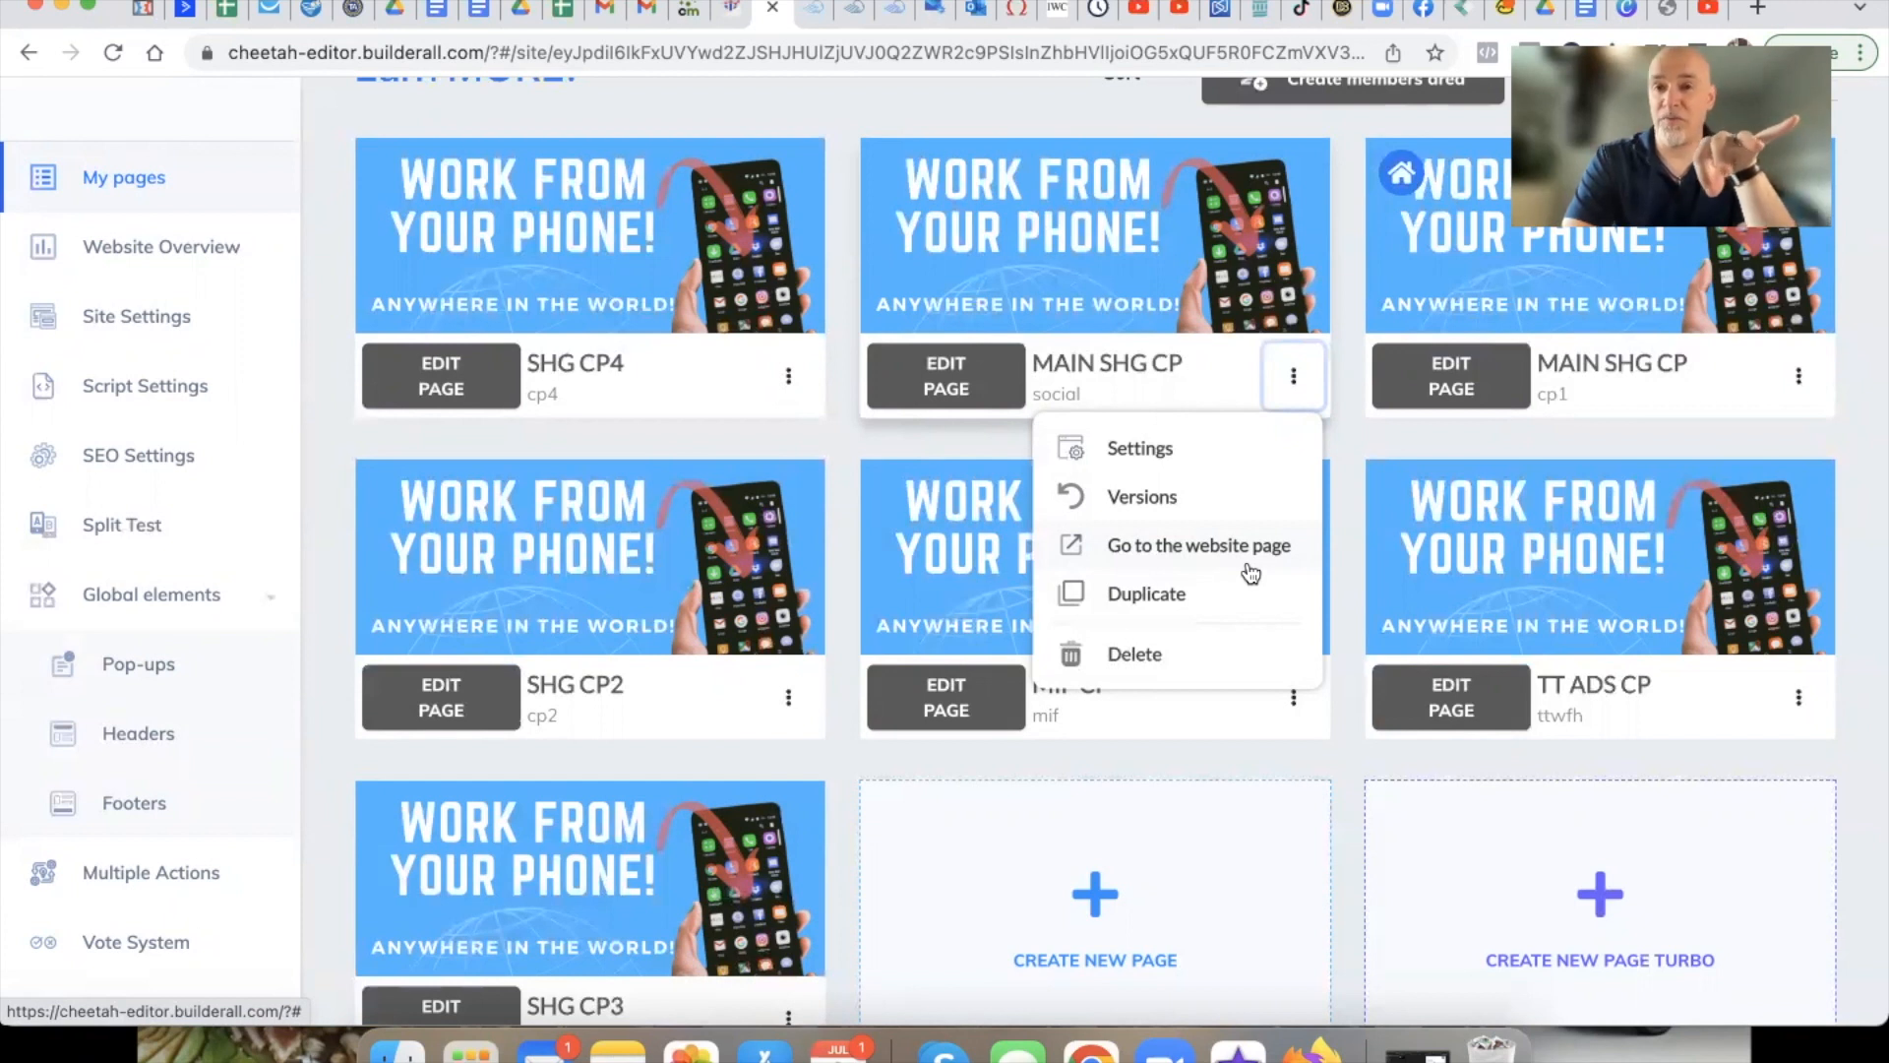
pyautogui.click(1139, 449)
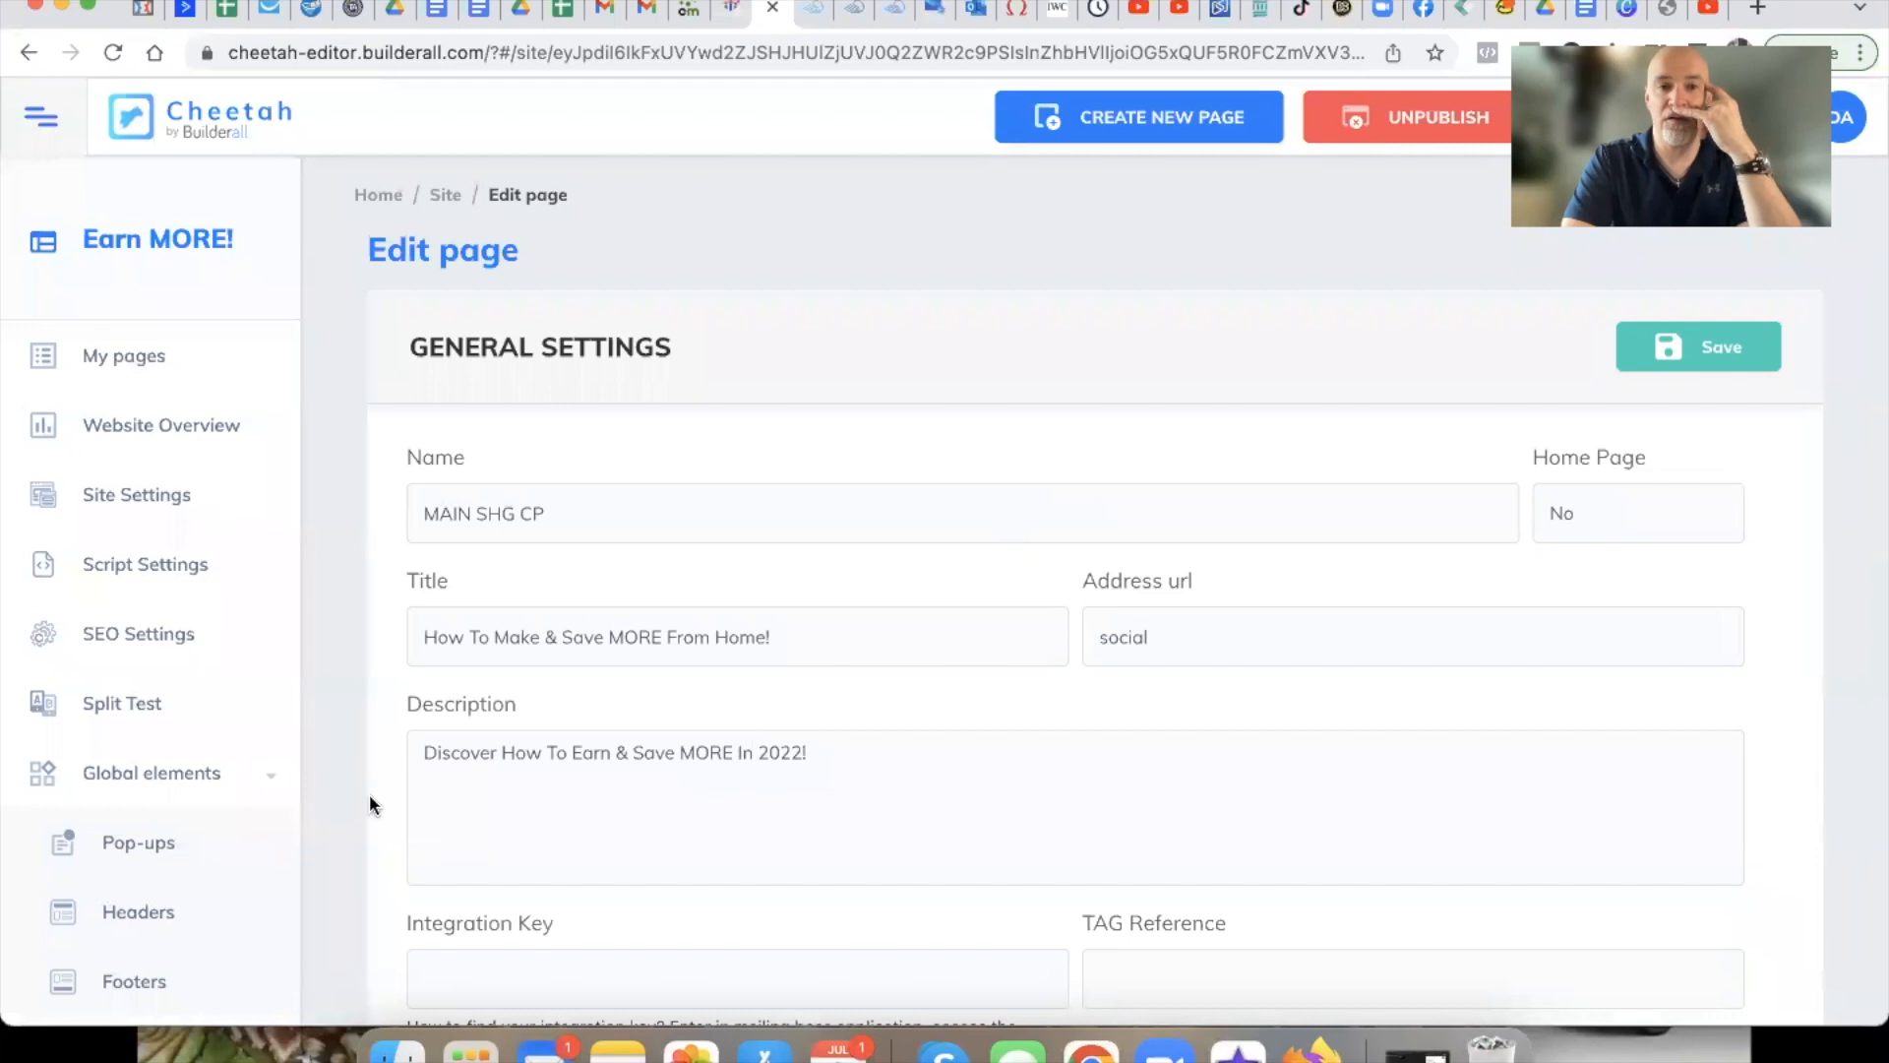
# Review the page's settings from general and script through SEO, share image, pop-up, header and footer
pyautogui.scroll(-4, 369, 802)
pyautogui.scroll(-15, 369, 802)
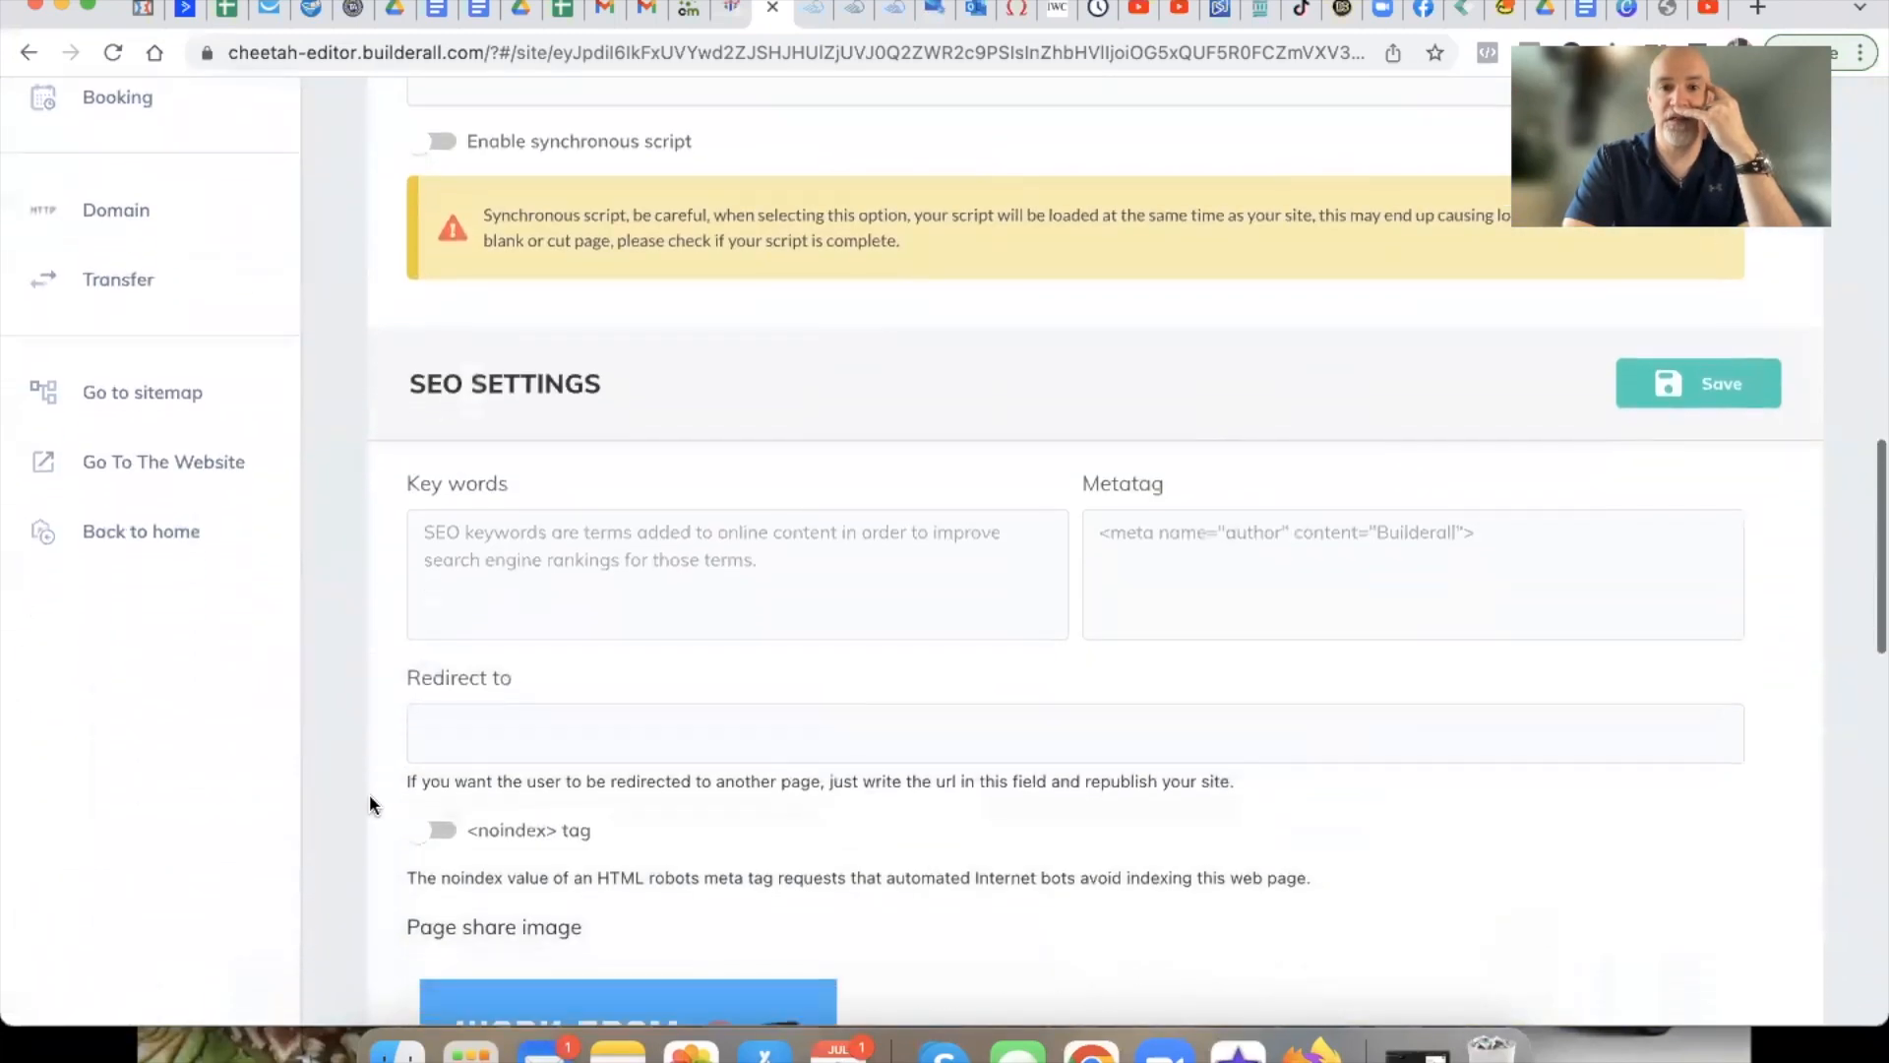
pyautogui.scroll(-10, 369, 796)
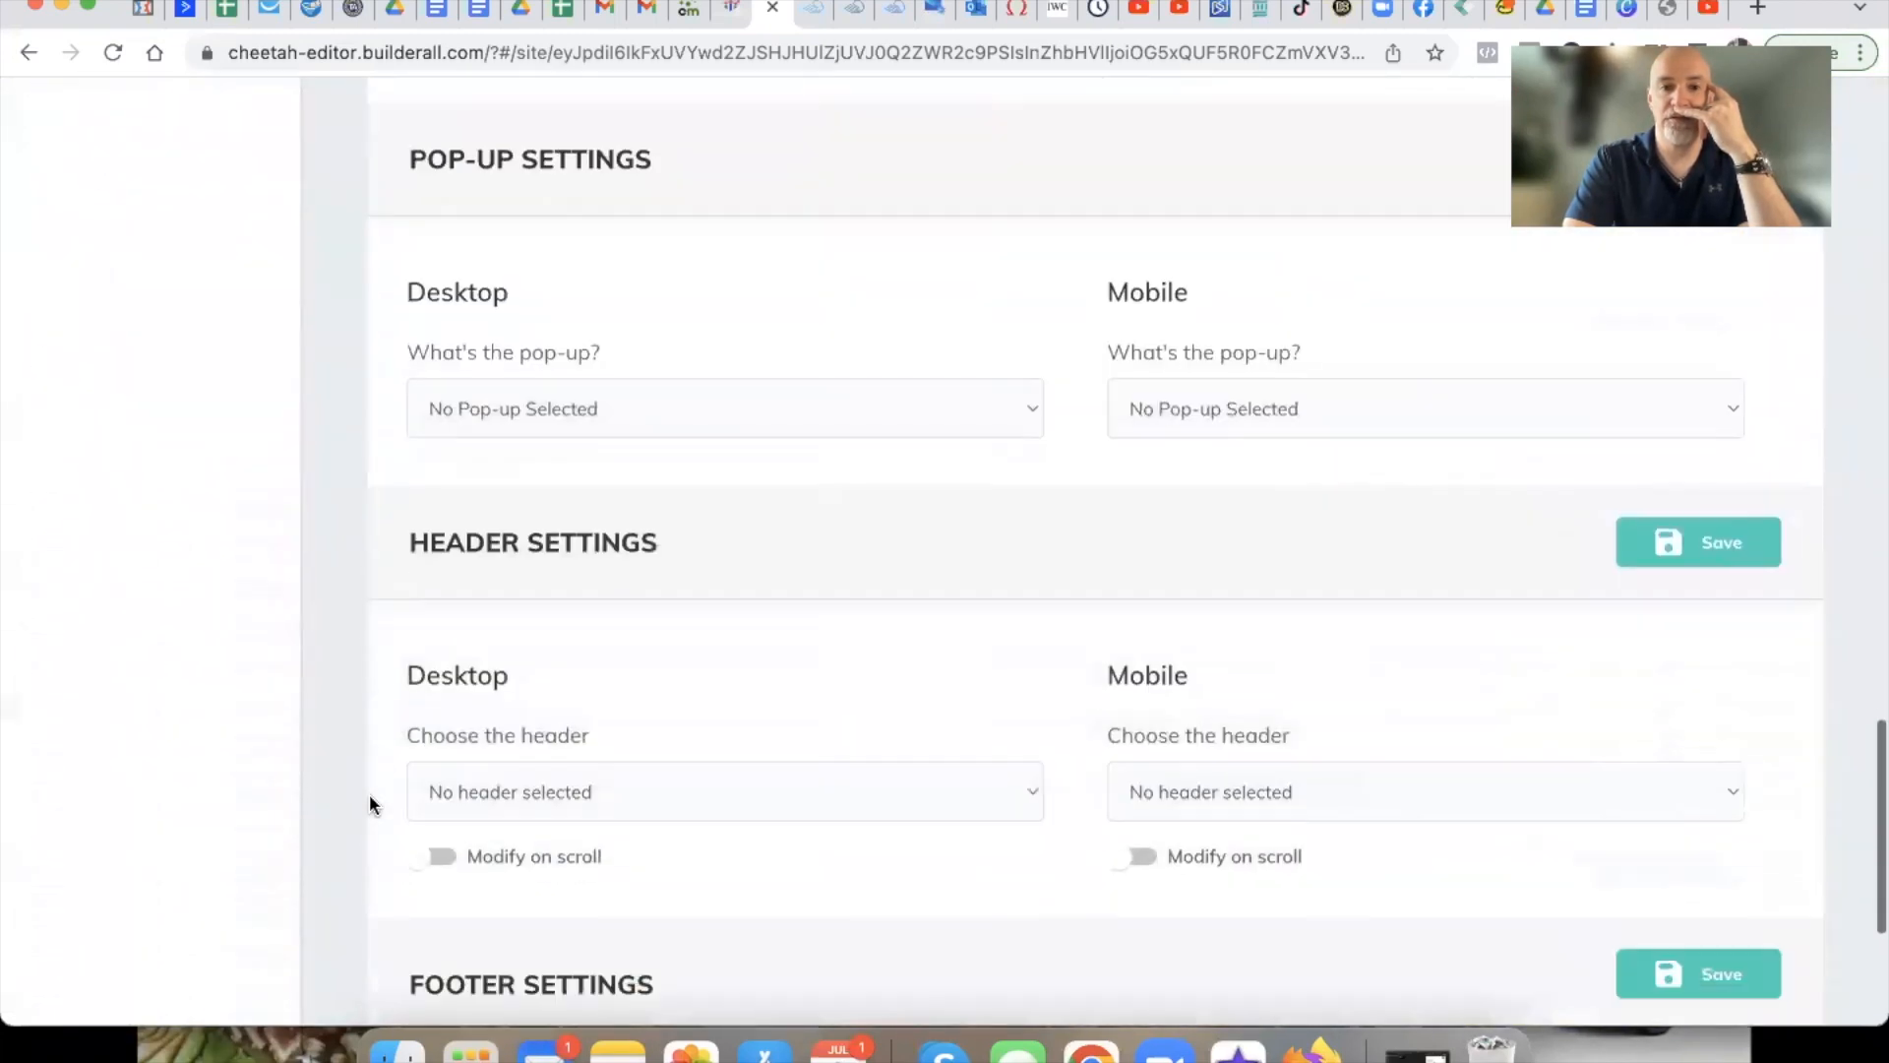
pyautogui.scroll(-3, 304, 852)
pyautogui.scroll(5, 304, 851)
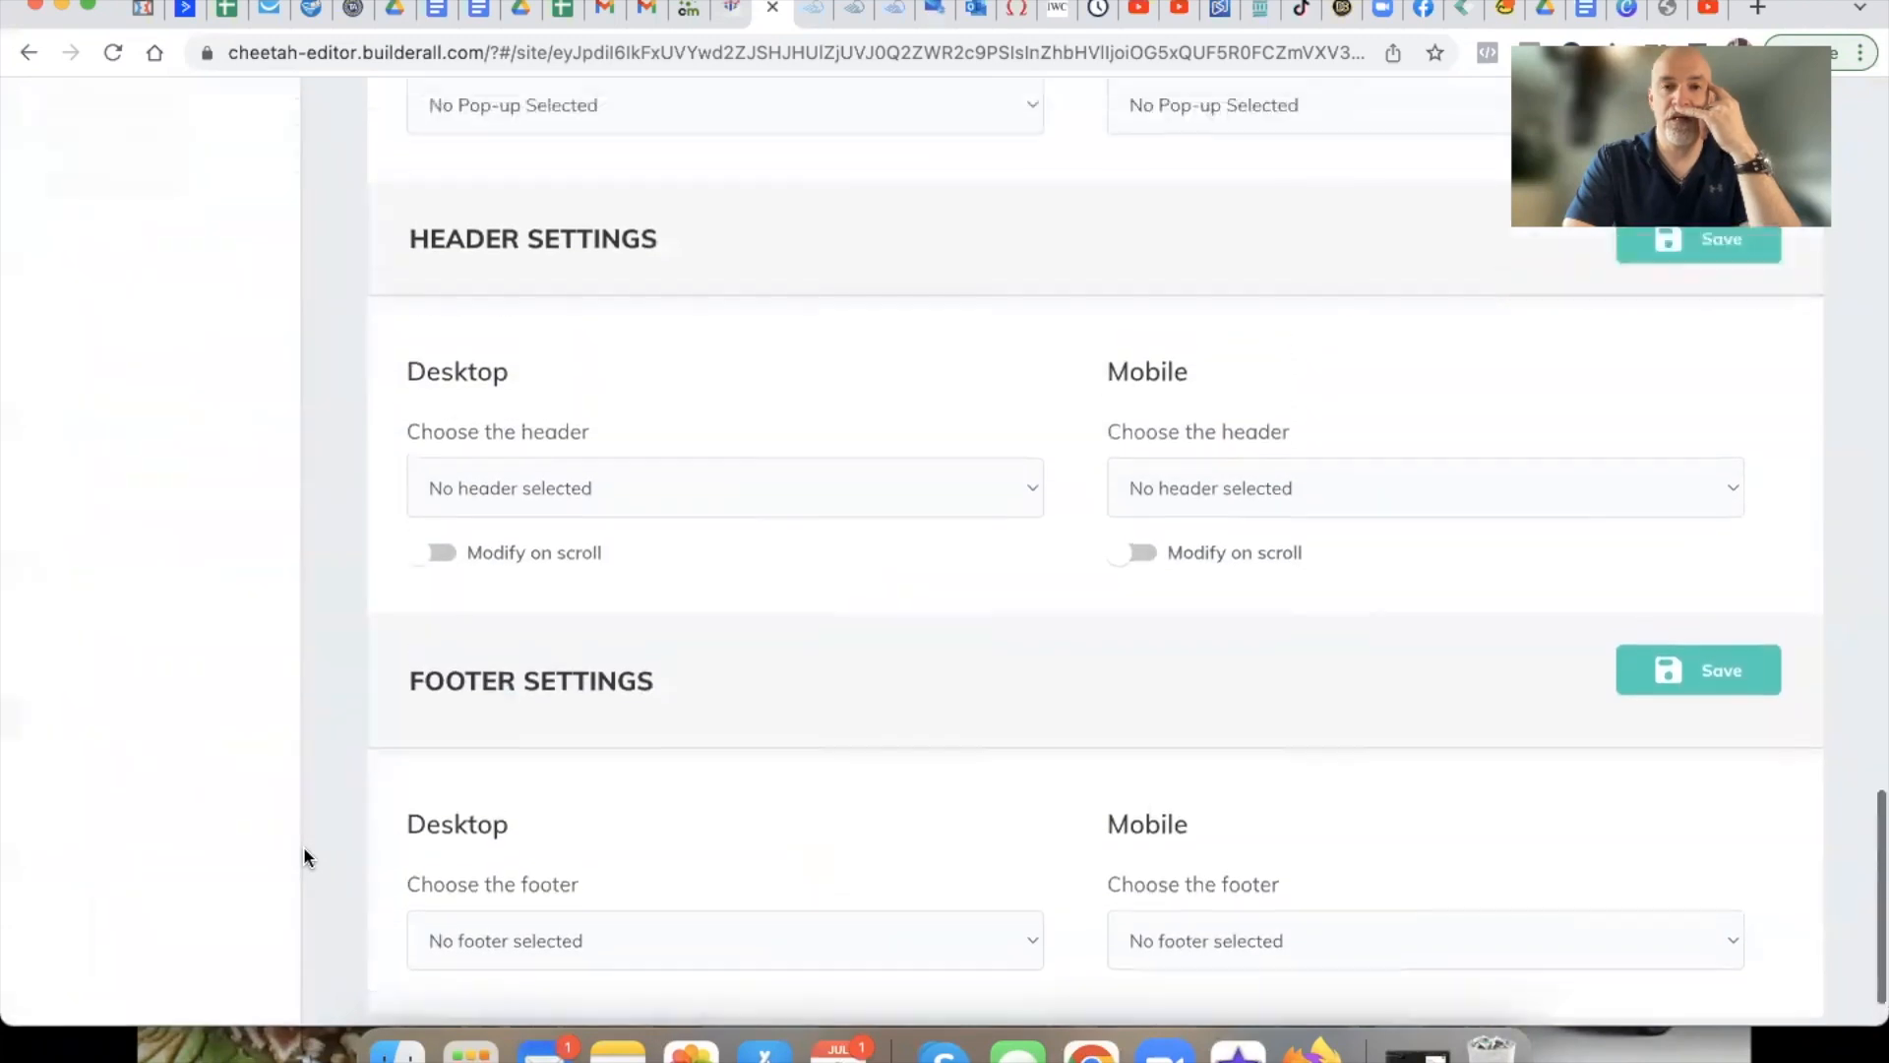
pyautogui.scroll(20, 304, 850)
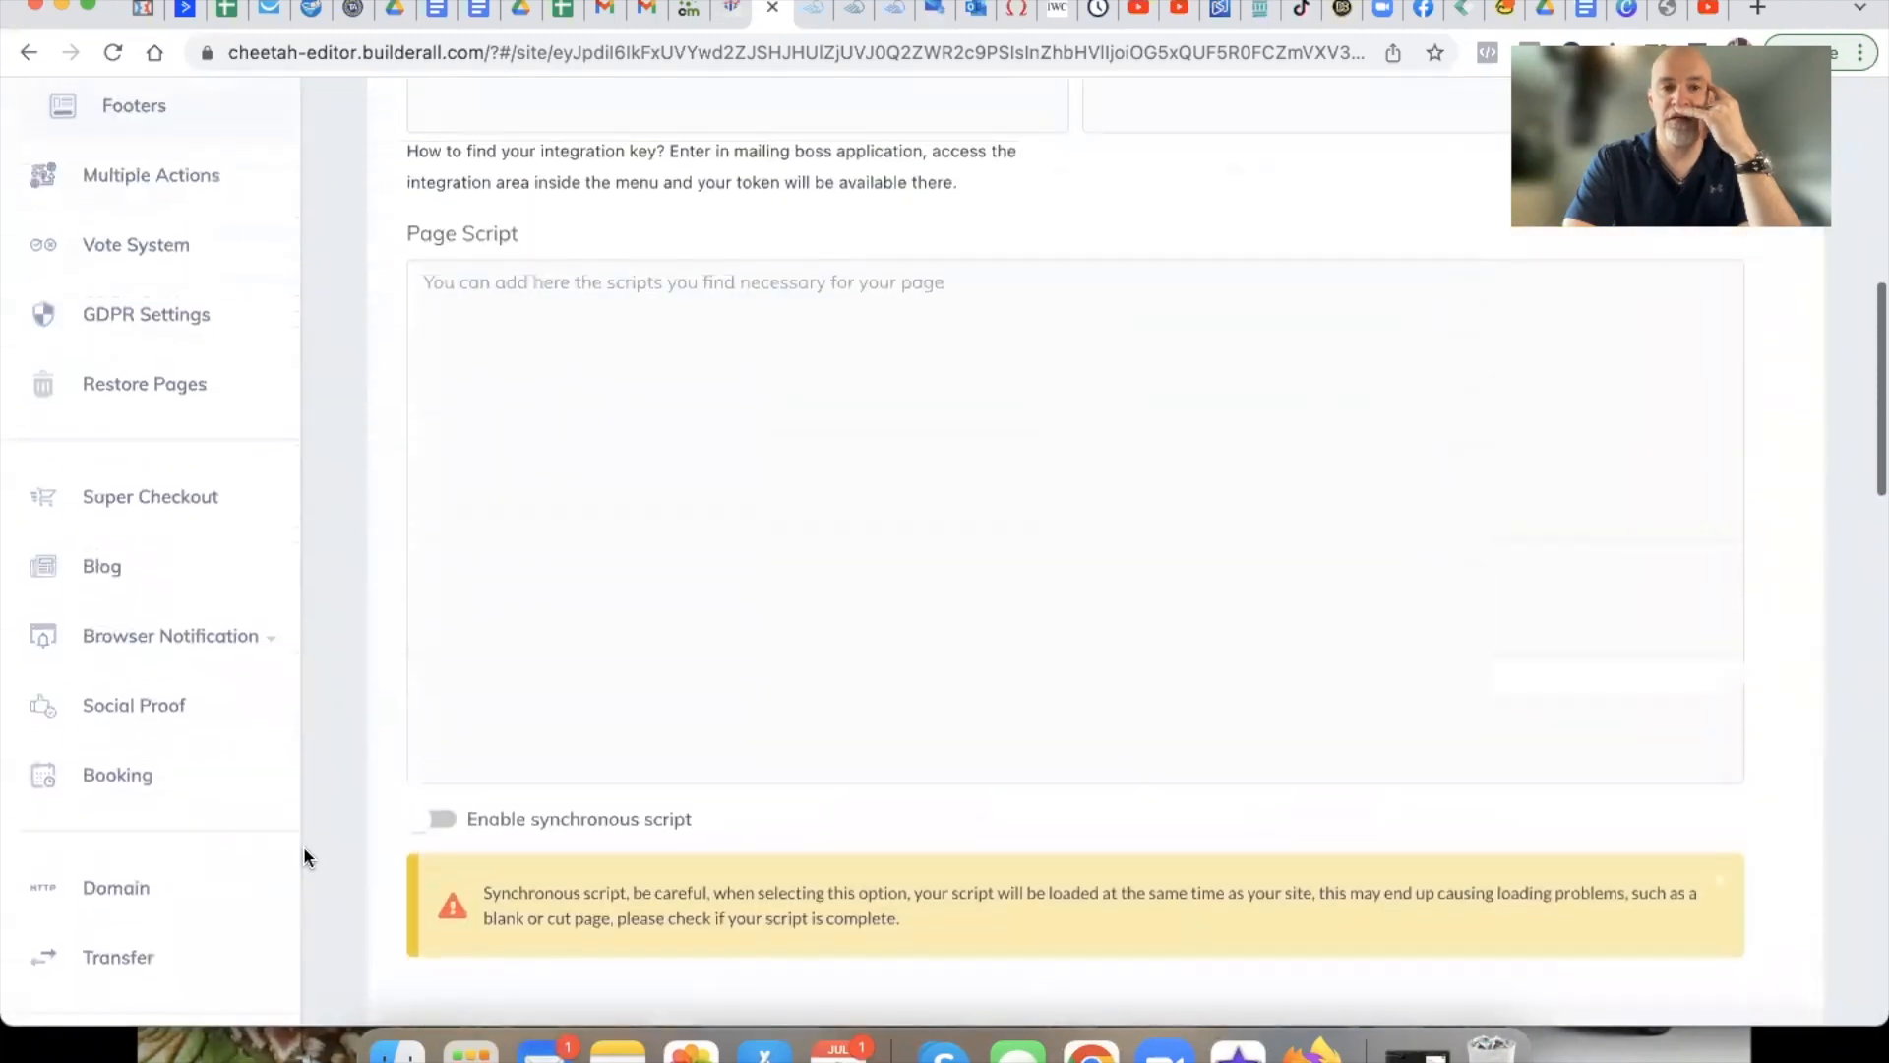
pyautogui.scroll(5, 304, 851)
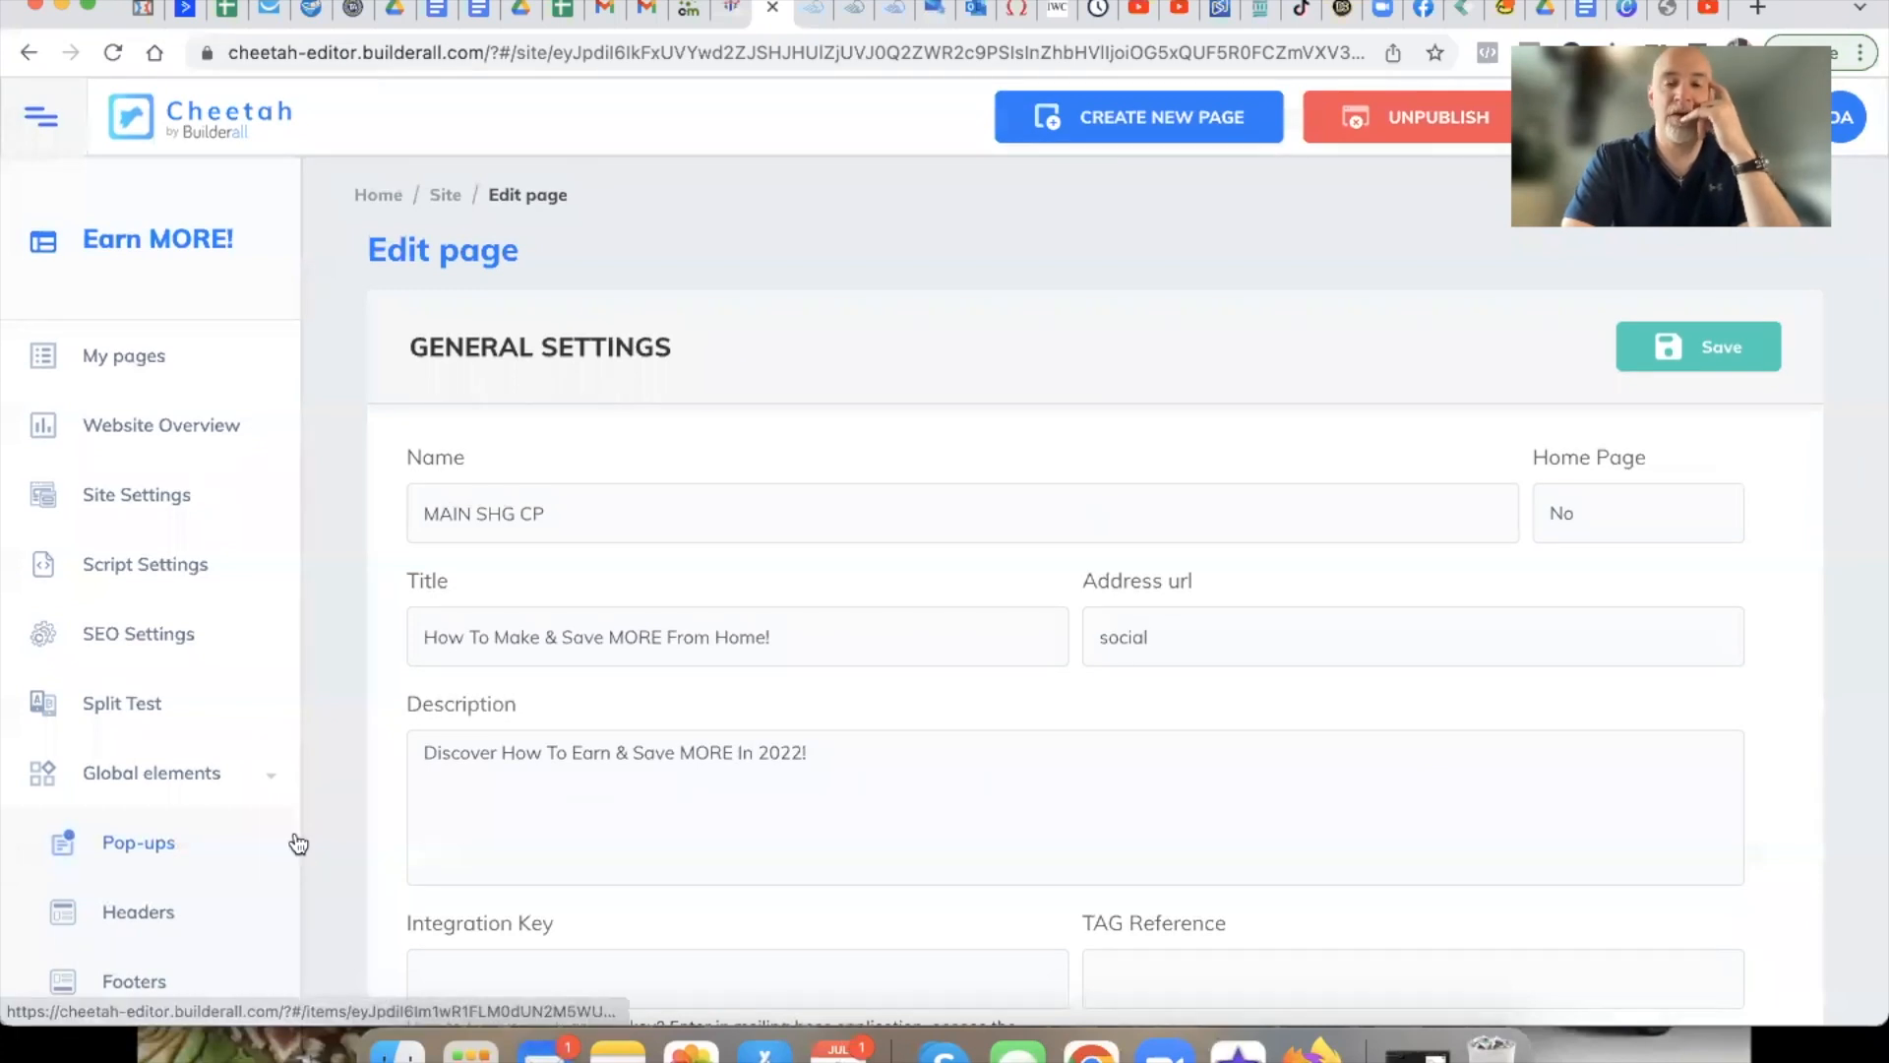
# Return to the page list and view the available page options, including Duplicate, for the "social" MAIN SHG CP page
pyautogui.click(156, 384)
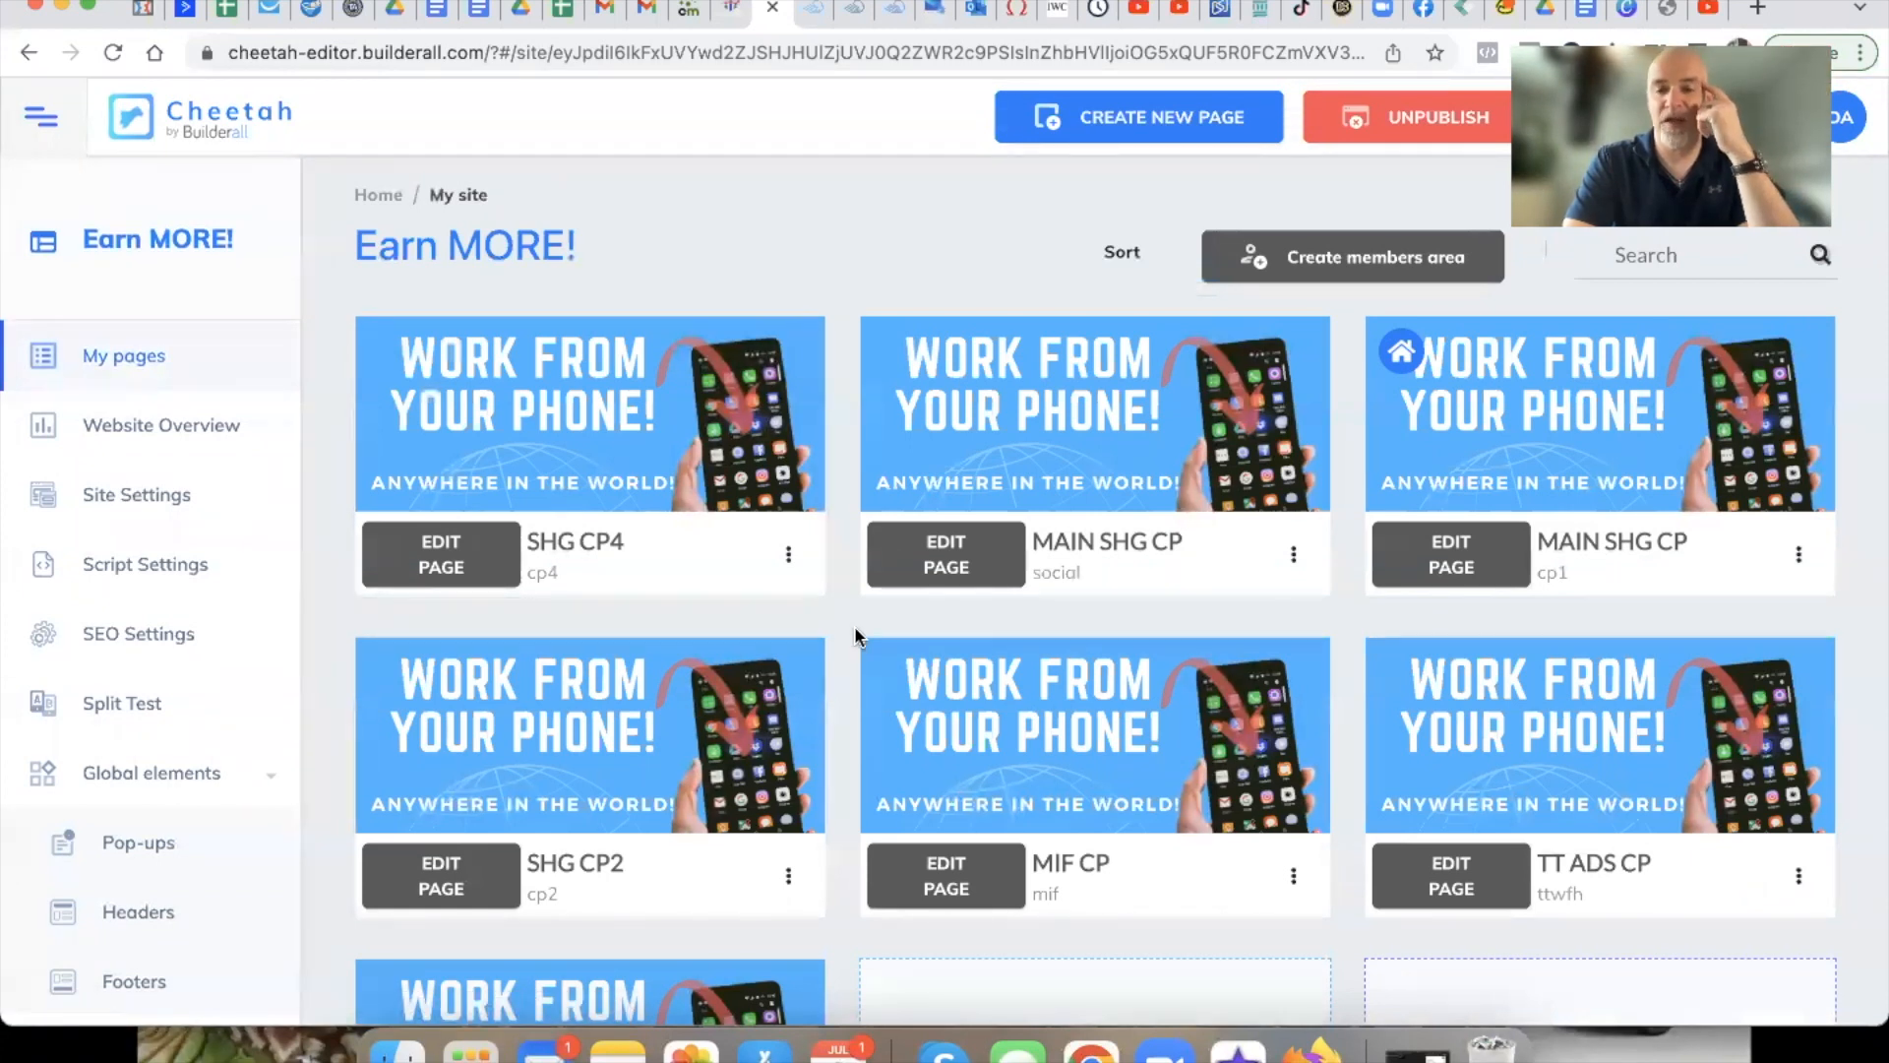
pyautogui.click(1294, 557)
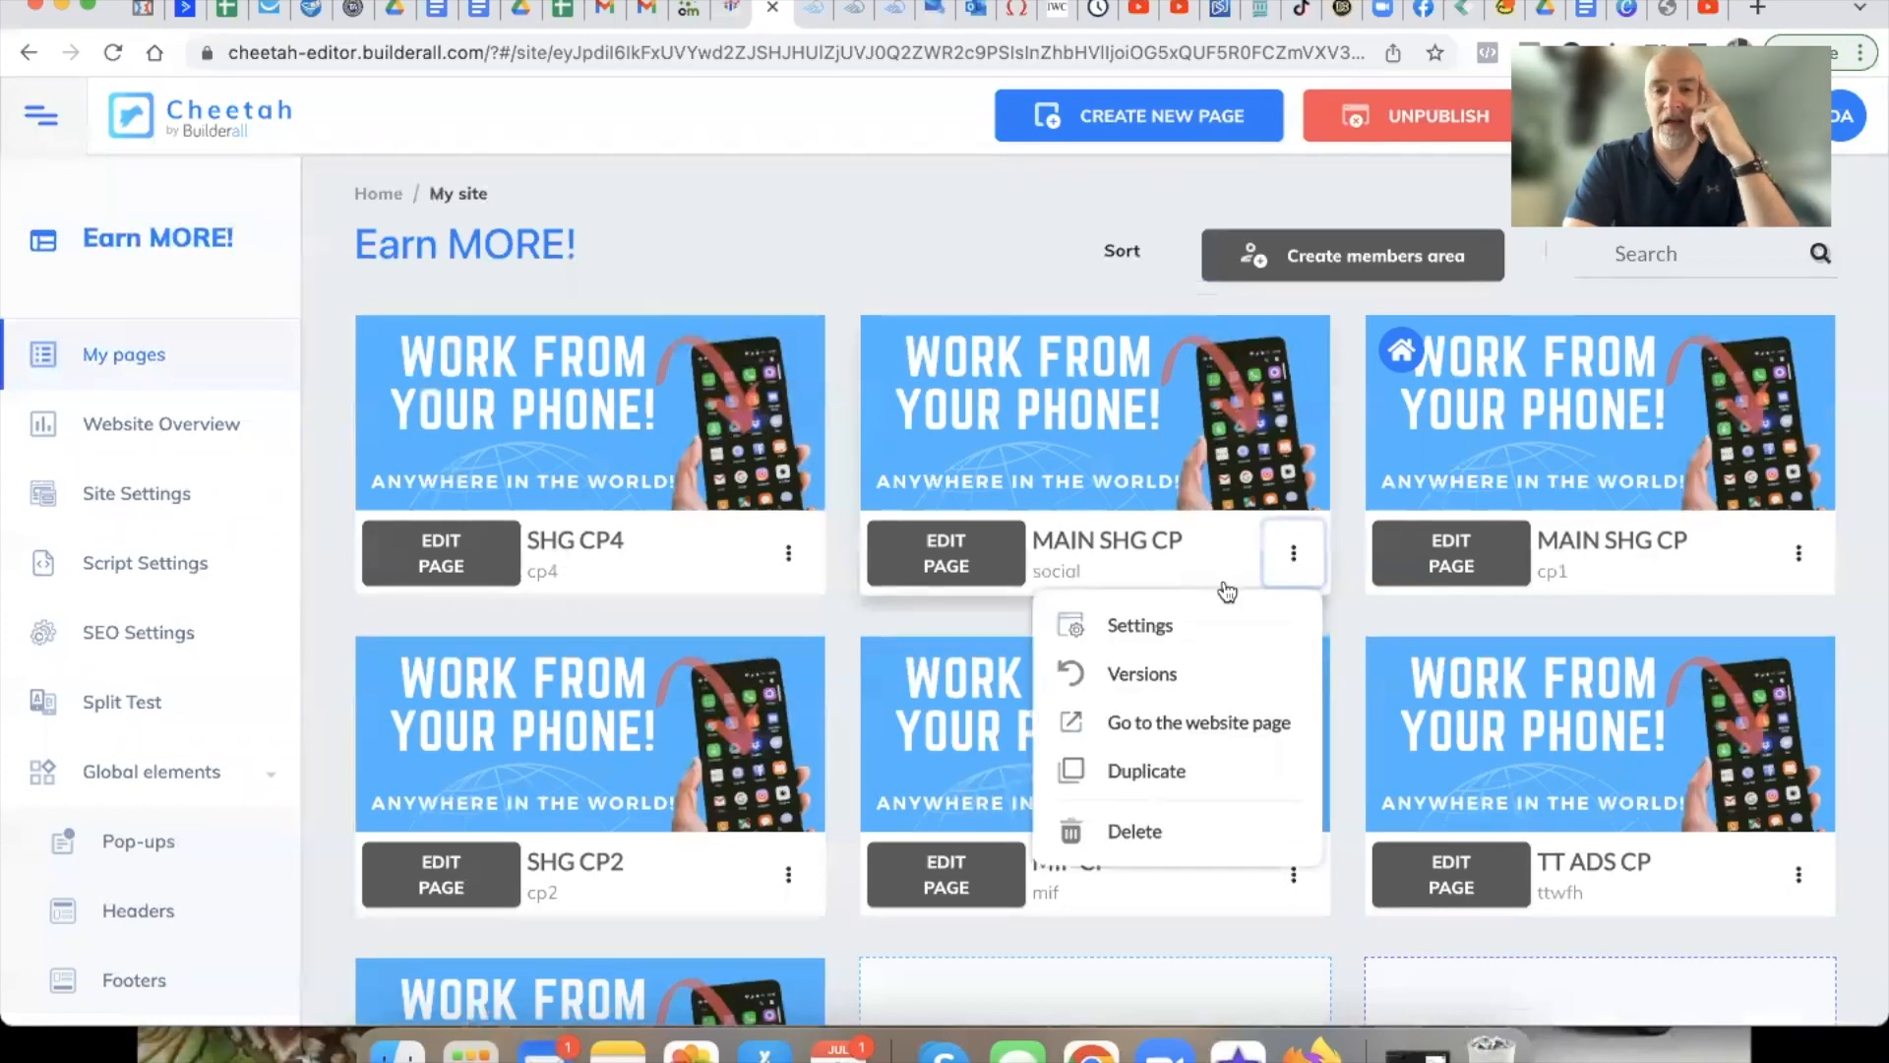
pyautogui.scroll(-3, 1227, 591)
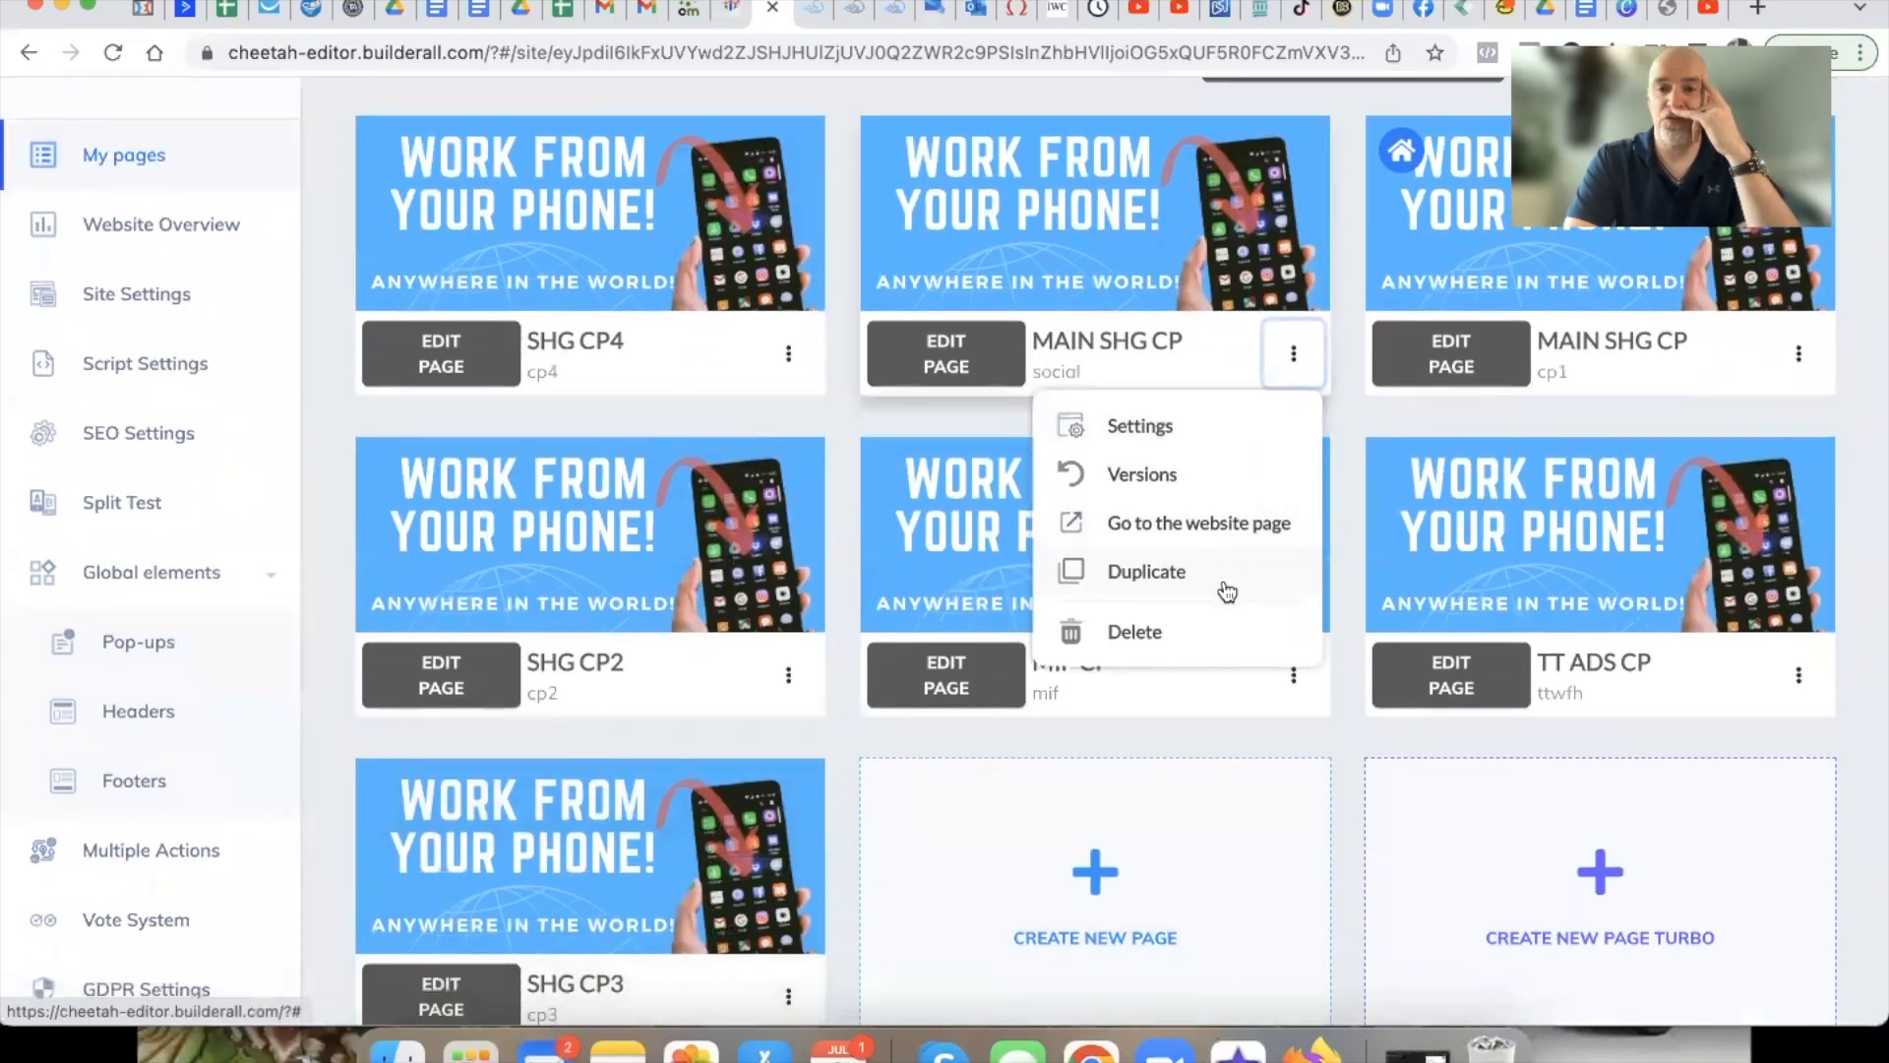
pyautogui.scroll(1, 1168, 599)
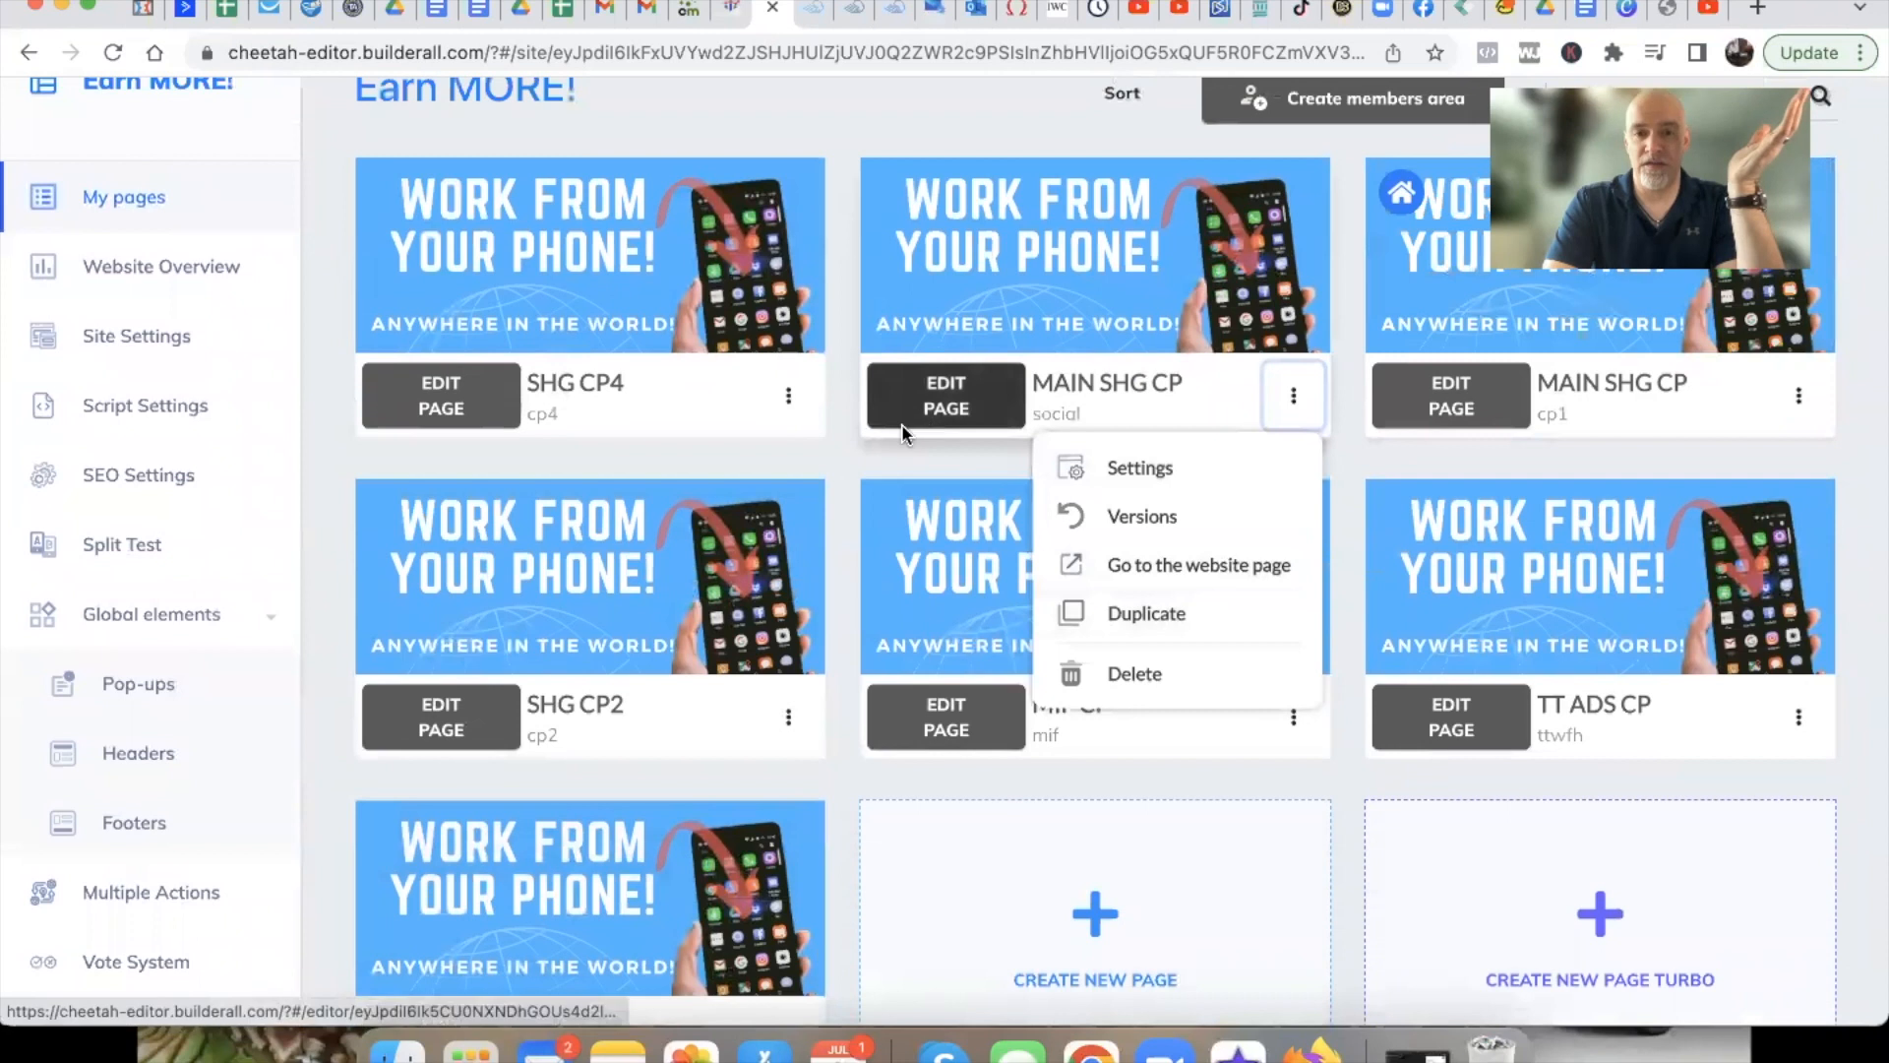
pyautogui.click(837, 463)
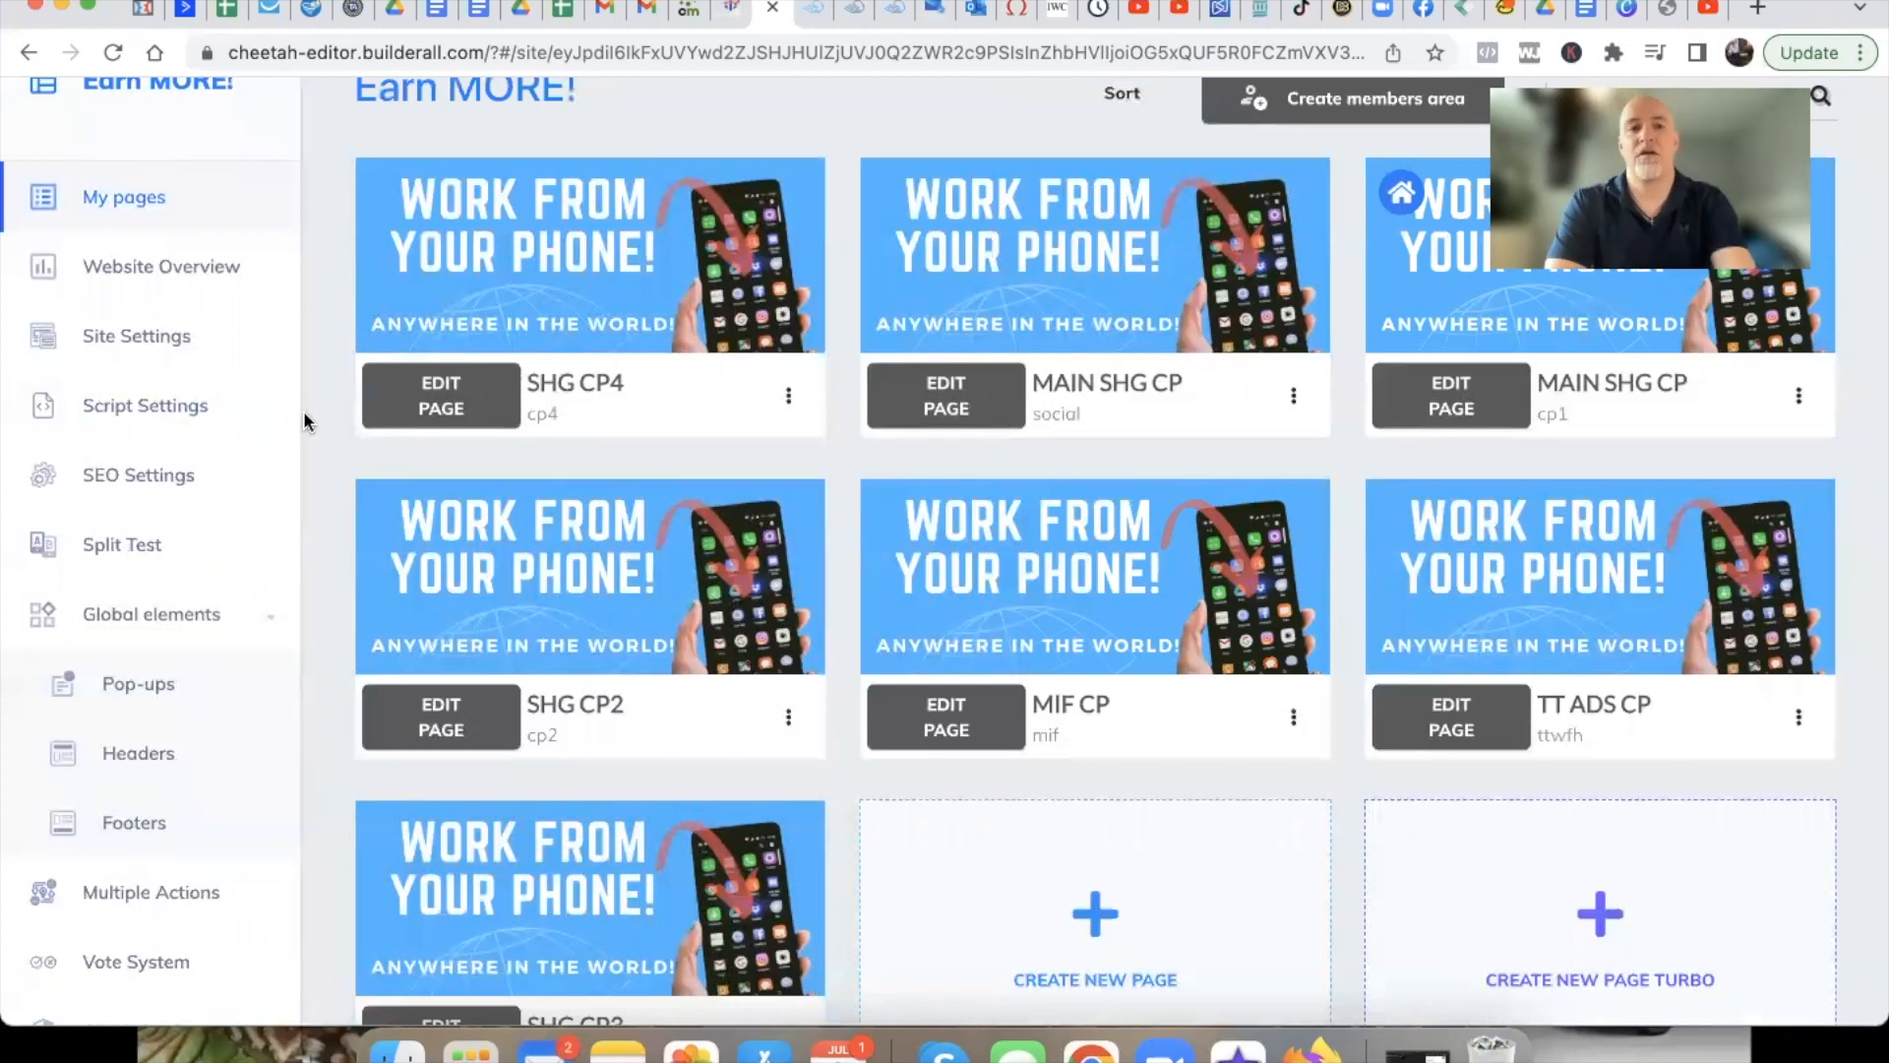
# Open the site settings and compare the site title "Earn MORE!" with the tab title of the live cp1 page
pyautogui.click(182, 342)
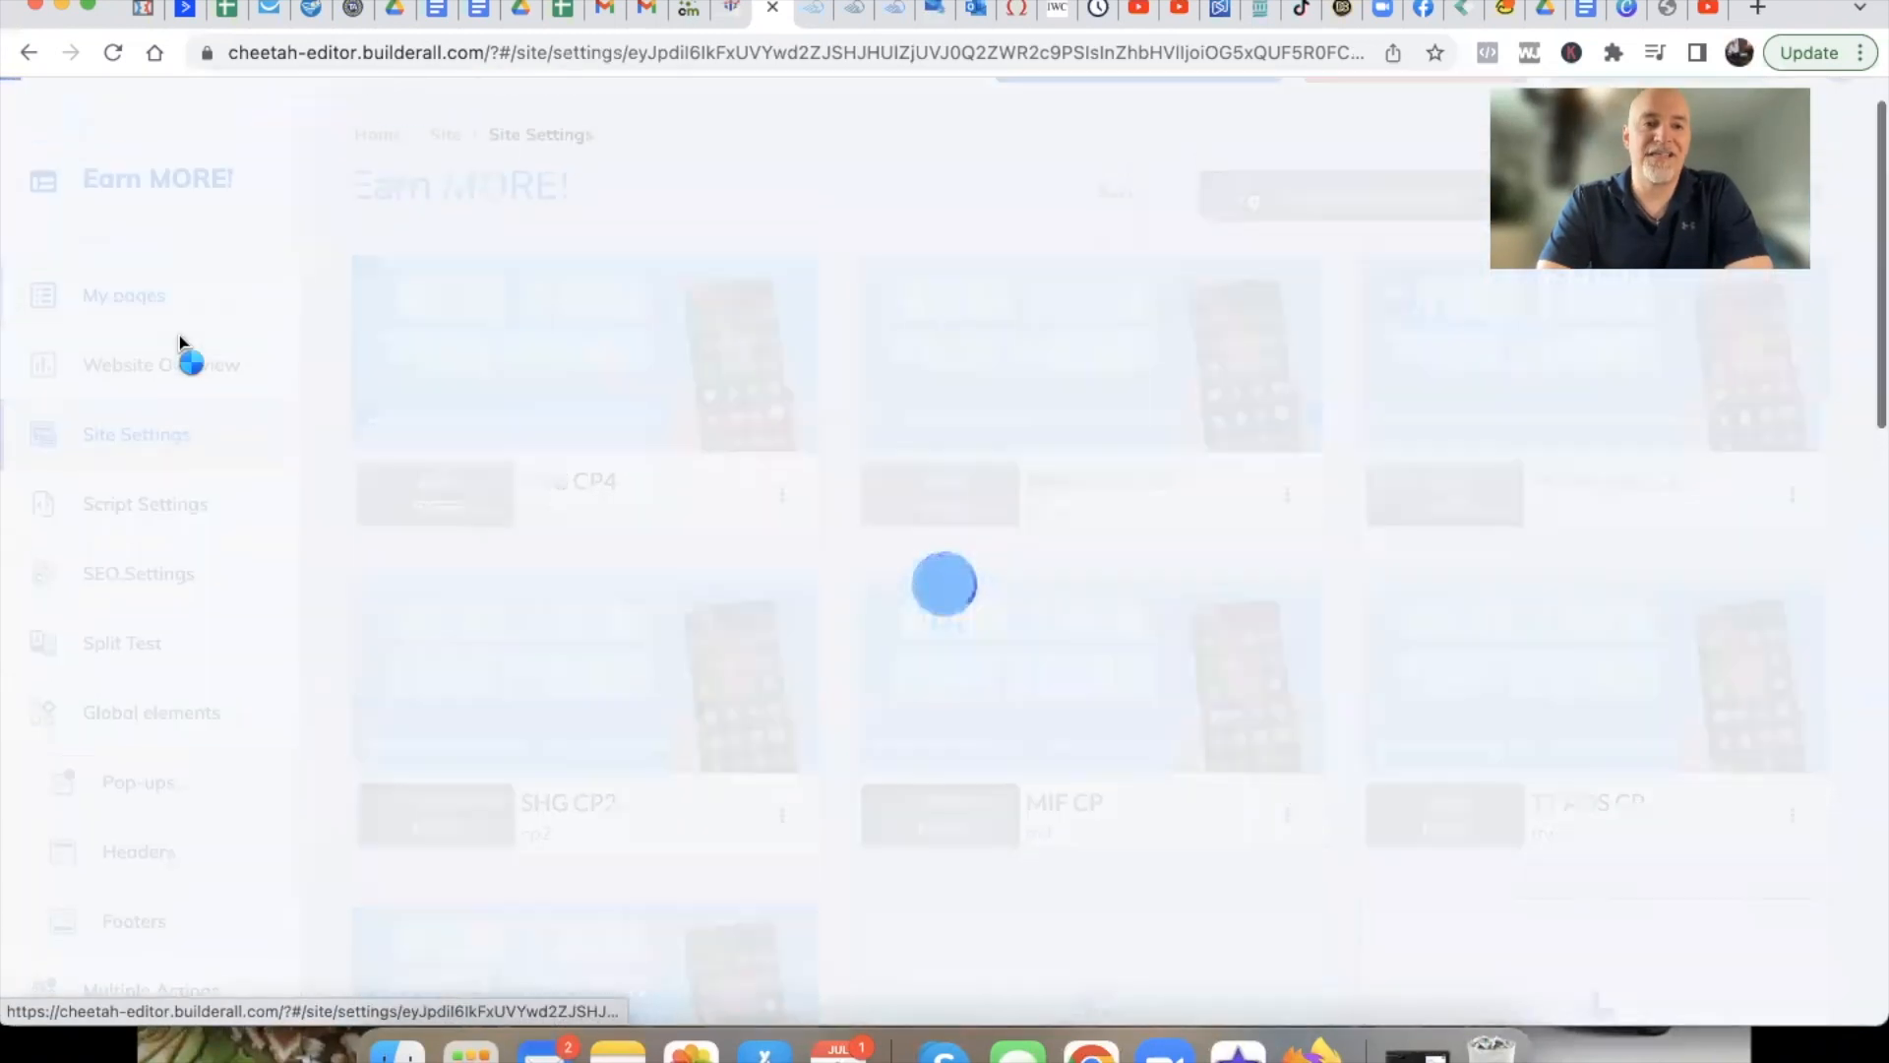
pyautogui.scroll(-5, 358, 634)
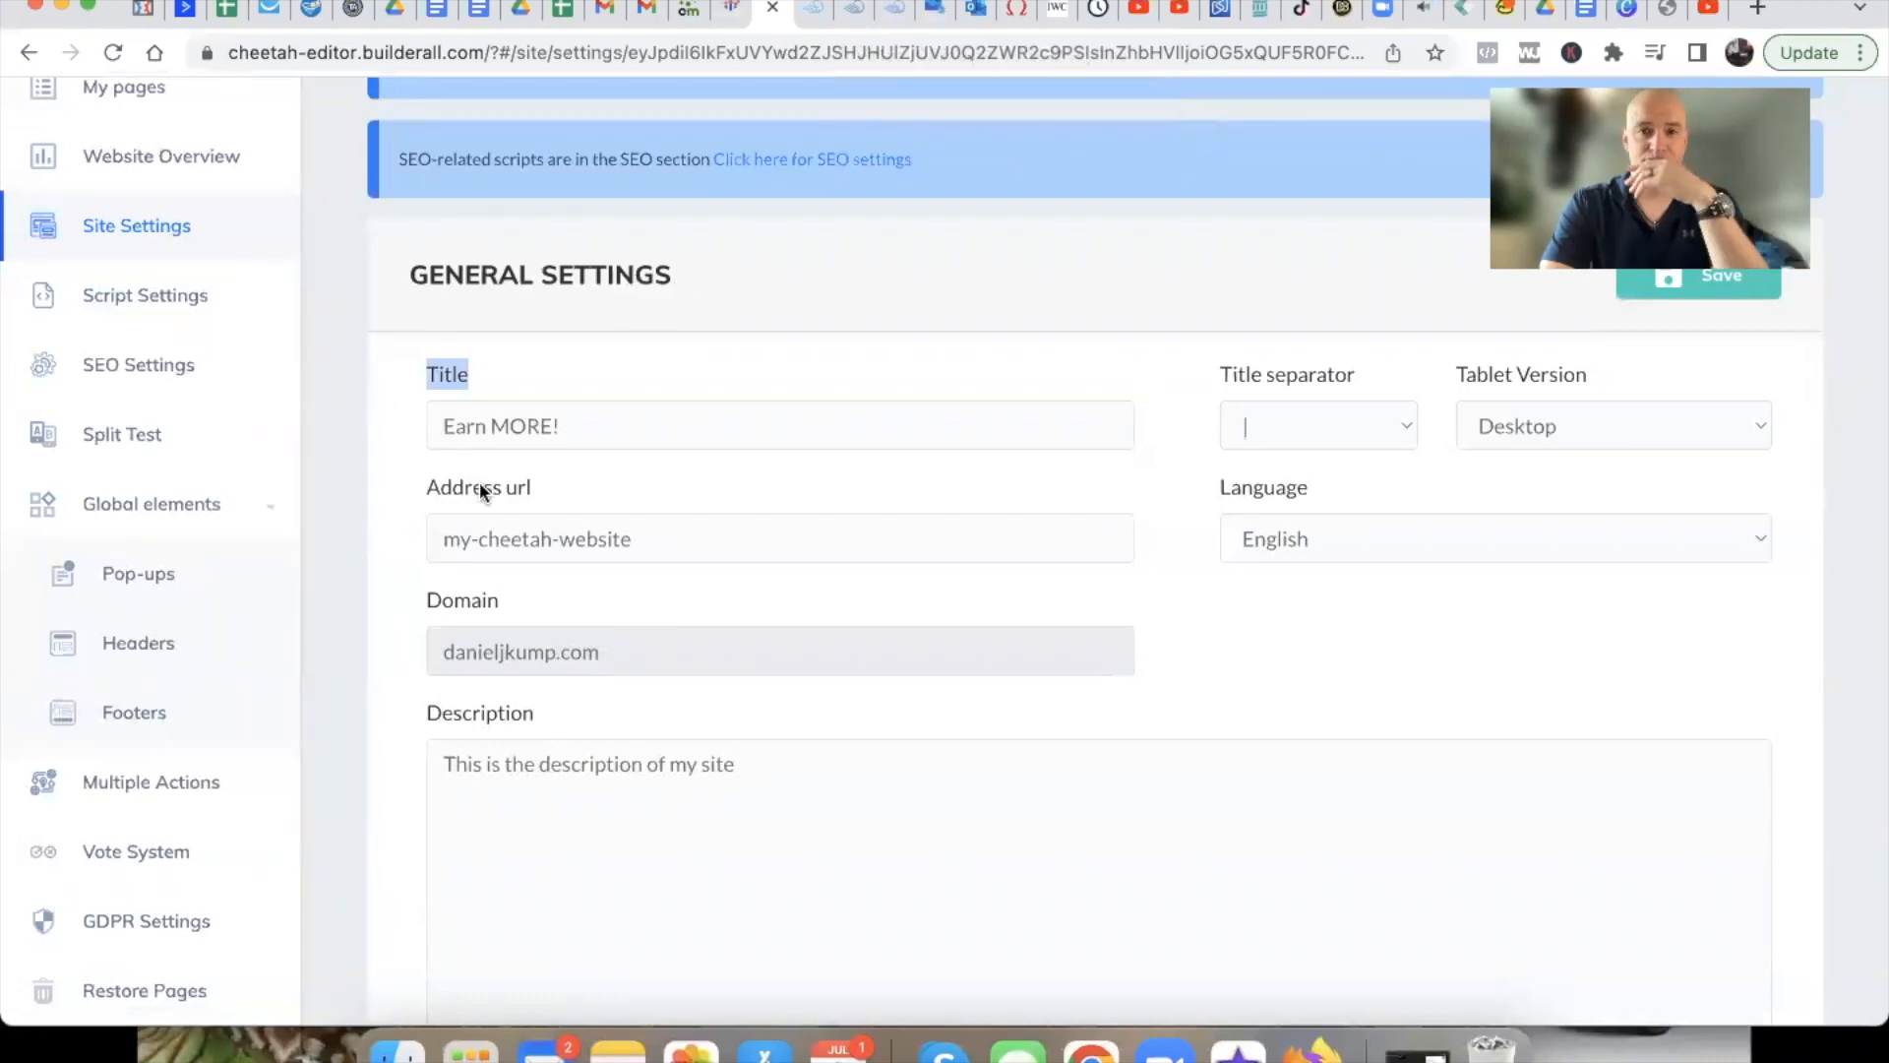
pyautogui.click(811, 14)
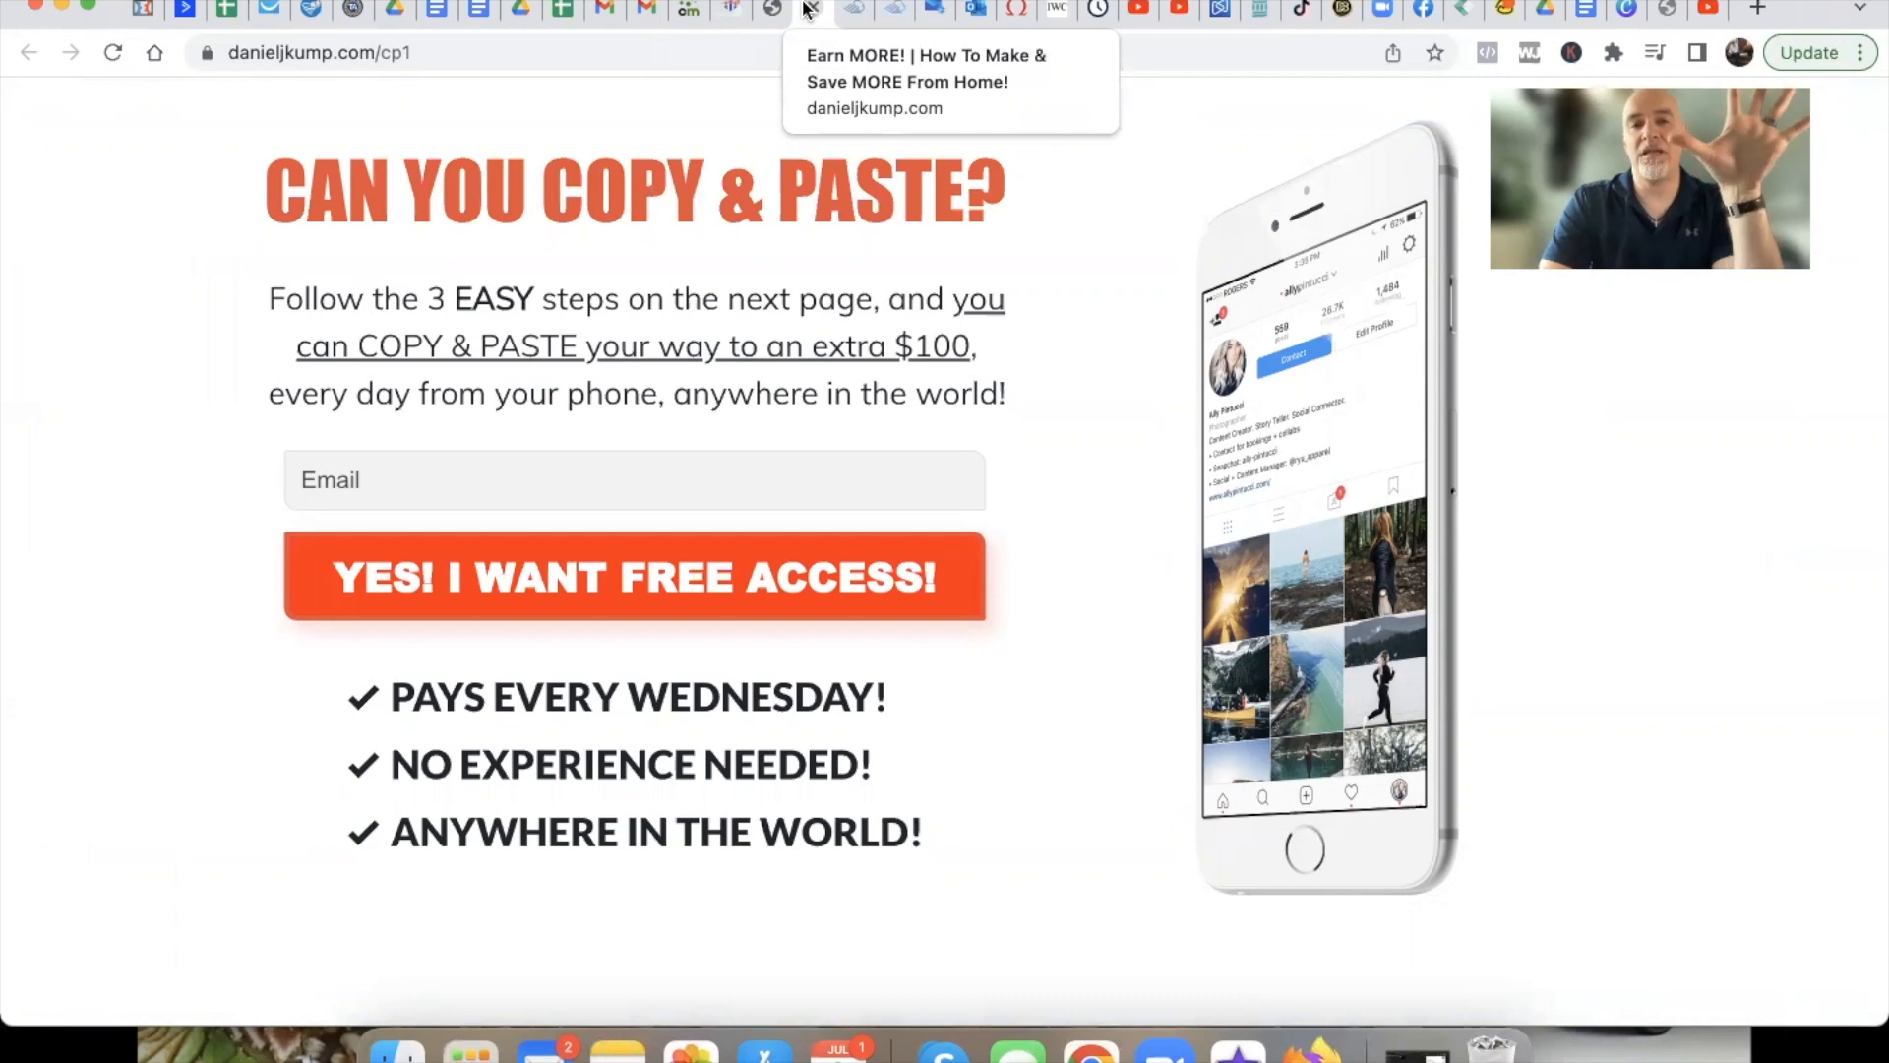
pyautogui.click(773, 9)
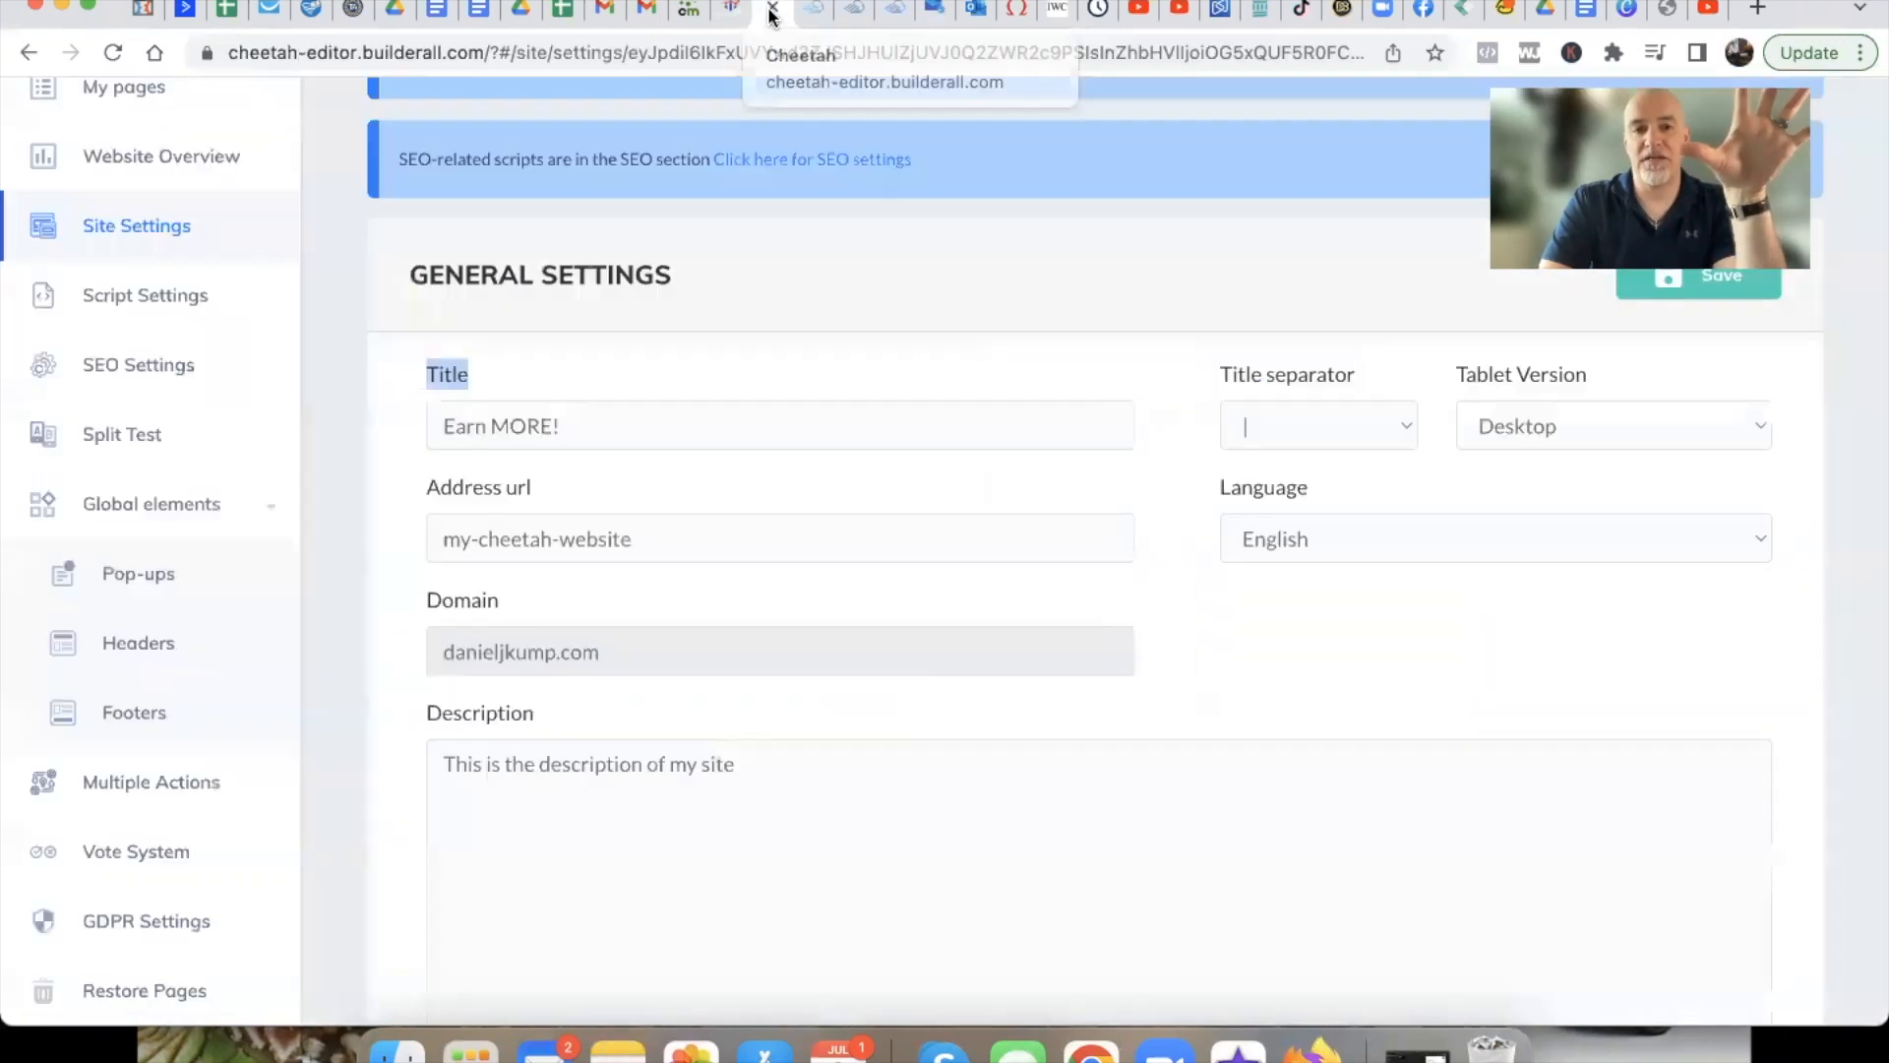
pyautogui.click(369, 602)
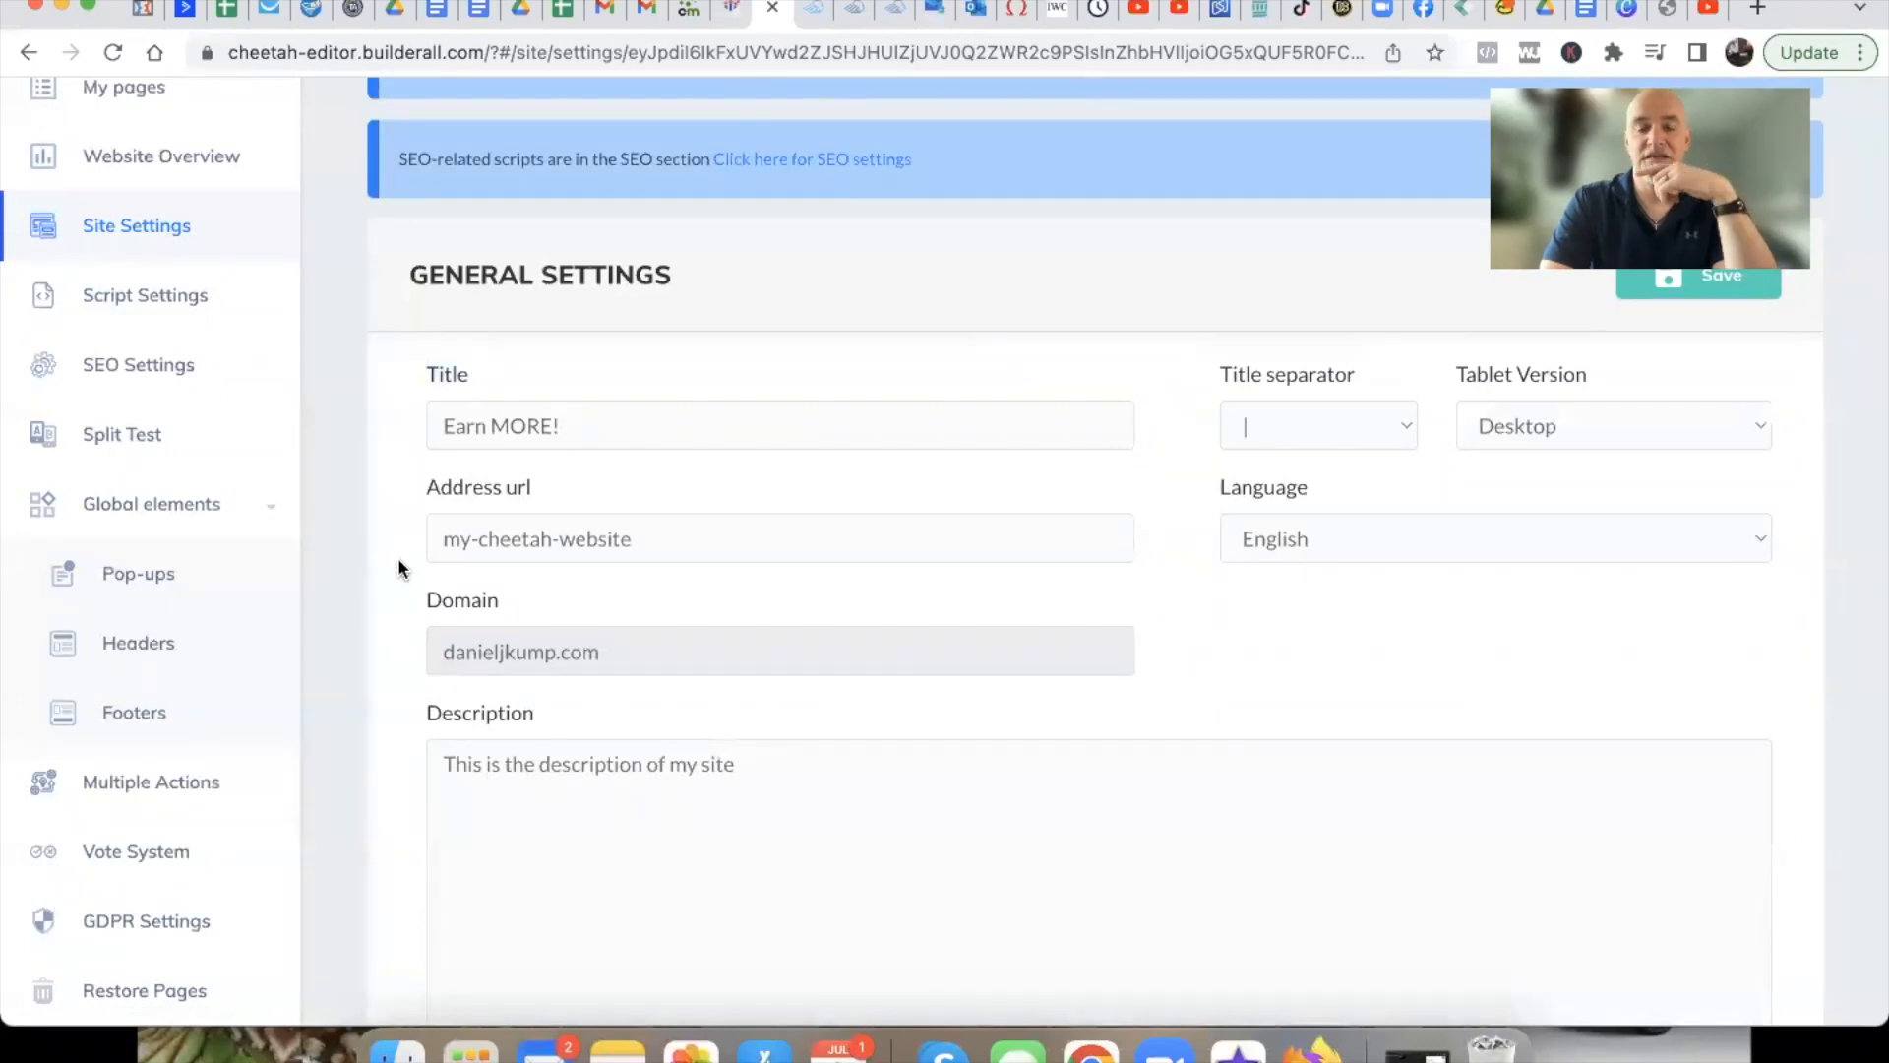
pyautogui.moveTo(561, 423); pyautogui.dragTo(394, 421)
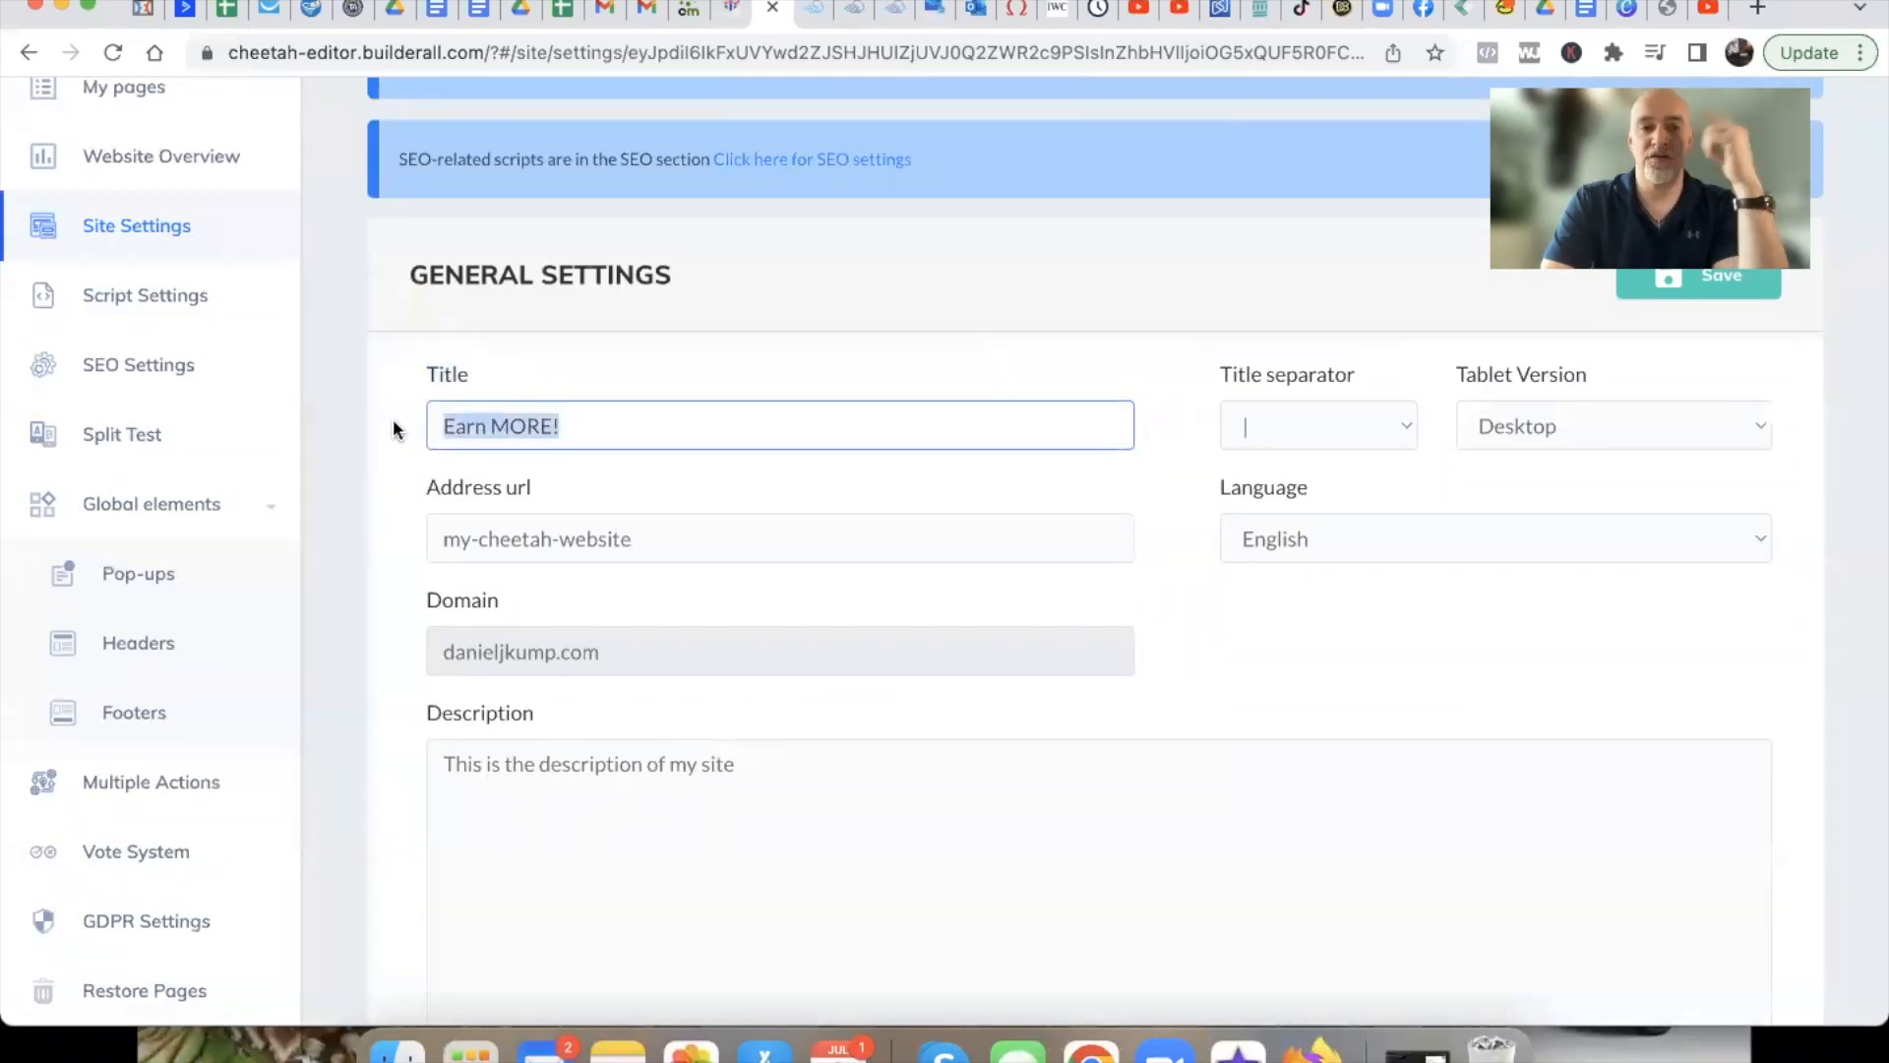
pyautogui.click(326, 535)
# Review the remaining site settings from title, address URL and domain through description, affiliate button, CRM and favicon
pyautogui.scroll(-5, 327, 535)
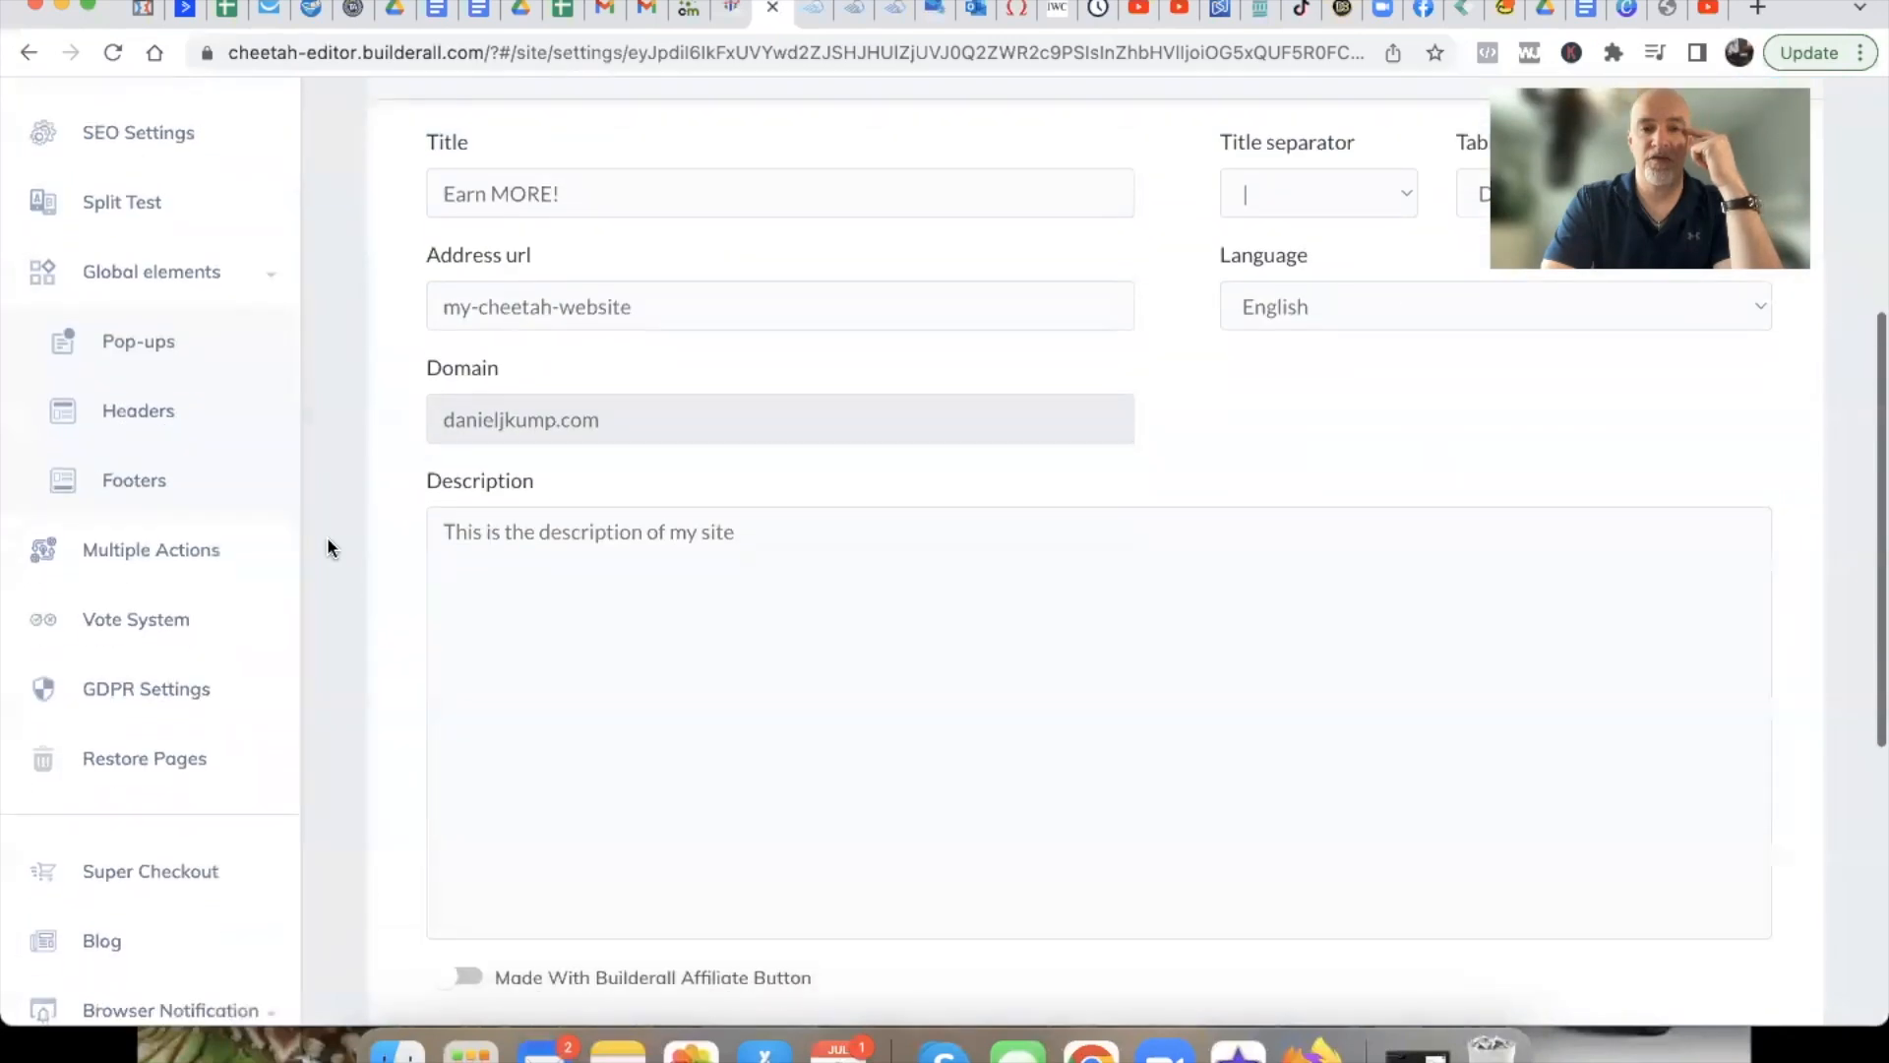
pyautogui.scroll(-3, 326, 547)
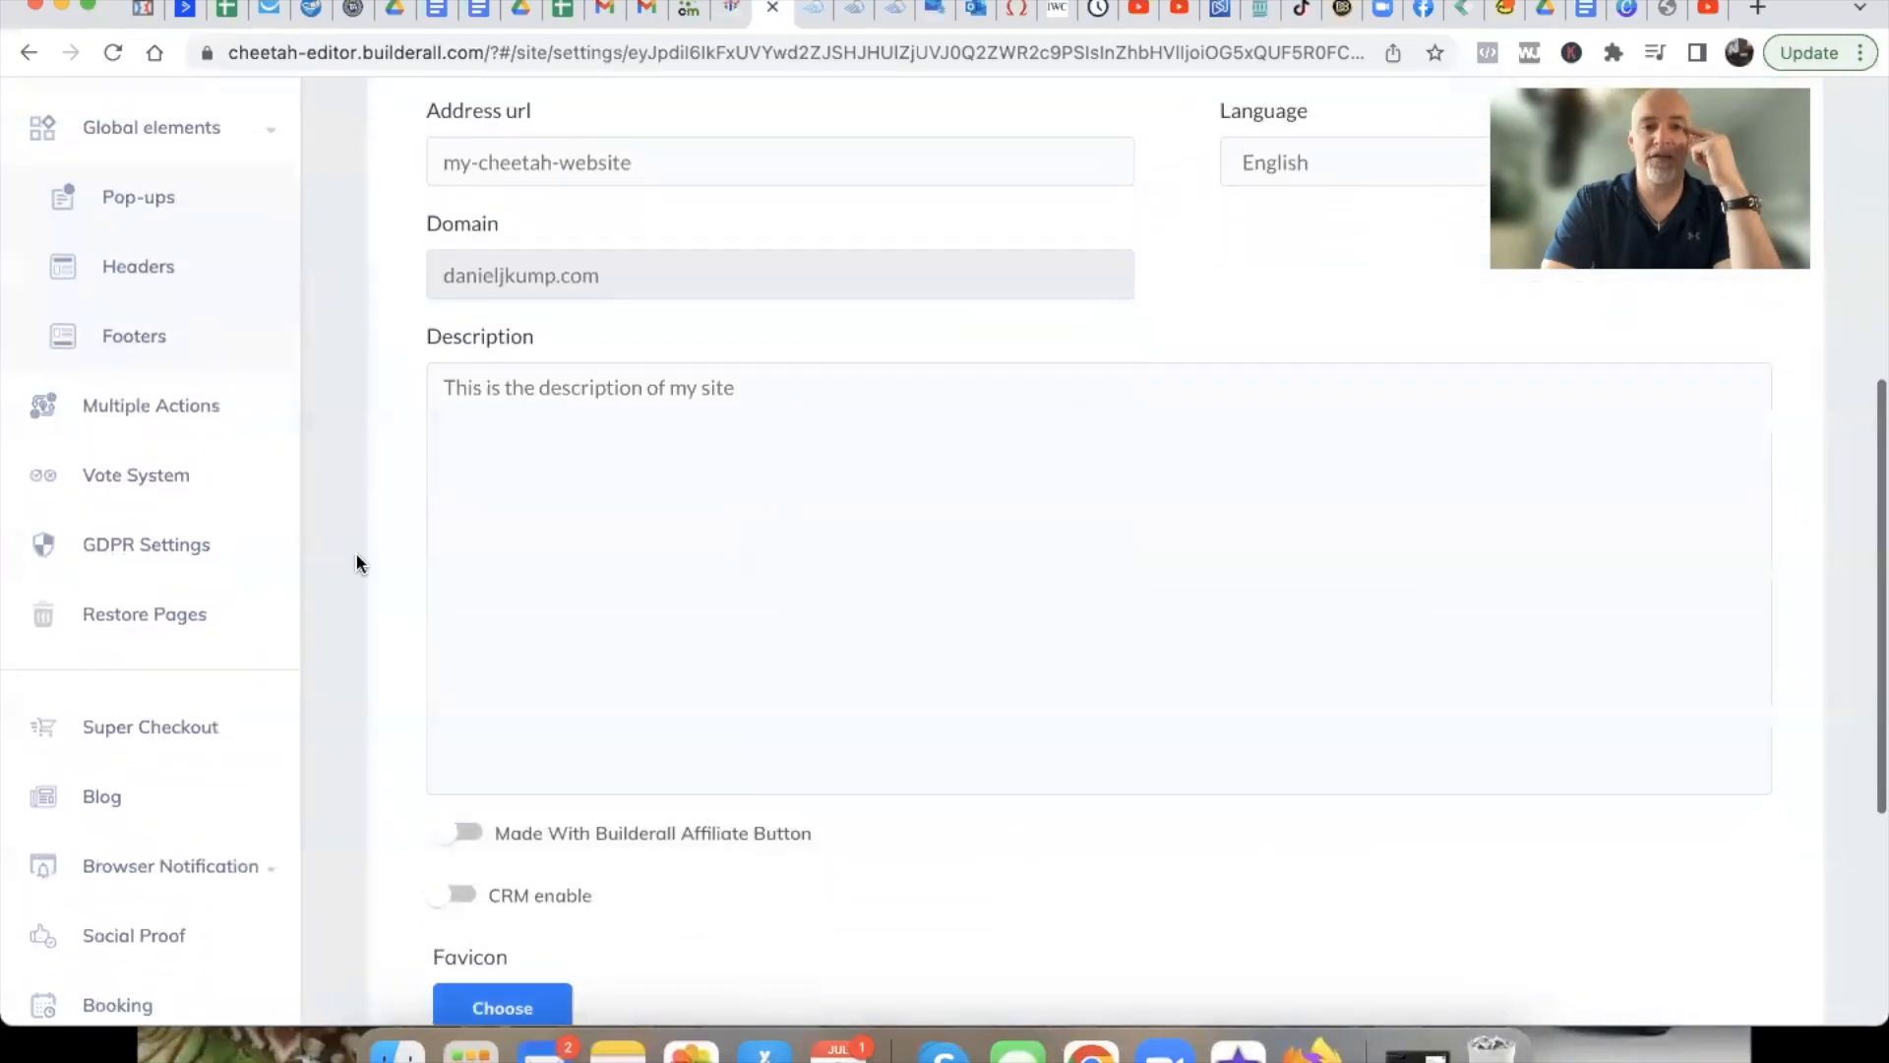
pyautogui.scroll(-5, 384, 656)
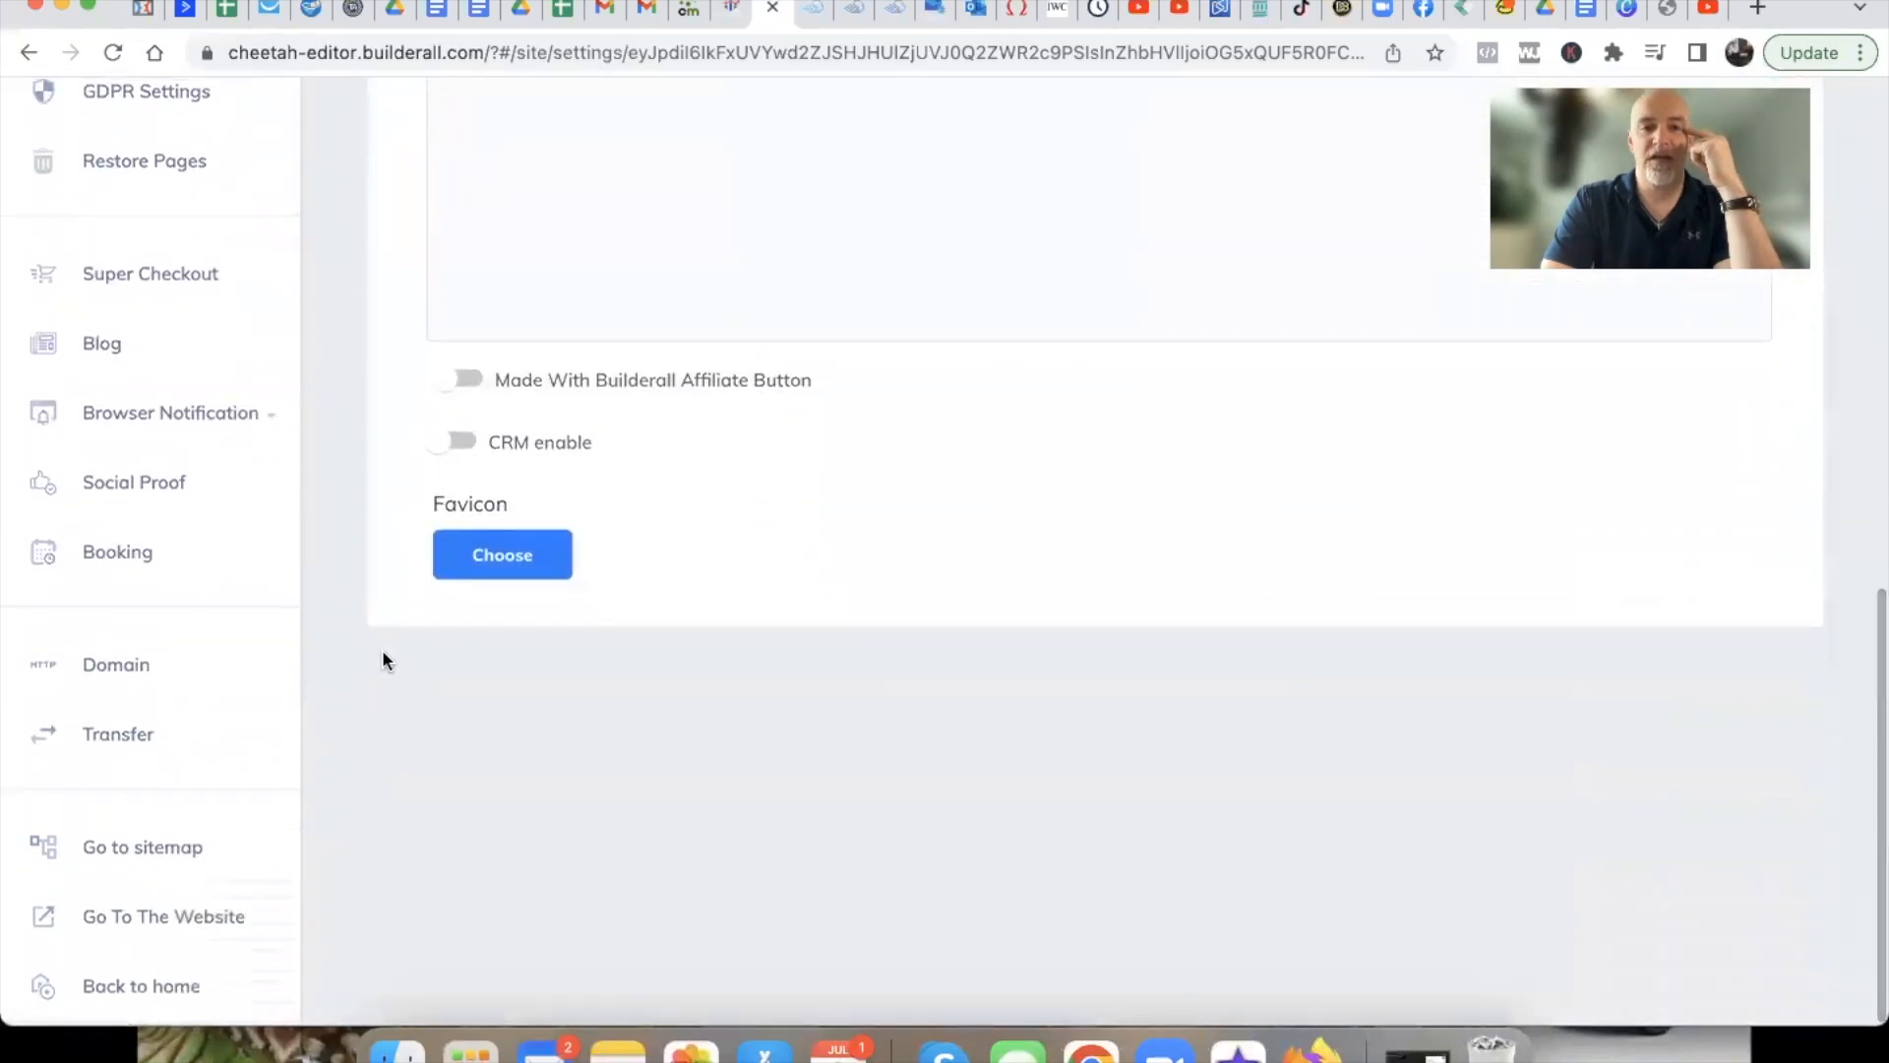
pyautogui.scroll(6, 382, 659)
pyautogui.scroll(3, 381, 655)
pyautogui.click(575, 425)
pyautogui.click(349, 477)
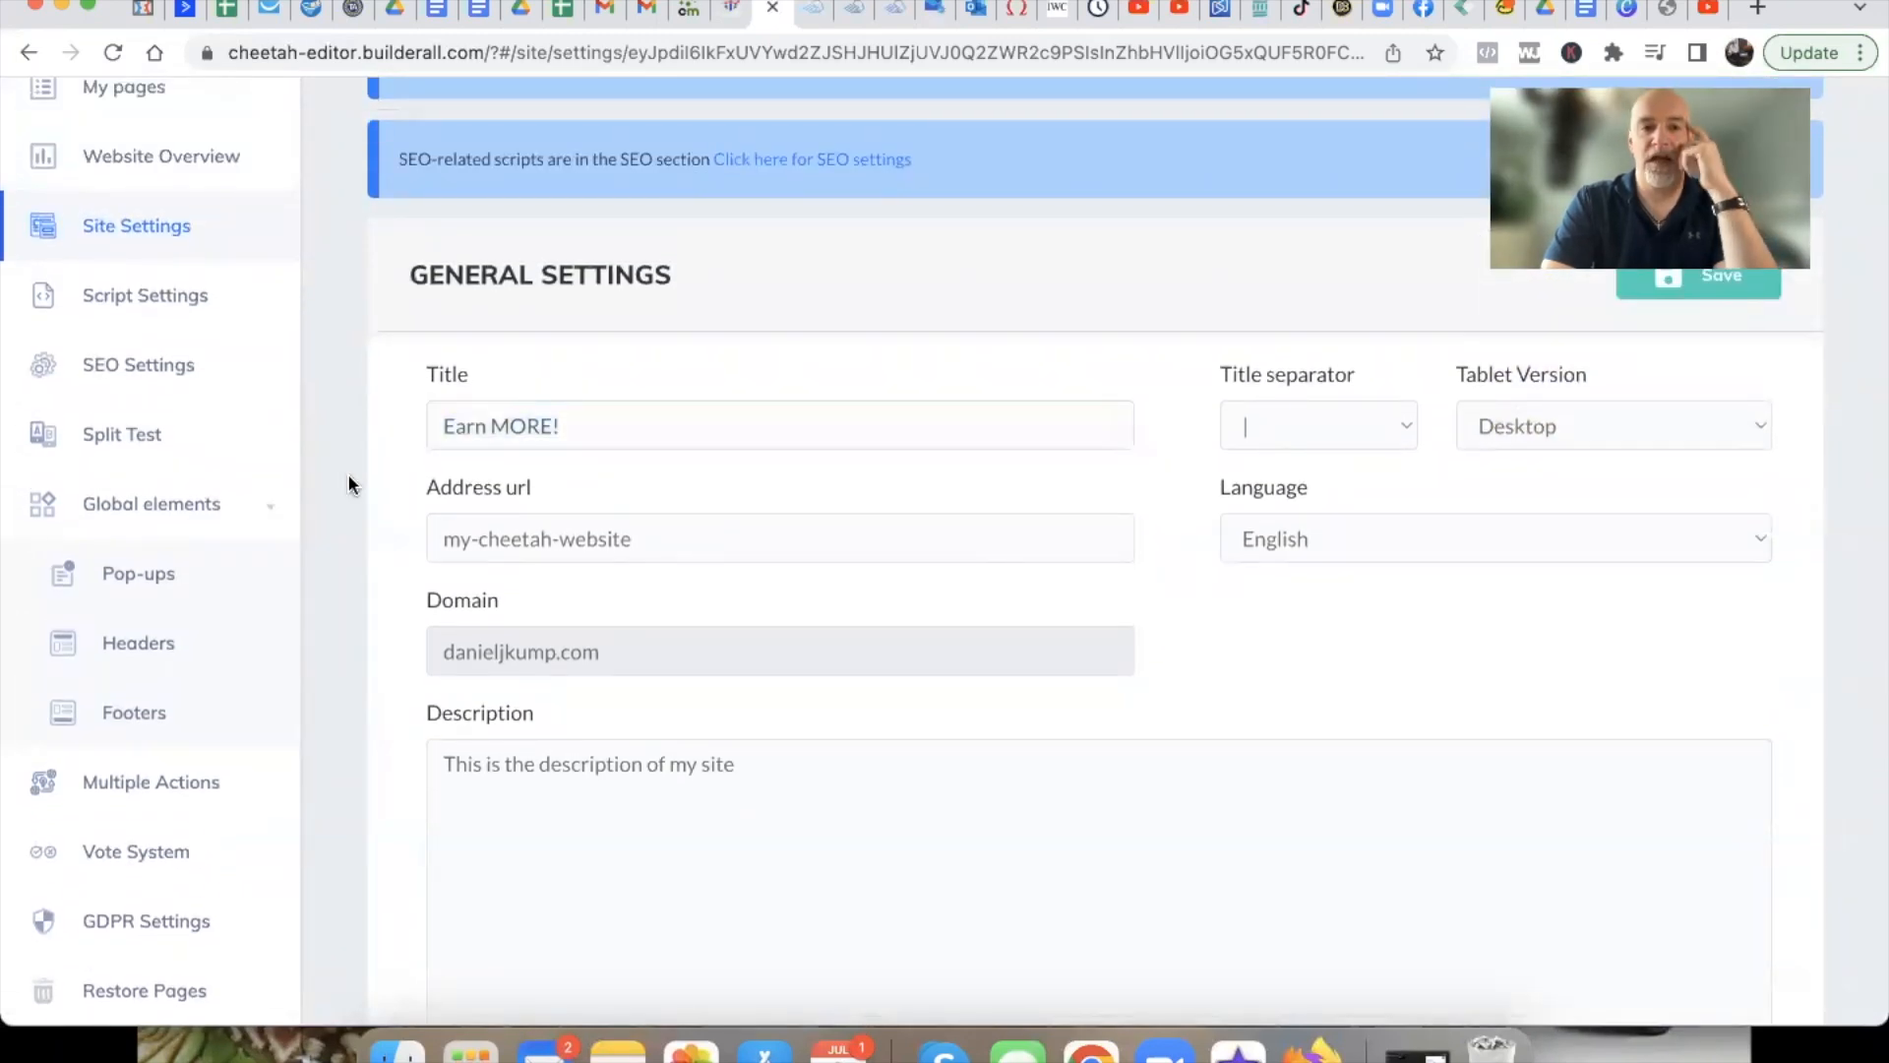
pyautogui.scroll(-2, 357, 518)
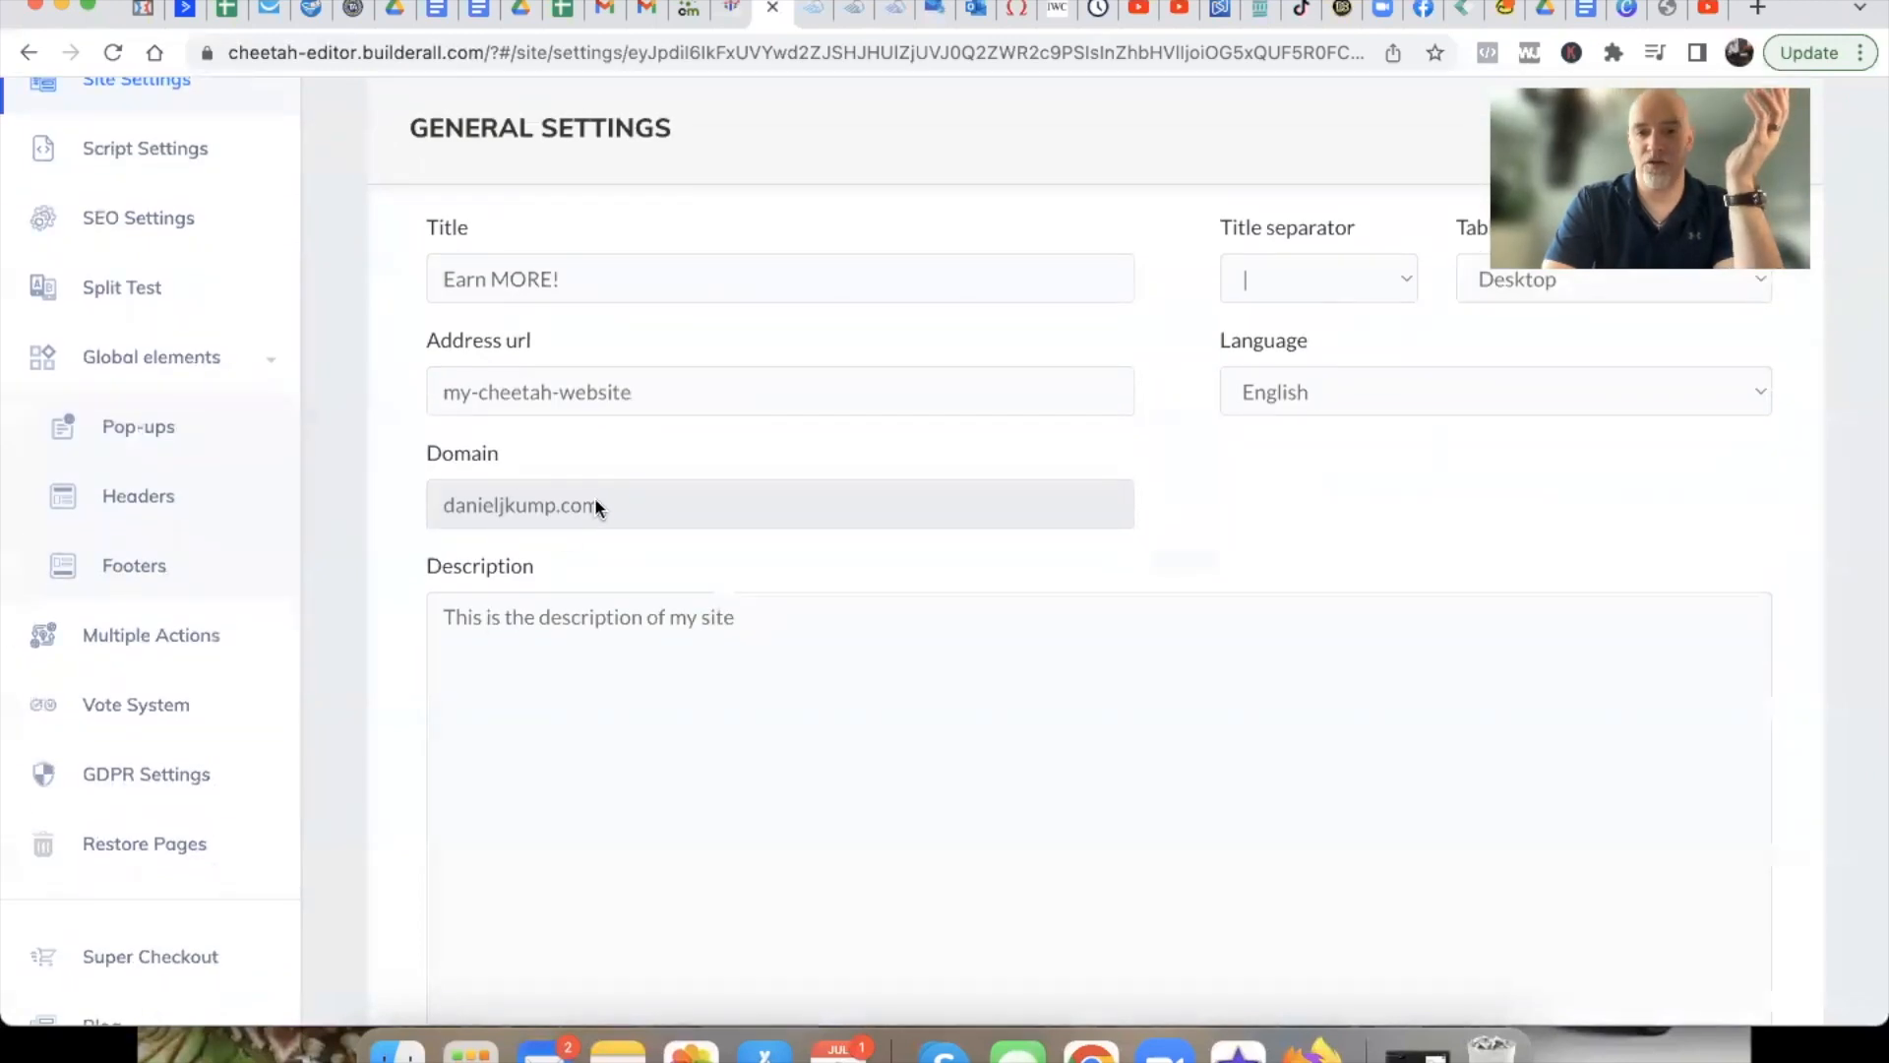
pyautogui.scroll(3, 374, 545)
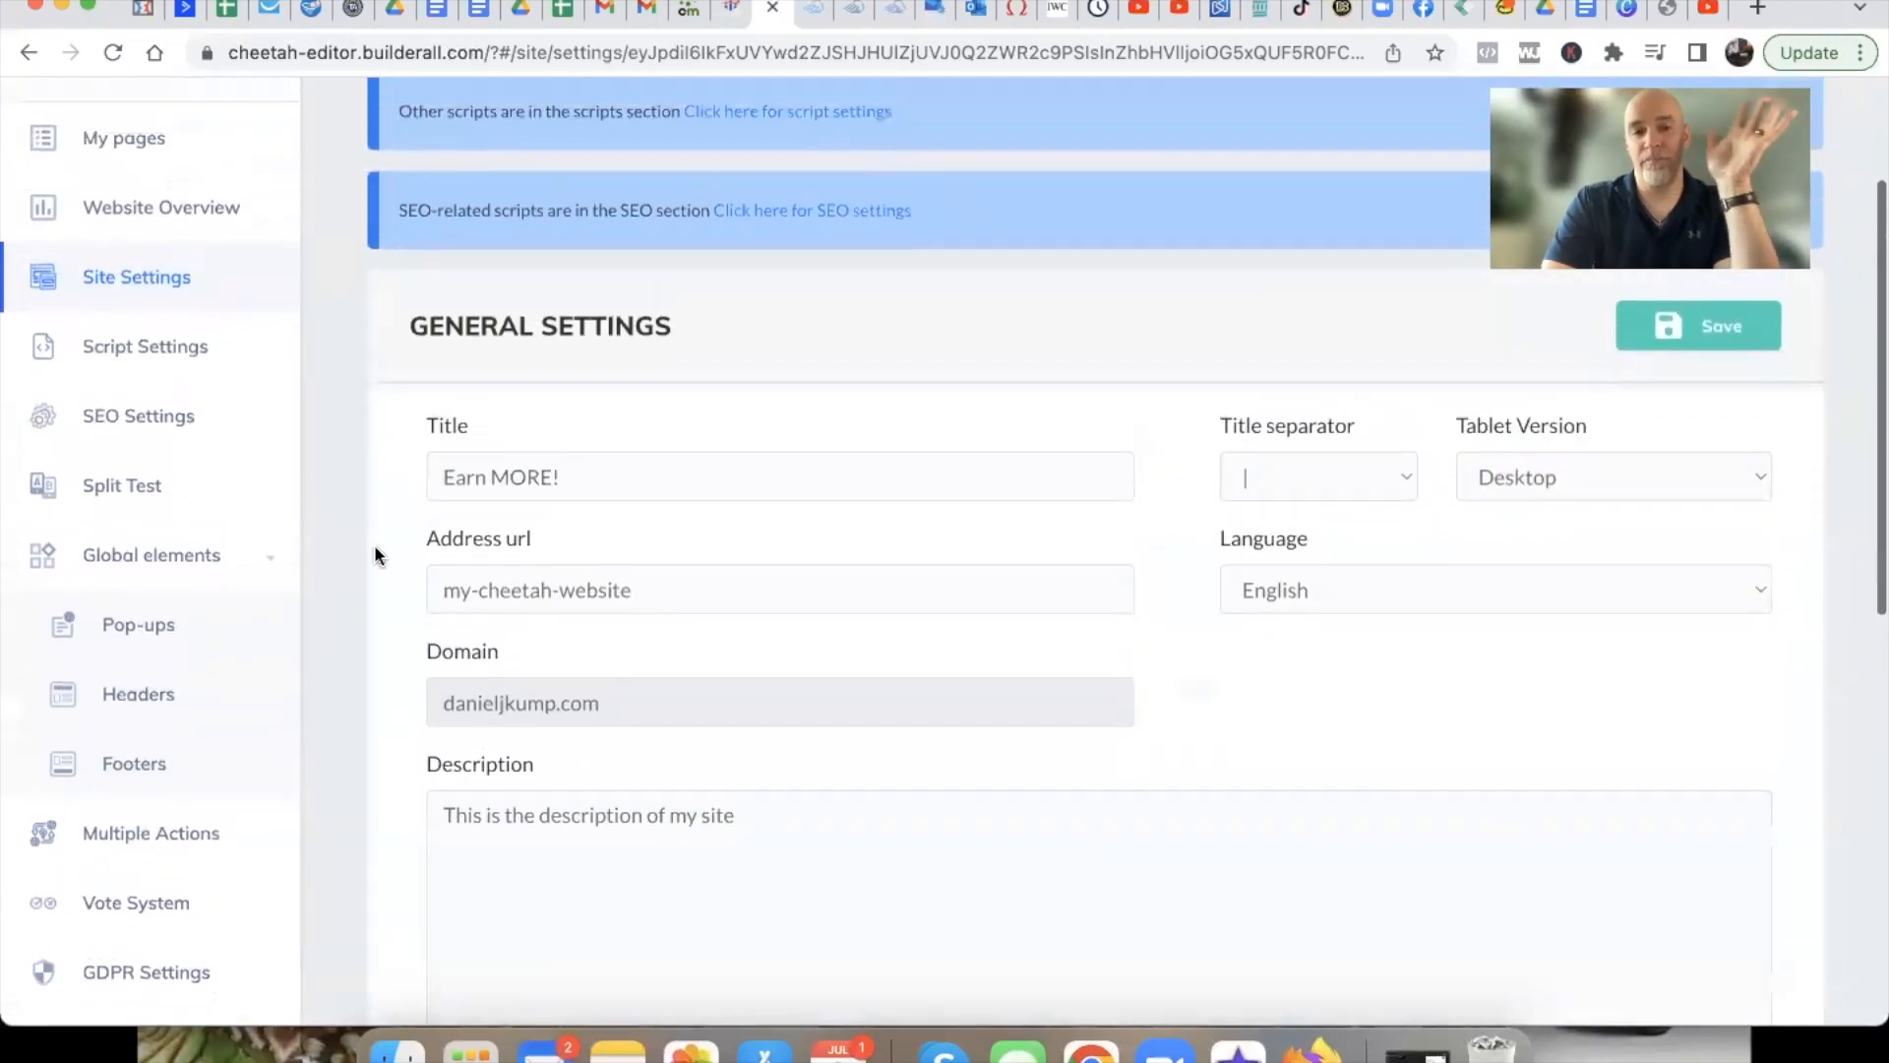
pyautogui.scroll(-10, 375, 546)
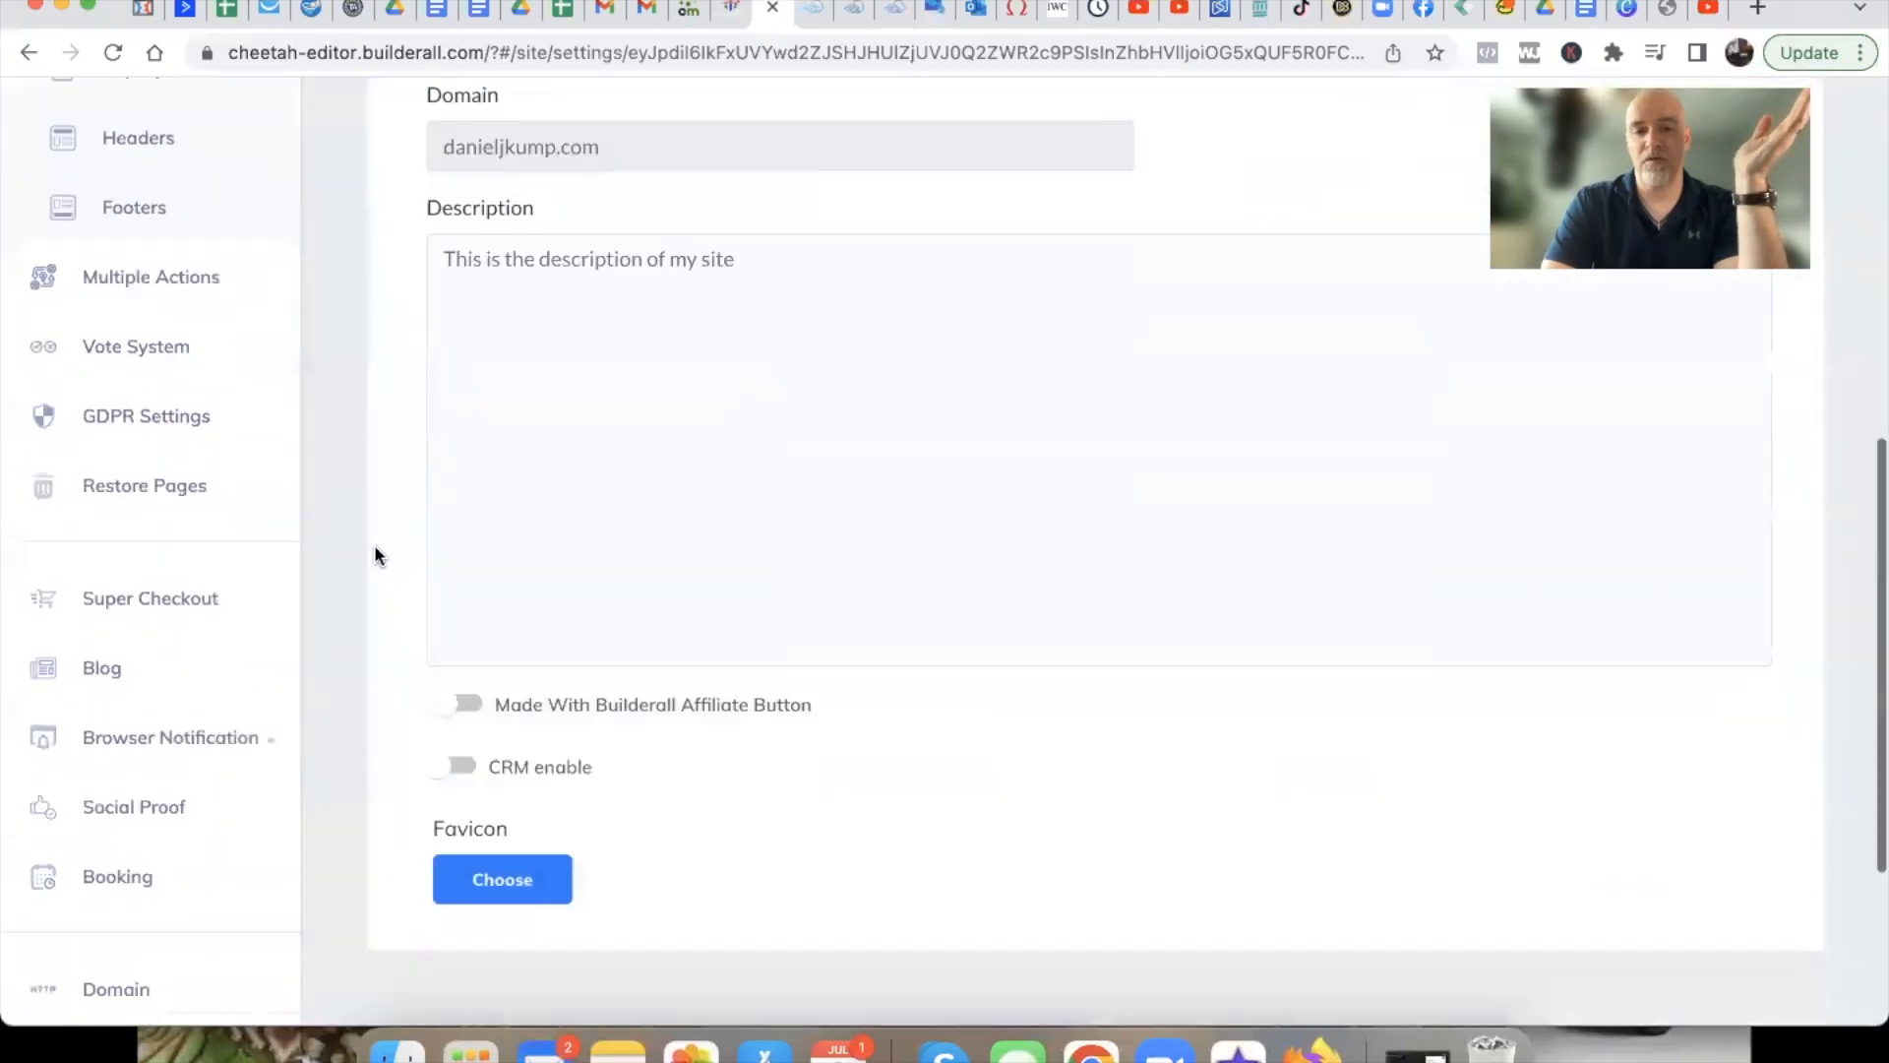
pyautogui.scroll(12, 374, 545)
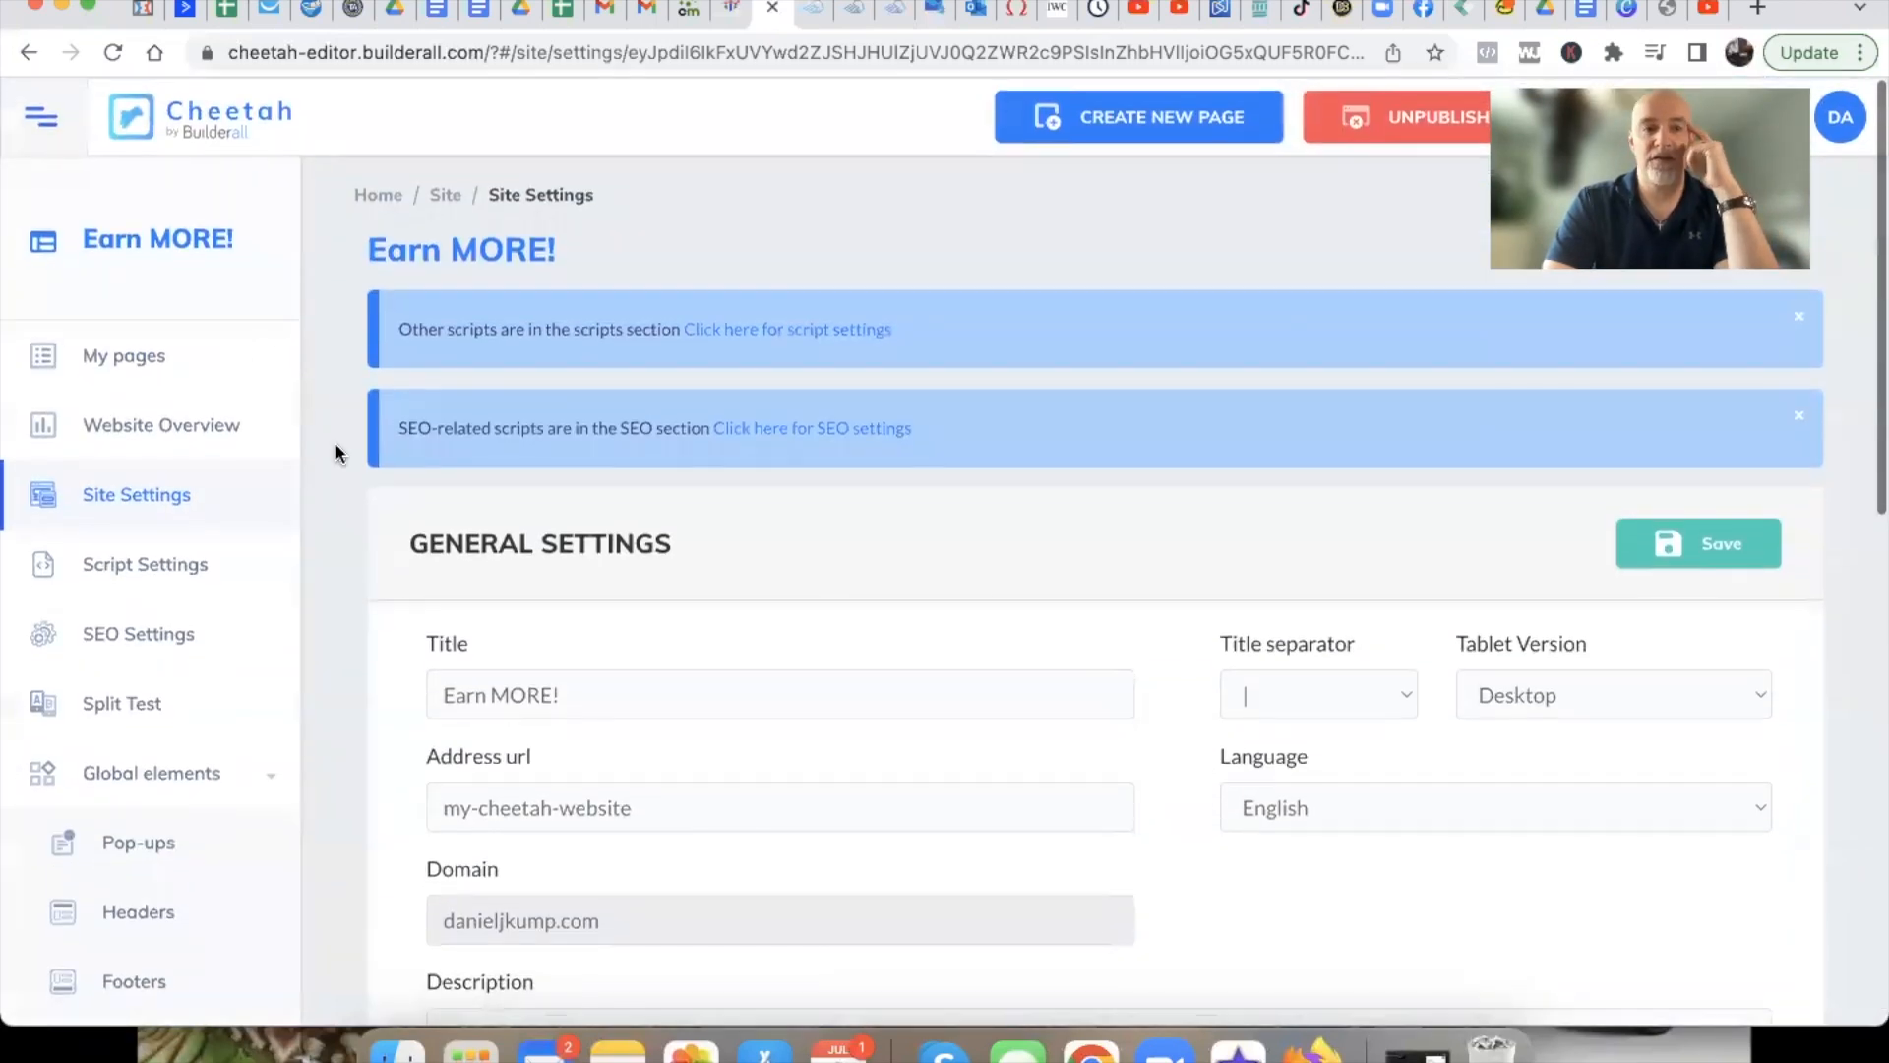
# Return to the site's pages and open the settings of the MAIN SHG CP home page with address "cp1"
pyautogui.click(126, 360)
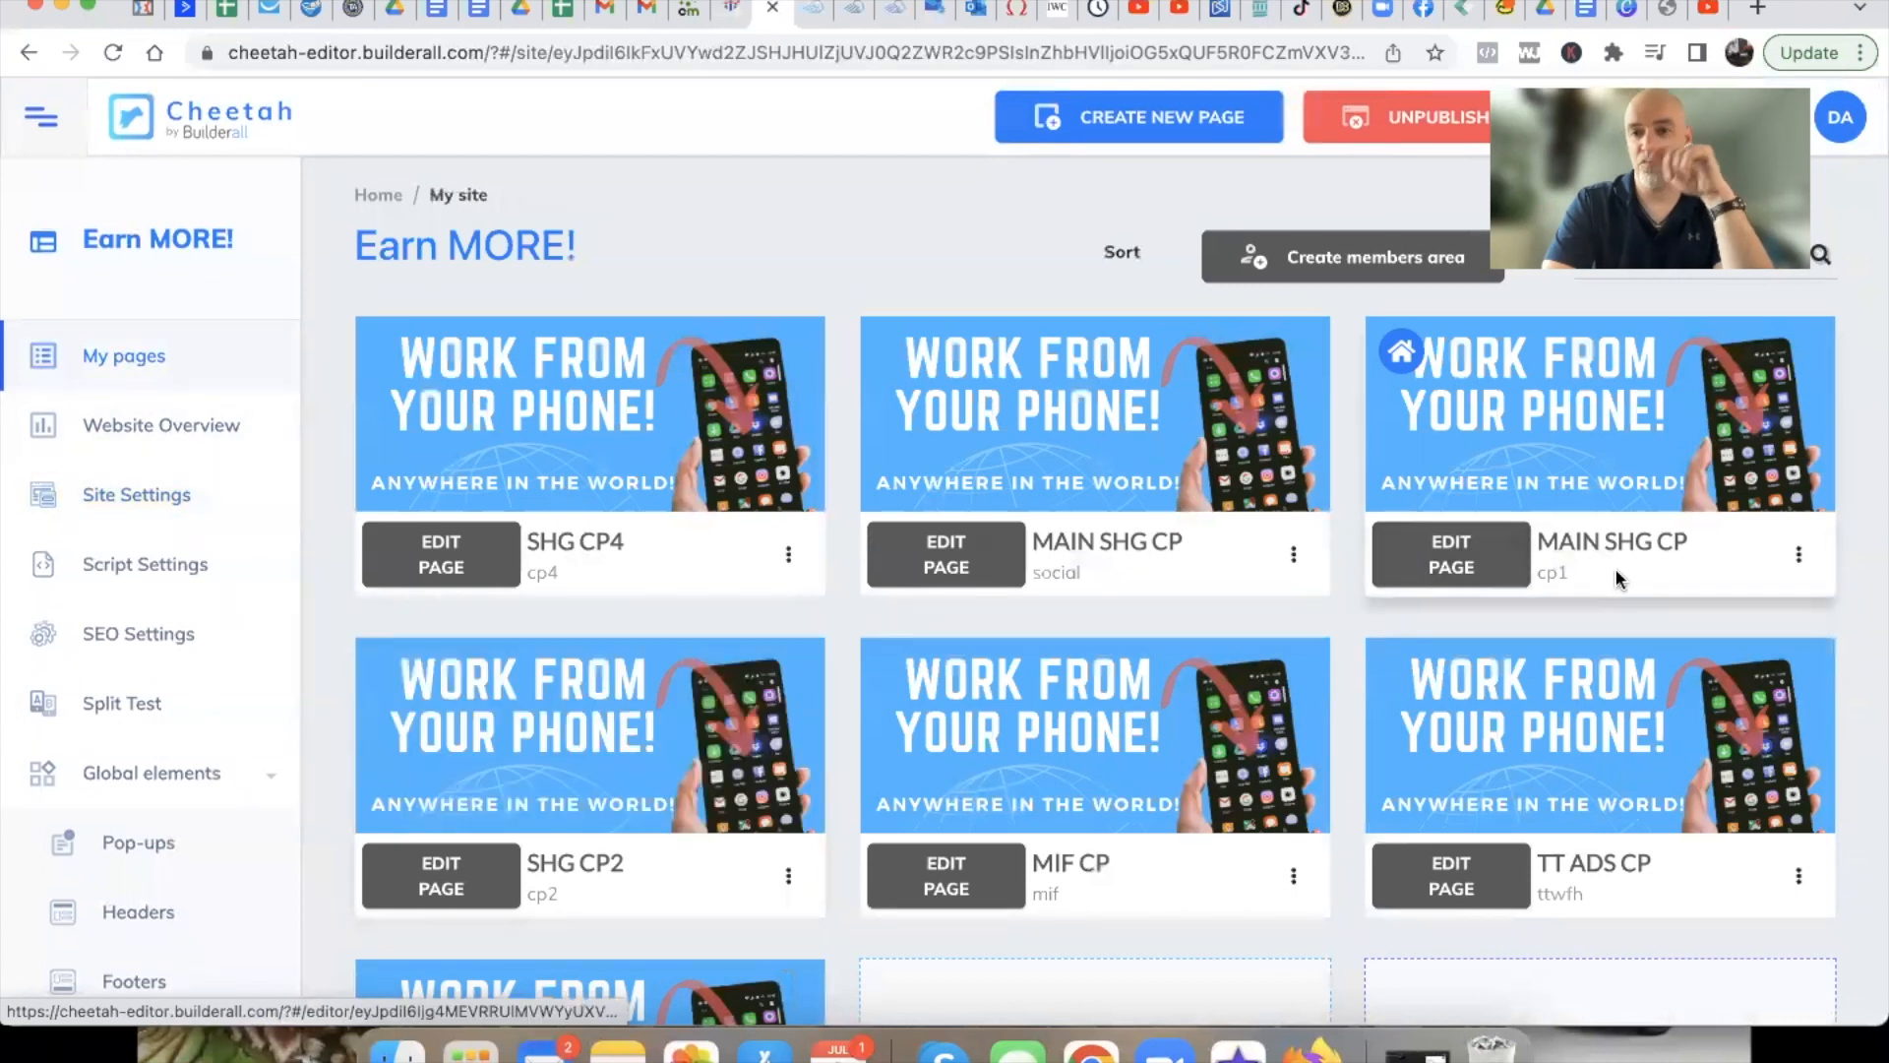
pyautogui.scroll(-1, 1574, 604)
pyautogui.scroll(1, 1575, 606)
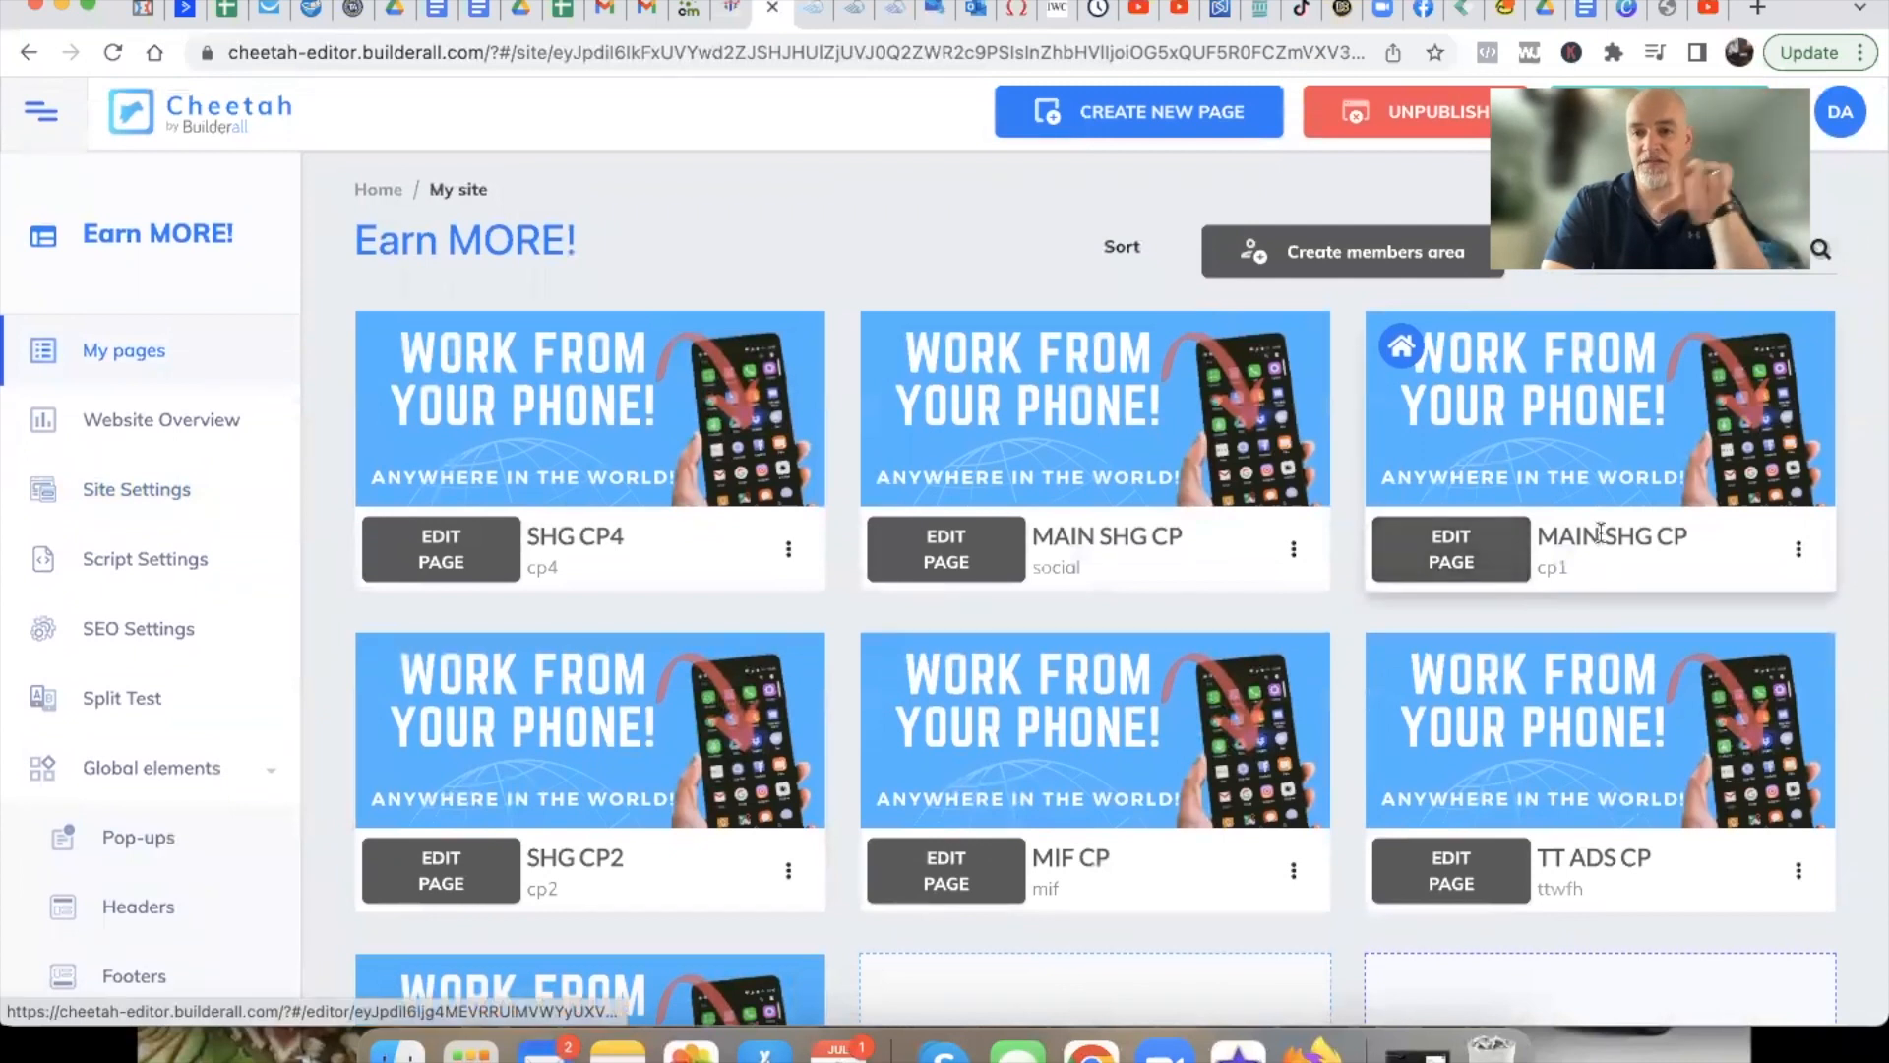
pyautogui.moveTo(1697, 536); pyautogui.dragTo(1538, 536)
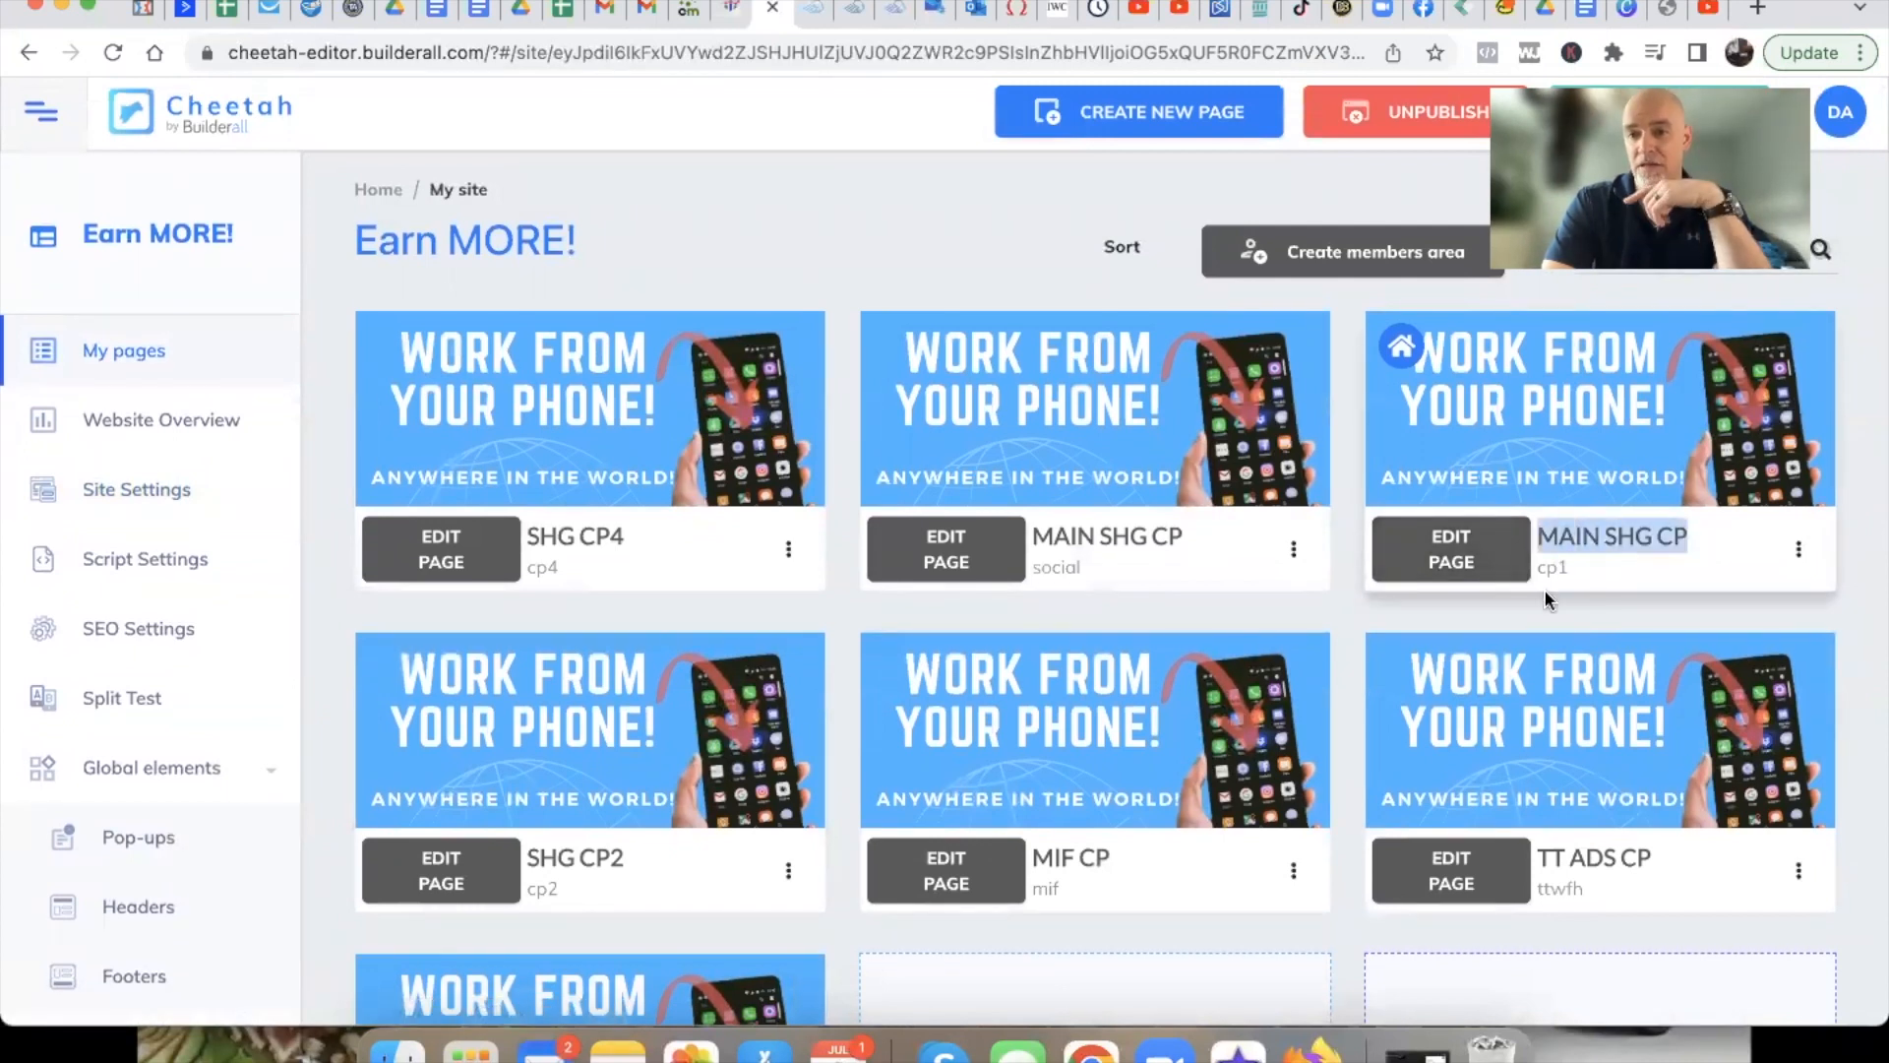
pyautogui.click(1548, 617)
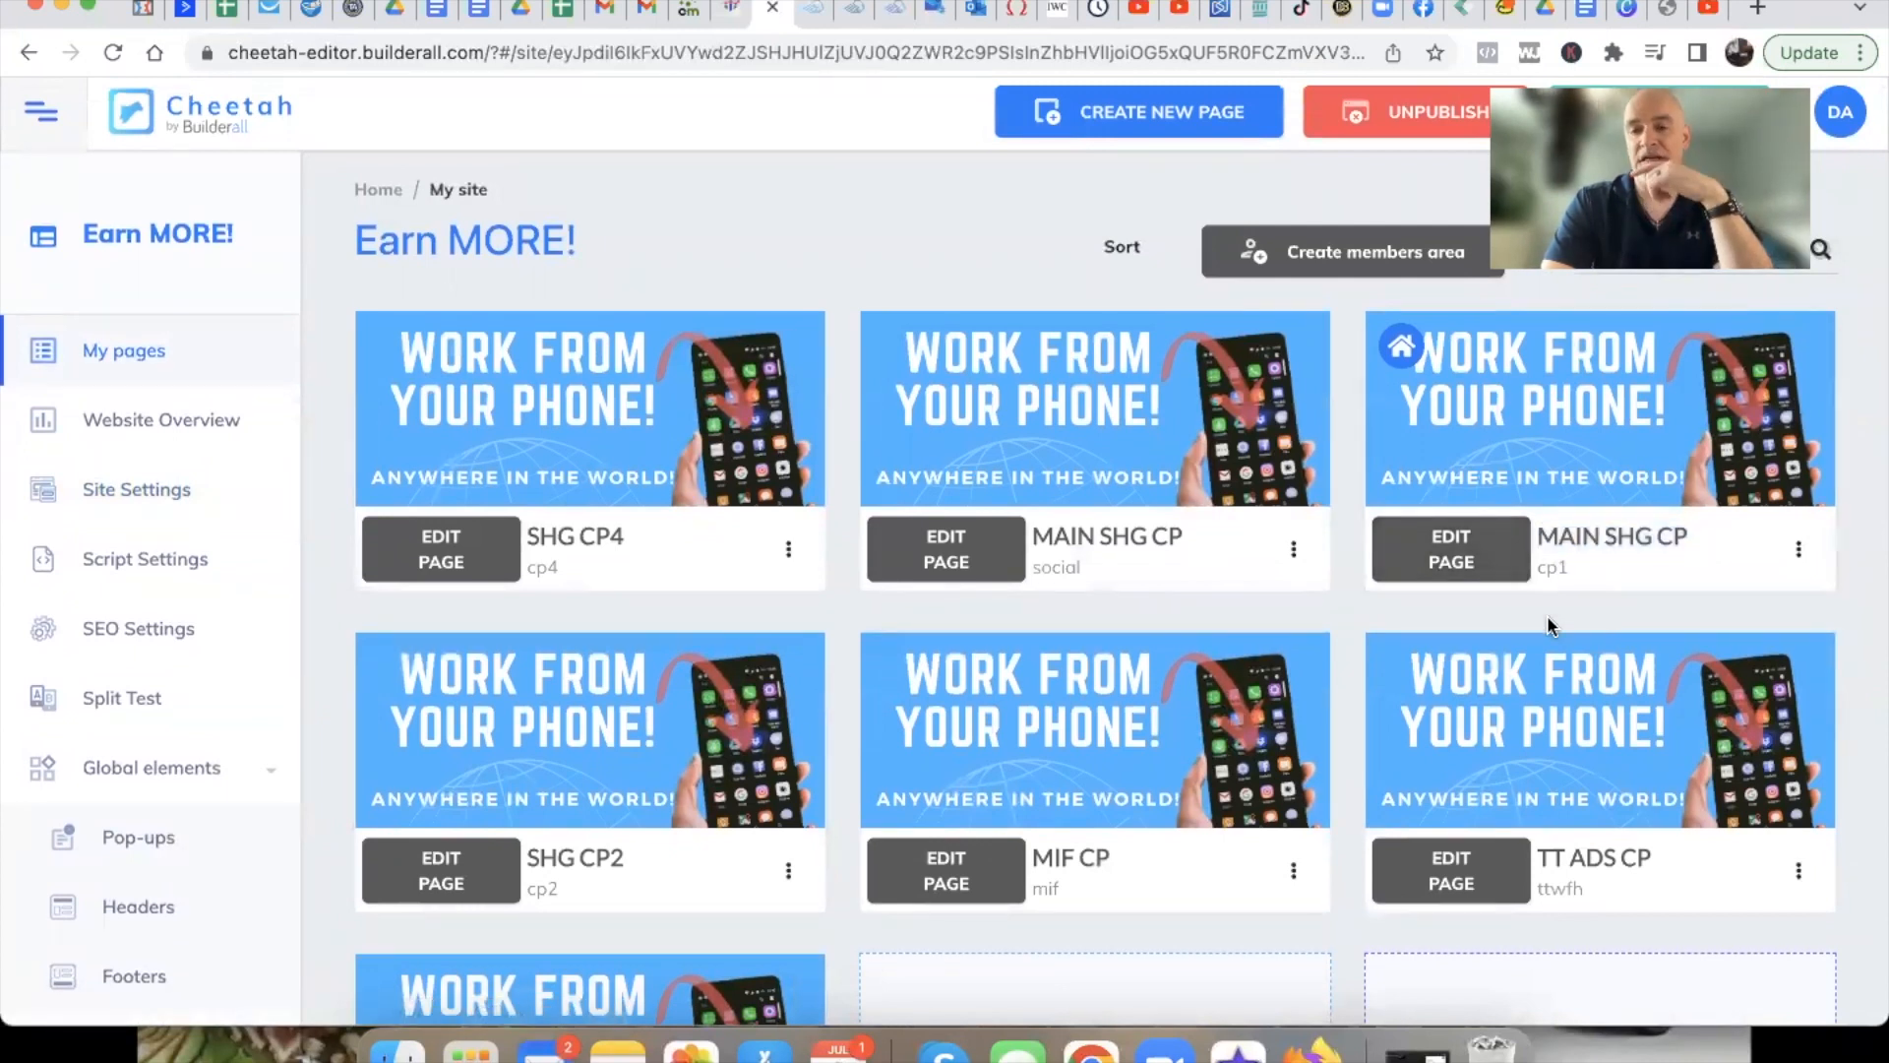
pyautogui.click(1797, 547)
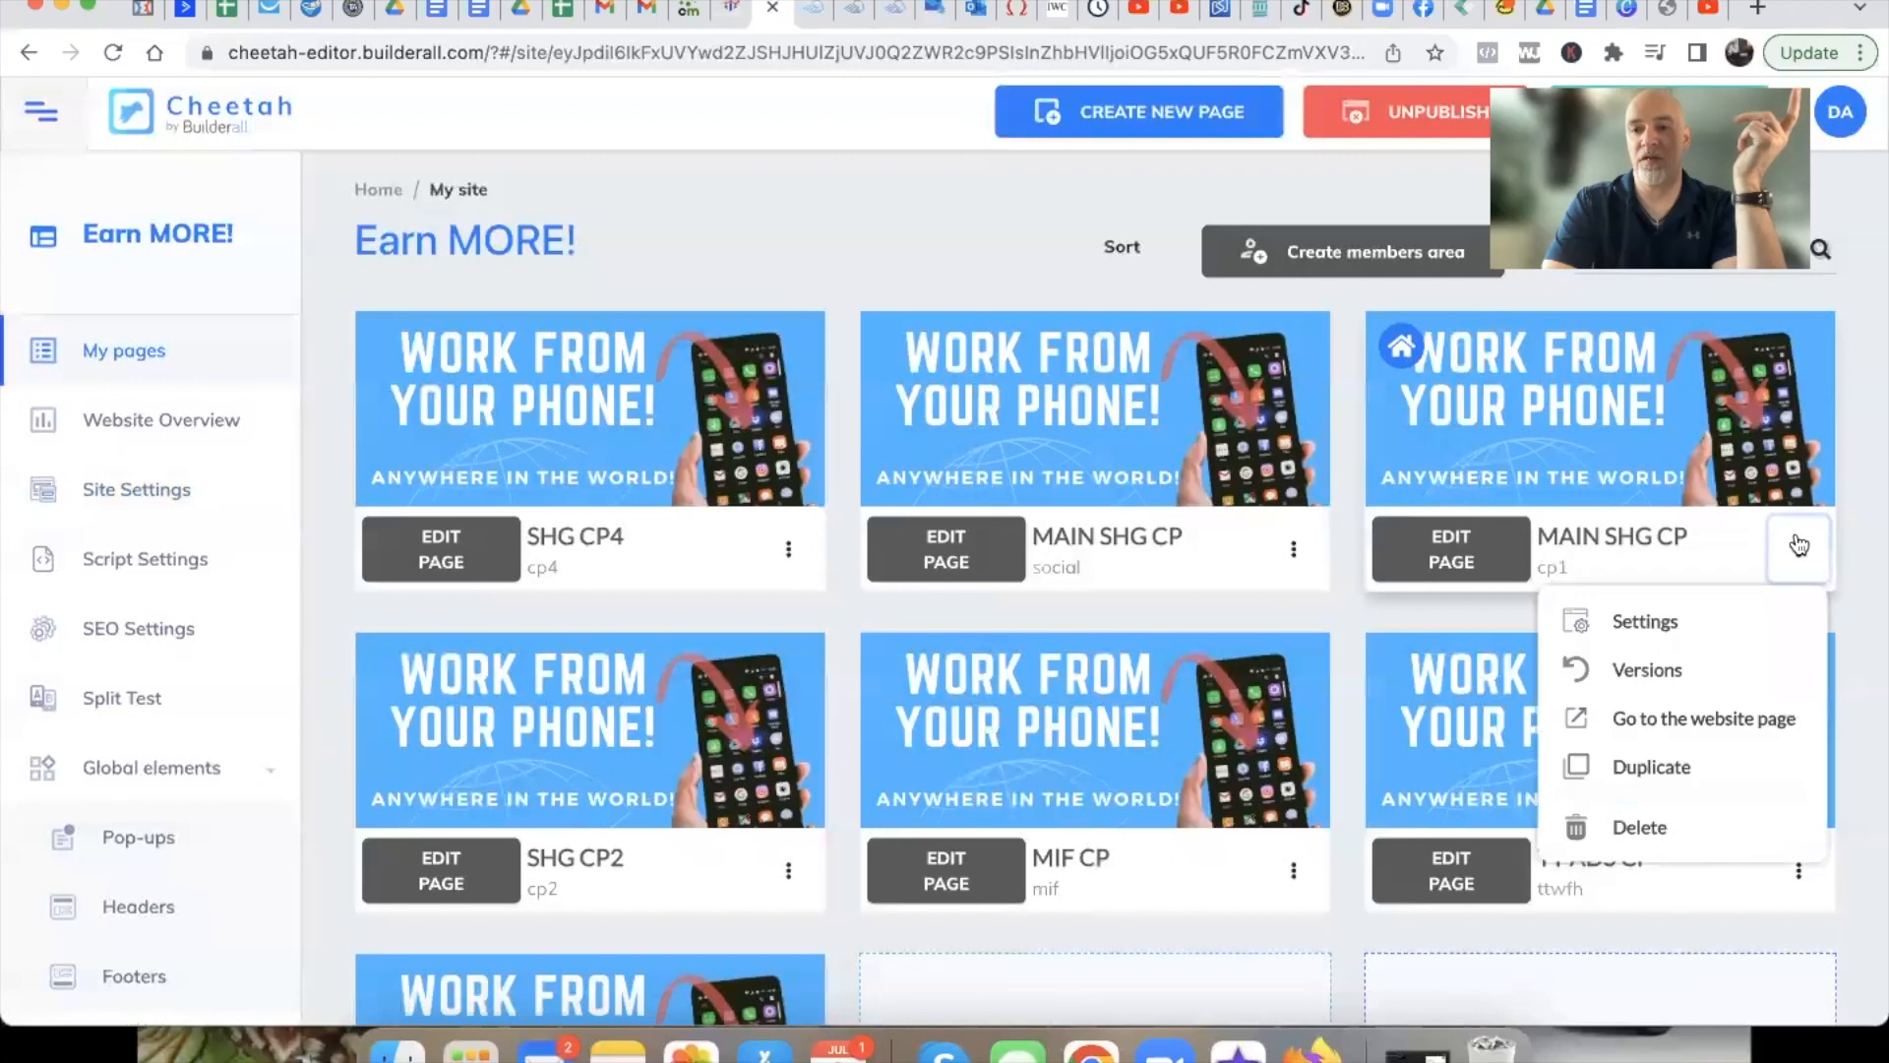
pyautogui.click(1622, 621)
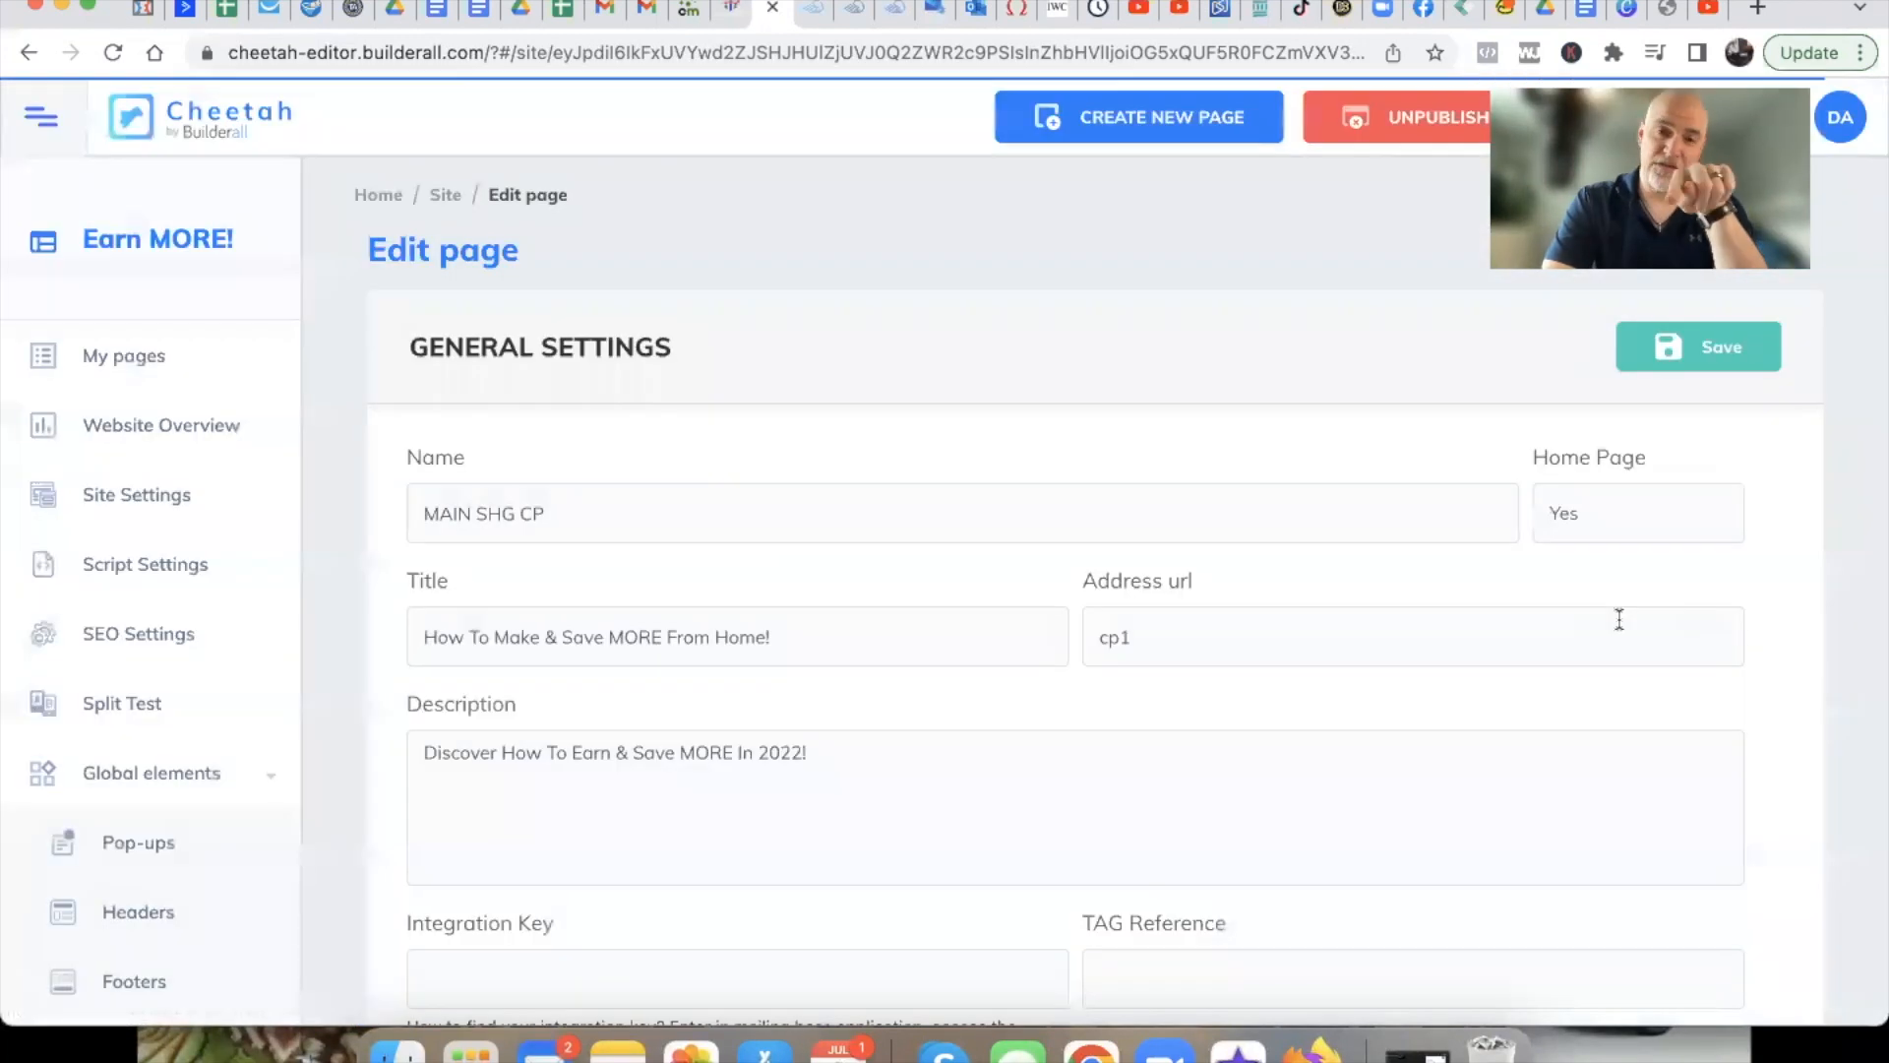
# Examine the page title "How To Make & Save MORE From Home!" and compare it with the live page's tab title
pyautogui.scroll(-3, 354, 650)
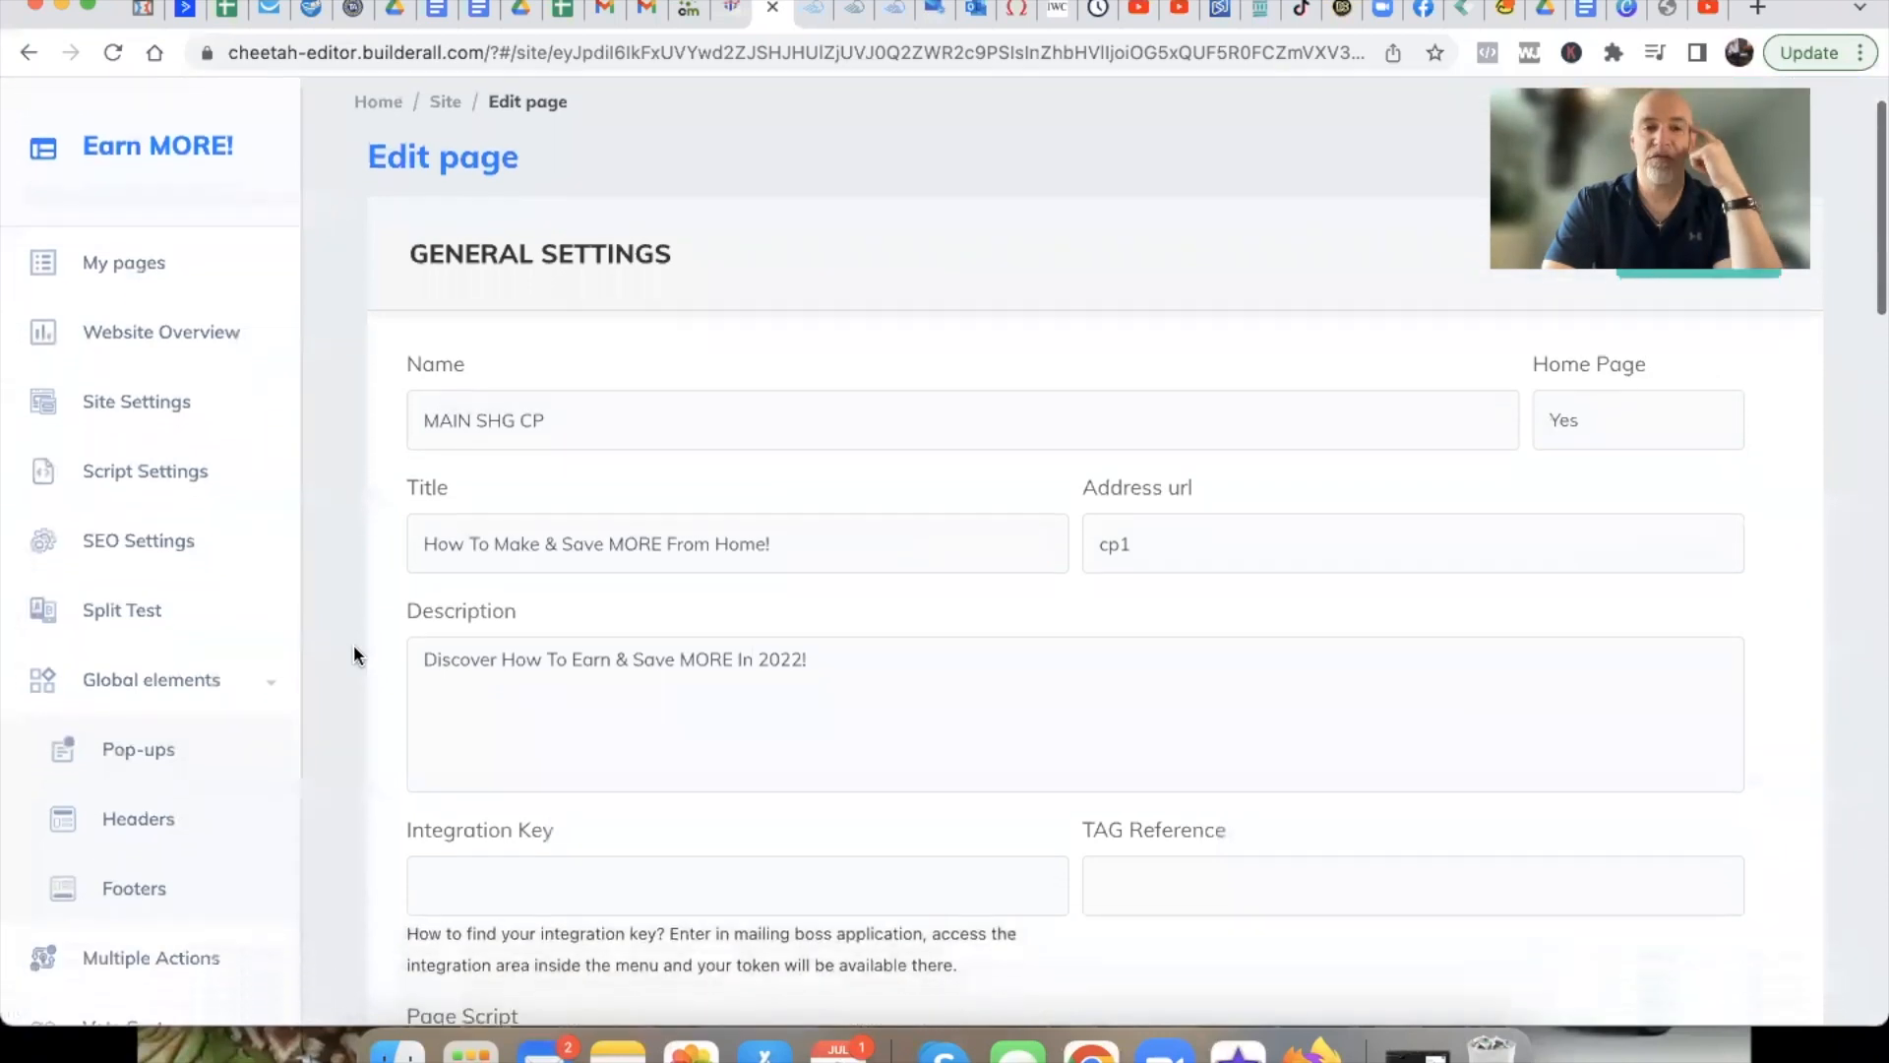
pyautogui.moveTo(779, 497); pyautogui.dragTo(412, 495)
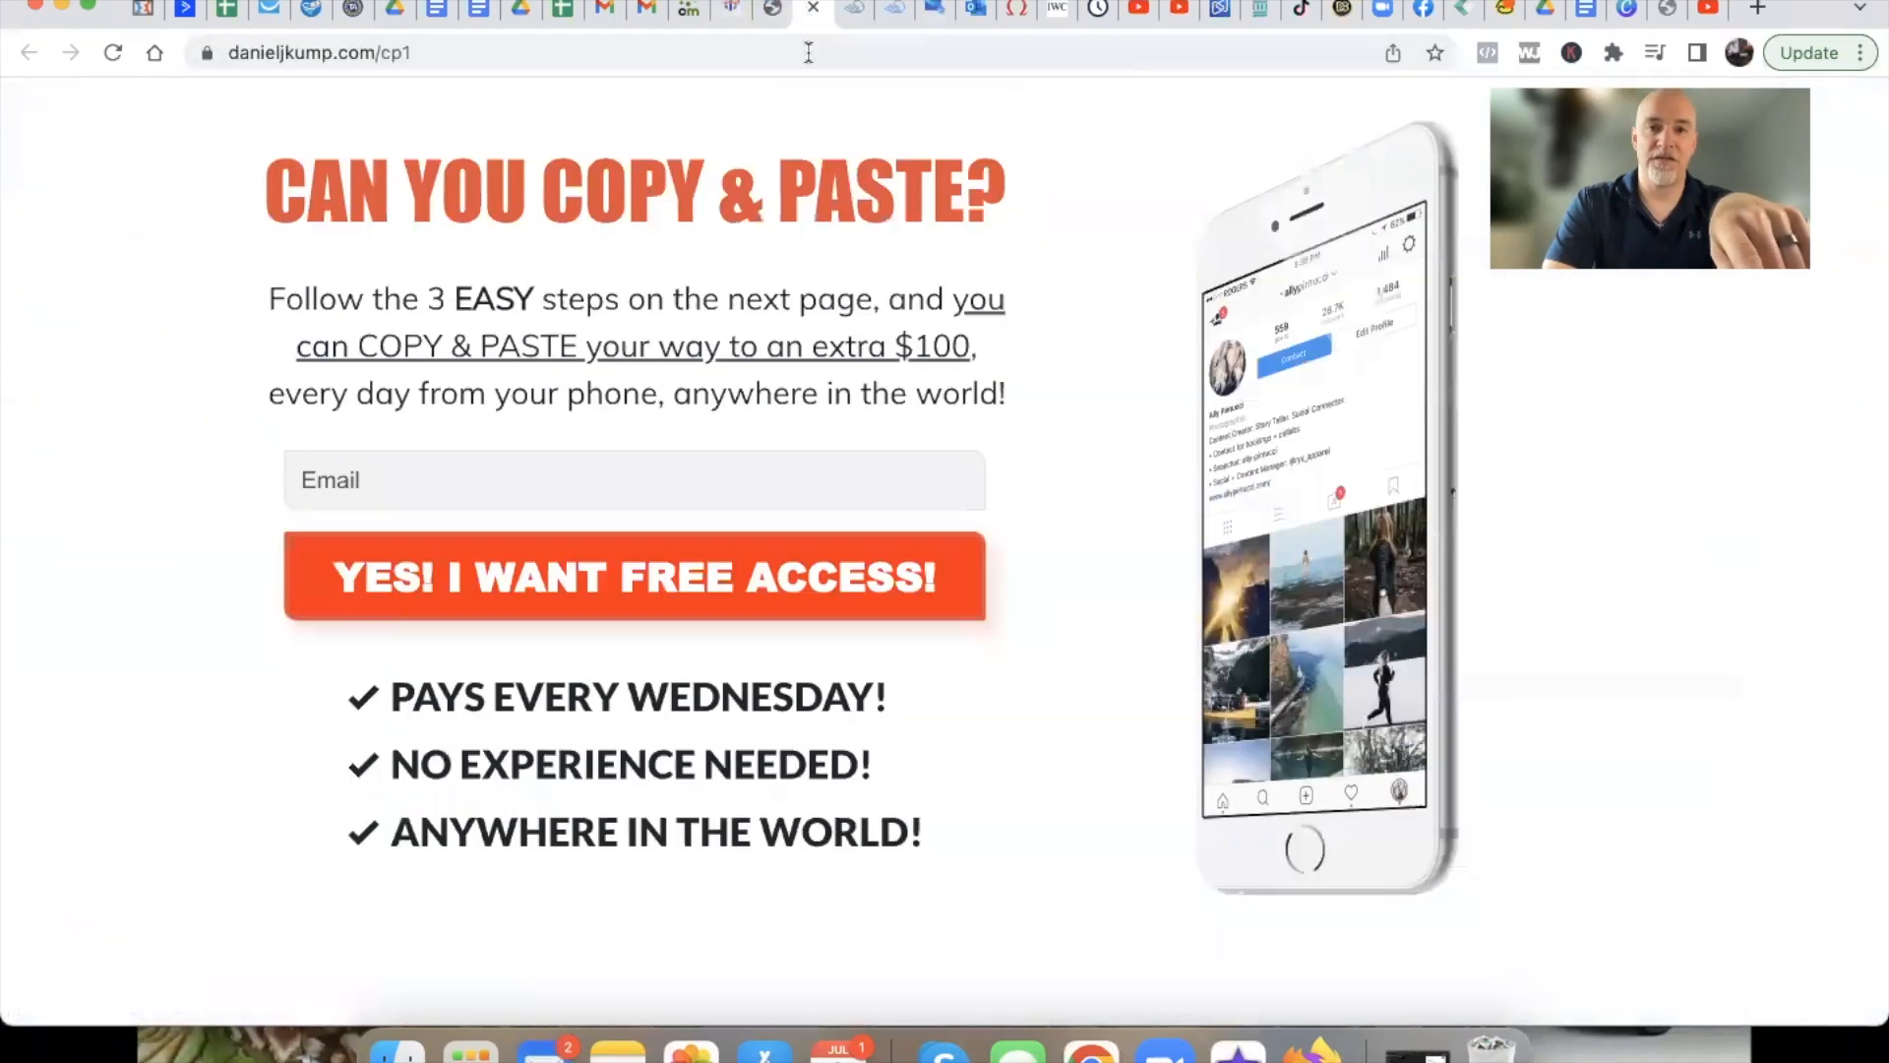
pyautogui.click(813, 9)
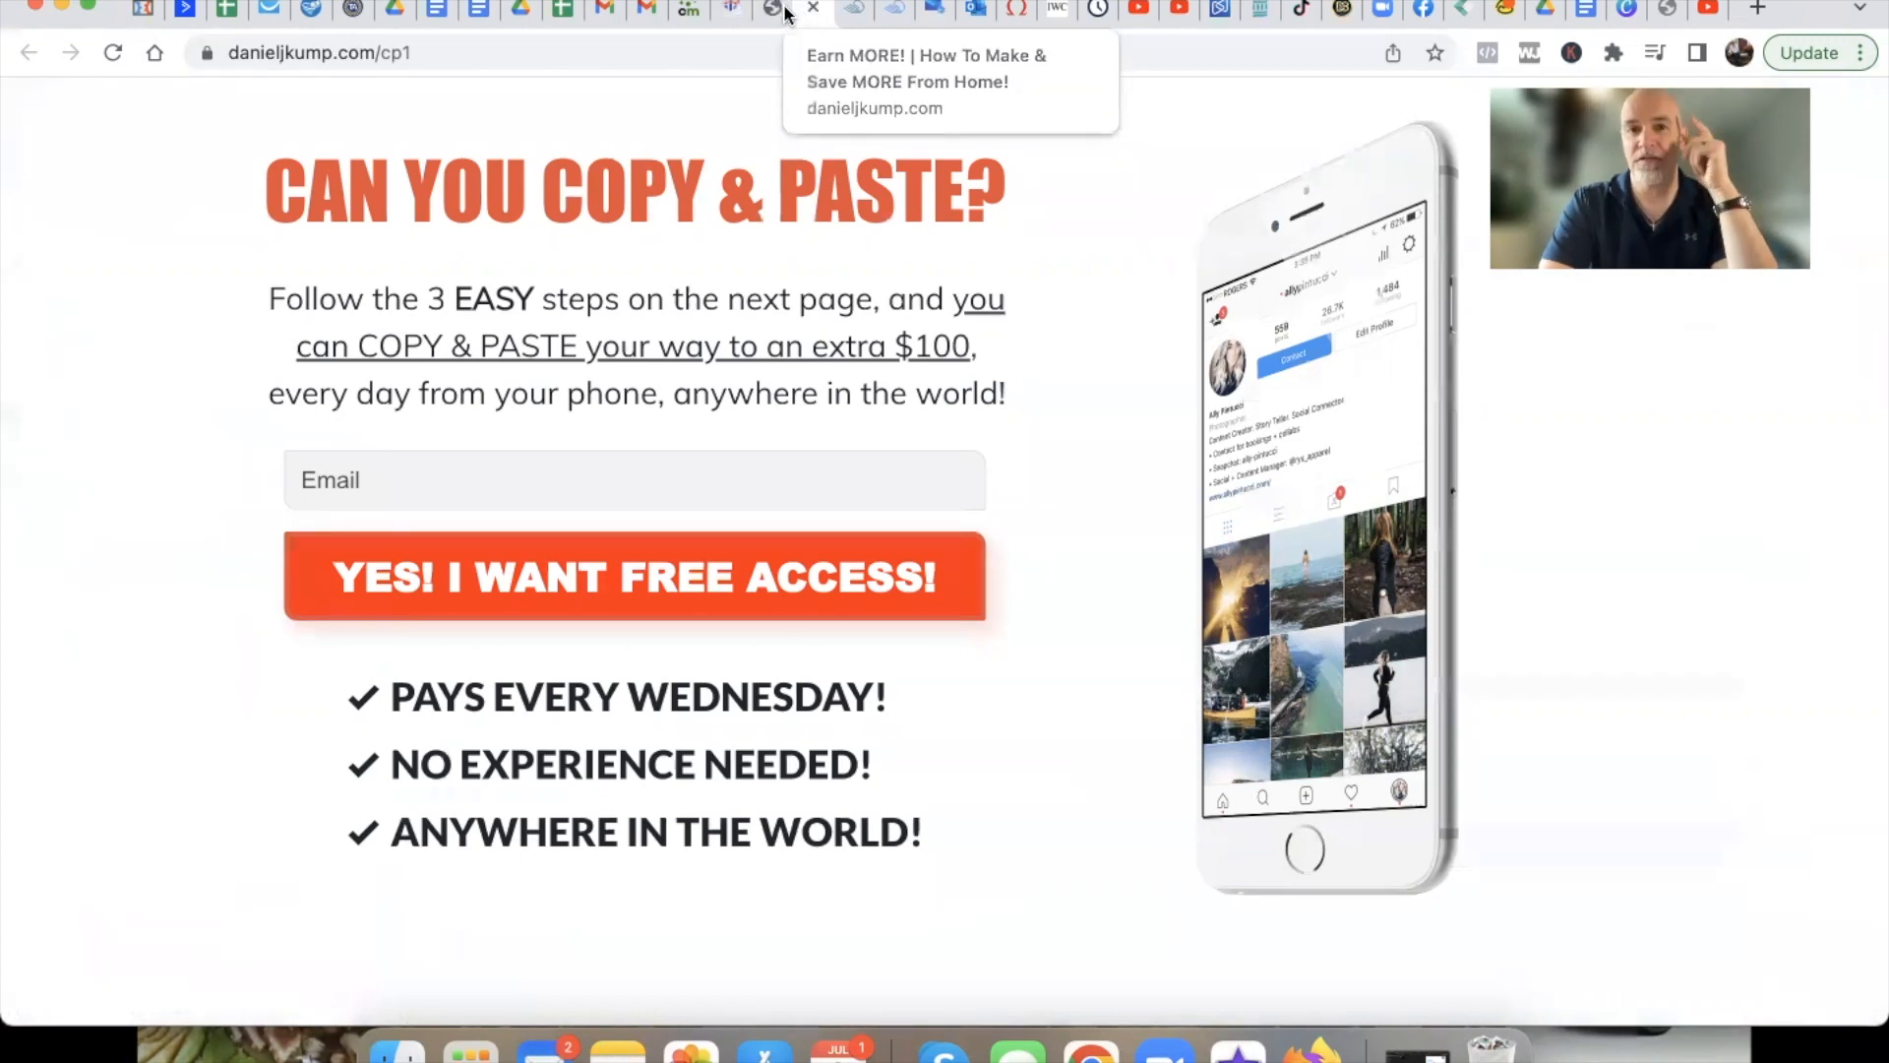
pyautogui.click(774, 10)
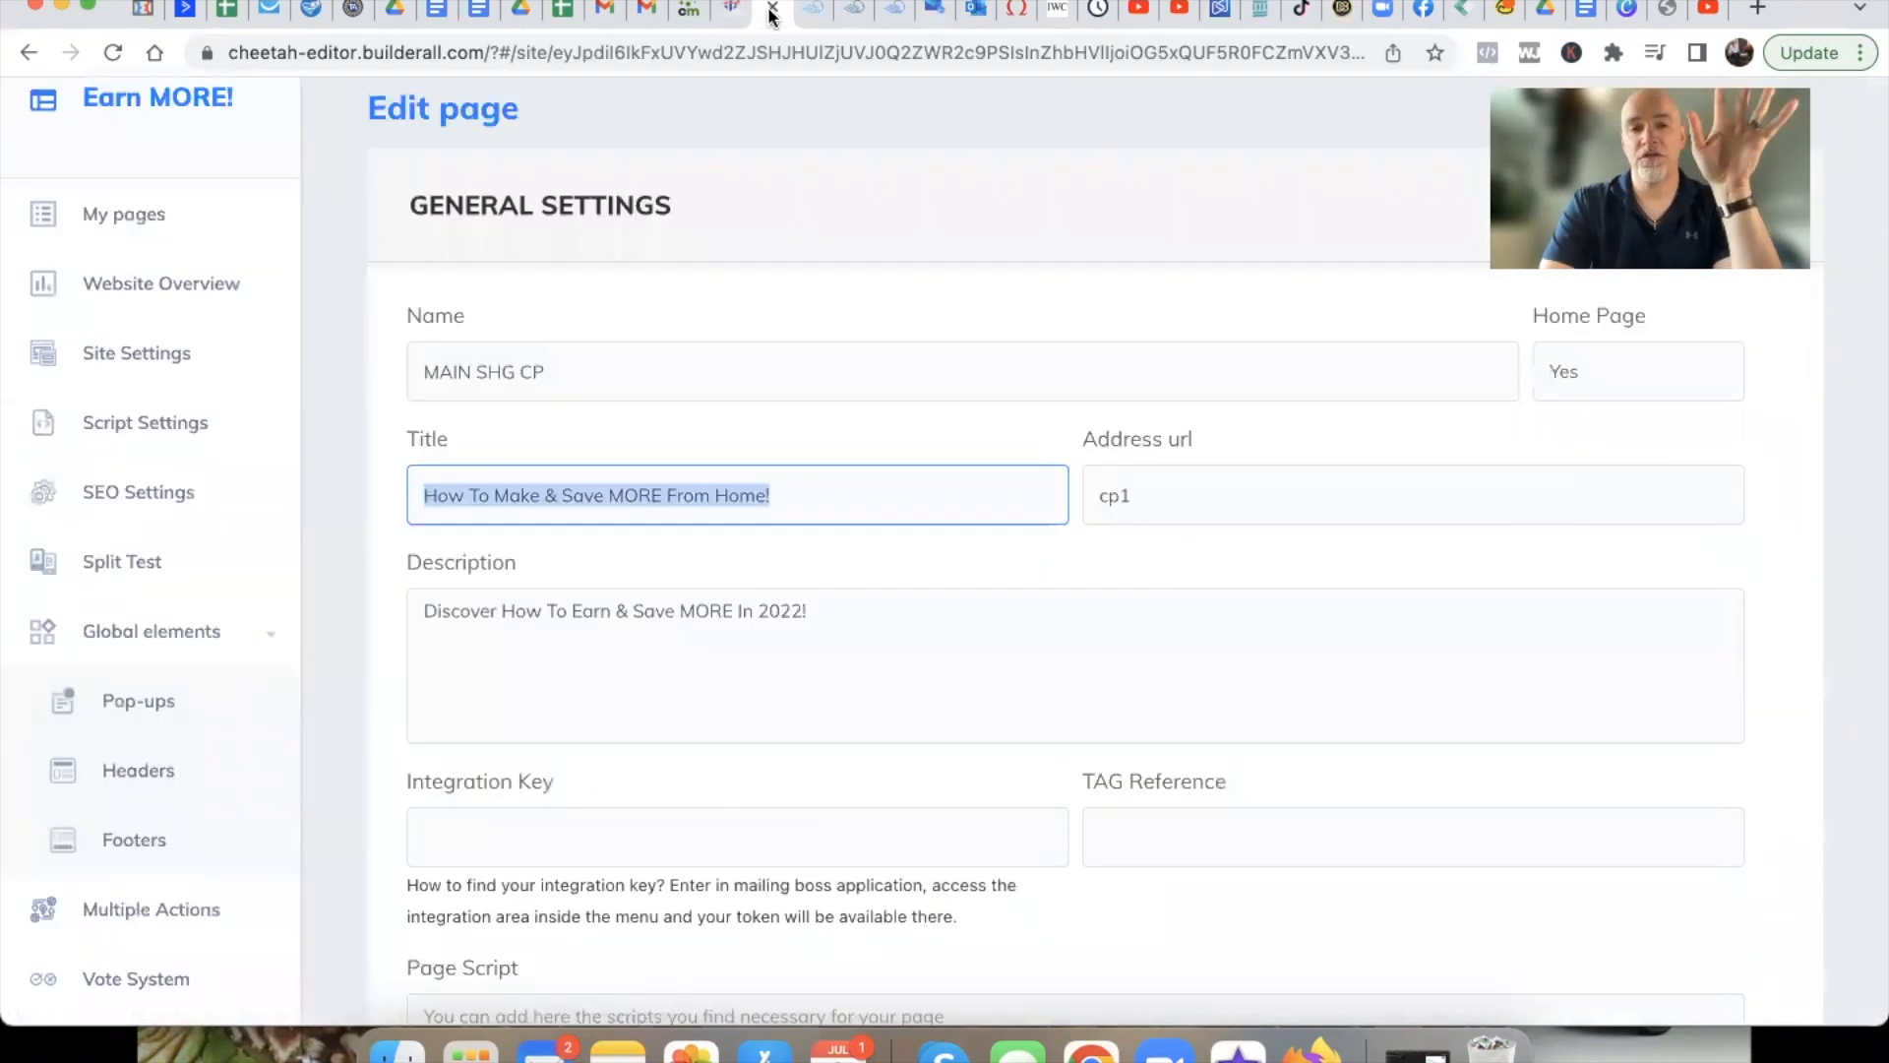
pyautogui.click(341, 507)
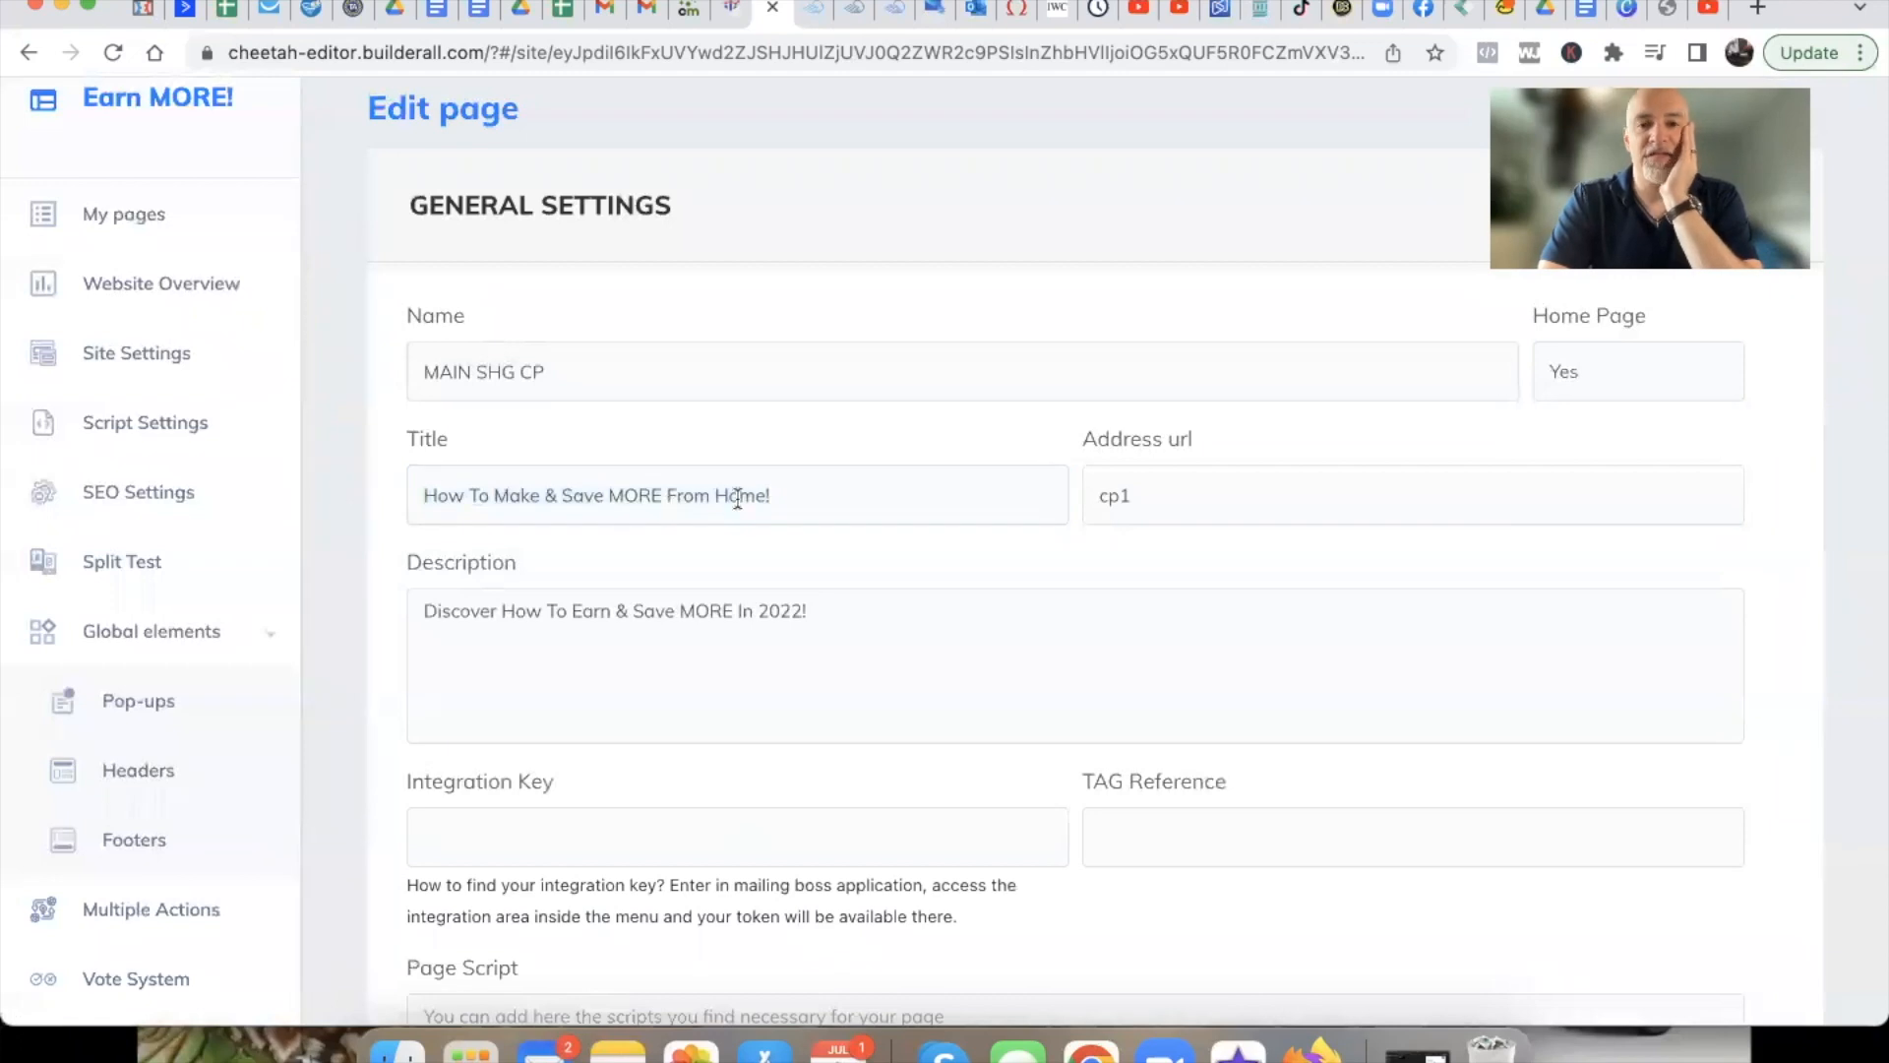
# Compare the page's address URL "cp1" with the web address of the live page and return to the page settings
pyautogui.moveTo(1146, 492); pyautogui.dragTo(1077, 505)
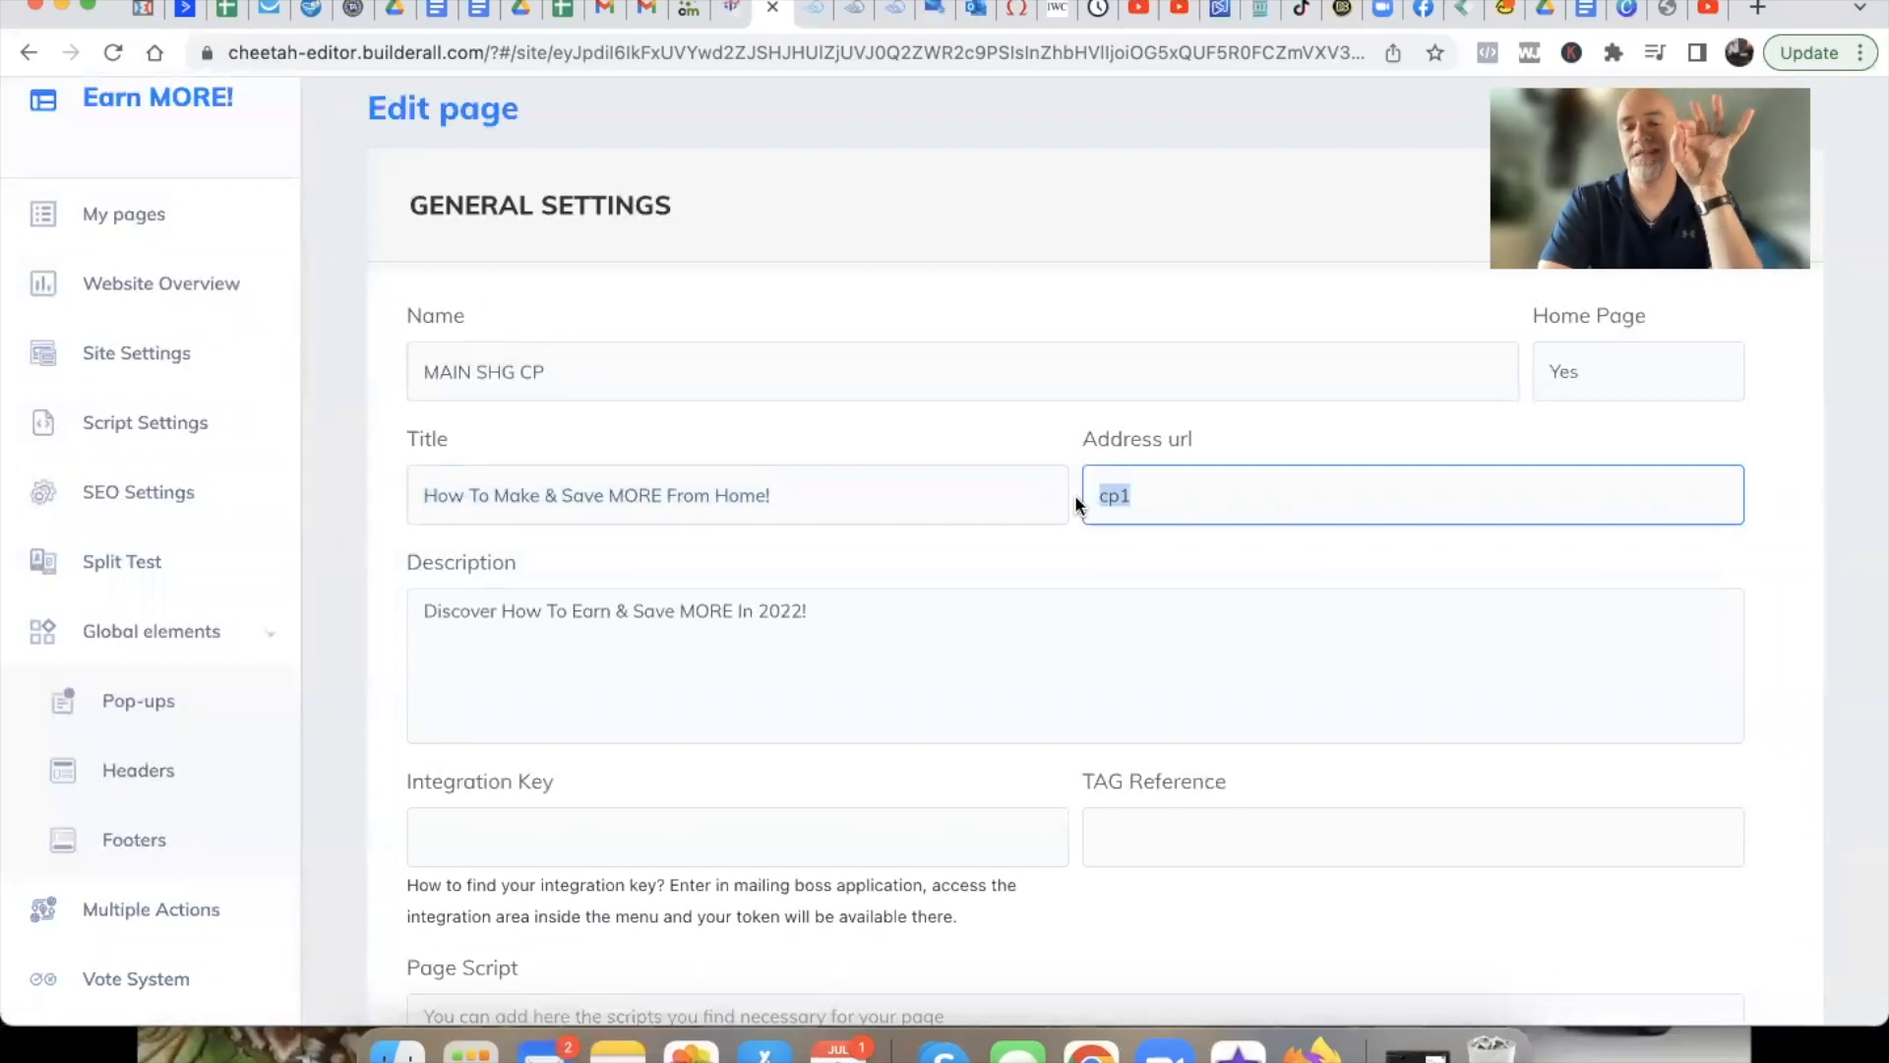
pyautogui.click(820, 20)
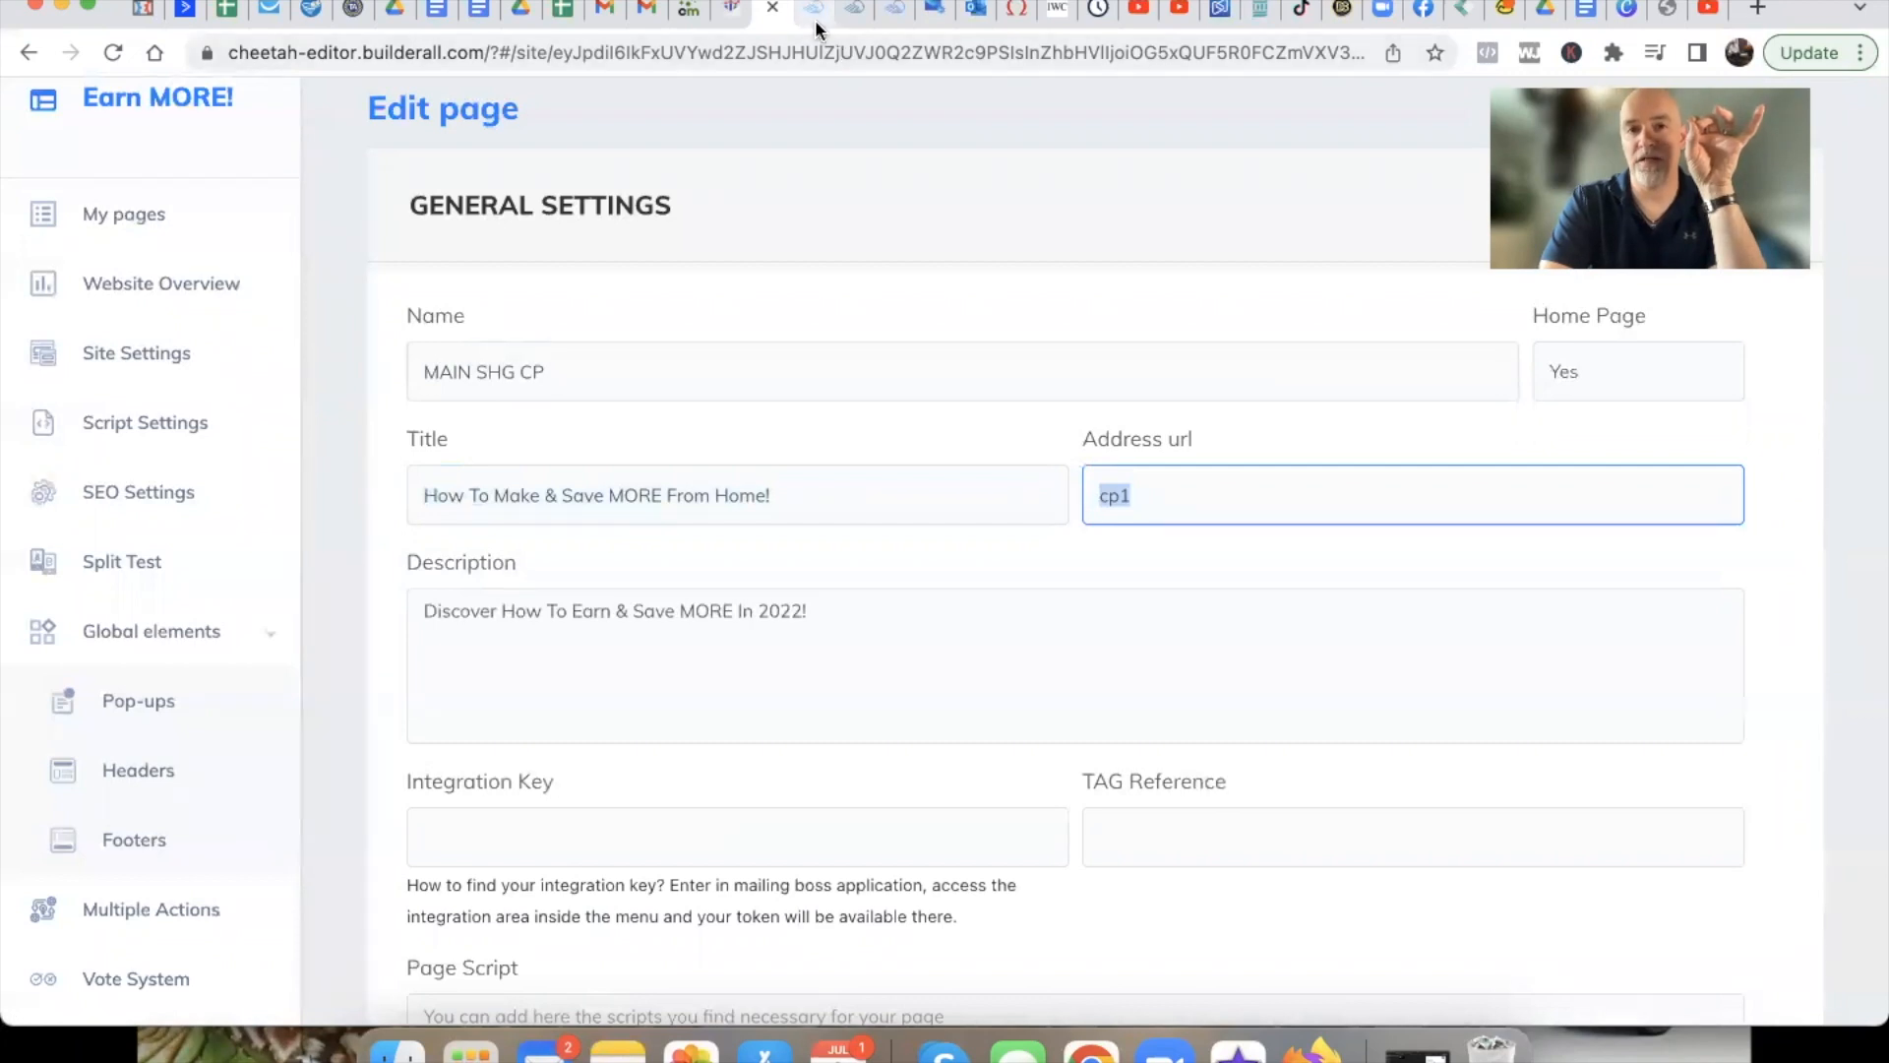
pyautogui.click(628, 53)
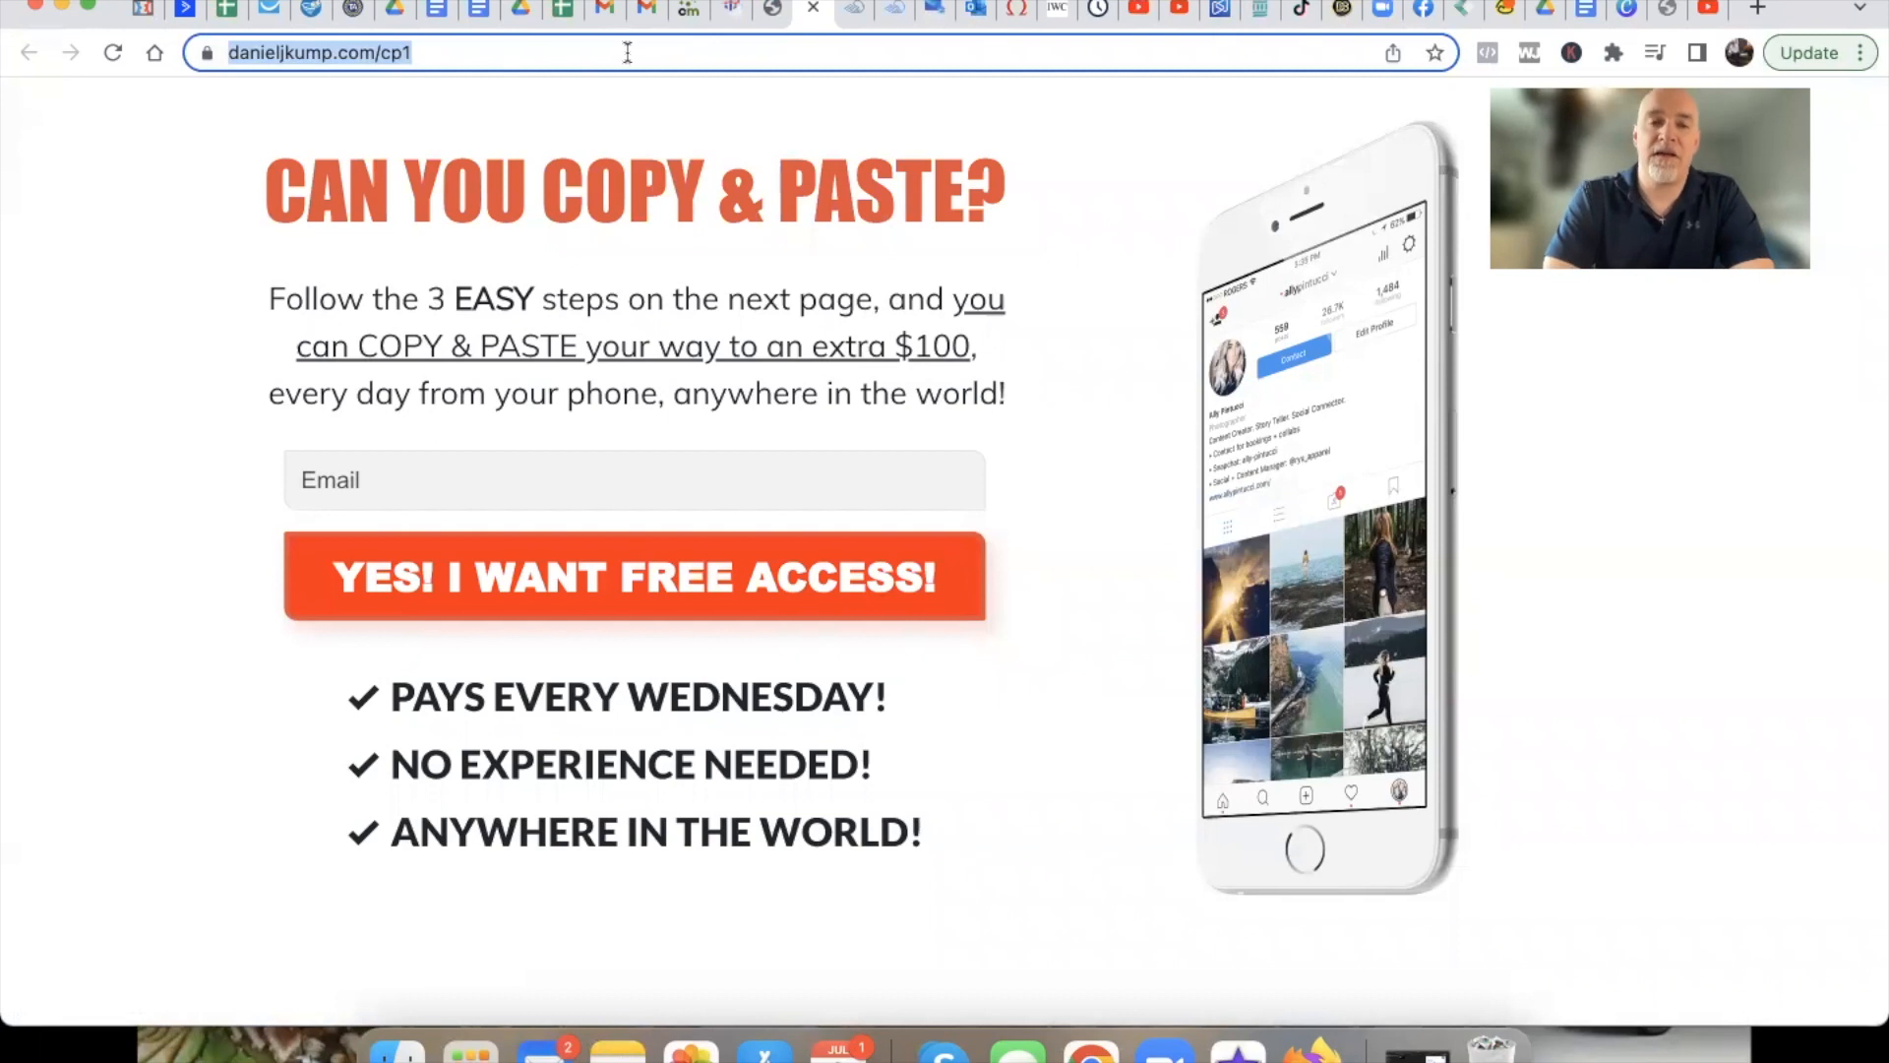
pyautogui.click(771, 21)
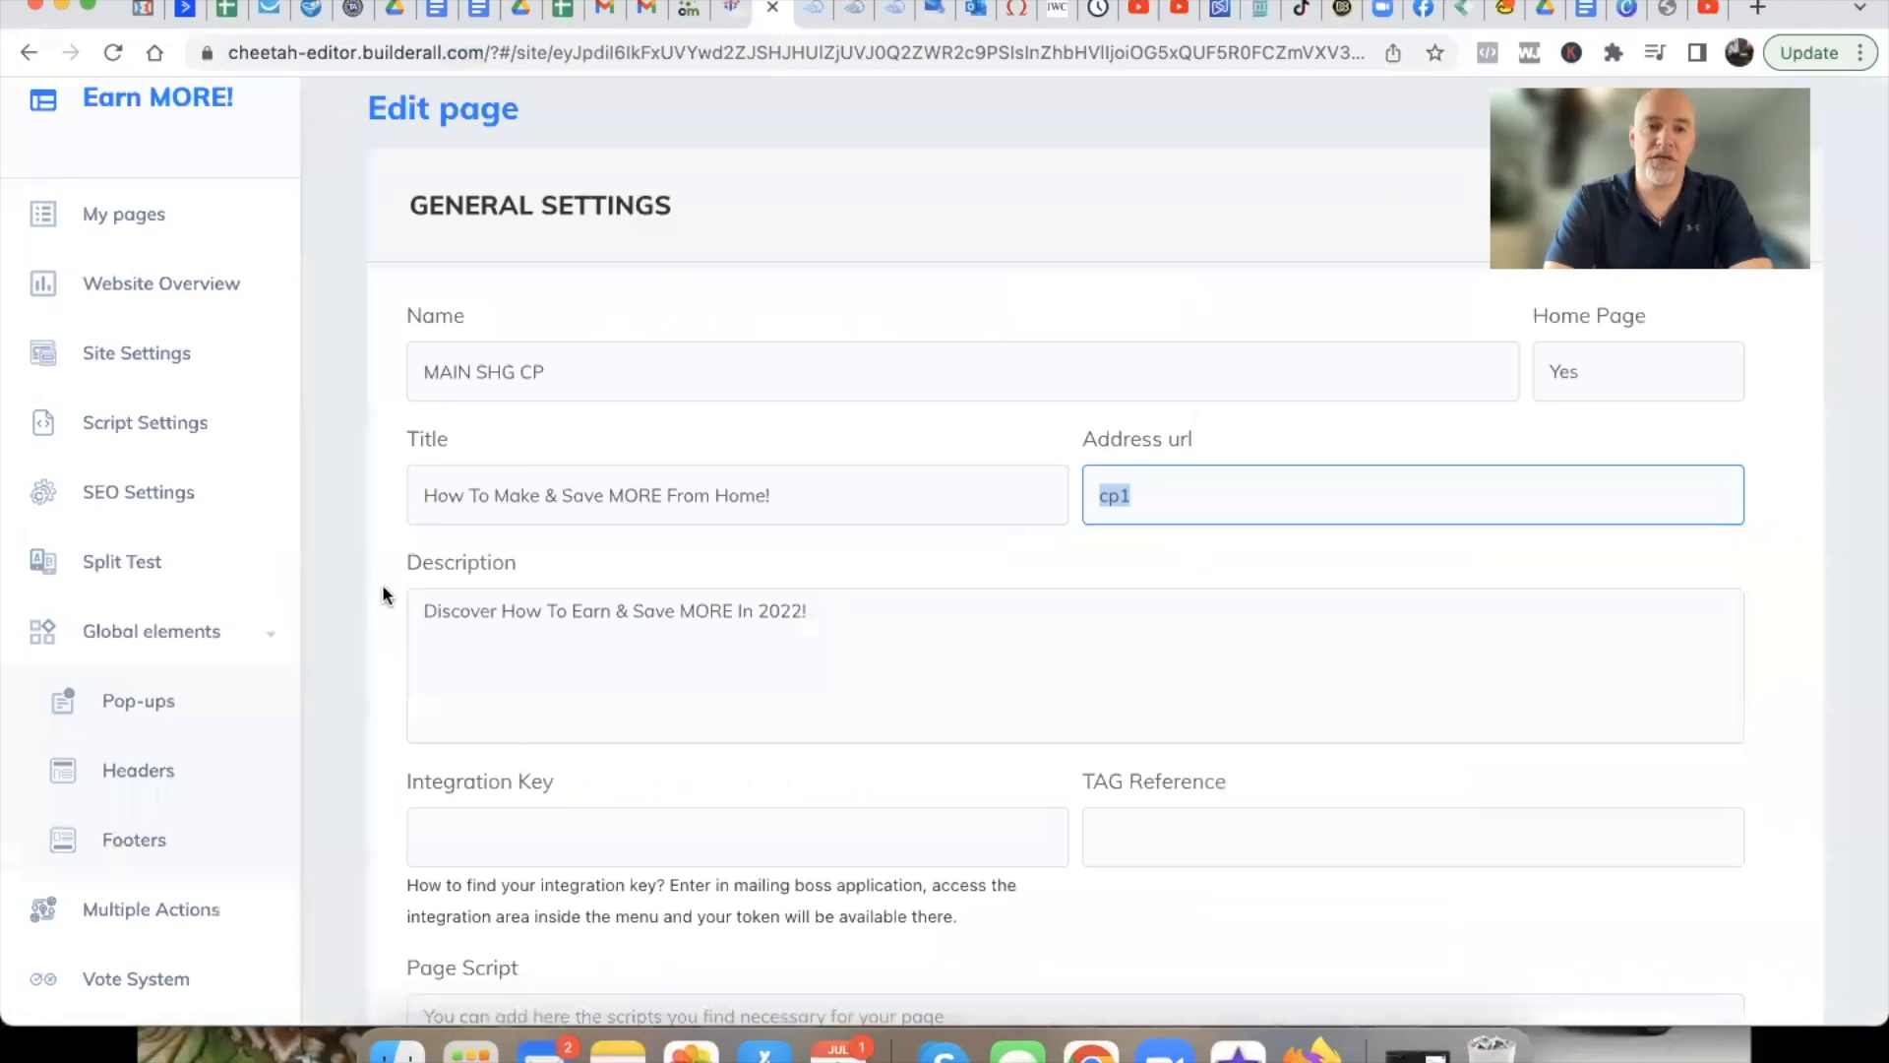
# Examine the page's description text in the general settings
pyautogui.scroll(-3, 382, 583)
pyautogui.click(825, 452)
pyautogui.moveTo(825, 452); pyautogui.dragTo(424, 454)
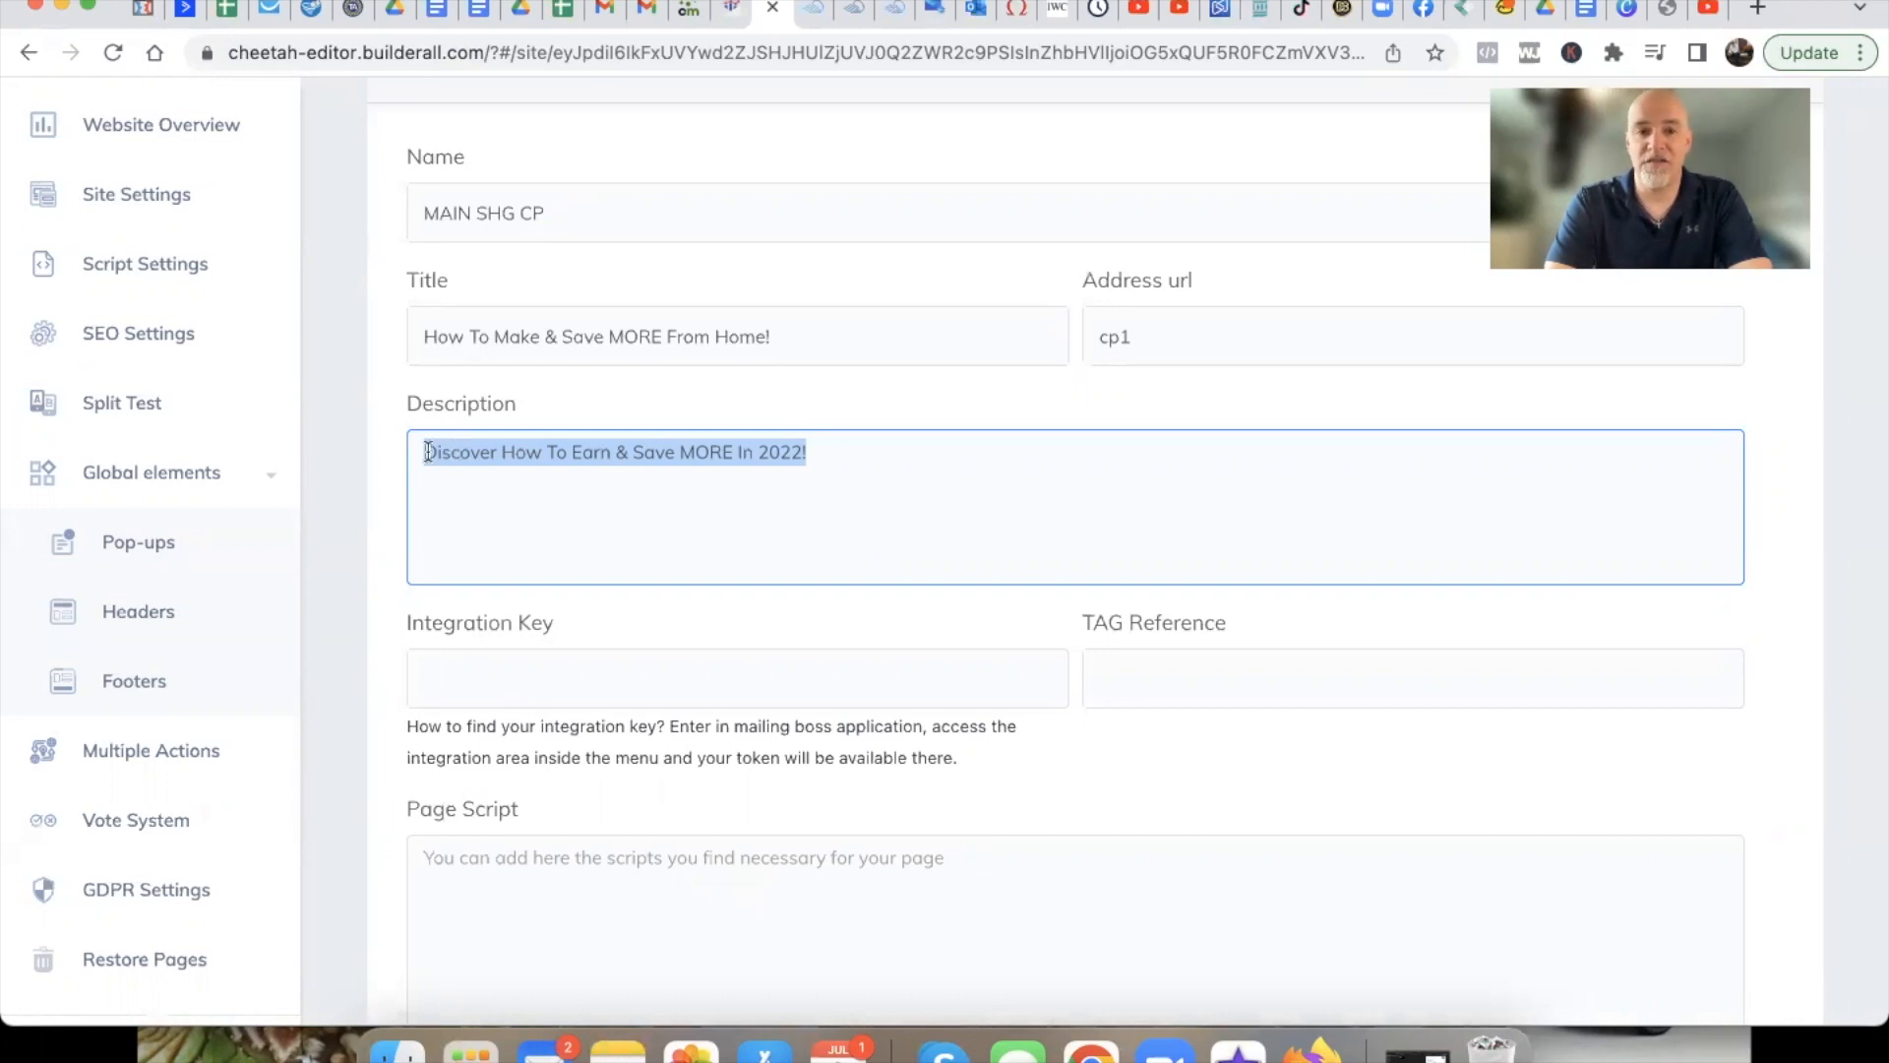
pyautogui.click(454, 502)
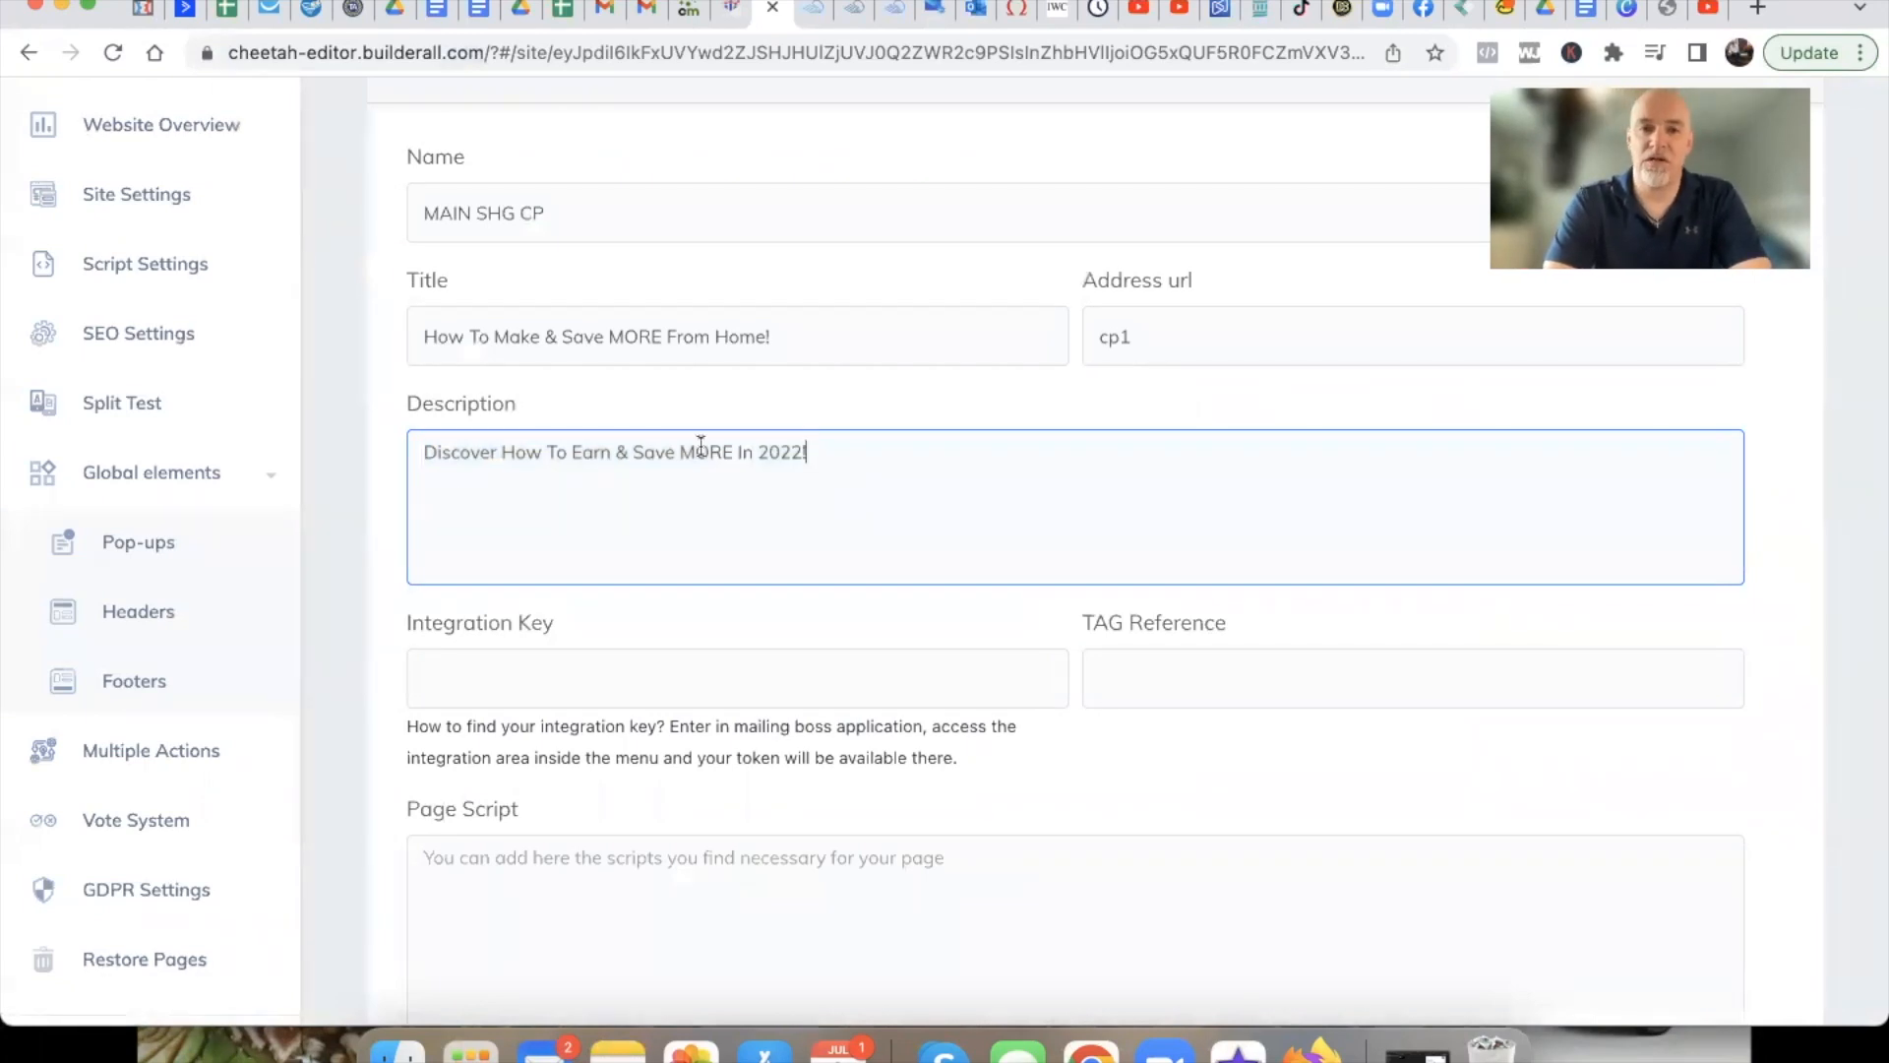
pyautogui.moveTo(812, 450); pyautogui.dragTo(423, 457)
pyautogui.click(370, 486)
# Review the page script and SEO settings down to the page share image
pyautogui.scroll(-5, 370, 488)
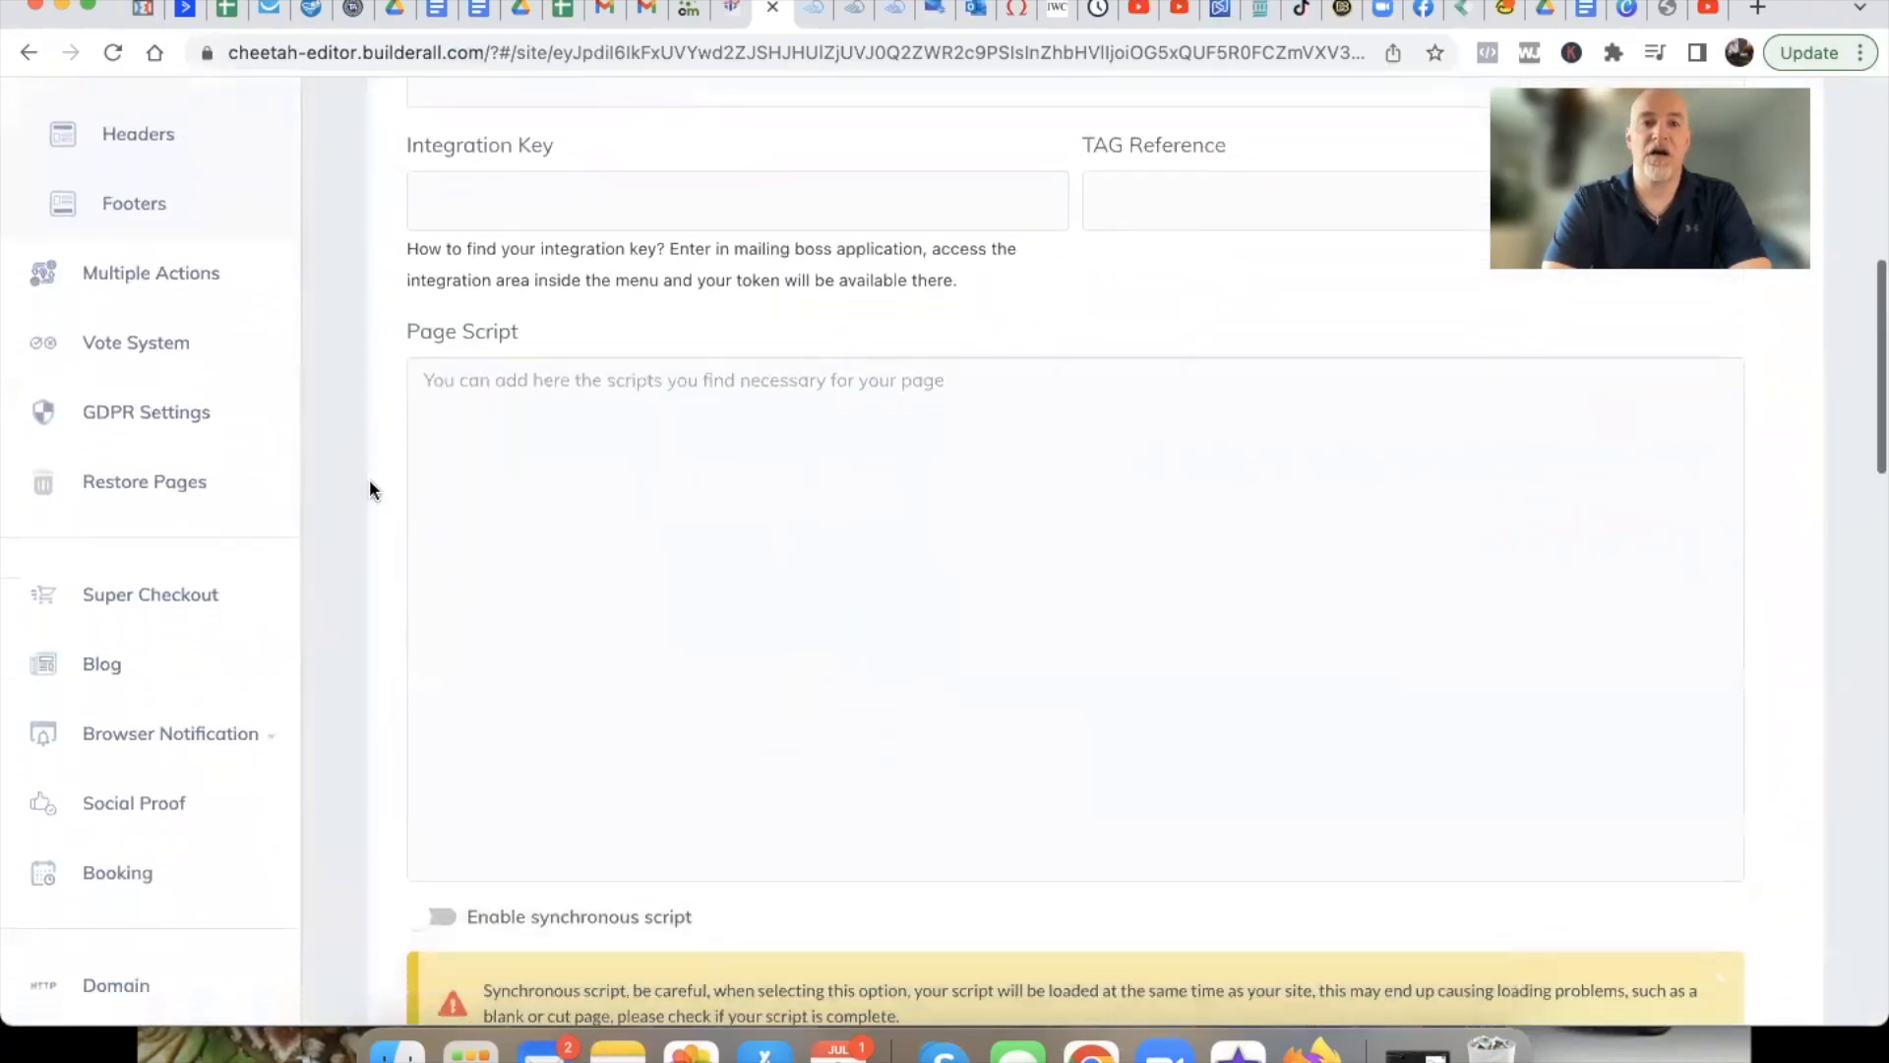
pyautogui.scroll(-9, 370, 488)
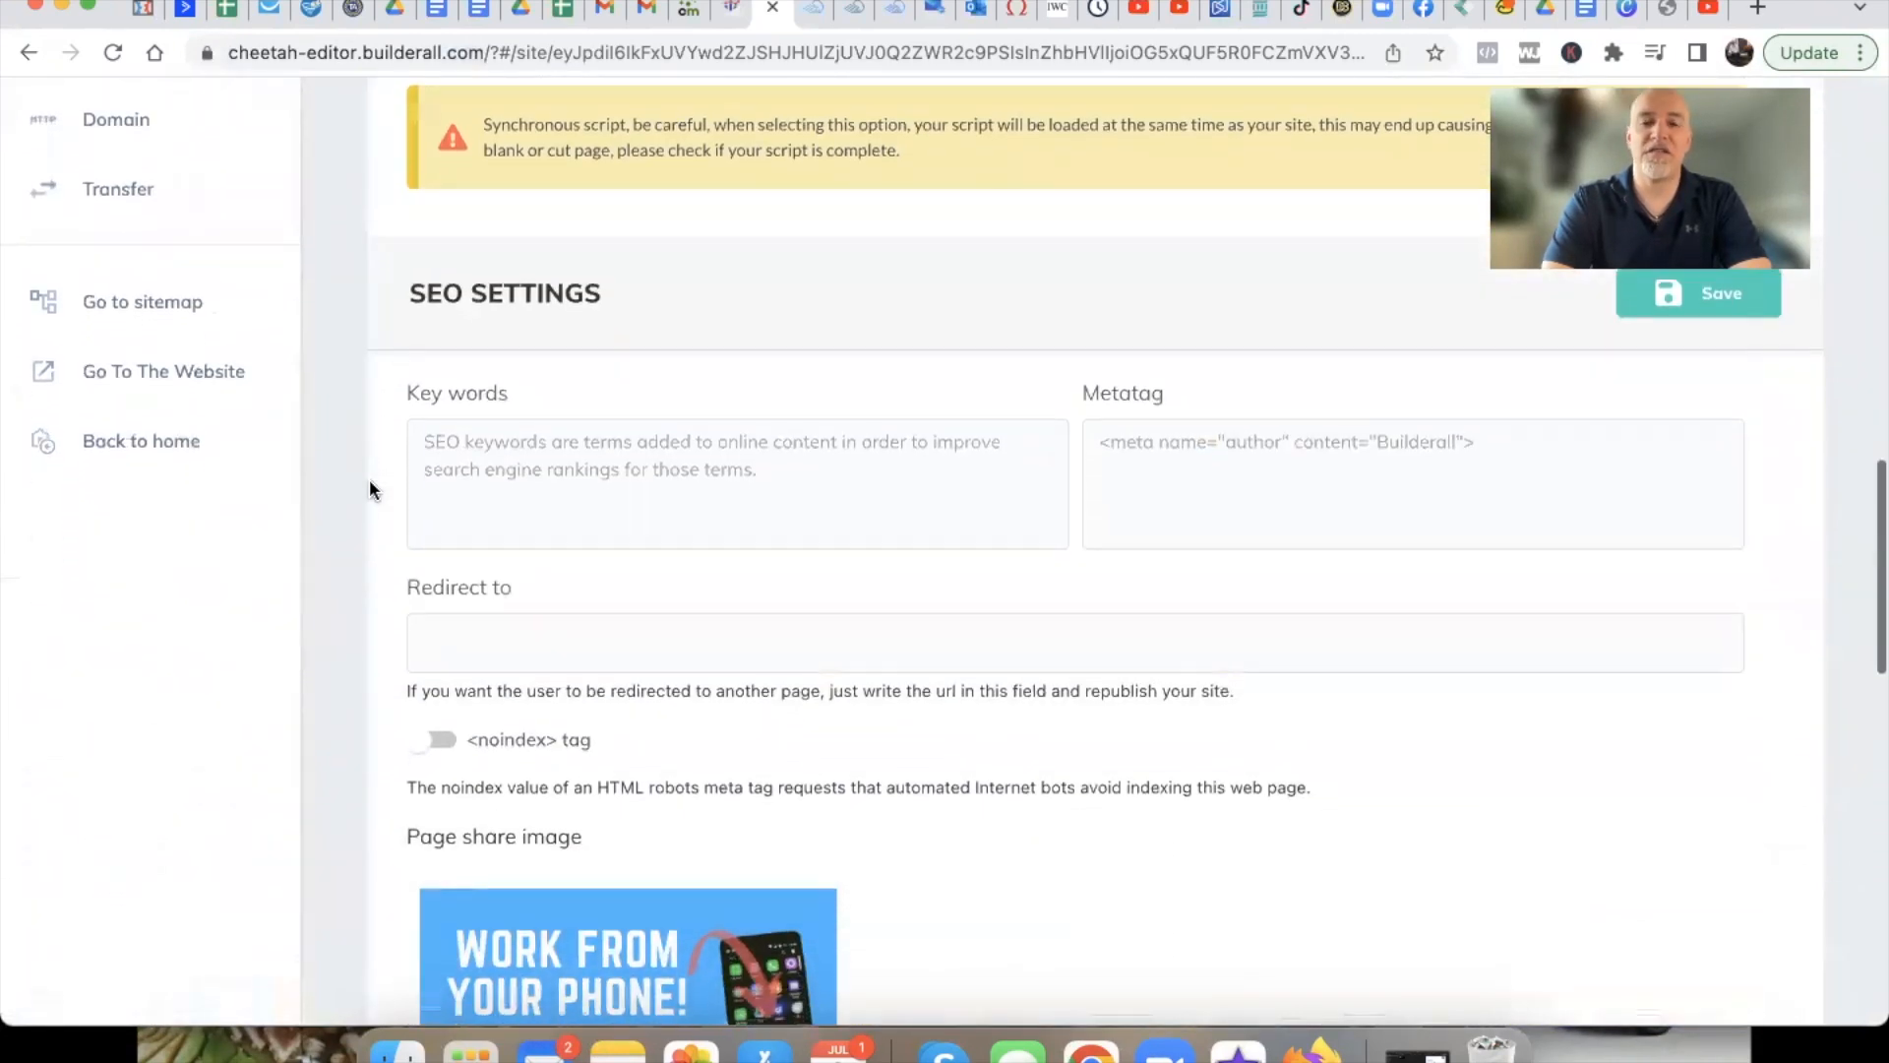
pyautogui.scroll(-6, 369, 482)
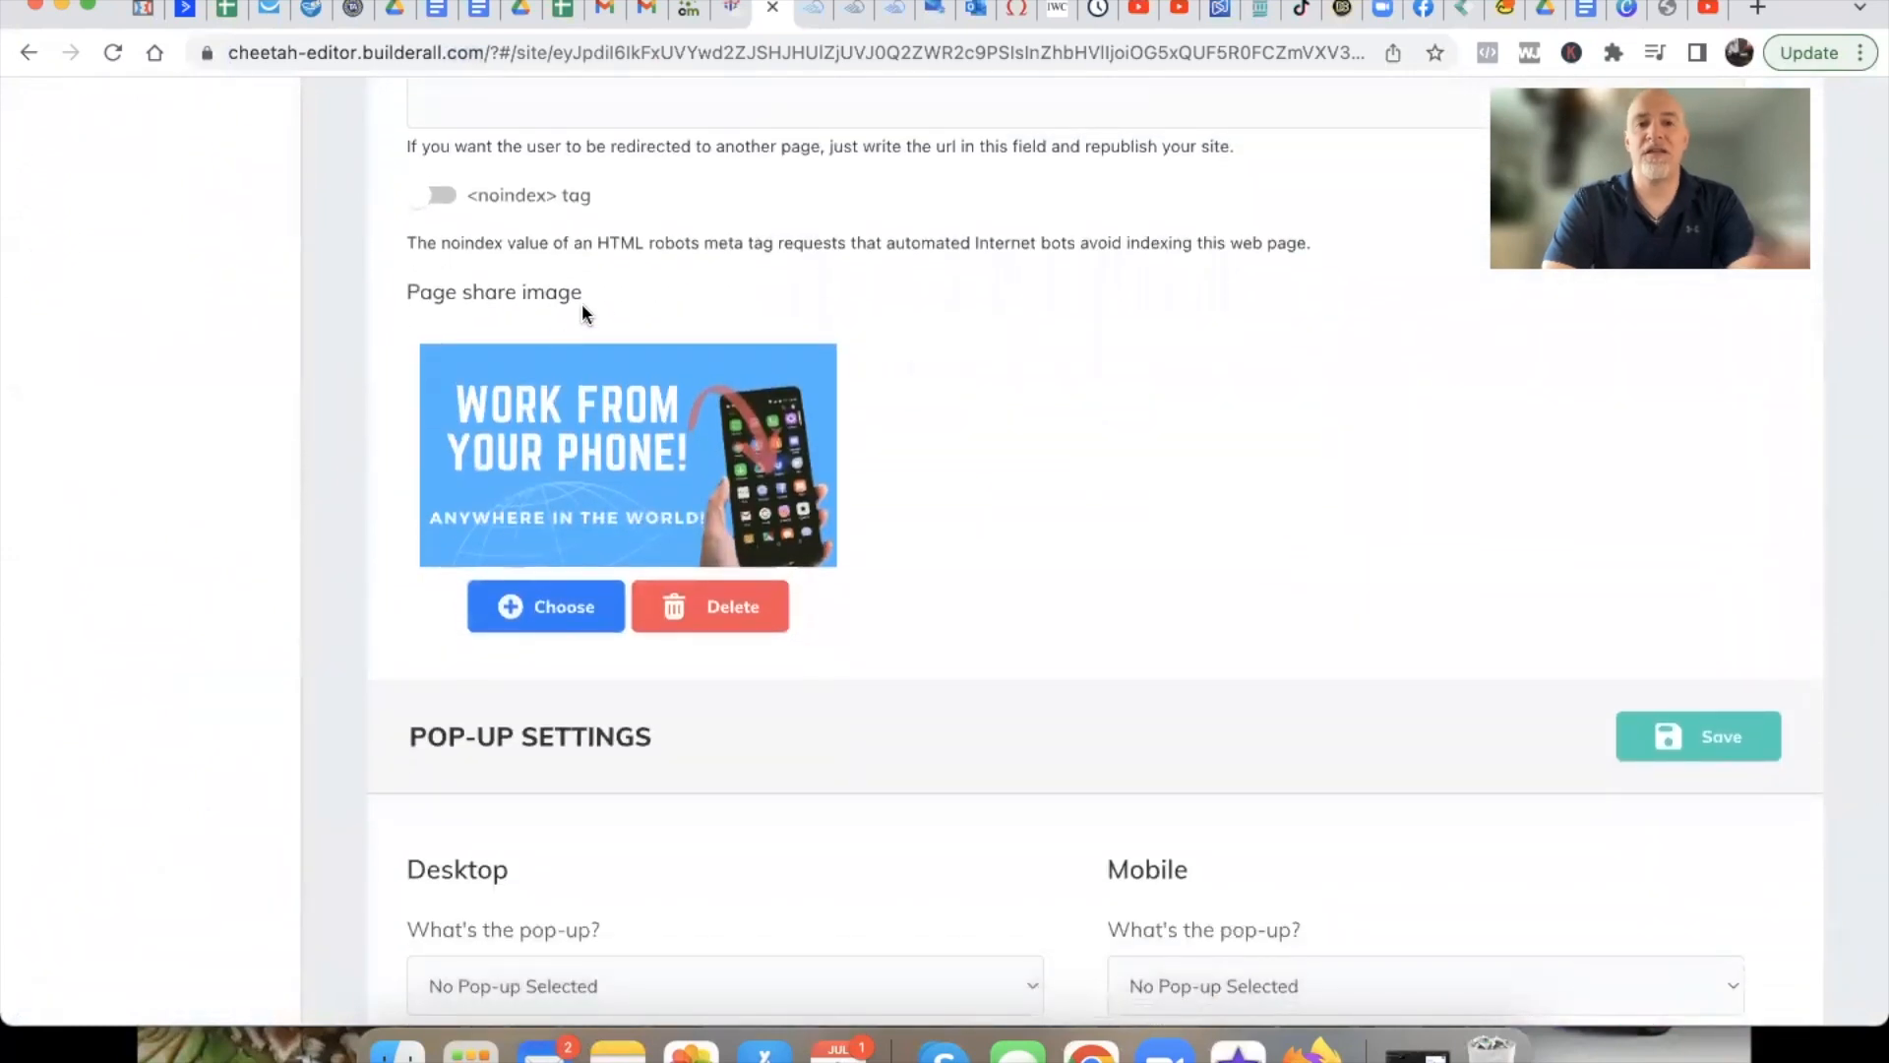
pyautogui.moveTo(592, 285); pyautogui.dragTo(370, 323)
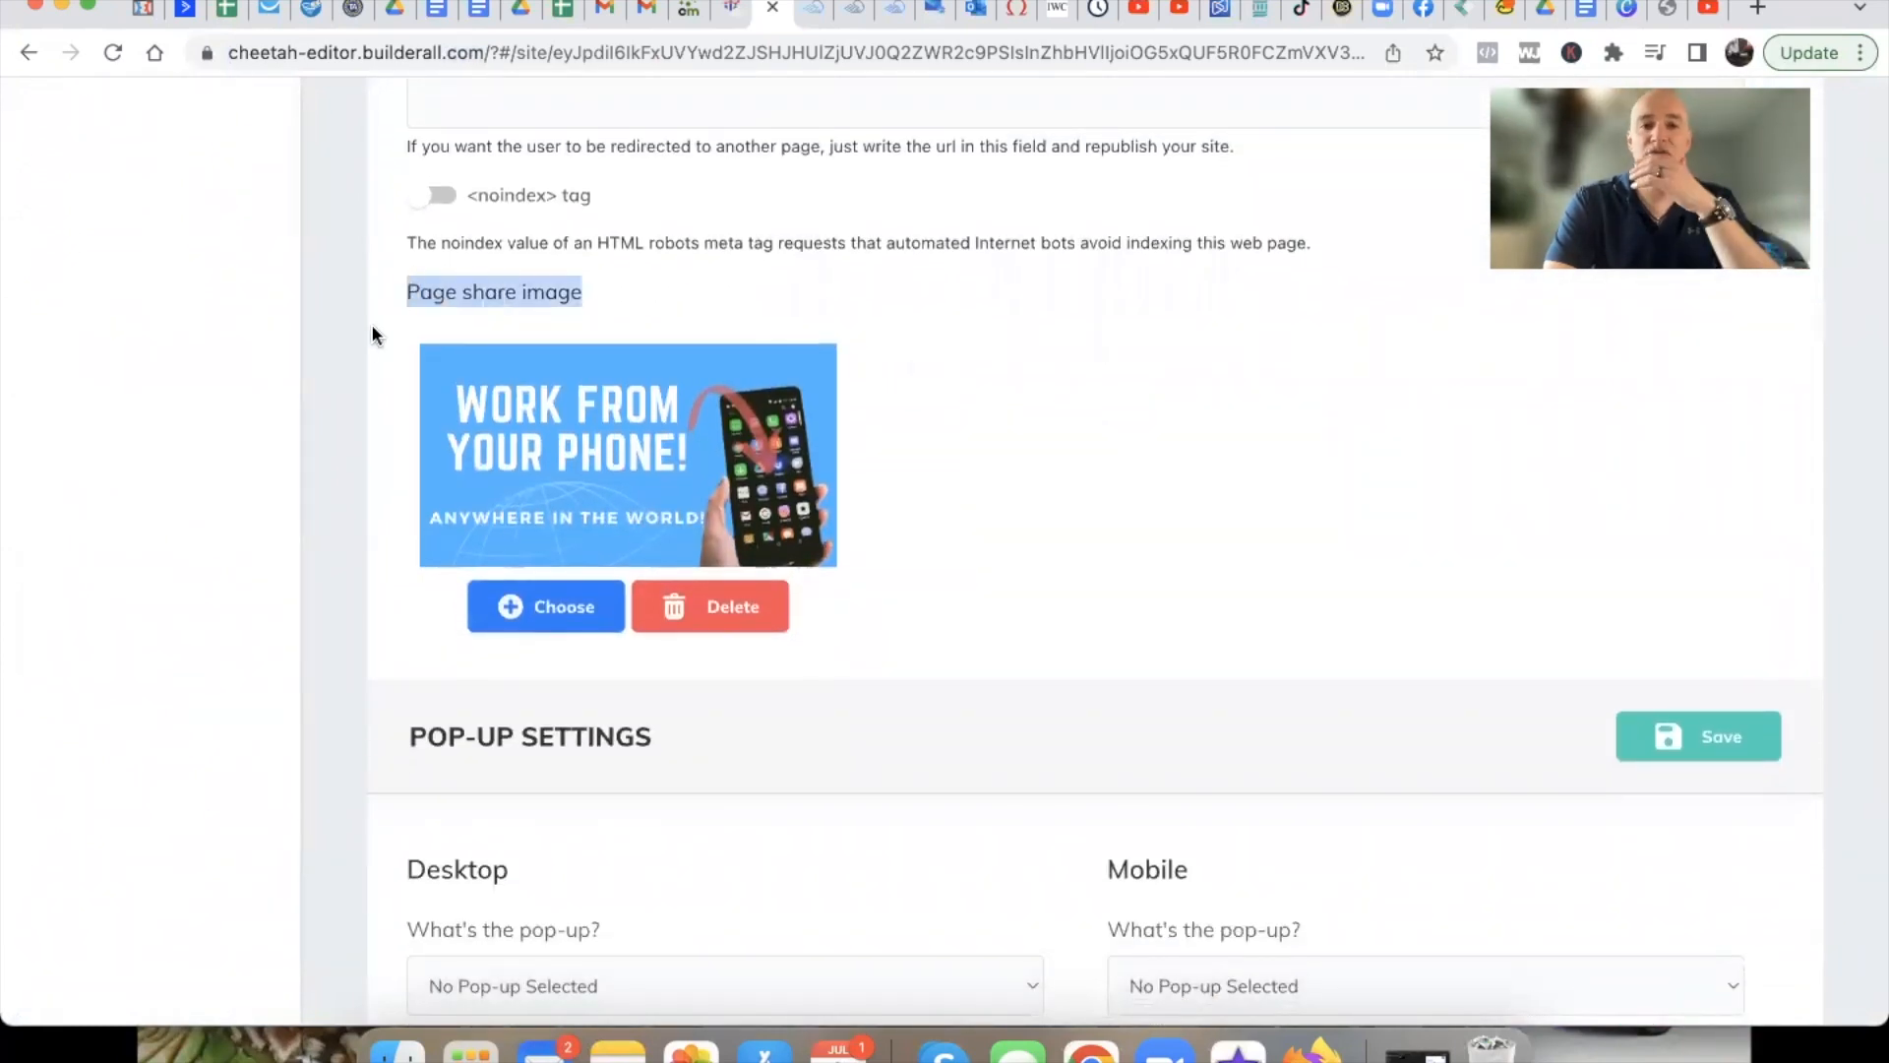
# Copy the live cp1 page's web address and switch to the Facebook home feed
pyautogui.click(352, 355)
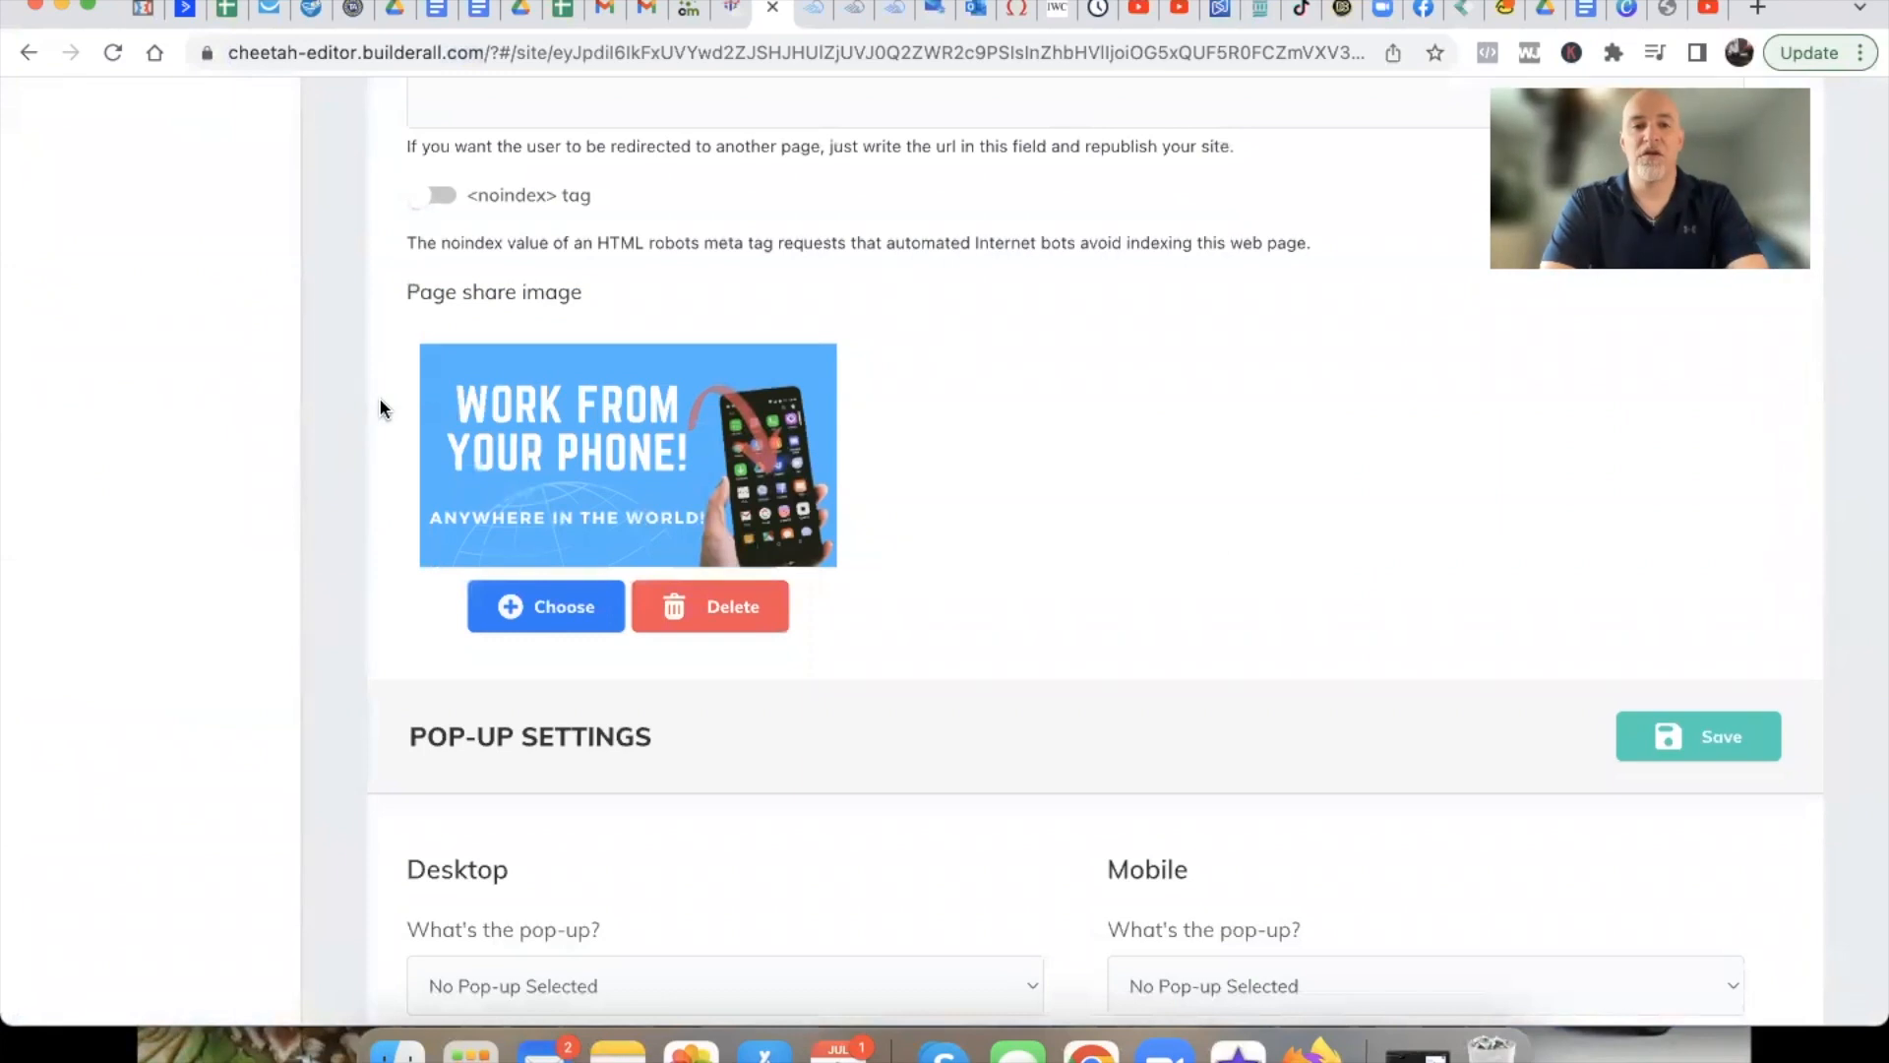
pyautogui.scroll(10, 382, 408)
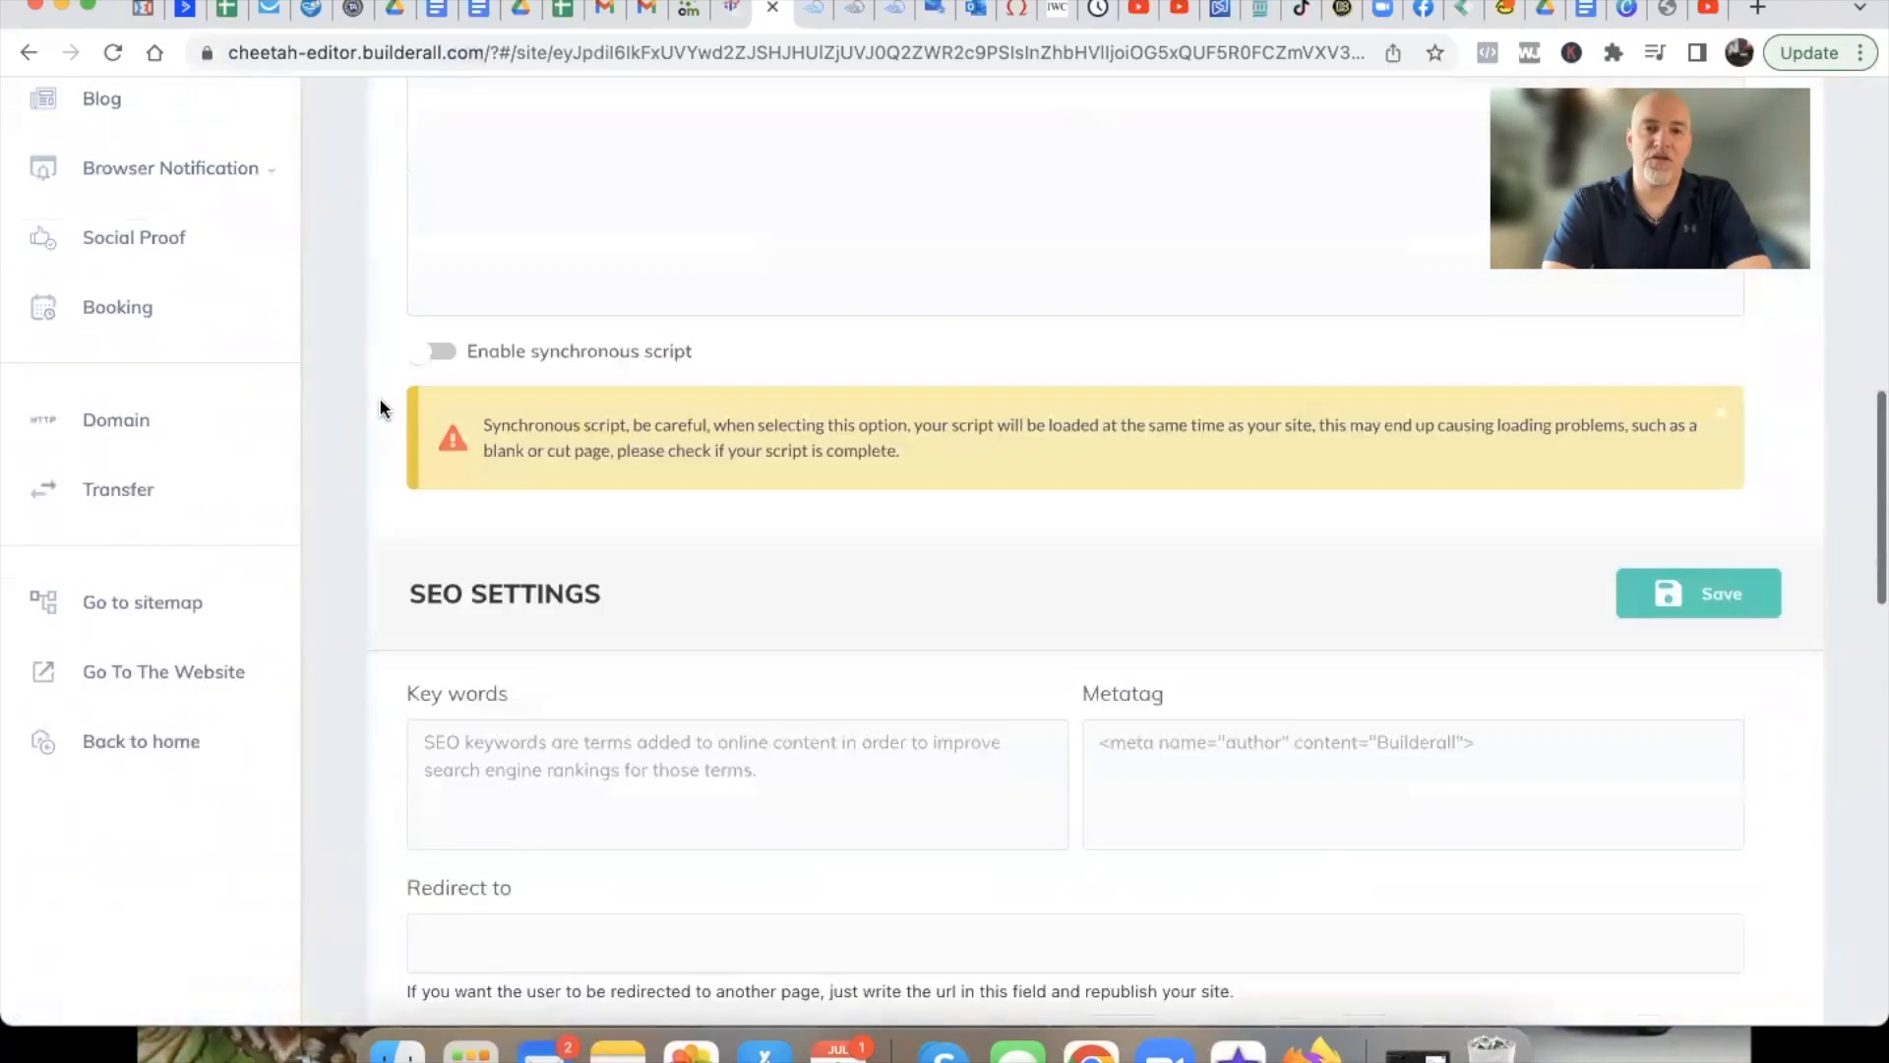
pyautogui.scroll(5, 381, 409)
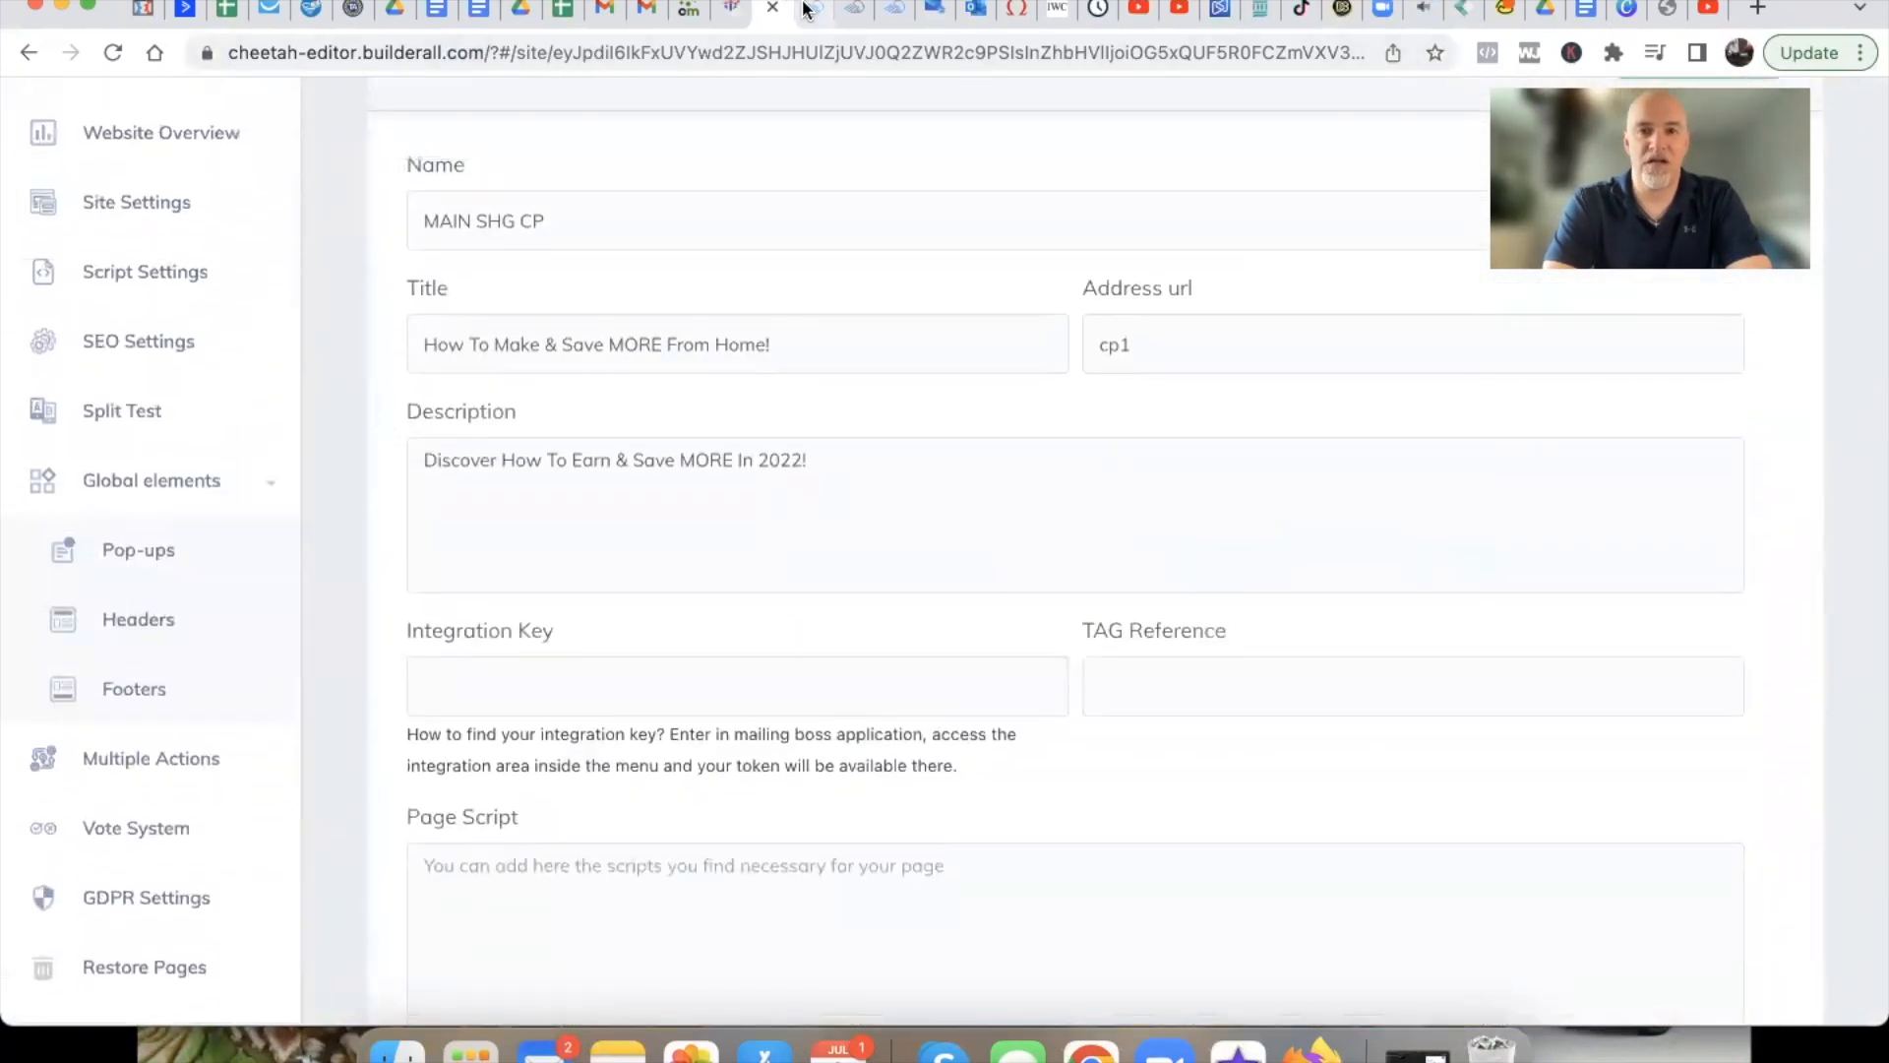
pyautogui.click(807, 10)
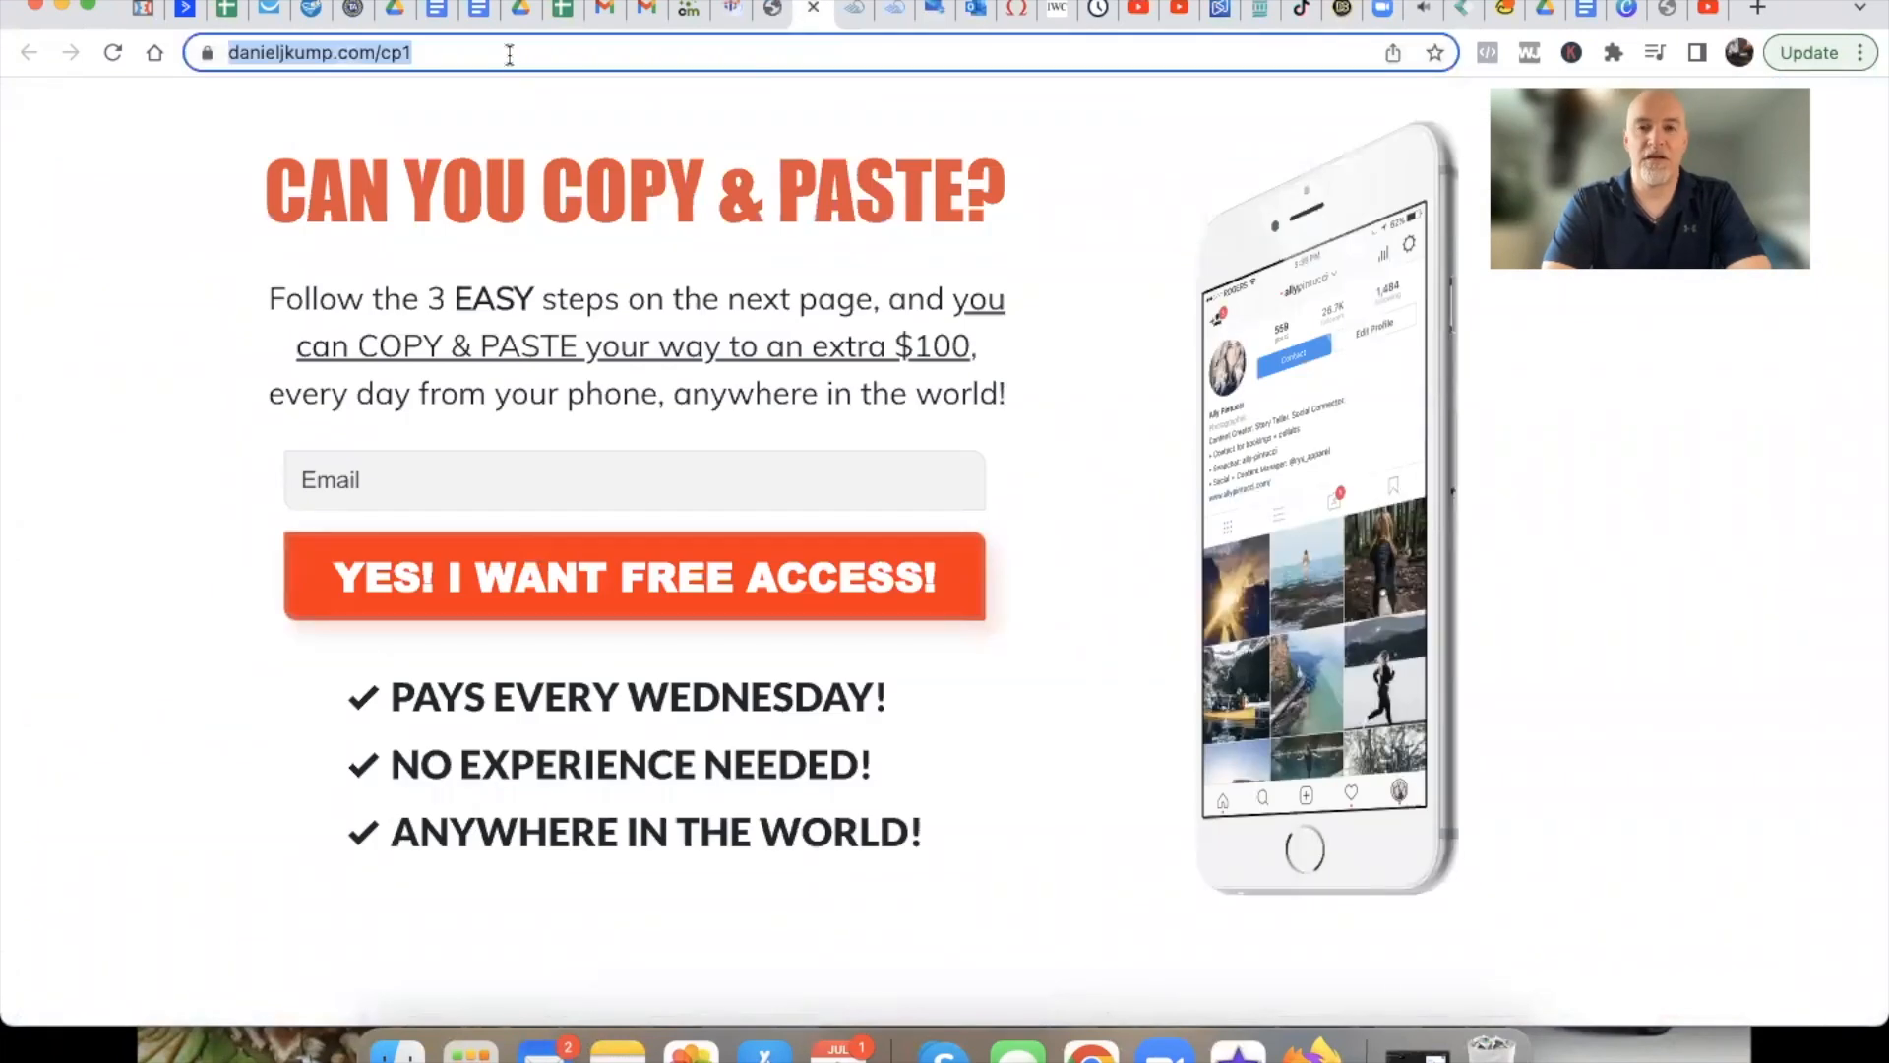
pyautogui.click(1376, 10)
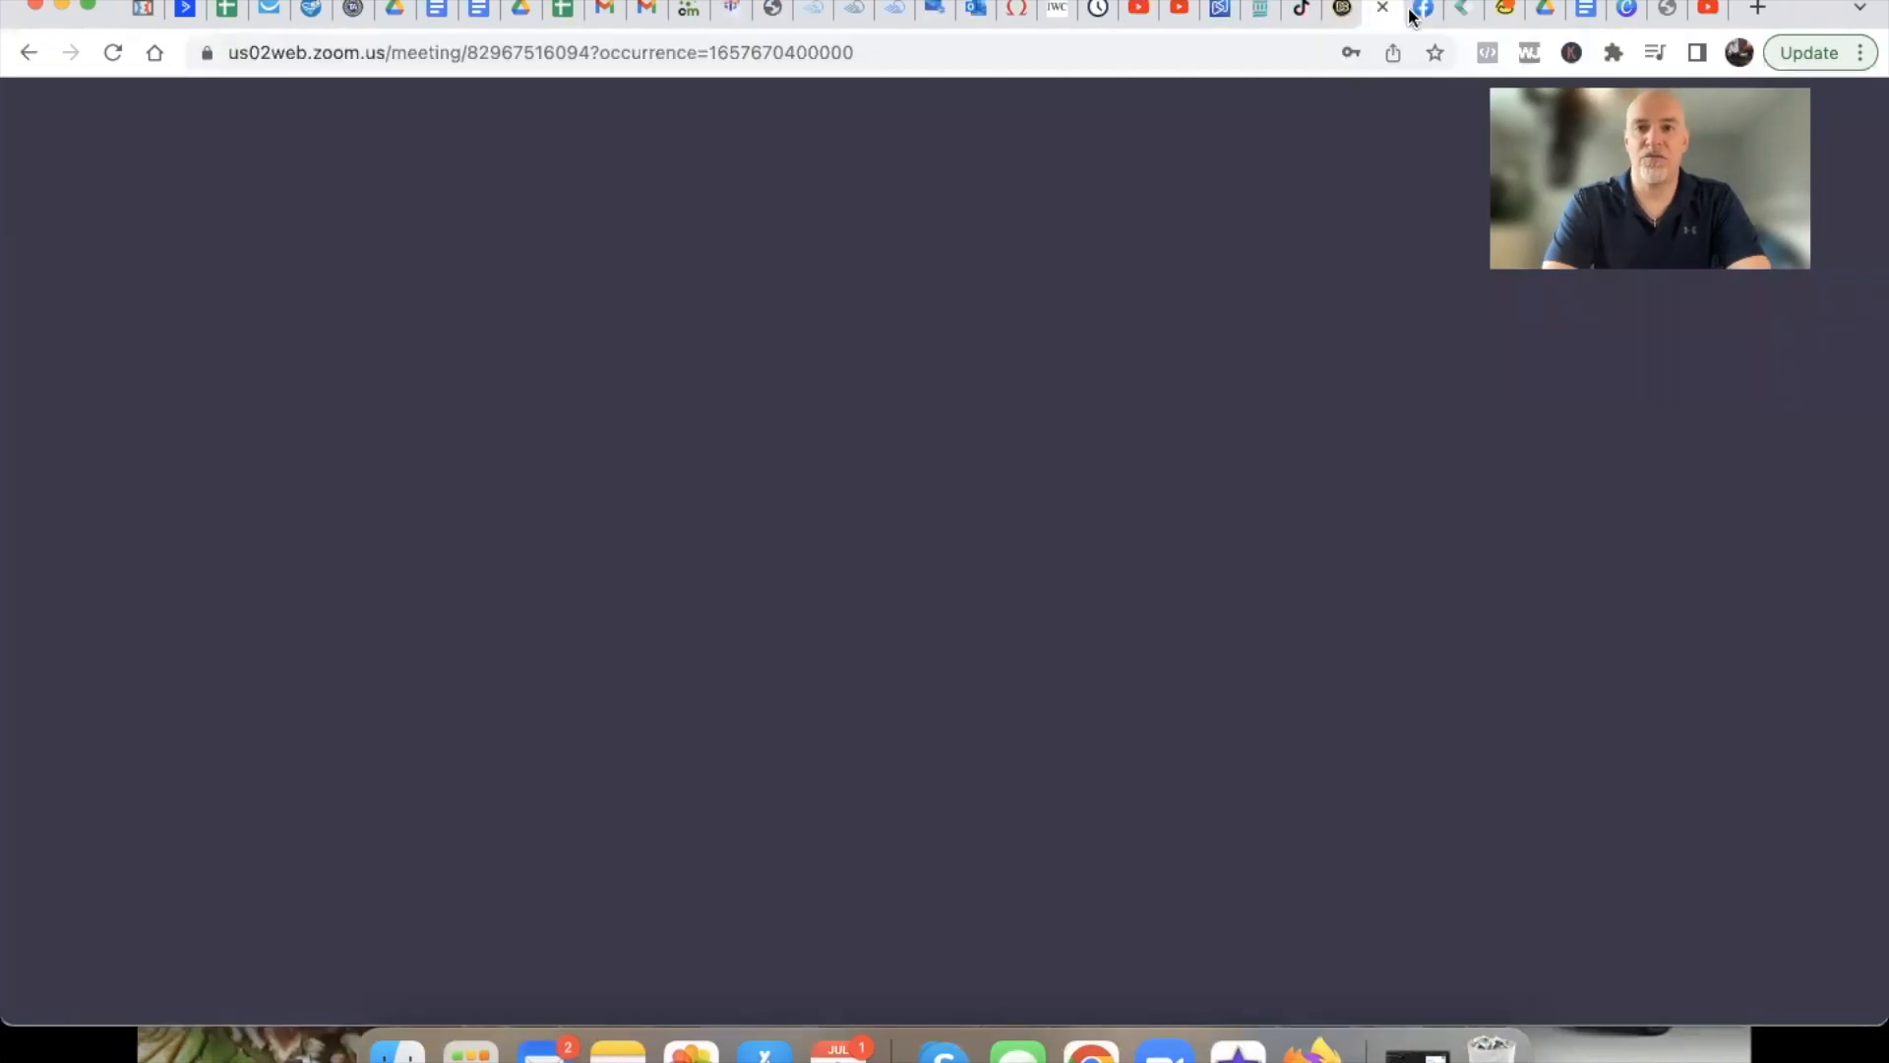
pyautogui.click(1420, 12)
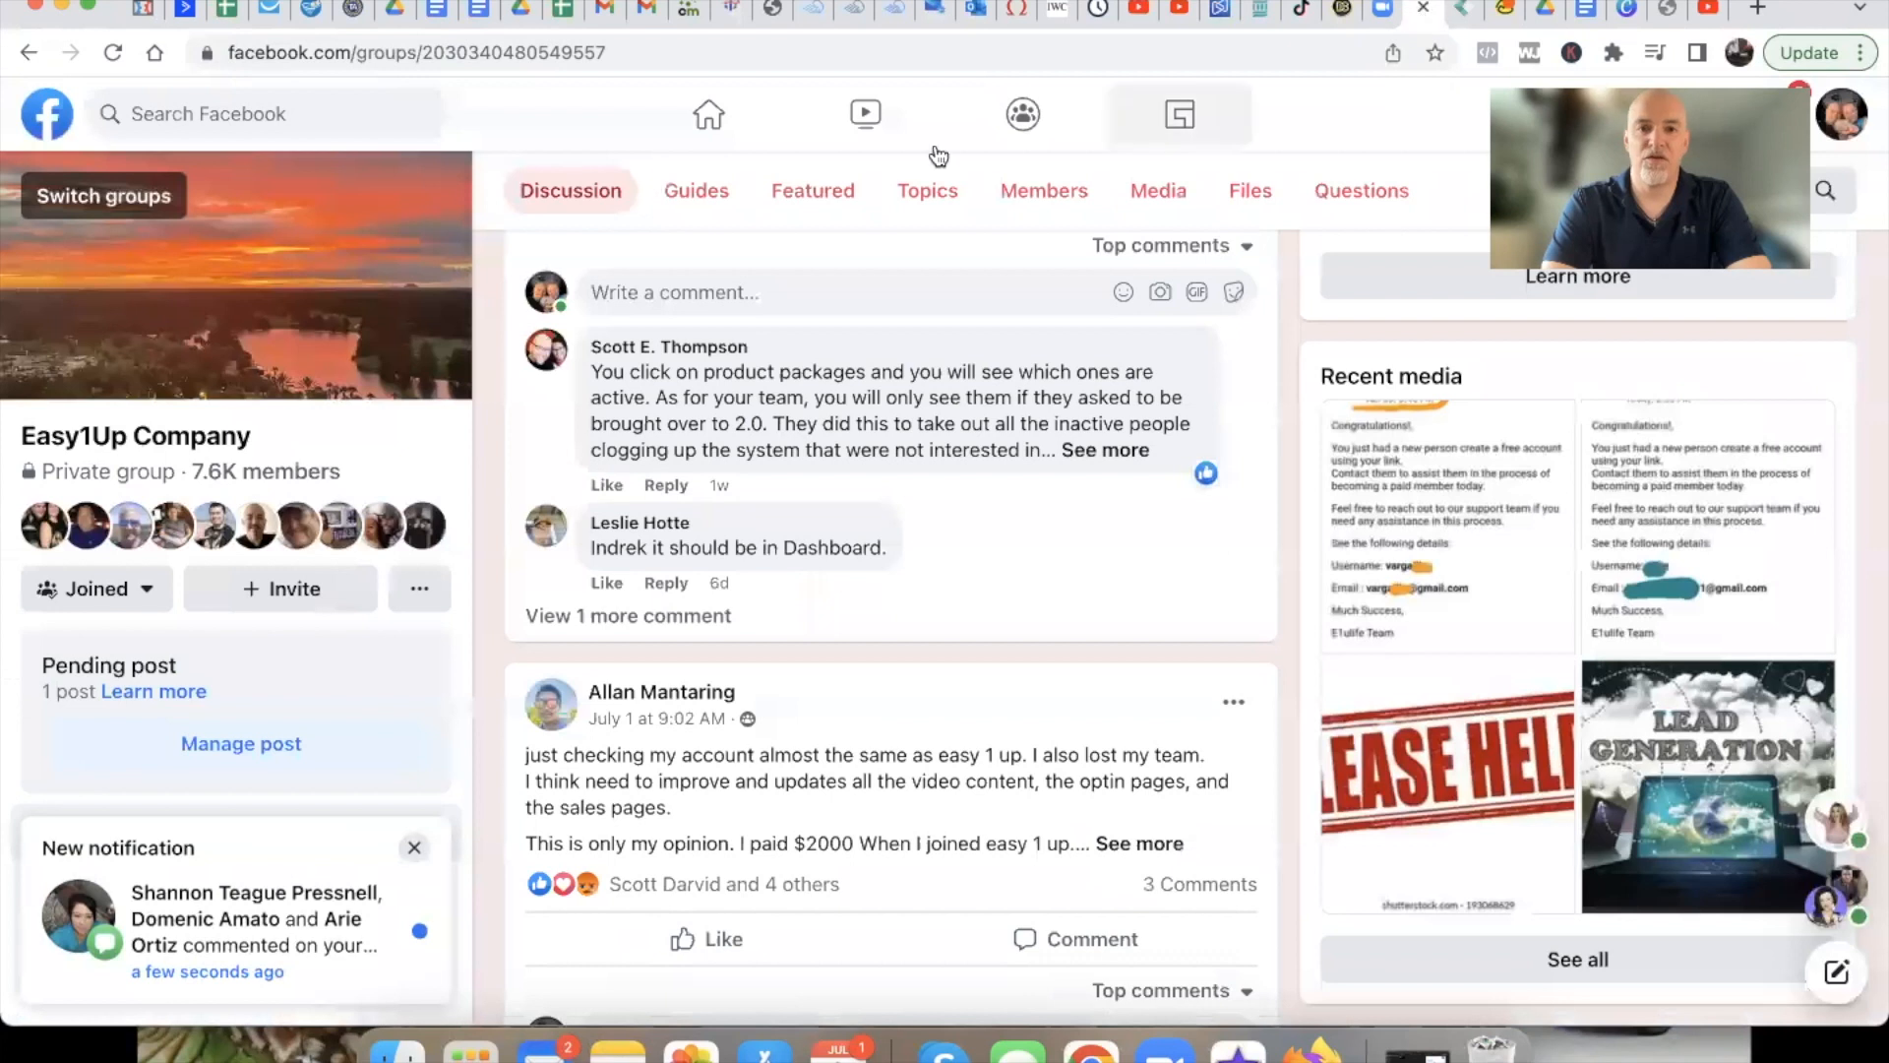
pyautogui.click(704, 116)
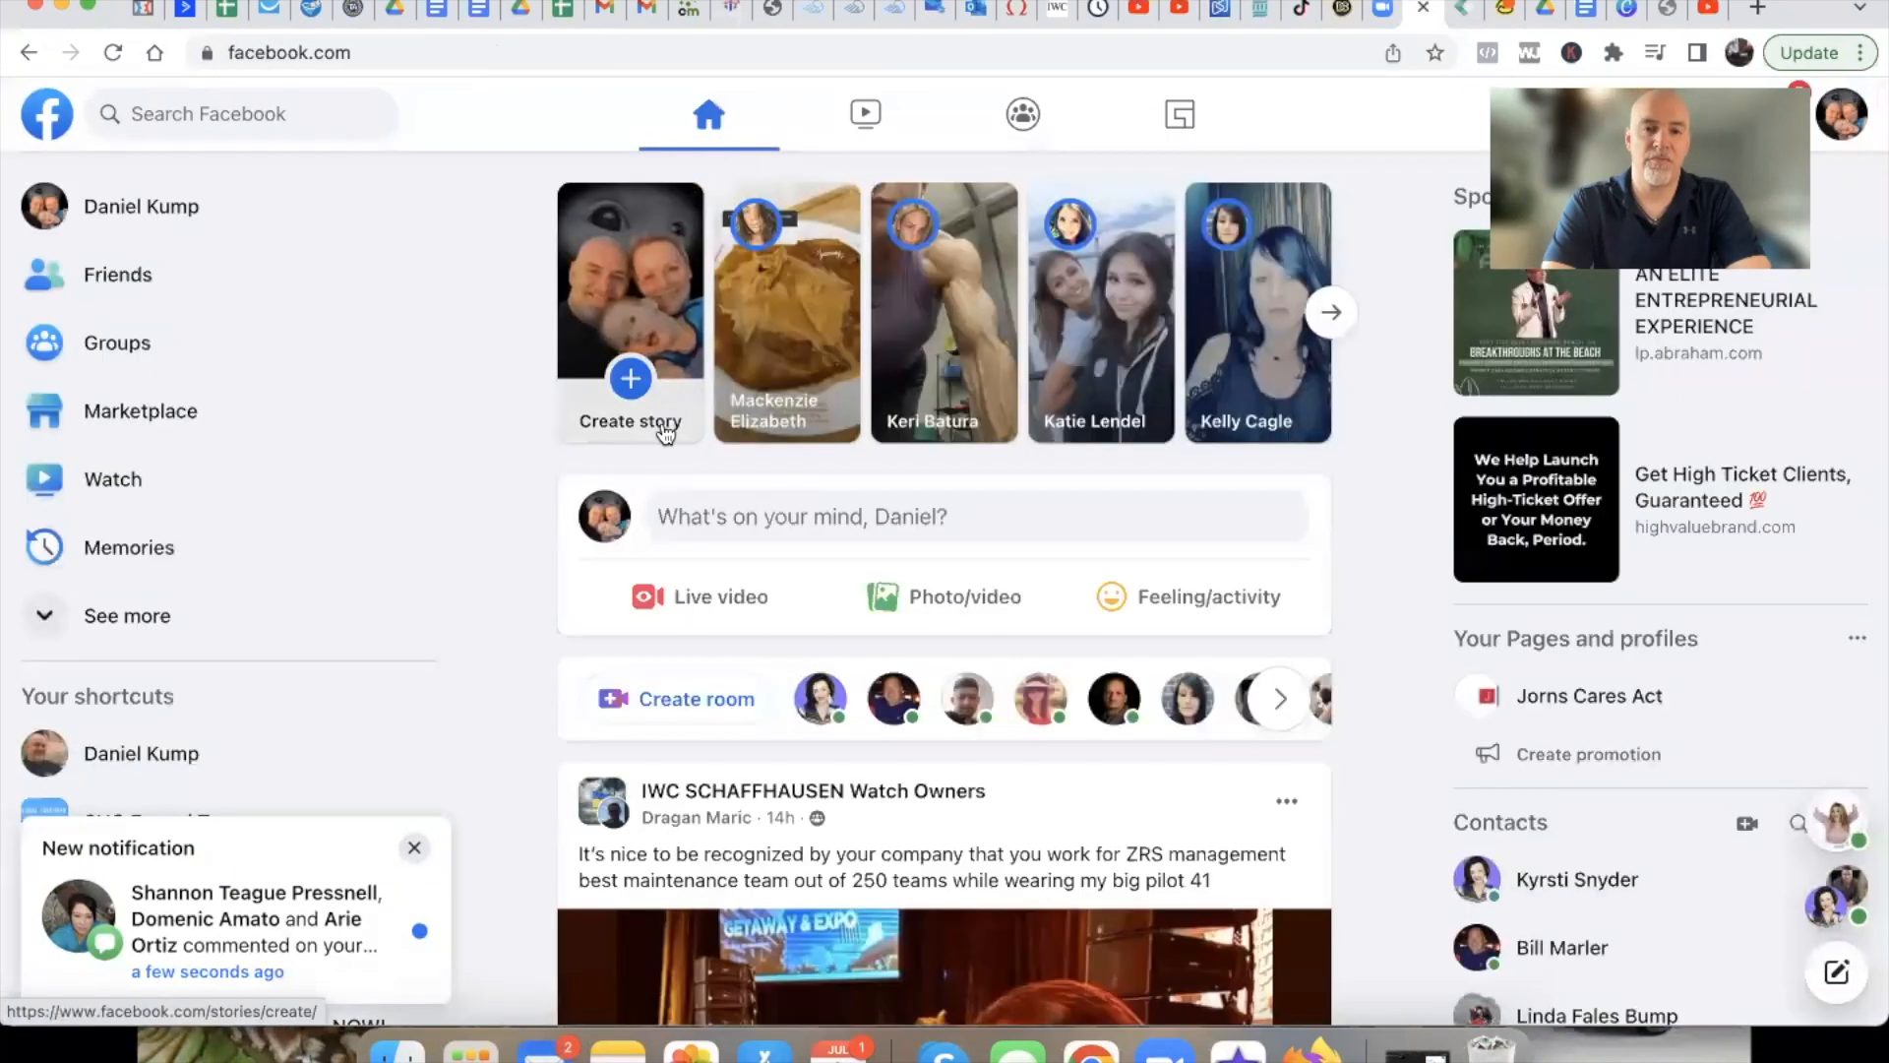
pyautogui.scroll(-2, 525, 631)
pyautogui.scroll(2, 591, 551)
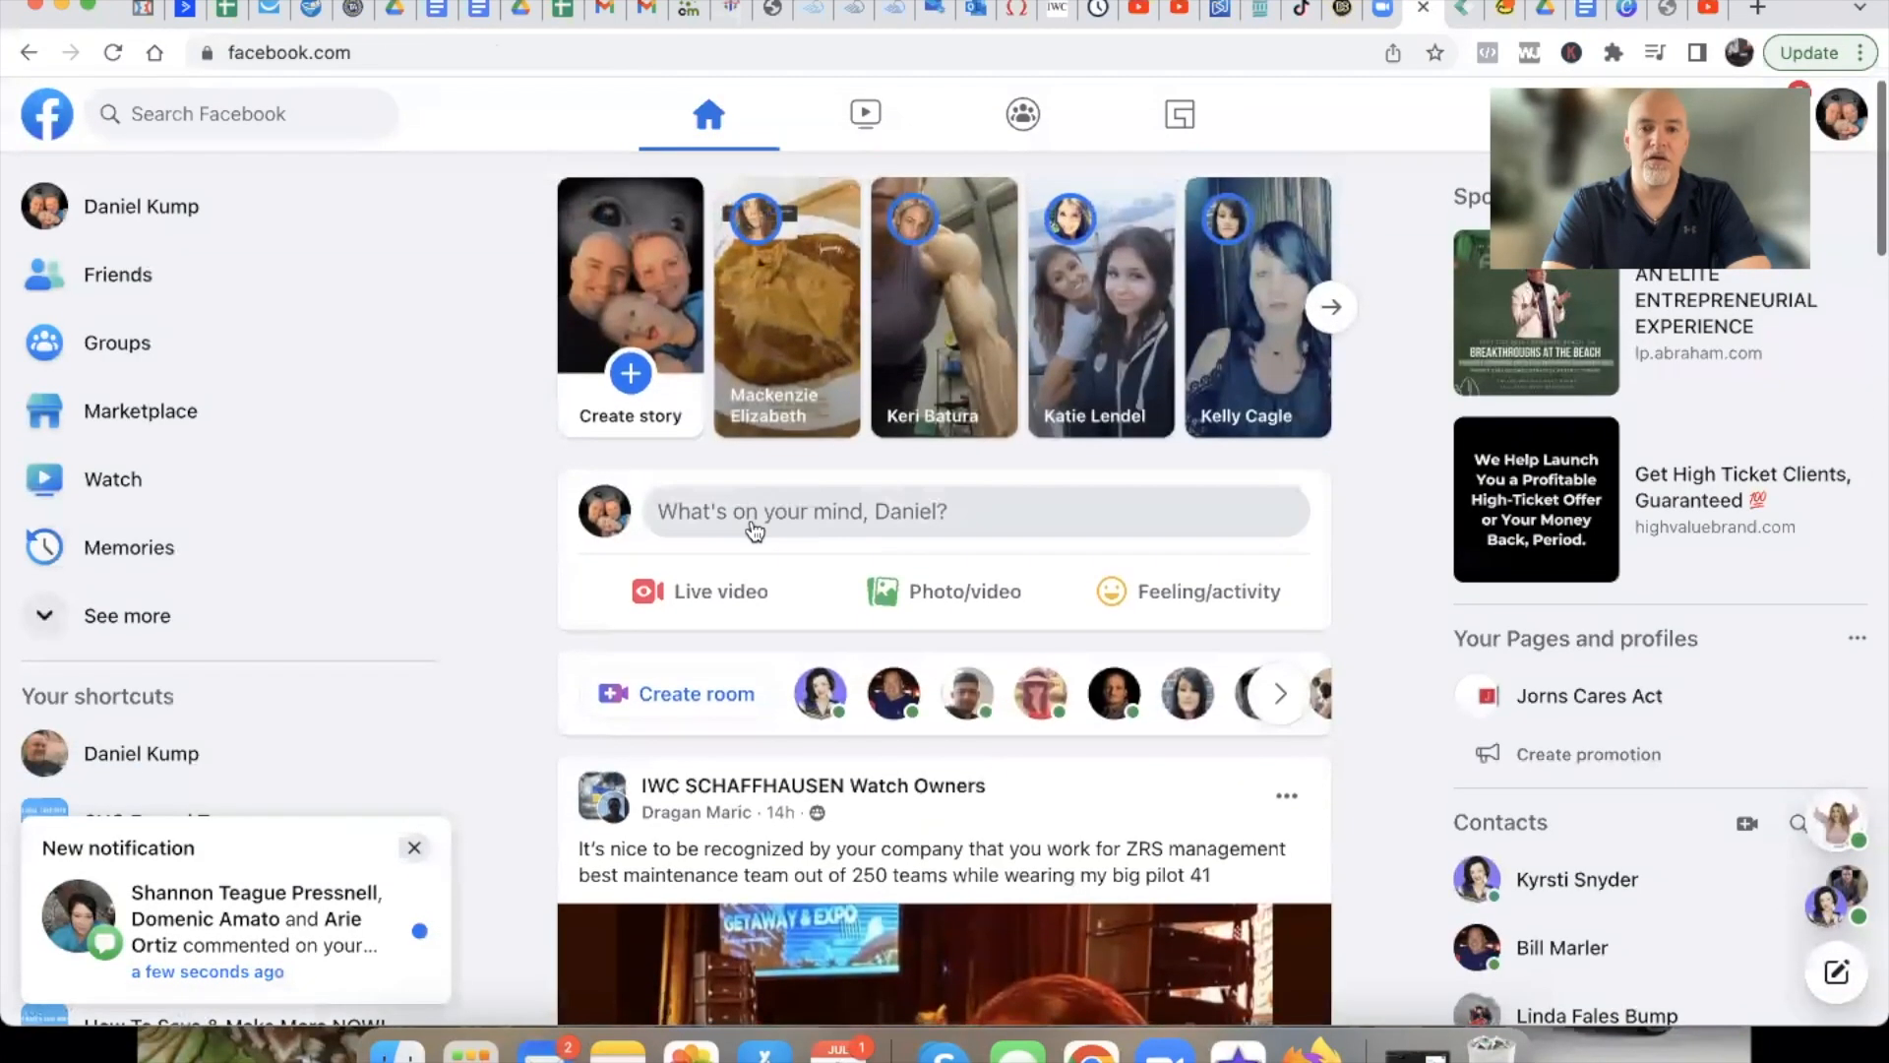
# Start a Facebook post with Friends as the default audience, paste the live cp1 page's link and view its preview
pyautogui.click(755, 531)
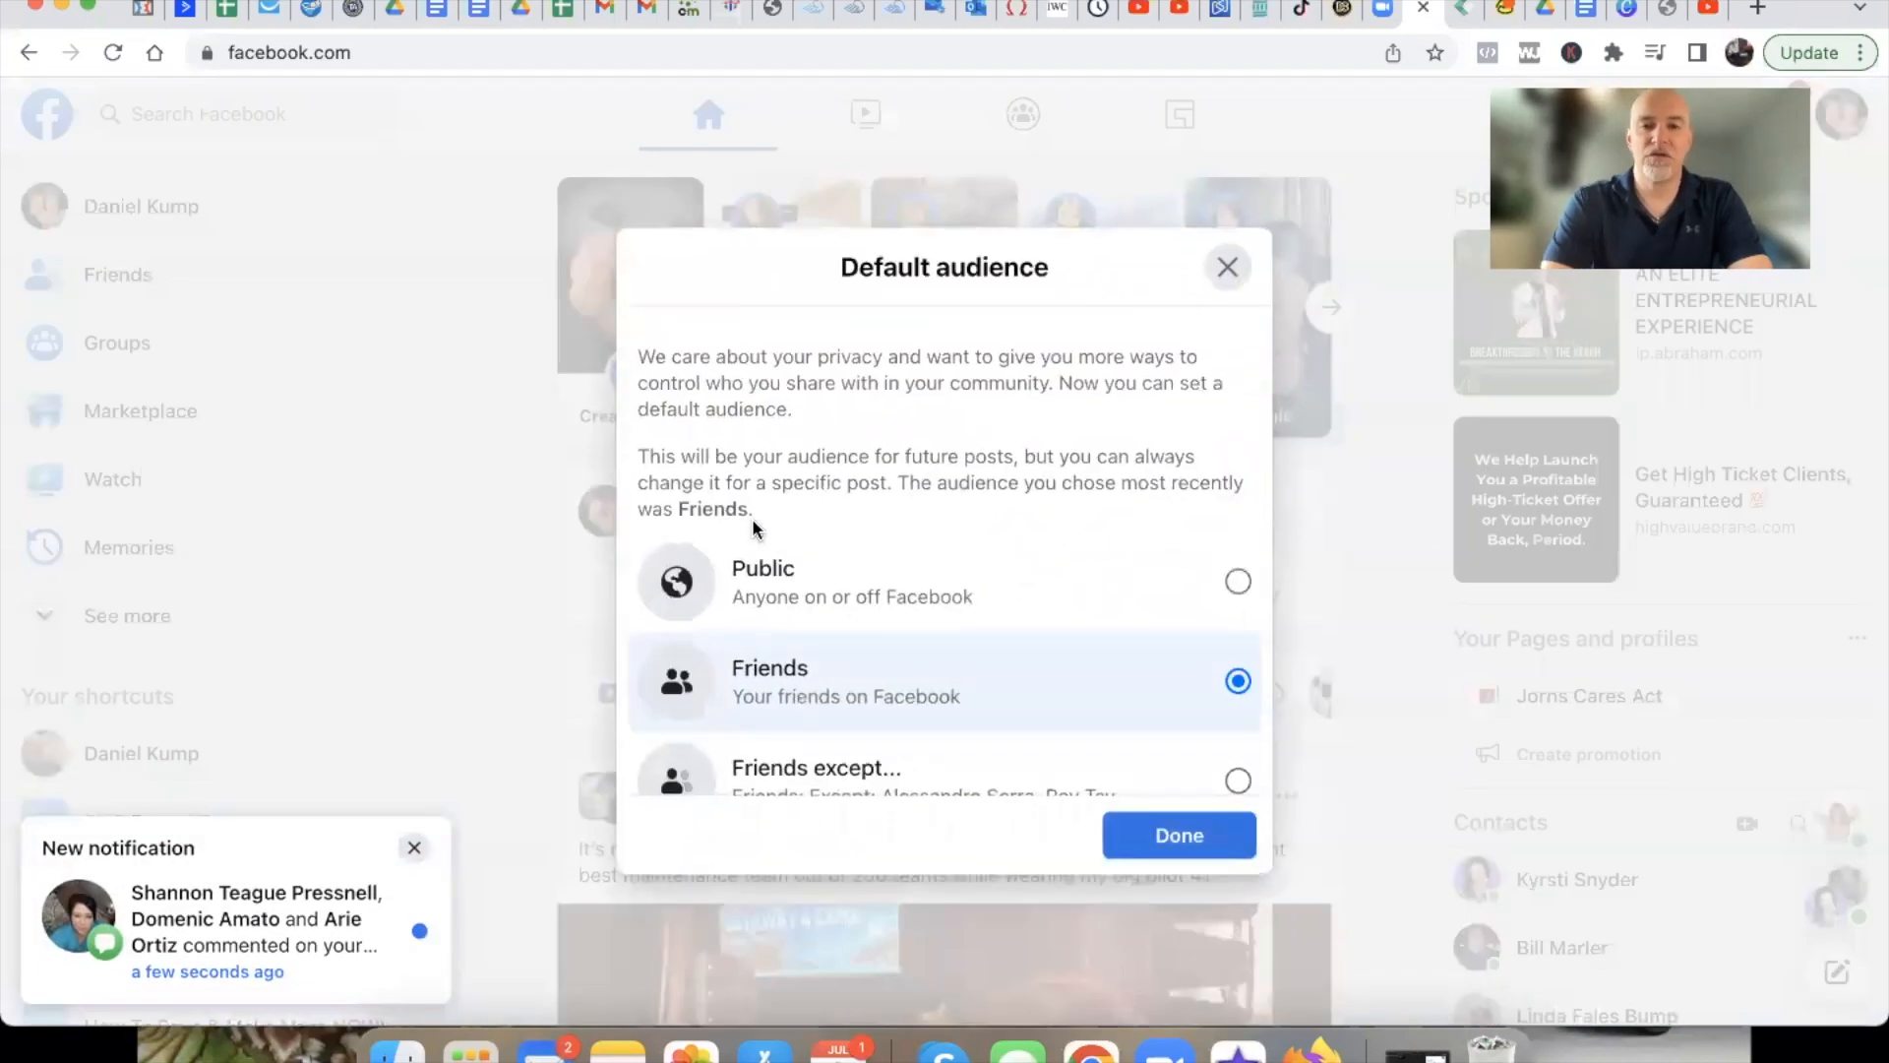
pyautogui.scroll(-5, 902, 552)
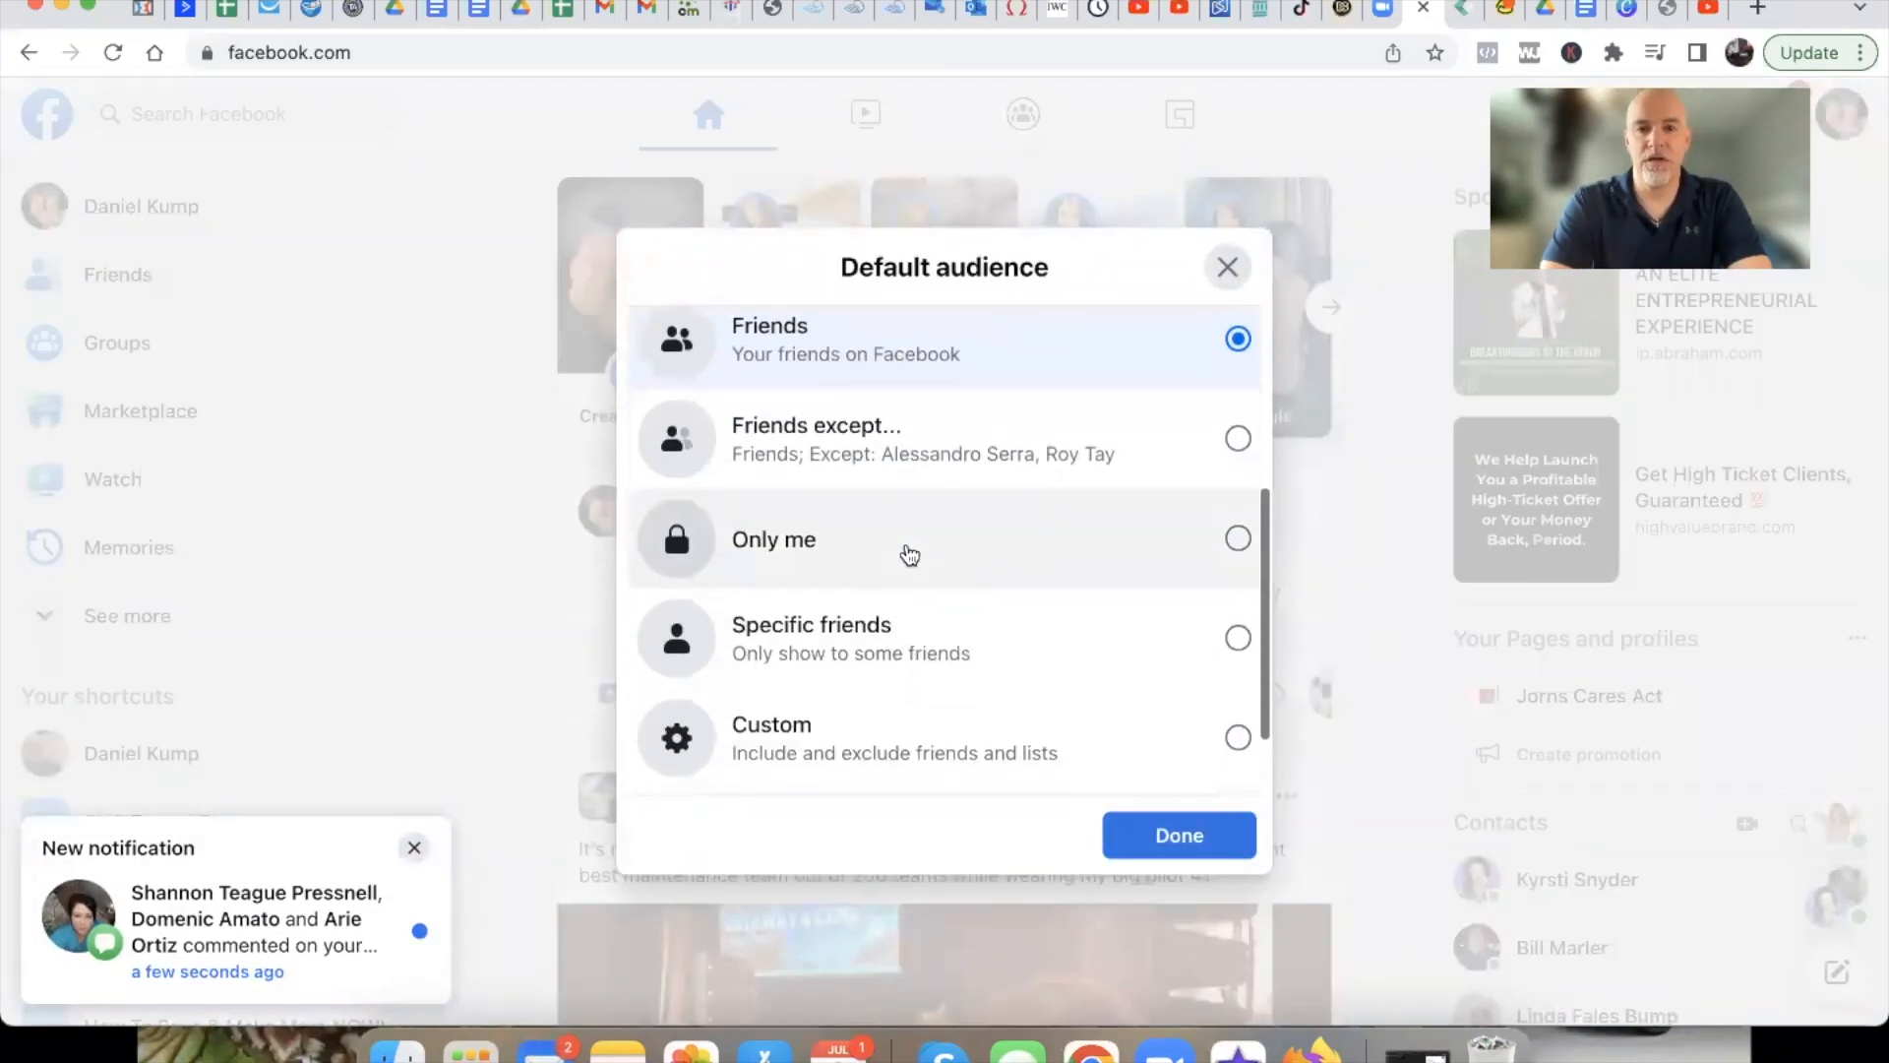
pyautogui.click(1183, 851)
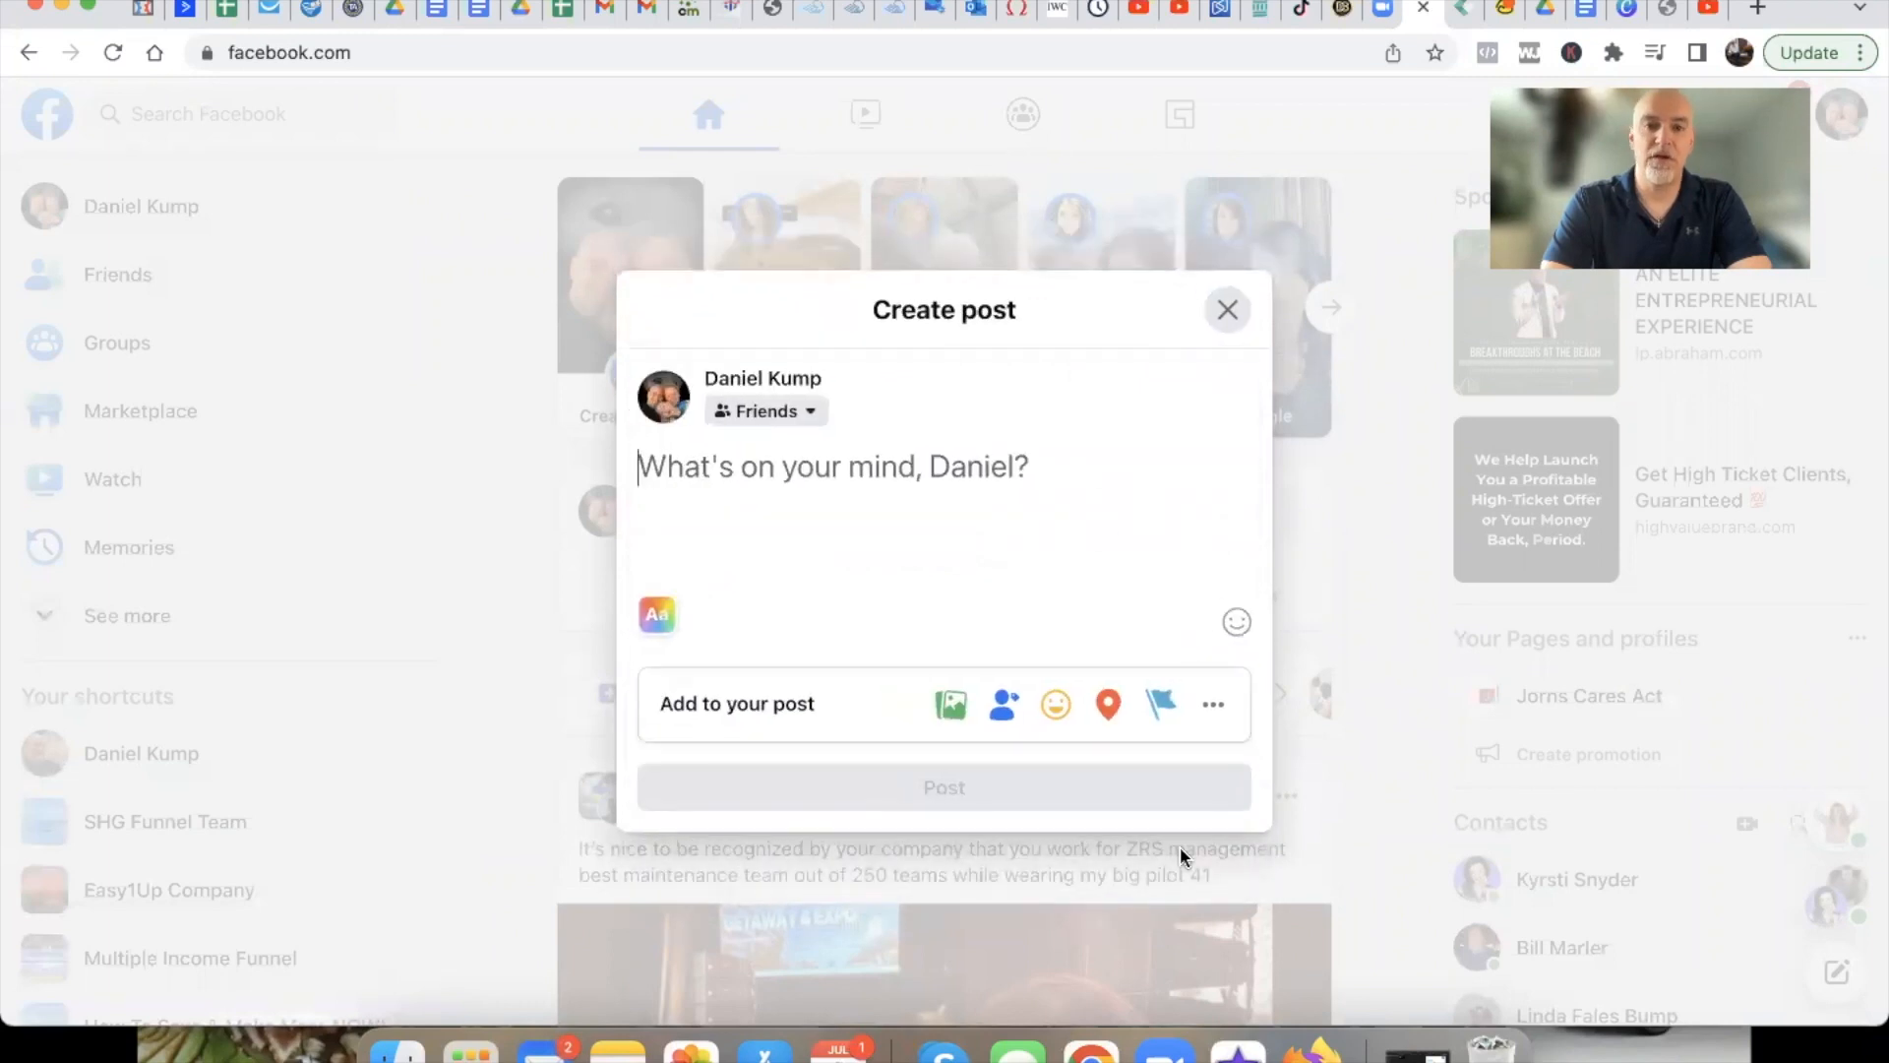
pyautogui.click(809, 482)
pyautogui.write('https://danieljkump.com/cp1')
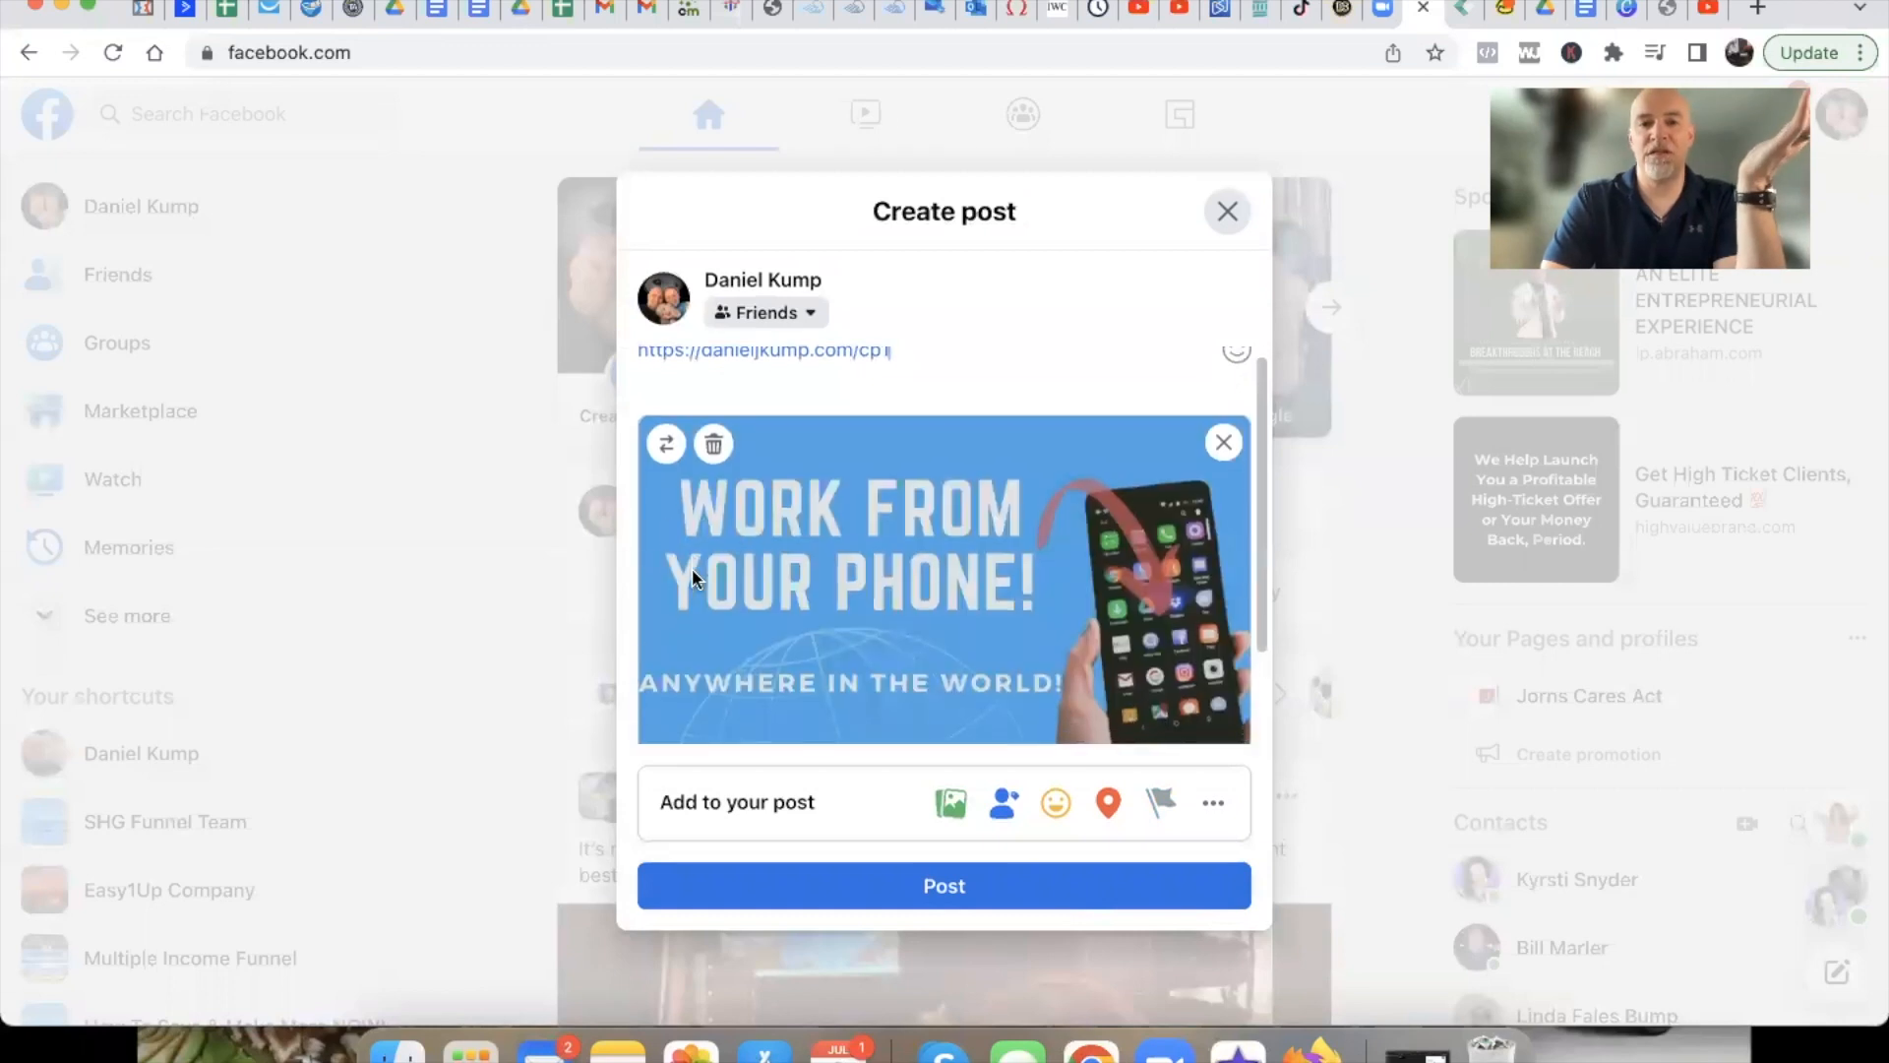
pyautogui.scroll(-2, 693, 571)
pyautogui.scroll(-1, 693, 569)
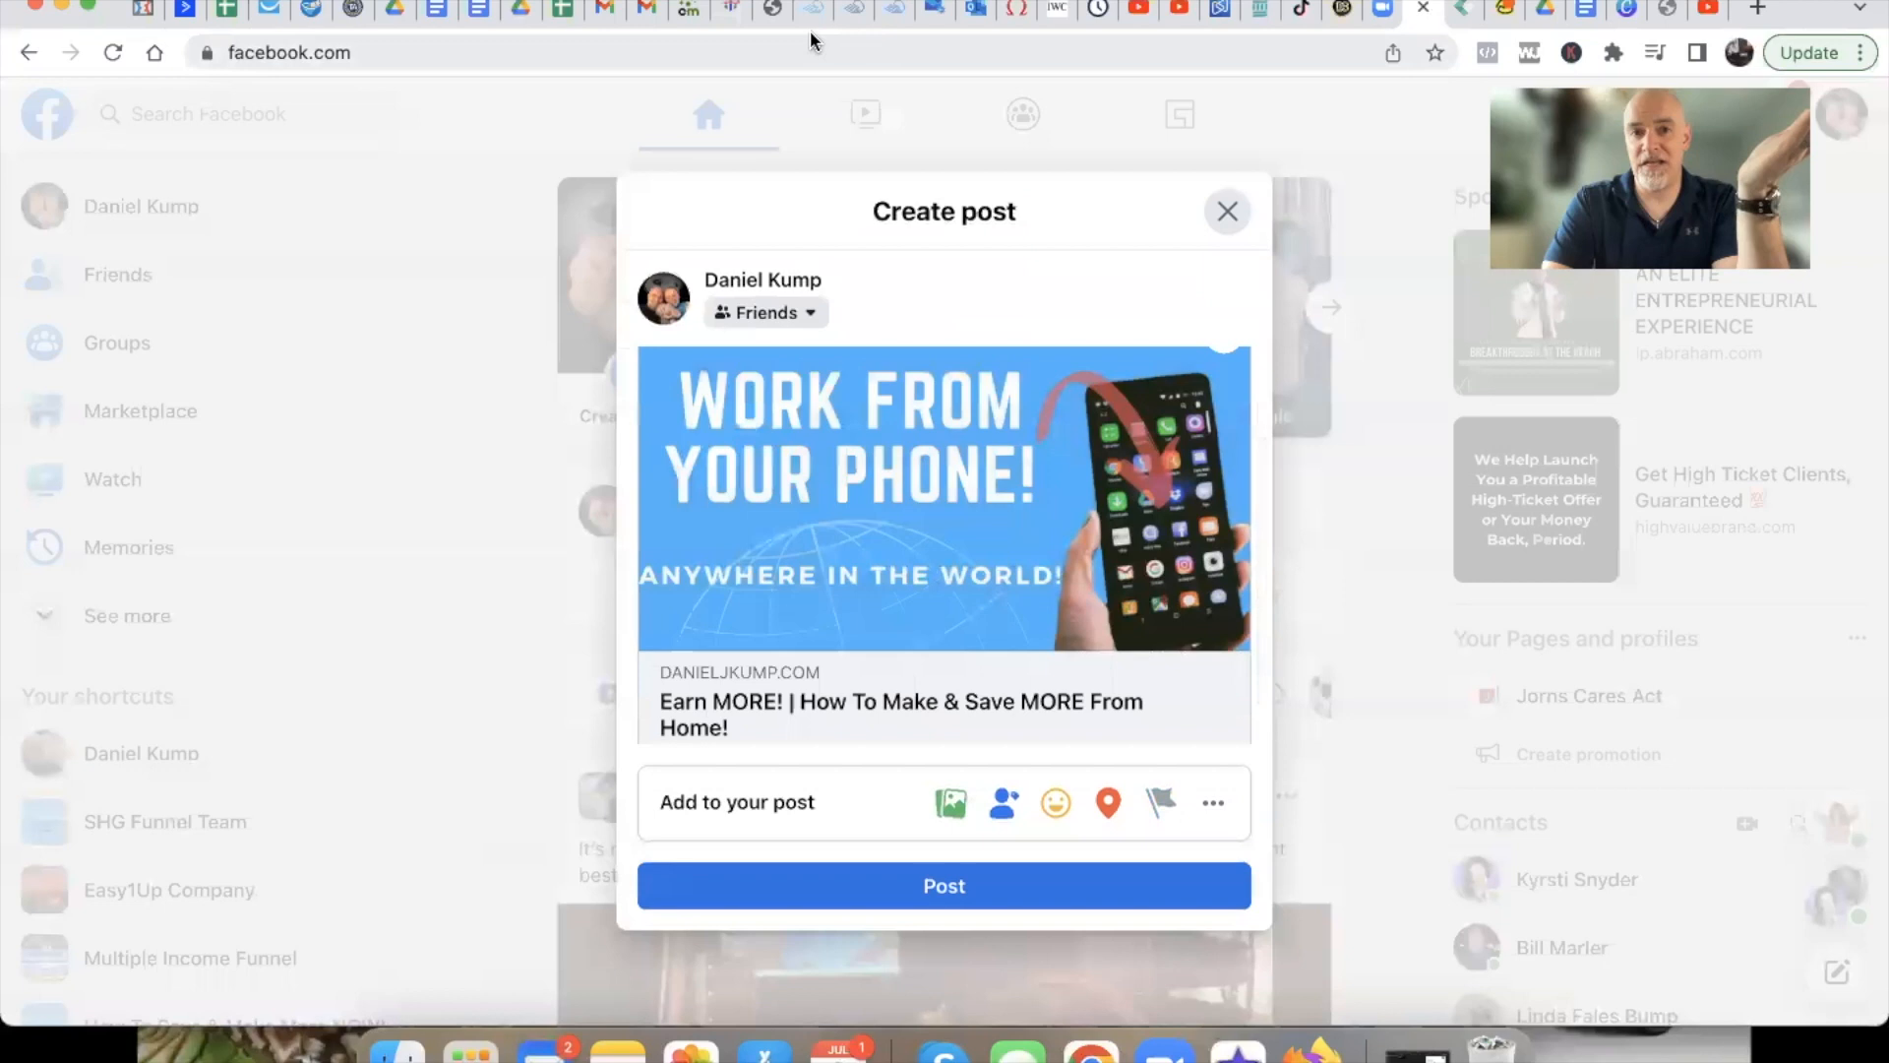
# Compare the page share image in the Cheetah page settings with the link preview in the Facebook draft post
pyautogui.click(748, 10)
pyautogui.scroll(-20, 359, 660)
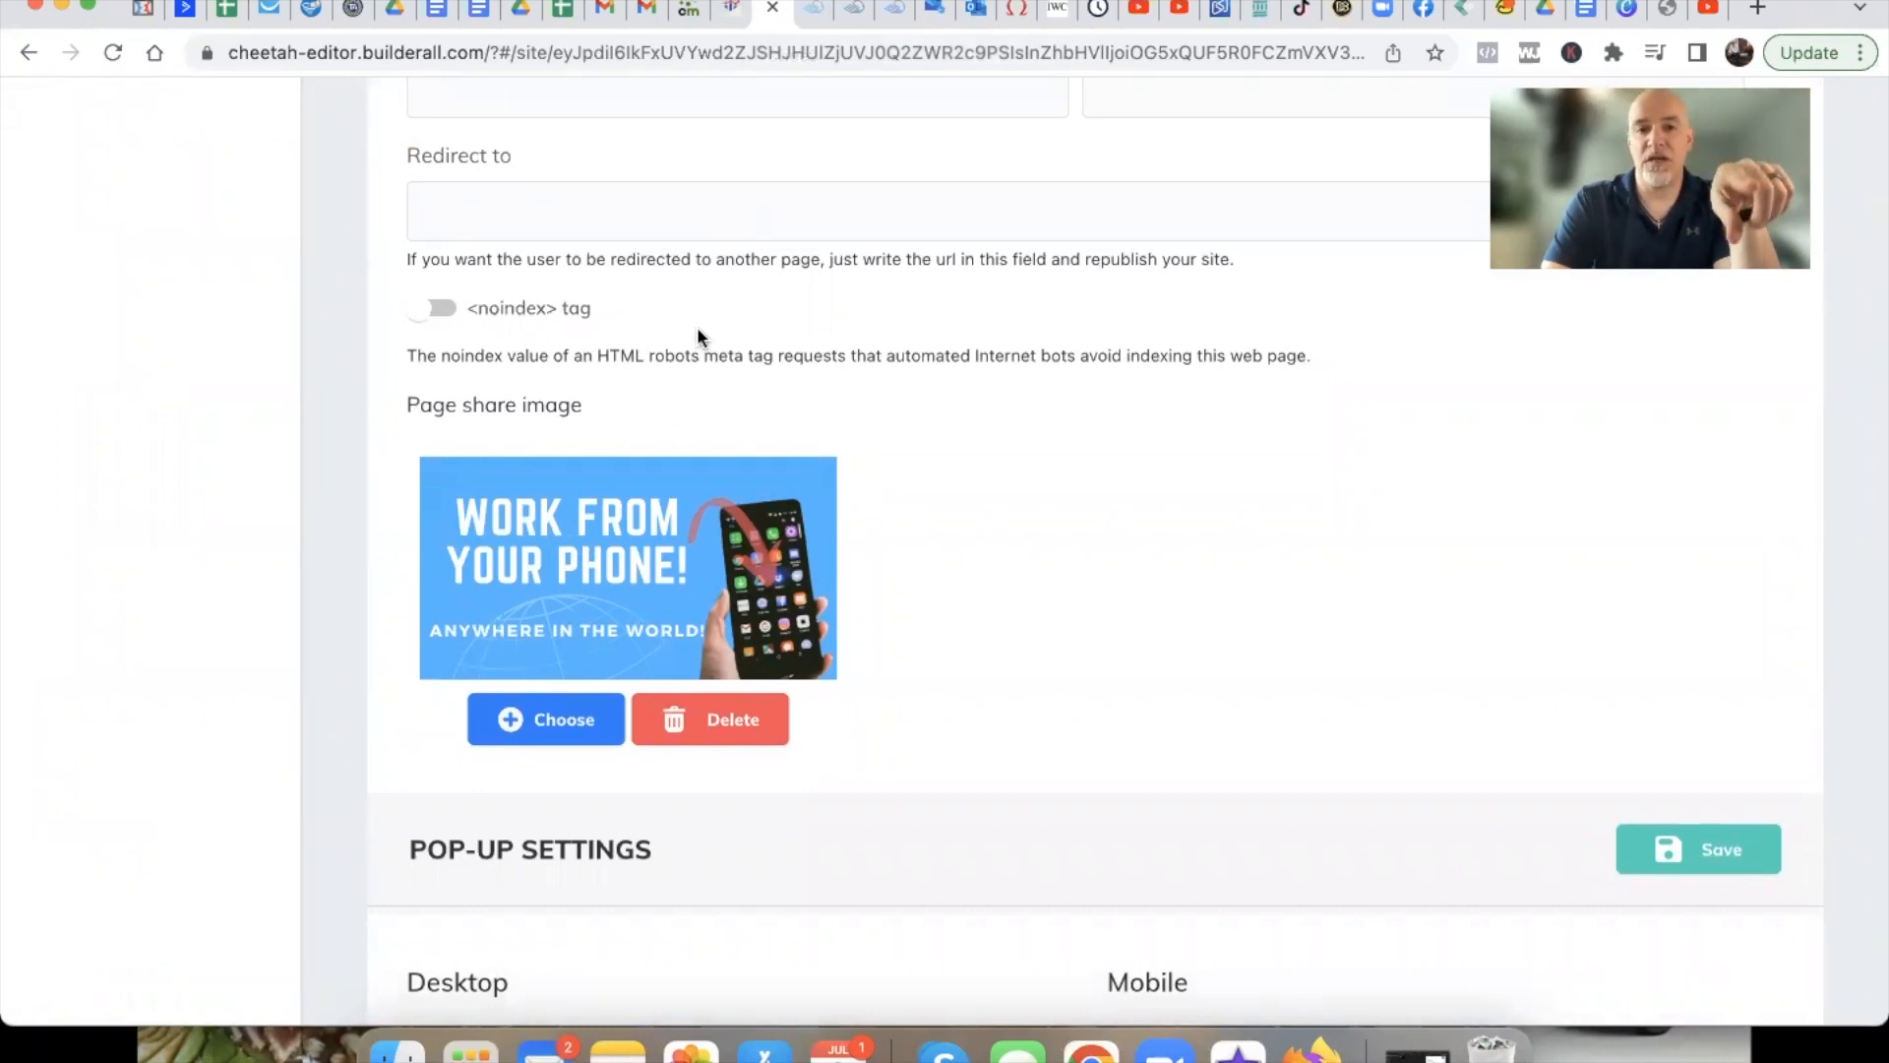
pyautogui.scroll(10, 667, 404)
pyautogui.scroll(5, 666, 404)
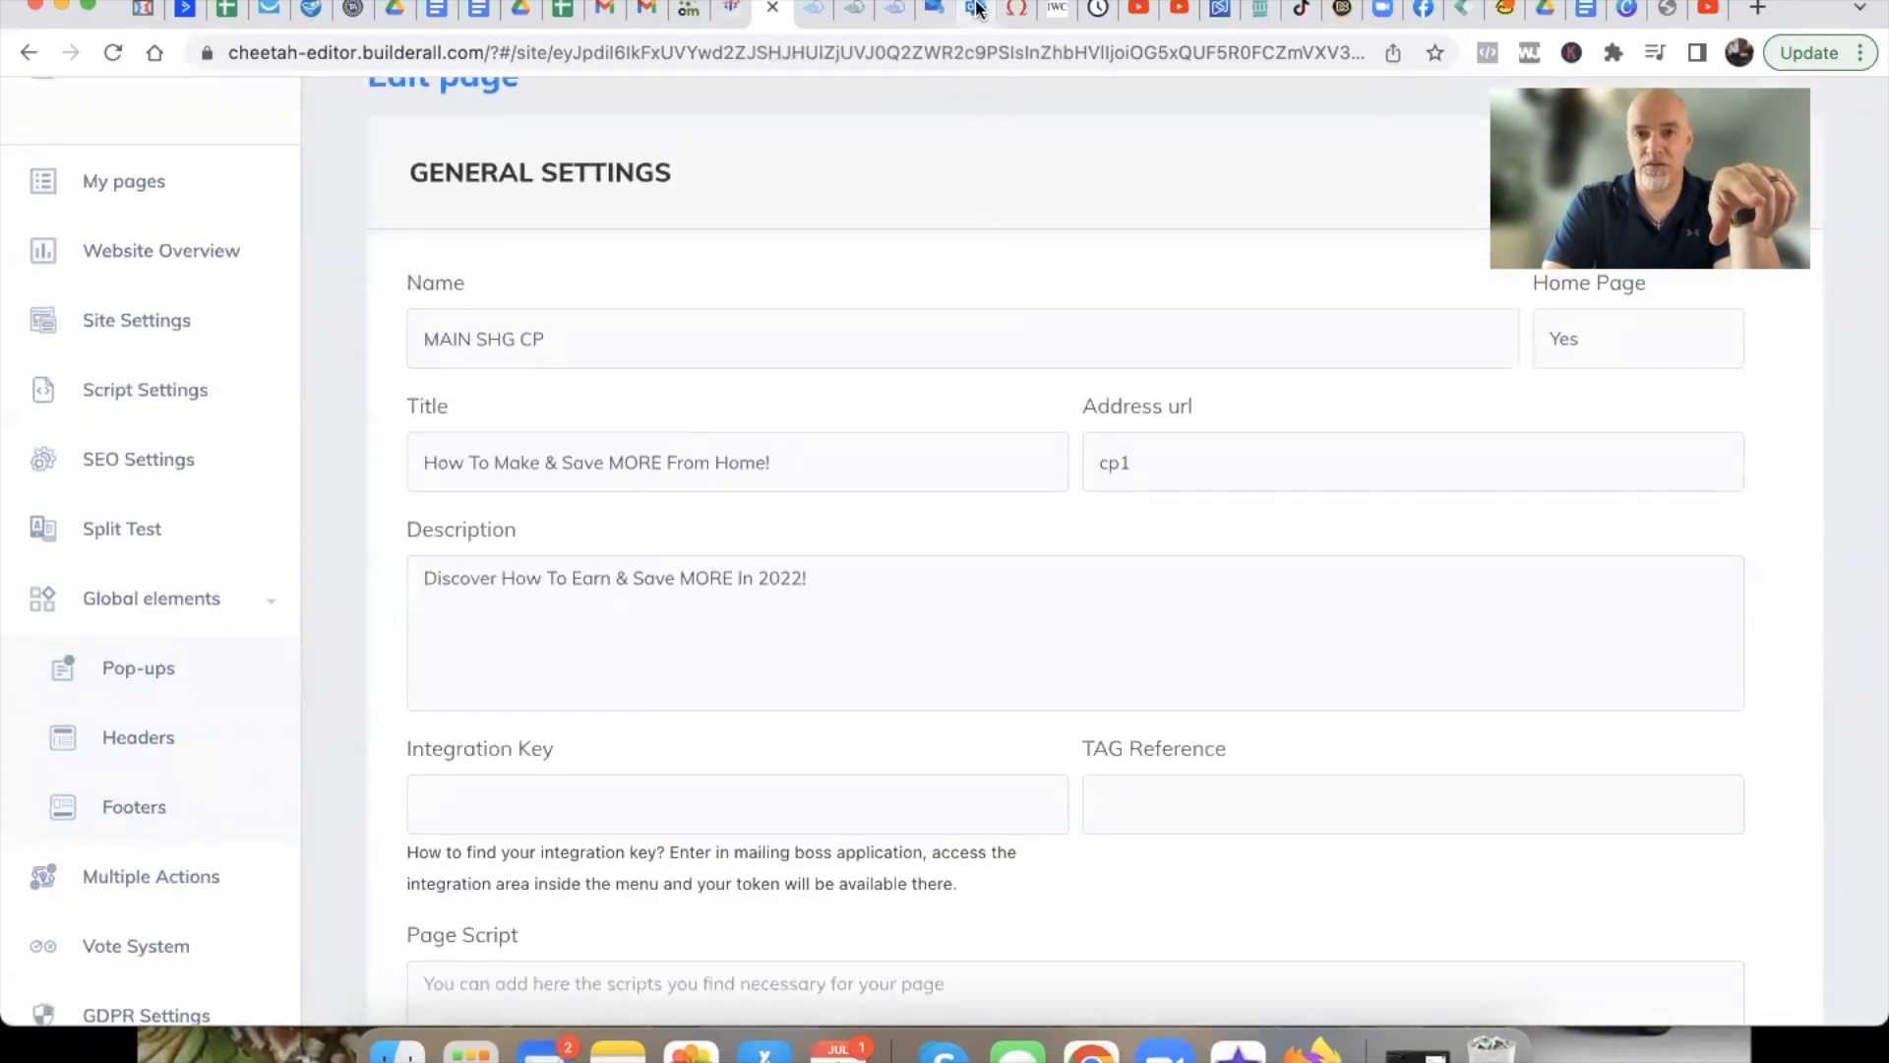
pyautogui.click(1422, 12)
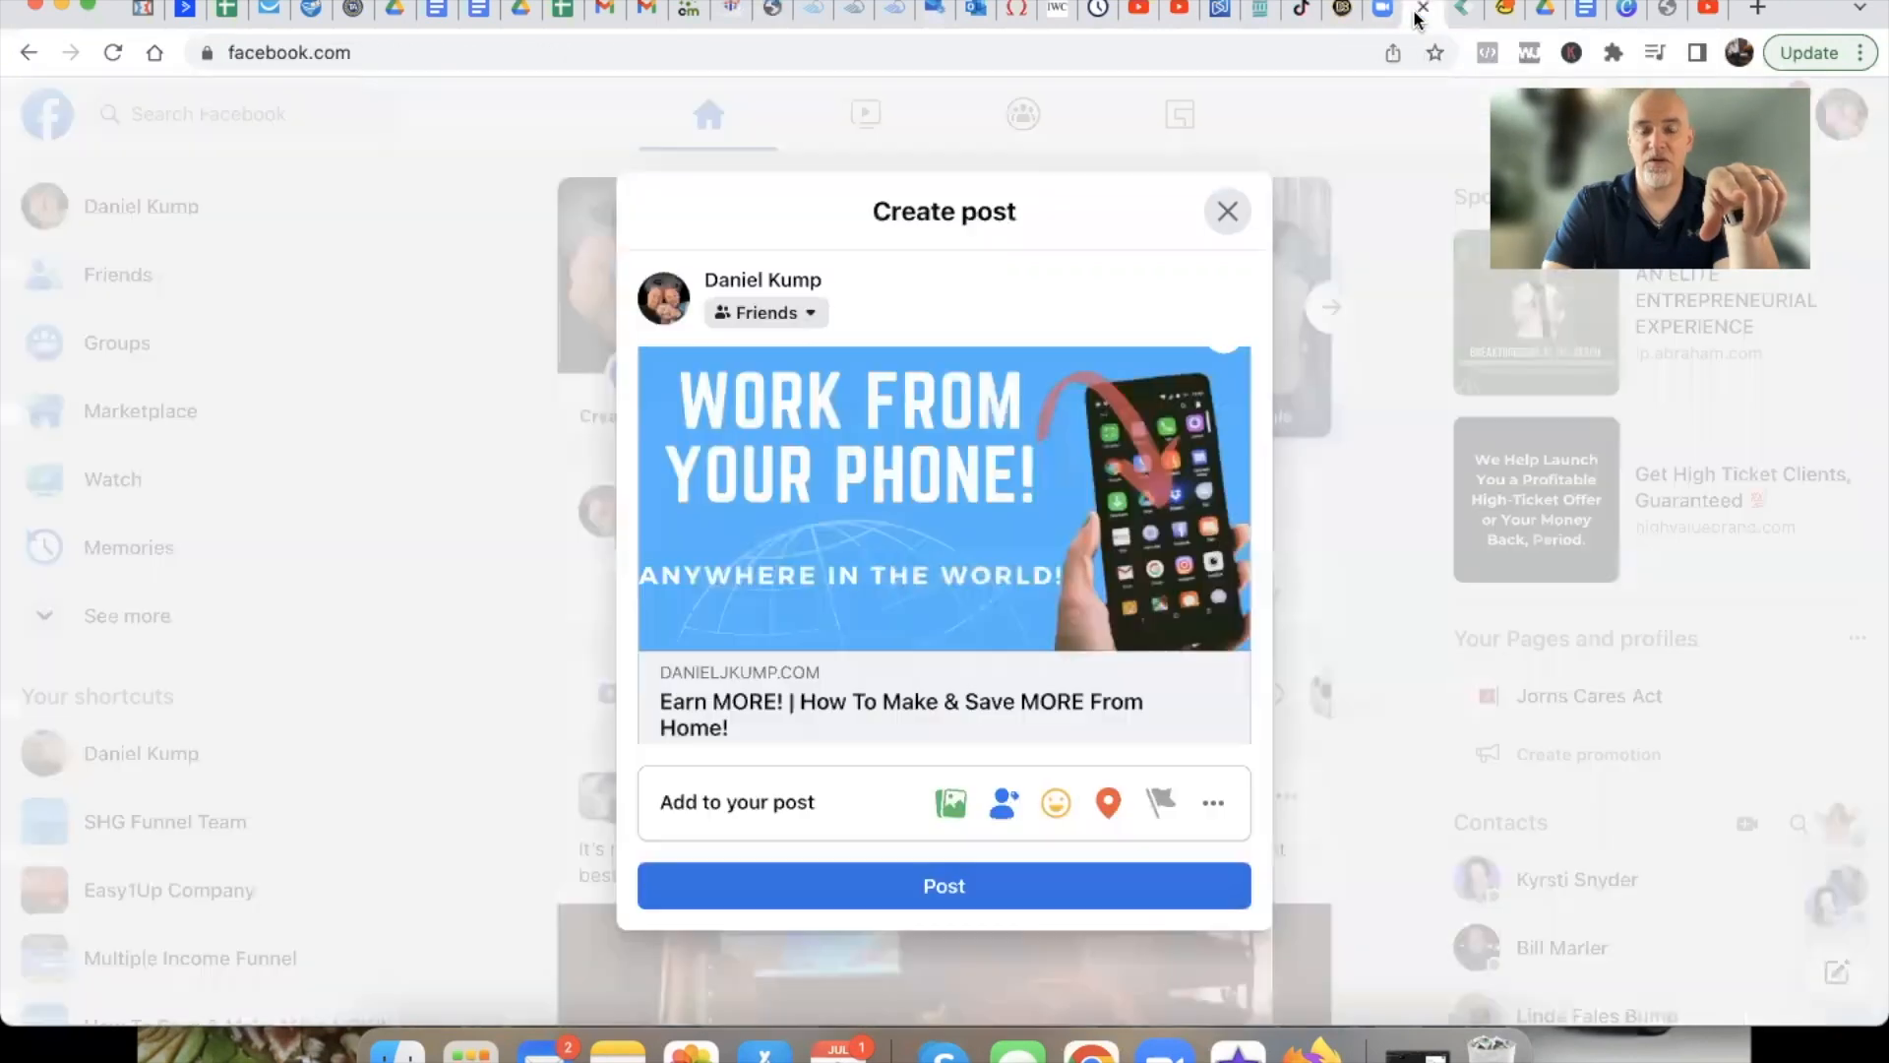
pyautogui.scroll(-1, 675, 612)
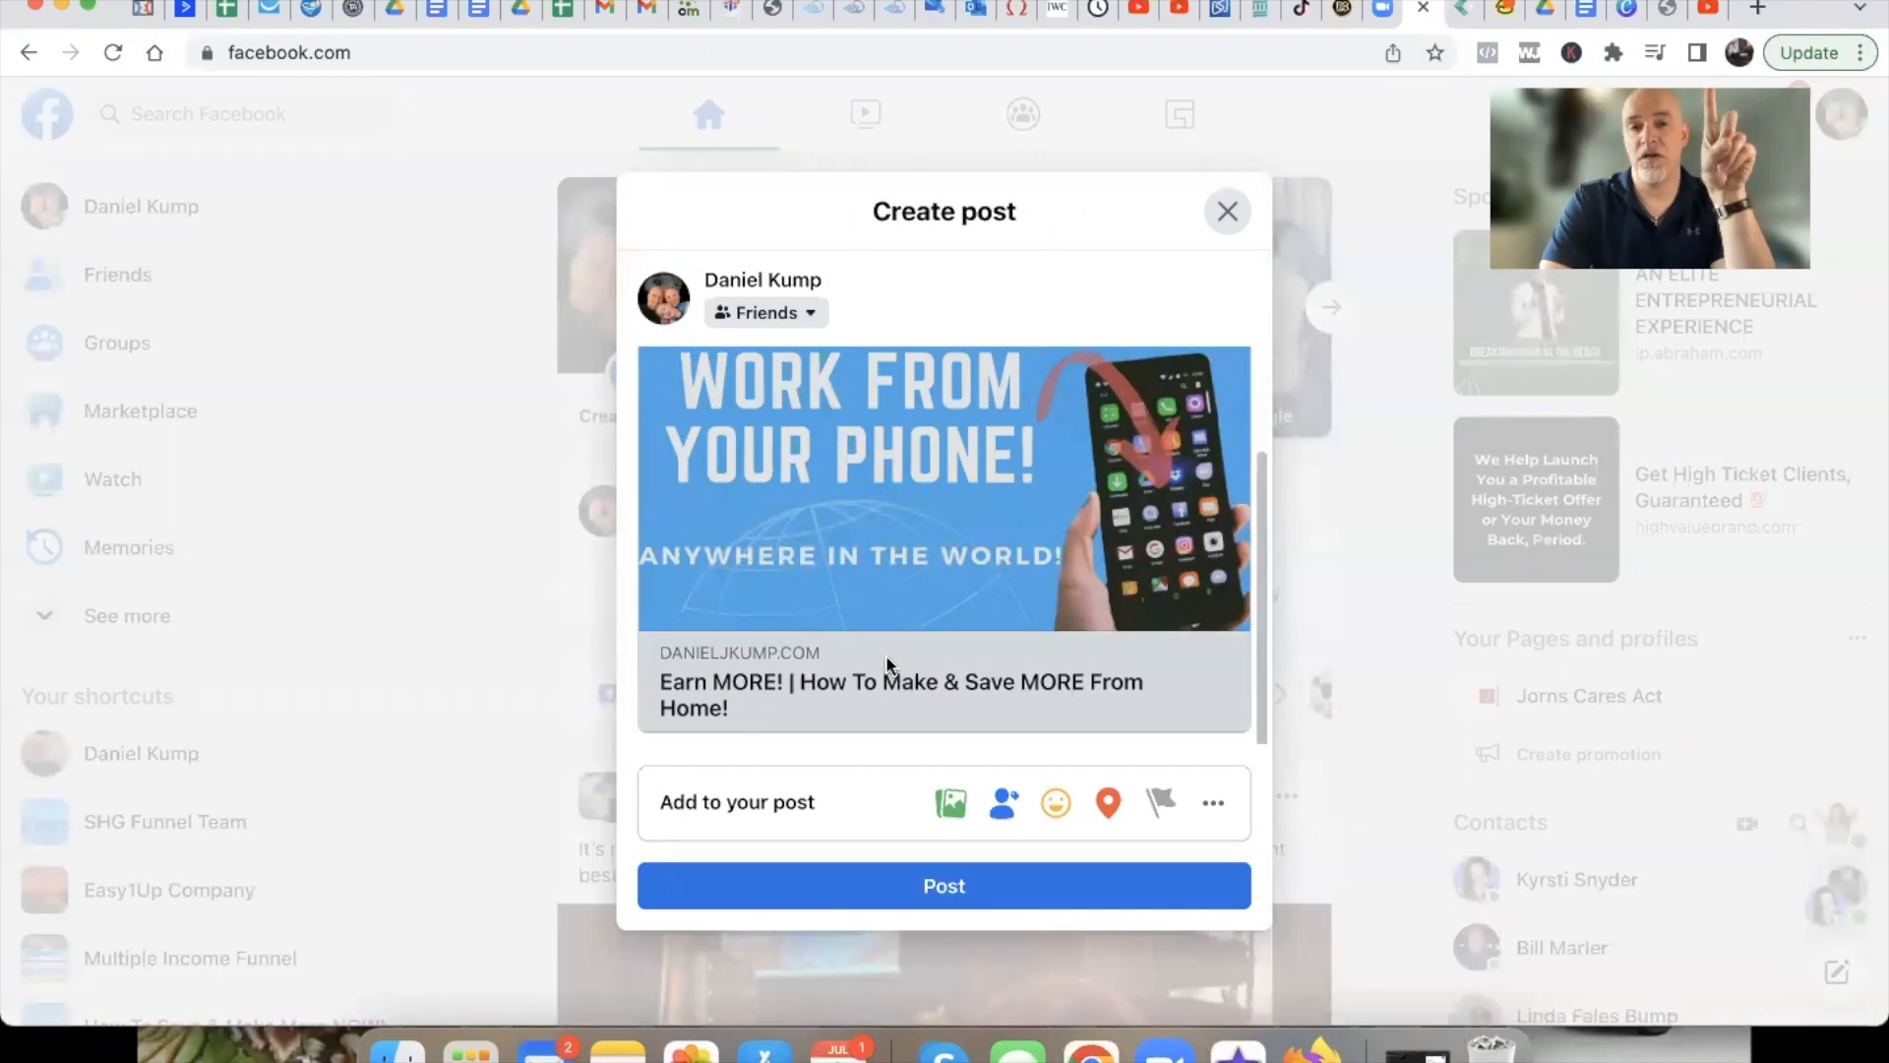
# Compare the page title "How To Make & Save MORE From Home!" in Cheetah with the headline of the Facebook link preview
pyautogui.click(769, 15)
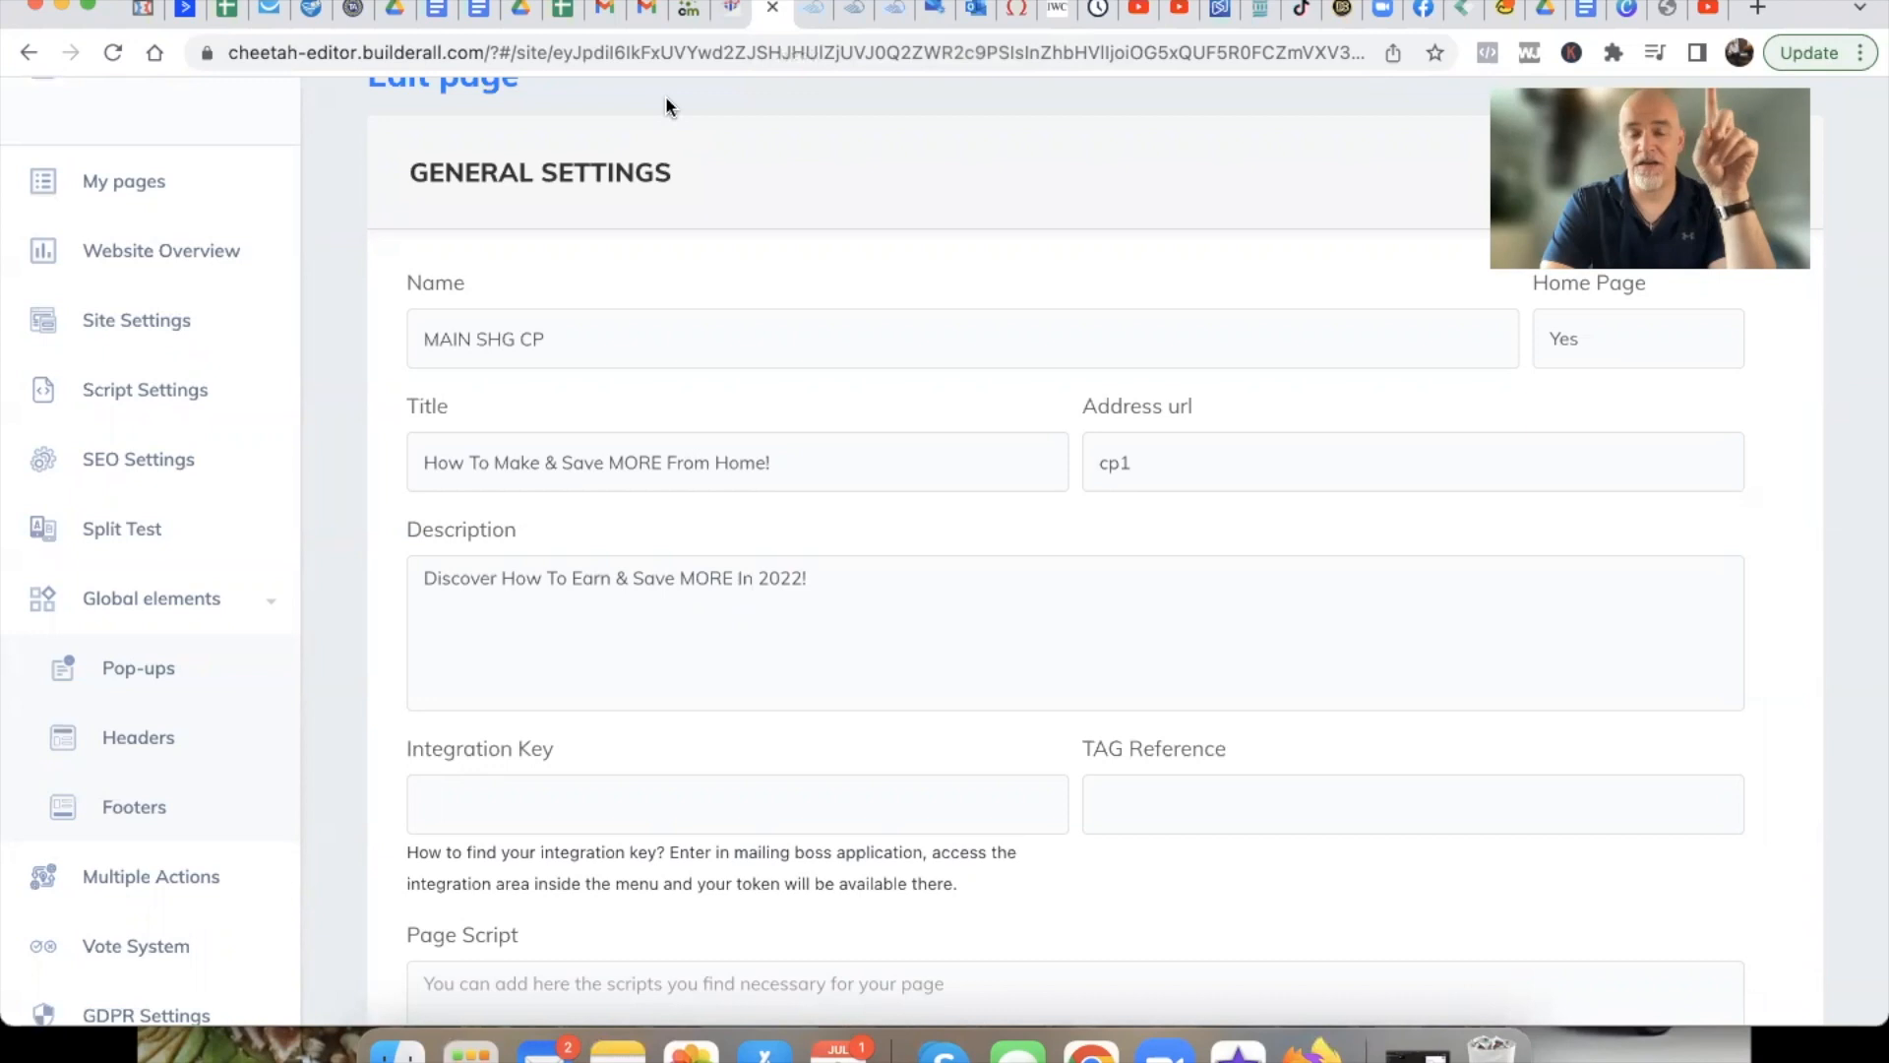
pyautogui.moveTo(777, 462); pyautogui.dragTo(423, 466)
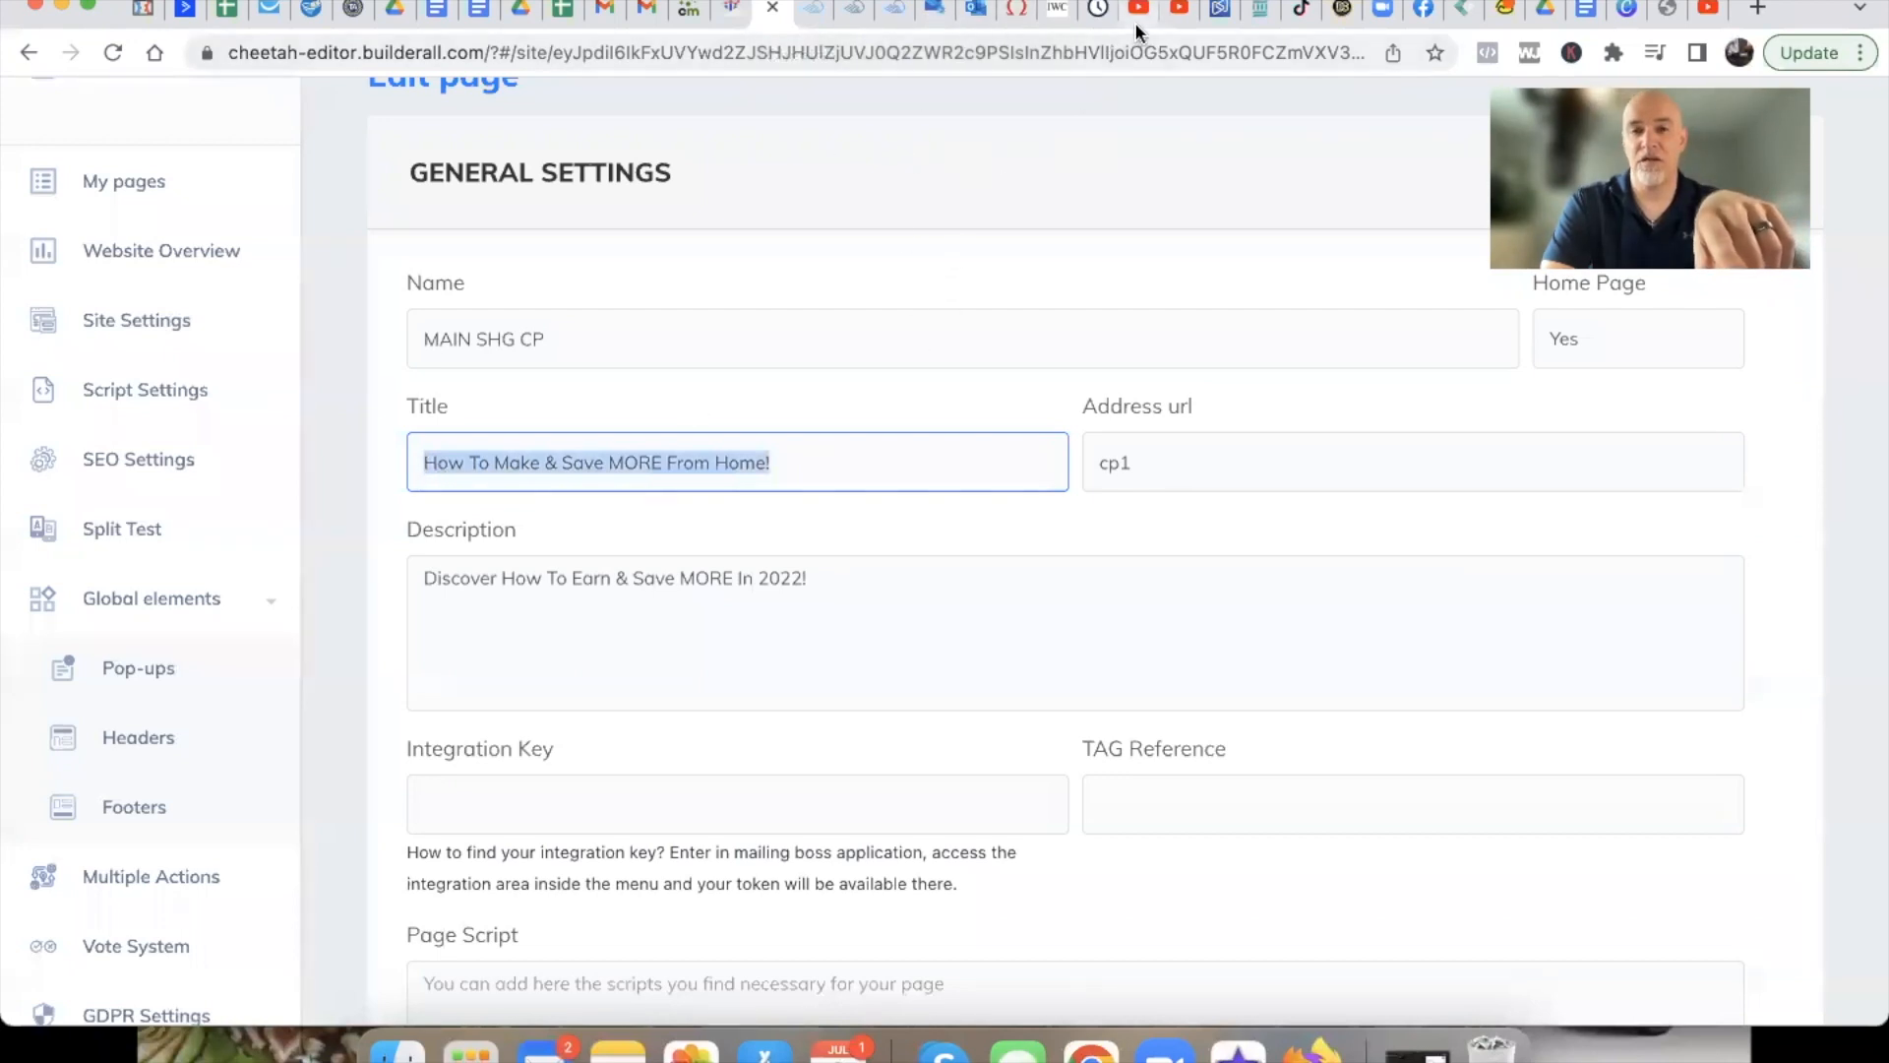
pyautogui.click(1422, 13)
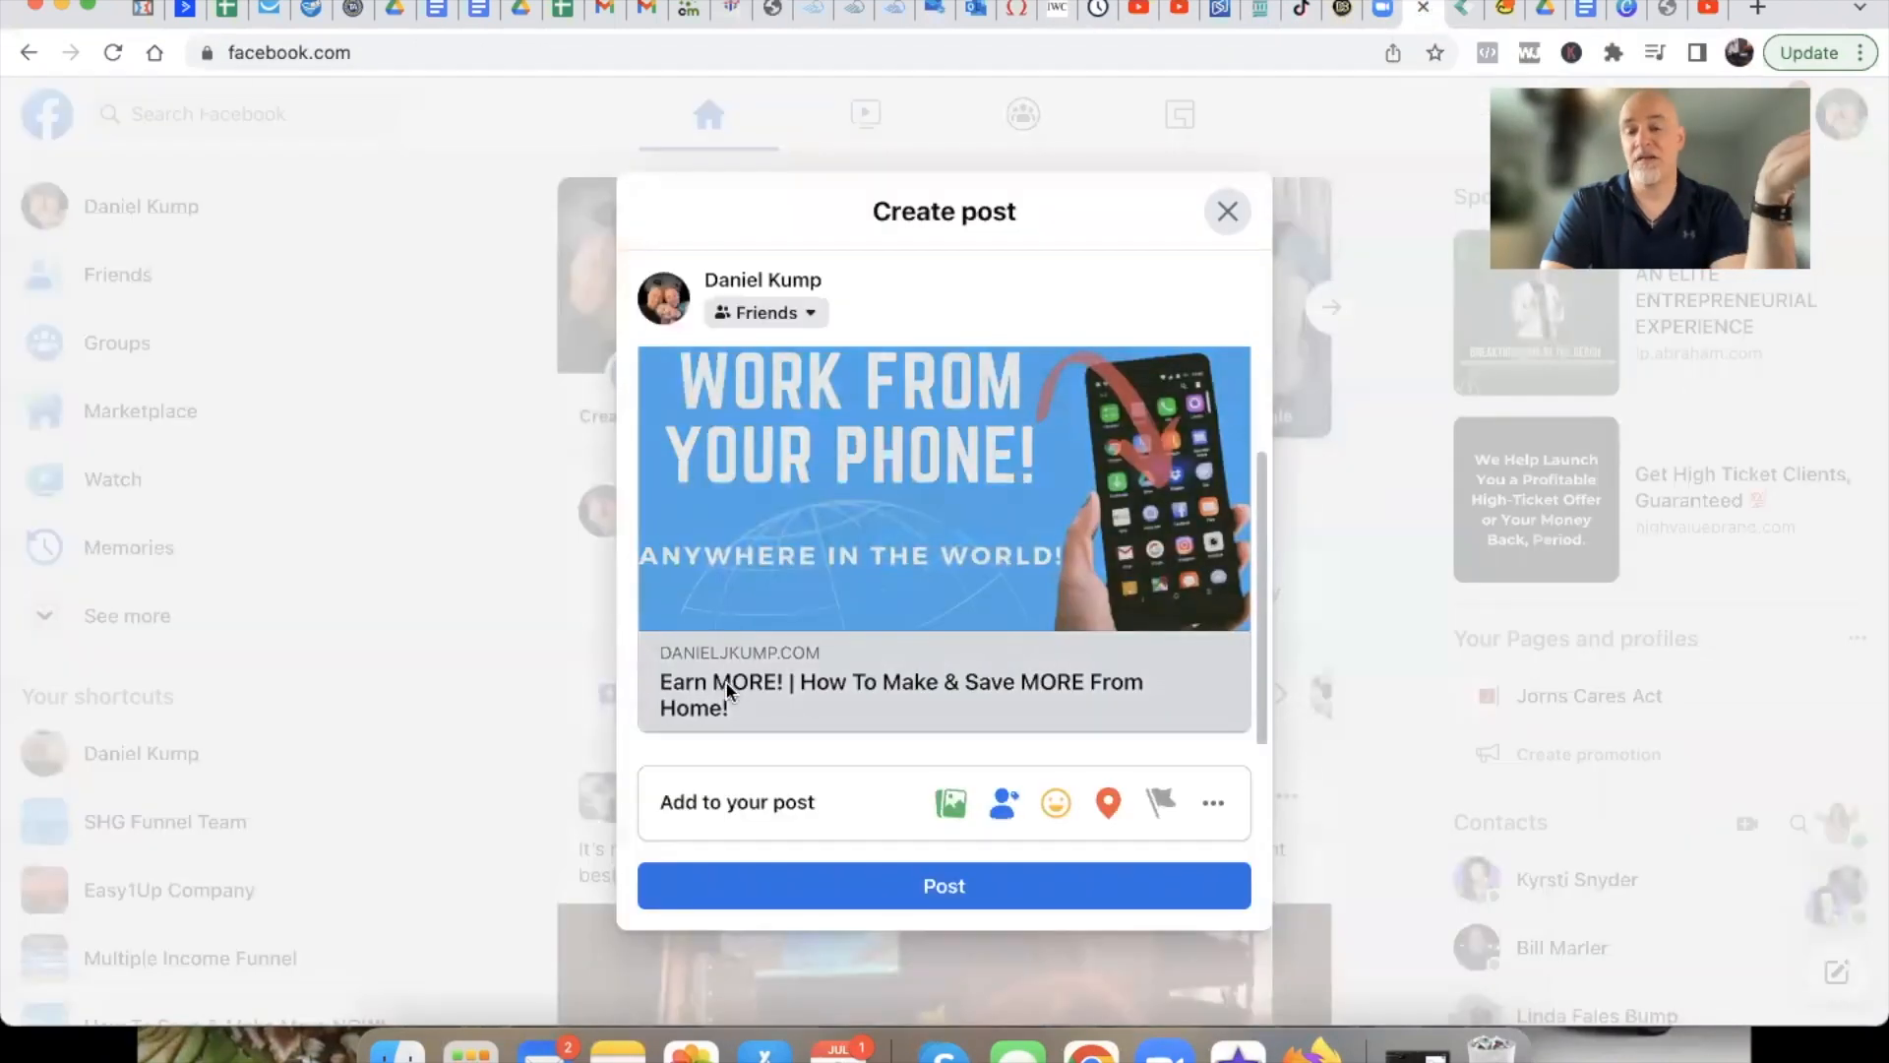
pyautogui.write('https://danieljkump.com/cp1')
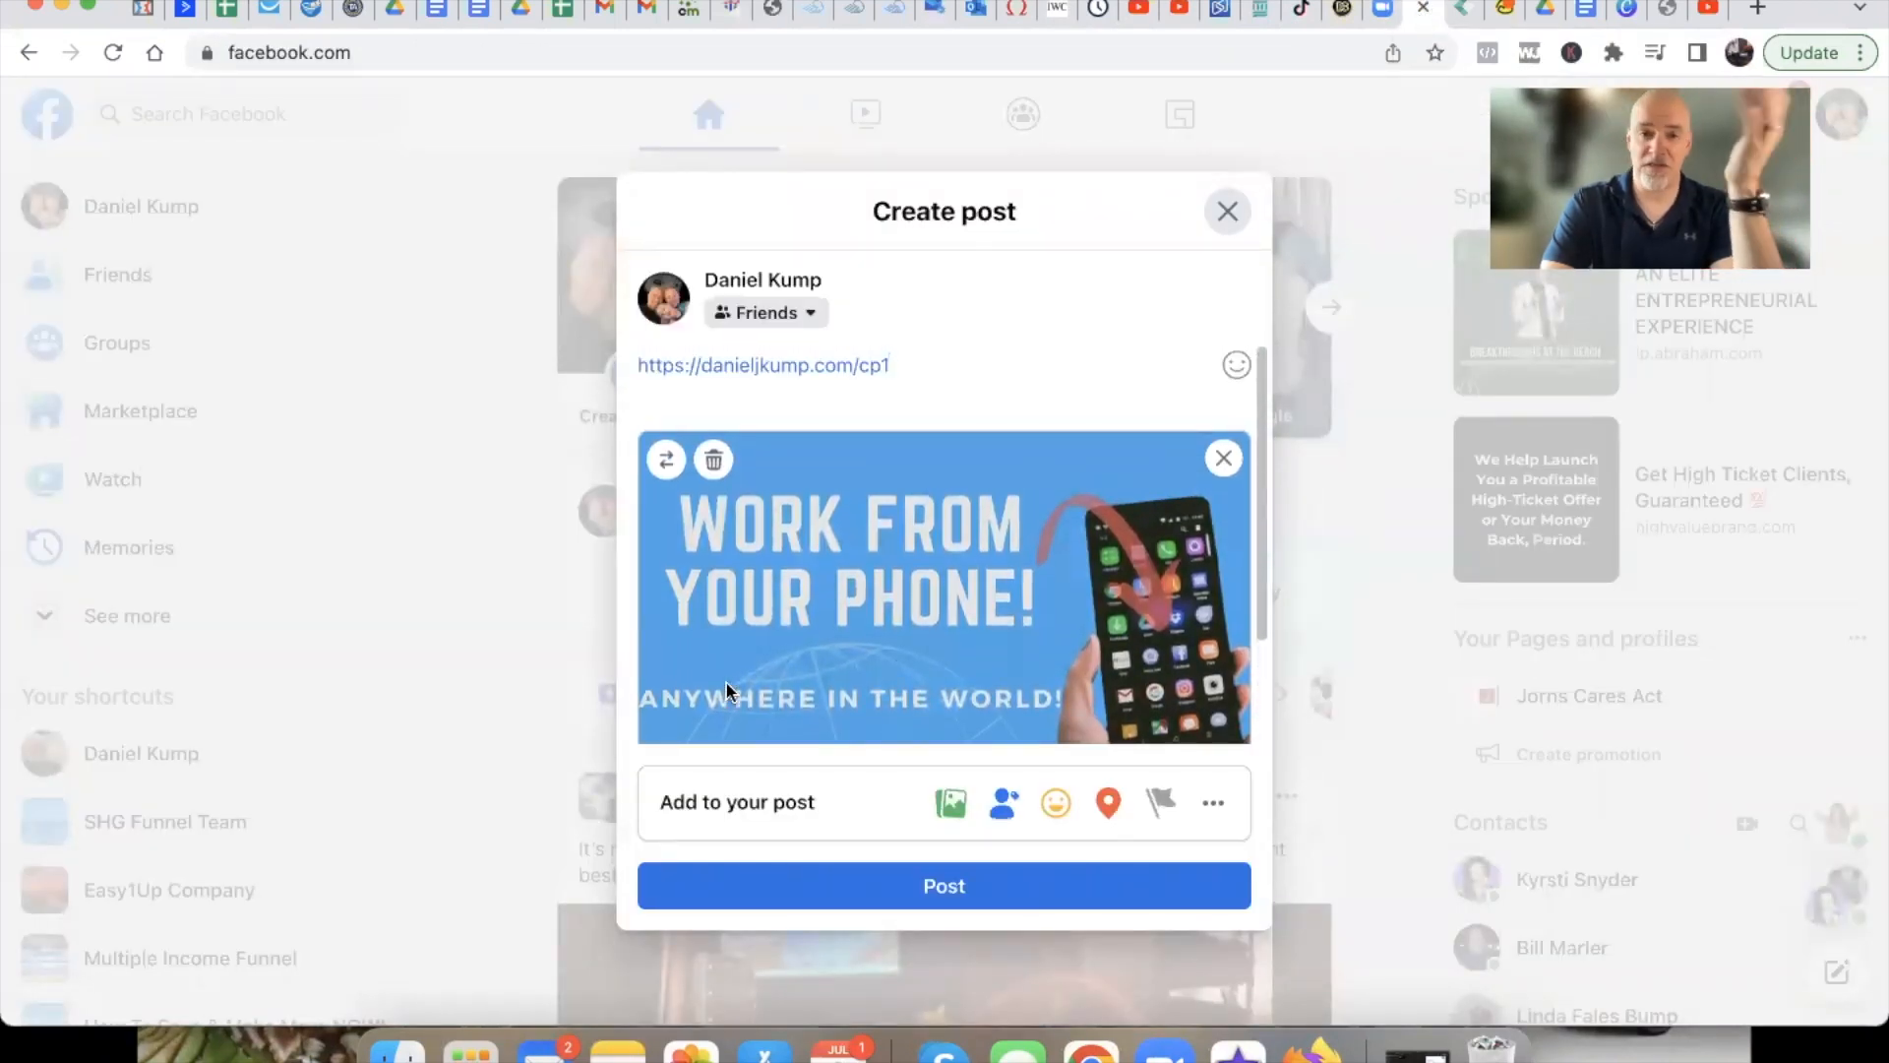
pyautogui.scroll(-2, 726, 683)
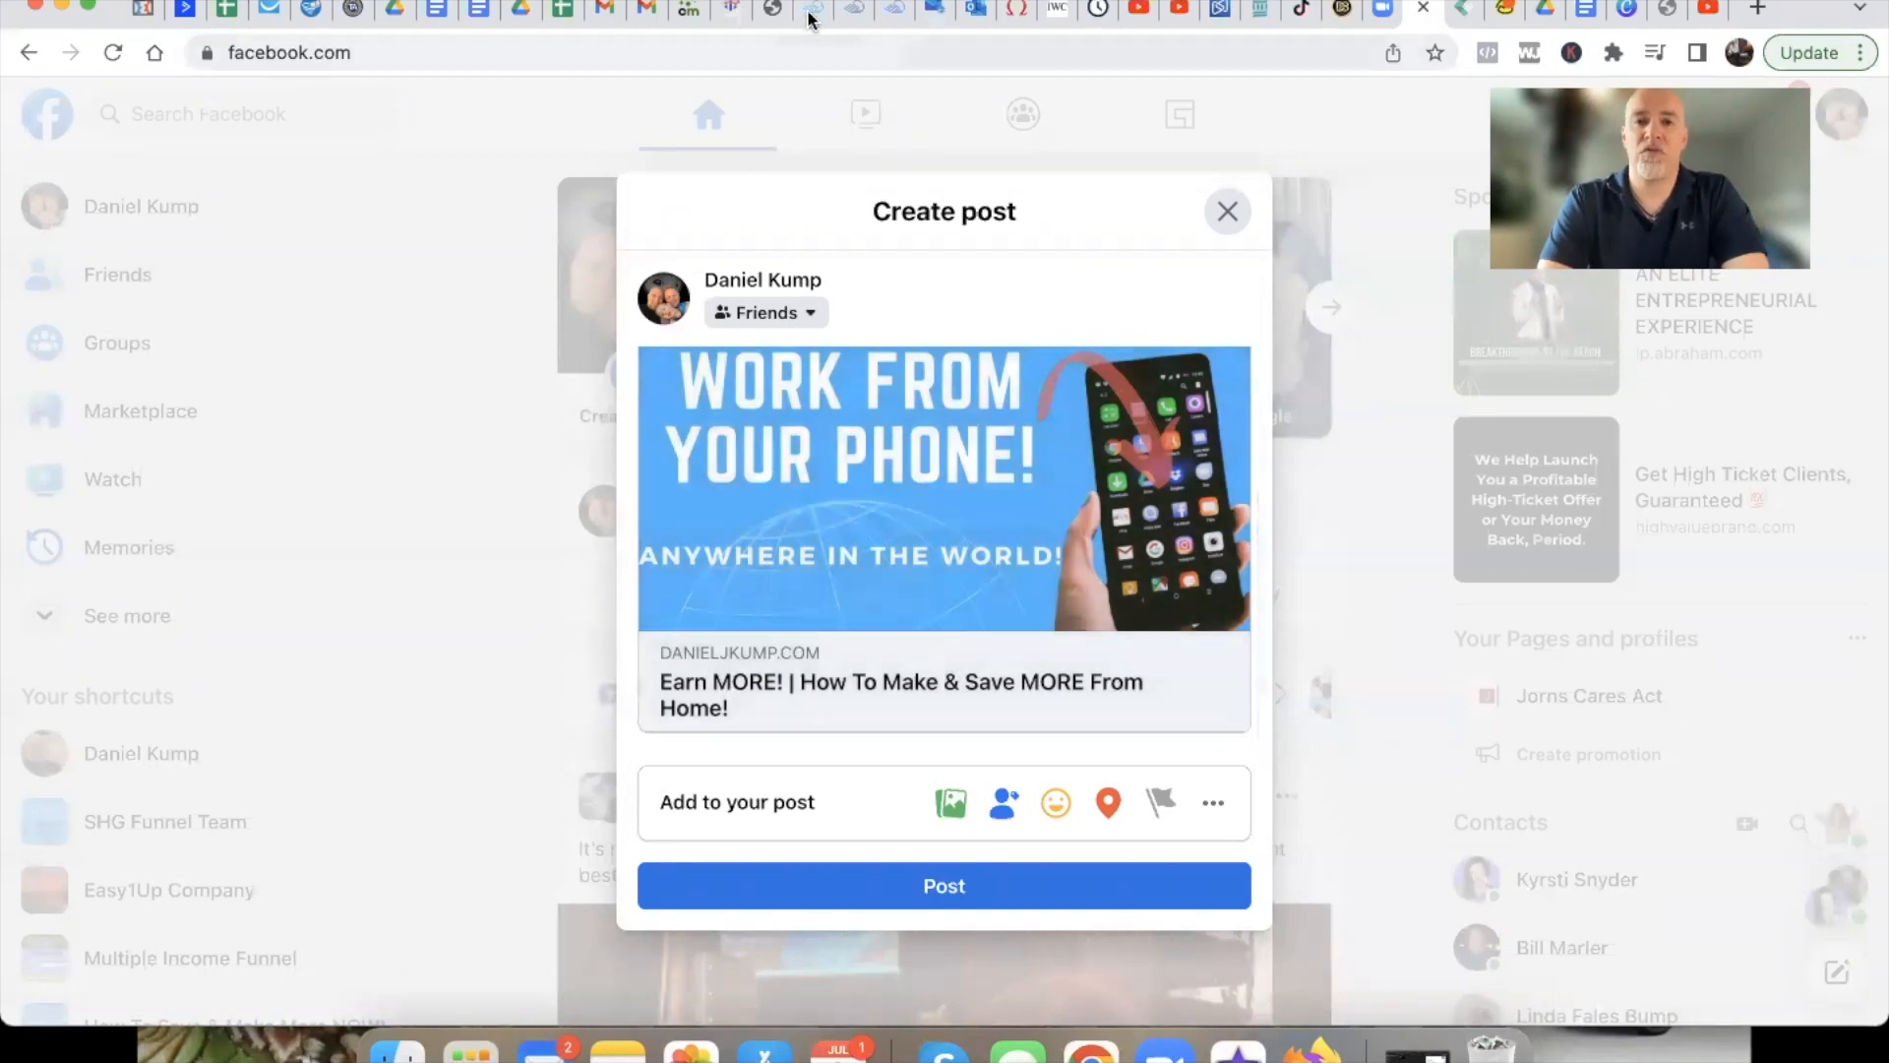
# Return to the Earn MORE! site's pages in Cheetah and open the MAIN SHG CP page (cp1) in the page editor
pyautogui.click(750, 12)
pyautogui.click(325, 451)
pyautogui.scroll(3, 325, 450)
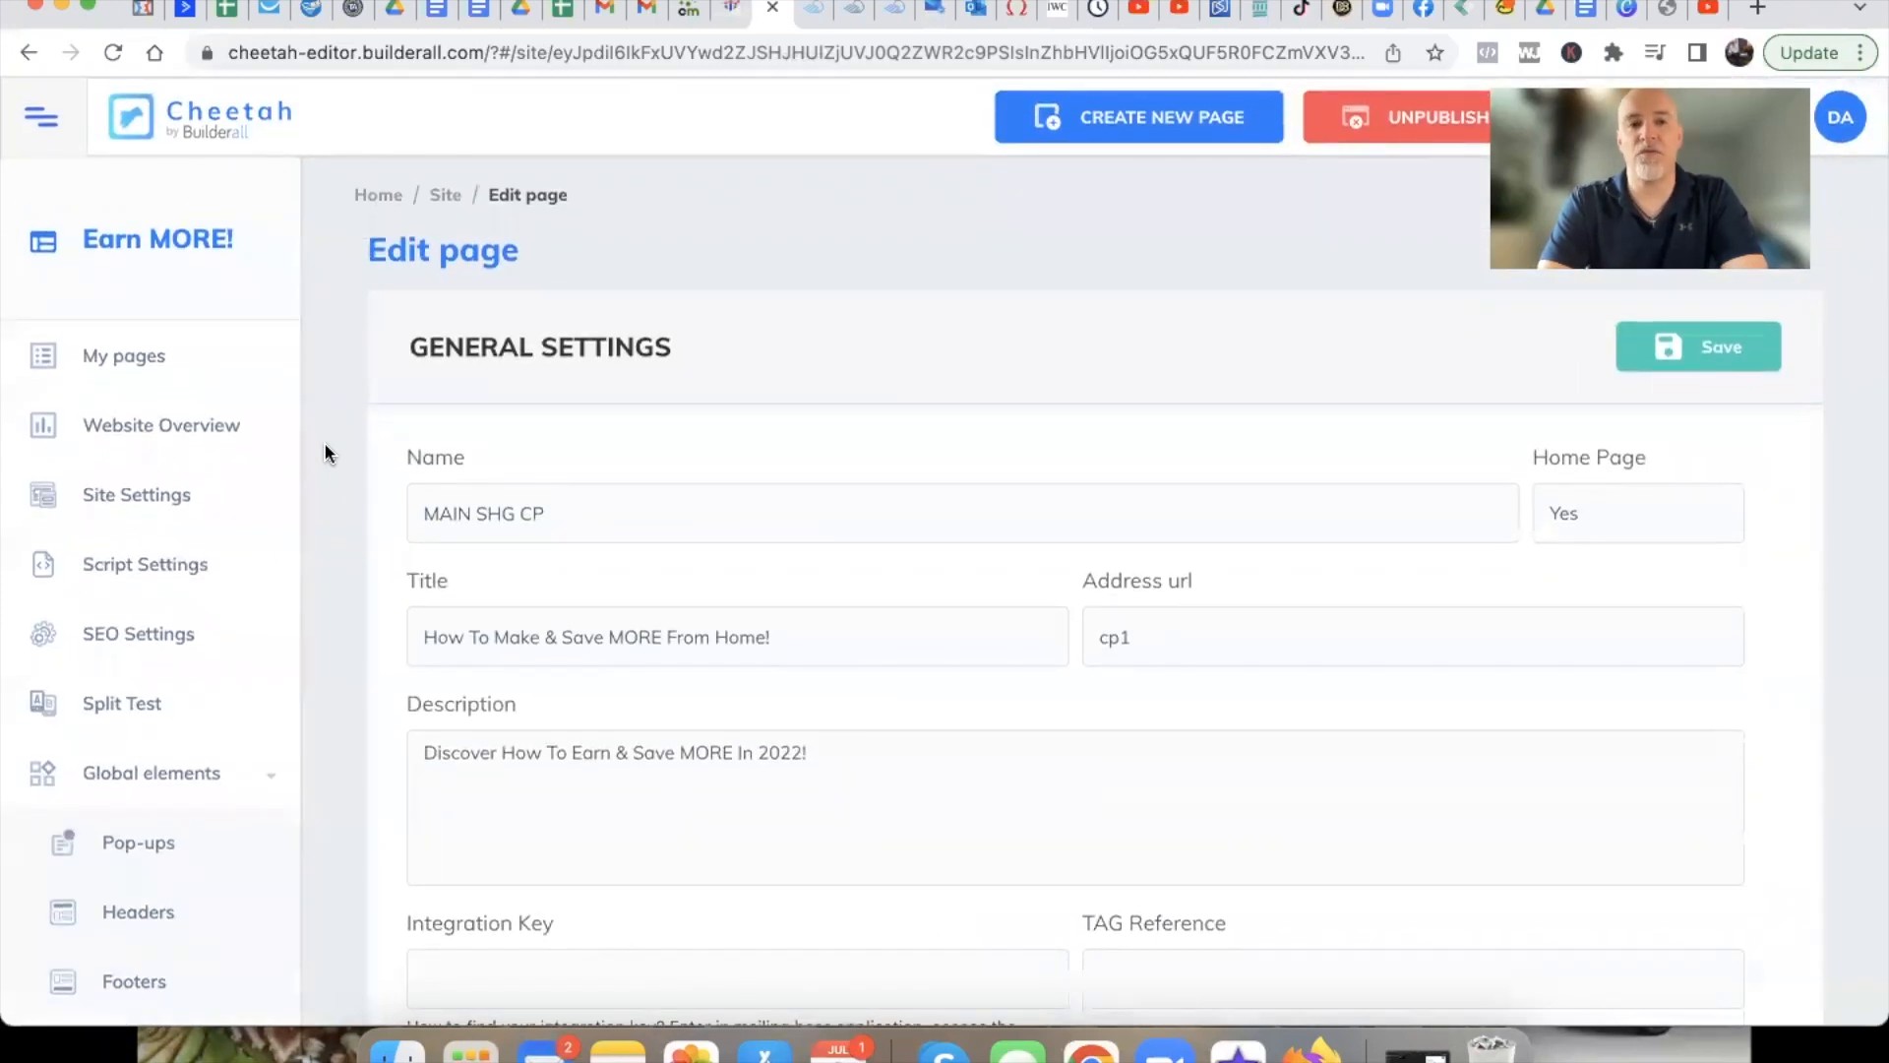
pyautogui.click(141, 362)
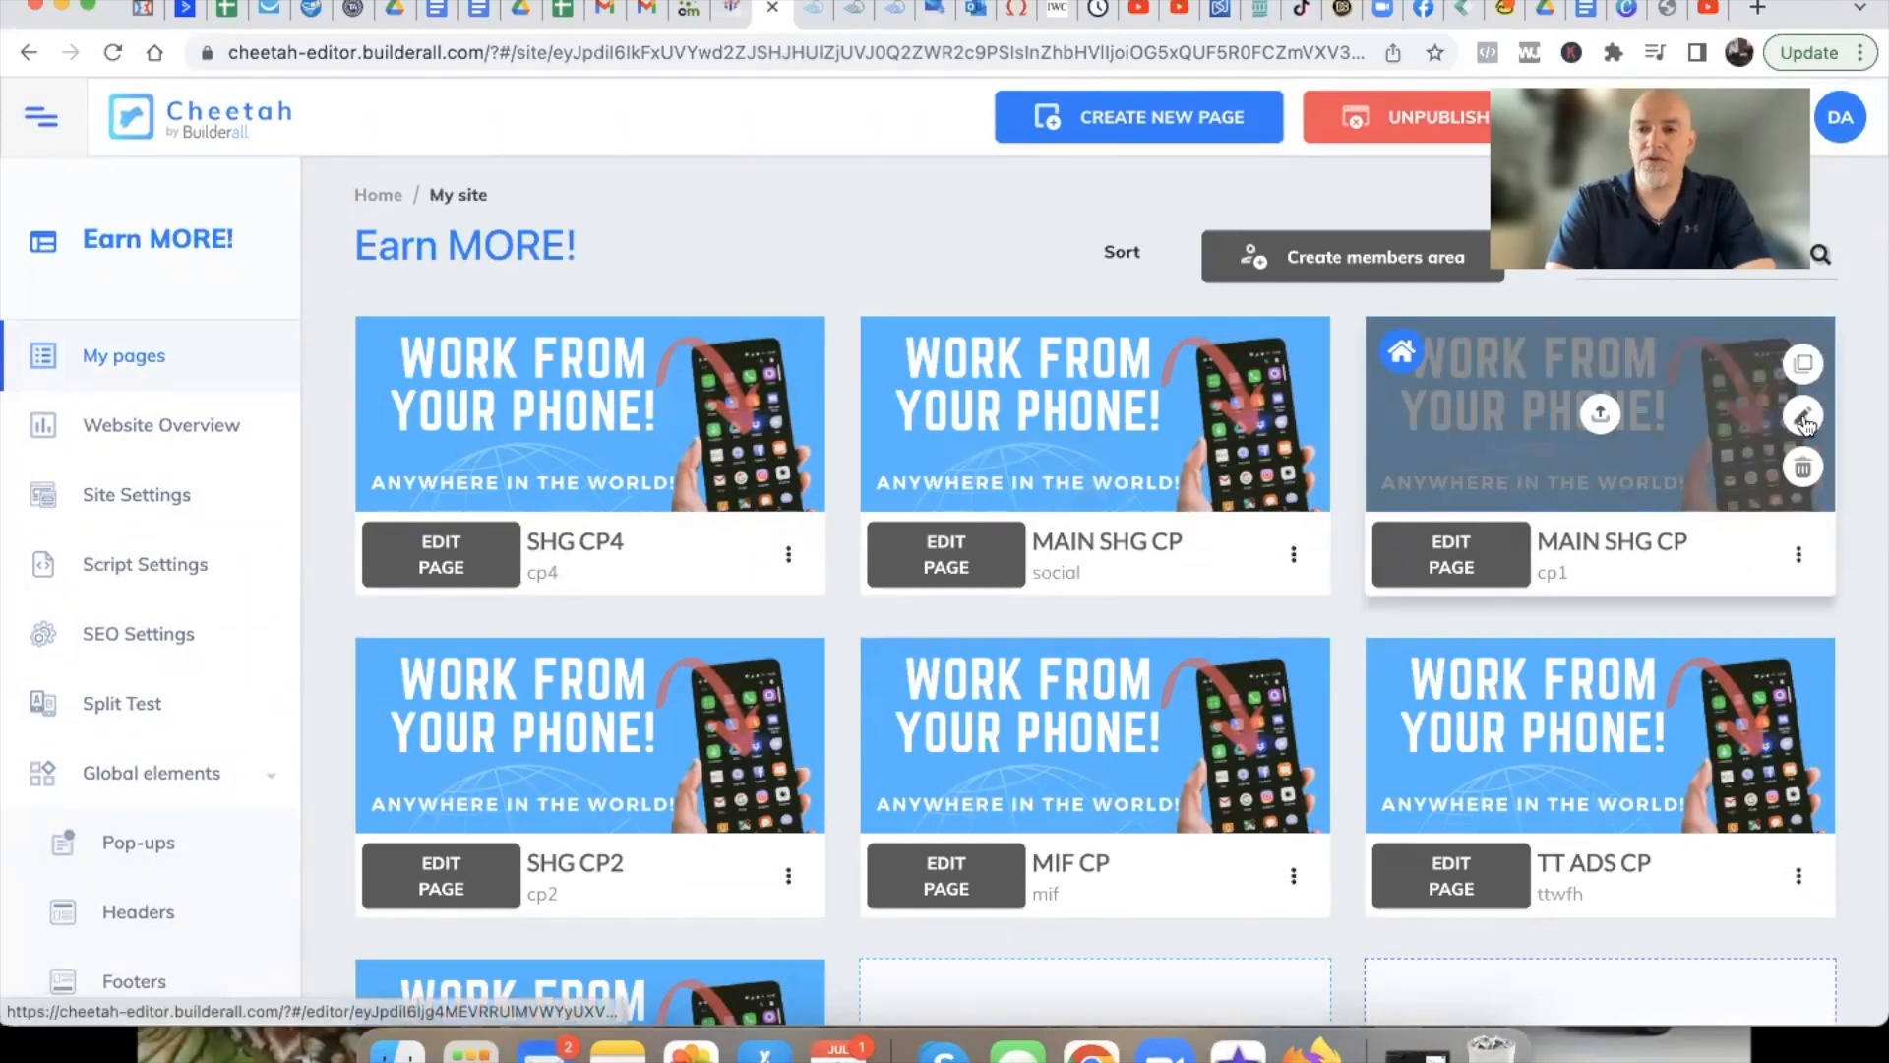
pyautogui.click(1804, 417)
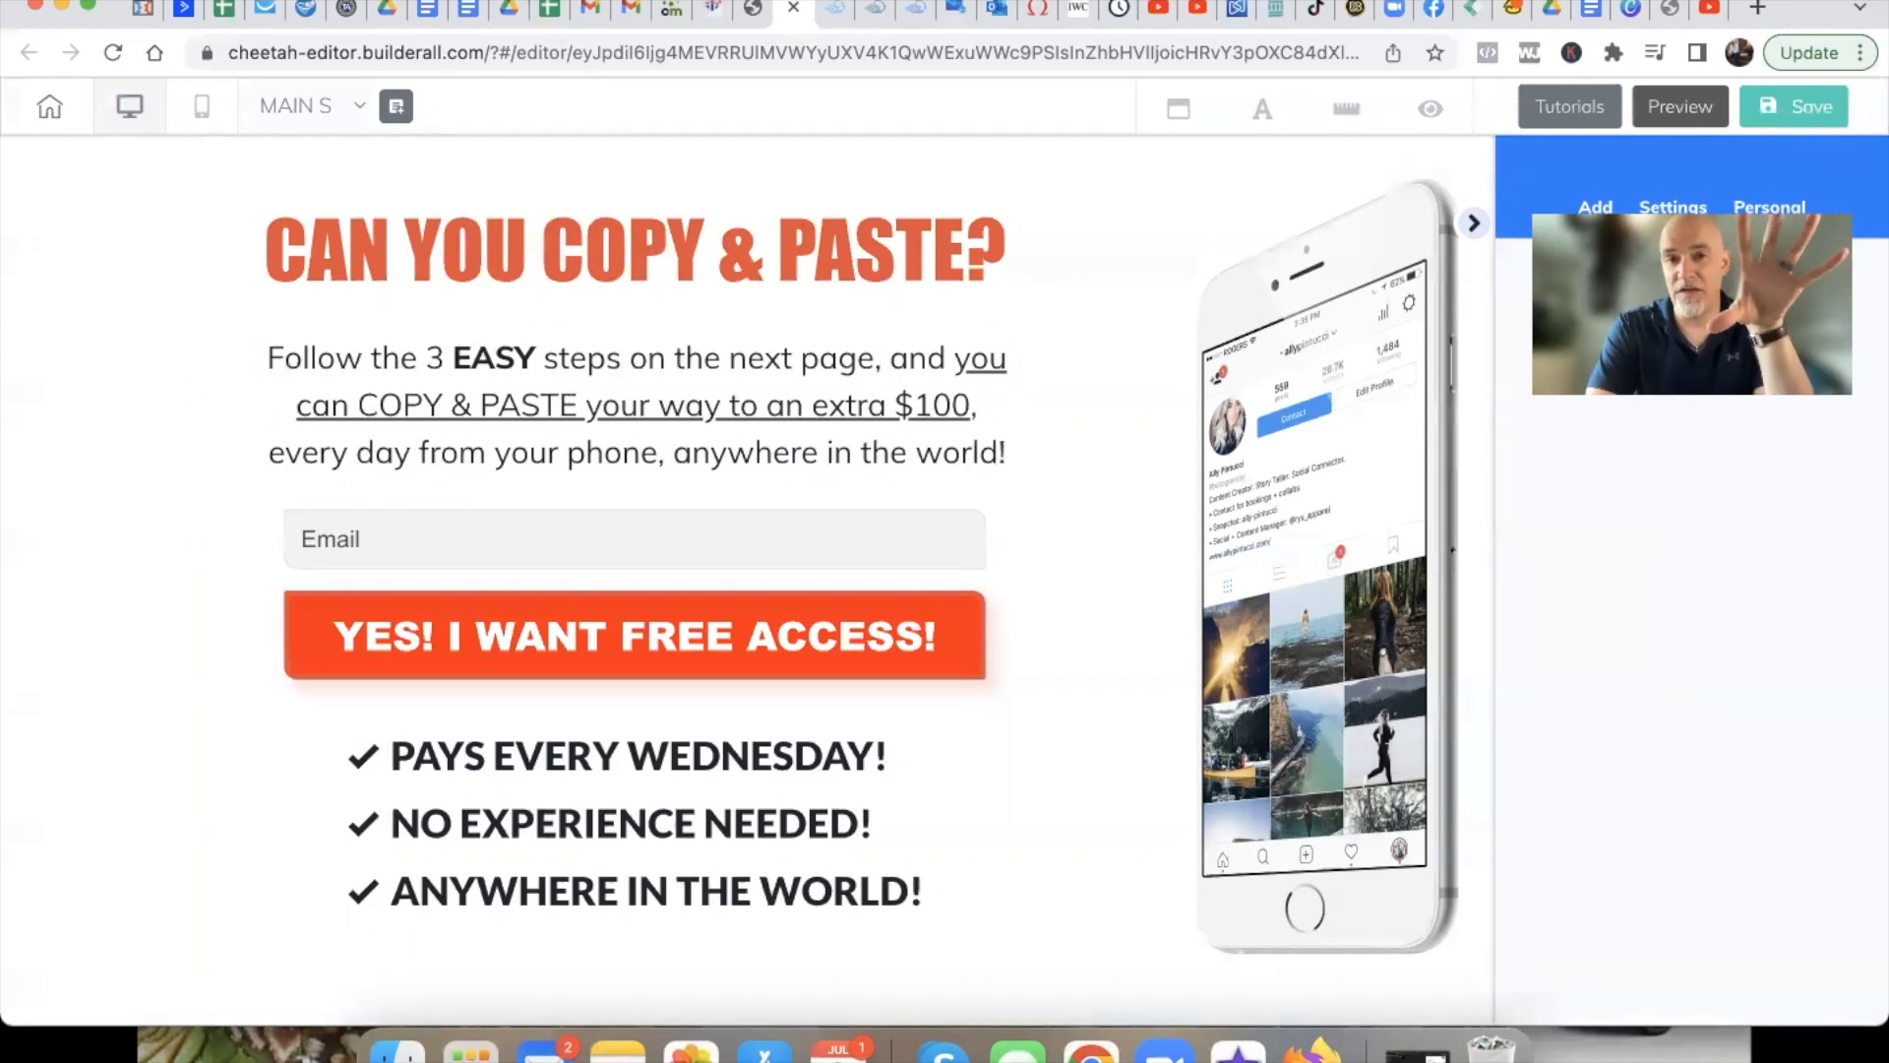
# Switch to MailingBoss and open the overview of the TEST DEMO list
pyautogui.click(871, 17)
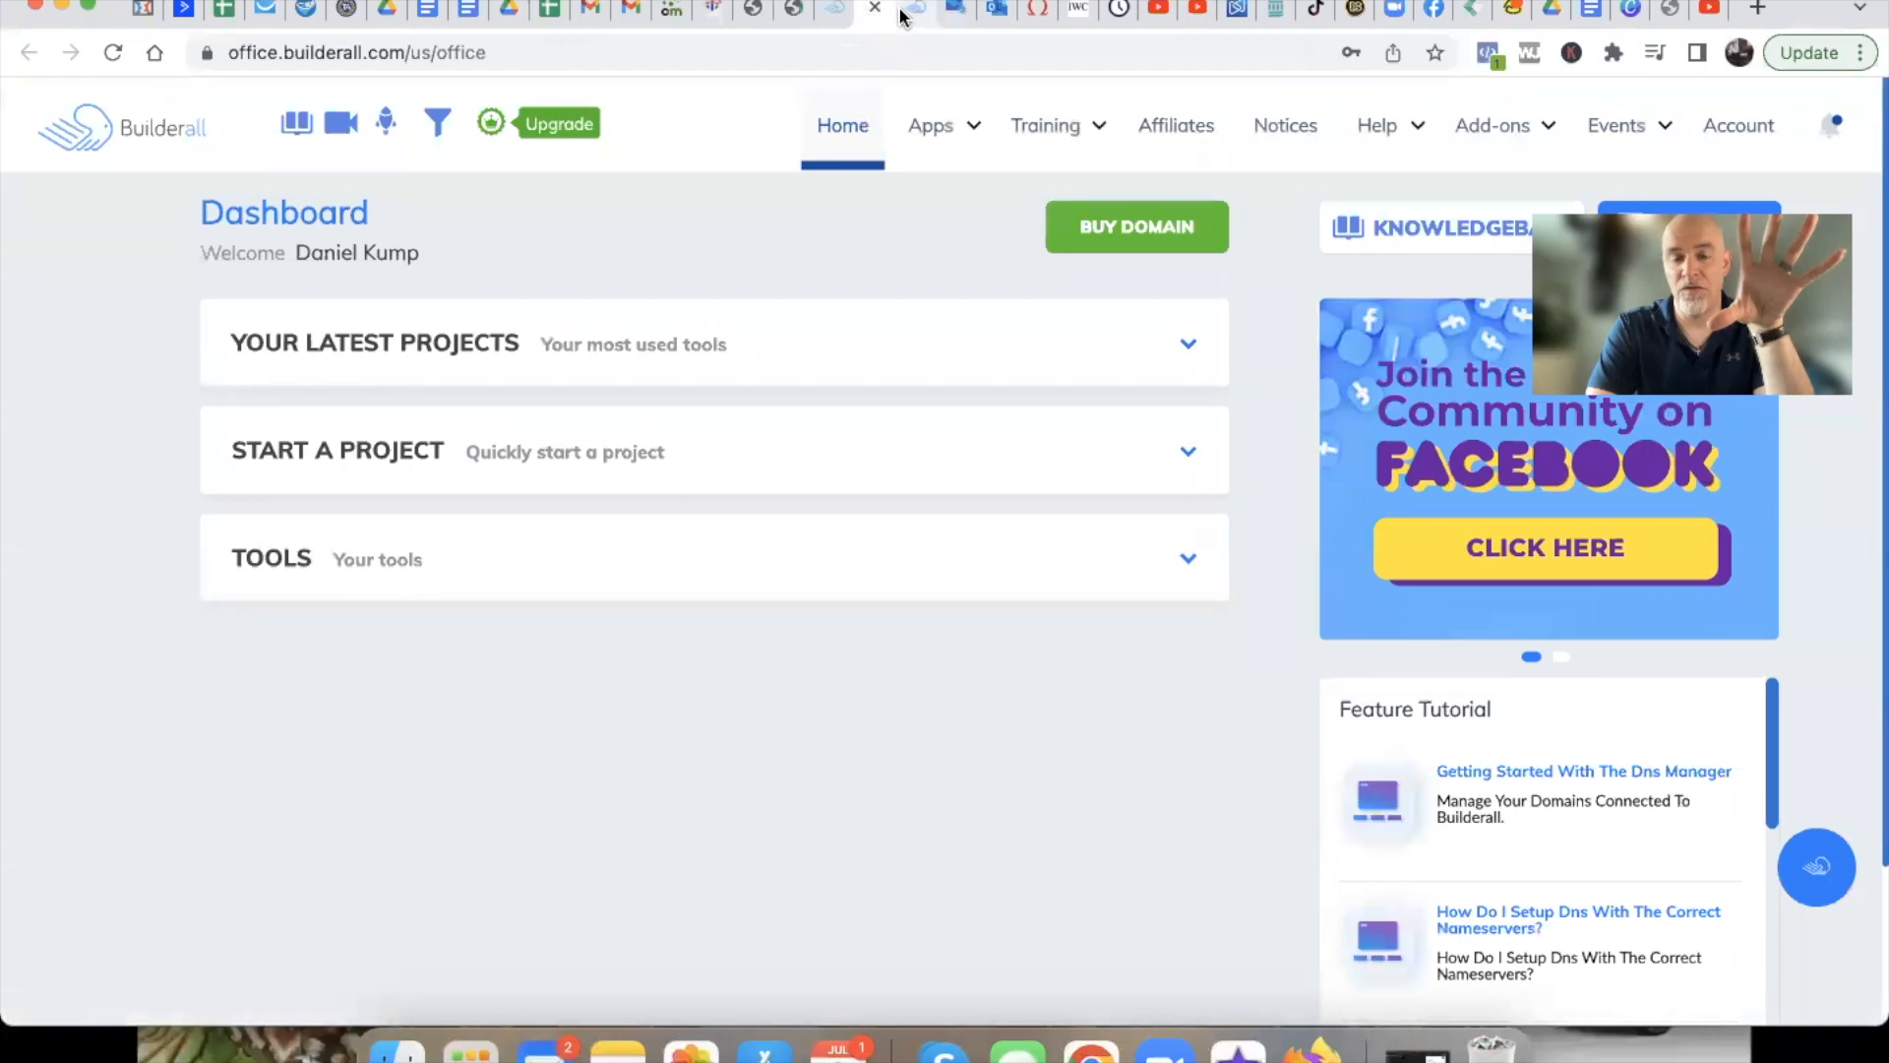
pyautogui.click(920, 15)
pyautogui.click(596, 141)
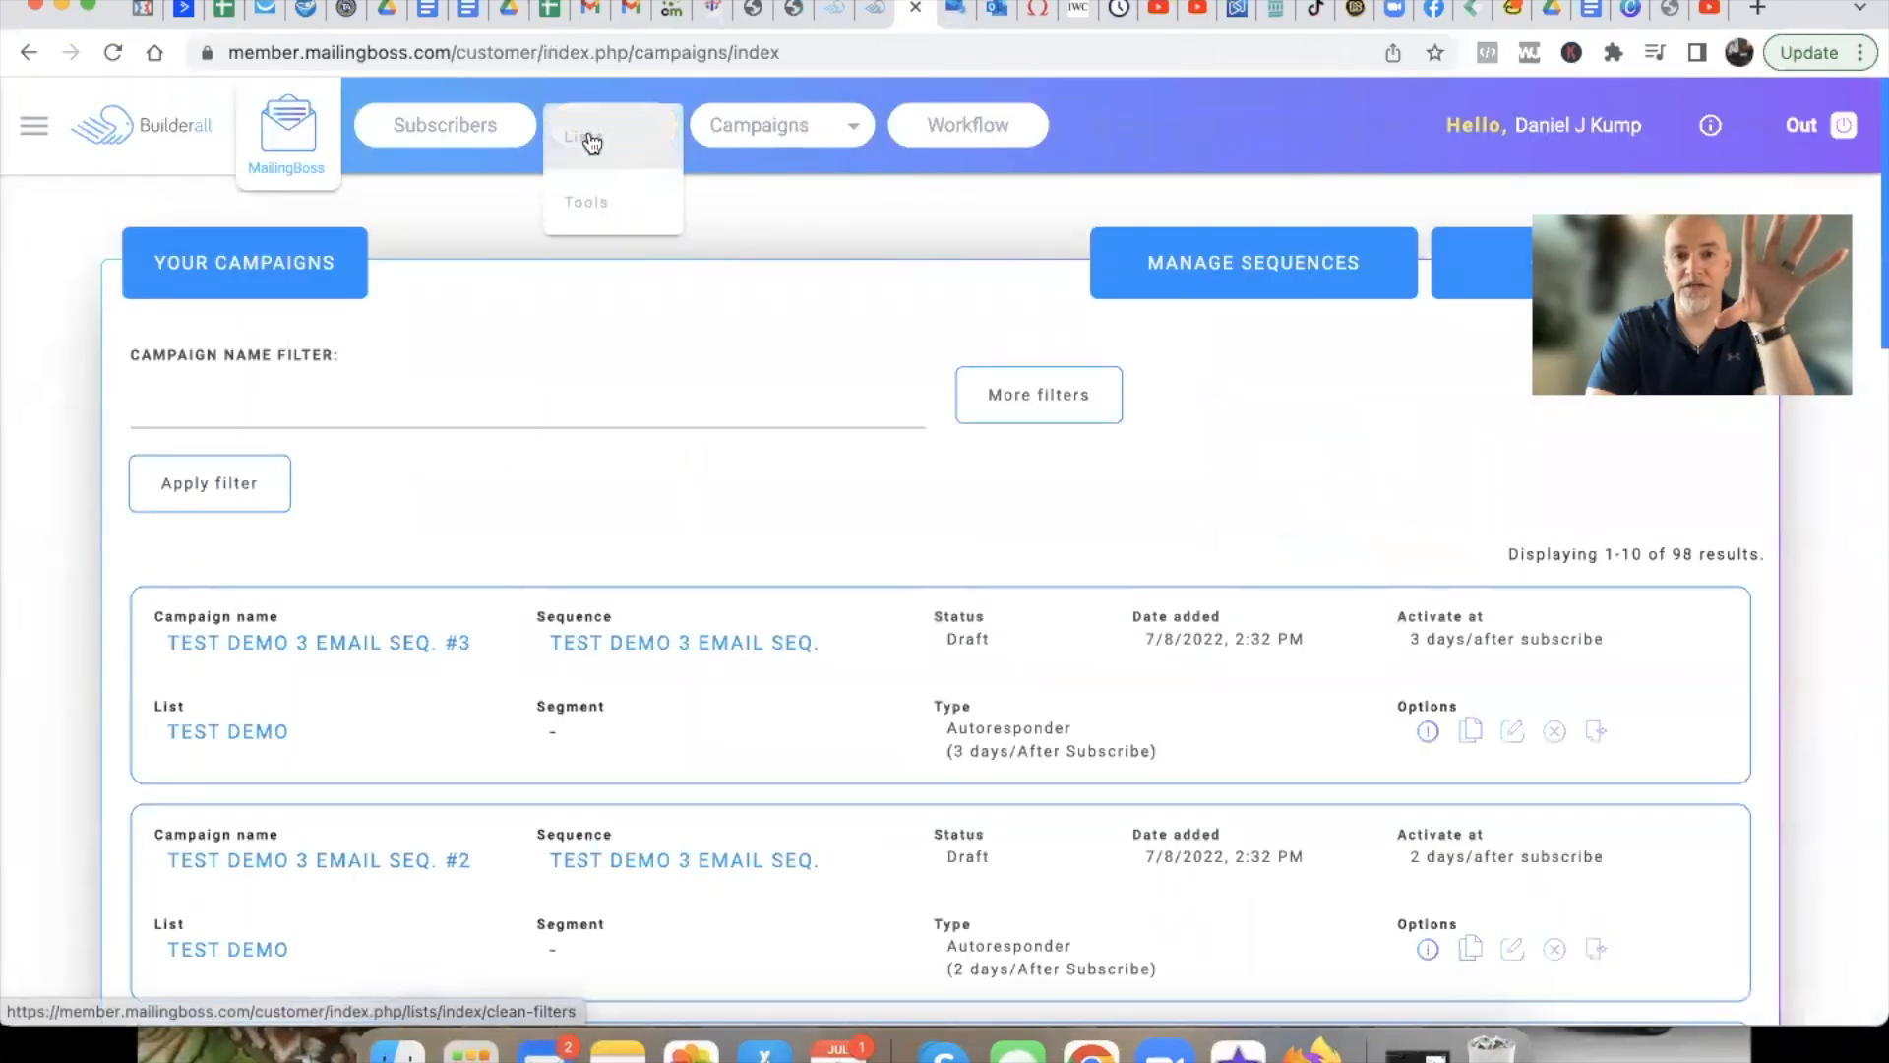
pyautogui.click(591, 132)
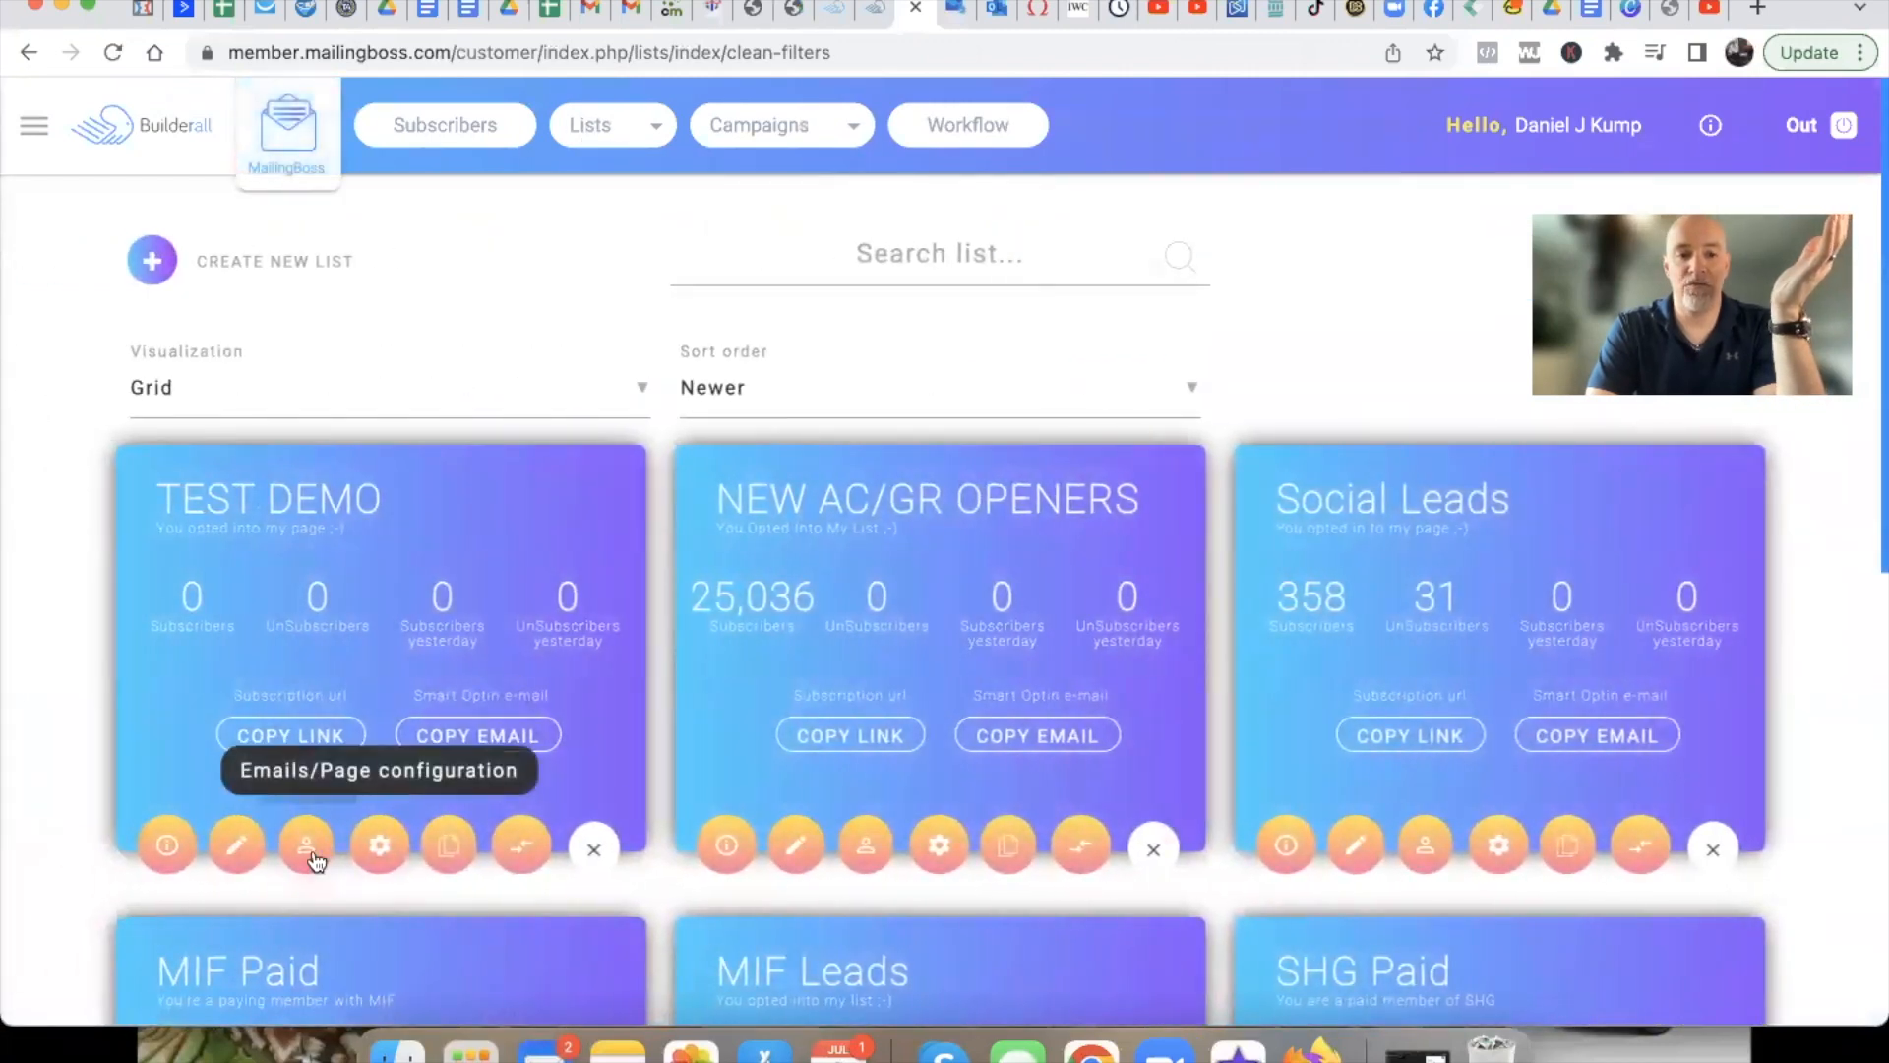
pyautogui.click(154, 854)
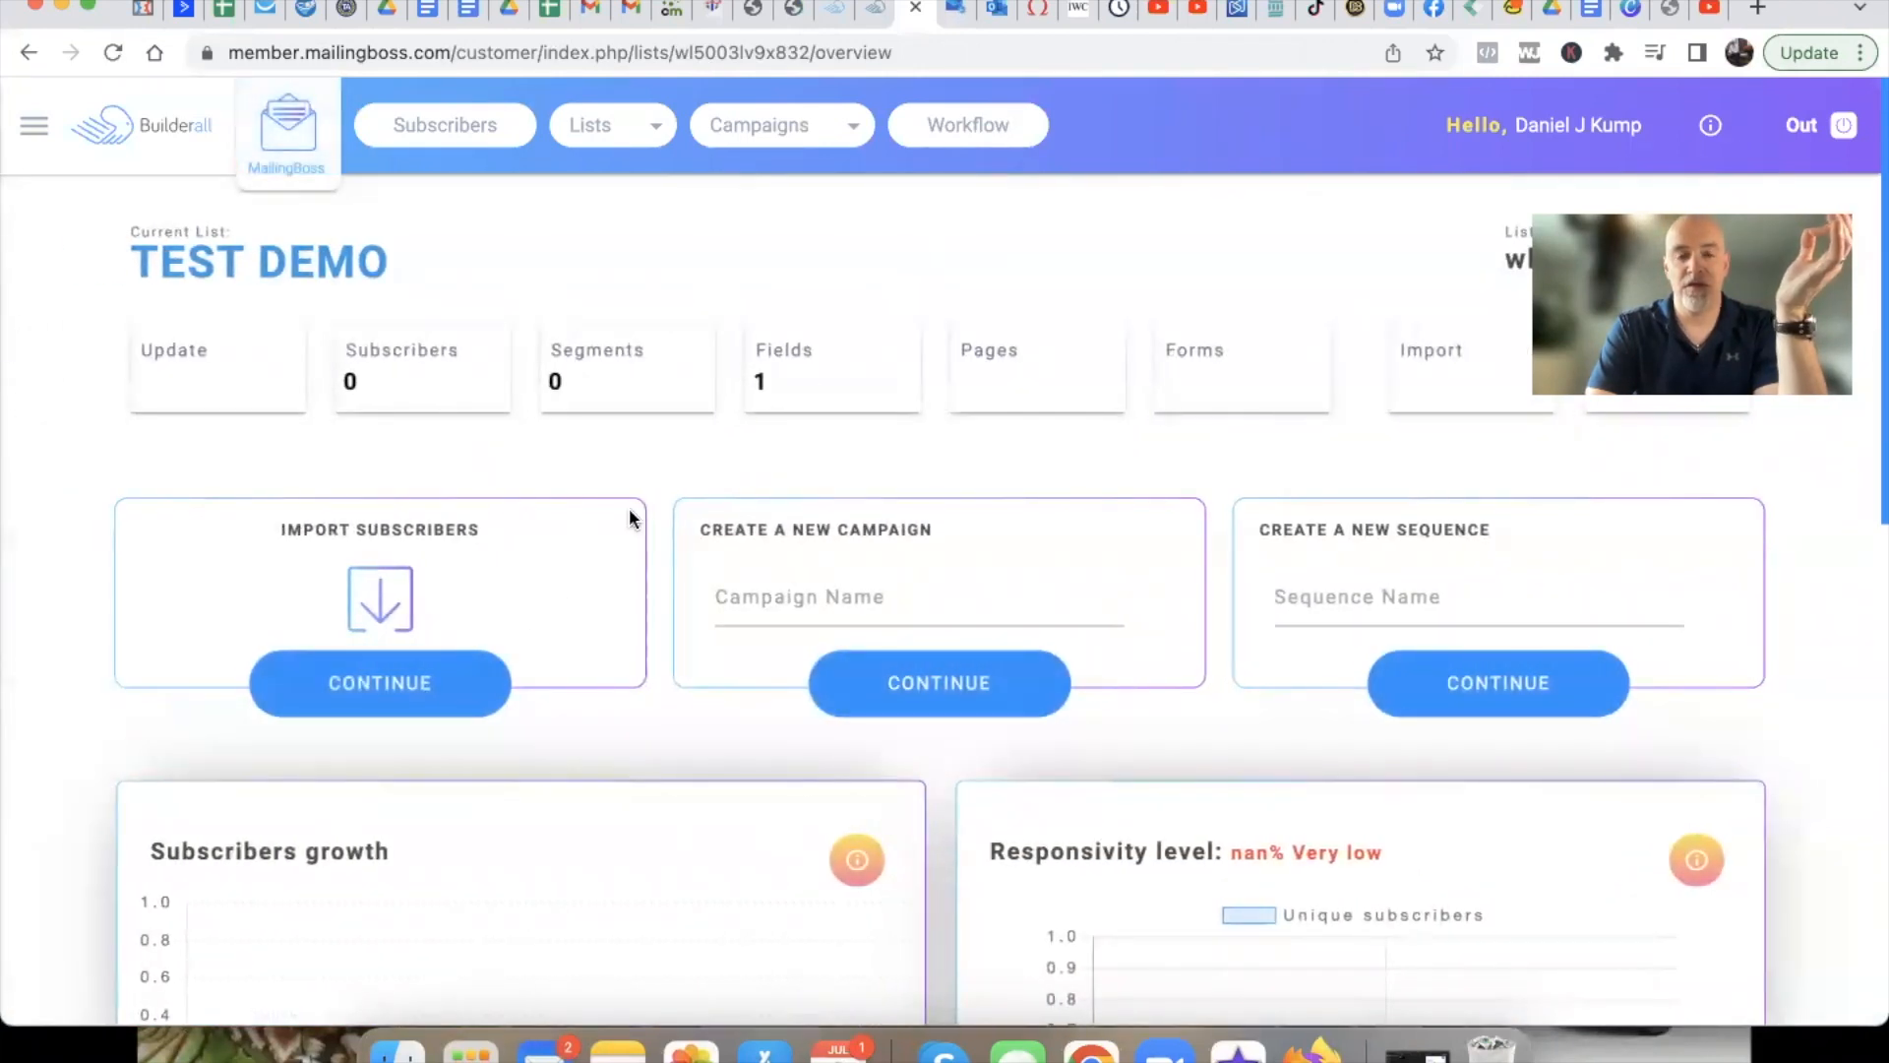
# Examine the fields defined for the TEST DEMO list
pyautogui.click(815, 390)
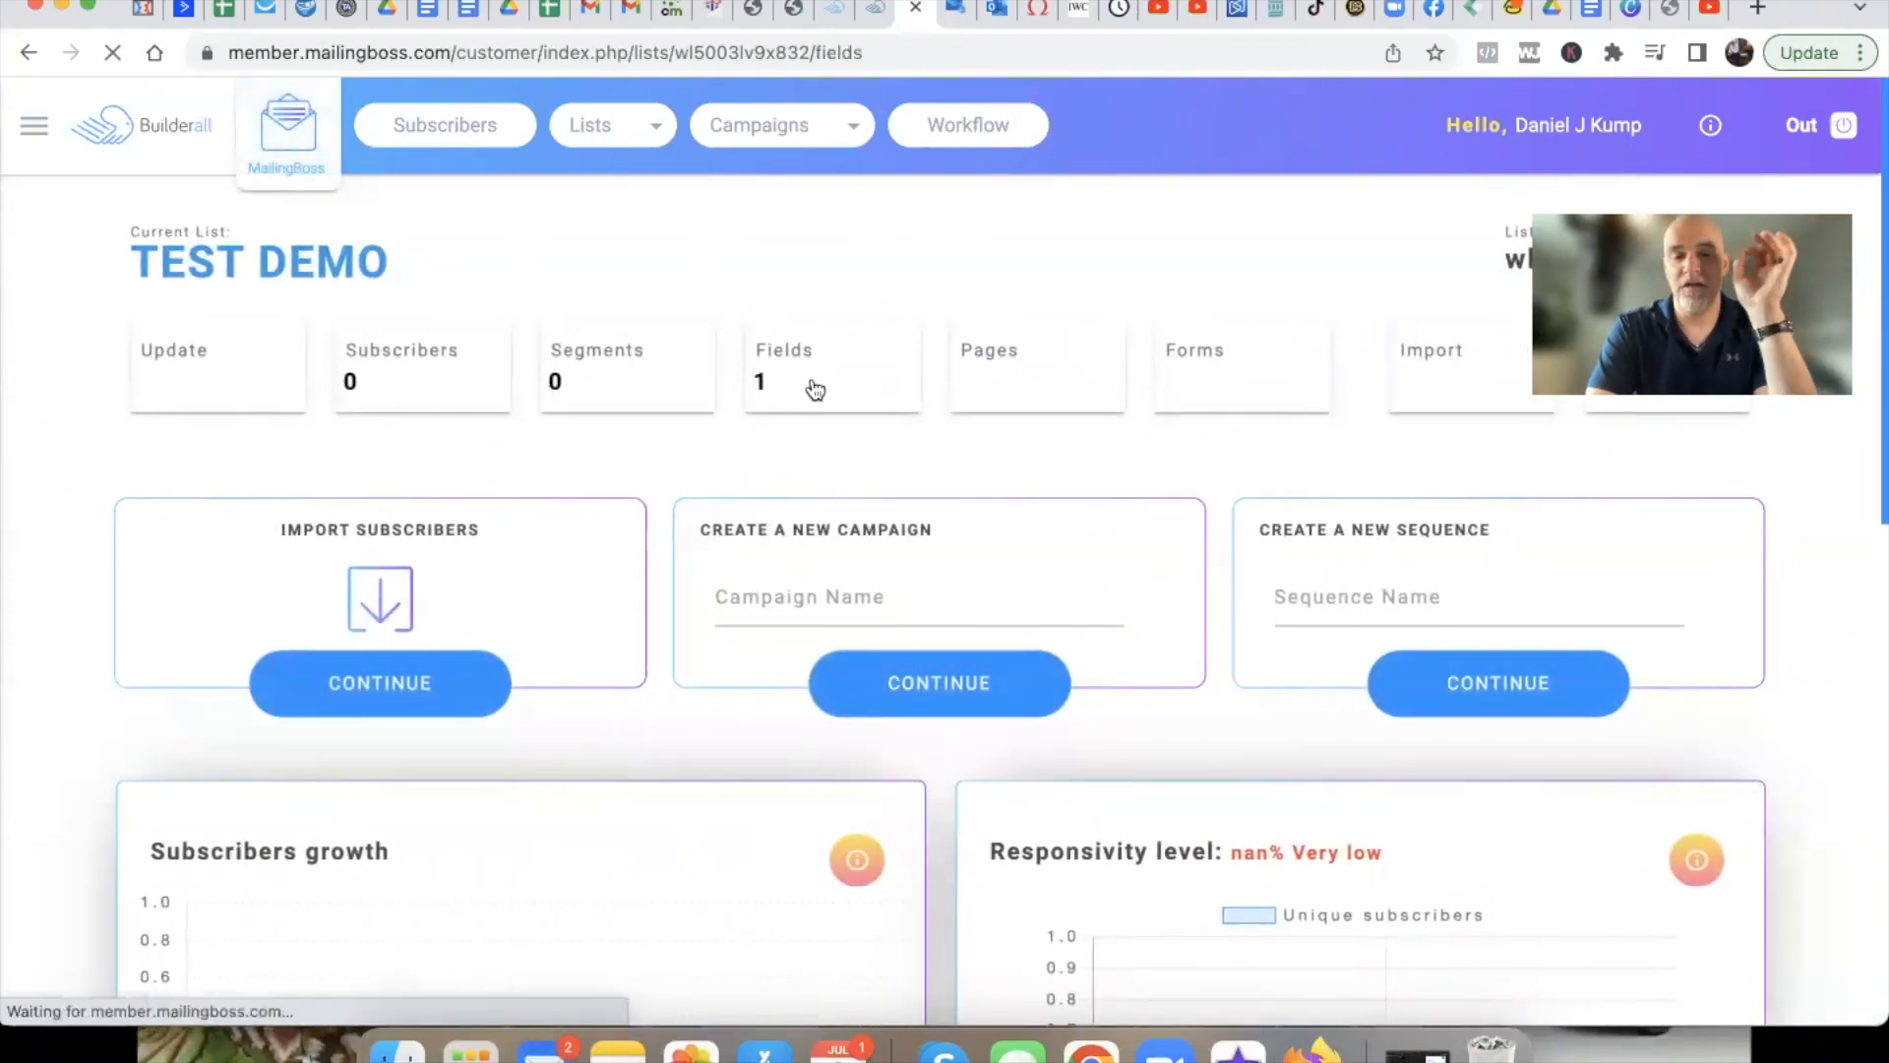
pyautogui.scroll(-2, 818, 594)
pyautogui.scroll(-2, 818, 597)
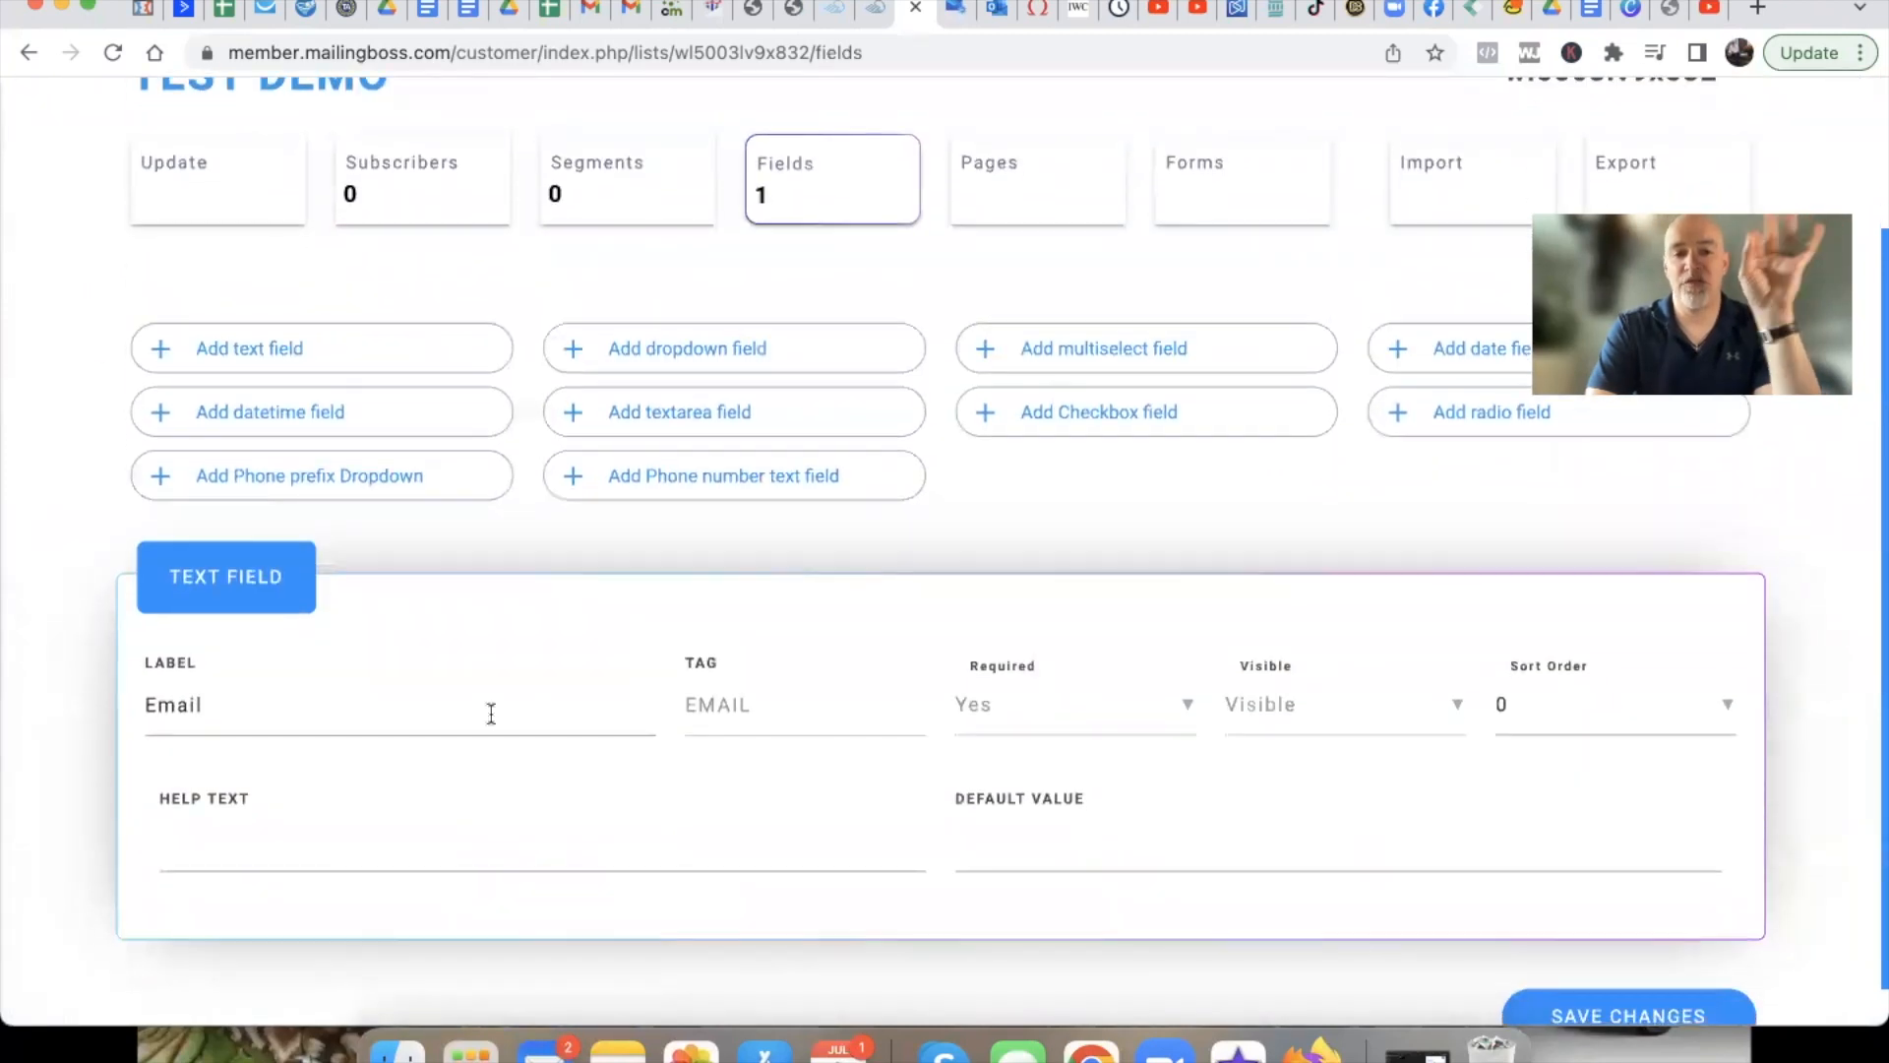
# Return to the Cheetah page editor, open the email form's List URL settings and circle the Subscribe confirm address
pyautogui.click(792, 12)
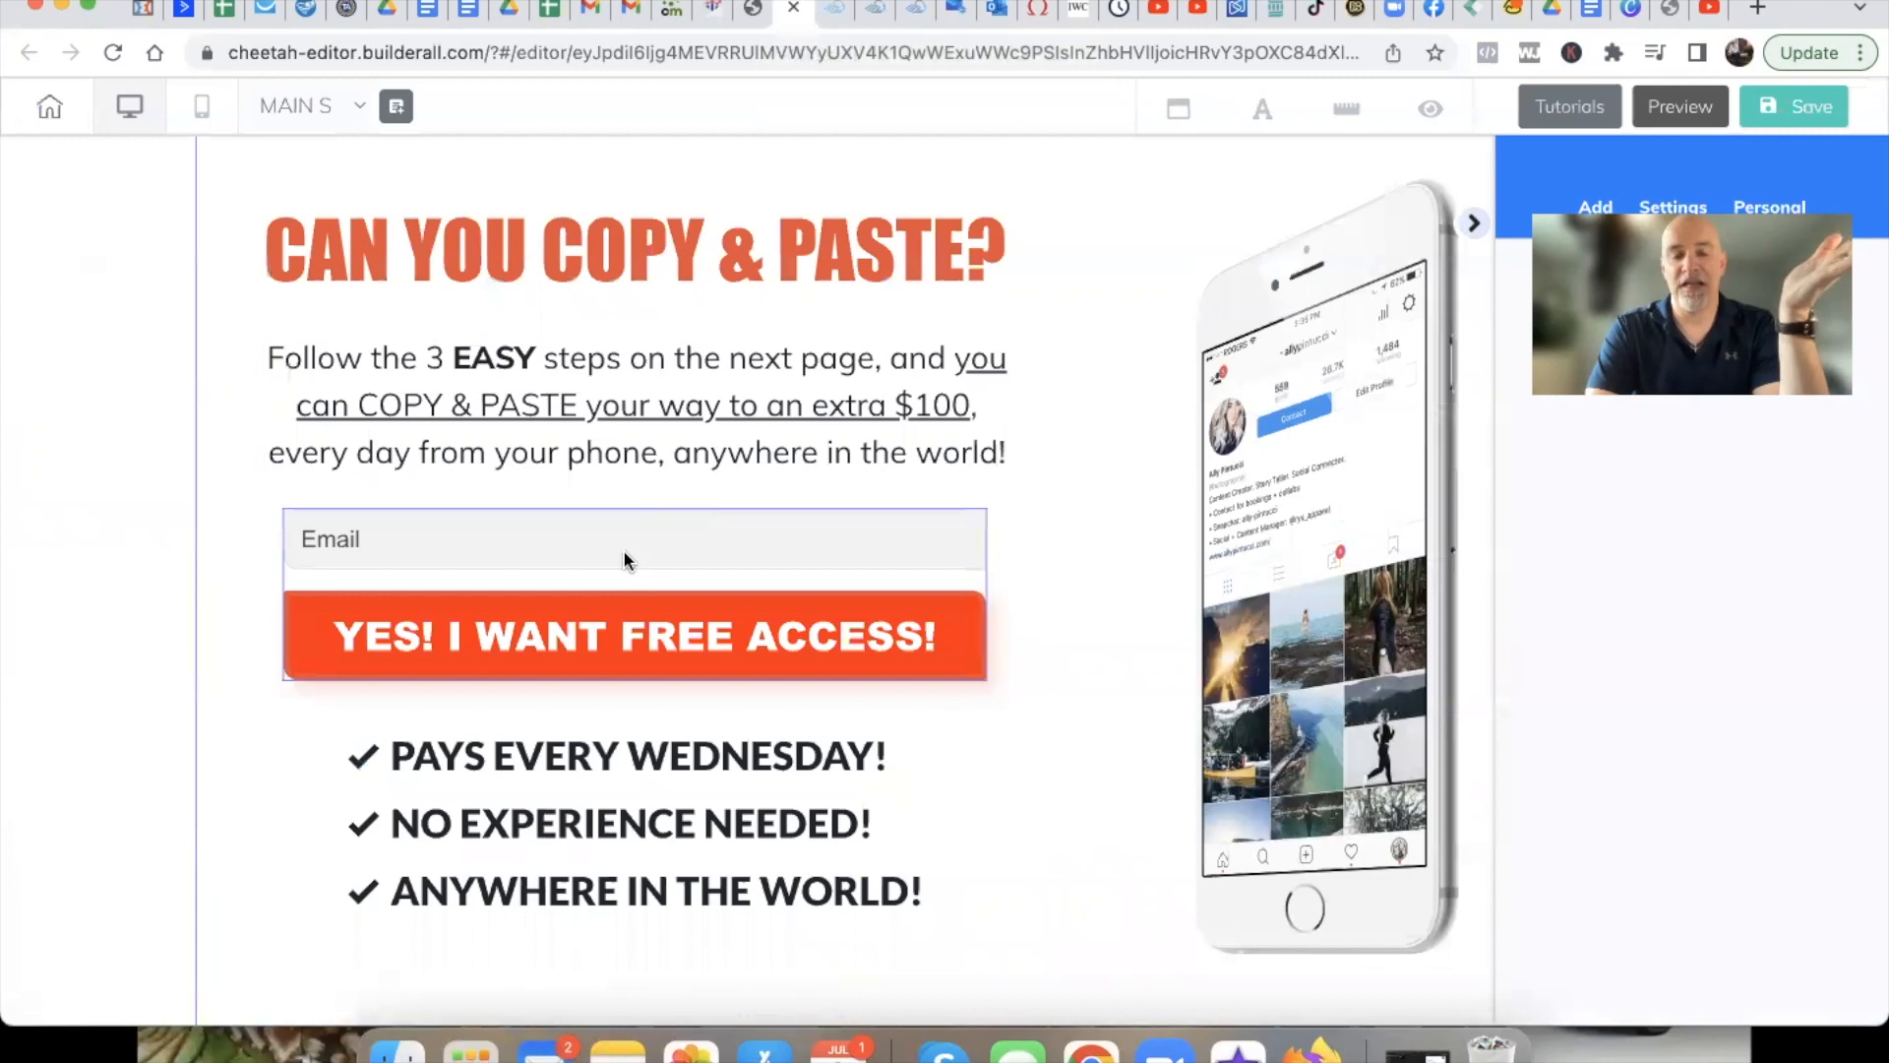
pyautogui.click(694, 576)
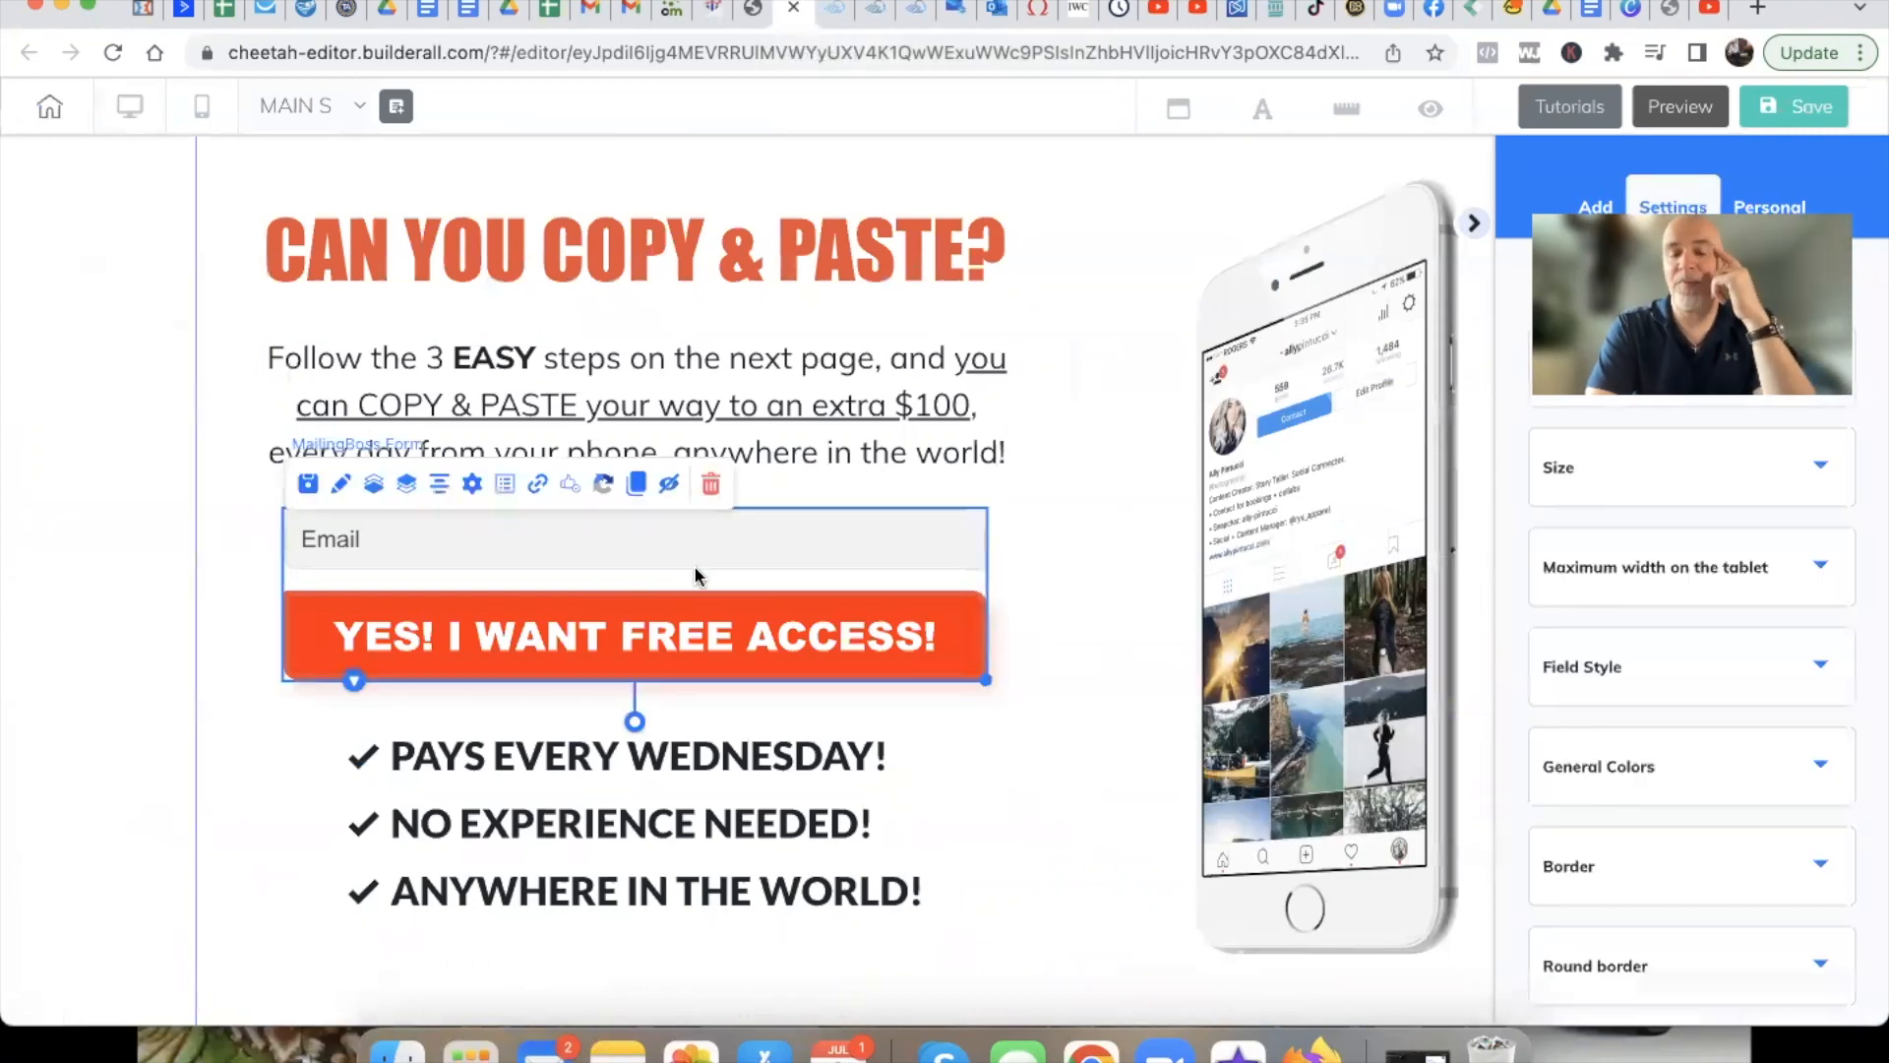
pyautogui.click(537, 487)
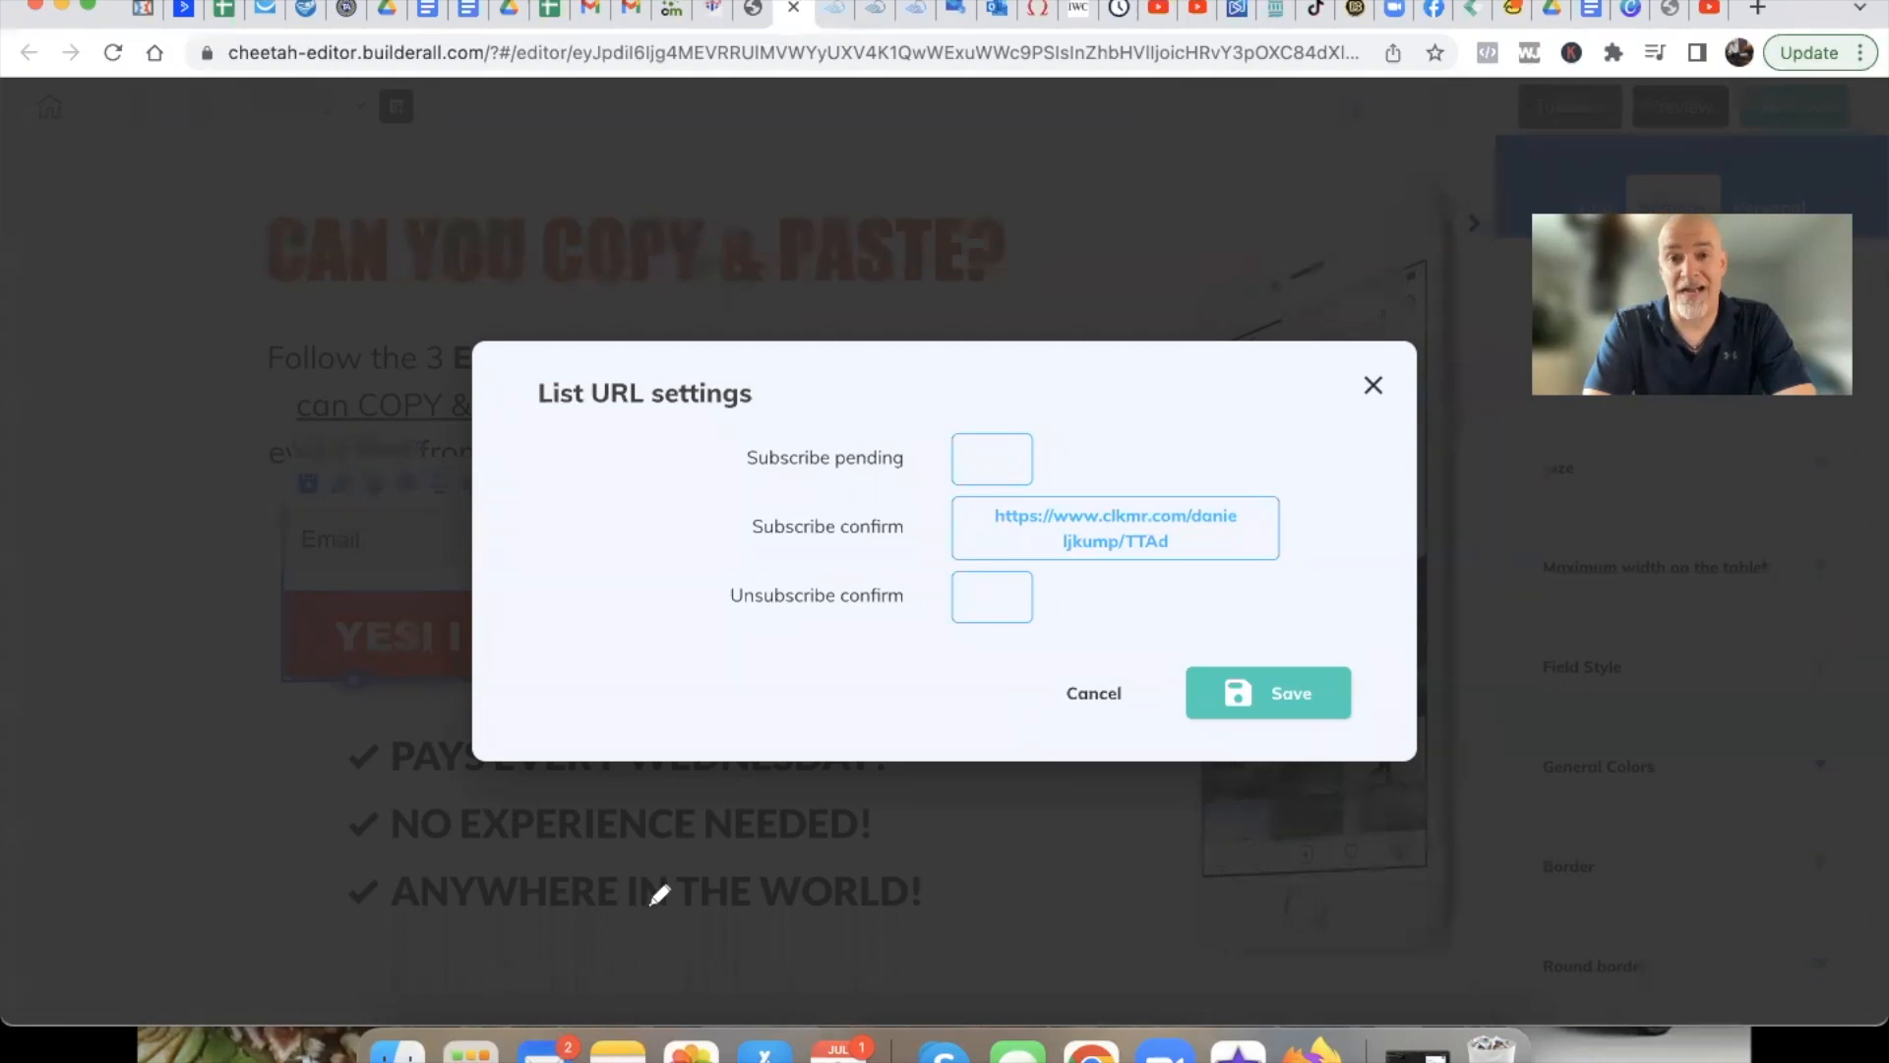
pyautogui.moveTo(1085, 597)
pyautogui.mouseDown()
pyautogui.moveTo(1361, 487)
pyautogui.moveTo(875, 551)
pyautogui.moveTo(1130, 602)
pyautogui.mouseUp()
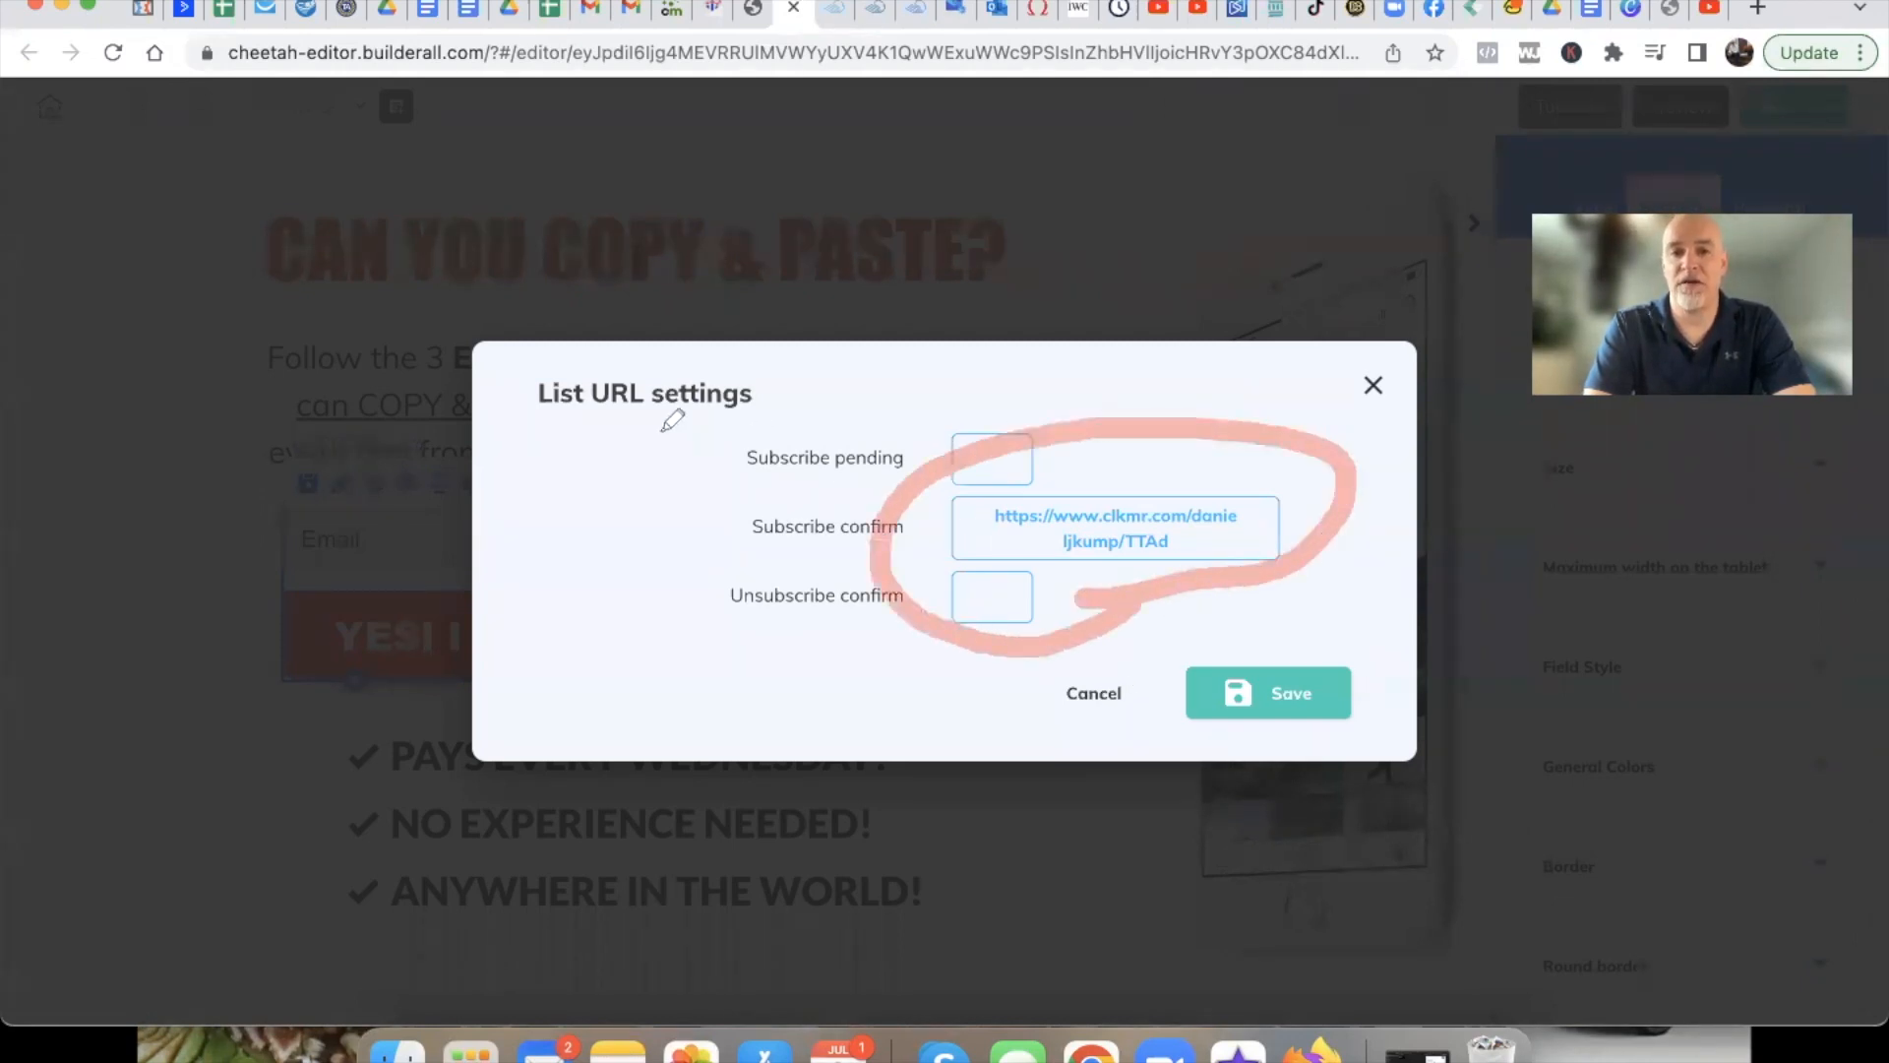
# Draw arrows toward the Subscribe confirm setting and circle its label in the List URL settings
pyautogui.moveTo(657, 433); pyautogui.dragTo(881, 485)
pyautogui.moveTo(809, 415)
pyautogui.mouseDown()
pyautogui.moveTo(883, 485)
pyautogui.moveTo(753, 528)
pyautogui.mouseUp()
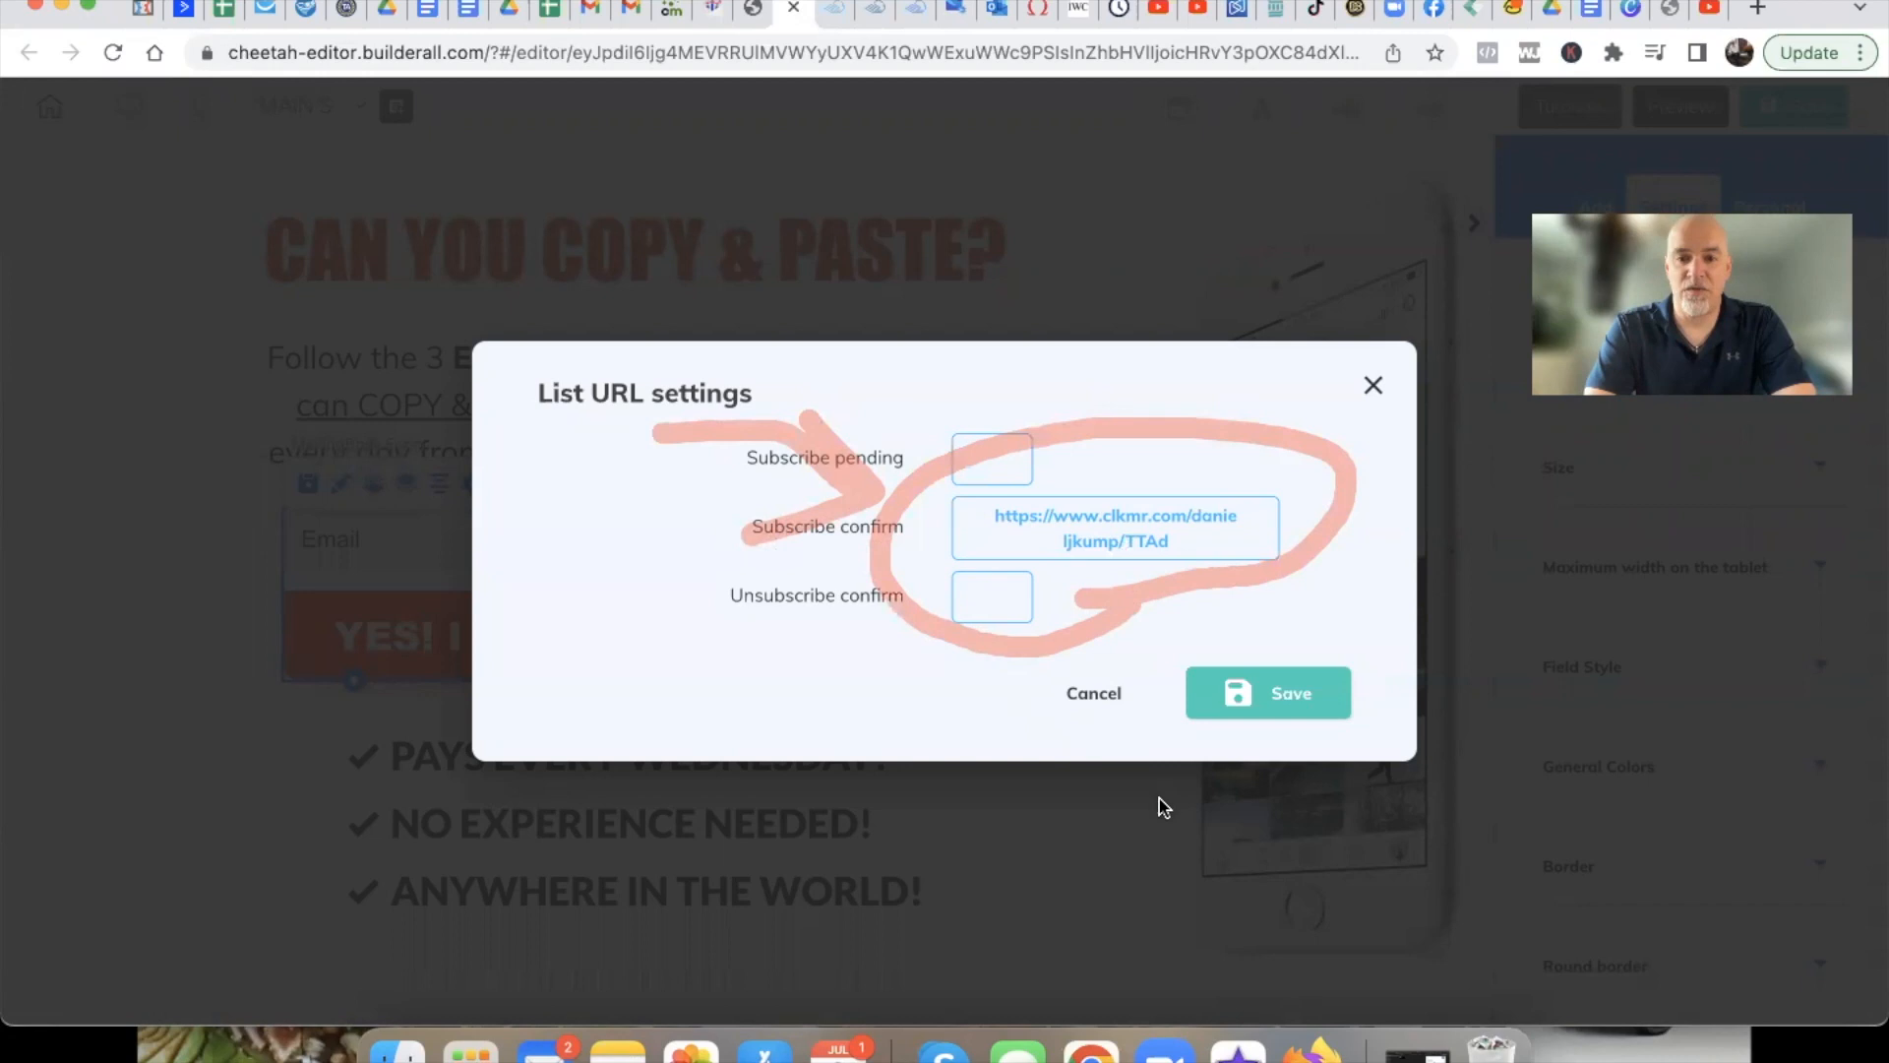
pyautogui.moveTo(757, 556)
pyautogui.mouseDown()
pyautogui.moveTo(961, 523)
pyautogui.moveTo(696, 594)
pyautogui.moveTo(900, 551)
pyautogui.mouseUp()
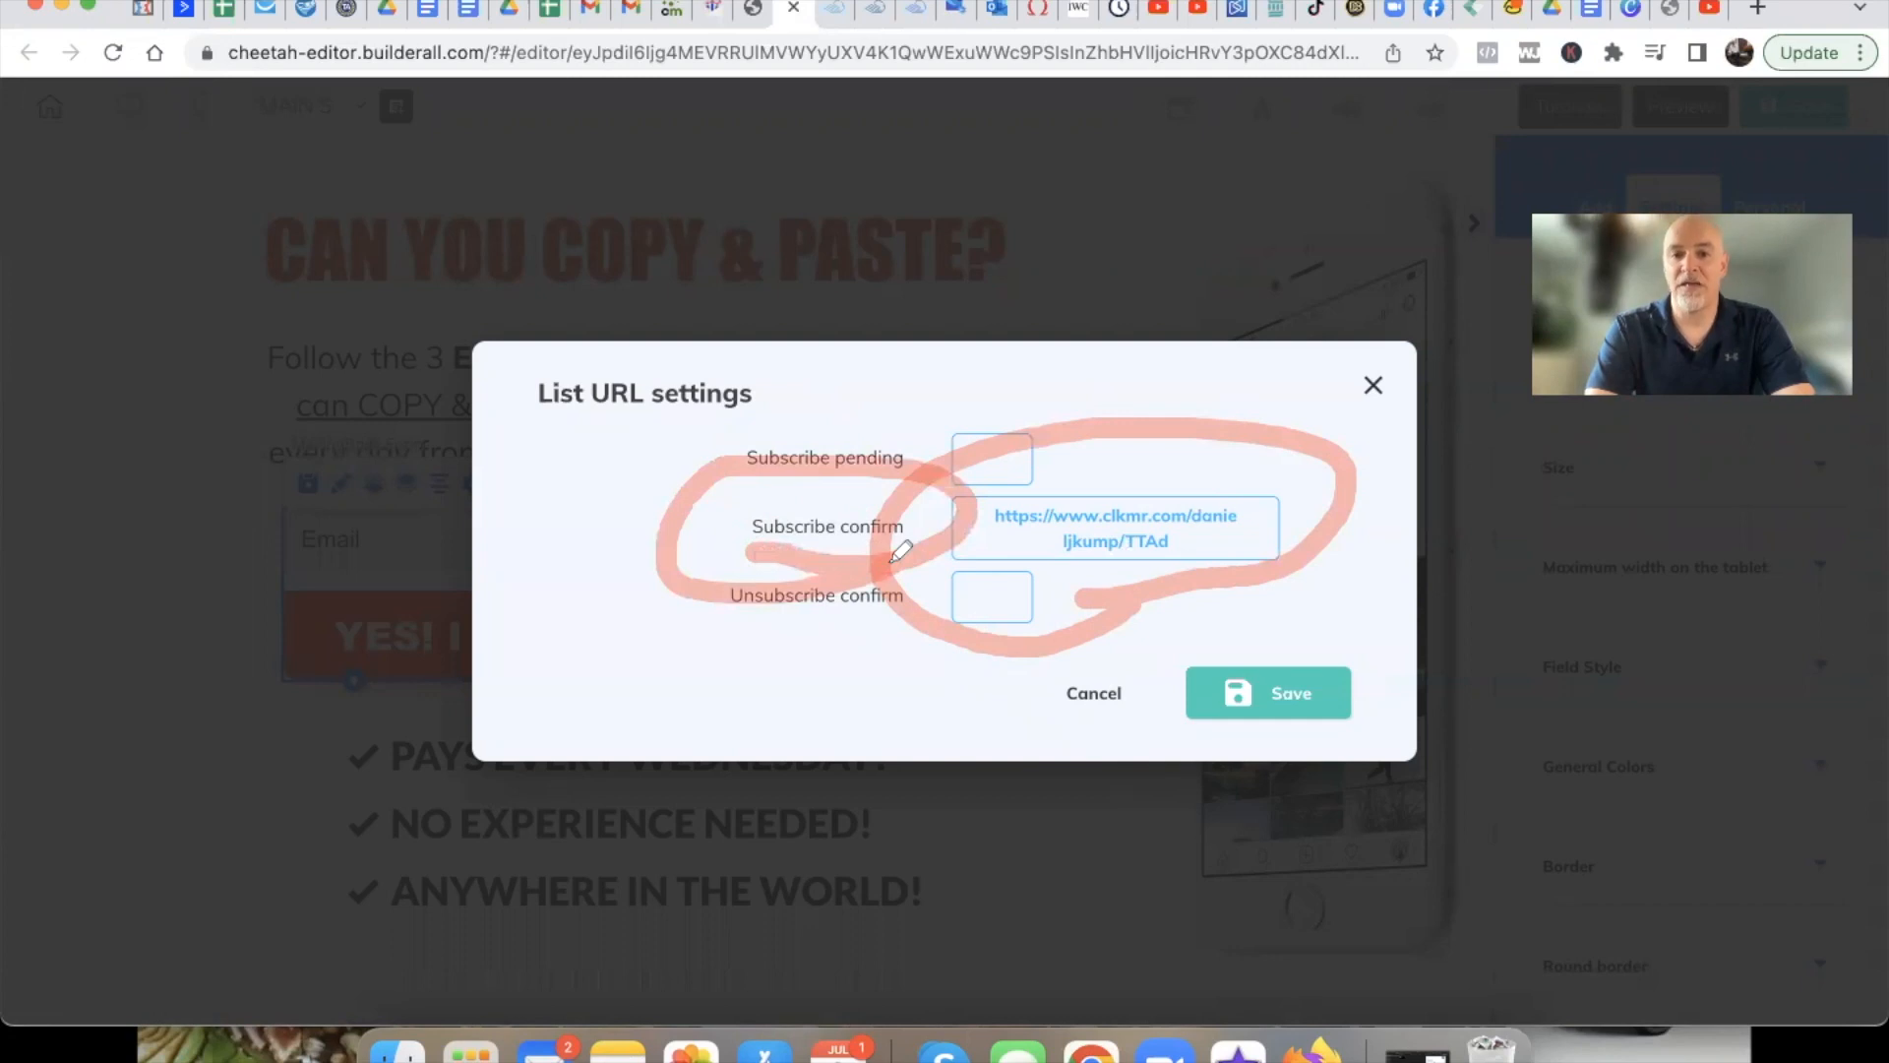
pyautogui.moveTo(522, 459)
pyautogui.mouseDown()
pyautogui.moveTo(689, 489)
pyautogui.moveTo(686, 470)
pyautogui.moveTo(641, 507)
pyautogui.mouseUp()
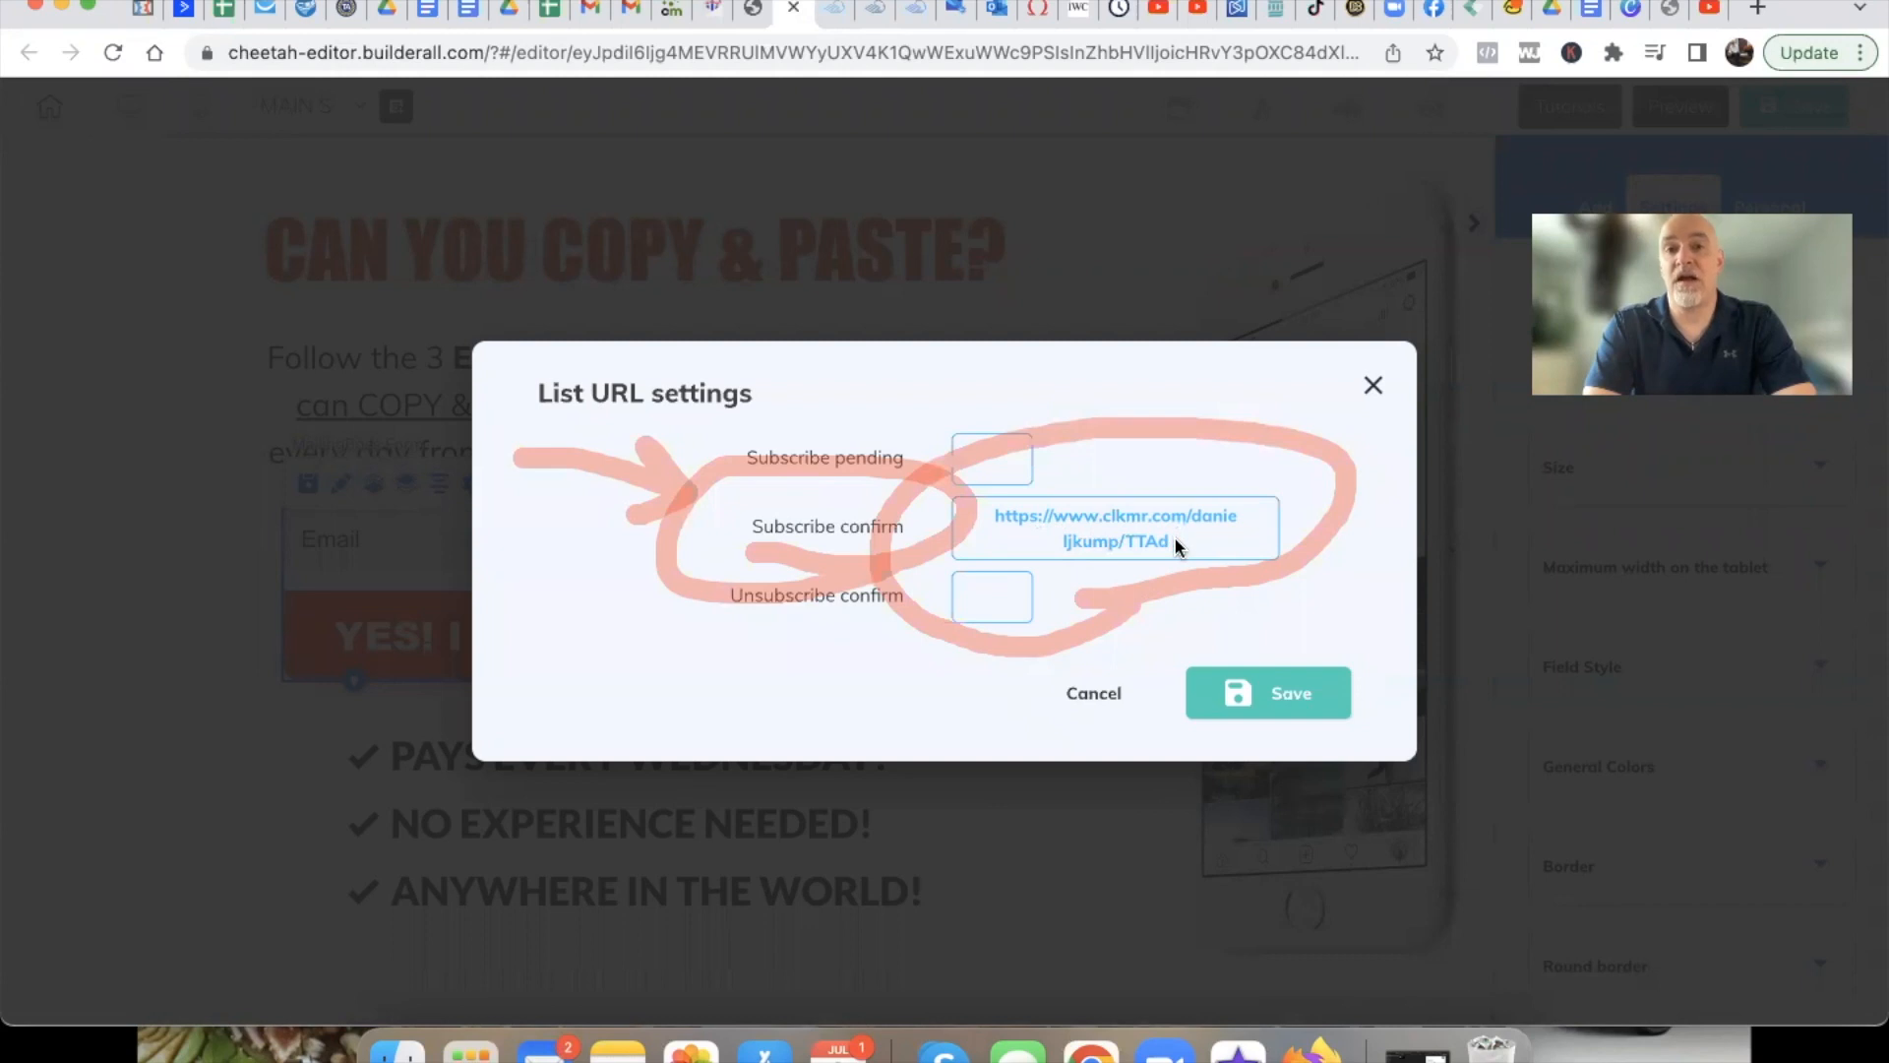
# Switch to ClickMagick, view the Tracking Links page and clear the drawn markings
pyautogui.click(664, 14)
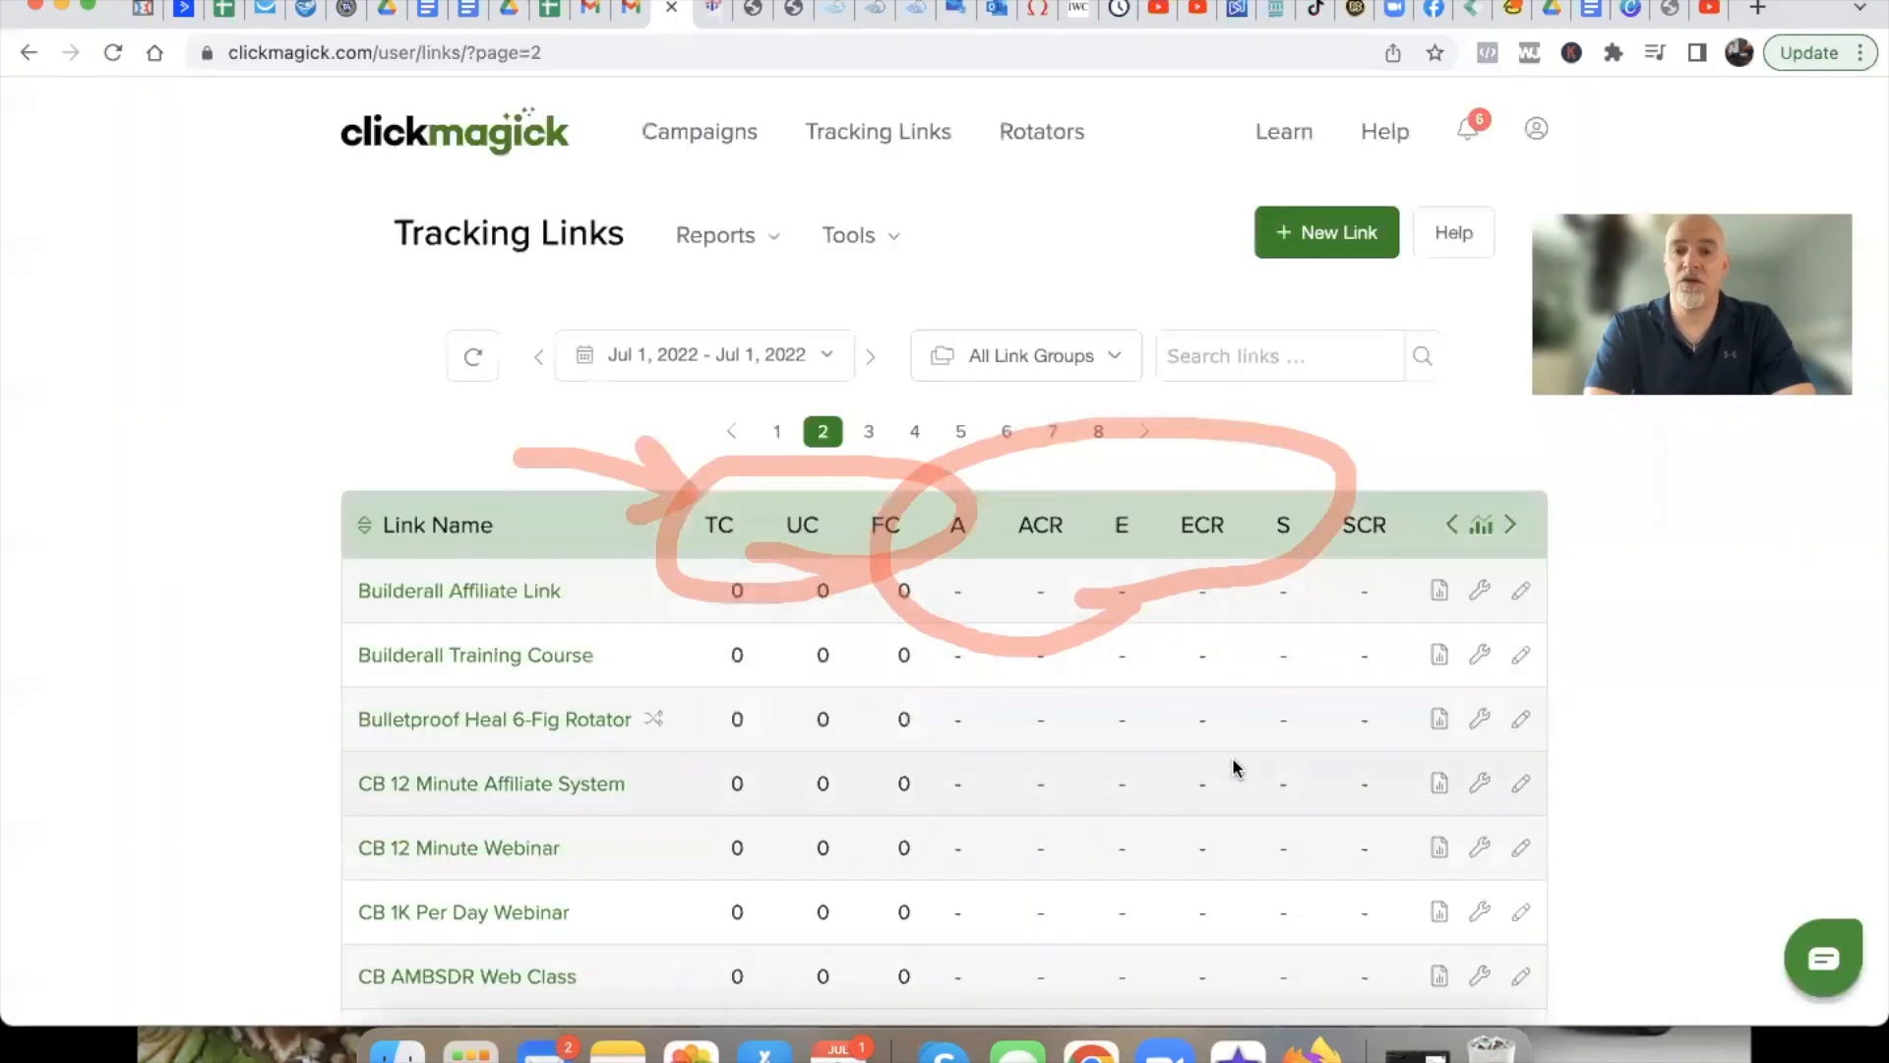
pyautogui.click(1326, 884)
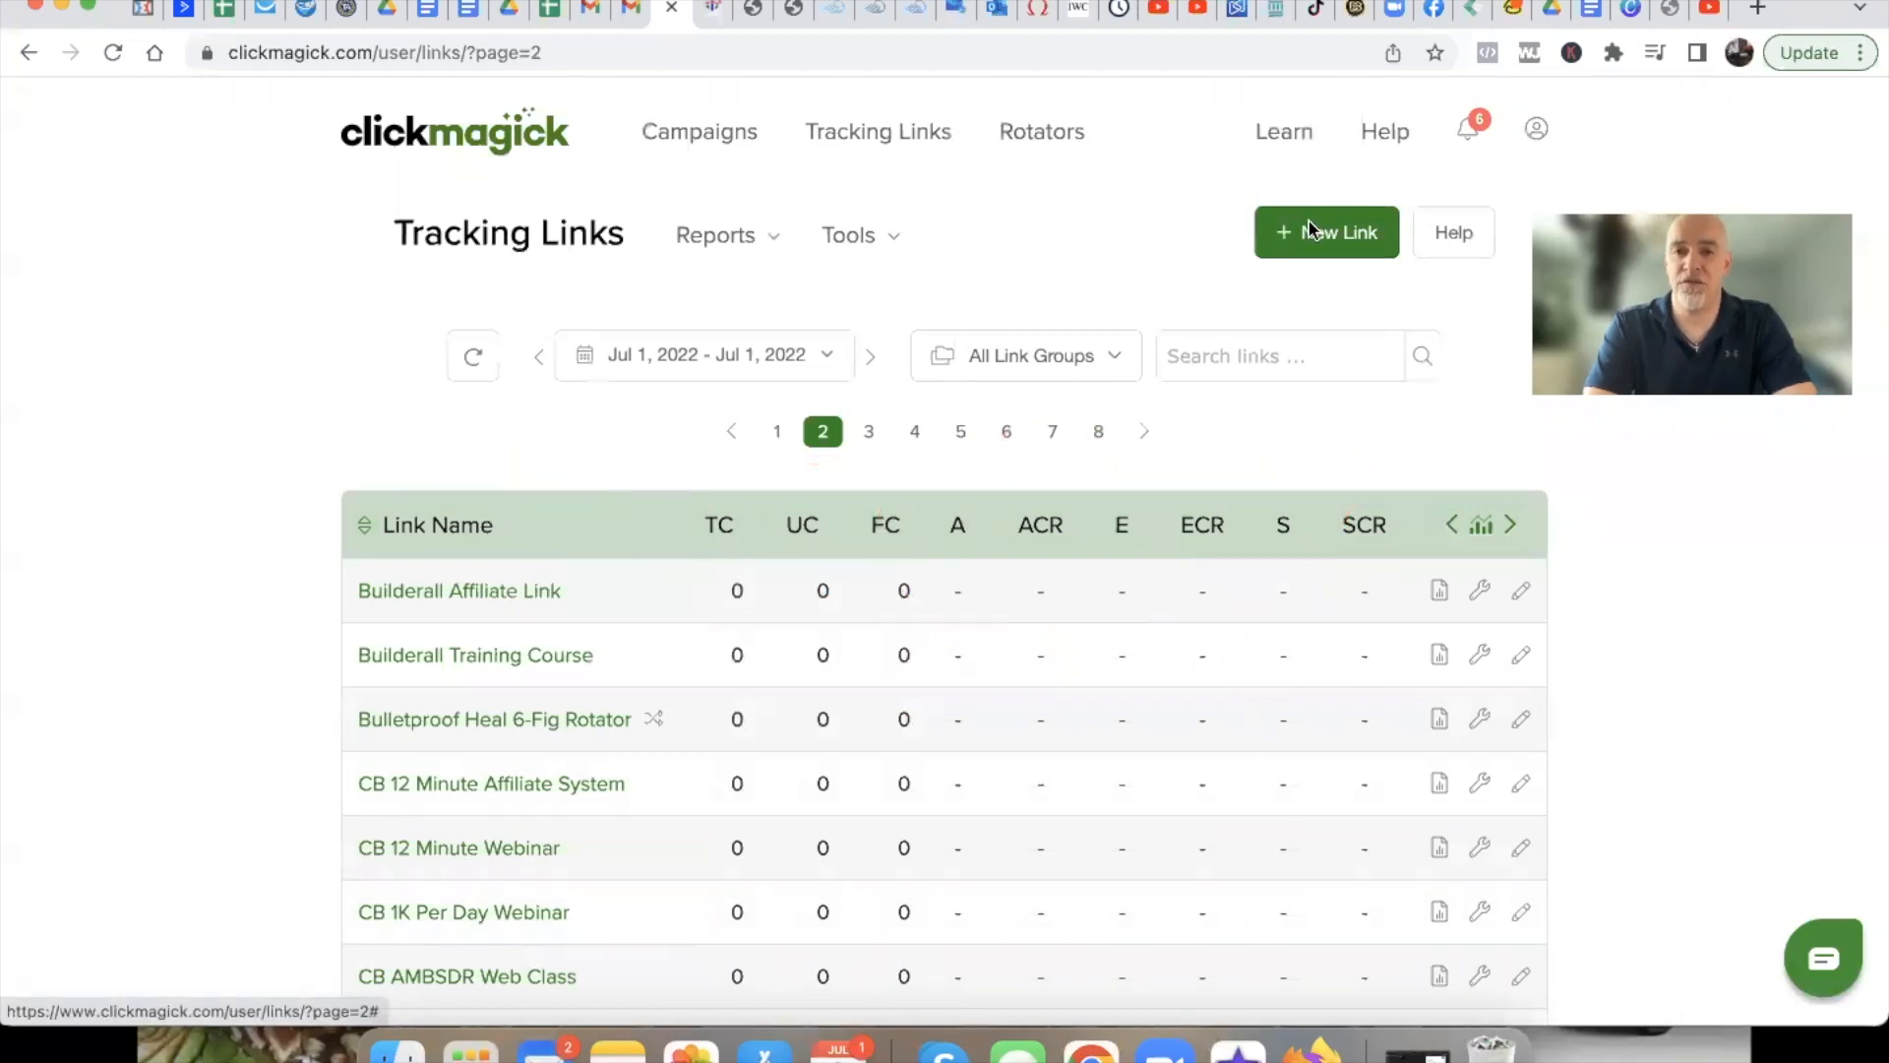
pyautogui.click(871, 13)
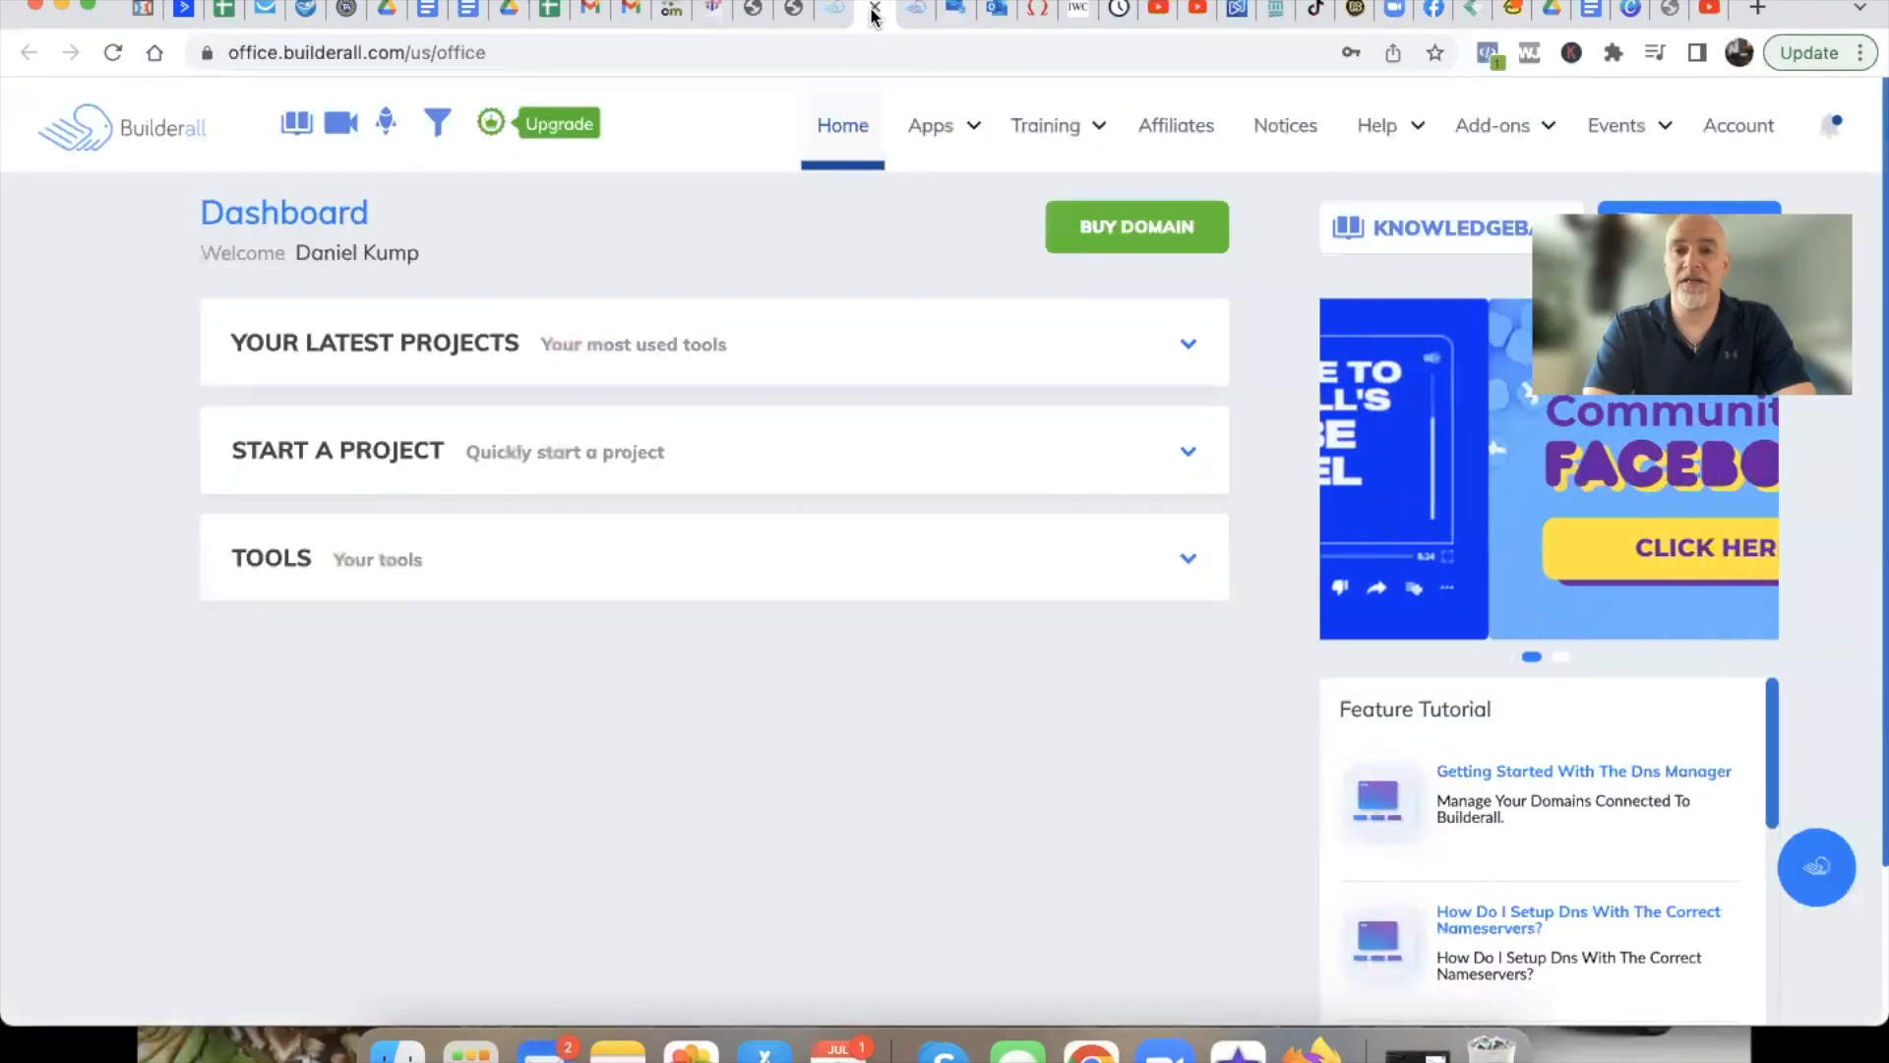
# Return to the Cheetah page editor and close the email form's List URL settings without saving
pyautogui.click(756, 14)
pyautogui.tripleClick(1106, 540)
pyautogui.write('https://www.clkmr.com/danieljkump/TTAd')
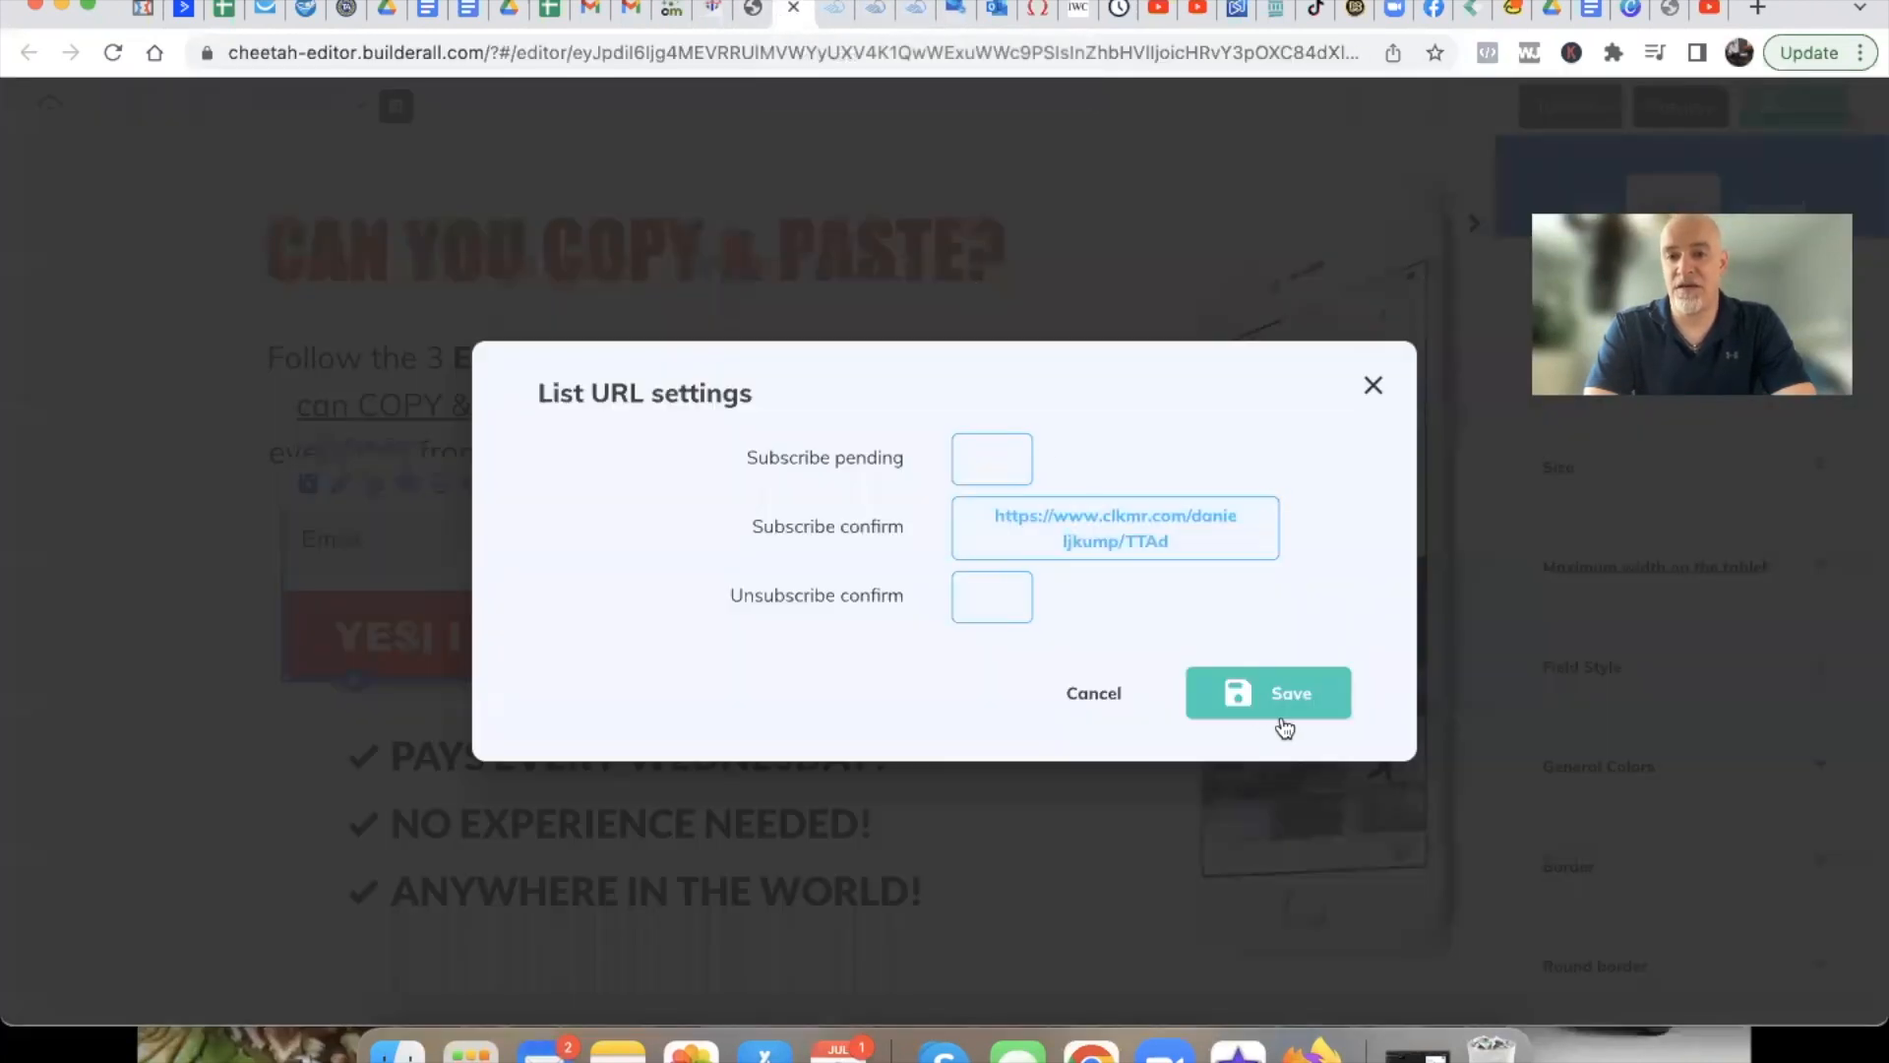
pyautogui.click(1376, 385)
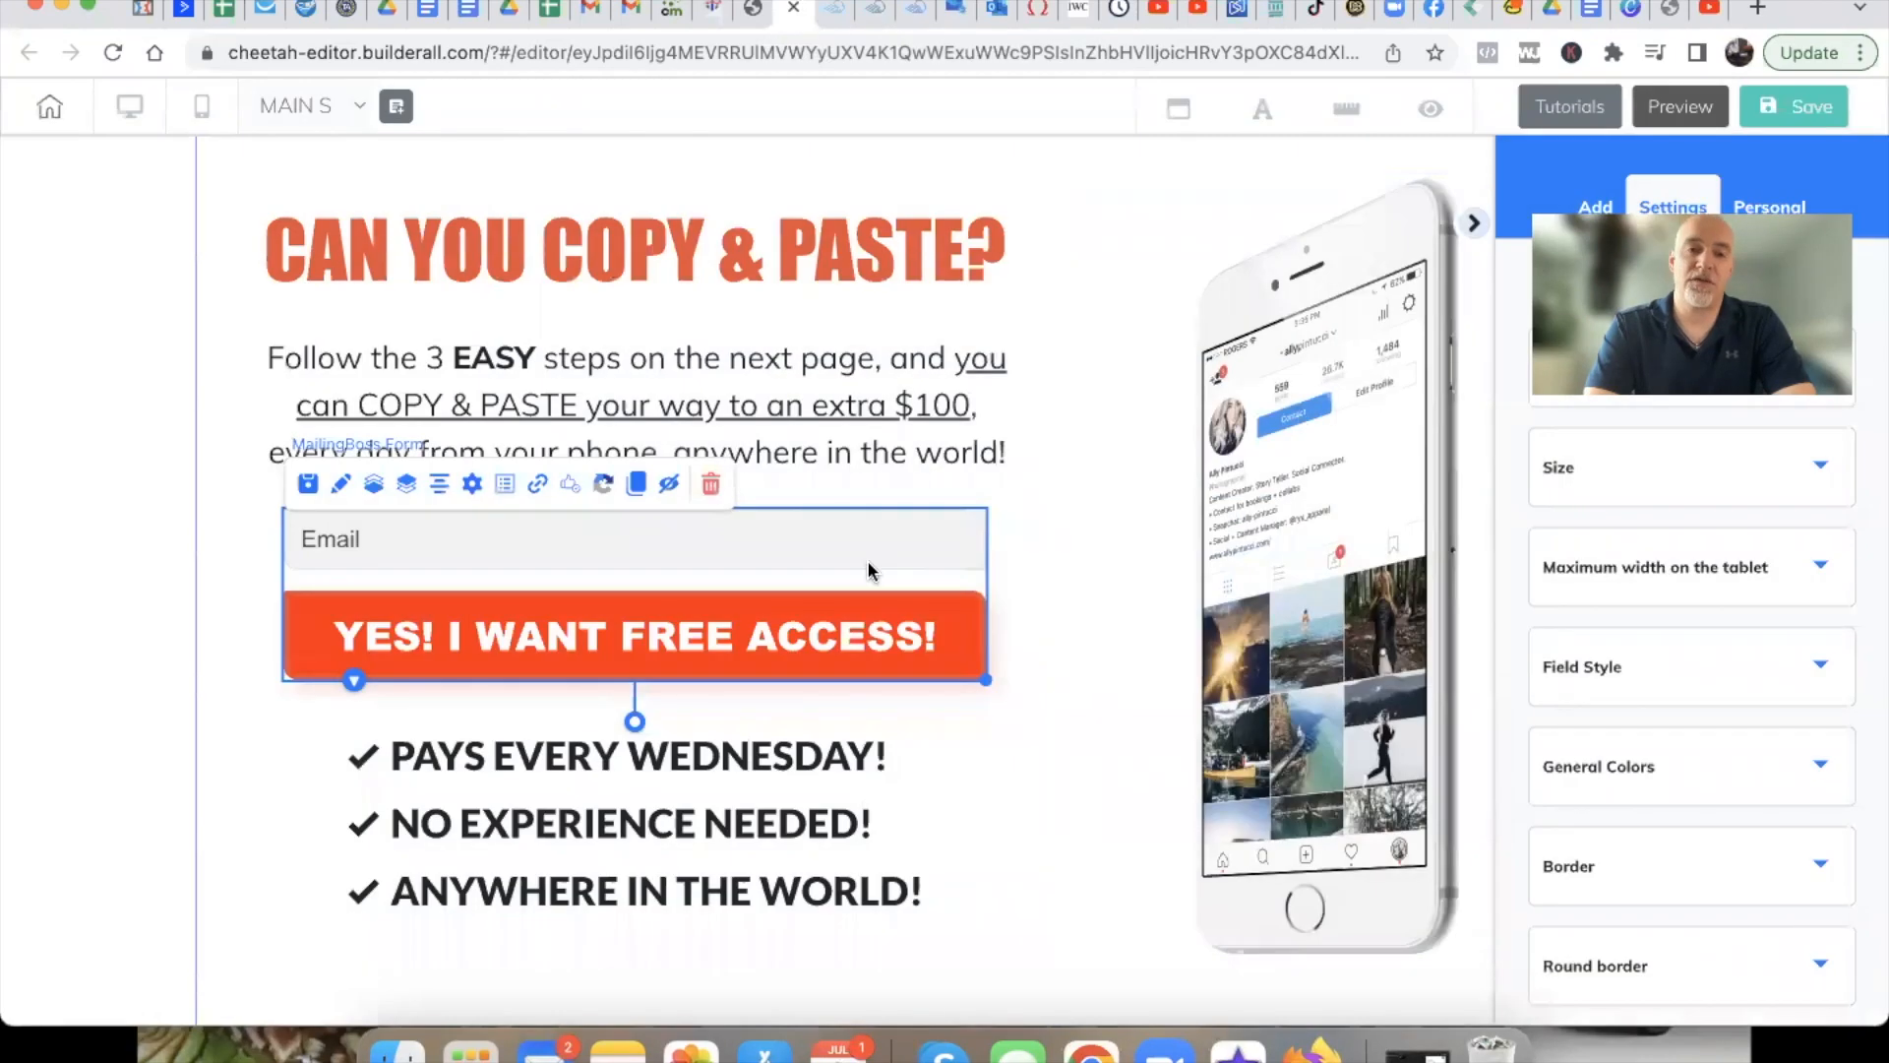
# Open the email form's MailingBoss list selection, look through the available lists and close it without choosing one
pyautogui.click(471, 490)
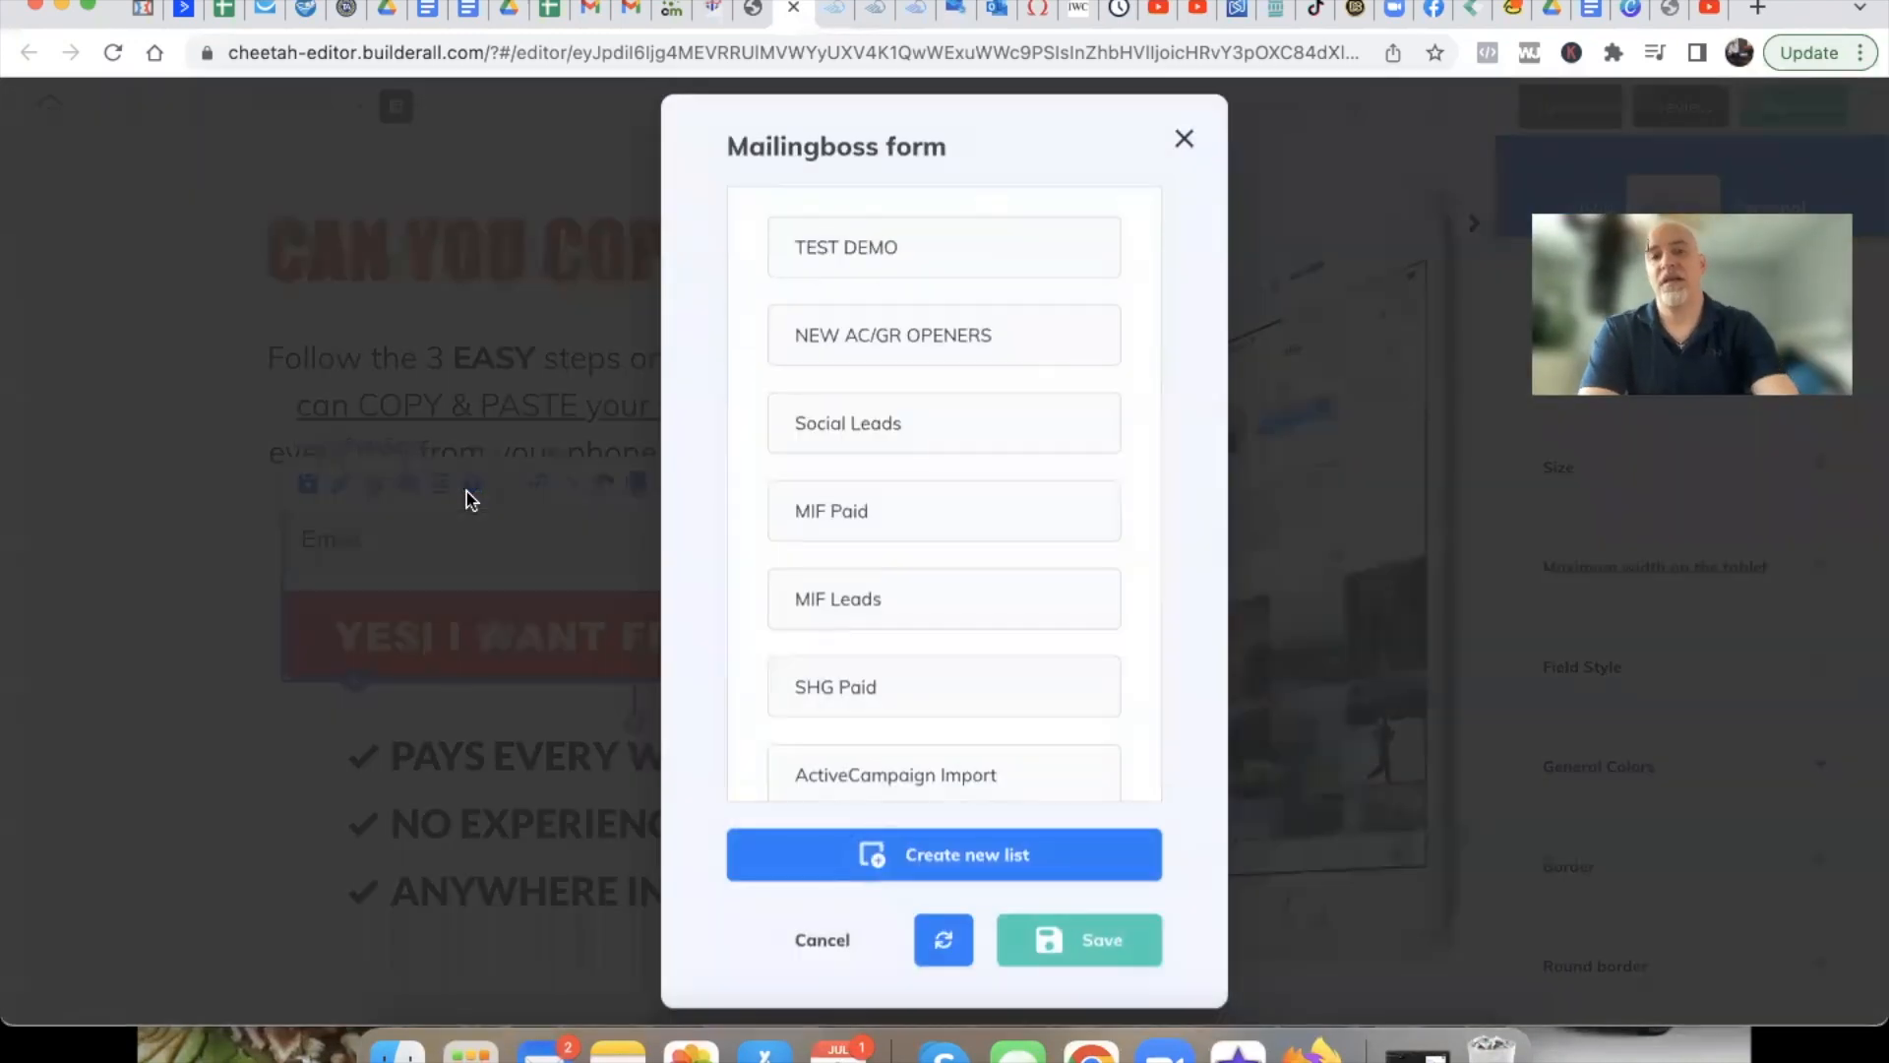
pyautogui.scroll(-5, 776, 532)
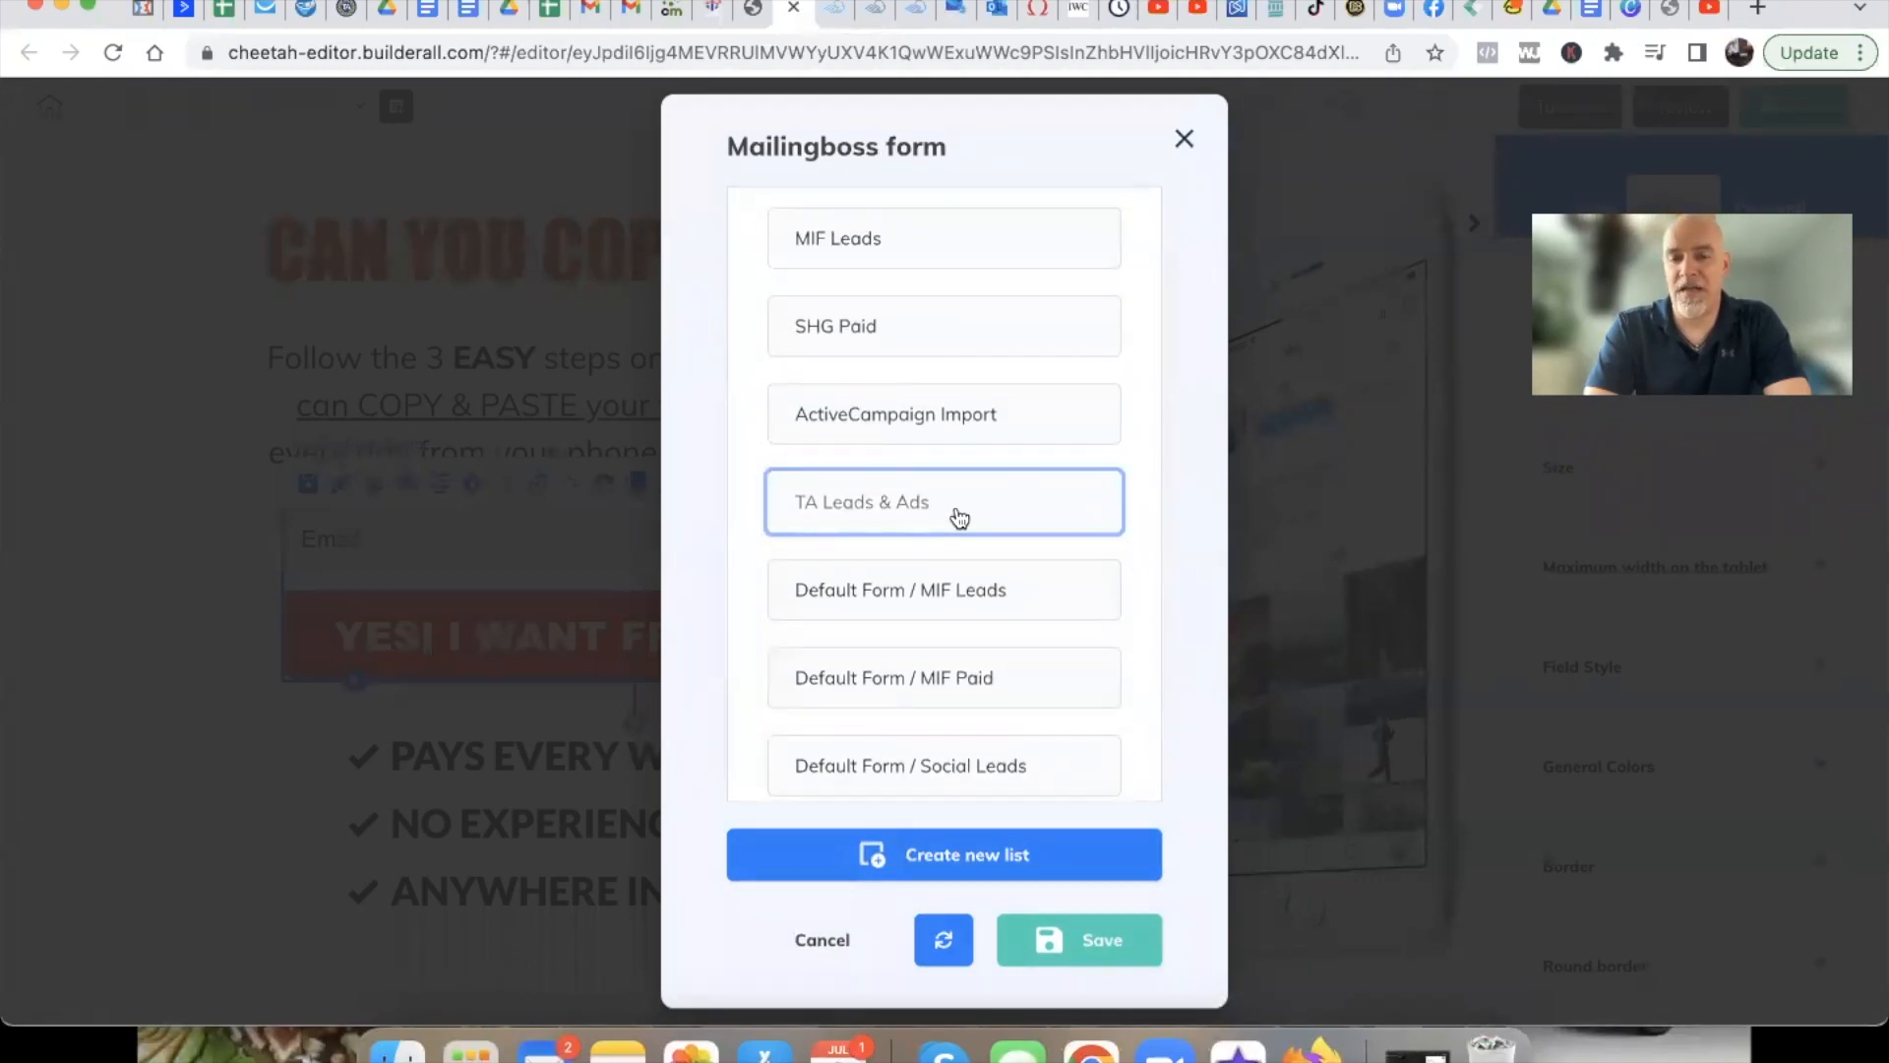
pyautogui.scroll(5, 962, 521)
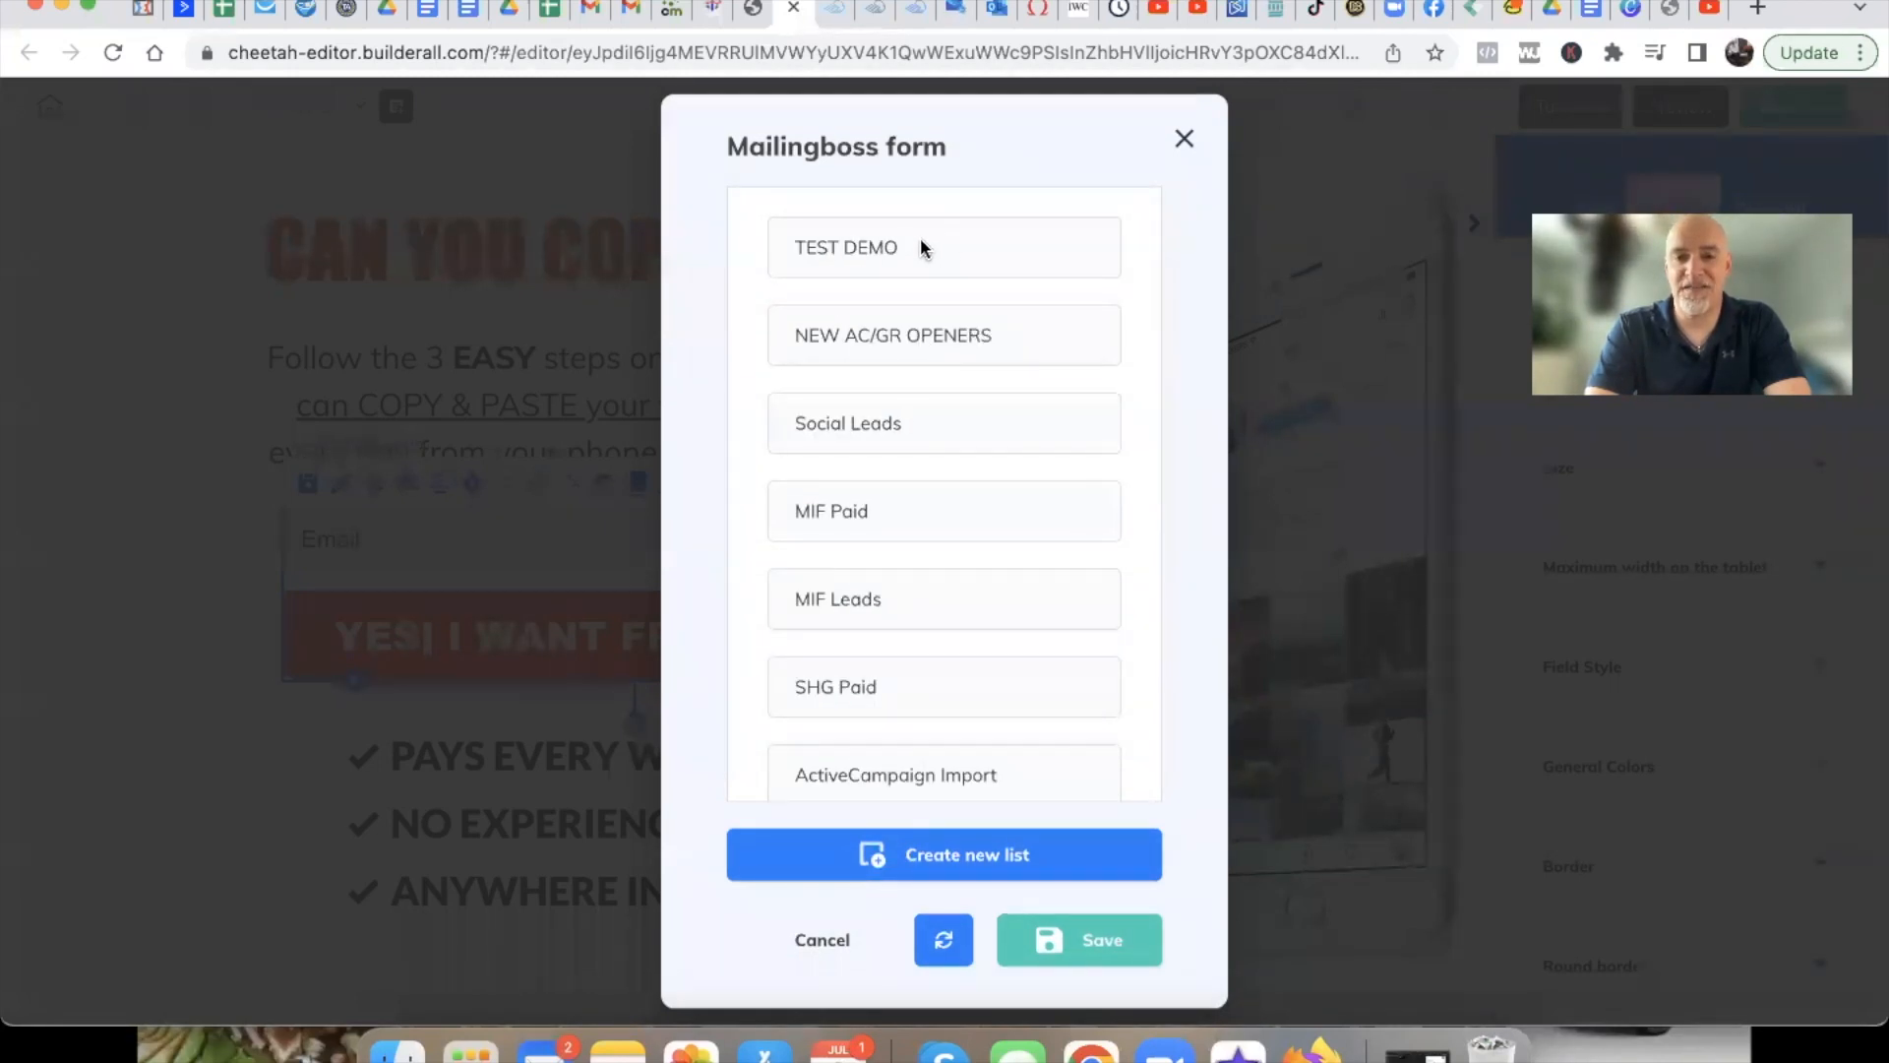
pyautogui.click(1185, 138)
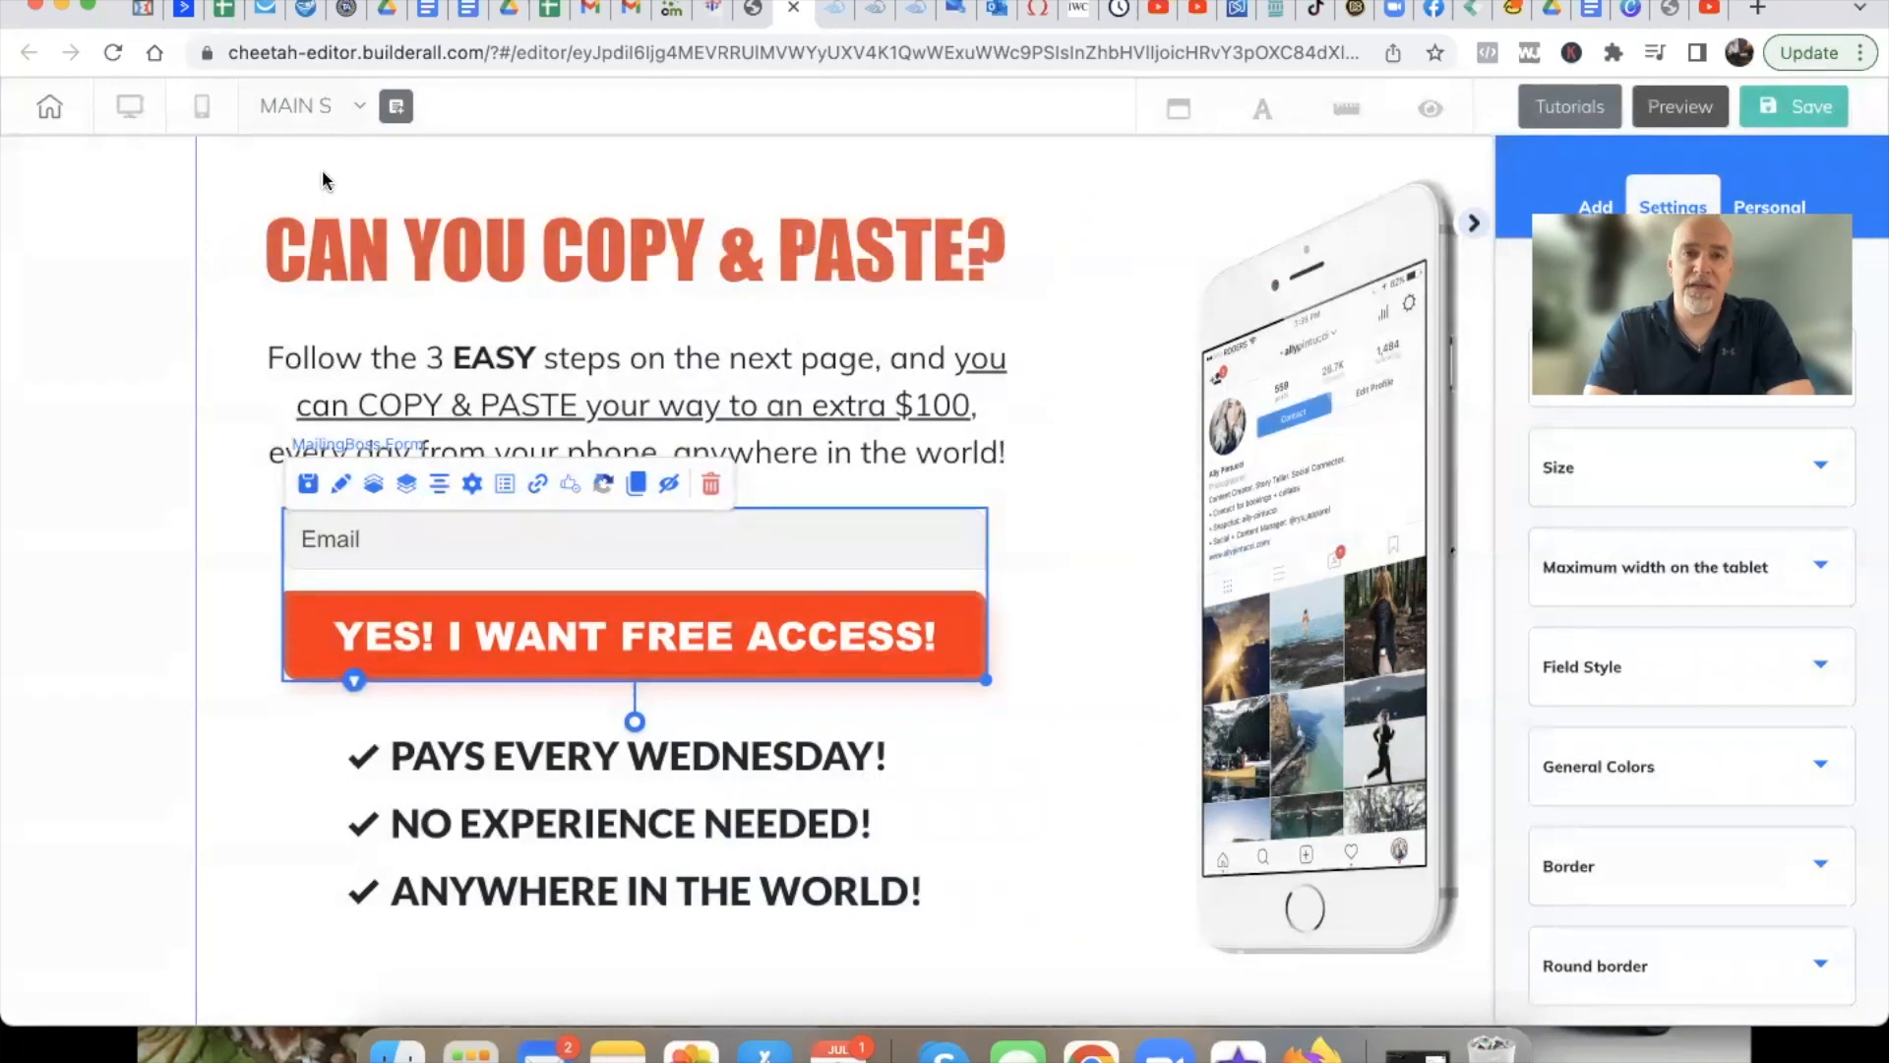
# Leave the cp1 page editor and open the MAIN SHG CP page with the social address in the page editor
pyautogui.click(794, 8)
pyautogui.click(985, 407)
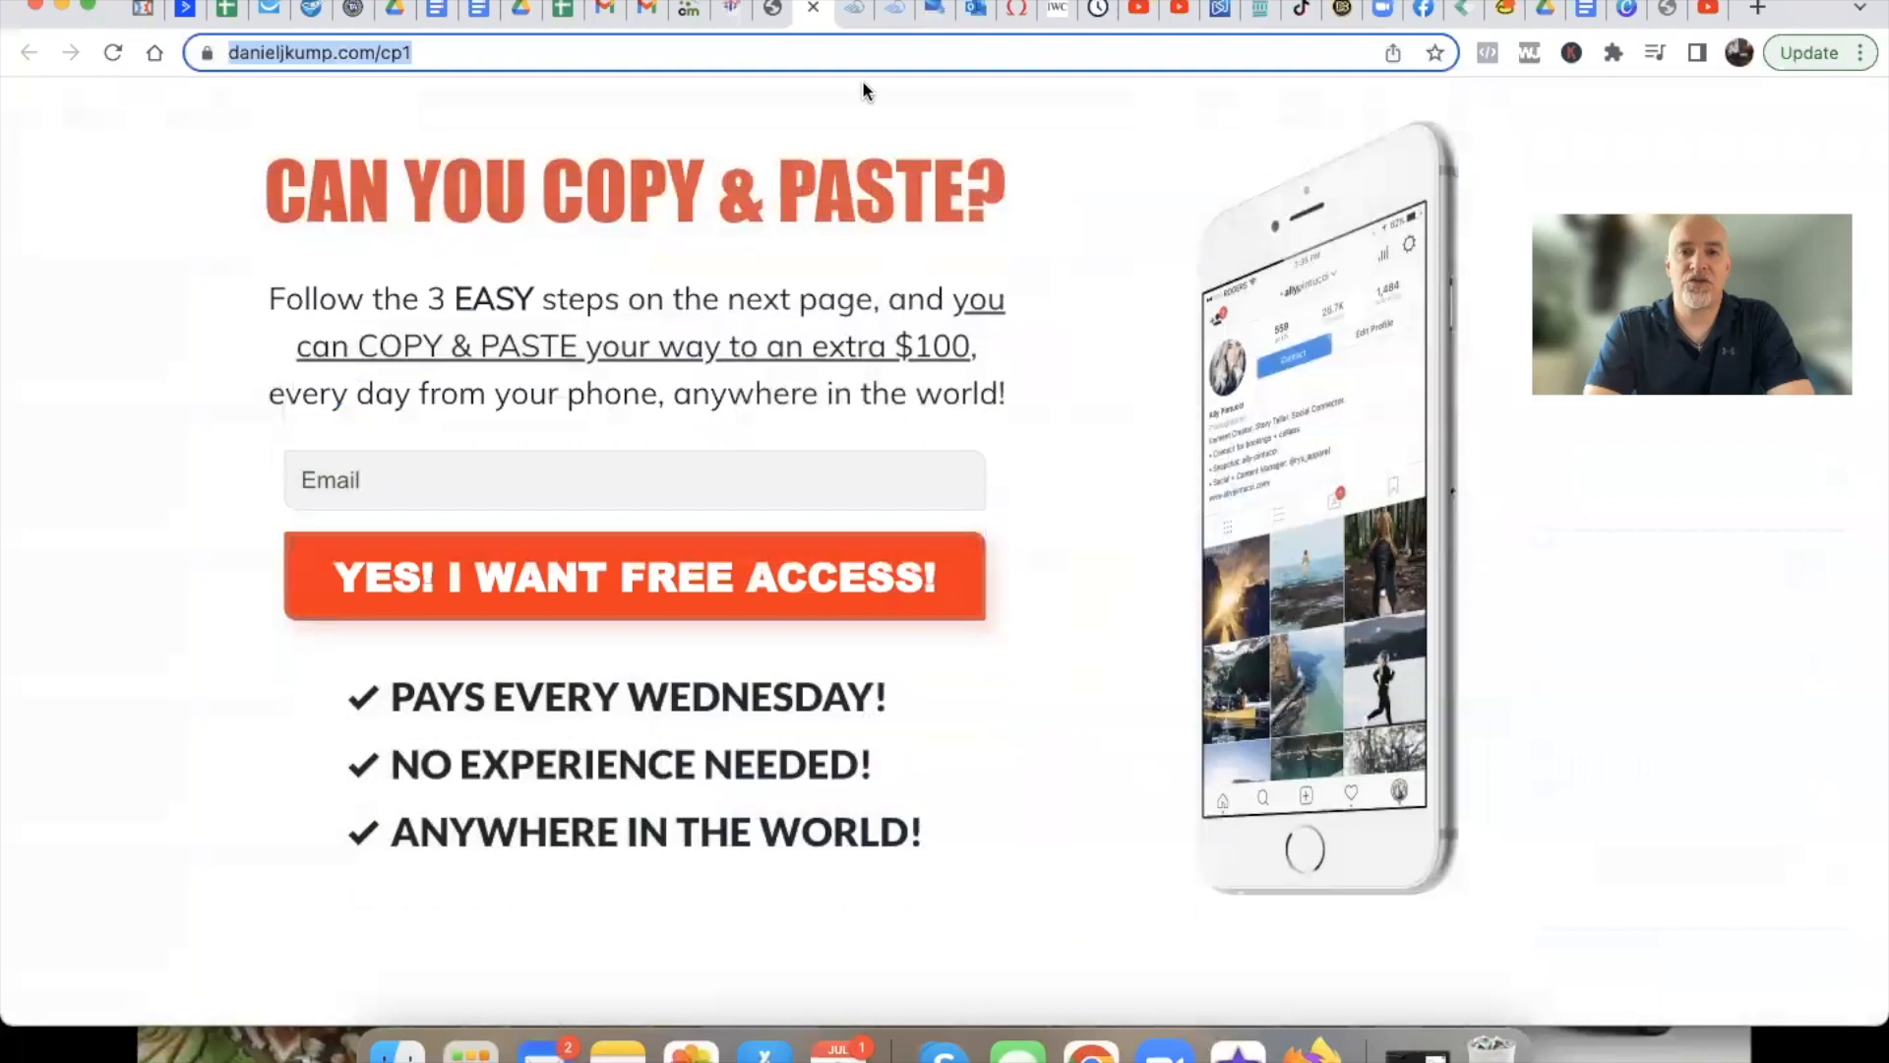
pyautogui.click(772, 10)
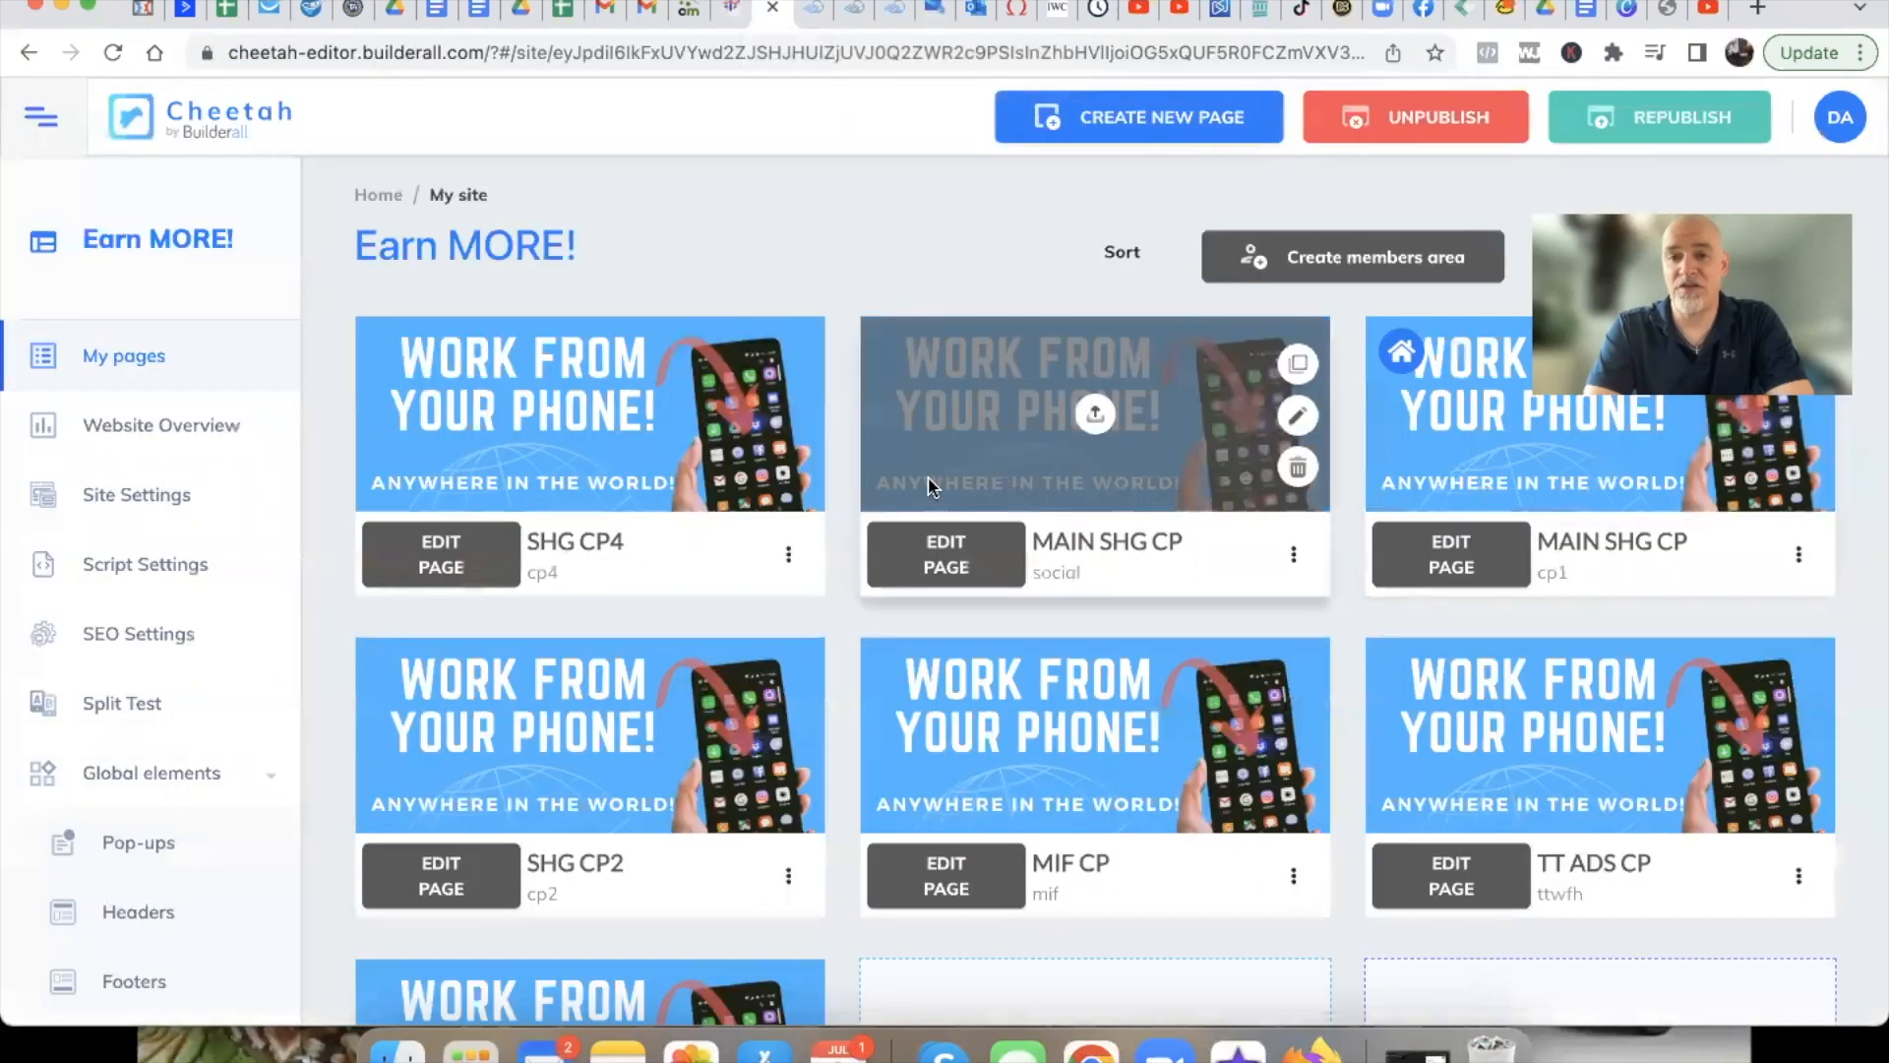
pyautogui.scroll(-5, 1330, 630)
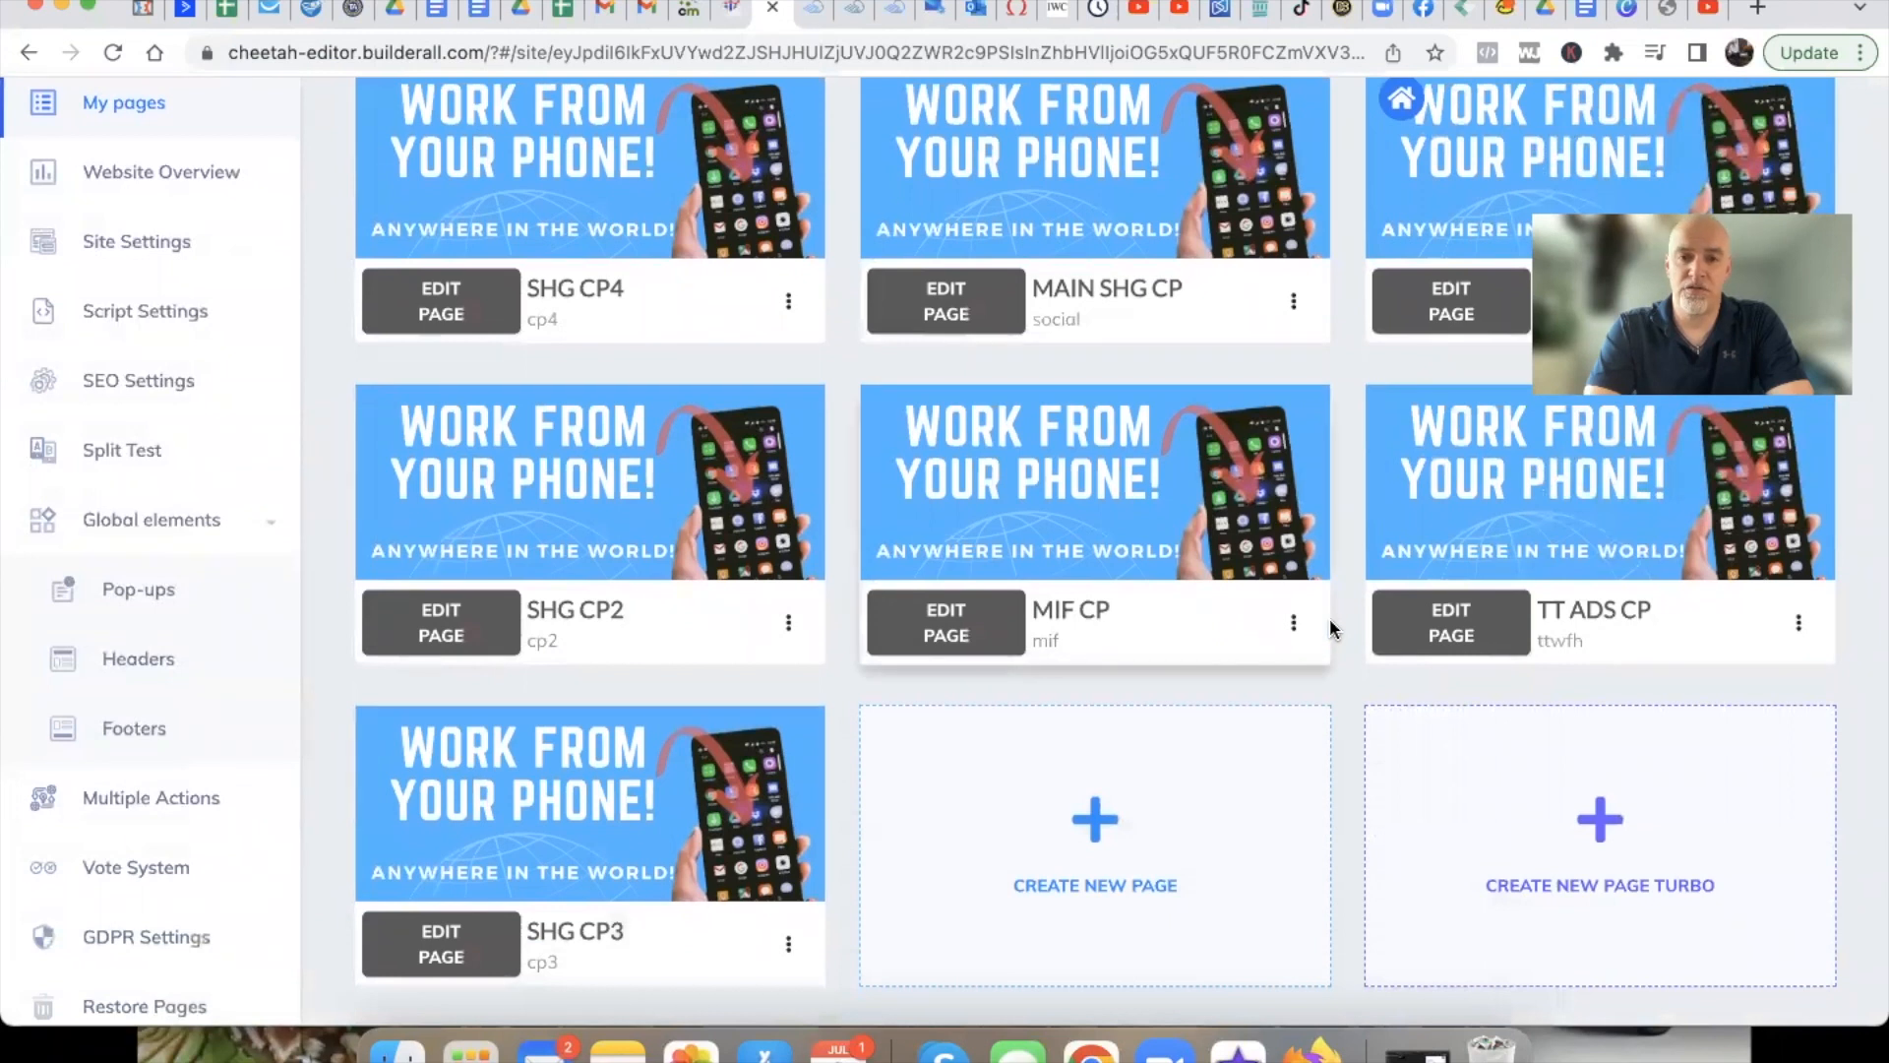
pyautogui.scroll(1, 1331, 629)
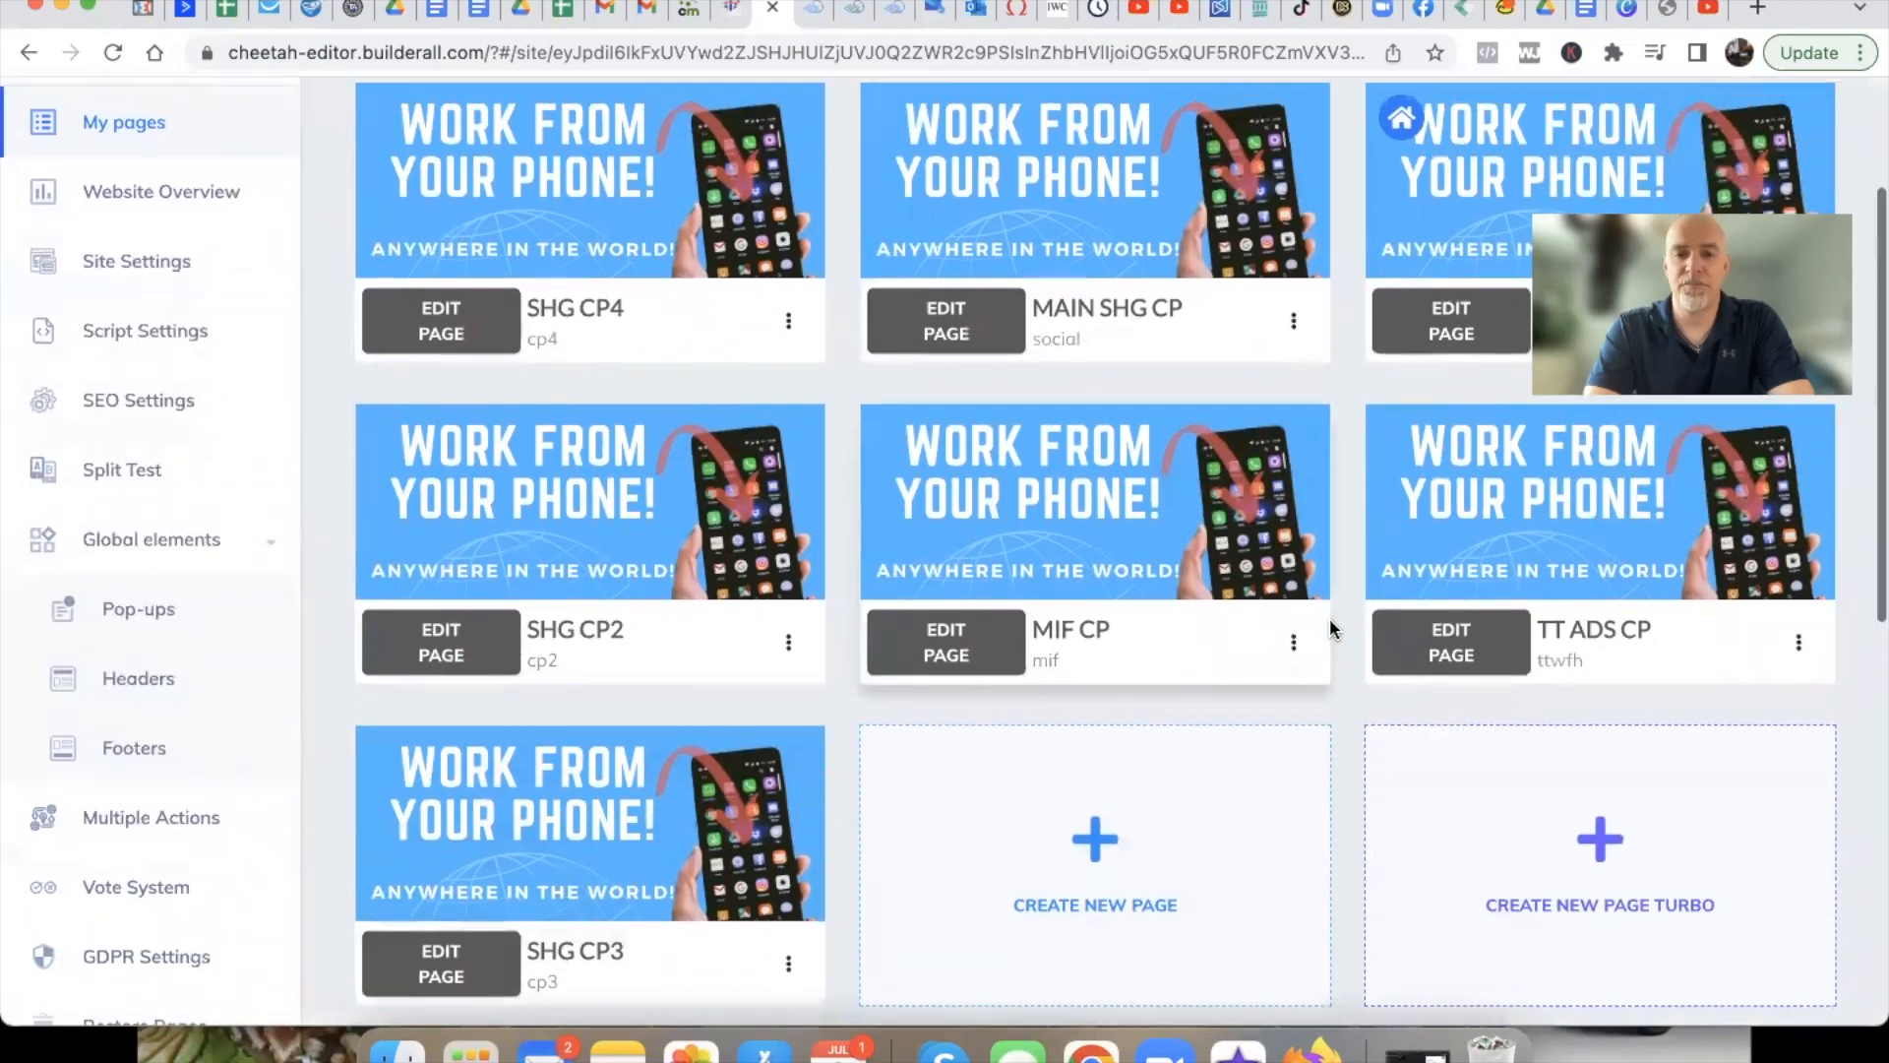
pyautogui.scroll(2, 1331, 629)
pyautogui.scroll(1, 1331, 630)
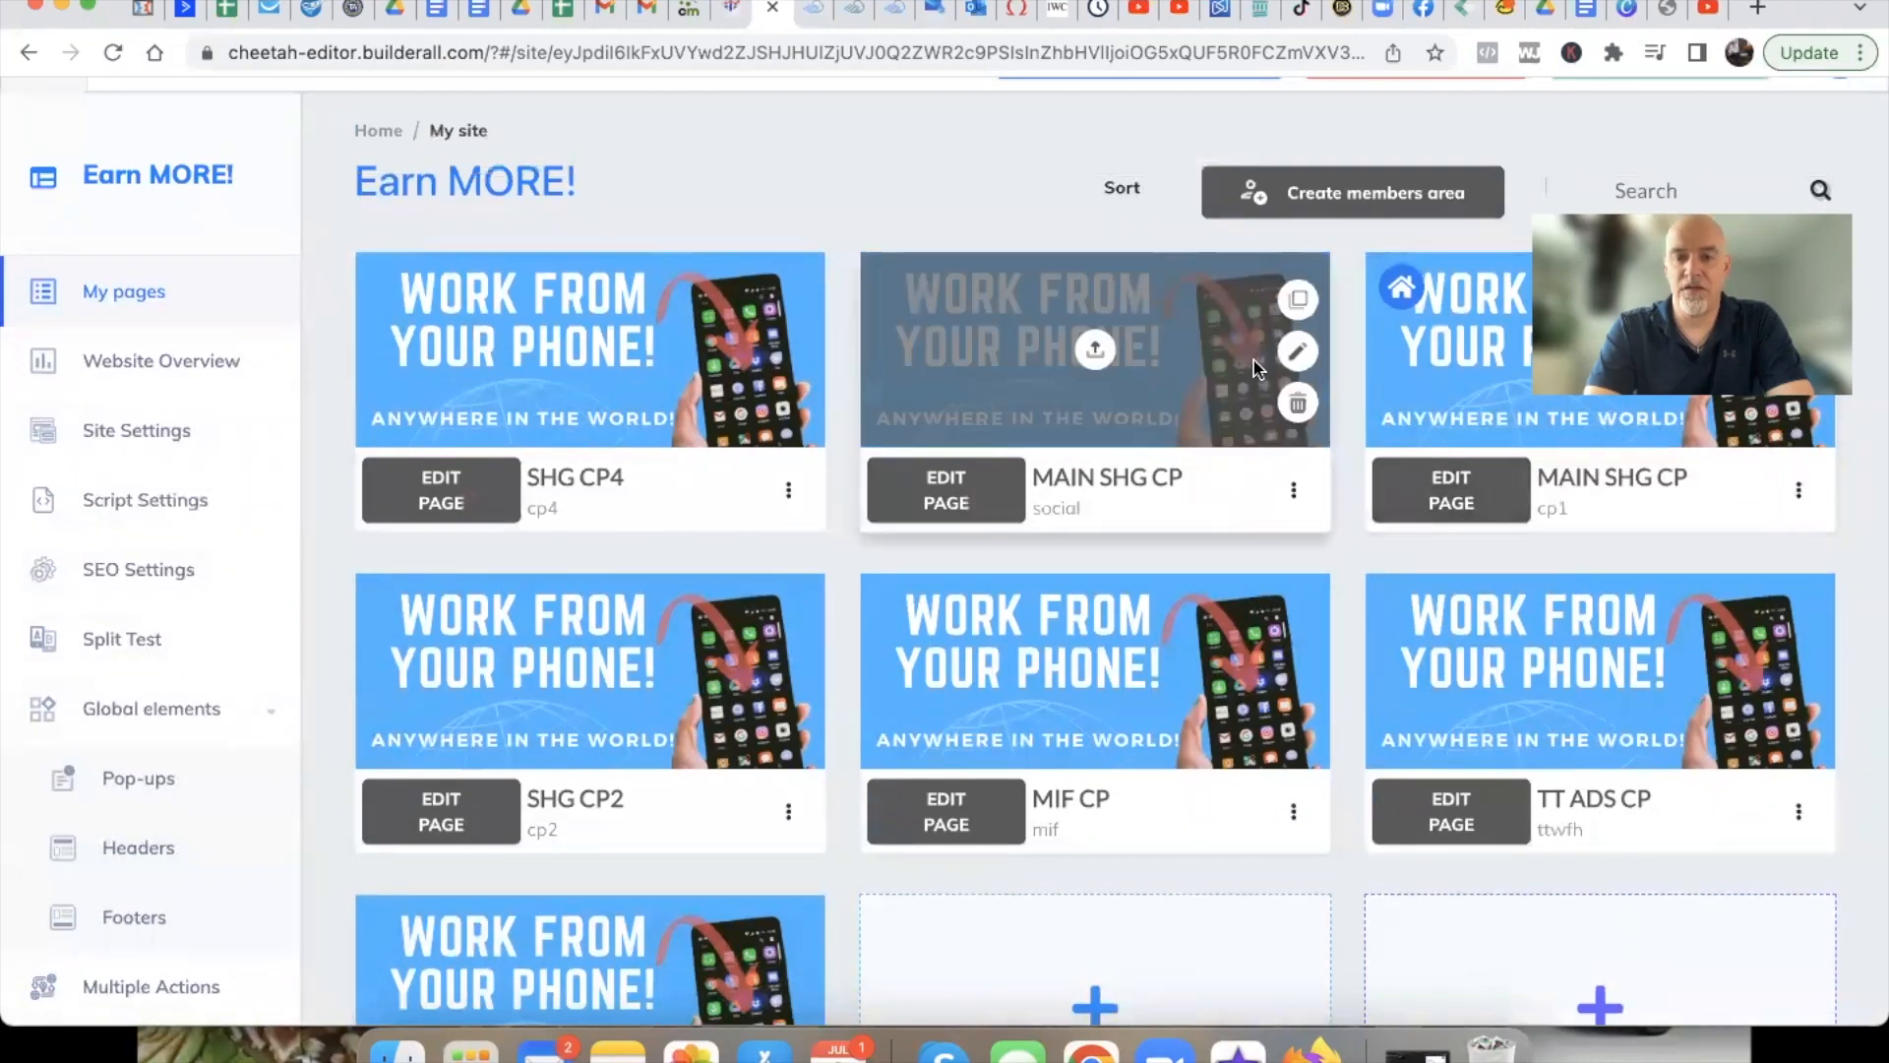
pyautogui.click(1289, 363)
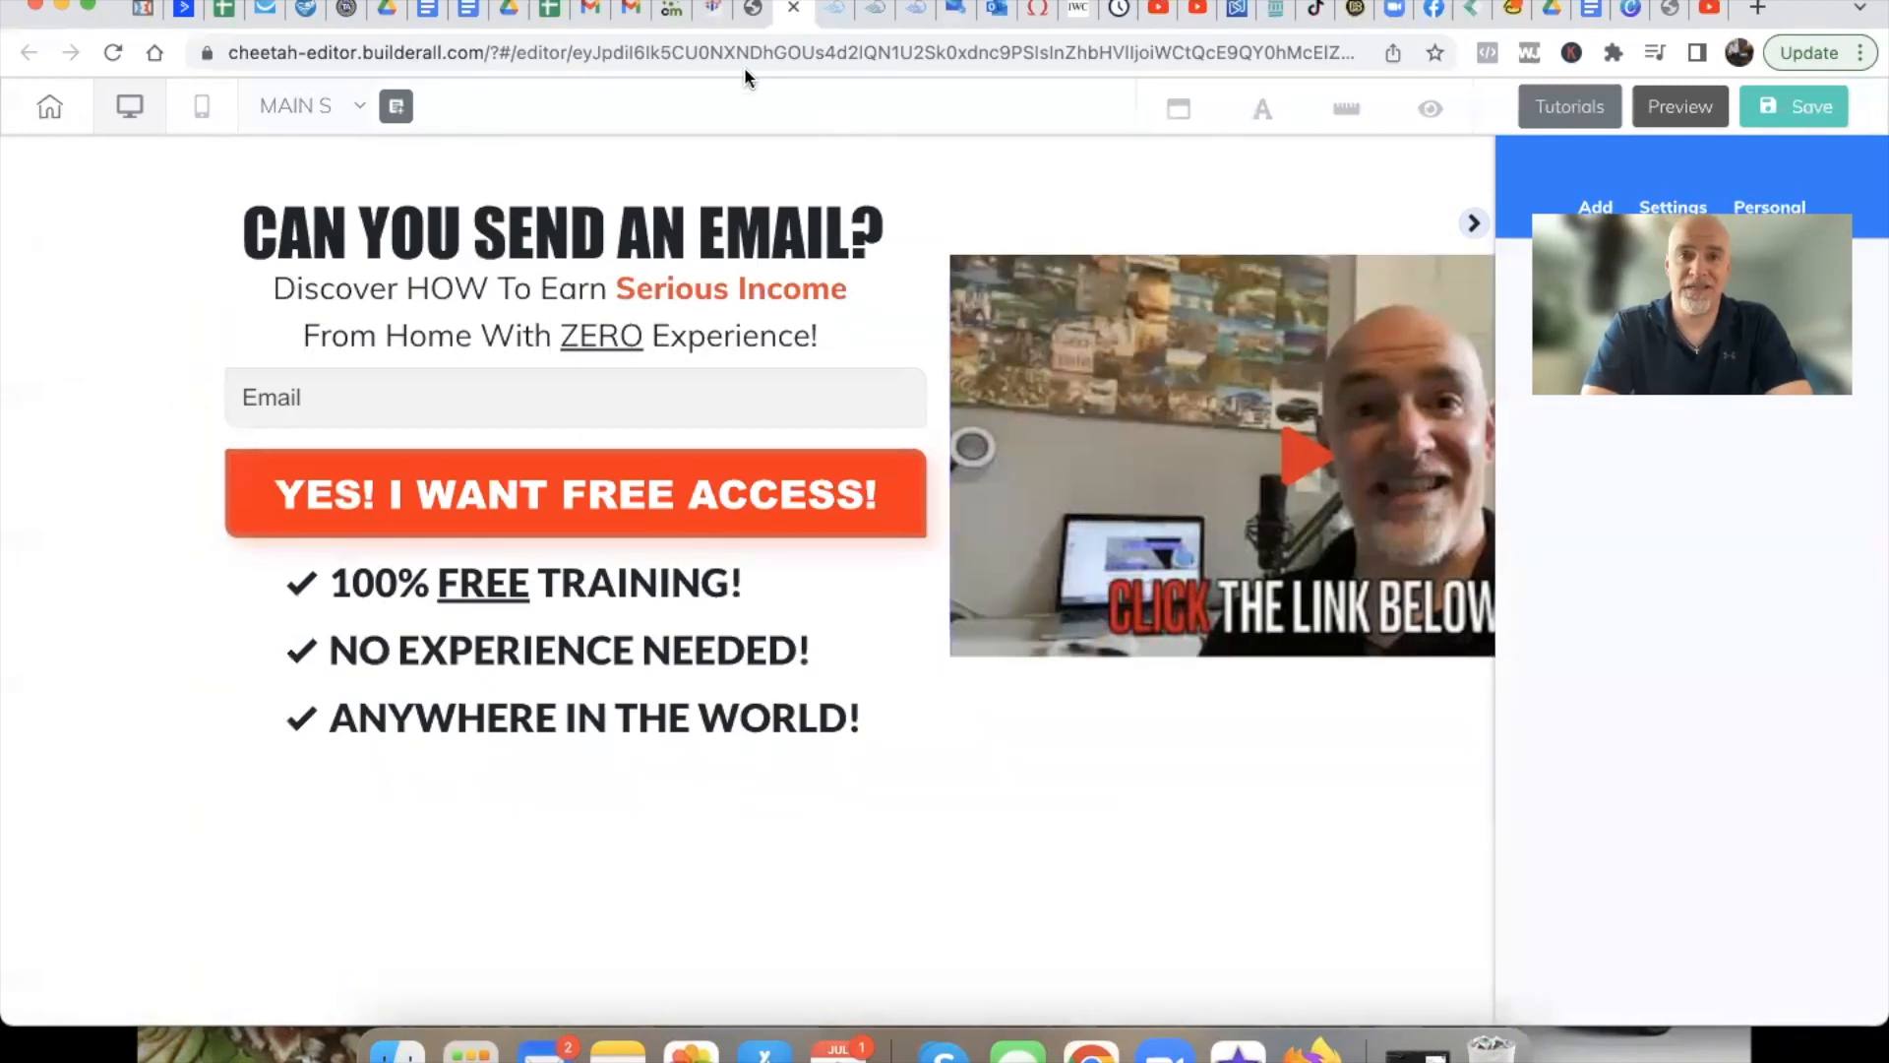
# Close the social page's editor and open the TT ADS CP page (ttwfh) from the Earn MORE! site's pages
pyautogui.click(795, 9)
pyautogui.moveTo(1222, 600)
pyautogui.scroll(-2, 1230, 610)
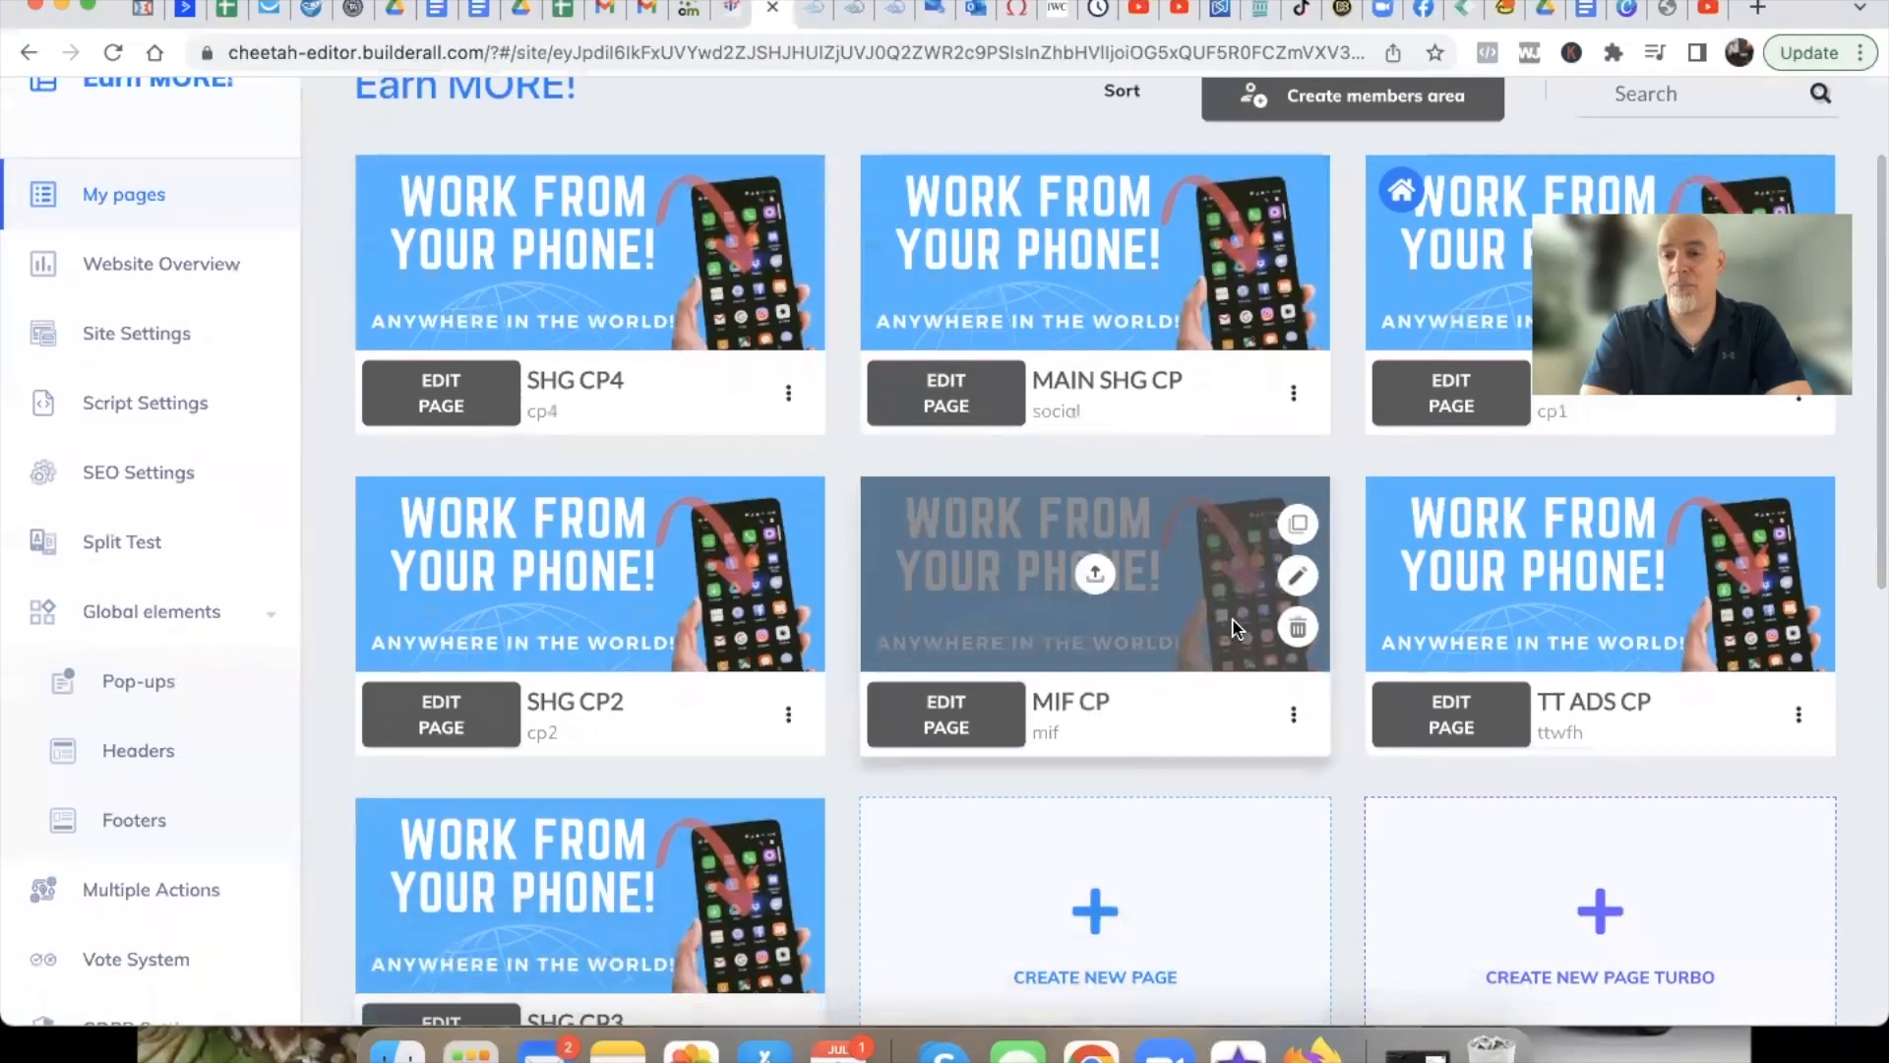
pyautogui.moveTo(1742, 645)
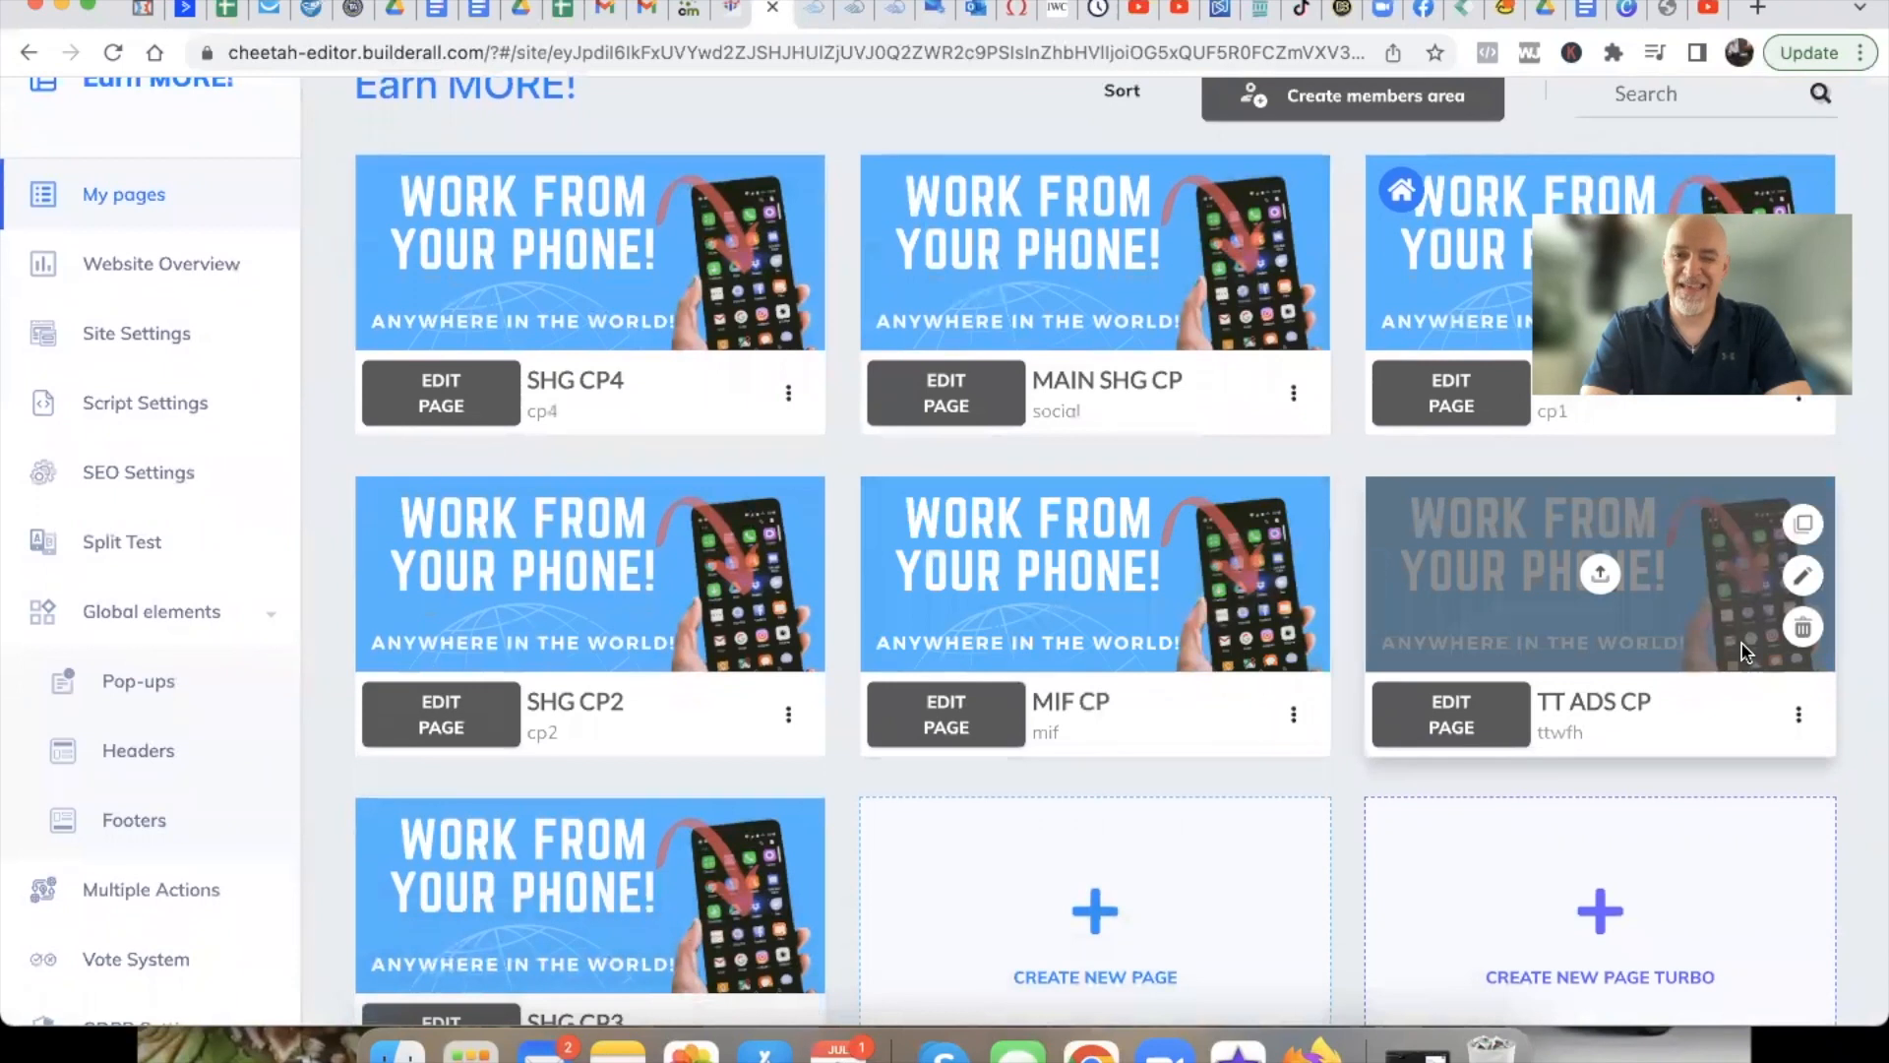
pyautogui.scroll(-2, 1523, 677)
pyautogui.scroll(3, 1523, 677)
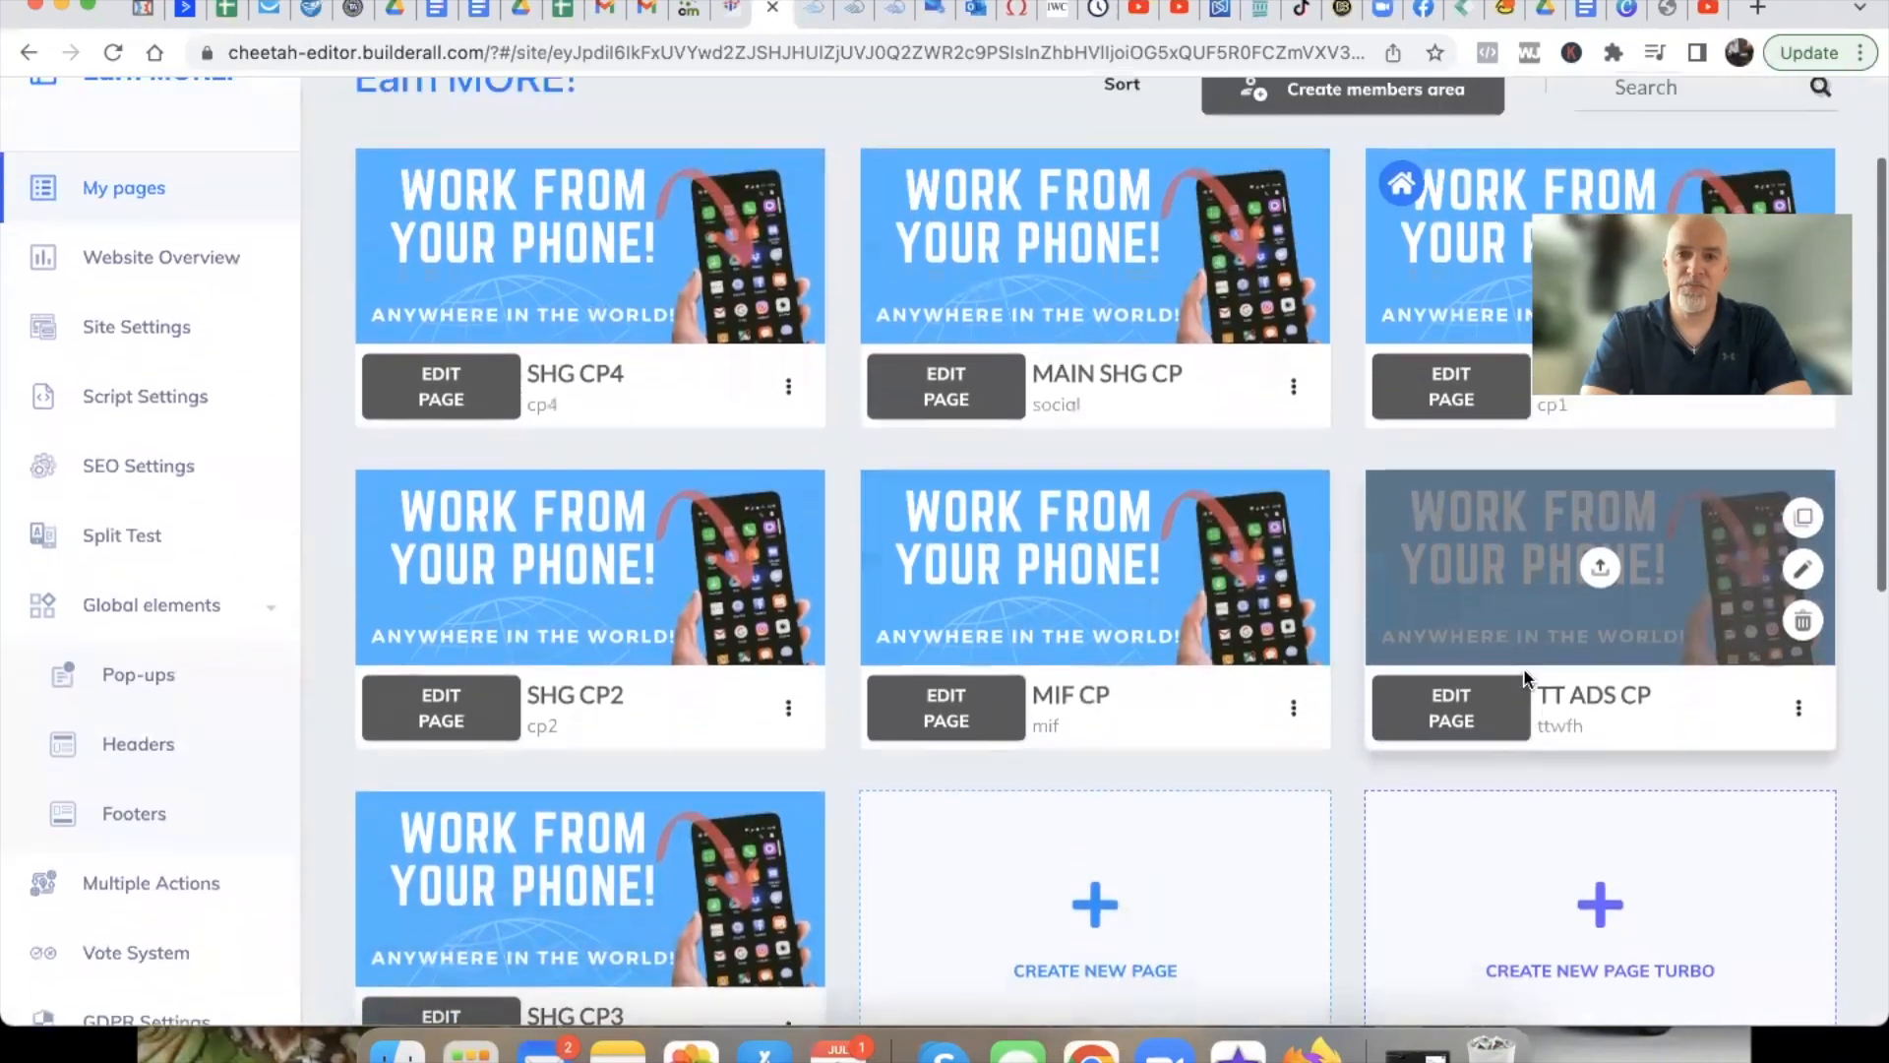
pyautogui.scroll(-2, 1523, 677)
pyautogui.scroll(1, 1523, 677)
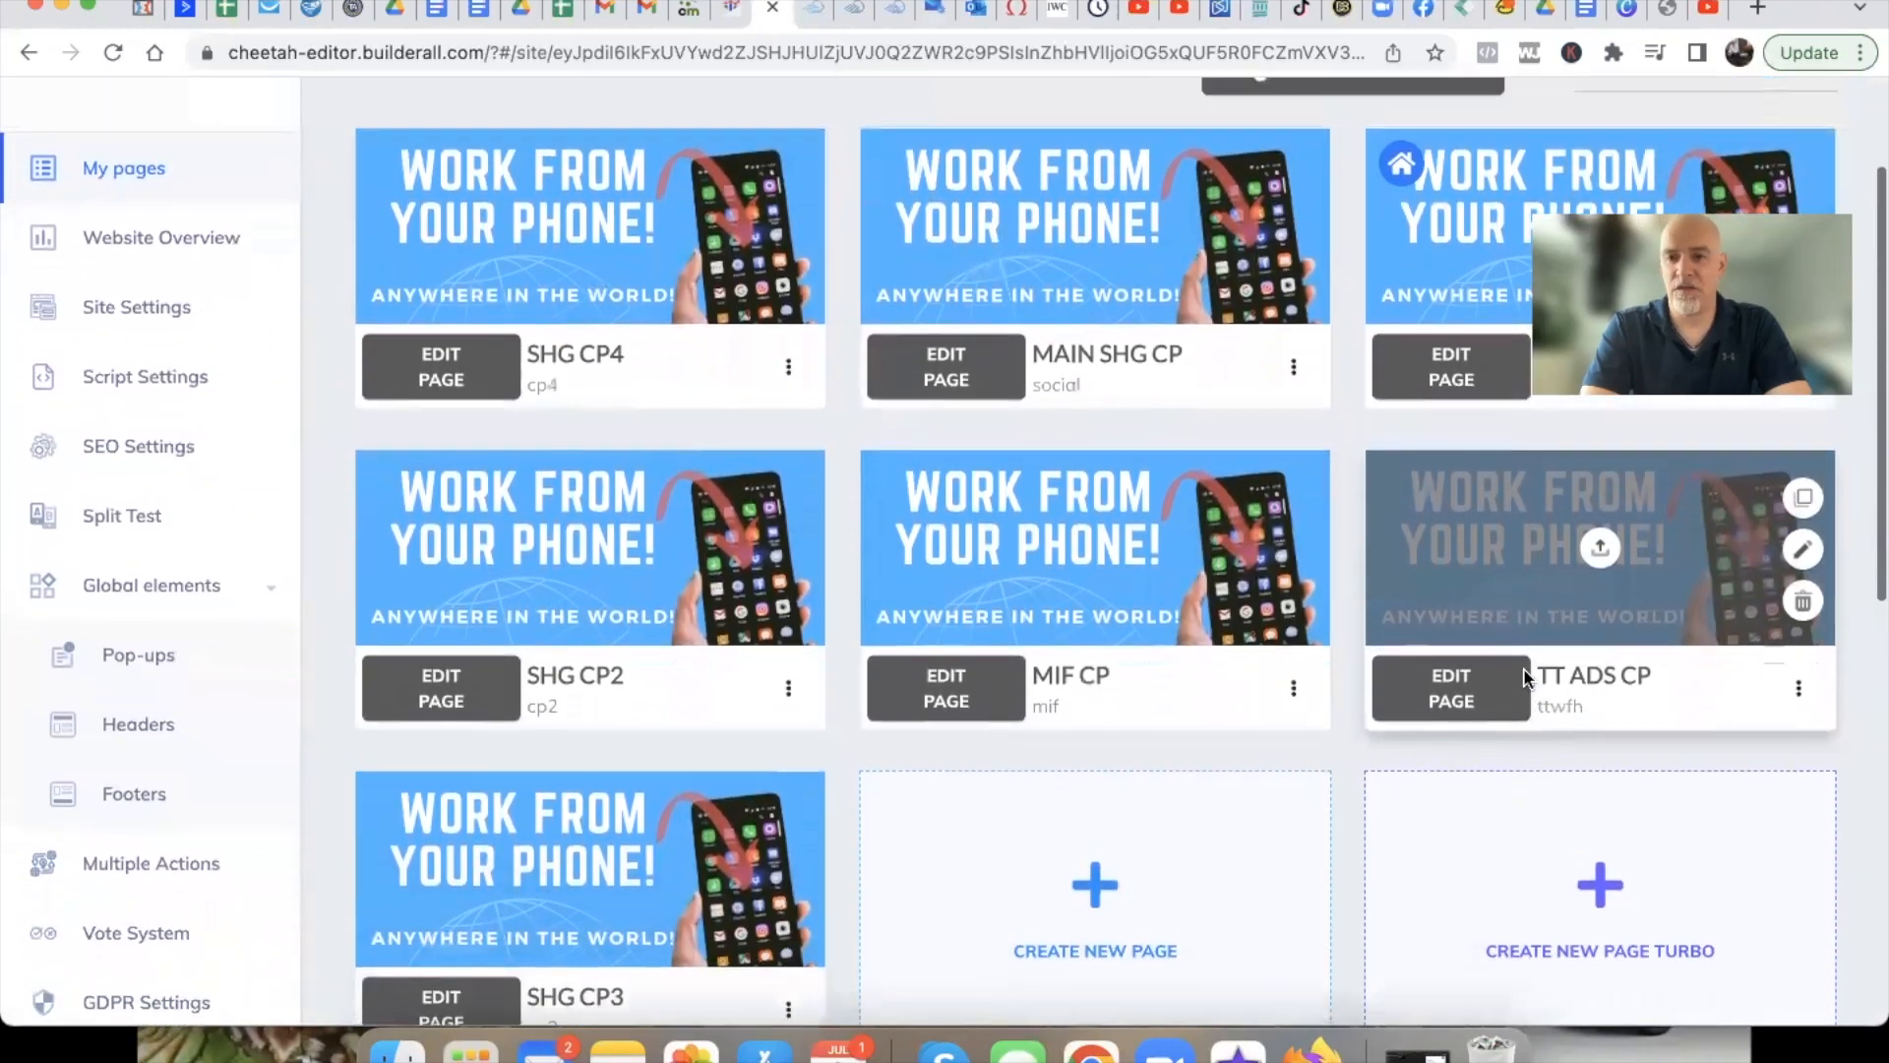
pyautogui.click(1805, 557)
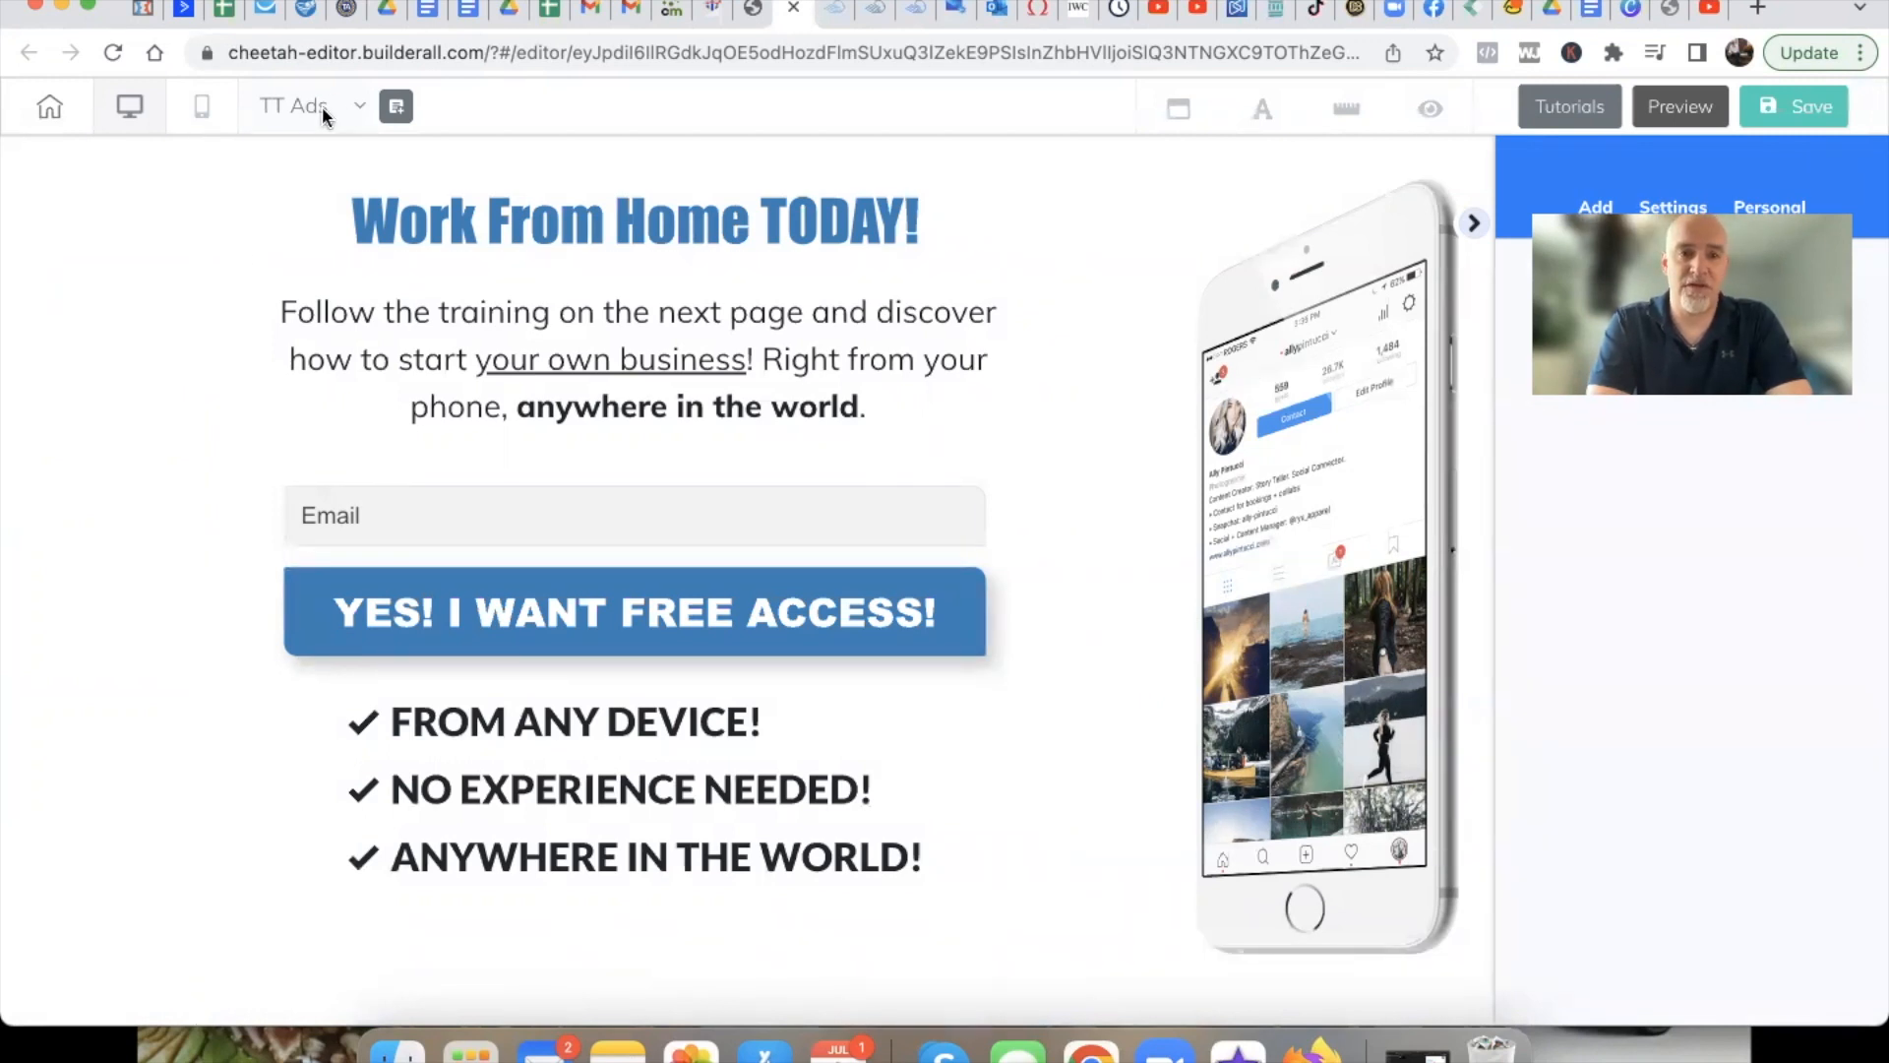
# View the choices in the editor's page switcher without changing page, and leave the TT Ads CP editor
pyautogui.click(360, 114)
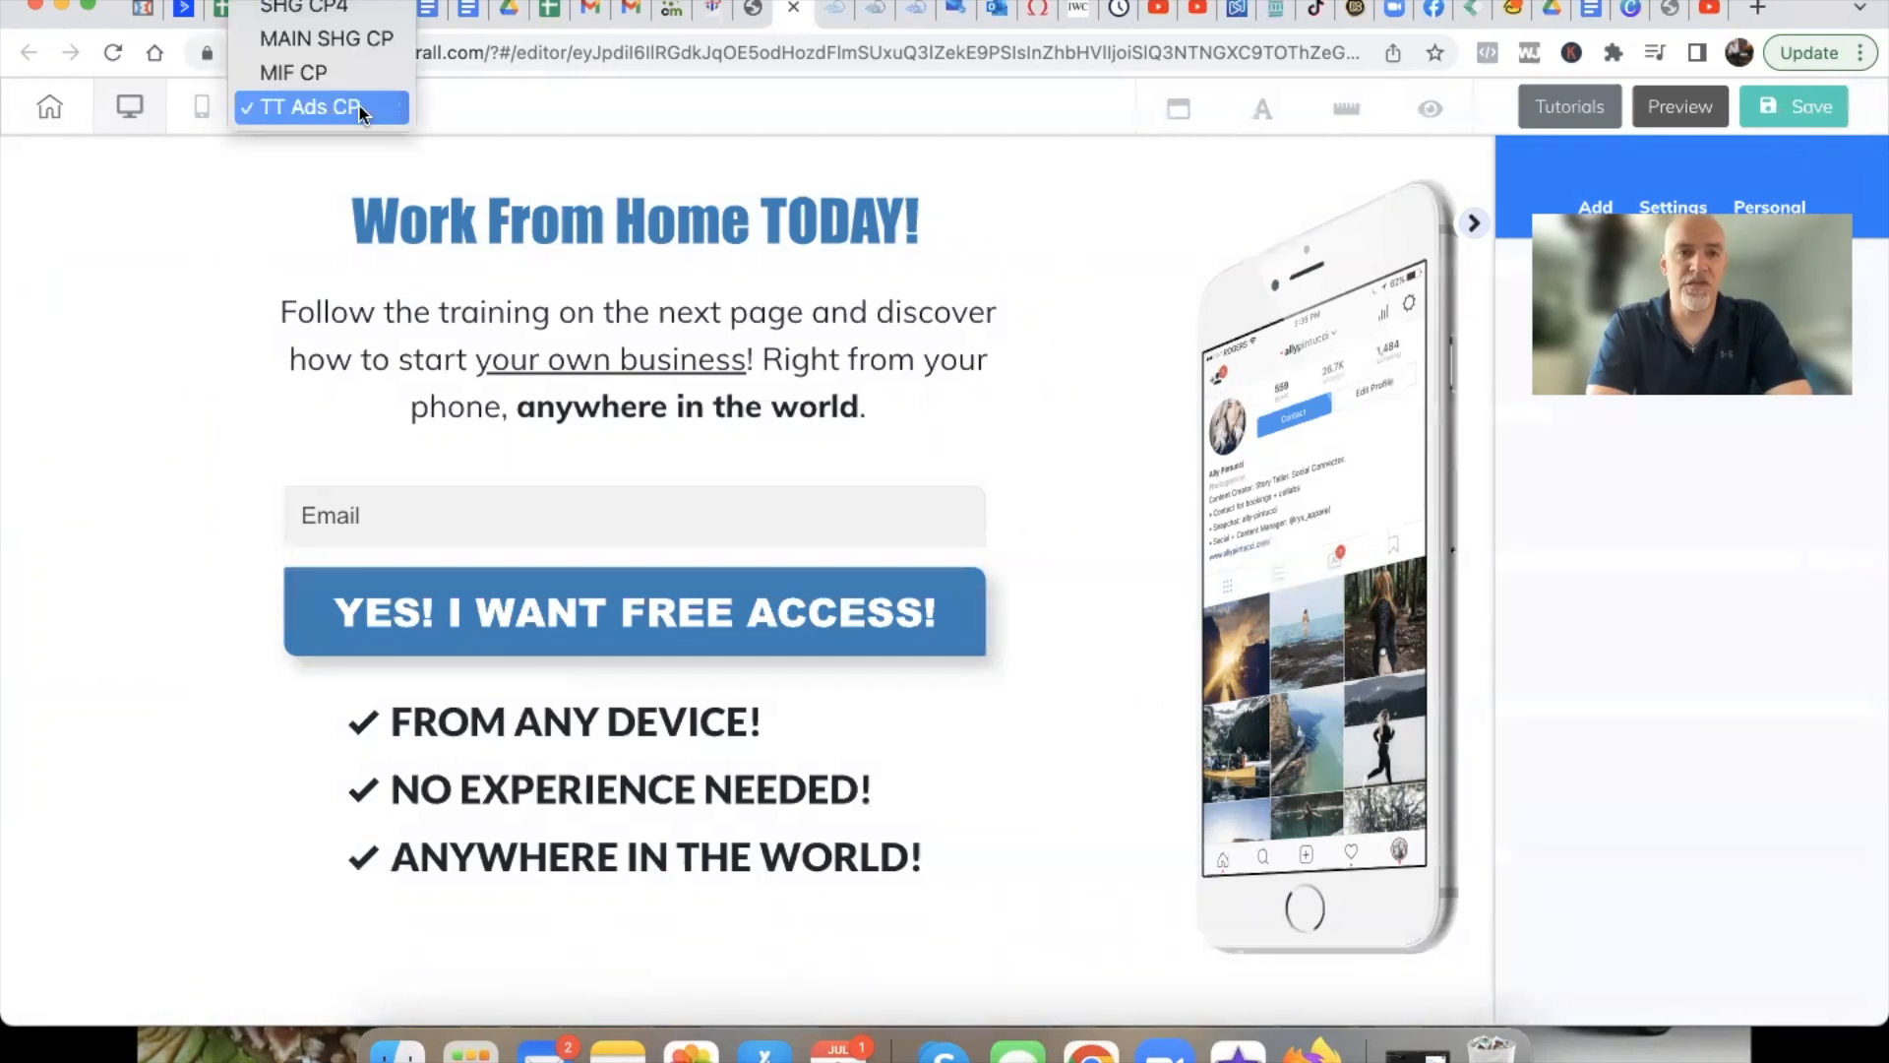
pyautogui.click(487, 174)
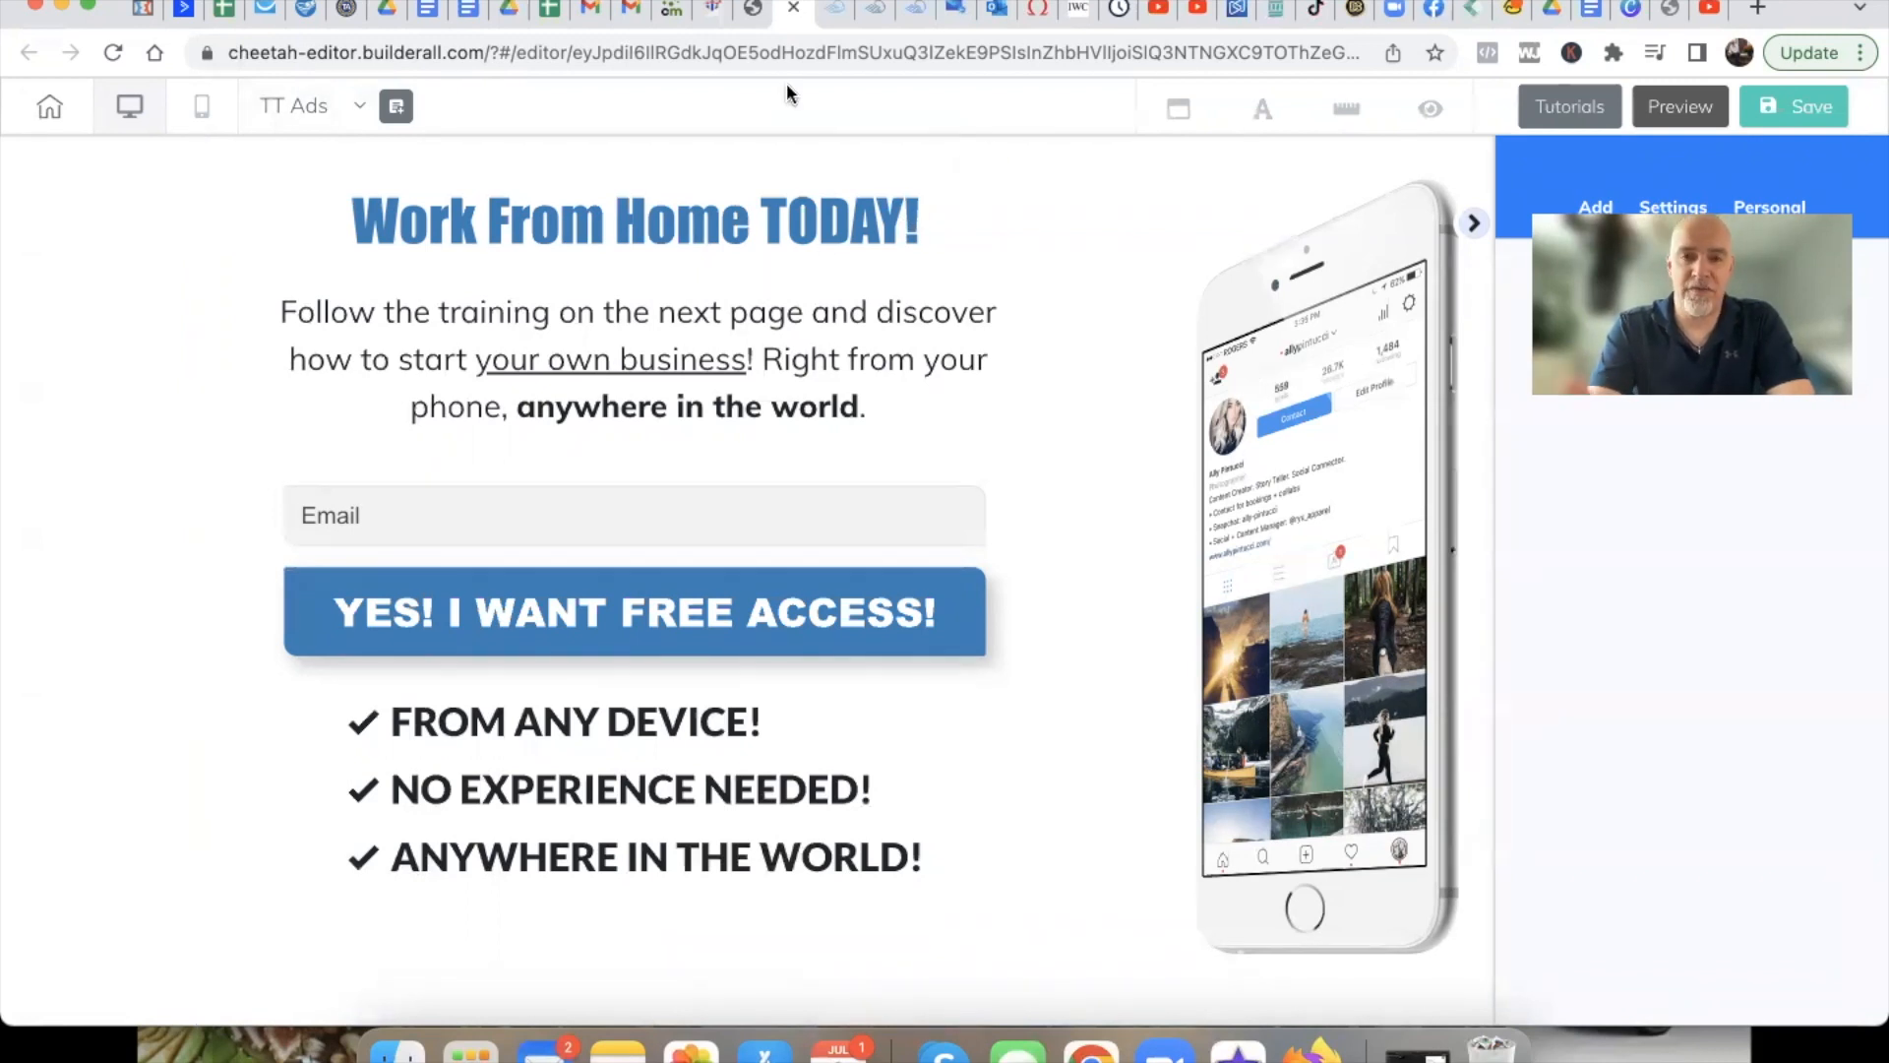
pyautogui.click(793, 9)
pyautogui.click(1026, 411)
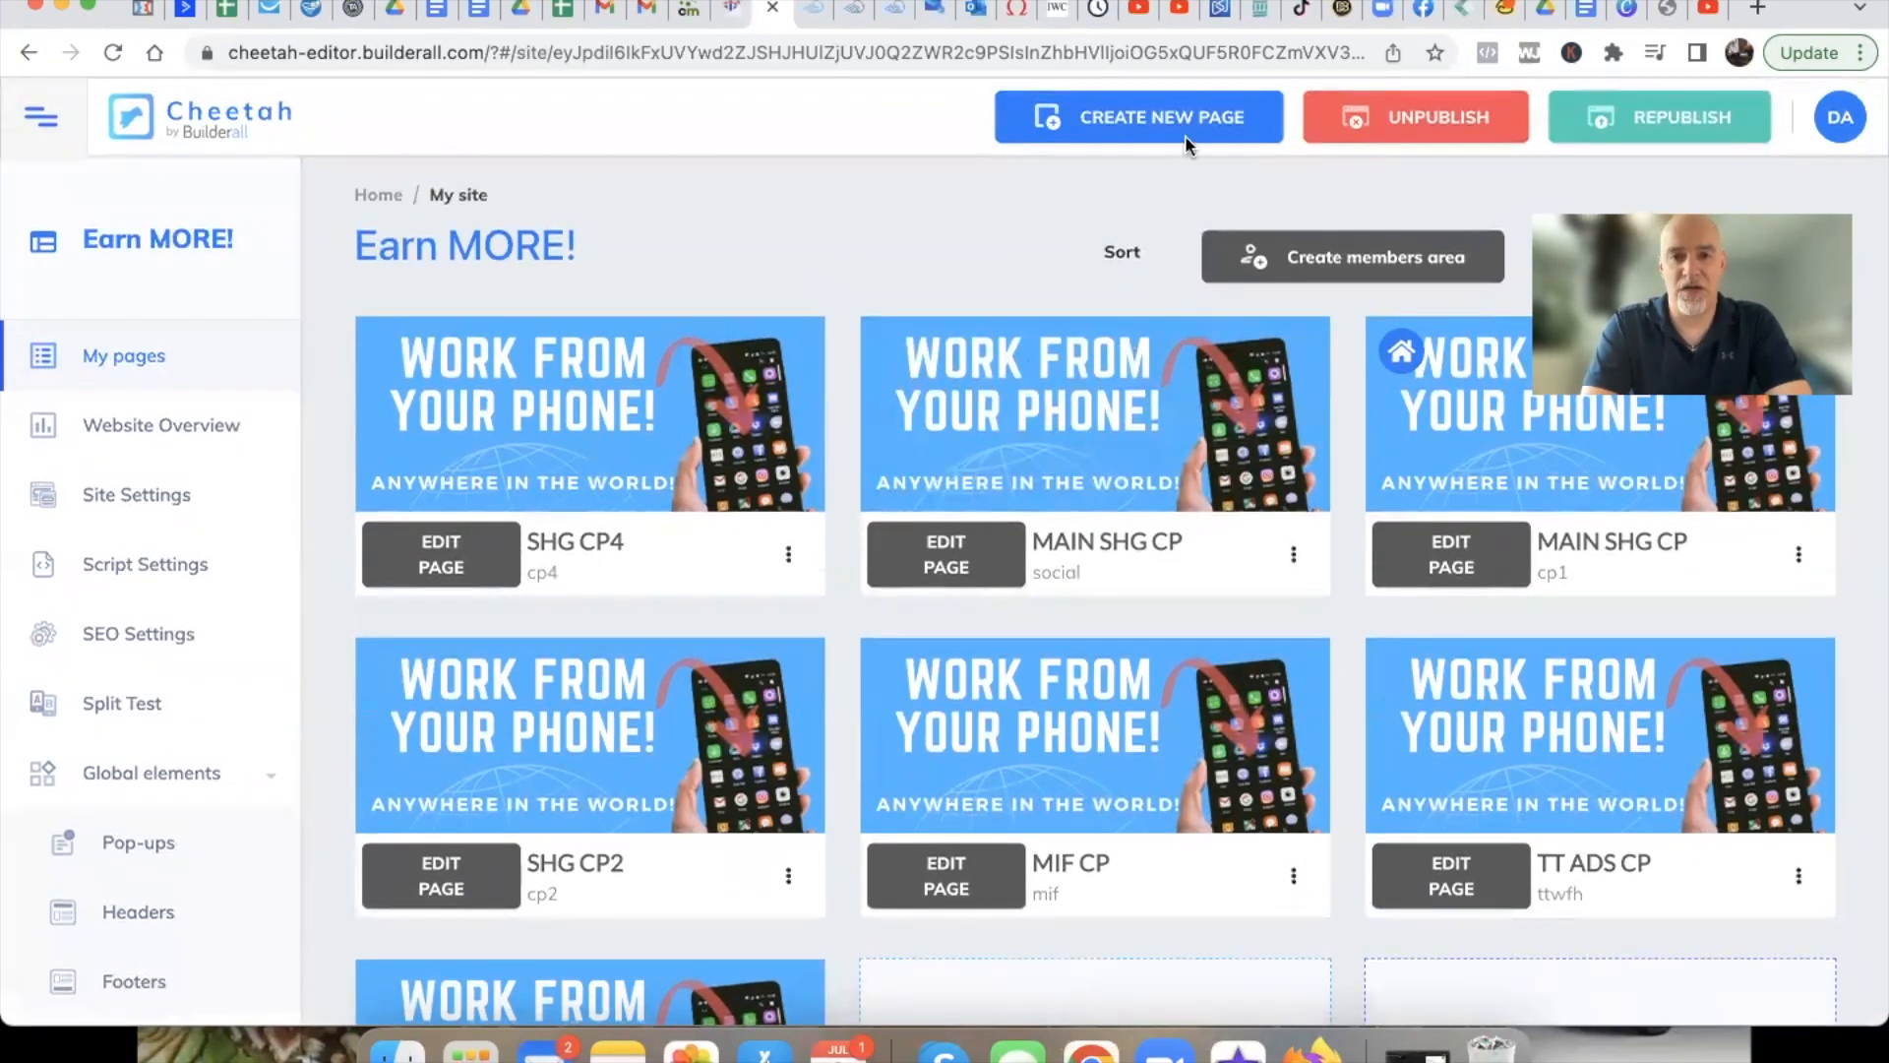
# Start a new page in the Earn MORE! site, name it TEST DEMO and move to its description
pyautogui.click(1155, 119)
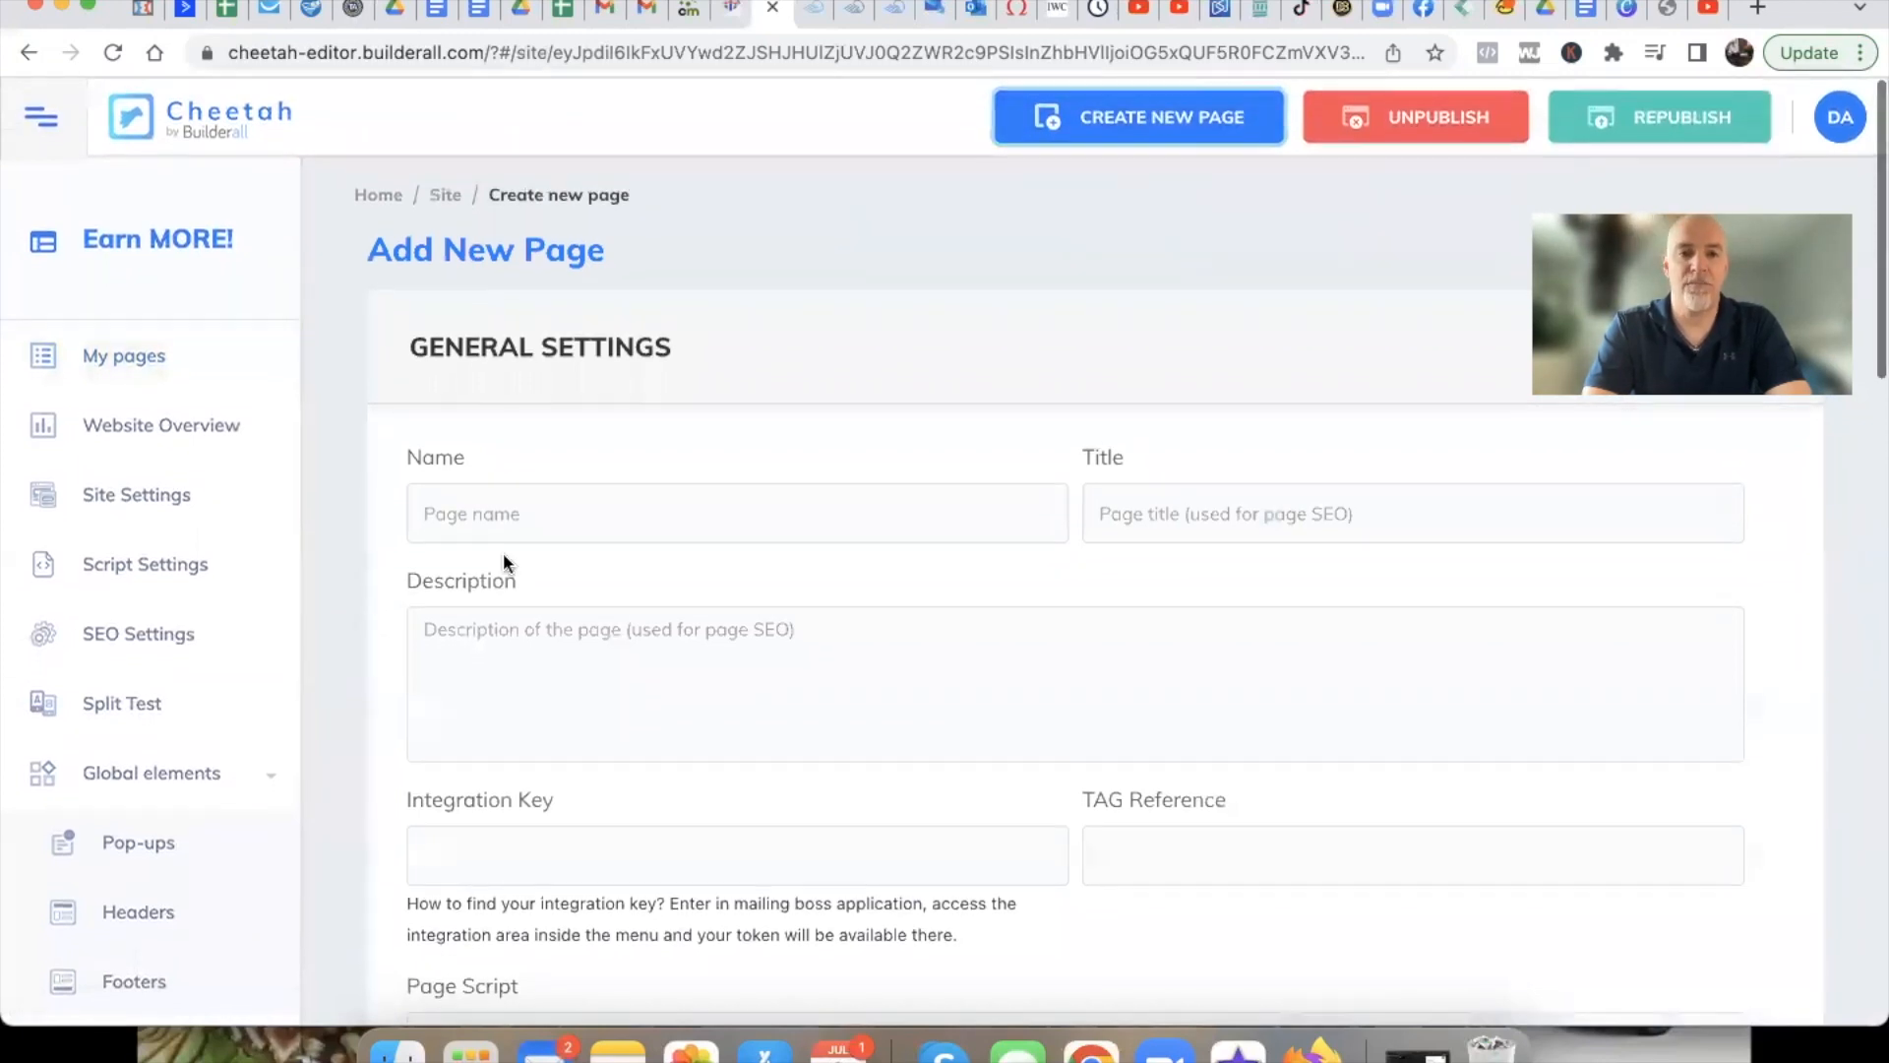
pyautogui.click(528, 529)
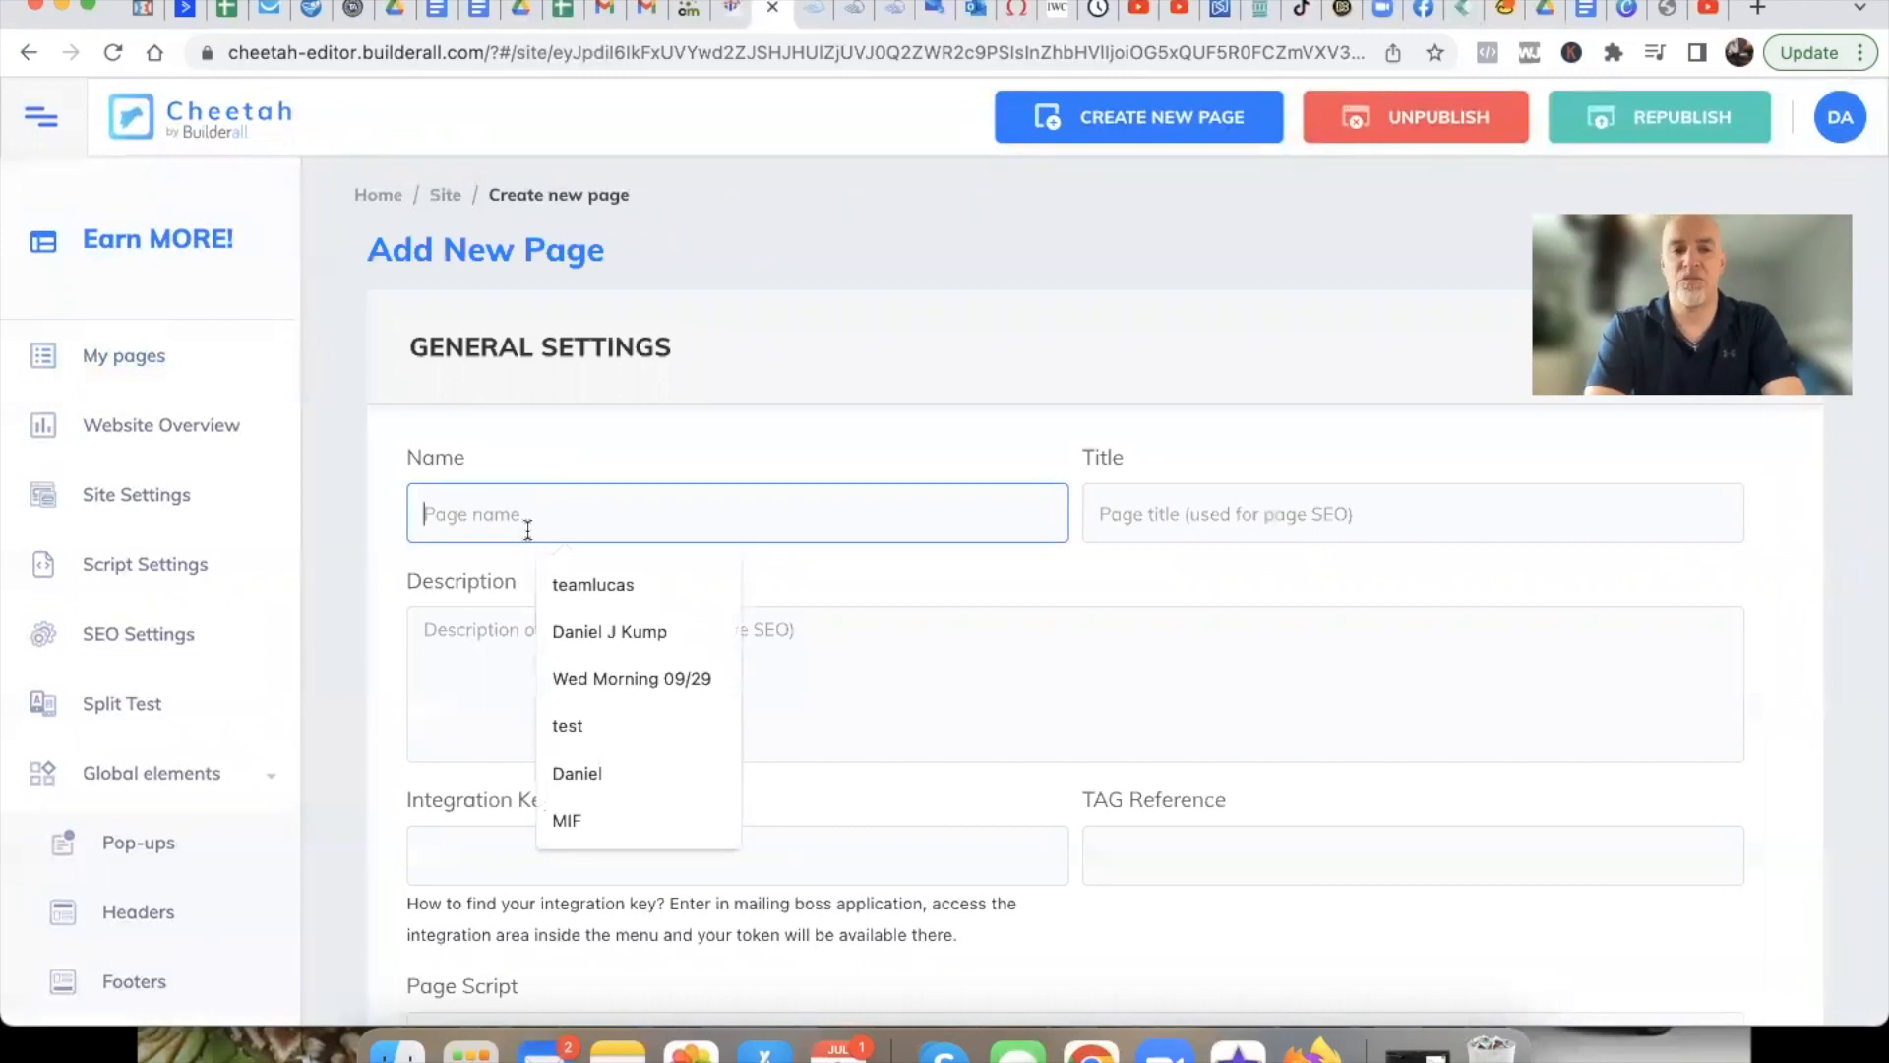
pyautogui.write('TEST DEMO')
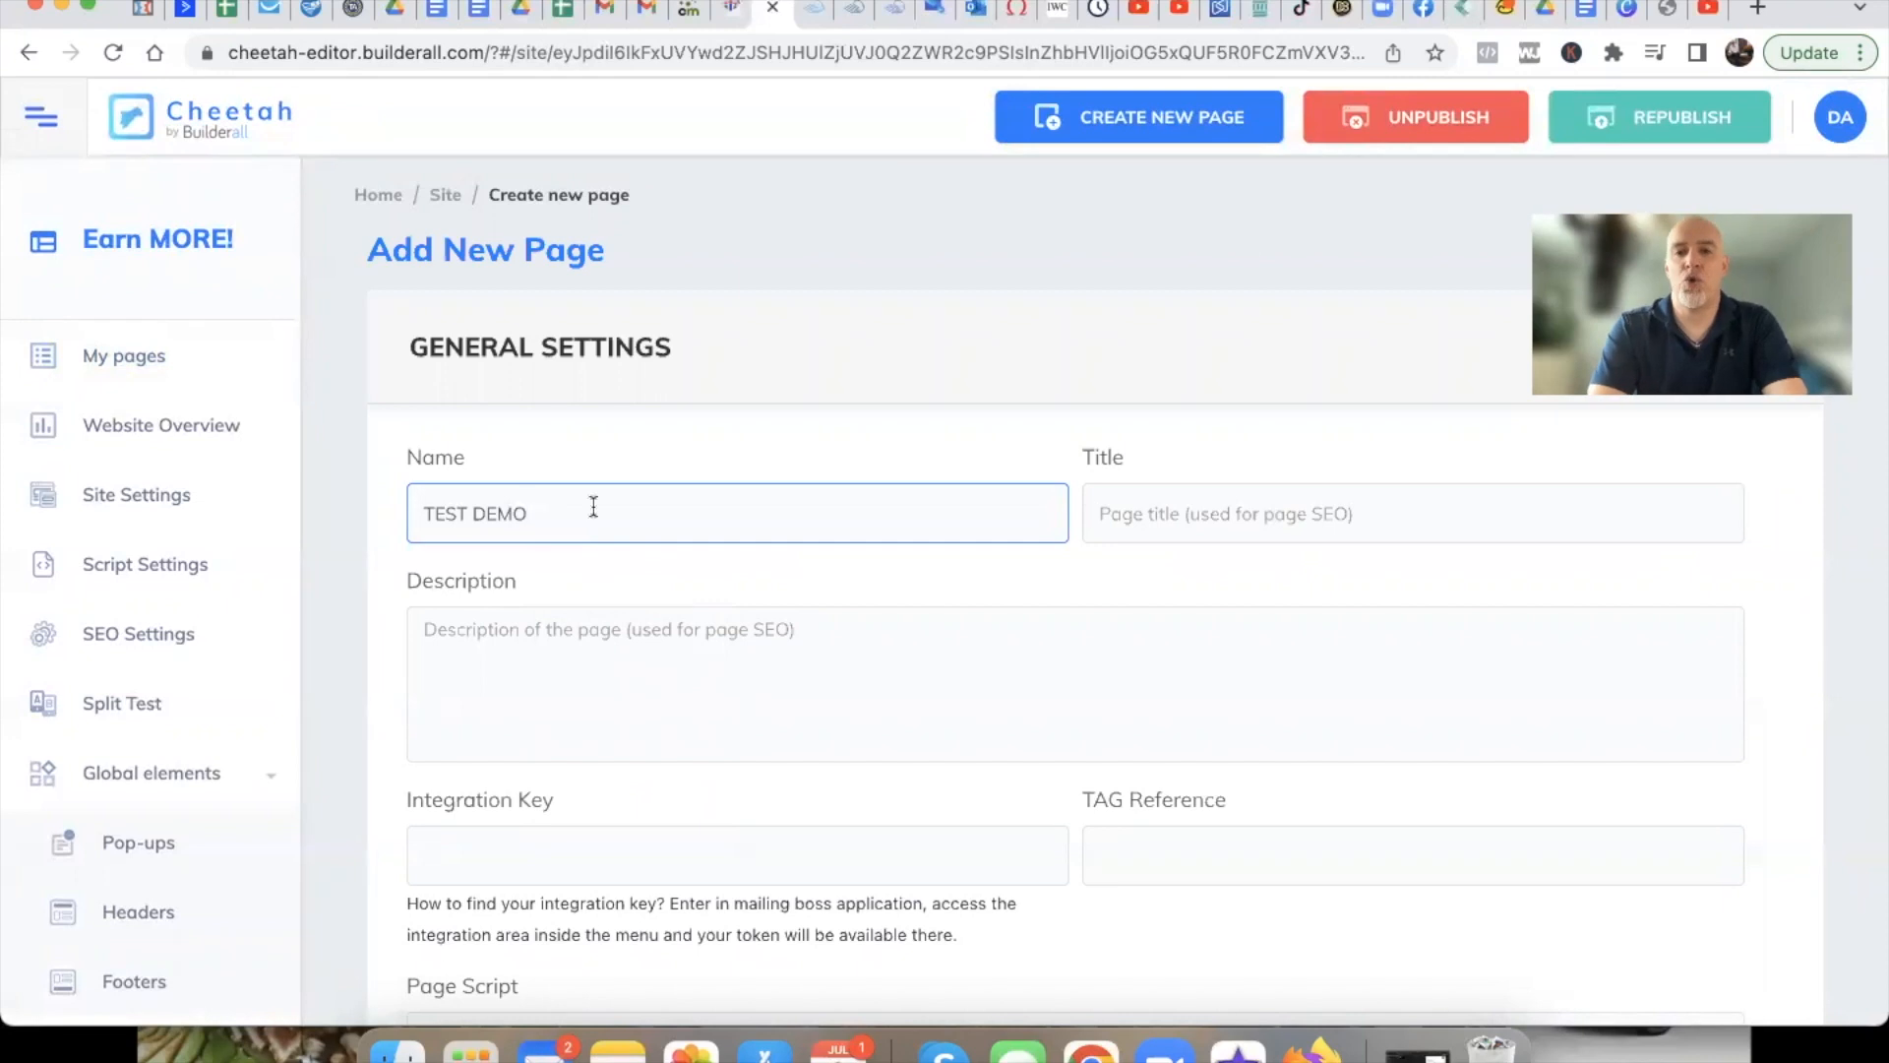
pyautogui.scroll(-1, 366, 671)
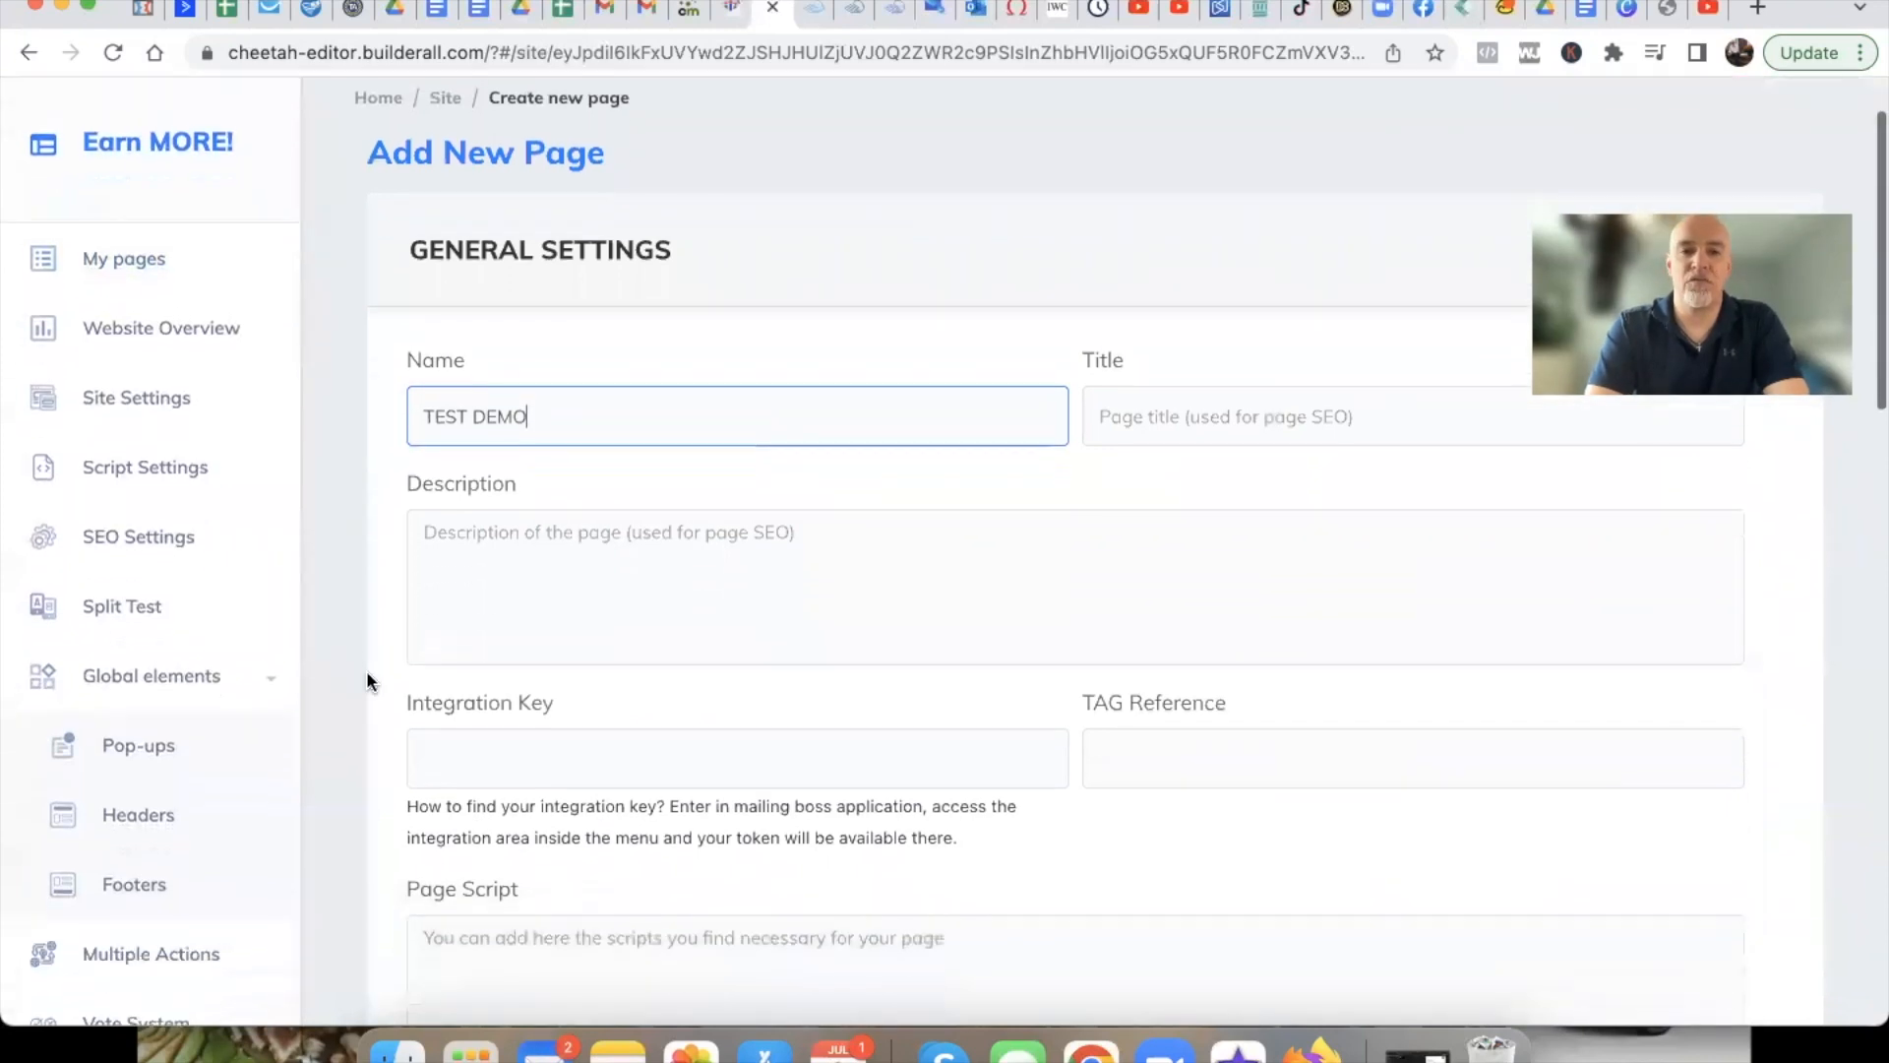
pyautogui.click(526, 533)
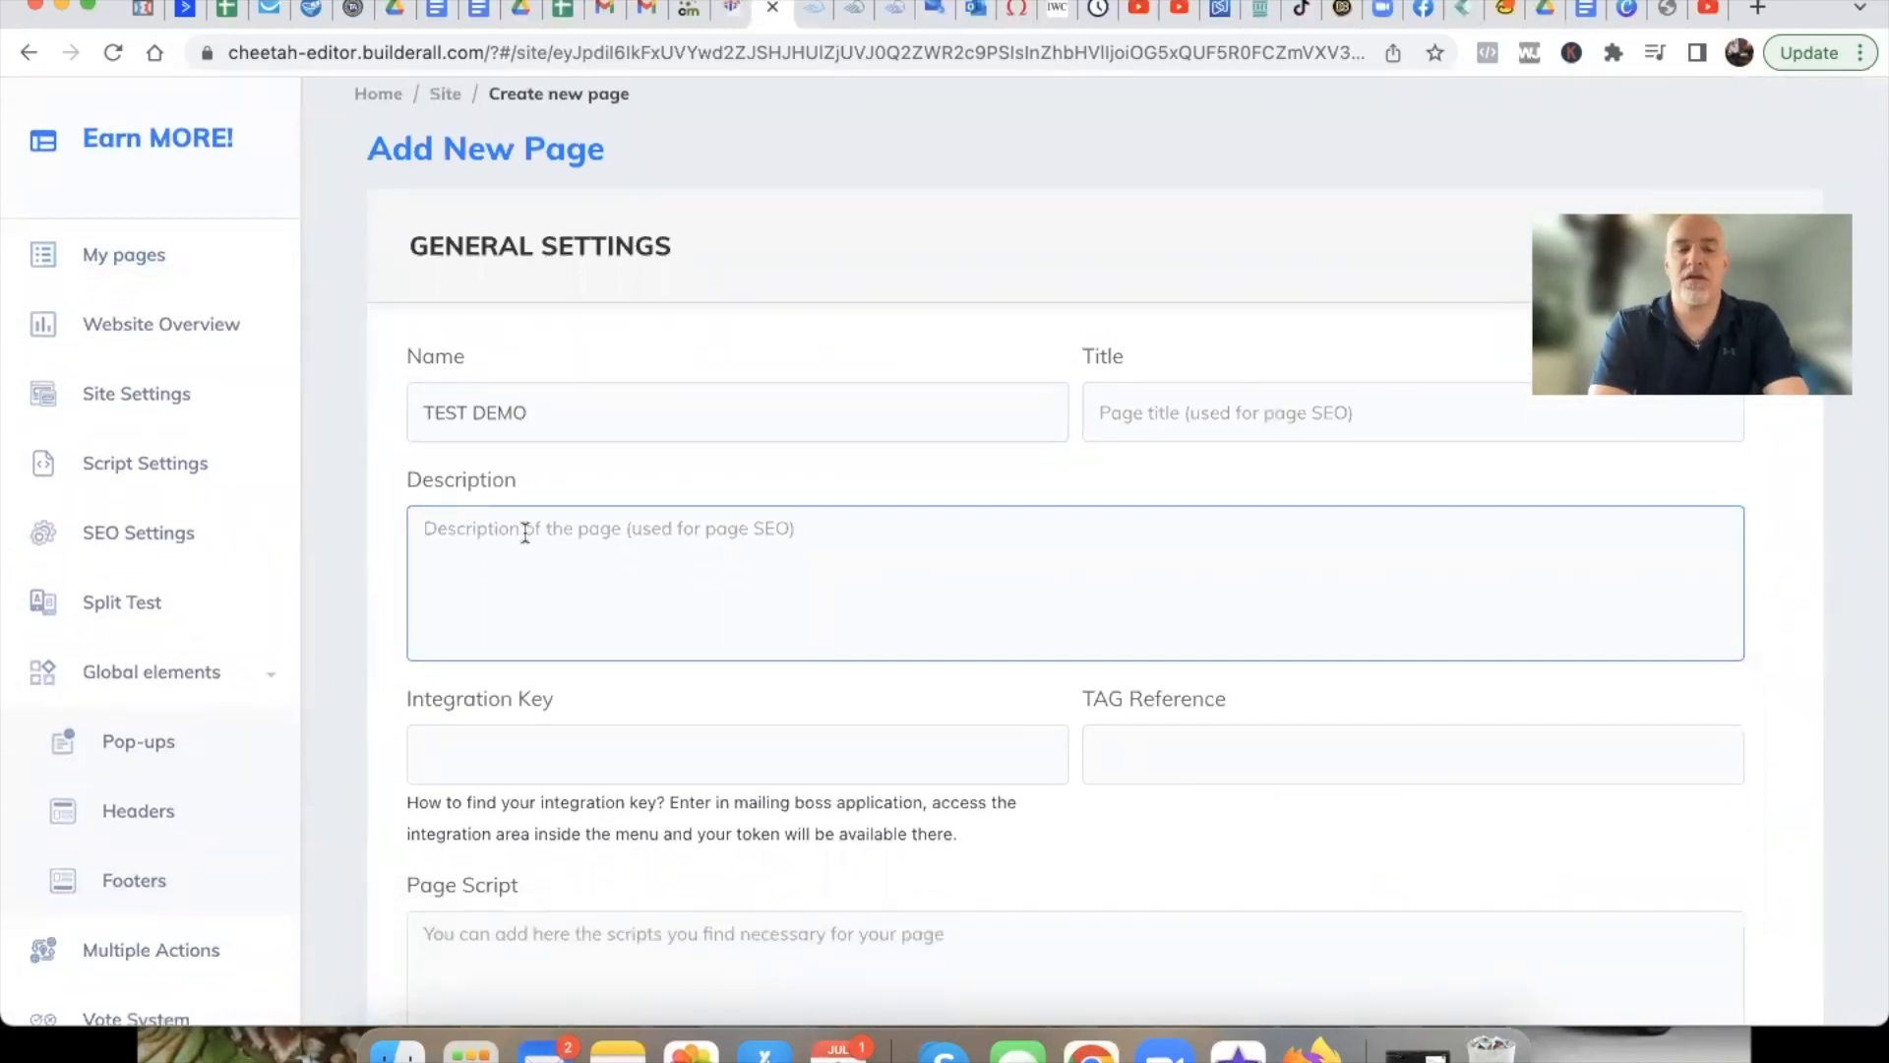
pyautogui.click(541, 411)
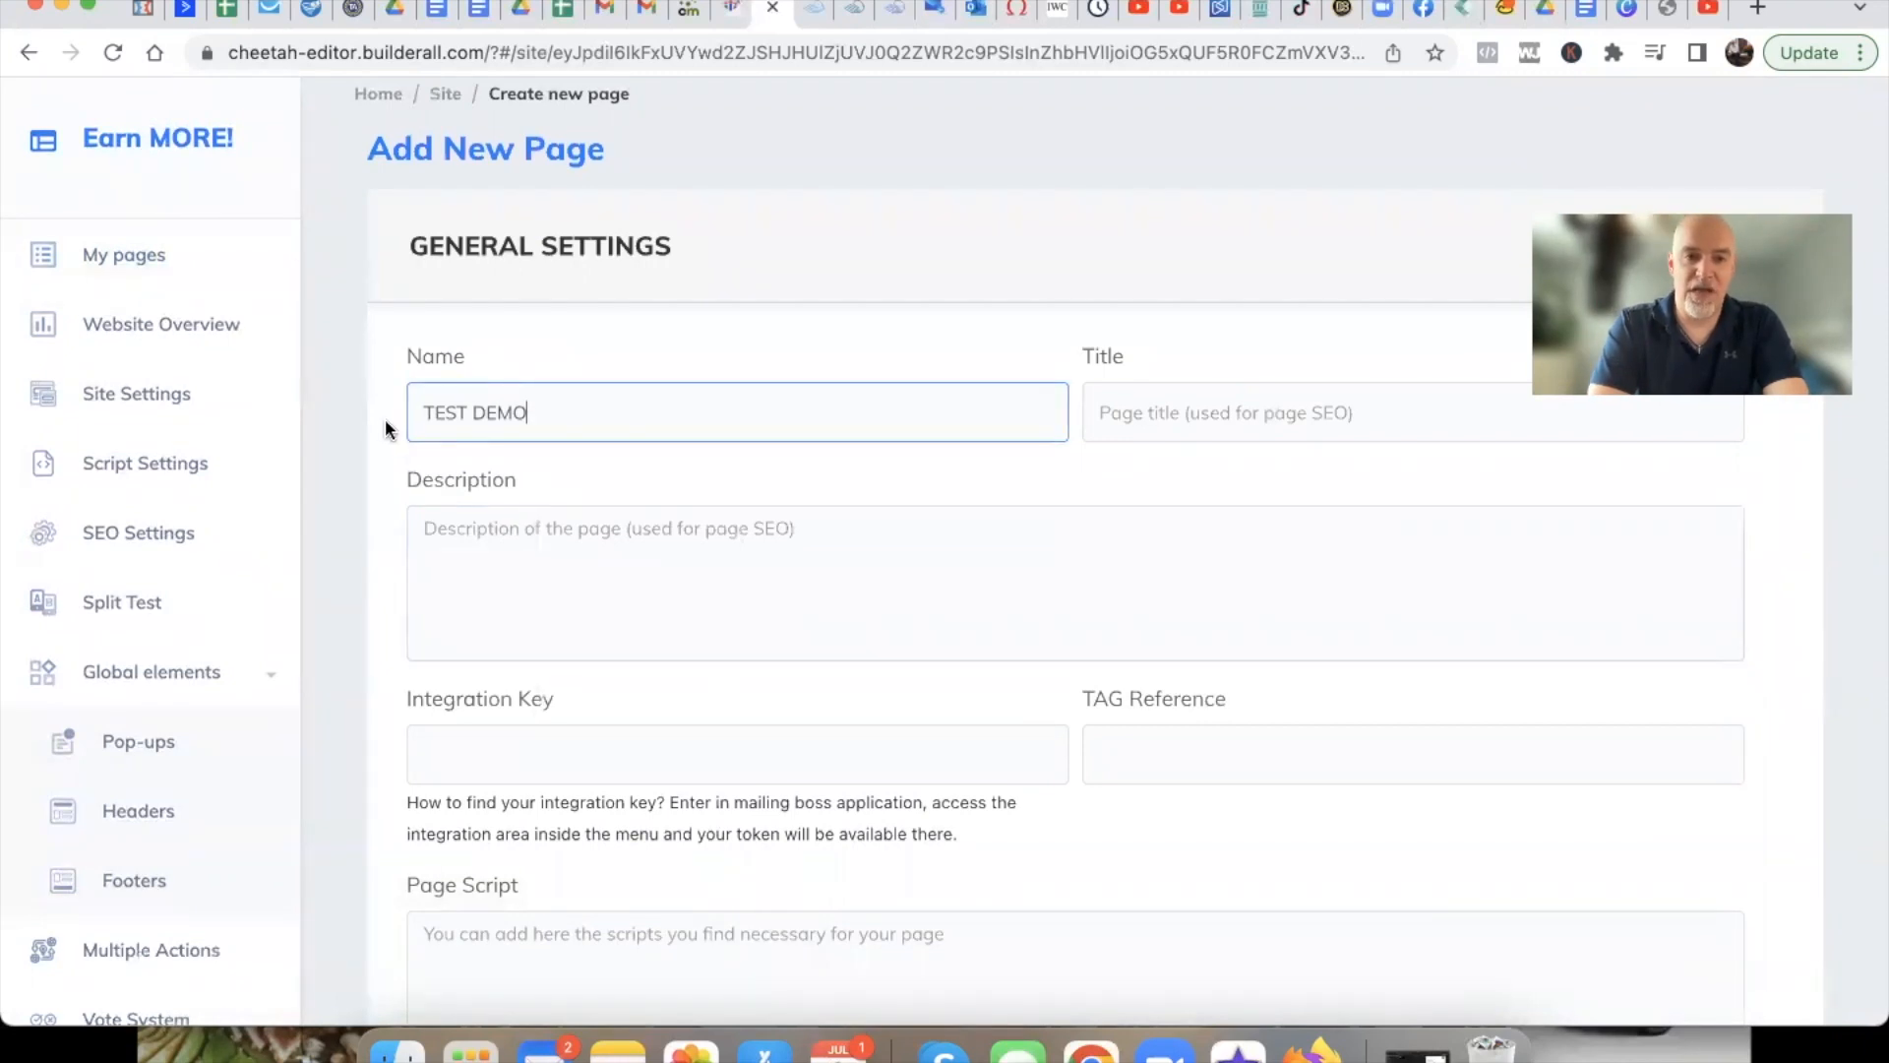
pyautogui.moveTo(412, 411); pyautogui.dragTo(539, 410)
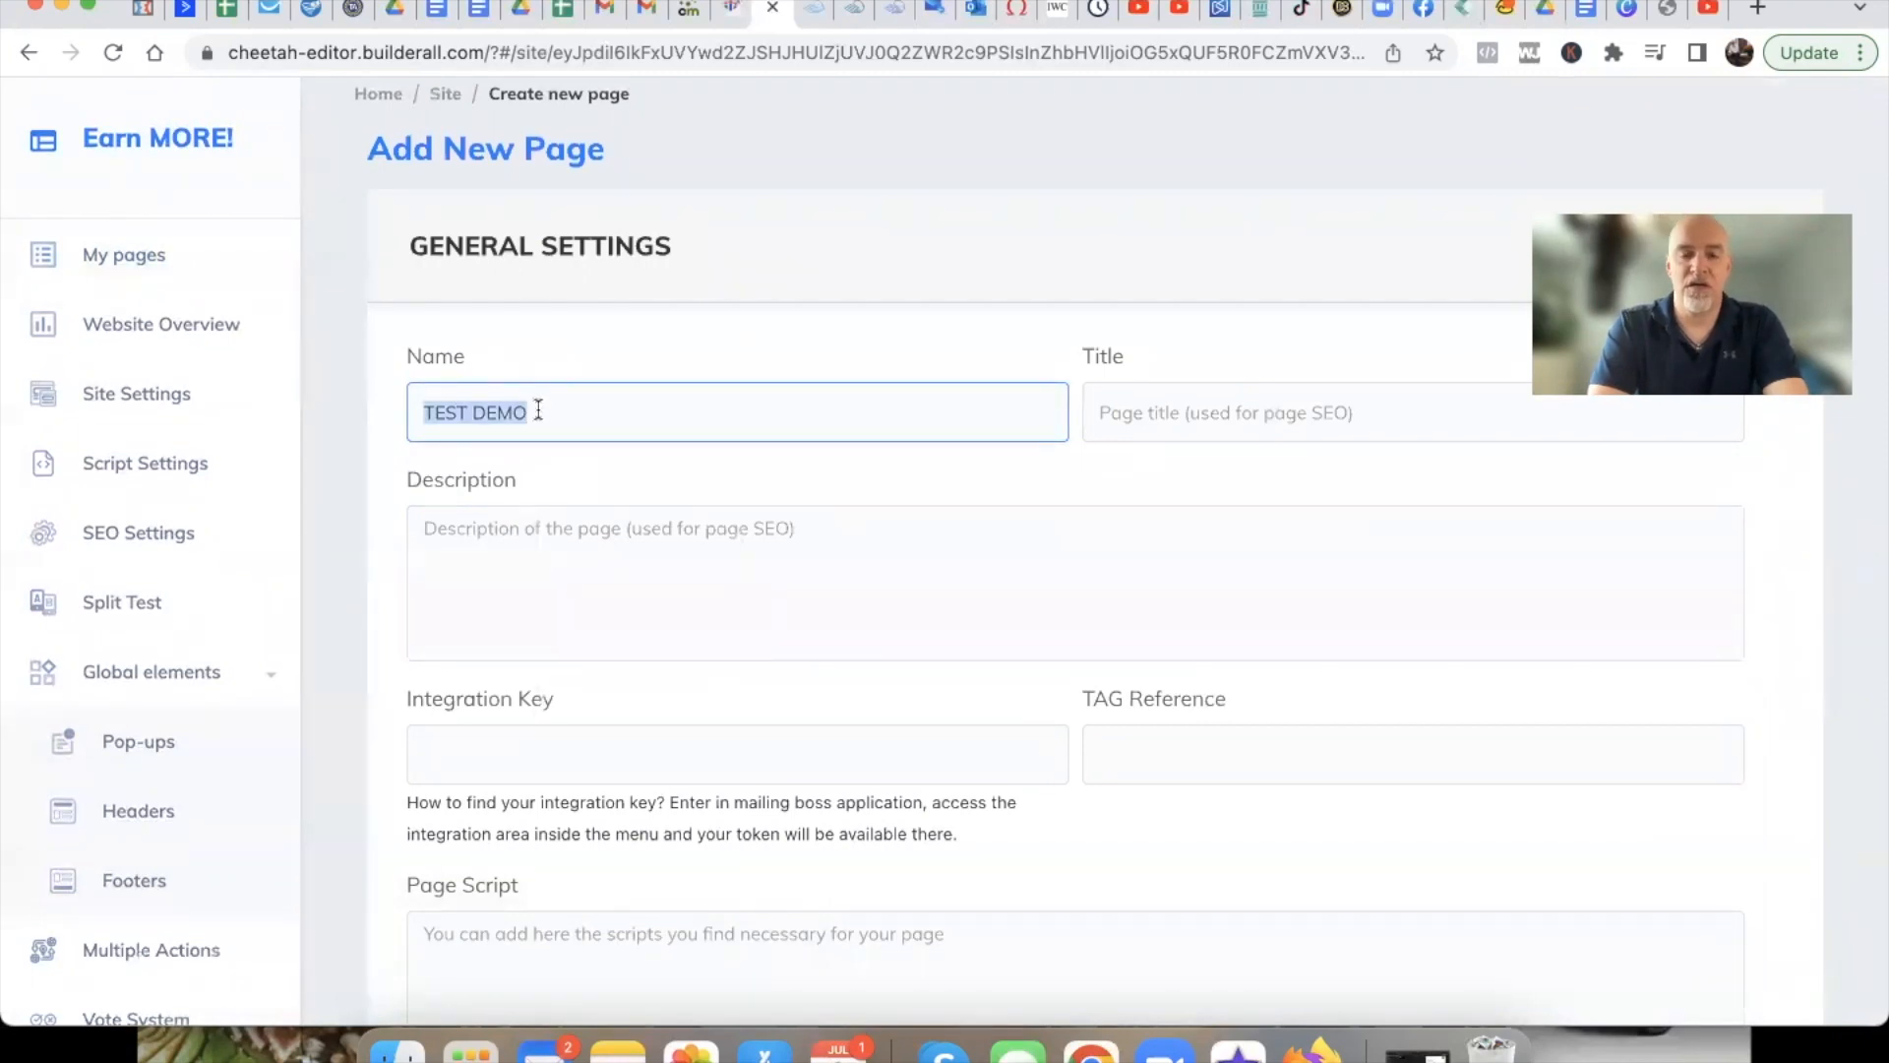
pyautogui.click(502, 561)
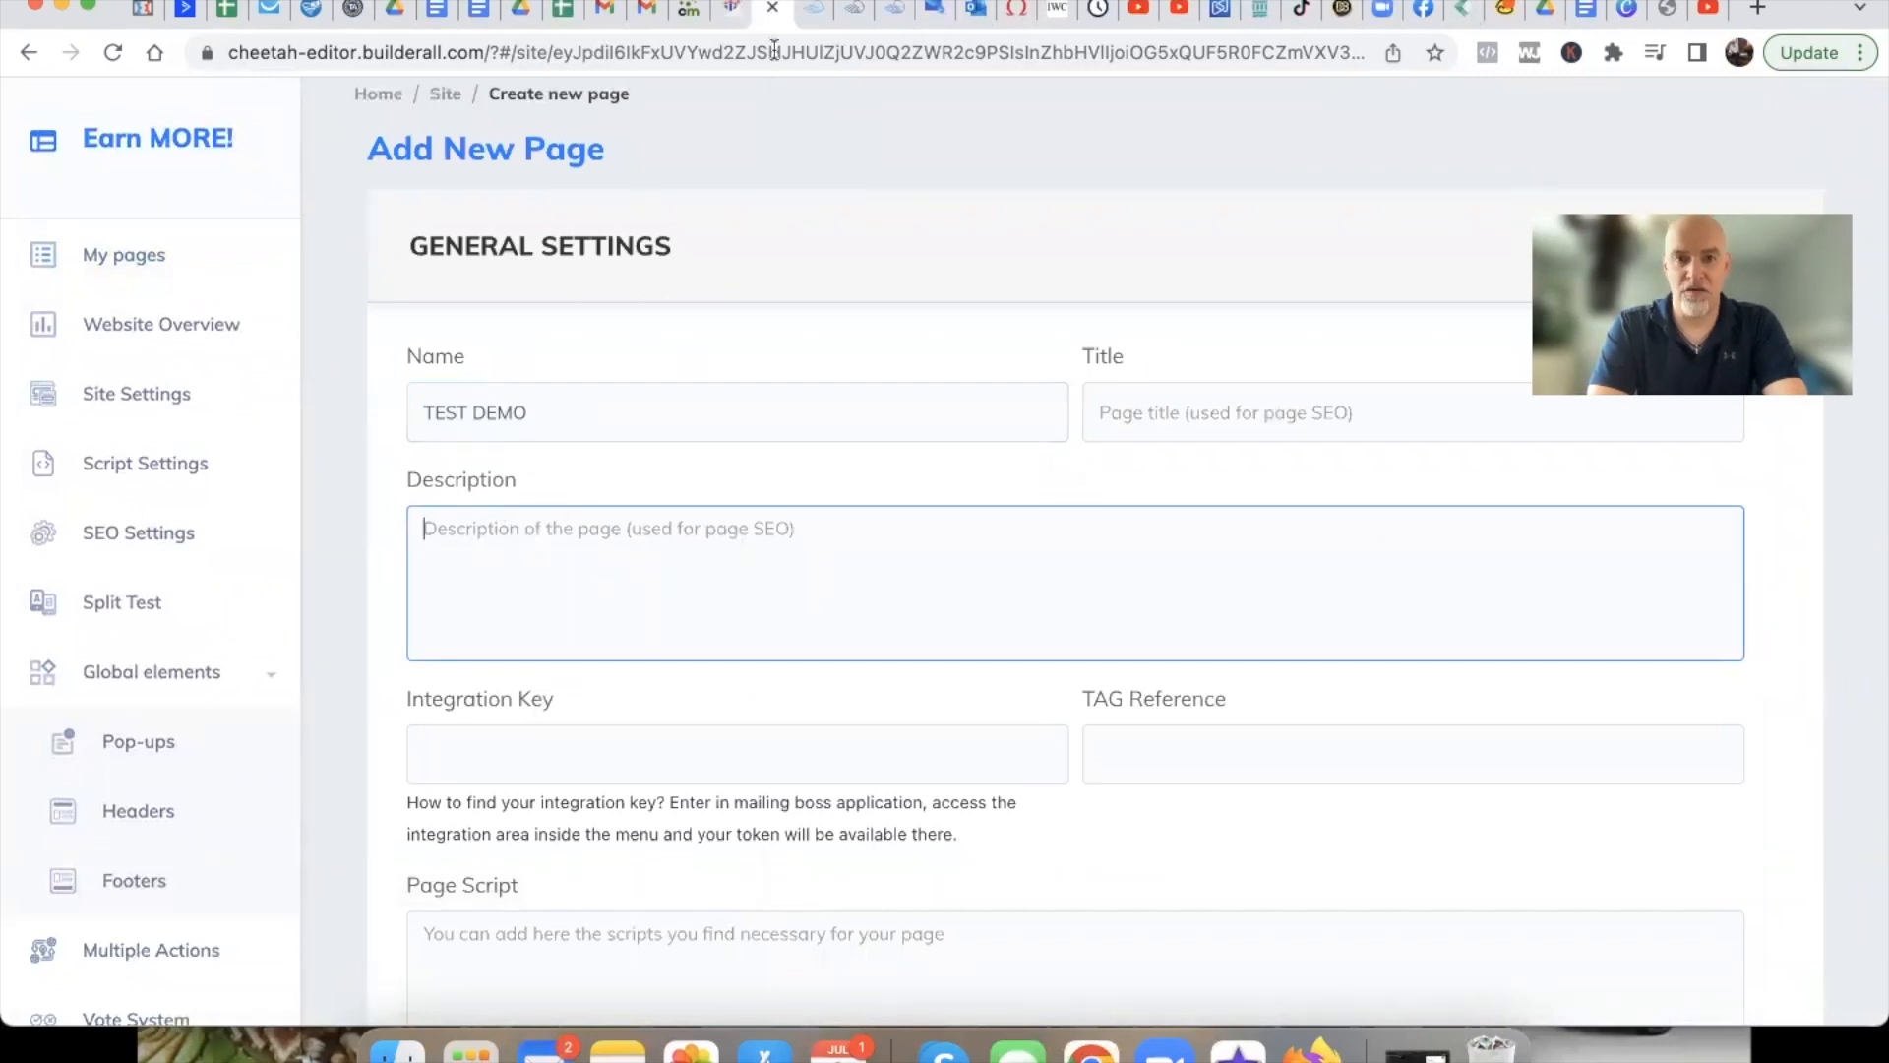
# Switch to the published cp1 page and view its web address
pyautogui.click(813, 9)
pyautogui.click(622, 55)
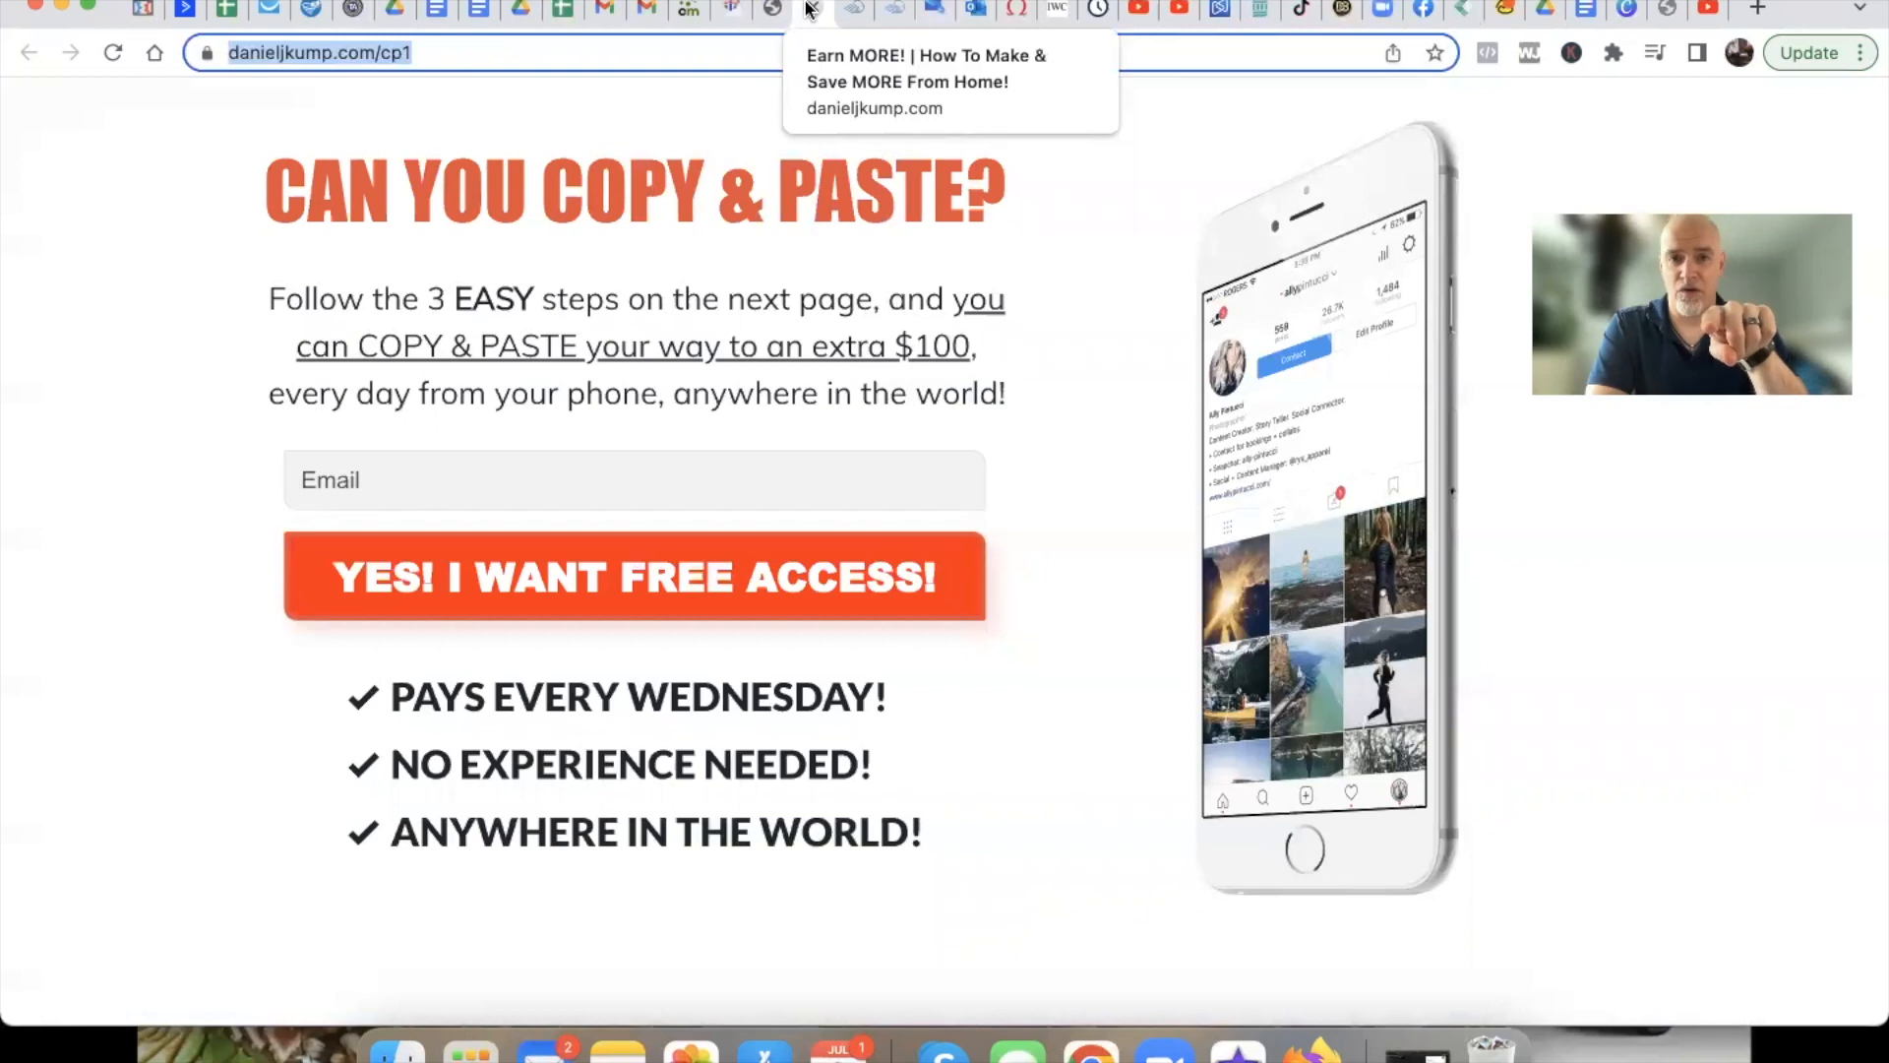
# Return to the new page form and enter the description "How Would You Like To Get This Page FREE?"
pyautogui.click(771, 12)
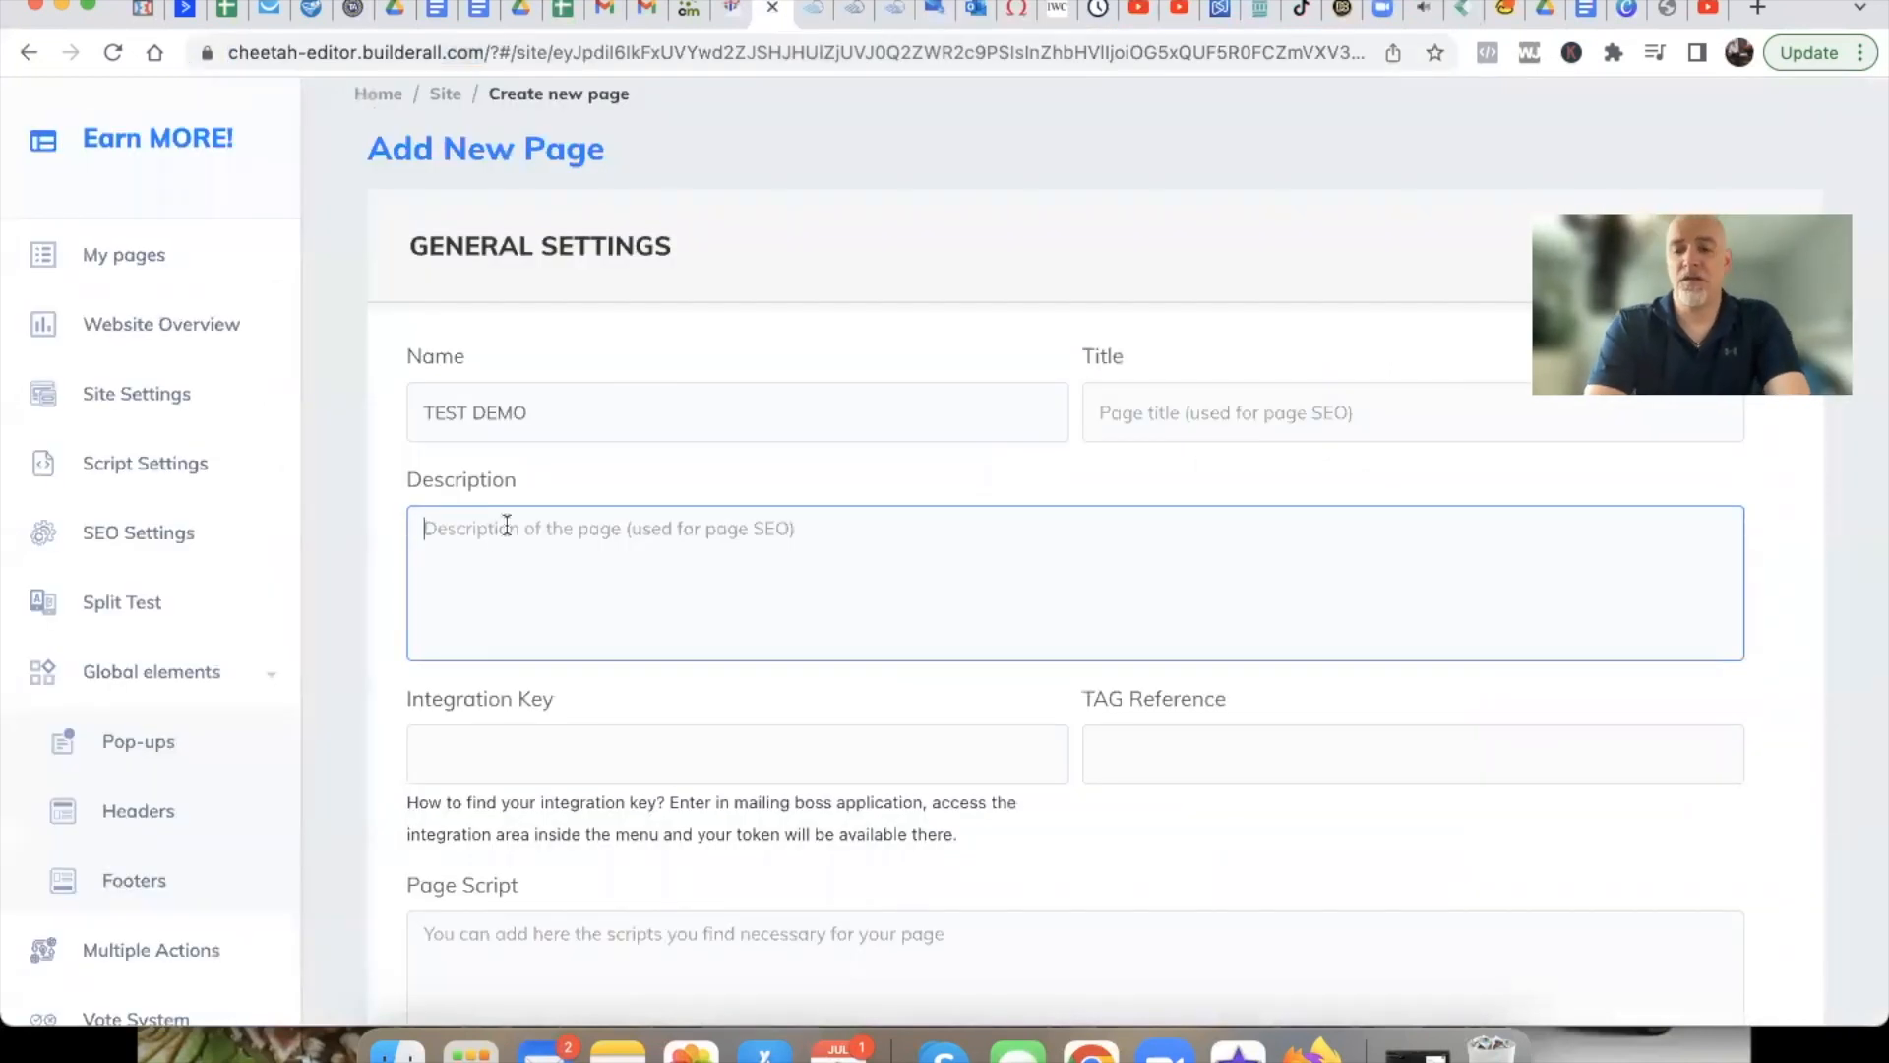
pyautogui.write('How W')
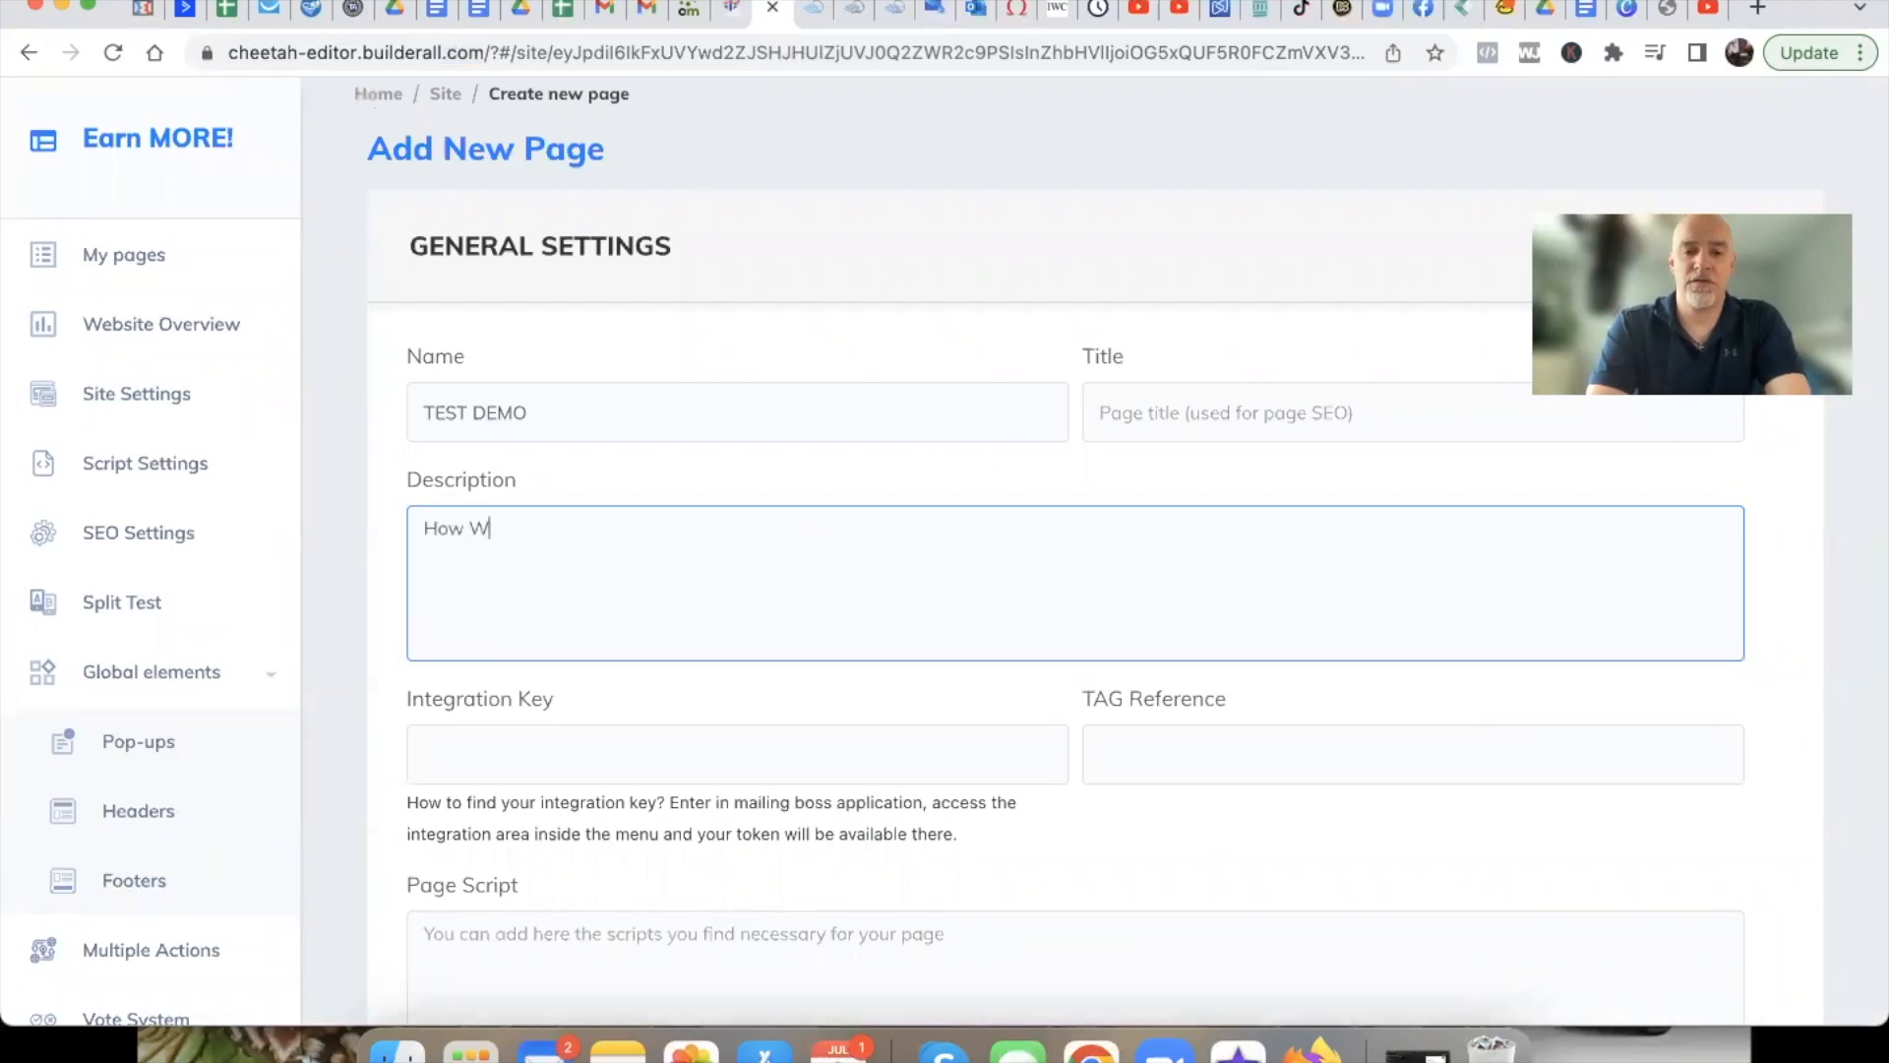
pyautogui.write('oyld You Like To Get This Page FREE?')
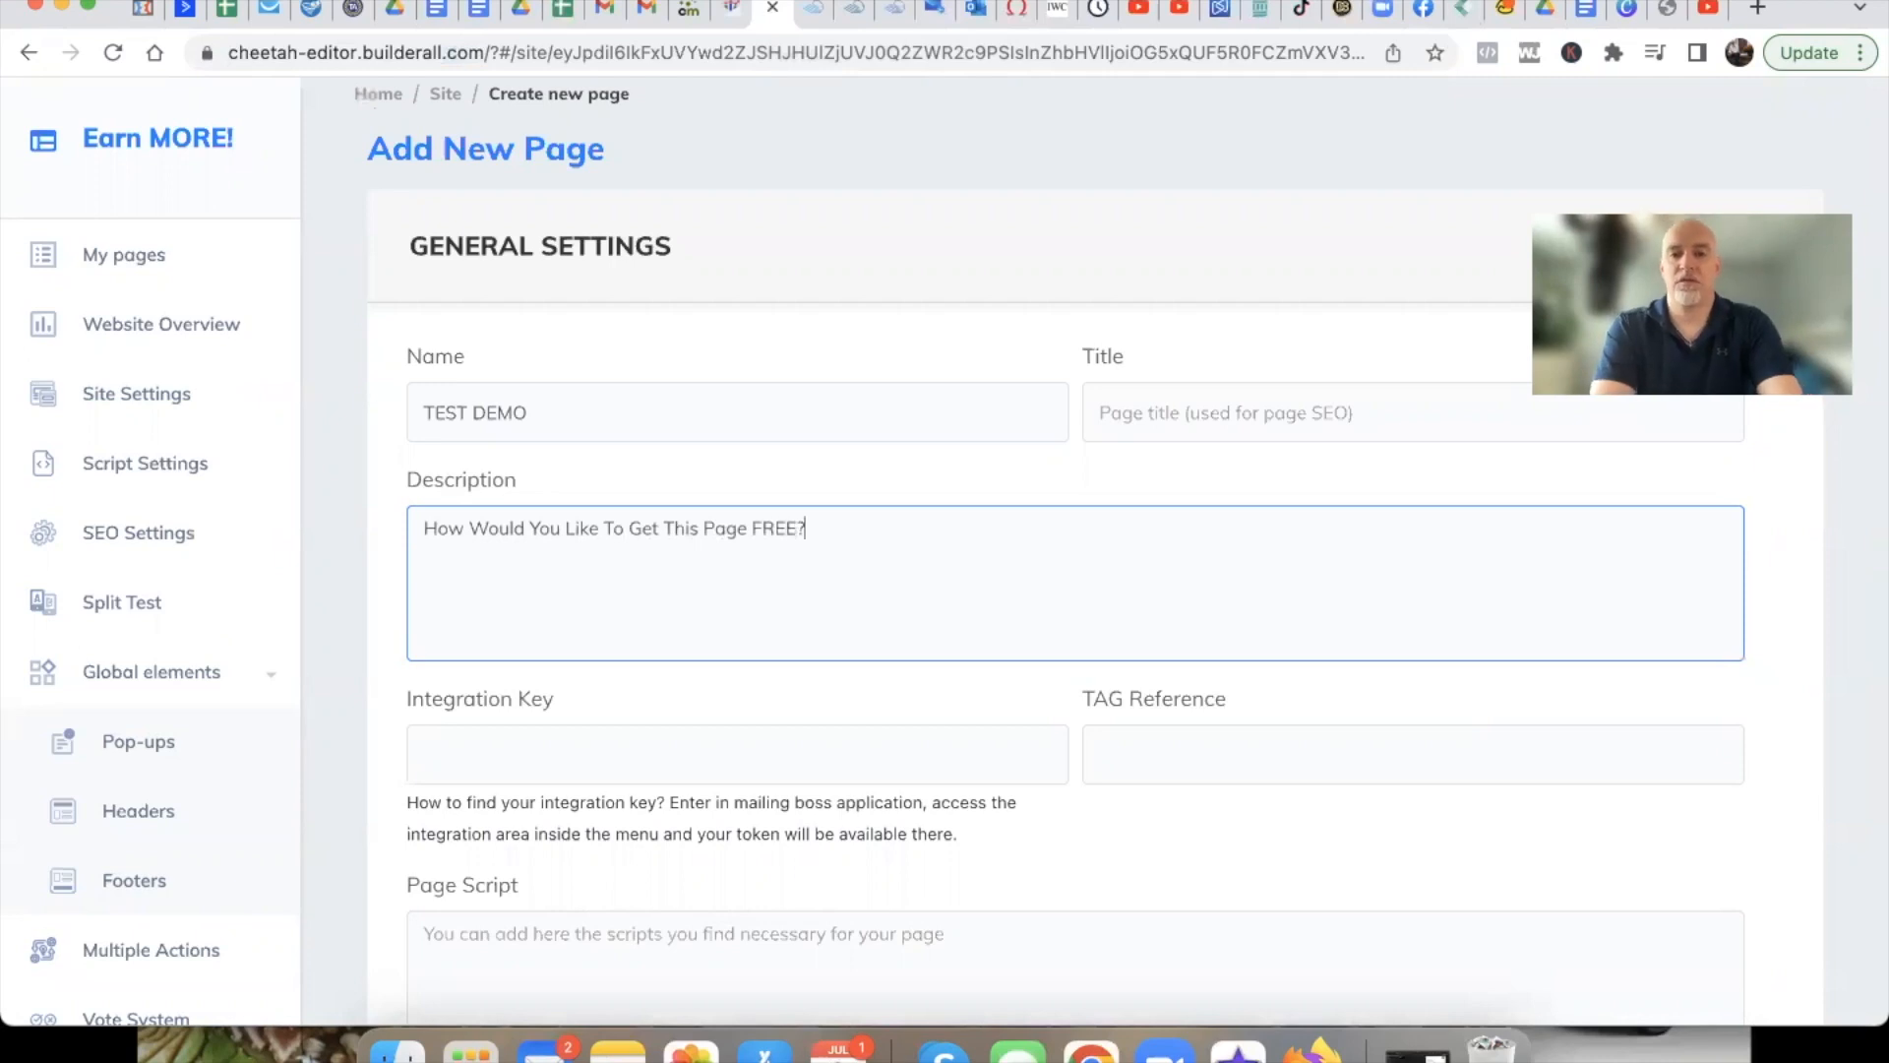
pyautogui.click(367, 752)
# Set the page share image to the uploaded untitled_design__6_-removebg picture of a phone above the globe
pyautogui.scroll(-5, 366, 752)
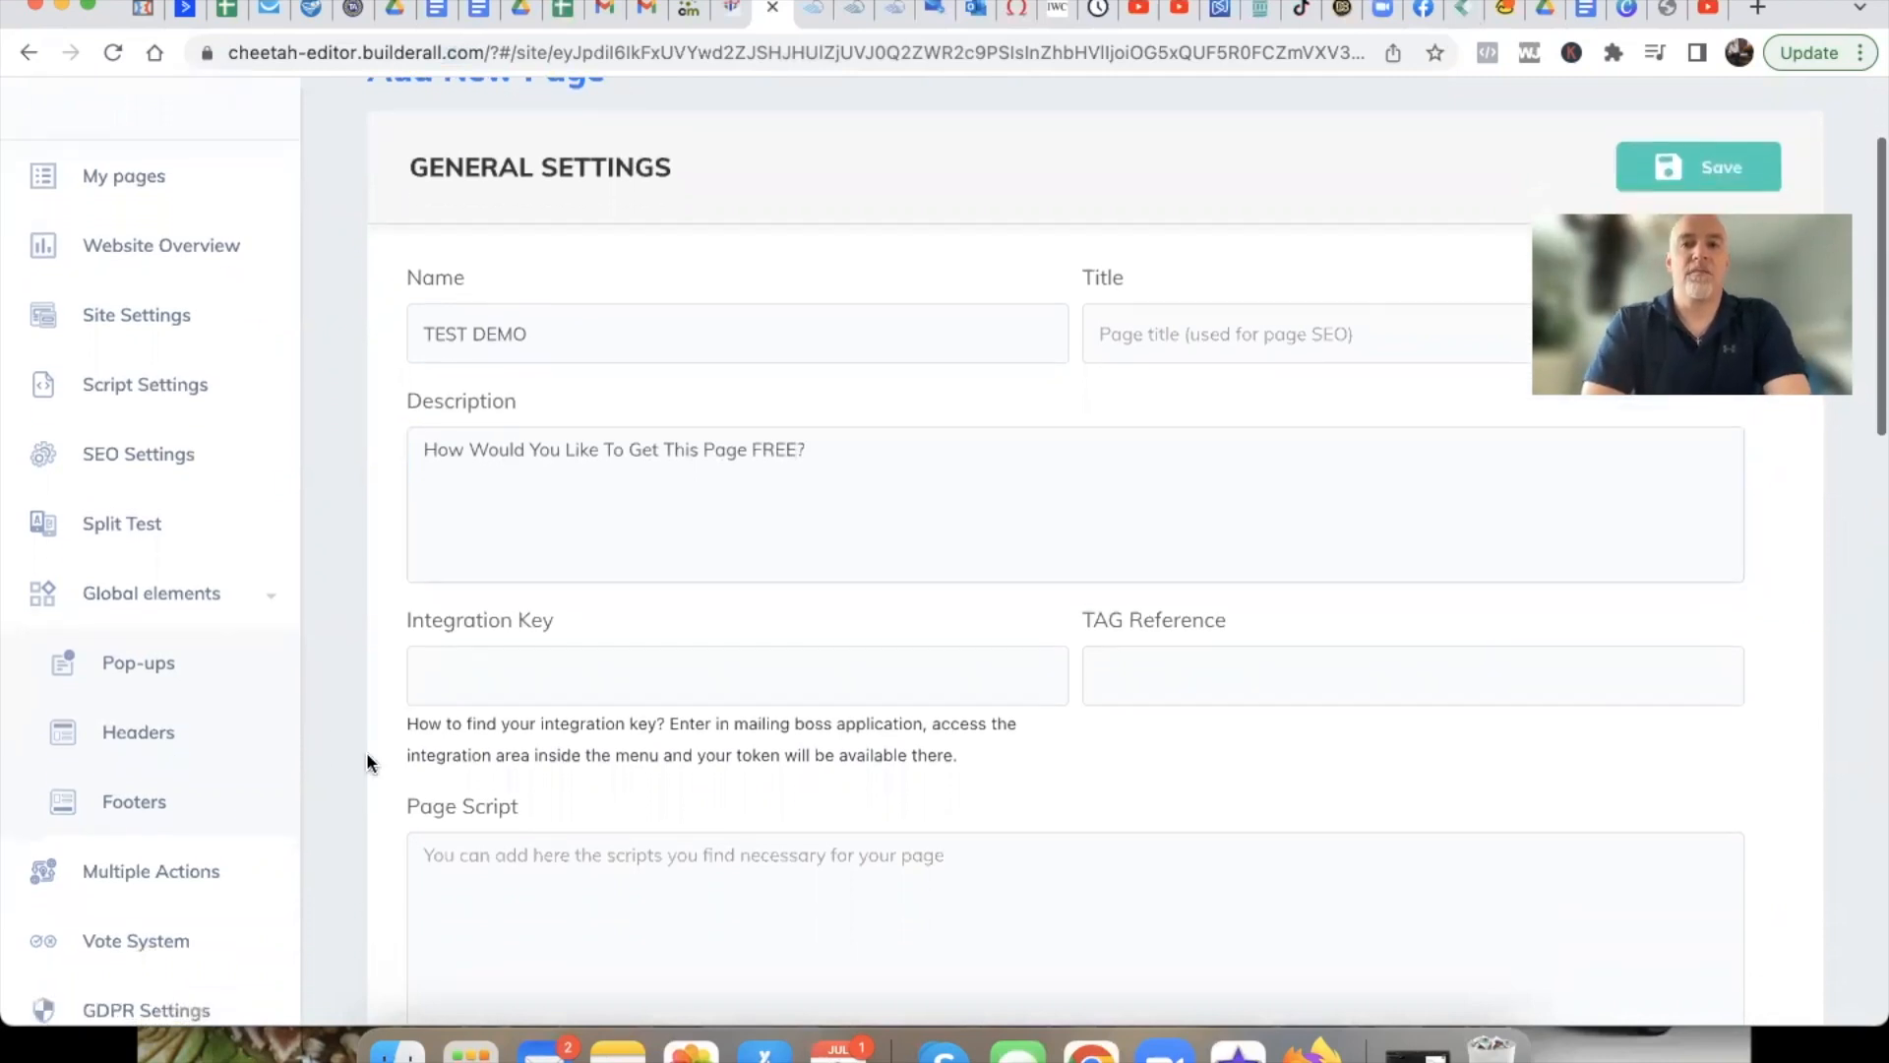
pyautogui.scroll(-4, 349, 773)
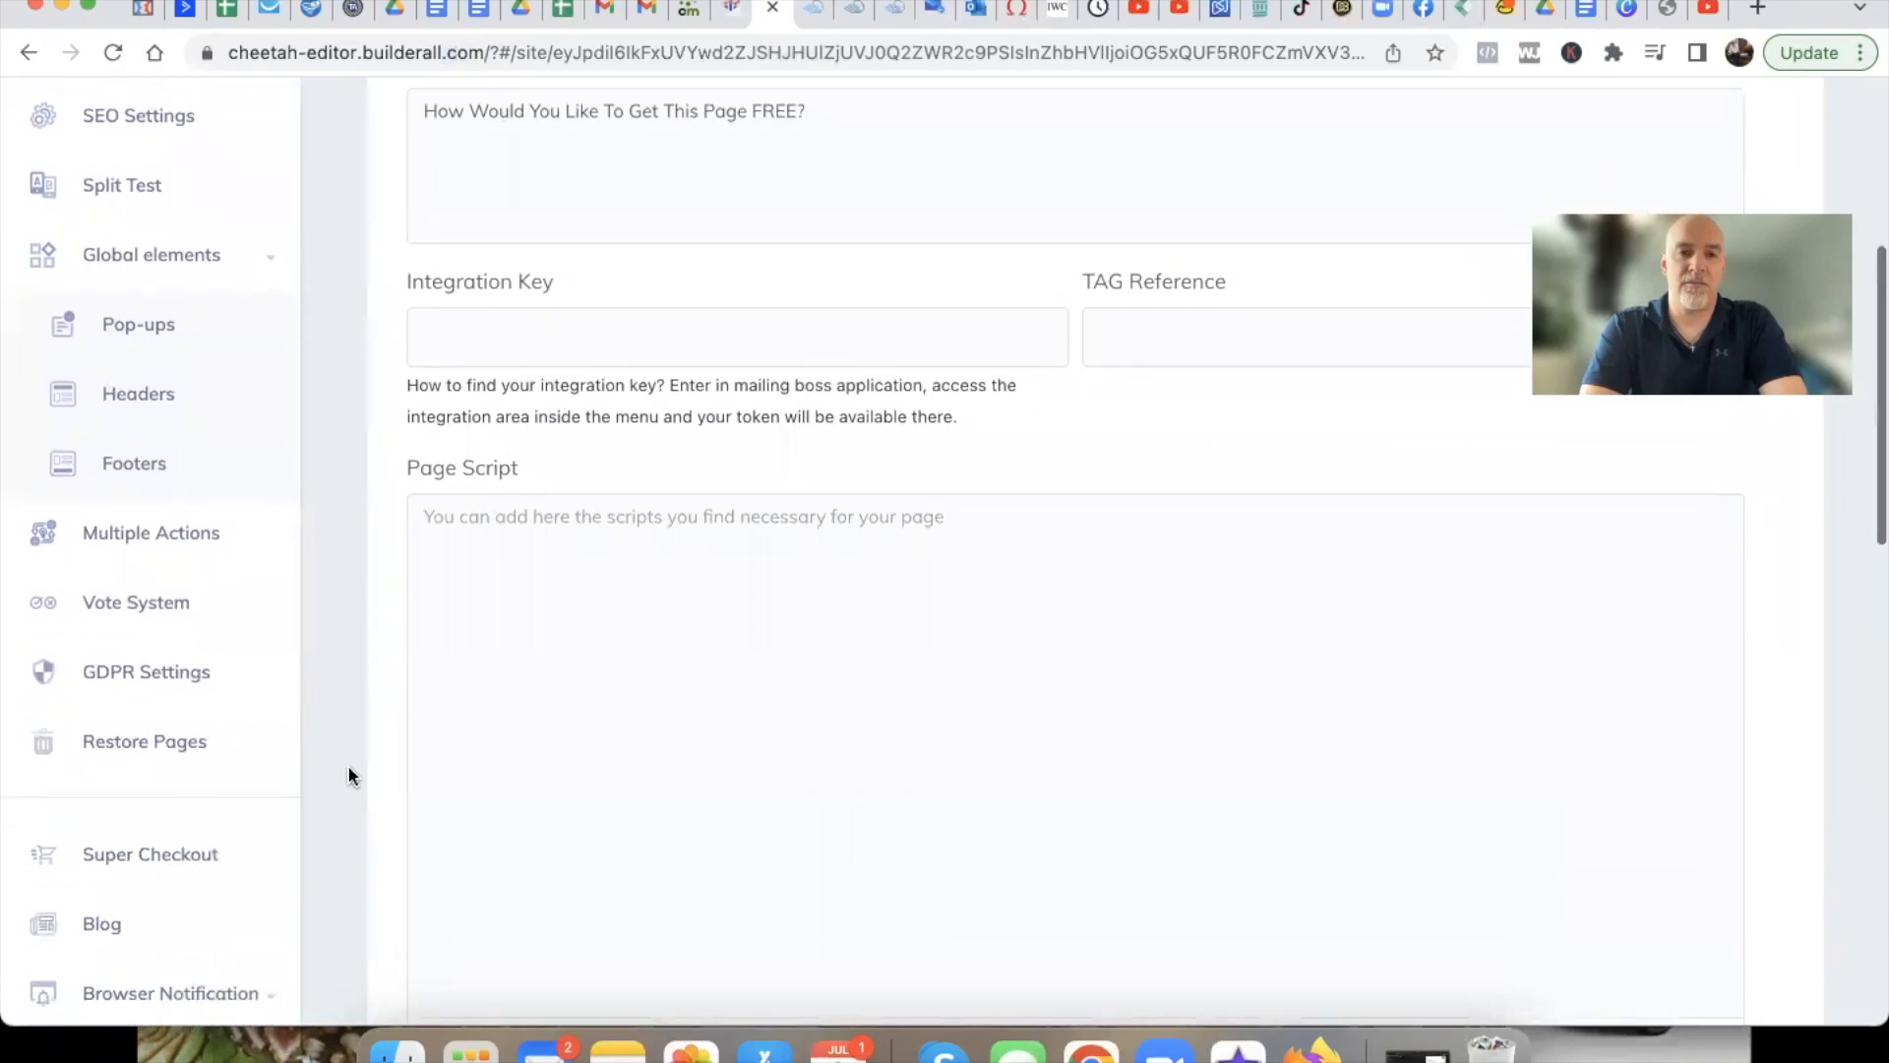
pyautogui.scroll(-8, 349, 774)
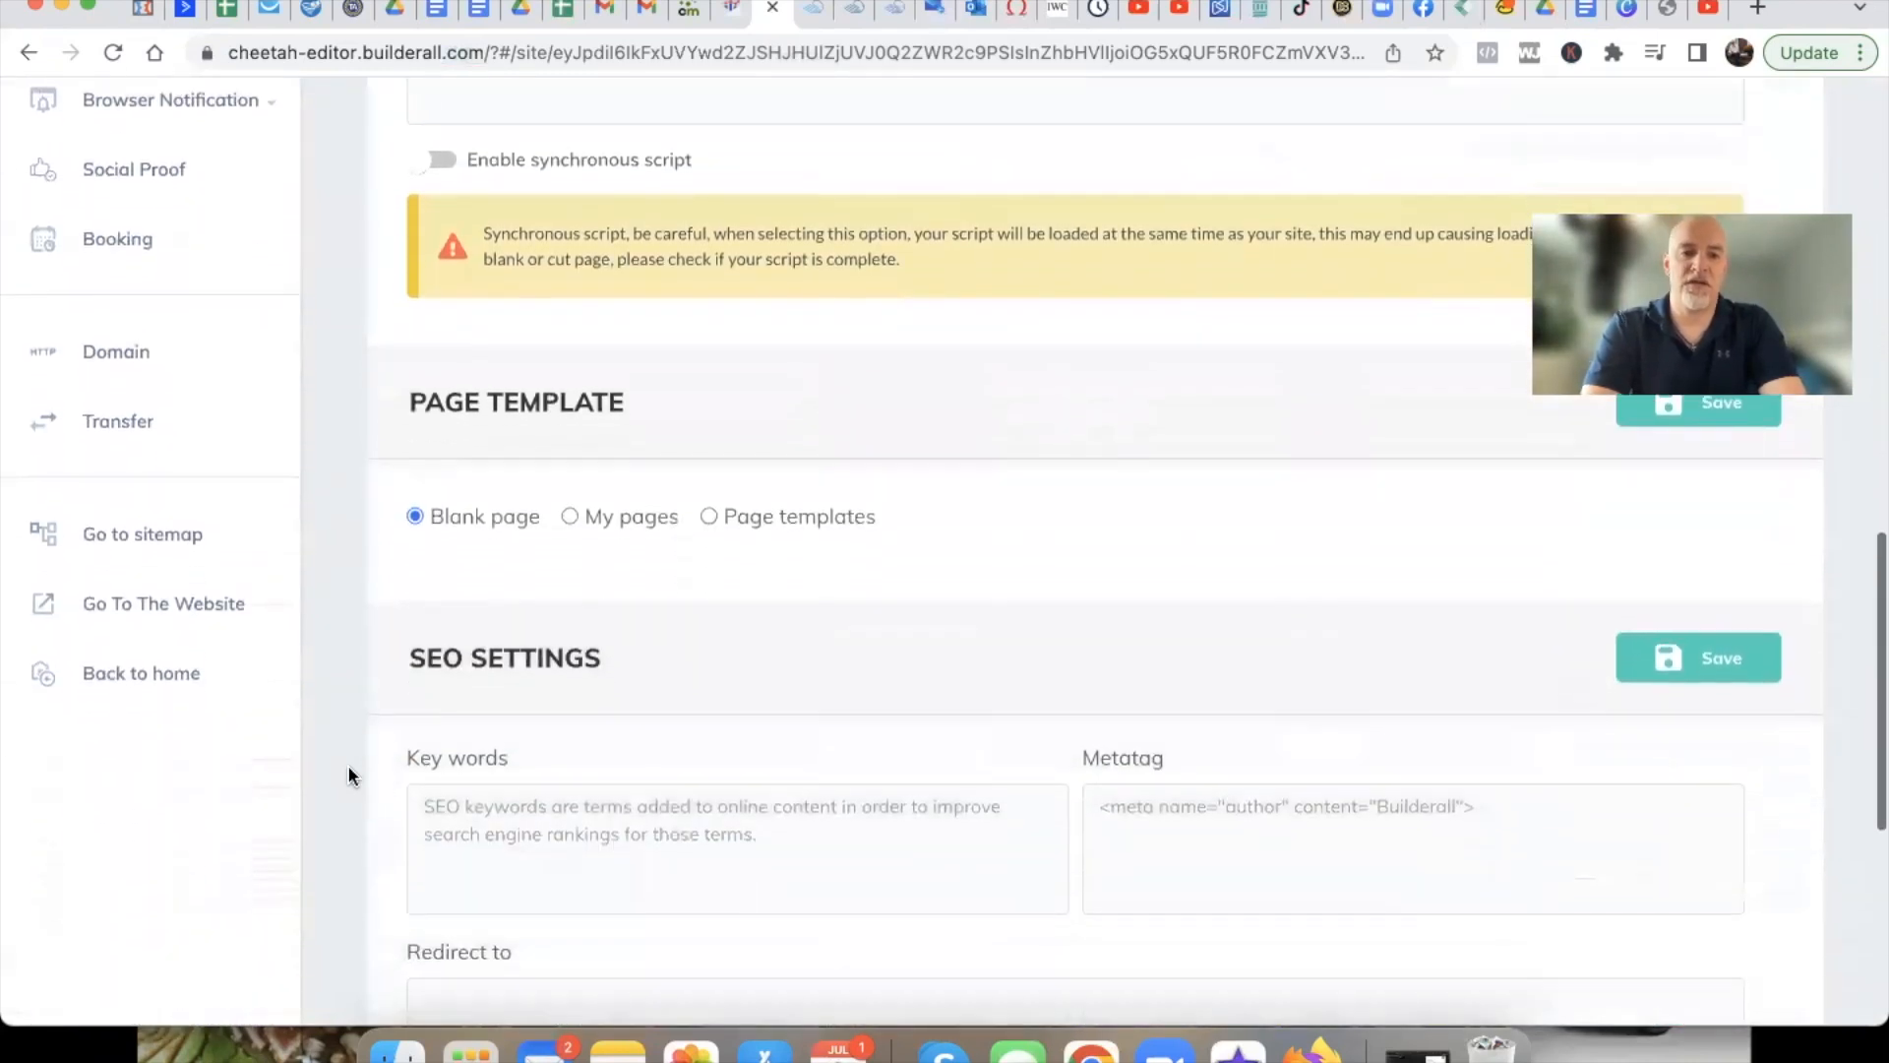
pyautogui.scroll(-5, 347, 765)
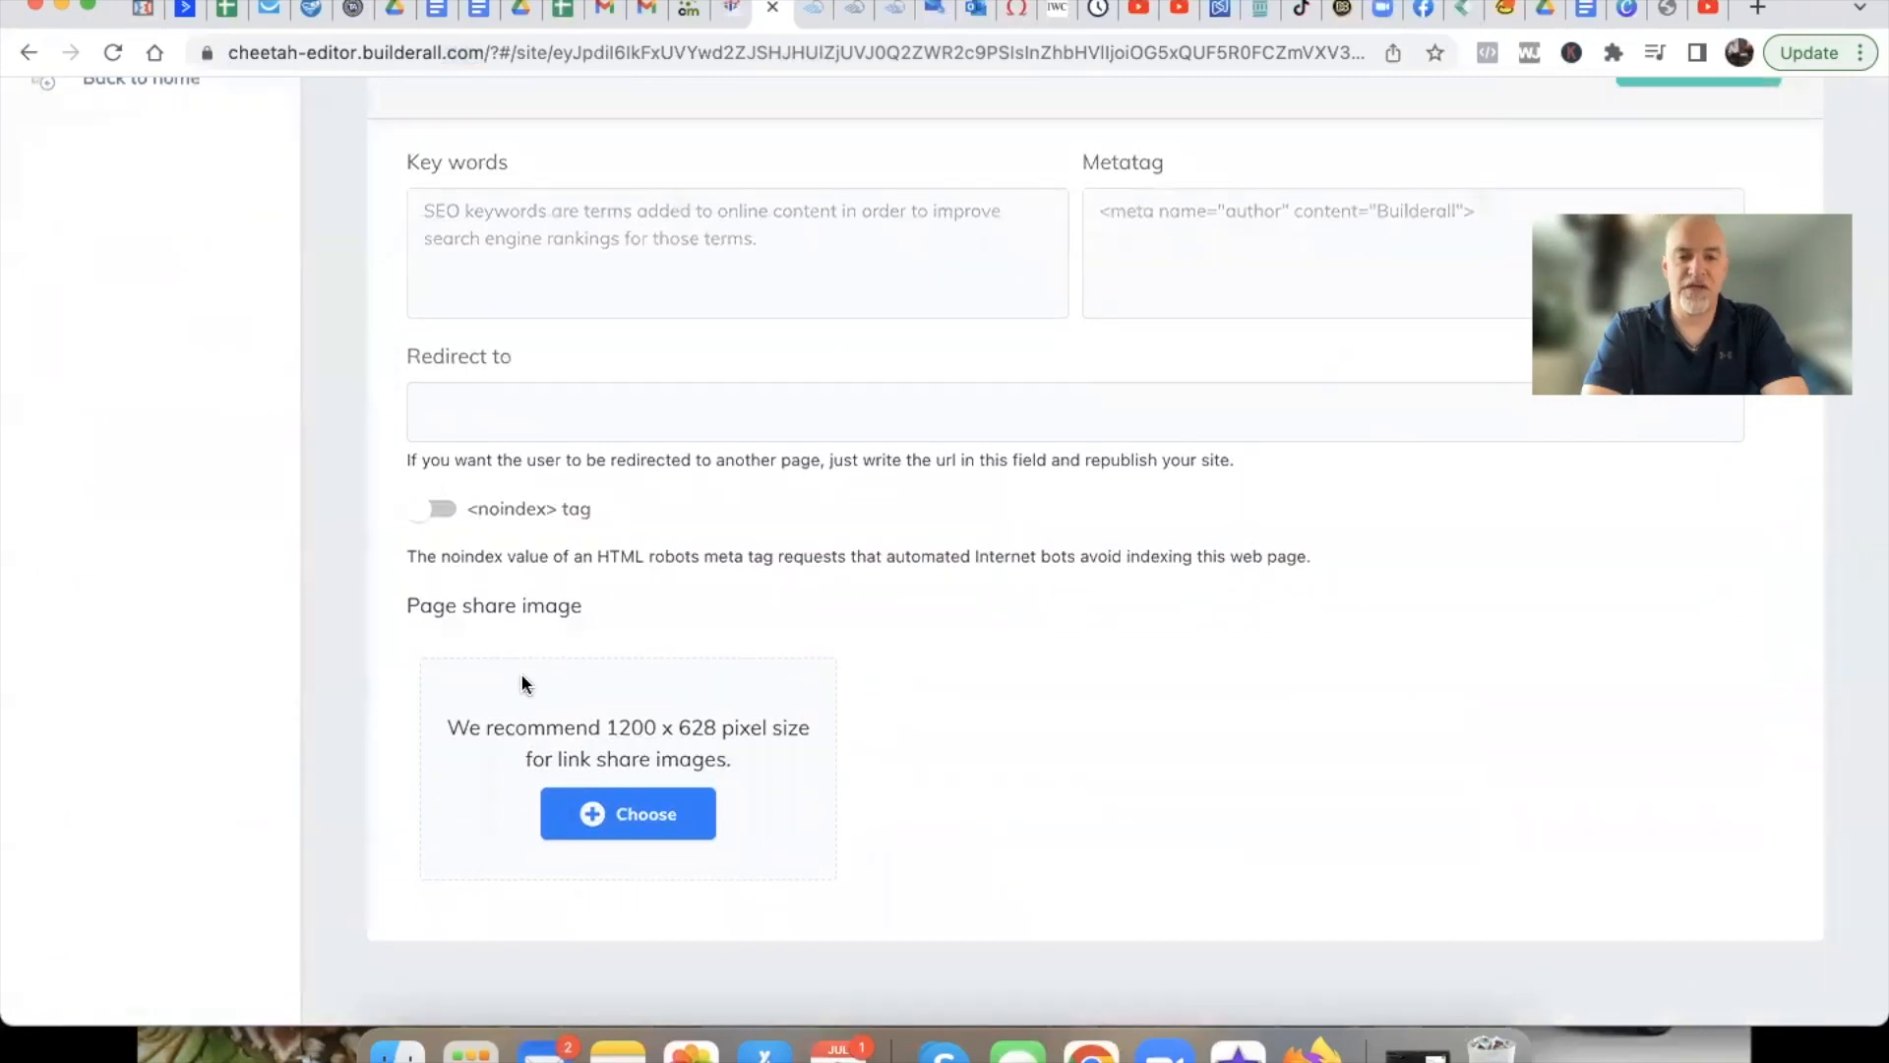
pyautogui.click(598, 809)
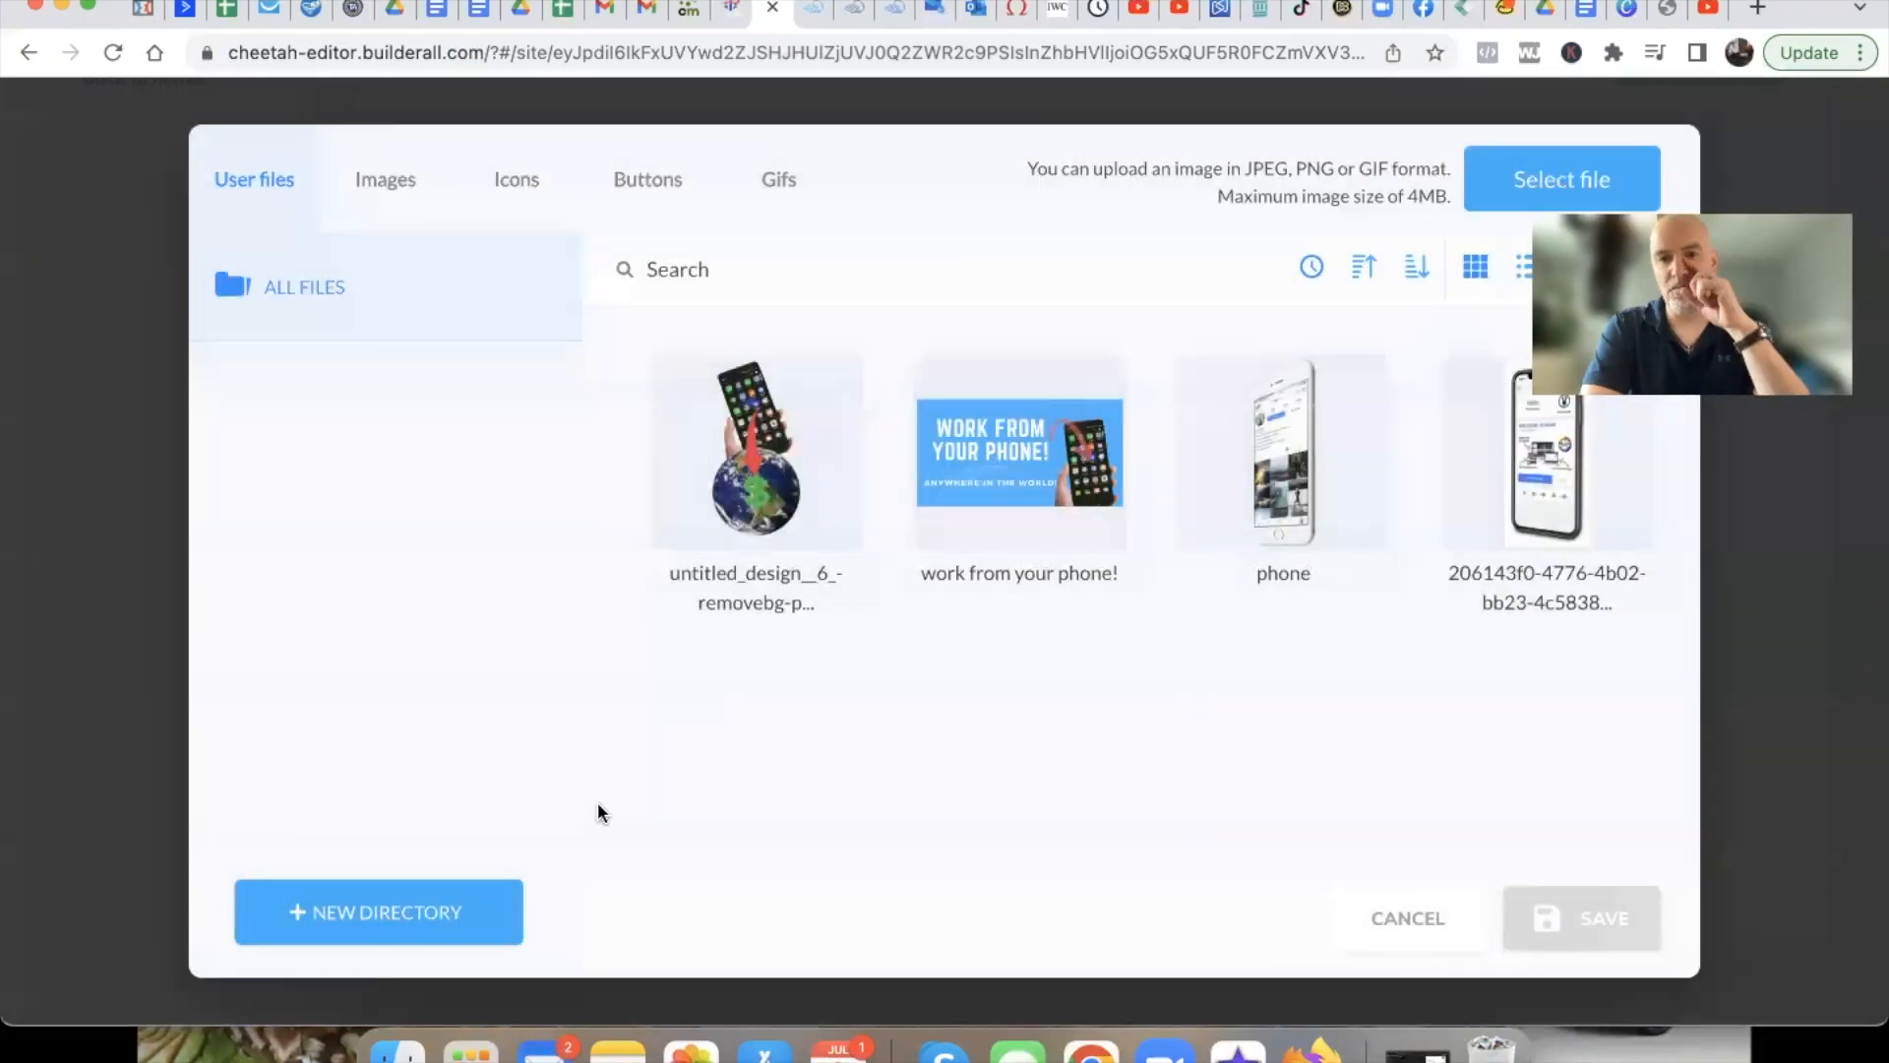
pyautogui.moveTo(973, 504)
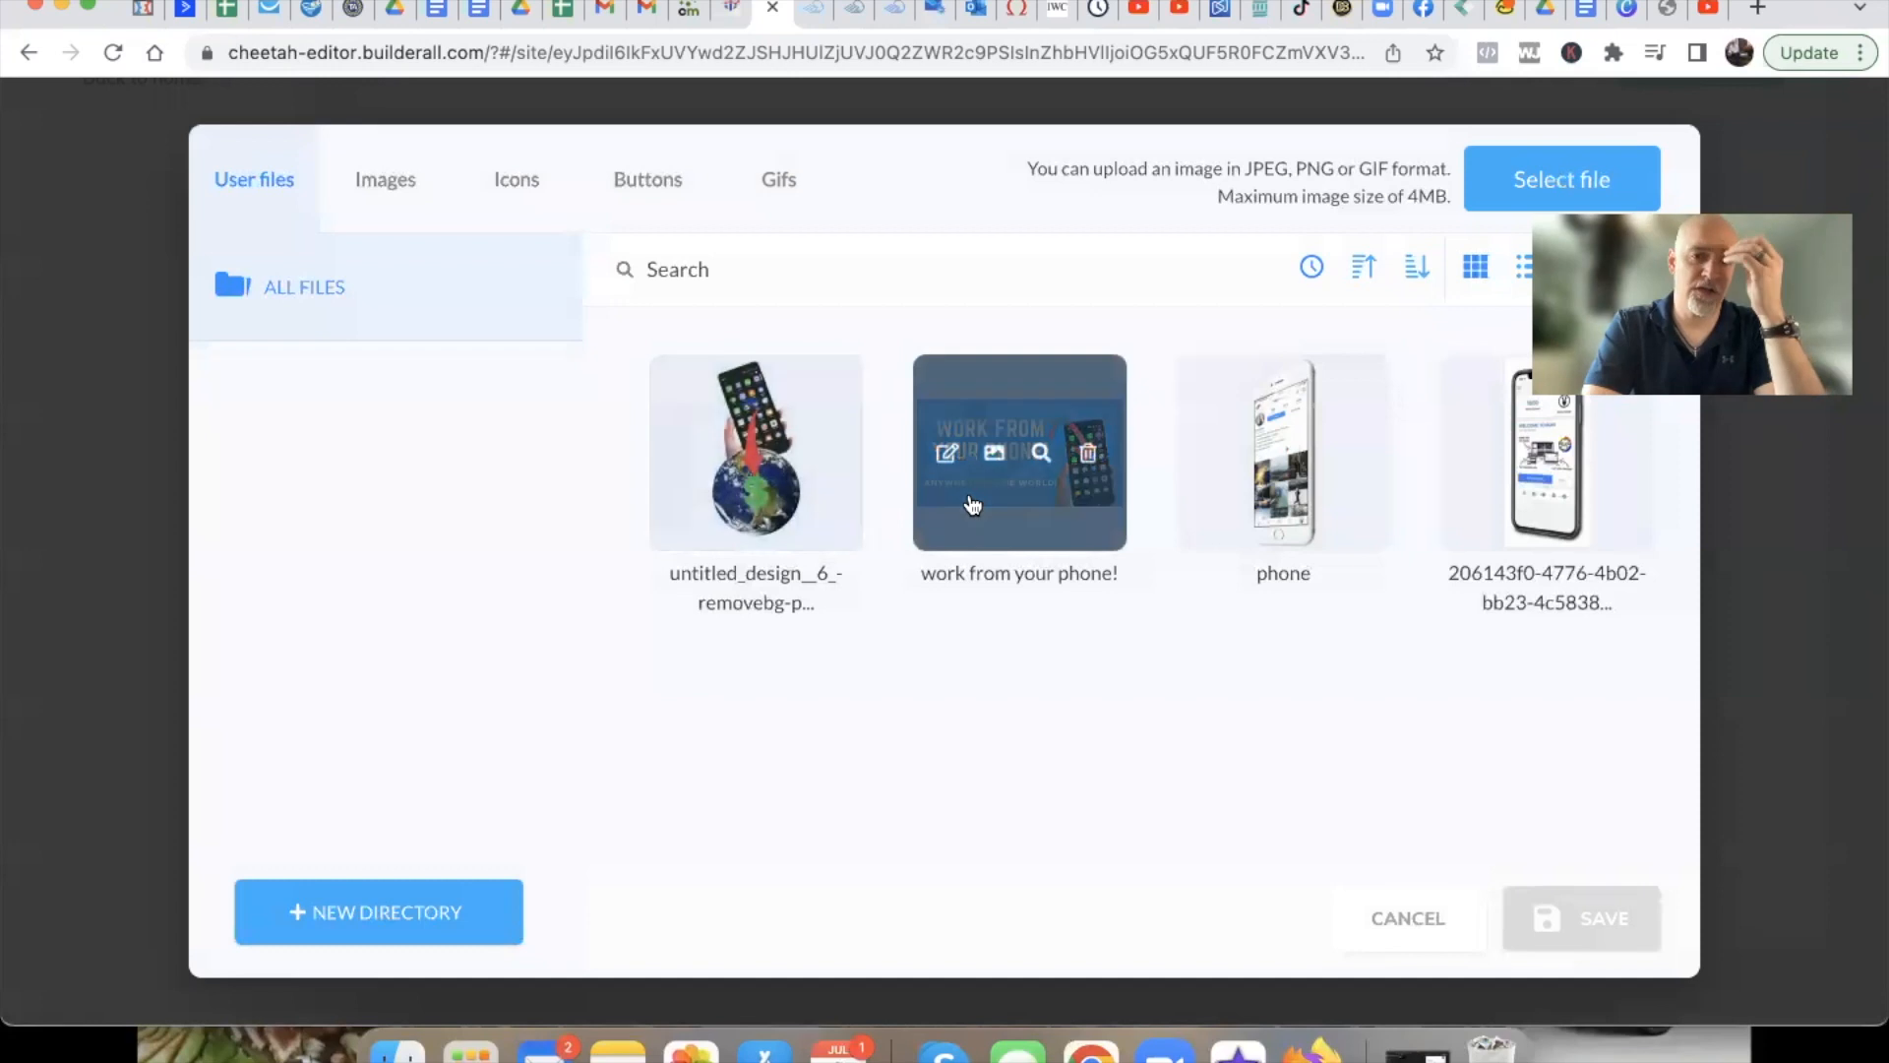
pyautogui.moveTo(777, 477)
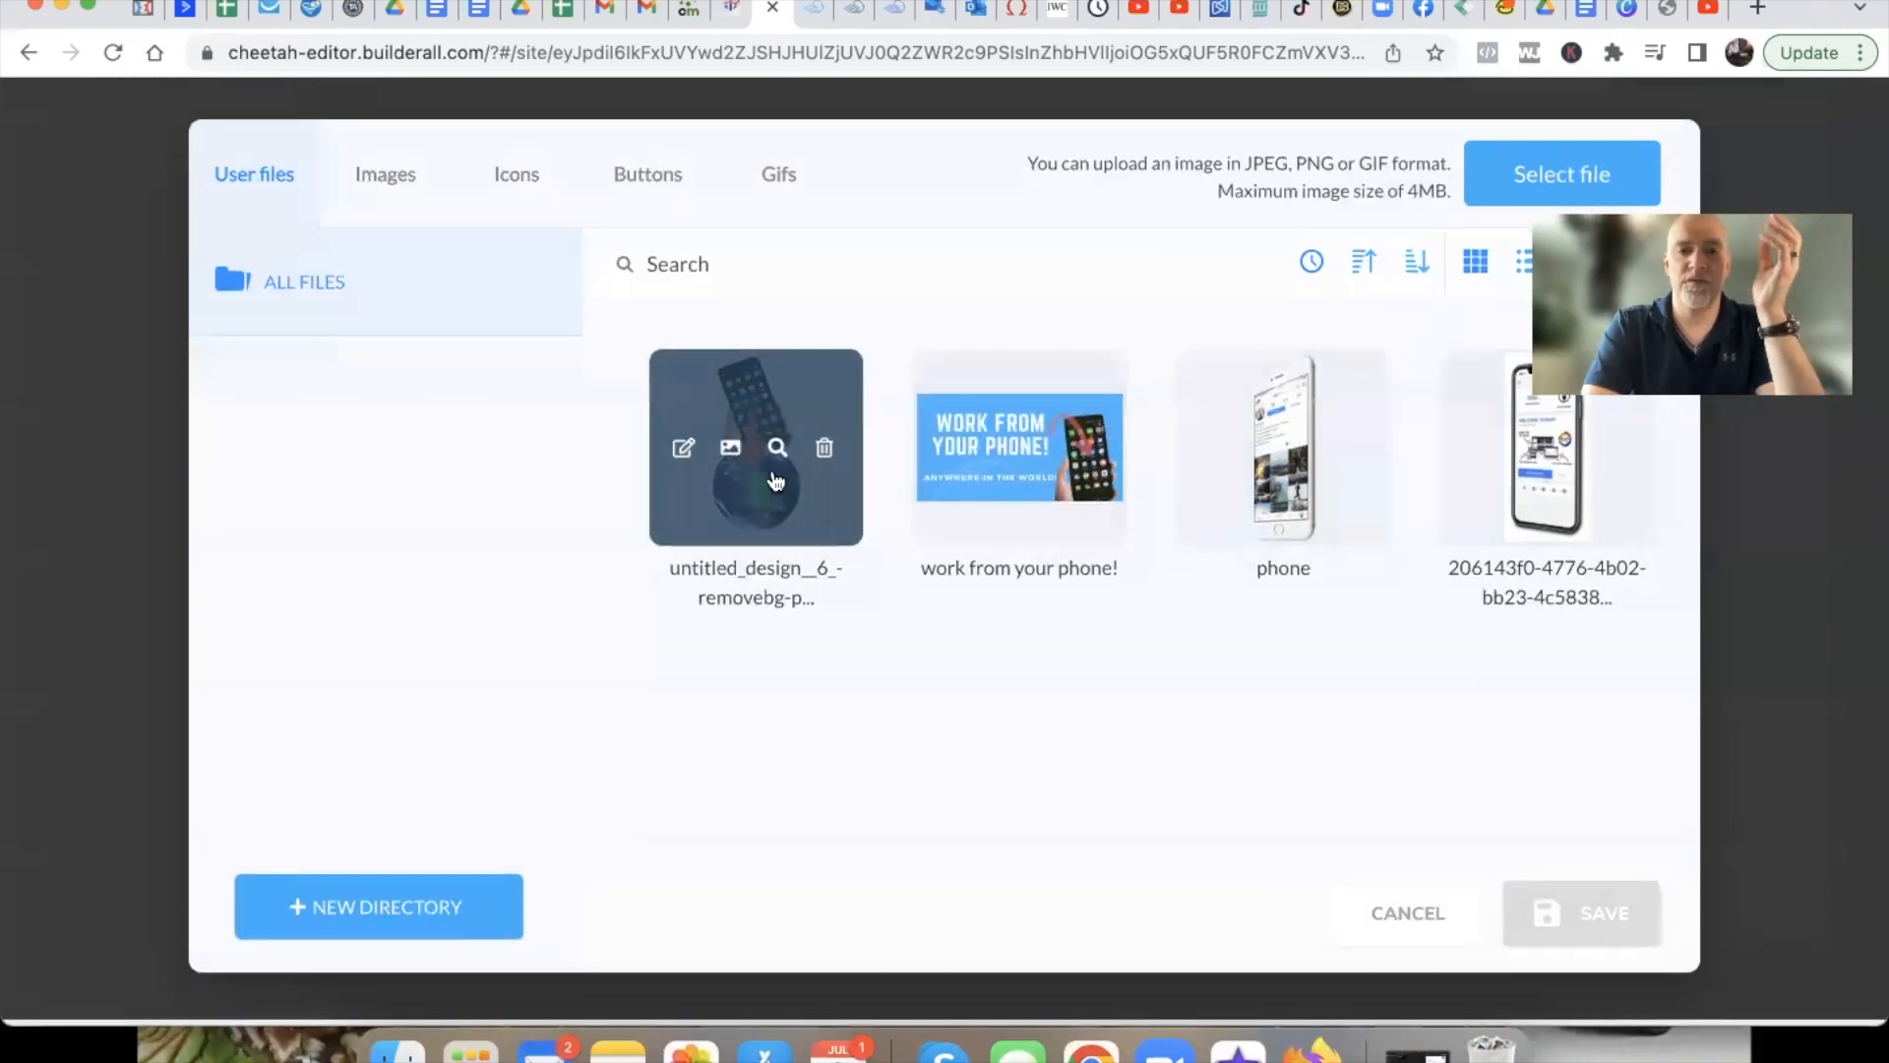
pyautogui.click(738, 503)
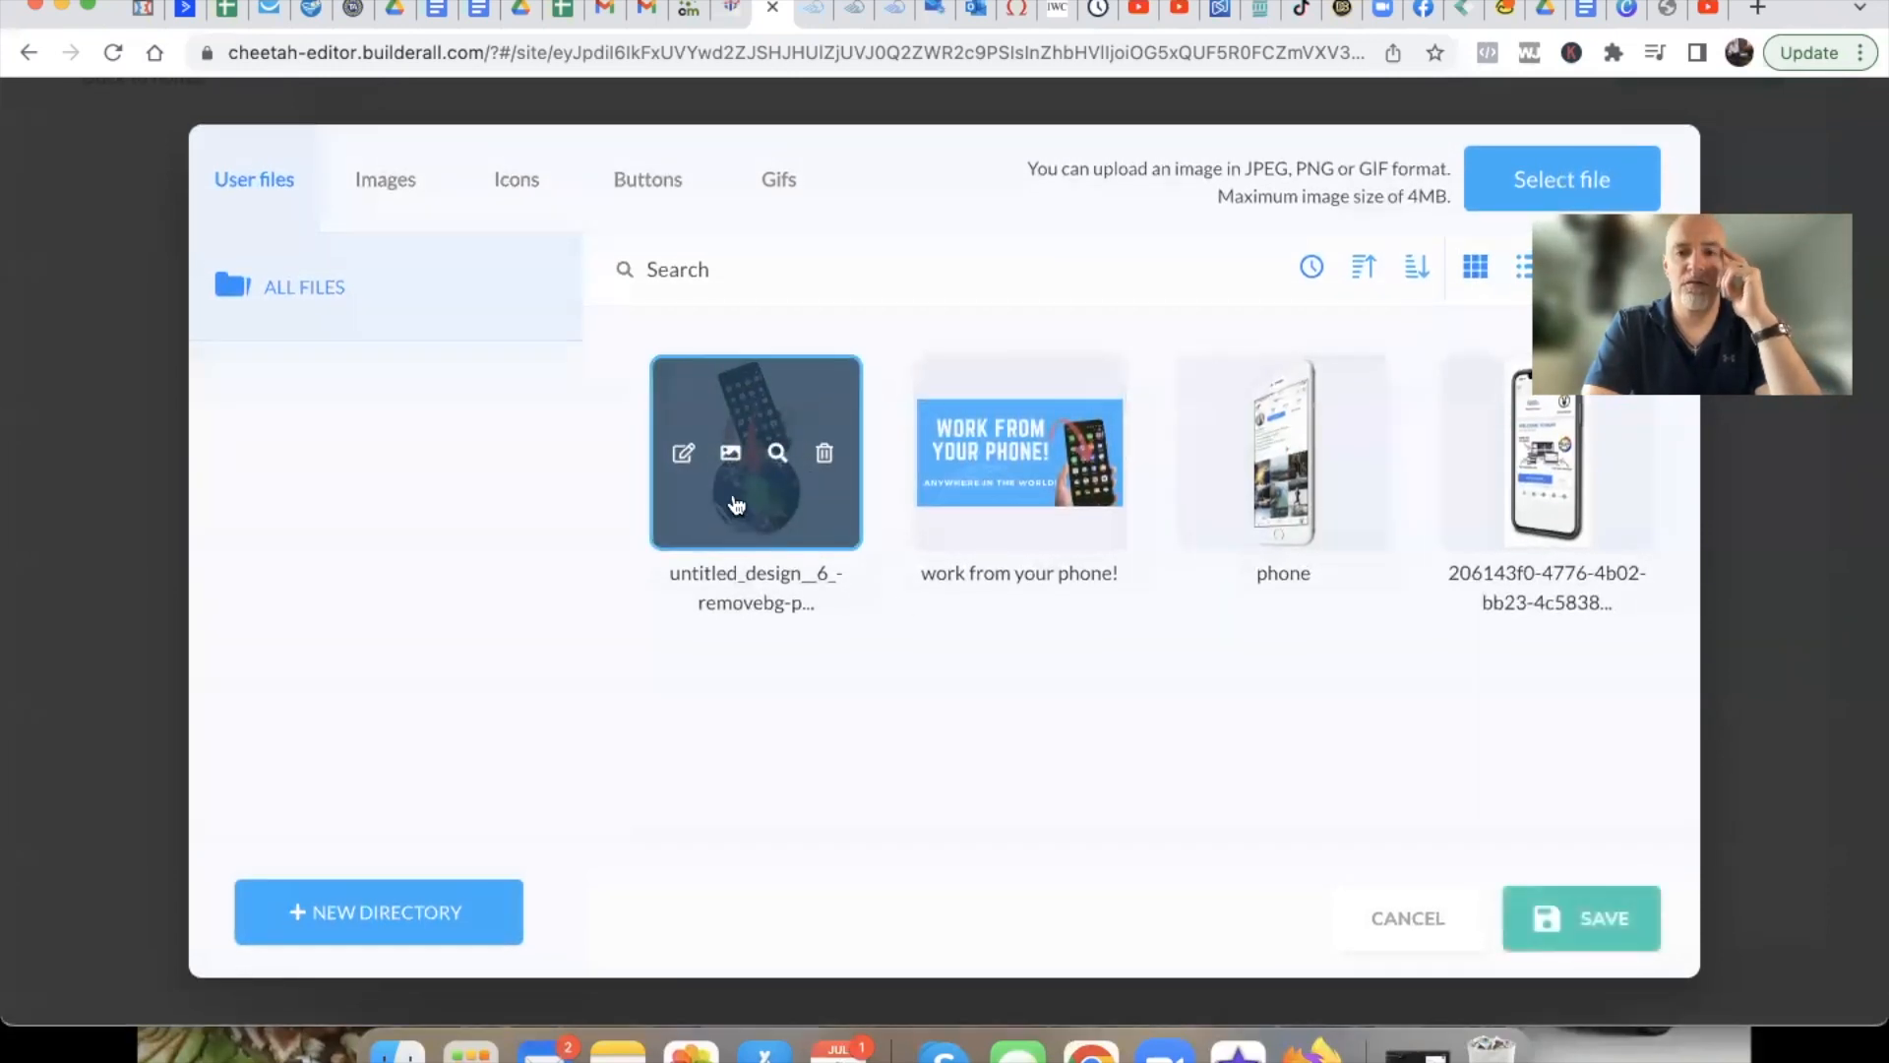
pyautogui.click(1582, 915)
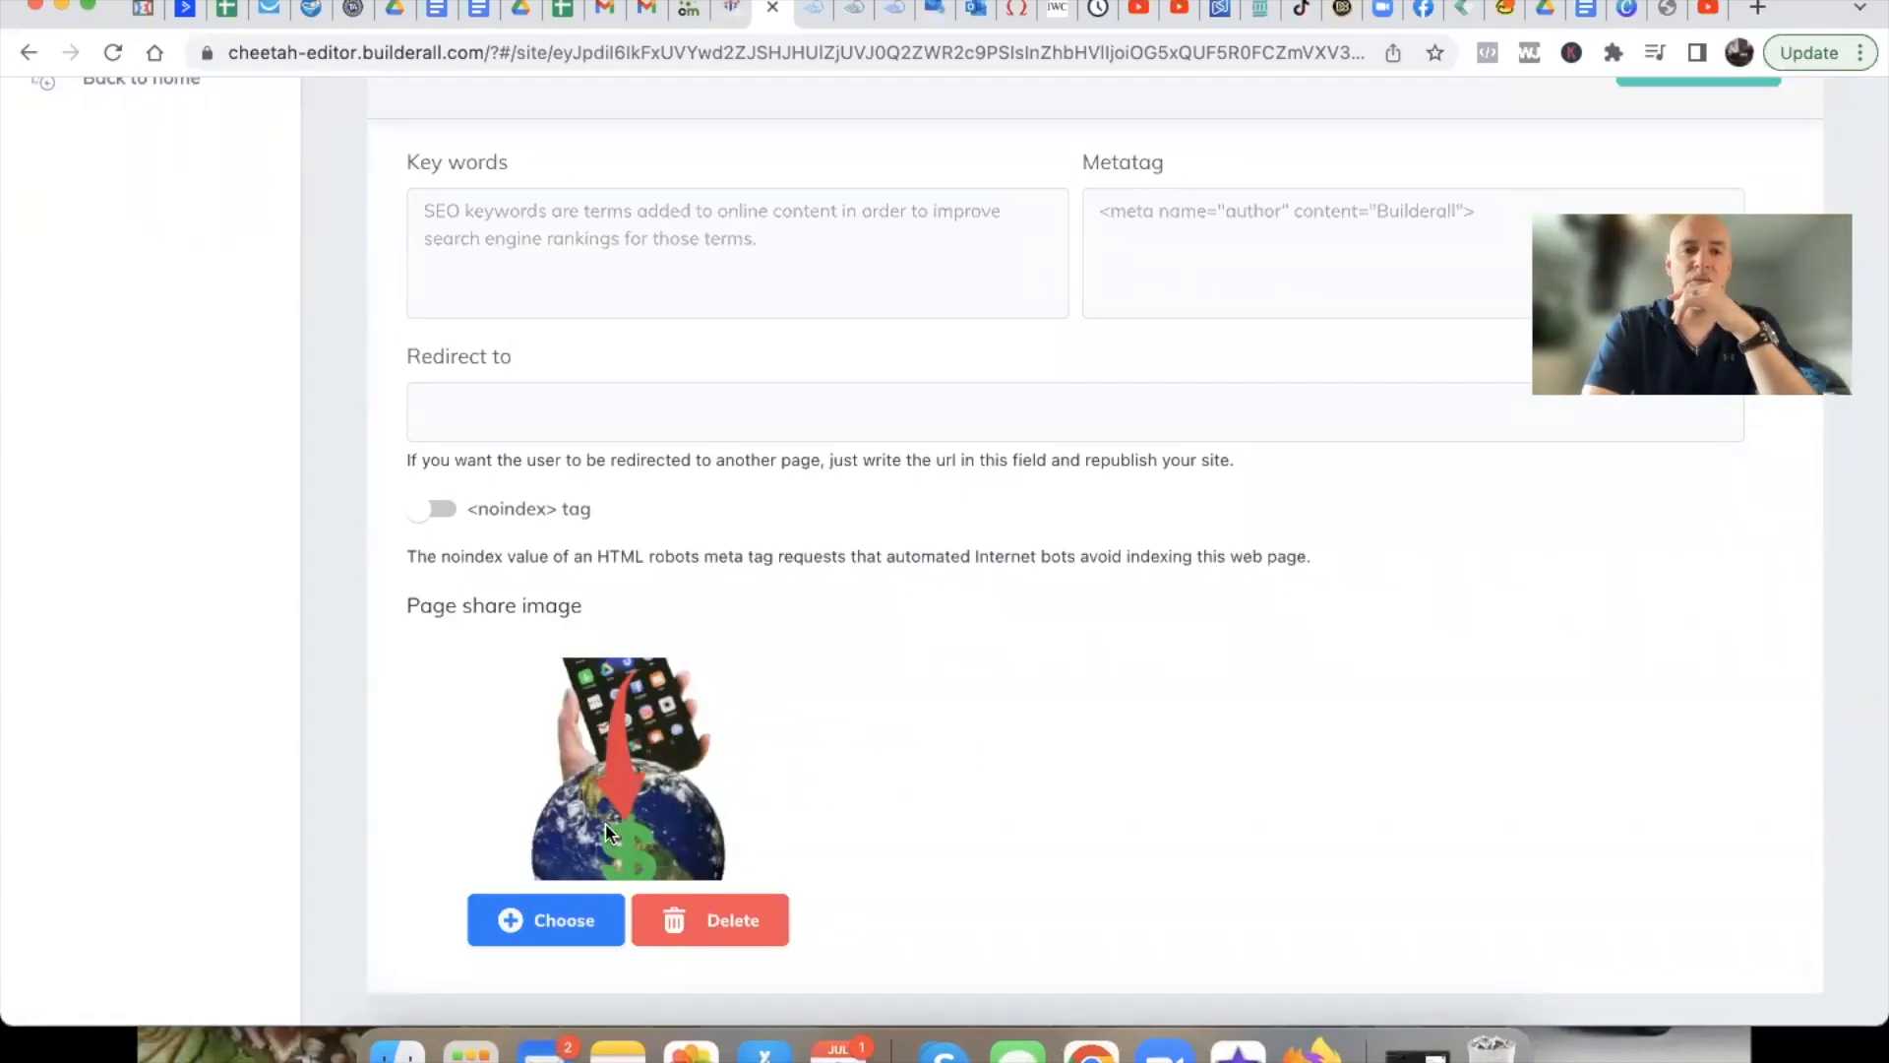
# Give the new page the title TEST and save it
pyautogui.scroll(10, 400, 840)
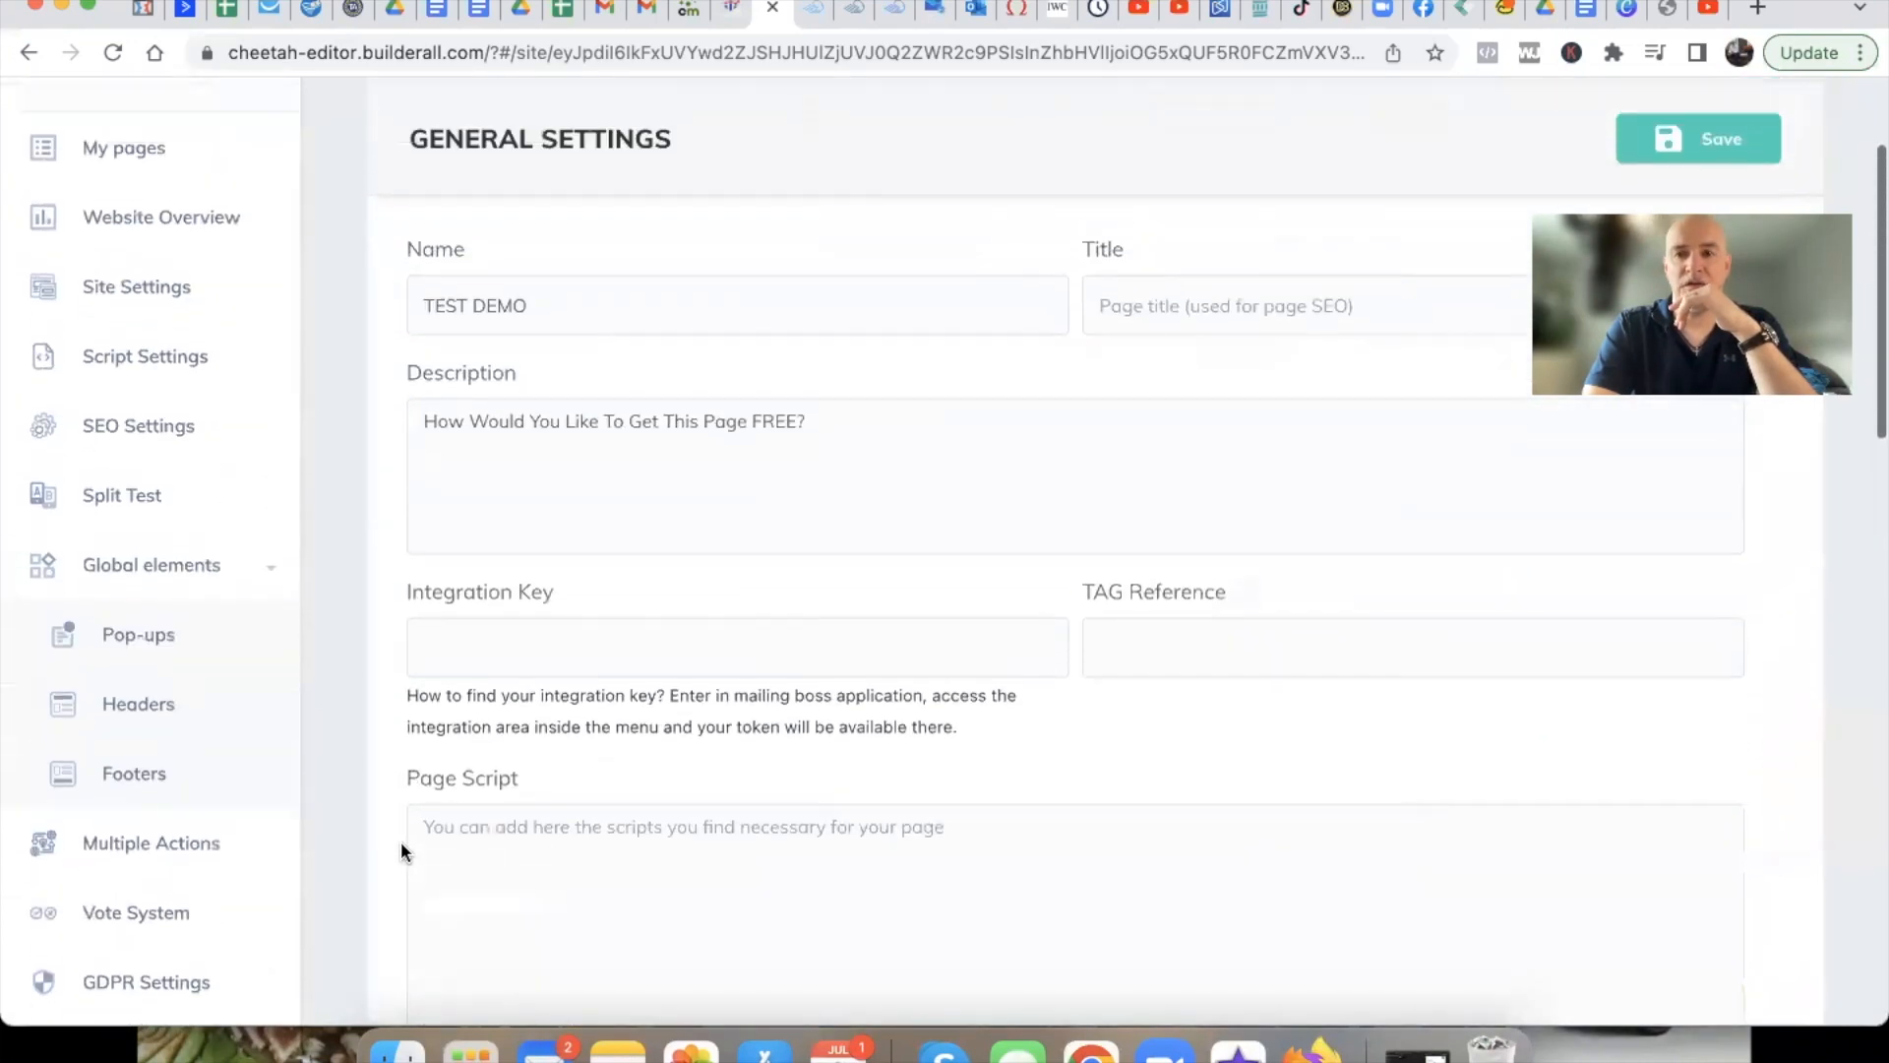
pyautogui.scroll(3, 400, 845)
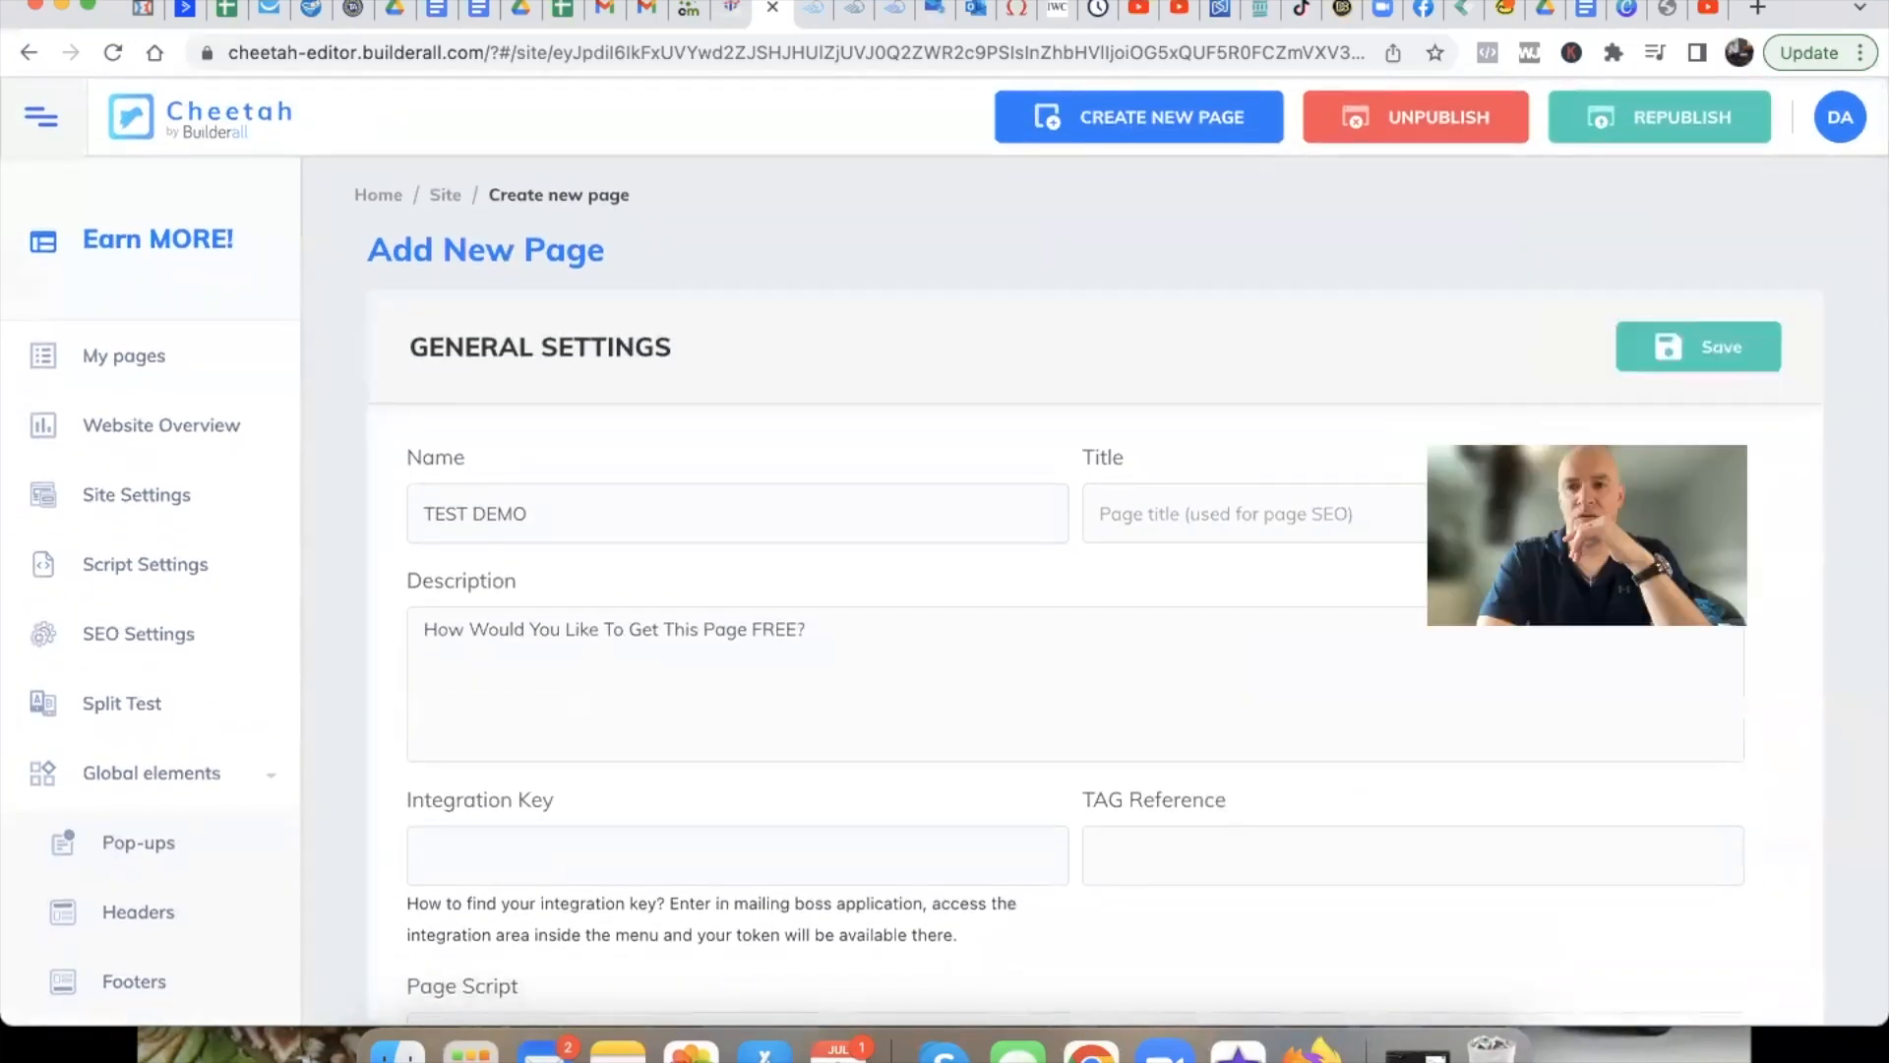
pyautogui.click(1679, 363)
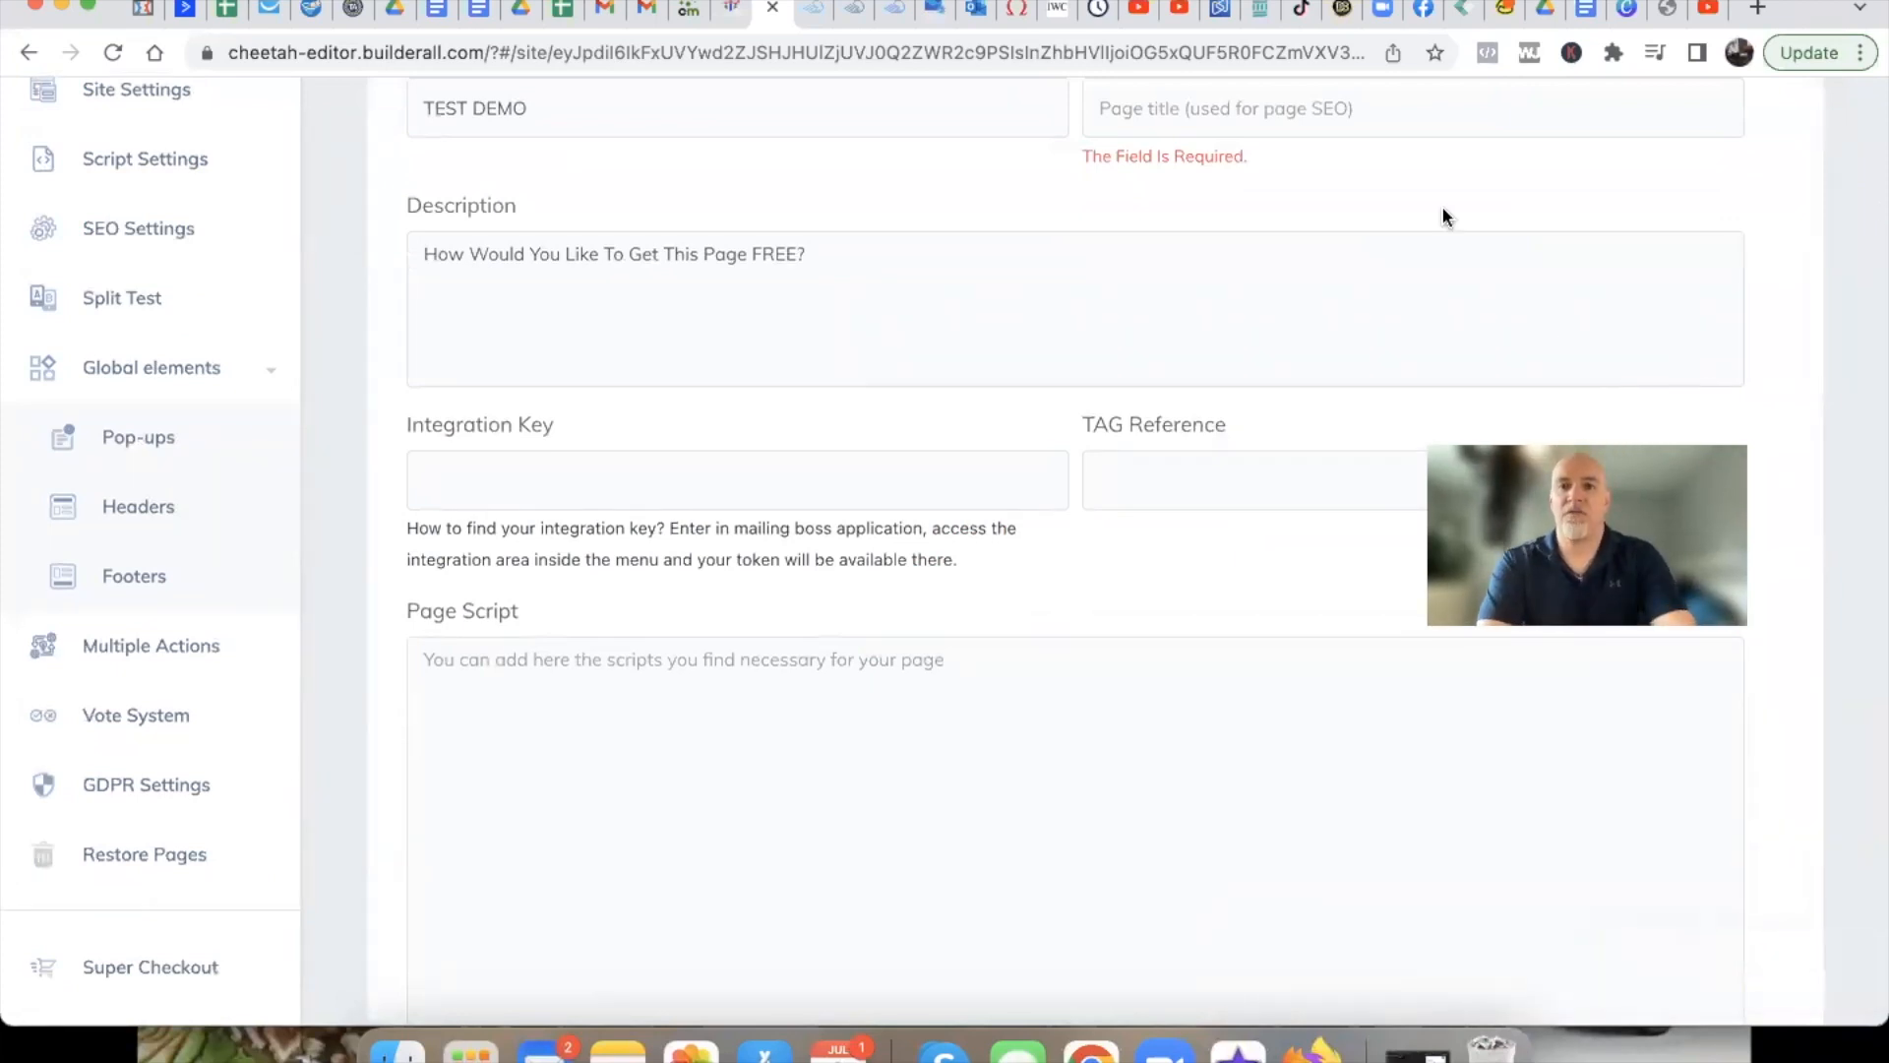
pyautogui.scroll(2, 1295, 295)
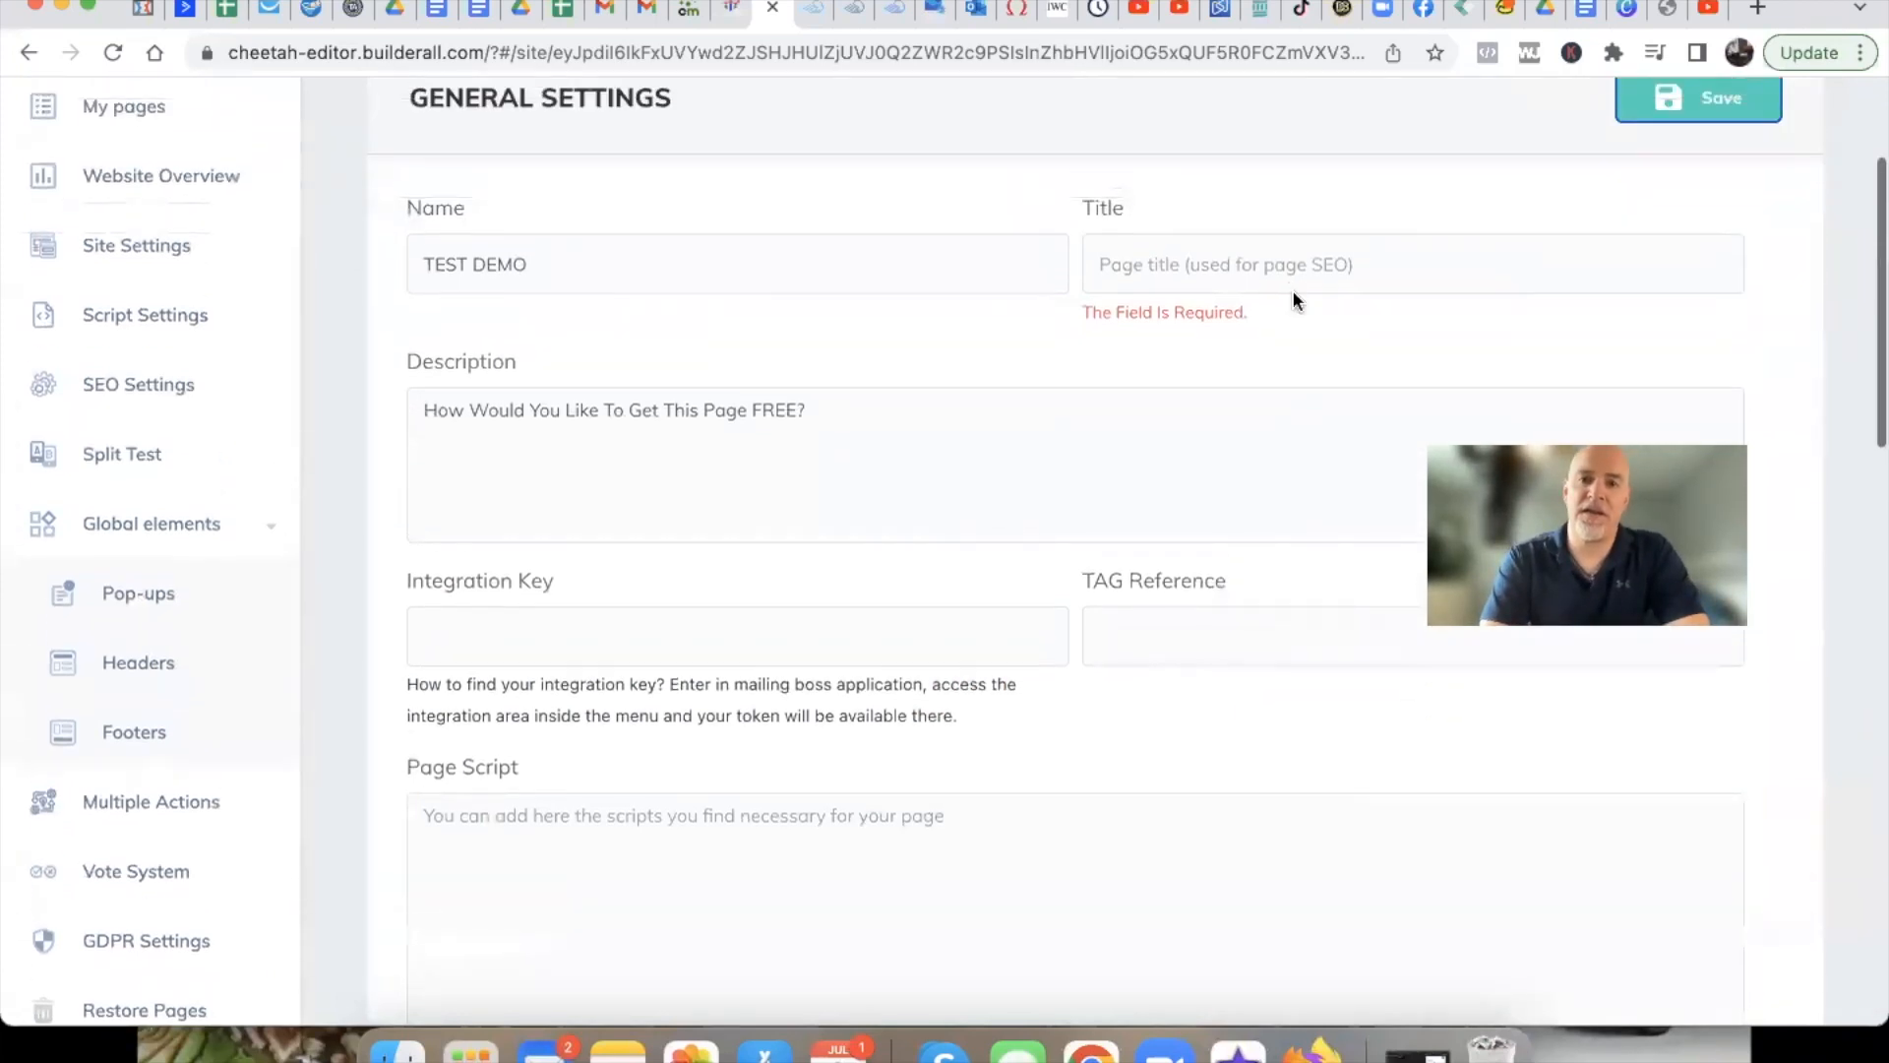
pyautogui.click(1137, 276)
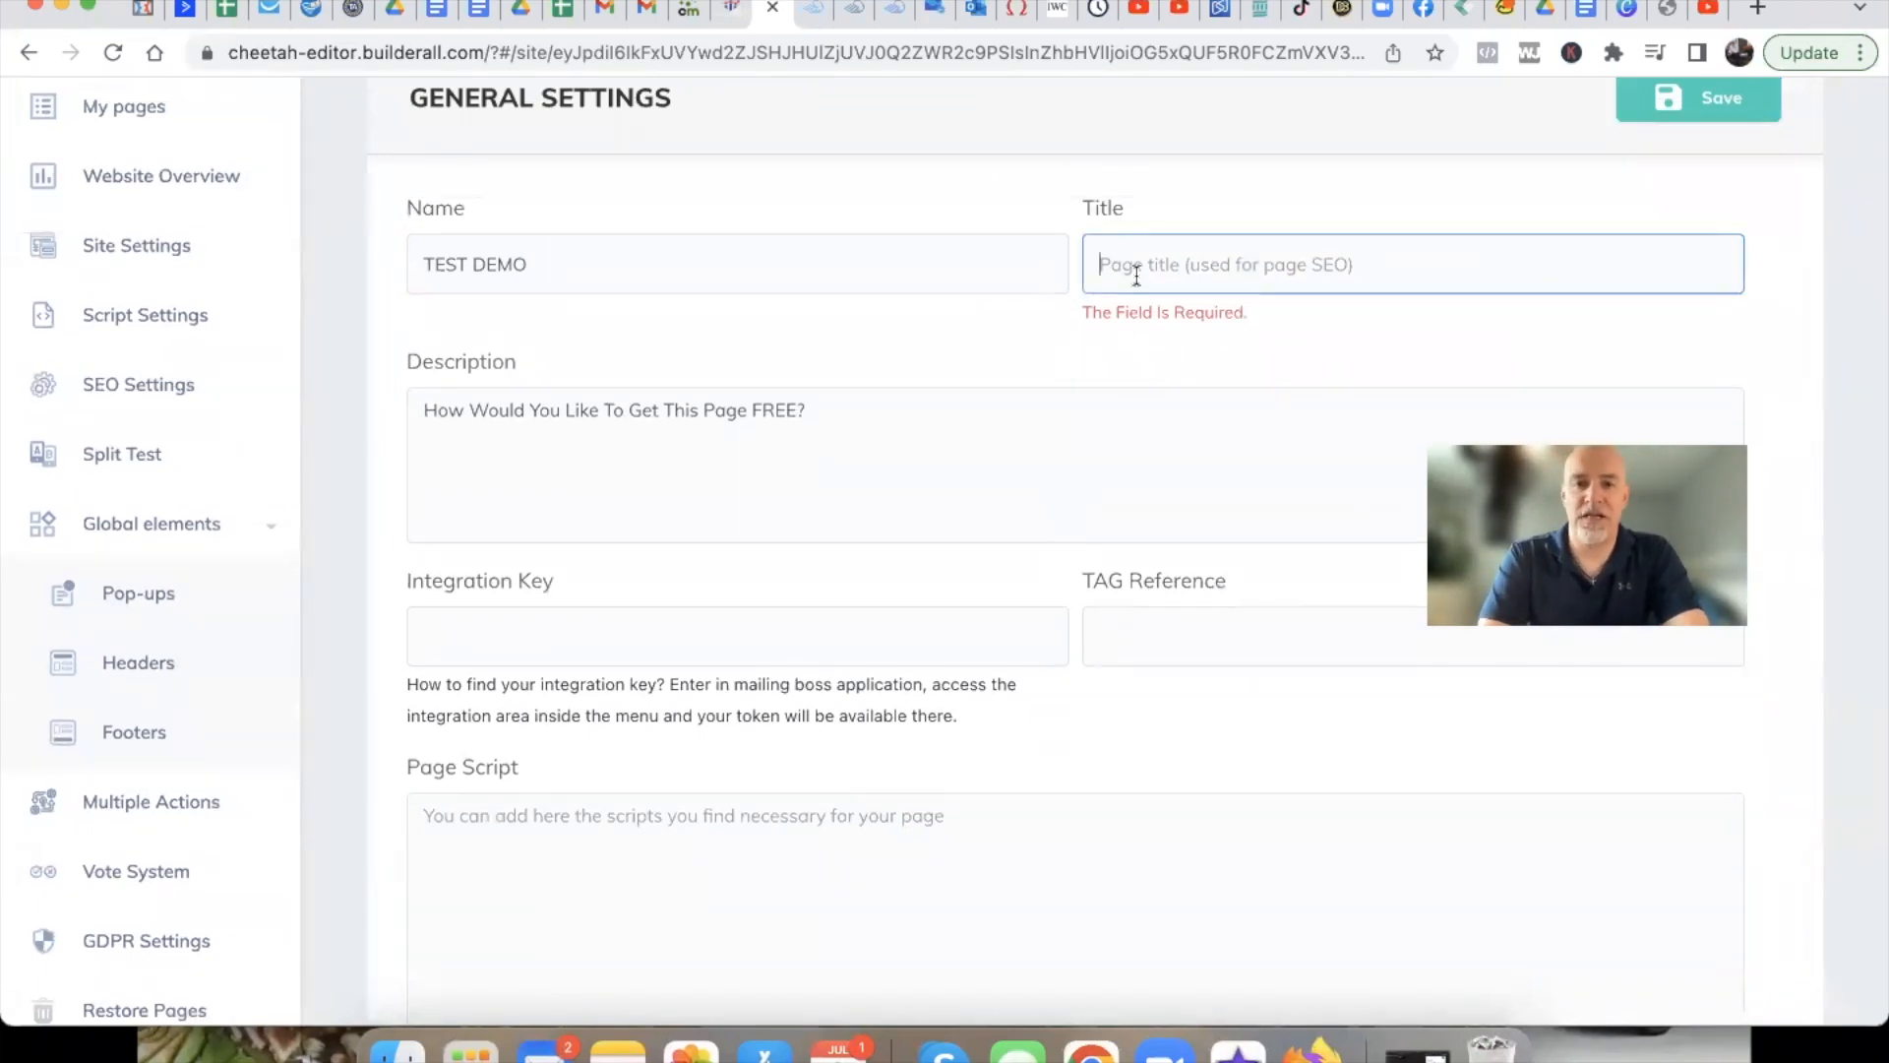
pyautogui.write('TEST')
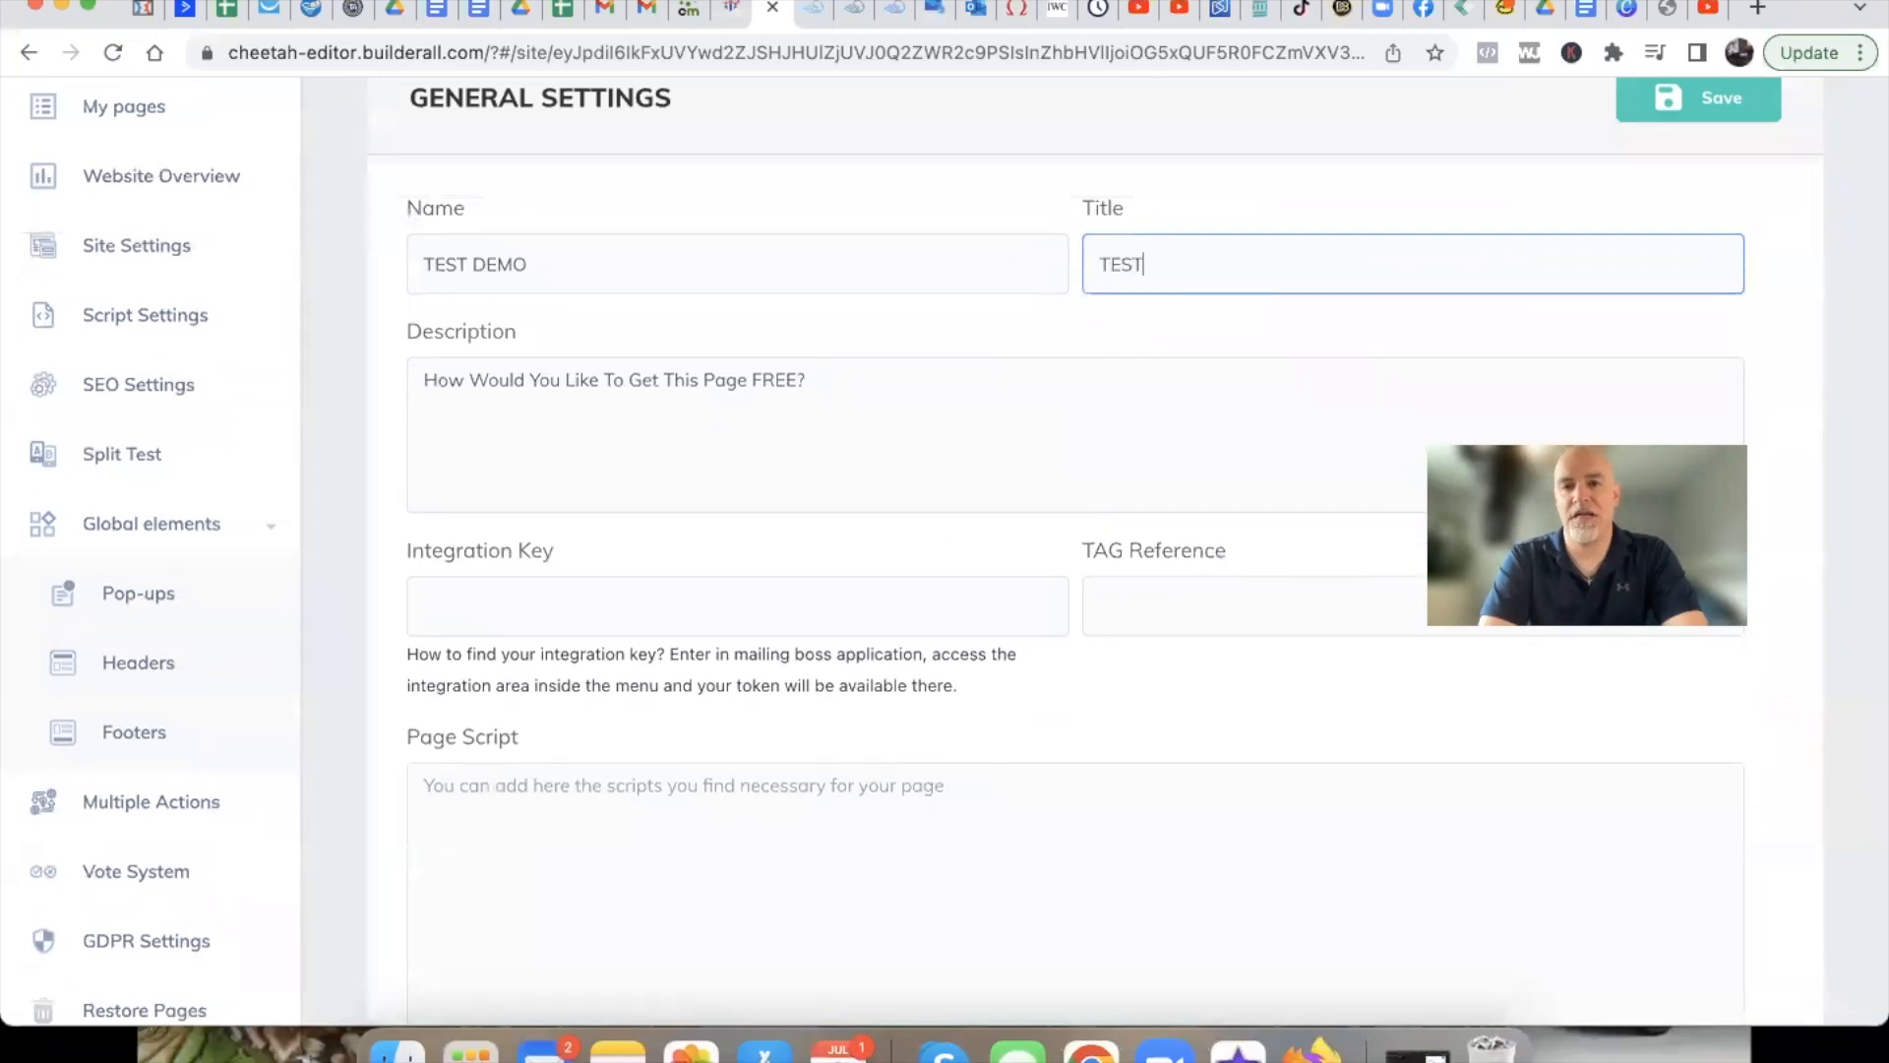
pyautogui.click(1655, 104)
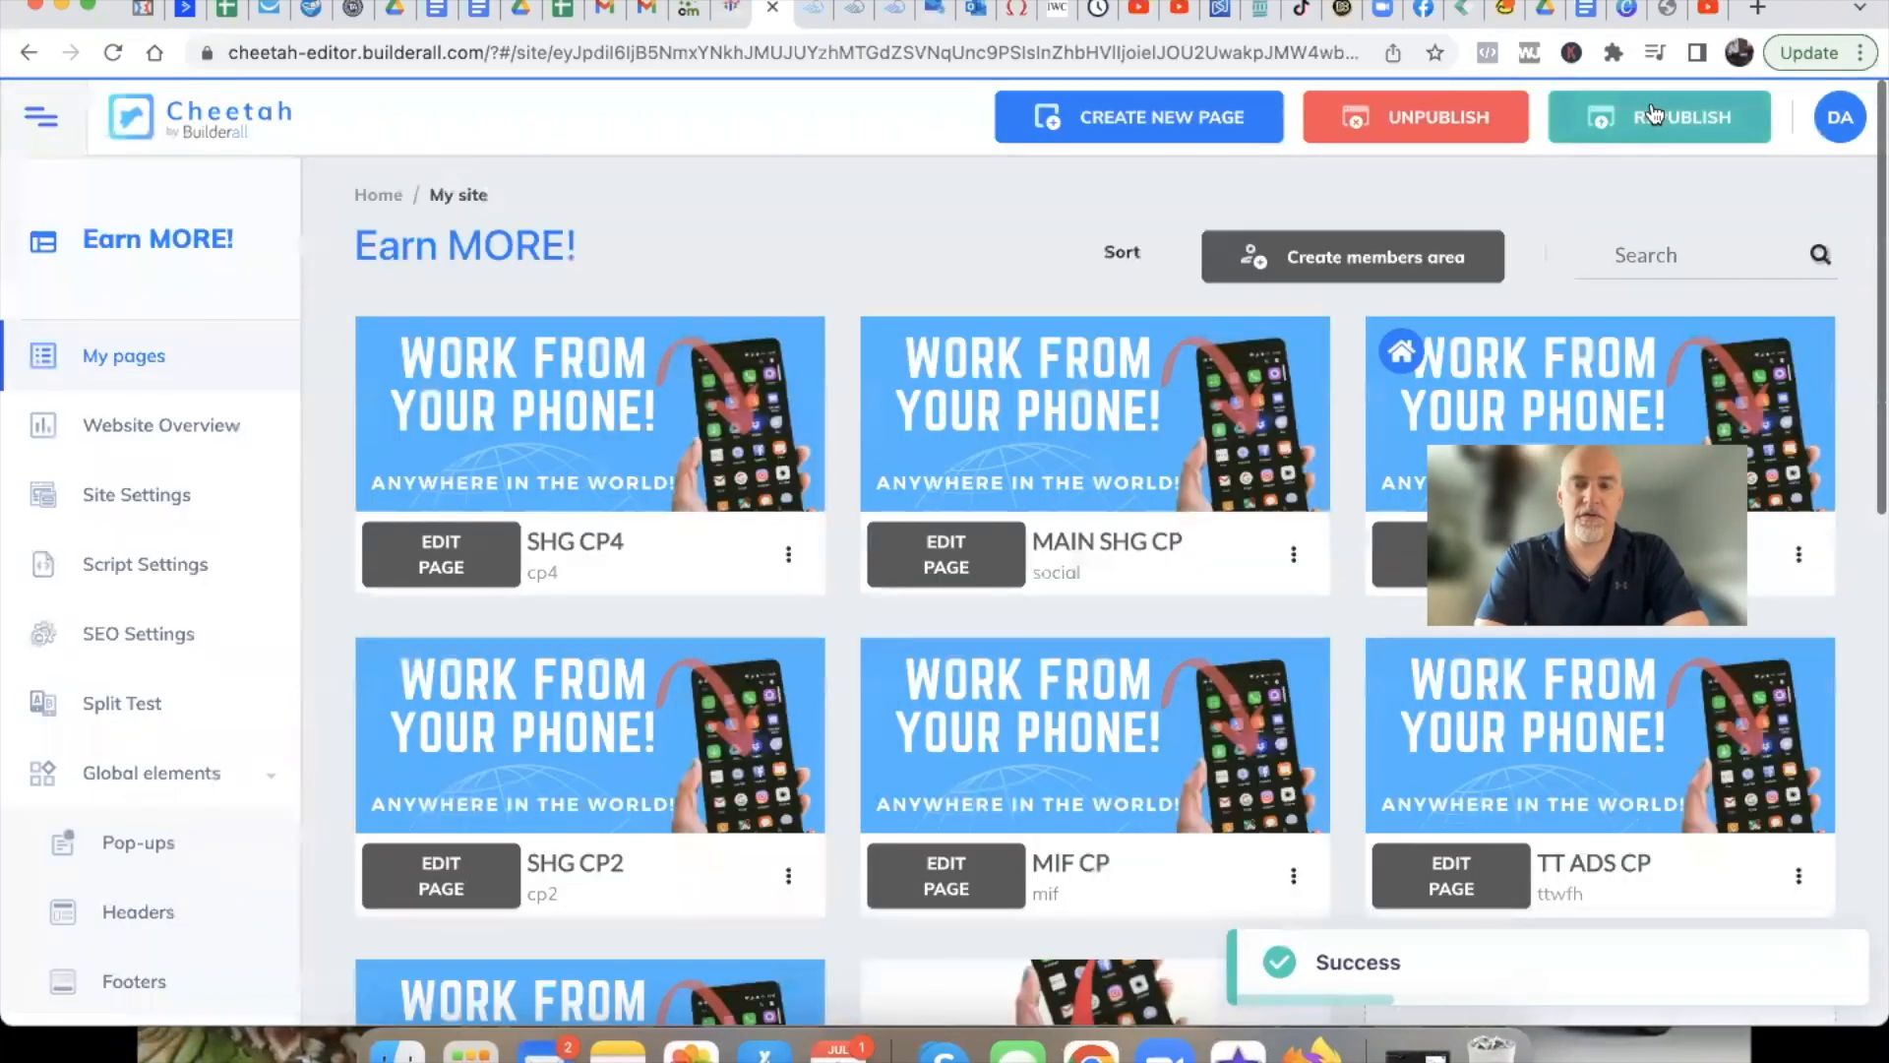
# Find the TEST DEMO page among the Earn MORE! site's pages and open it in the editor
pyautogui.moveTo(1087, 775)
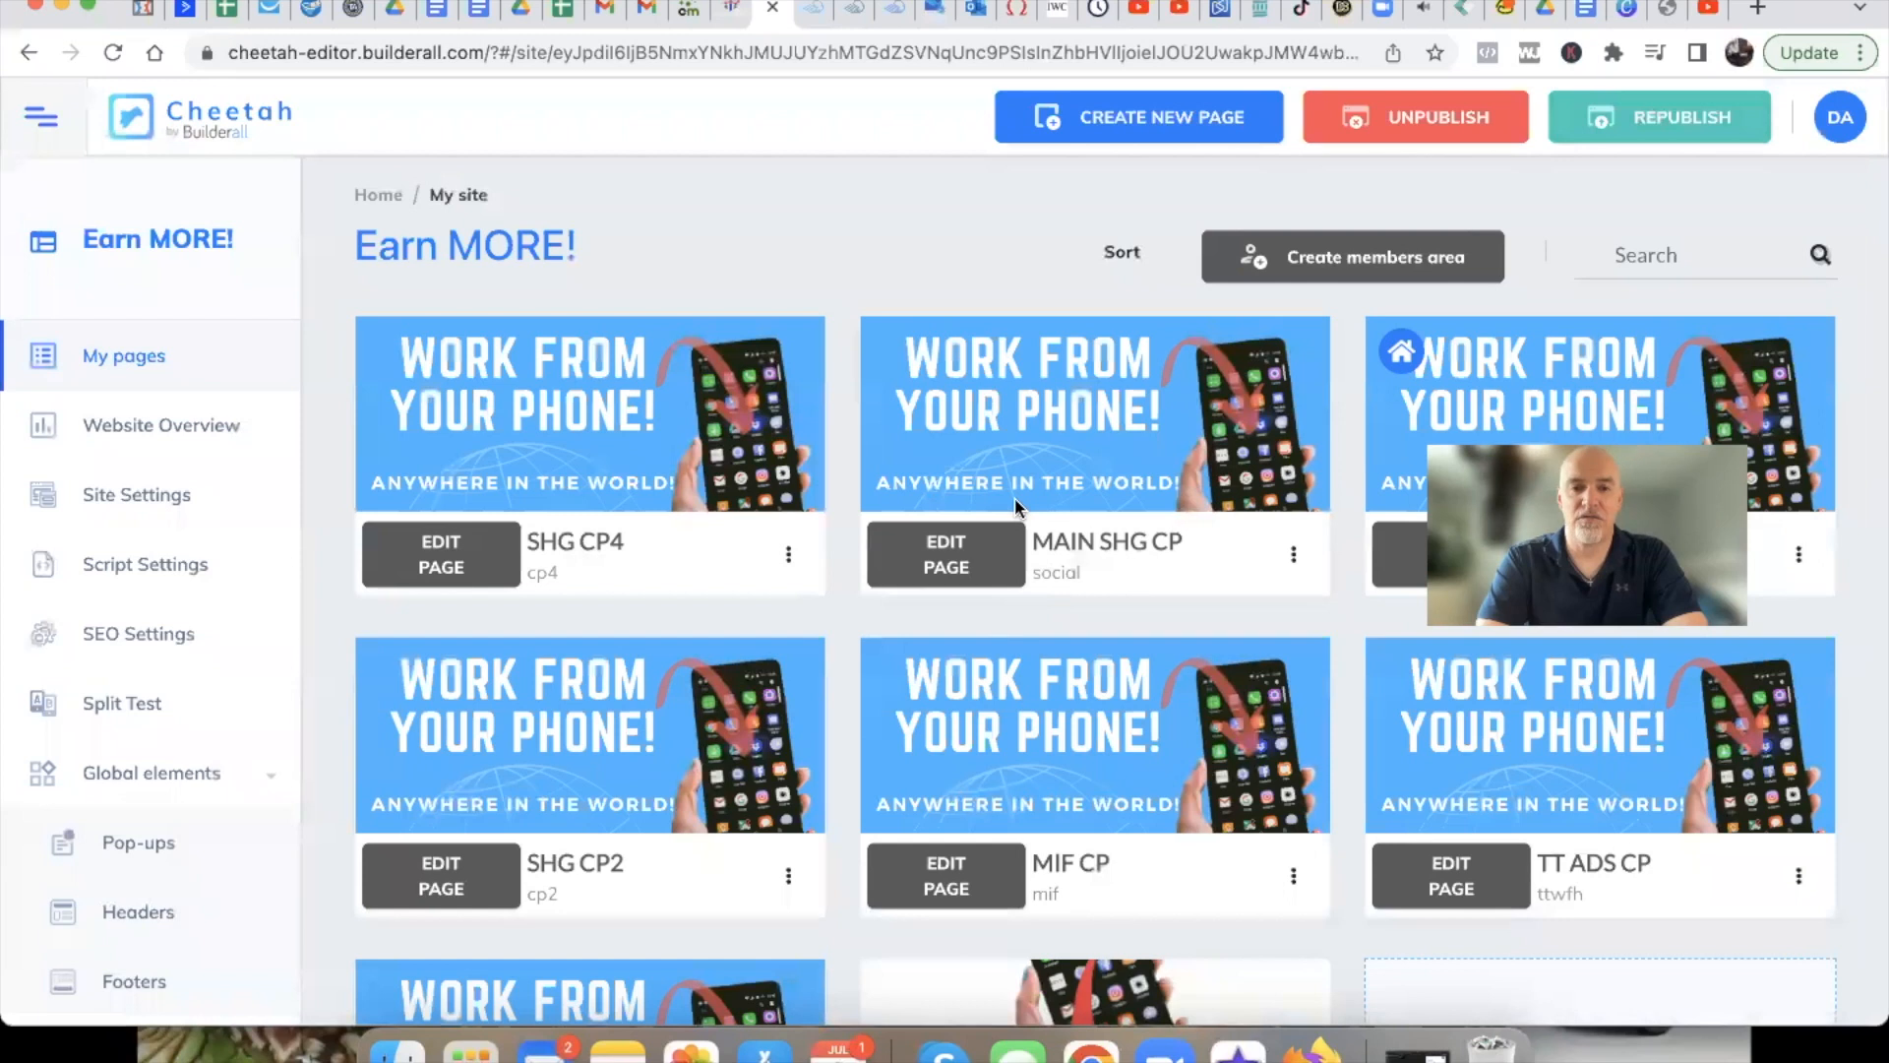
pyautogui.scroll(-5, 1015, 590)
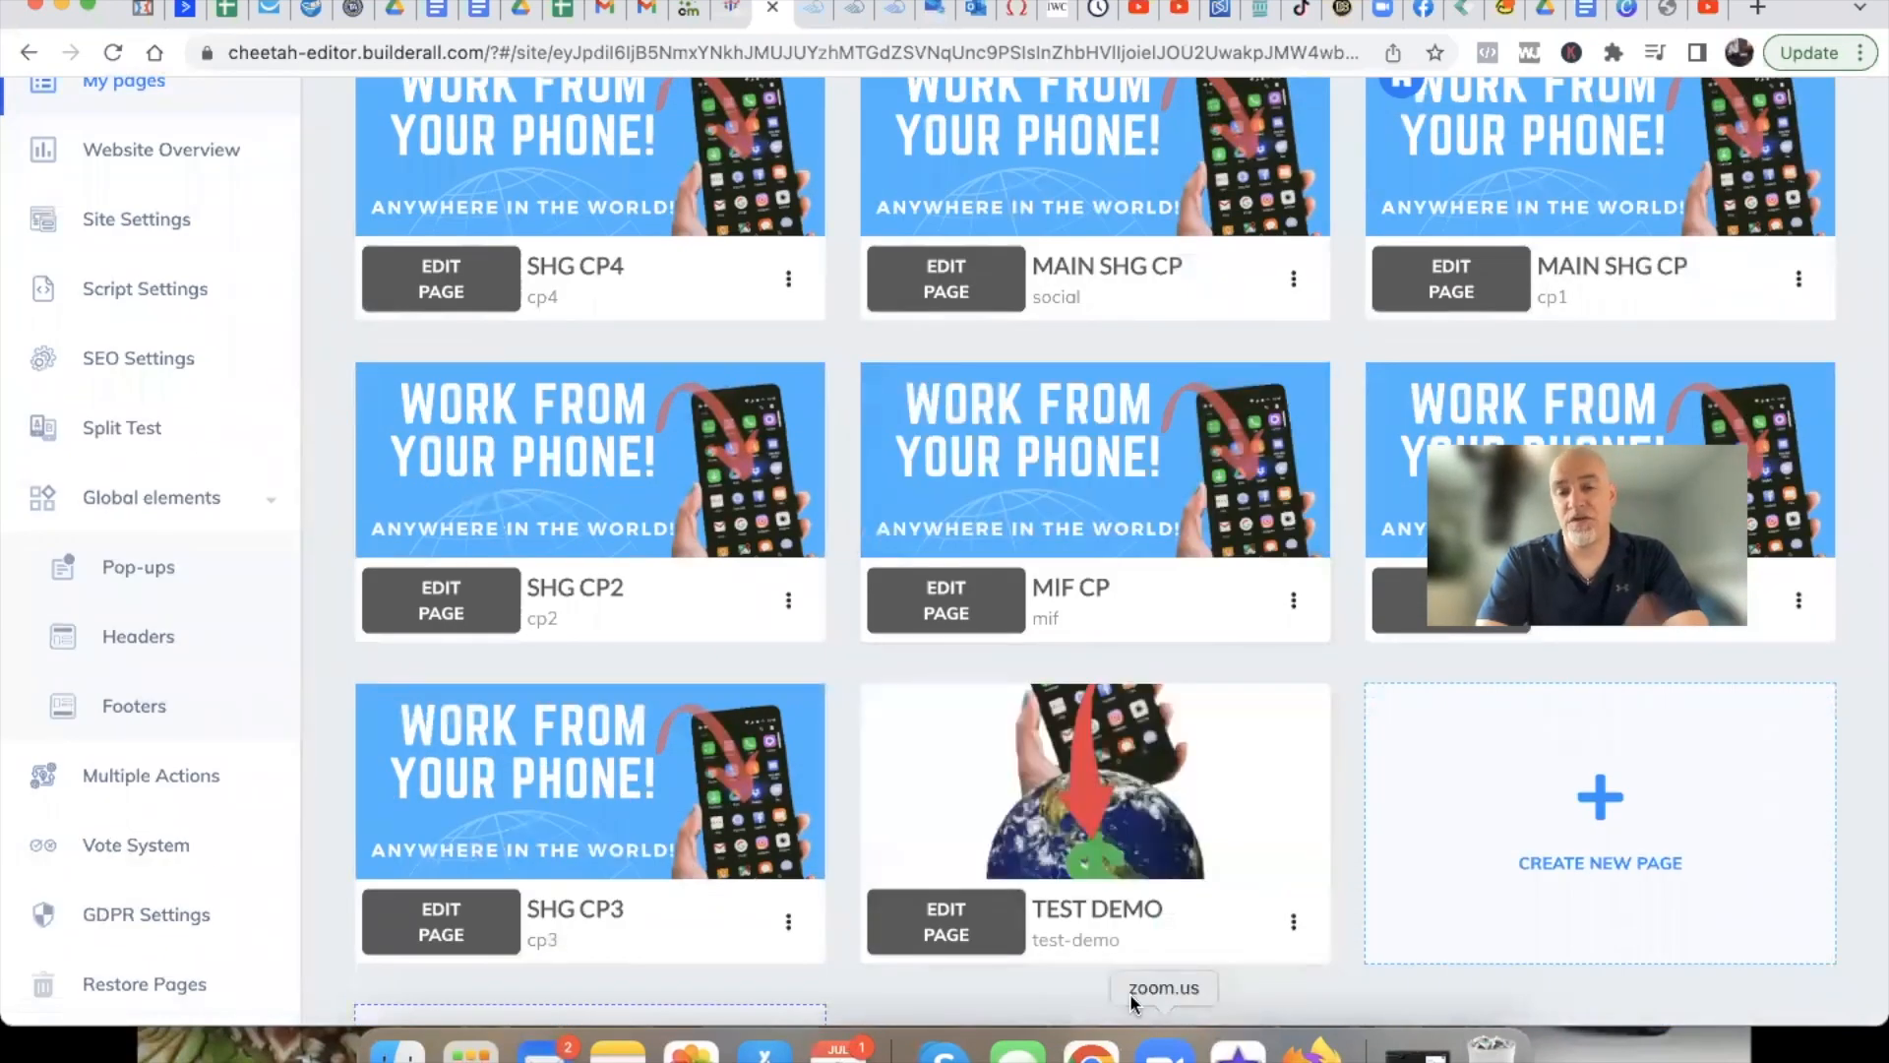
pyautogui.scroll(-3, 974, 965)
pyautogui.scroll(1, 1053, 837)
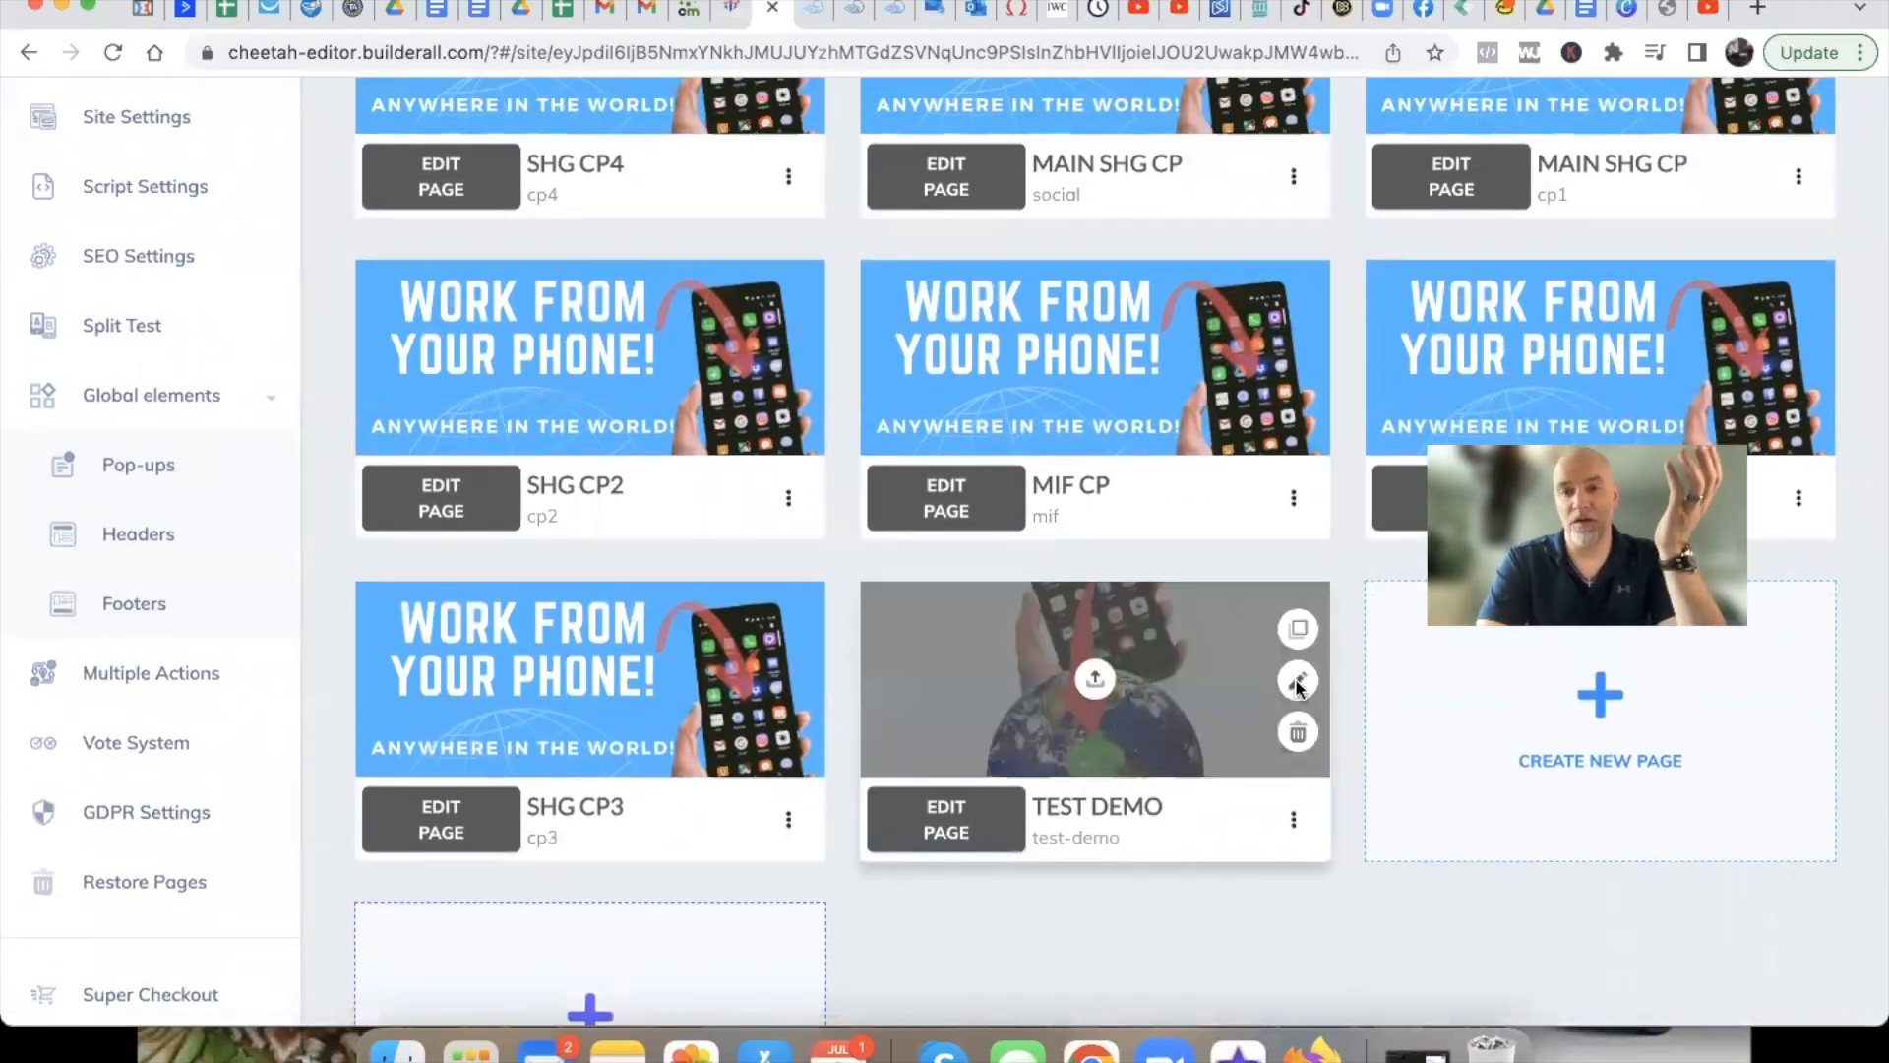
pyautogui.click(1297, 683)
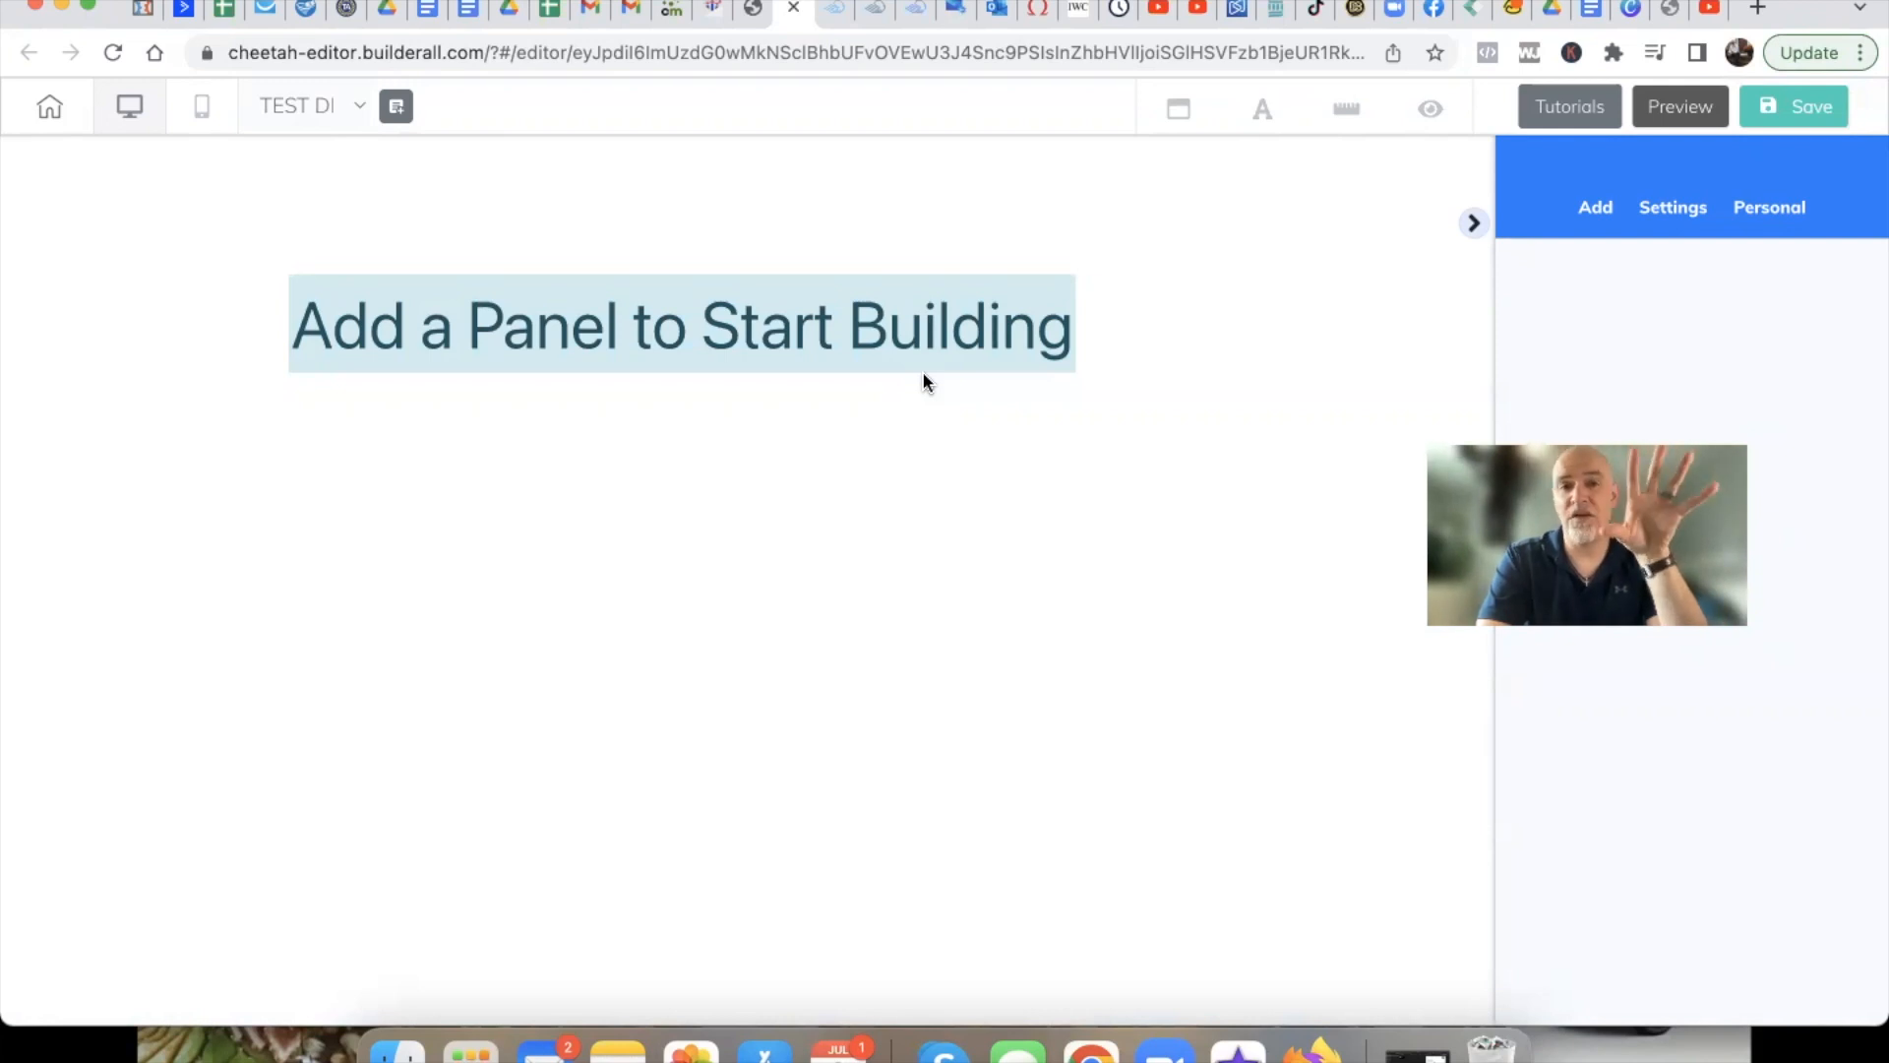
# Go back to the site's pages and view the SHG CP4 page's options, including Duplicate, without choosing one
pyautogui.click(751, 14)
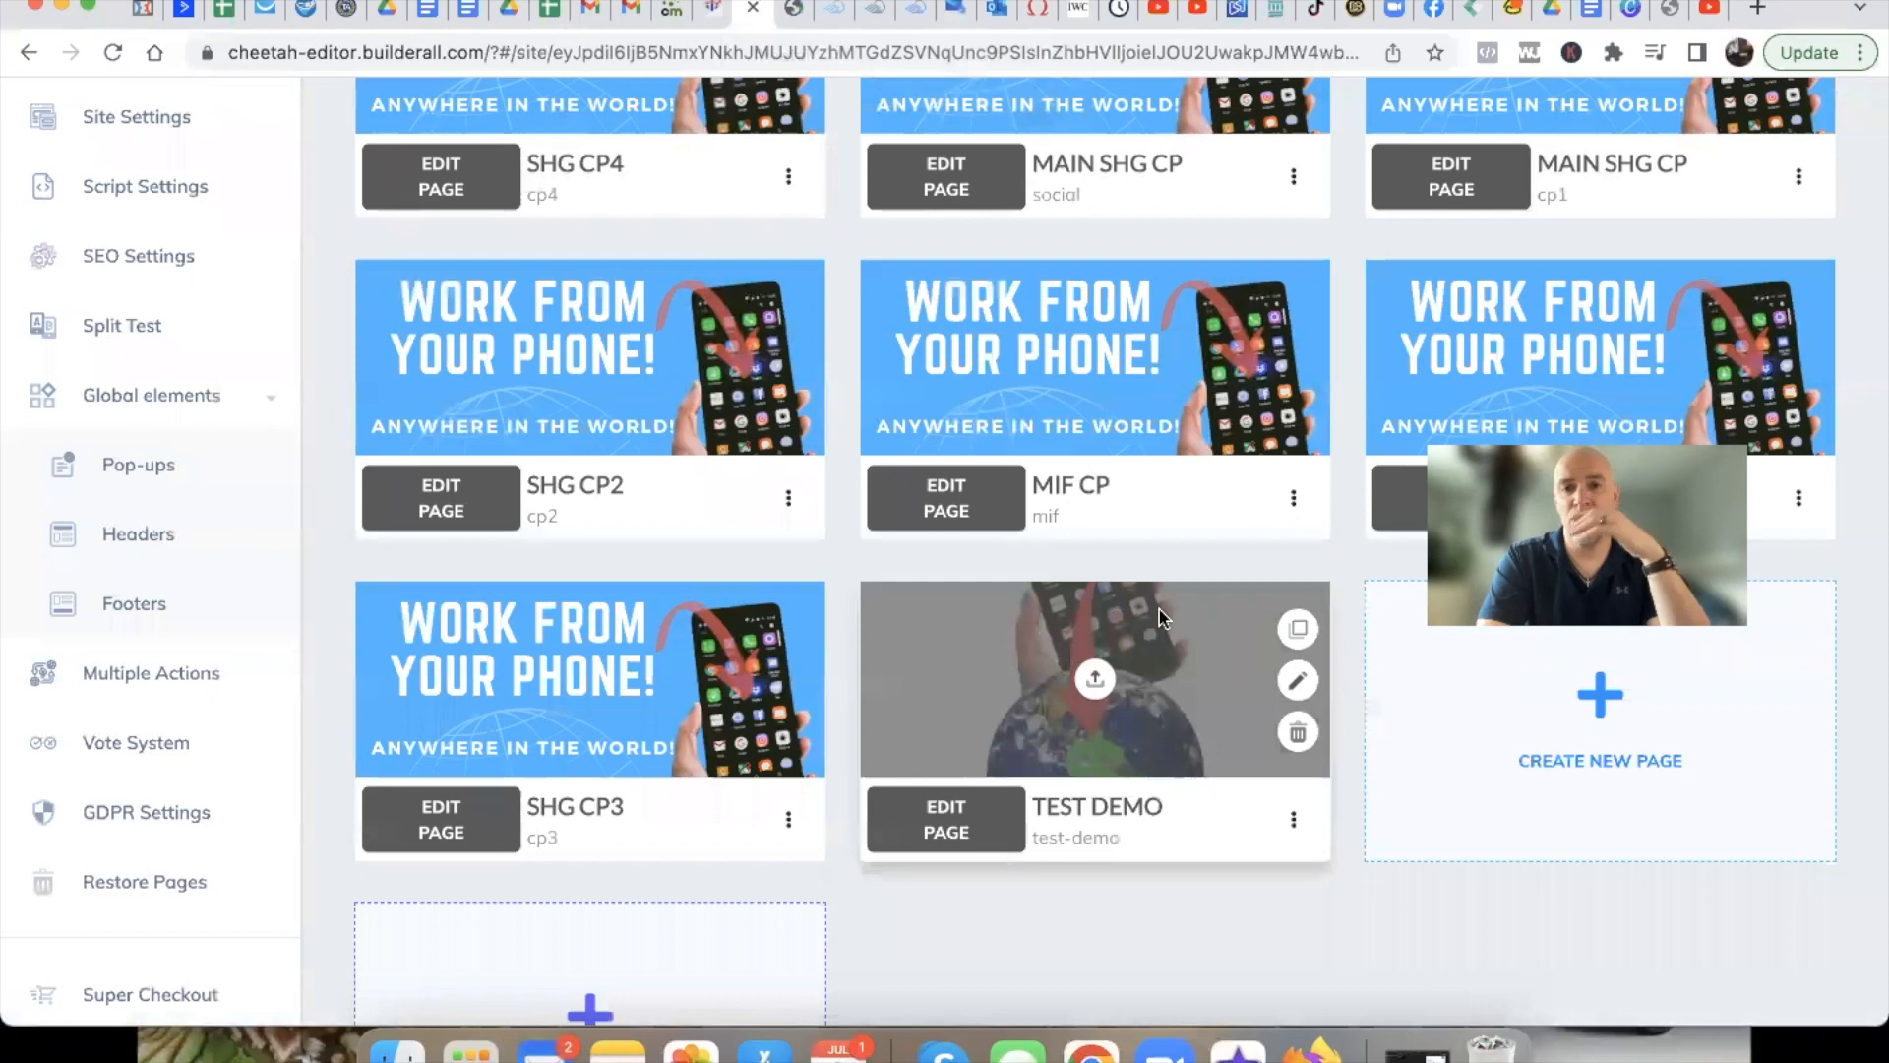
pyautogui.scroll(4, 1161, 617)
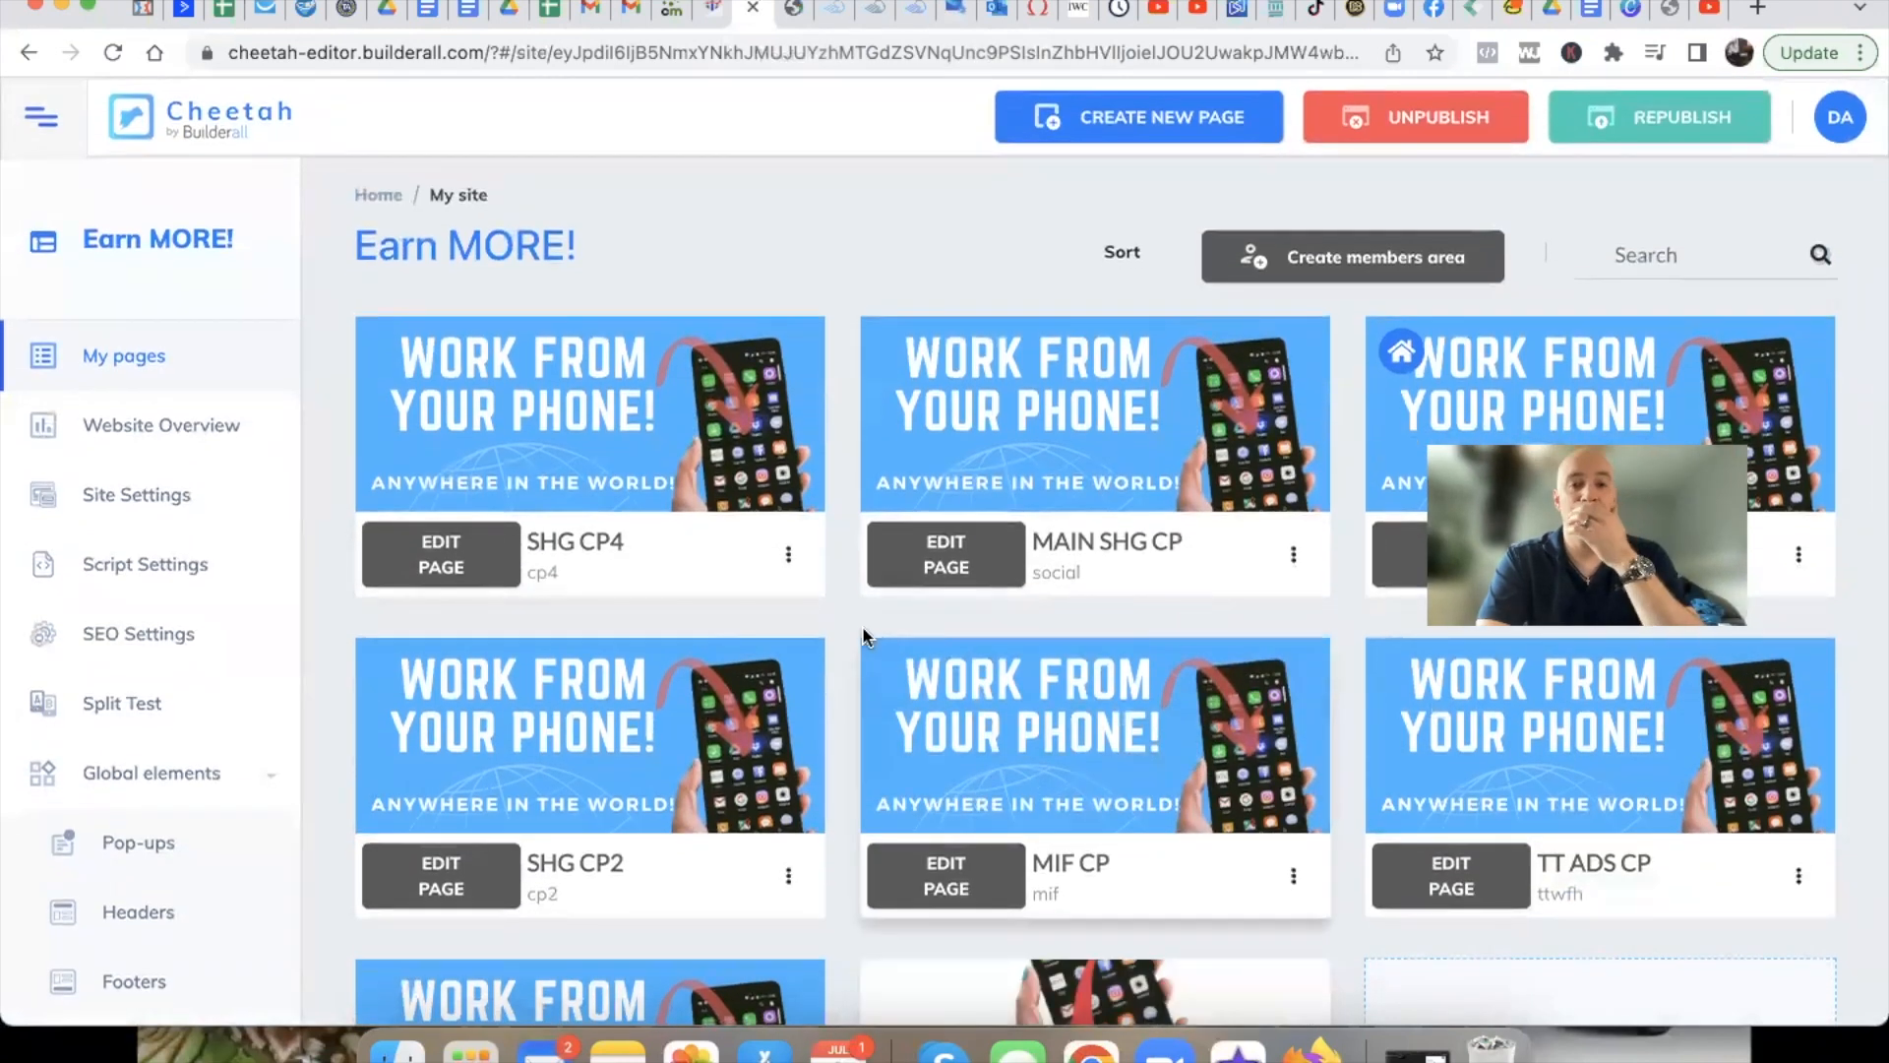
pyautogui.click(789, 557)
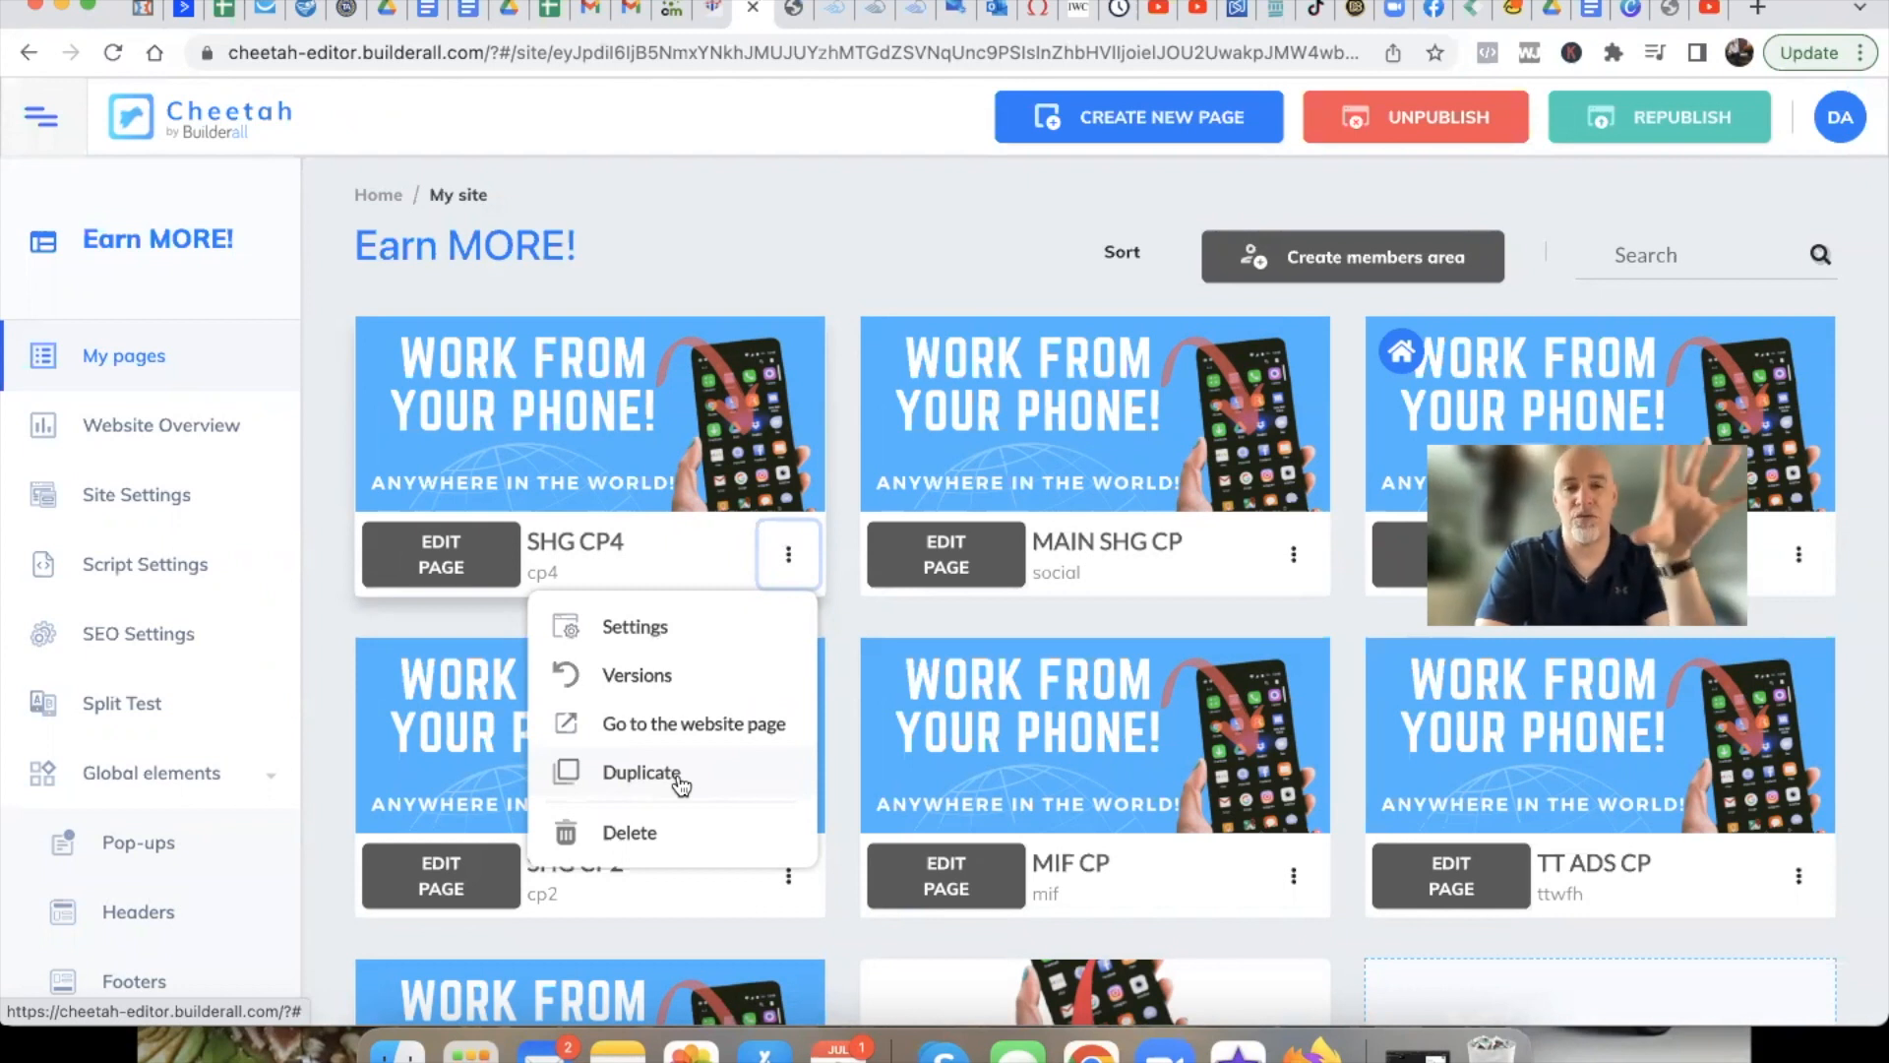
pyautogui.click(850, 618)
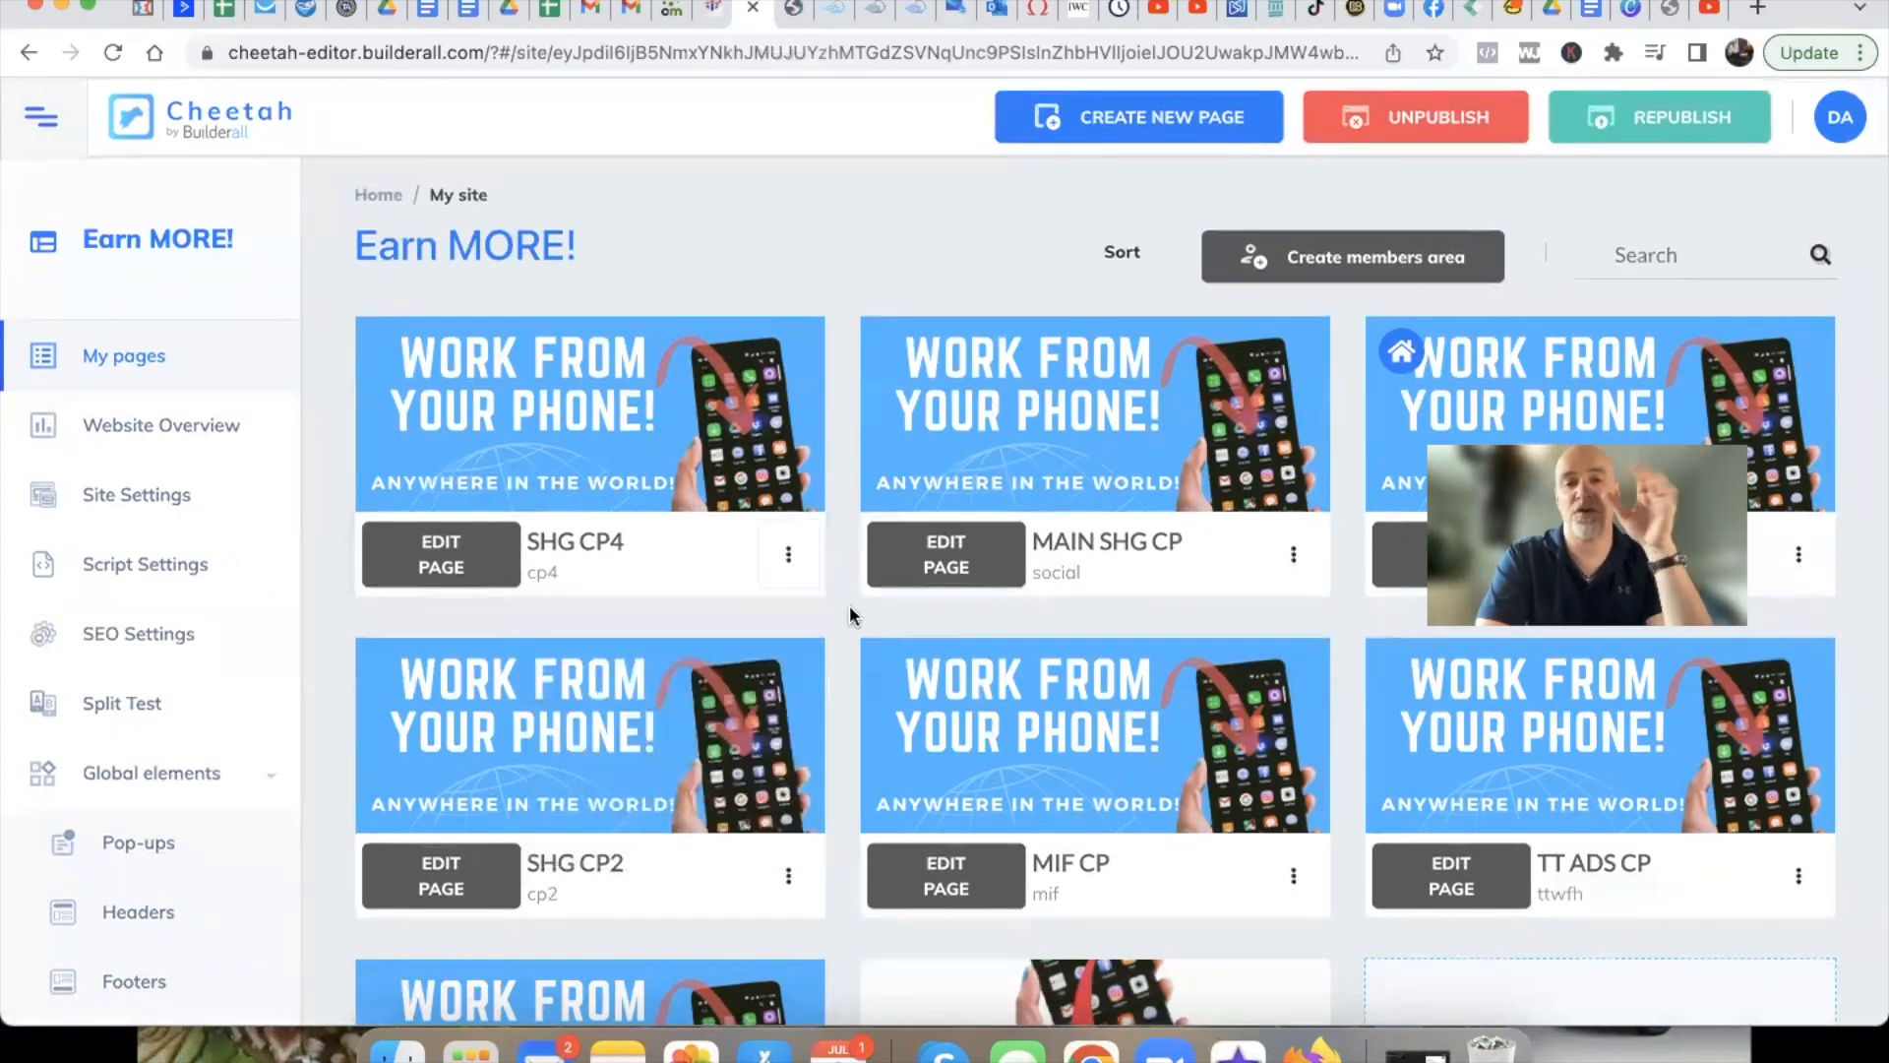
# Return to the TEST DEMO editor and look through the panels and elements that can be added
pyautogui.click(791, 14)
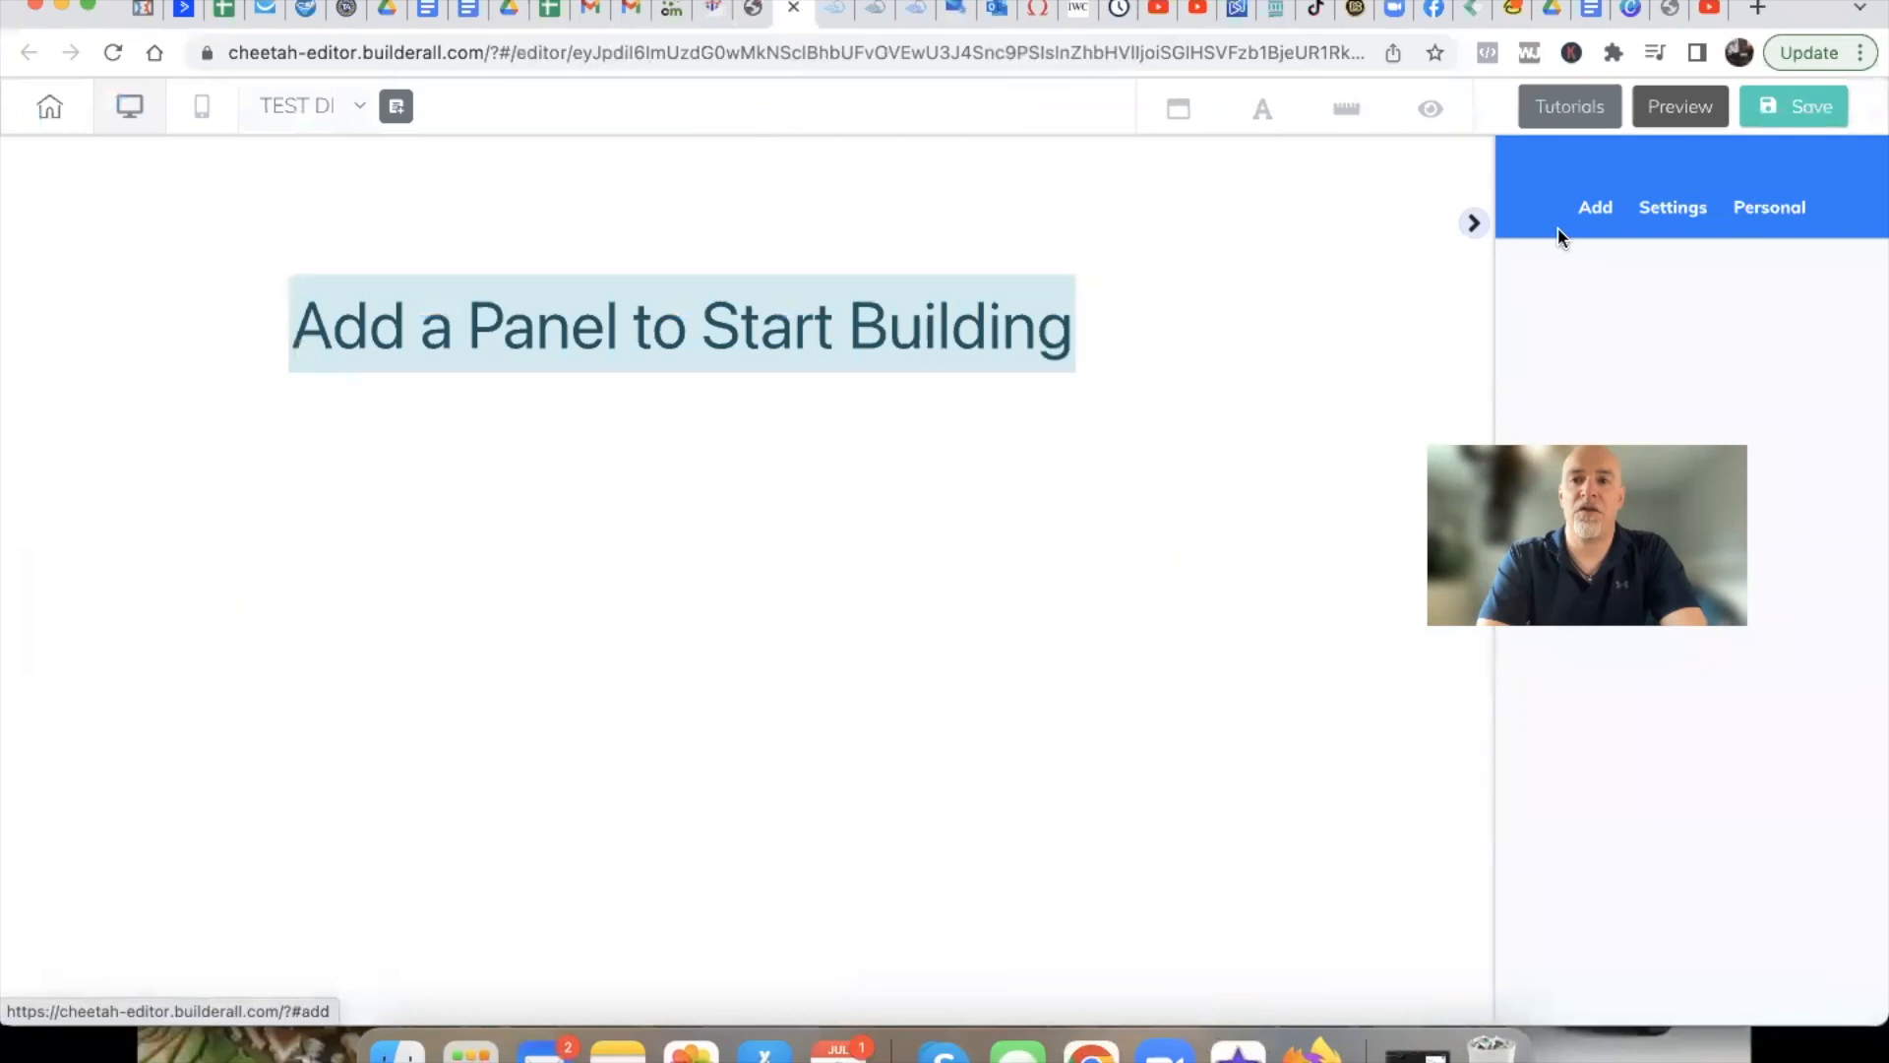
pyautogui.click(1596, 211)
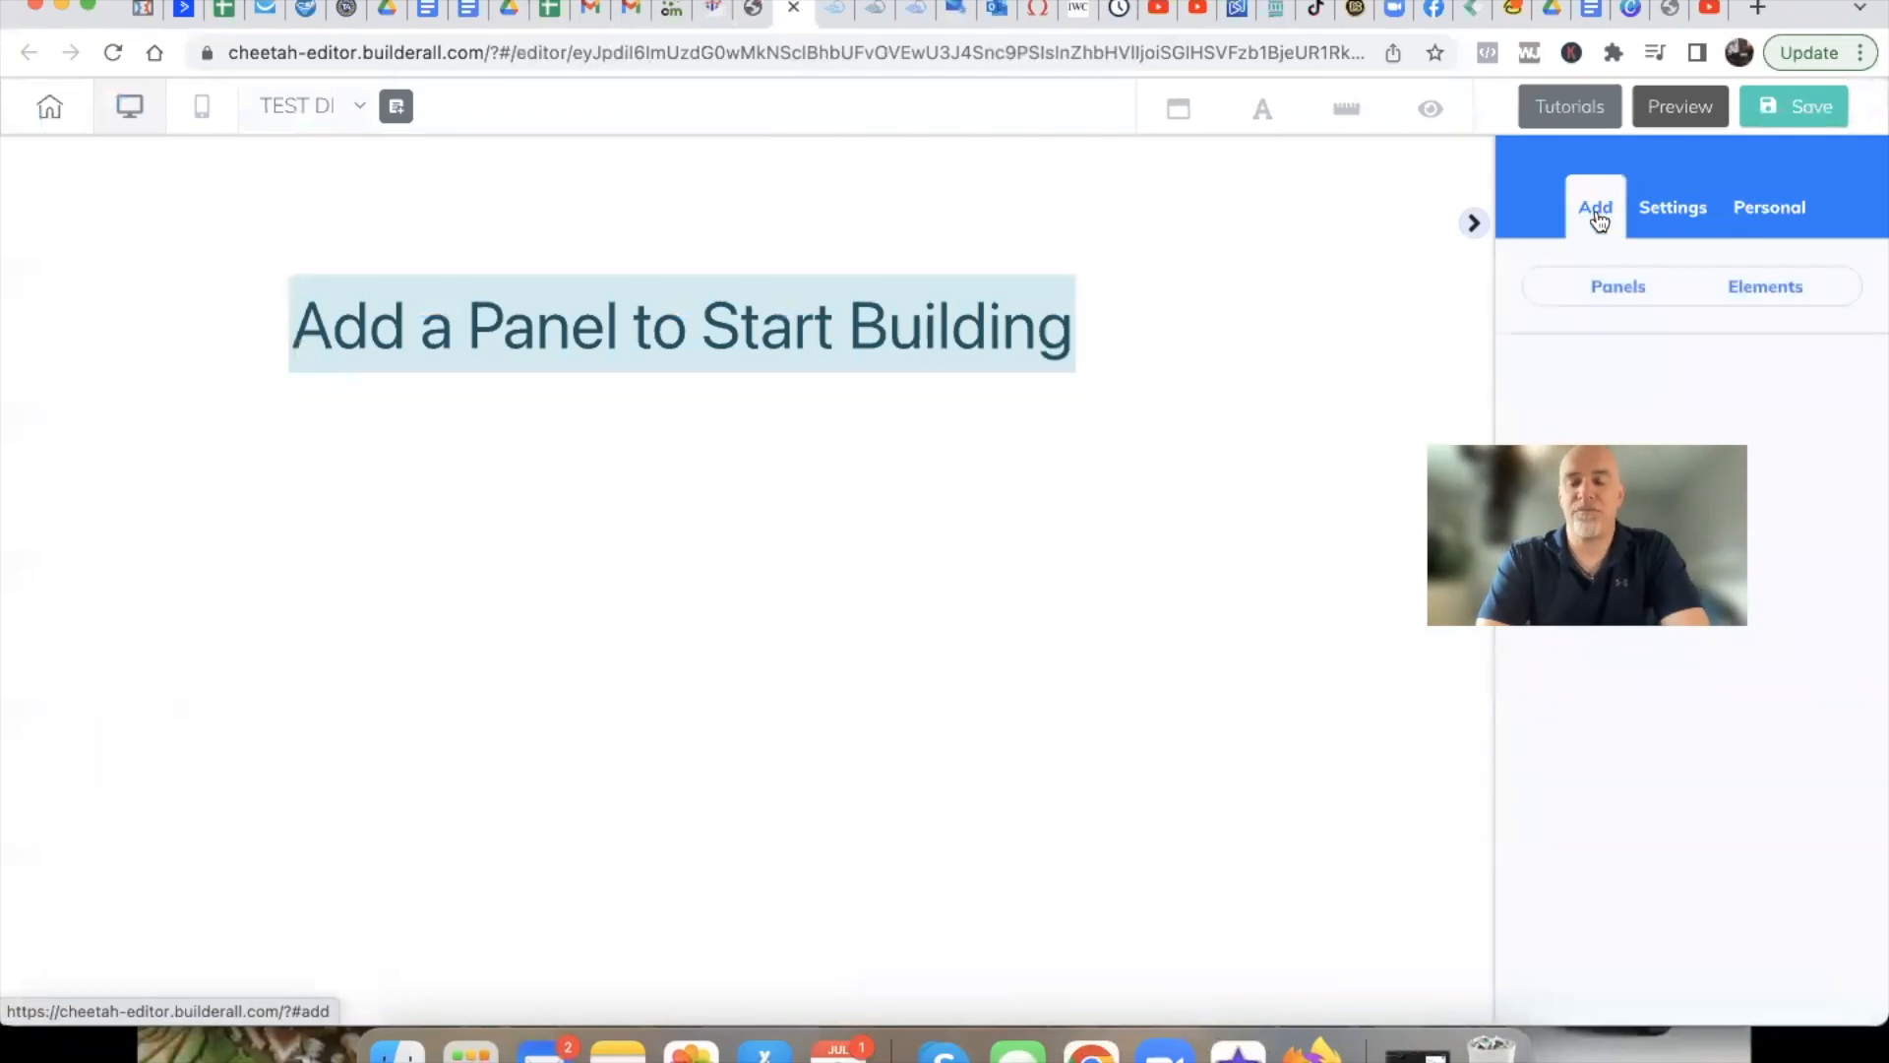
pyautogui.click(1627, 300)
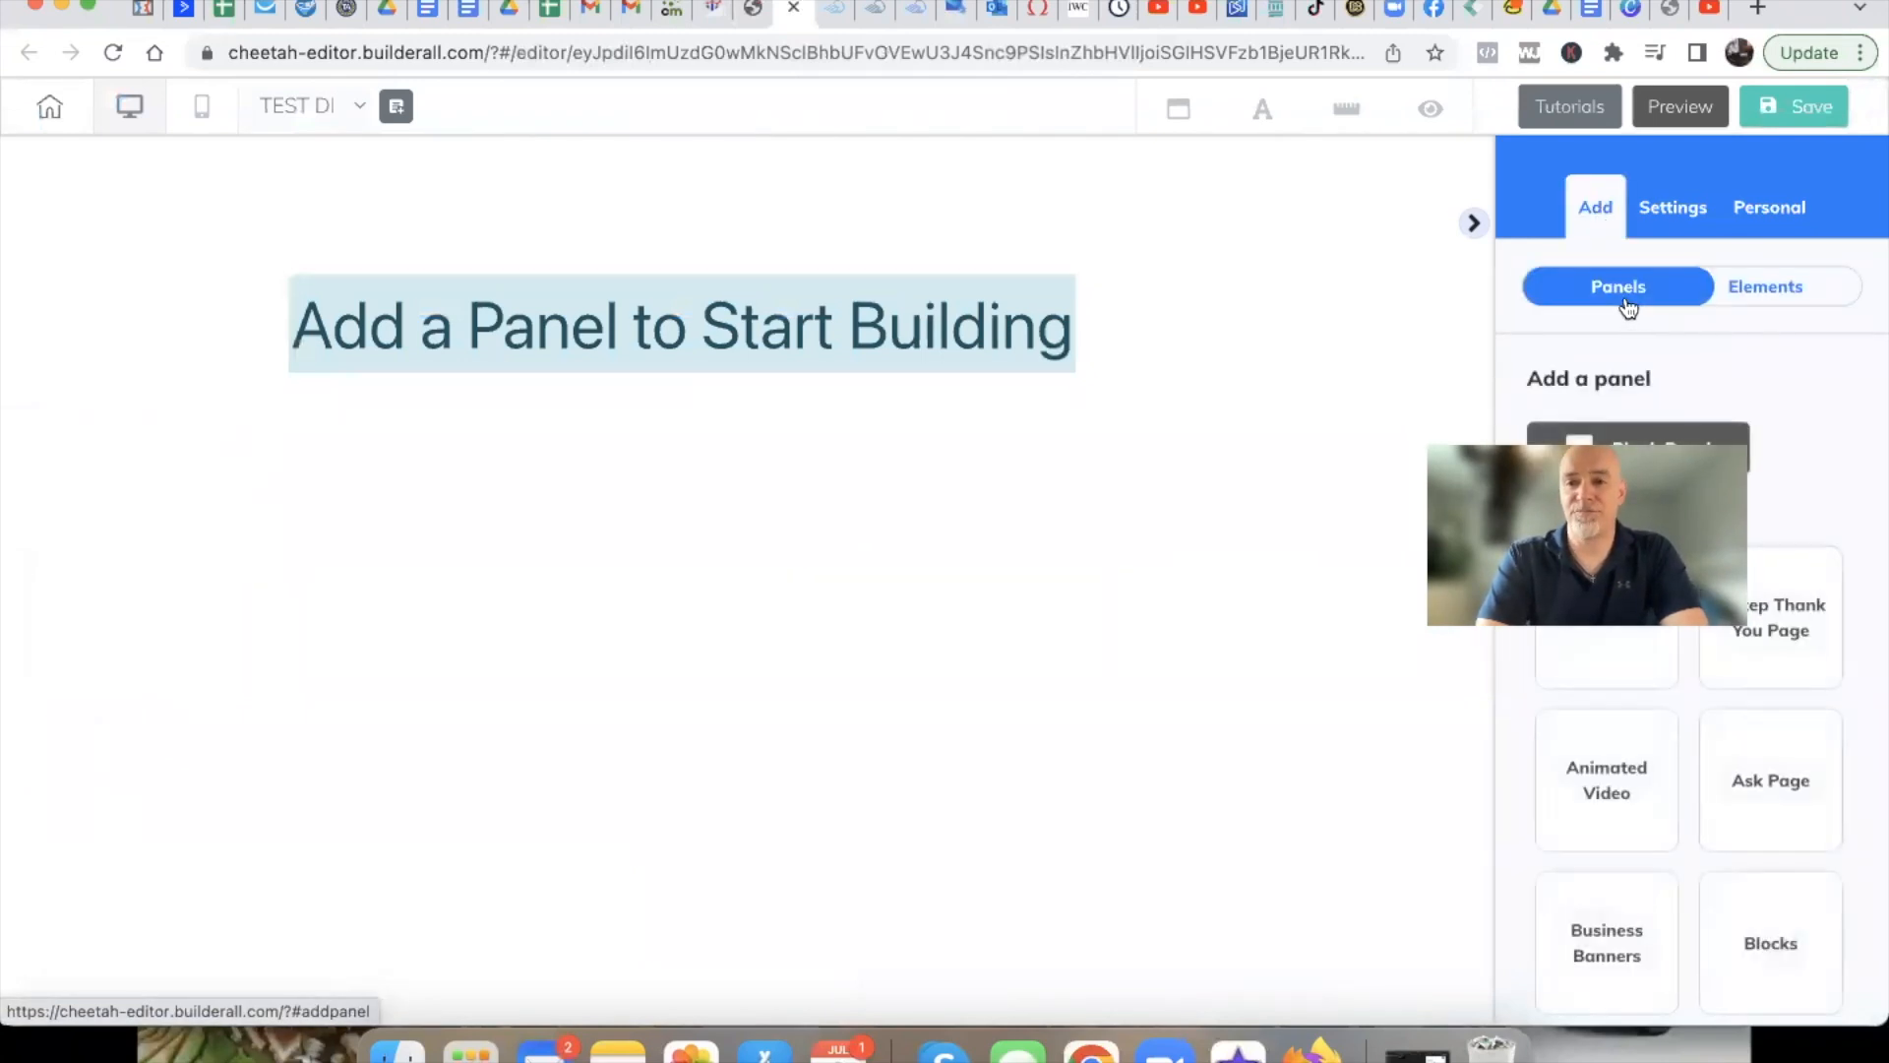
pyautogui.click(1755, 299)
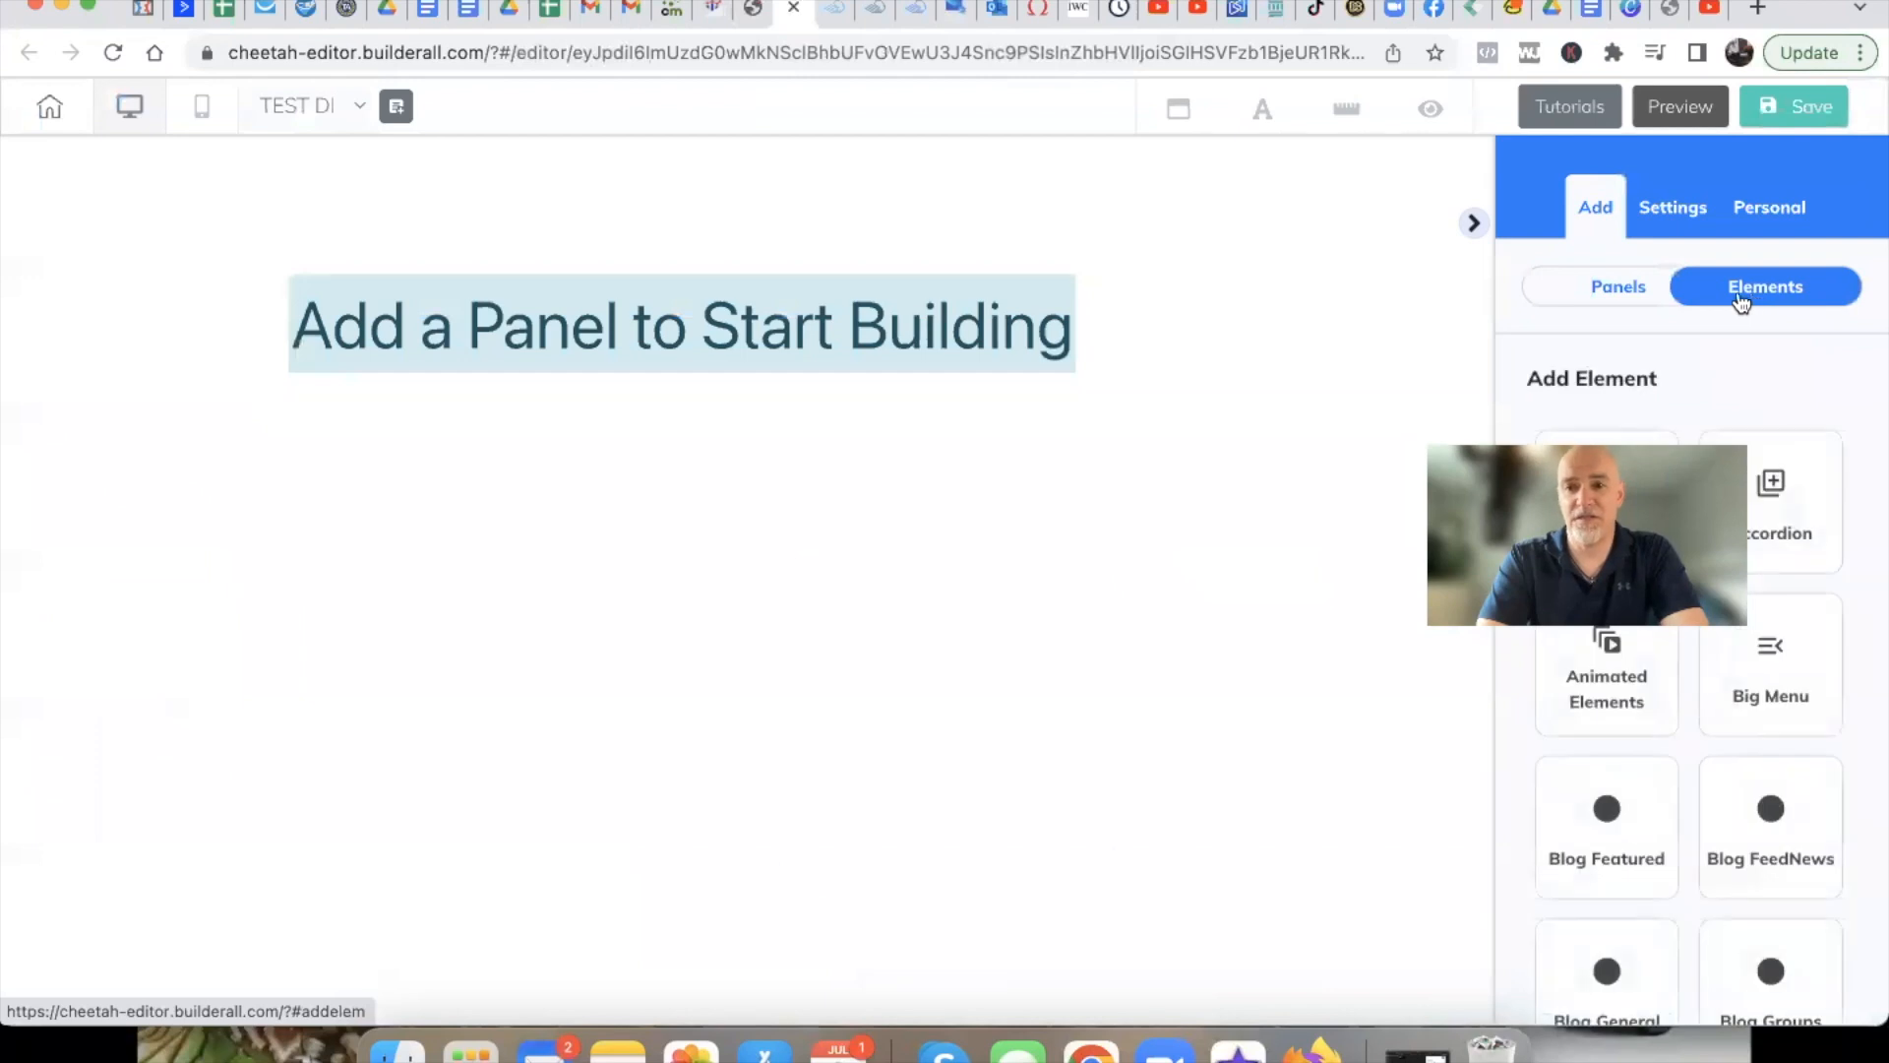
# Add a blank panel to the empty TEST DEMO page
pyautogui.click(1634, 291)
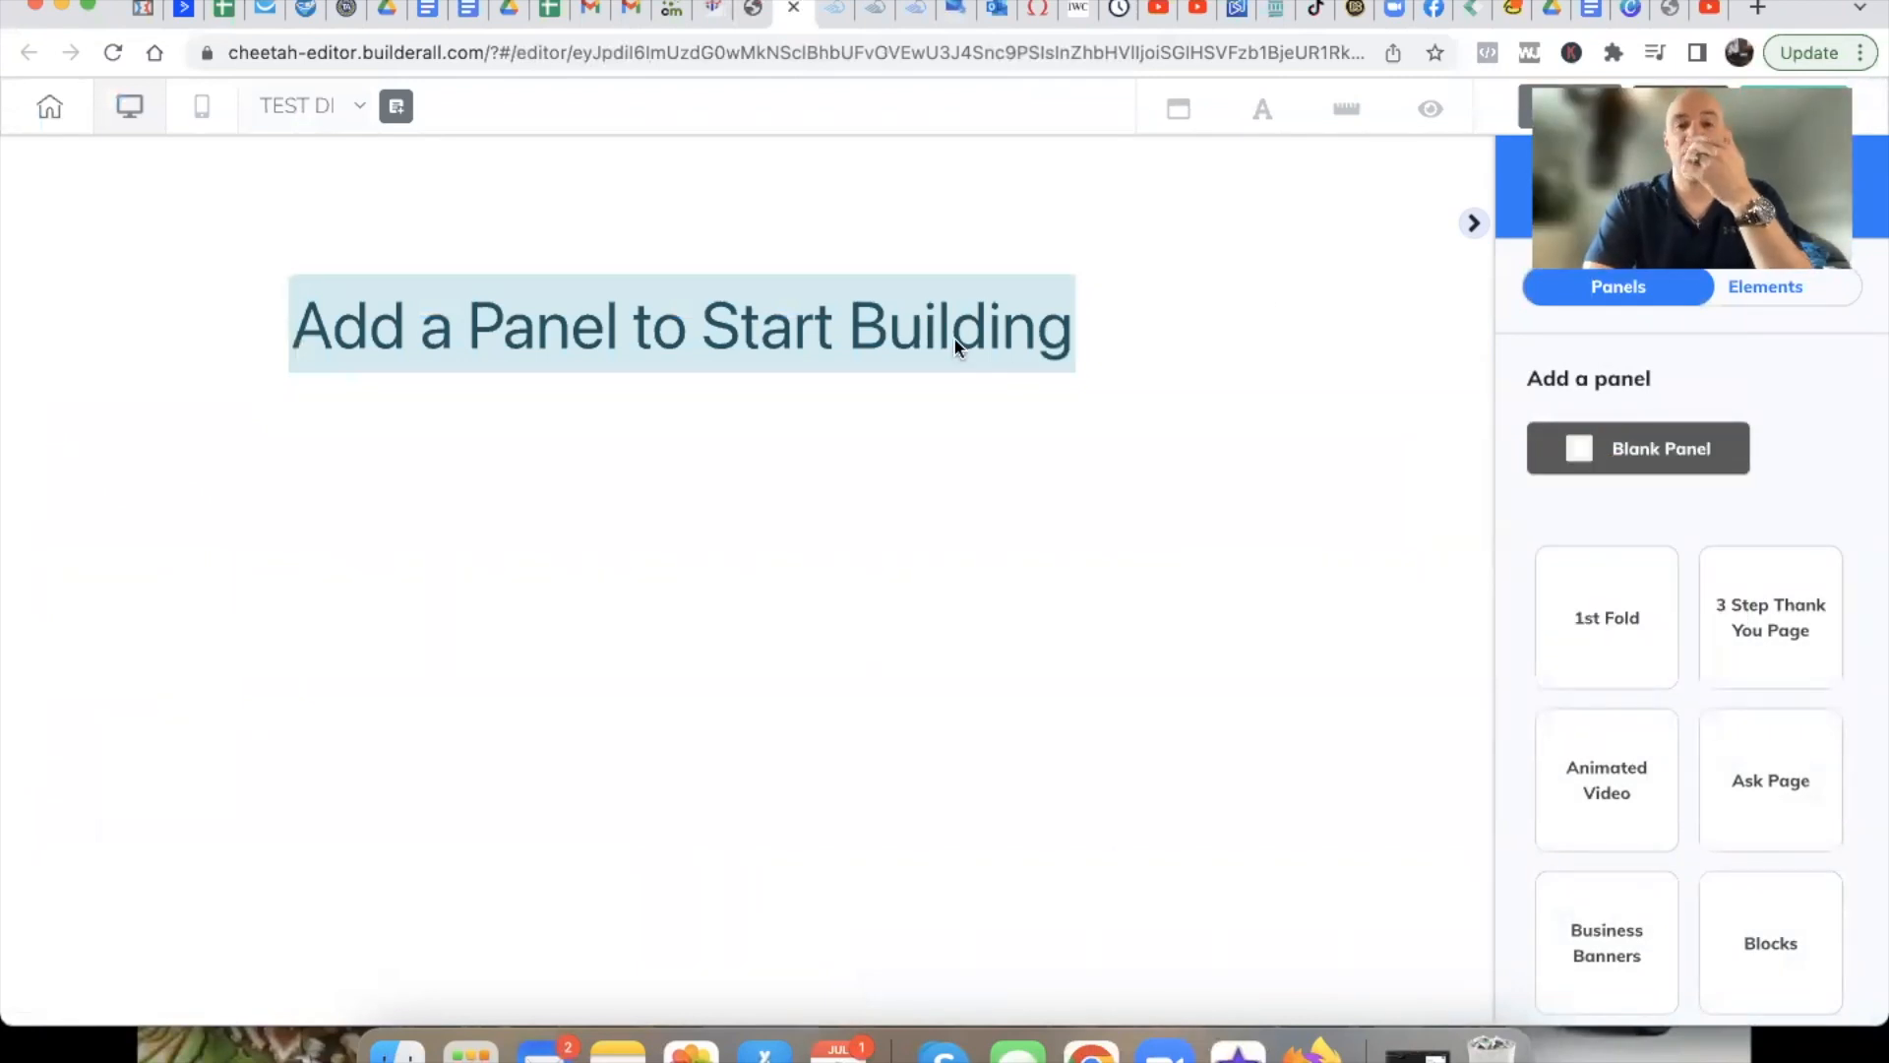
pyautogui.doubleClick(832, 325)
pyautogui.click(1620, 448)
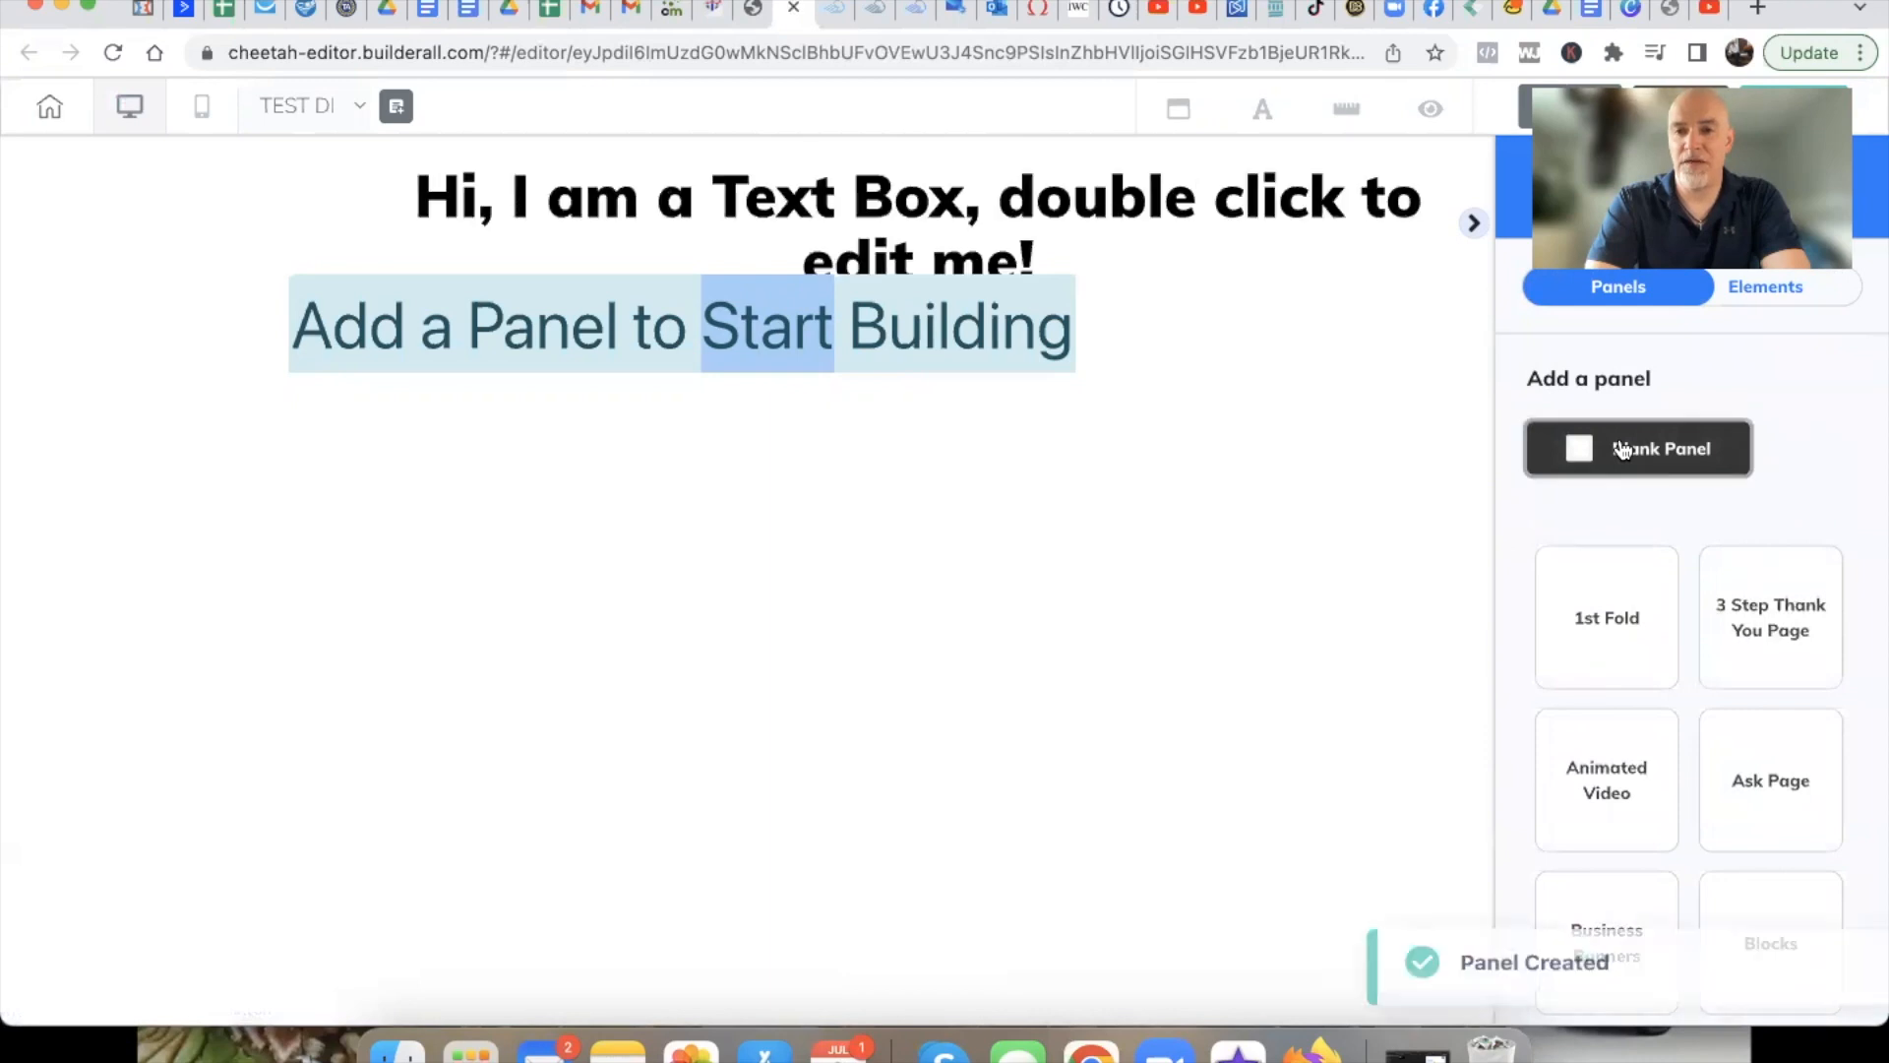
# Replace the placeholder text in the panel's text box with the headline "Can You Send Emails?"
pyautogui.click(1056, 200)
pyautogui.doubleClick(1055, 200)
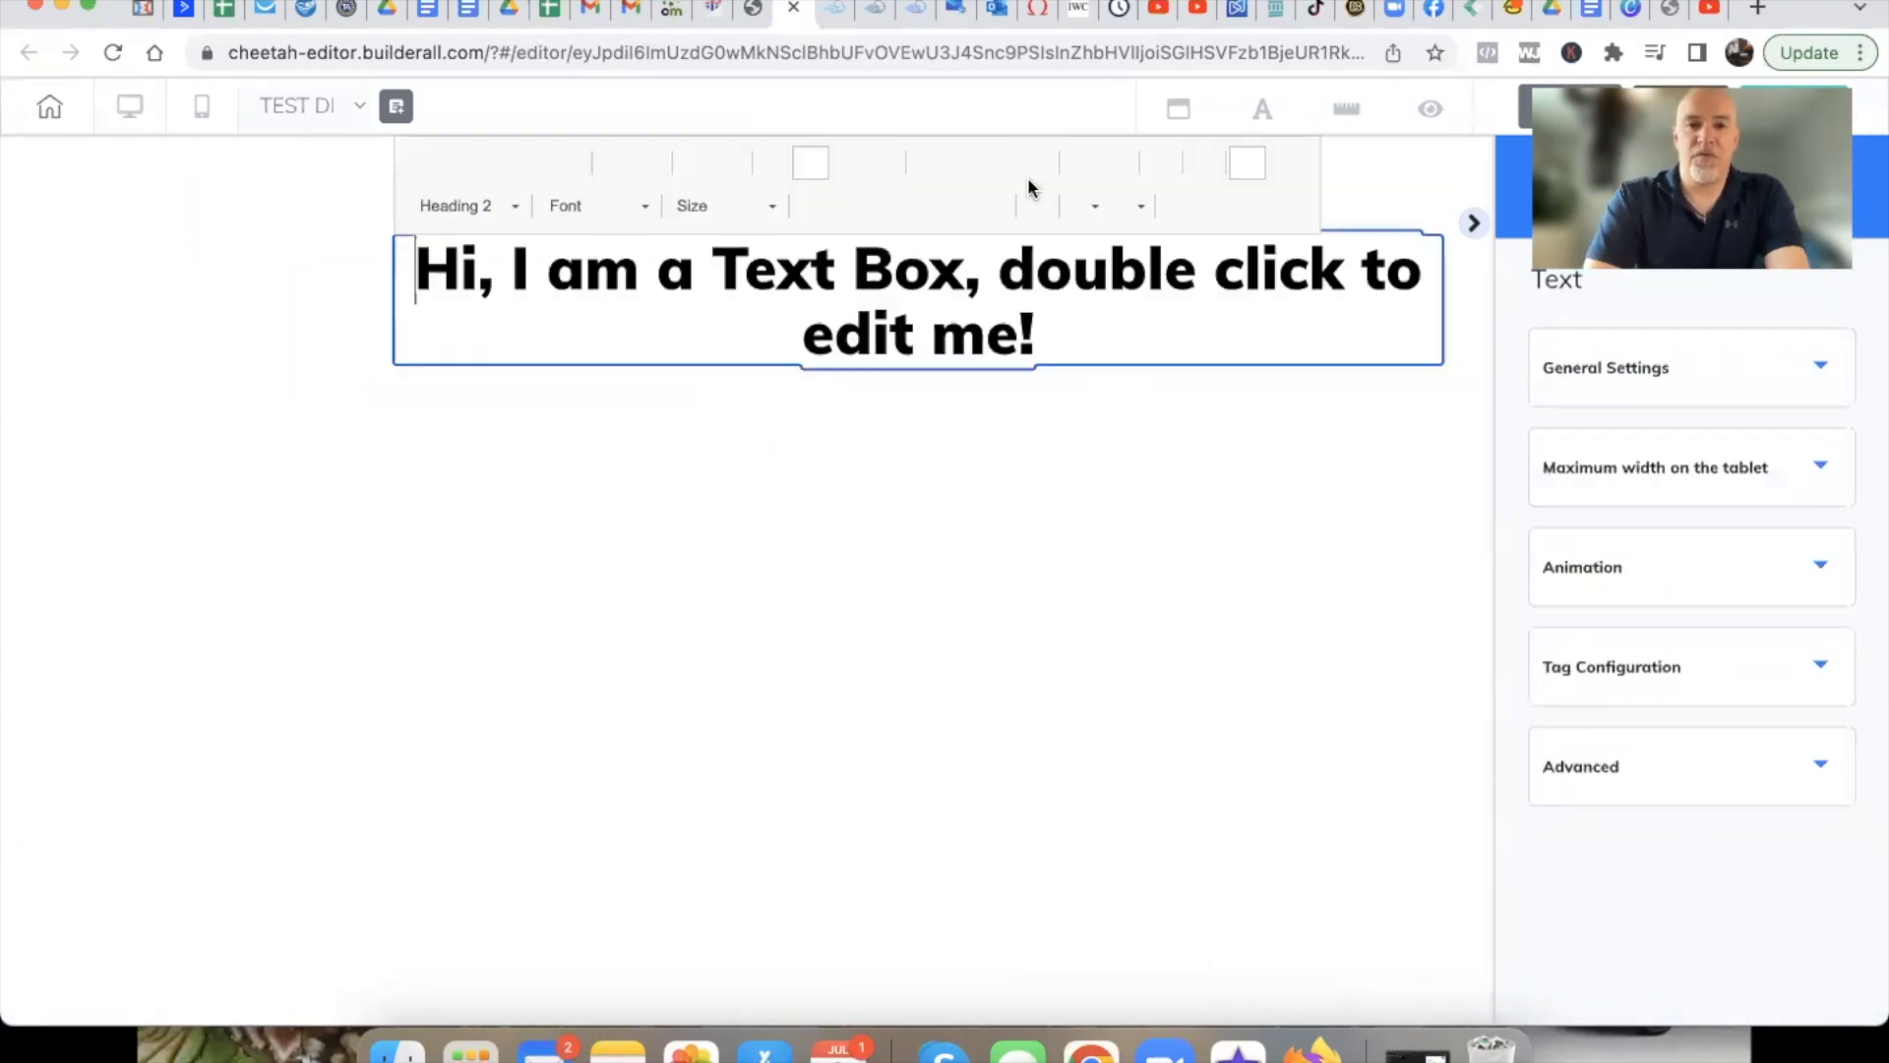
pyautogui.press('super+a')
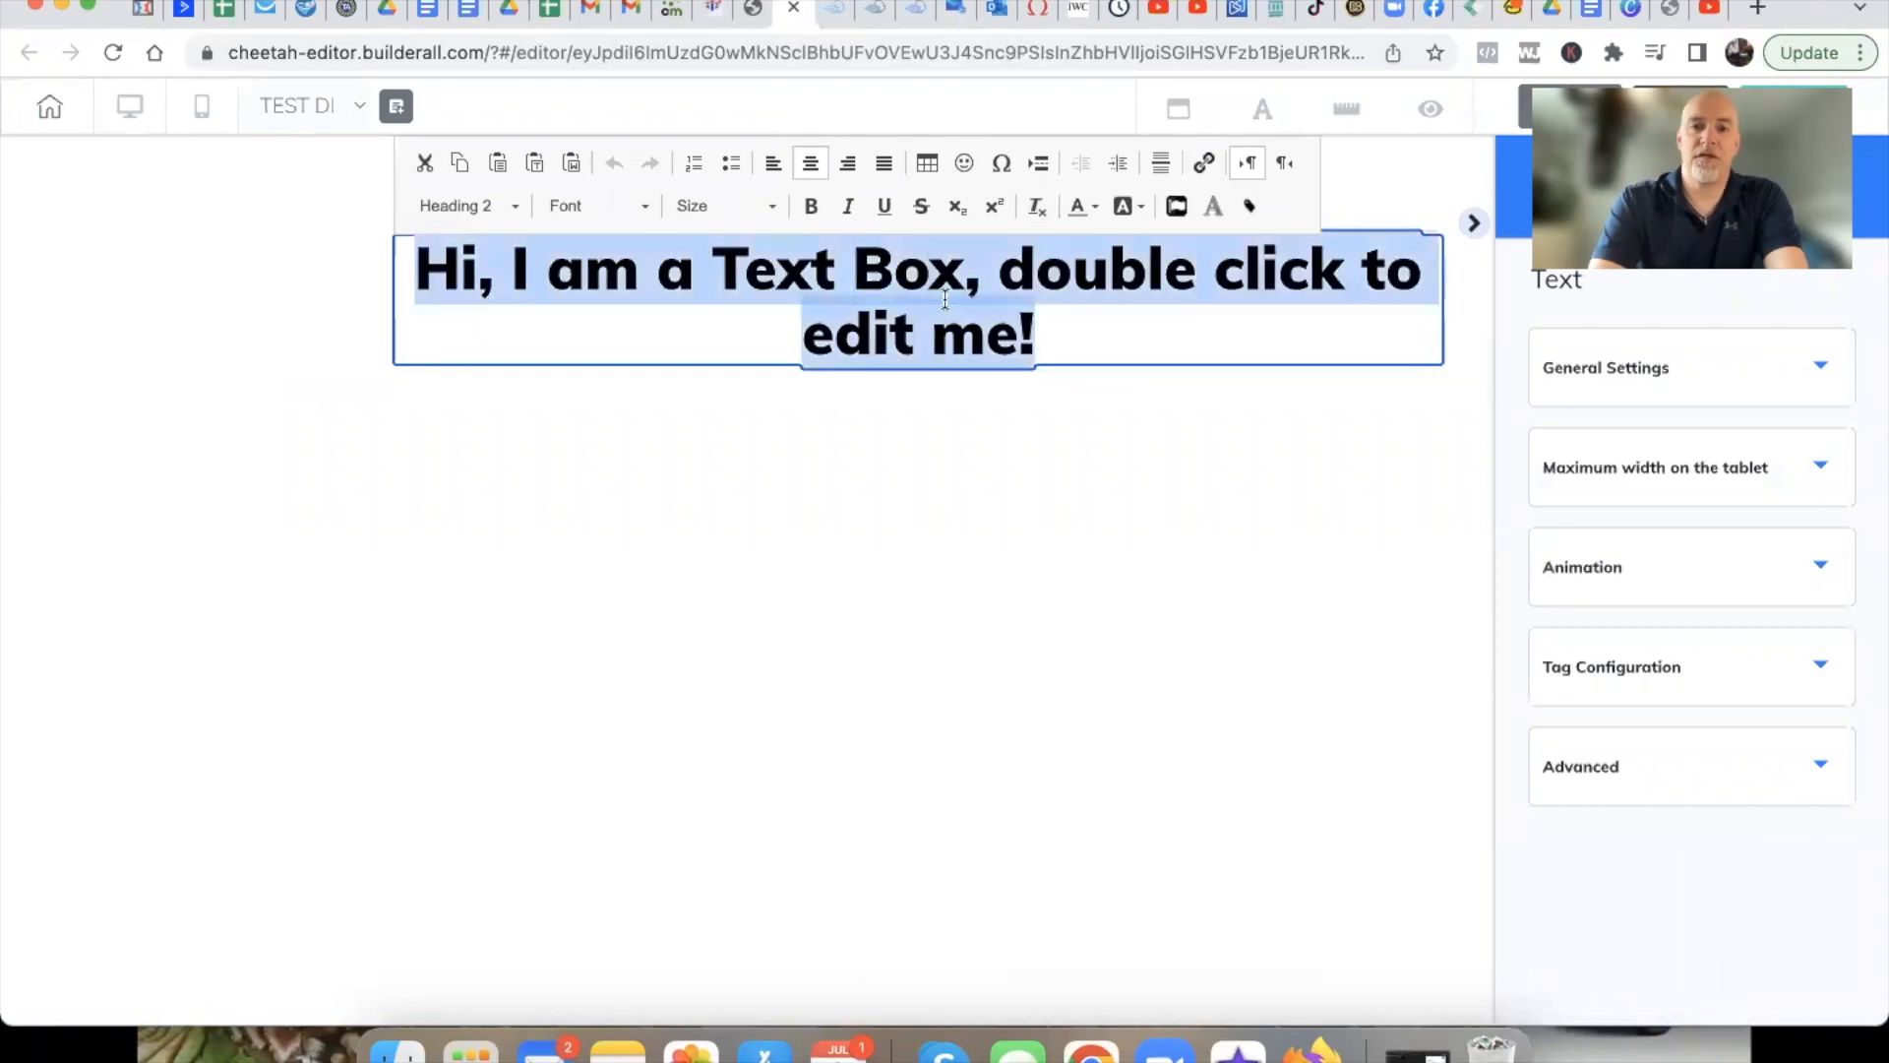
pyautogui.write('Can You')
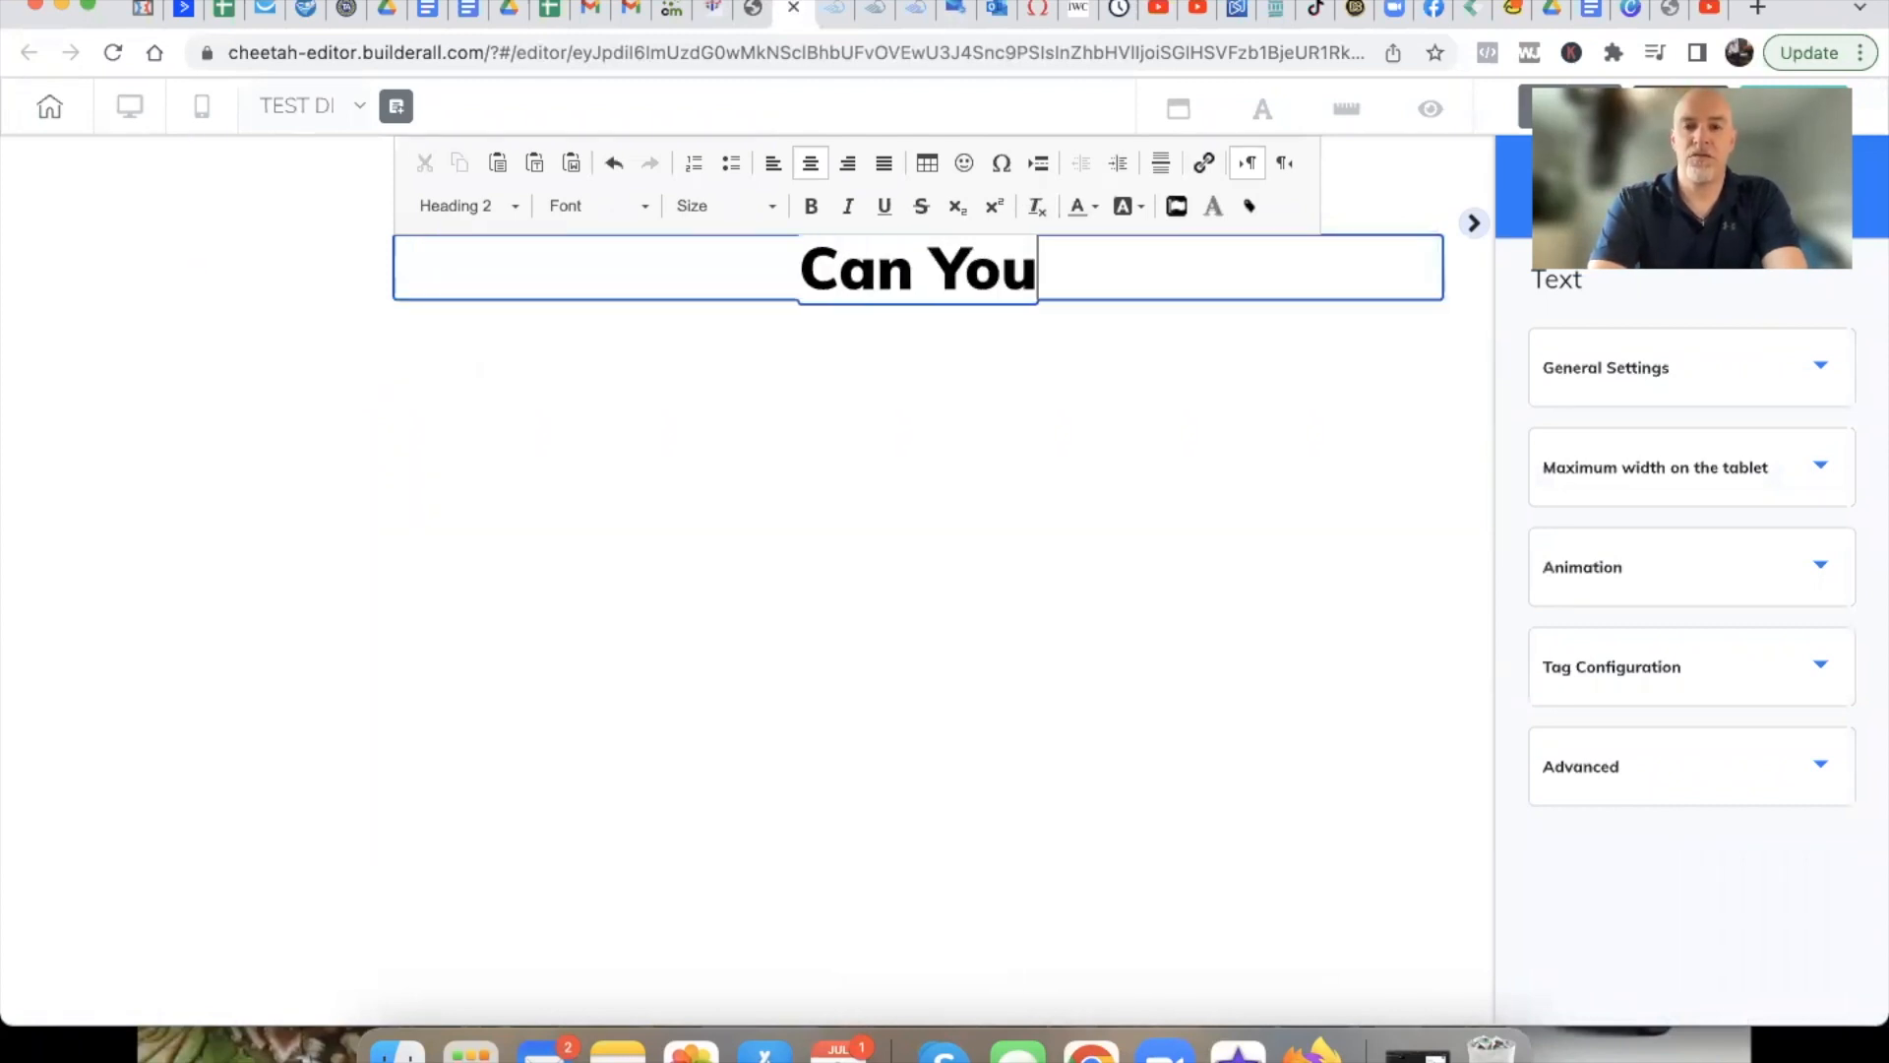
pyautogui.write(' Send E')
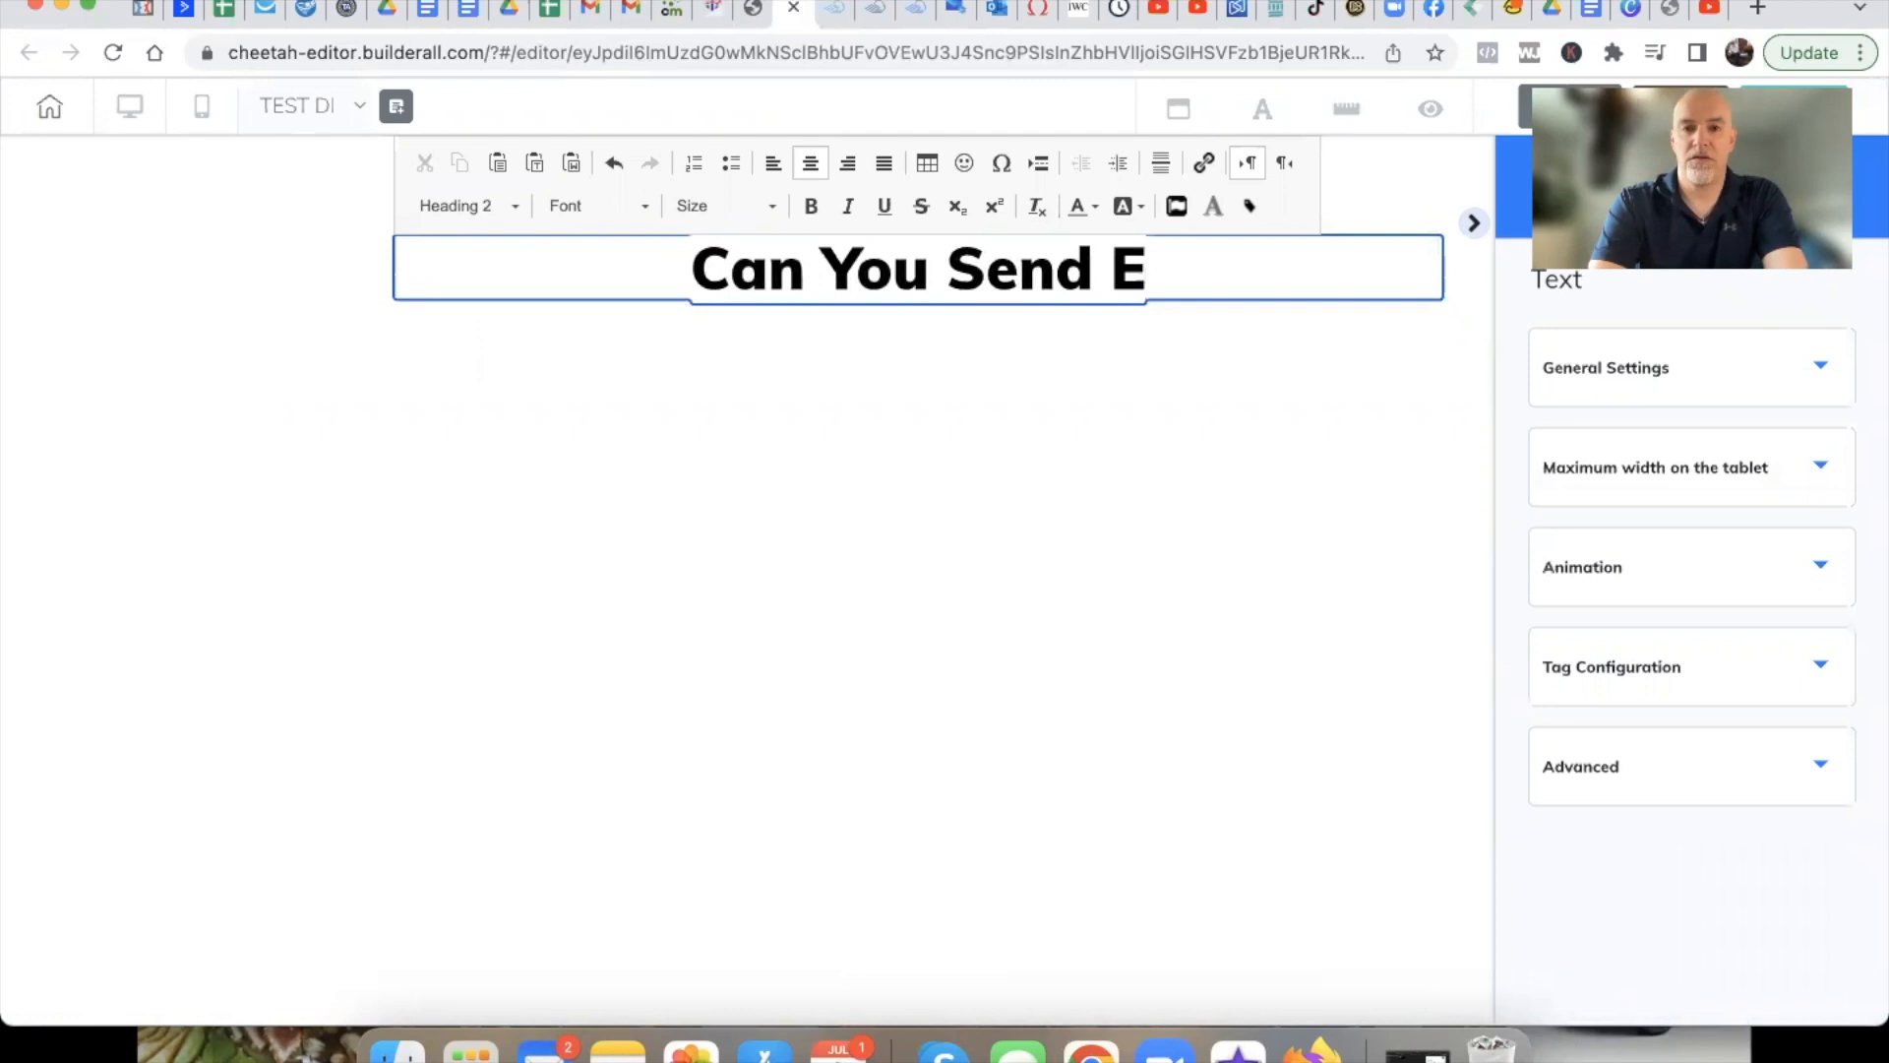
pyautogui.write('mails?')
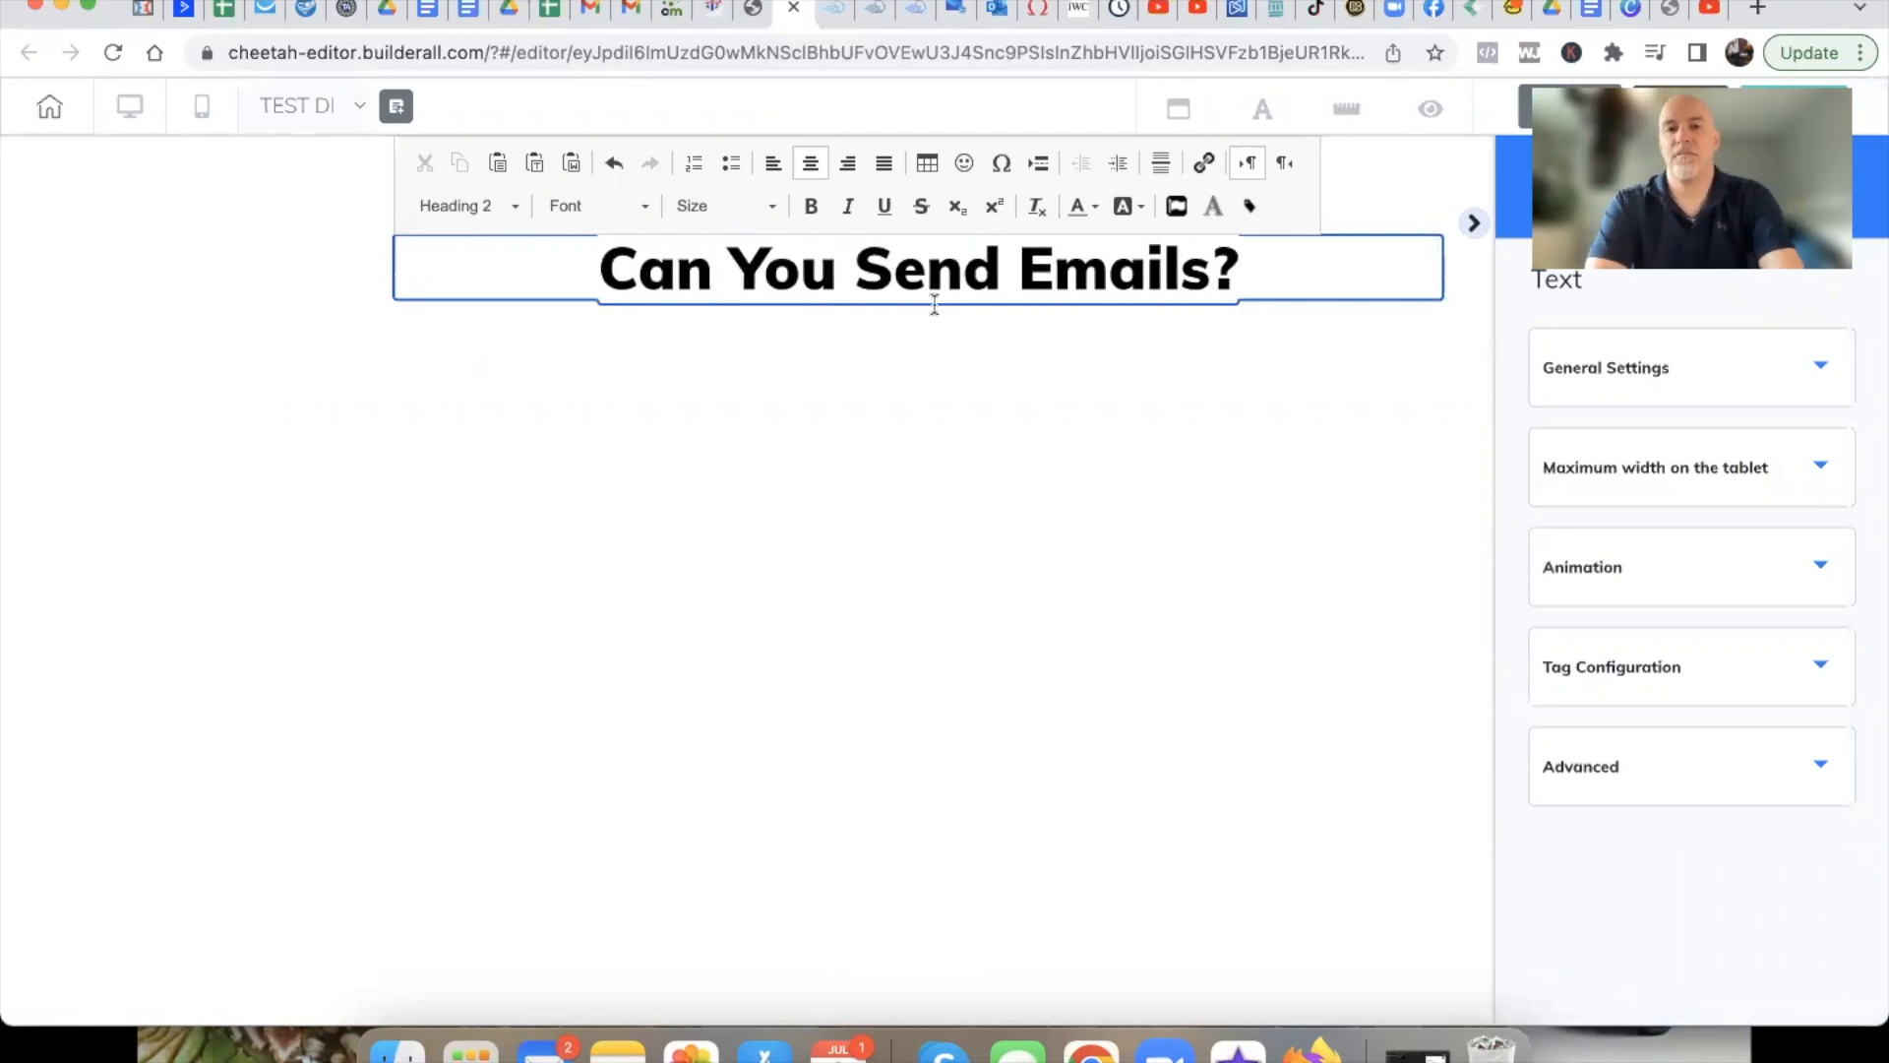
# Set the headline's font to Arial Black and its text color to orange-red
pyautogui.tripleClick(666, 281)
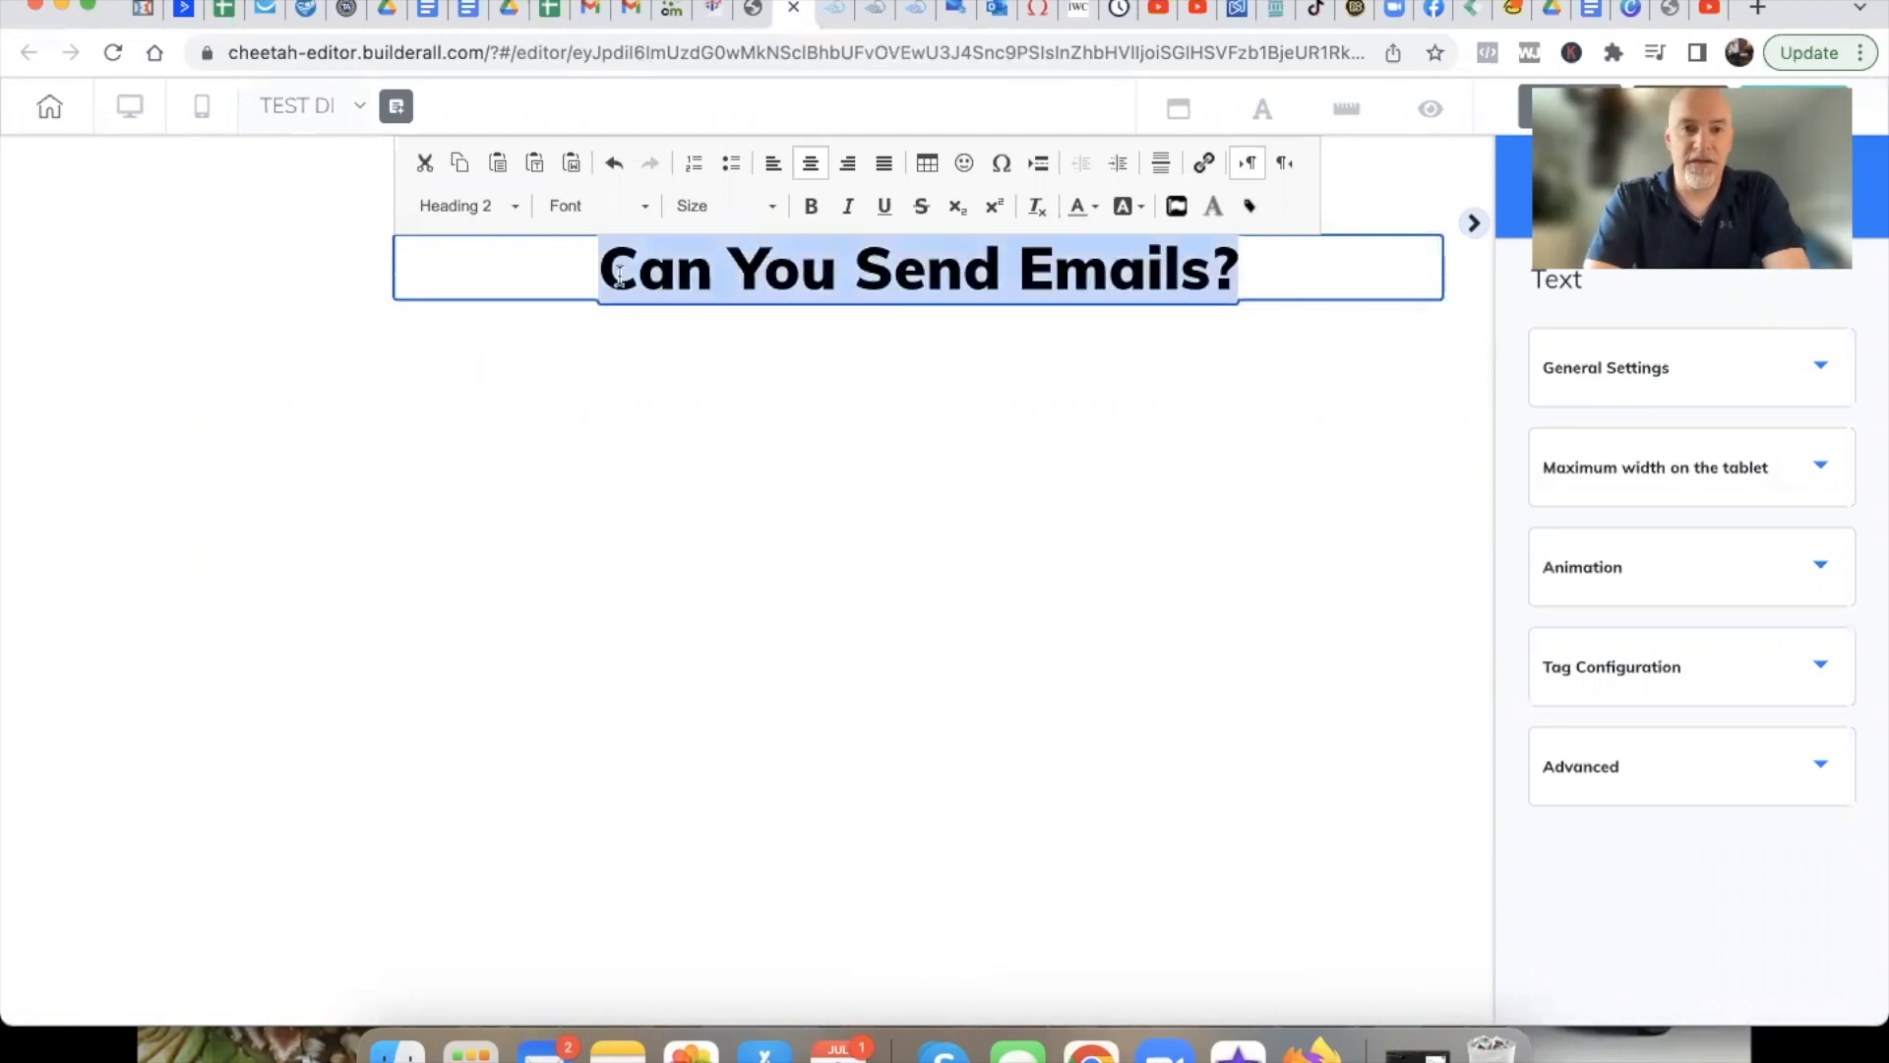
pyautogui.click(638, 207)
pyautogui.scroll(-3, 612, 319)
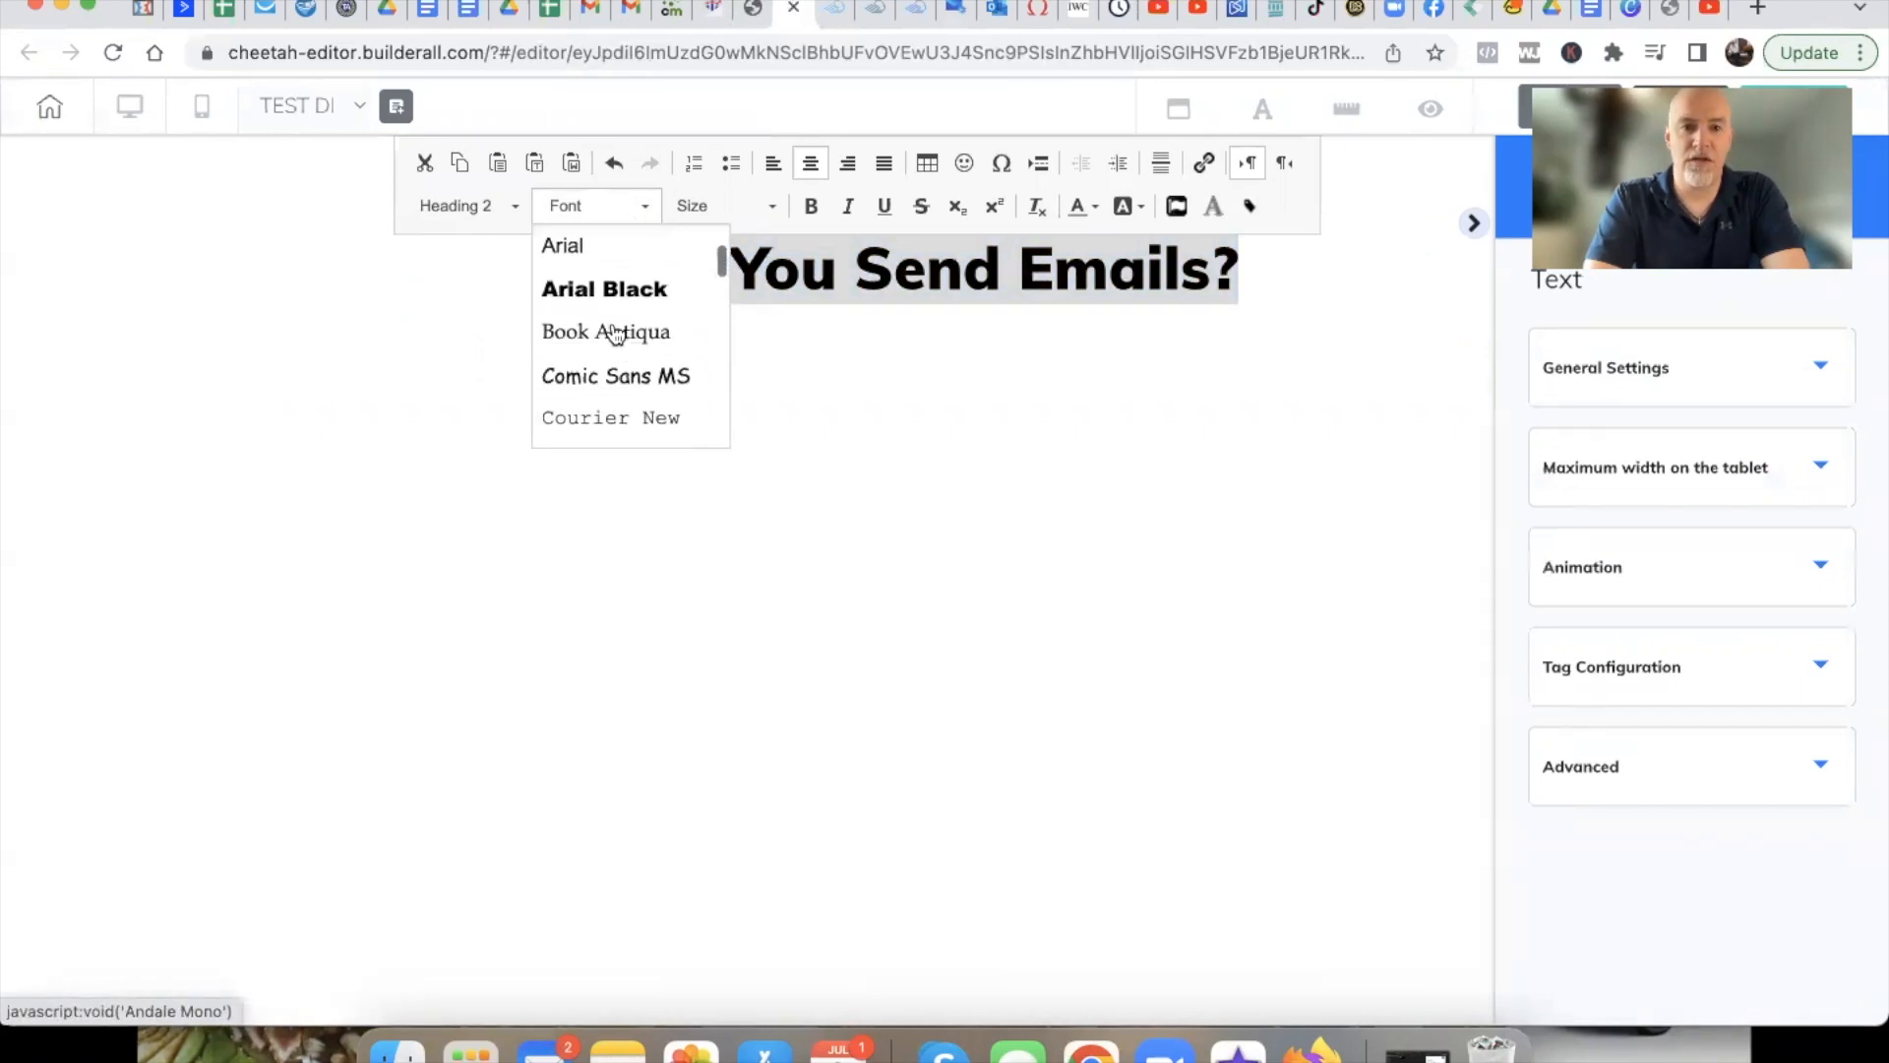
pyautogui.click(616, 266)
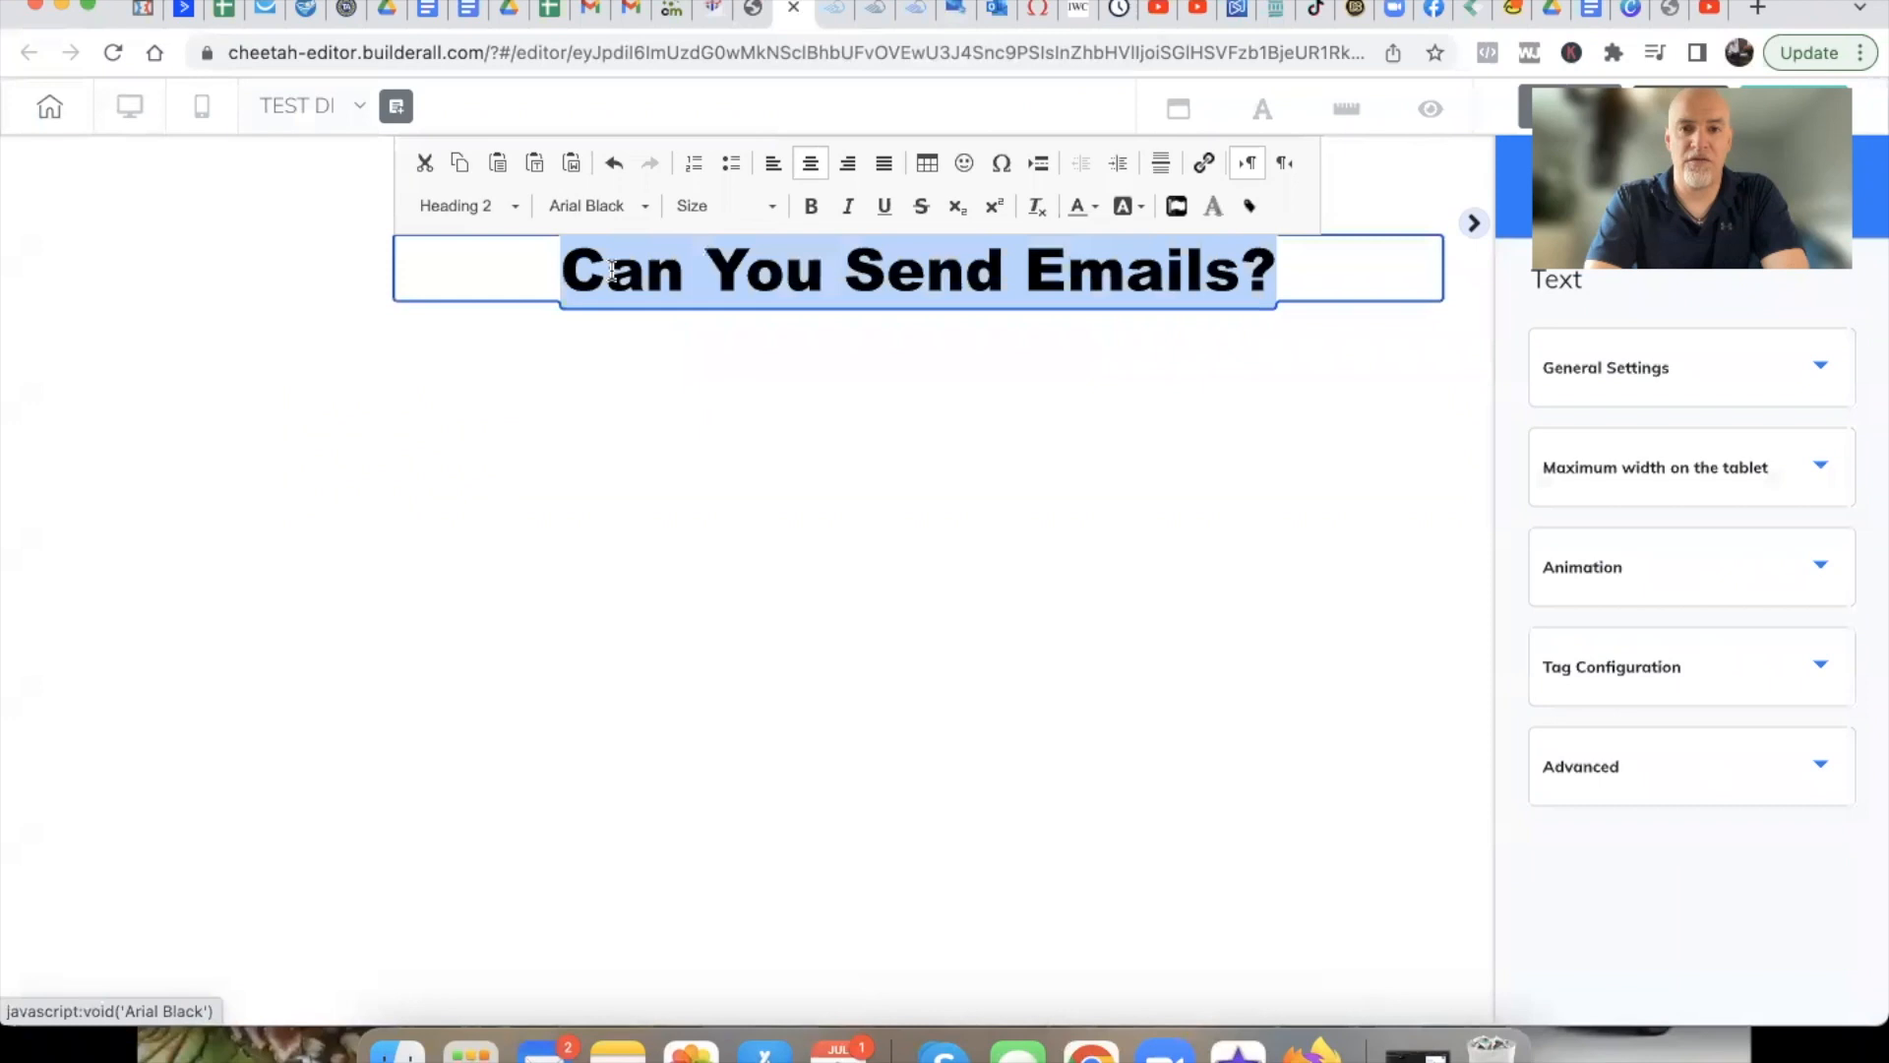
pyautogui.click(812, 208)
pyautogui.click(812, 209)
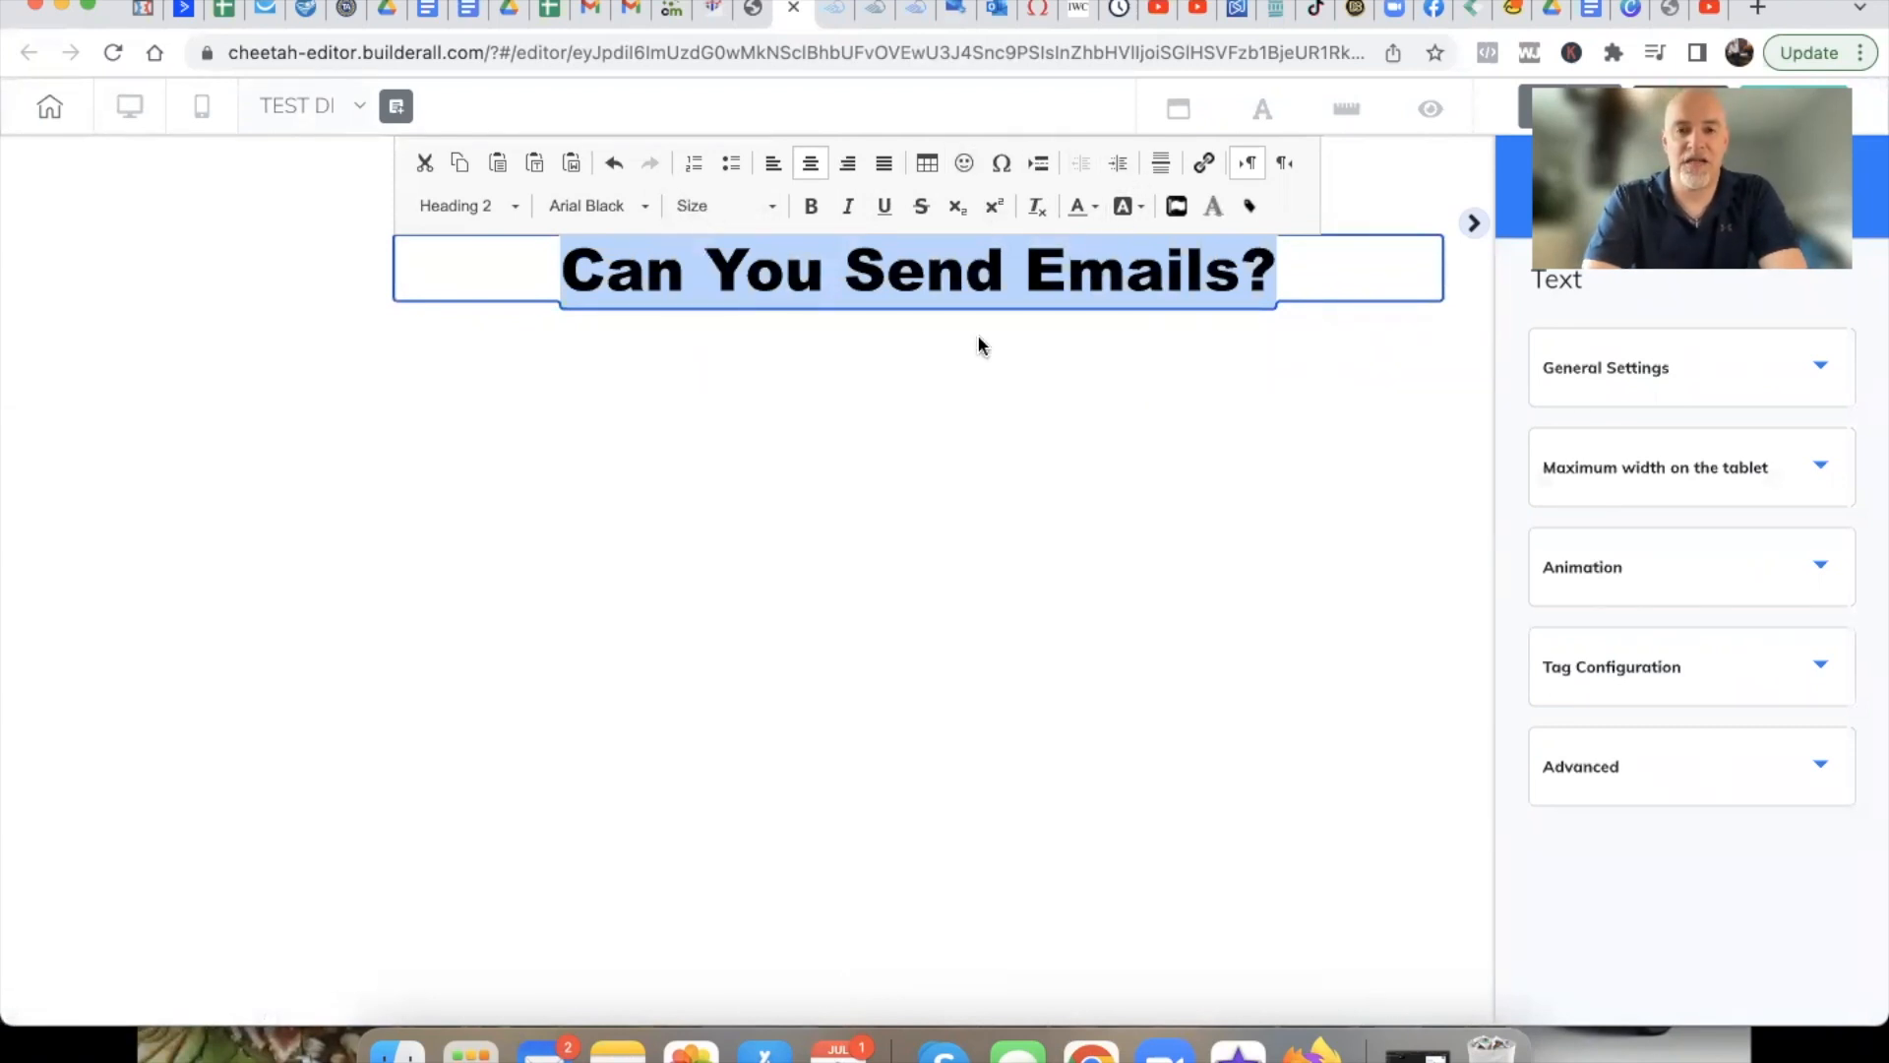
pyautogui.click(1091, 202)
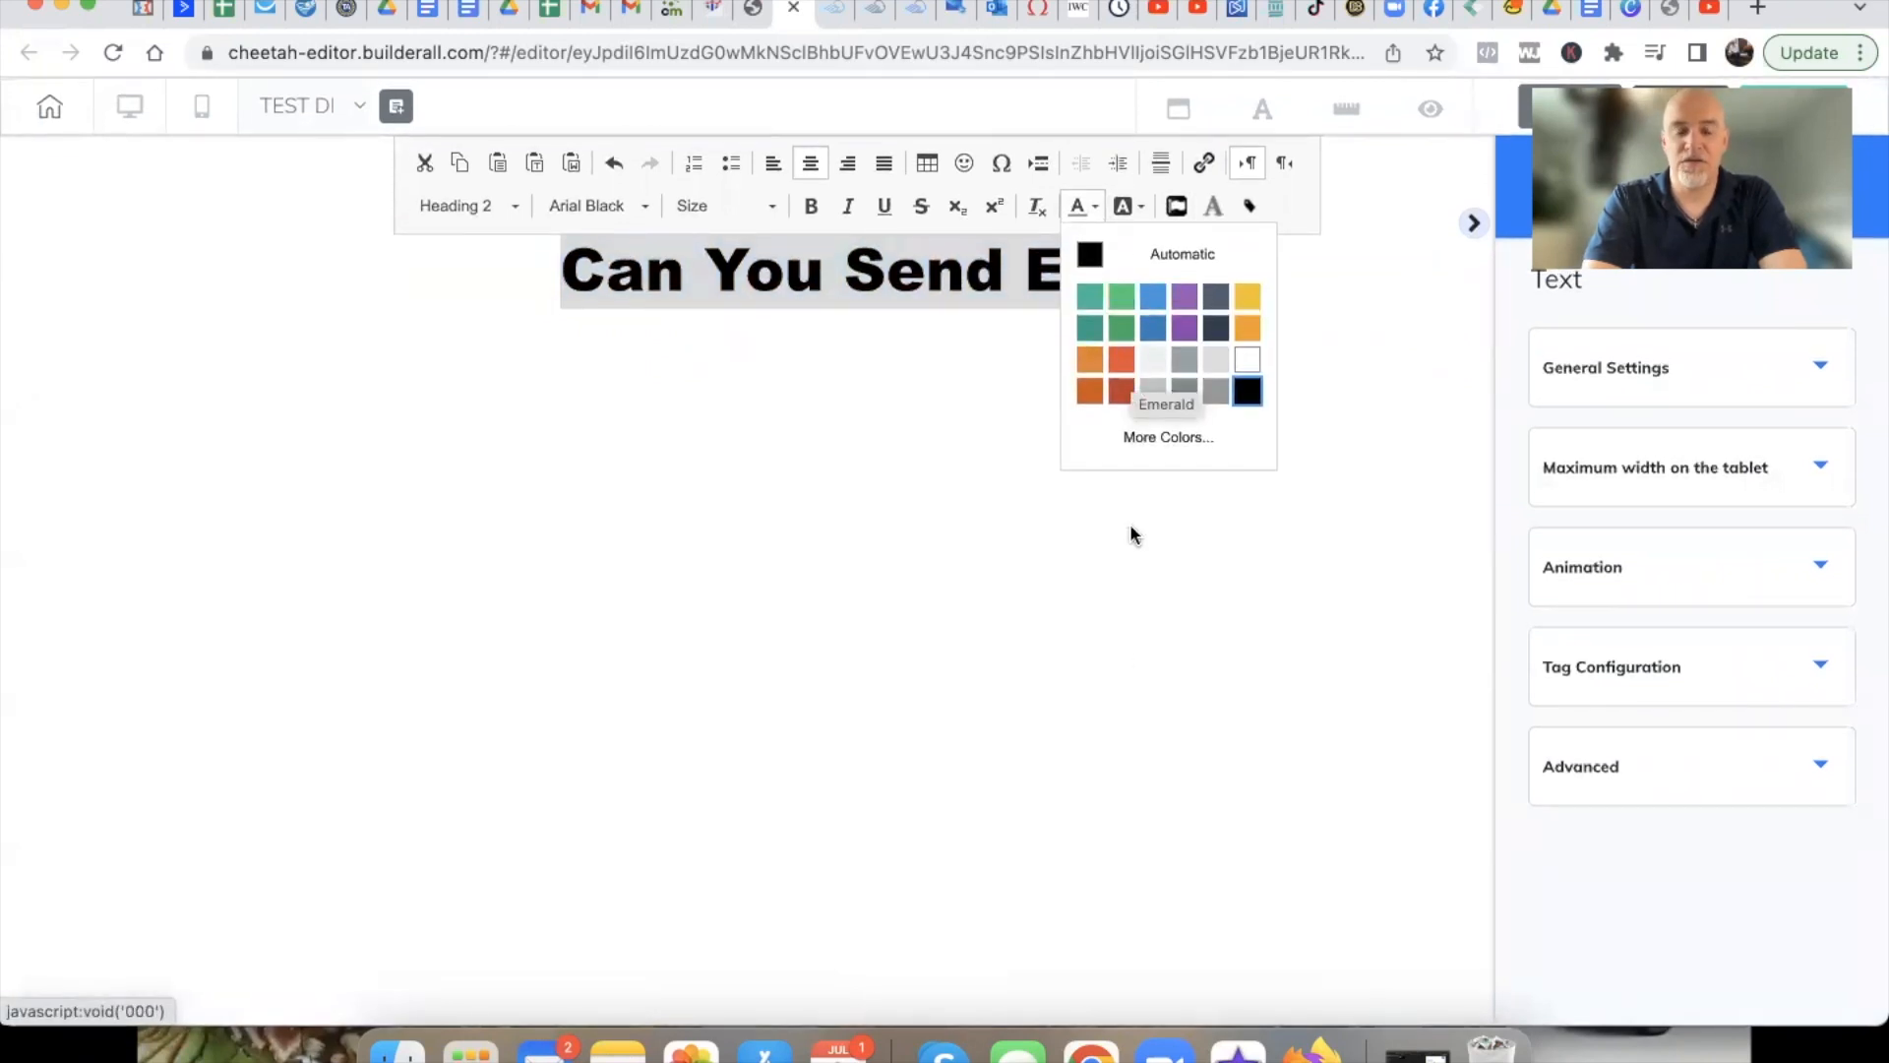
pyautogui.click(1120, 362)
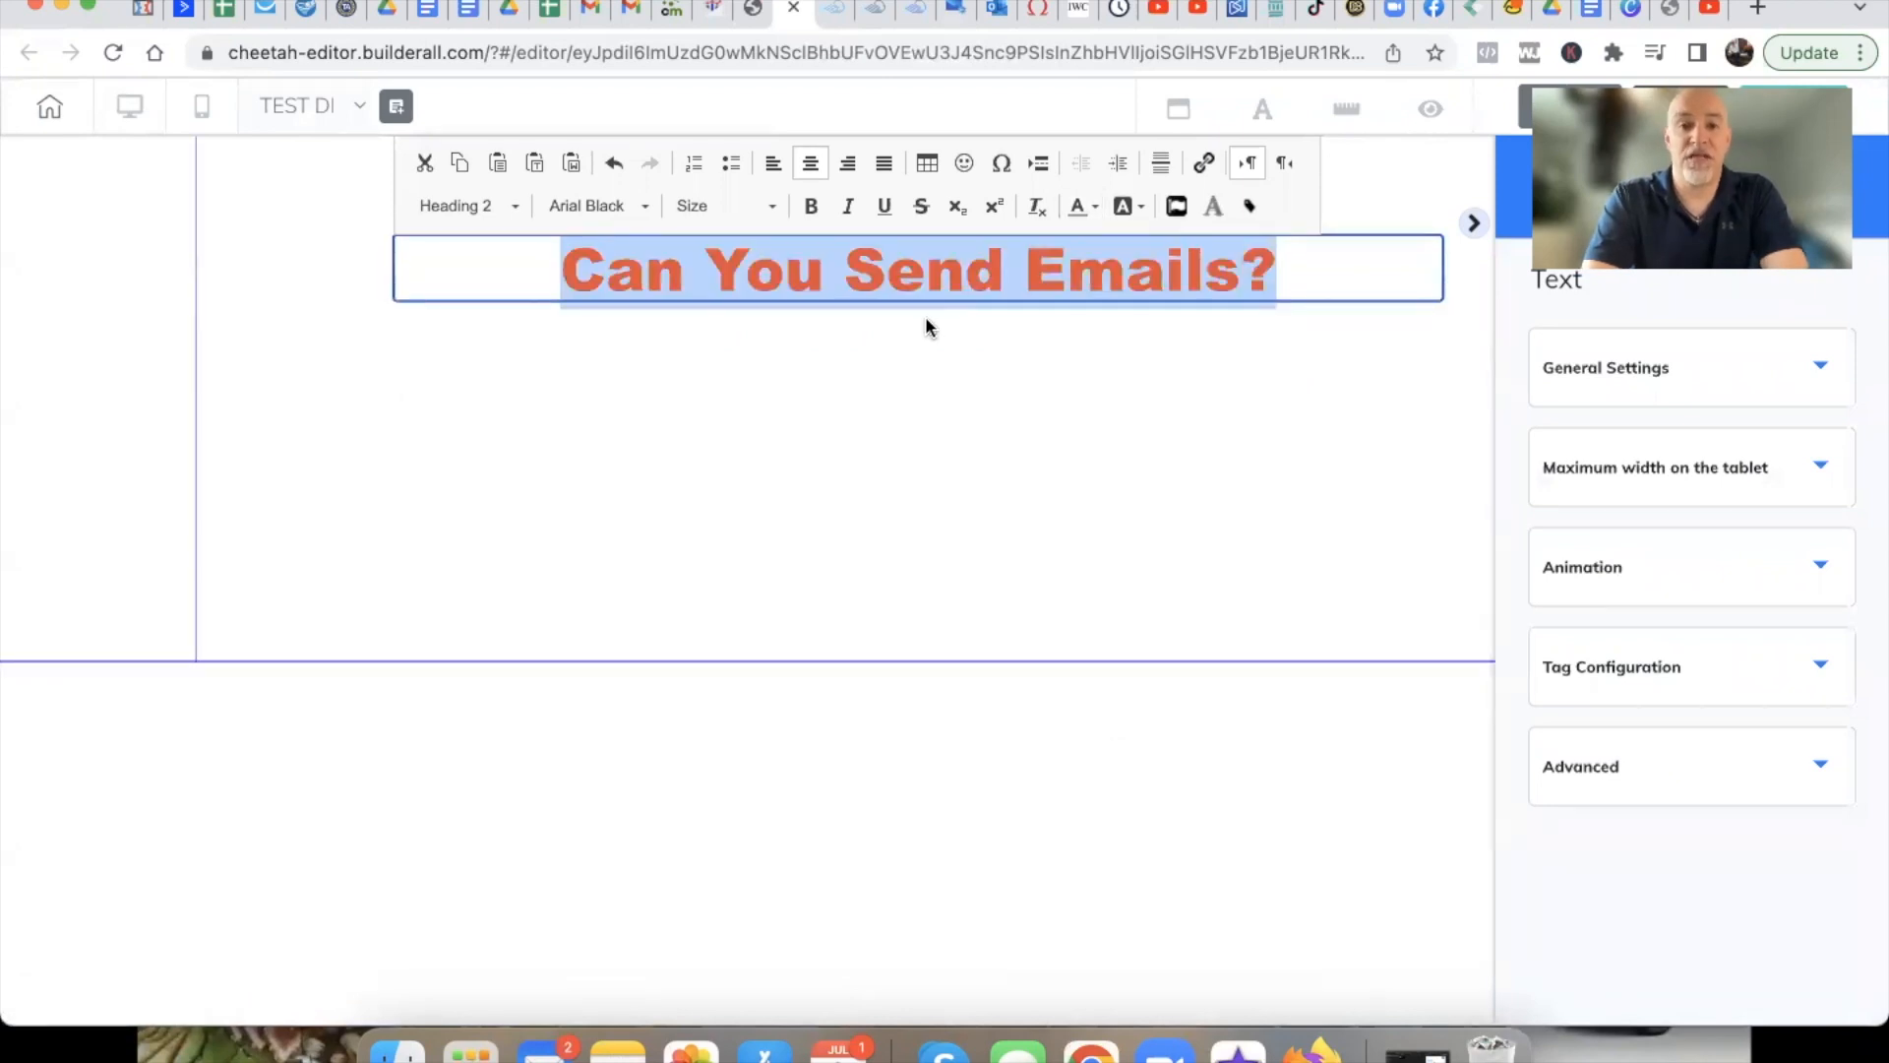
# Narrow the headline's text box to fit its single line and place it at the left edge of the panel's content area
pyautogui.click(899, 329)
pyautogui.moveTo(931, 201)
pyautogui.mouseDown()
pyautogui.moveTo(751, 261)
pyautogui.moveTo(624, 262)
pyautogui.moveTo(931, 232)
pyautogui.mouseUp()
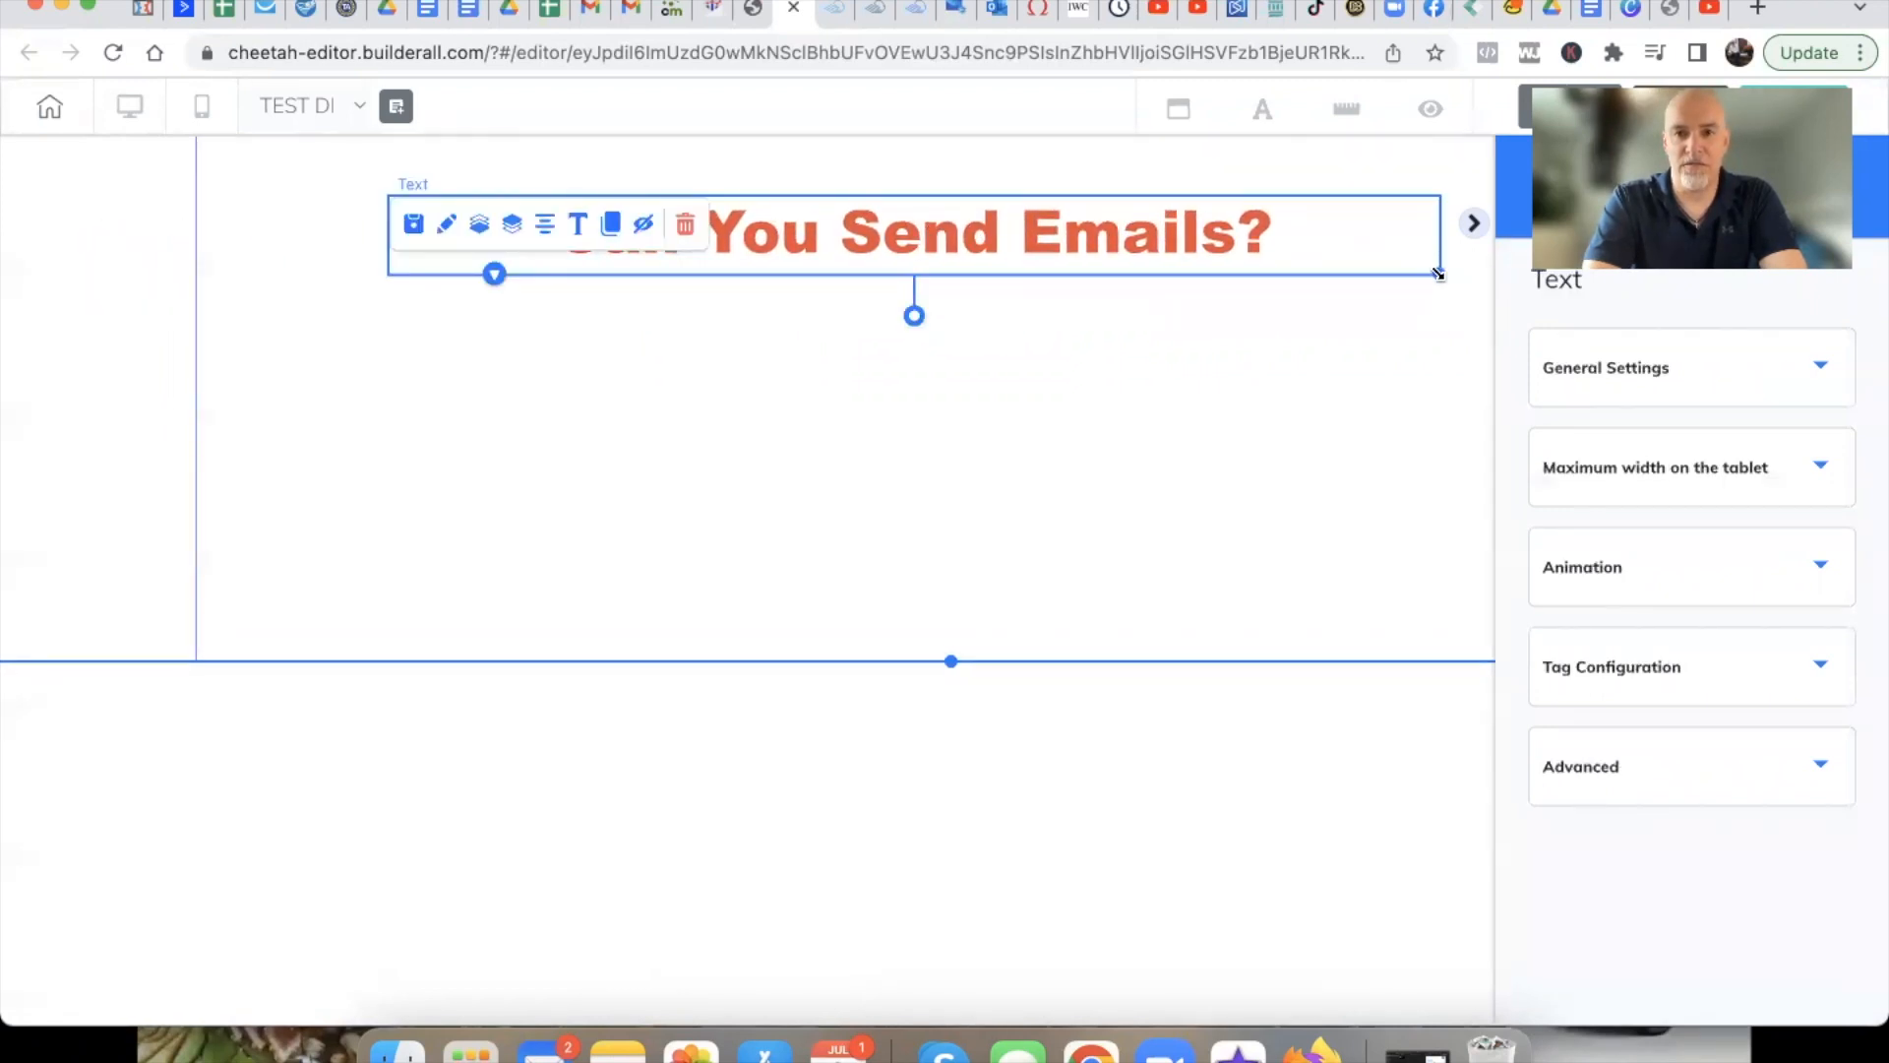
pyautogui.moveTo(1381, 284); pyautogui.dragTo(962, 372)
pyautogui.click(1008, 264)
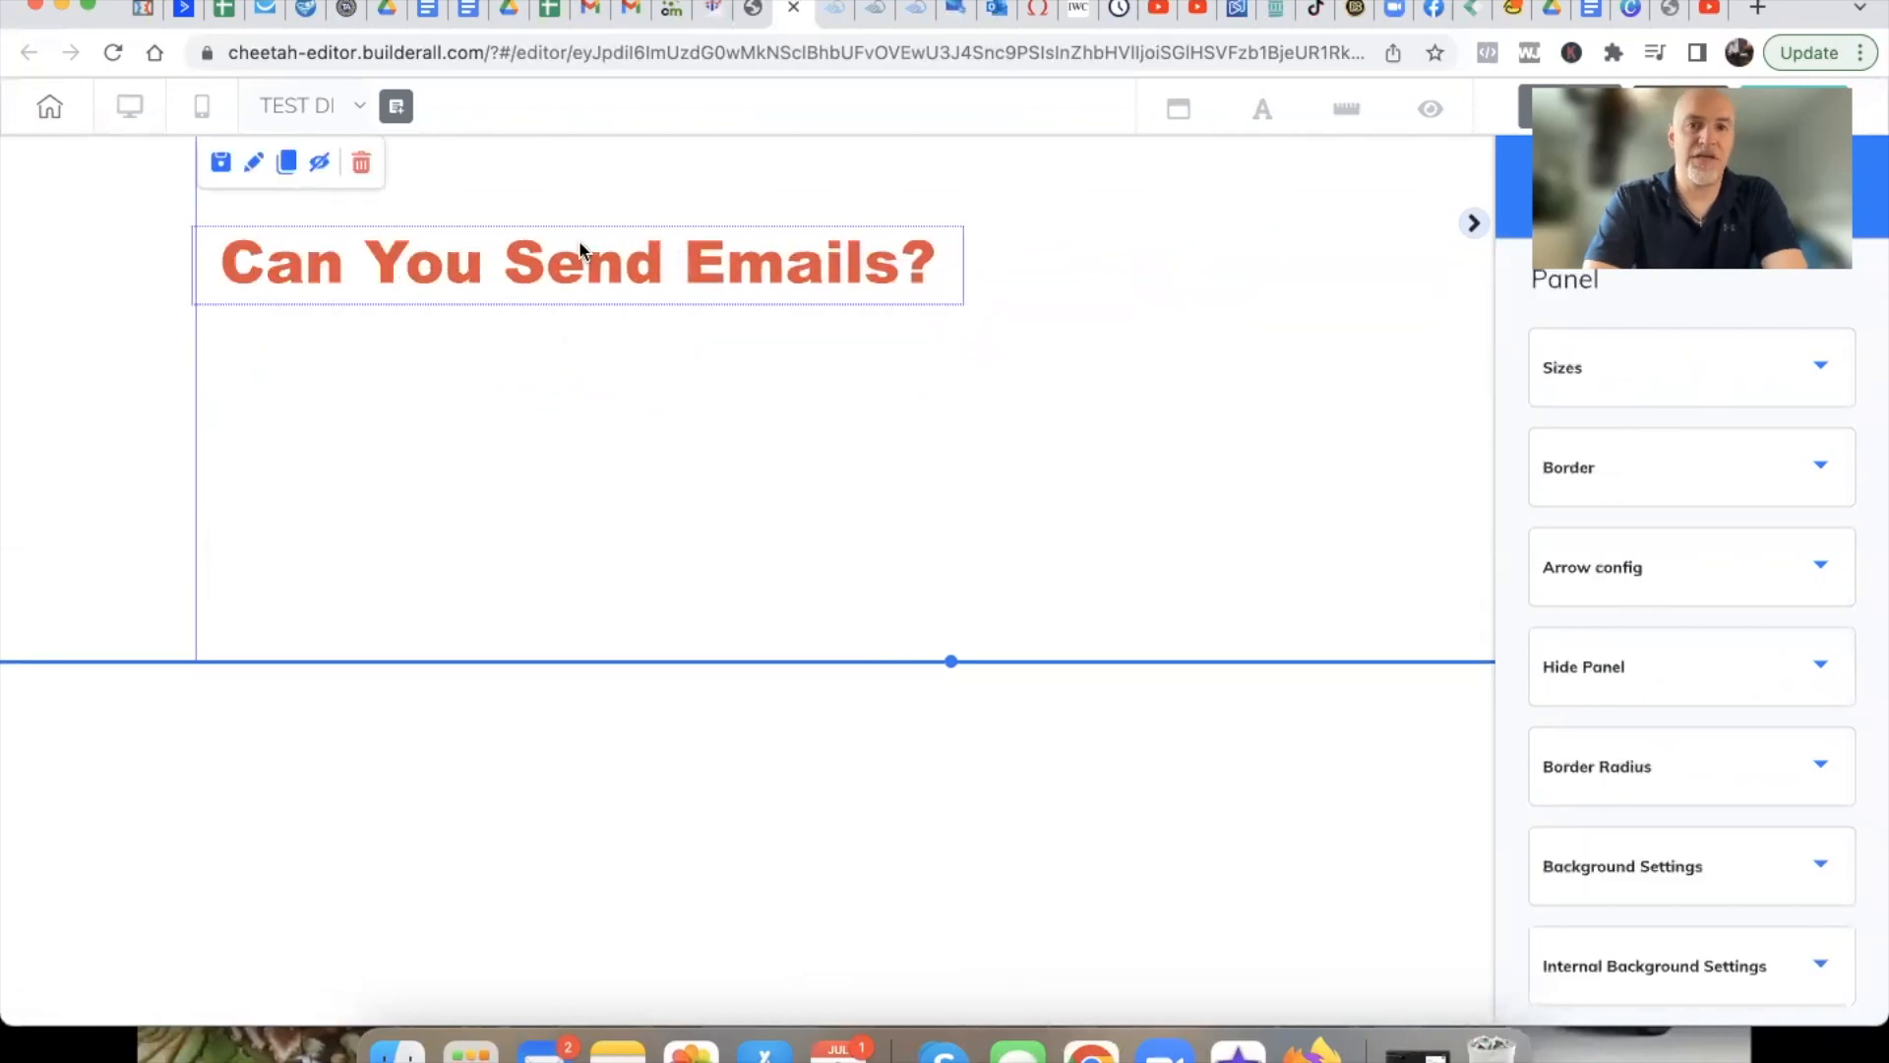
# Check the published "Can You Copy & Paste?" capture page for reference and review the headline's General Settings and Advanced options in the editor
pyautogui.click(830, 10)
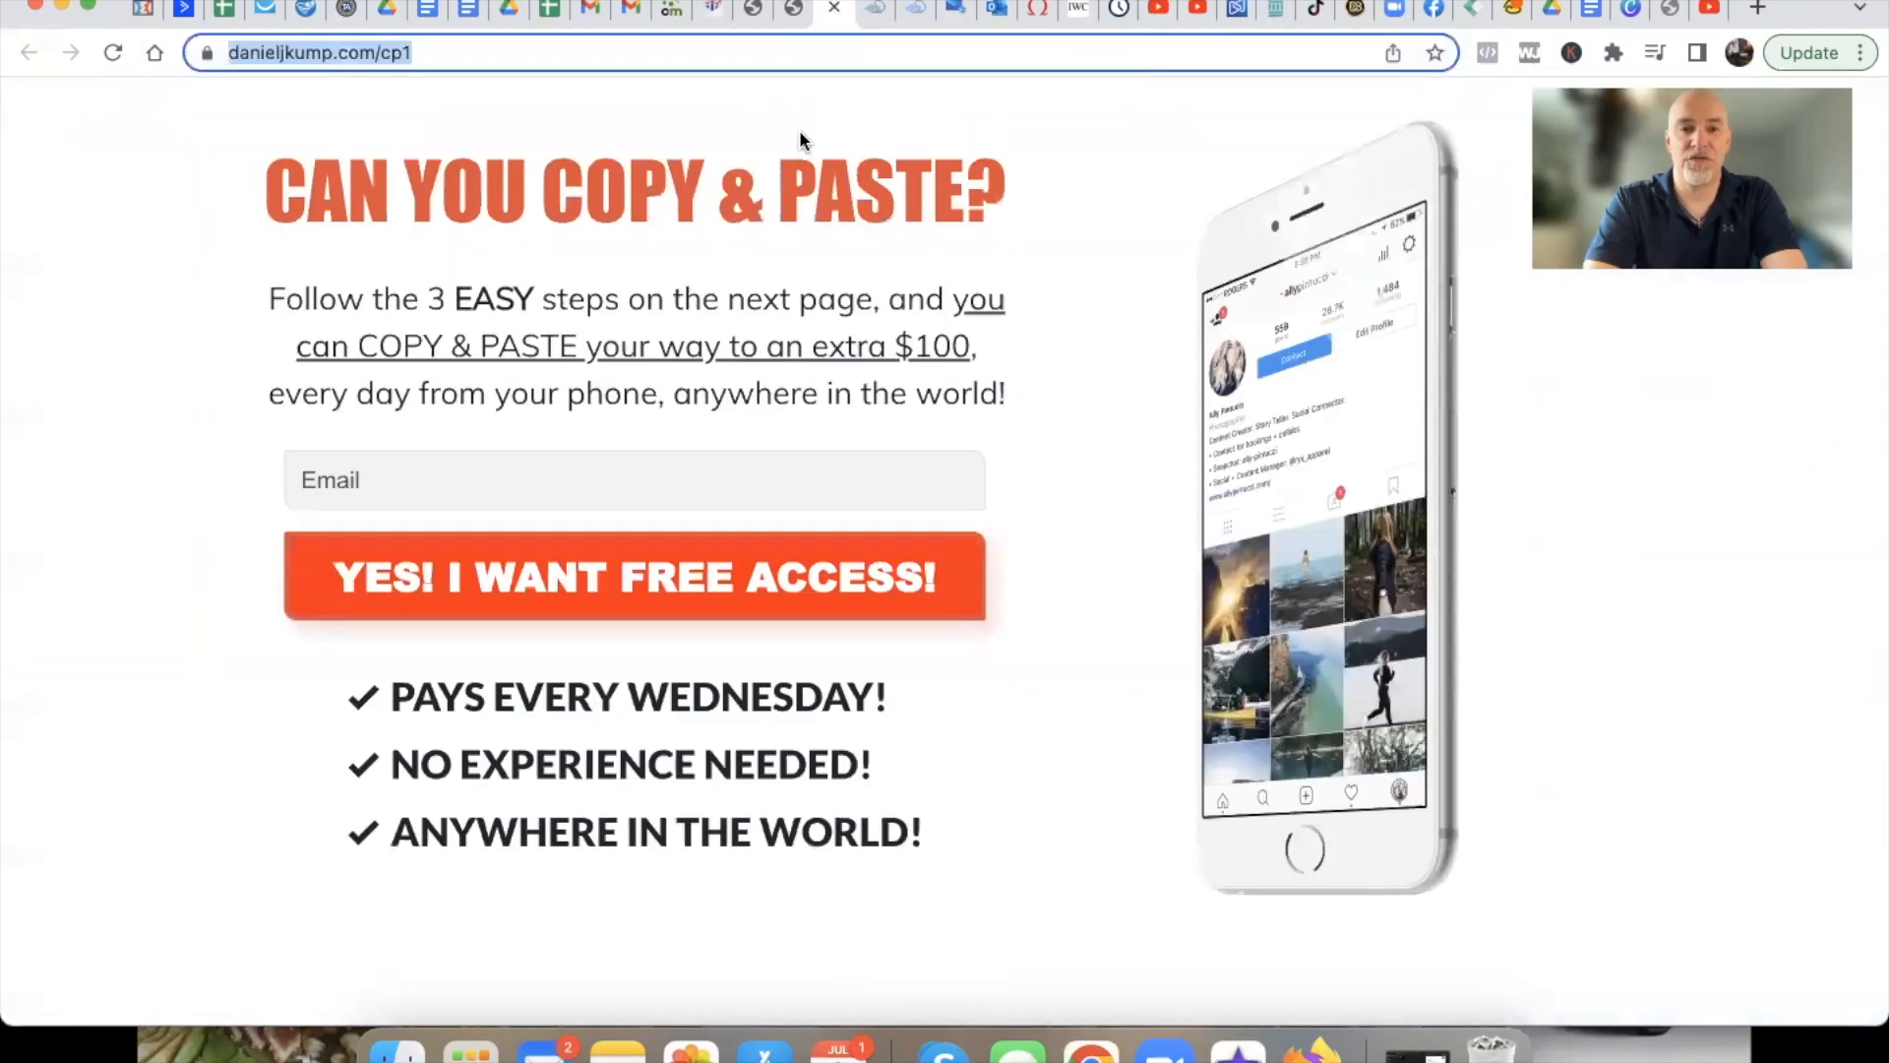
pyautogui.click(792, 18)
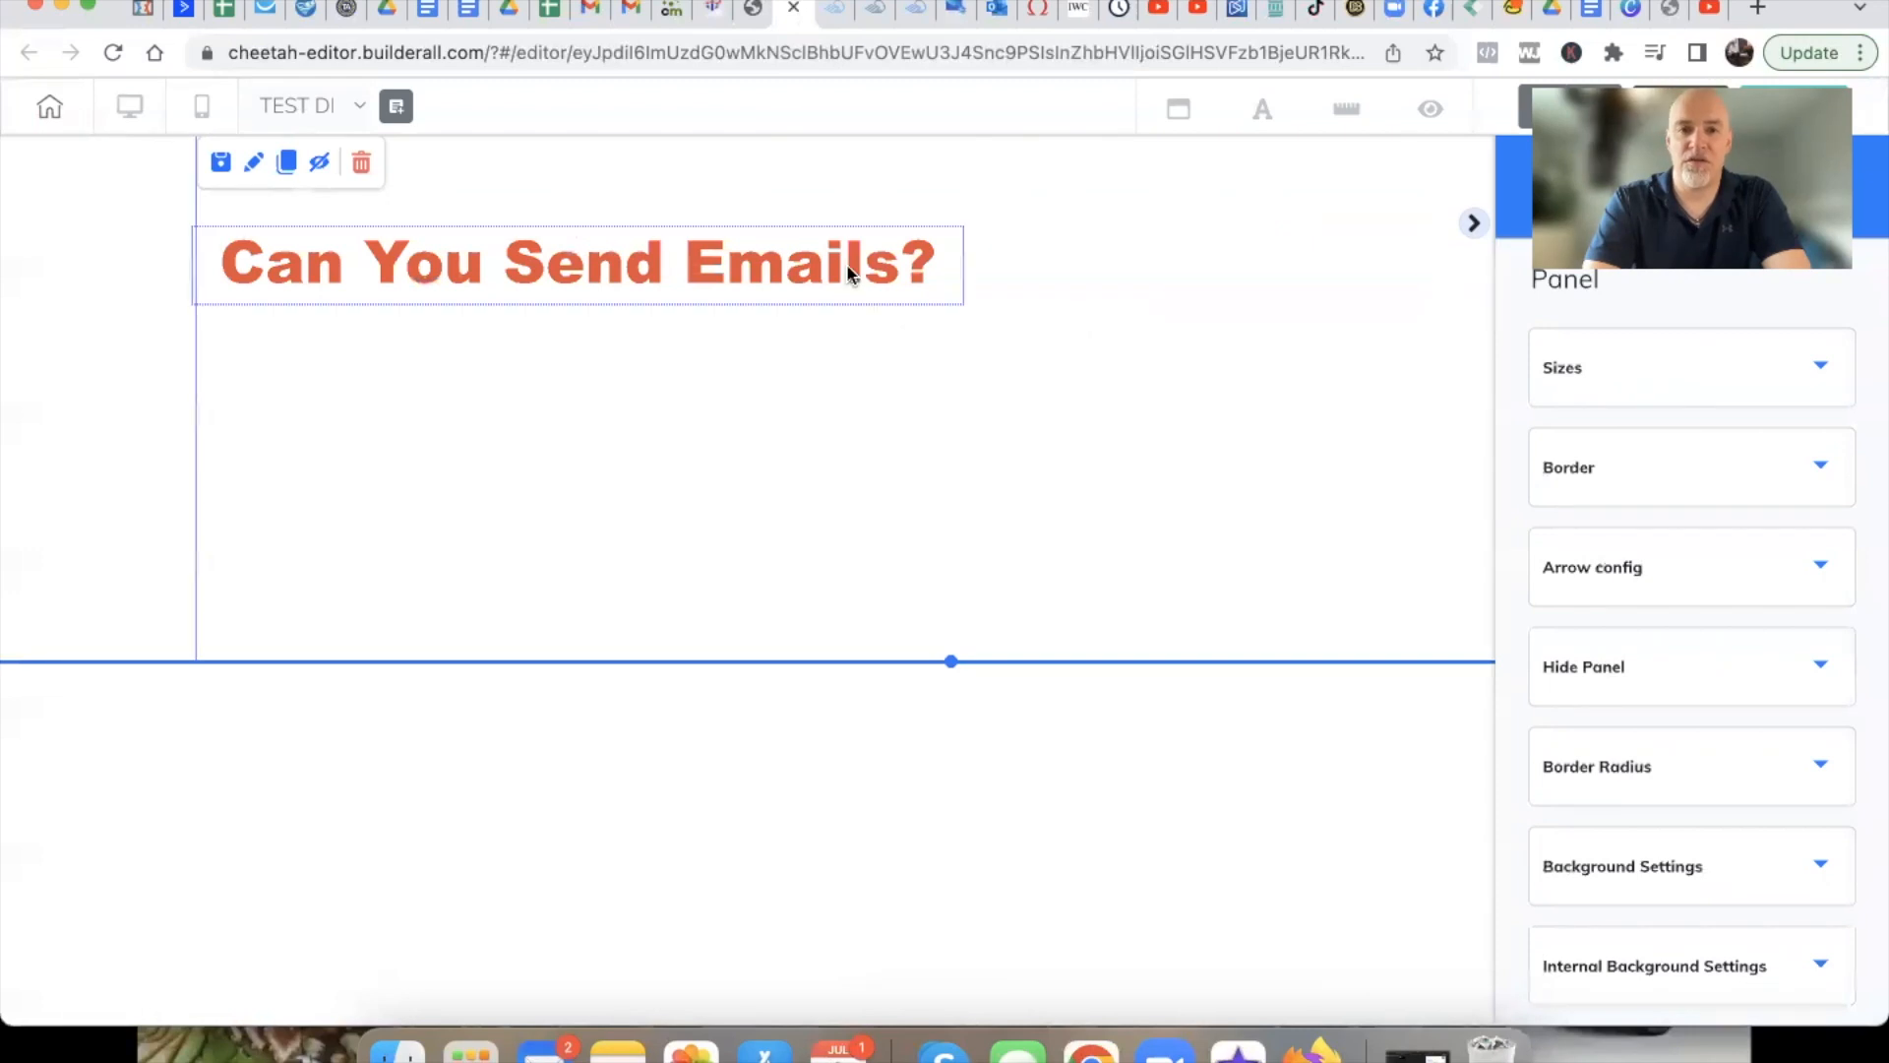
pyautogui.click(962, 283)
pyautogui.click(1630, 377)
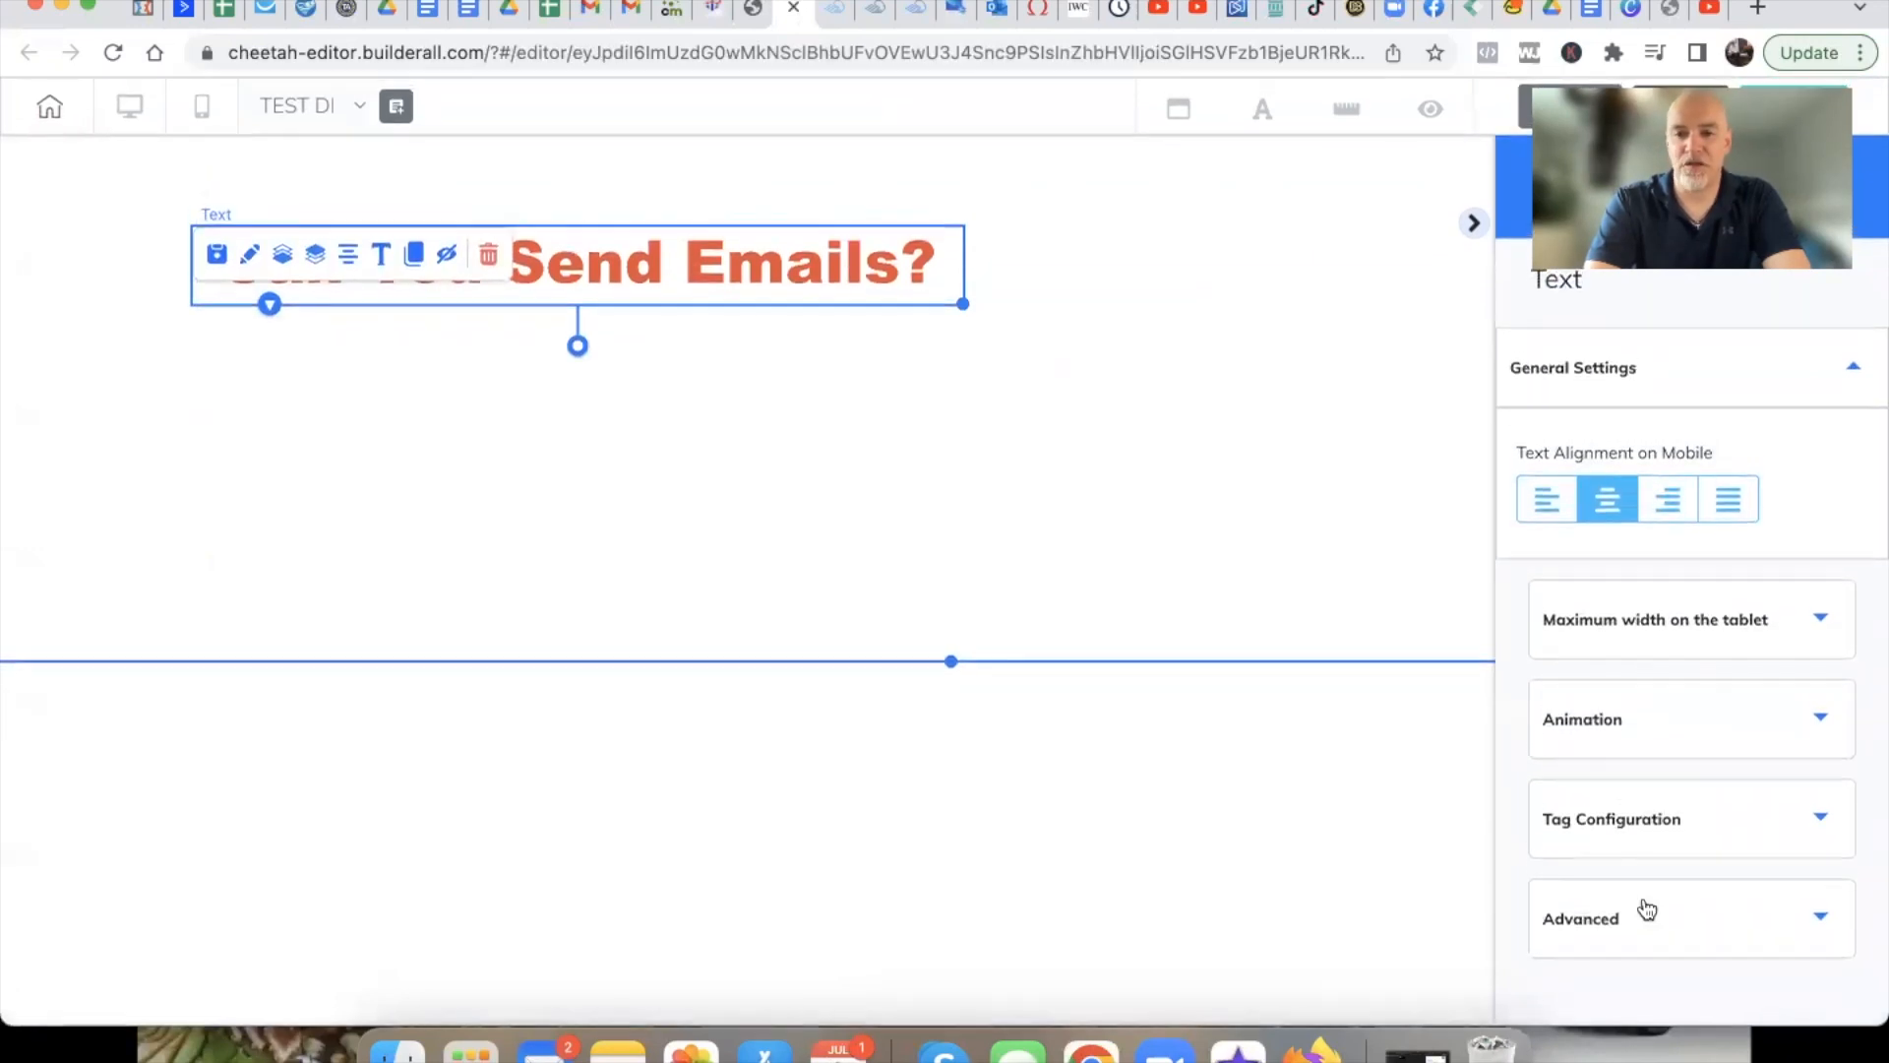
pyautogui.click(1654, 389)
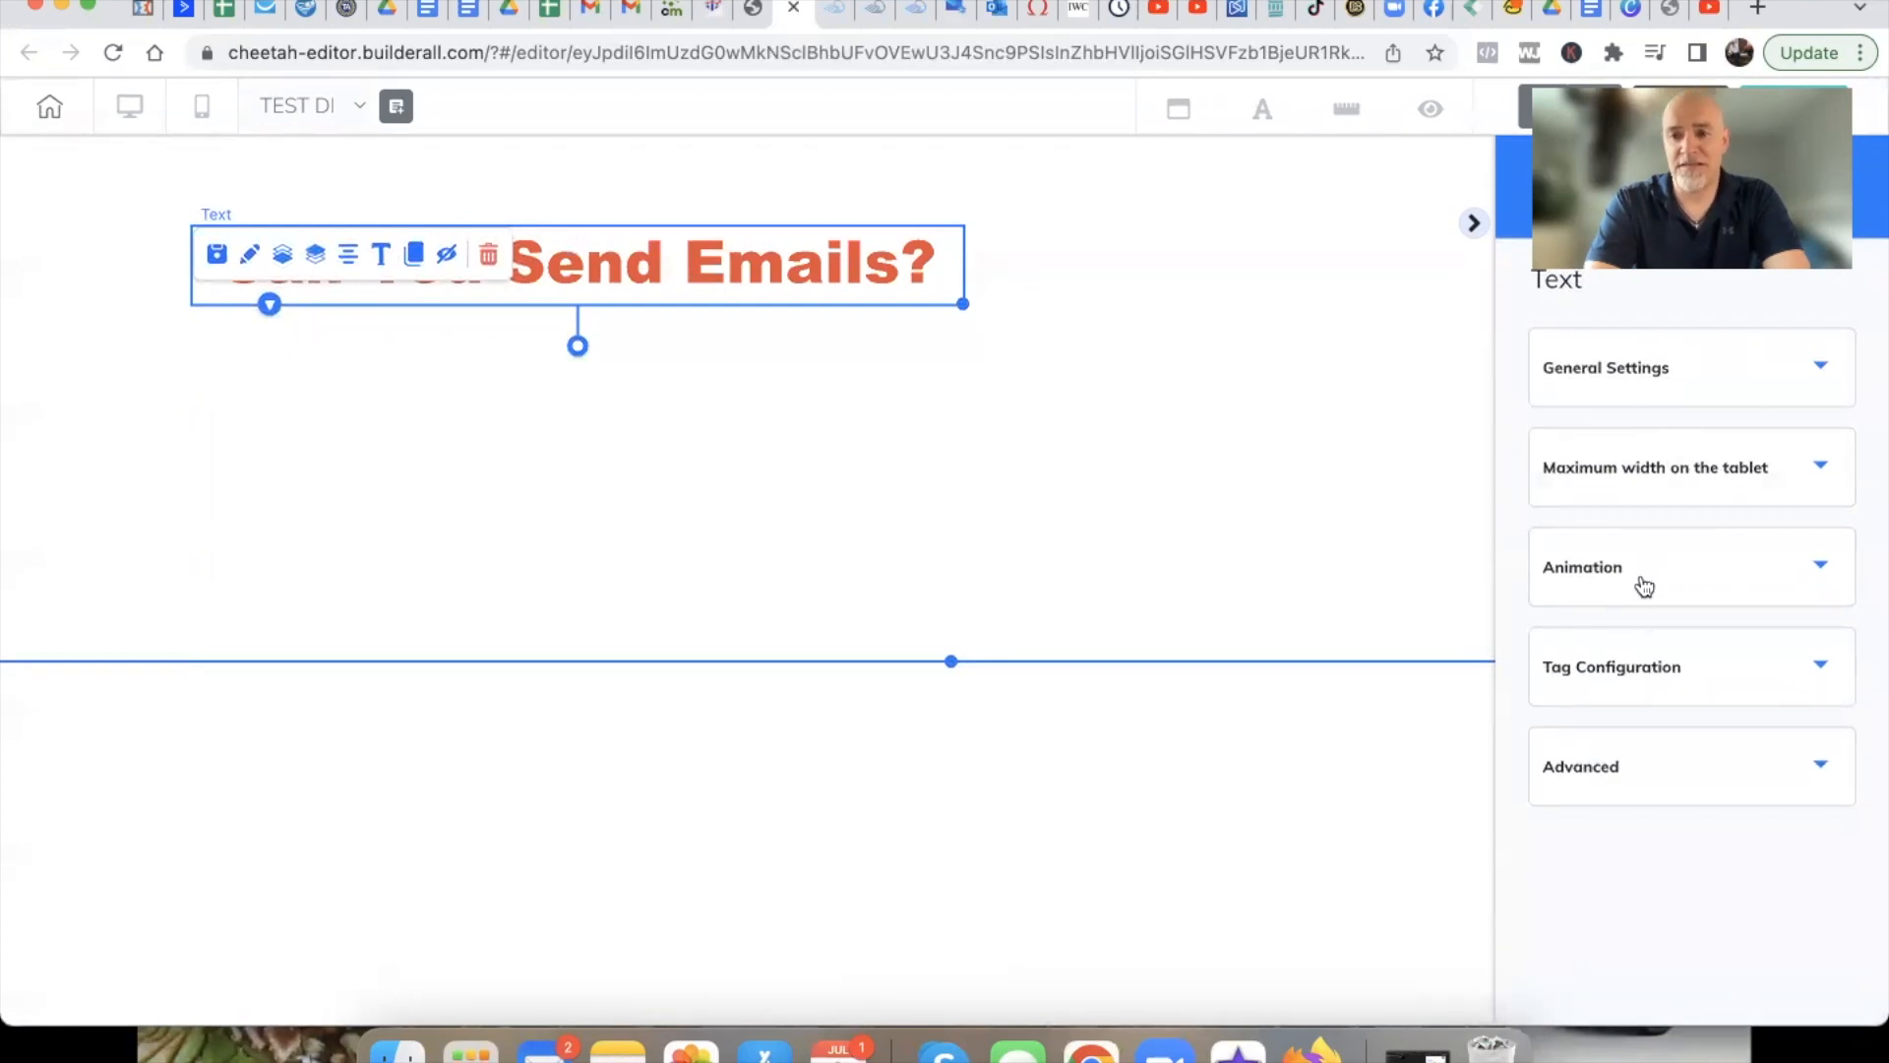
pyautogui.click(1640, 766)
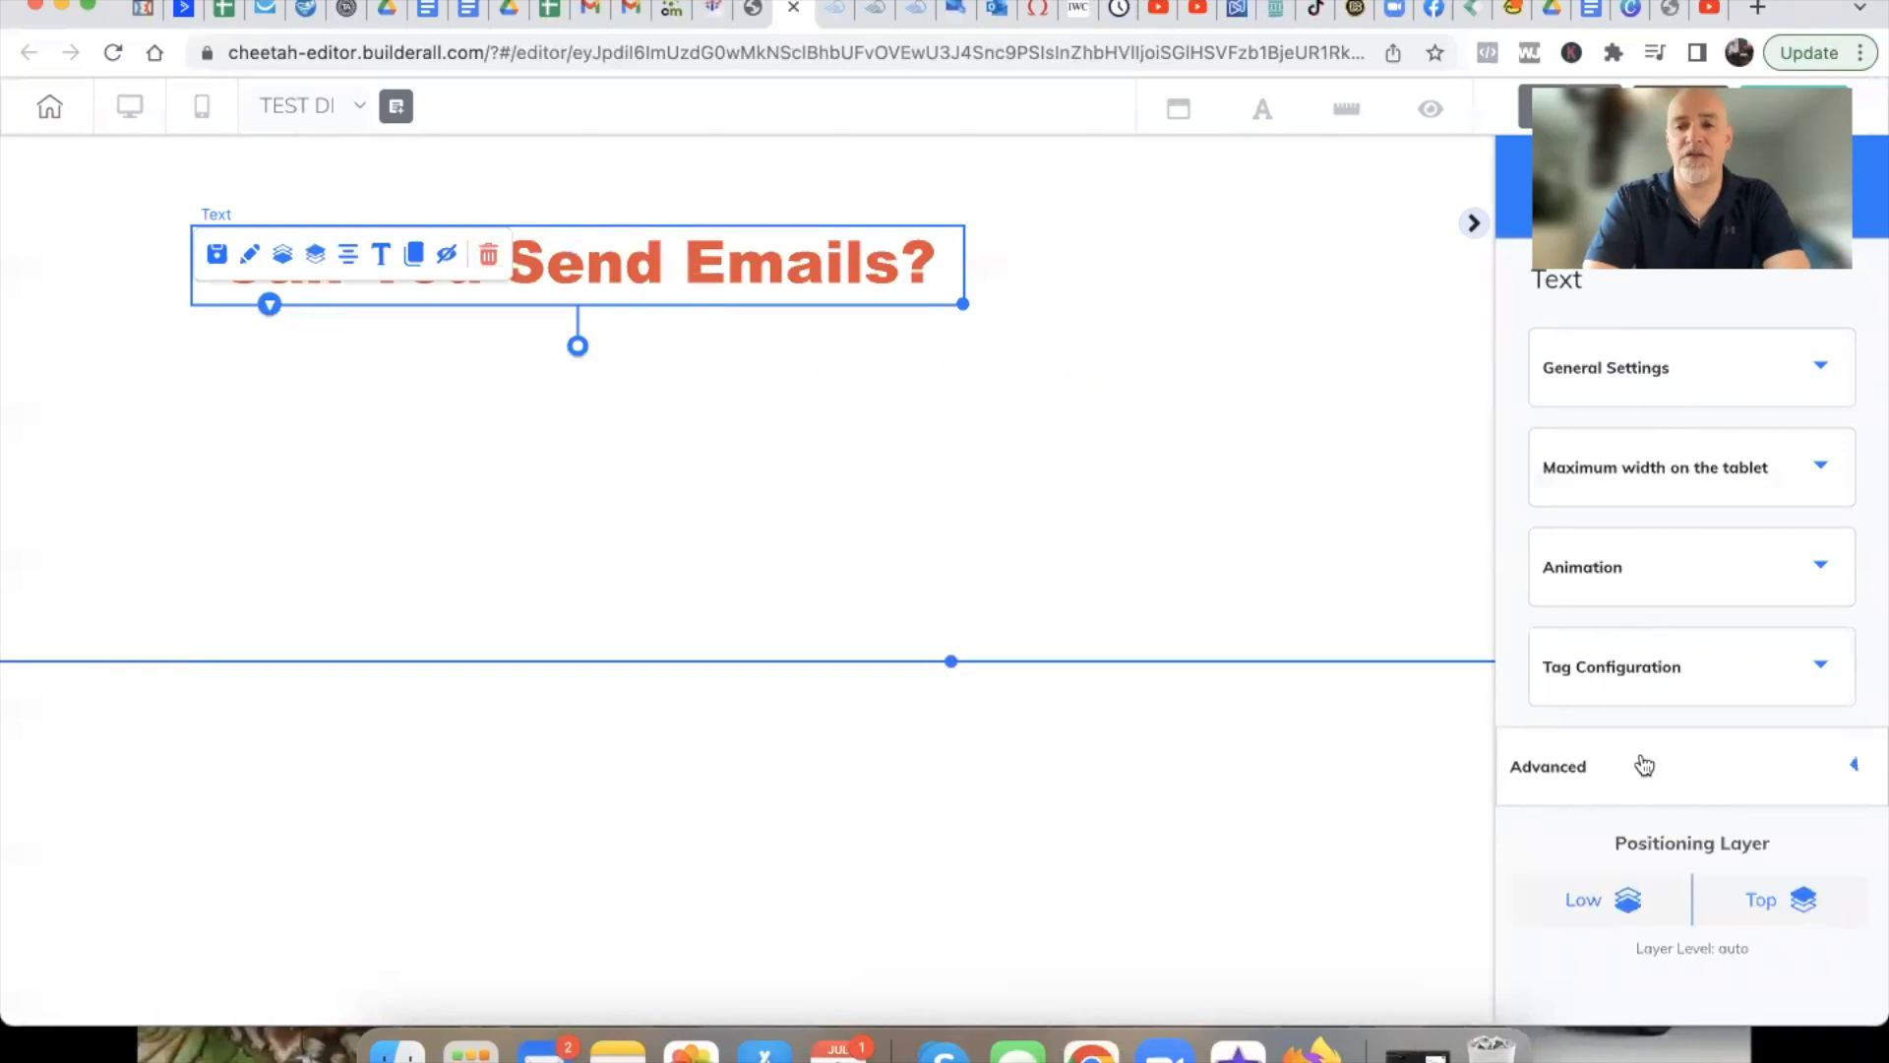
pyautogui.scroll(-3, 1644, 763)
pyautogui.scroll(3, 1644, 766)
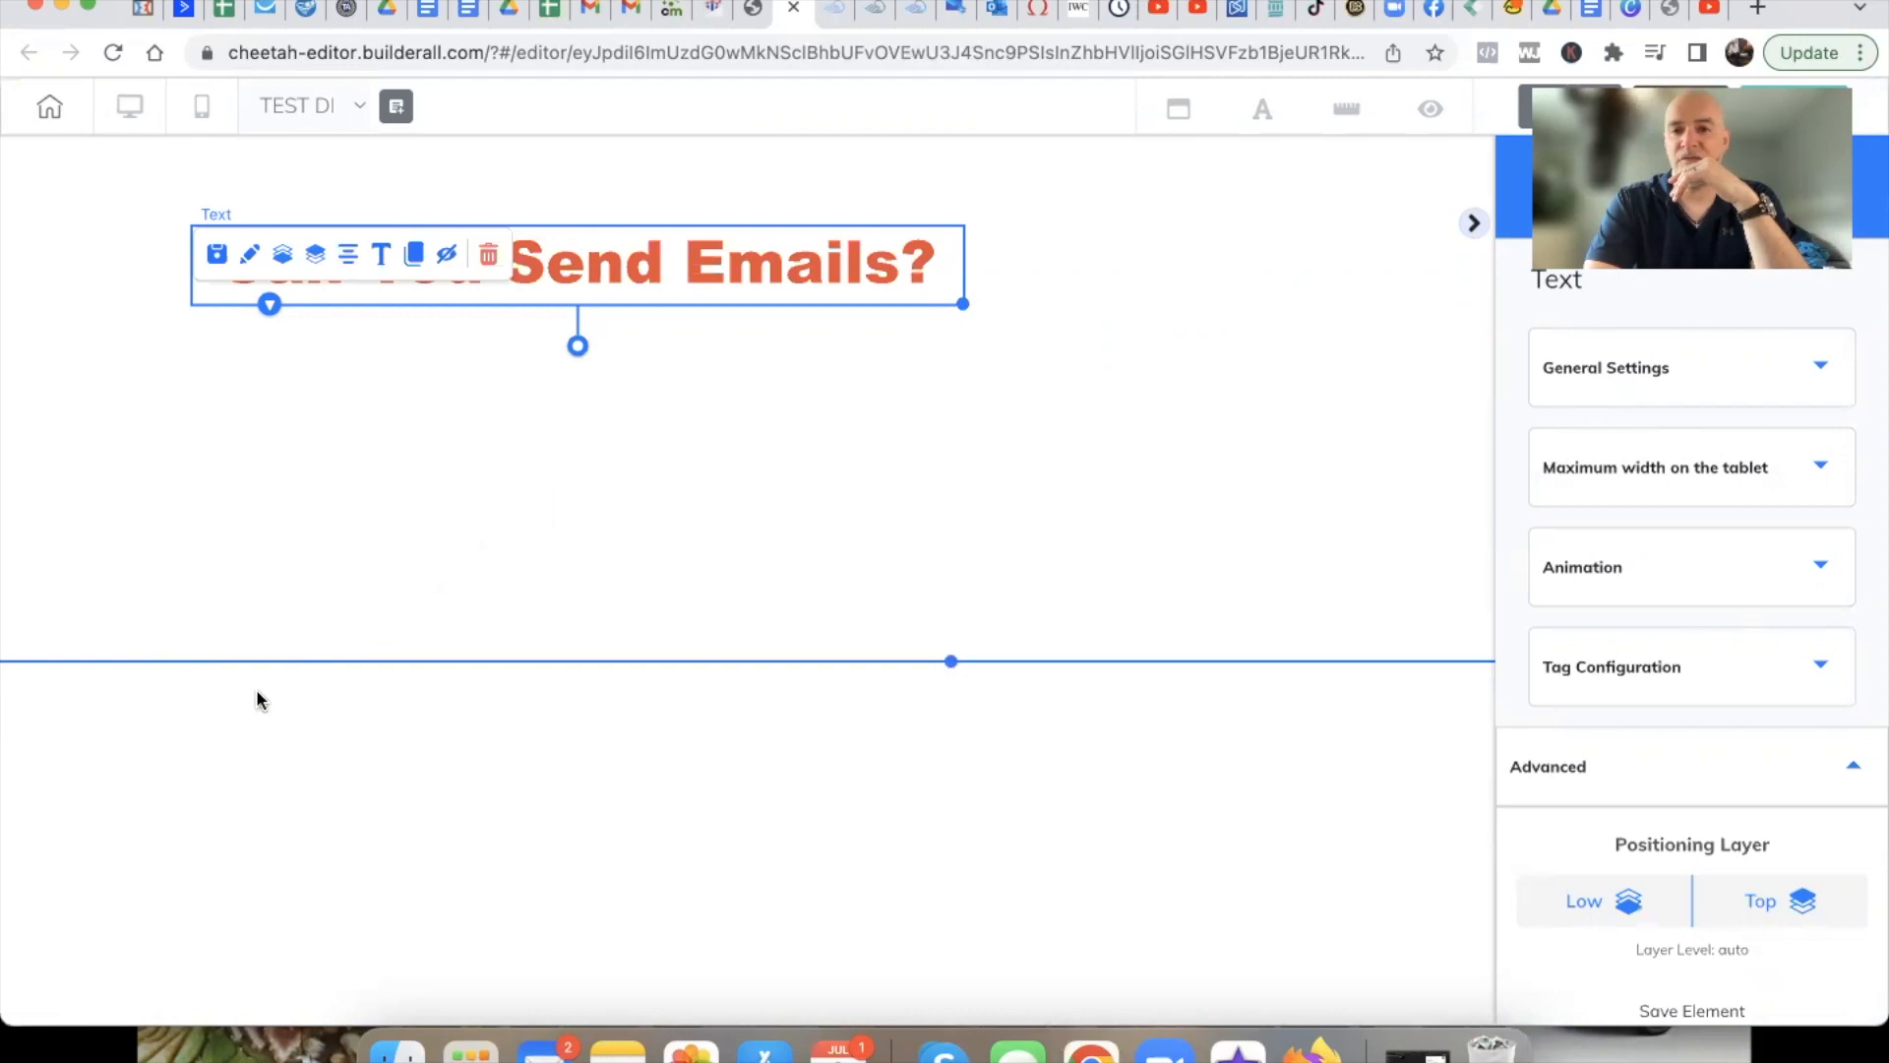
# Add the Email Marketing Form element with the email field and orange REGISTER NOW button to the page
pyautogui.click(1601, 208)
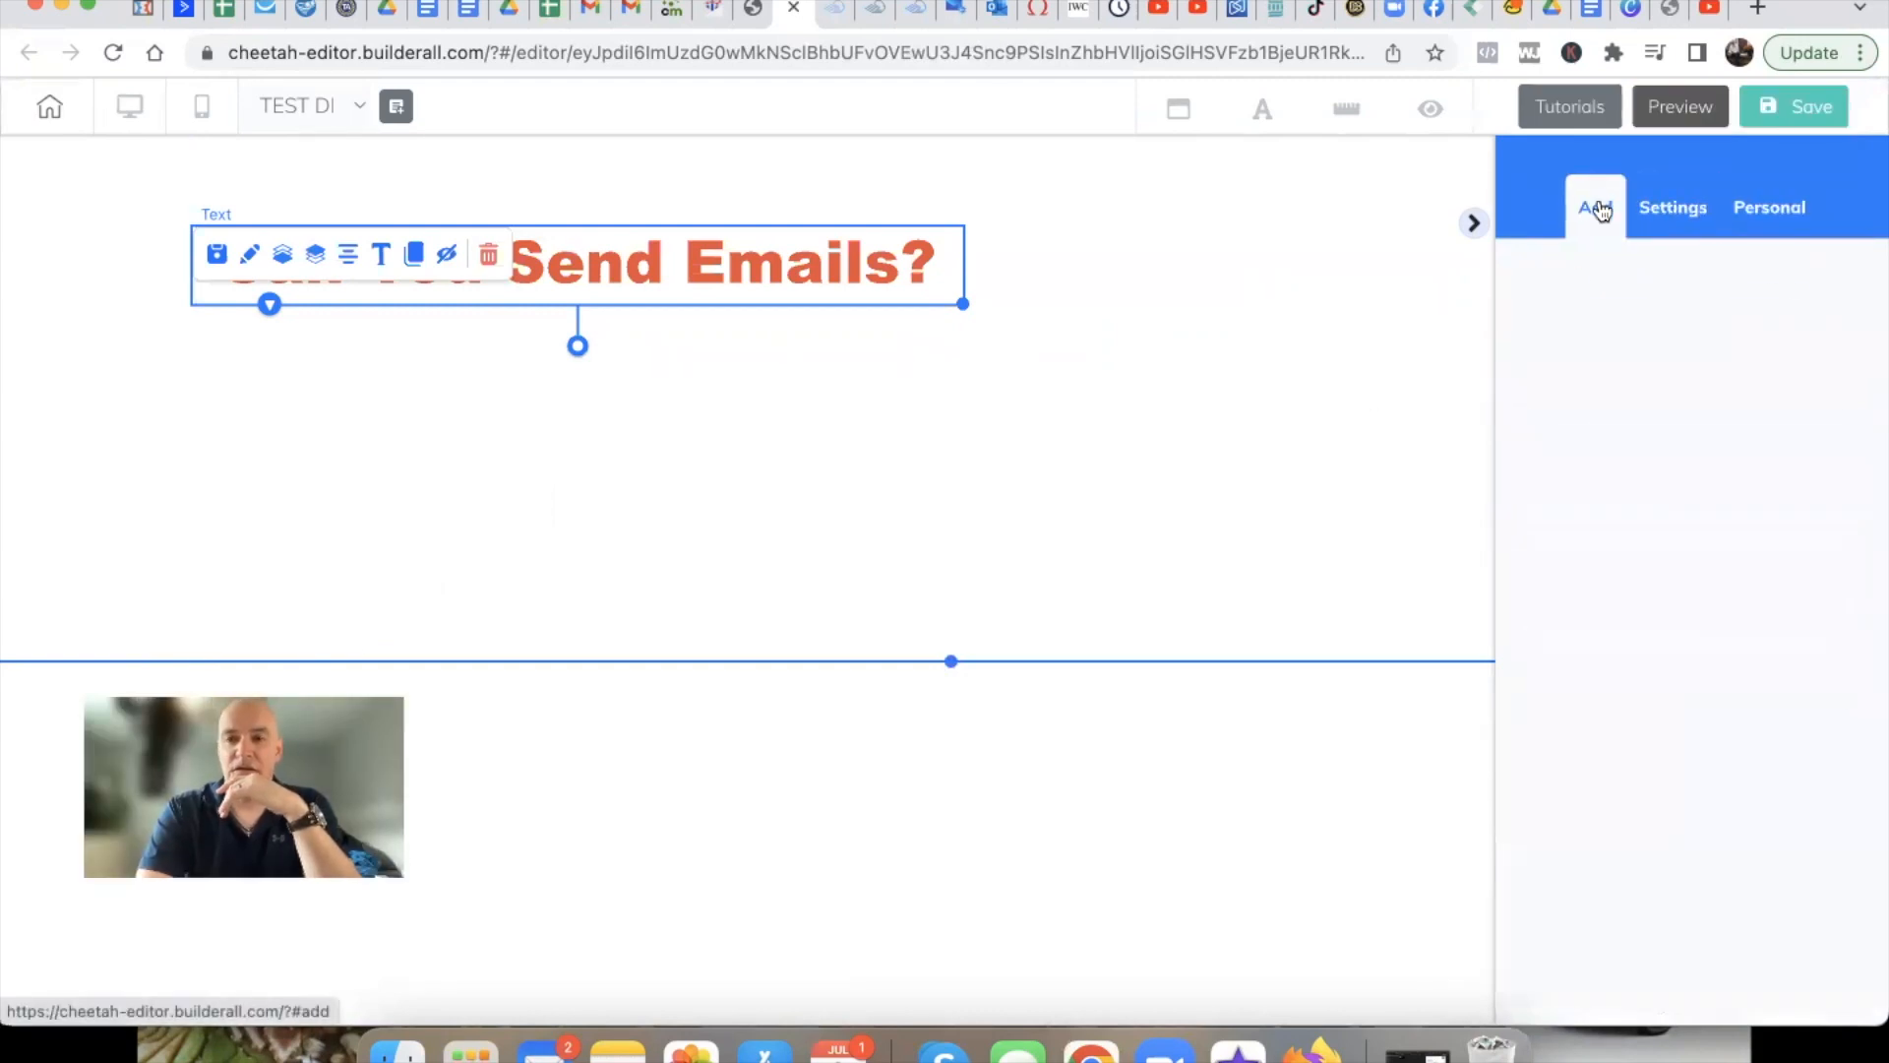
pyautogui.click(1742, 287)
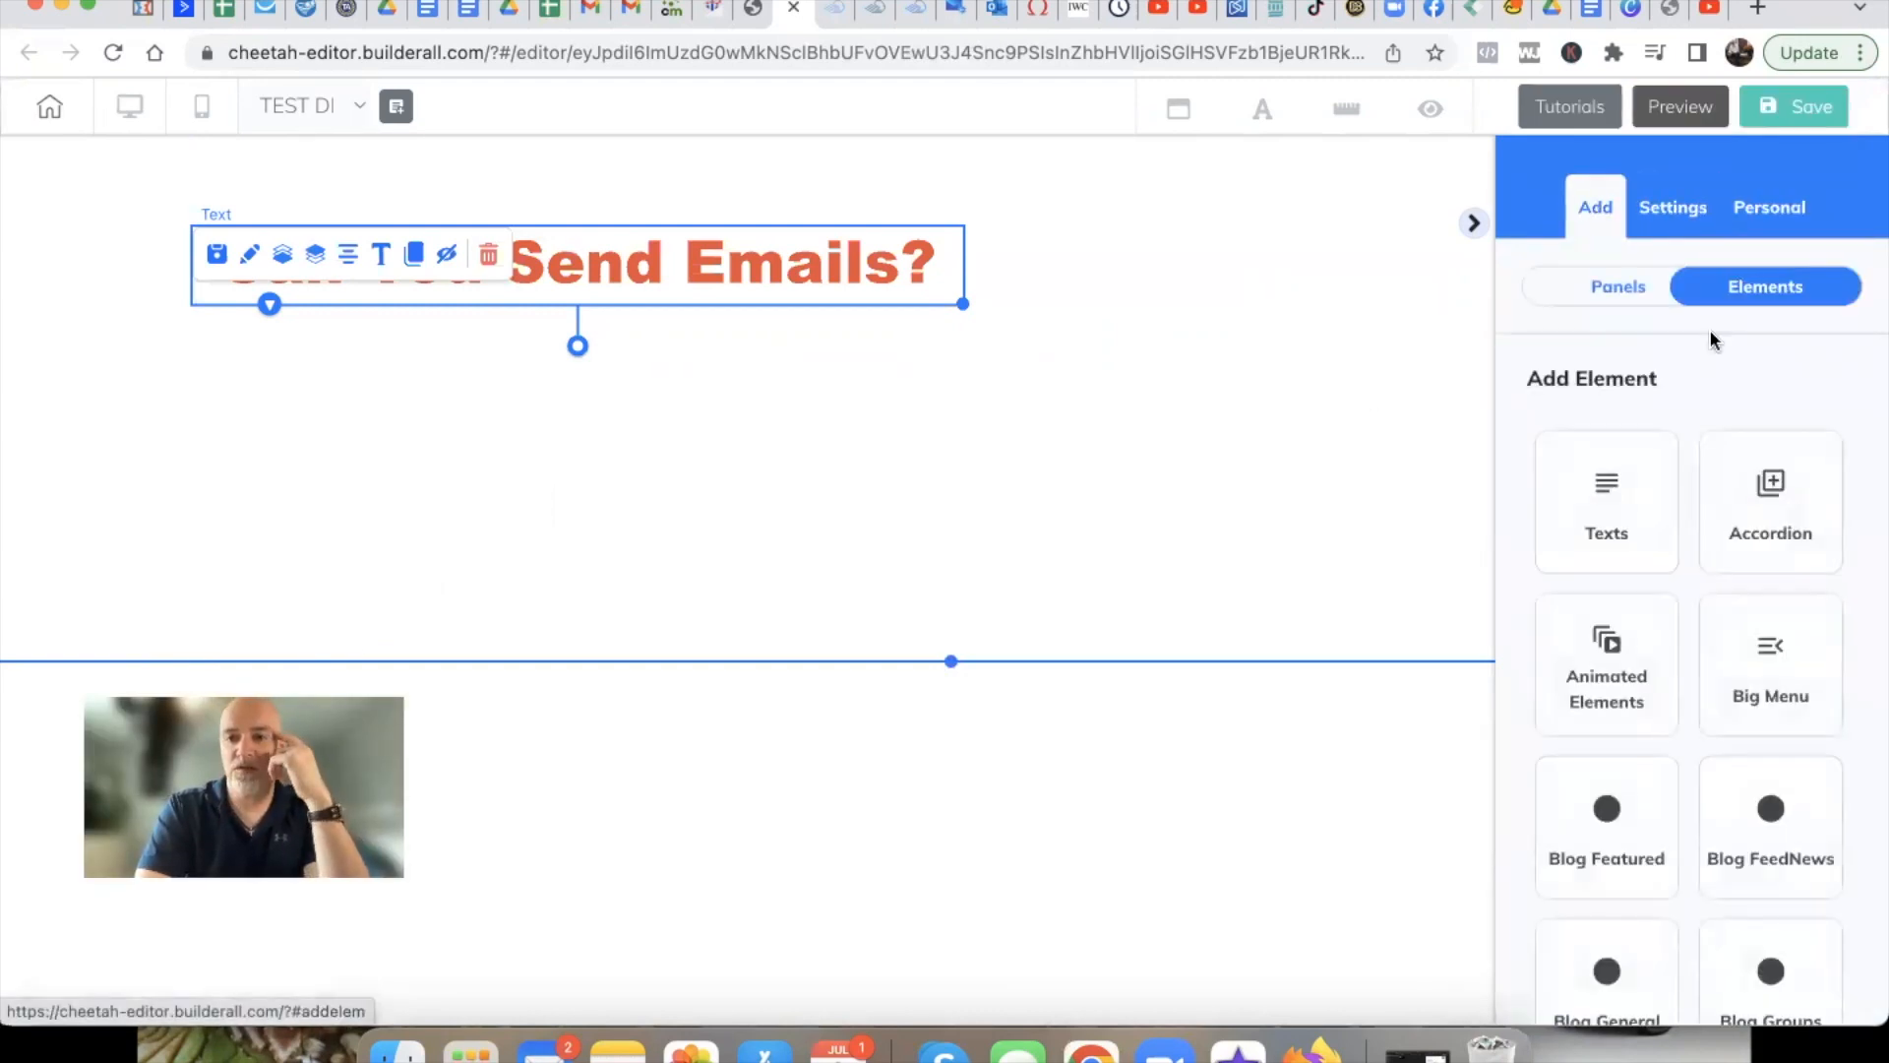
pyautogui.scroll(-5, 1629, 561)
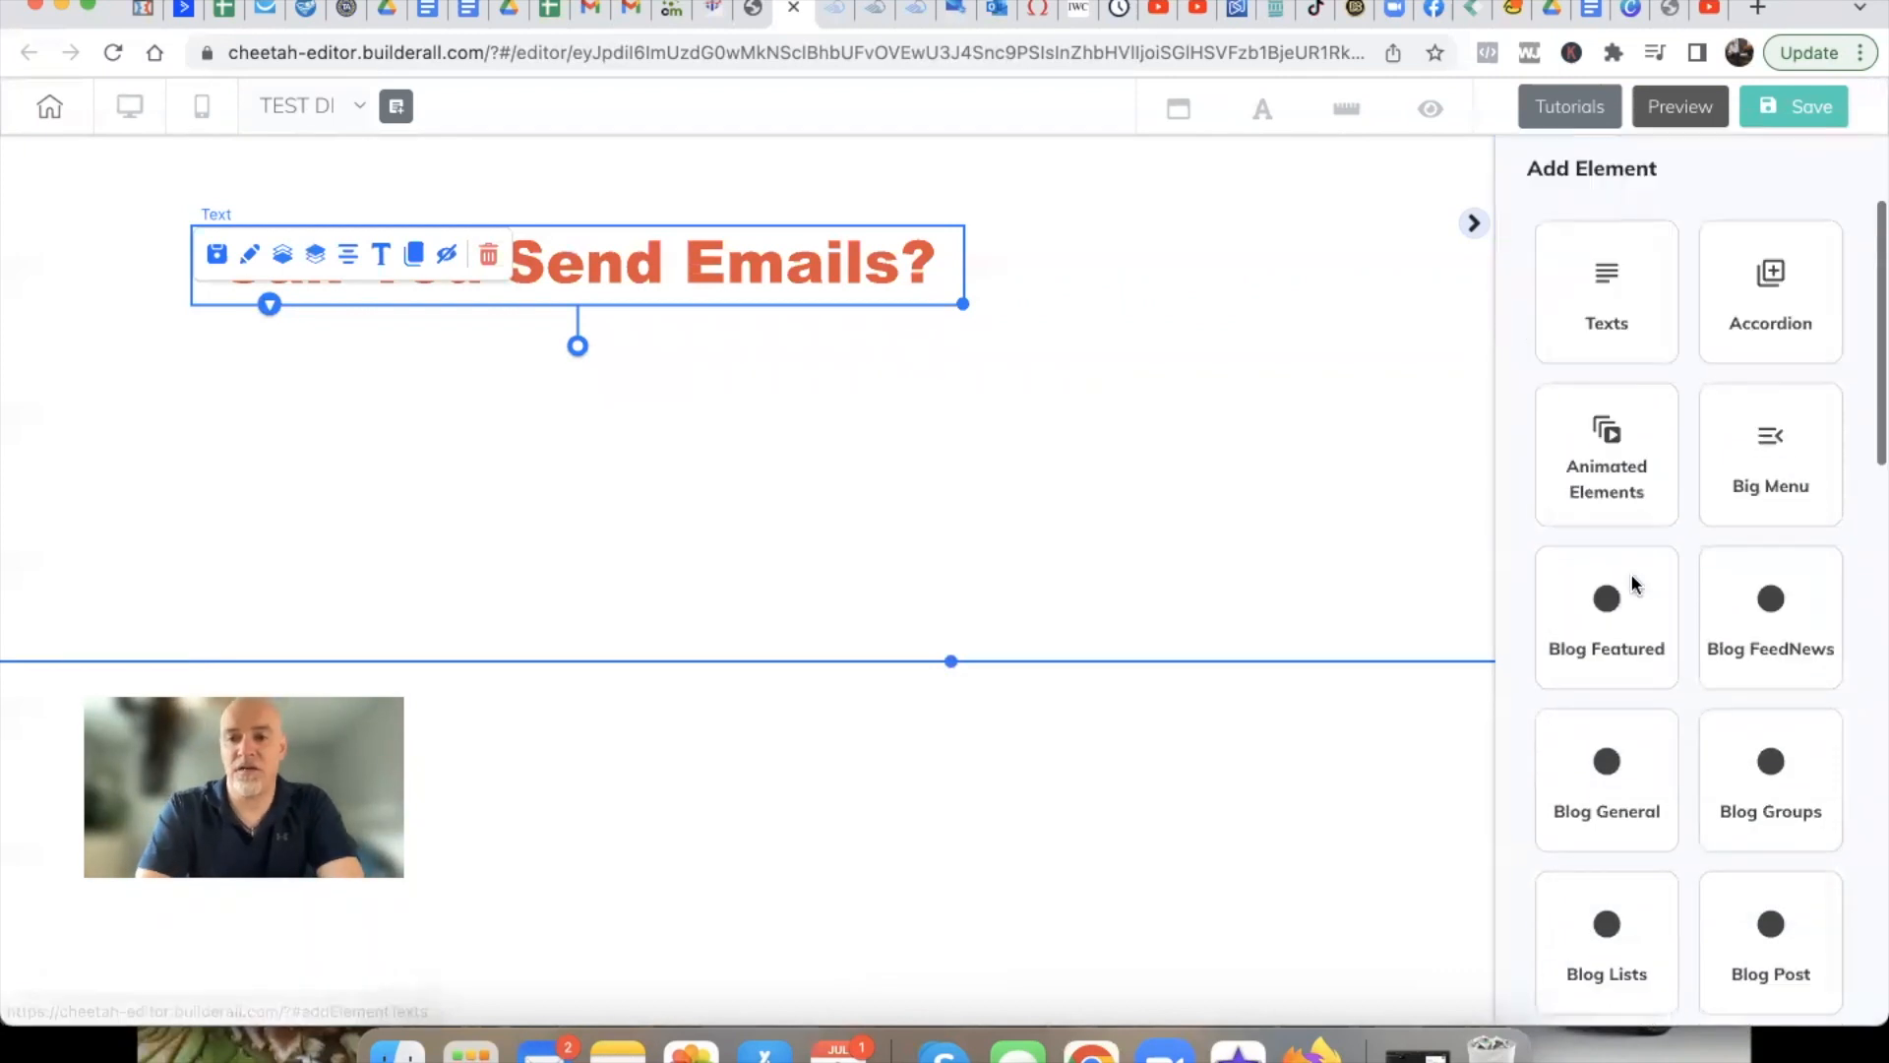
pyautogui.scroll(-4, 1637, 586)
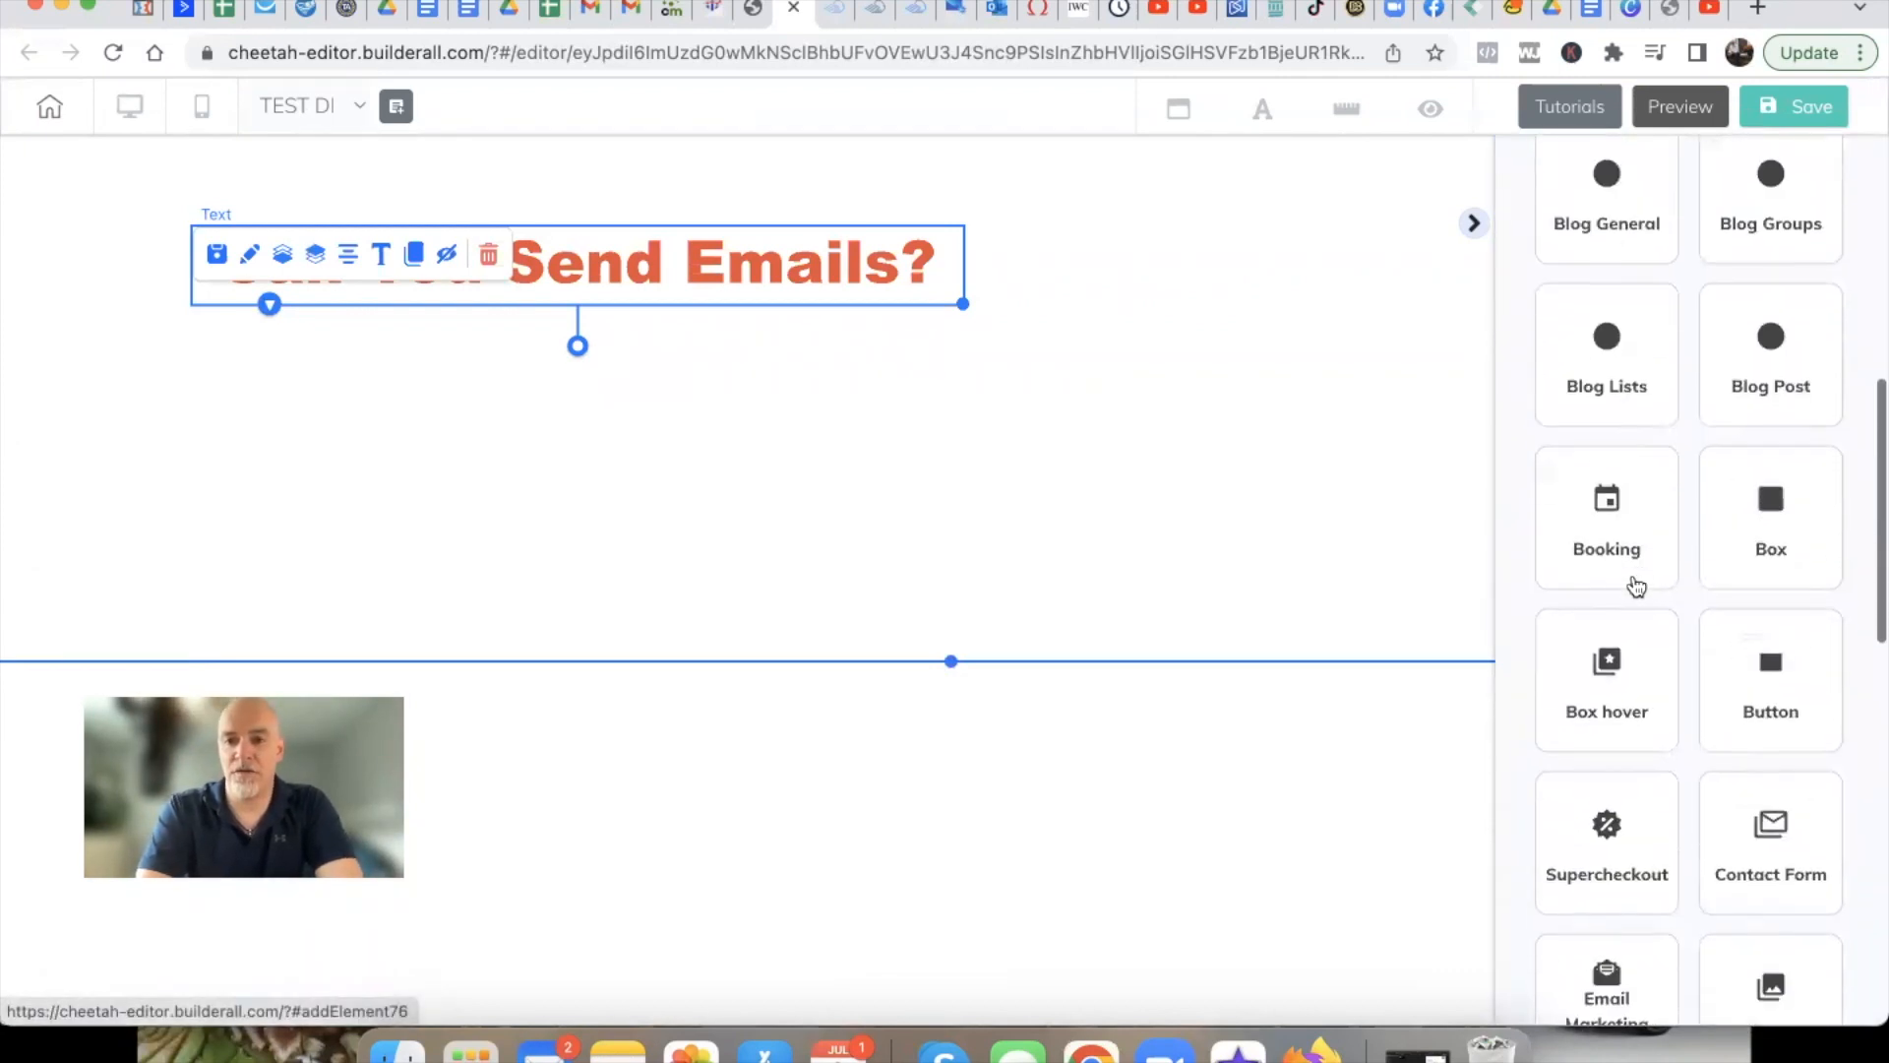
pyautogui.scroll(-2, 1637, 587)
pyautogui.scroll(-2, 1637, 587)
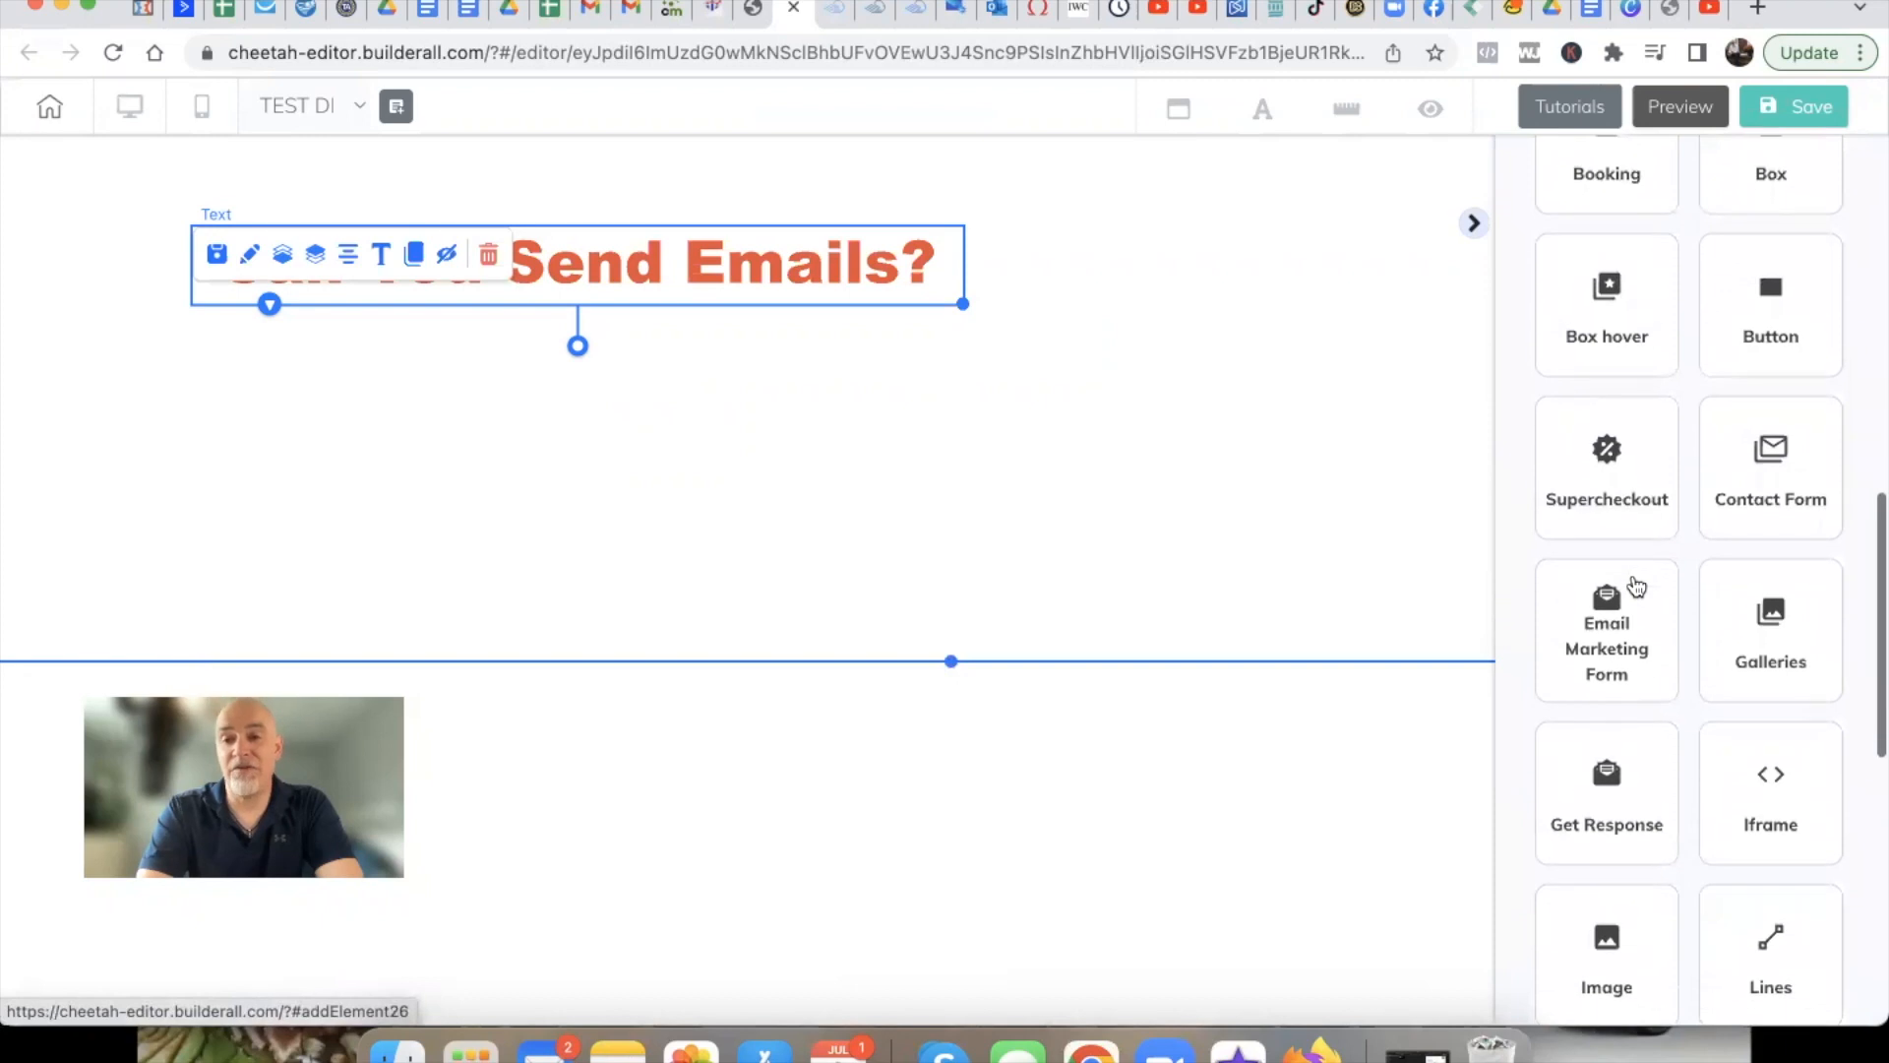
pyautogui.scroll(-2, 1636, 587)
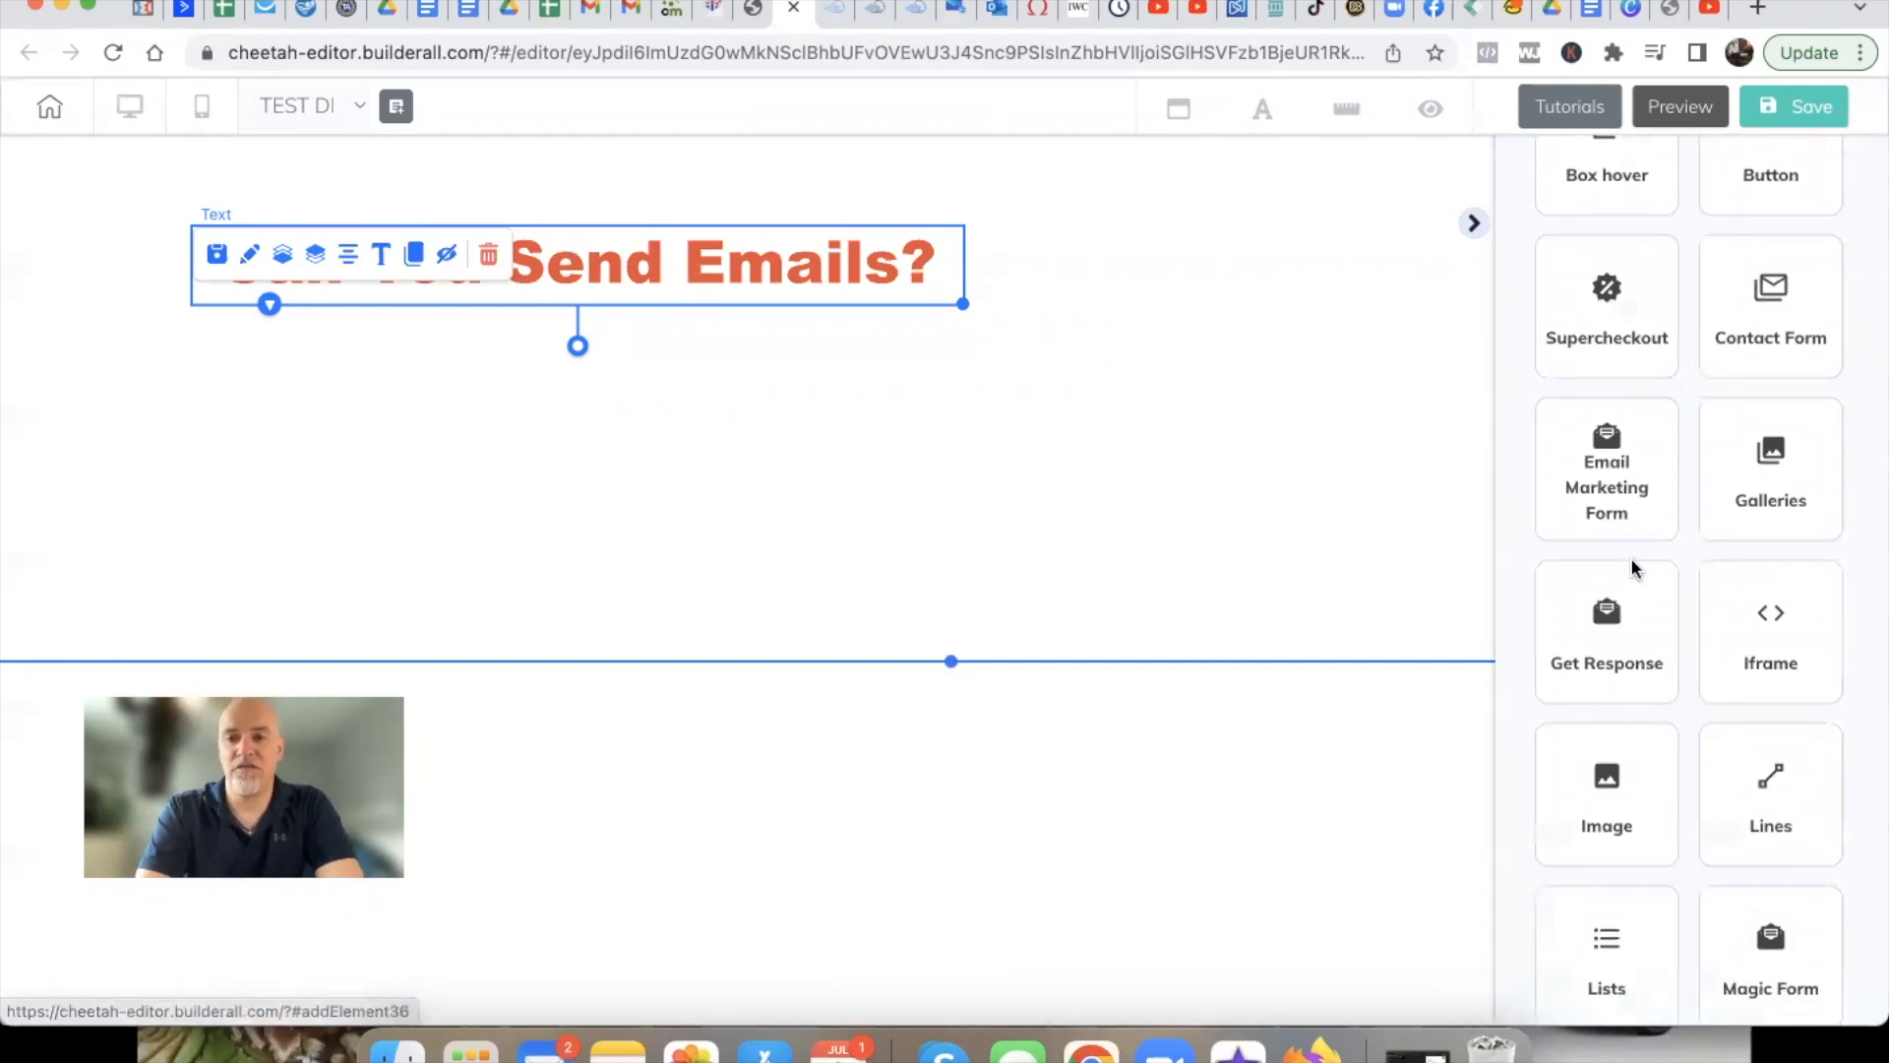
pyautogui.click(1607, 468)
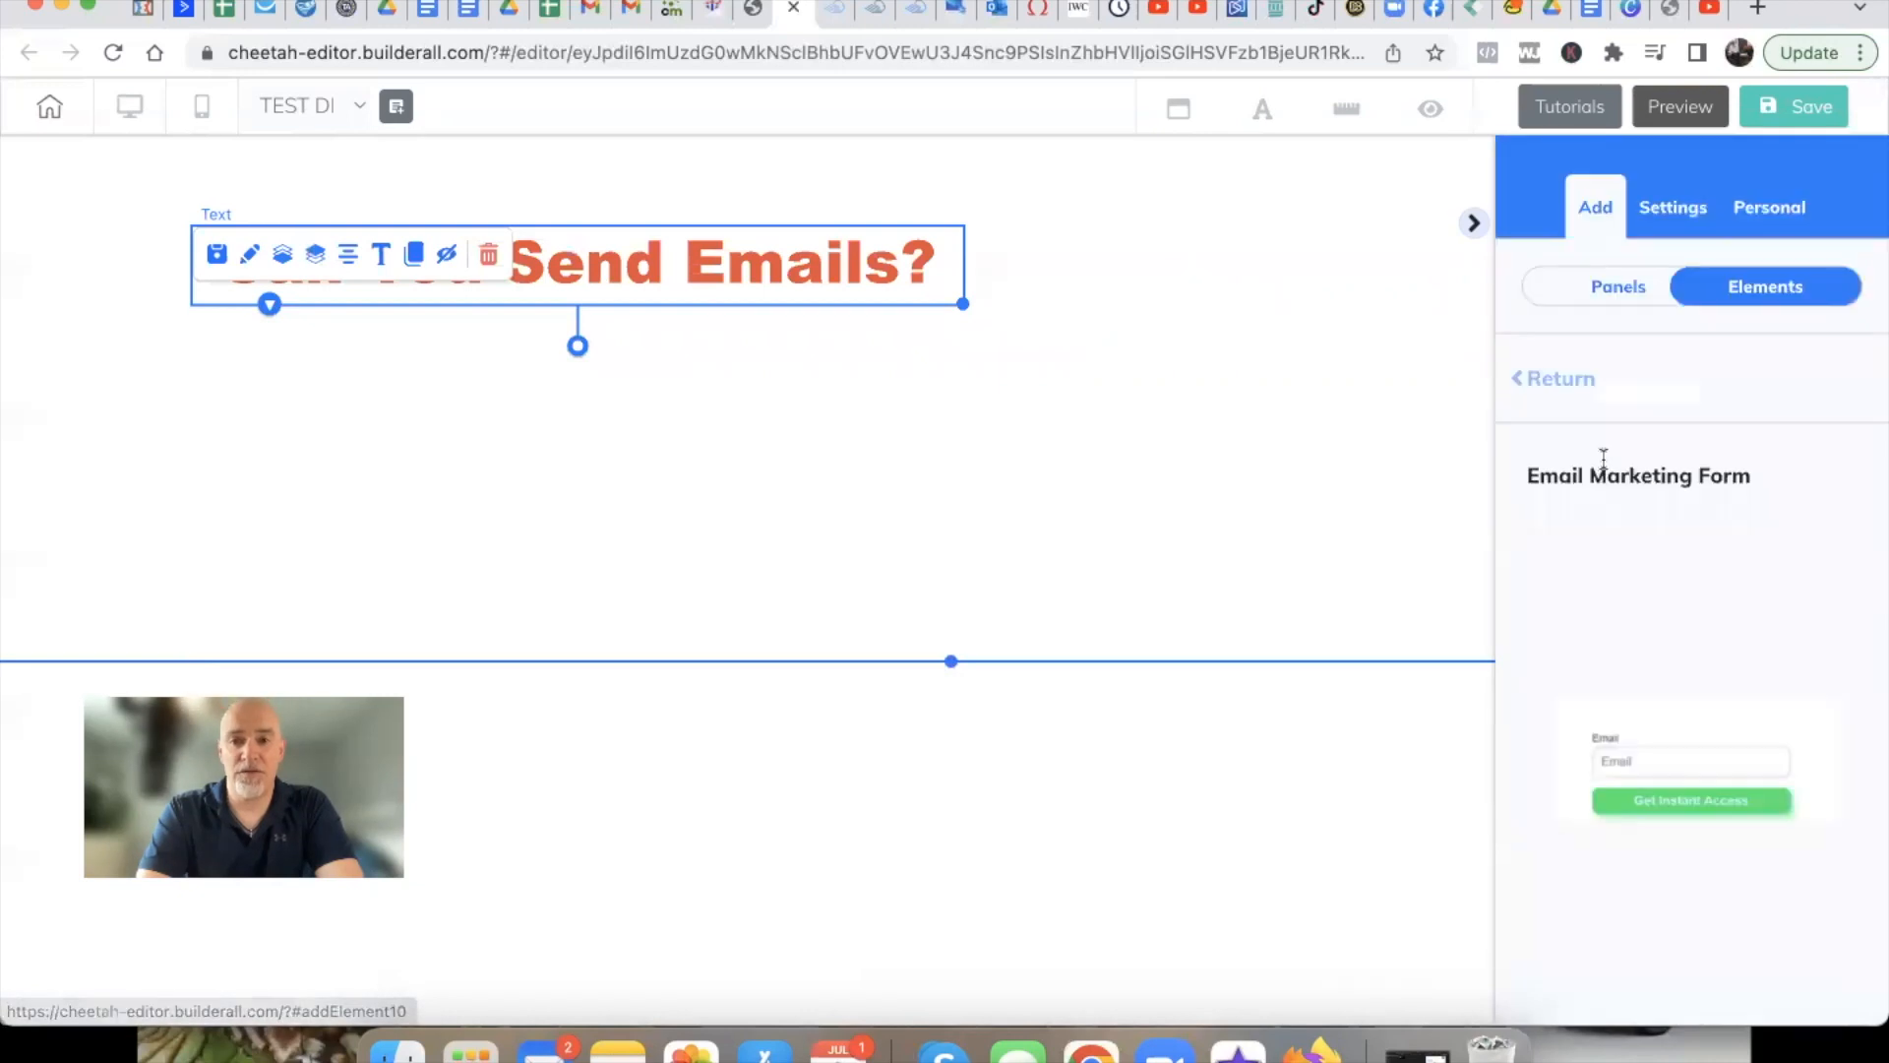
pyautogui.scroll(-2, 1655, 549)
pyautogui.scroll(-1, 1655, 550)
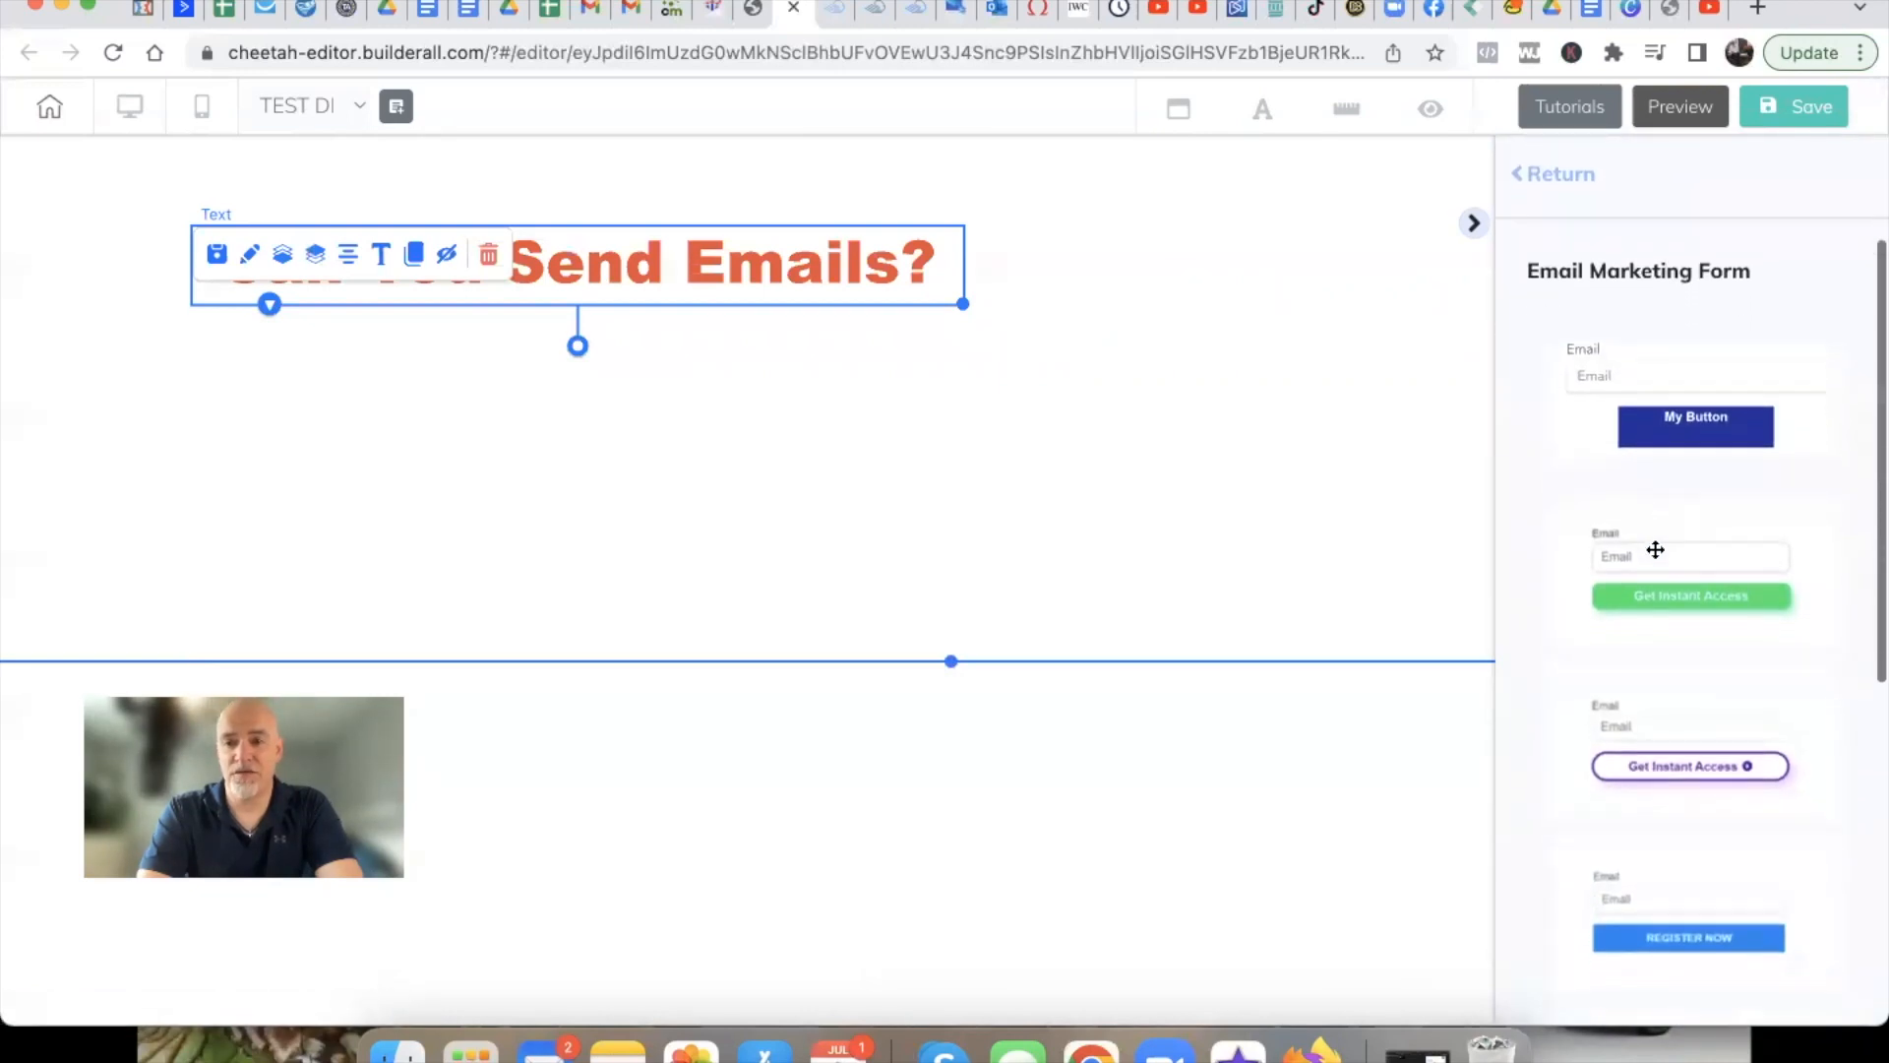
pyautogui.scroll(-5, 1655, 549)
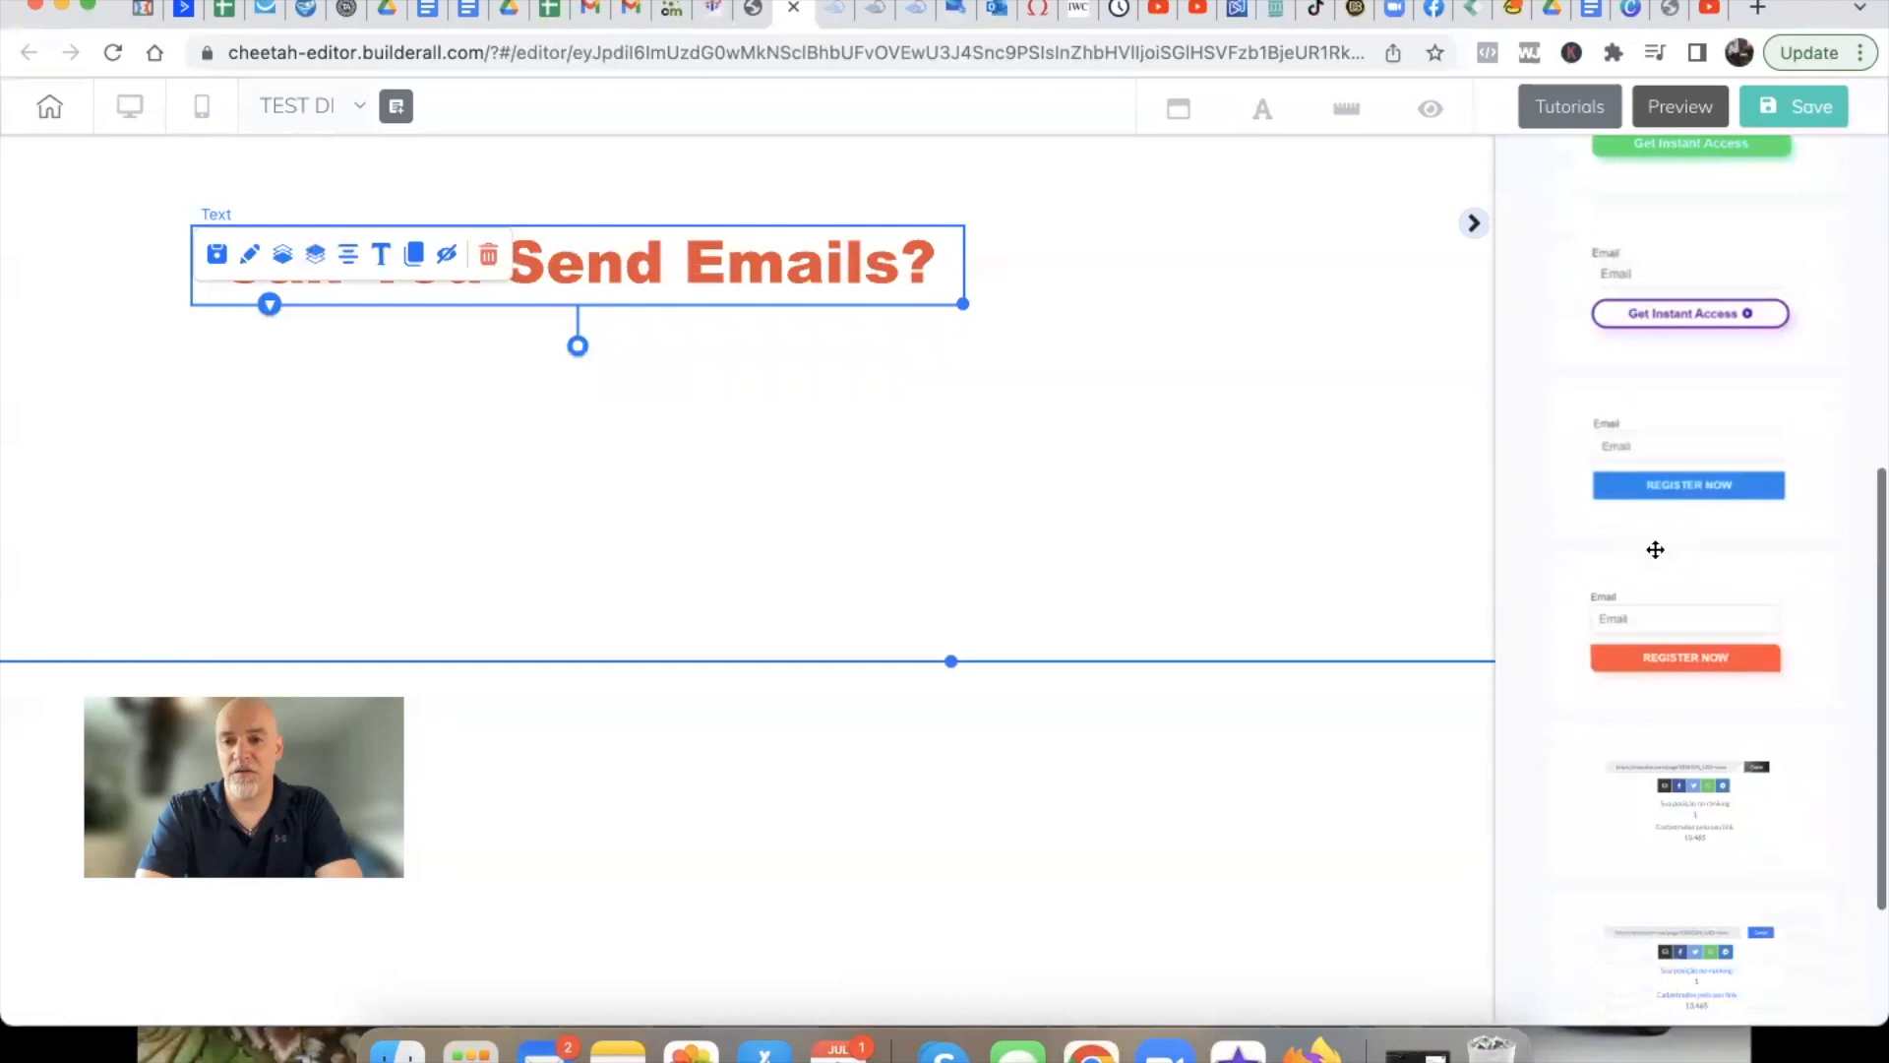
pyautogui.scroll(-2, 1656, 549)
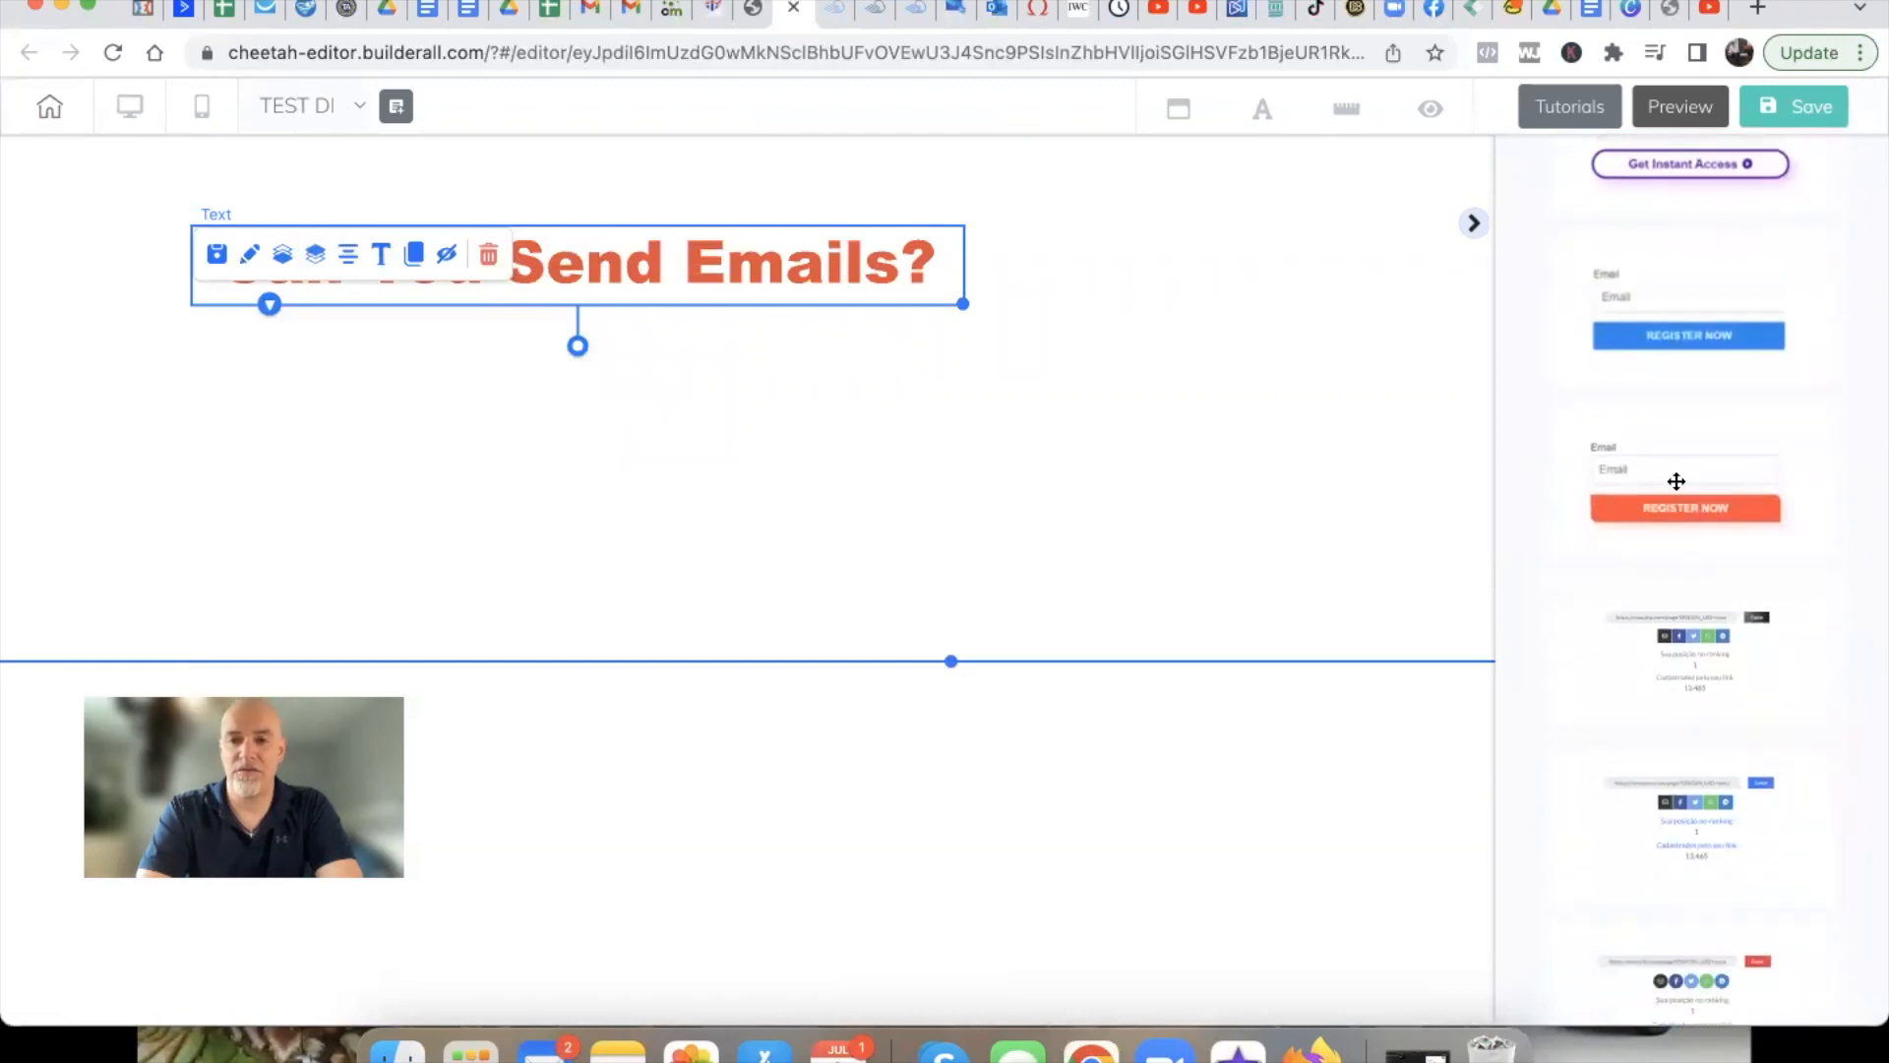
pyautogui.click(1677, 482)
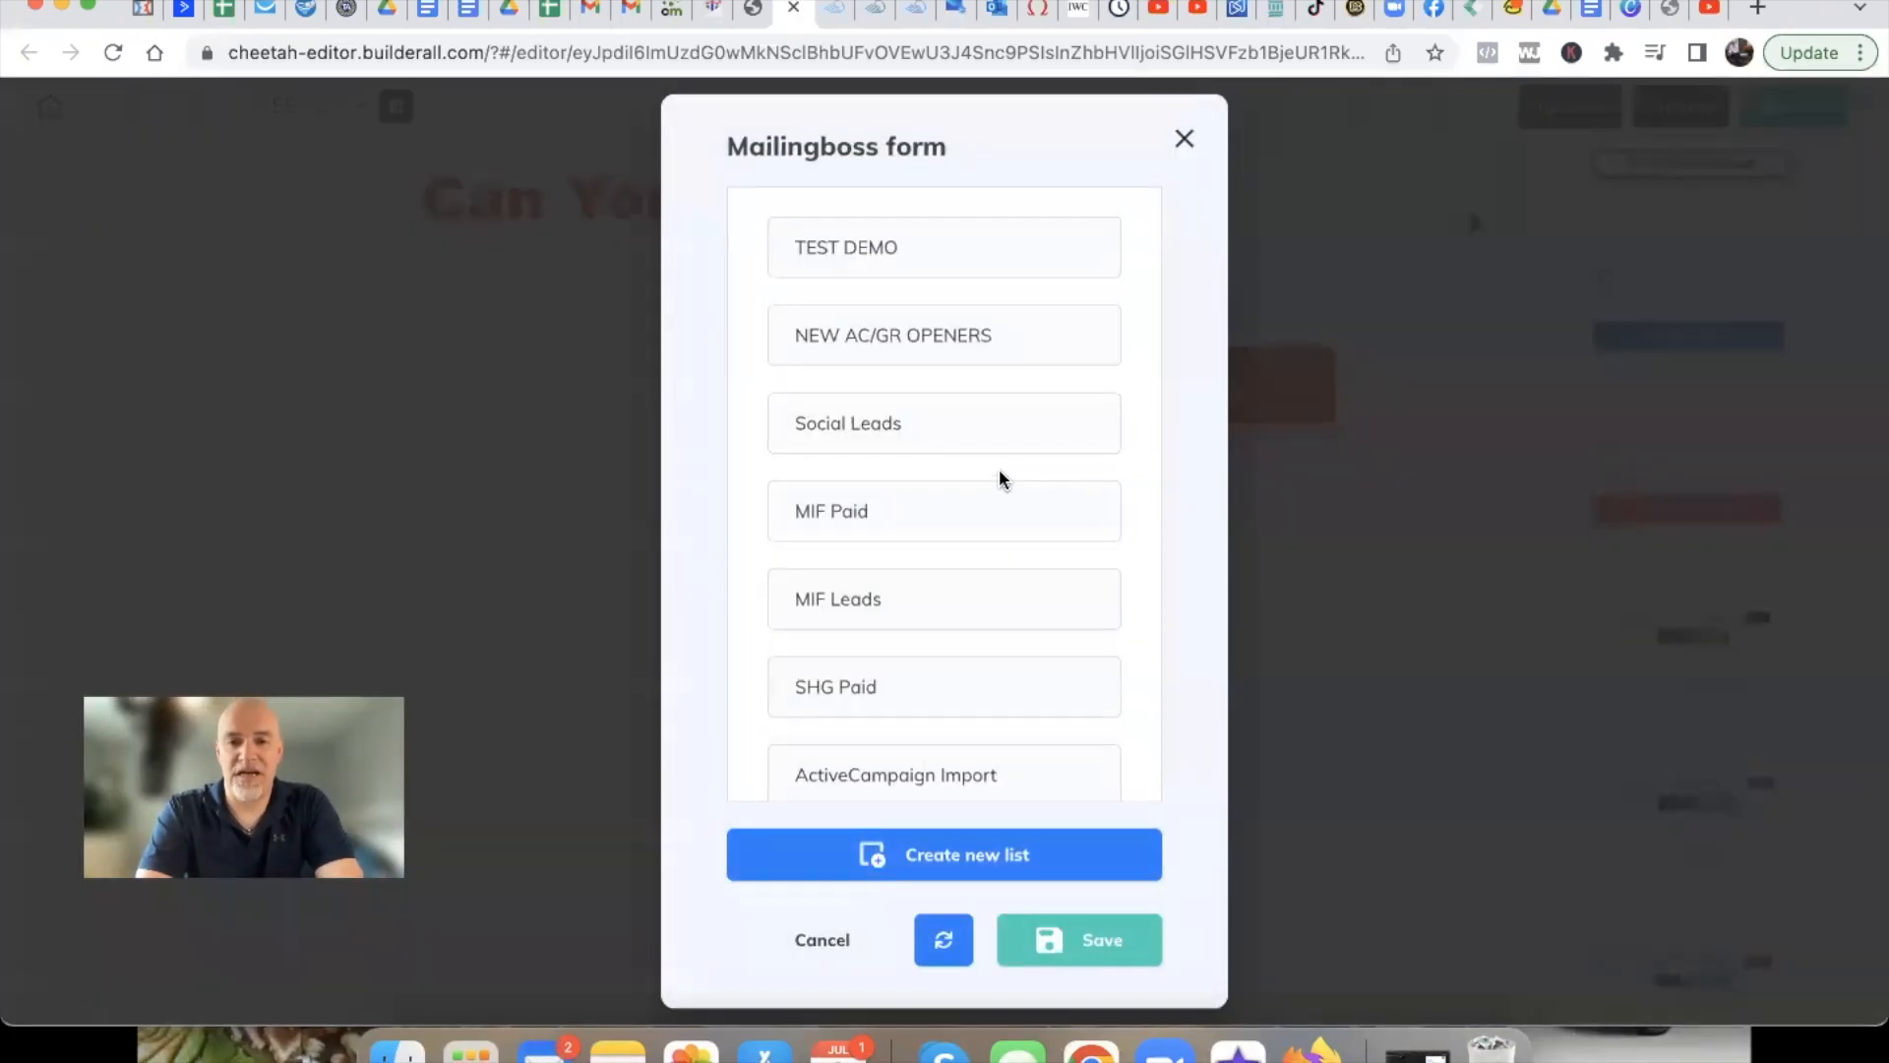
# Connect the email form to the TEST DEMO Mailingboss list and save the selection
pyautogui.scroll(-5, 1002, 479)
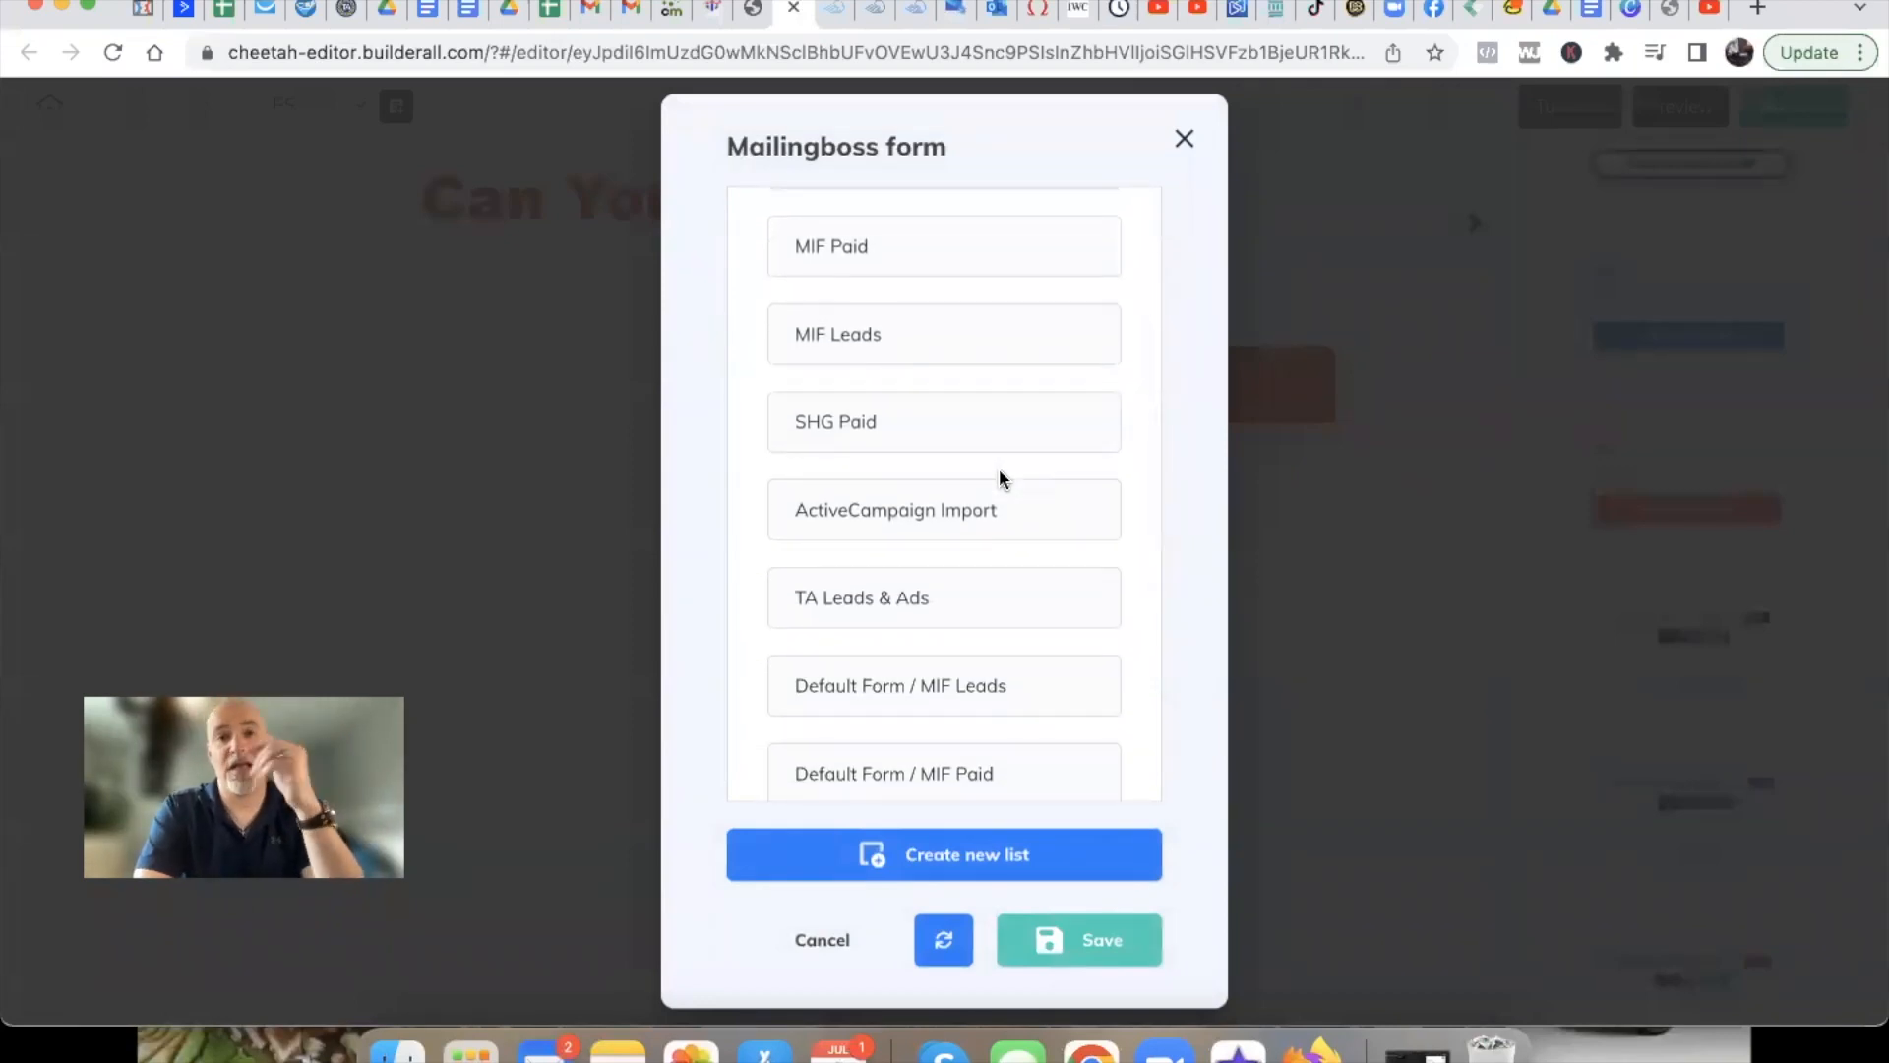
pyautogui.scroll(-5, 1002, 479)
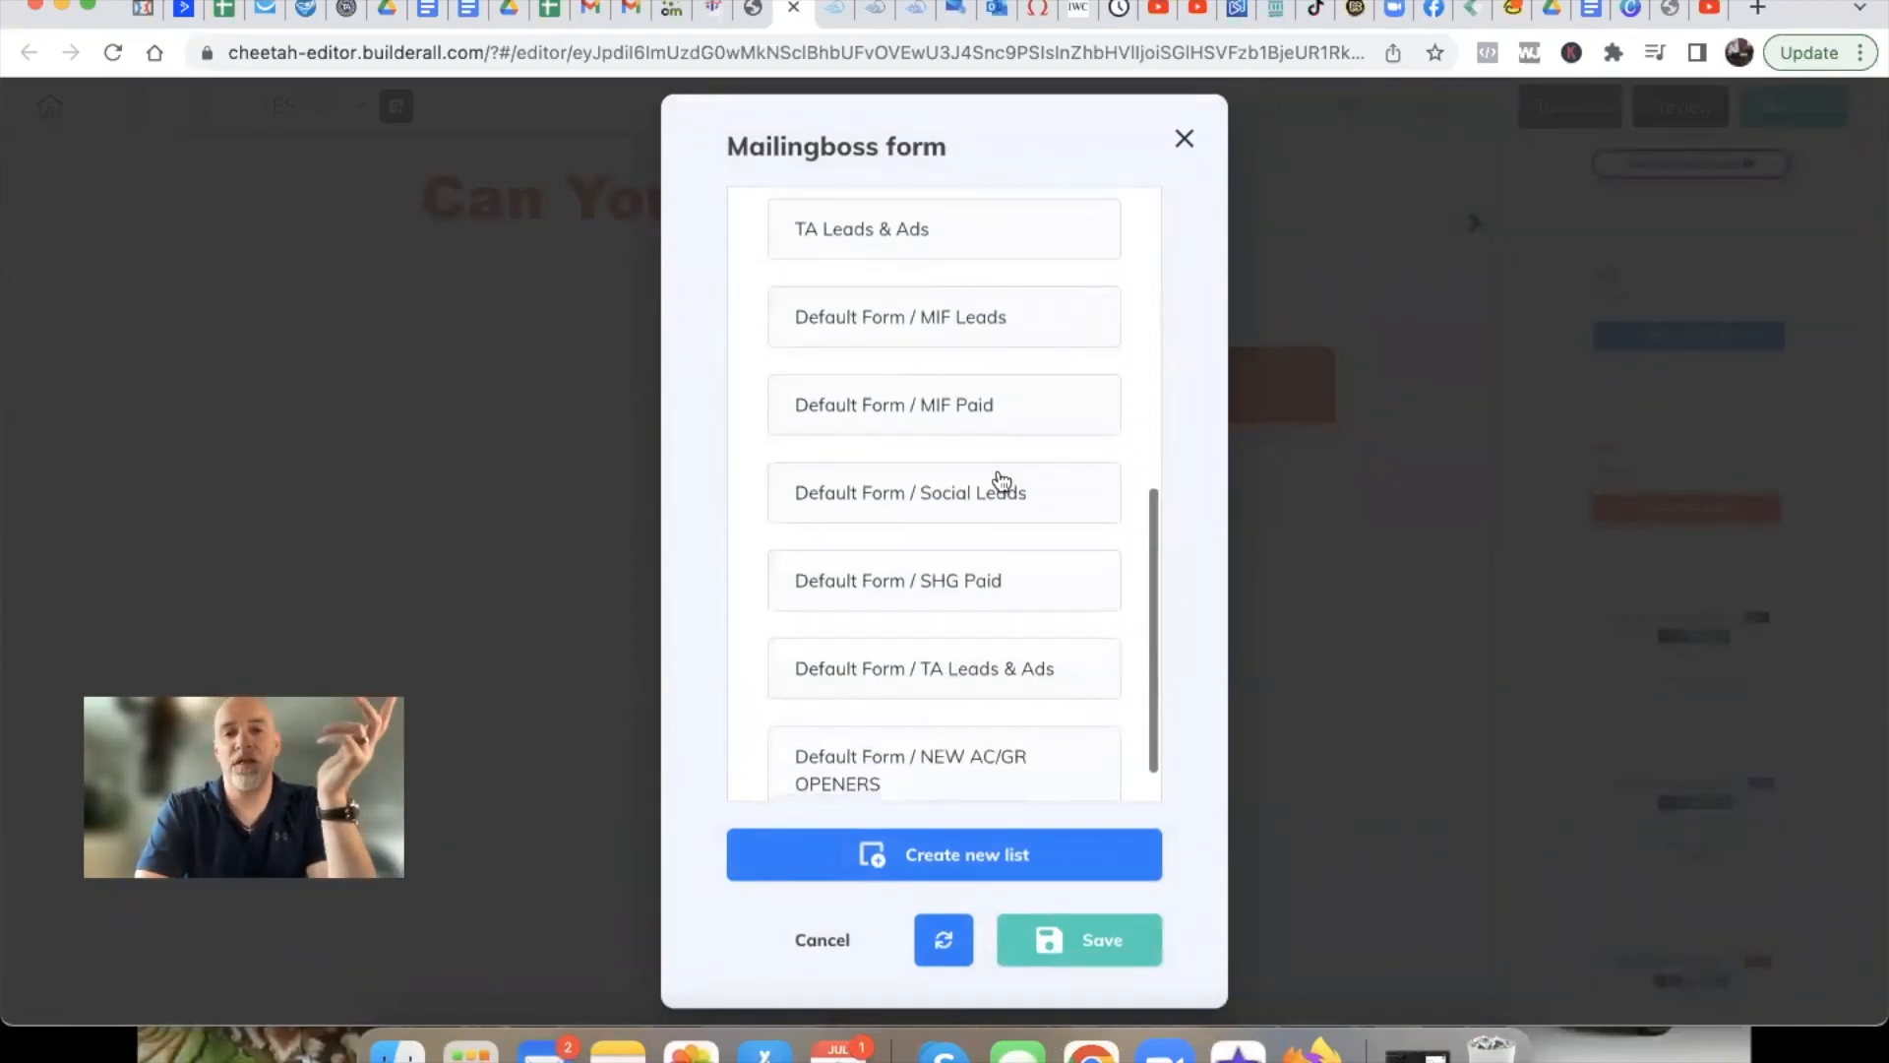
pyautogui.scroll(10, 1002, 479)
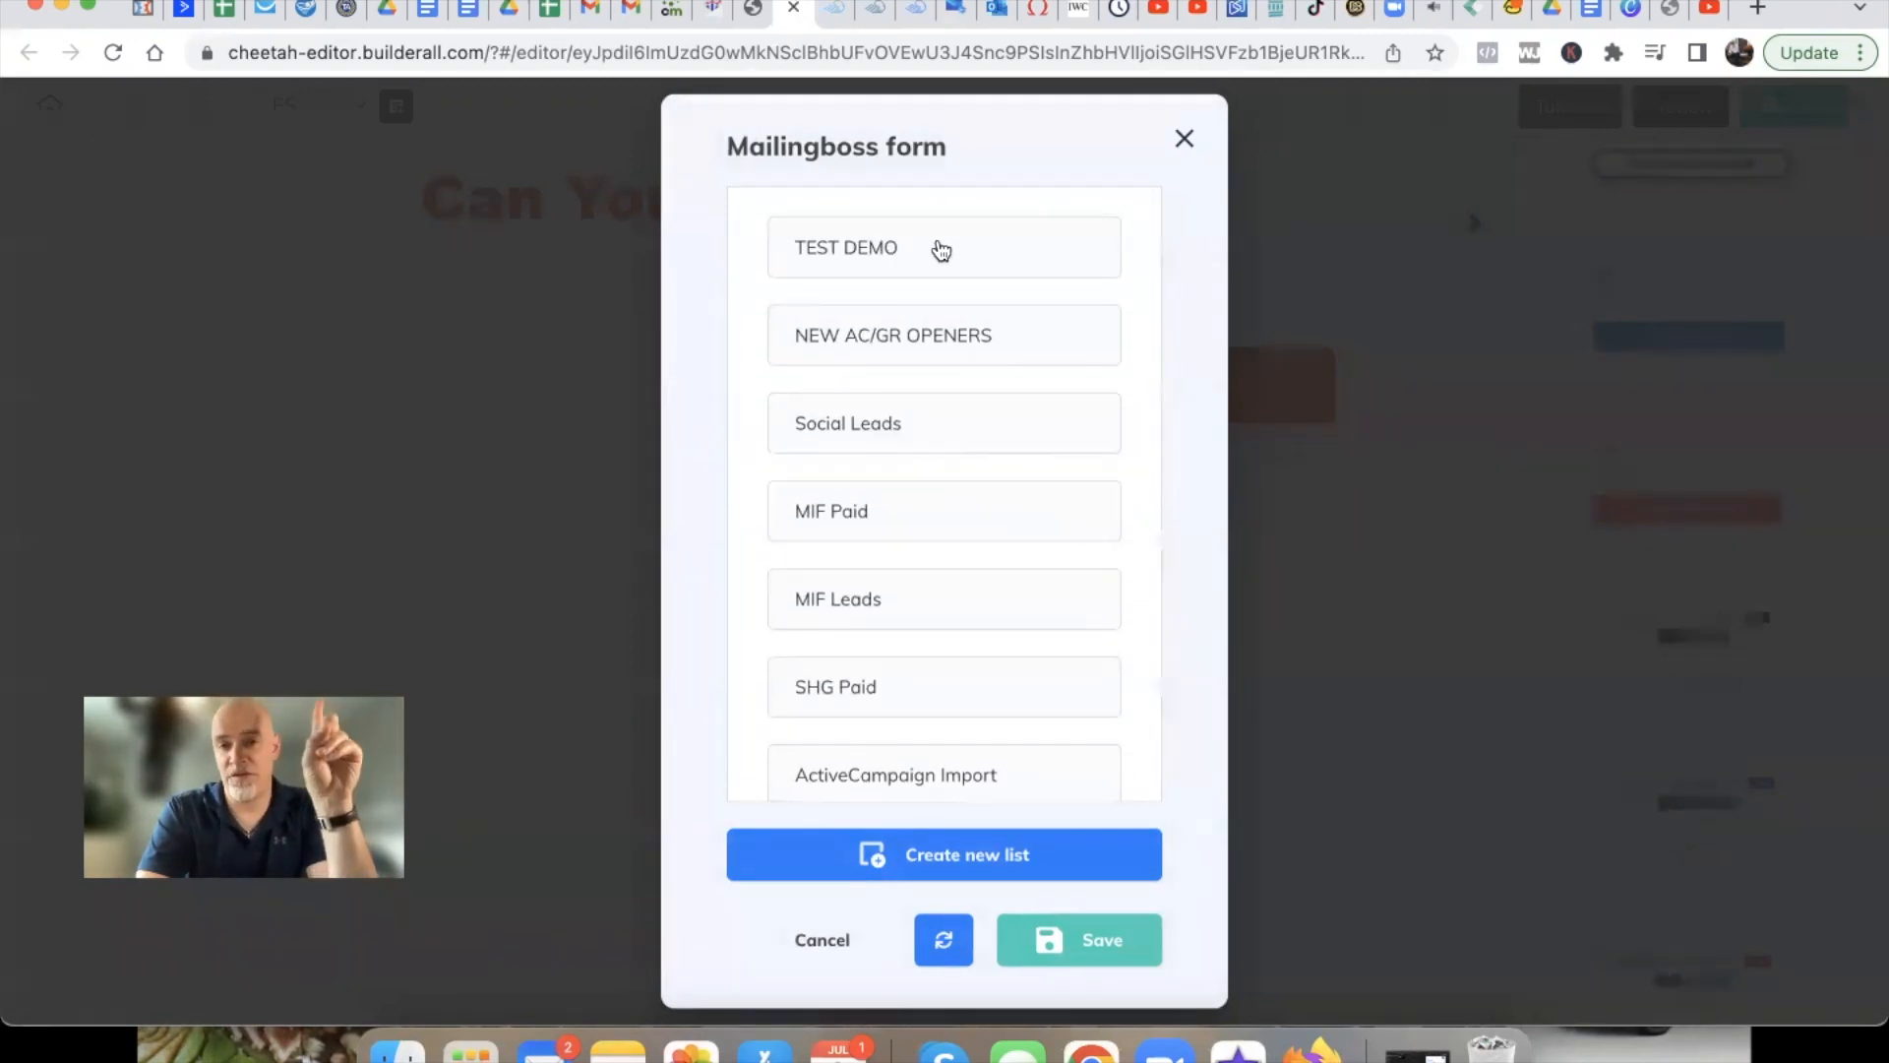
pyautogui.click(933, 254)
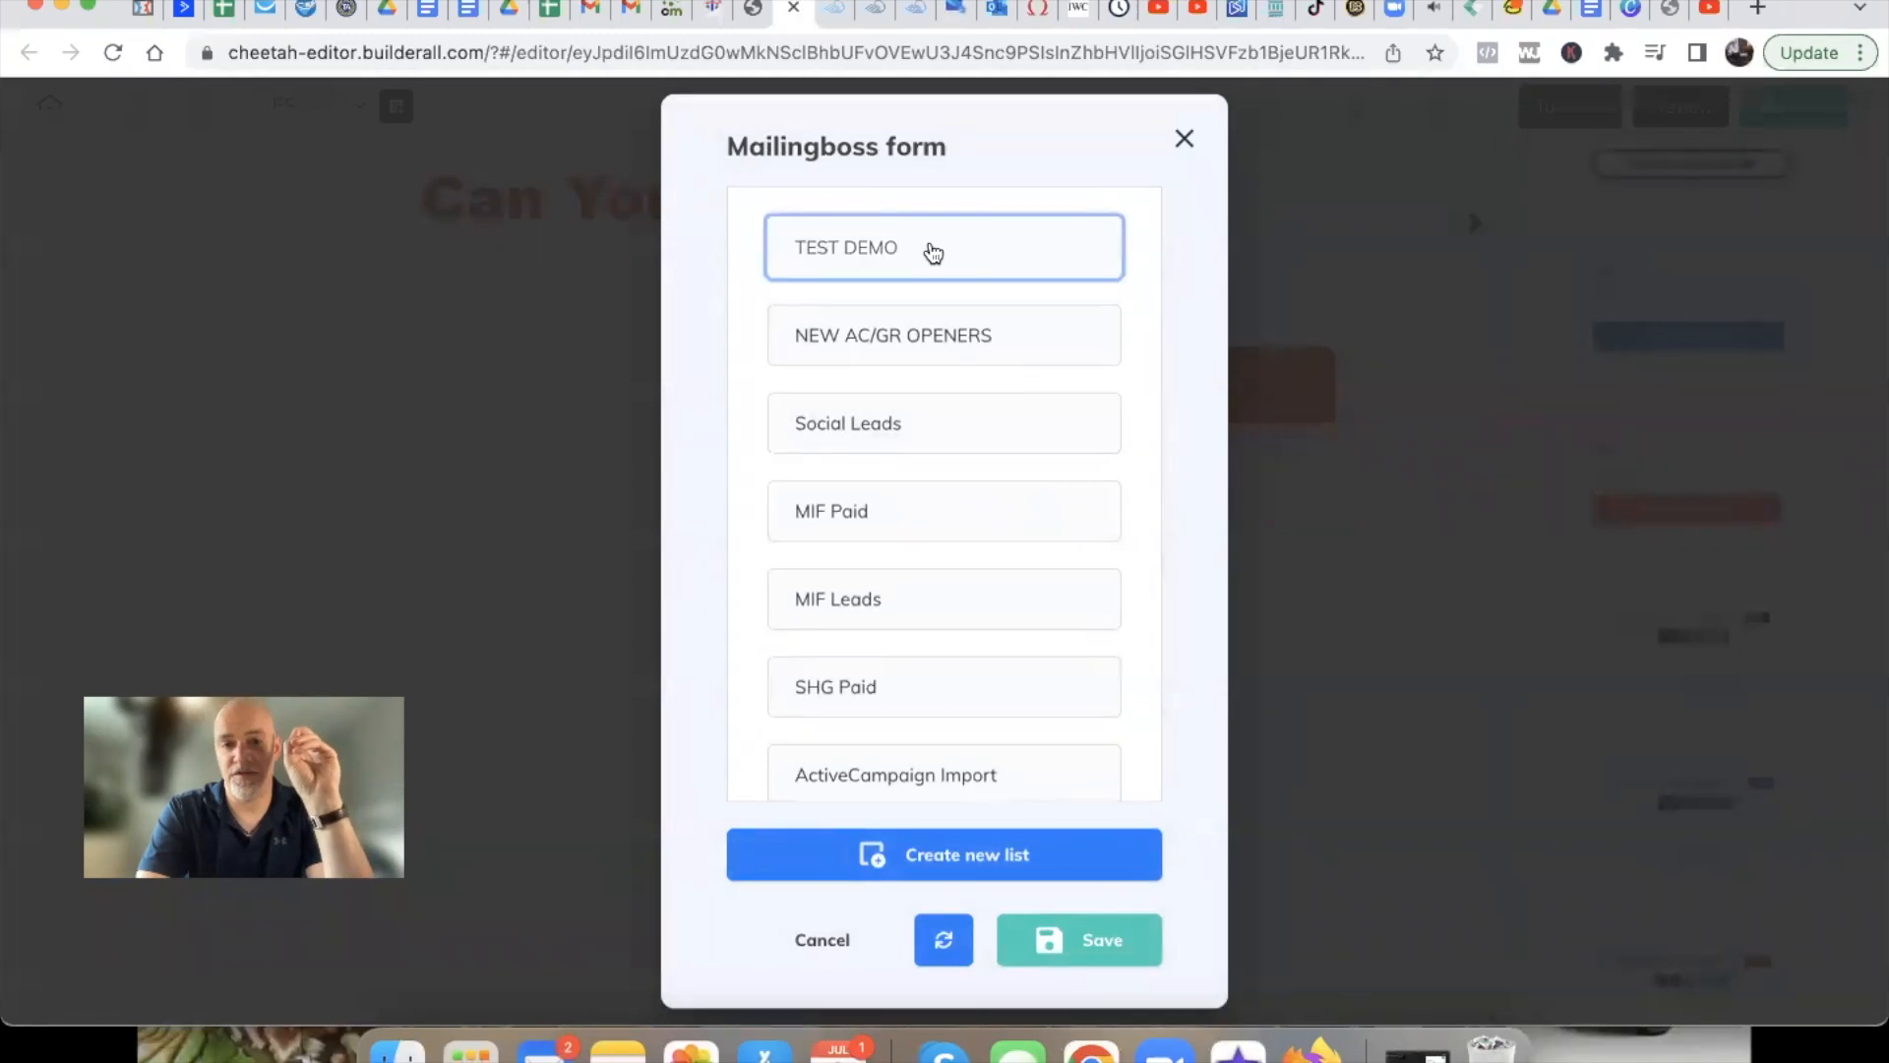
pyautogui.click(1081, 956)
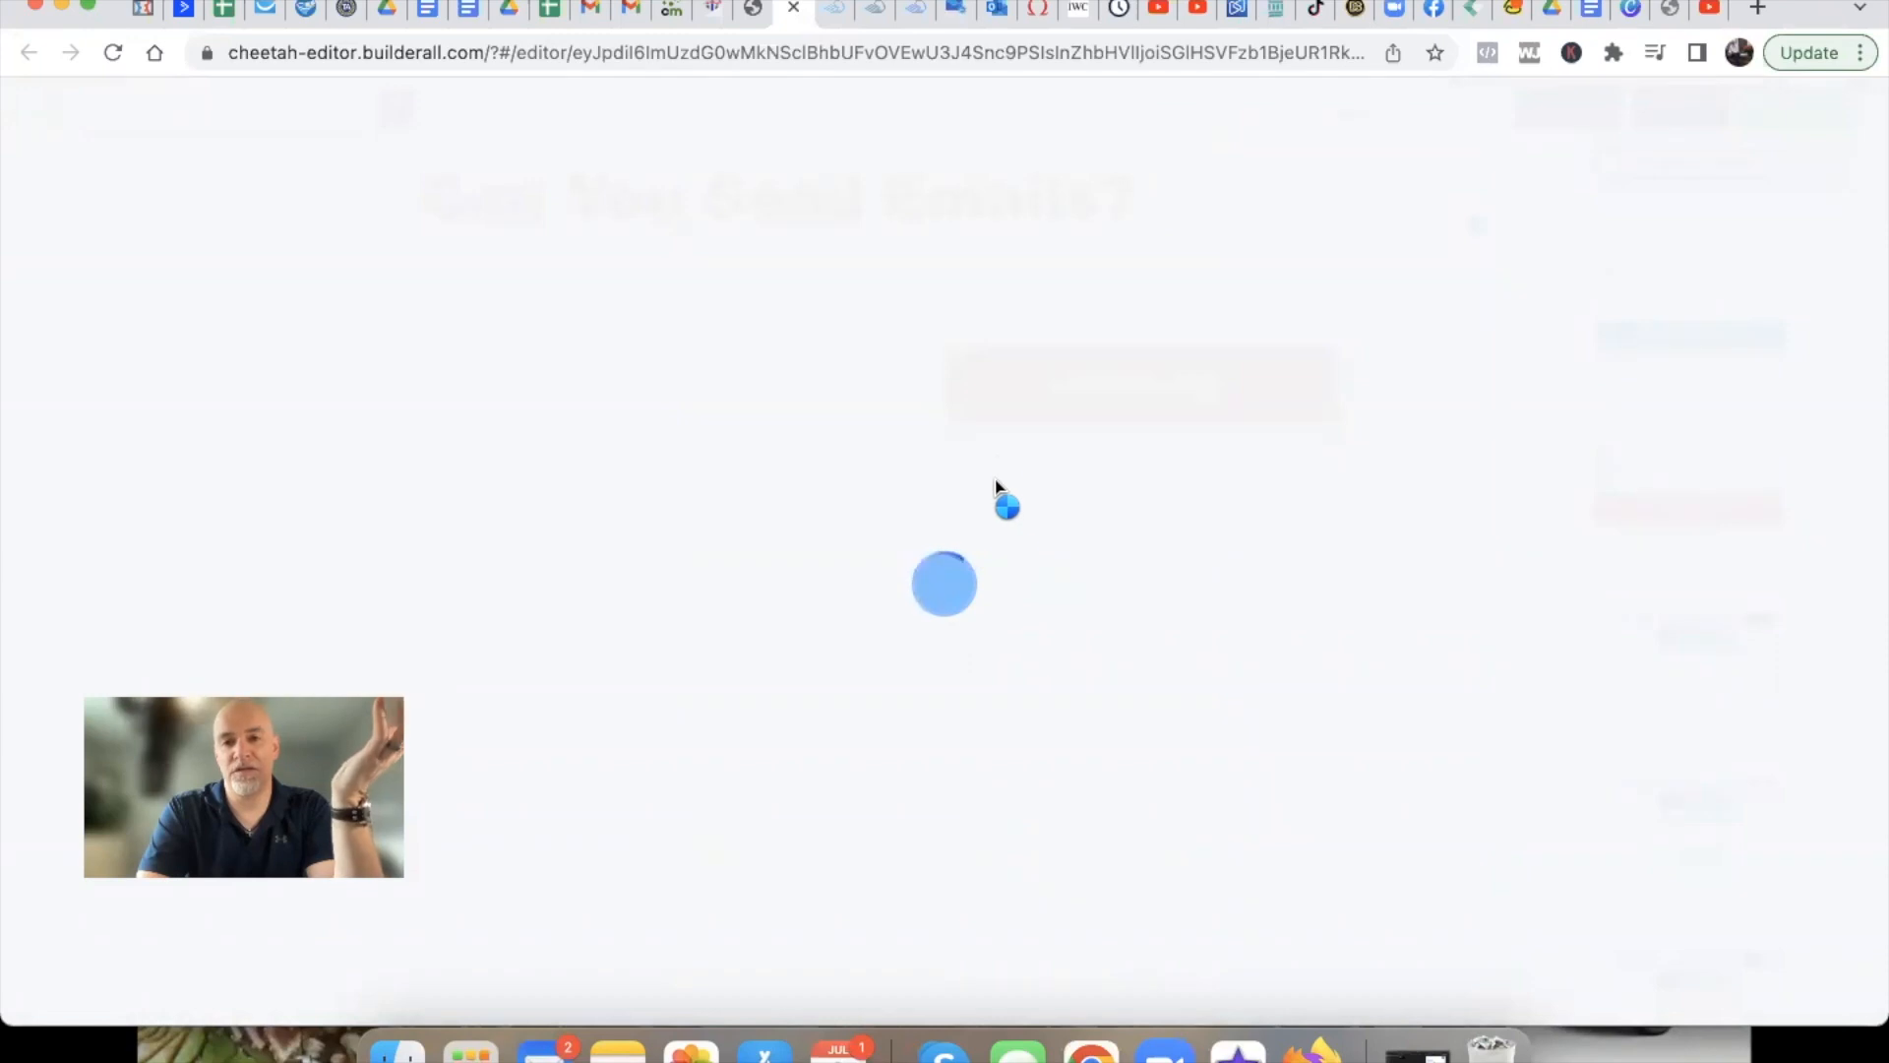
# Move the email form under the headline and check which Mailingboss list the form is linked to
pyautogui.moveTo(1138, 409); pyautogui.dragTo(794, 413)
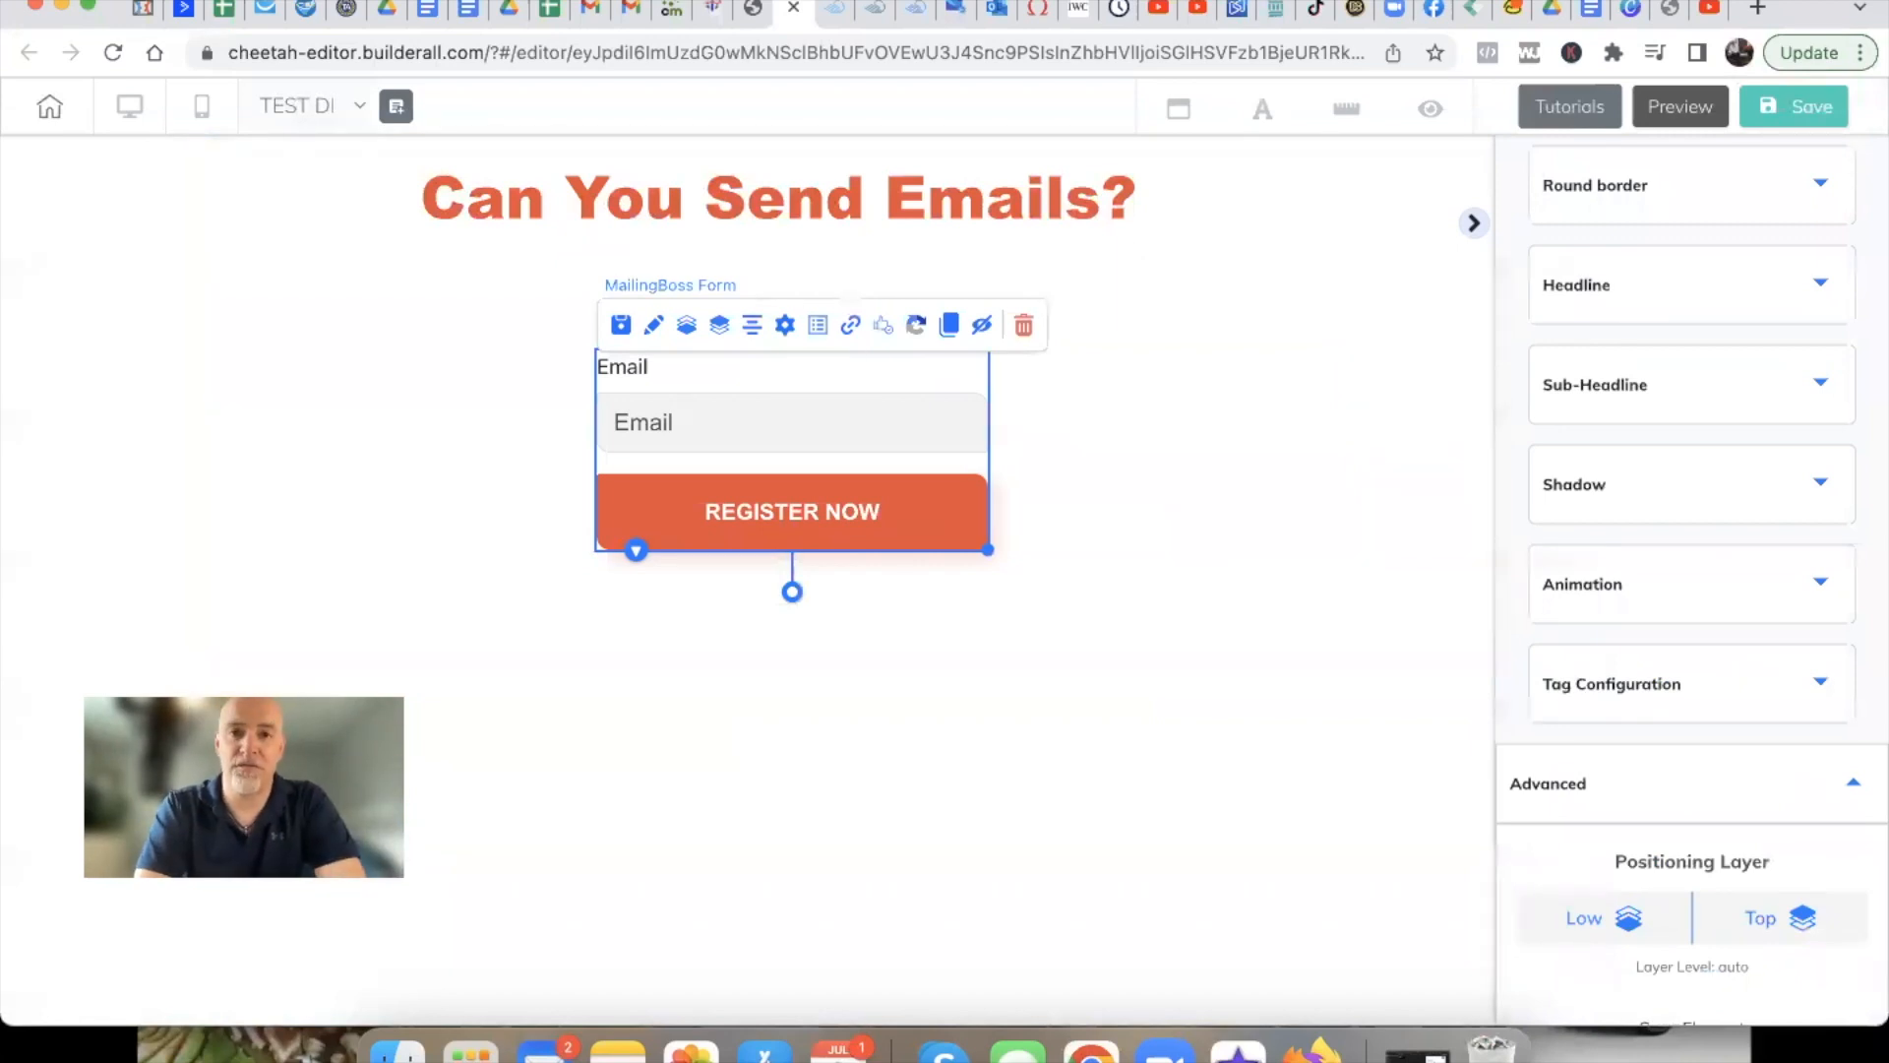
pyautogui.click(913, 13)
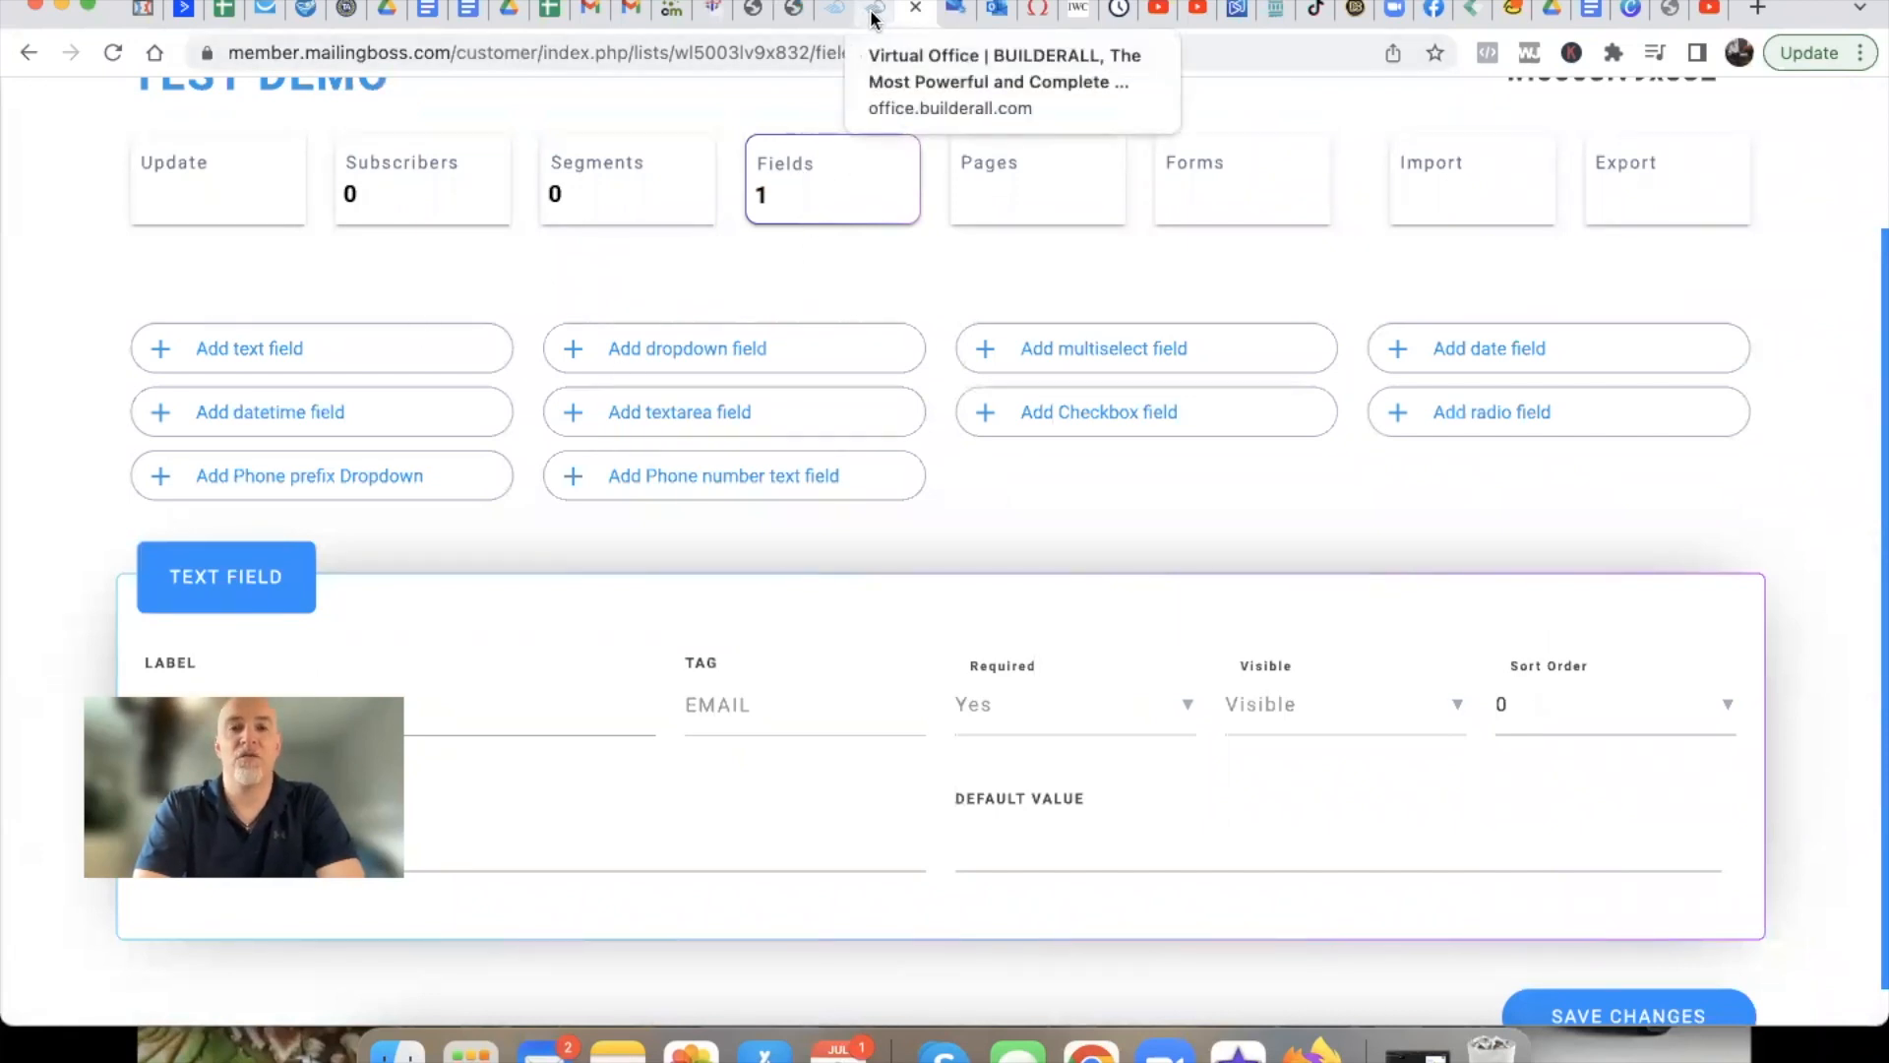
pyautogui.click(787, 11)
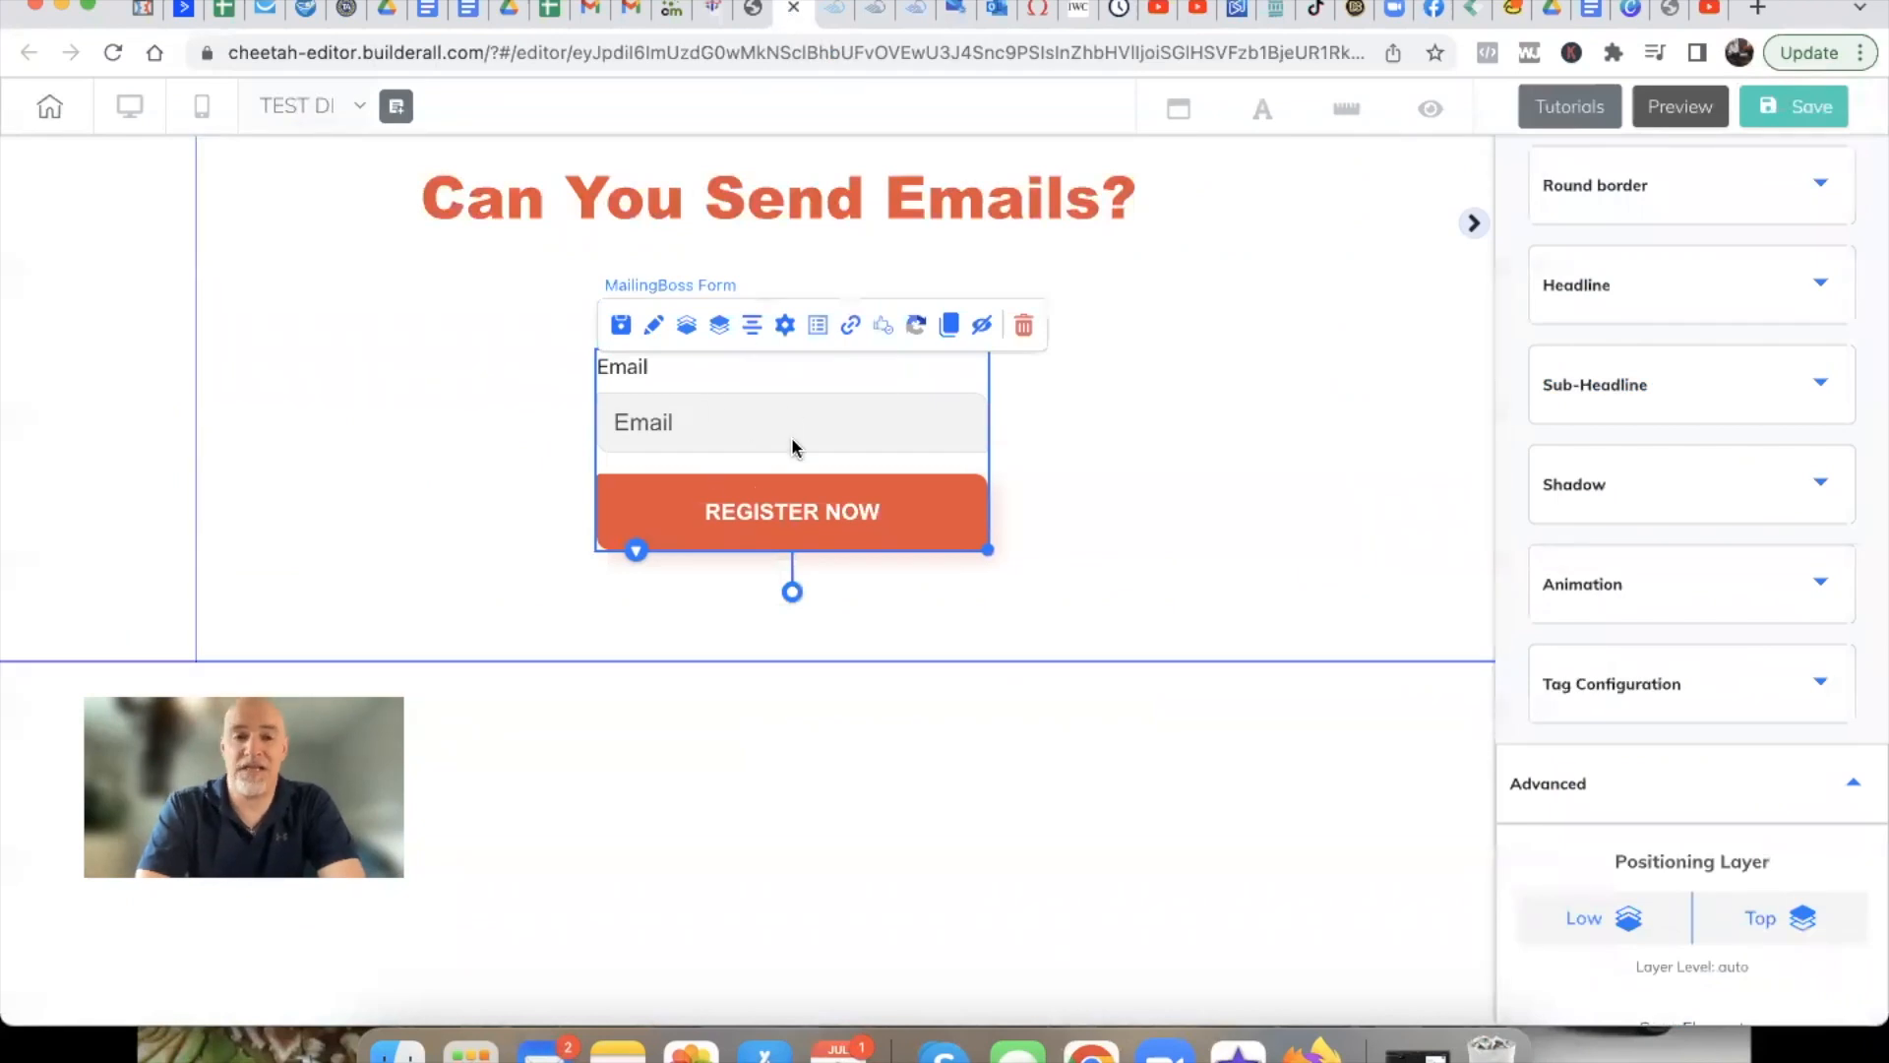
pyautogui.click(786, 338)
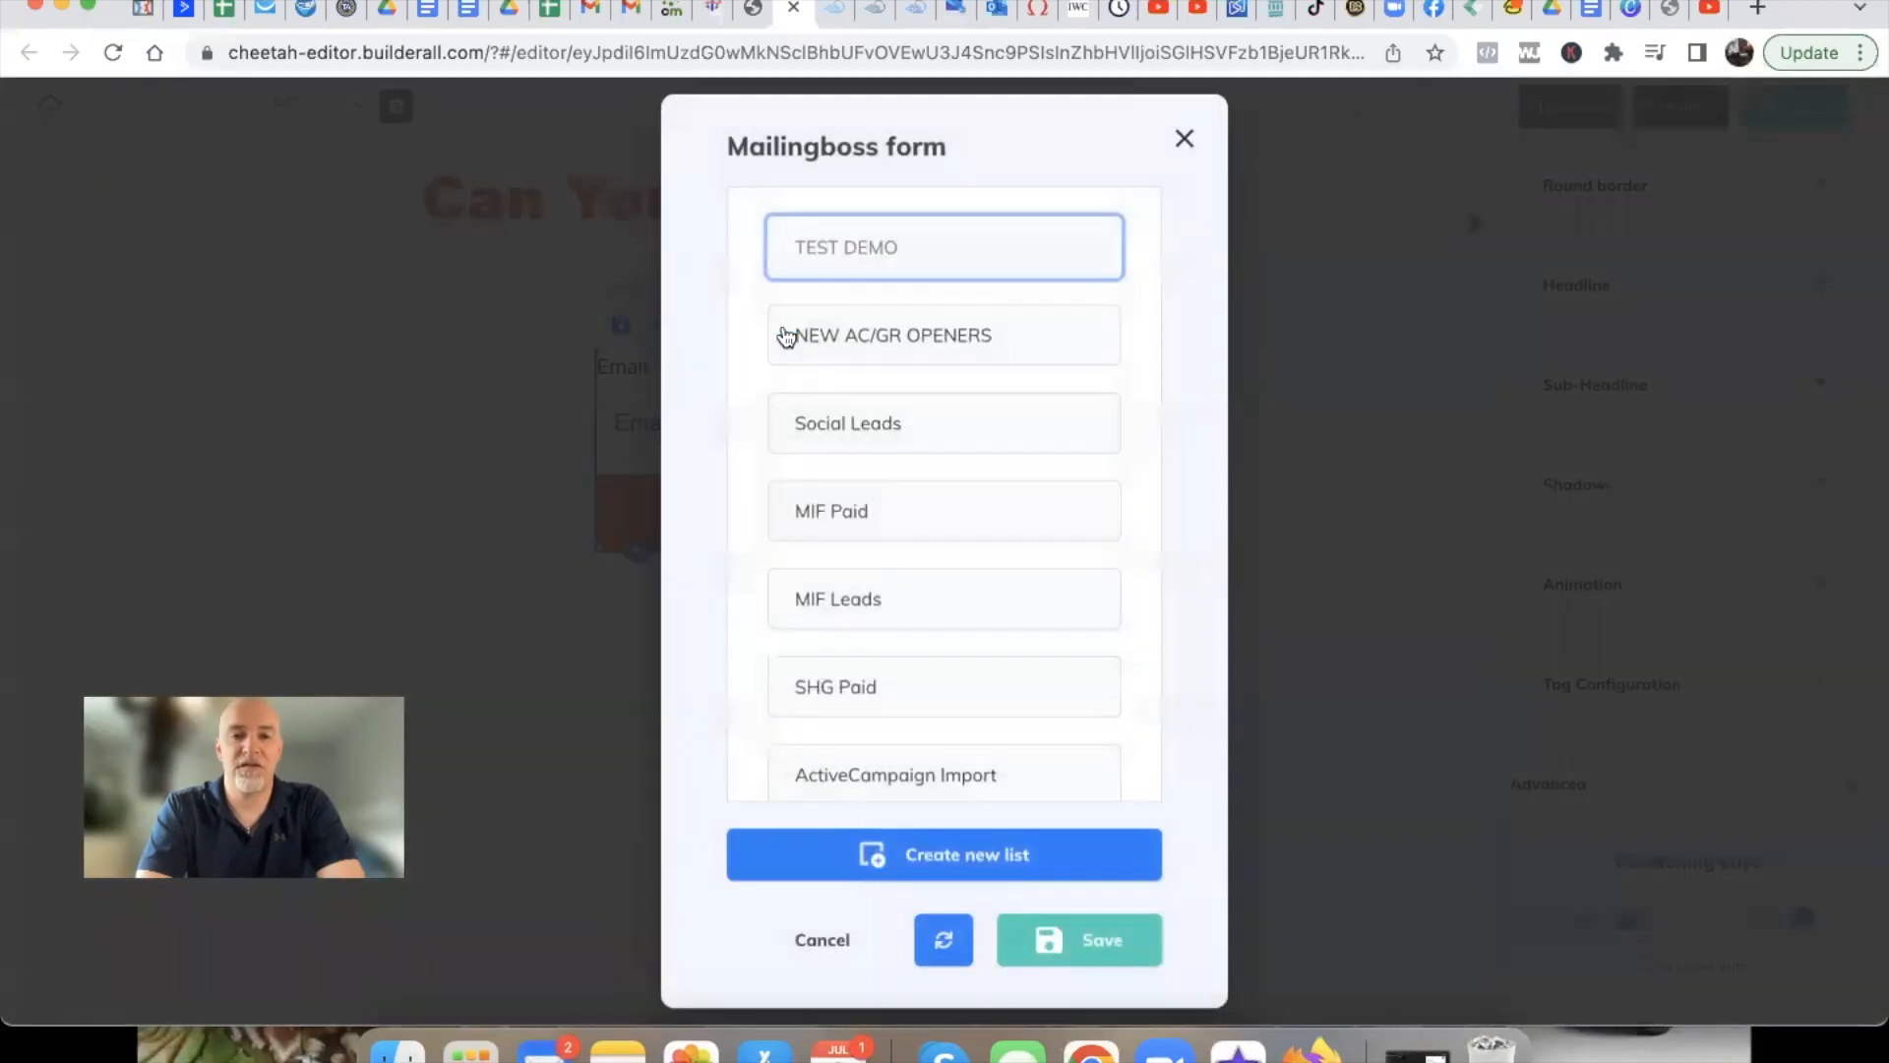
pyautogui.click(1185, 138)
# Widen the email form to nearly the headline's width, move it lower in the panel, and line the headline up above it
pyautogui.moveTo(989, 550); pyautogui.dragTo(1306, 549)
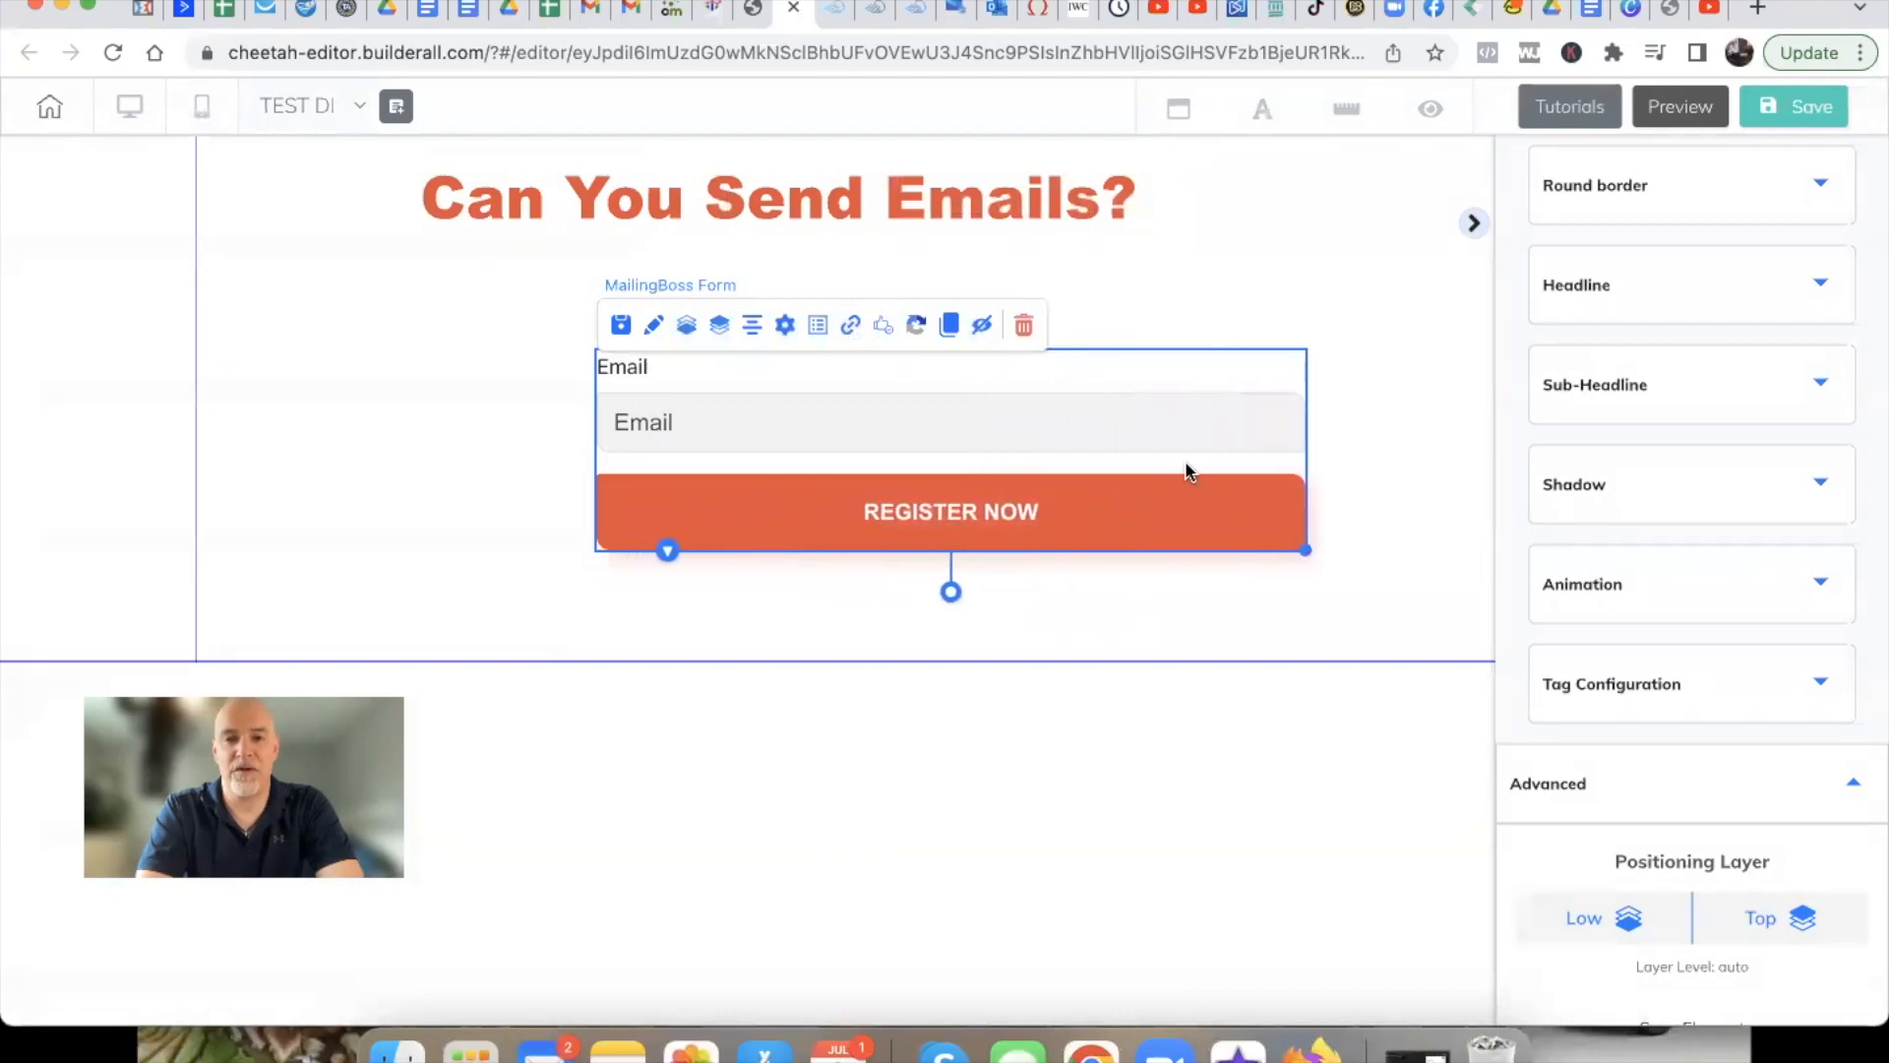
pyautogui.moveTo(1181, 403); pyautogui.dragTo(845, 490)
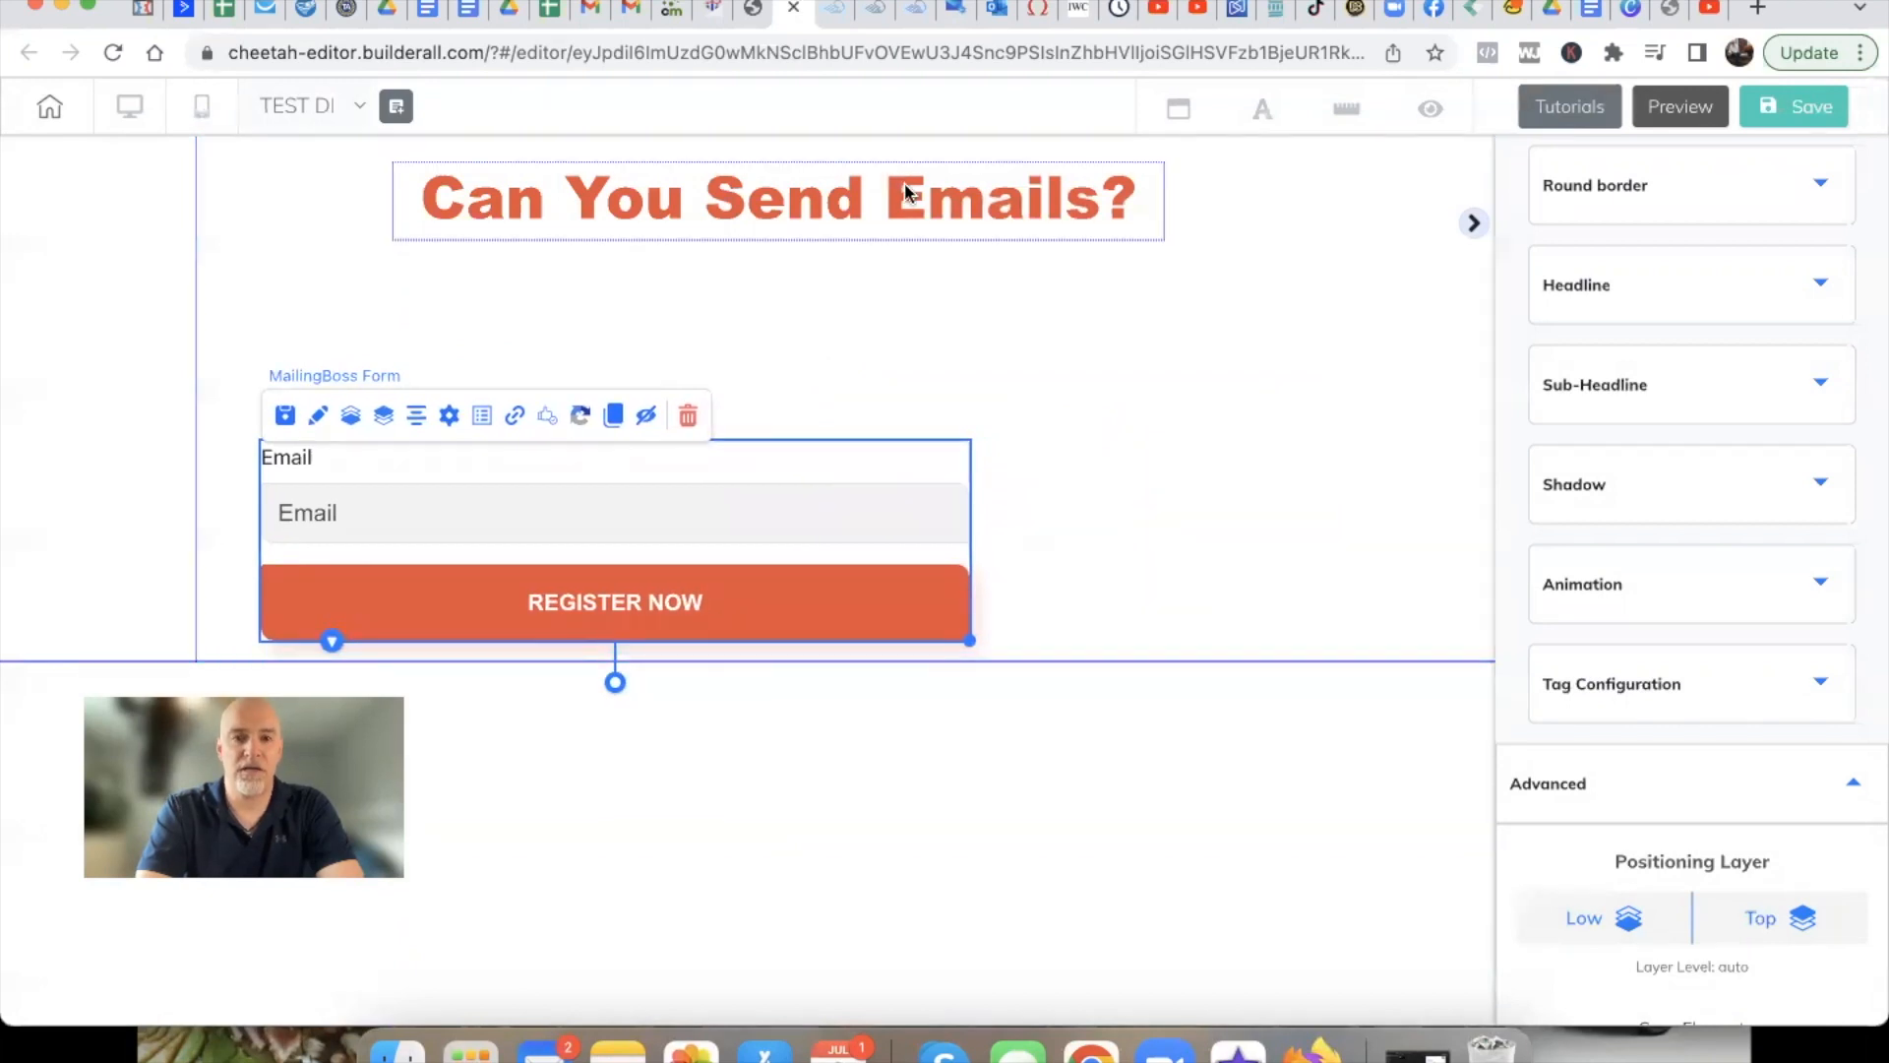
pyautogui.moveTo(905, 190); pyautogui.dragTo(779, 185)
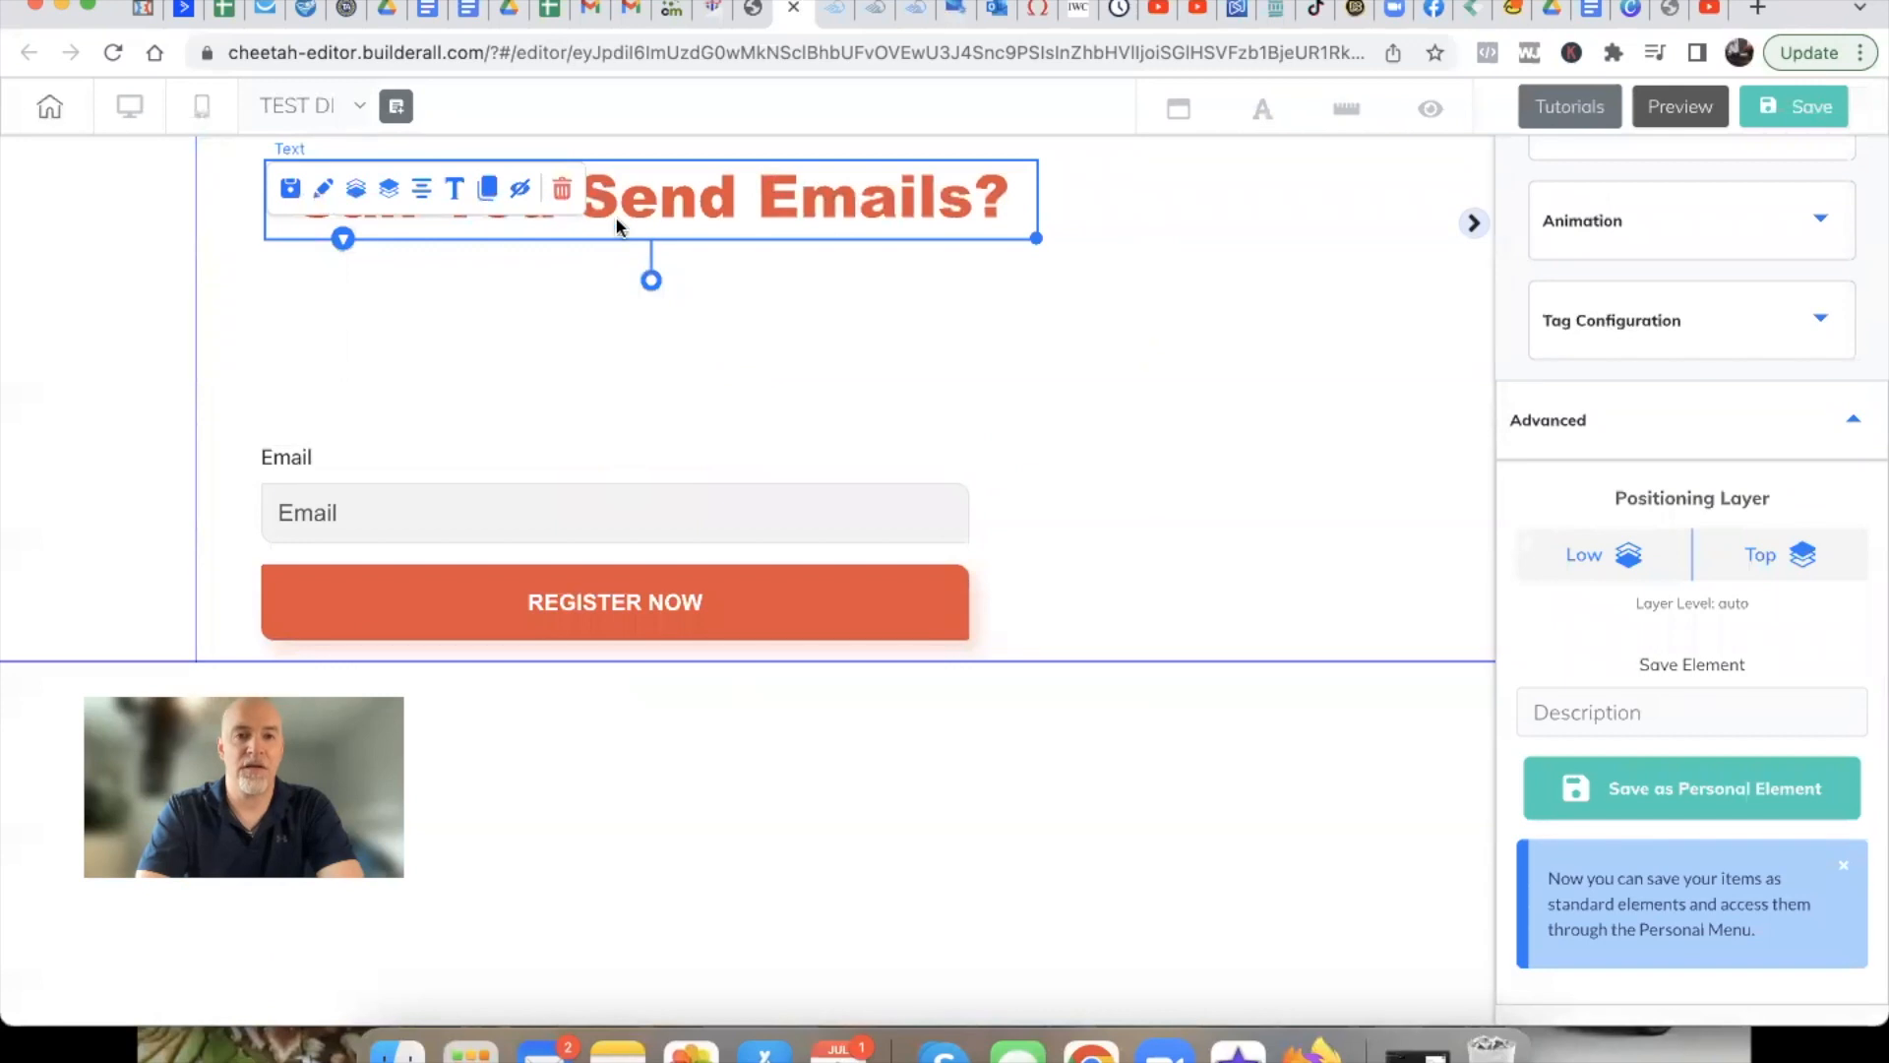
pyautogui.moveTo(669, 196); pyautogui.dragTo(648, 228)
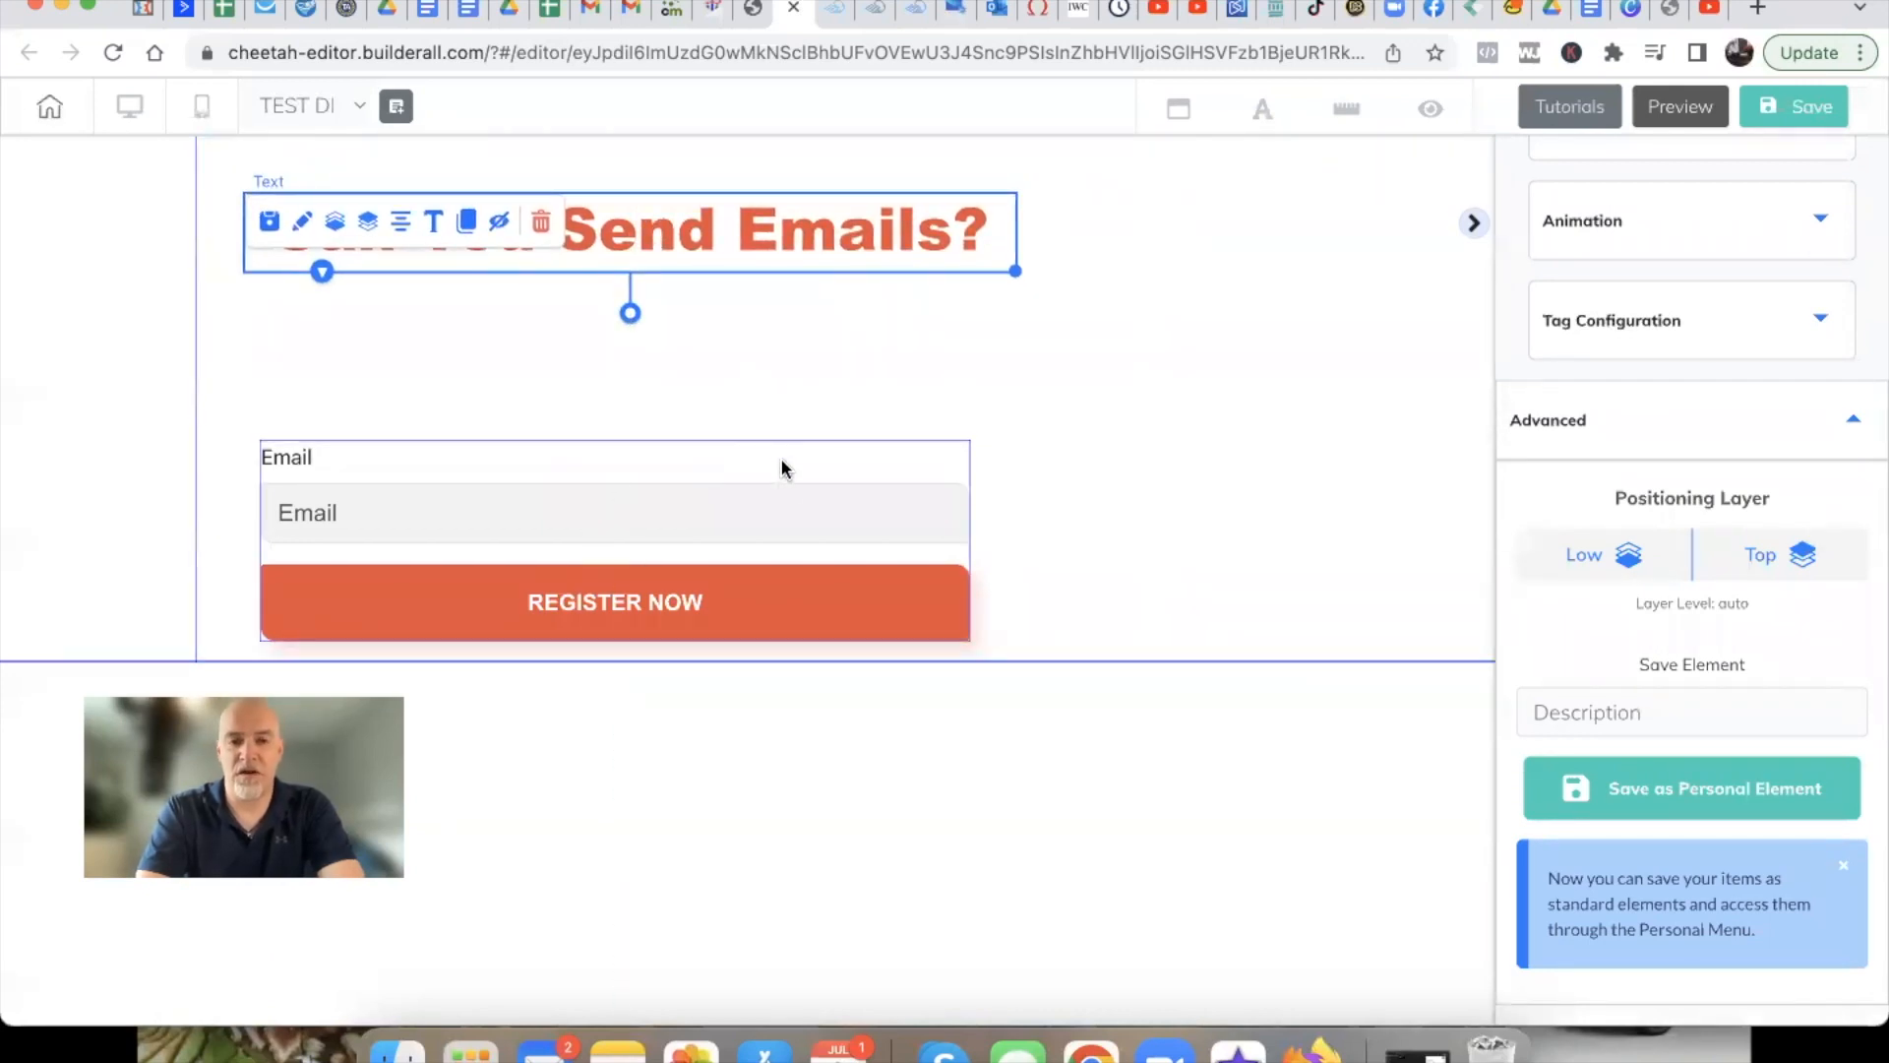
# Open the email form's List URL settings, then switch to Mailingboss and open the TEST DEMO list's Update page
pyautogui.click(665, 519)
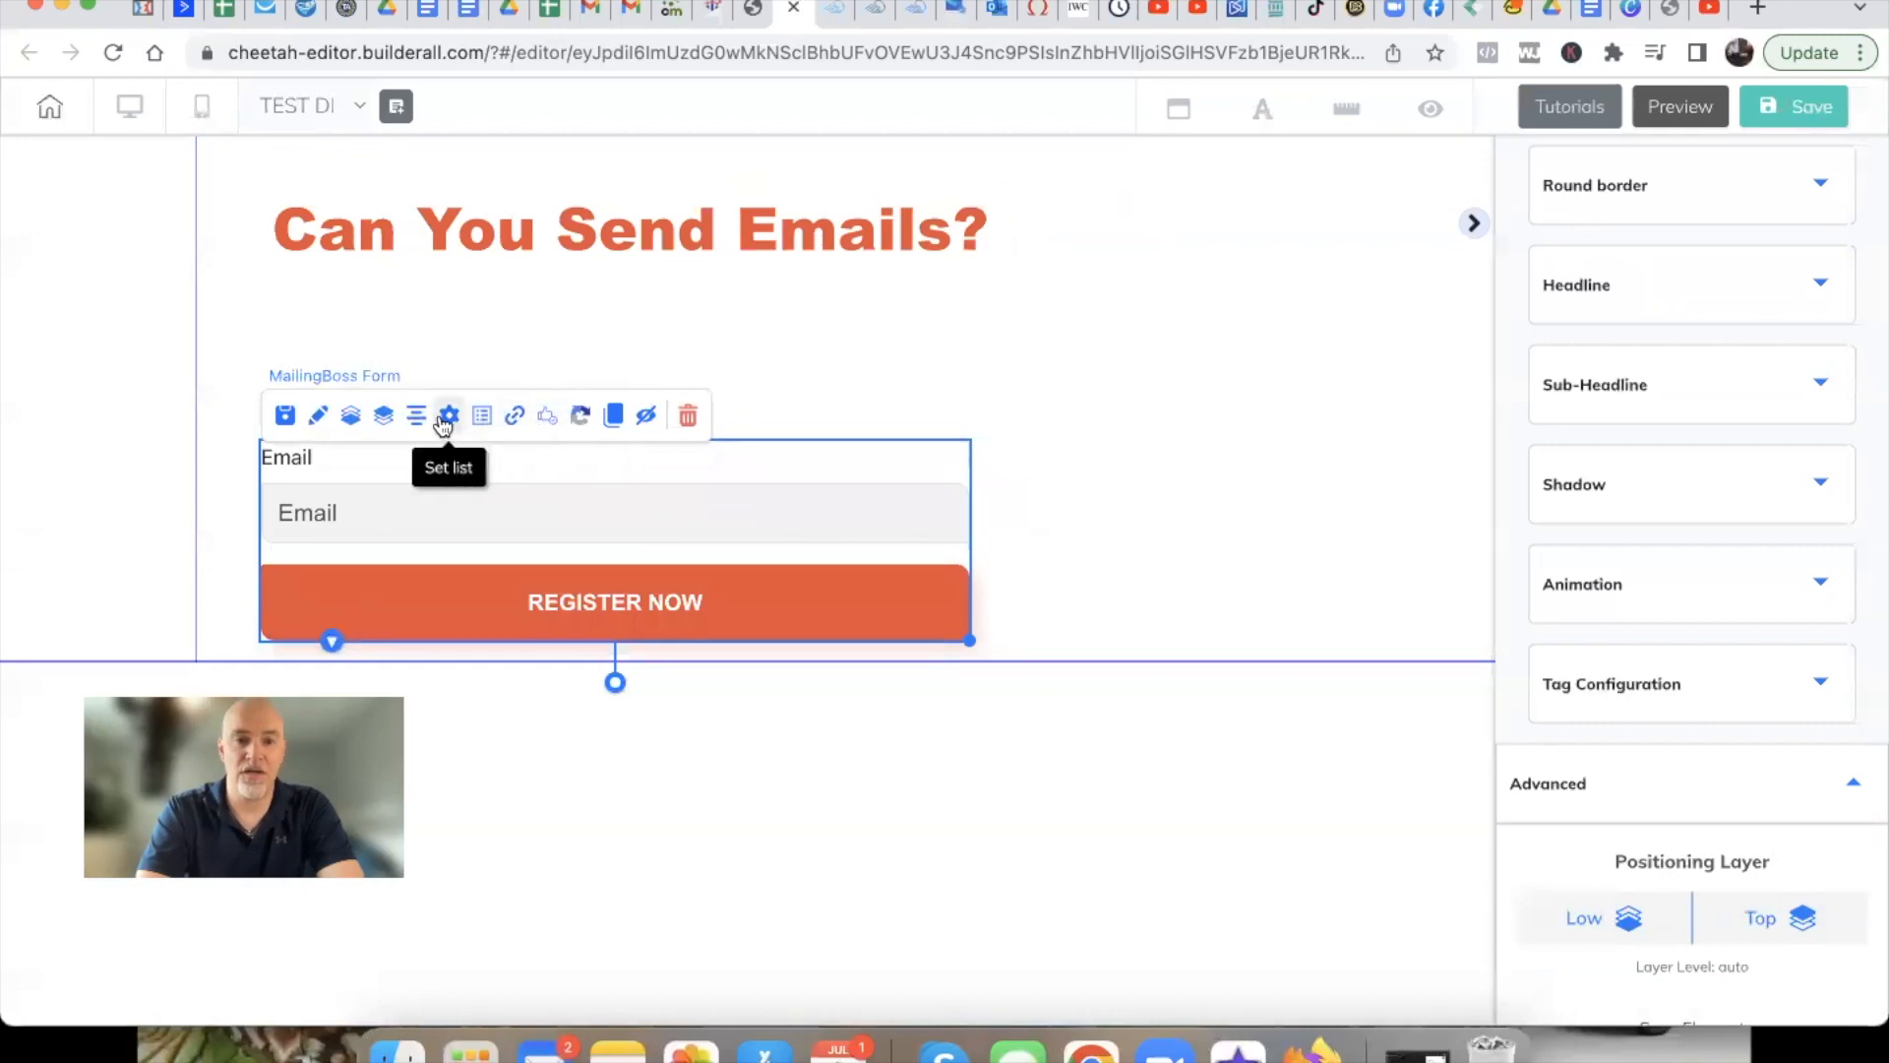
pyautogui.click(516, 416)
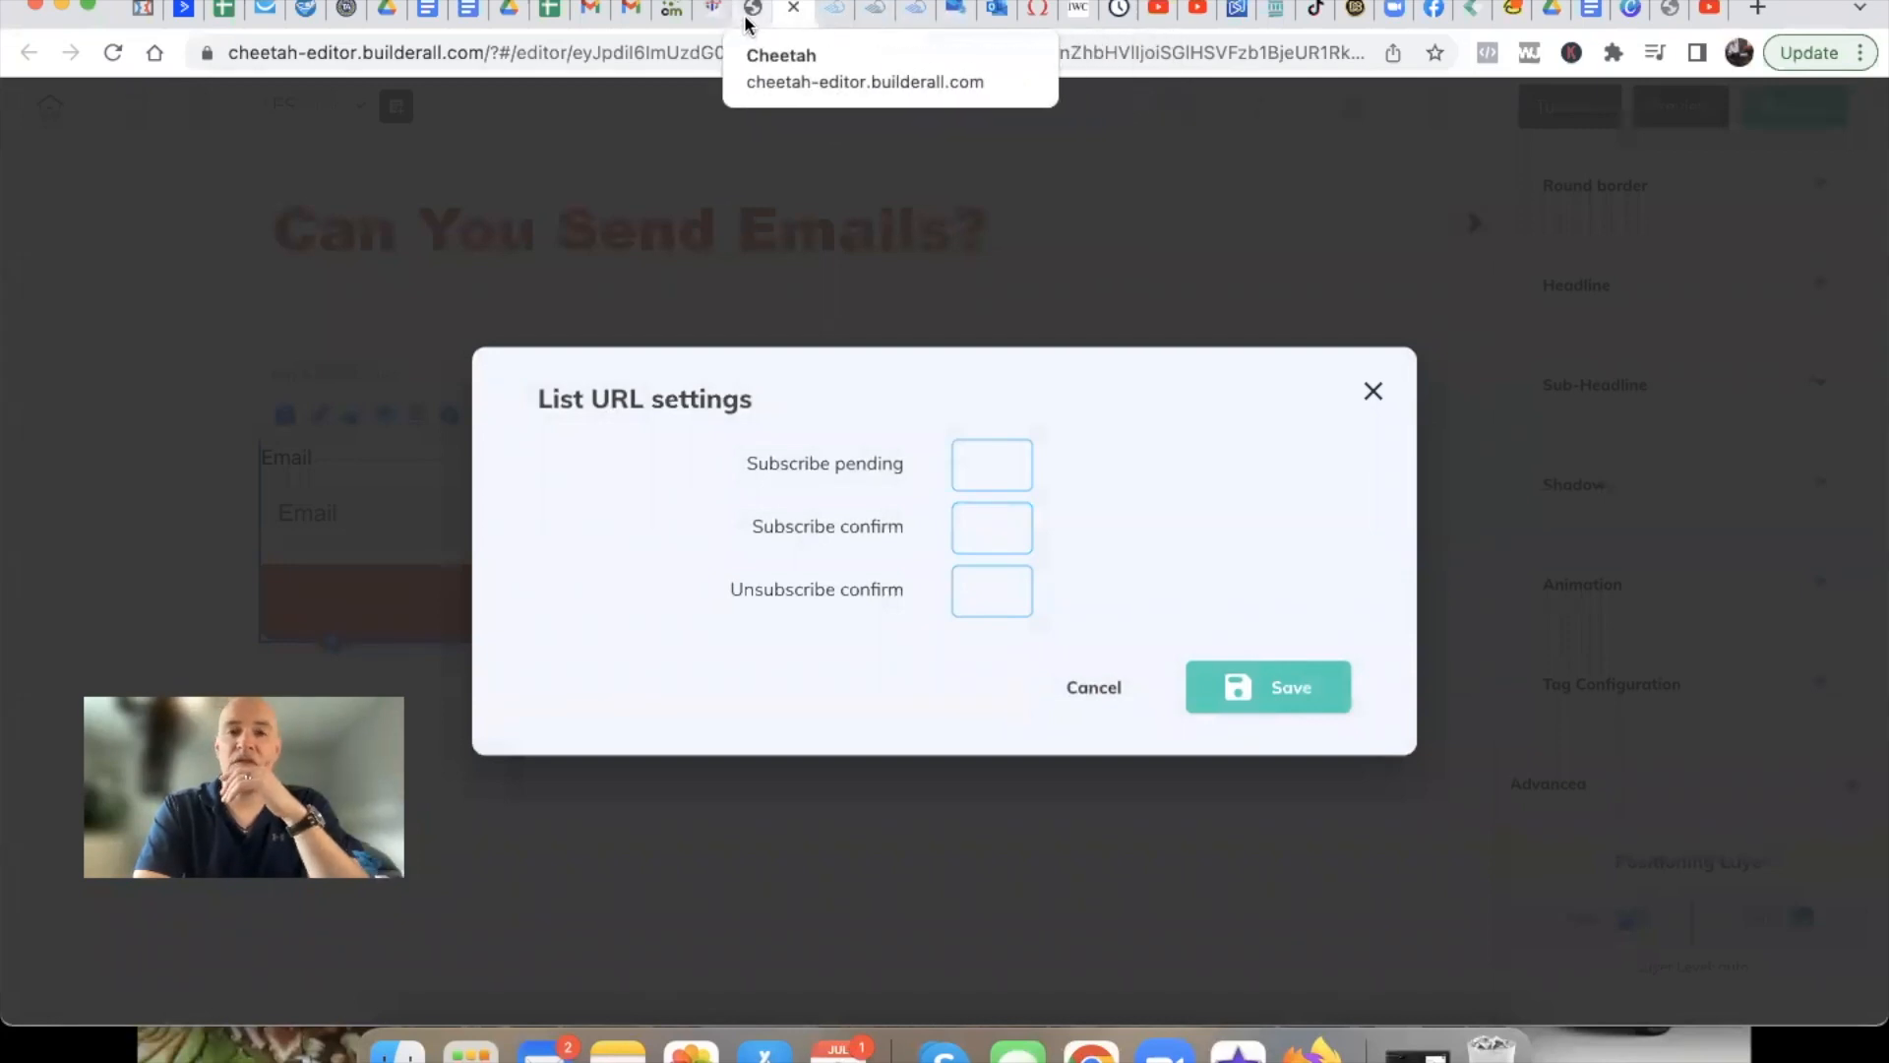
pyautogui.click(913, 18)
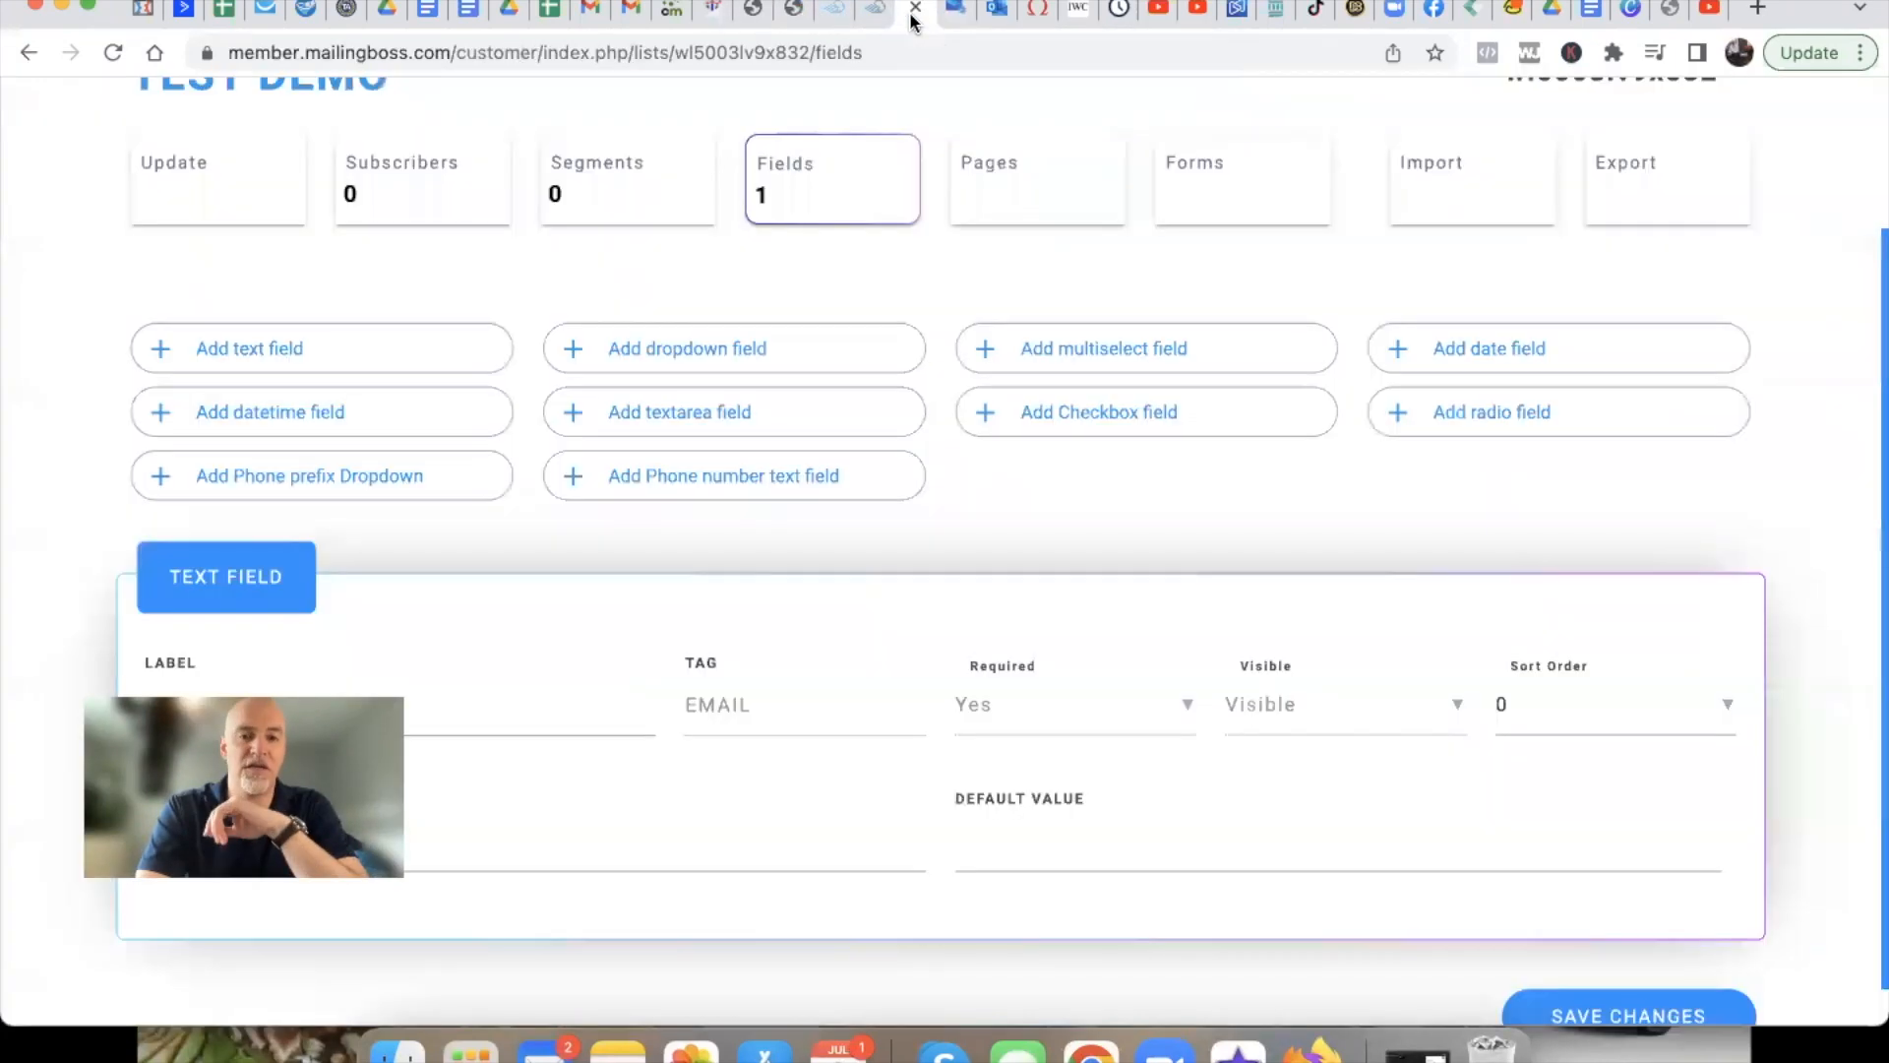
pyautogui.scroll(-1, 789, 387)
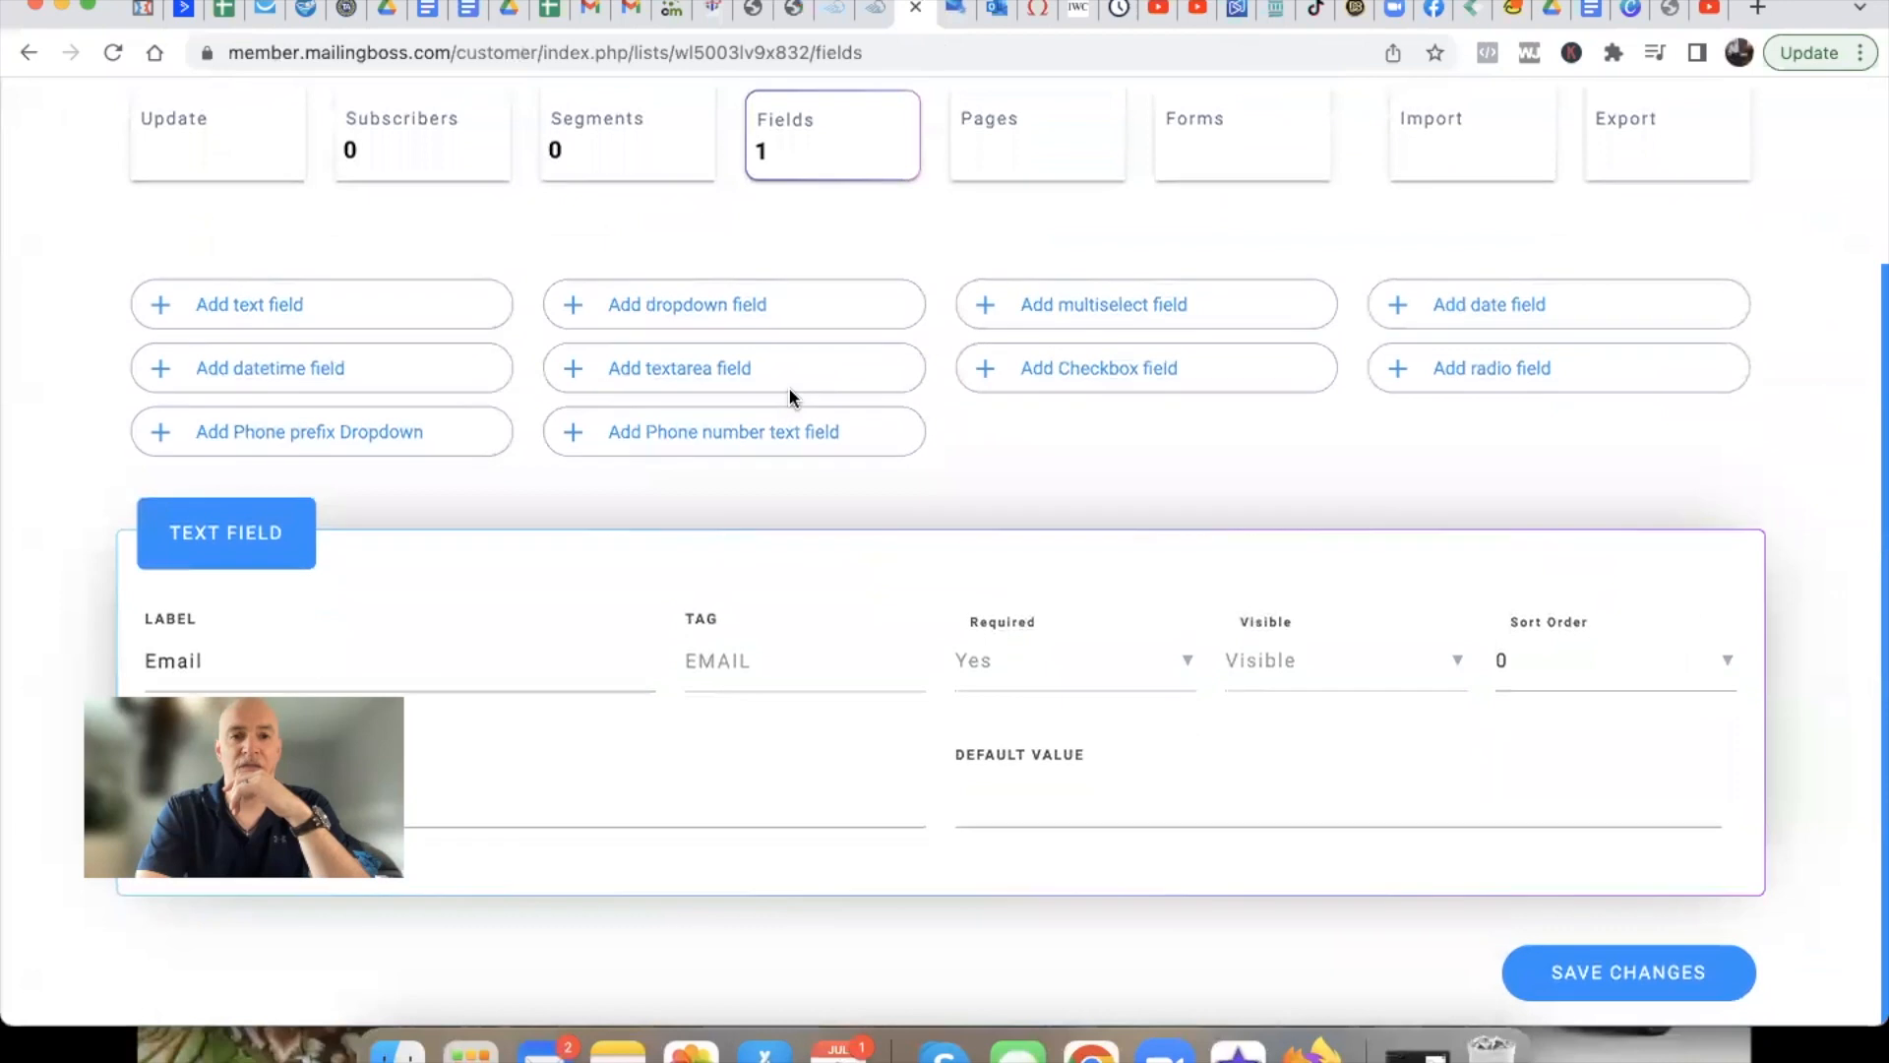
pyautogui.scroll(3, 633, 410)
pyautogui.click(187, 345)
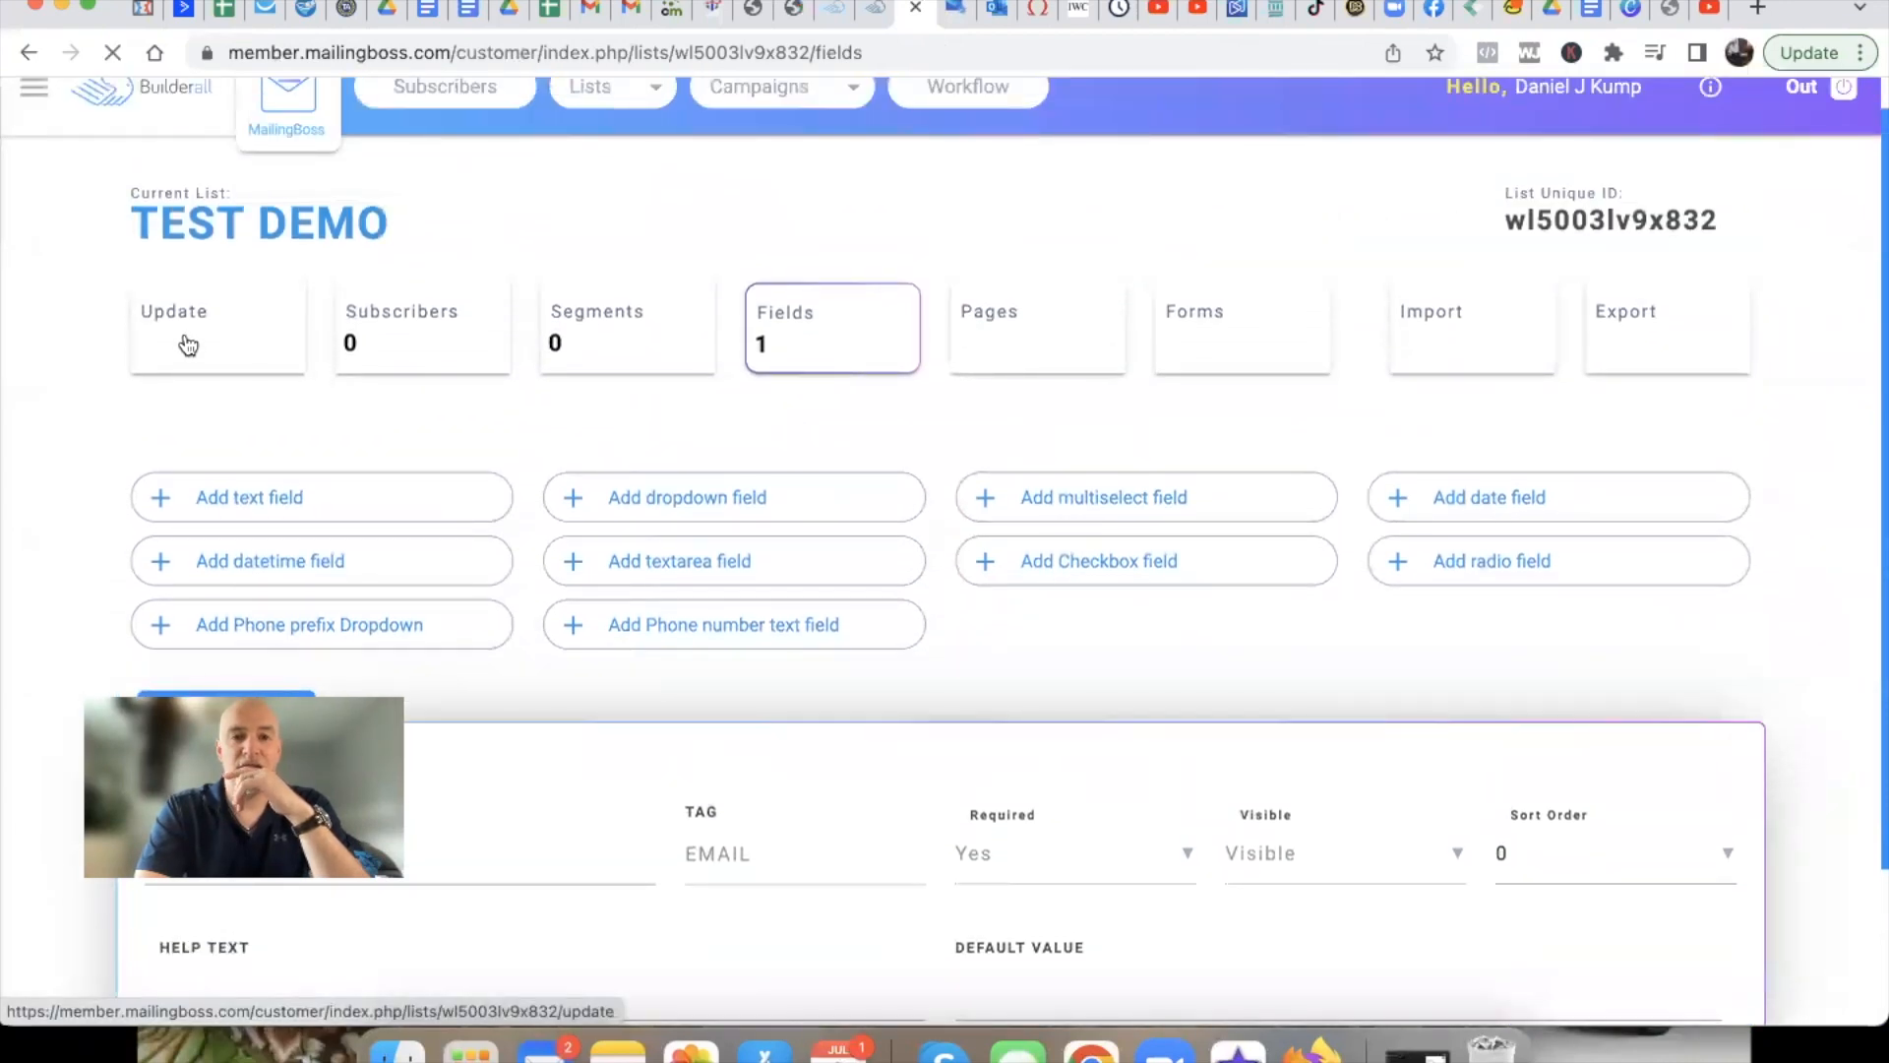
pyautogui.scroll(-4, 416, 379)
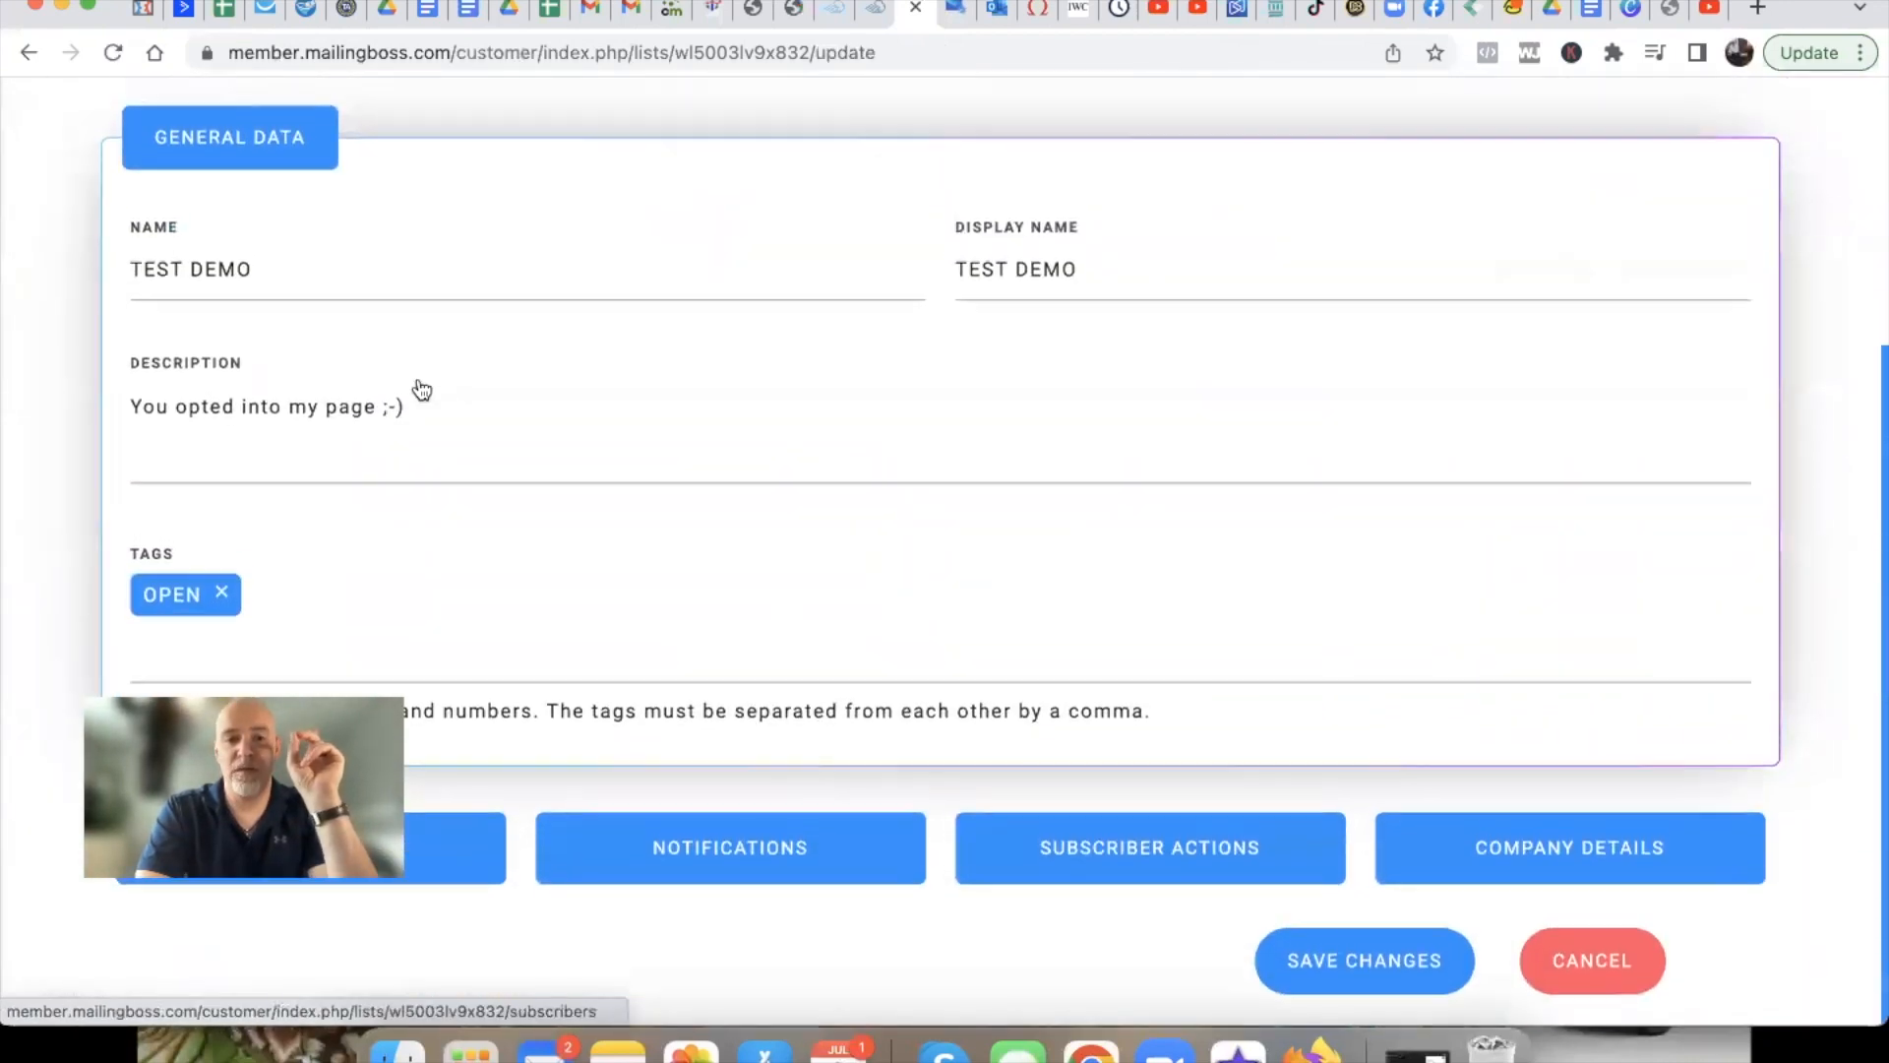
# Copy the Sub. Exists Redirect URL from the TEST DEMO list's advanced settings
pyautogui.click(456, 879)
pyautogui.scroll(-3, 459, 876)
pyautogui.scroll(-6, 458, 871)
pyautogui.click(1049, 346)
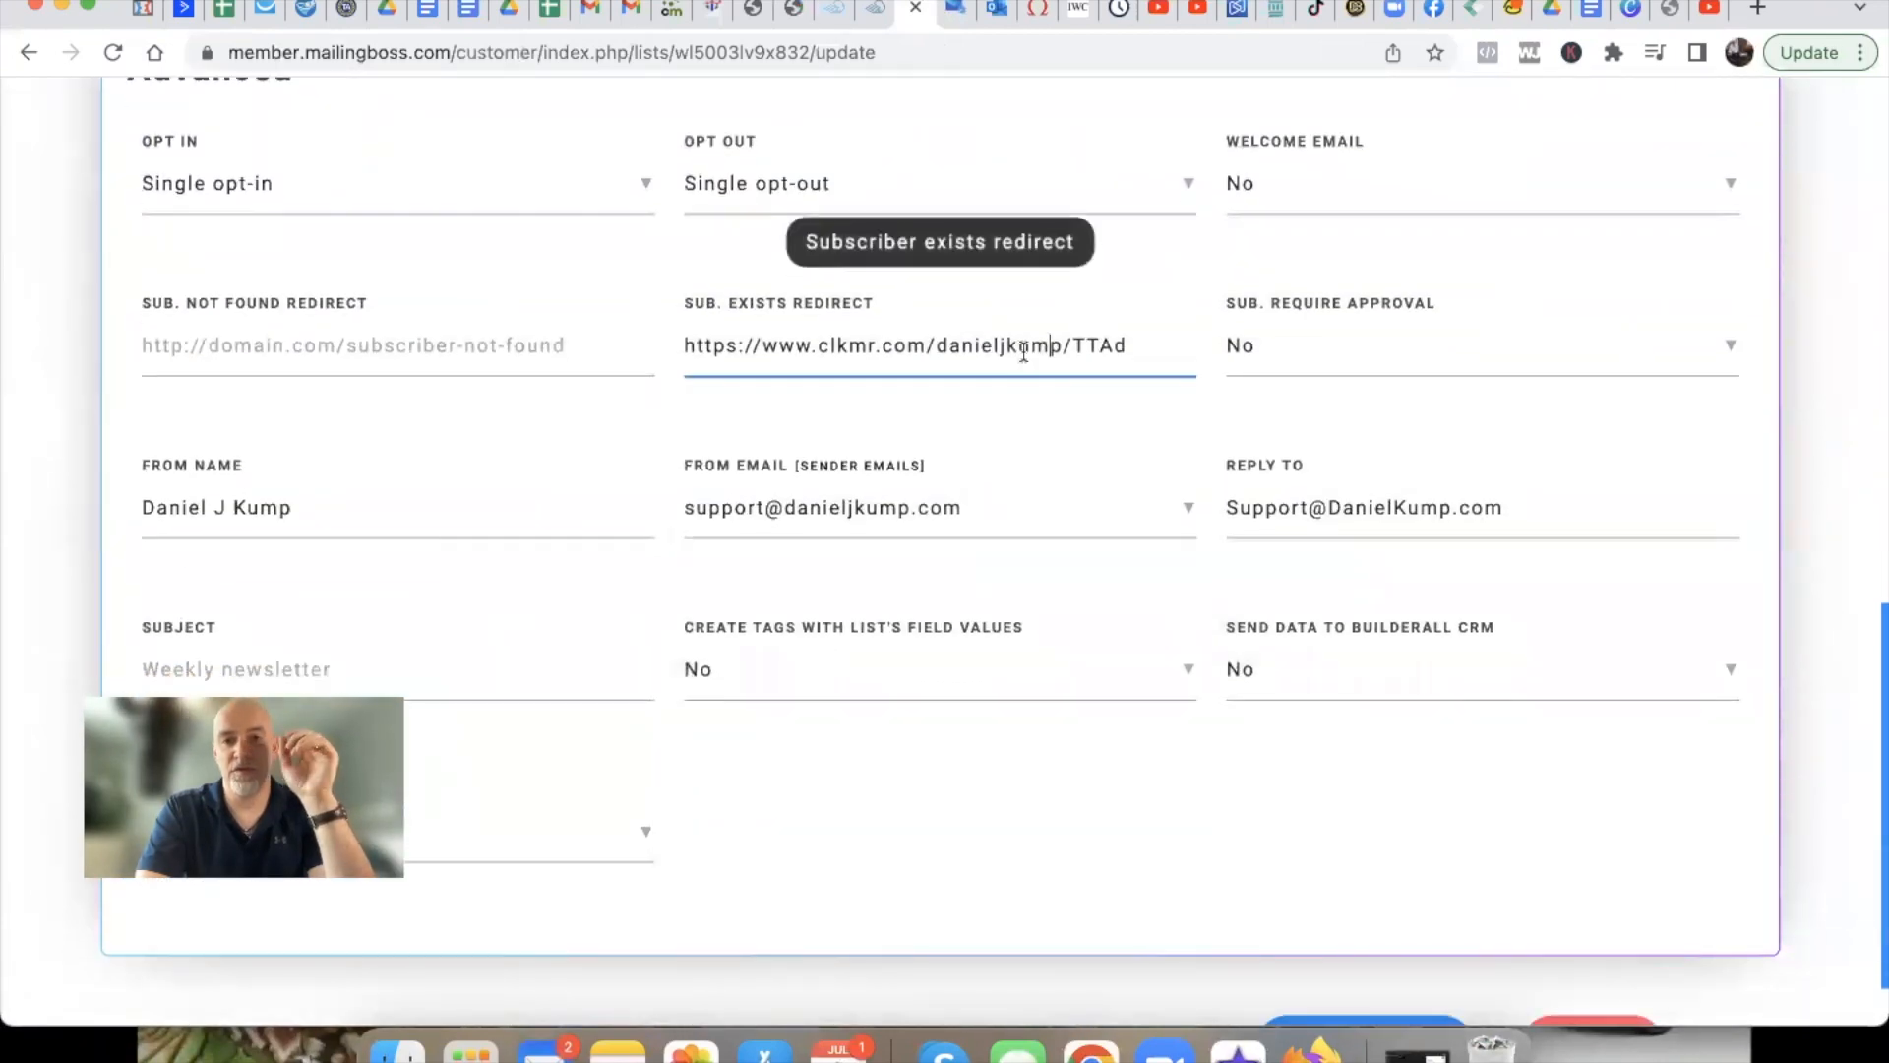
pyautogui.tripleClick(1024, 352)
pyautogui.press('super+c')
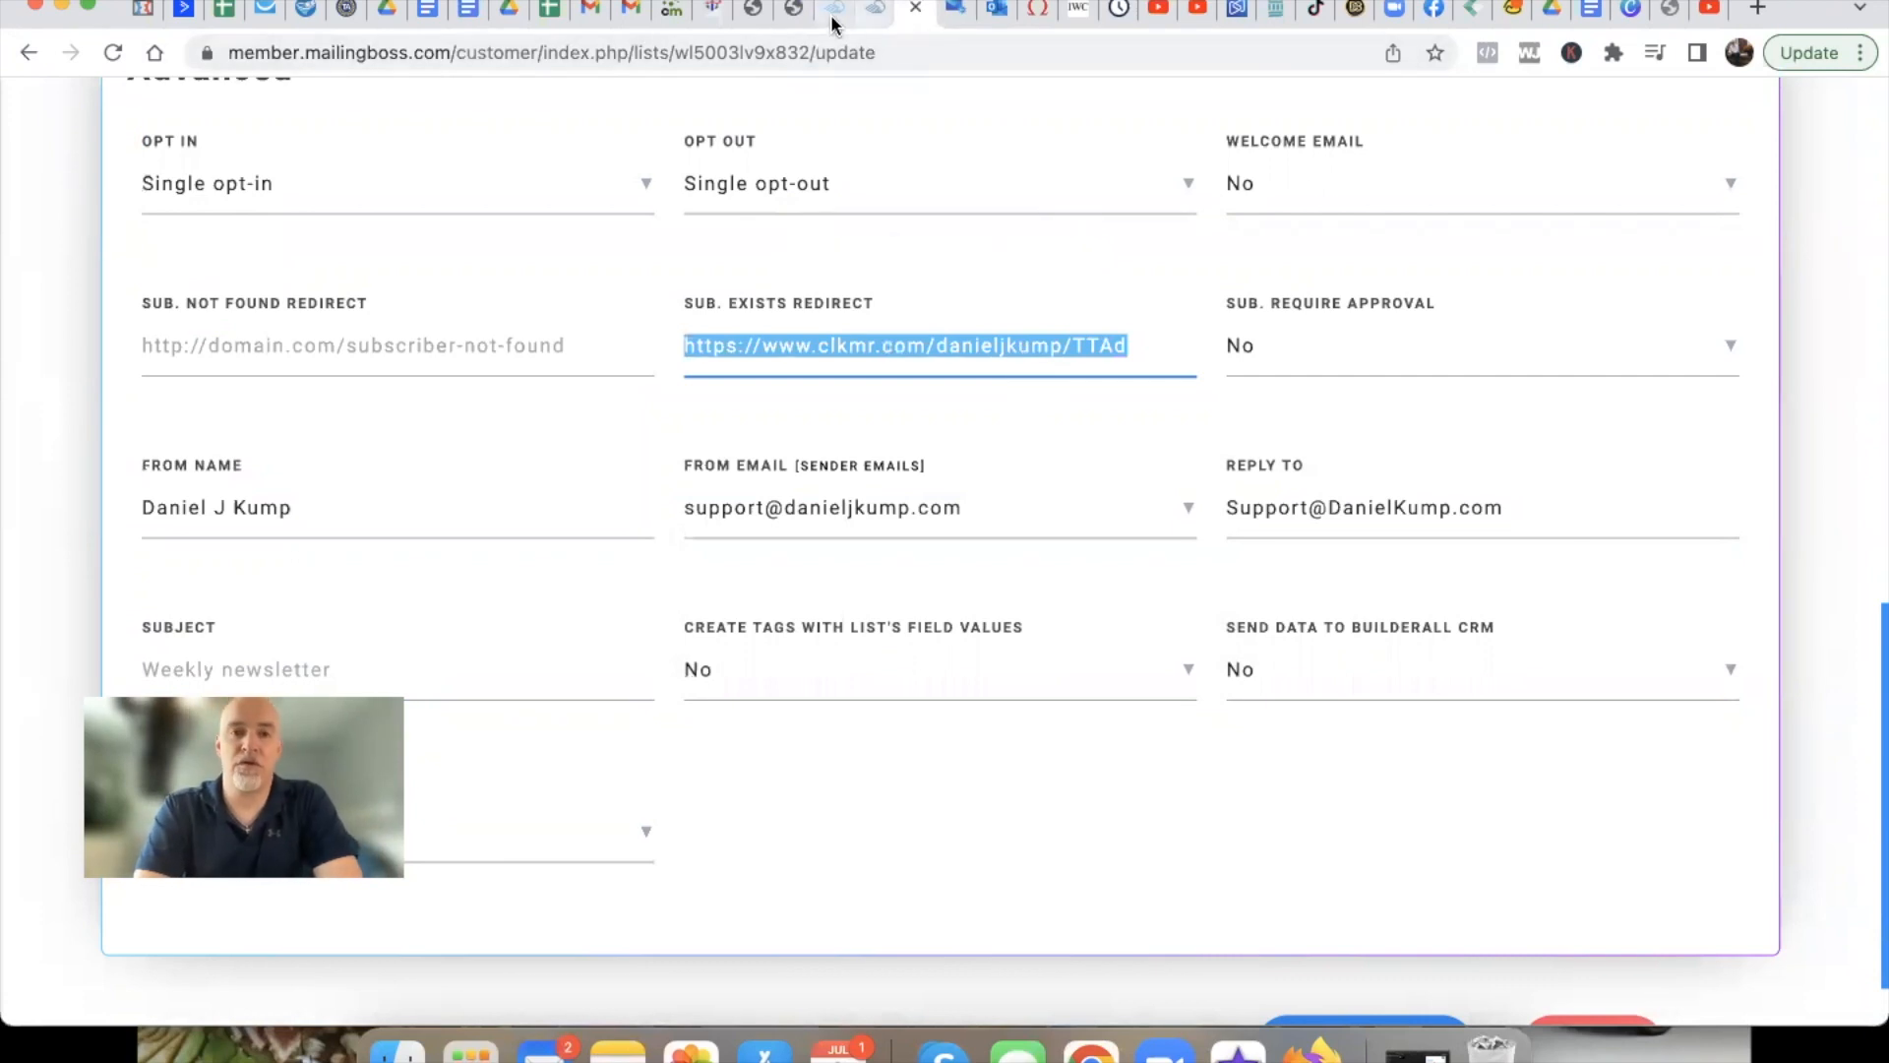
# Switch back to the Cheetah editor, set the form's Subscribe confirm link to the copied redirect URL, and save the List URL settings
pyautogui.click(794, 15)
pyautogui.click(994, 530)
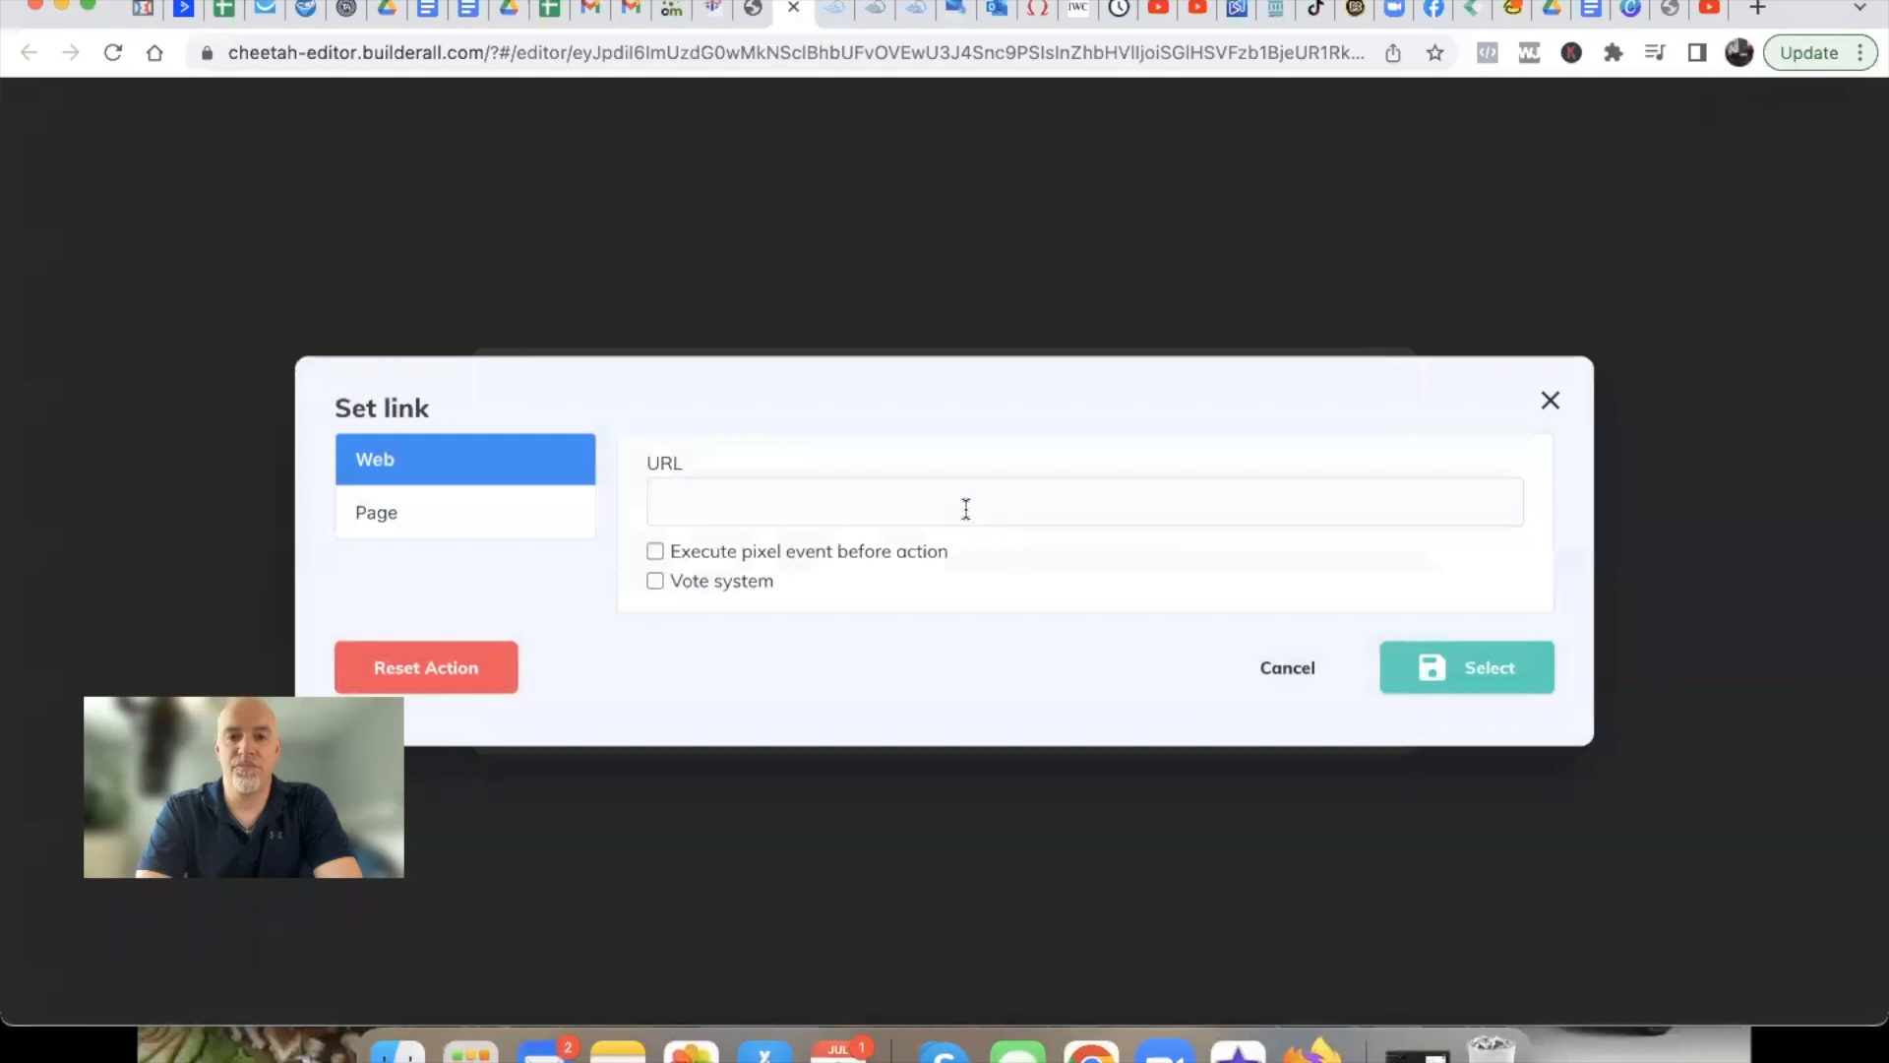
pyautogui.click(963, 504)
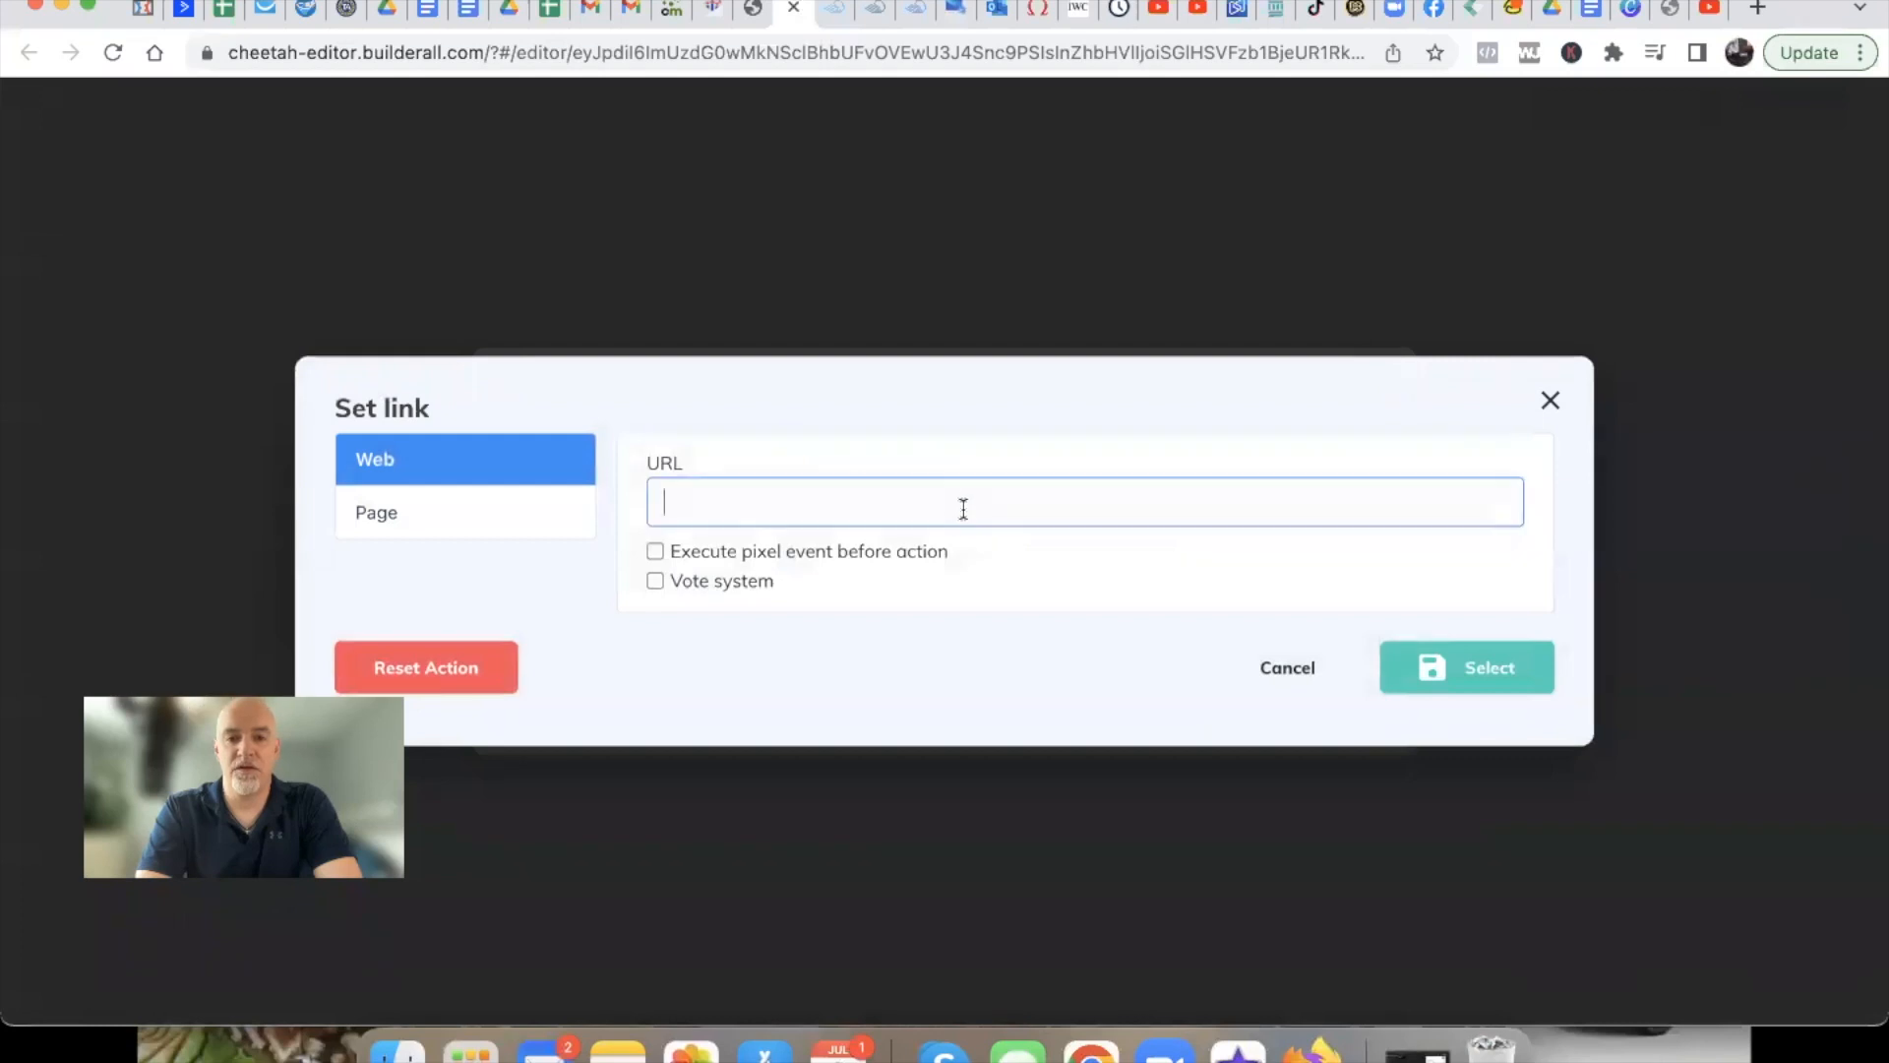
pyautogui.press('super+v')
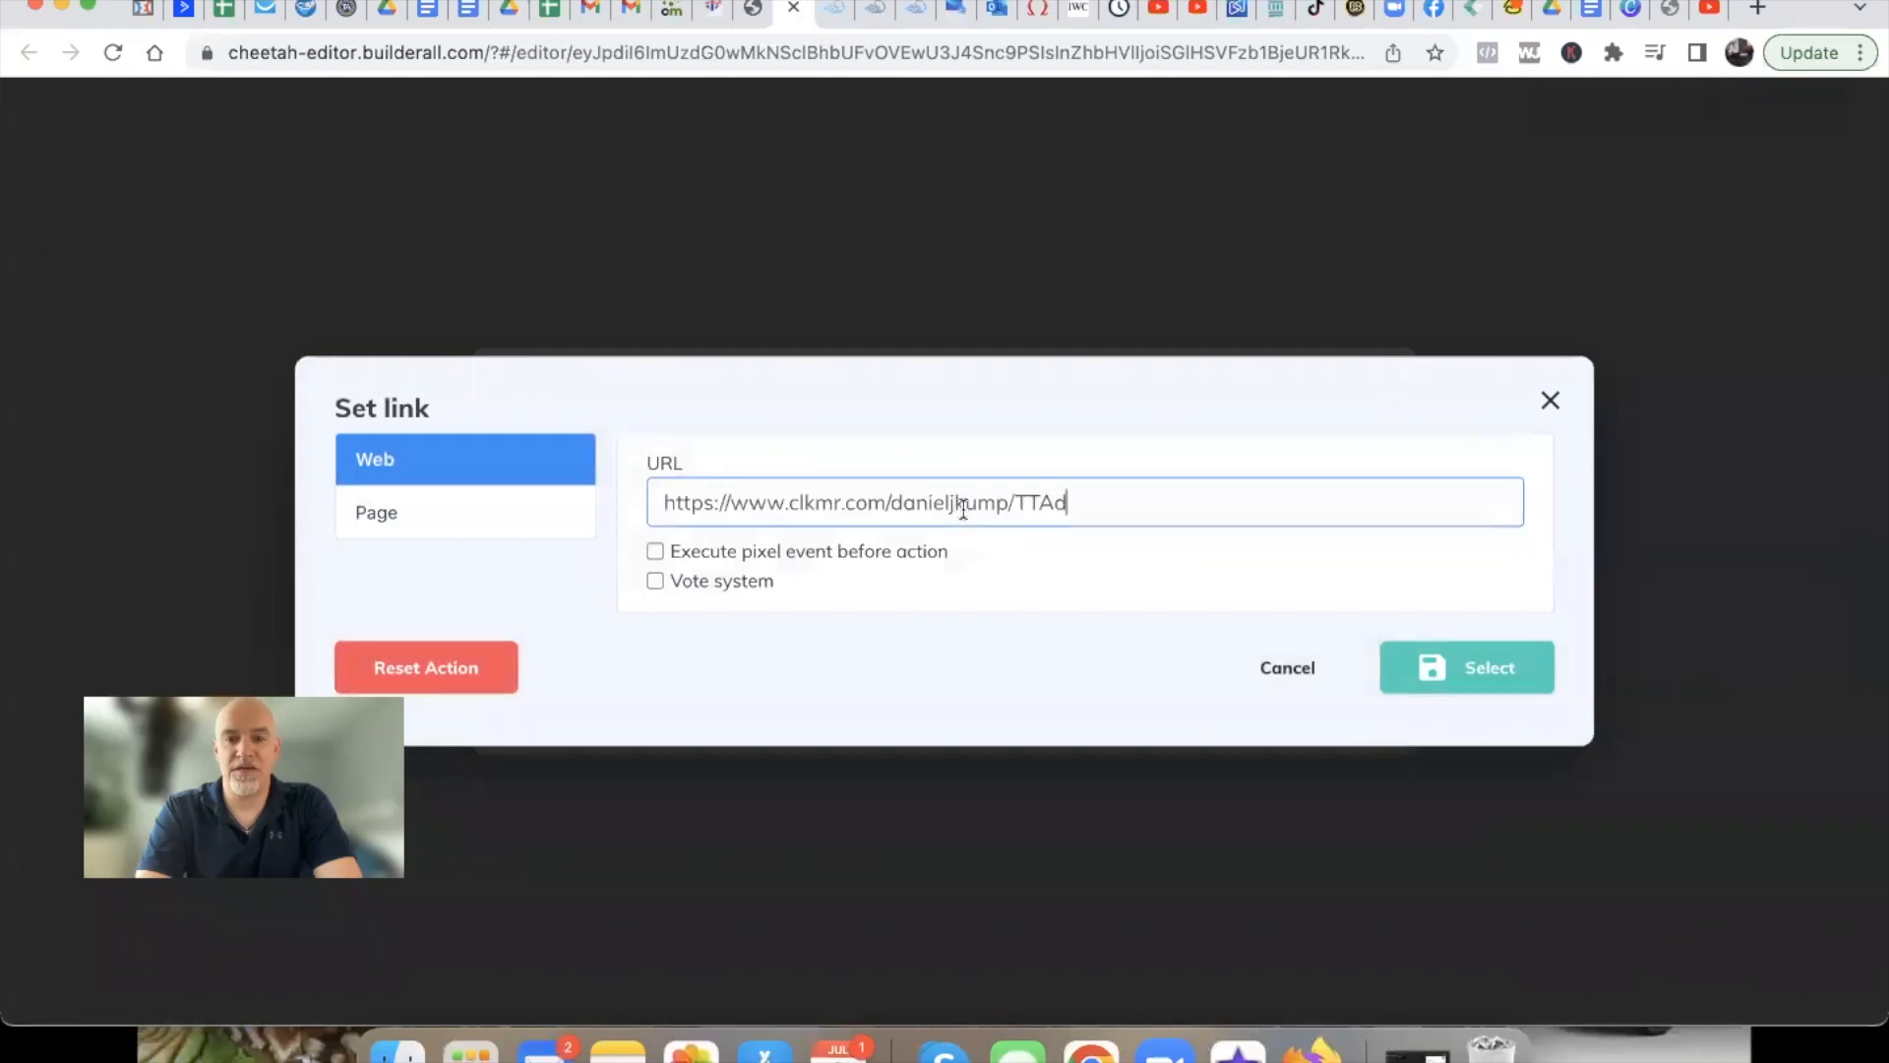
pyautogui.click(1484, 680)
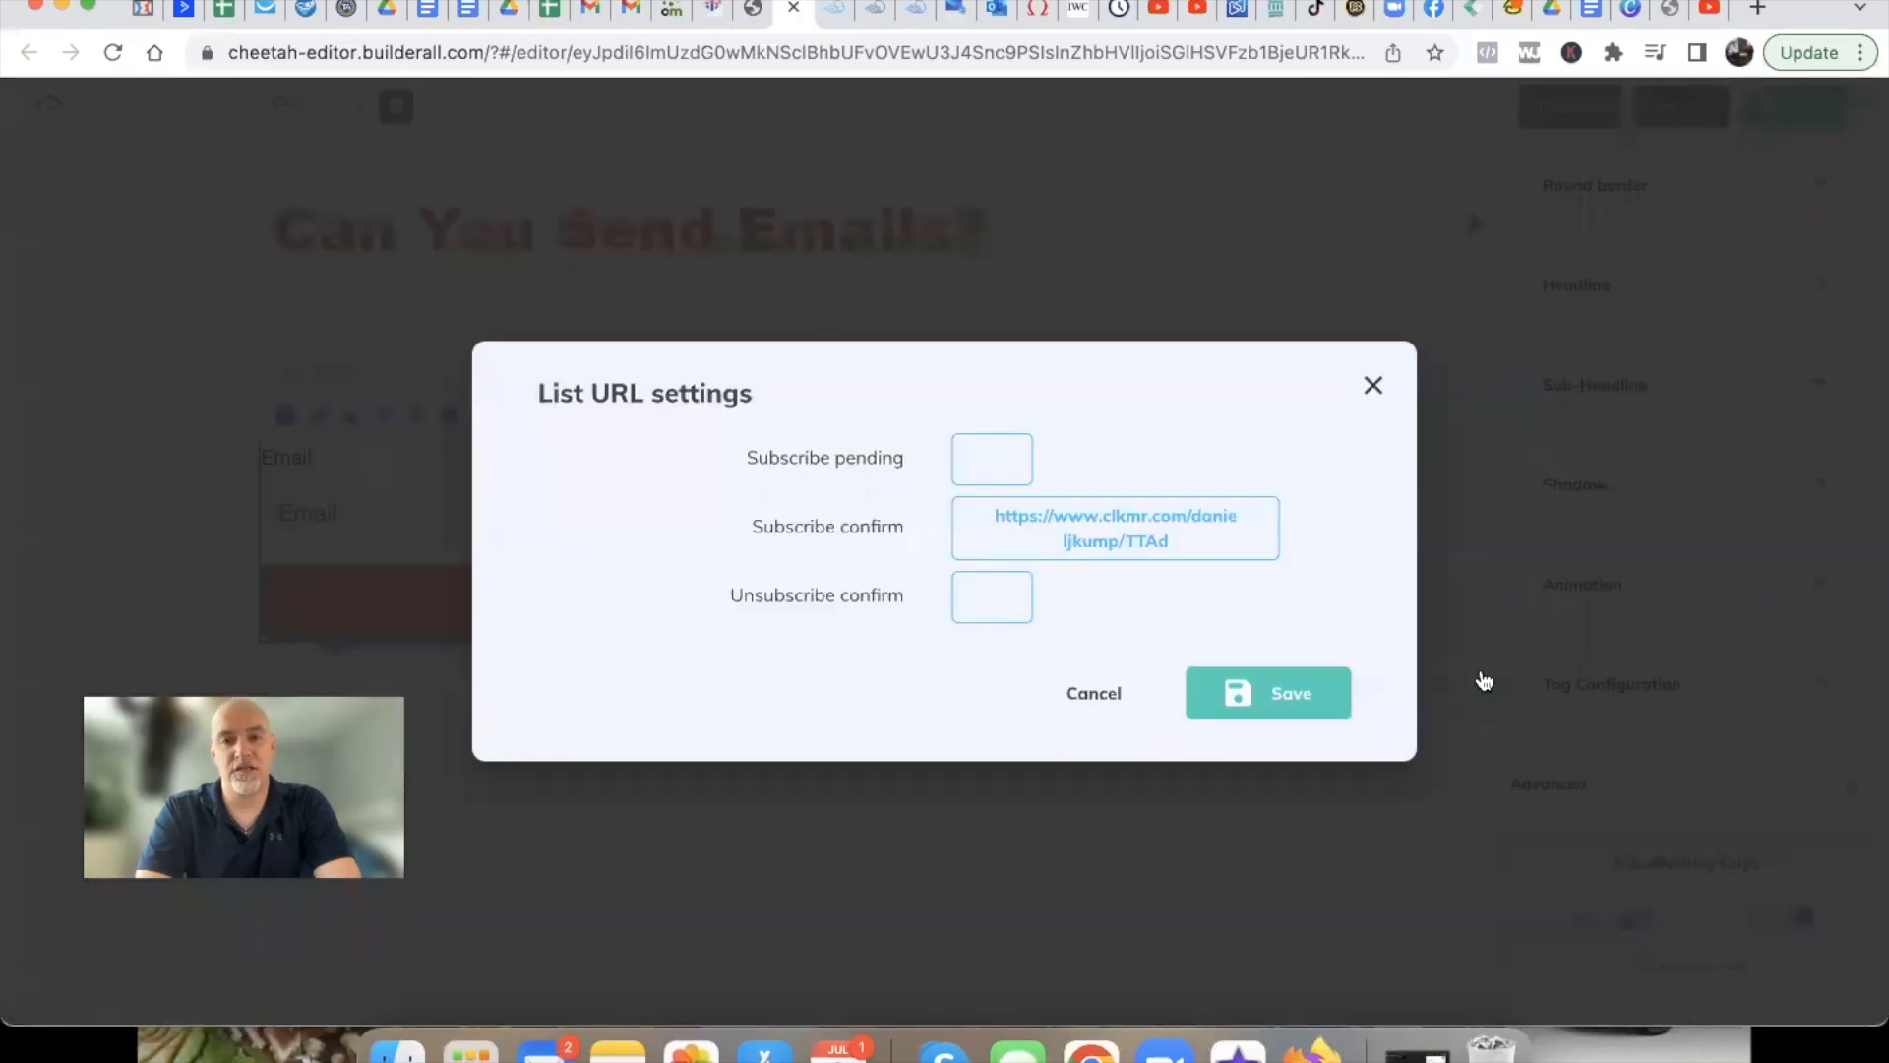
pyautogui.click(1315, 688)
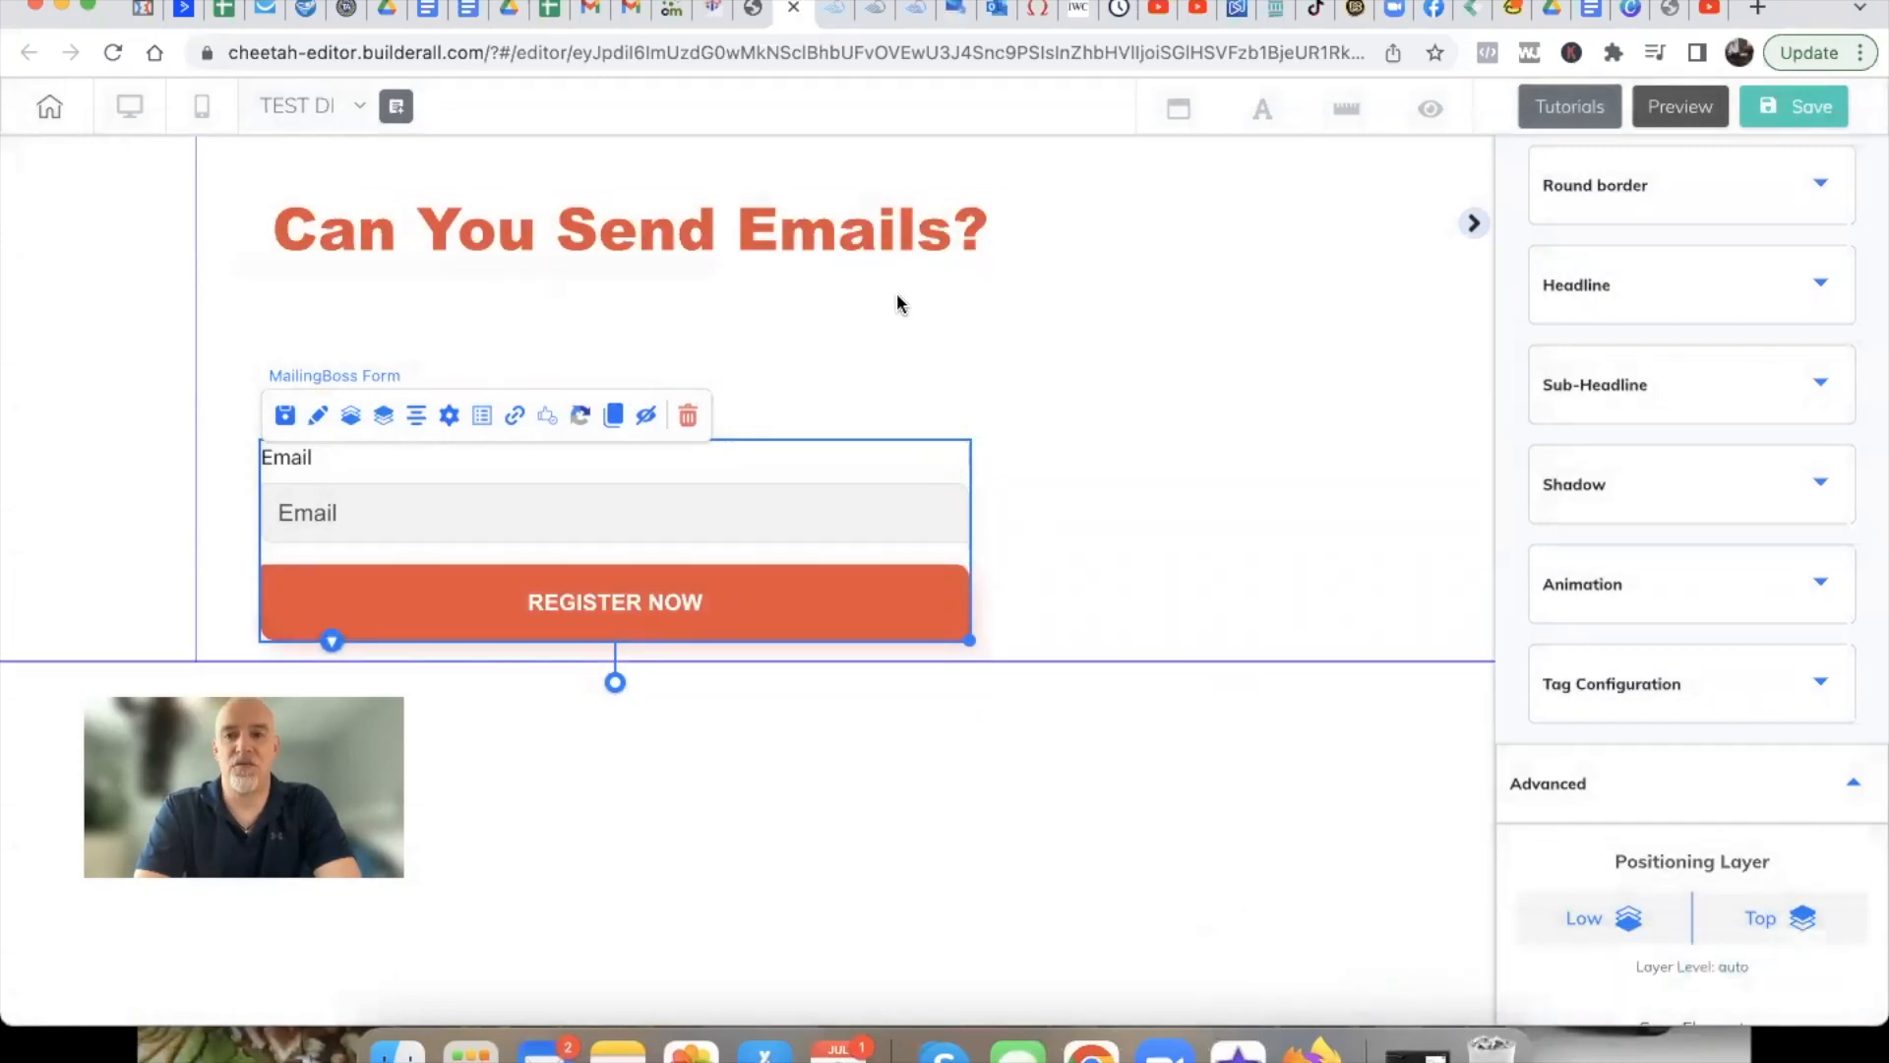
# Browse the ready-made panel categories and the Email Marketing Form elements that can be added to the page
pyautogui.scroll(8, 1636, 299)
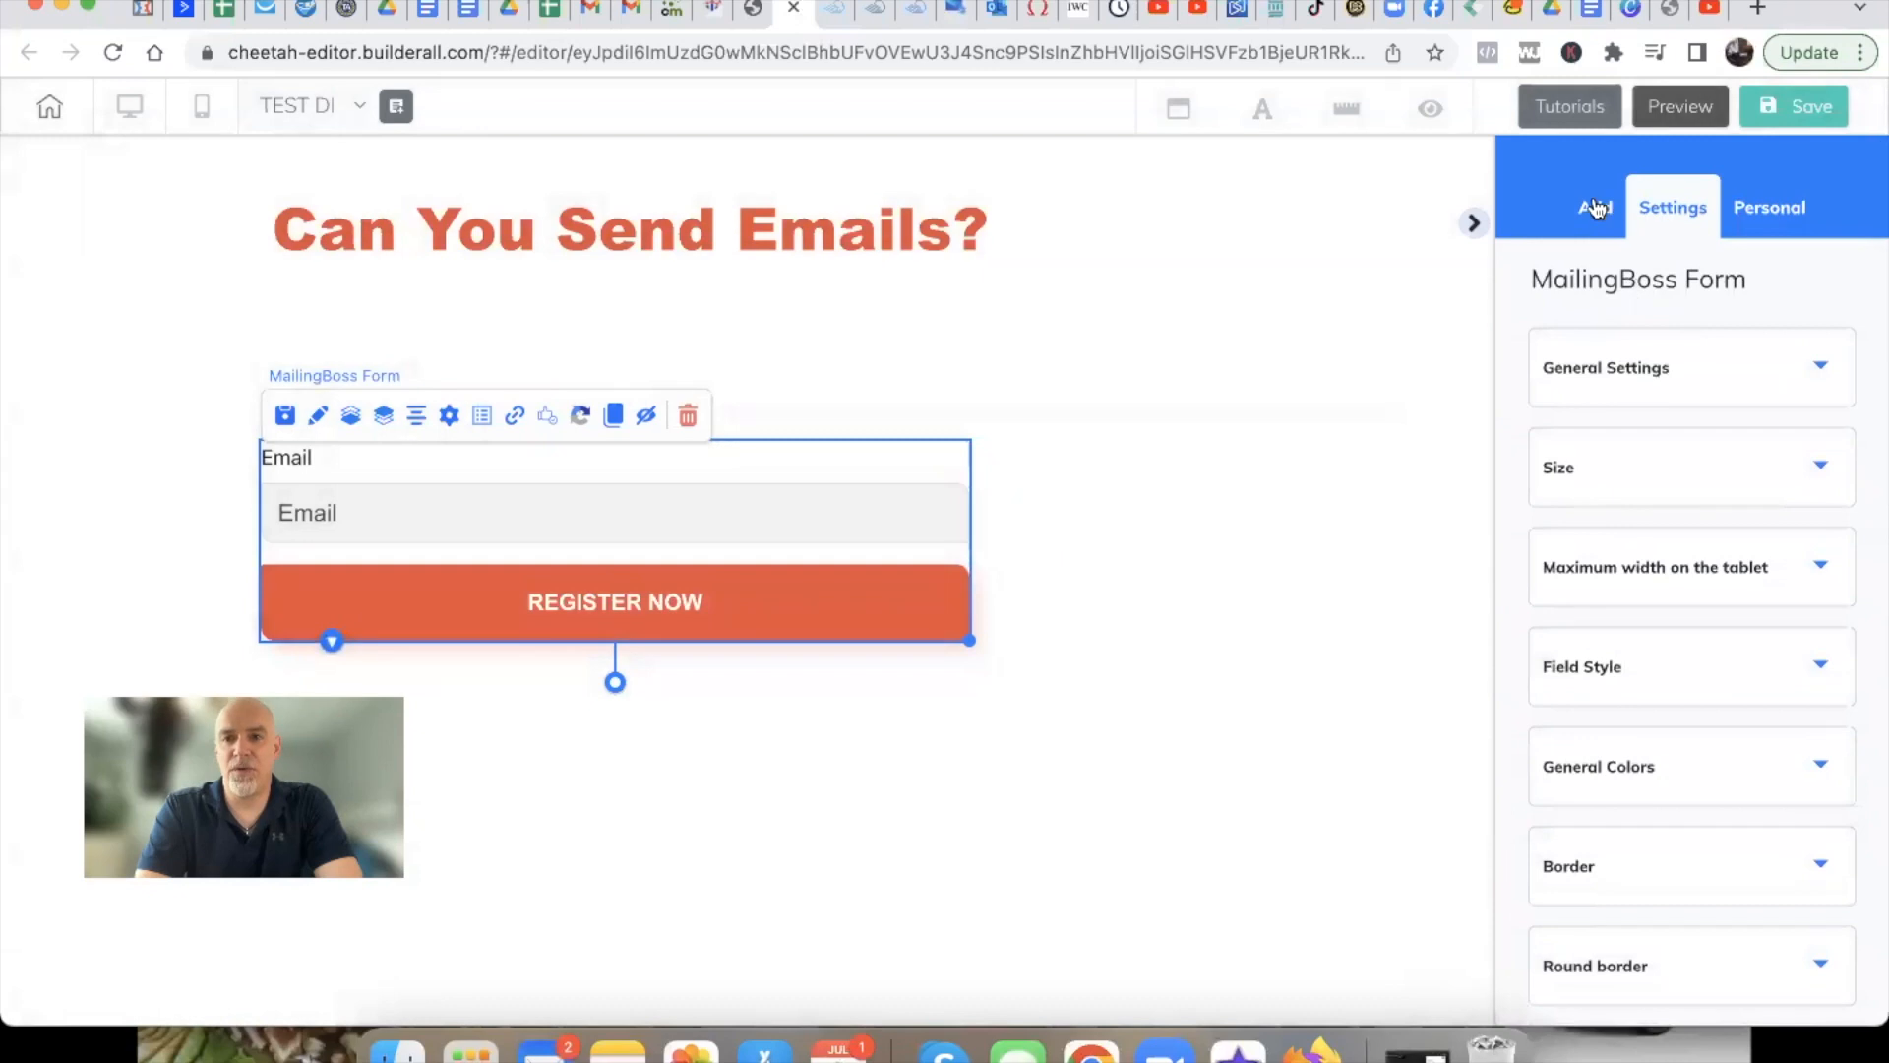
pyautogui.click(1596, 207)
pyautogui.click(1623, 309)
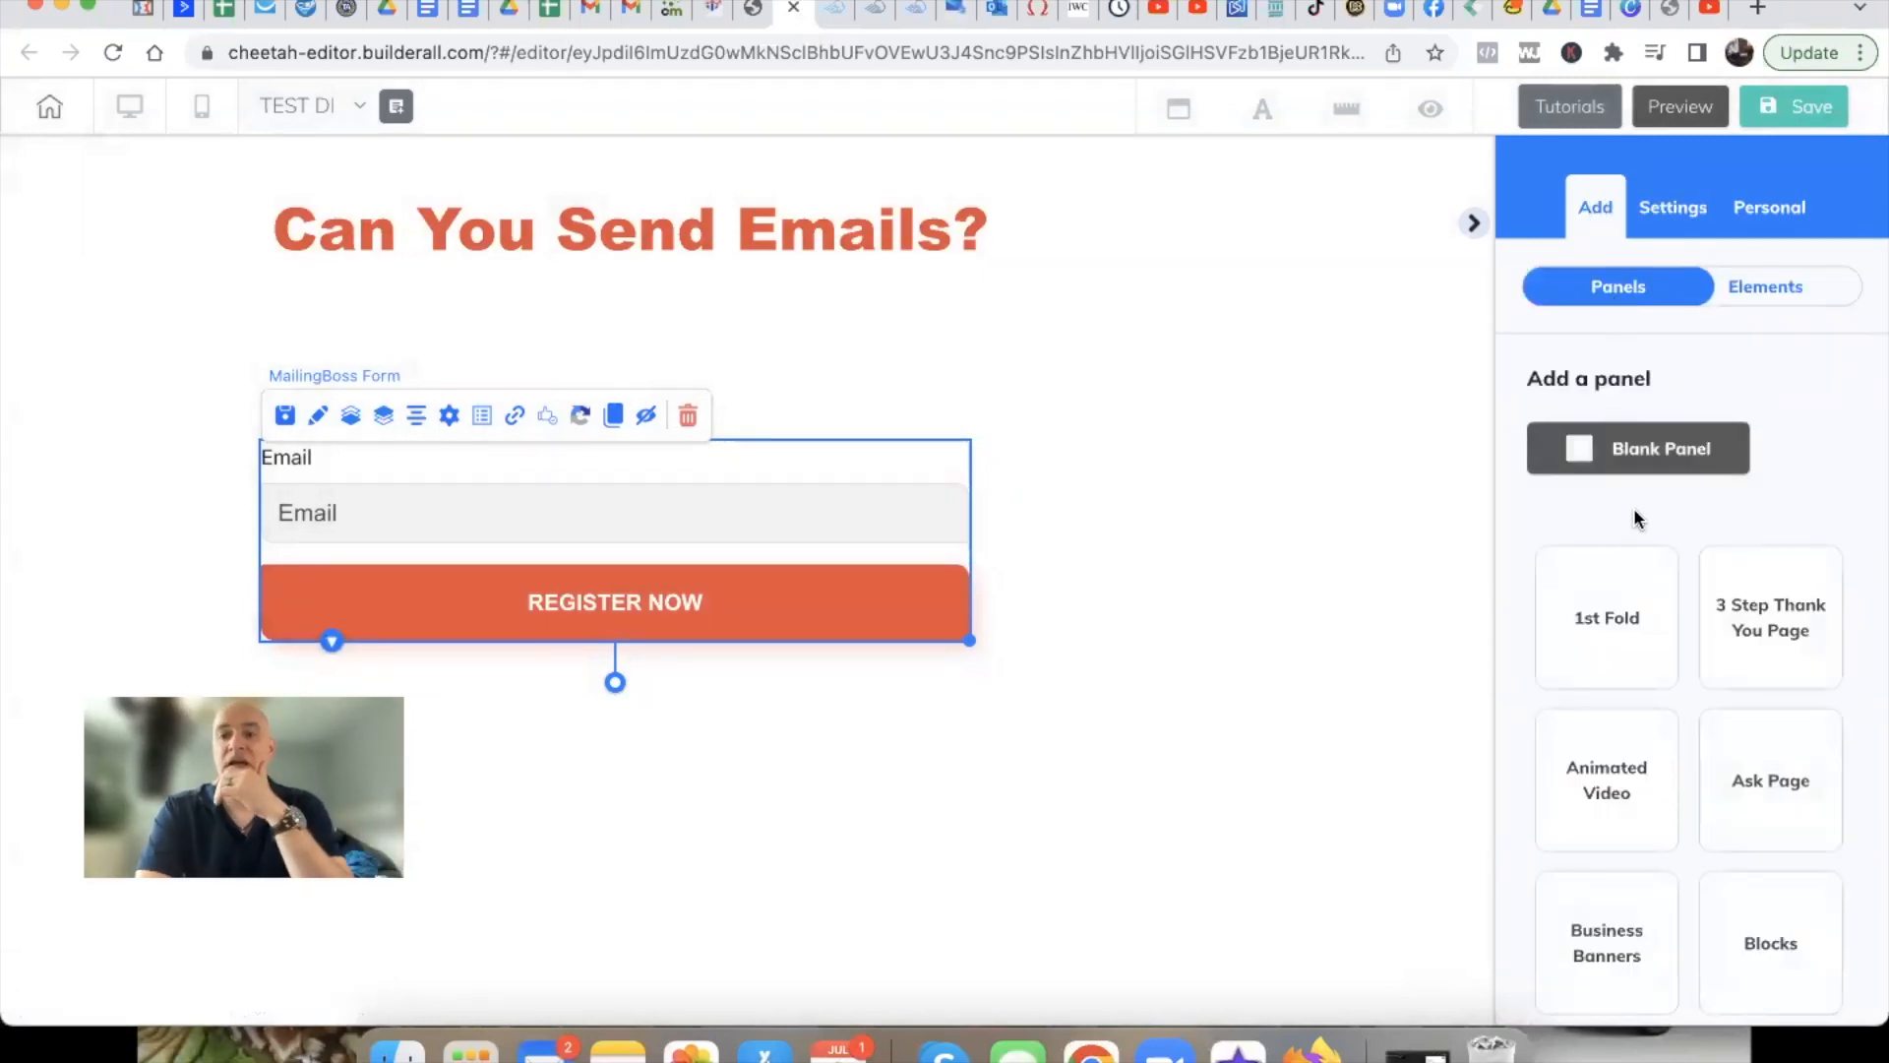
pyautogui.scroll(-3, 1675, 647)
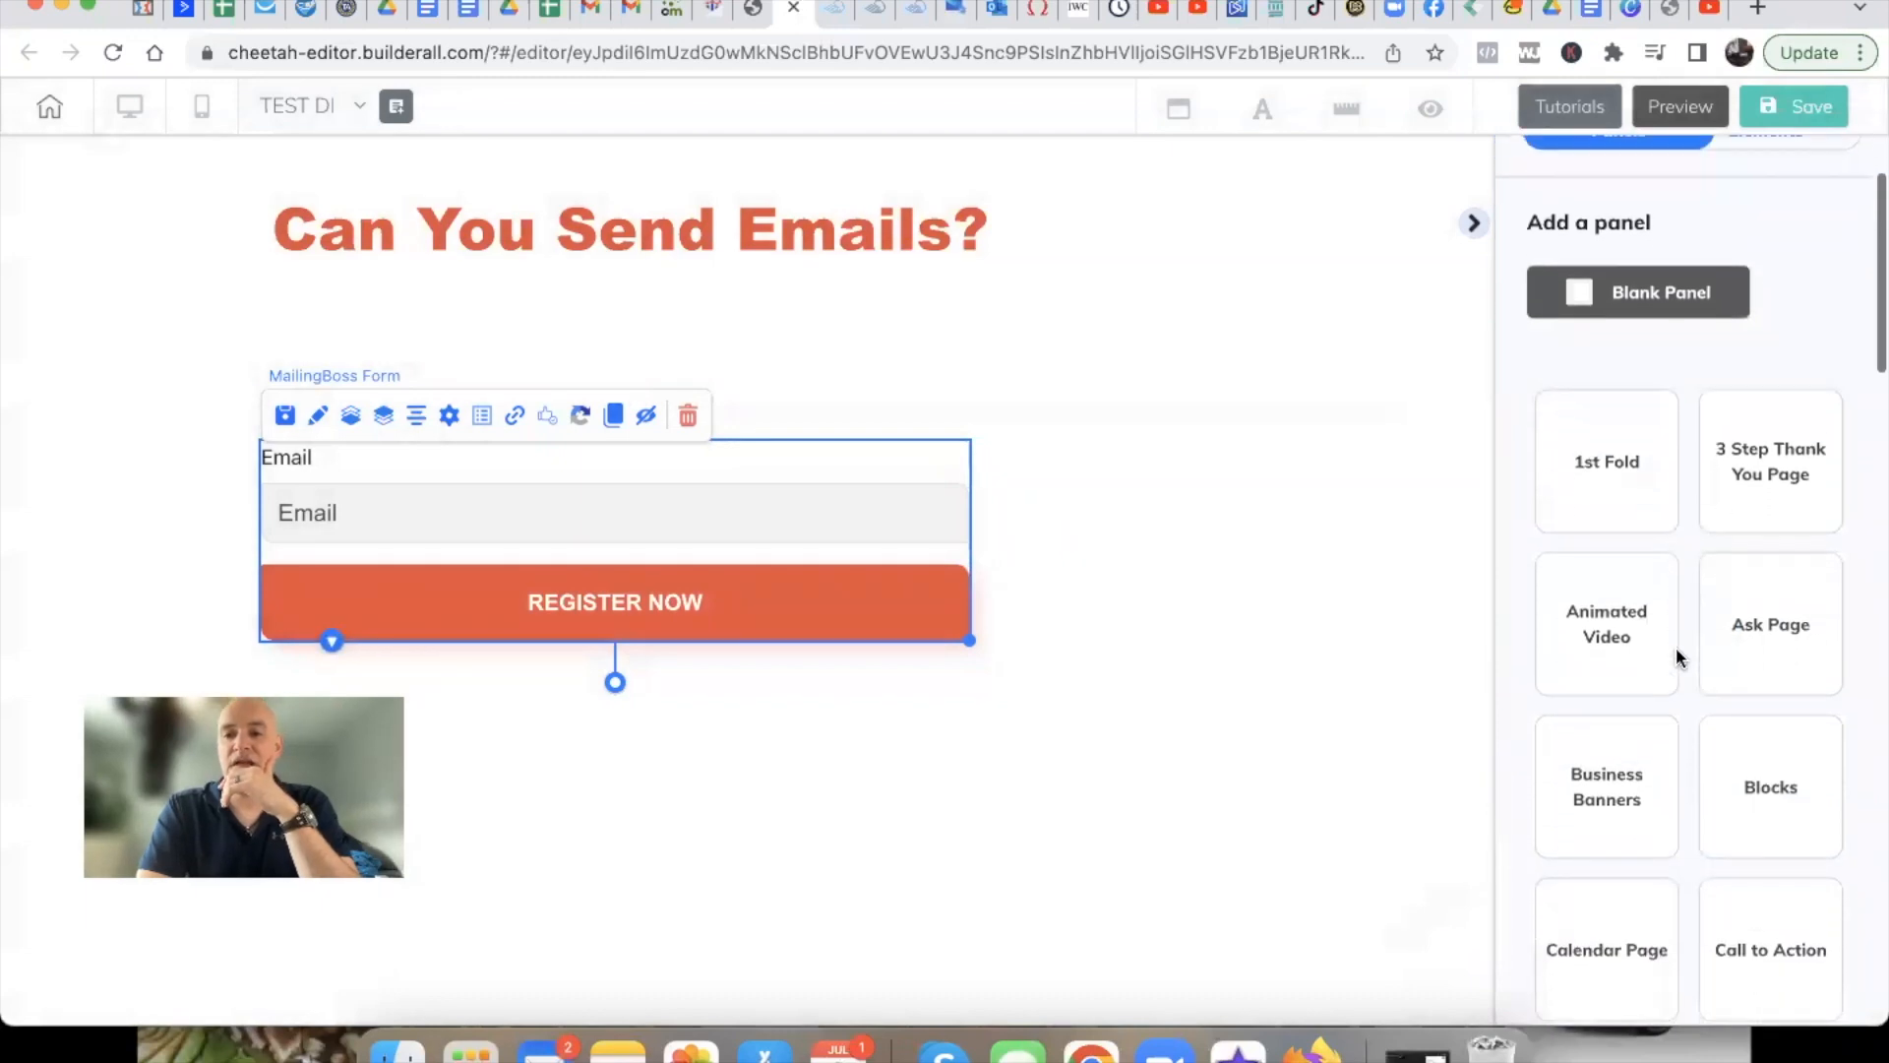
pyautogui.scroll(3, 1675, 647)
pyautogui.click(1747, 297)
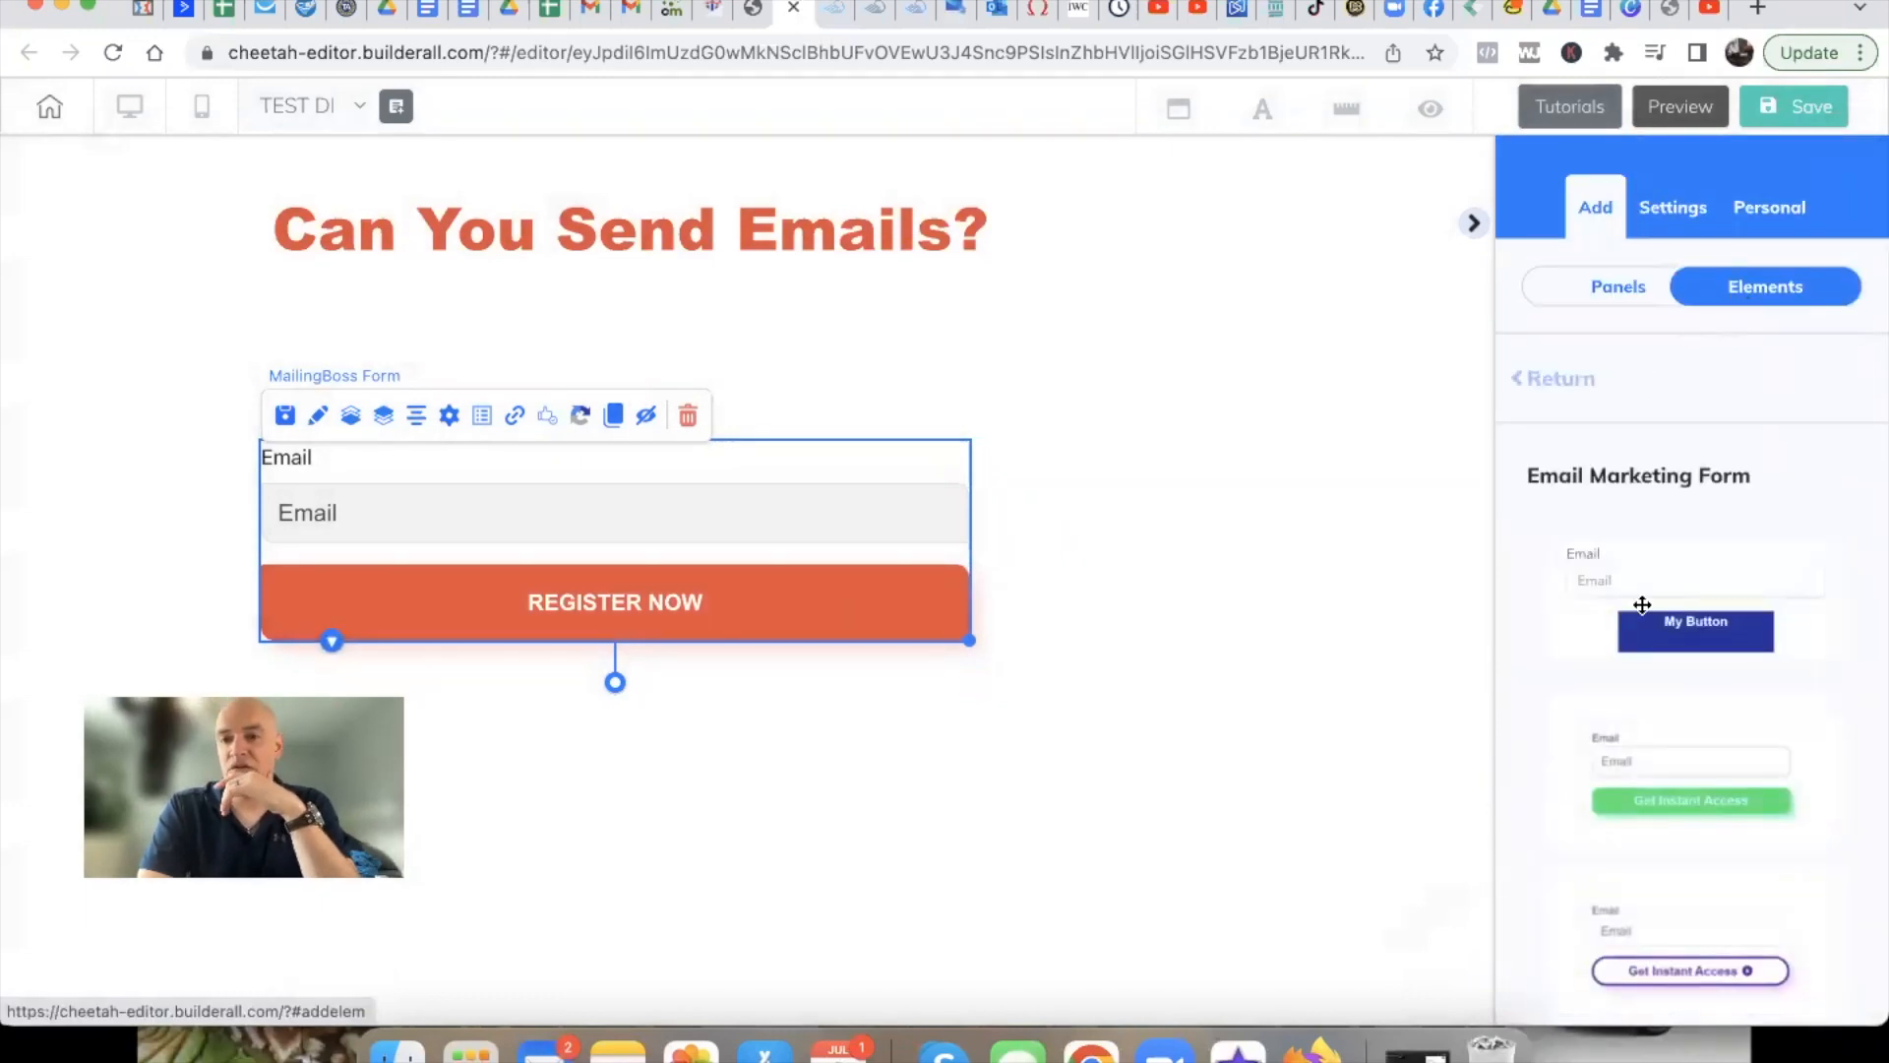
pyautogui.click(1565, 376)
pyautogui.click(1605, 291)
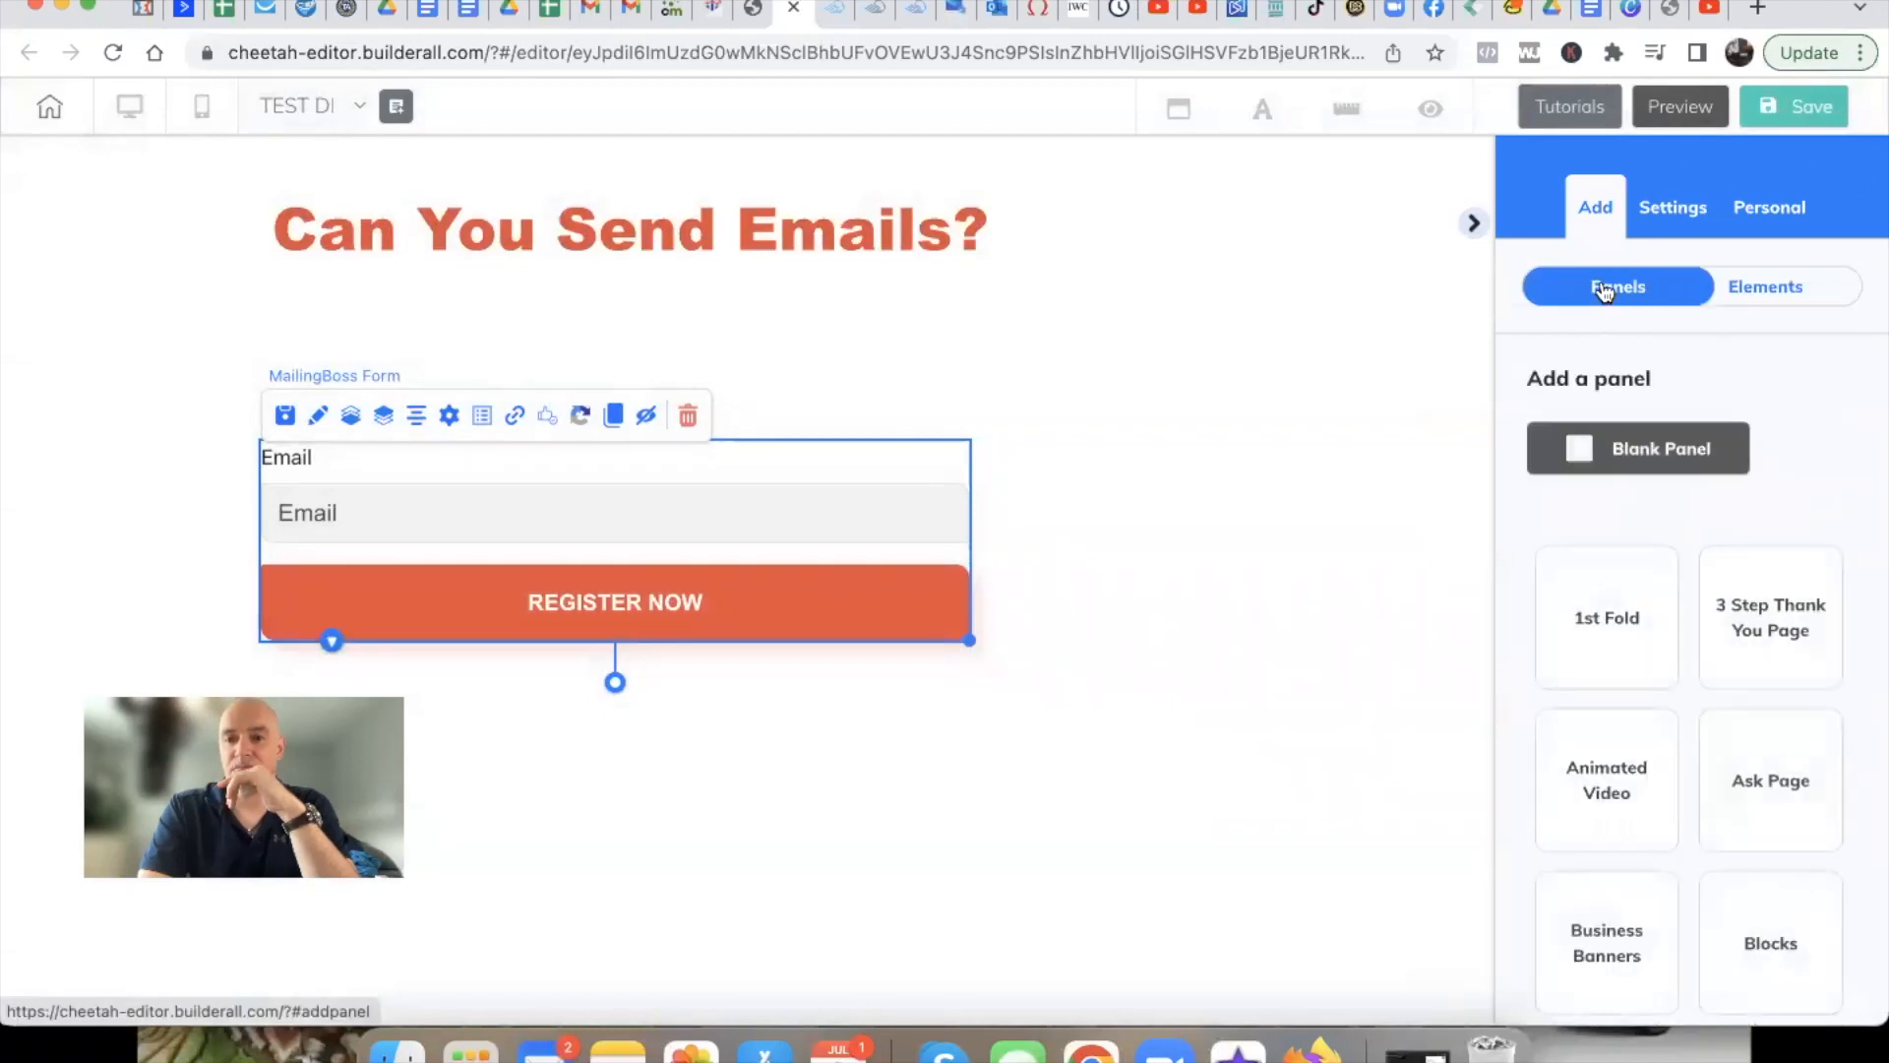
pyautogui.scroll(-3, 1631, 503)
pyautogui.scroll(3, 1634, 511)
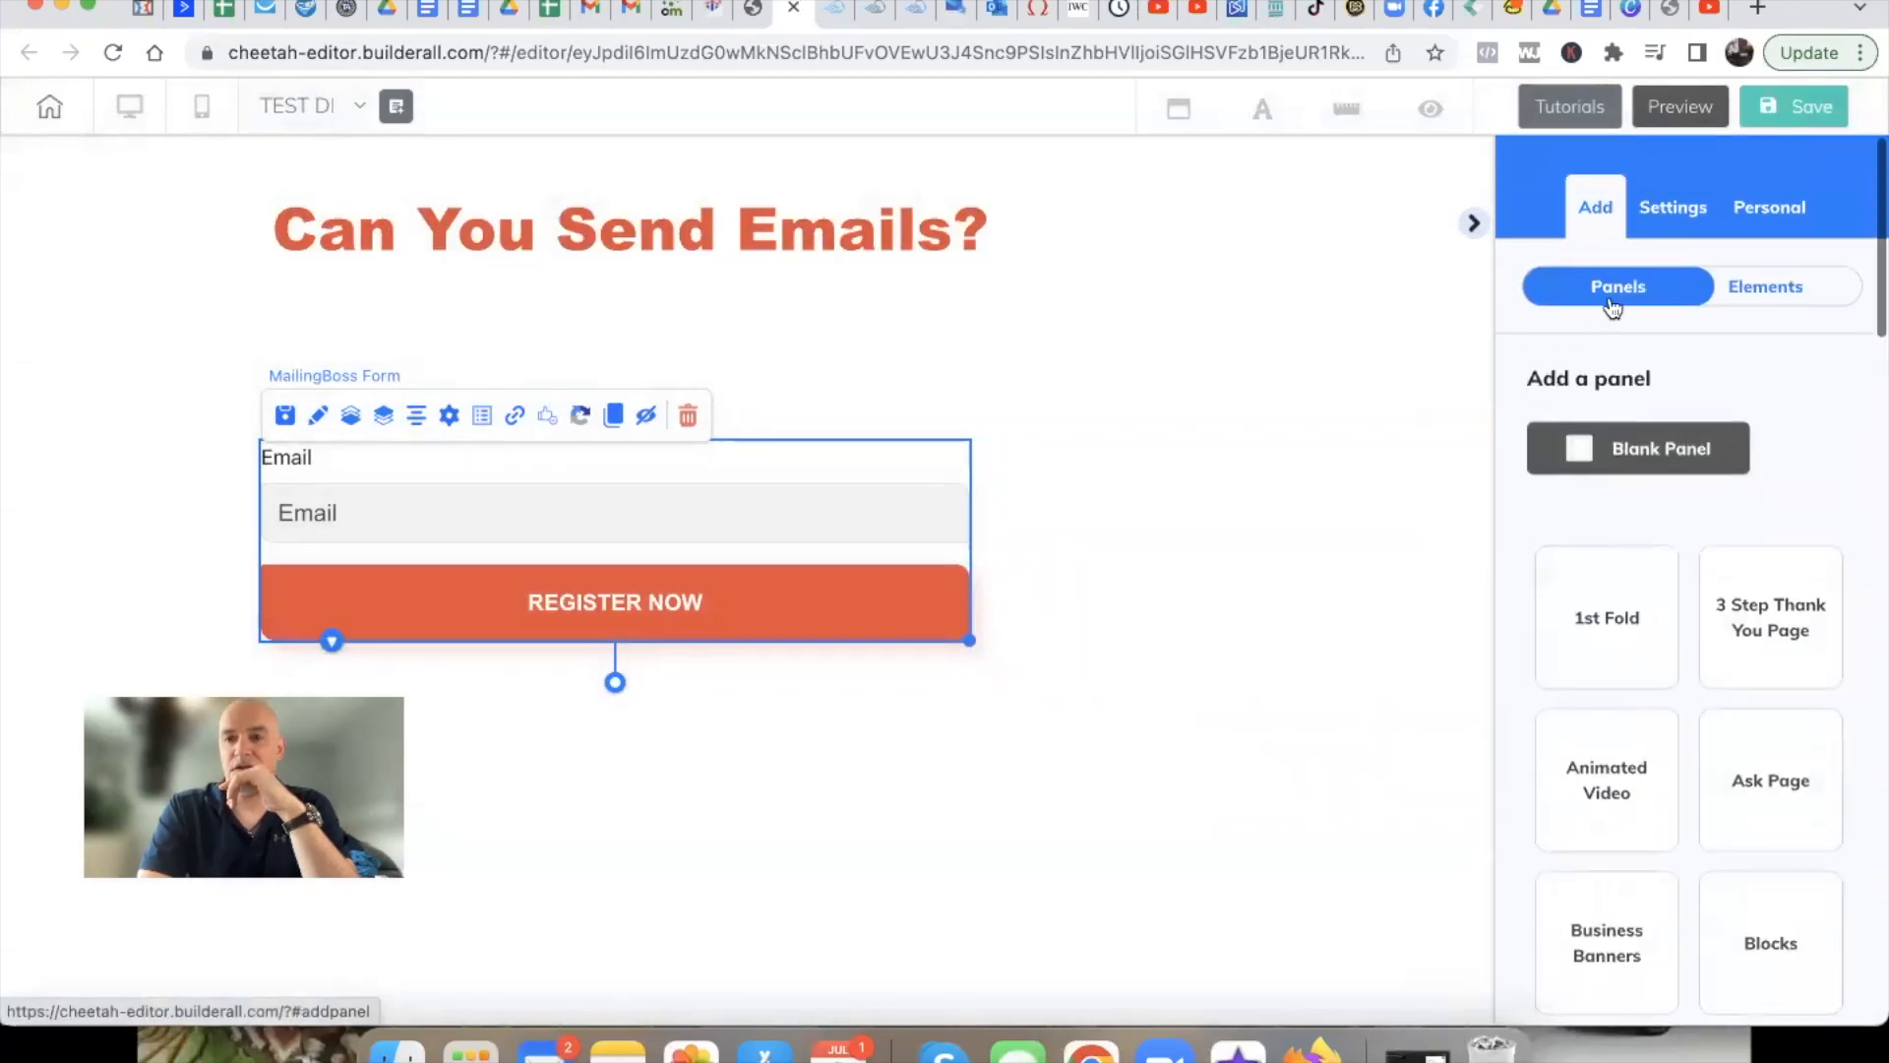
# Add a check-marked Lists element to the page below the email form's register button
pyautogui.click(1776, 293)
pyautogui.scroll(-2, 1634, 566)
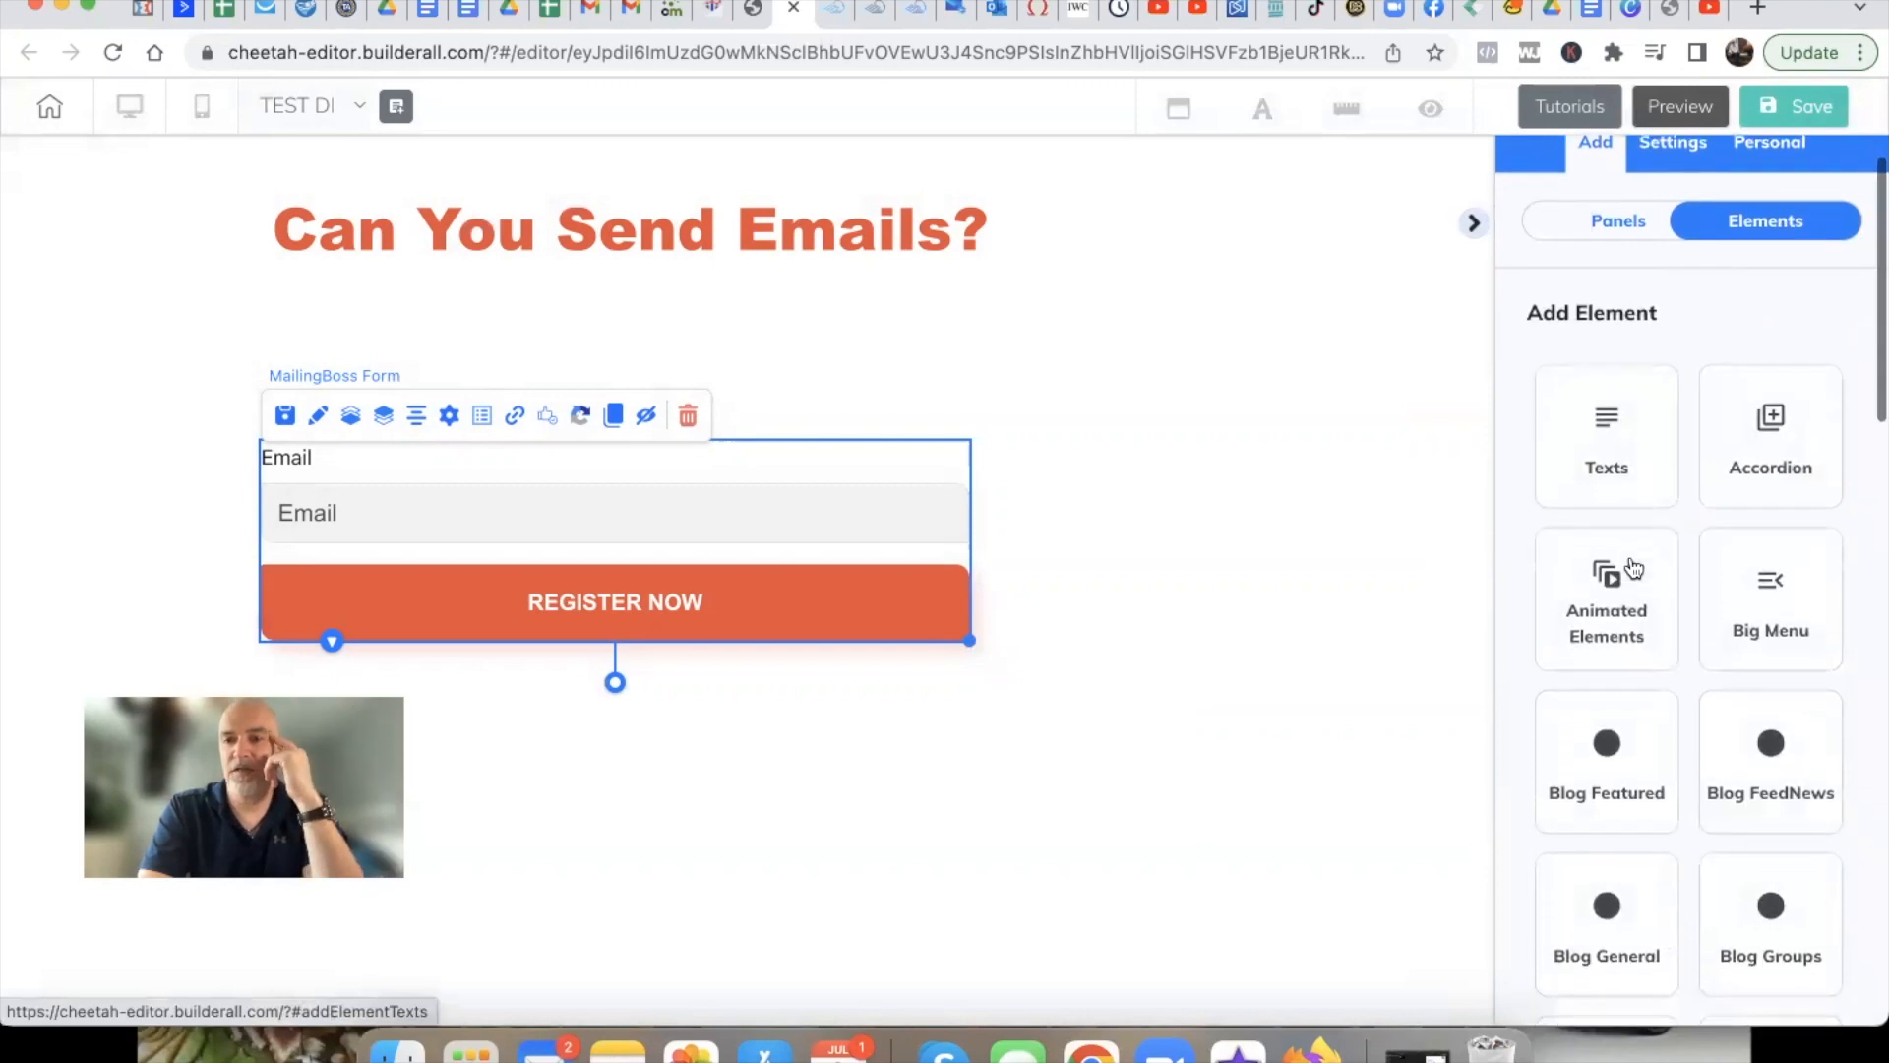
pyautogui.scroll(-10, 1633, 568)
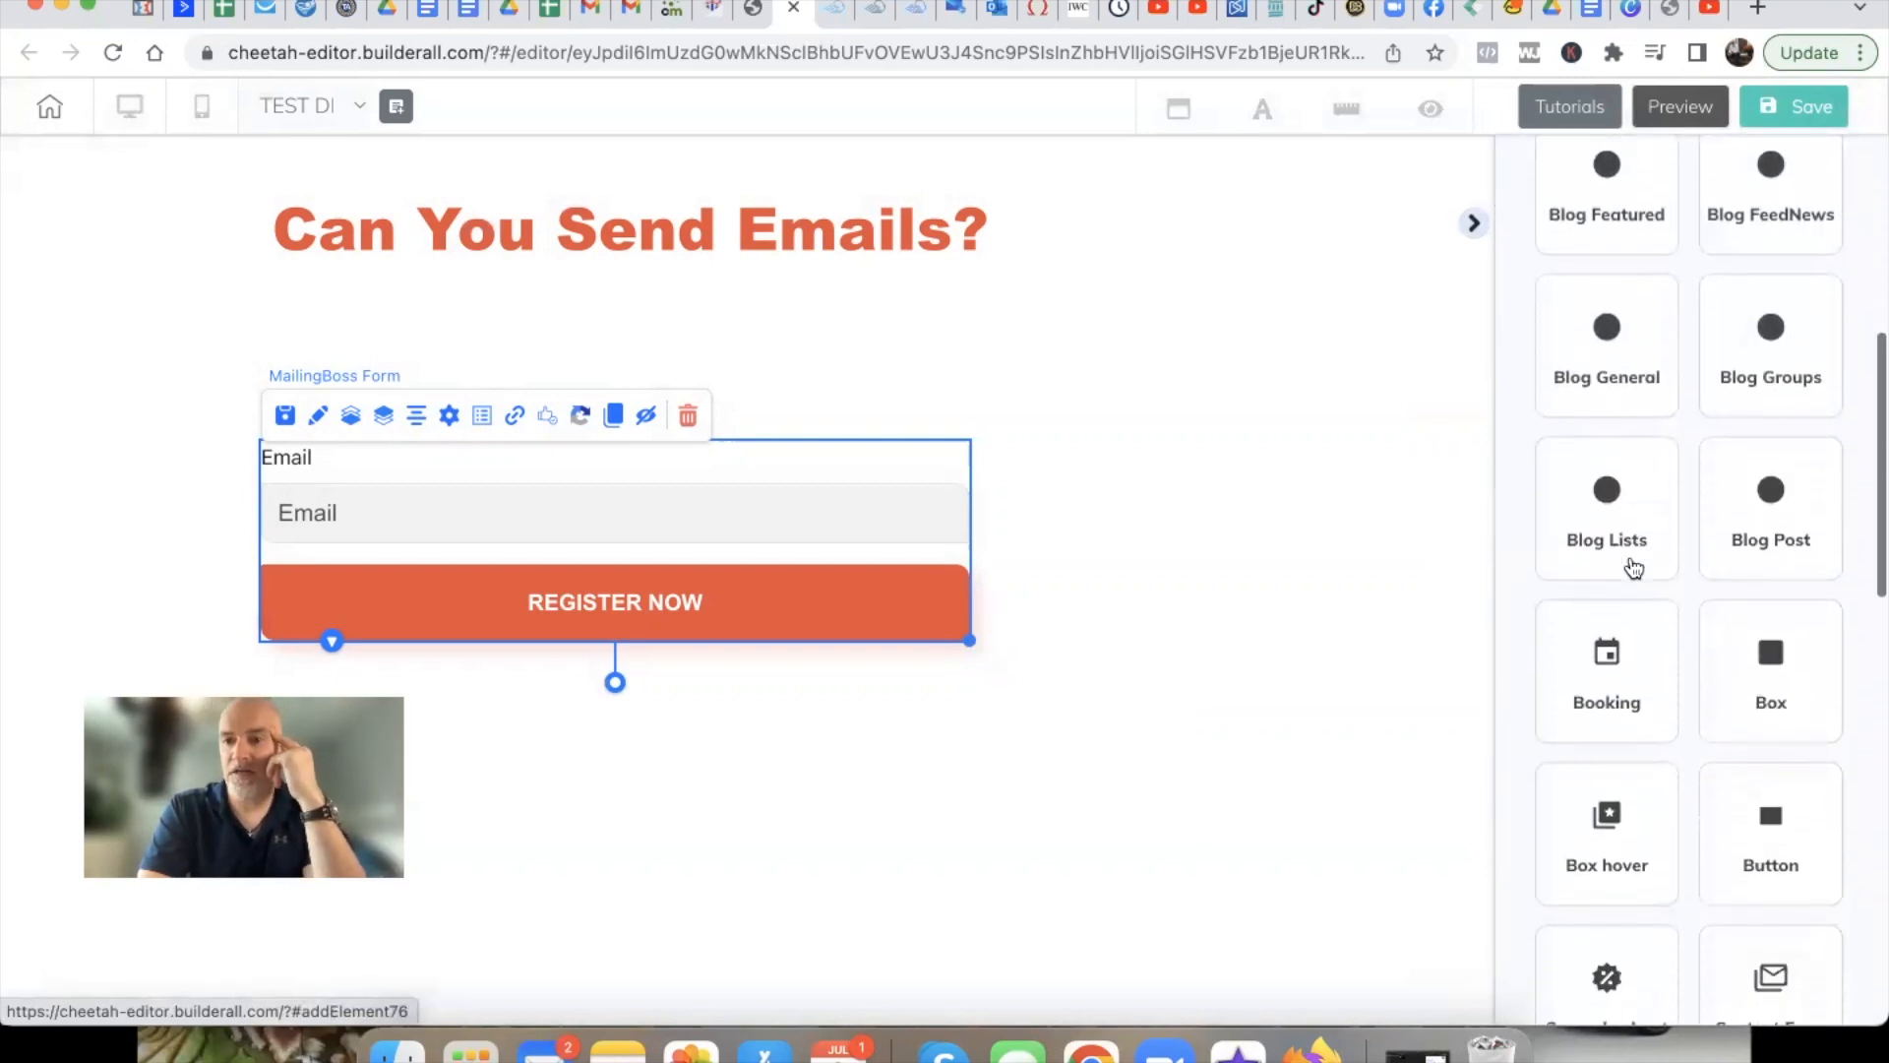
pyautogui.scroll(-1, 1634, 567)
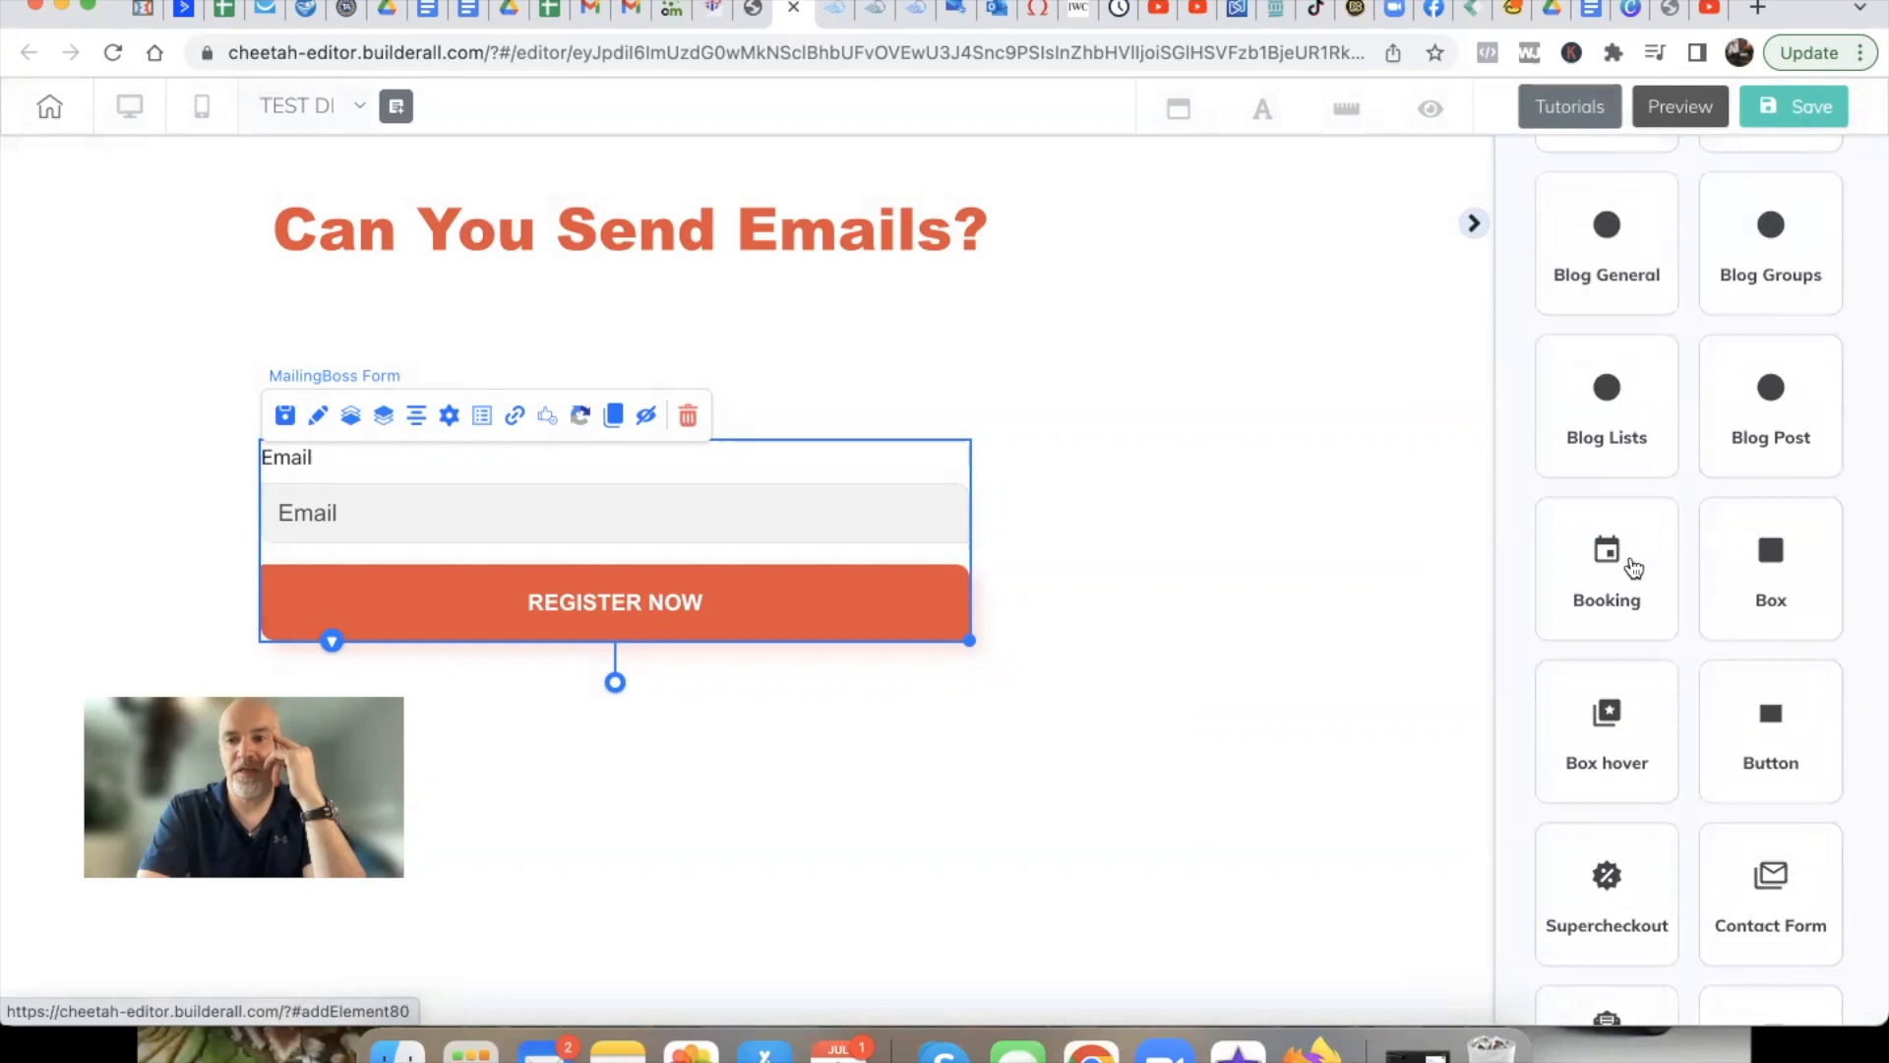
pyautogui.scroll(-7, 1633, 568)
pyautogui.scroll(-3, 1630, 566)
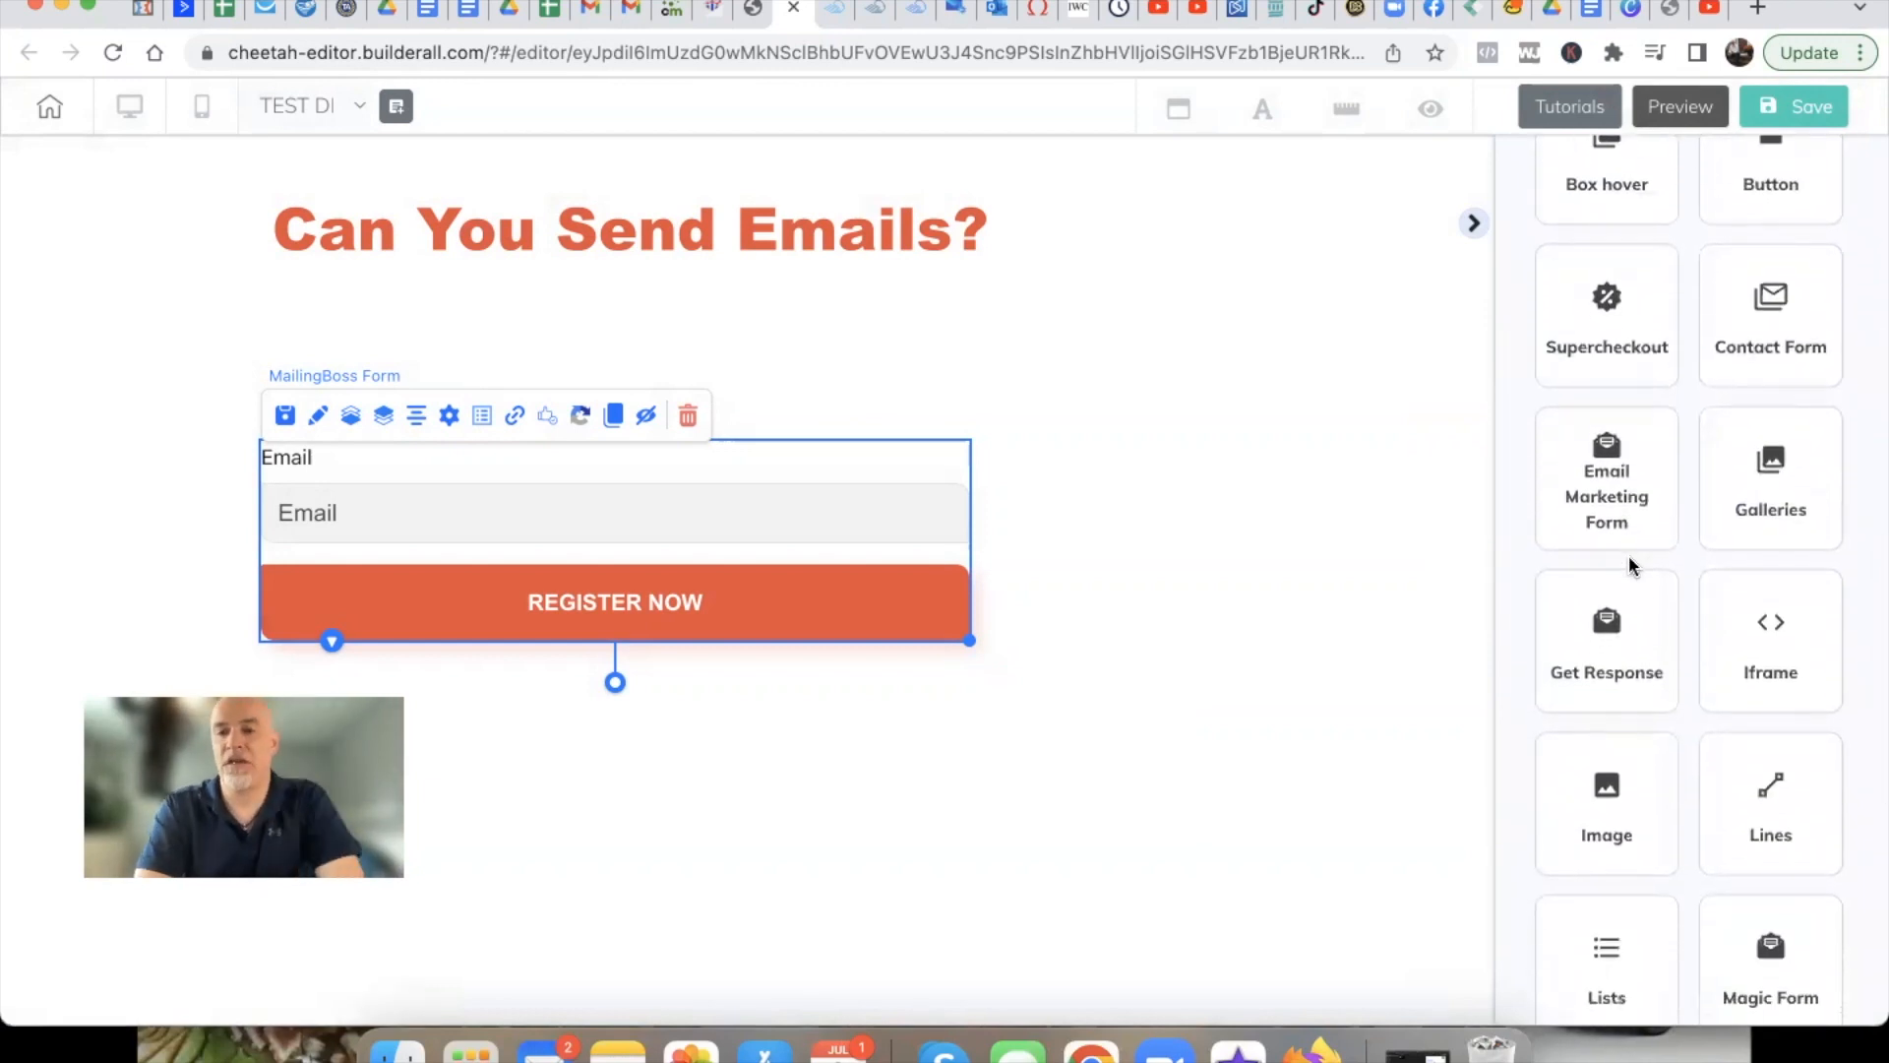
pyautogui.scroll(-7, 1629, 561)
pyautogui.scroll(-1, 1632, 571)
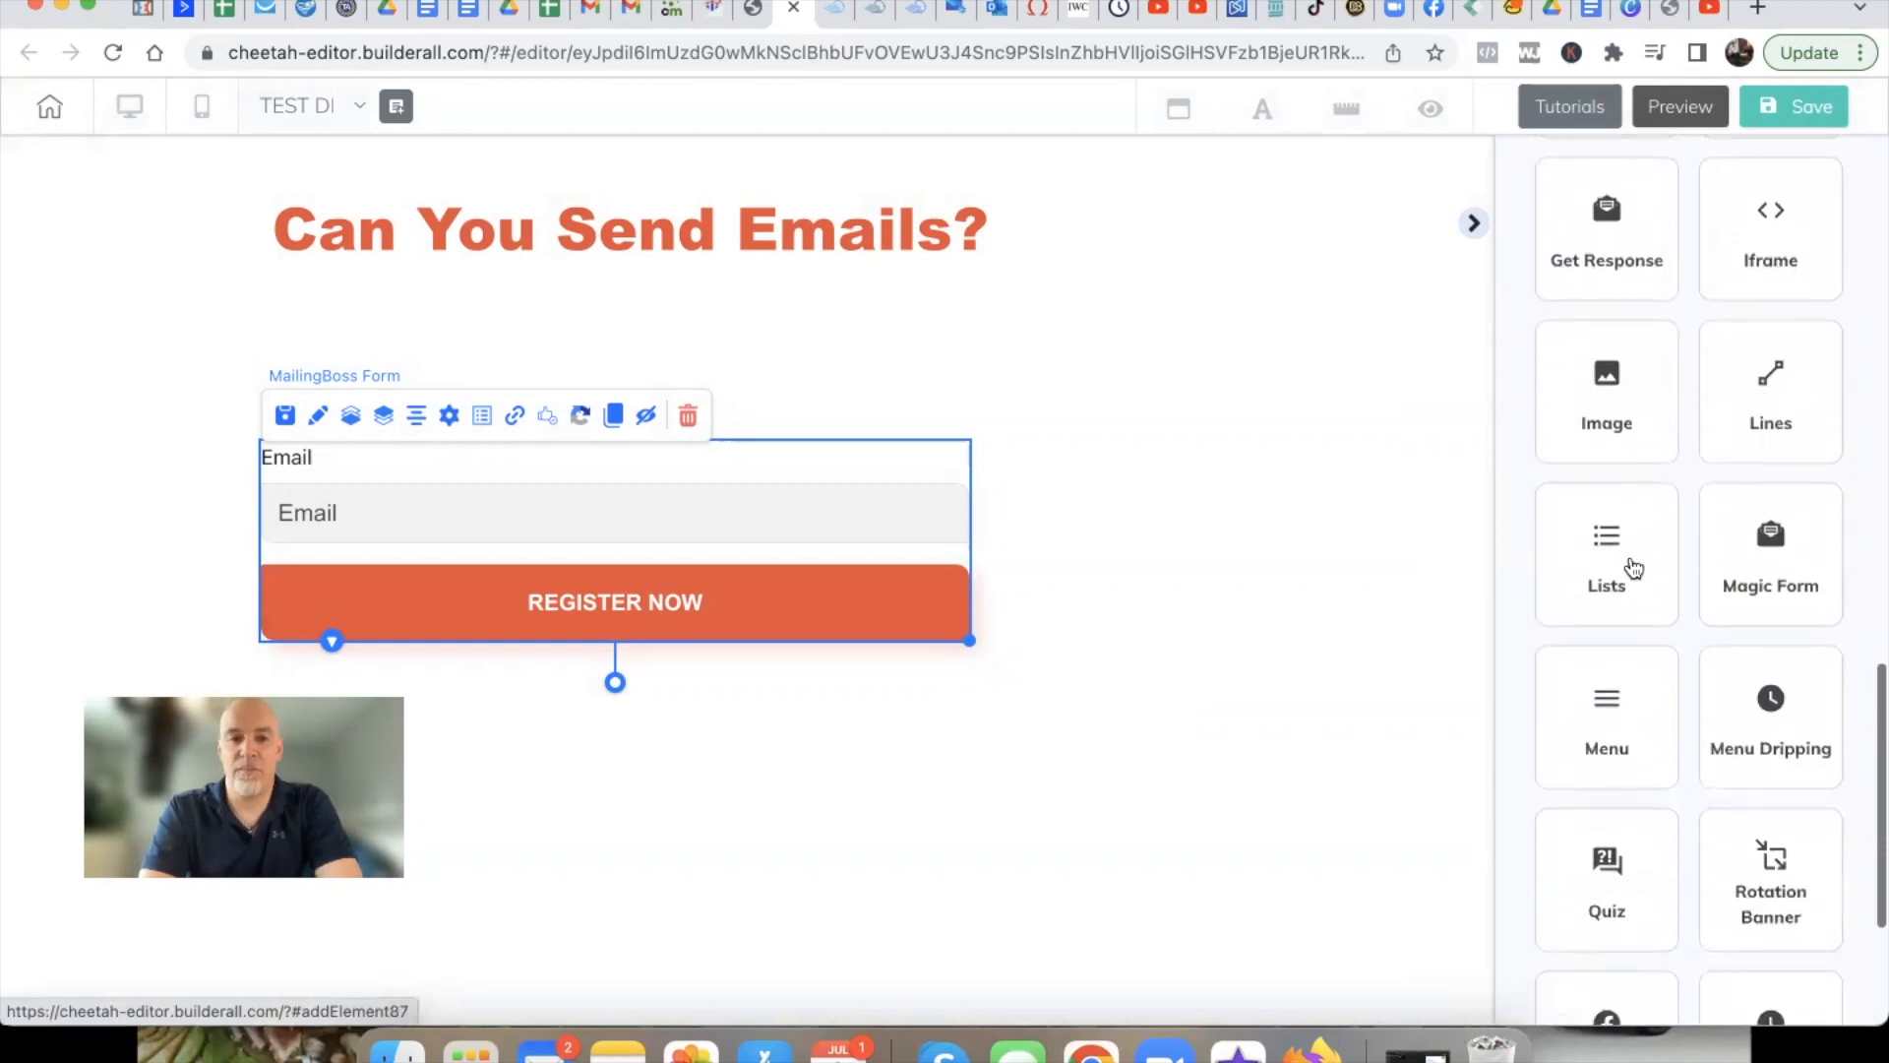
pyautogui.click(1606, 548)
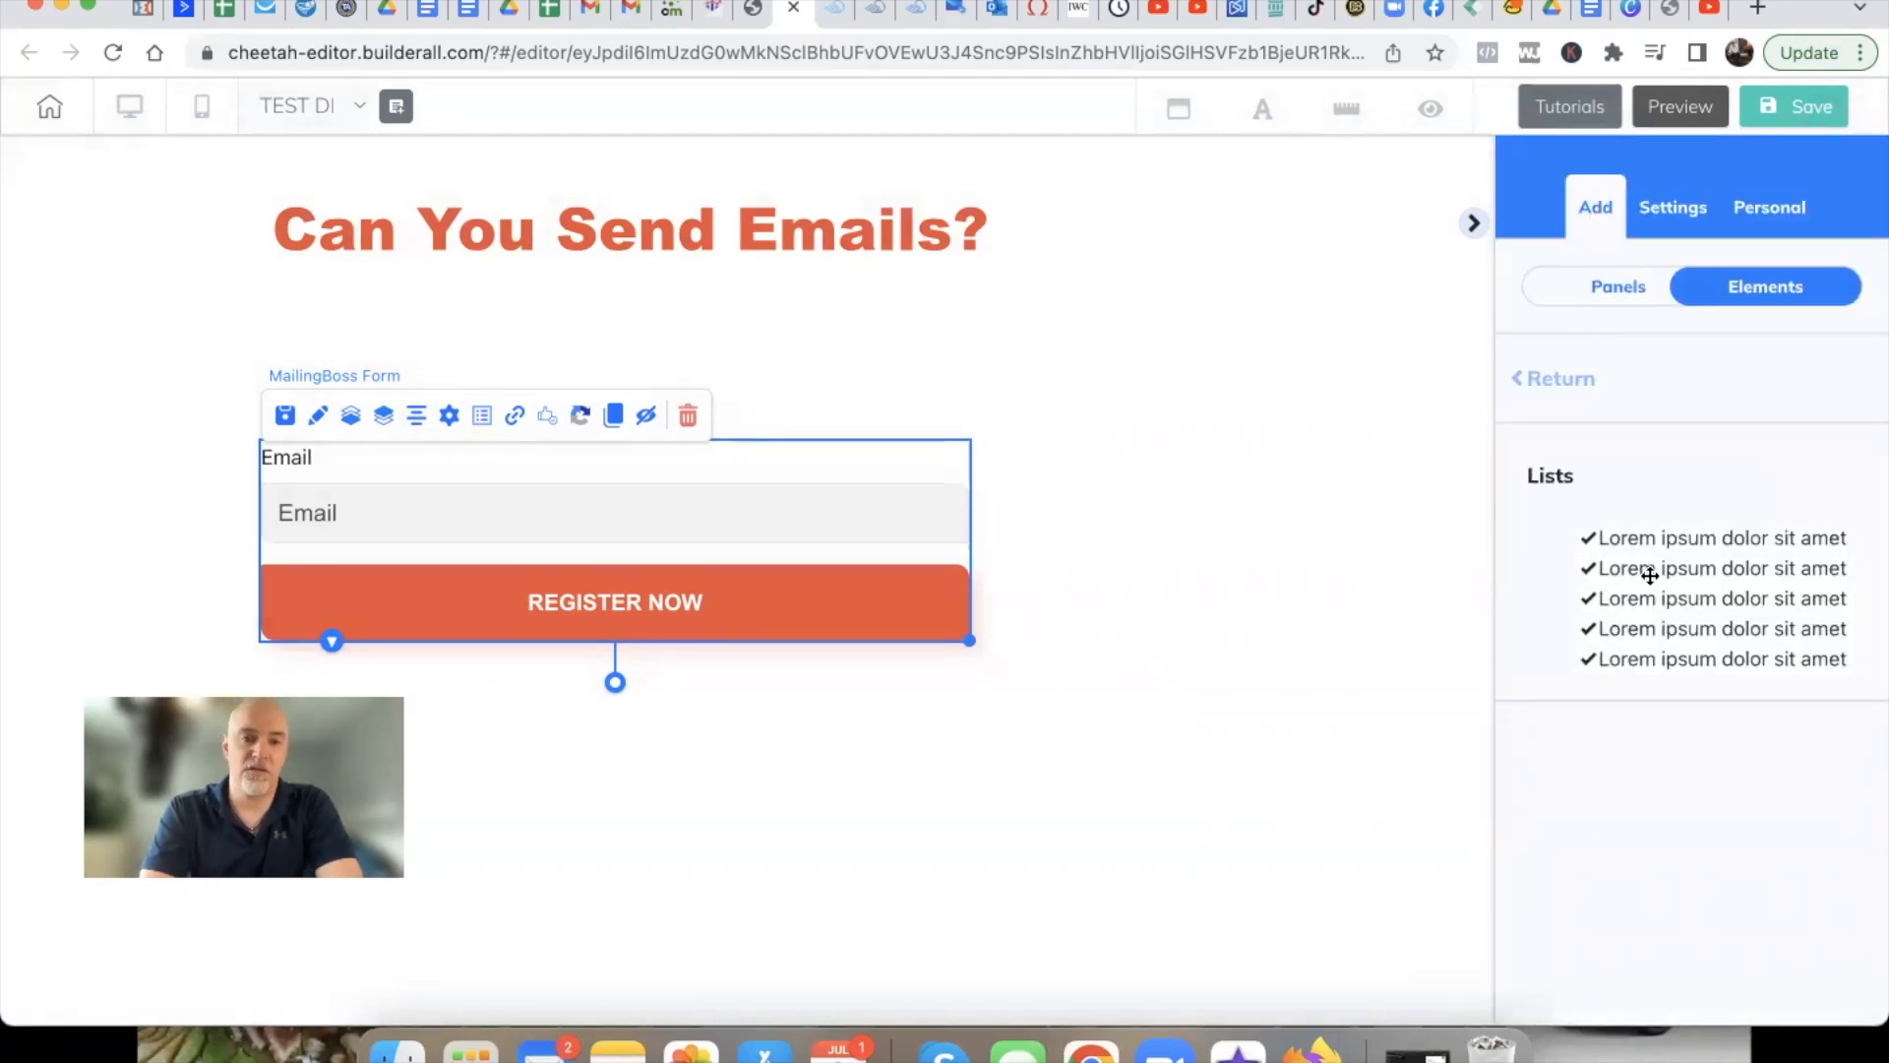
pyautogui.moveTo(1652, 575); pyautogui.dragTo(542, 825)
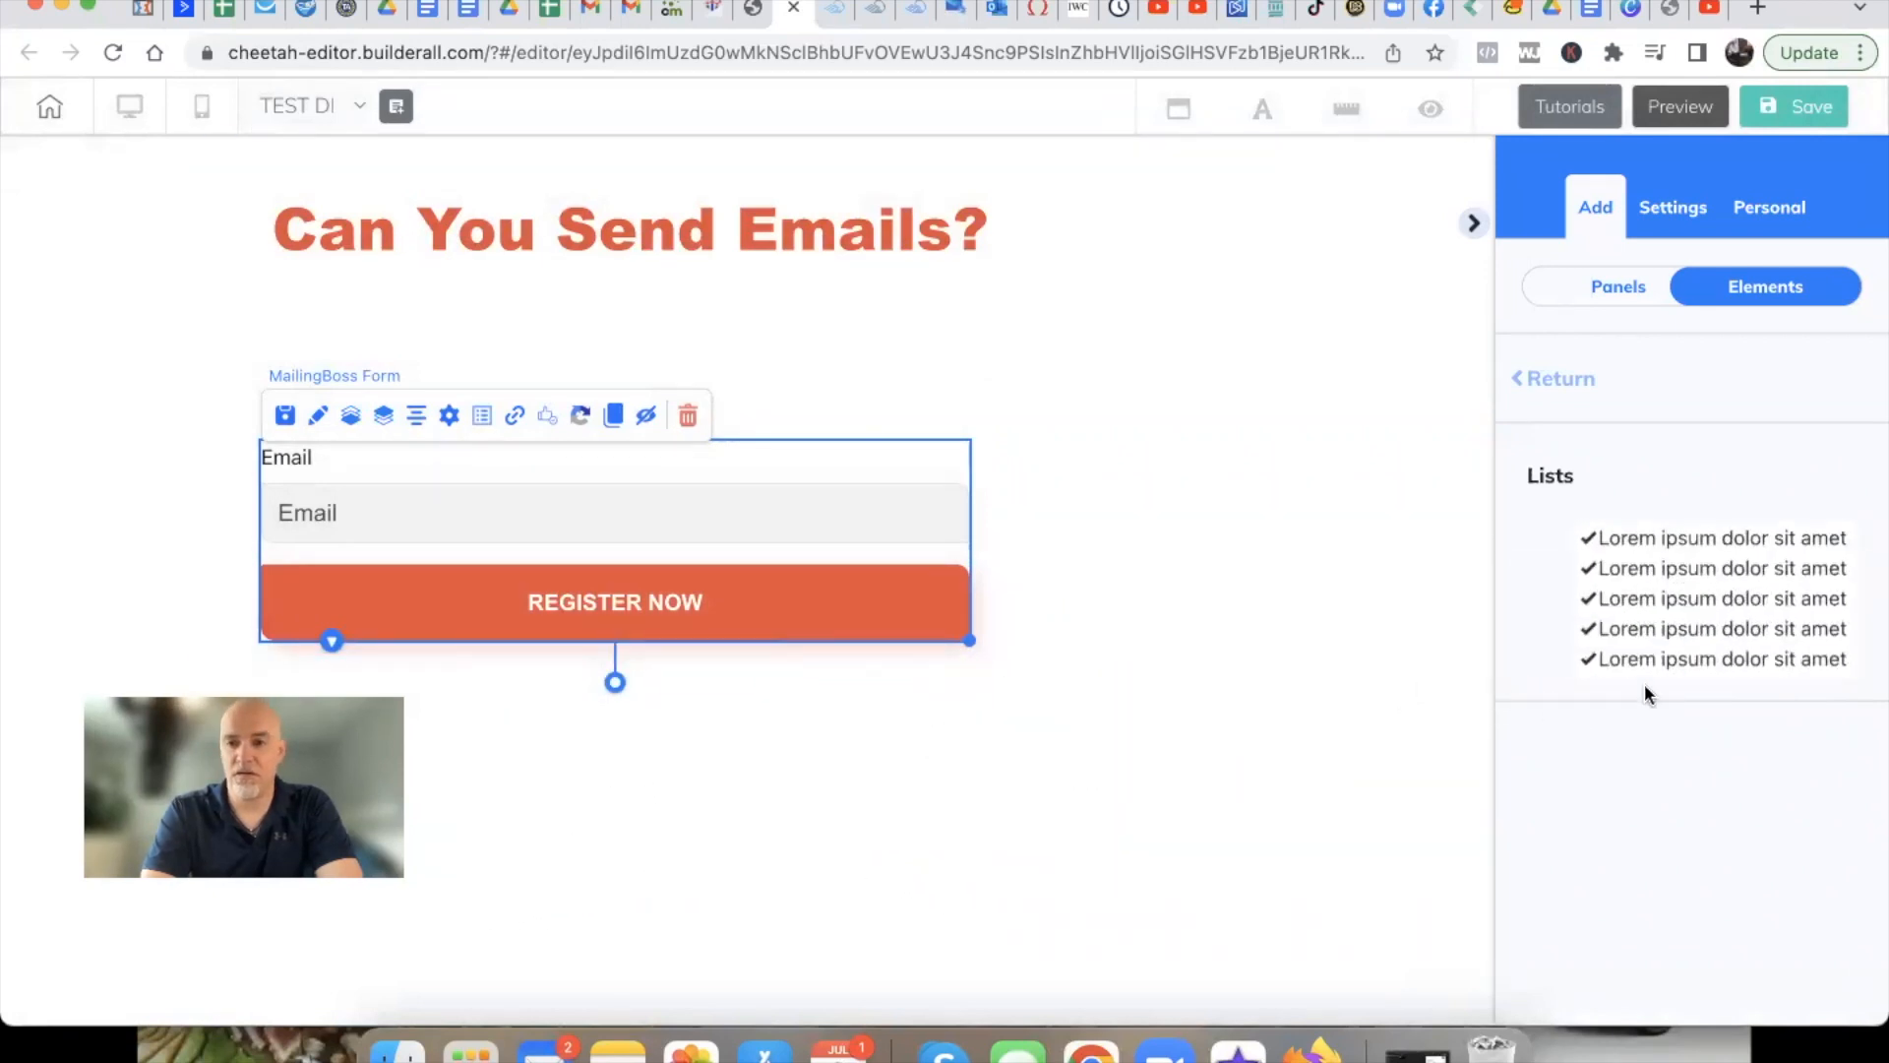
pyautogui.moveTo(1711, 610); pyautogui.dragTo(544, 752)
# Reposition the email form under the headline and align the check-marked list just beneath the register button
pyautogui.moveTo(1030, 437); pyautogui.dragTo(520, 405)
pyautogui.moveTo(595, 848); pyautogui.dragTo(618, 770)
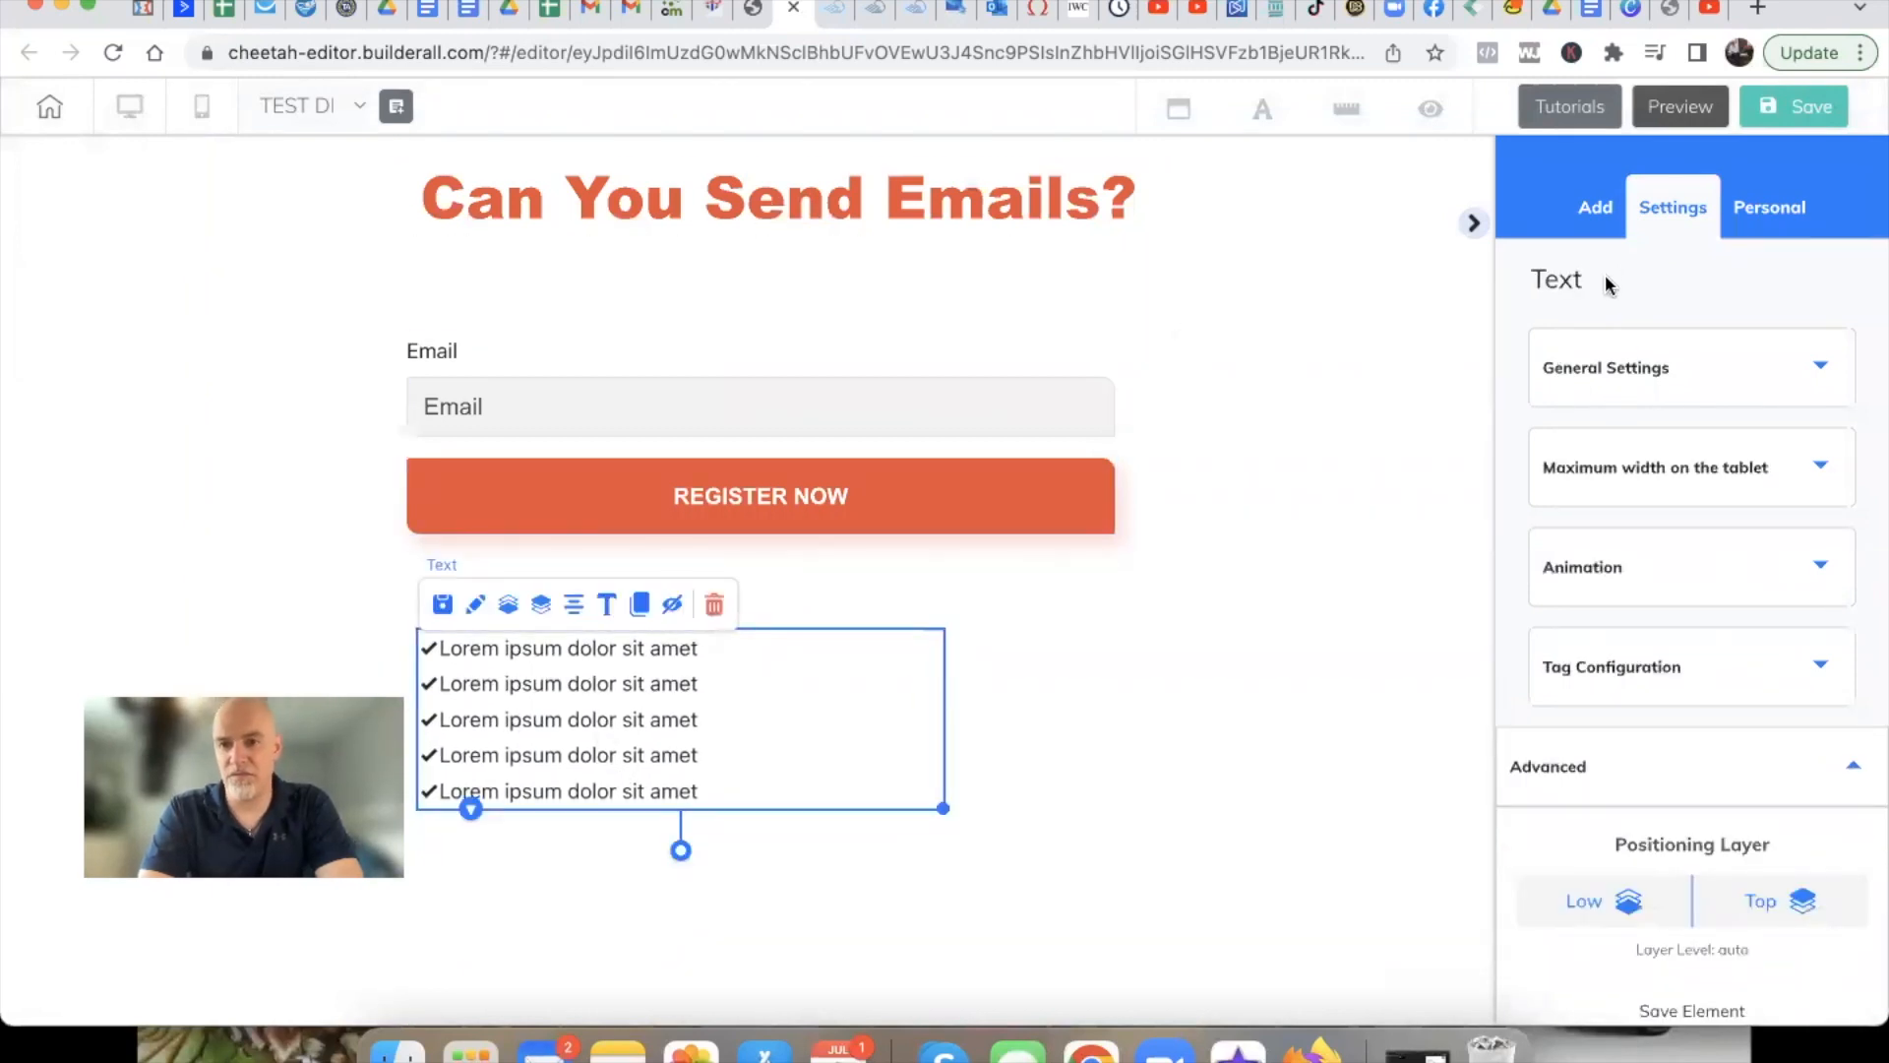
pyautogui.scroll(-2, 1659, 603)
pyautogui.scroll(2, 1660, 603)
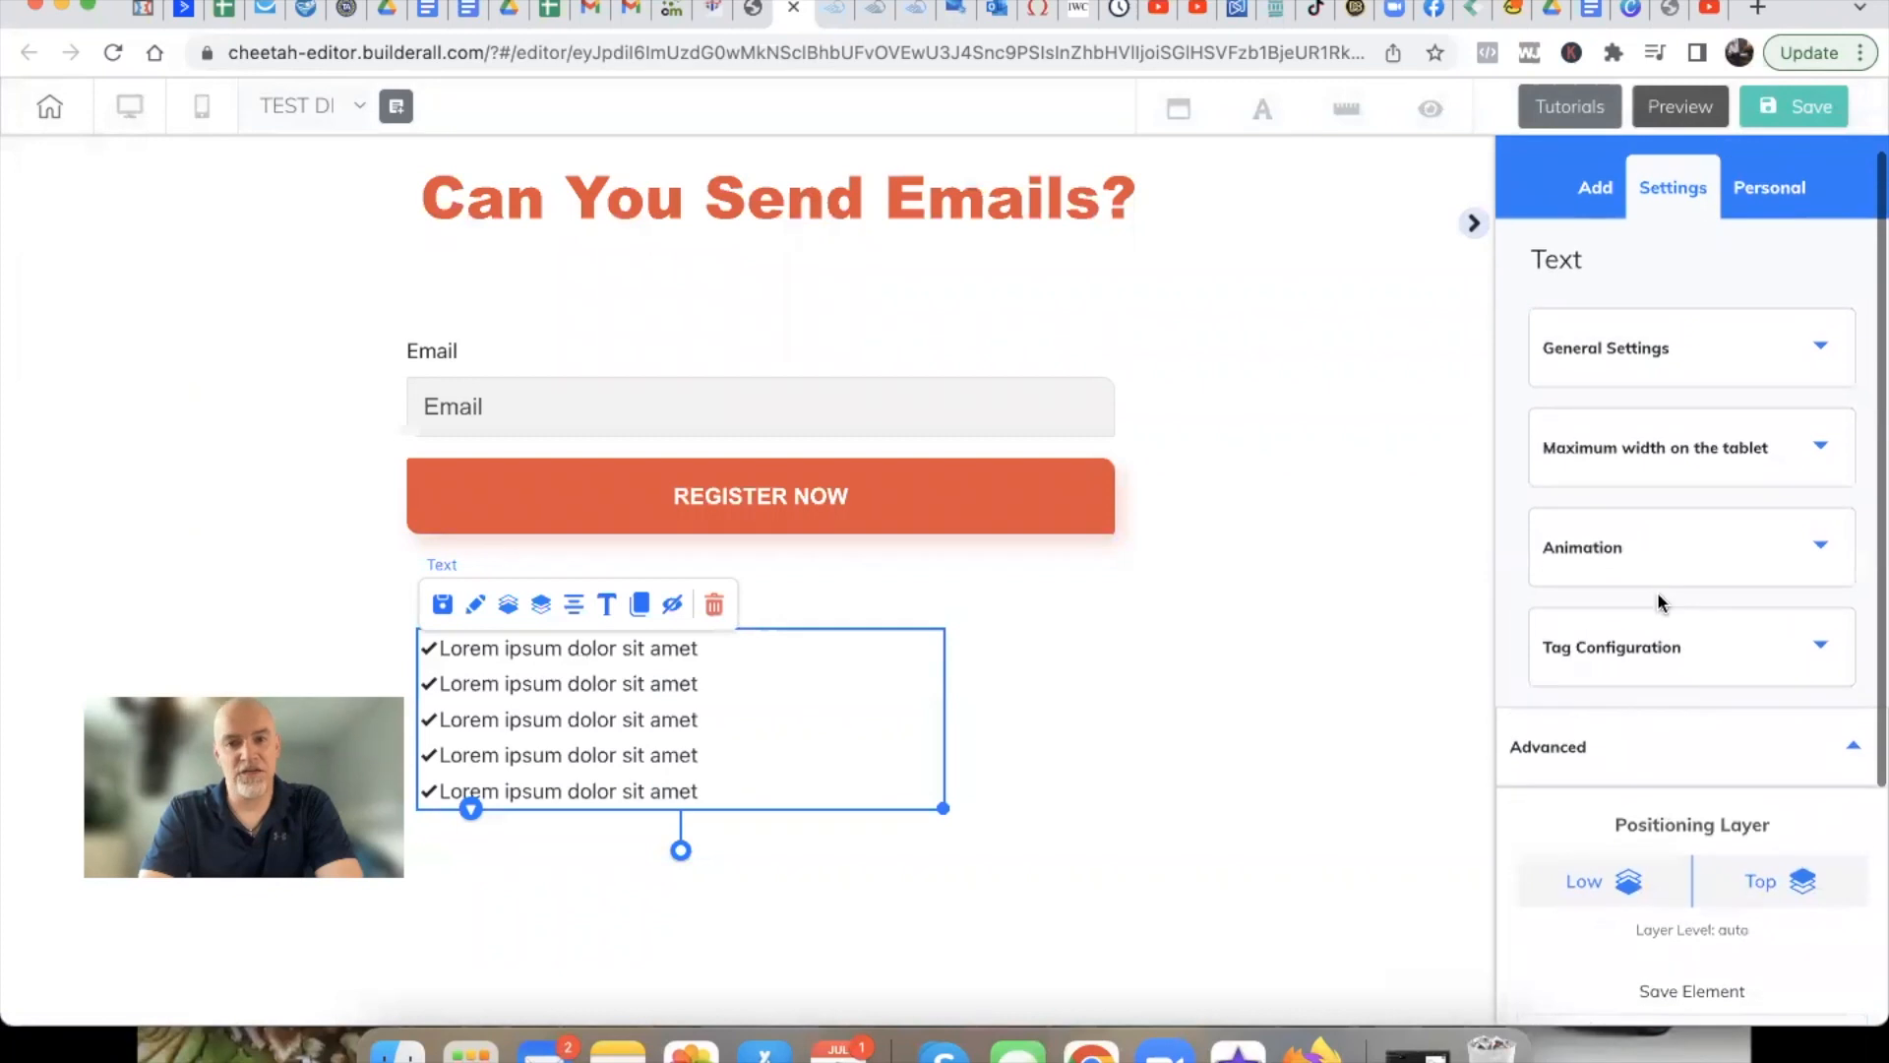
# Browse the full catalogue of page elements that can be added, from Texts to Video Gallery
pyautogui.click(1595, 190)
pyautogui.click(1600, 295)
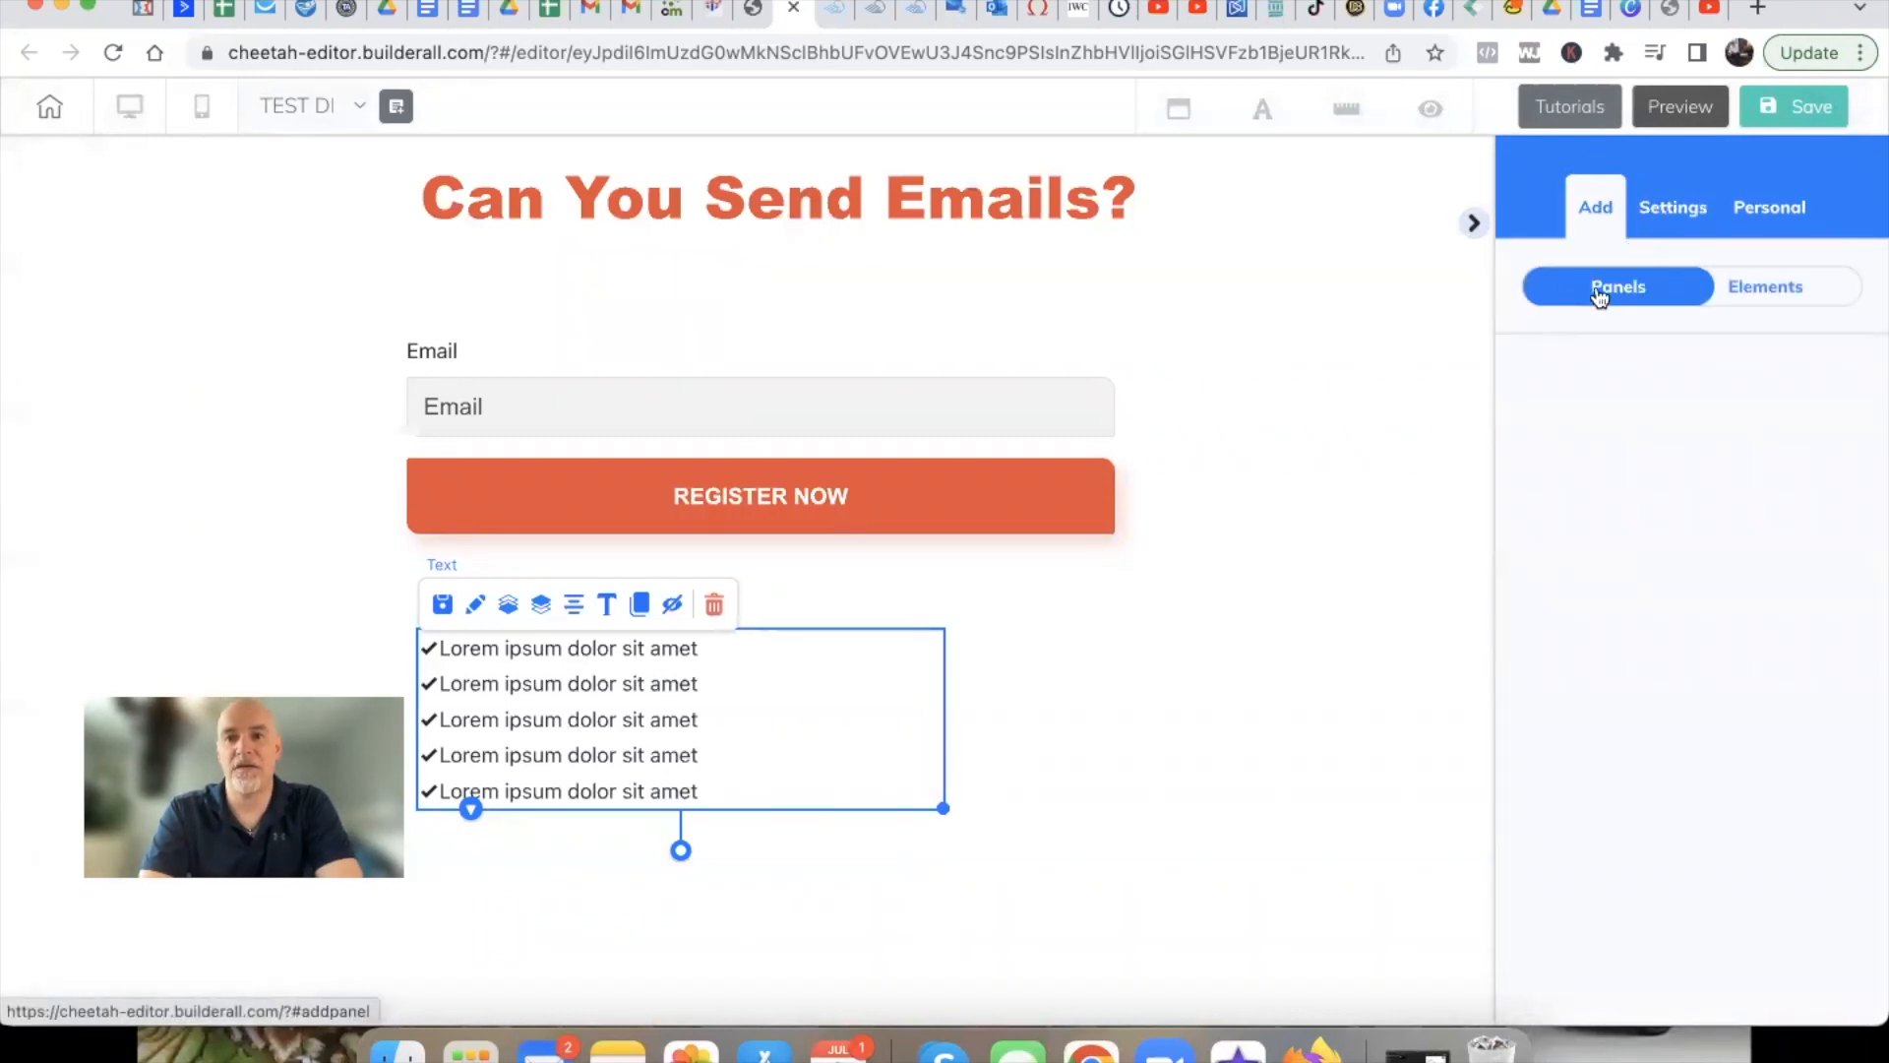
pyautogui.click(1749, 288)
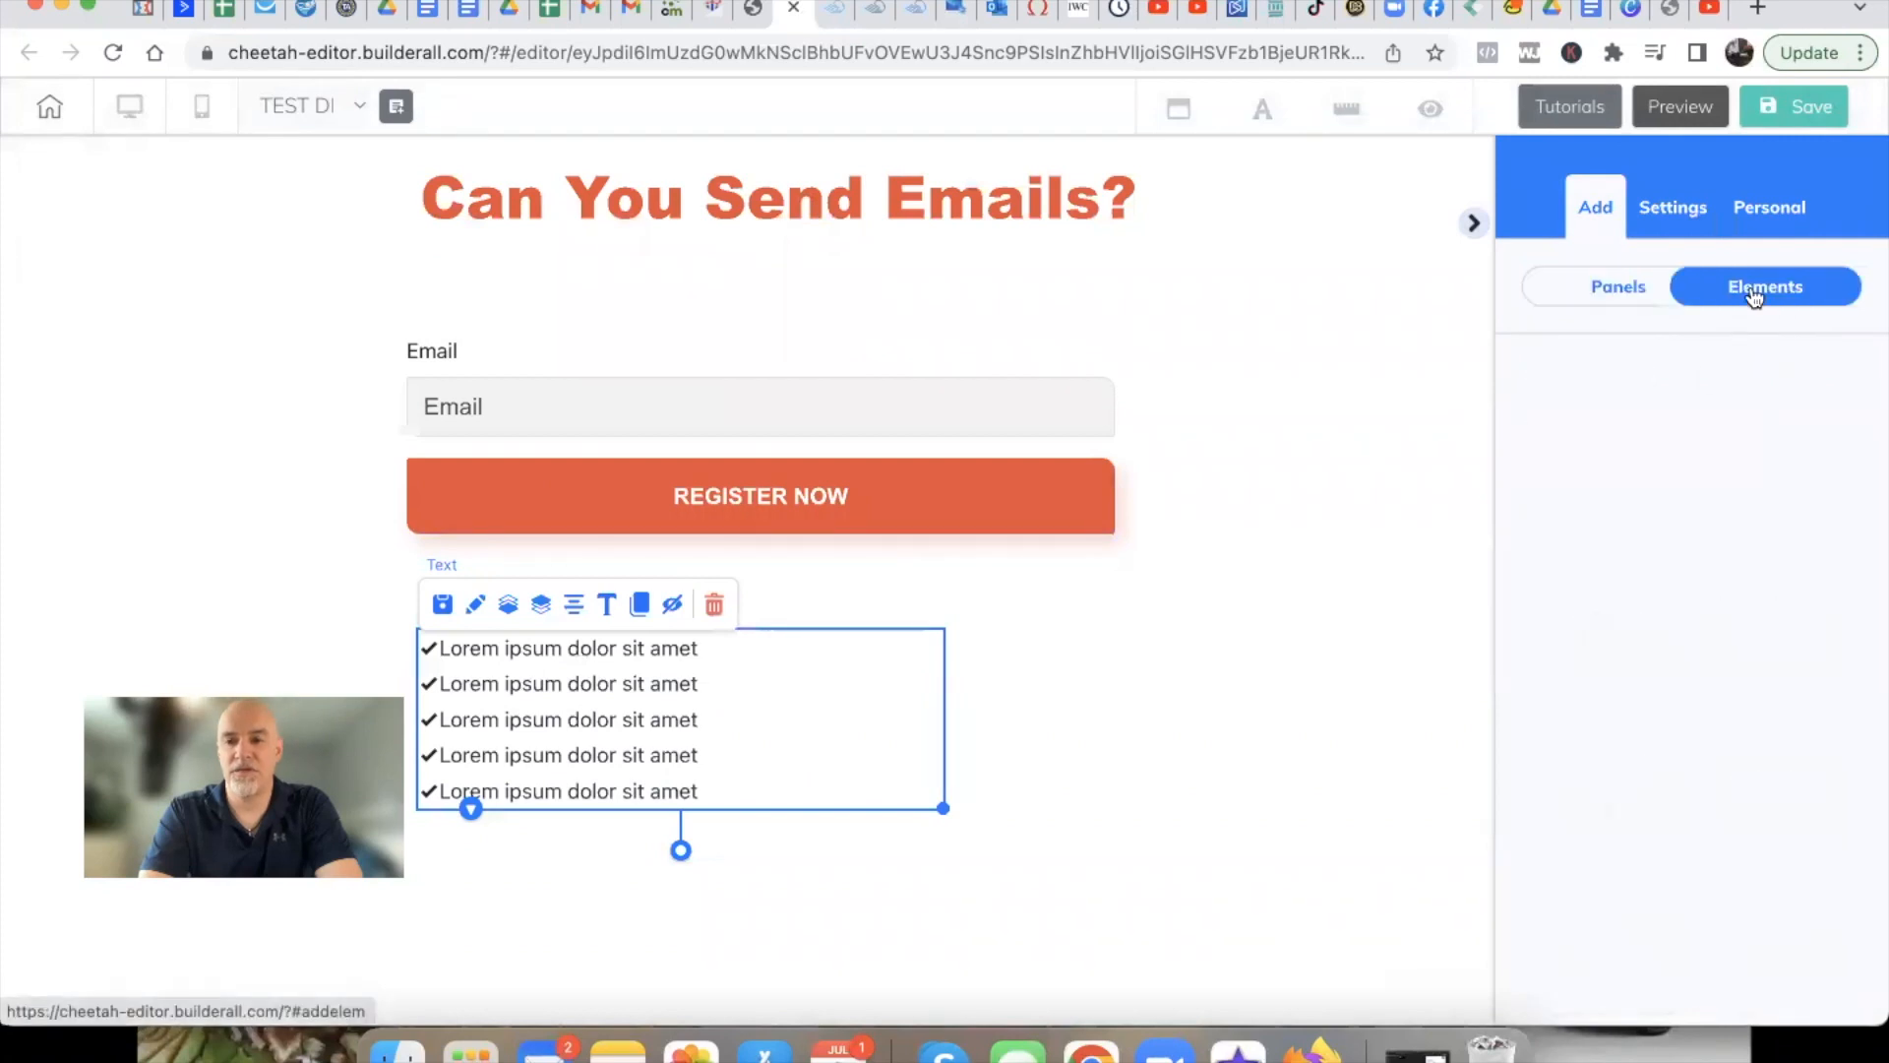
pyautogui.click(1564, 384)
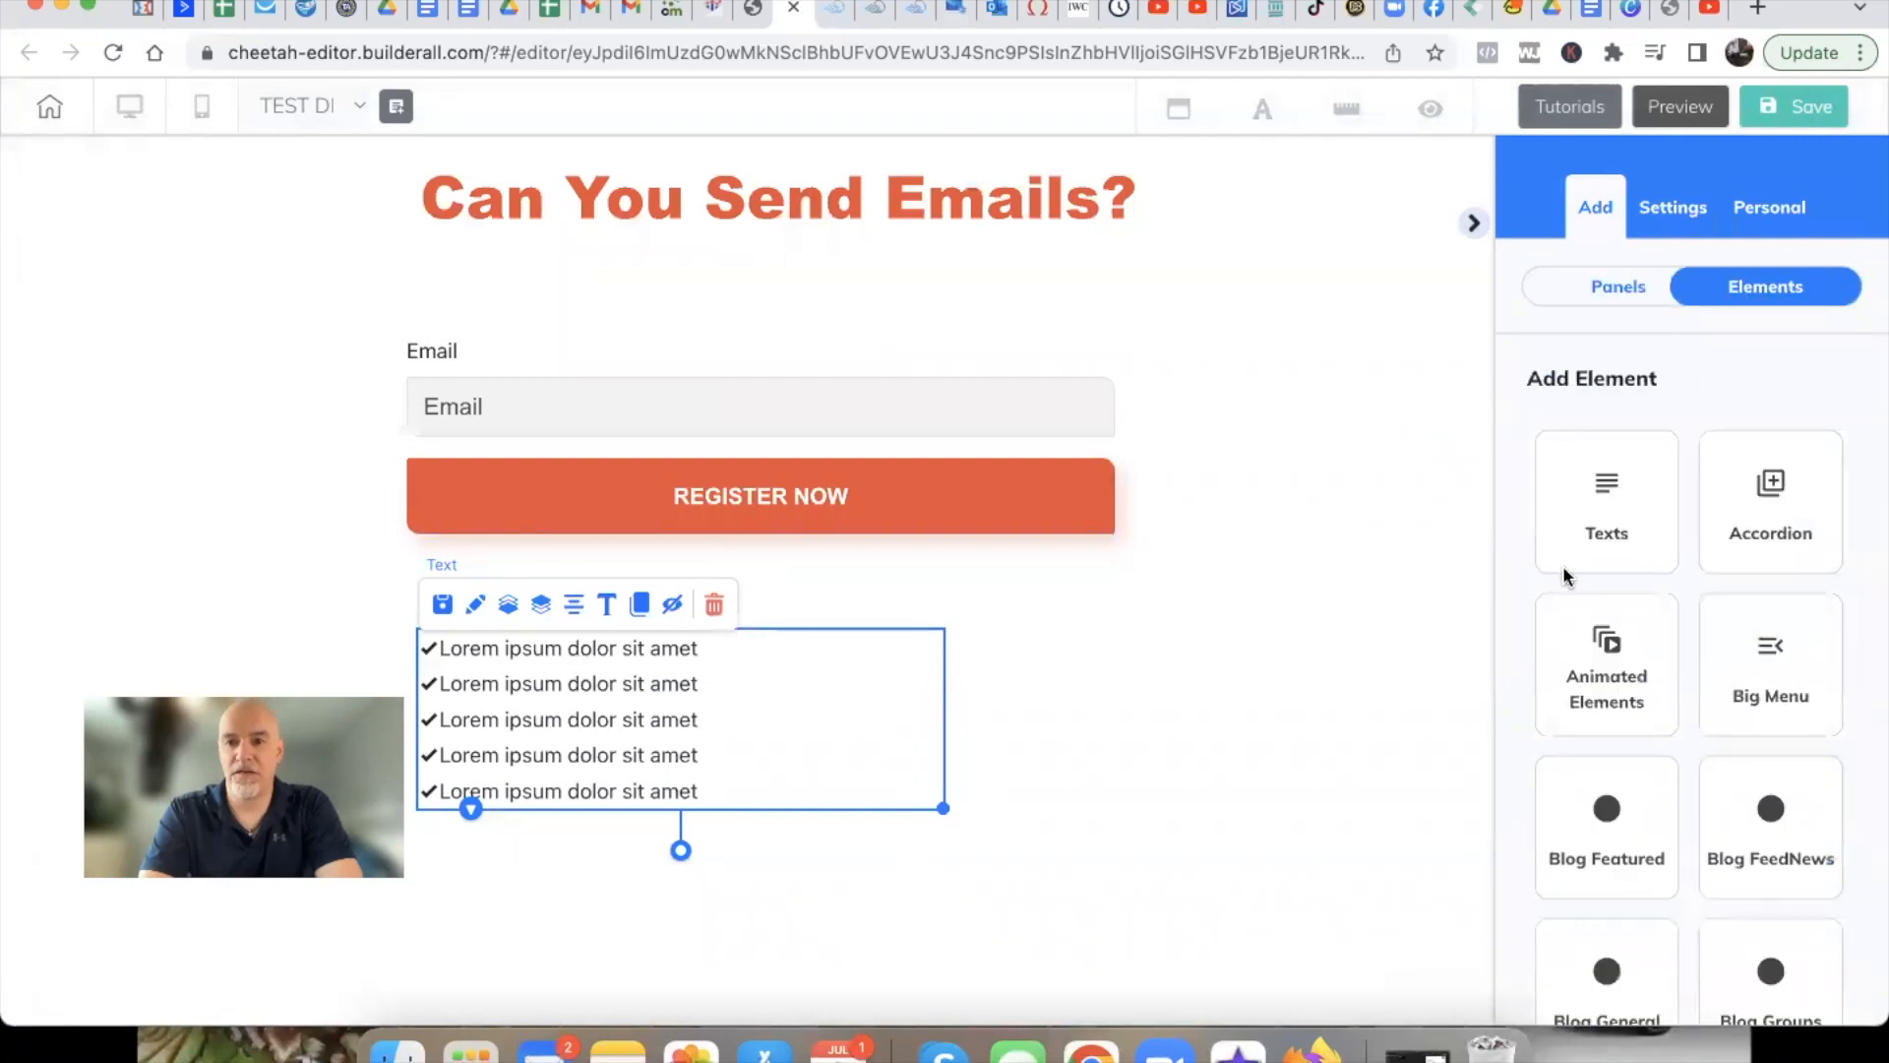
pyautogui.scroll(-5, 1574, 620)
pyautogui.scroll(-10, 1580, 627)
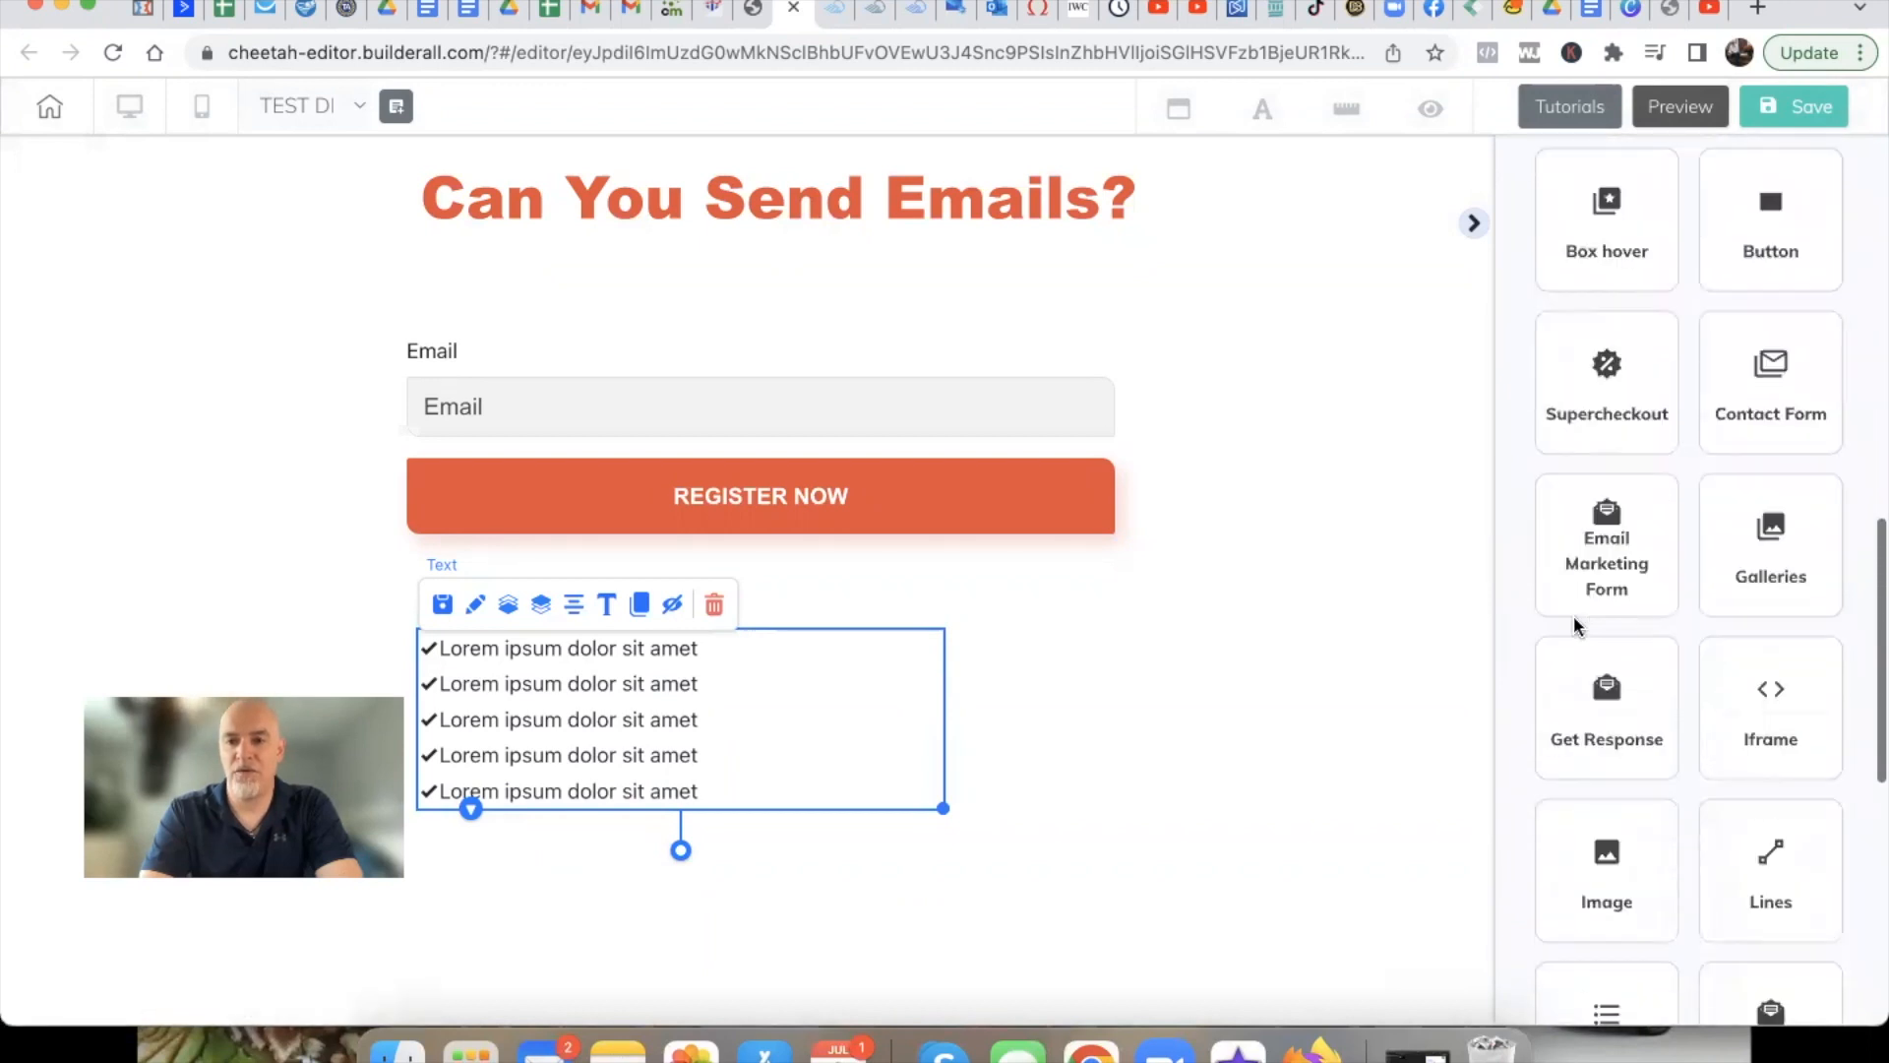
pyautogui.scroll(-6, 1578, 626)
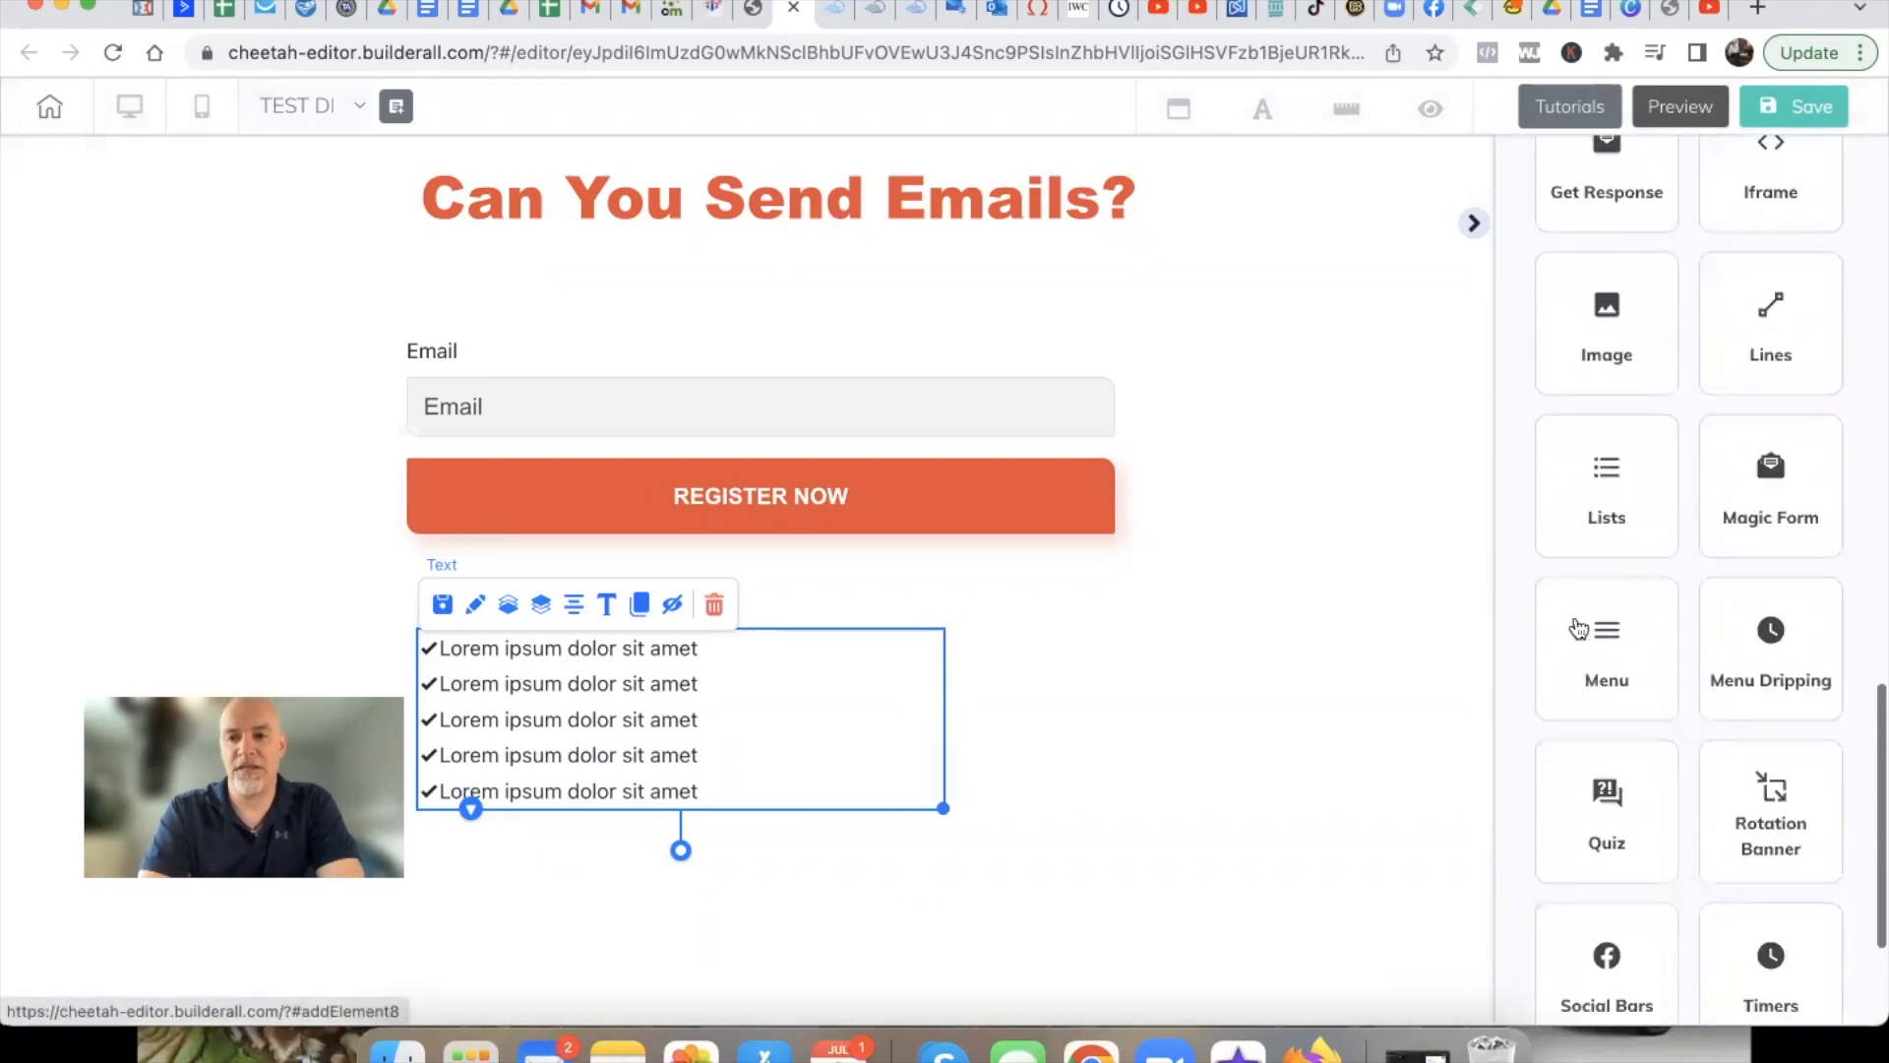
pyautogui.scroll(-3, 1579, 628)
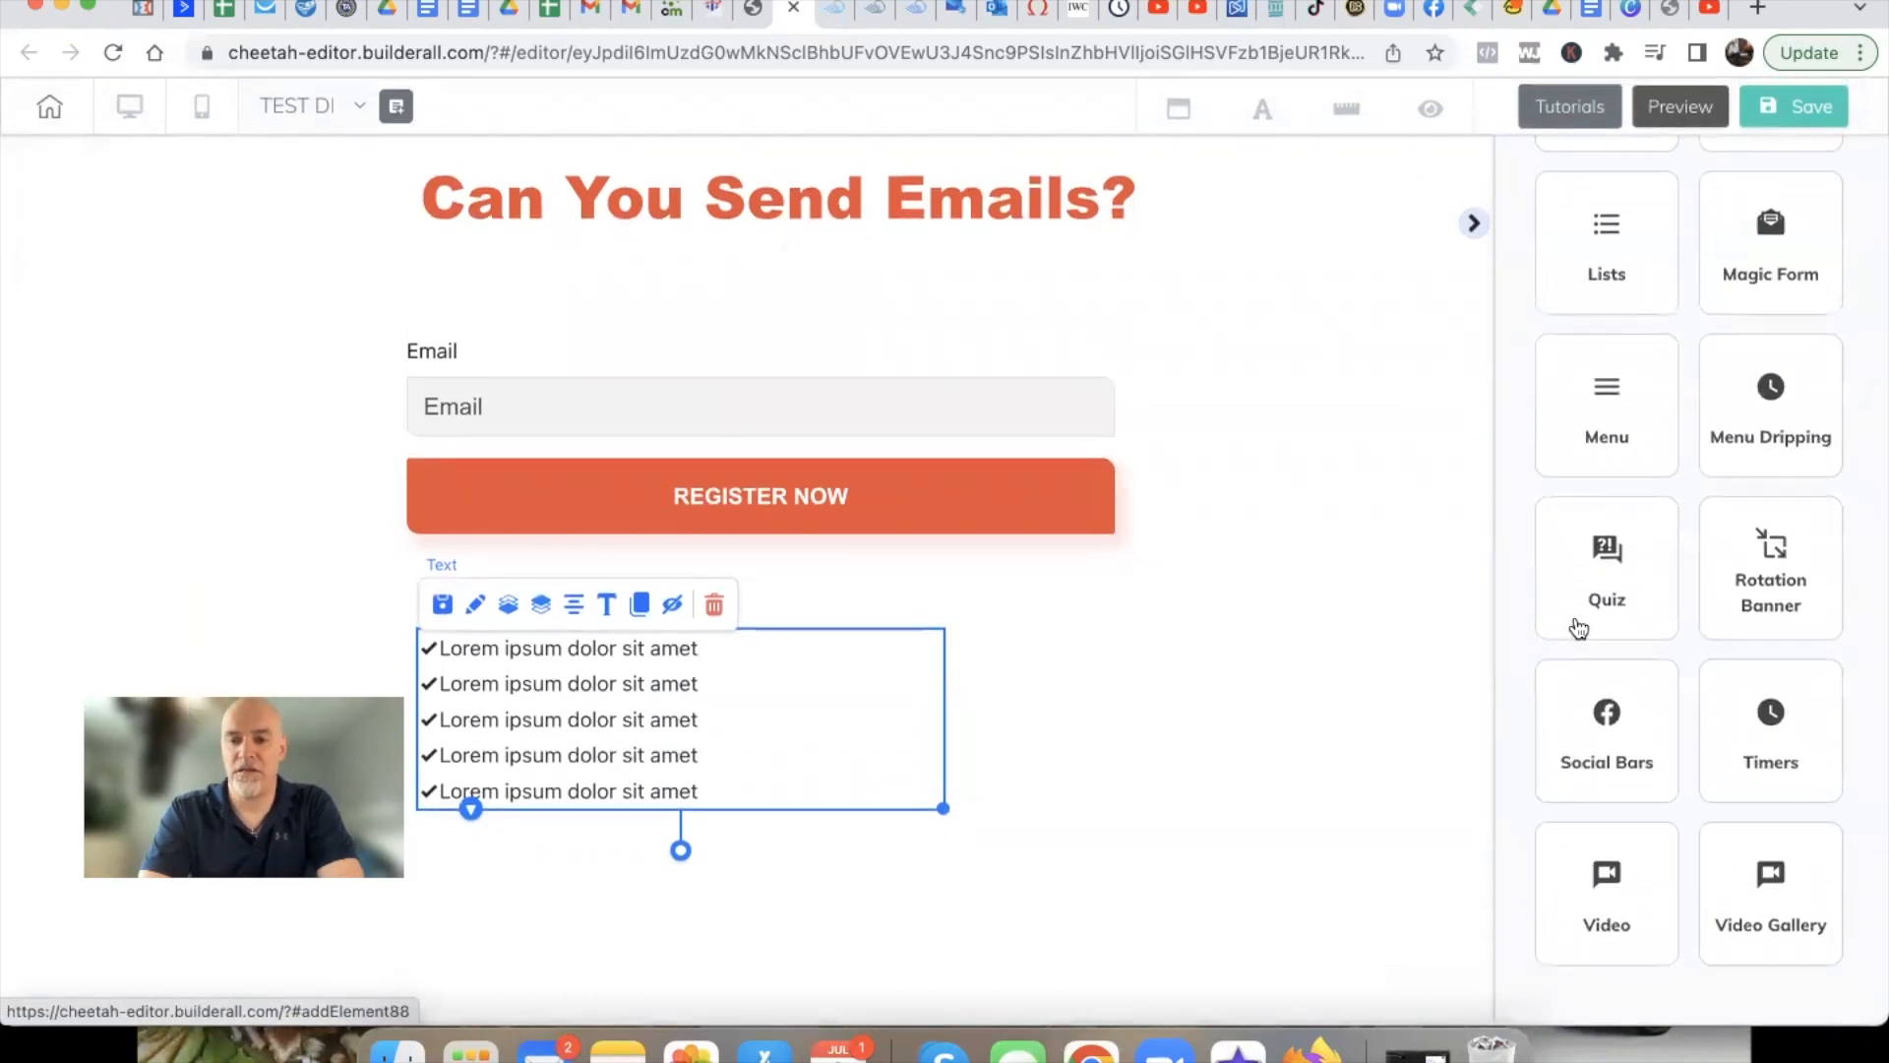
pyautogui.scroll(1, 1578, 628)
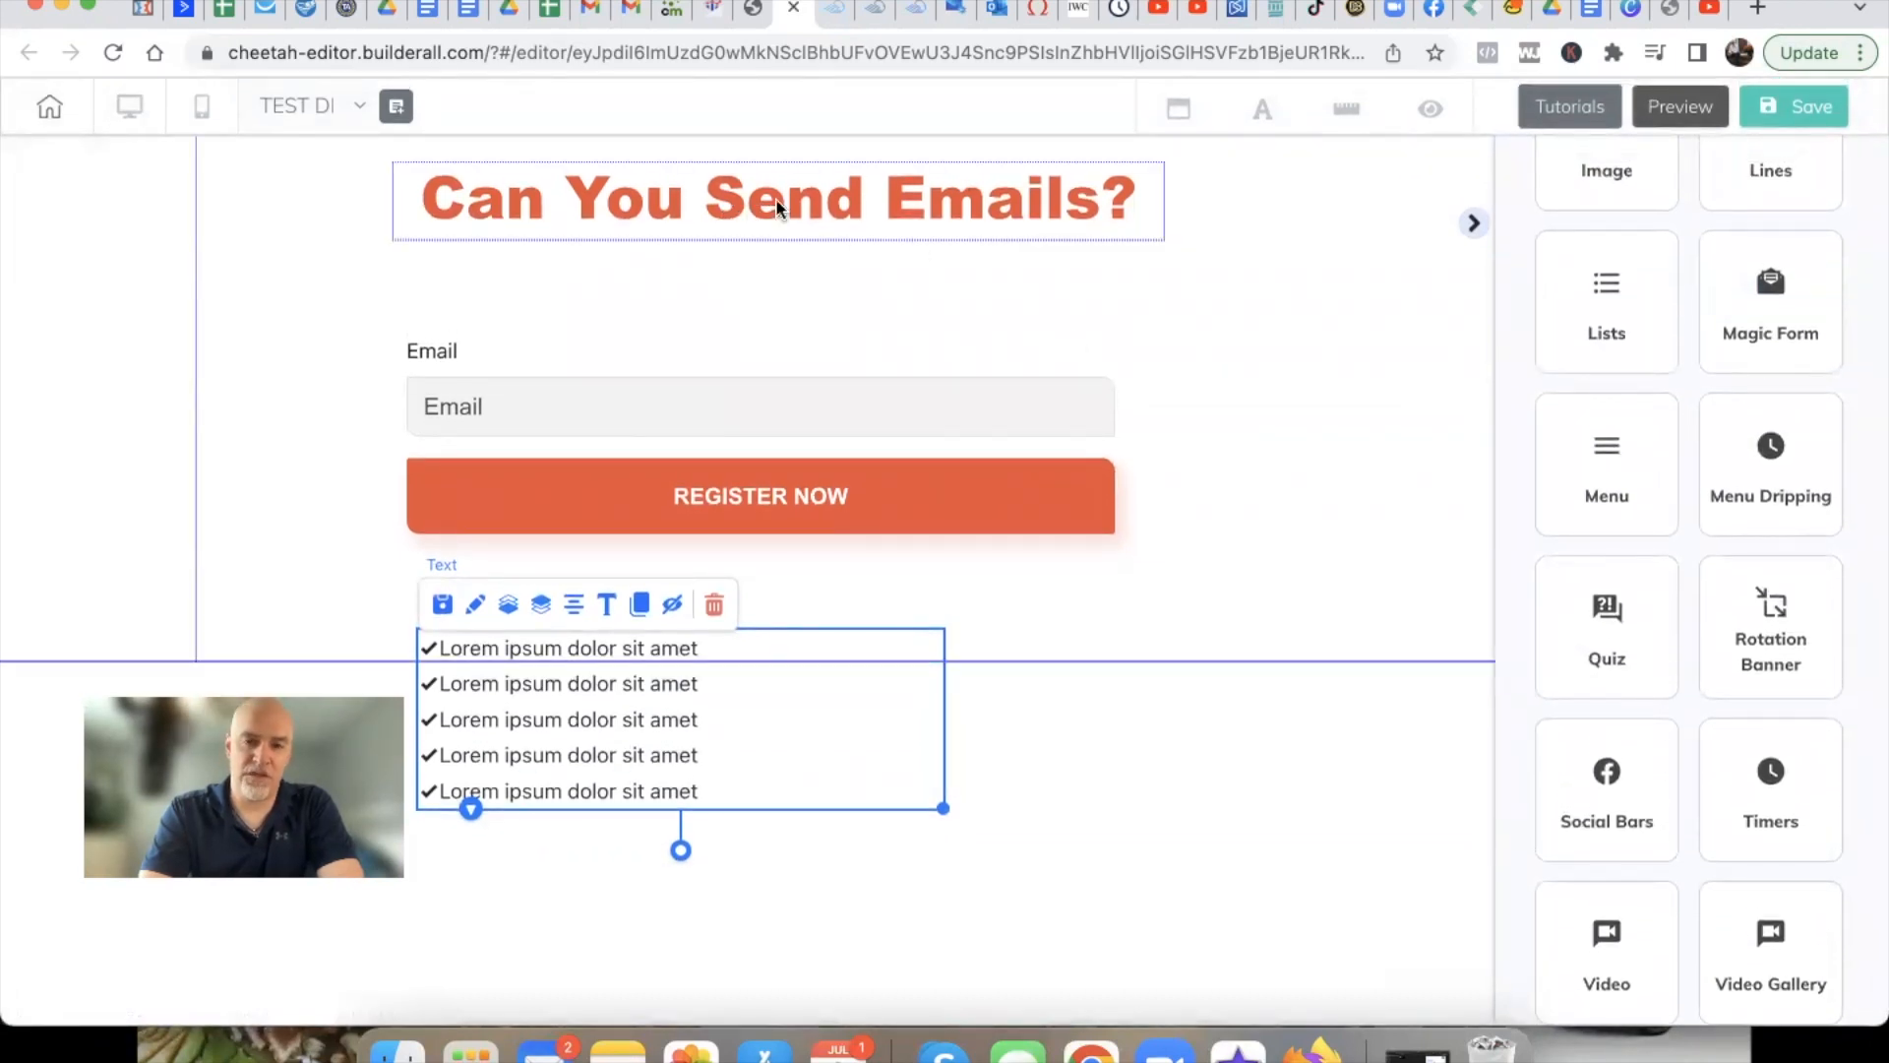
pyautogui.scroll(5, 1703, 536)
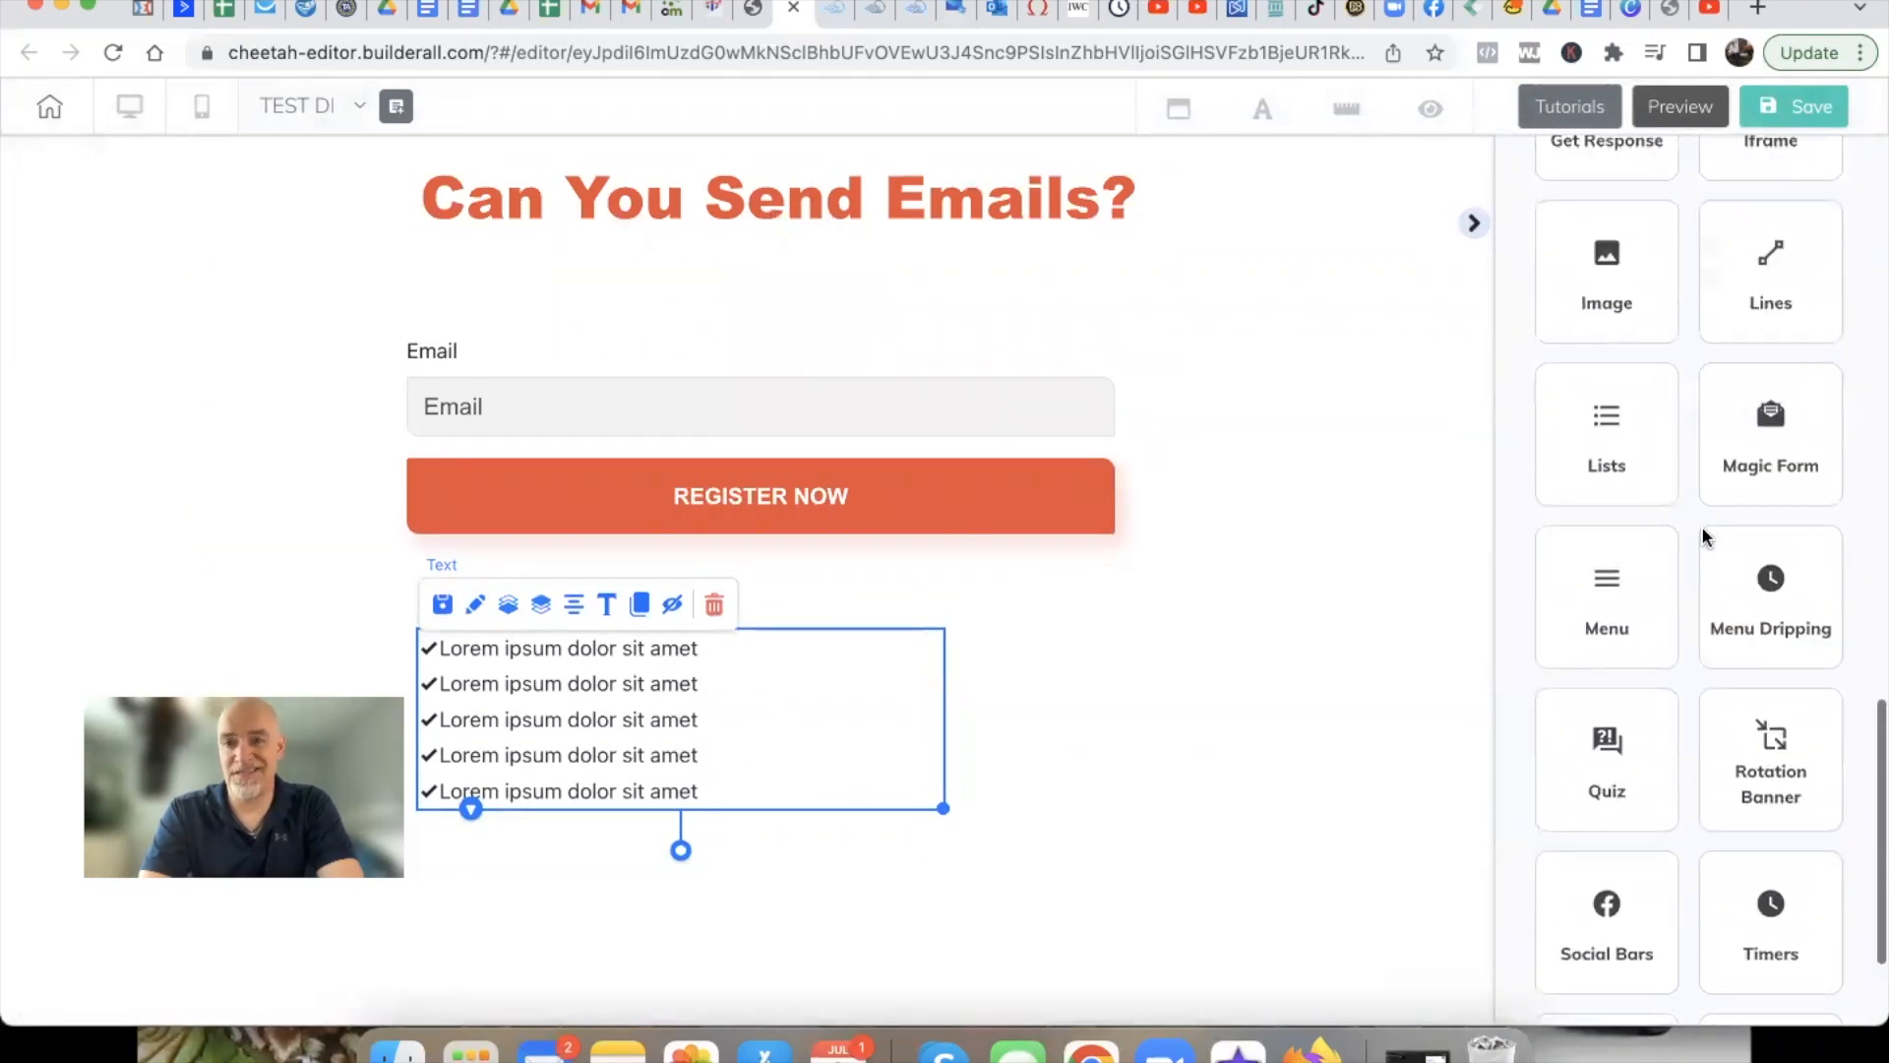
pyautogui.scroll(5, 1703, 535)
# Look through the ready-made panel categories and examine the Header panel designs
pyautogui.click(1615, 295)
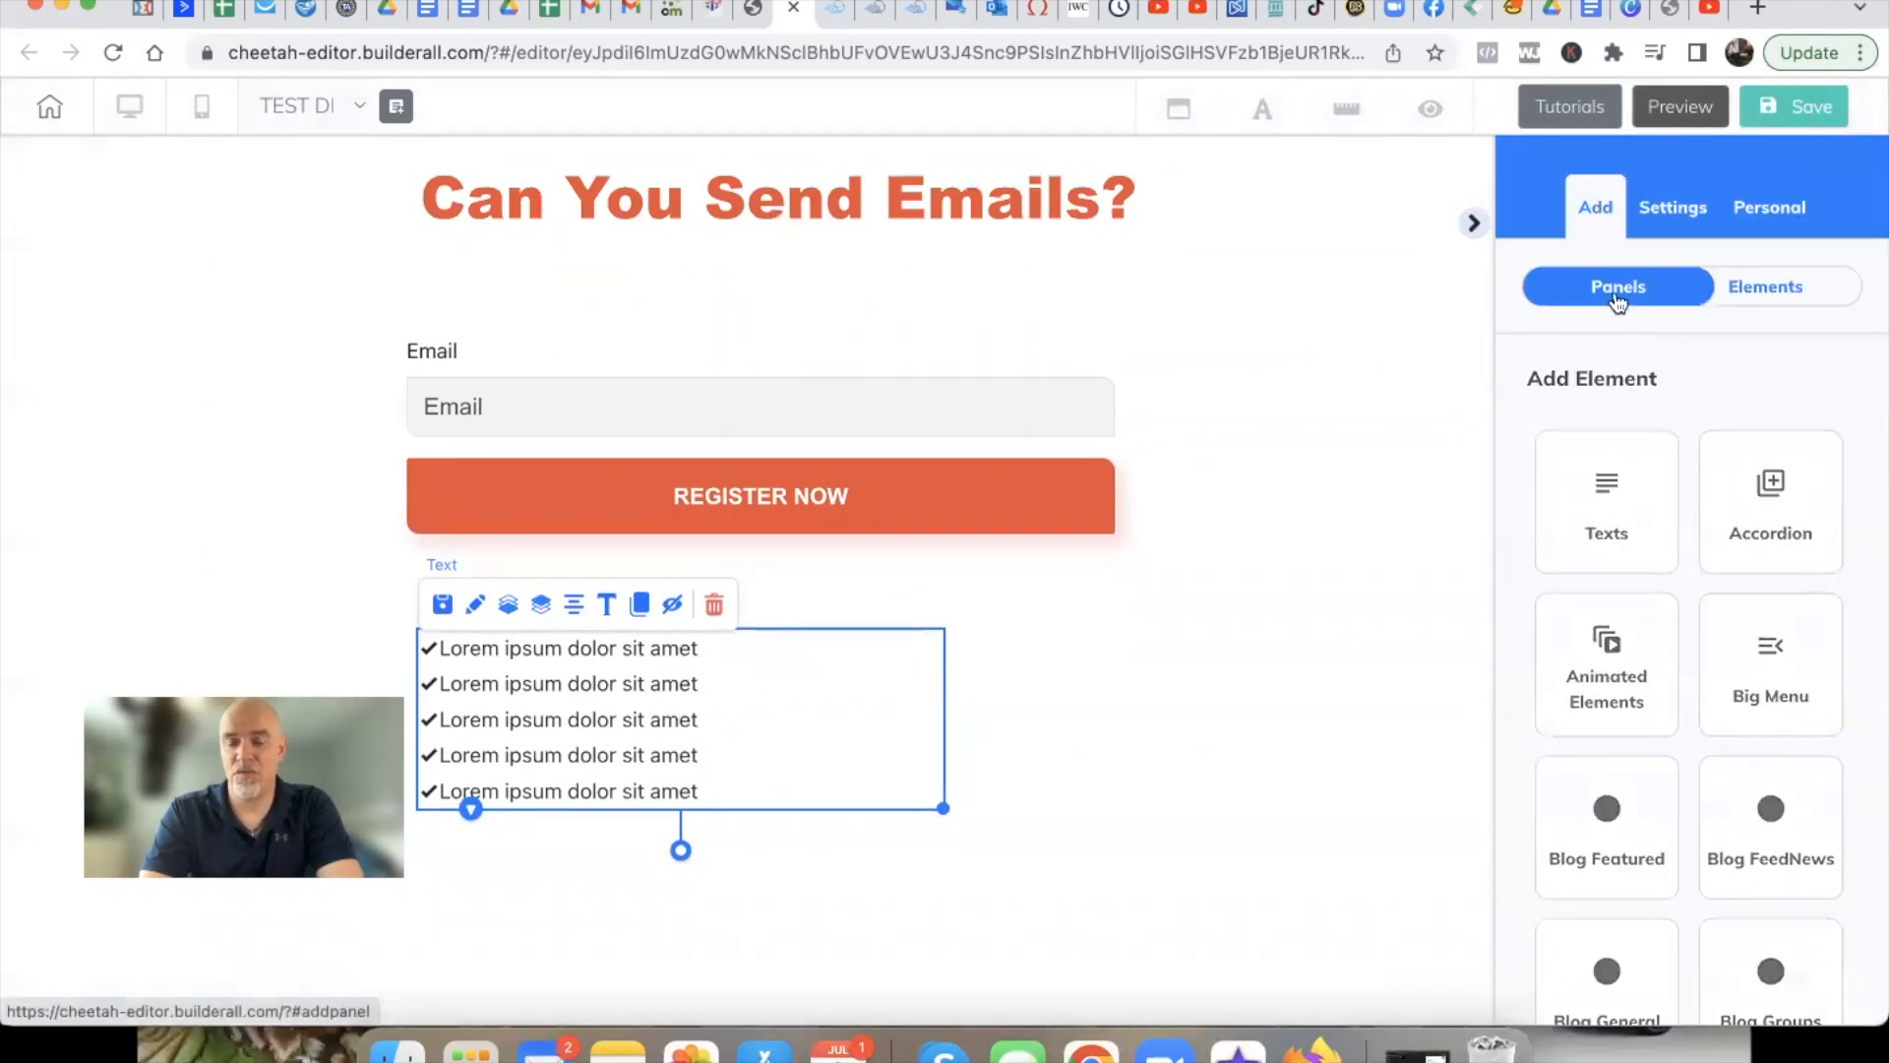
pyautogui.scroll(-3, 1685, 629)
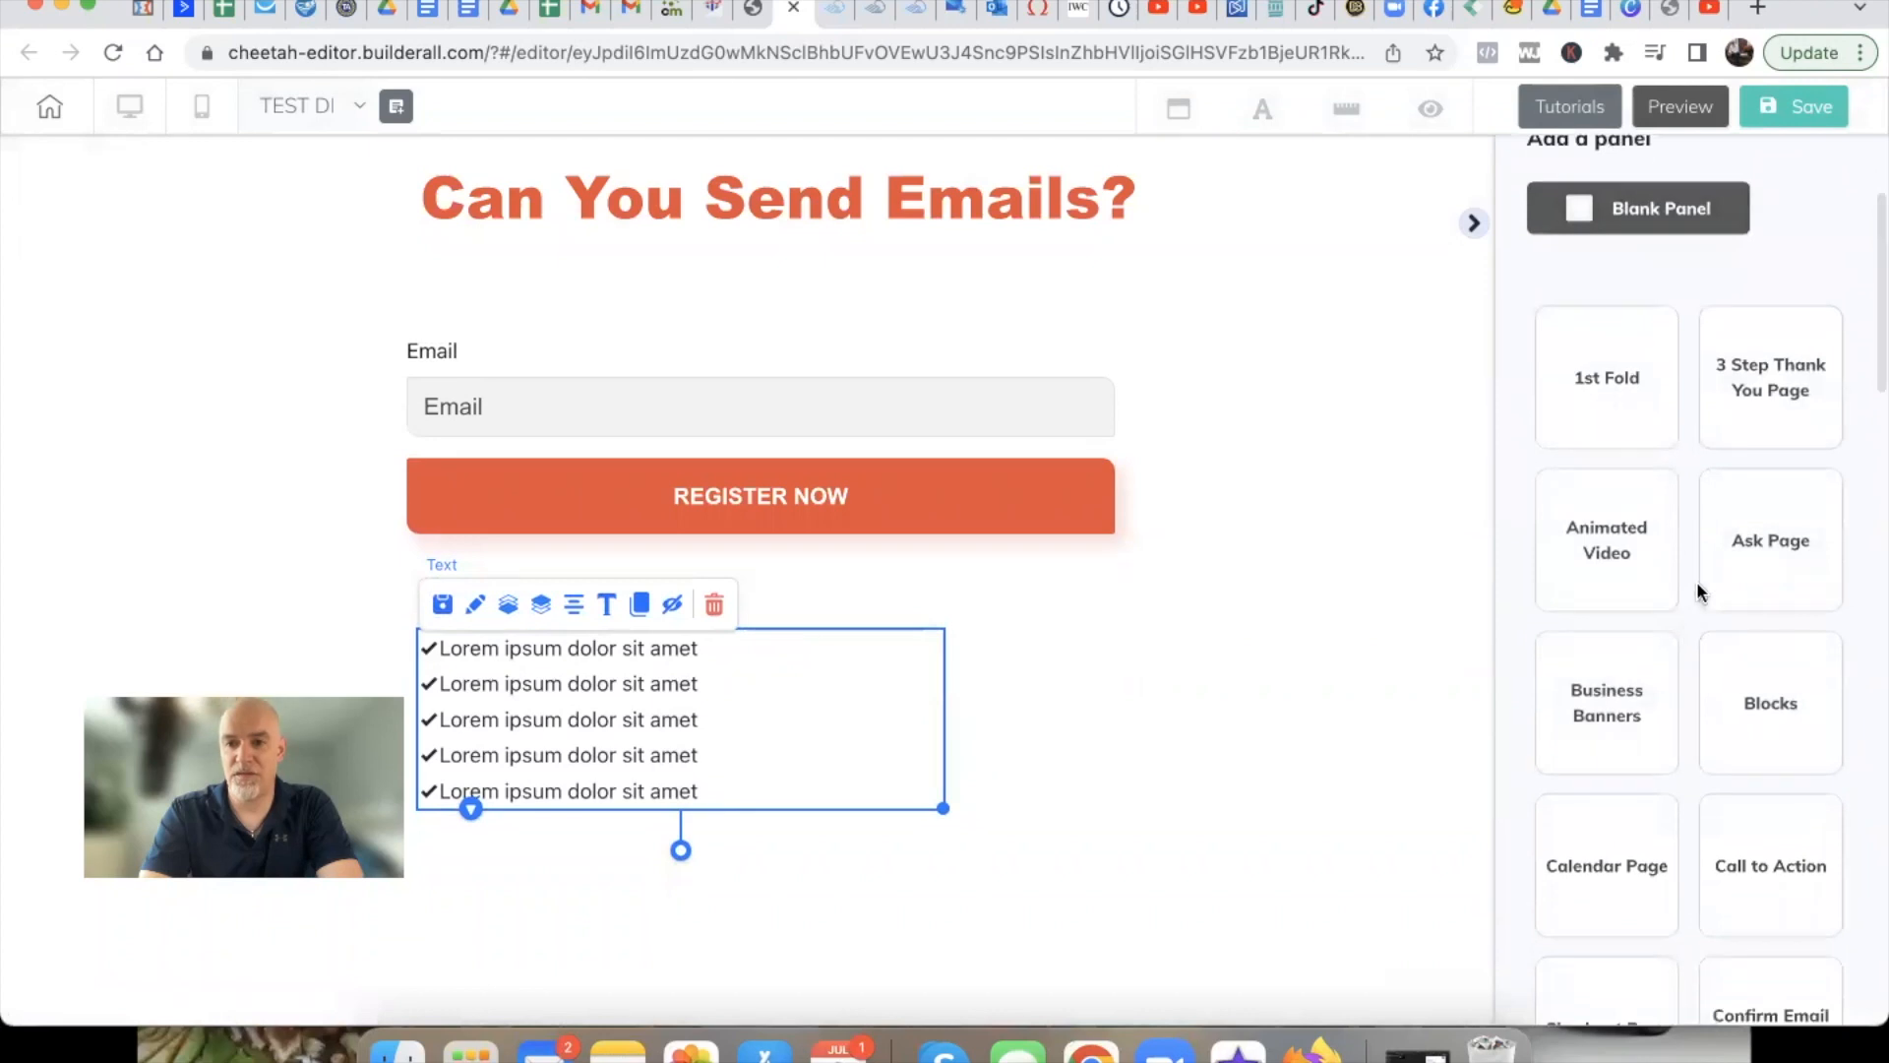
pyautogui.scroll(-3, 1650, 588)
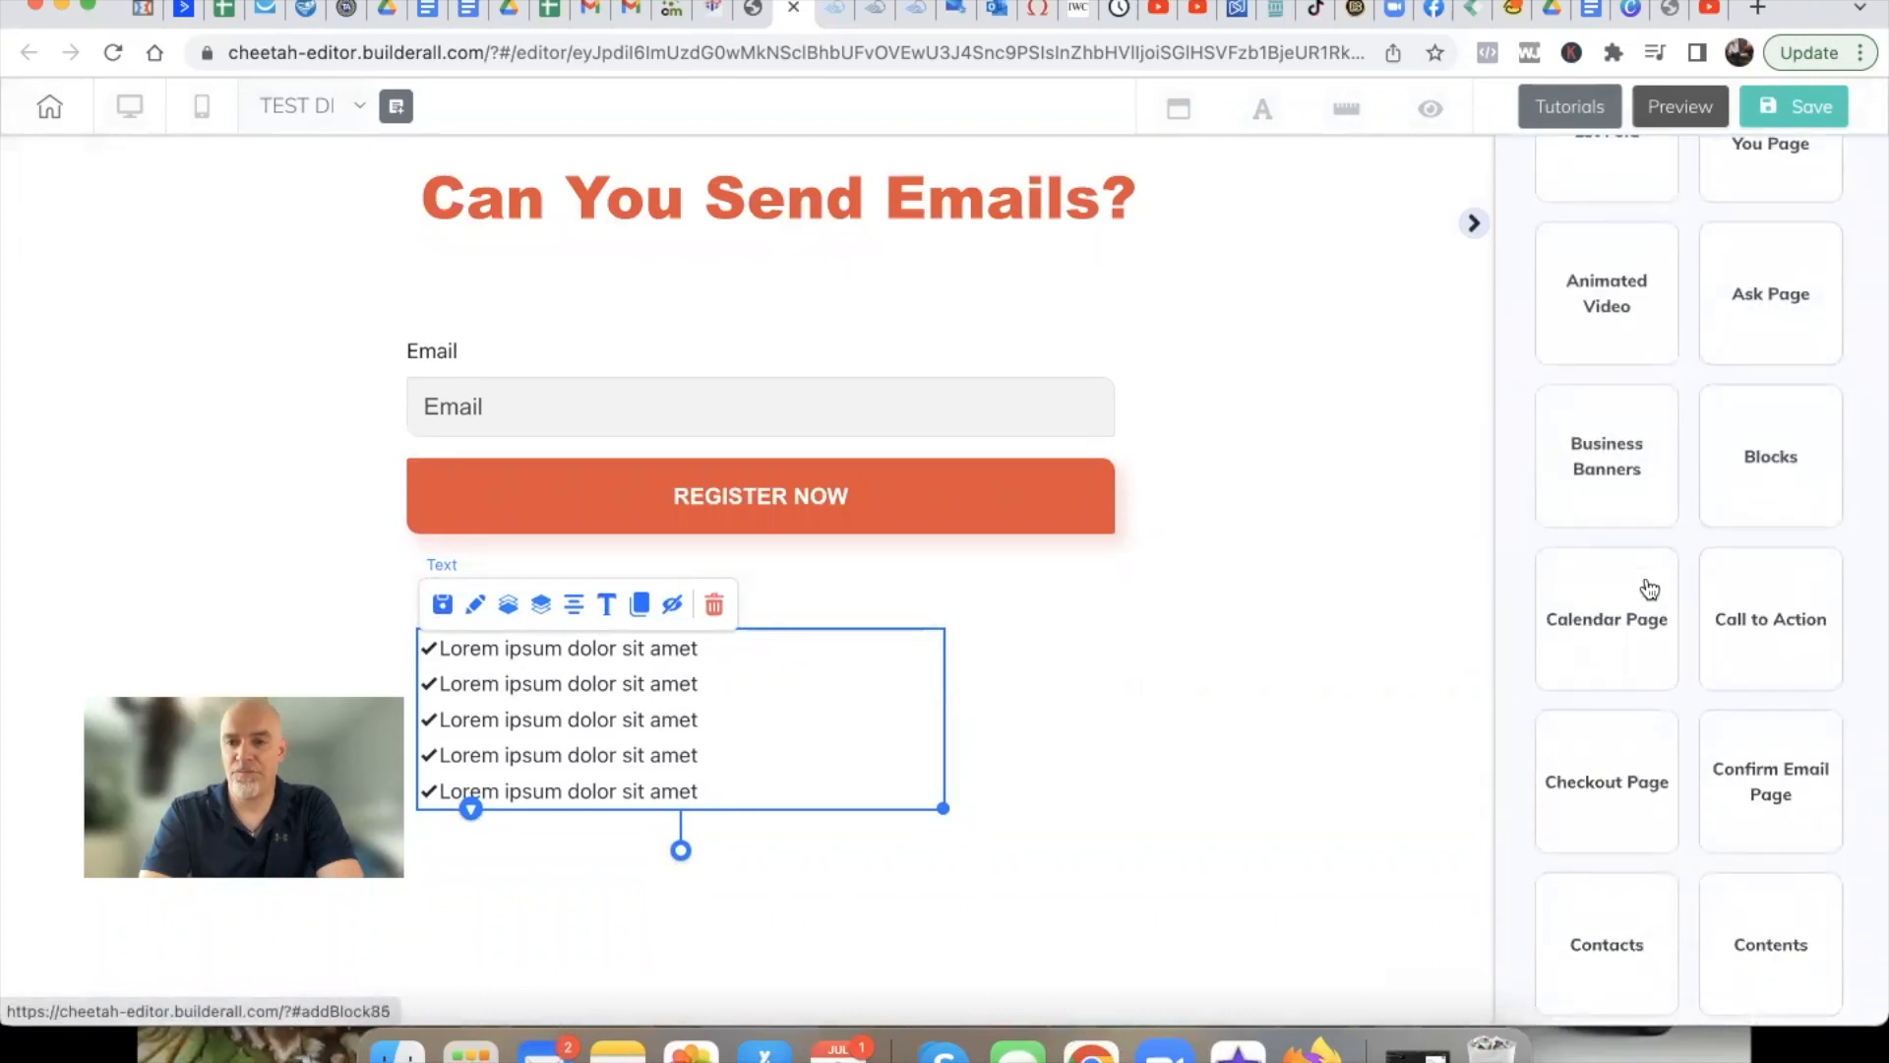
pyautogui.scroll(-3, 1650, 589)
pyautogui.scroll(-3, 1650, 589)
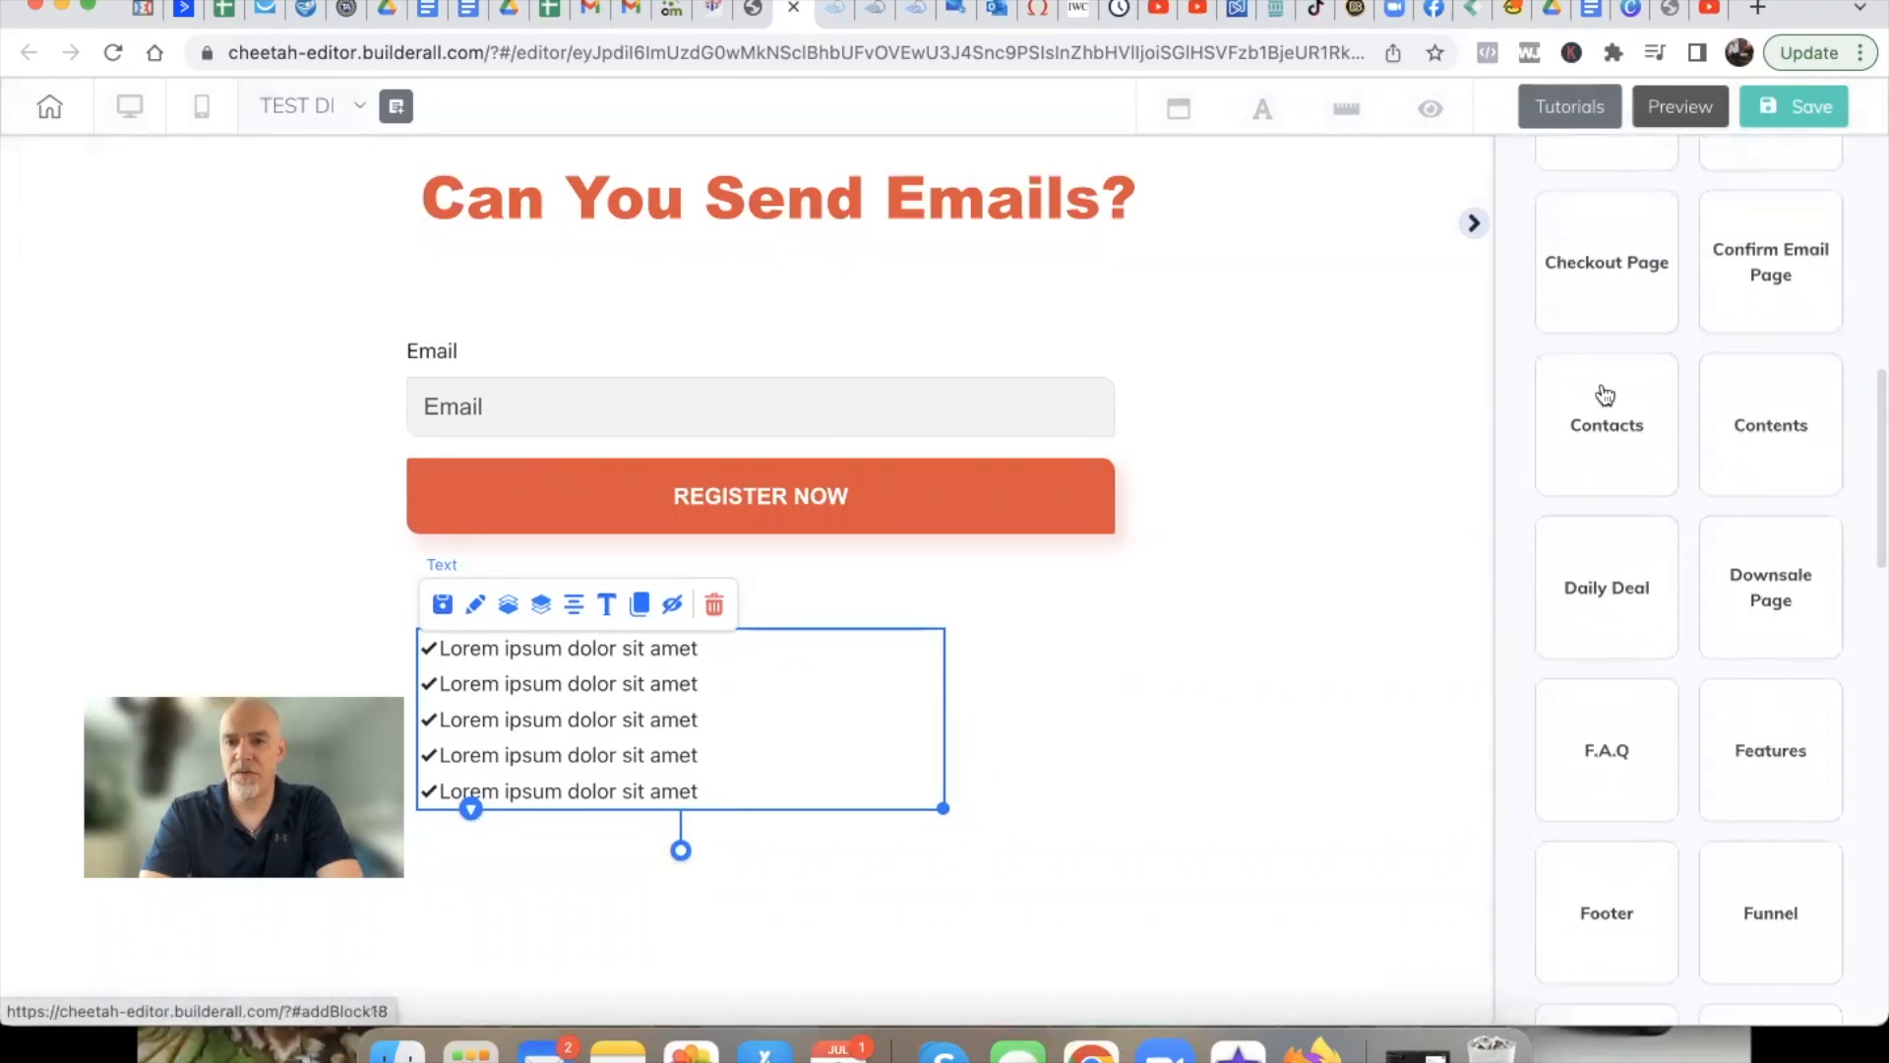
pyautogui.scroll(-3, 1623, 512)
pyautogui.scroll(-3, 1626, 515)
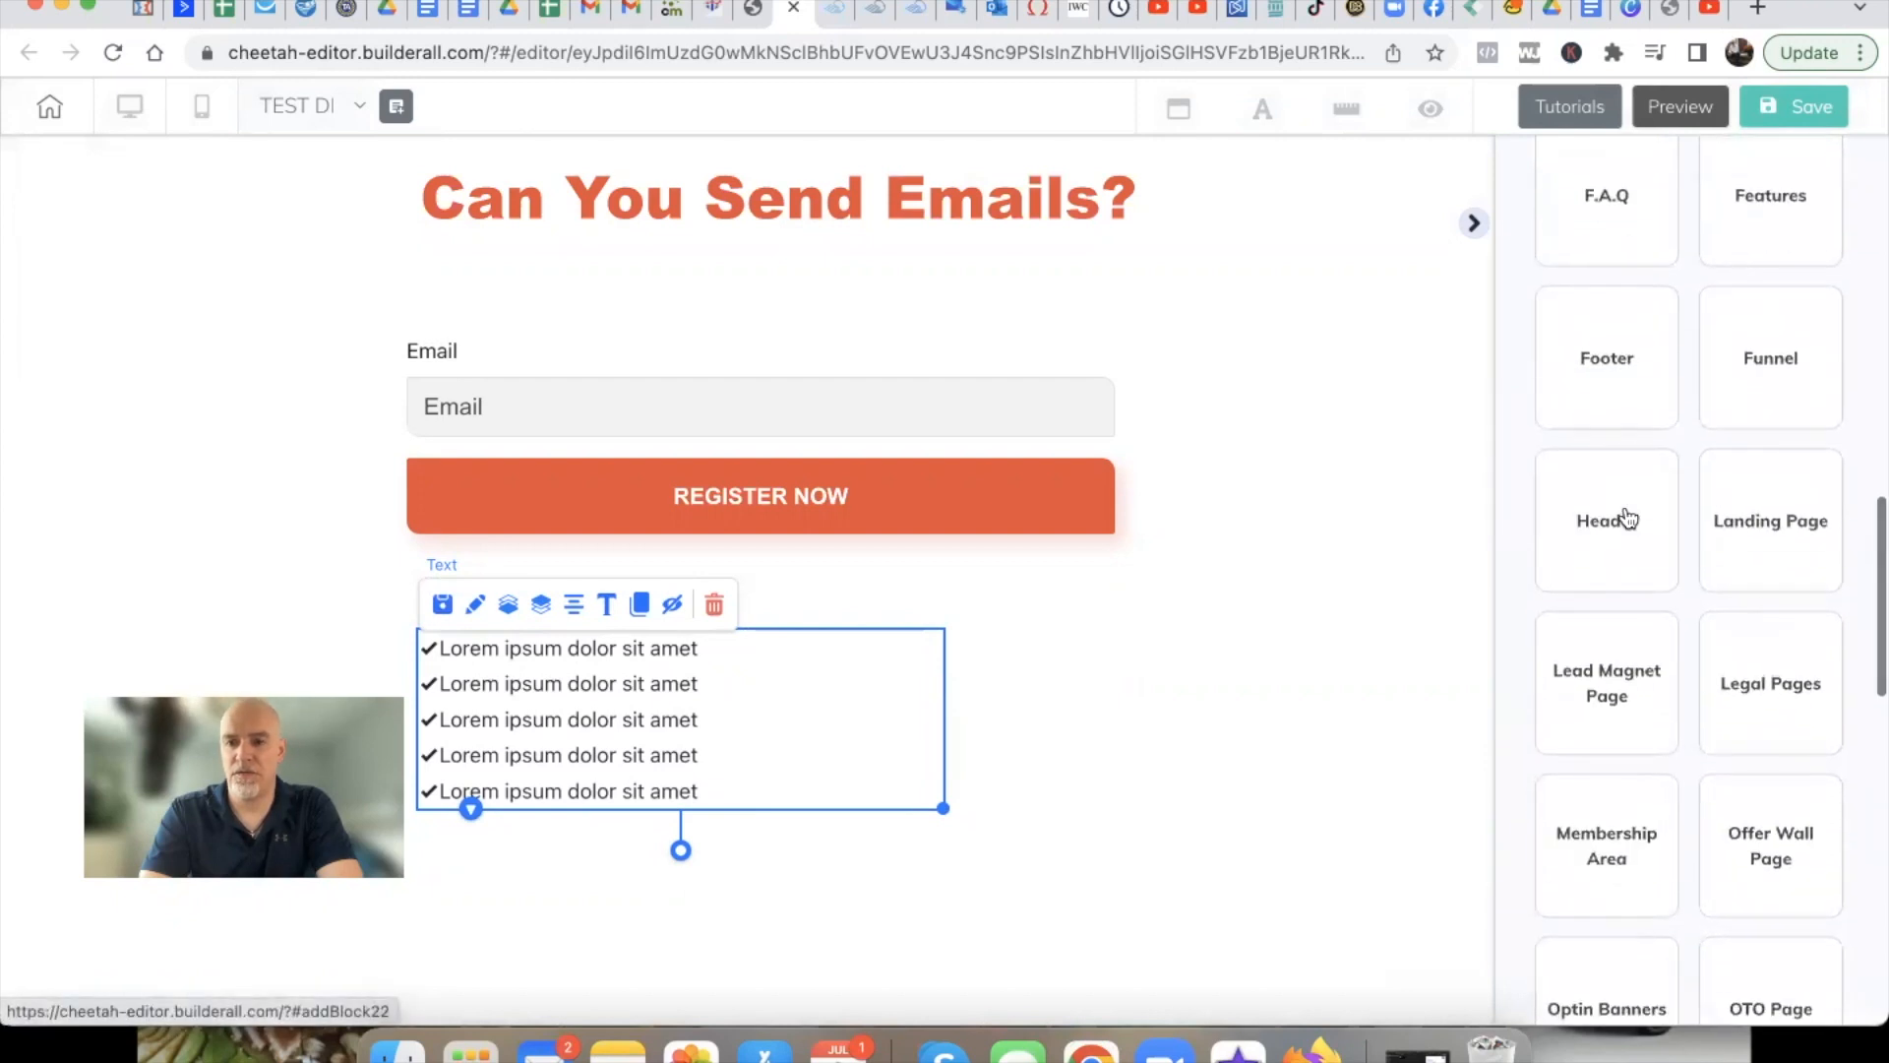
pyautogui.scroll(-2, 1629, 518)
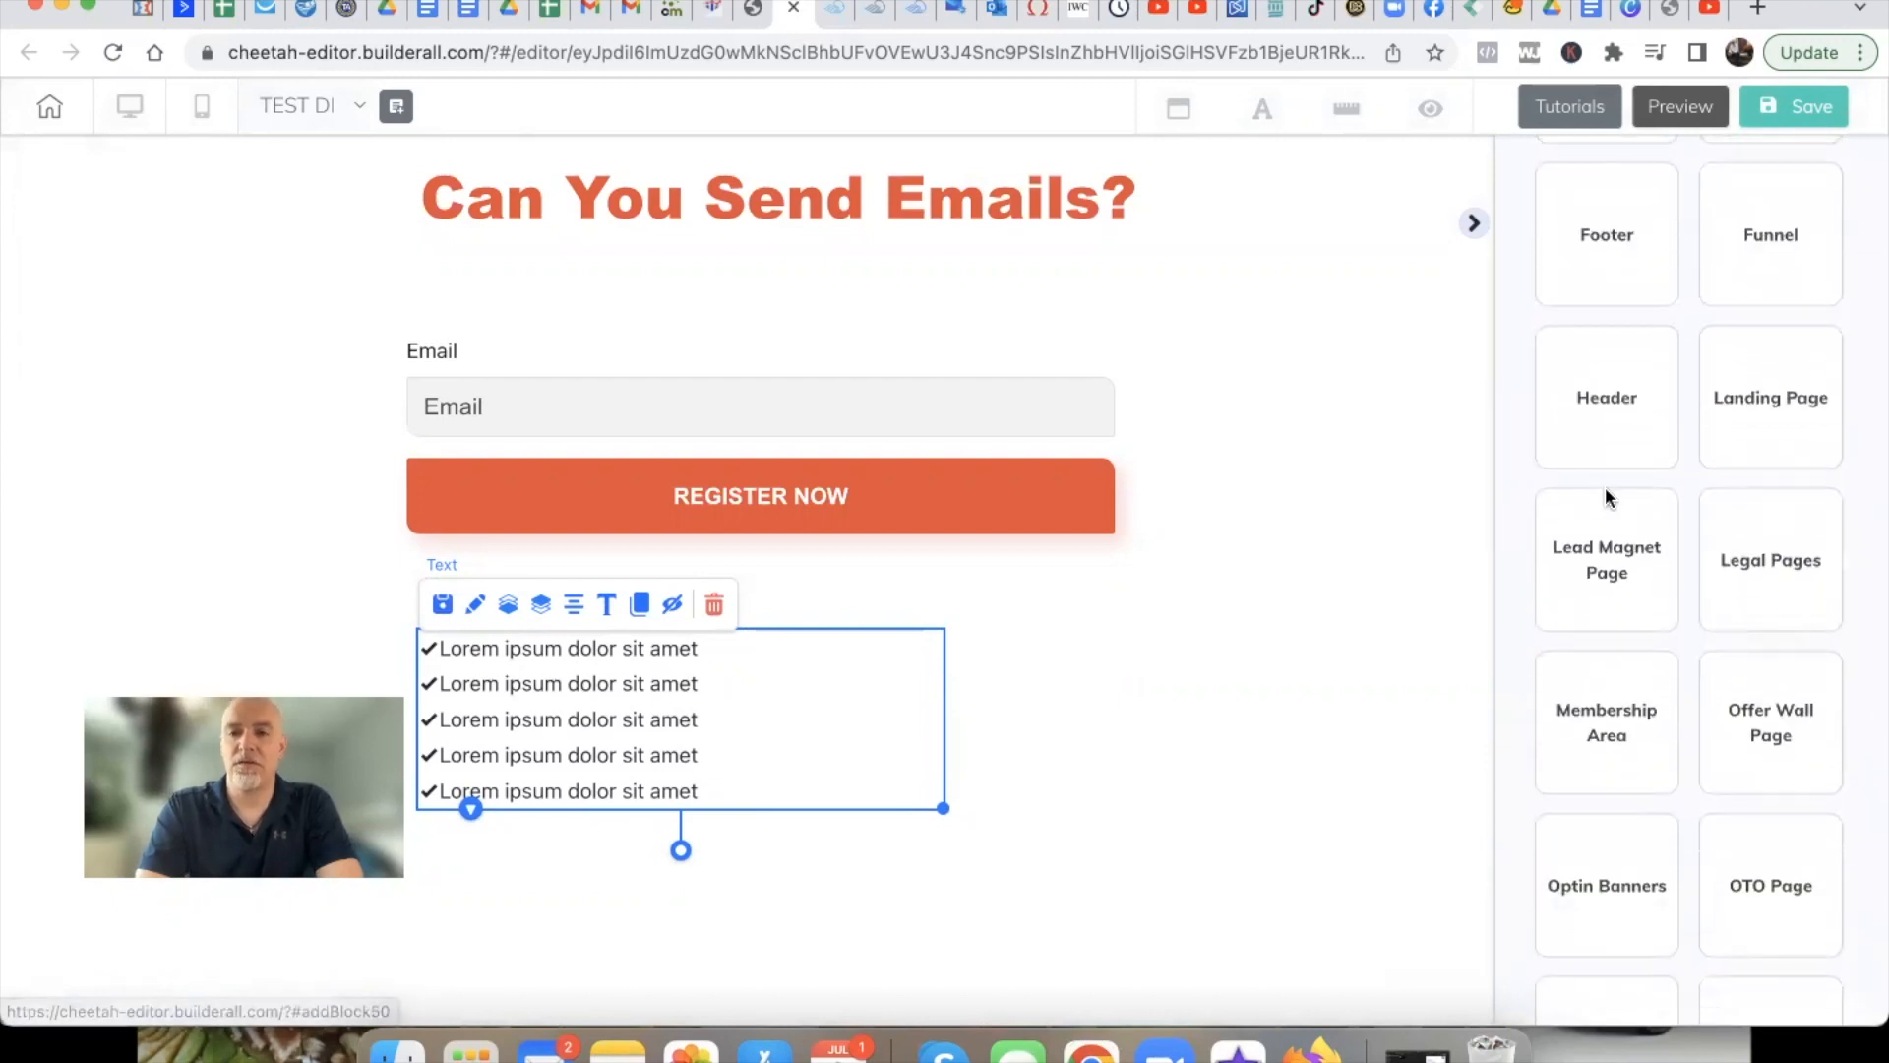
pyautogui.click(1629, 407)
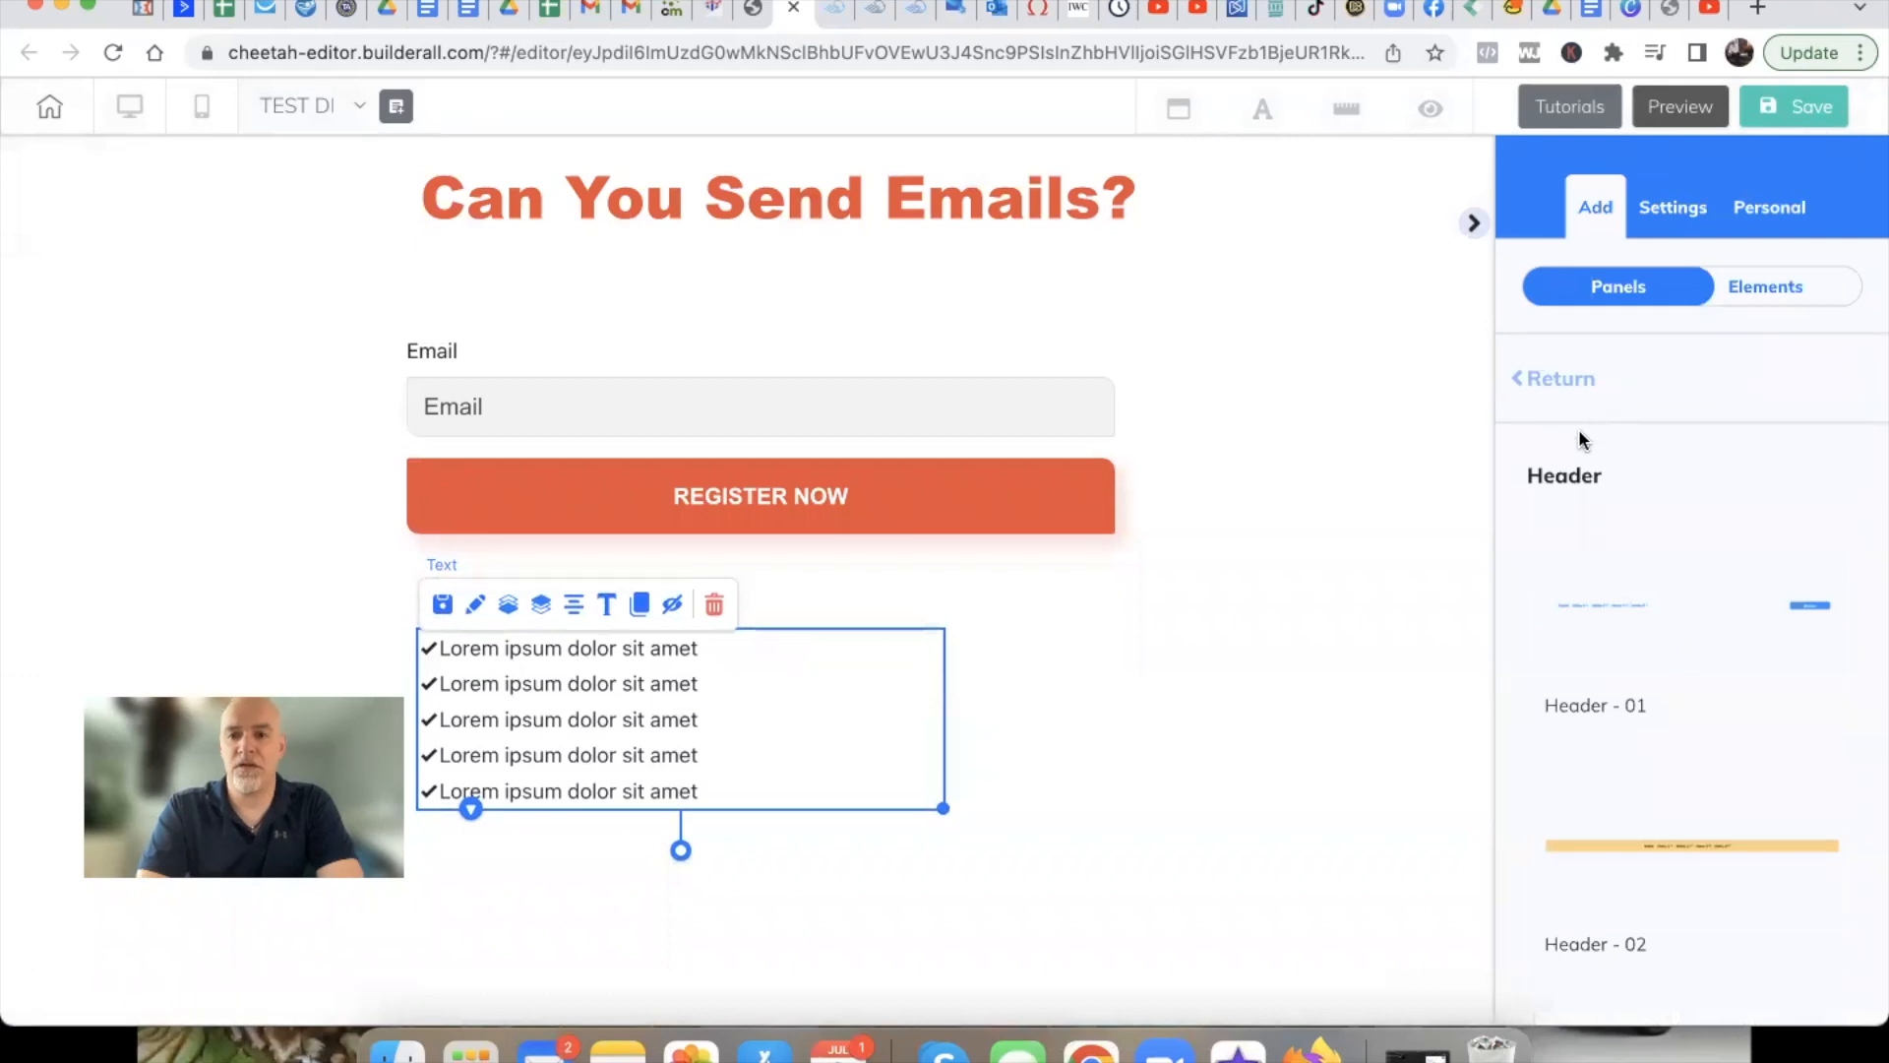
pyautogui.scroll(-3, 1578, 438)
pyautogui.scroll(-5, 1571, 476)
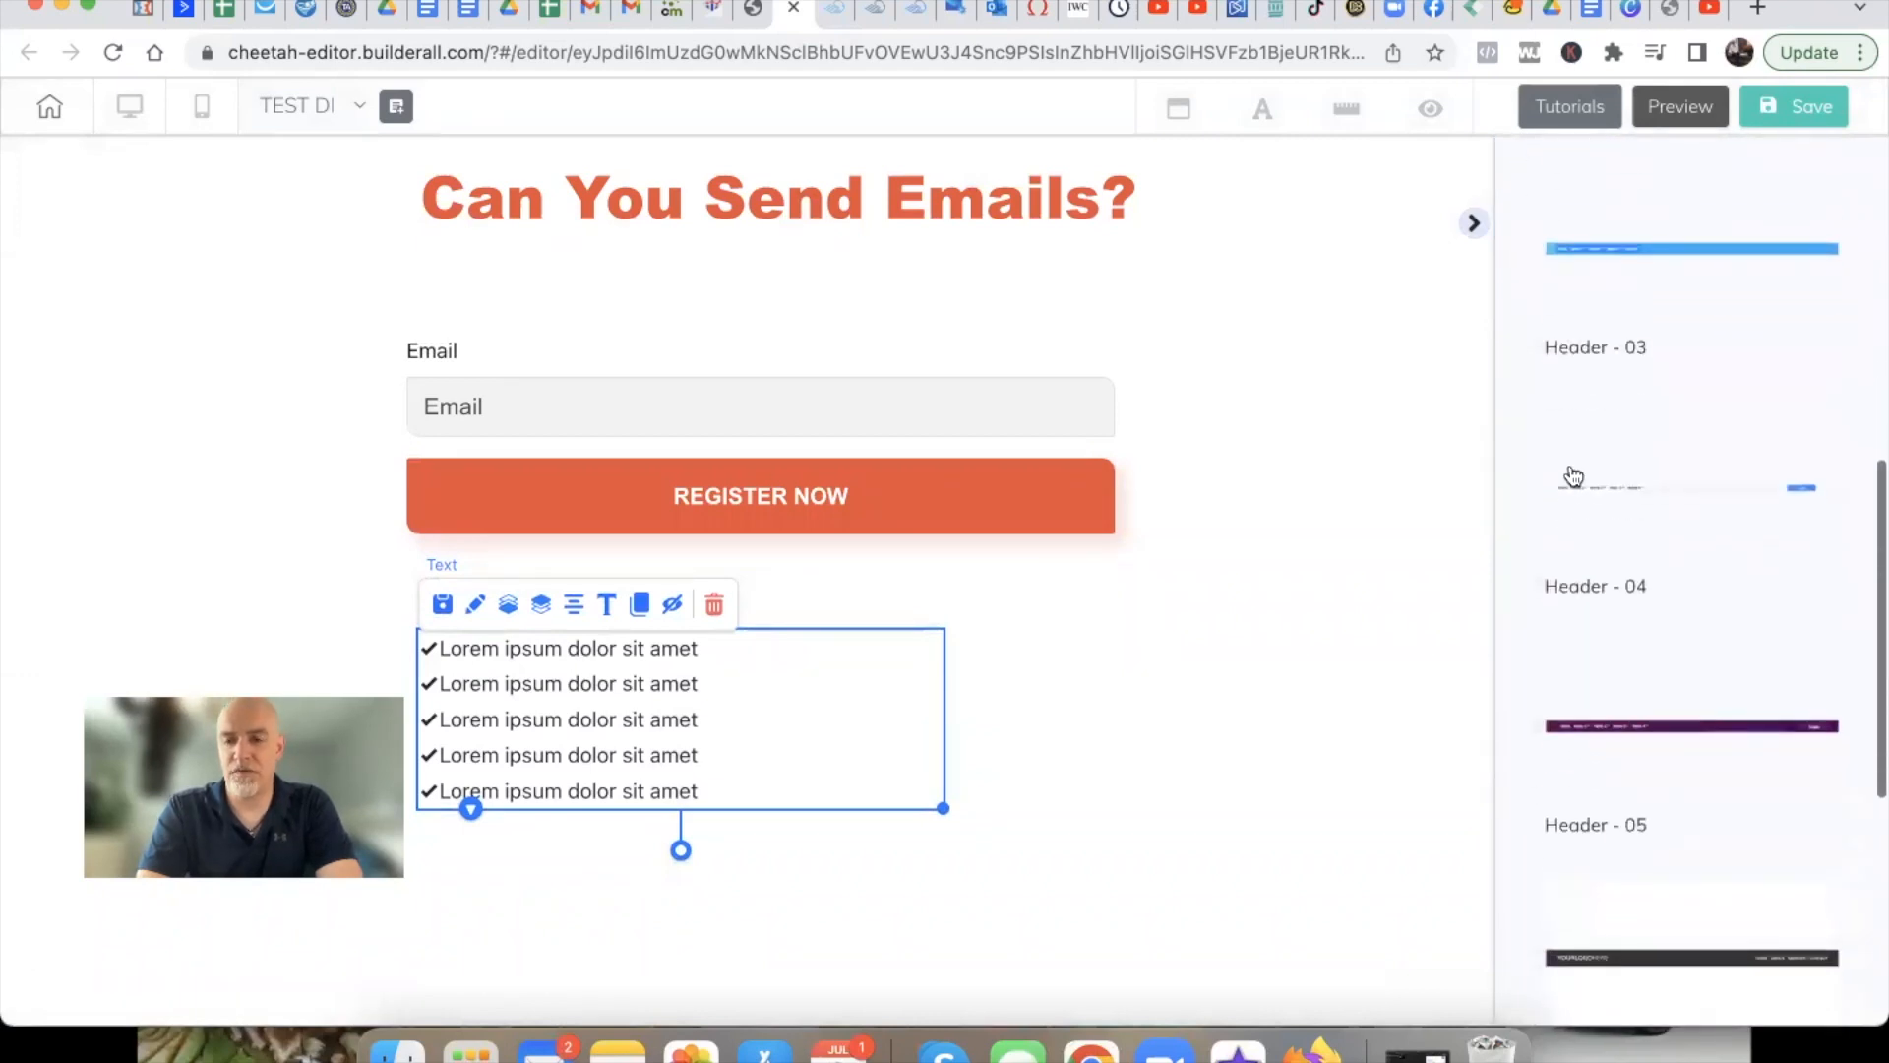
pyautogui.scroll(10, 1564, 453)
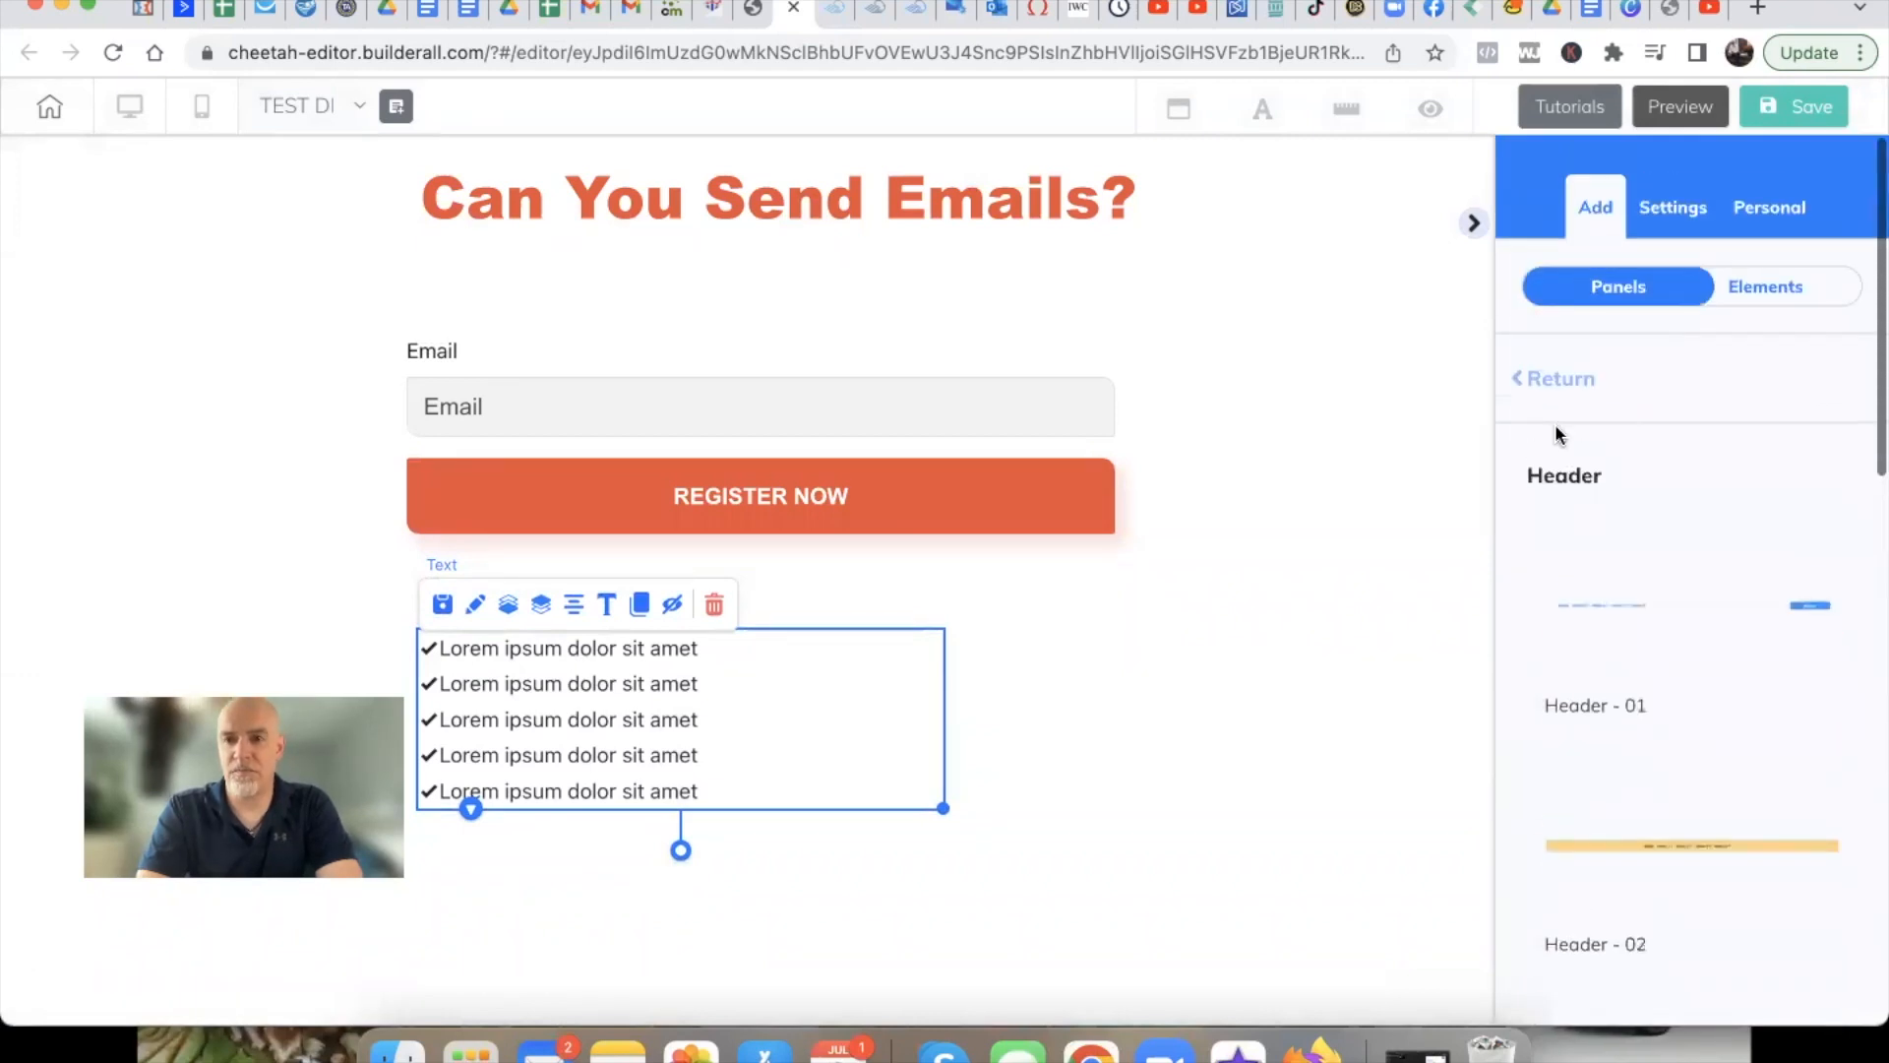
# Add a Title H3 text element to the page
pyautogui.click(1741, 291)
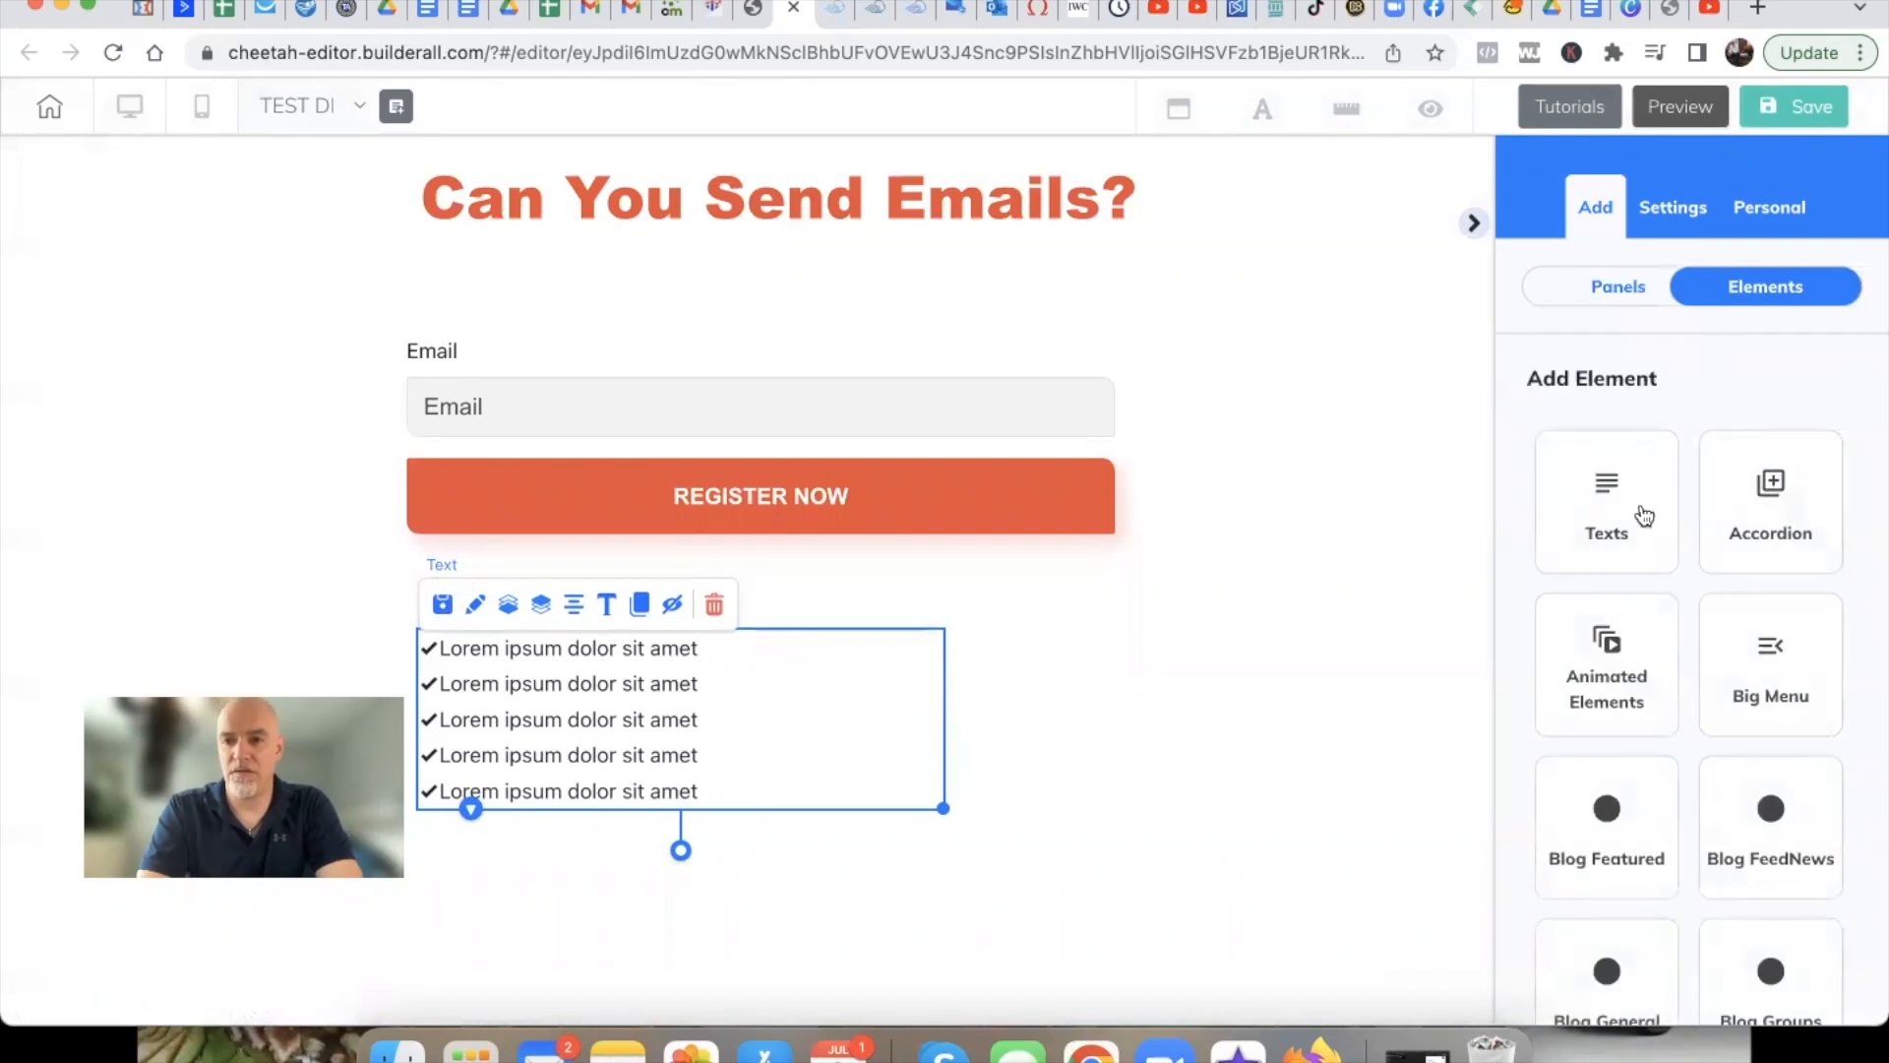
pyautogui.click(1601, 534)
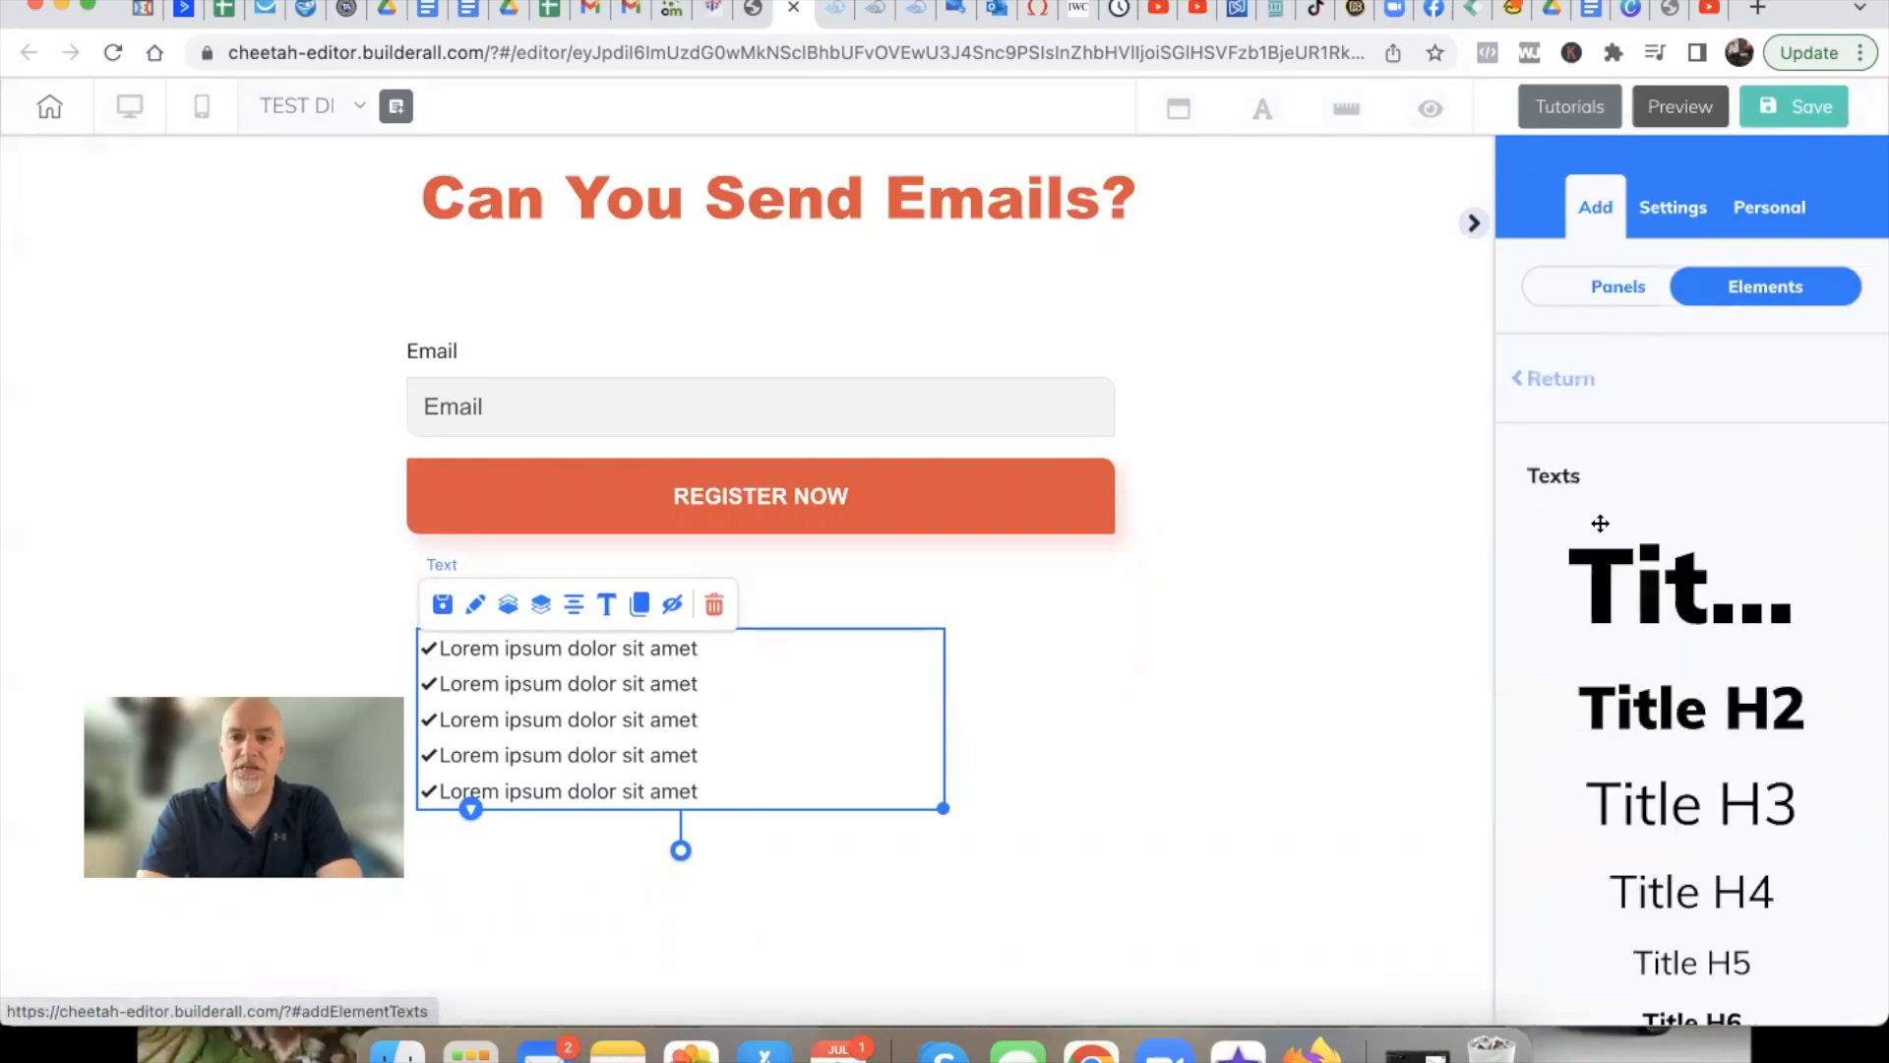
pyautogui.scroll(-3, 1661, 802)
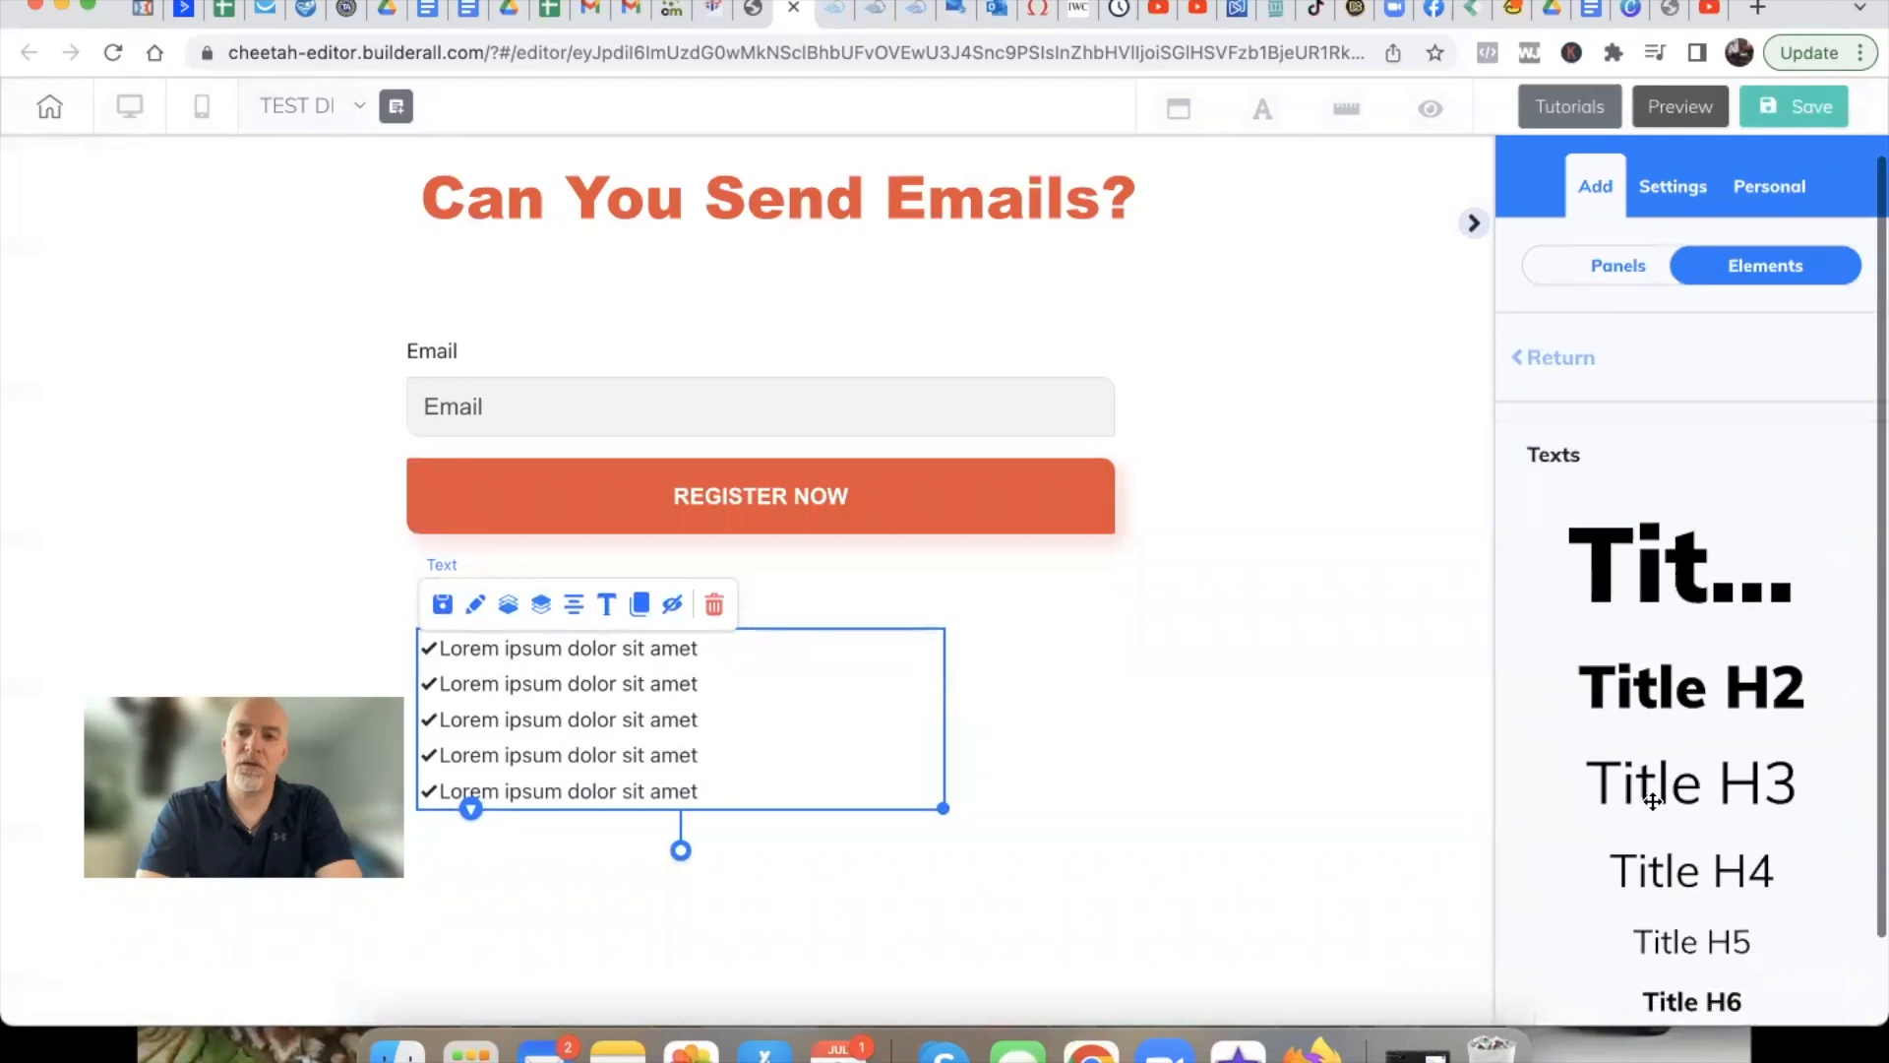
pyautogui.moveTo(1667, 699); pyautogui.dragTo(1666, 698)
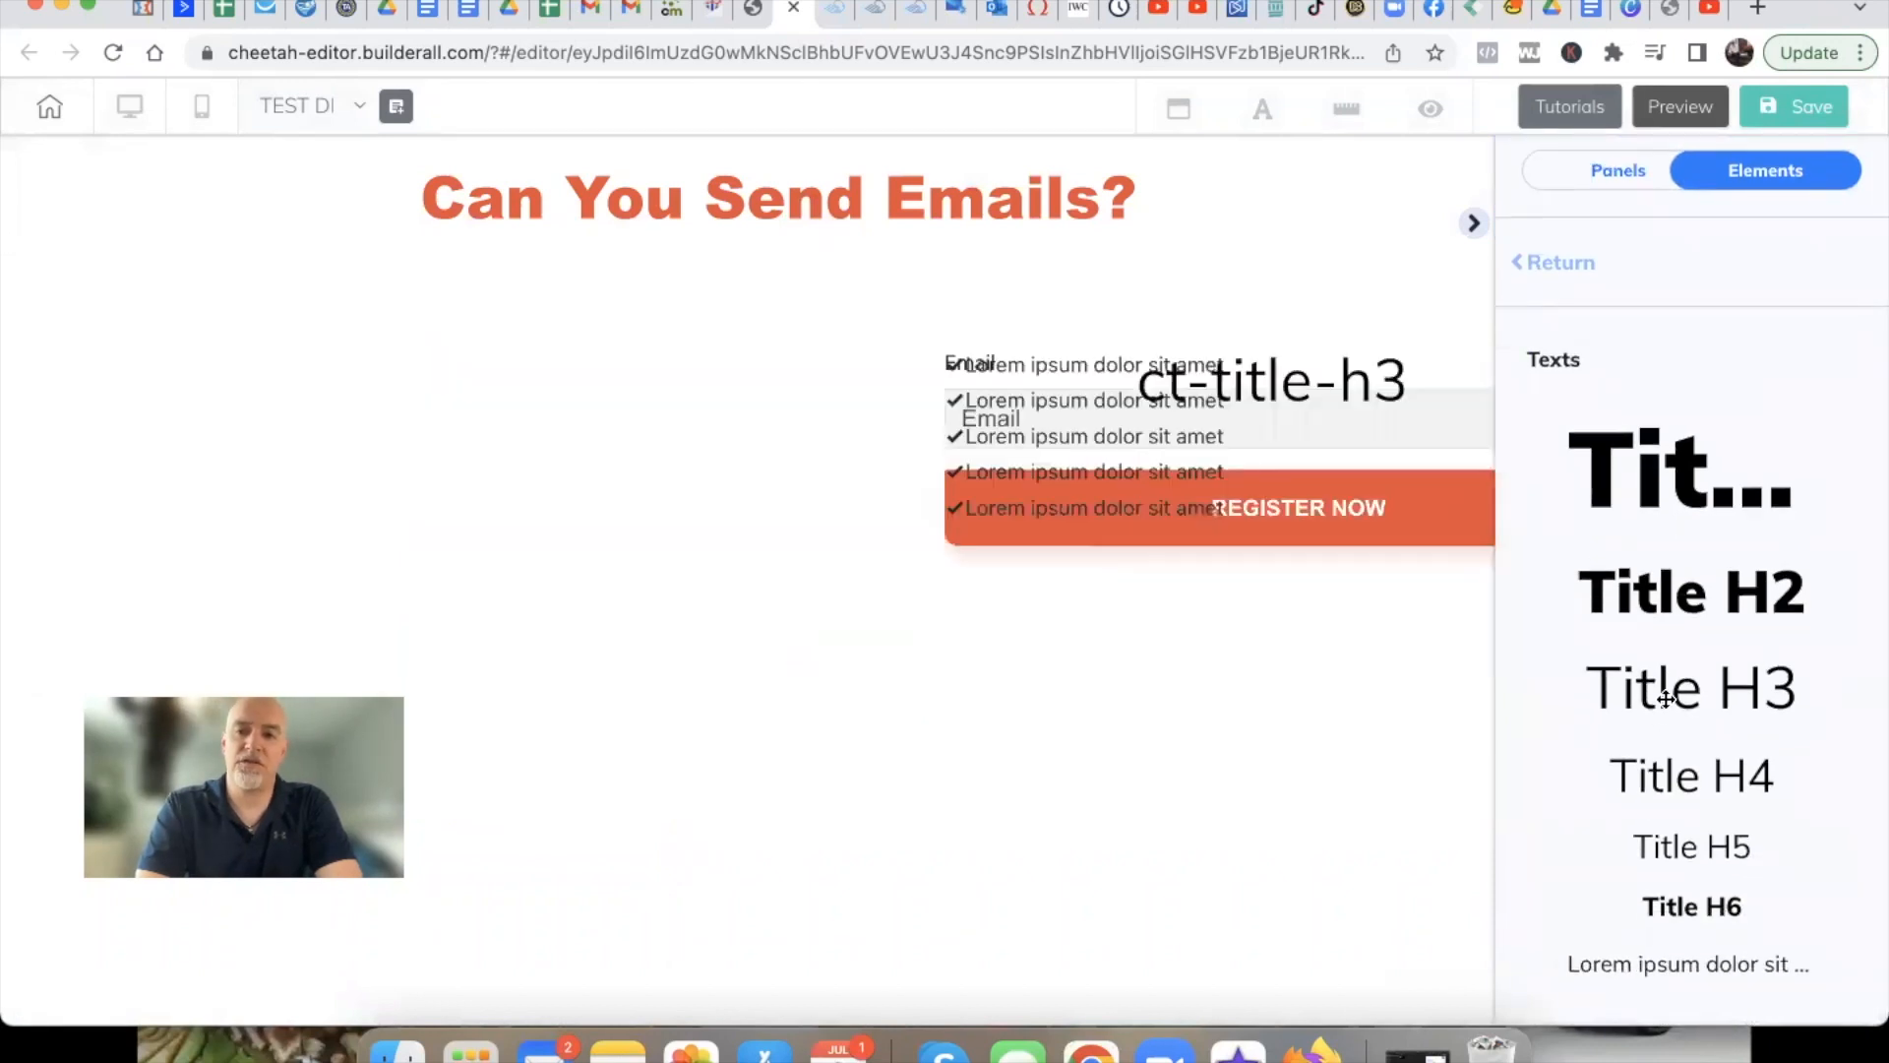
pyautogui.moveTo(1467, 628); pyautogui.dragTo(907, 285)
# Arrange the page as a column: headline, H3 title, email form, and the check-marked list below the register button
pyautogui.moveTo(1023, 394); pyautogui.dragTo(558, 643)
pyautogui.moveTo(1028, 455); pyautogui.dragTo(511, 455)
pyautogui.moveTo(551, 211); pyautogui.dragTo(452, 231)
pyautogui.moveTo(540, 426); pyautogui.dragTo(442, 438)
pyautogui.moveTo(952, 288); pyautogui.dragTo(649, 304)
# Switch to the "Can You Copy & Paste?" reference page and select its three-line "Follow the 3 EASY steps" paragraph for copying
pyautogui.click(834, 14)
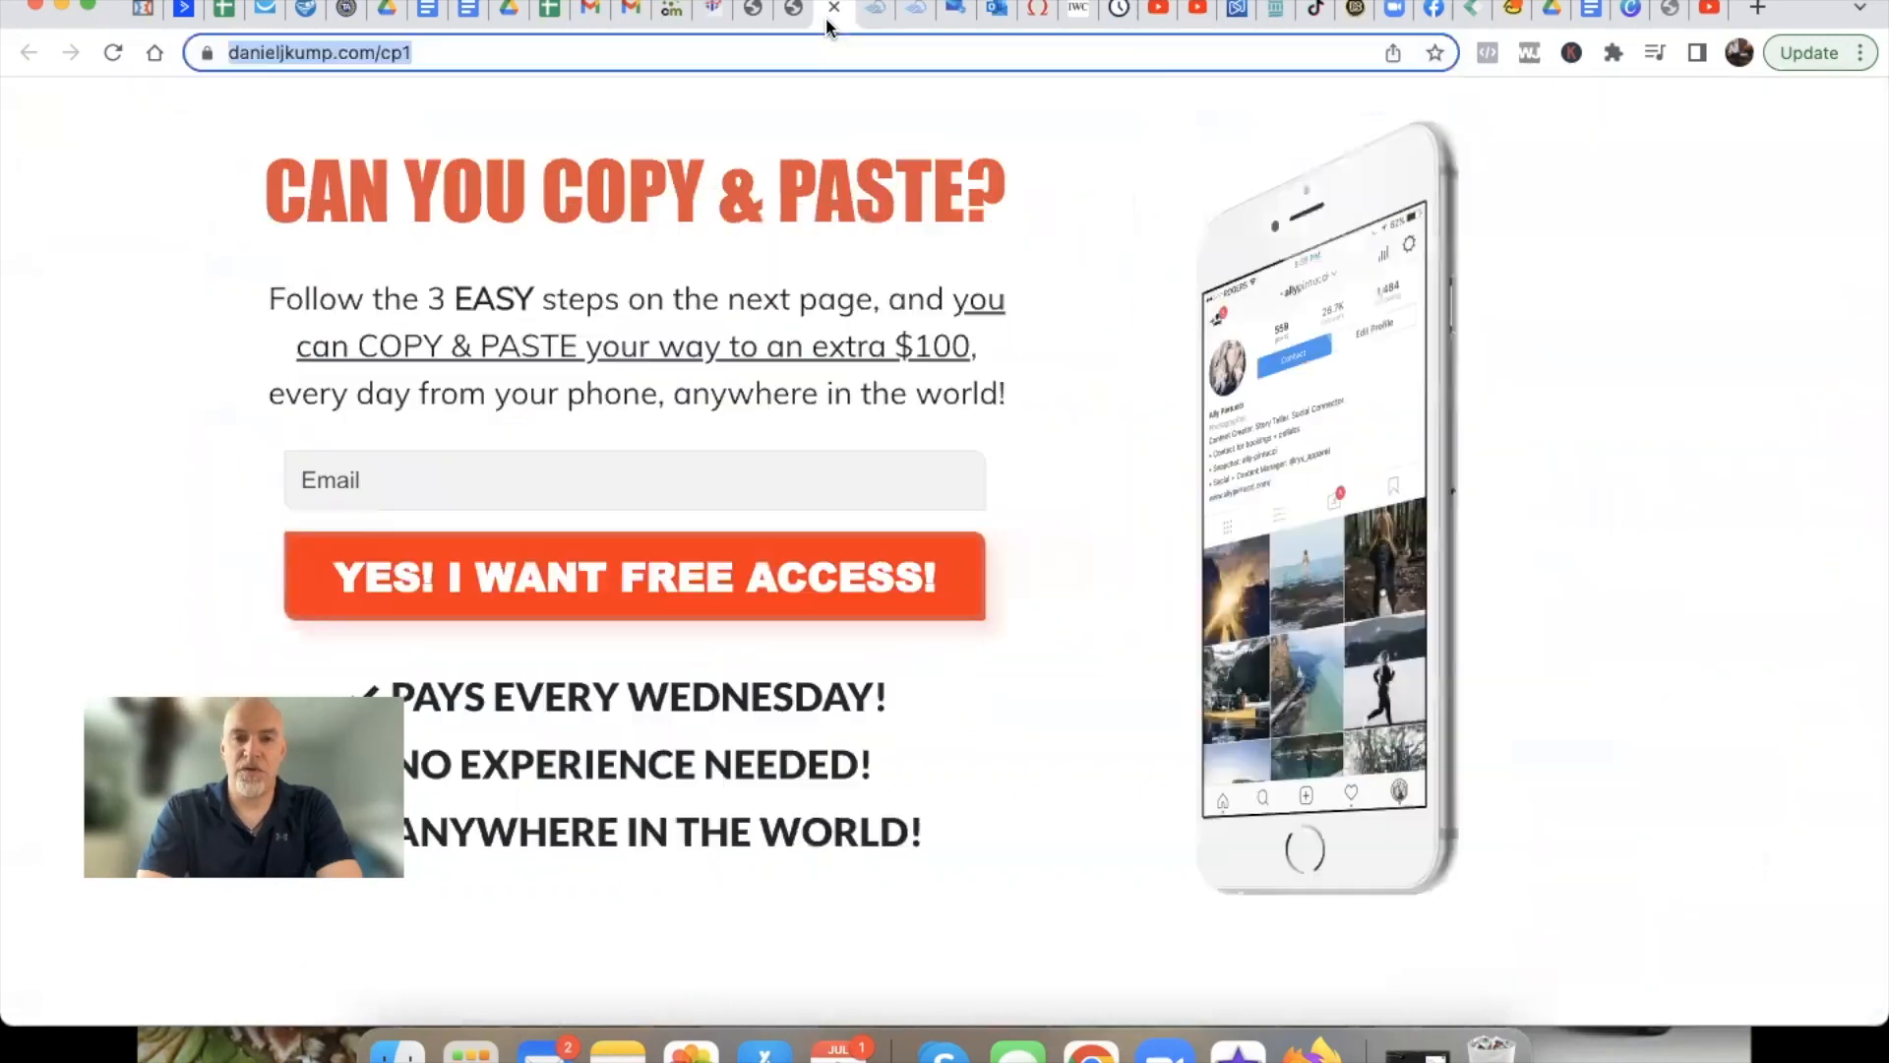
pyautogui.click(646, 293)
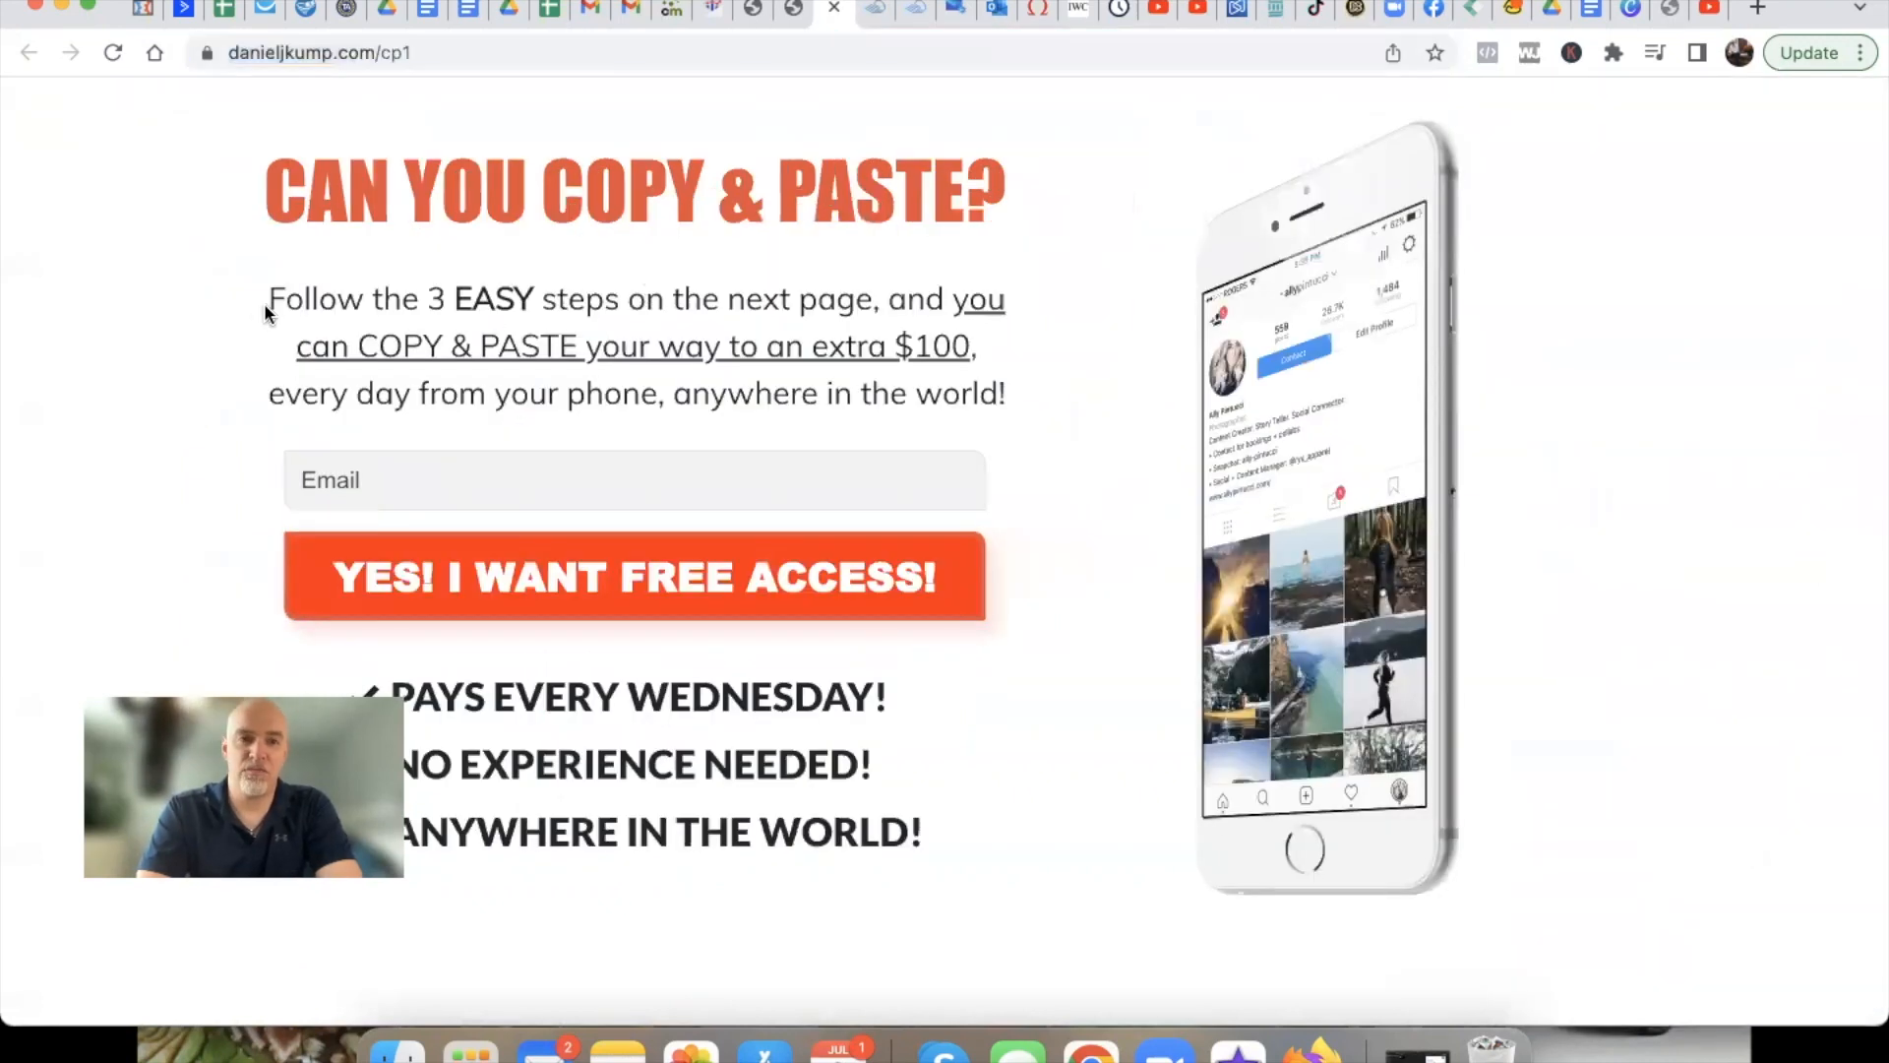
pyautogui.moveTo(271, 300); pyautogui.dragTo(1006, 394)
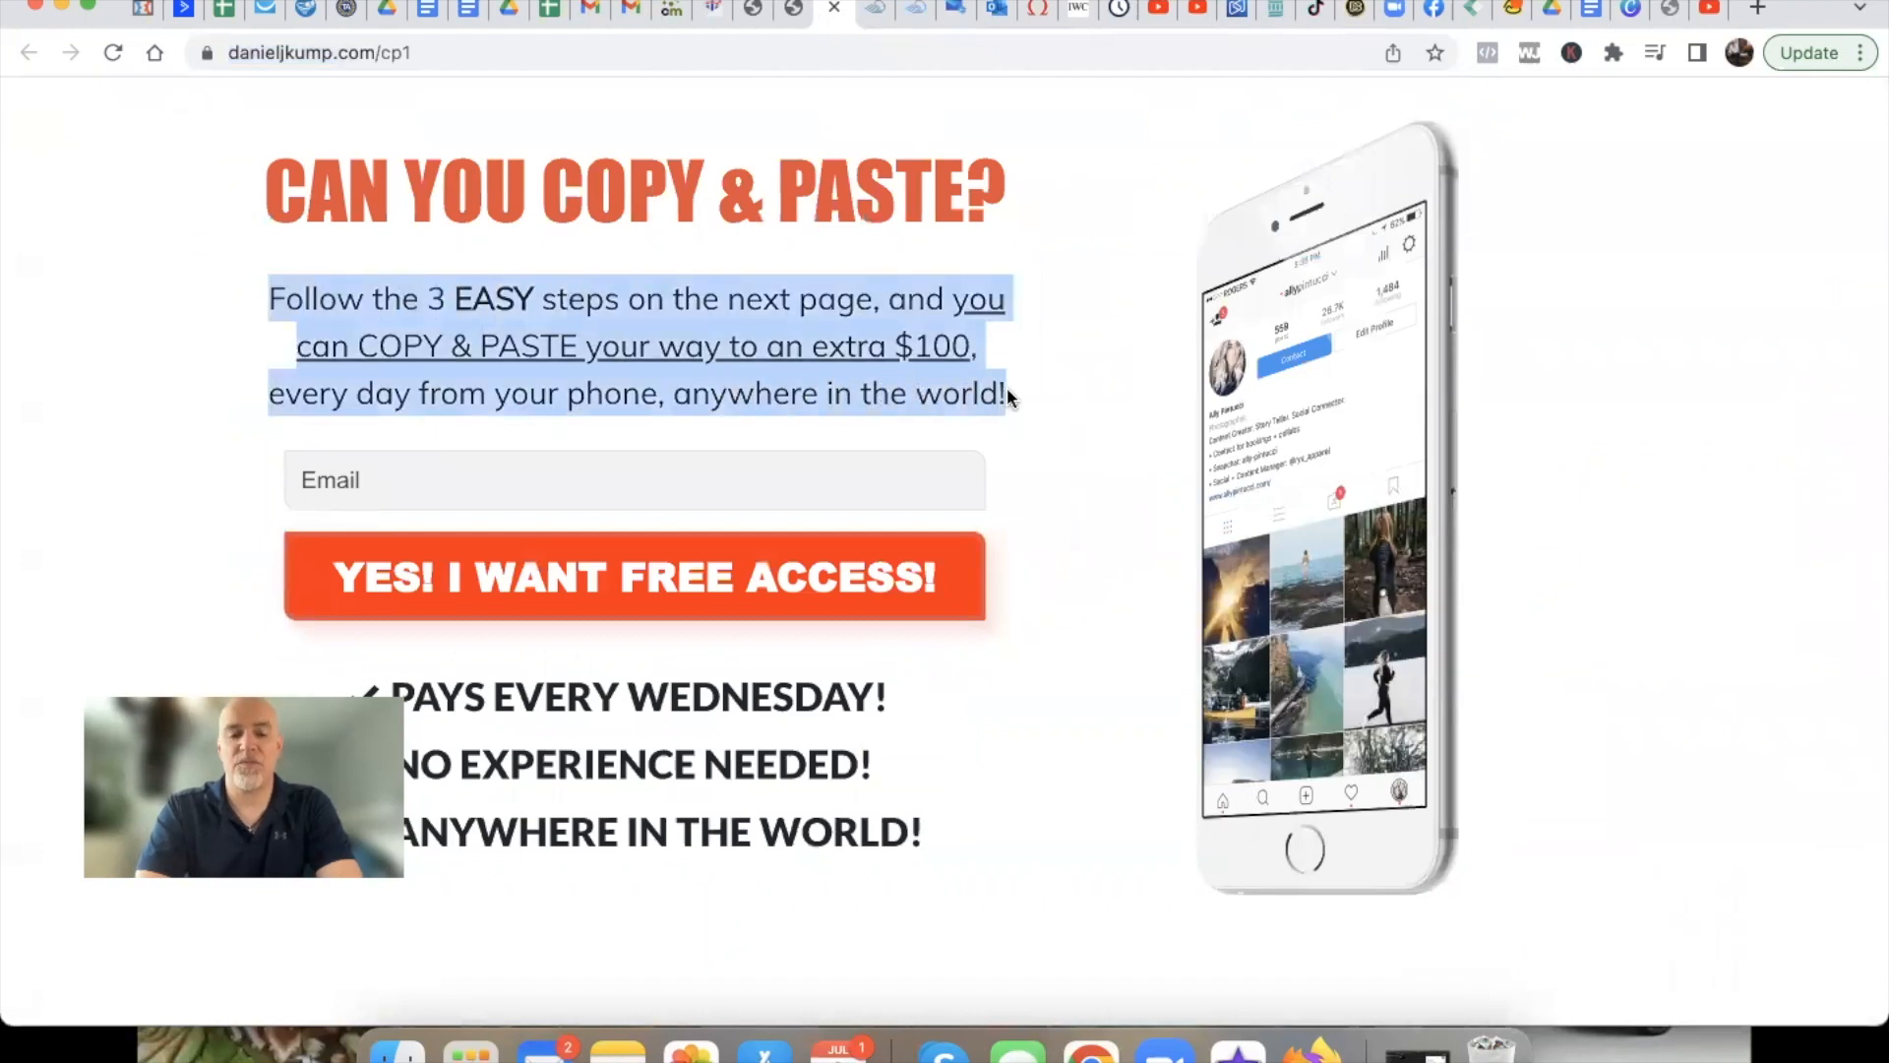
# Return to the page editor and replace the ct-title-h3 placeholder with the copied "Follow the 3 EASY steps" paragraph
pyautogui.click(777, 17)
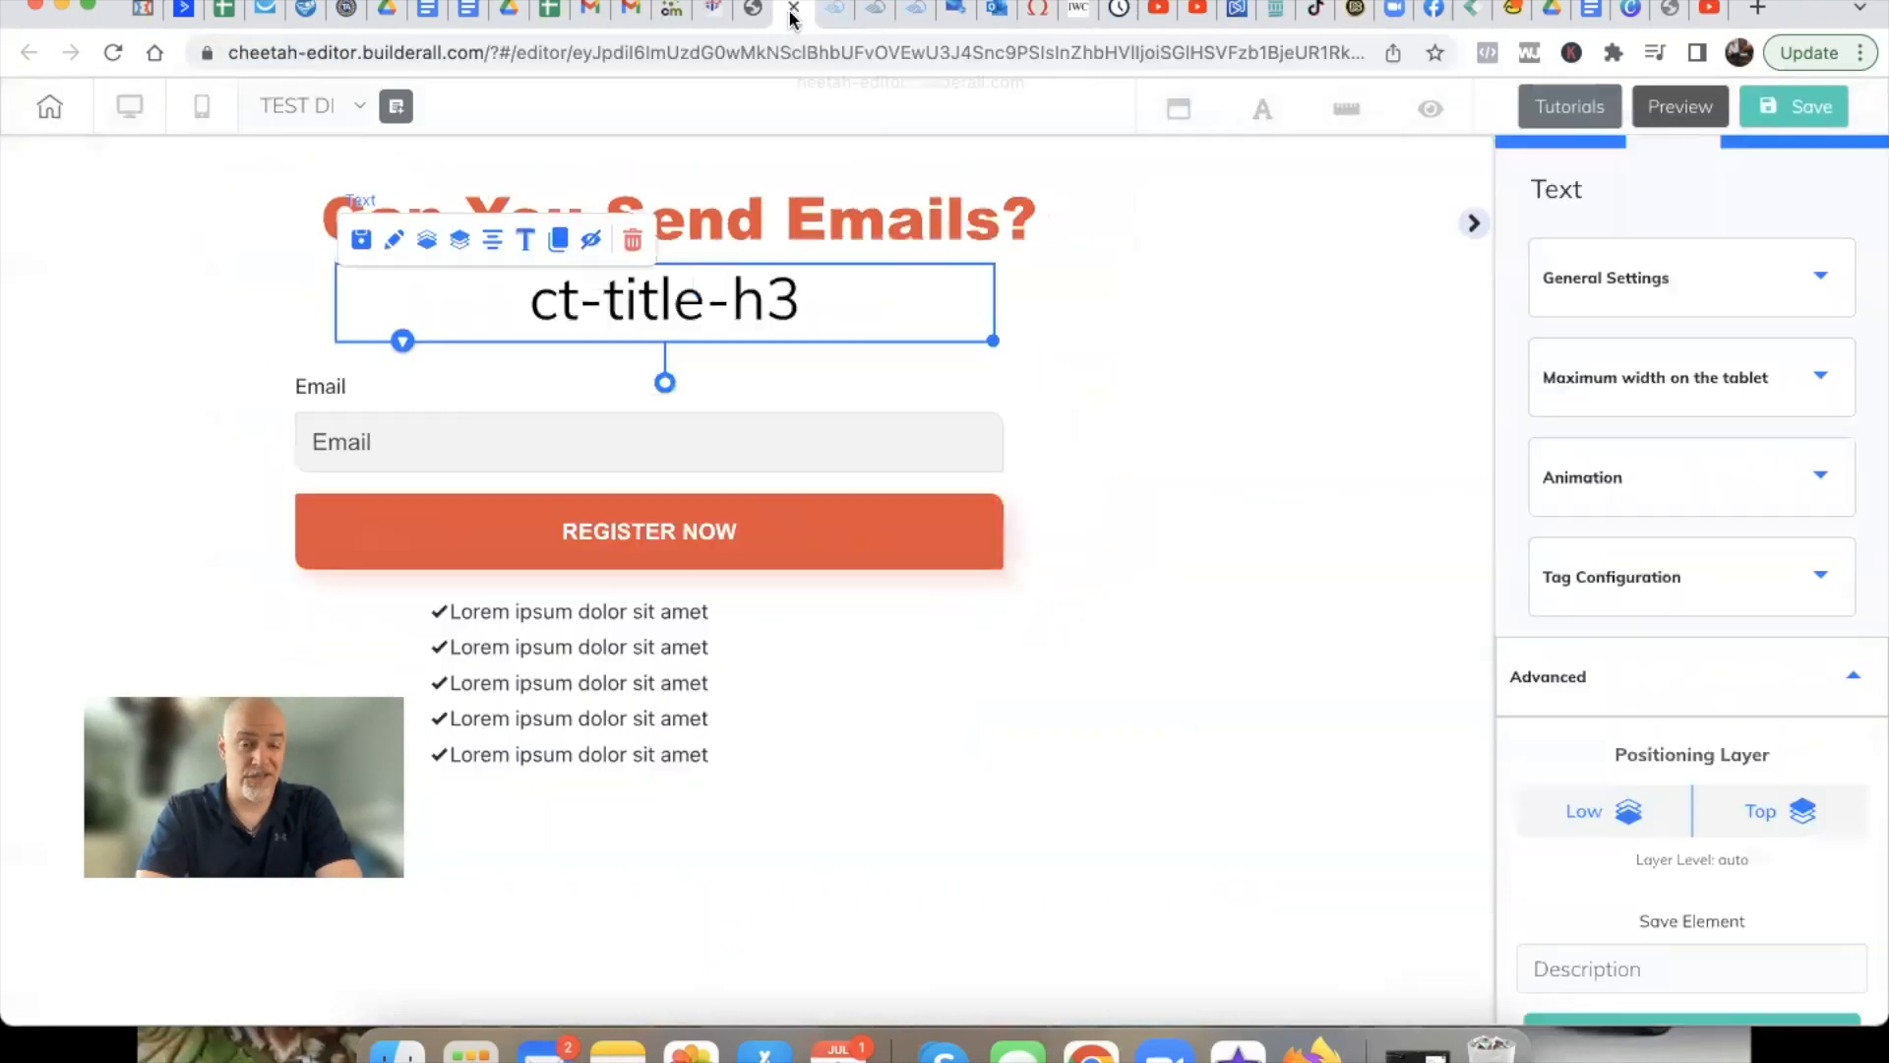
pyautogui.doubleClick(625, 311)
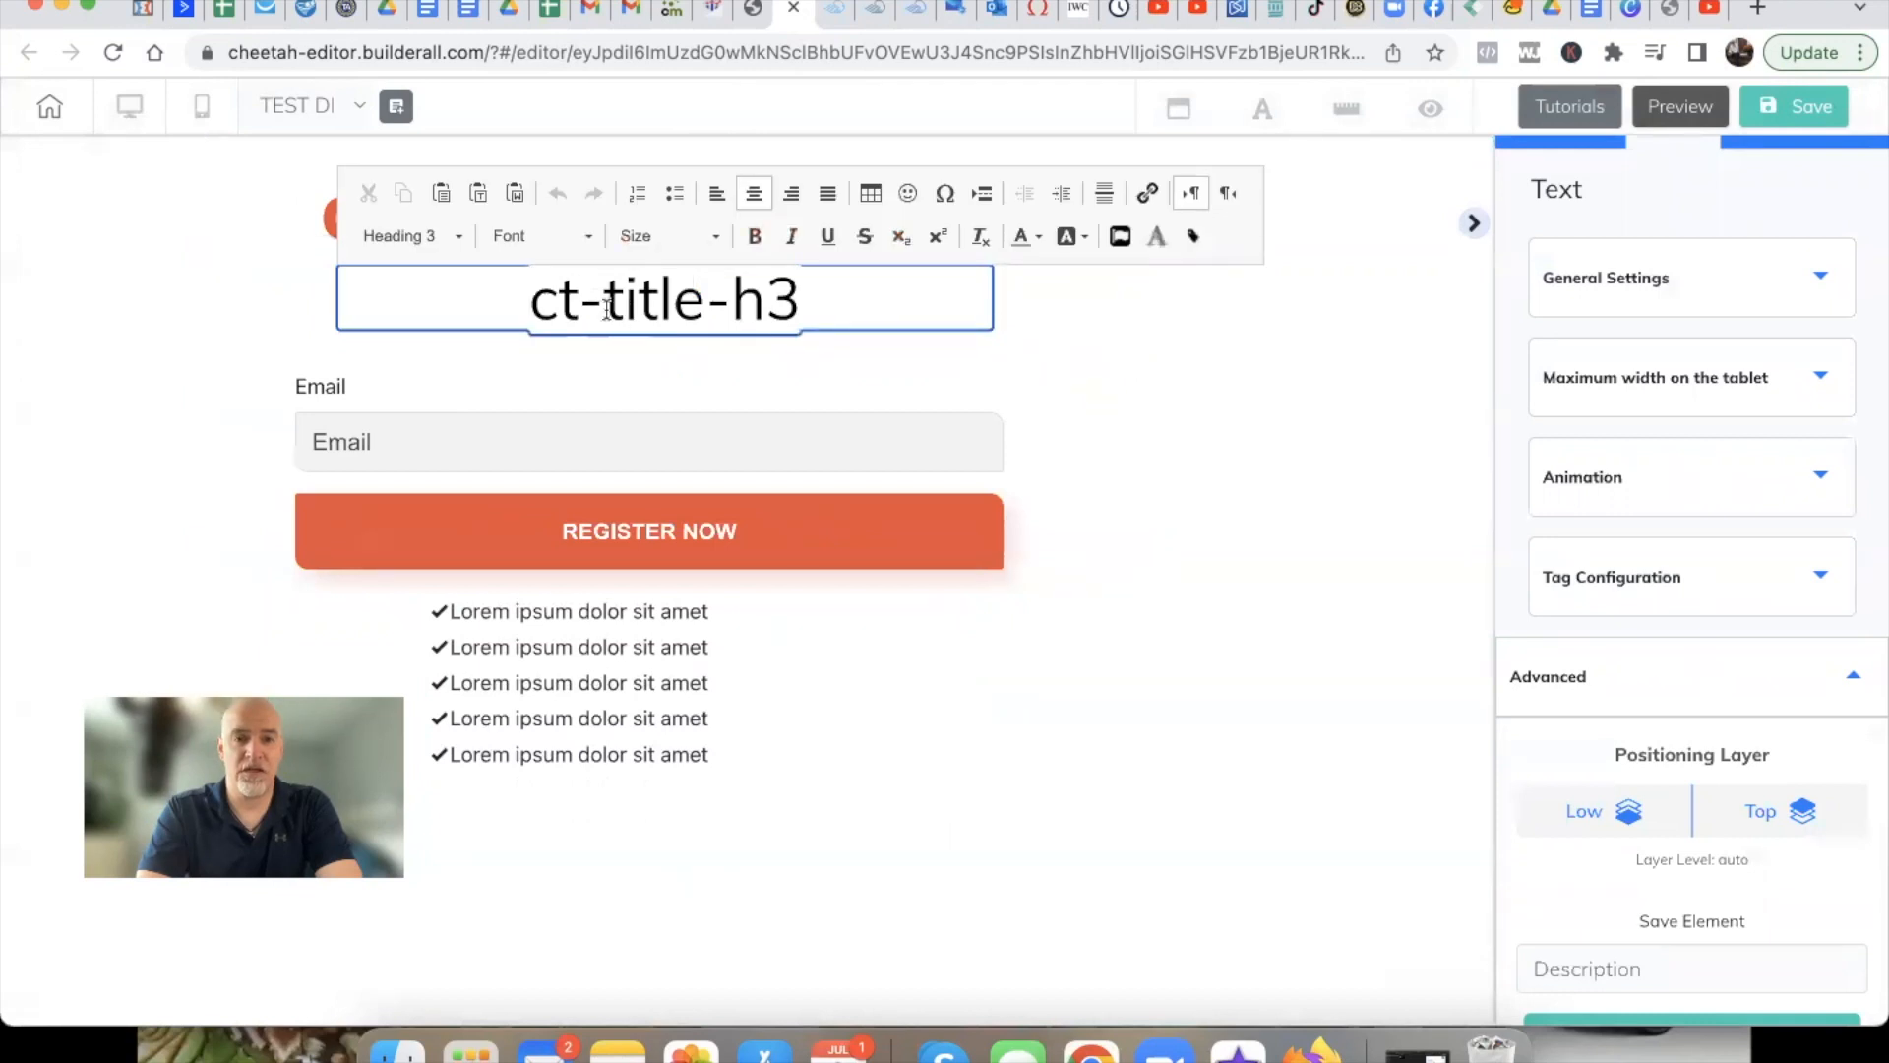
pyautogui.tripleClick(607, 308)
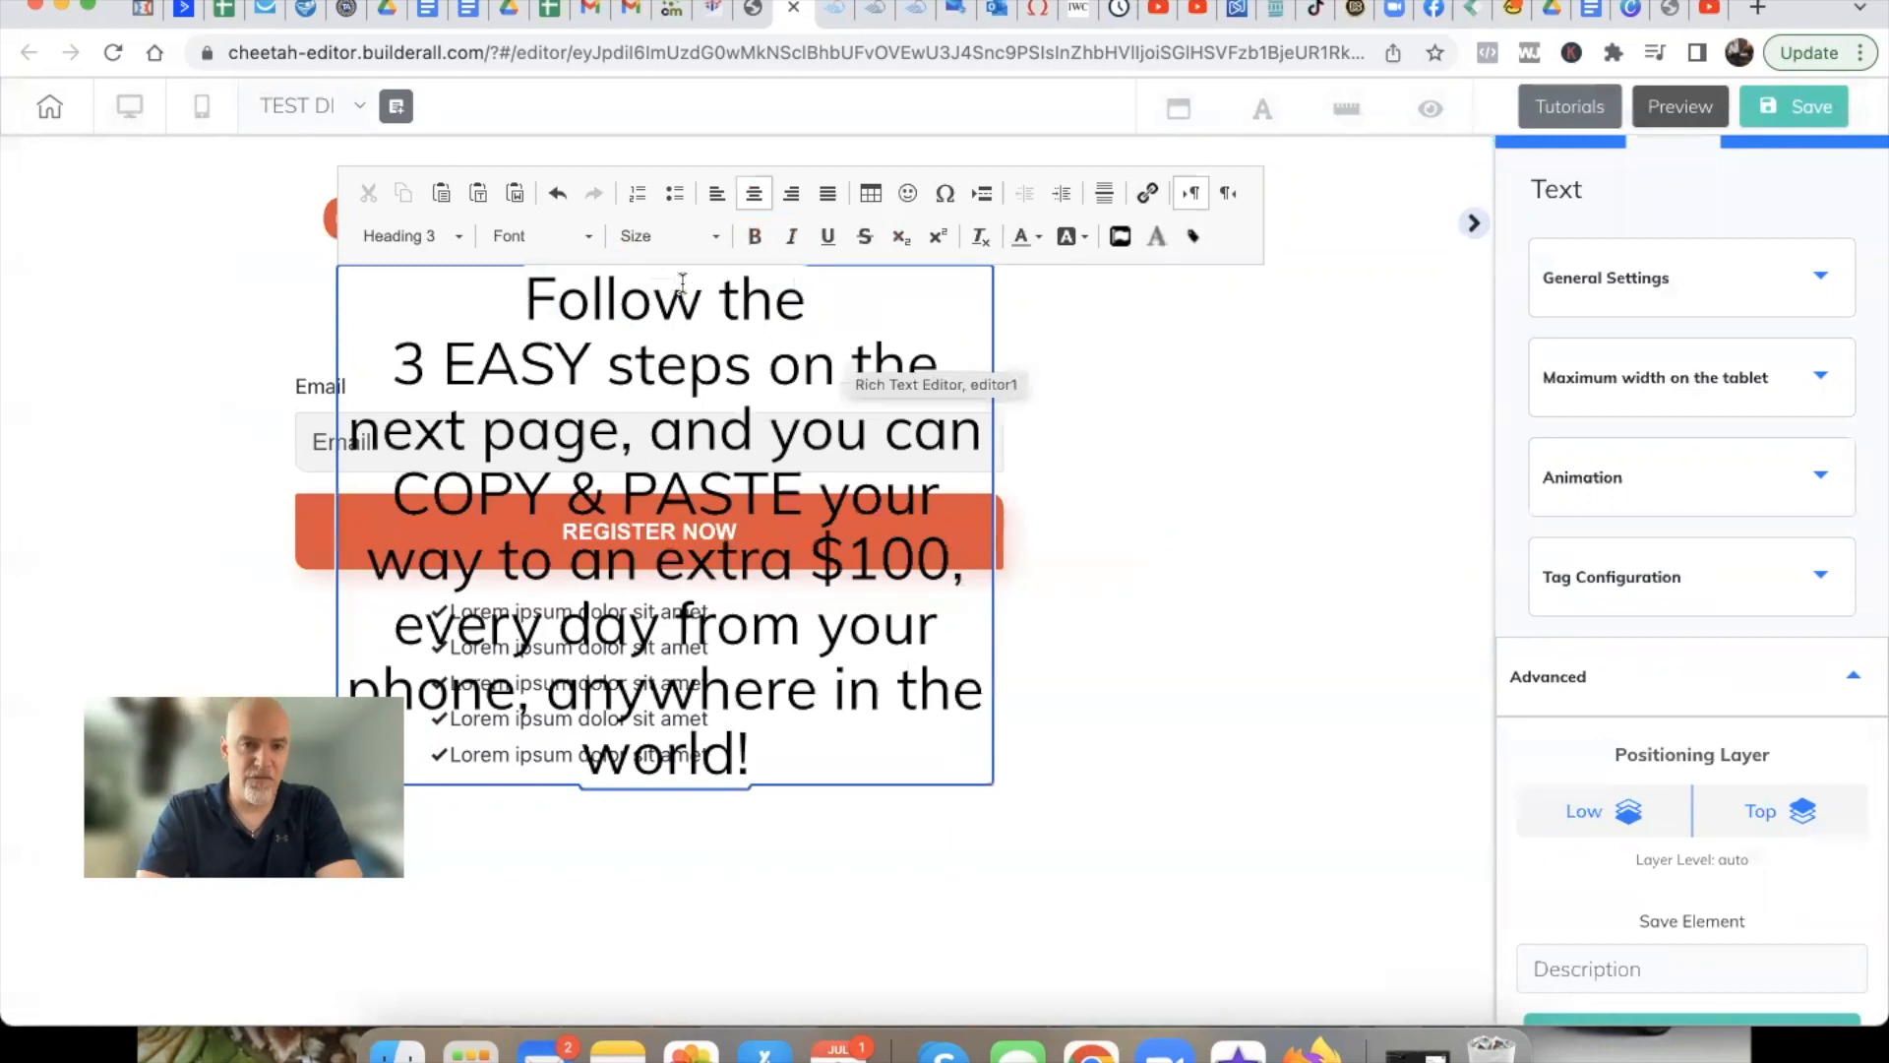
# Try font size 14 on the whole pasted "Follow the 3 EASY steps" paragraph
pyautogui.click(640, 238)
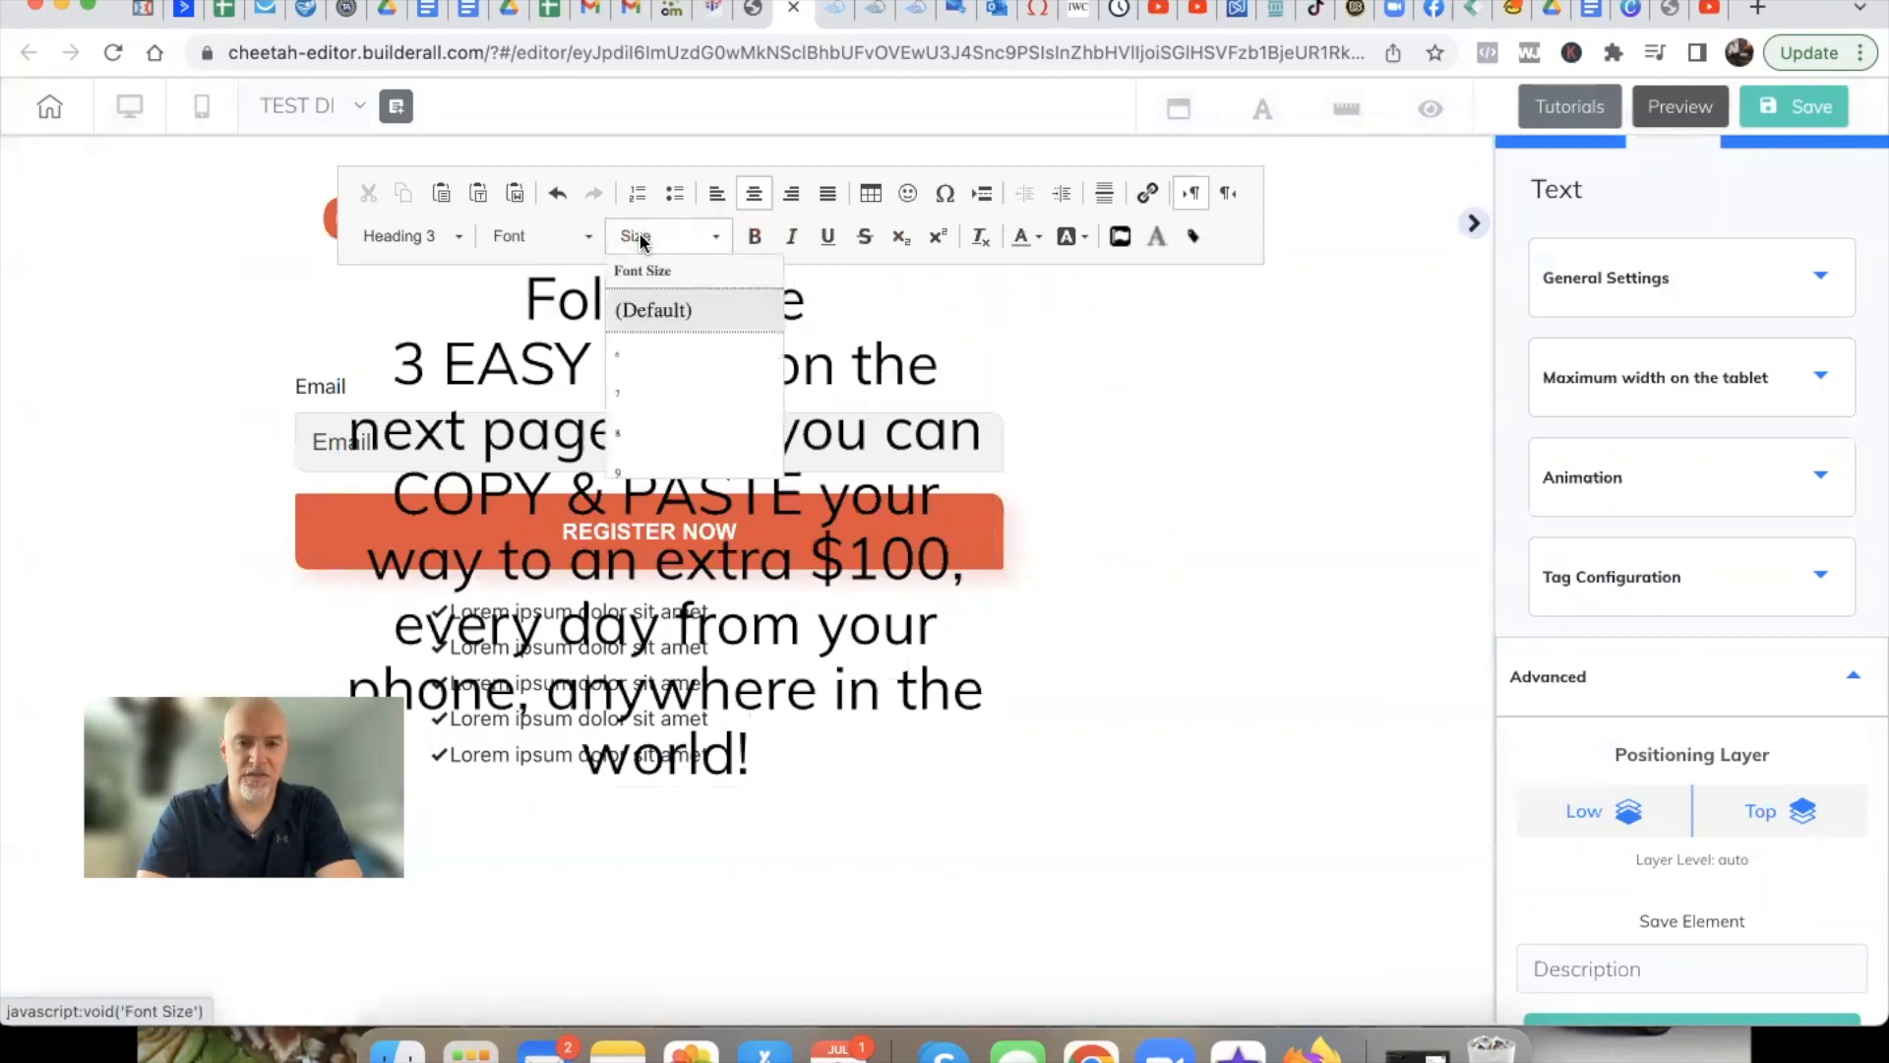
pyautogui.scroll(-4, 653, 392)
pyautogui.scroll(1, 657, 399)
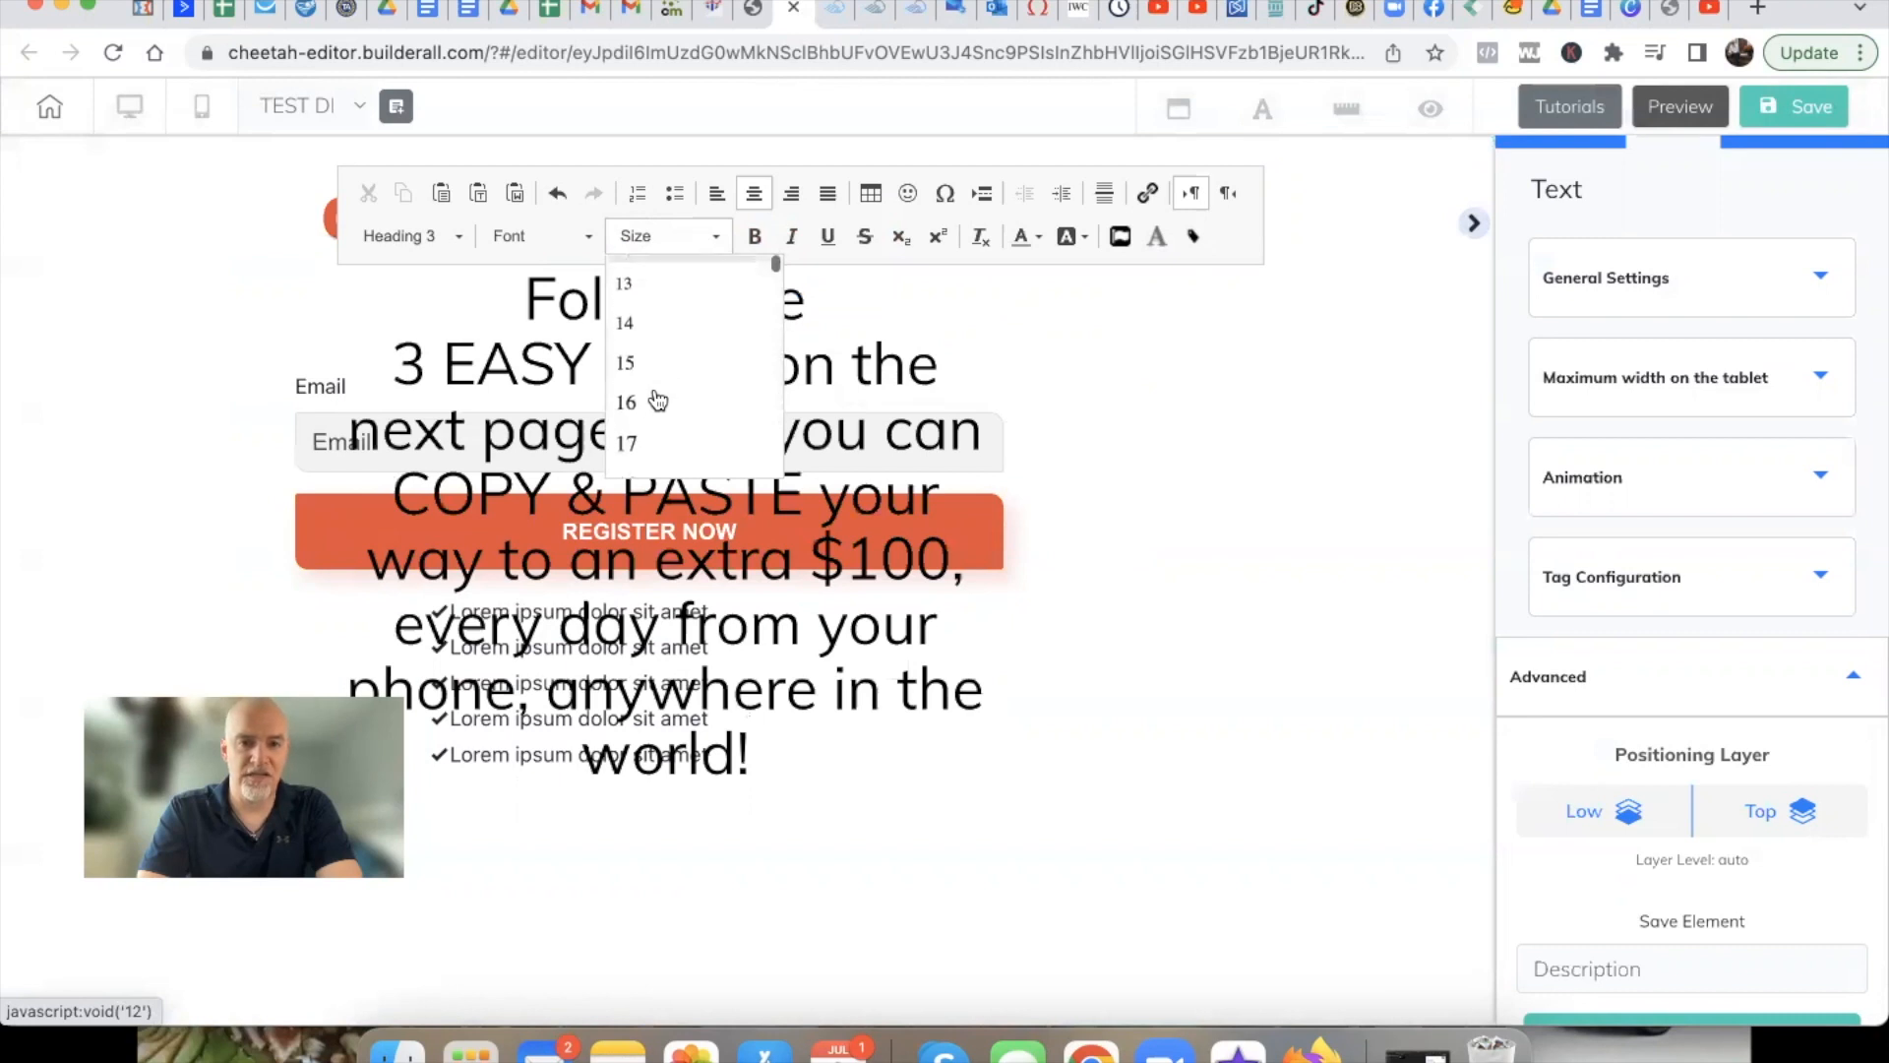
pyautogui.click(647, 329)
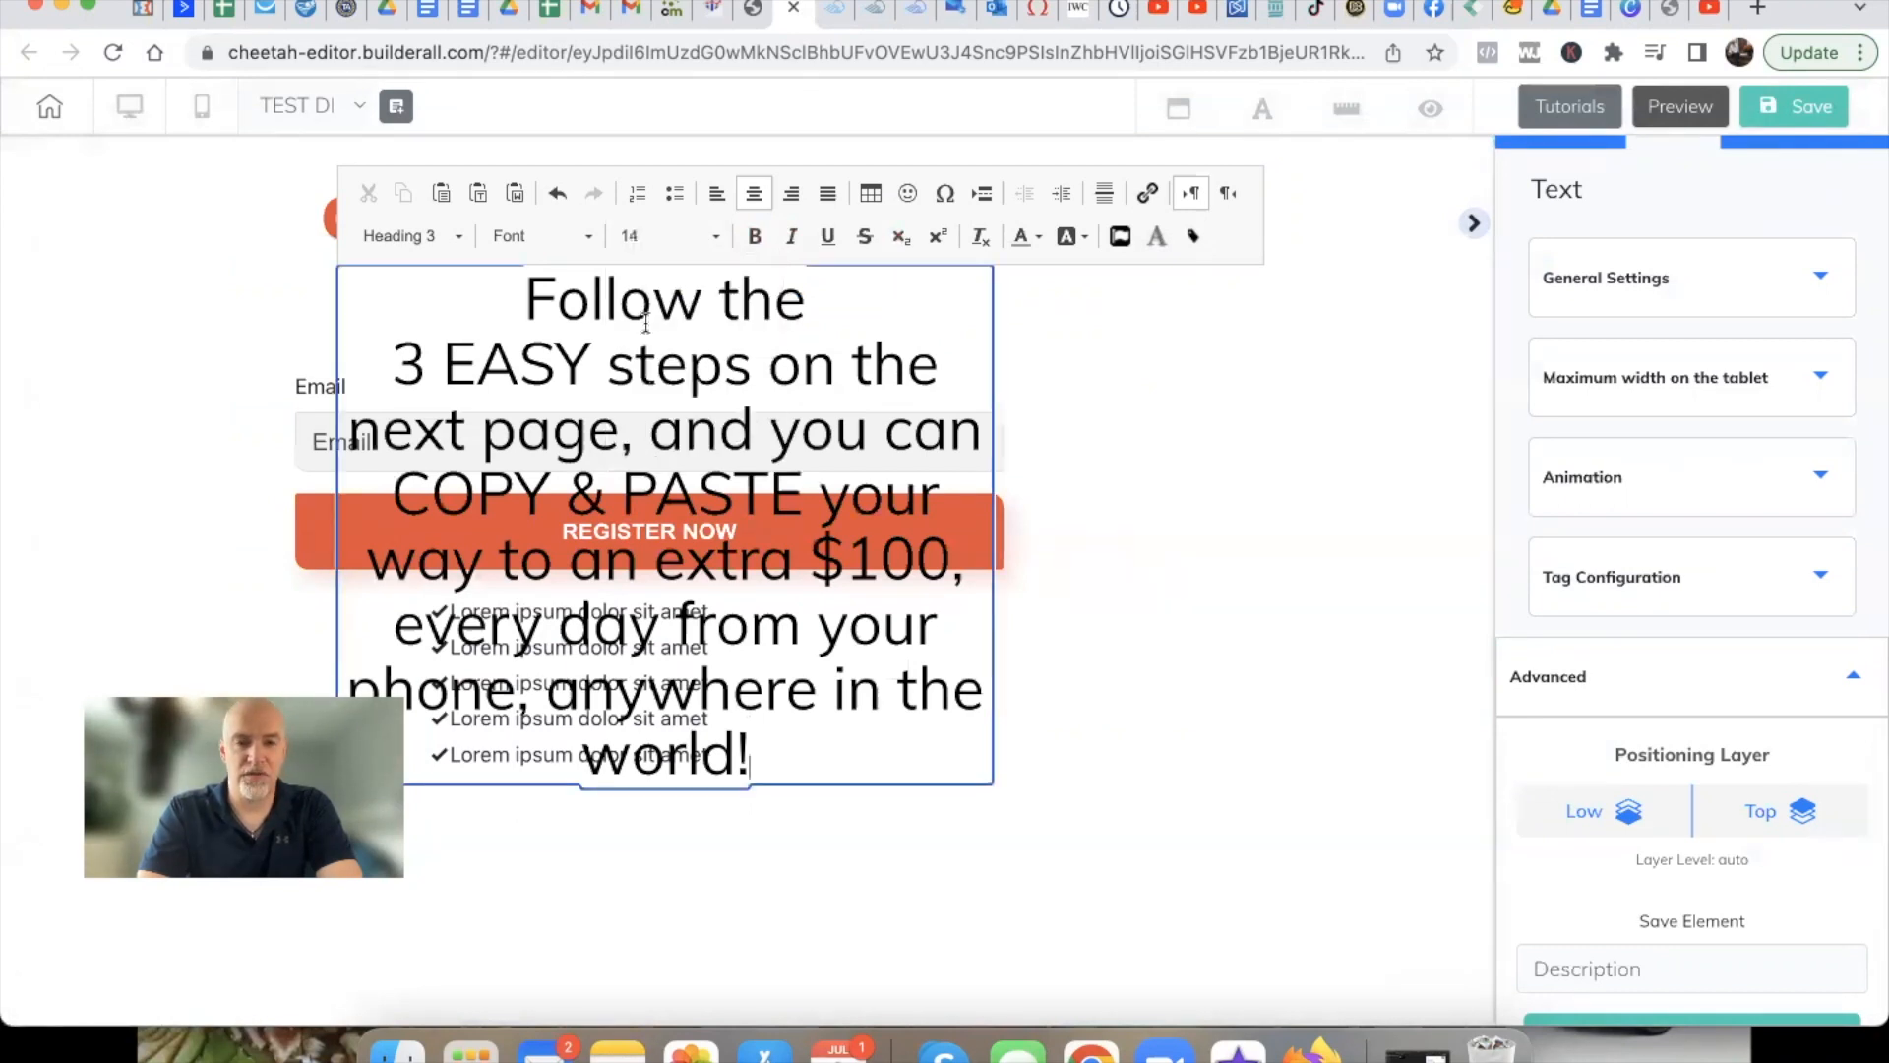
pyautogui.press('super+a')
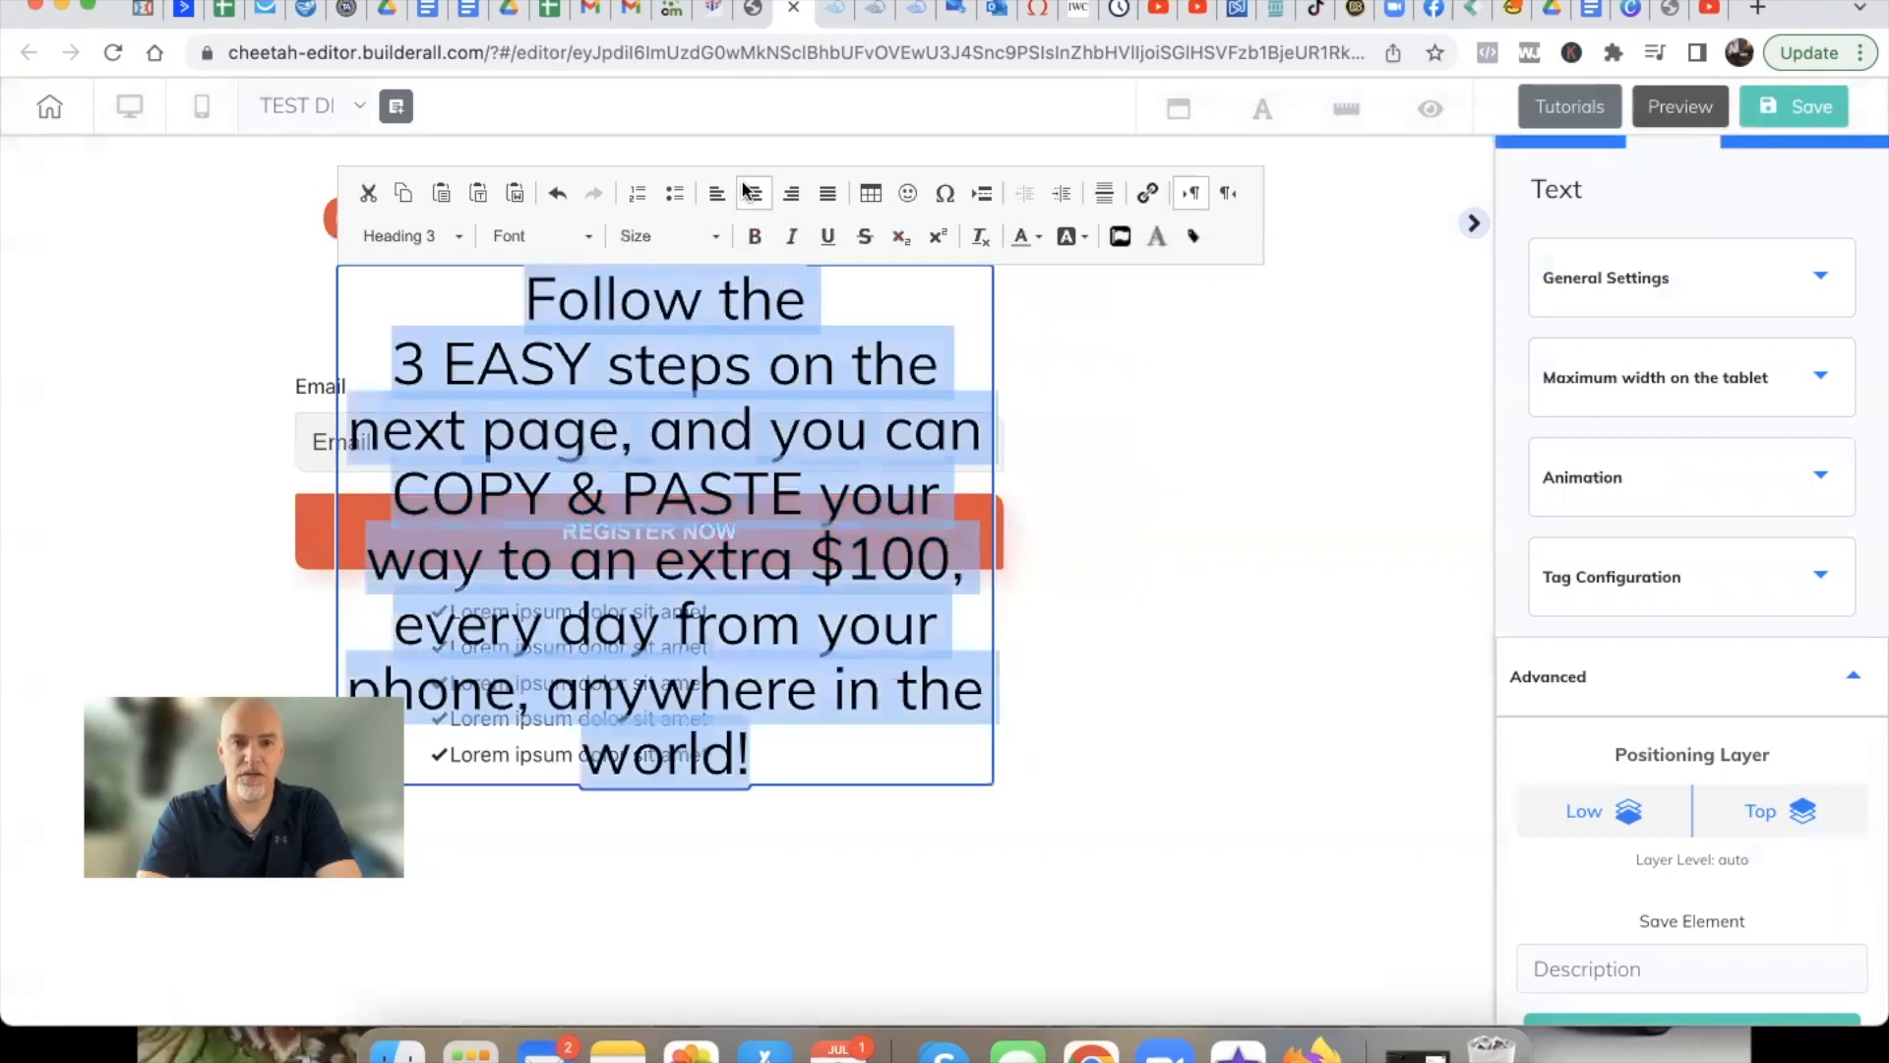
pyautogui.click(679, 236)
pyautogui.scroll(-1, 687, 308)
pyautogui.scroll(-3, 668, 425)
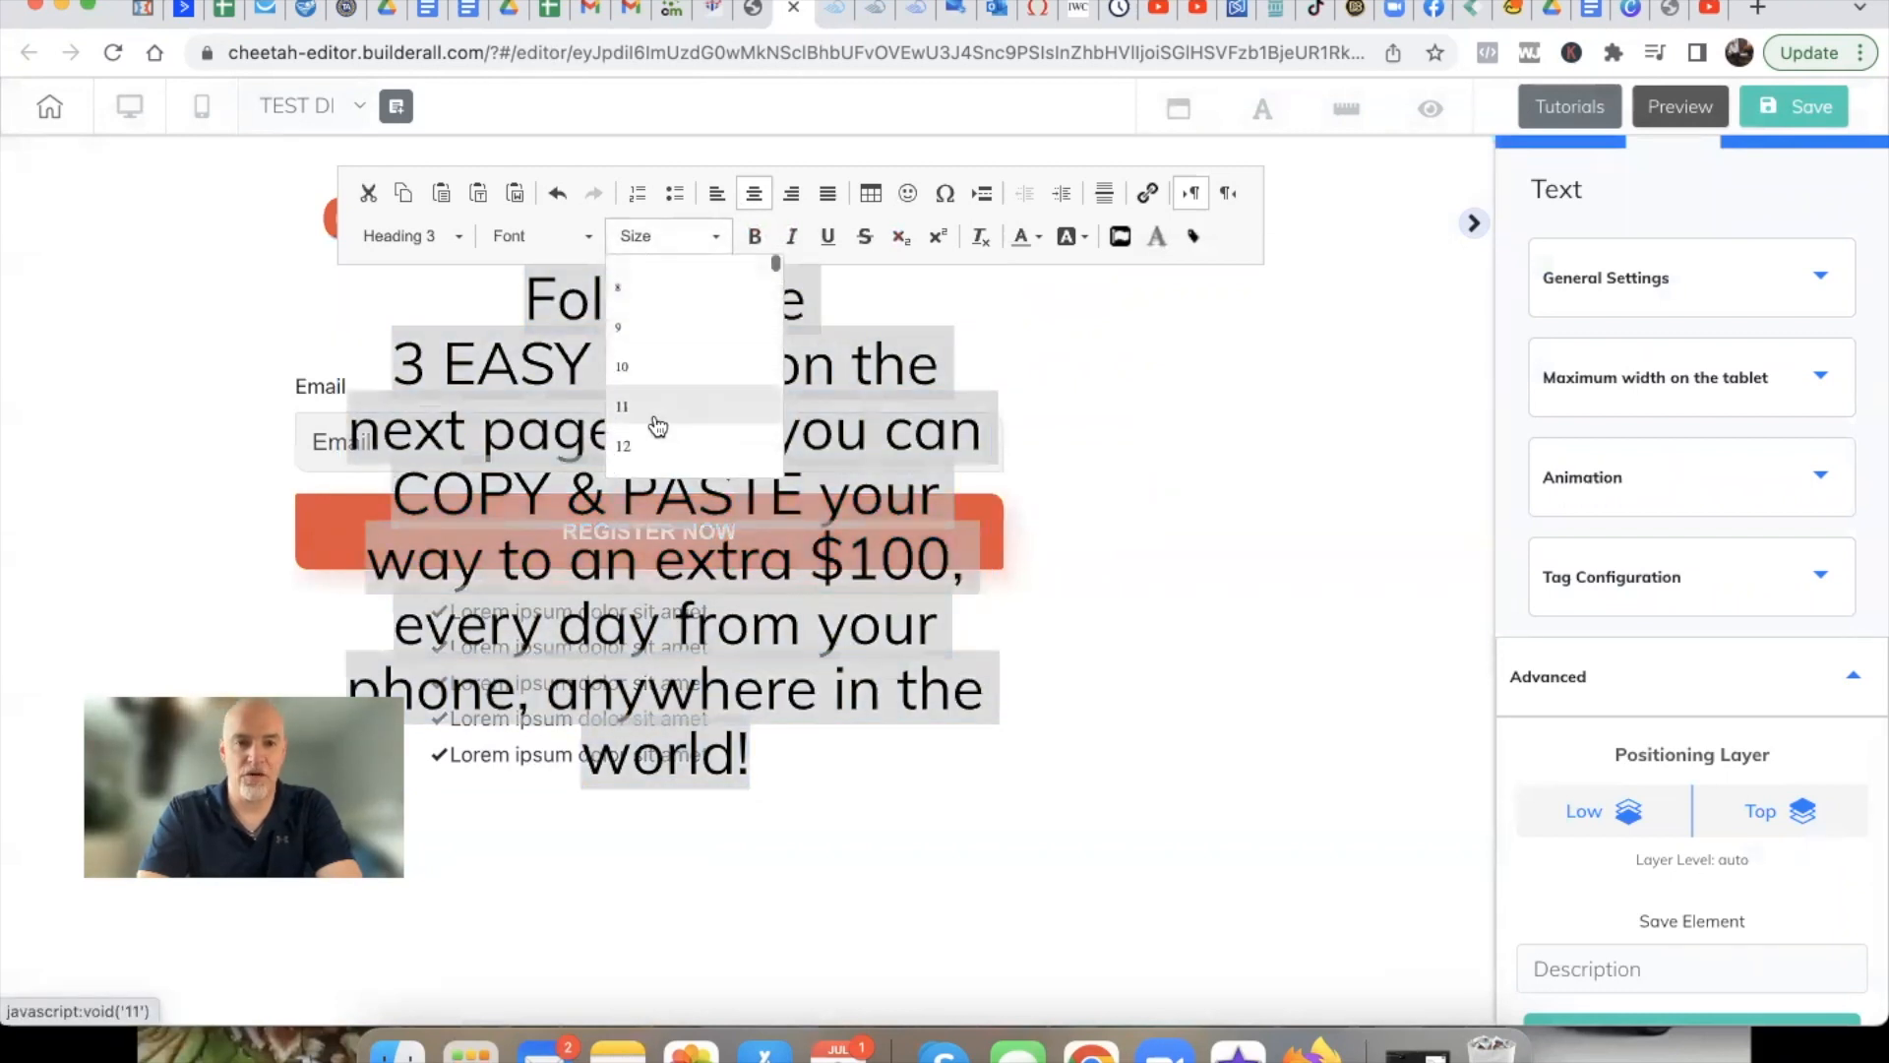
pyautogui.click(646, 426)
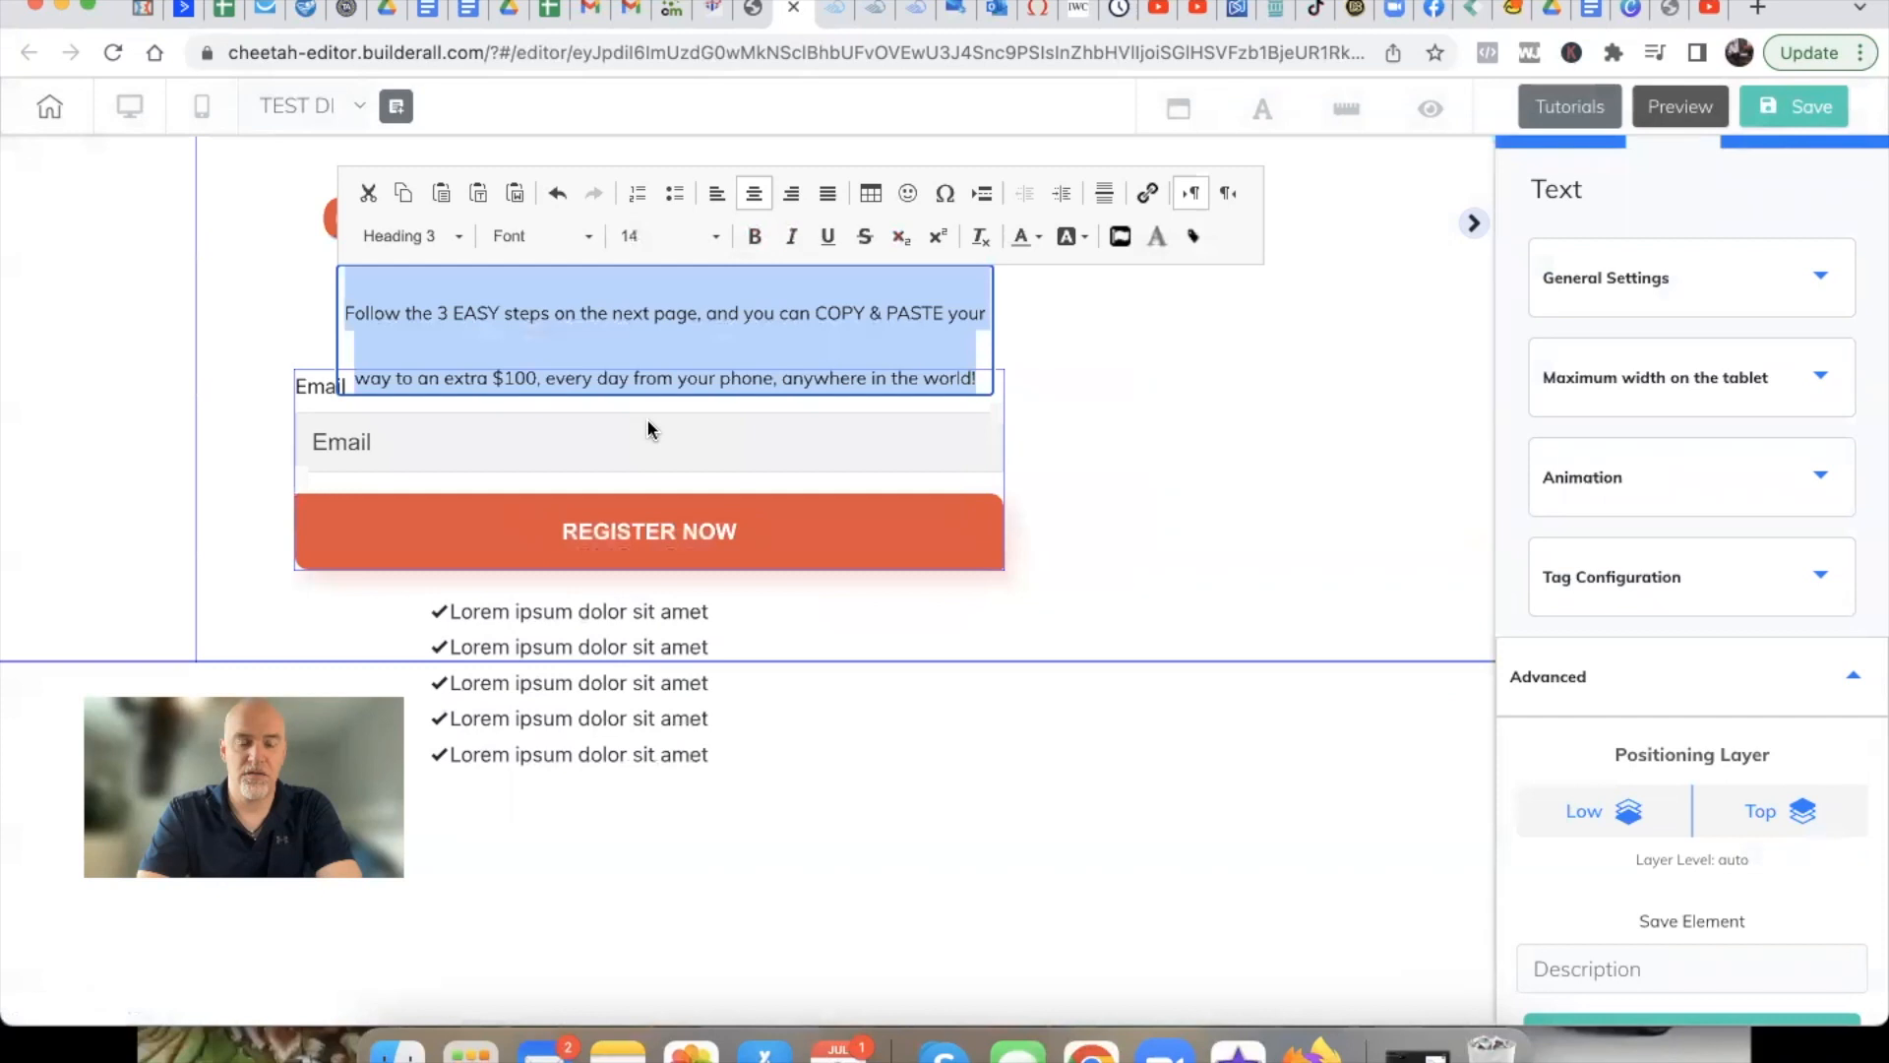
# Set the selected subheadline paragraph's font size to 20 and finish editing it
pyautogui.click(708, 237)
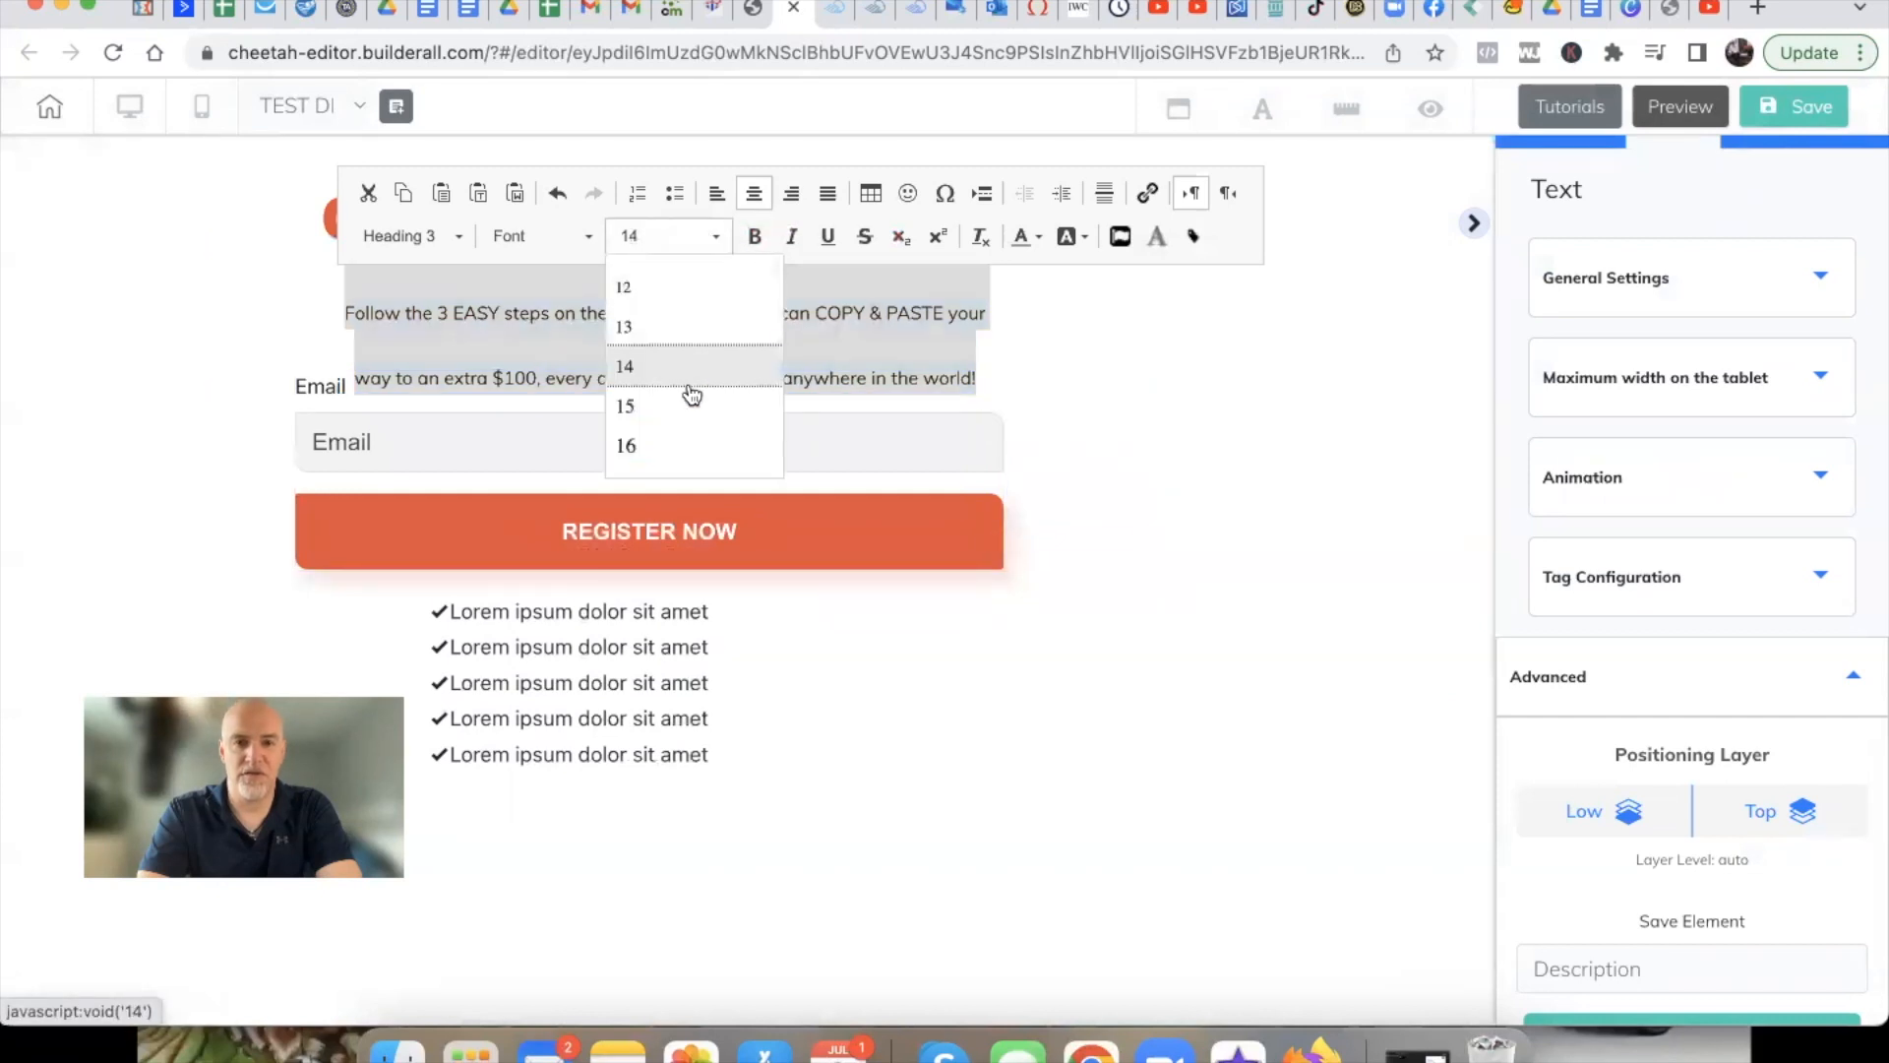
pyautogui.scroll(-2, 682, 439)
pyautogui.scroll(-1, 681, 460)
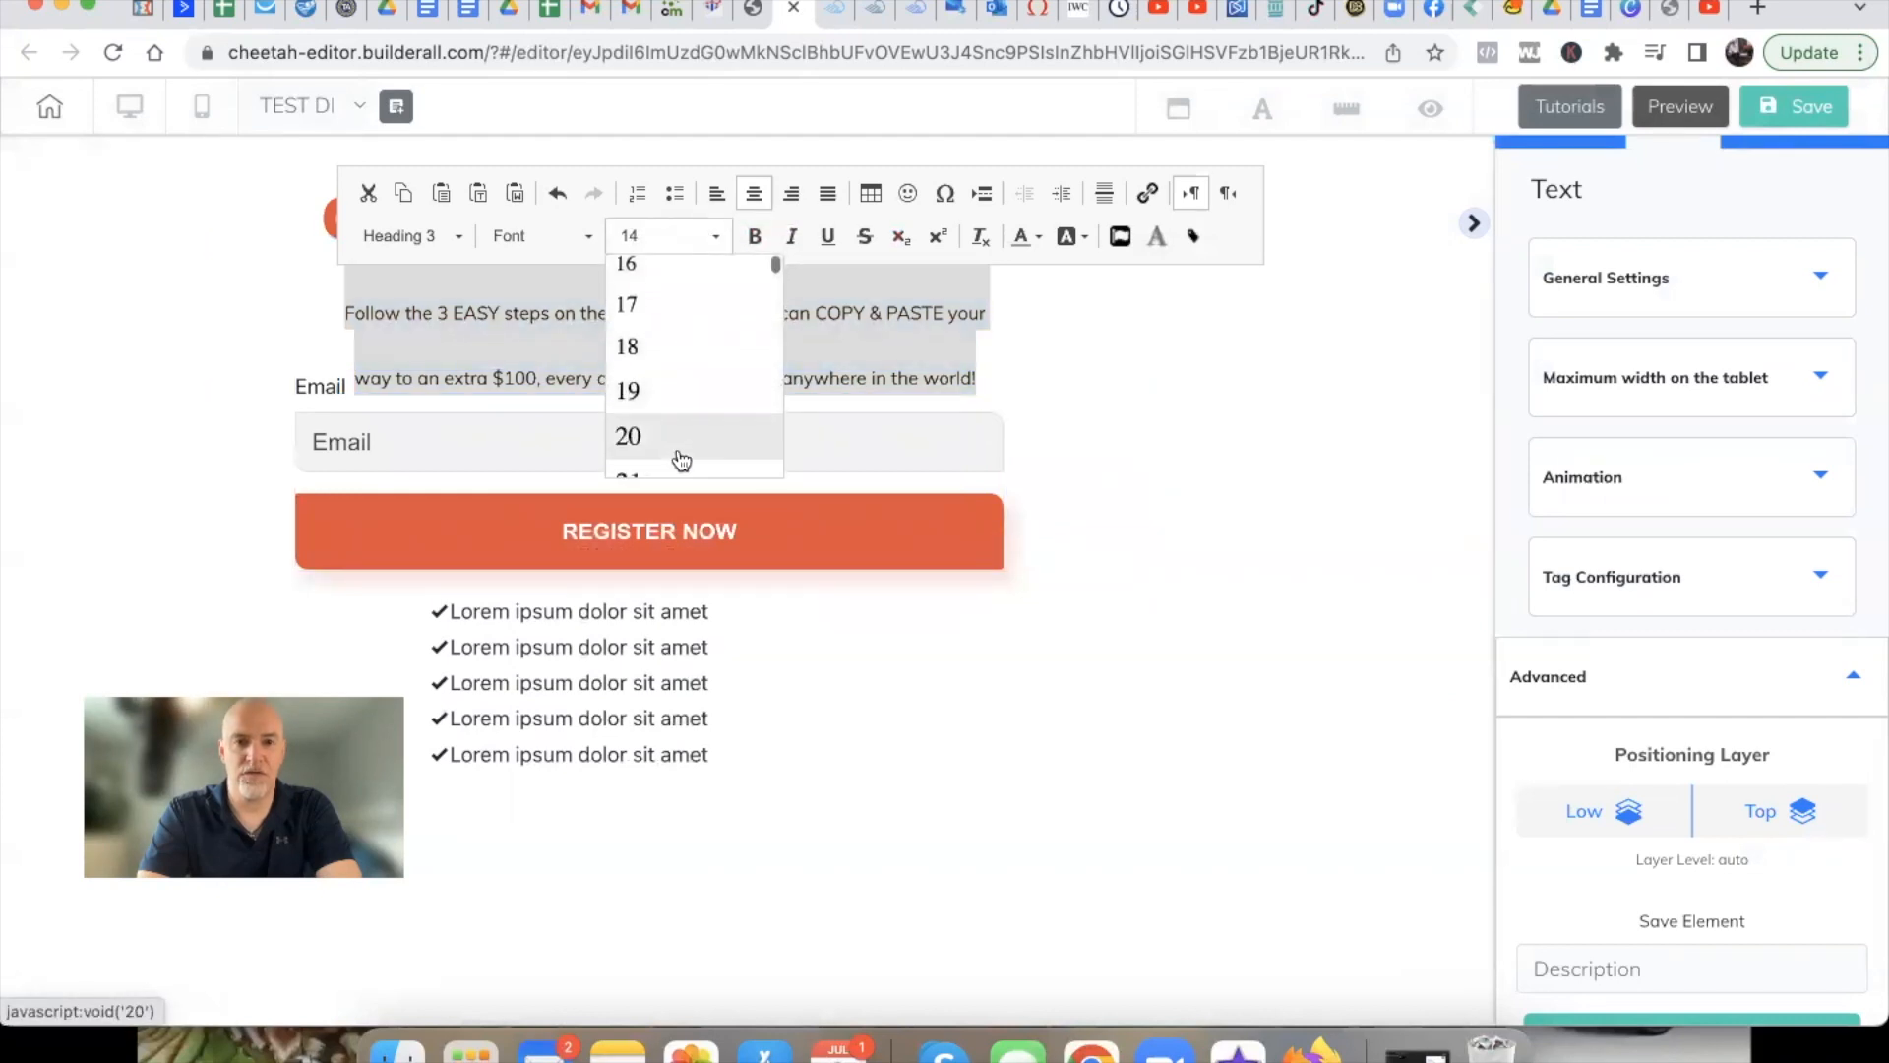
pyautogui.click(676, 440)
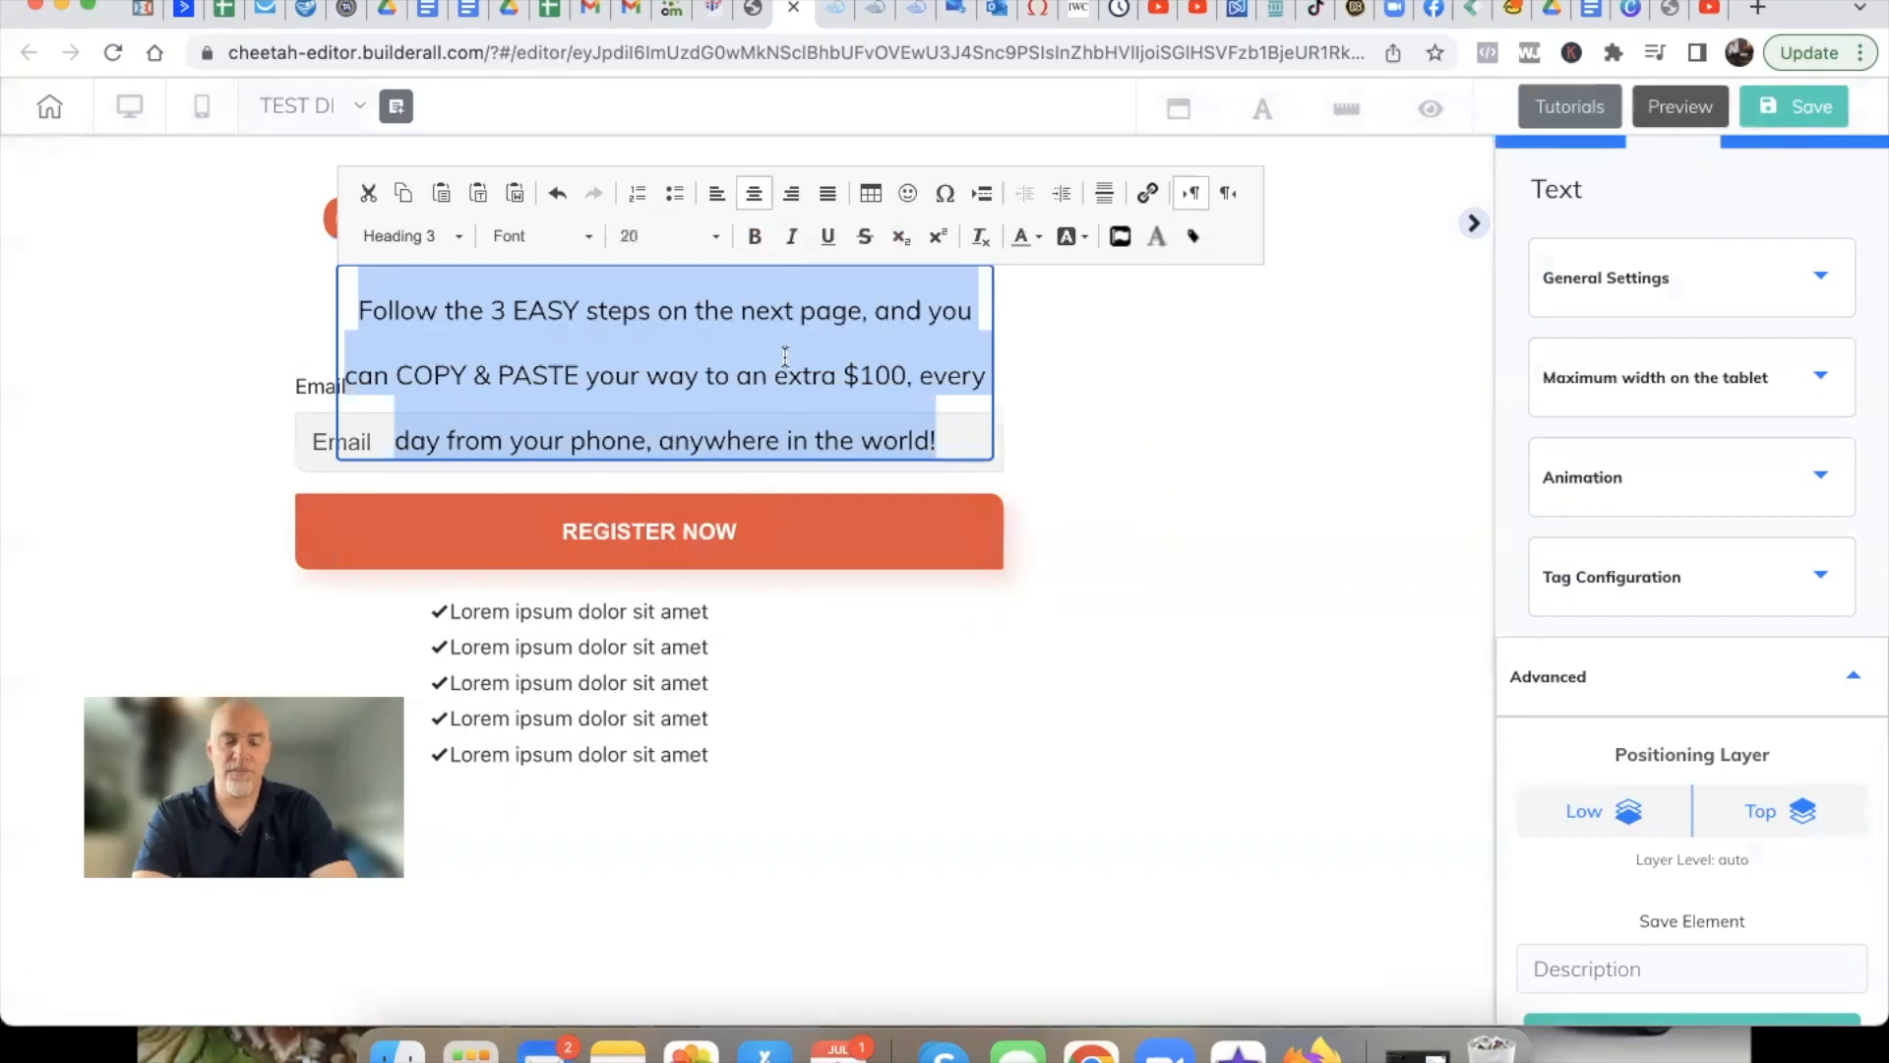
pyautogui.click(1052, 349)
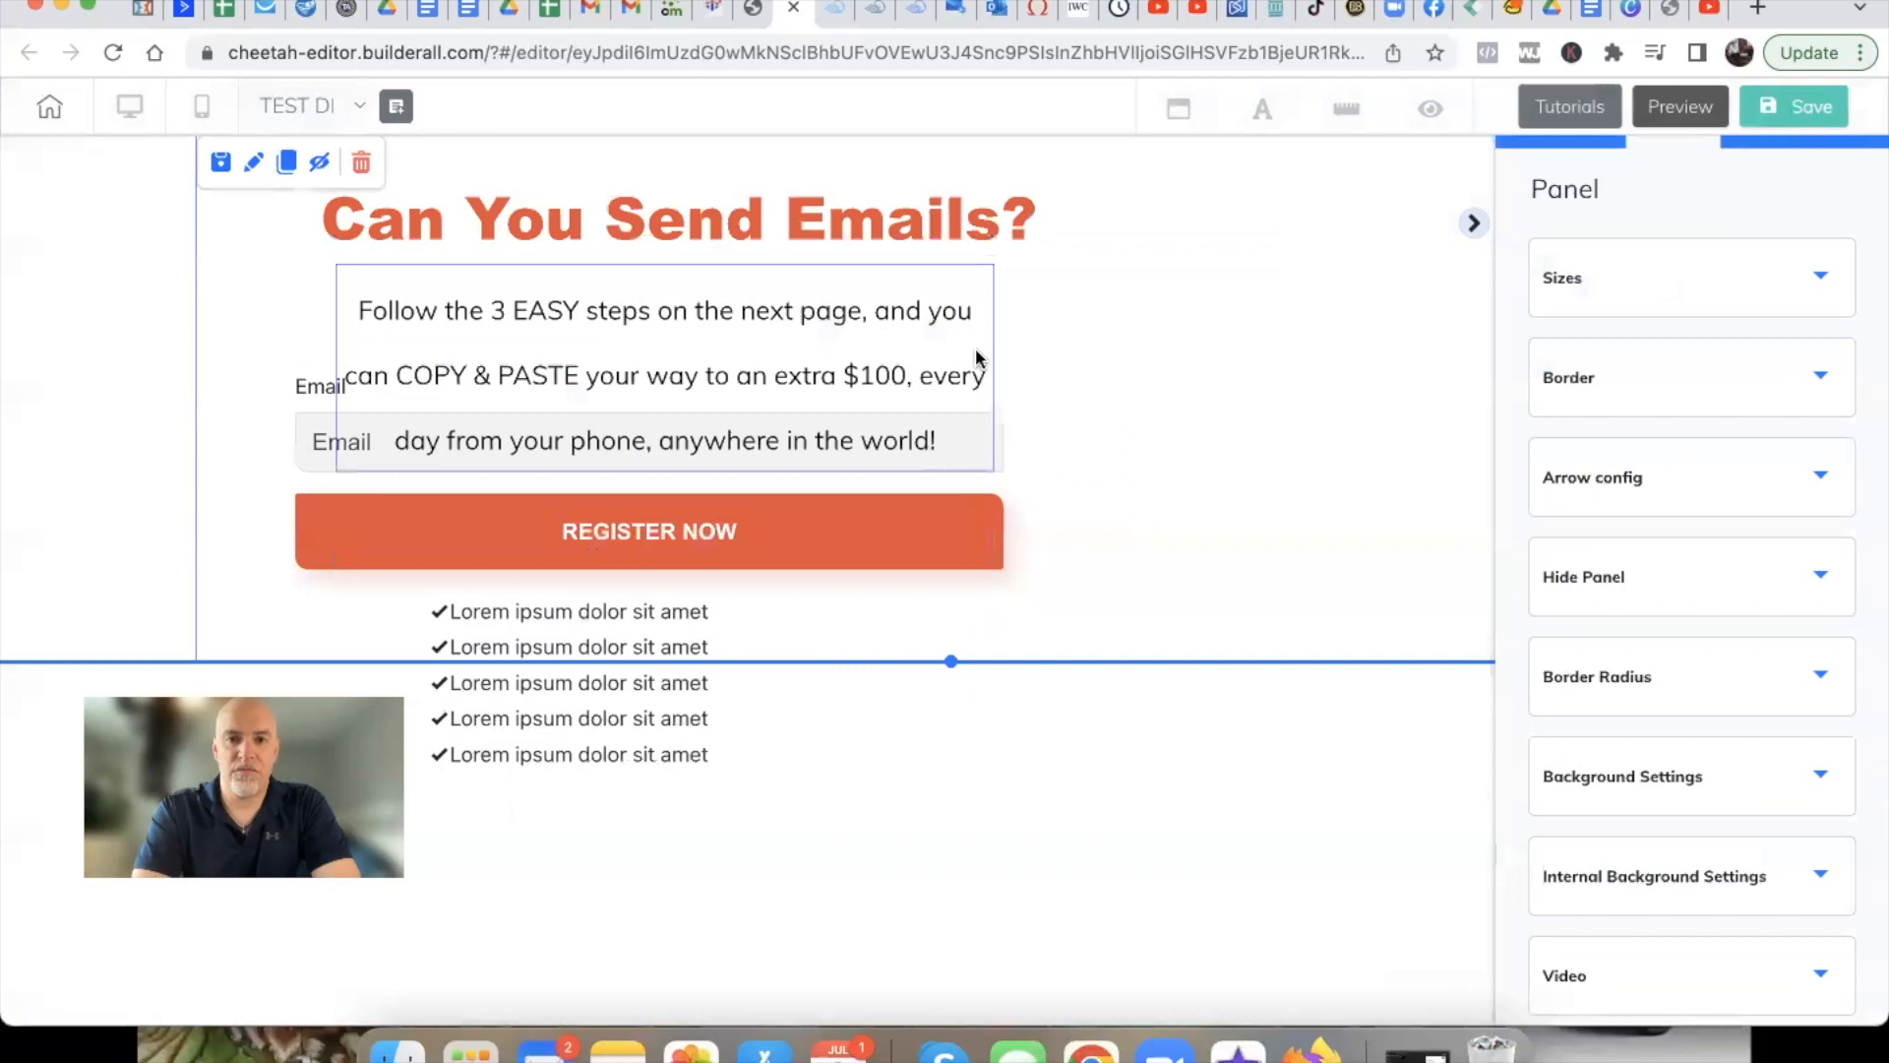
# Widen the subheadline box to the headline's right edge and move the checklist and email form down beneath it
pyautogui.click(984, 372)
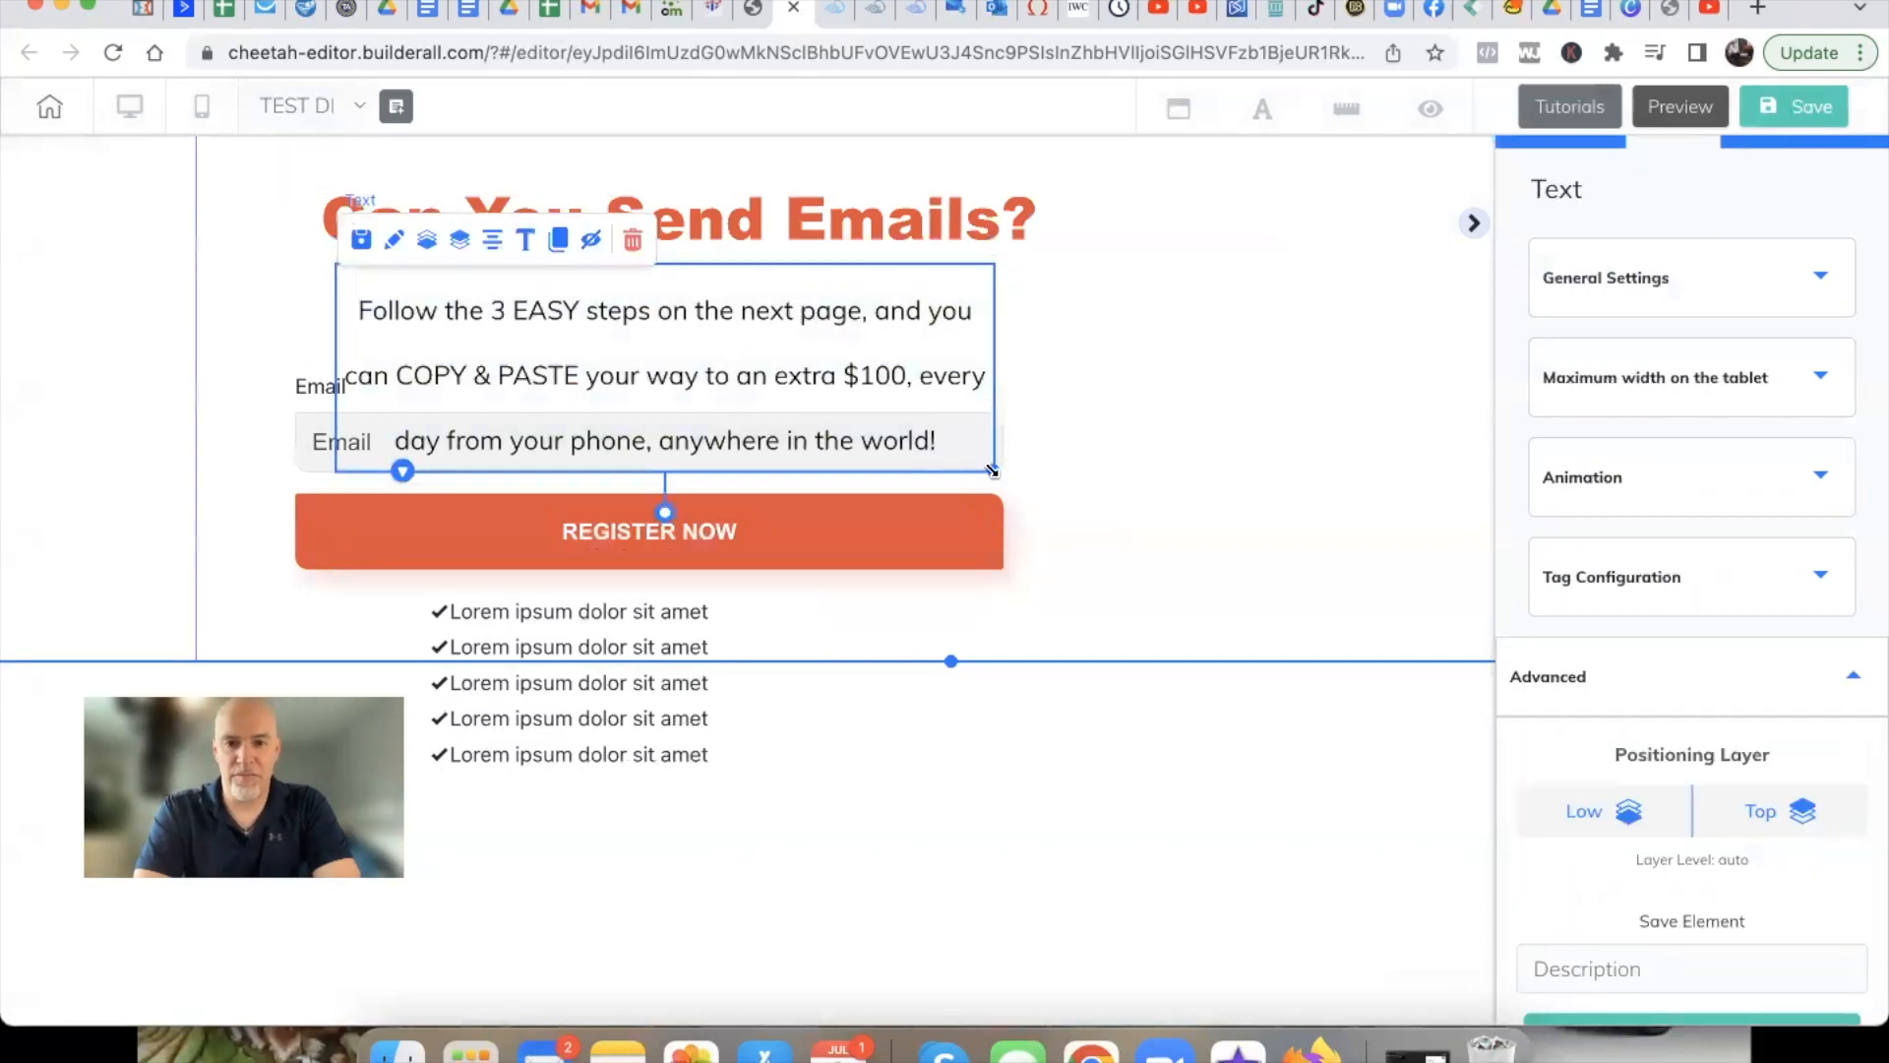
pyautogui.moveTo(992, 470); pyautogui.dragTo(1033, 449)
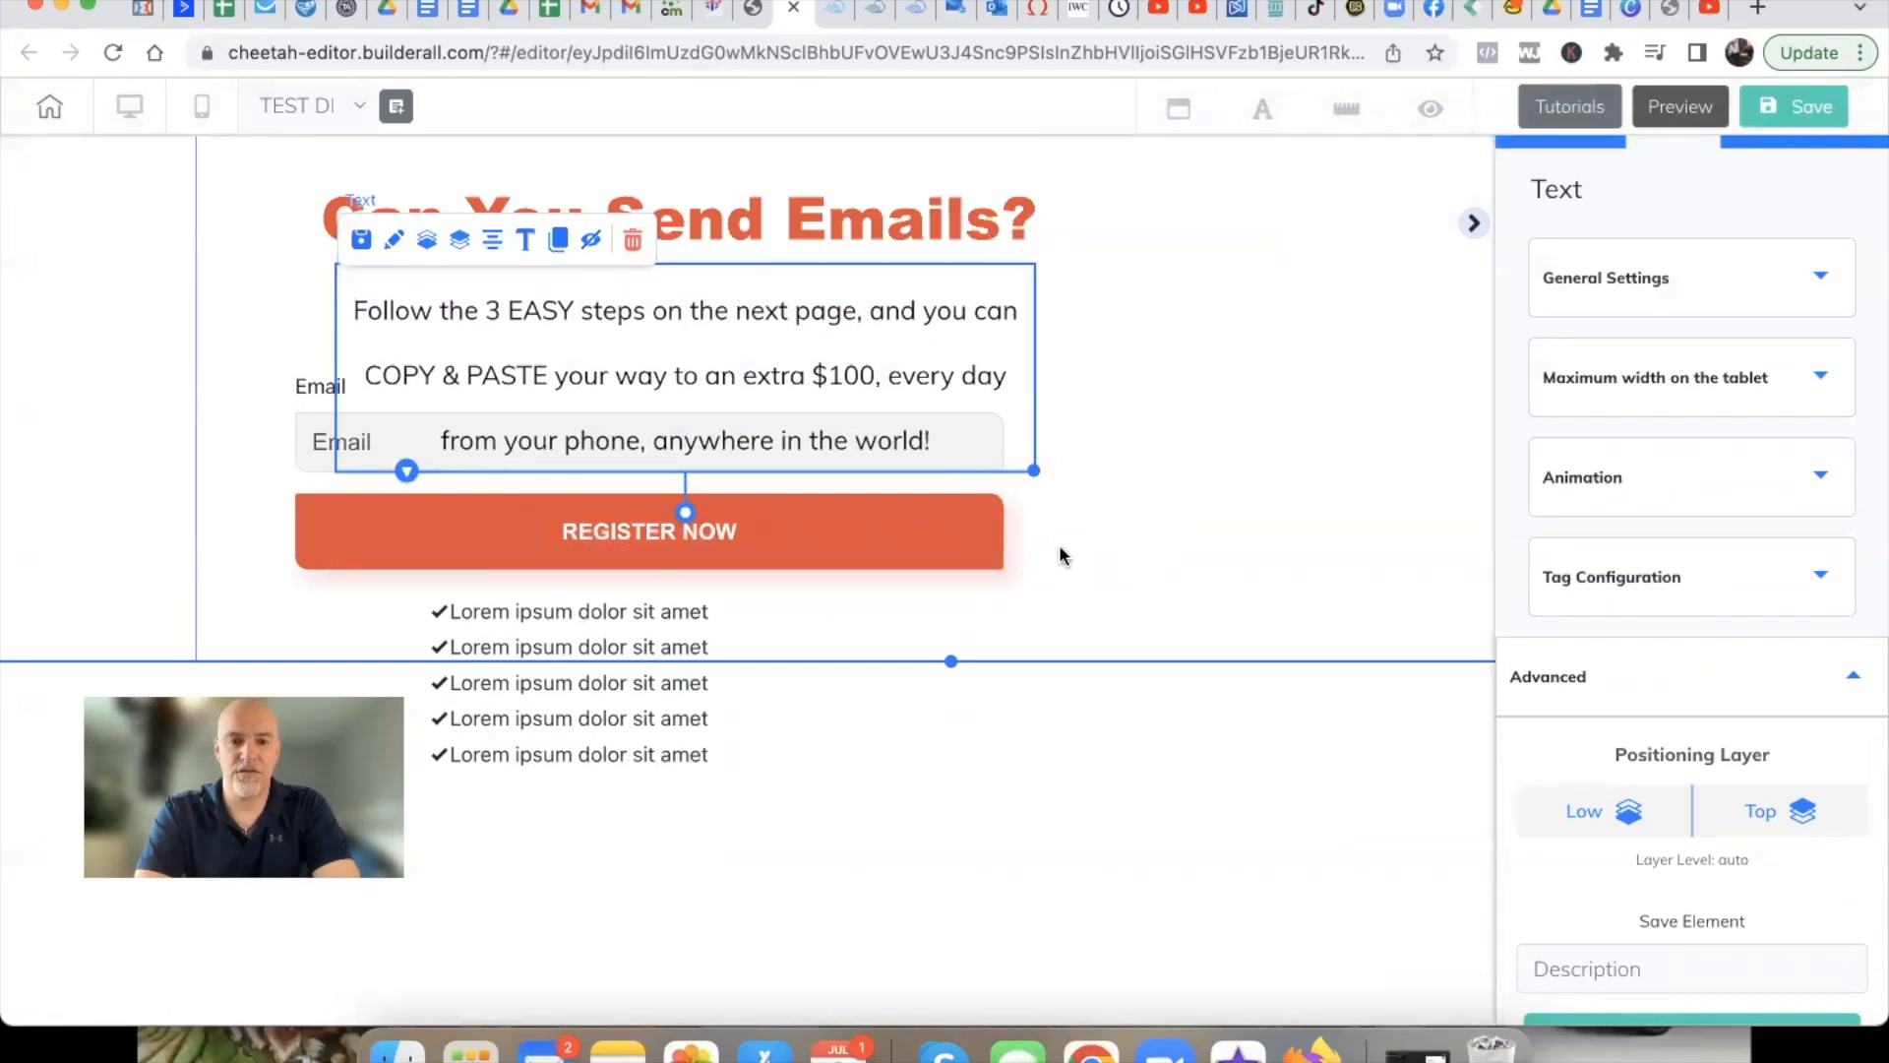
pyautogui.moveTo(547, 676); pyautogui.dragTo(568, 813)
pyautogui.moveTo(408, 491); pyautogui.dragTo(438, 590)
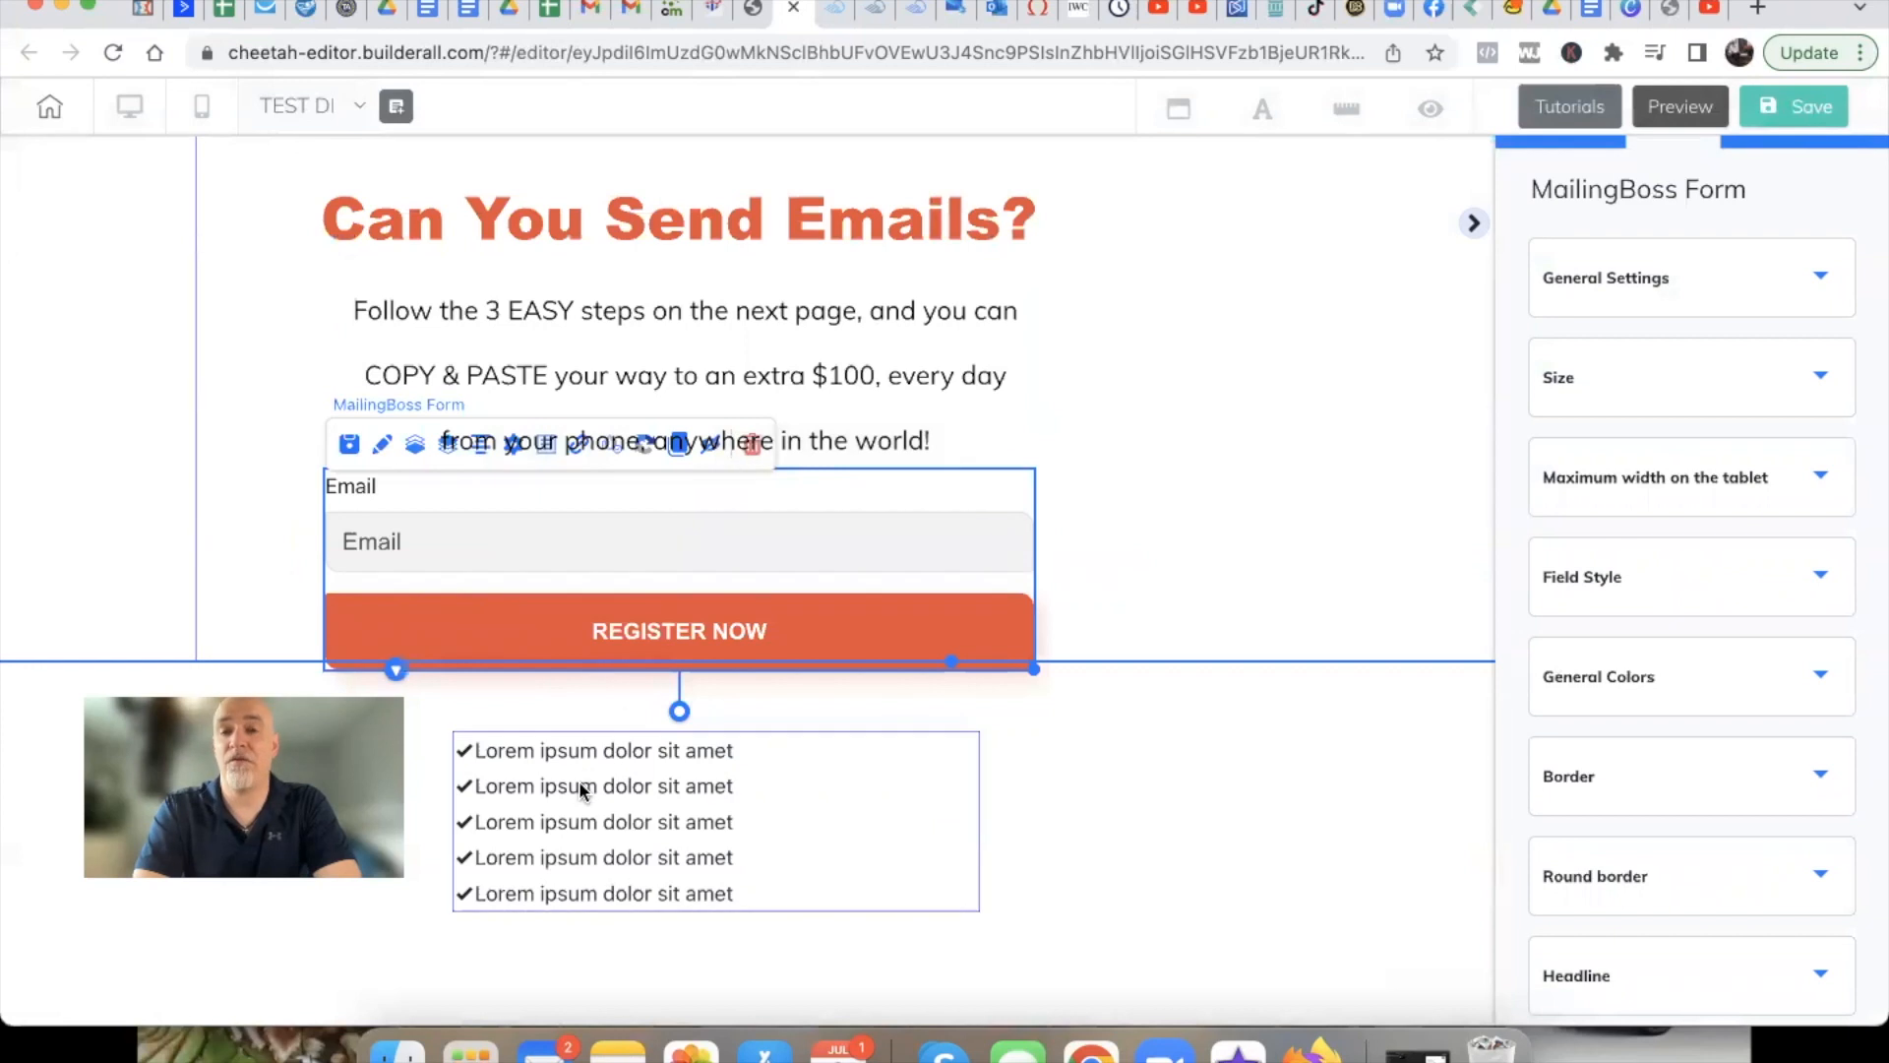
# Switch to the "Can You Copy & Paste?" reference page and select its three checklist lines for copying
pyautogui.click(837, 10)
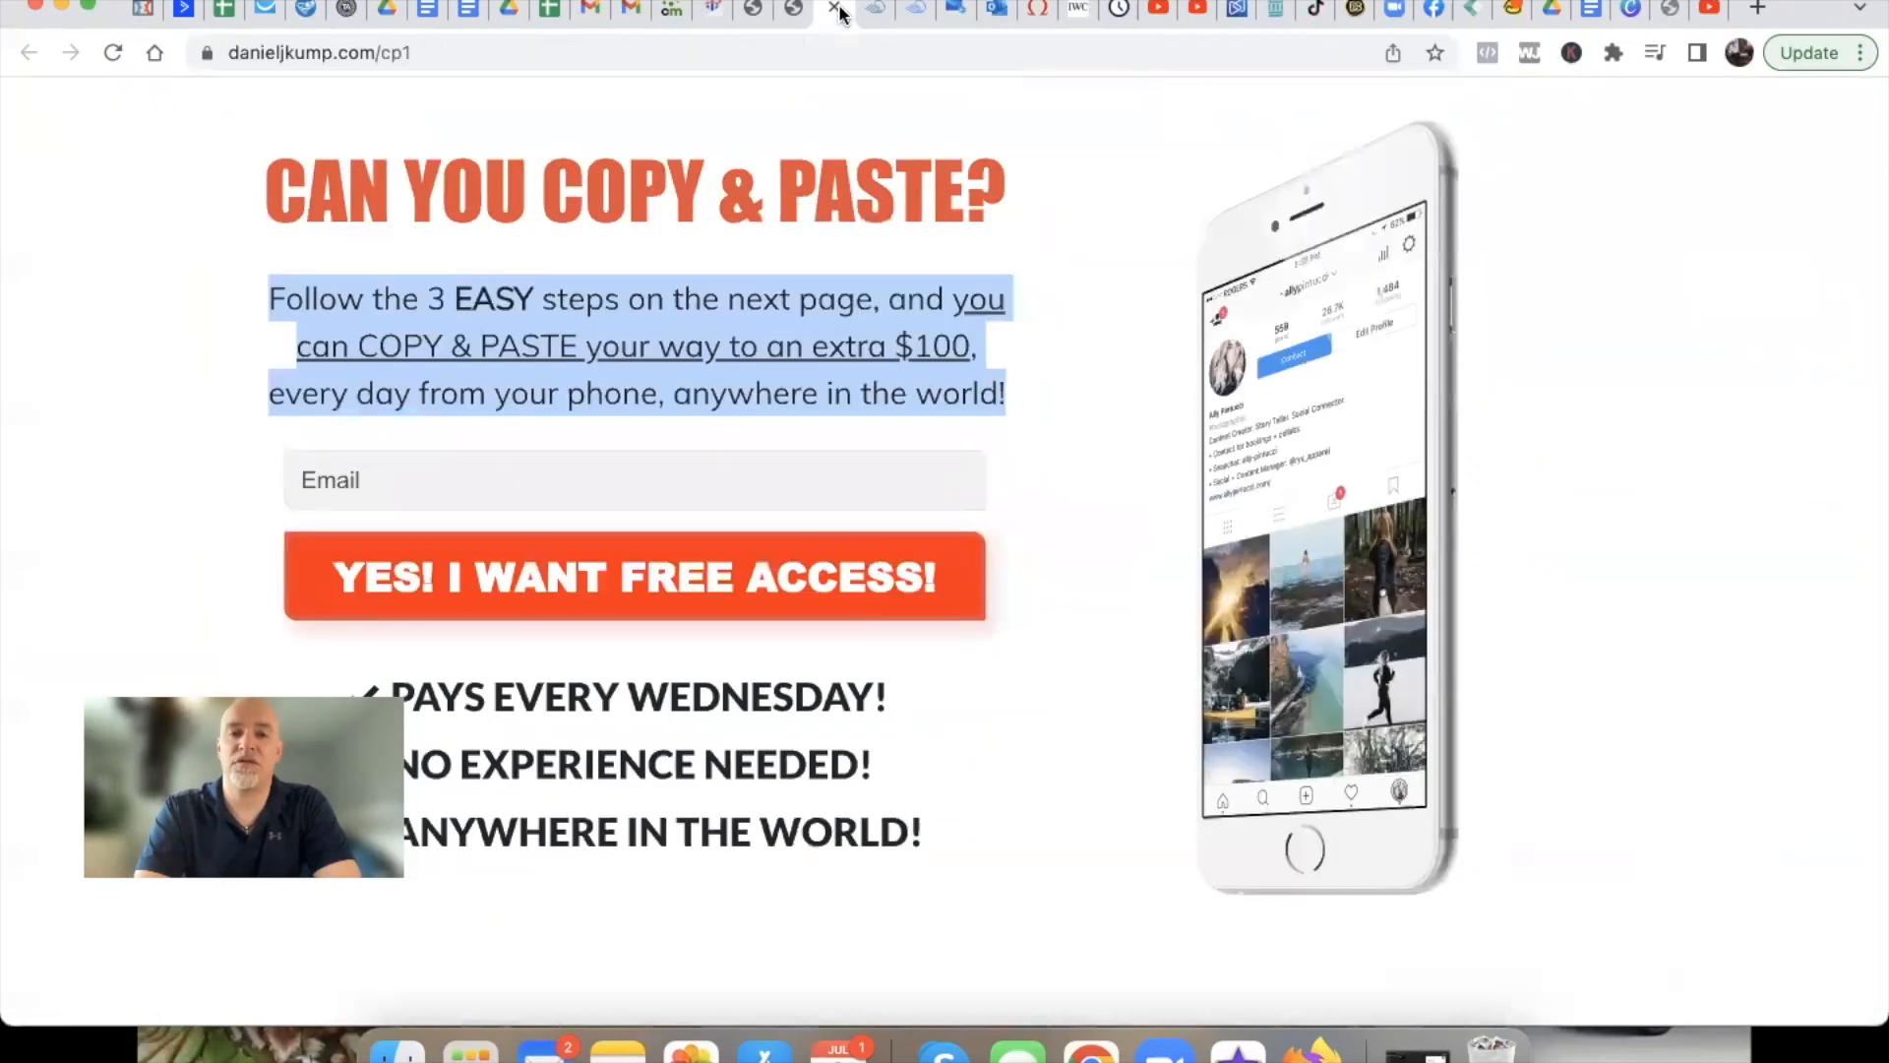
pyautogui.click(1052, 364)
pyautogui.scroll(-5, 1051, 372)
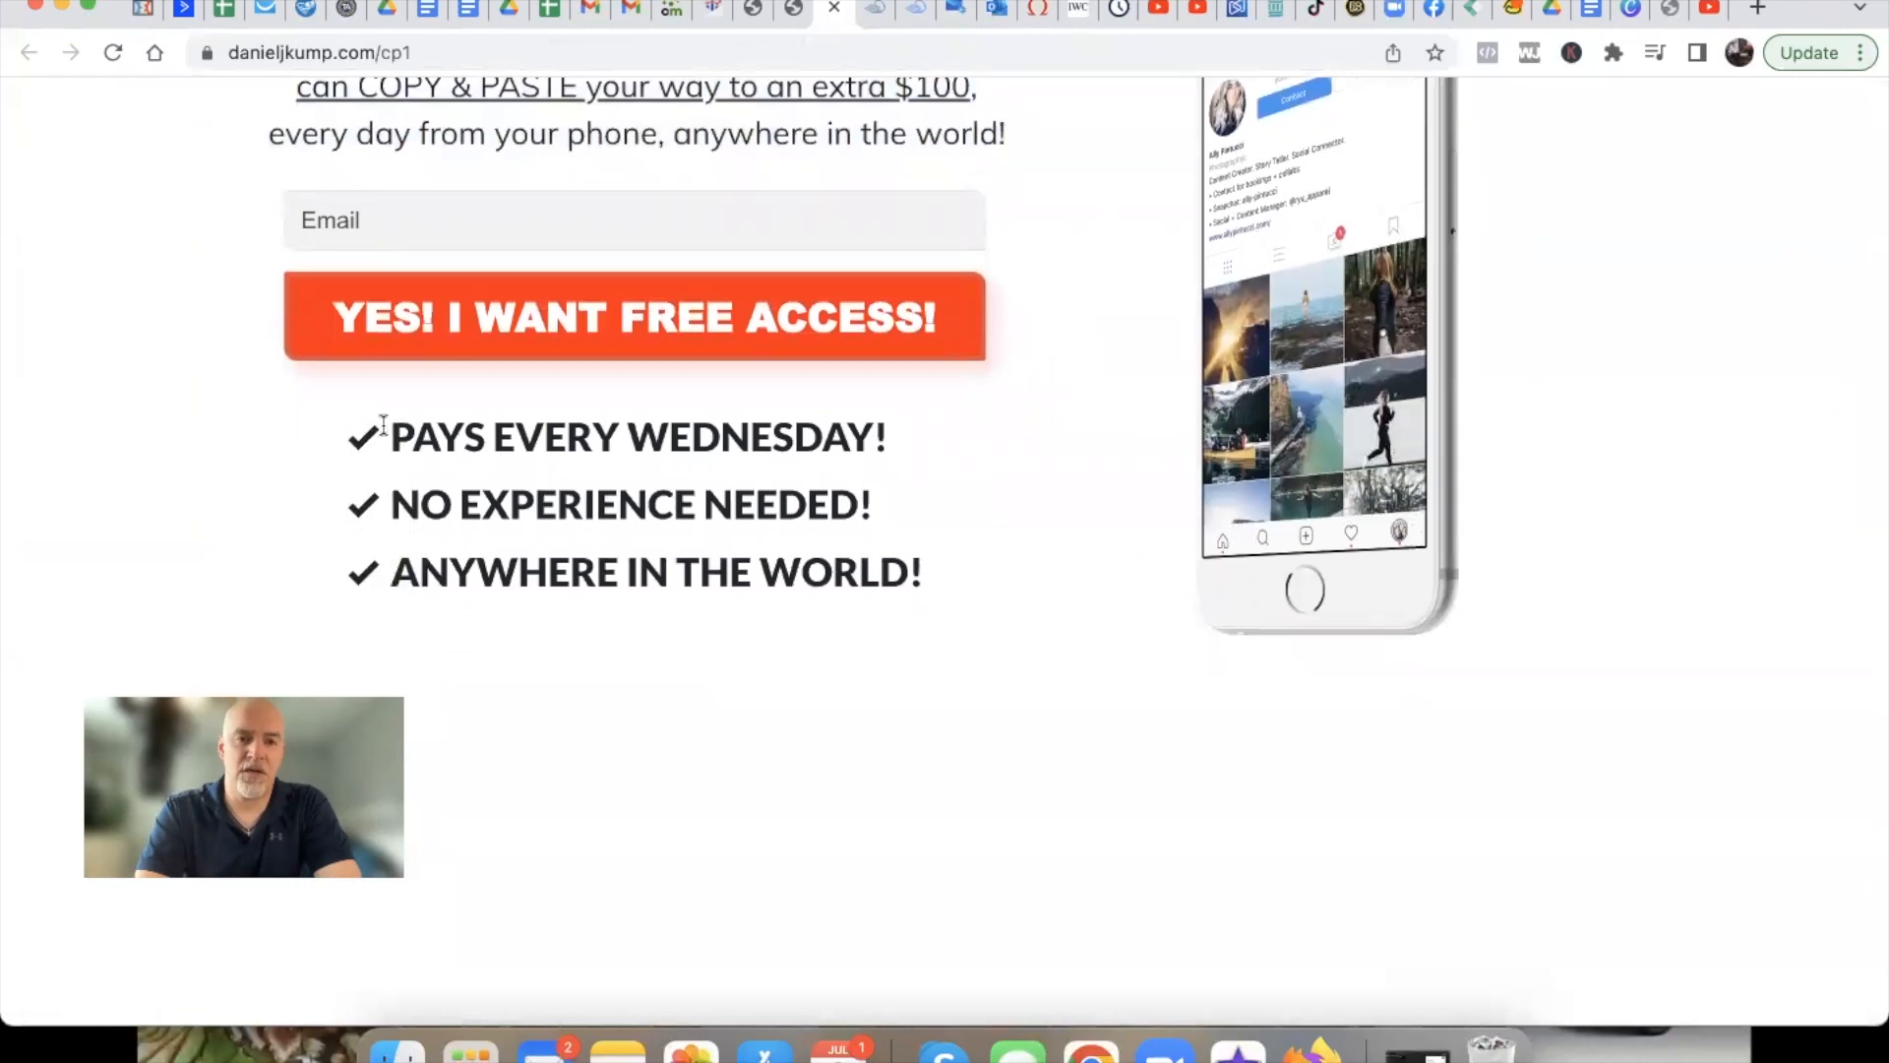
pyautogui.moveTo(384, 423); pyautogui.dragTo(420, 462)
pyautogui.click(933, 559)
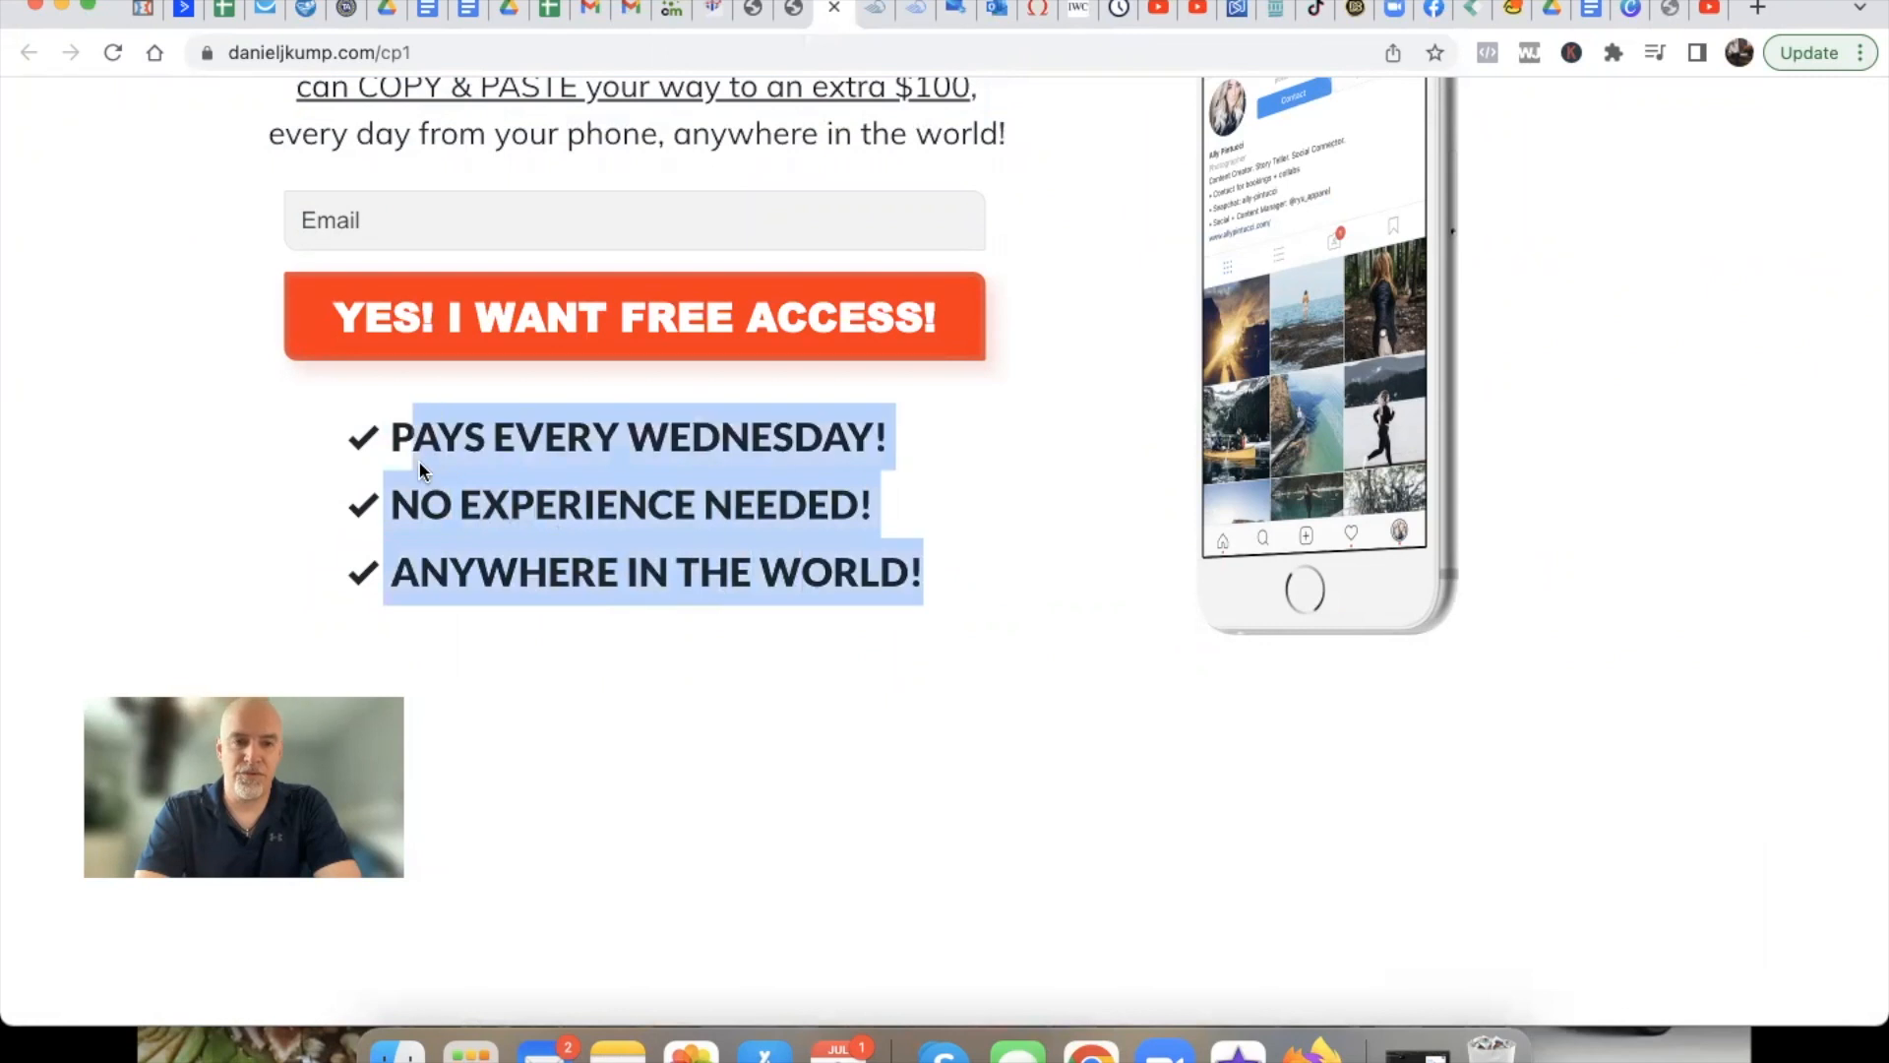
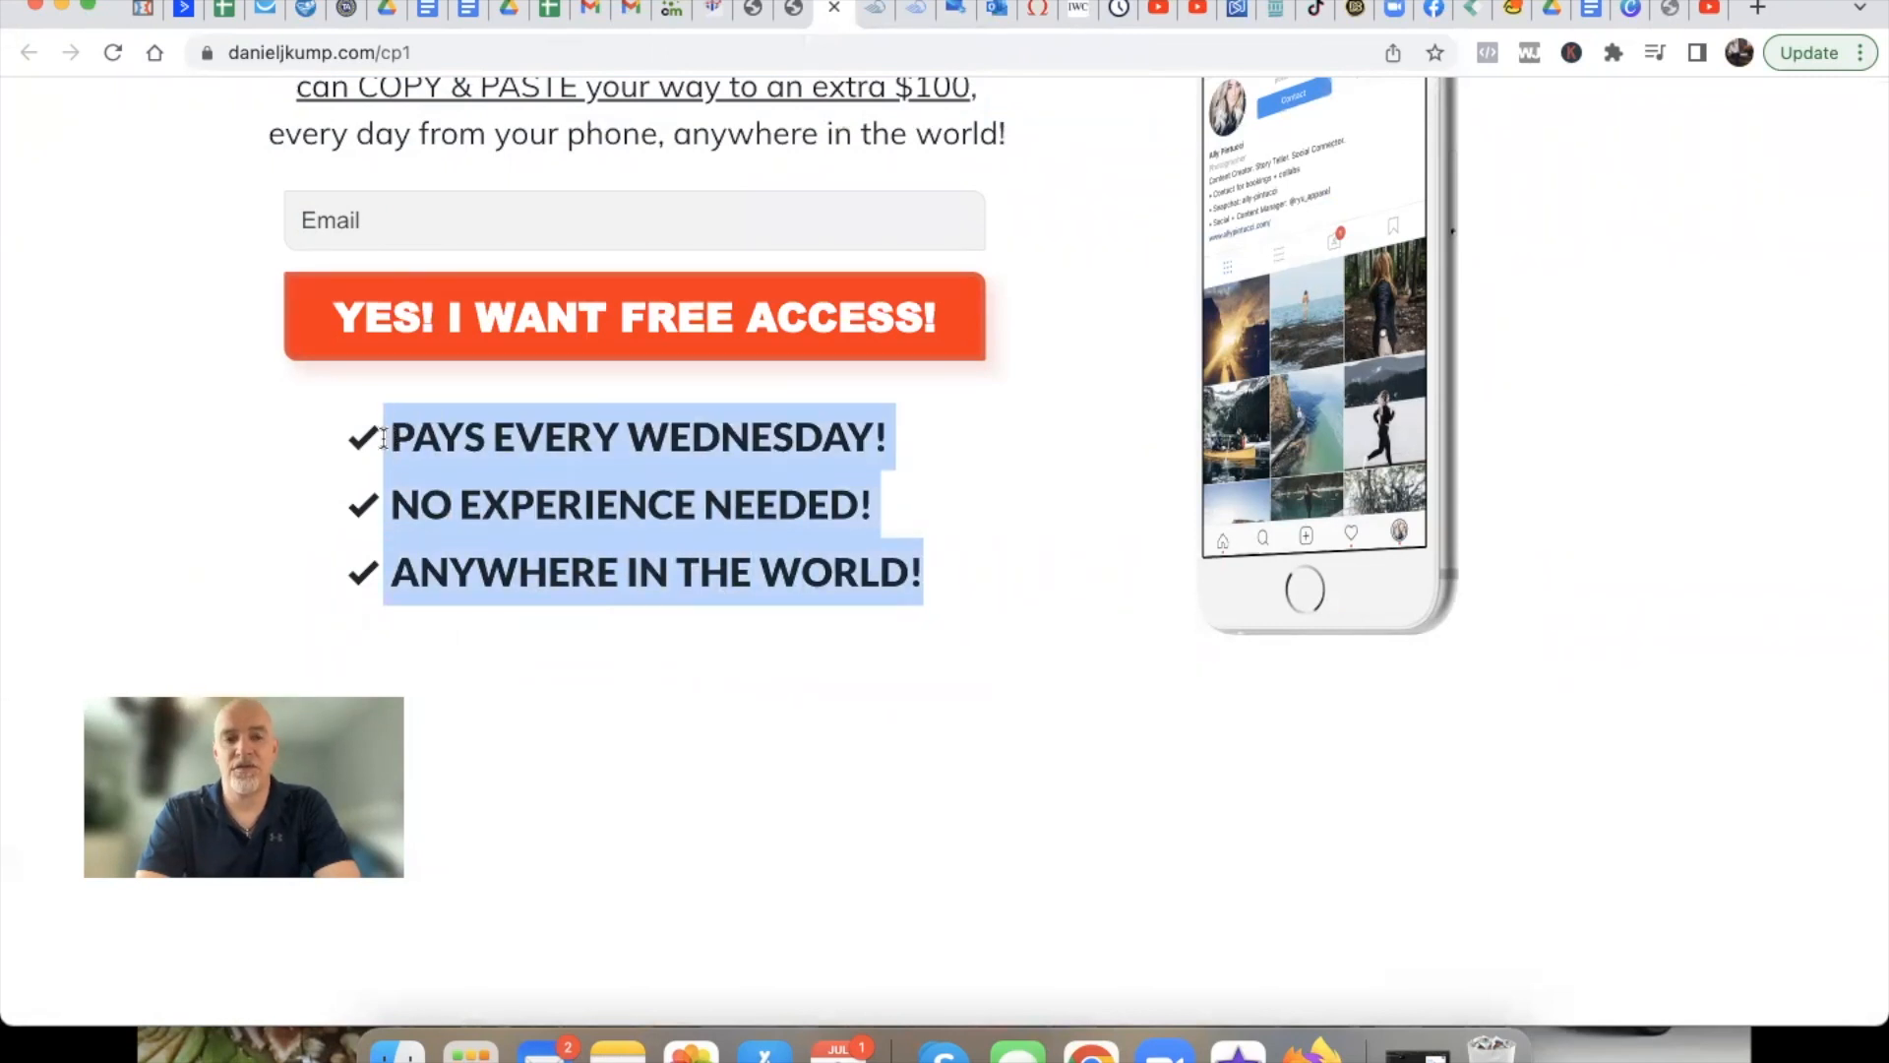
# Back in the page editor, replace the placeholder list with "PAYS EVERY WEDNESDAY!", "NO EXPERIENCE NEEDED!" and "ANYWHERE IN THE WORLD!" on separate lines
pyautogui.click(790, 14)
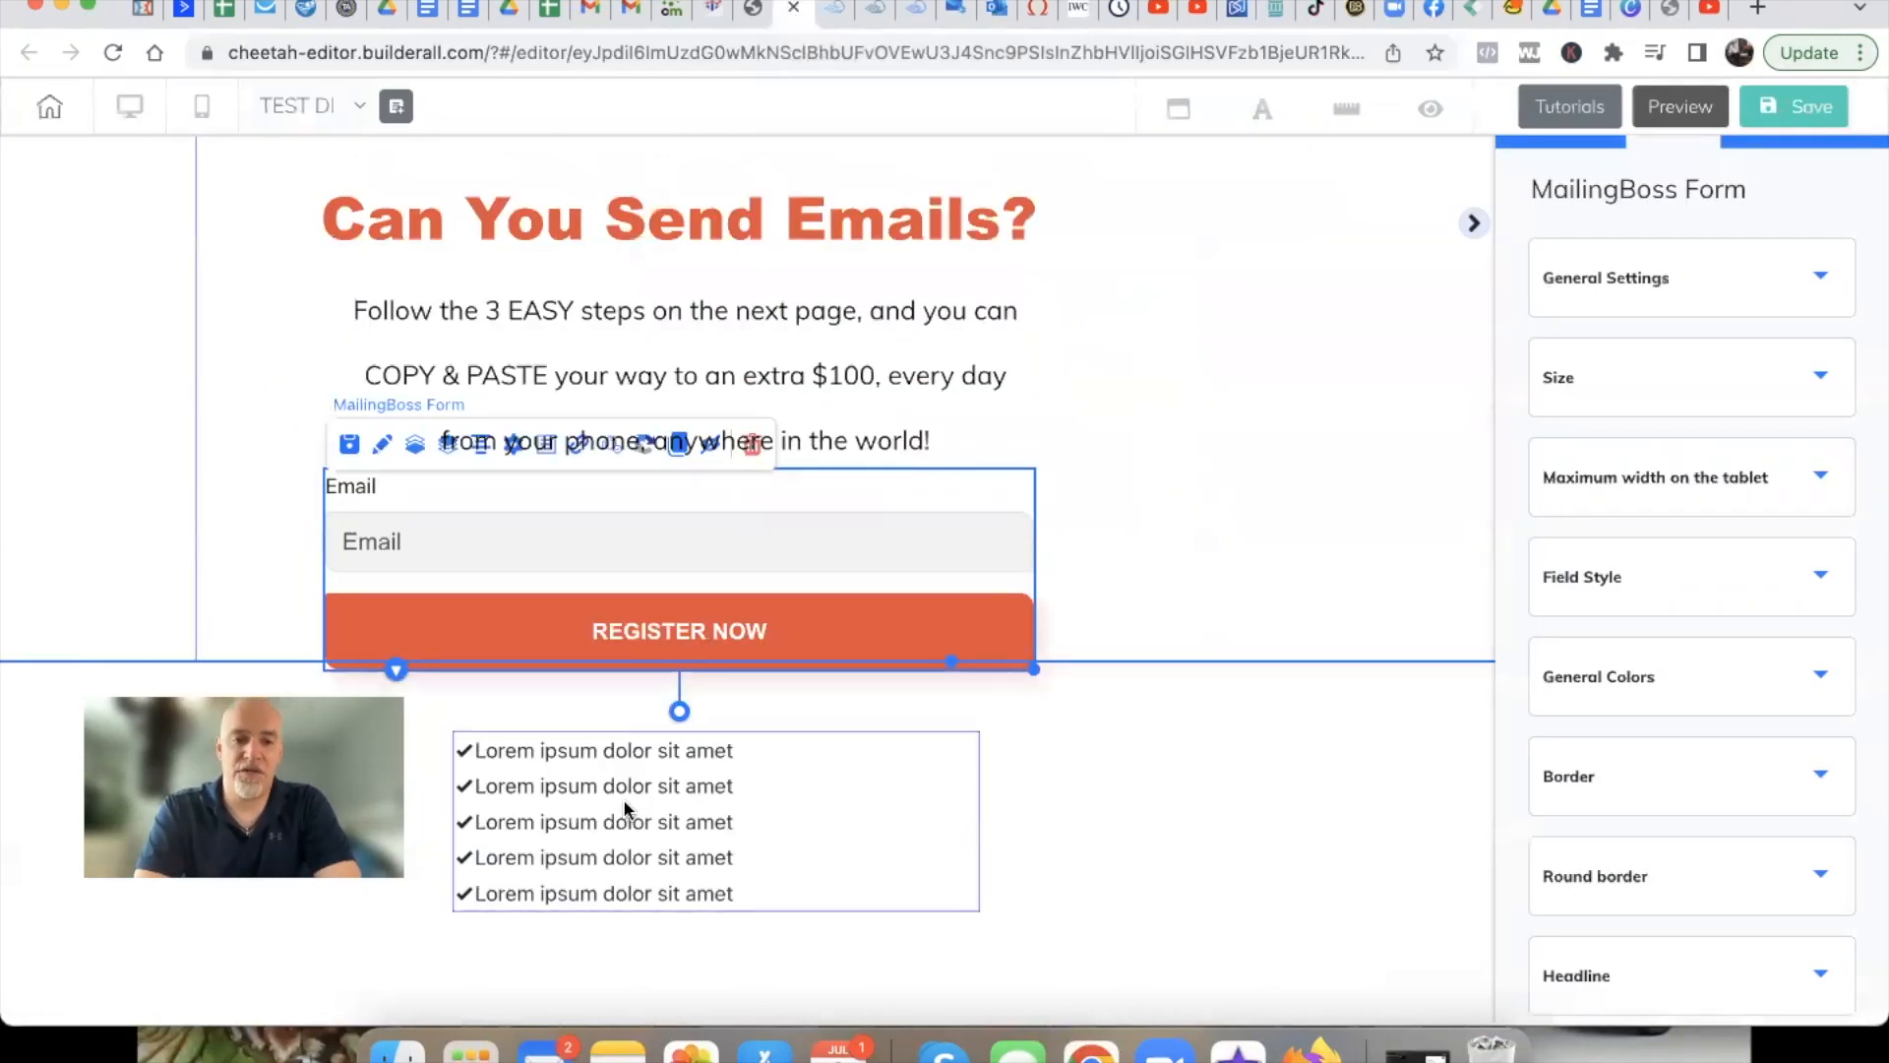
pyautogui.click(586, 828)
pyautogui.doubleClick(587, 830)
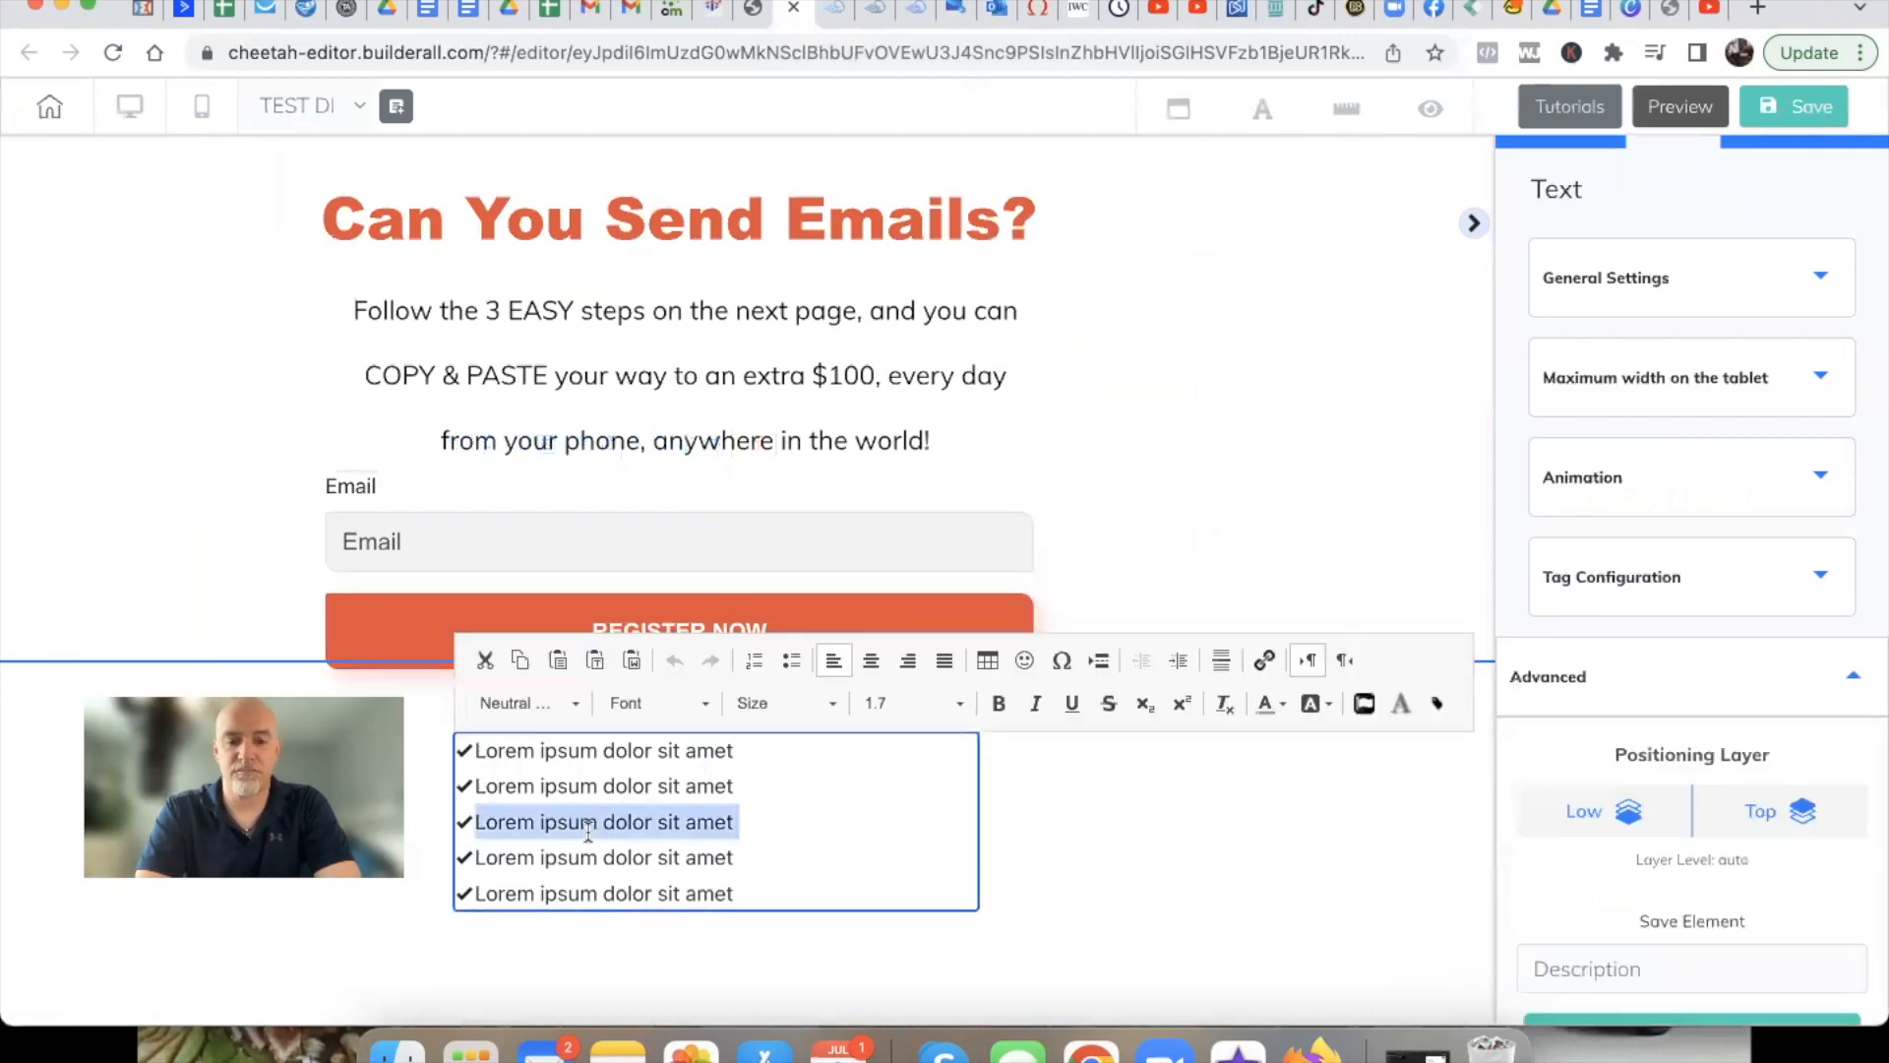
pyautogui.hotkey('ctrl', 'a')
pyautogui.write('PAYS EVERY WEDNESDAY! NO EXPERIENCE NEEDED! ANYWHERE IN THE WORLD!')
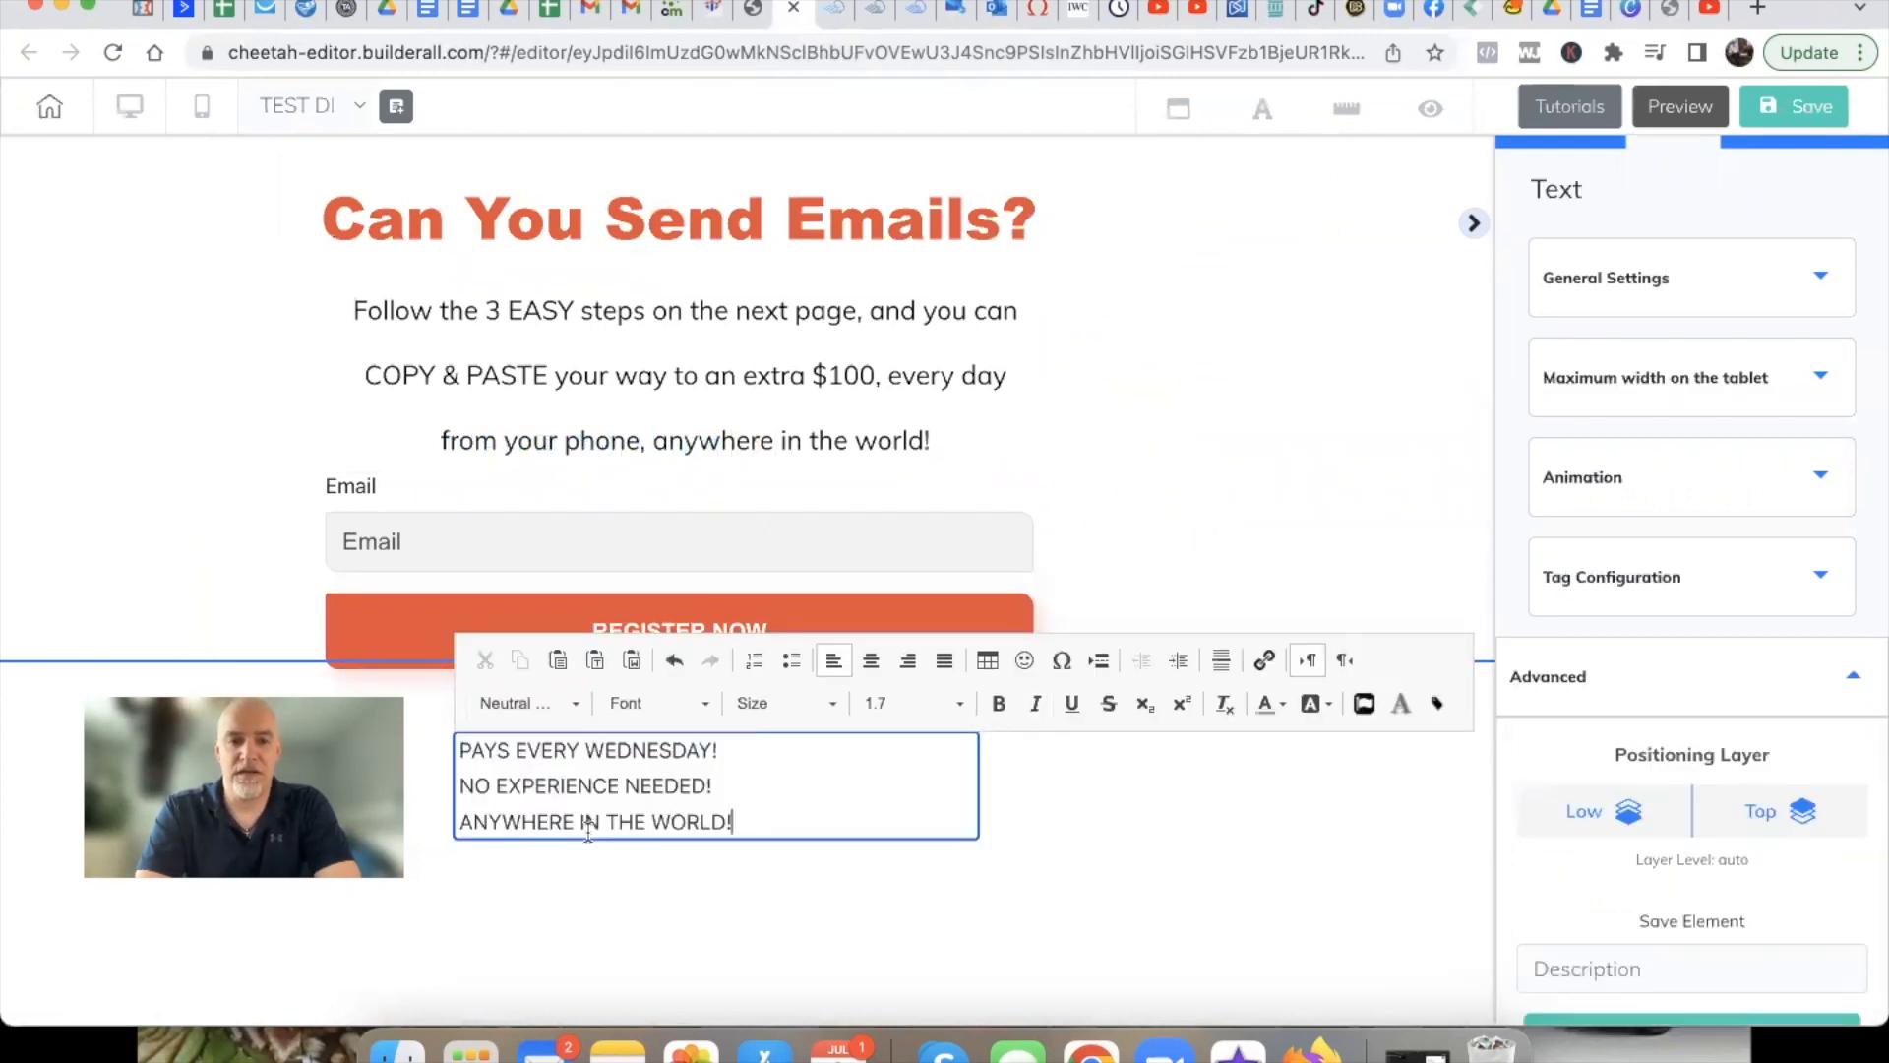
# Remove the leading spaces before "ANYWHERE IN THE WORLD!" and "PAYS EVERY WEDNESDAY!"
pyautogui.press('Home')
pyautogui.press('Delete')
pyautogui.press('Up')
pyautogui.press('Up')
pyautogui.press('Delete')
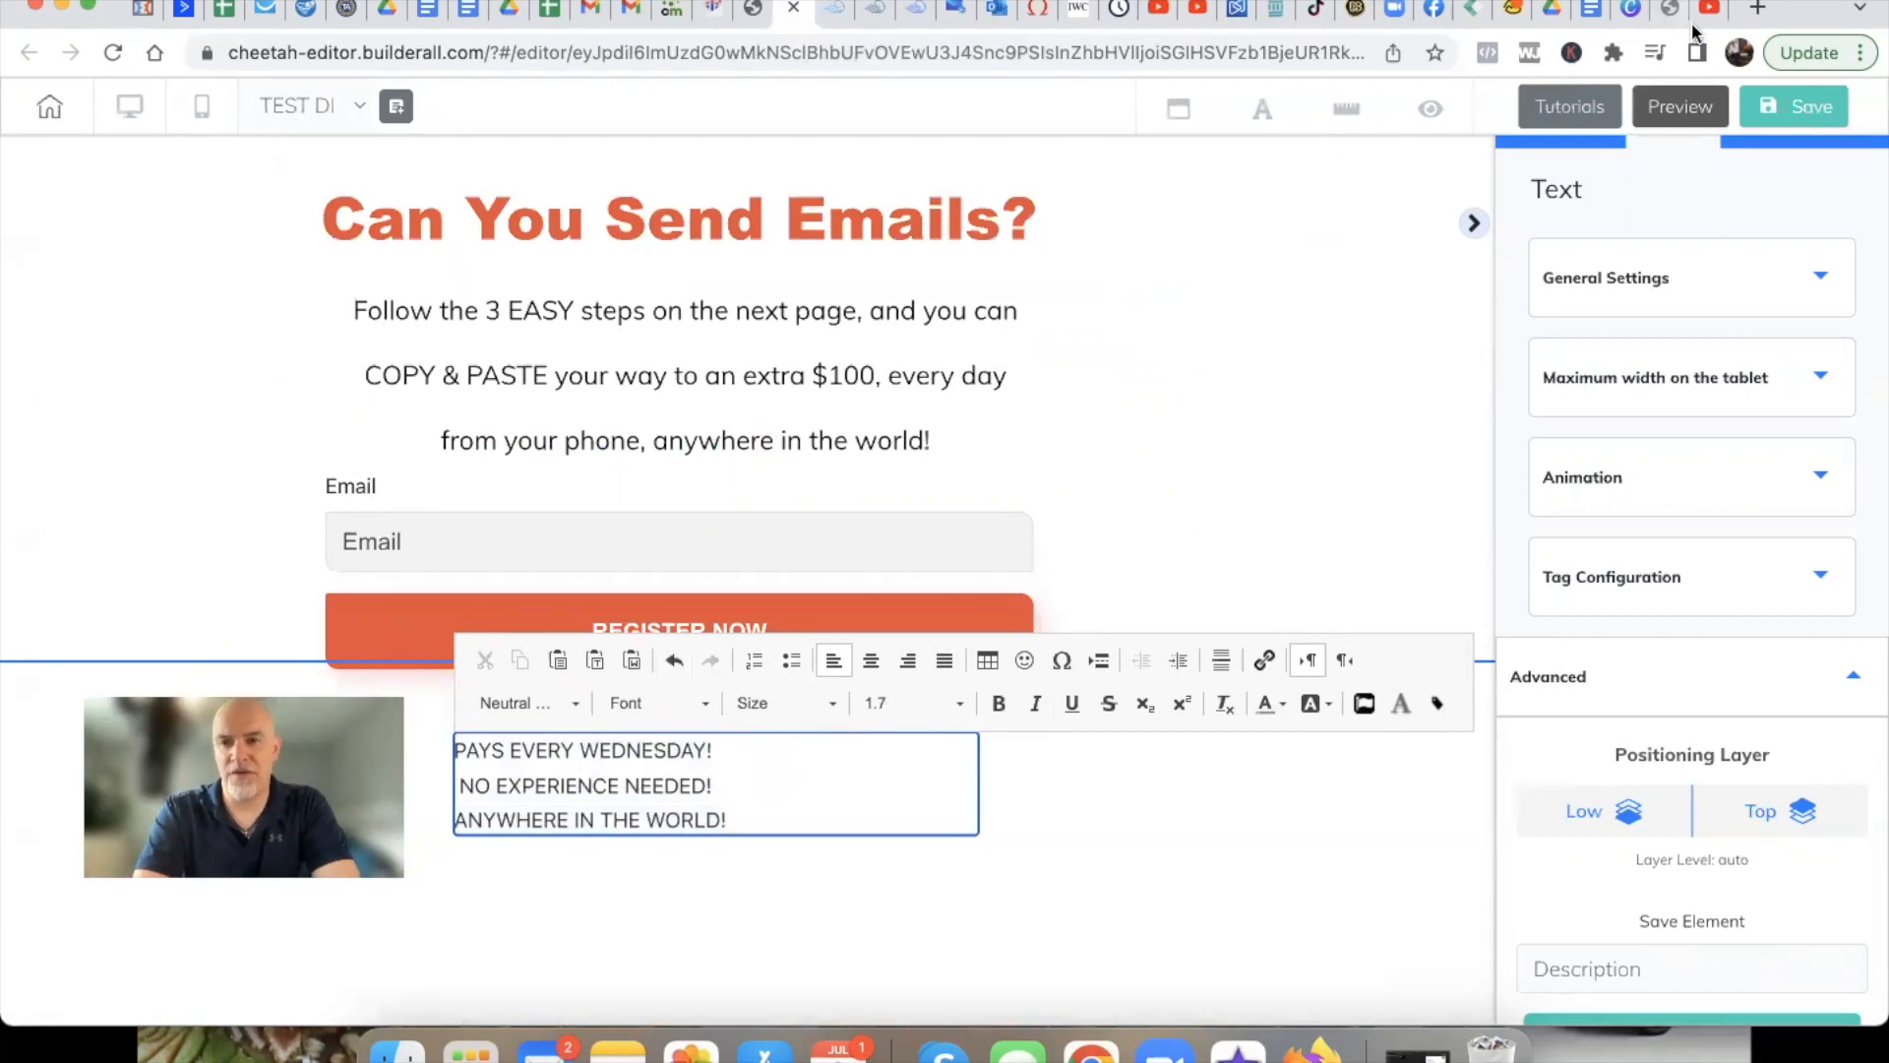
# Open emojicopy.com in a new browser tab and copy the green check mark emoji from the symbols
pyautogui.click(1758, 12)
pyautogui.write('emo')
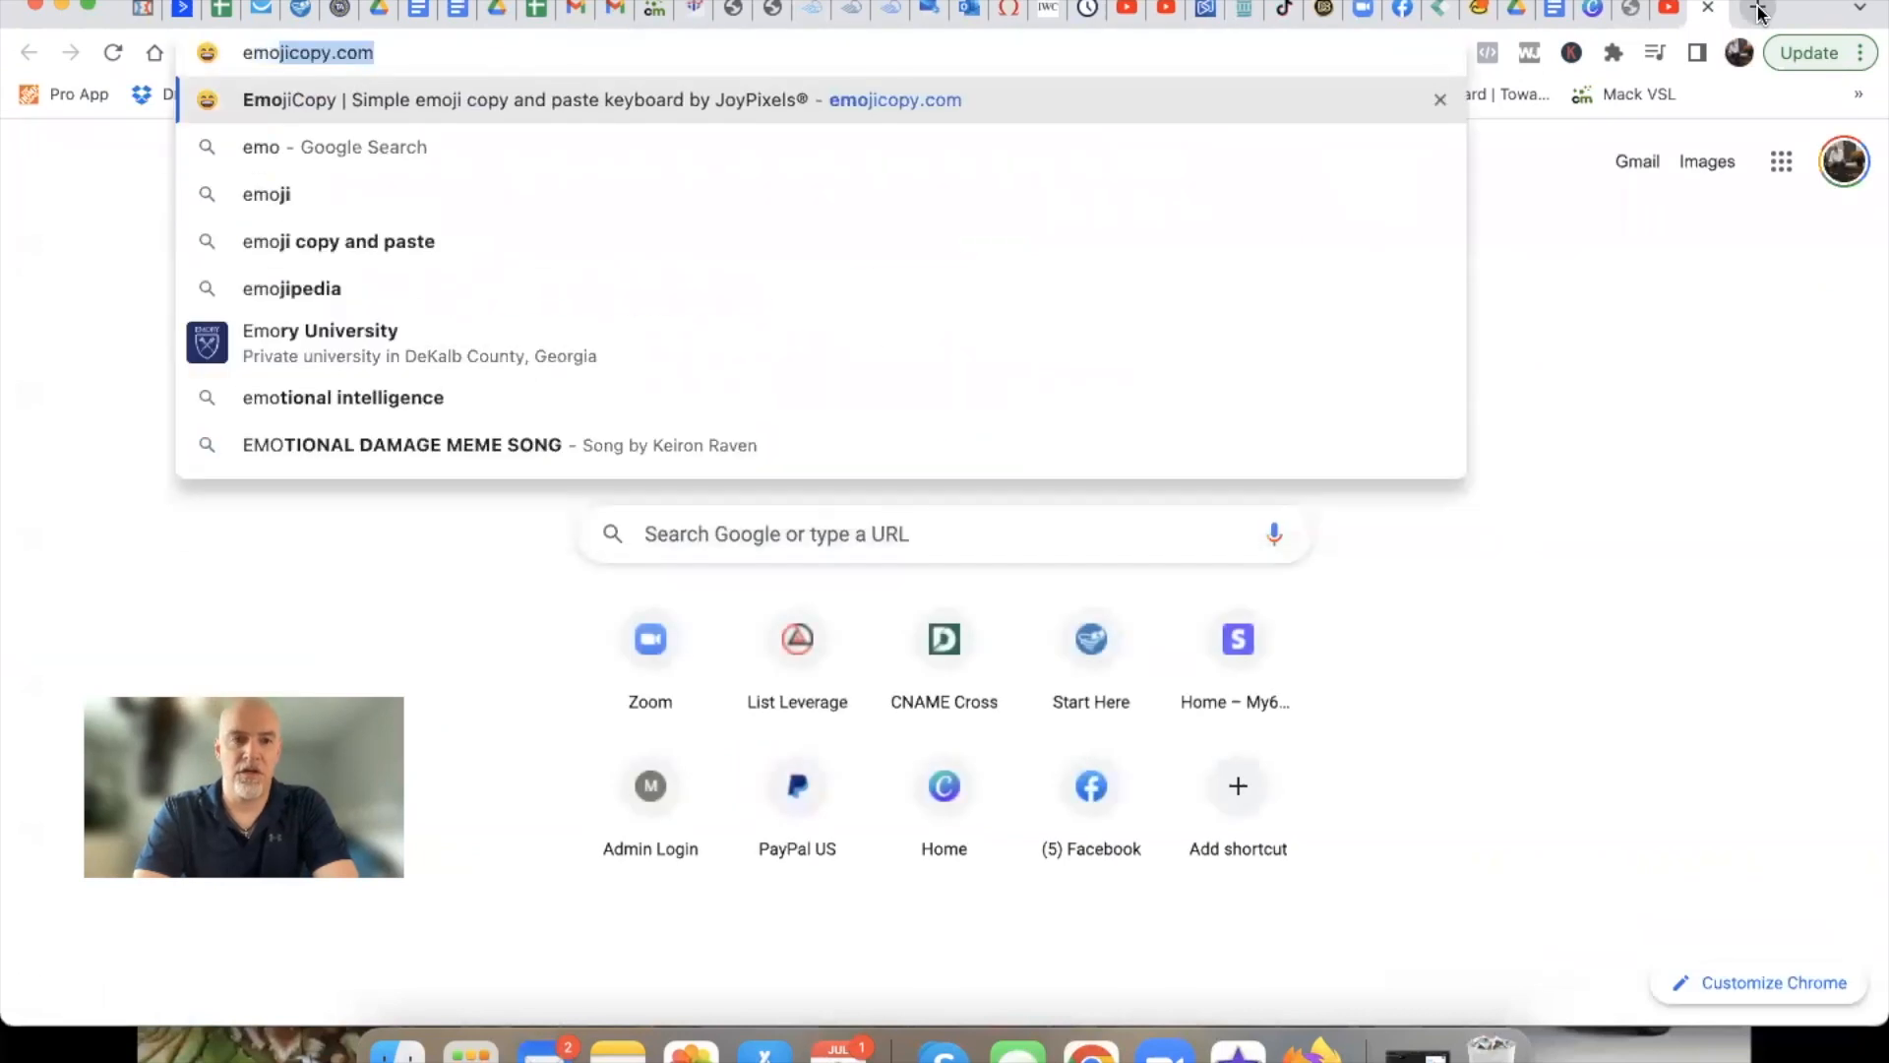
pyautogui.press('Return')
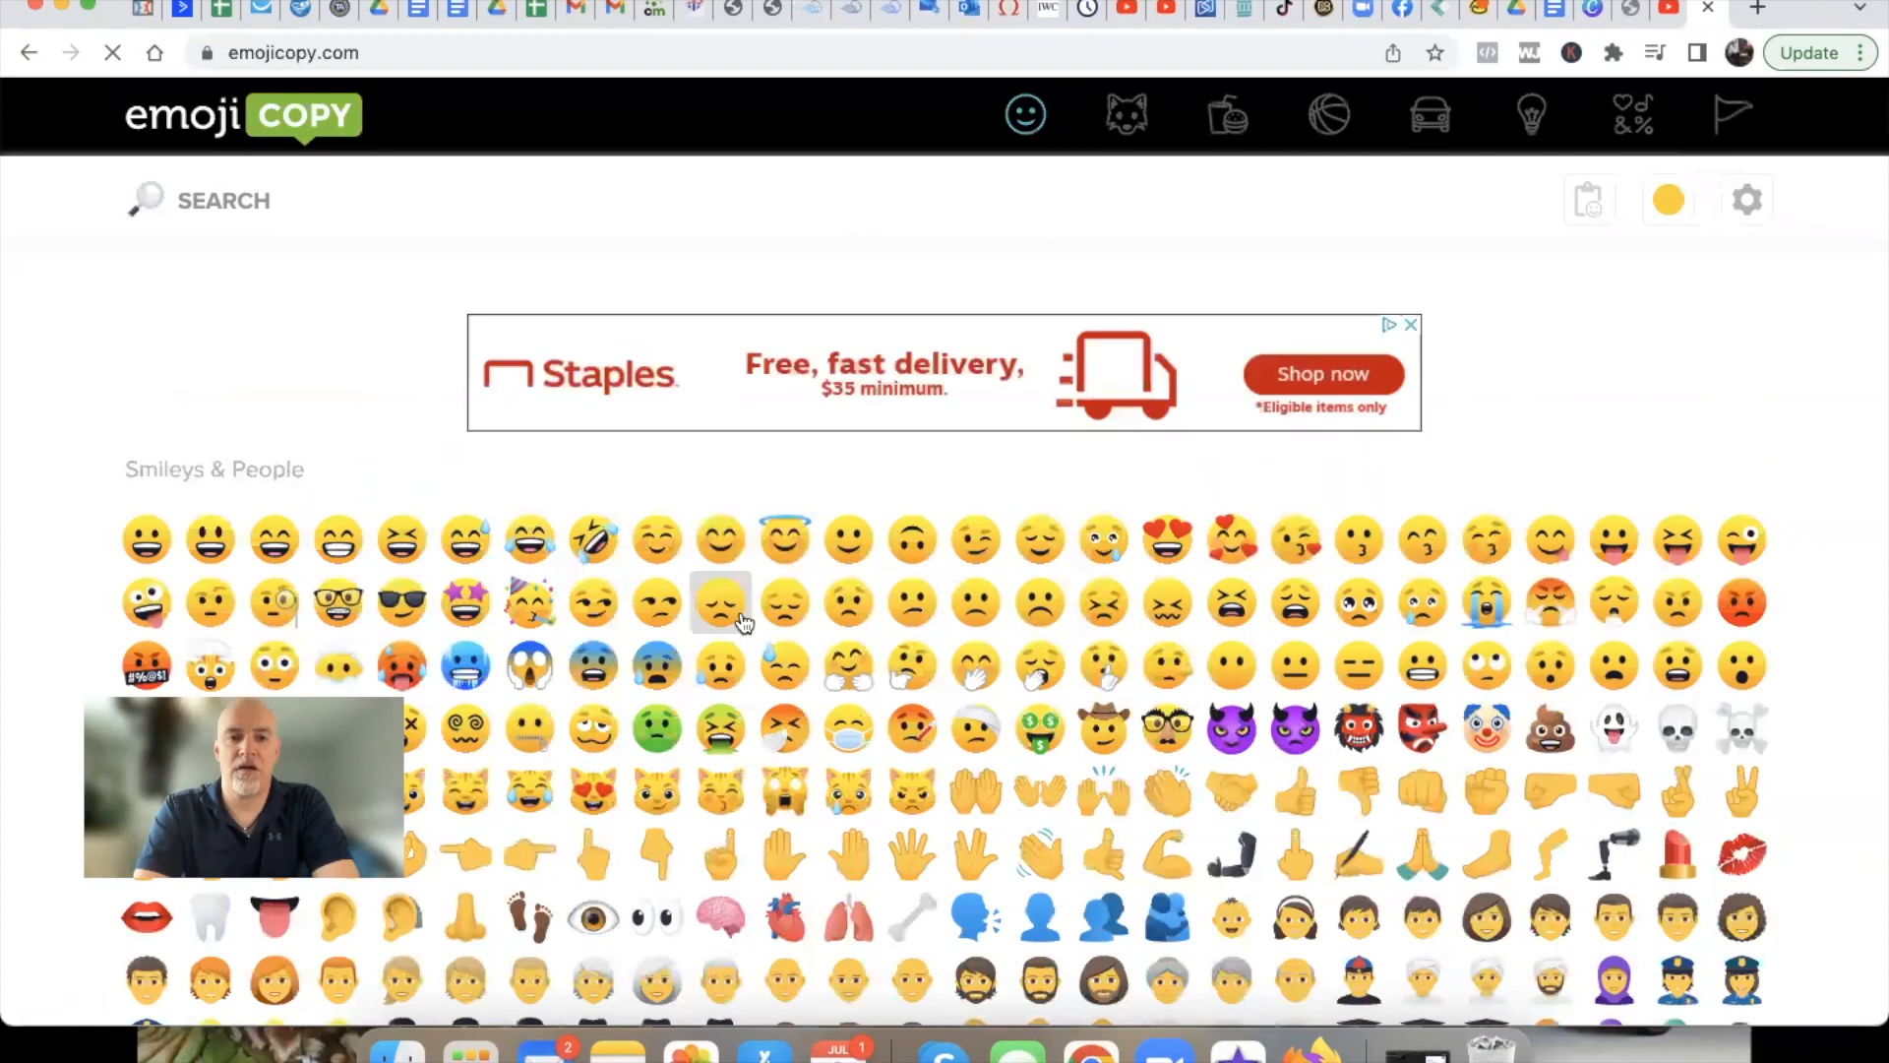
pyautogui.scroll(-15, 742, 624)
pyautogui.scroll(-10, 742, 620)
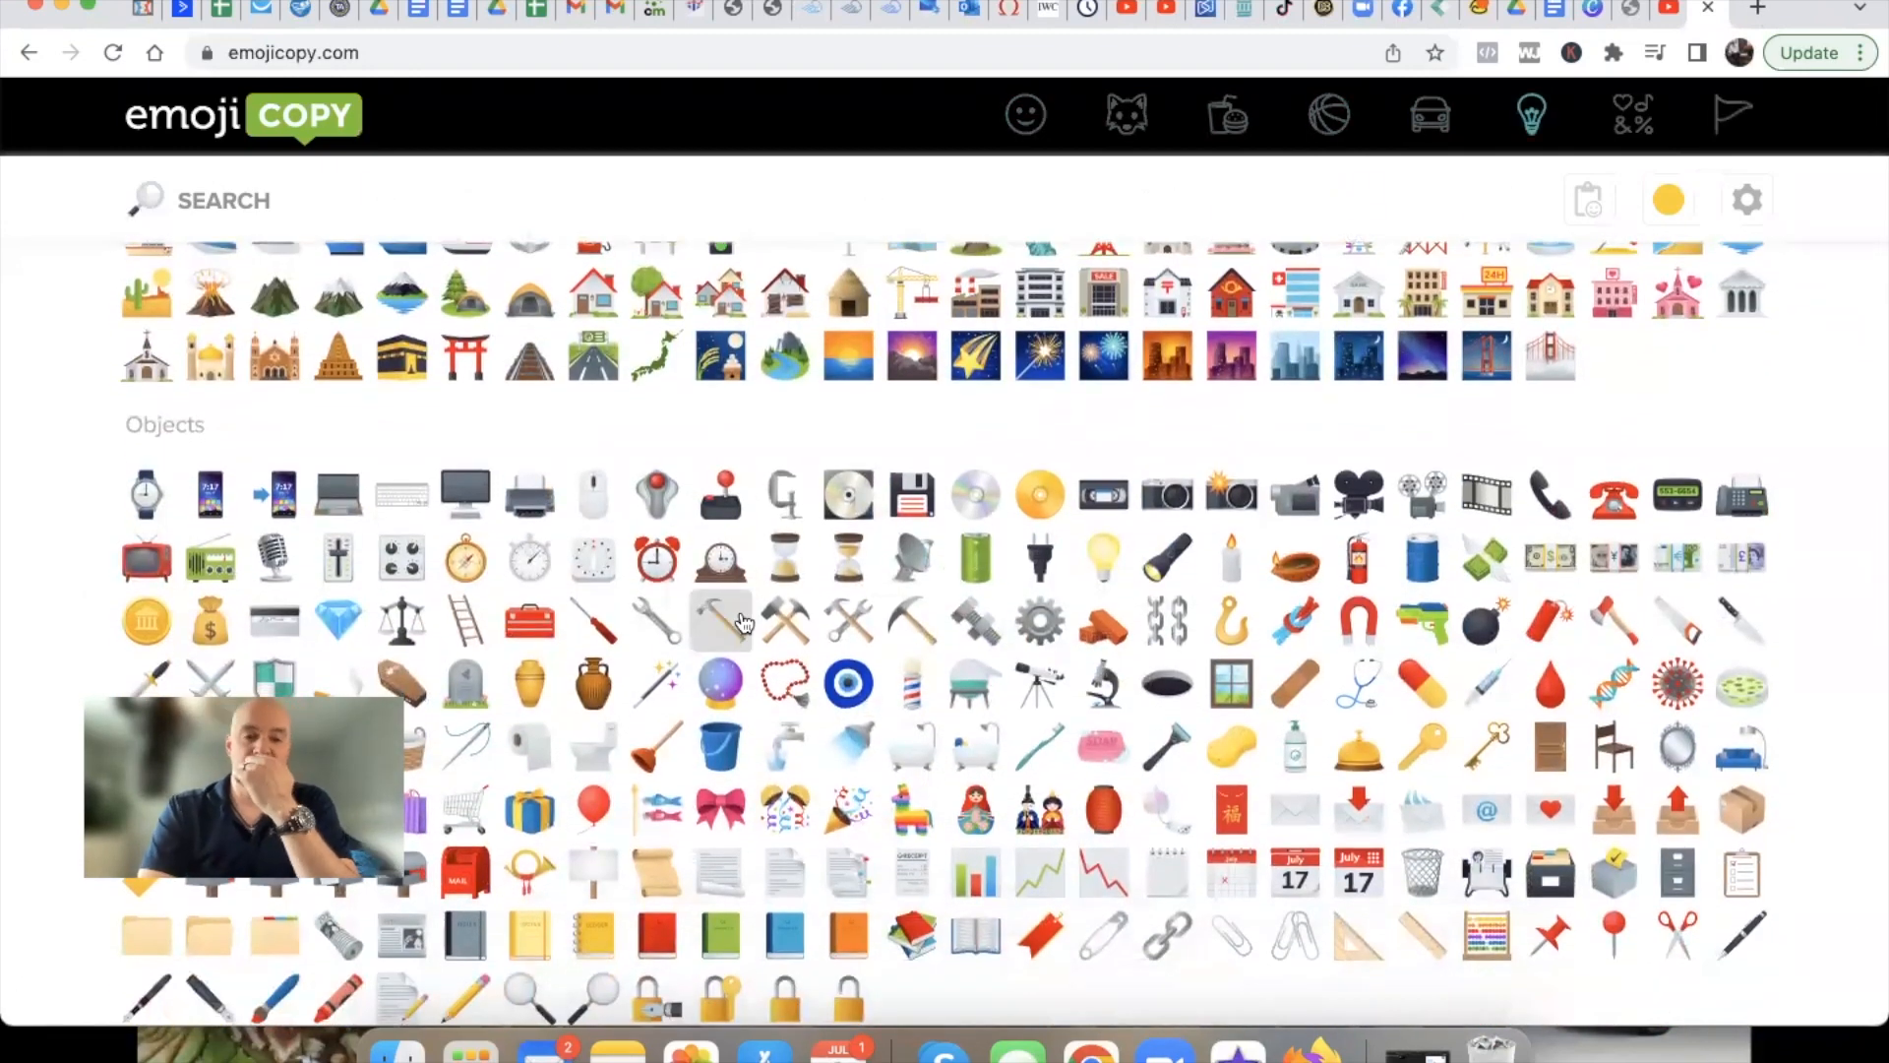
pyautogui.scroll(-5, 744, 622)
pyautogui.scroll(-4, 744, 622)
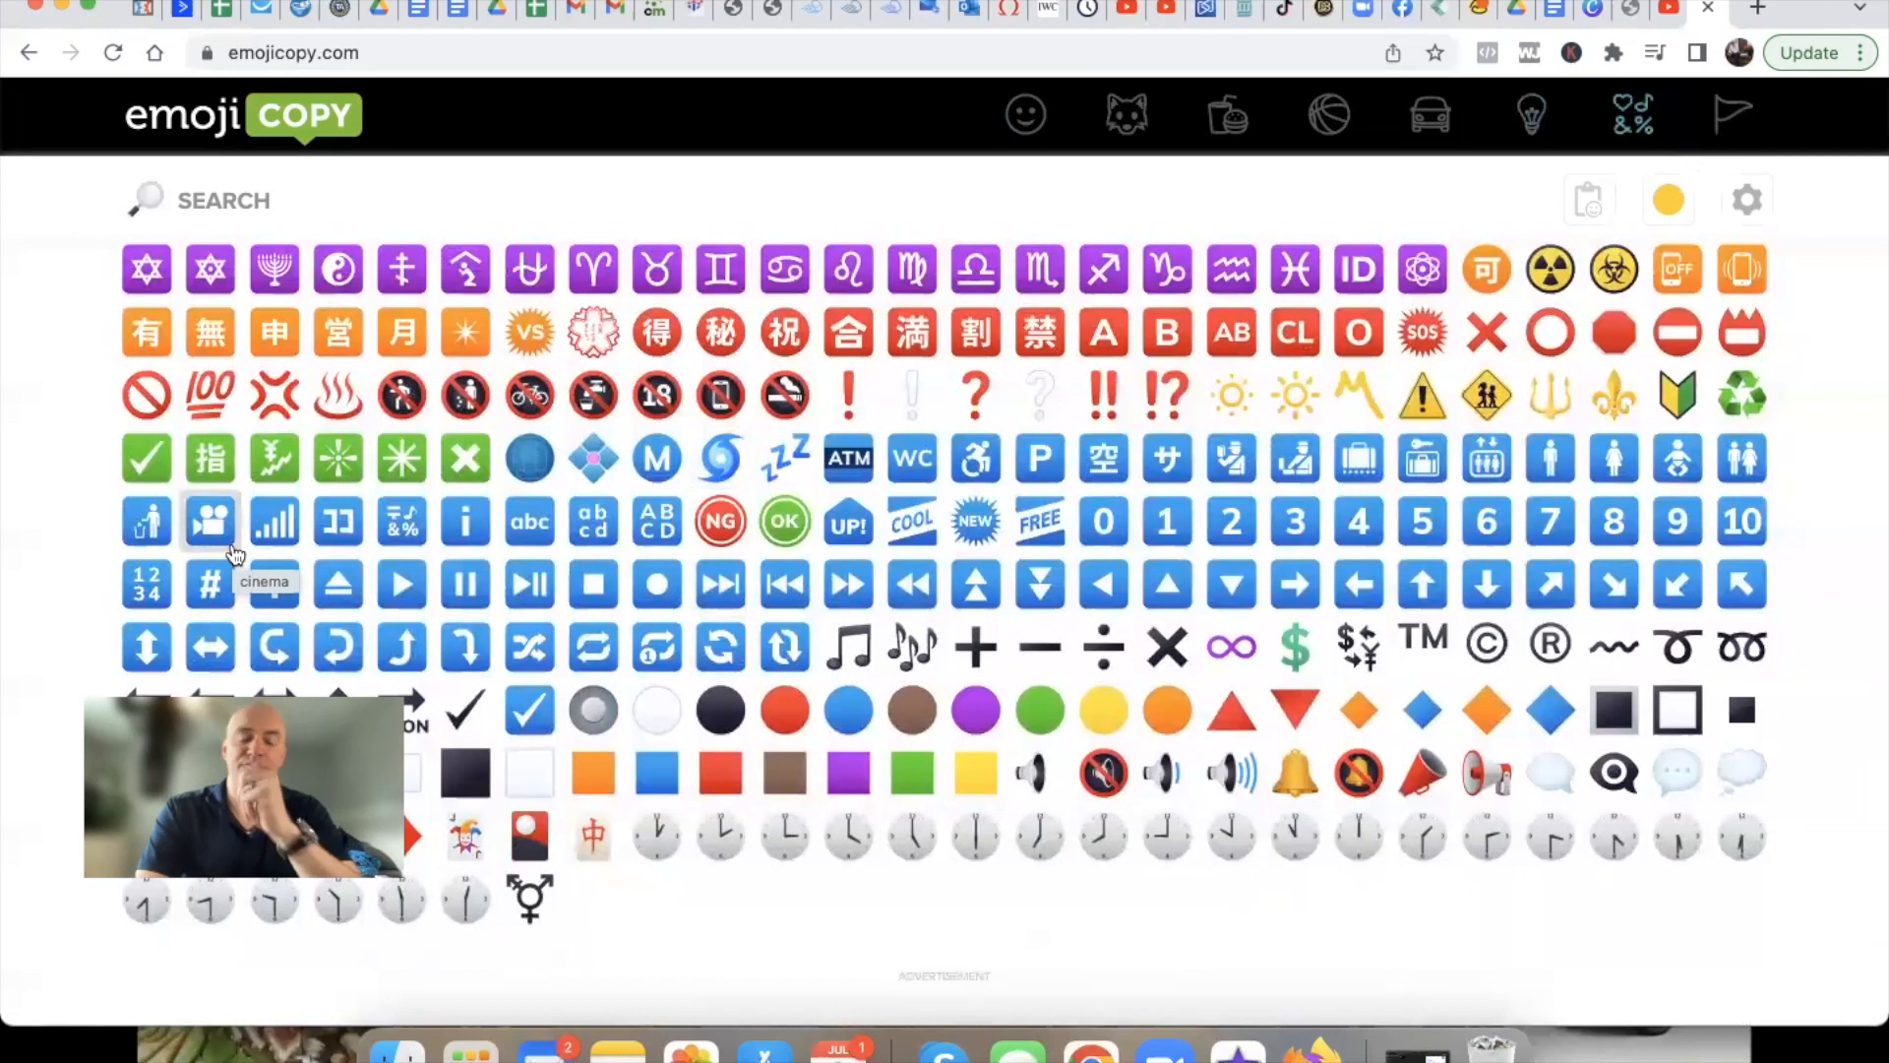
pyautogui.click(144, 451)
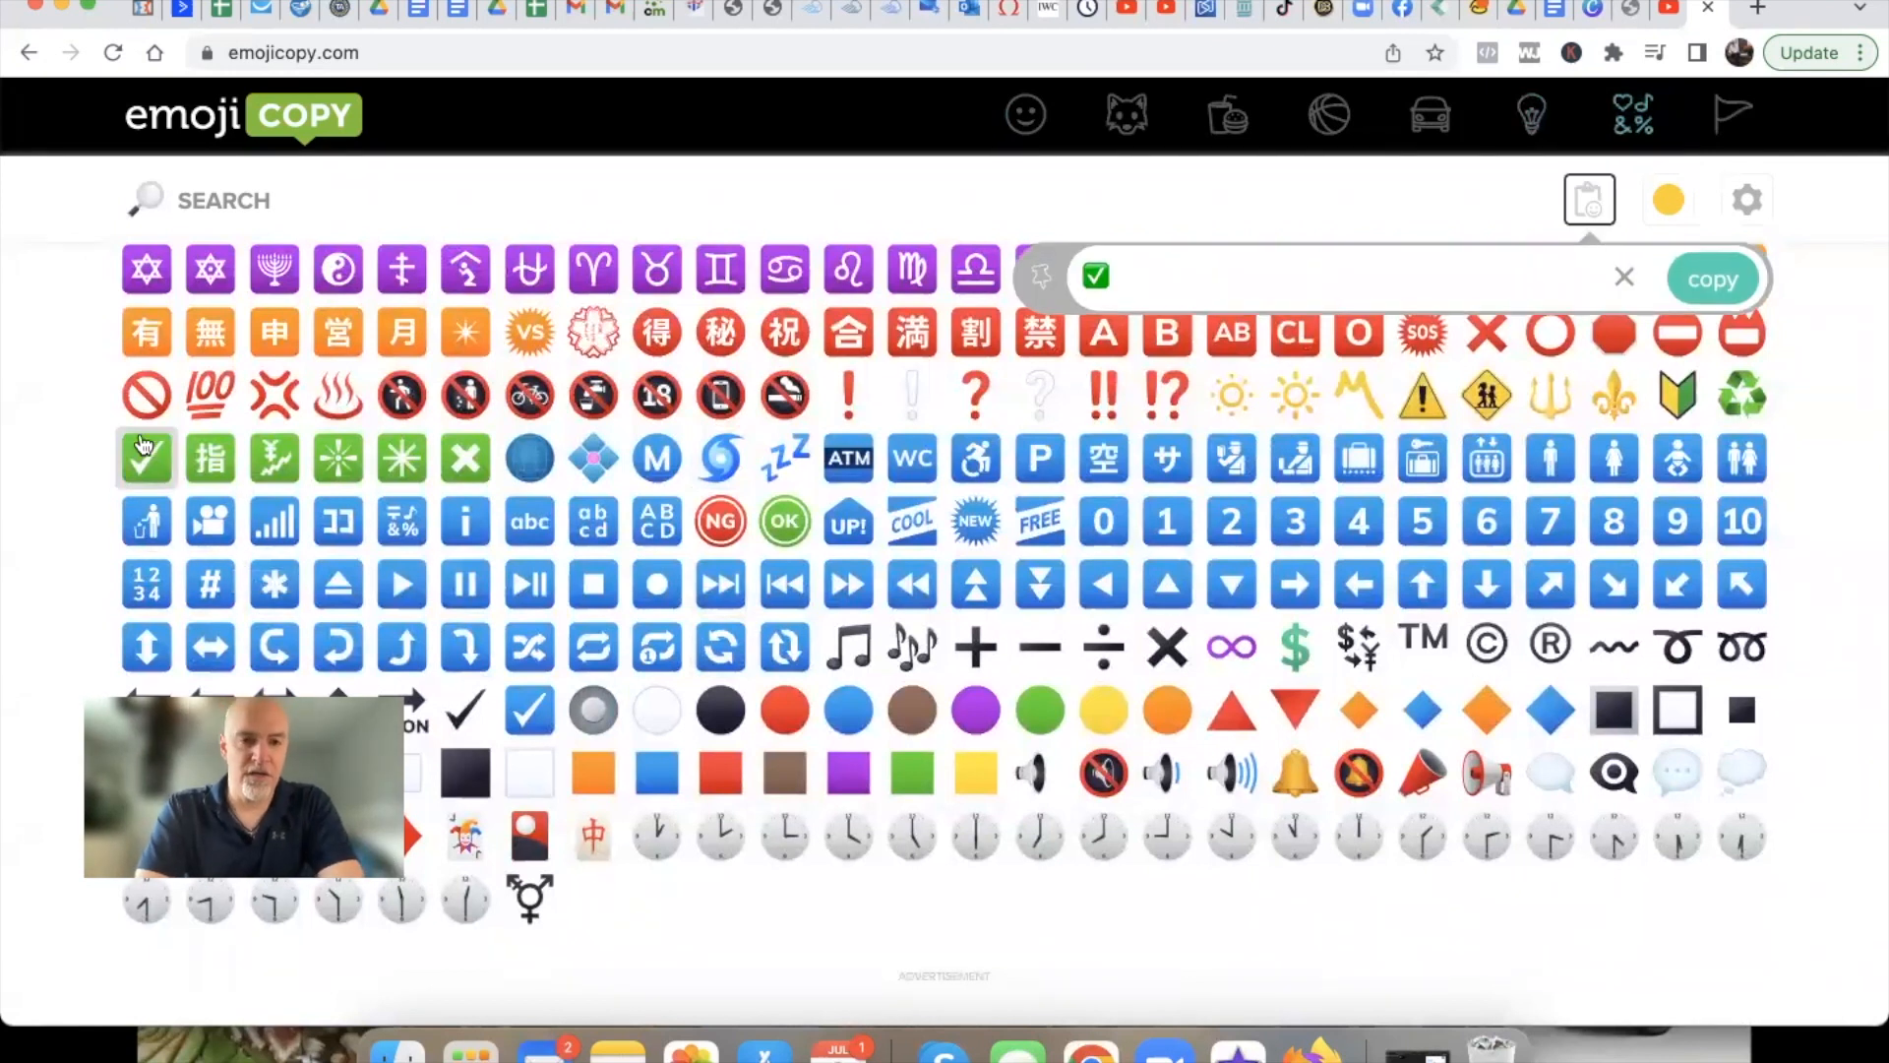
pyautogui.click(1685, 287)
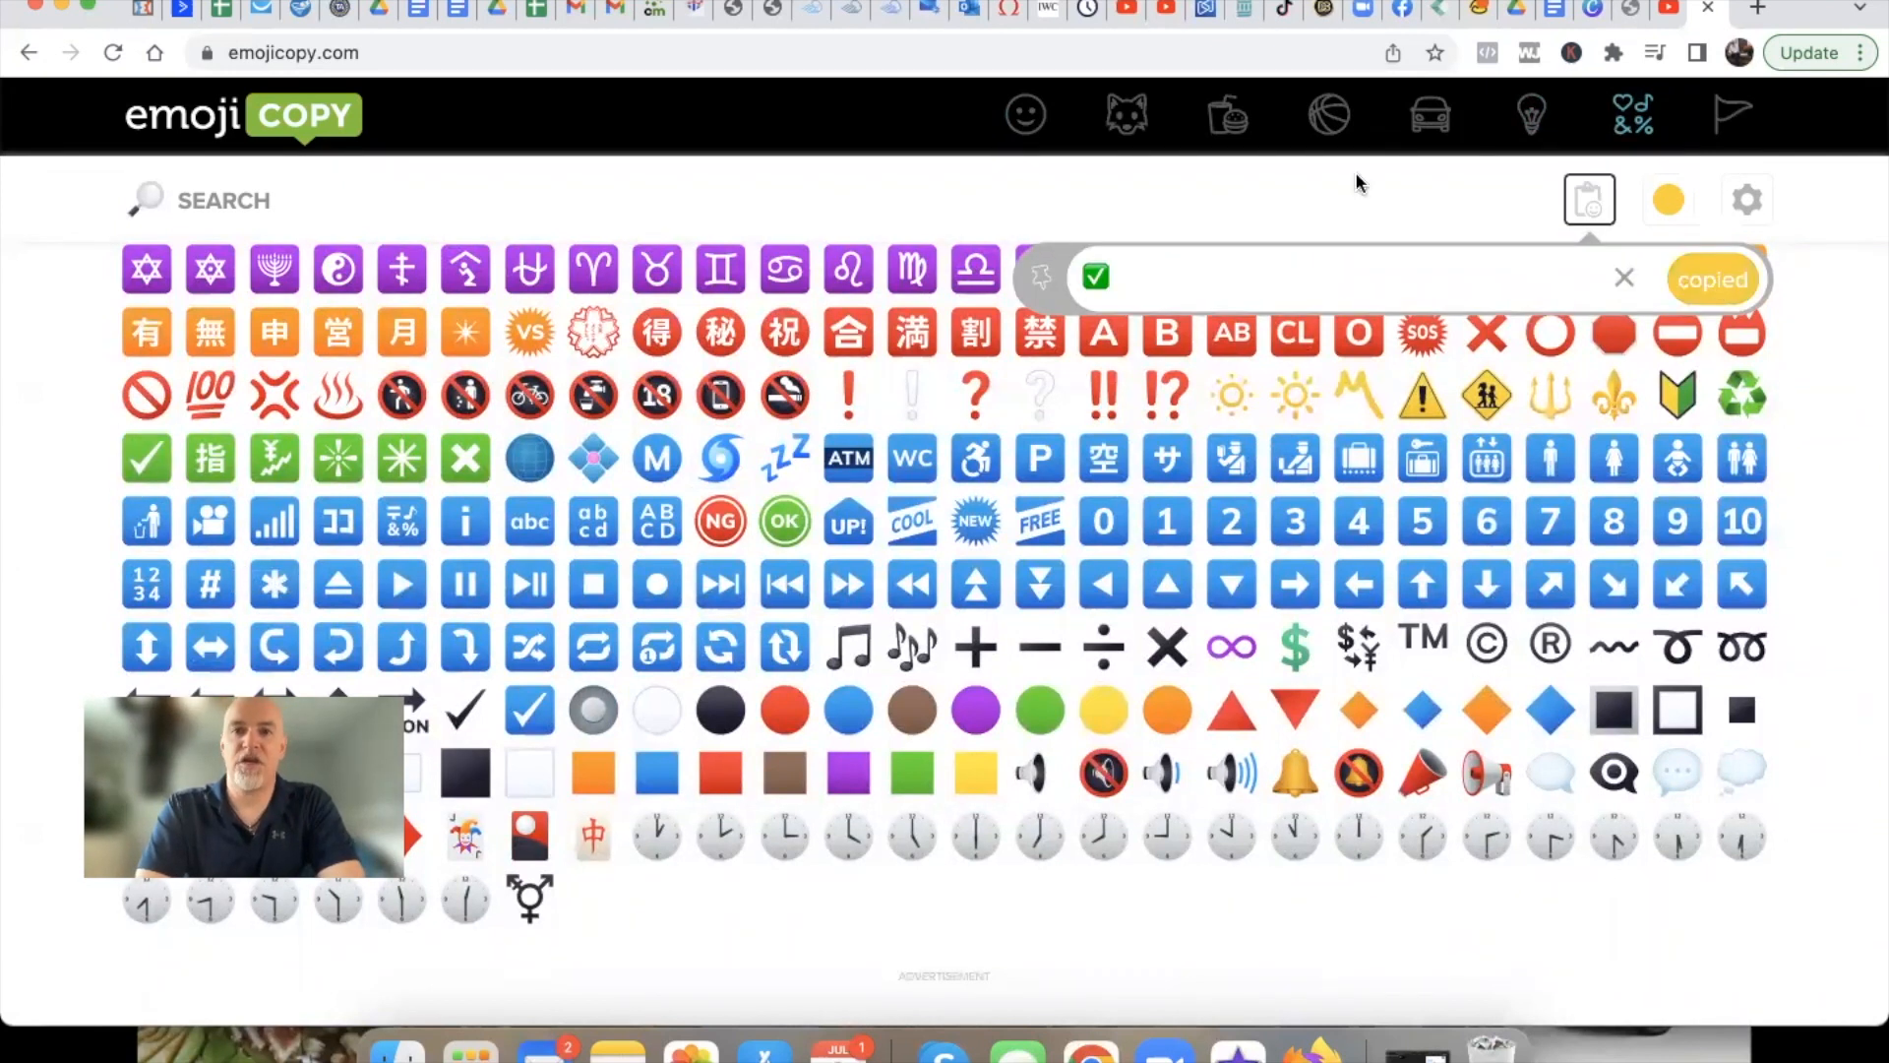
# Back in the page editor, paste the green check mark emoji before each checklist line and remove the leading space on the second line
pyautogui.click(774, 14)
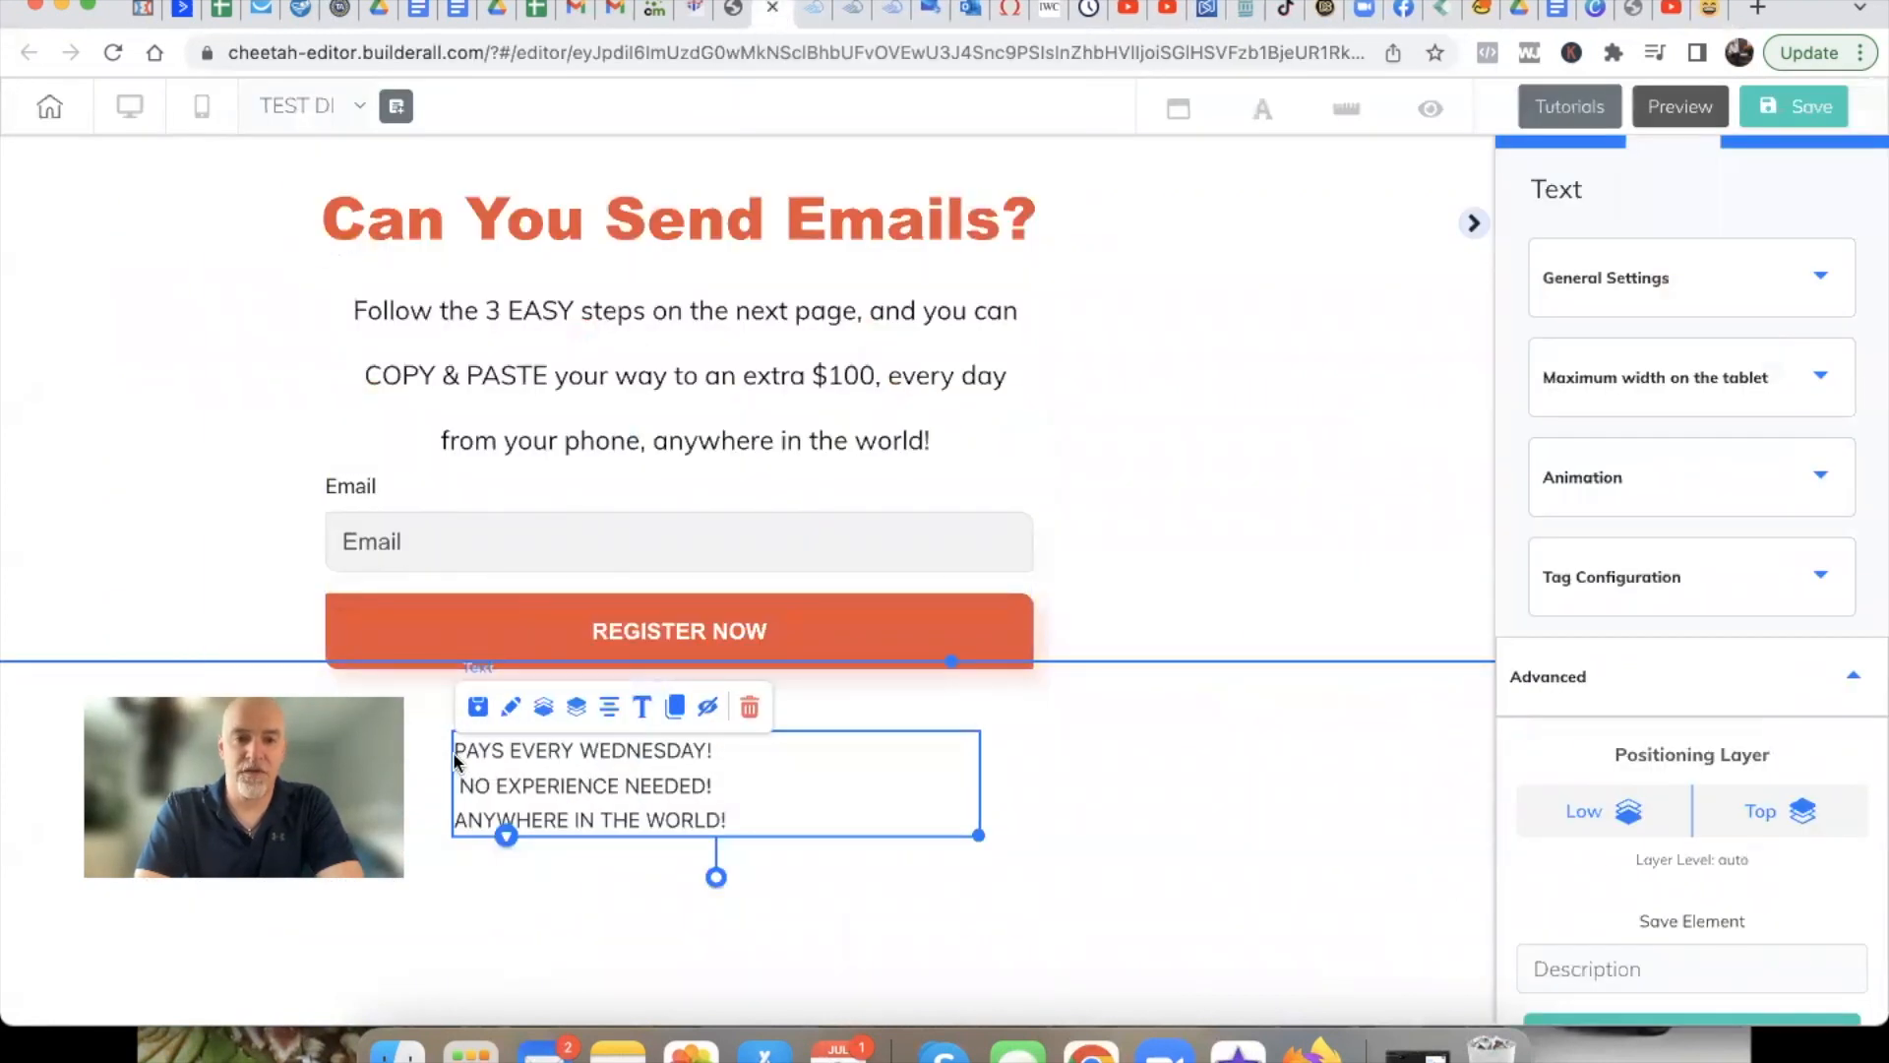
pyautogui.doubleClick(589, 748)
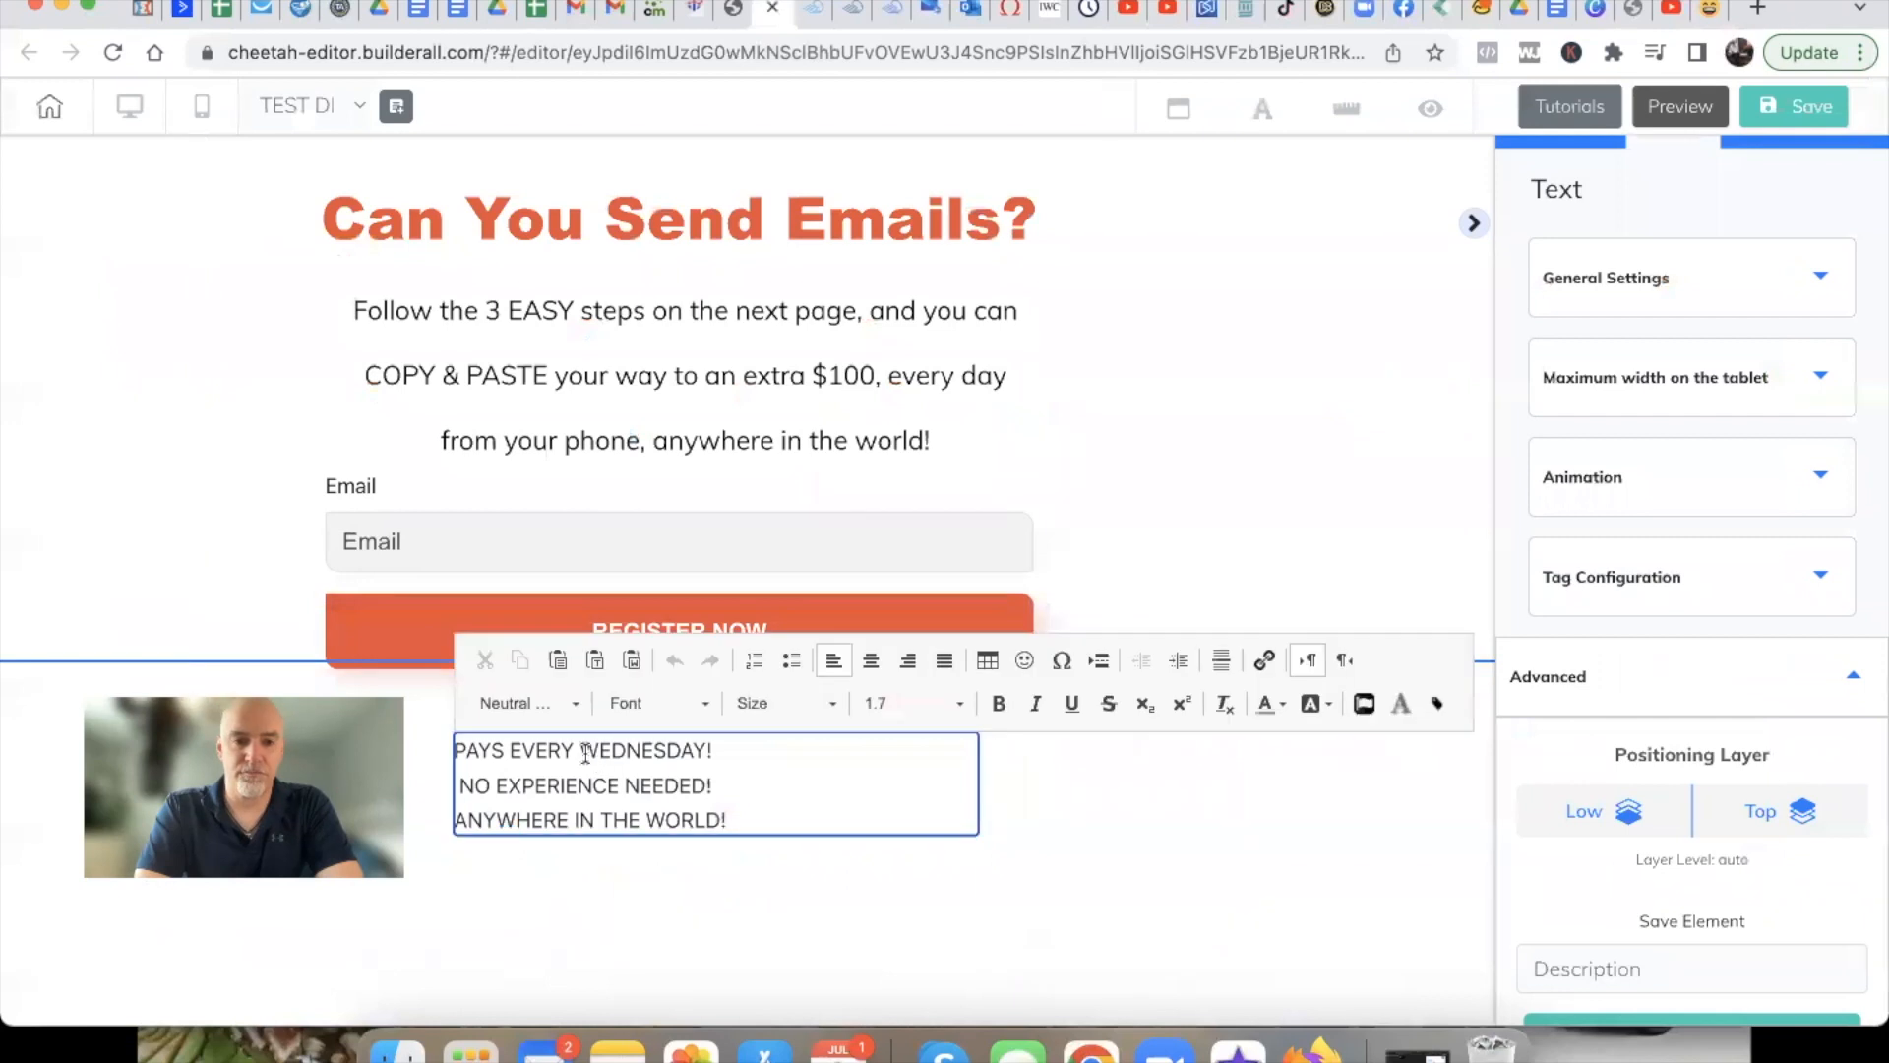
pyautogui.click(454, 750)
pyautogui.press('super+v')
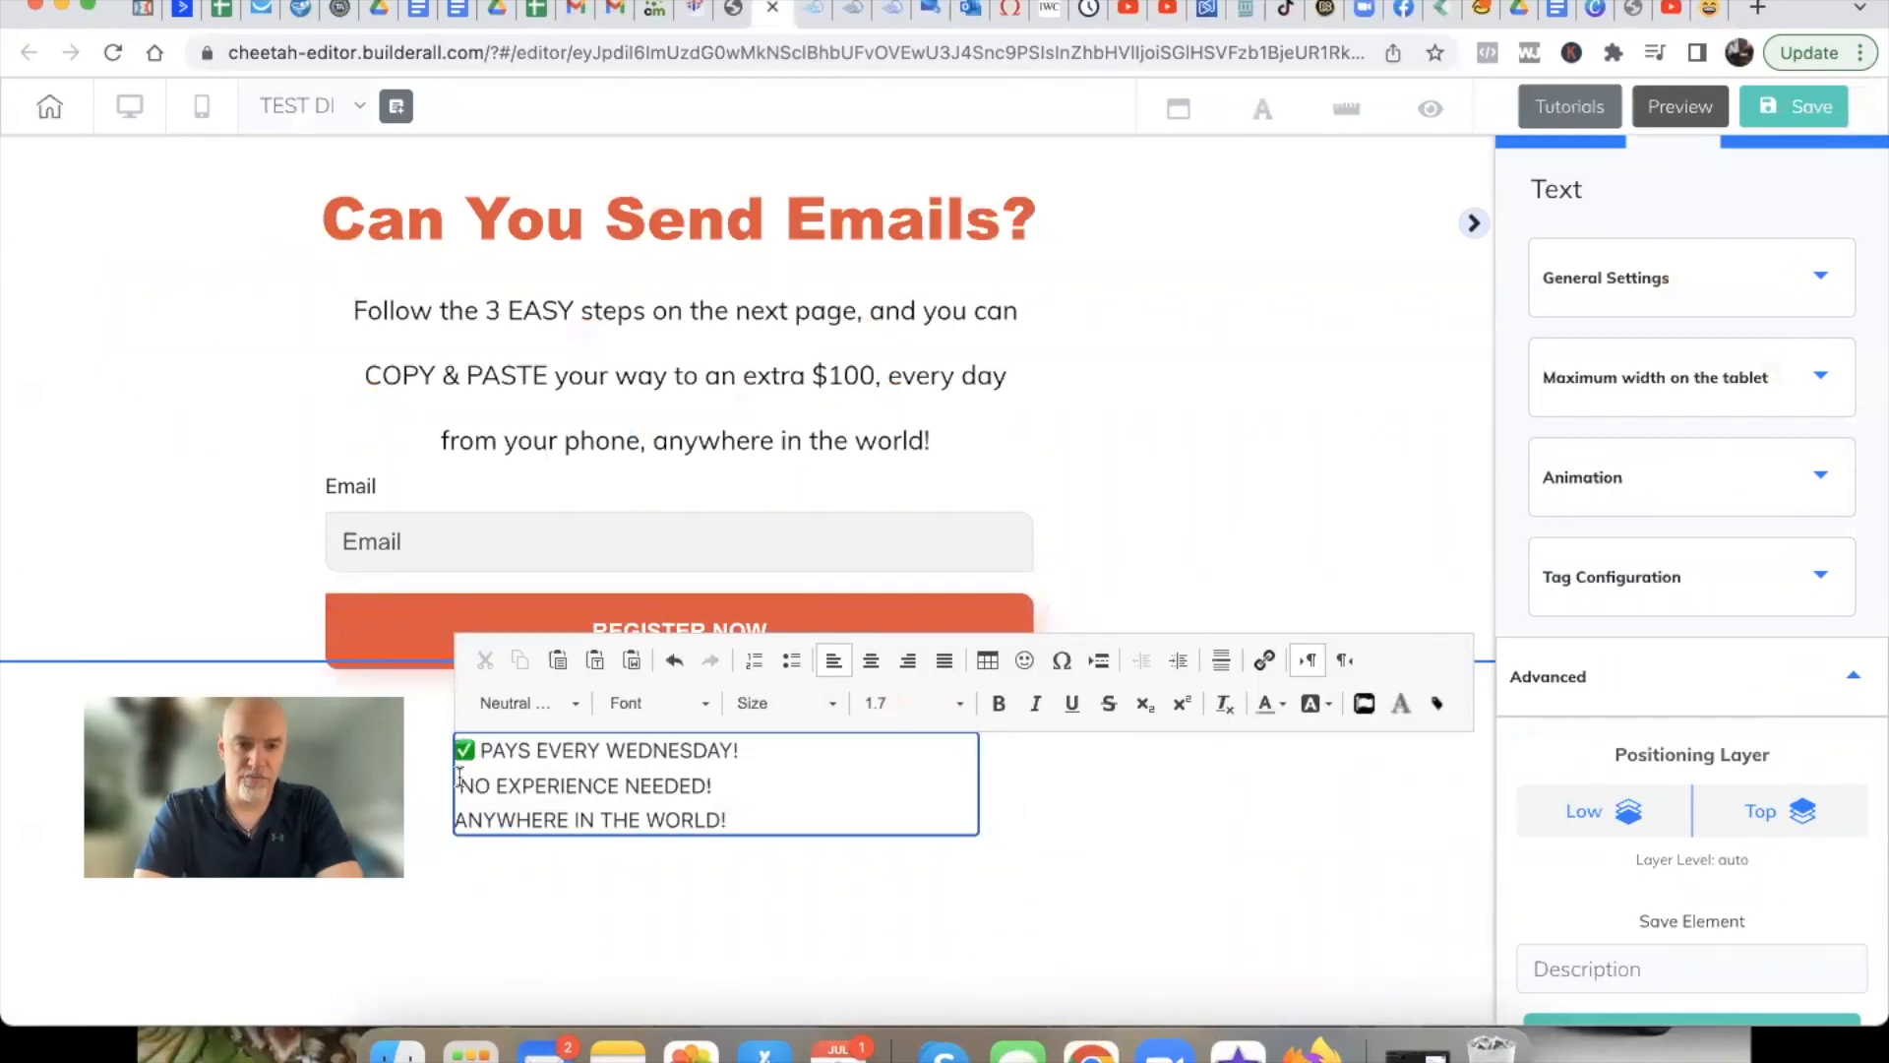
pyautogui.click(460, 782)
pyautogui.press('super+v')
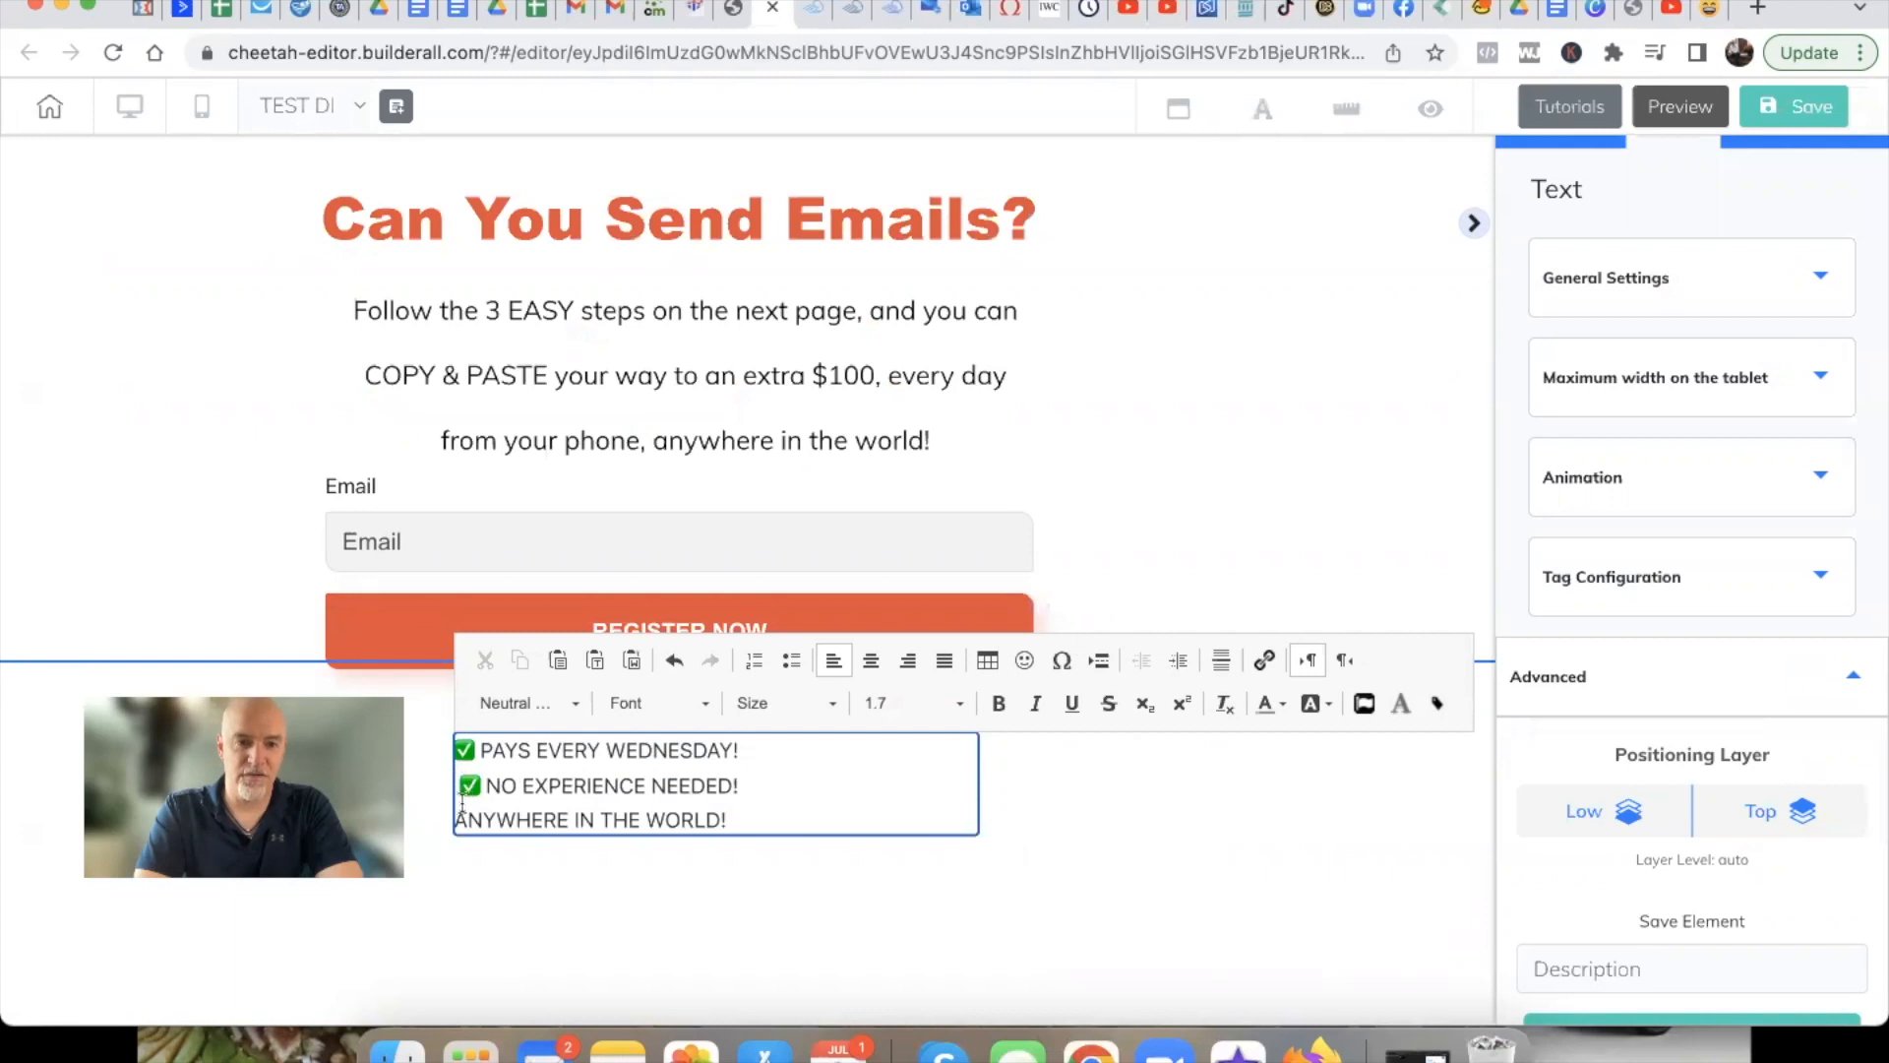
pyautogui.press('BackSpace')
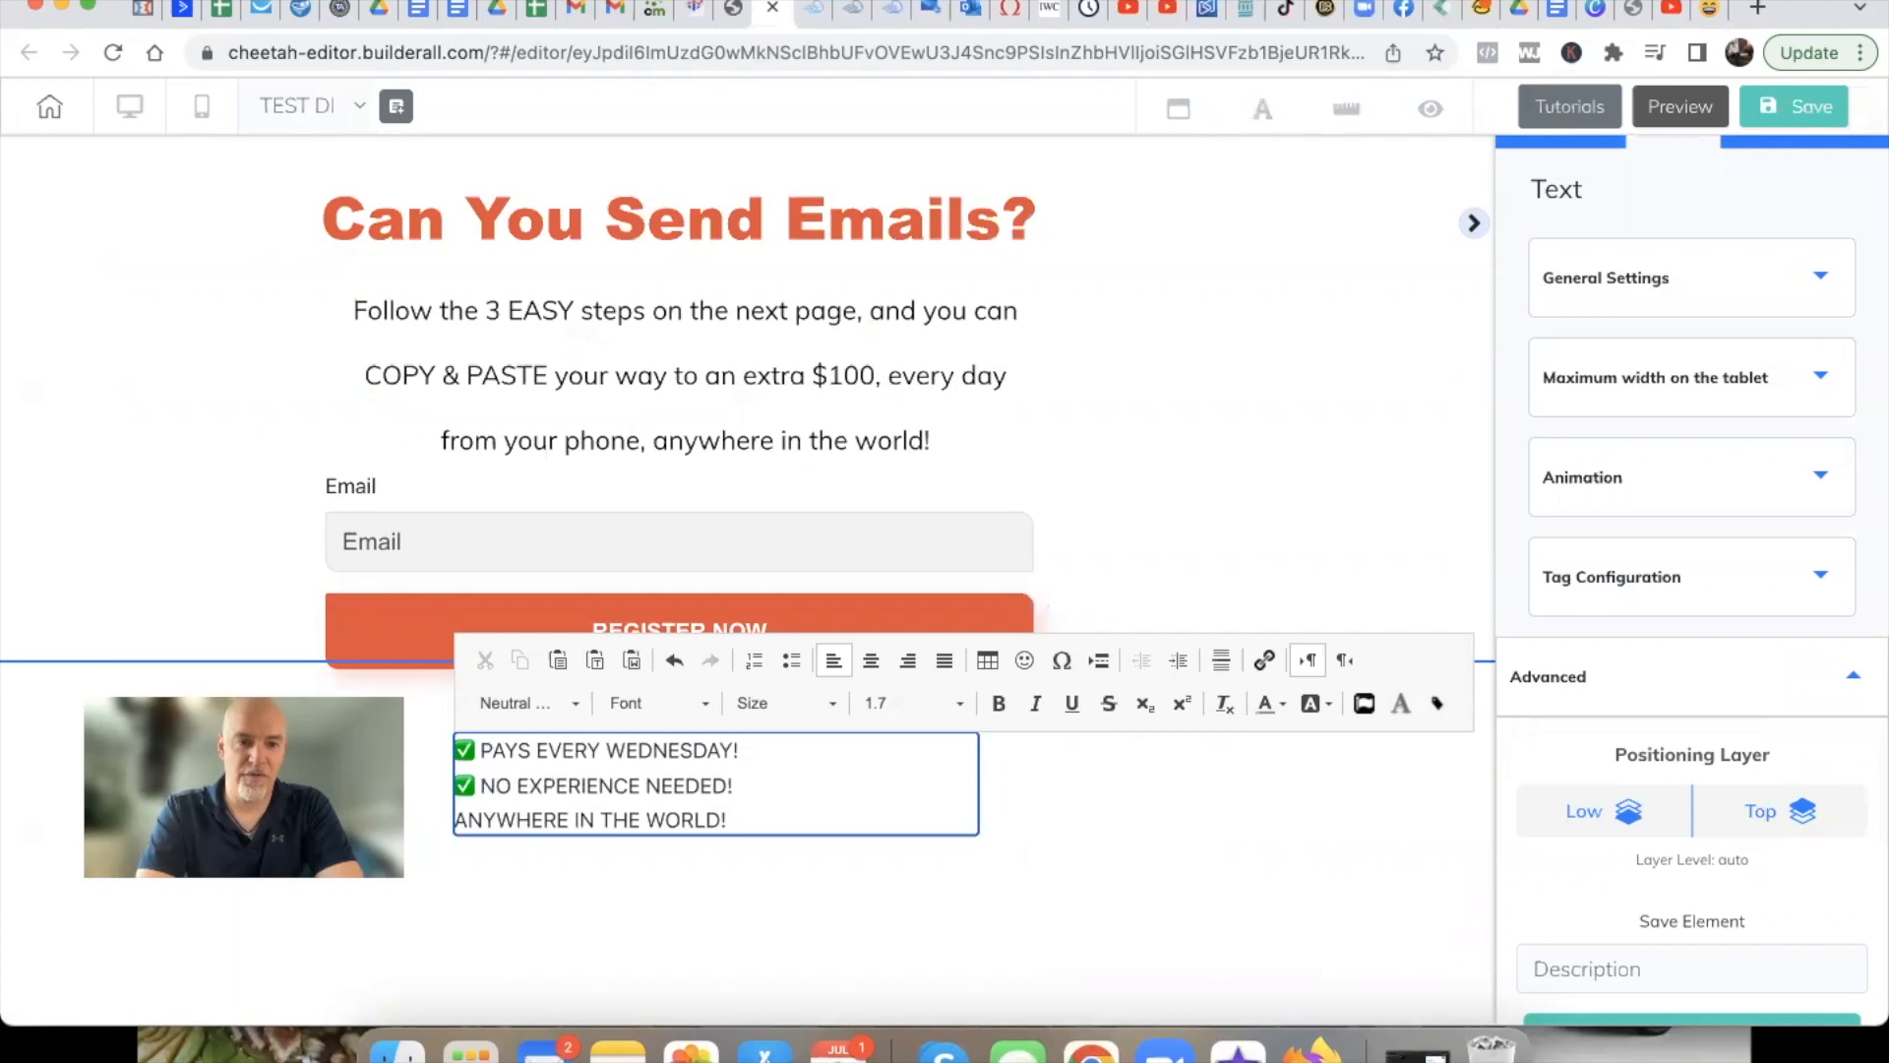
pyautogui.click(456, 812)
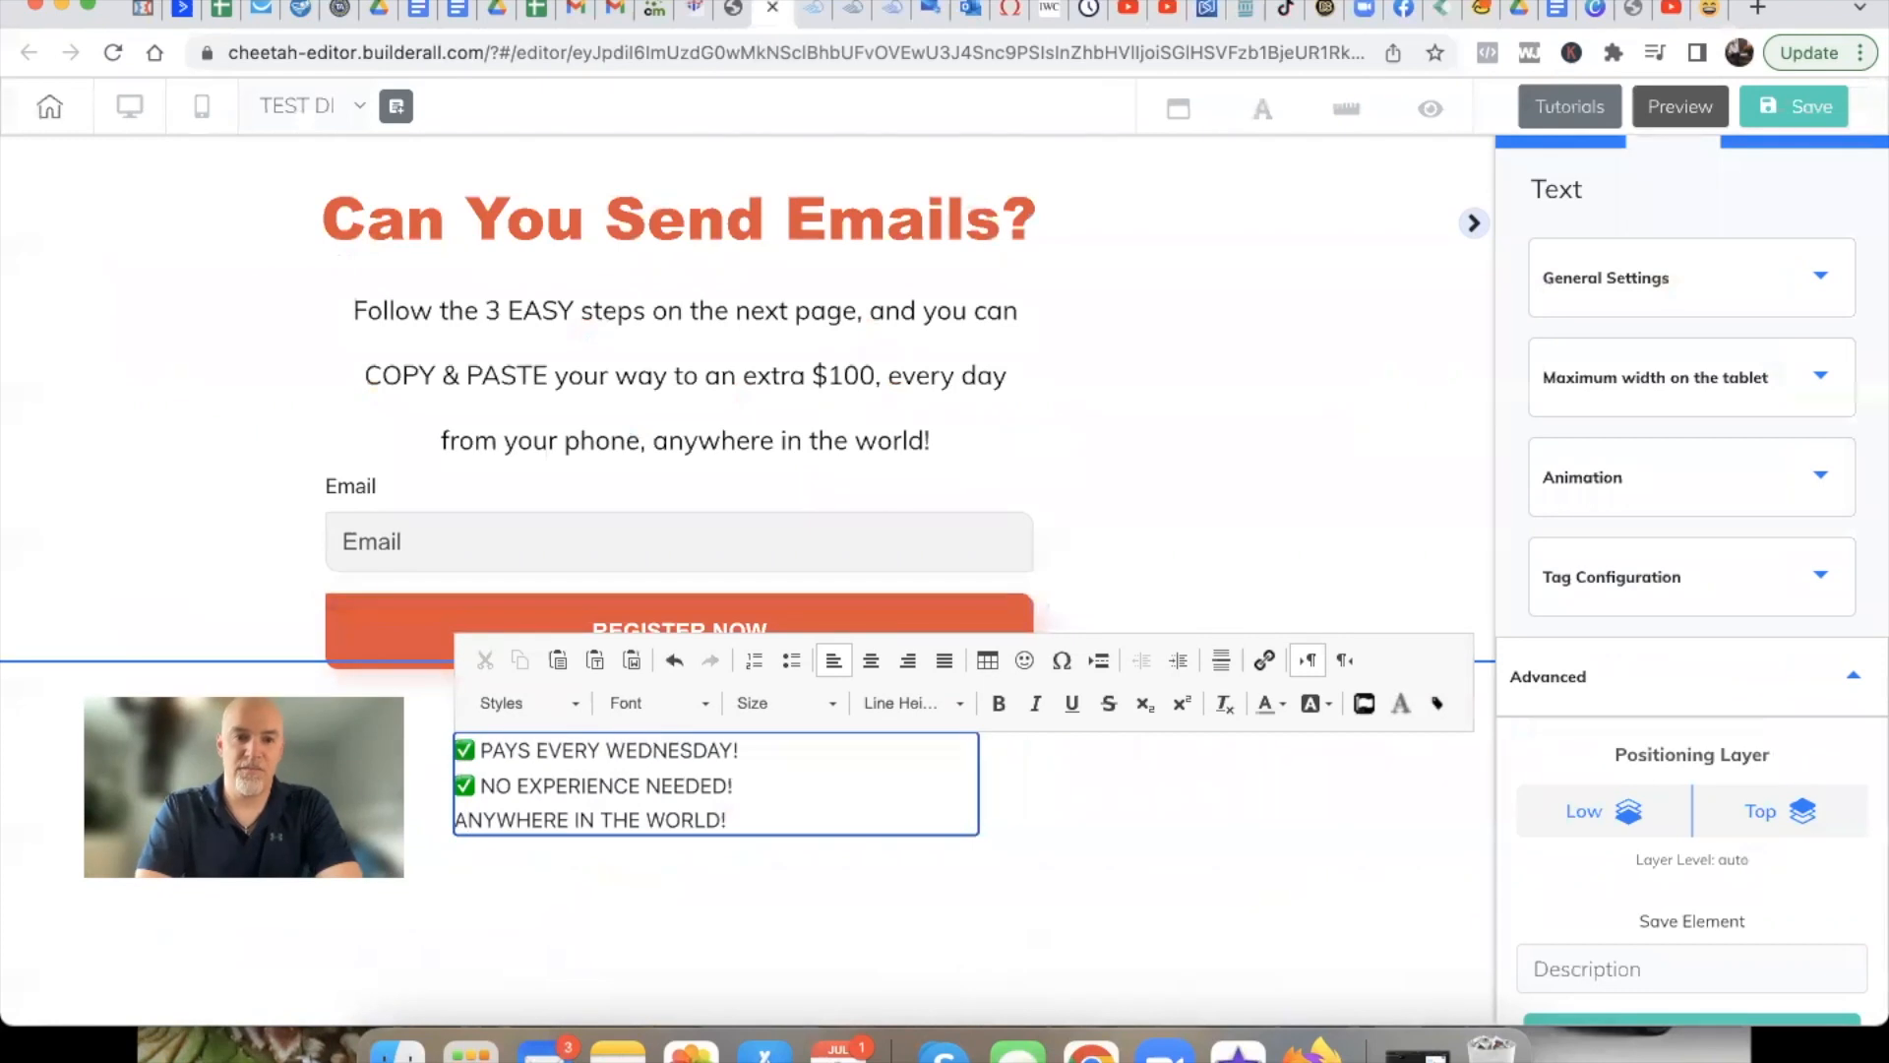
pyautogui.write('✅')
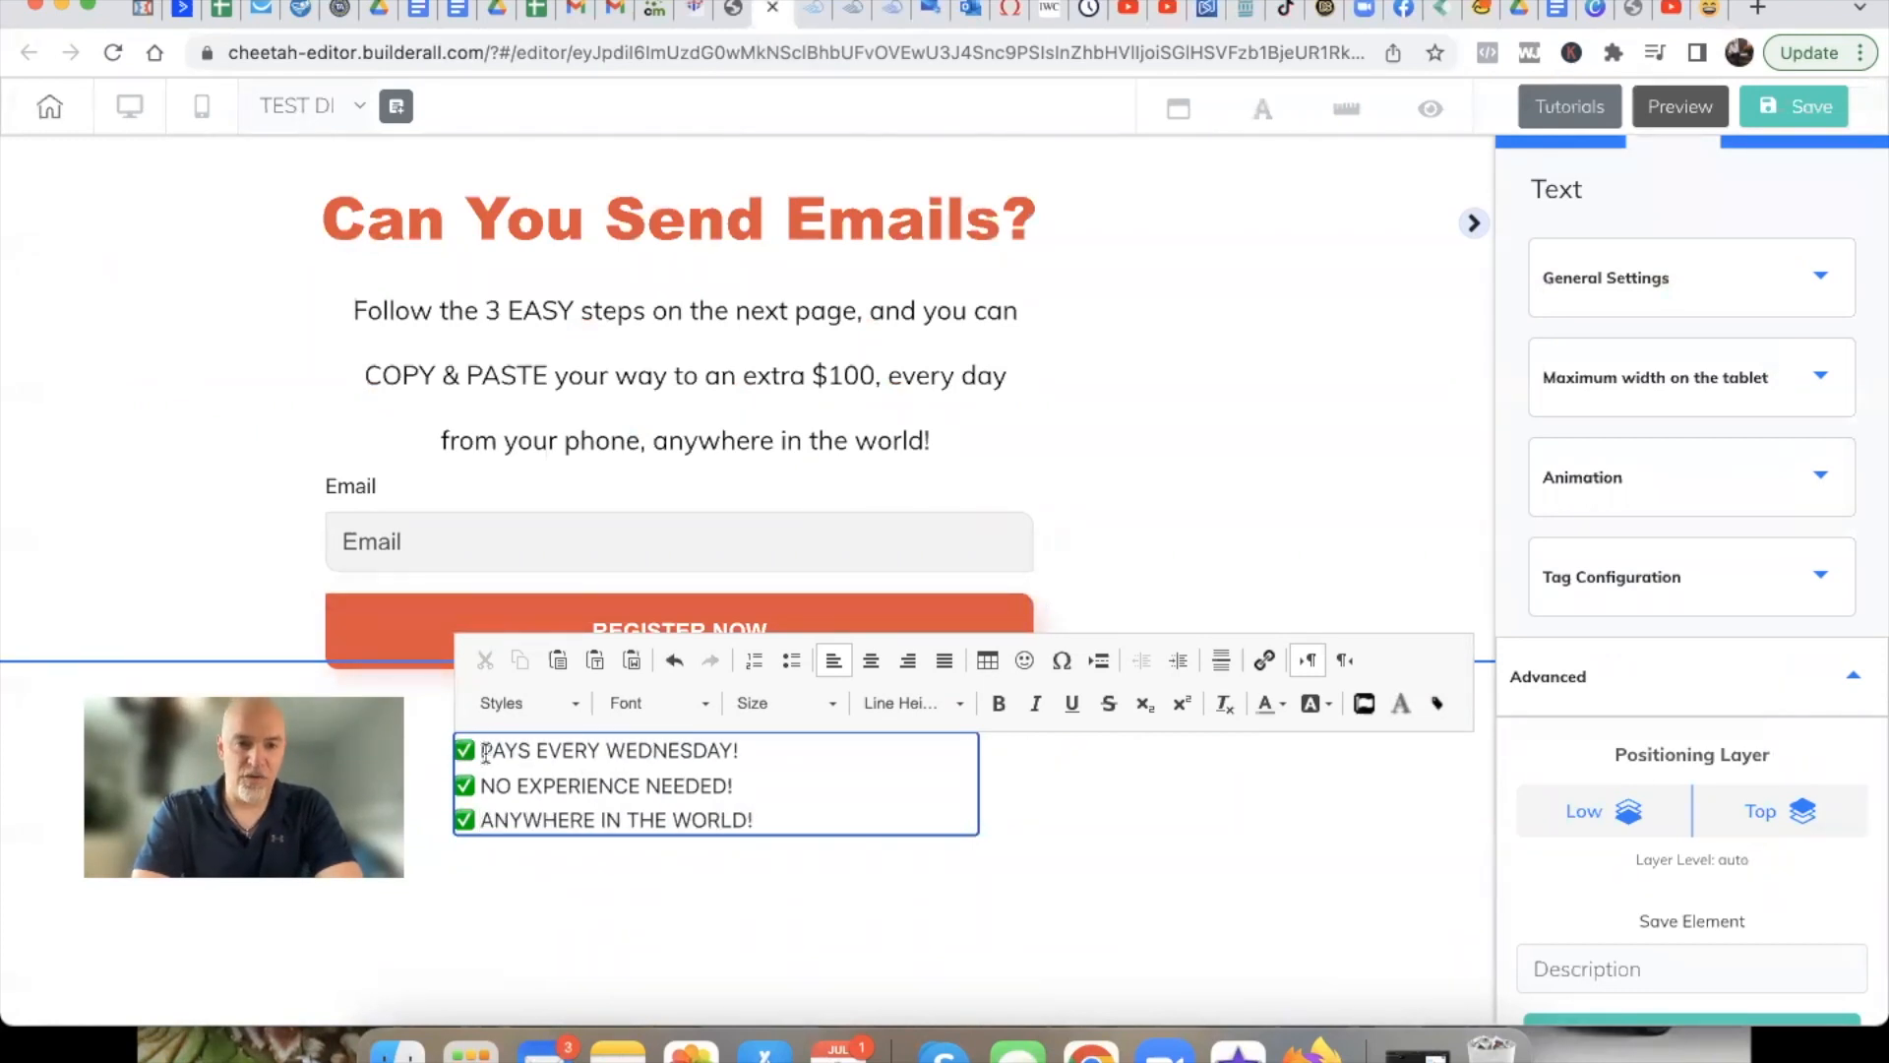
# Make all three checklist lines bold and set their font size to 24
pyautogui.doubleClick(522, 754)
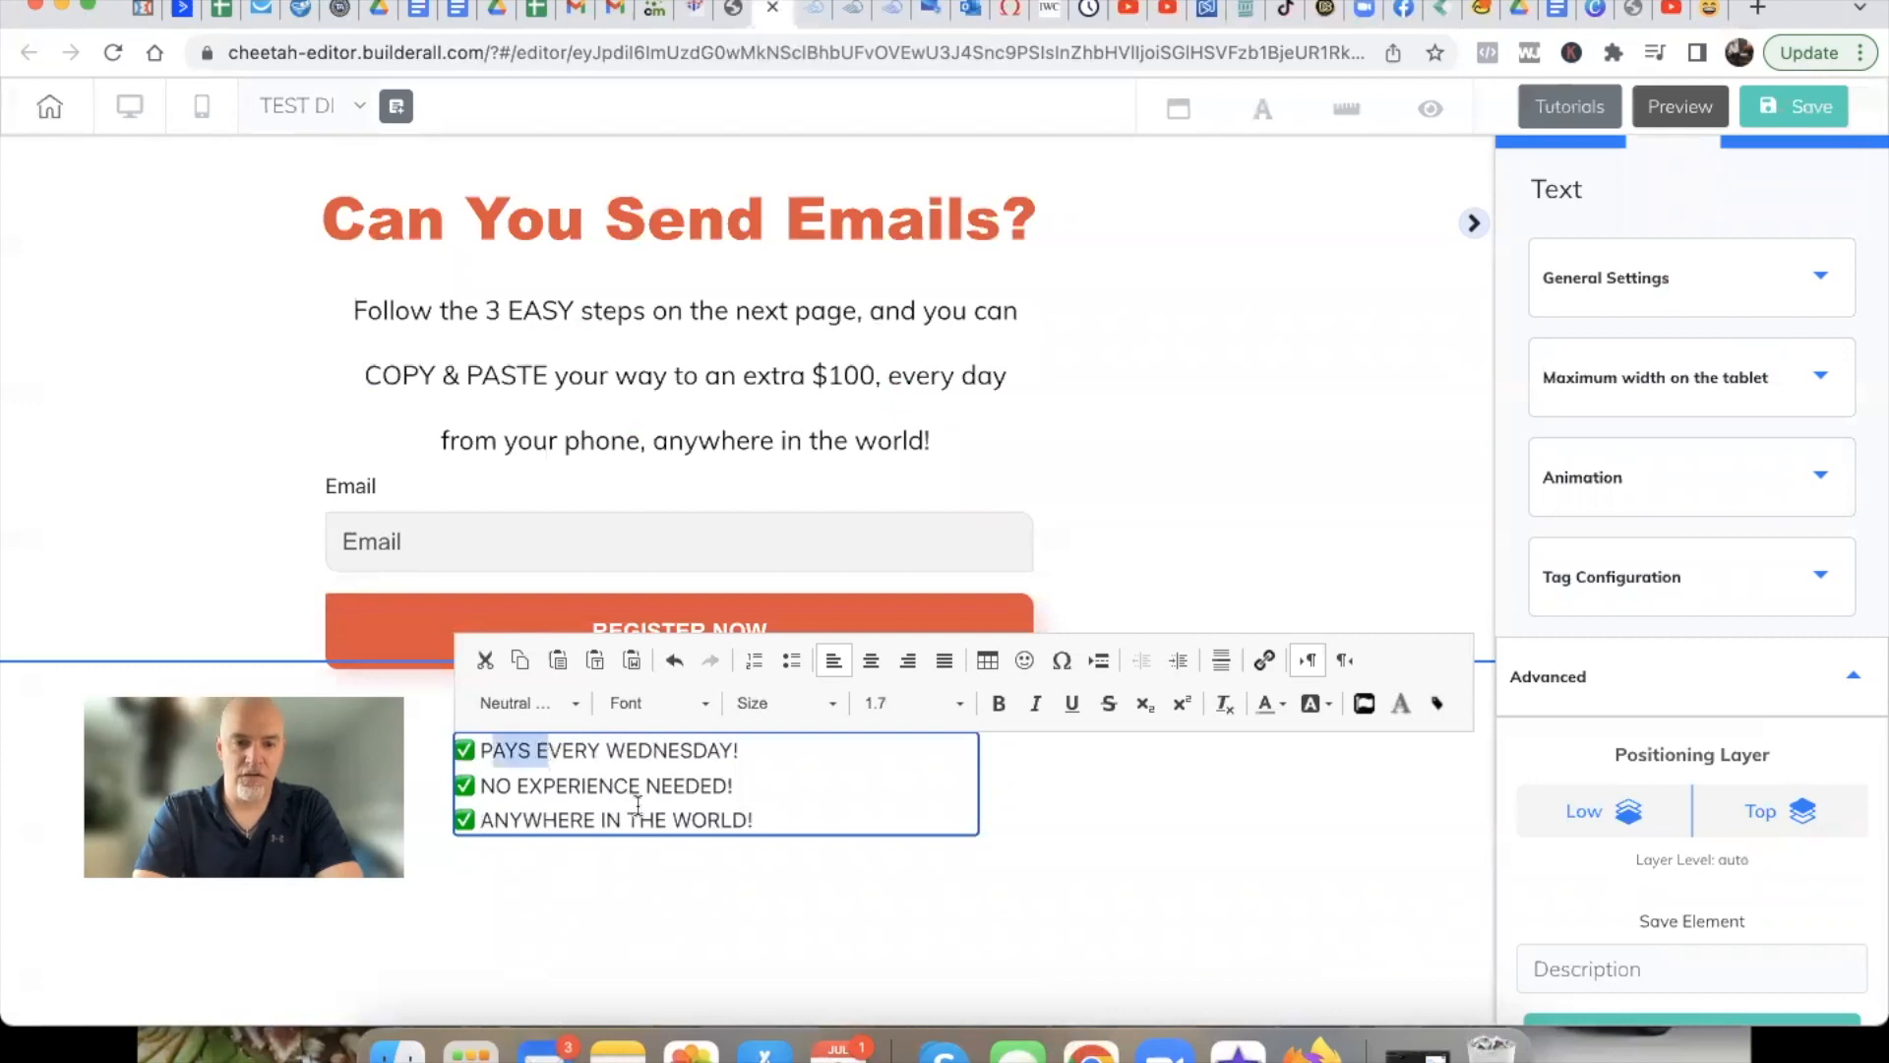
pyautogui.press('super+a')
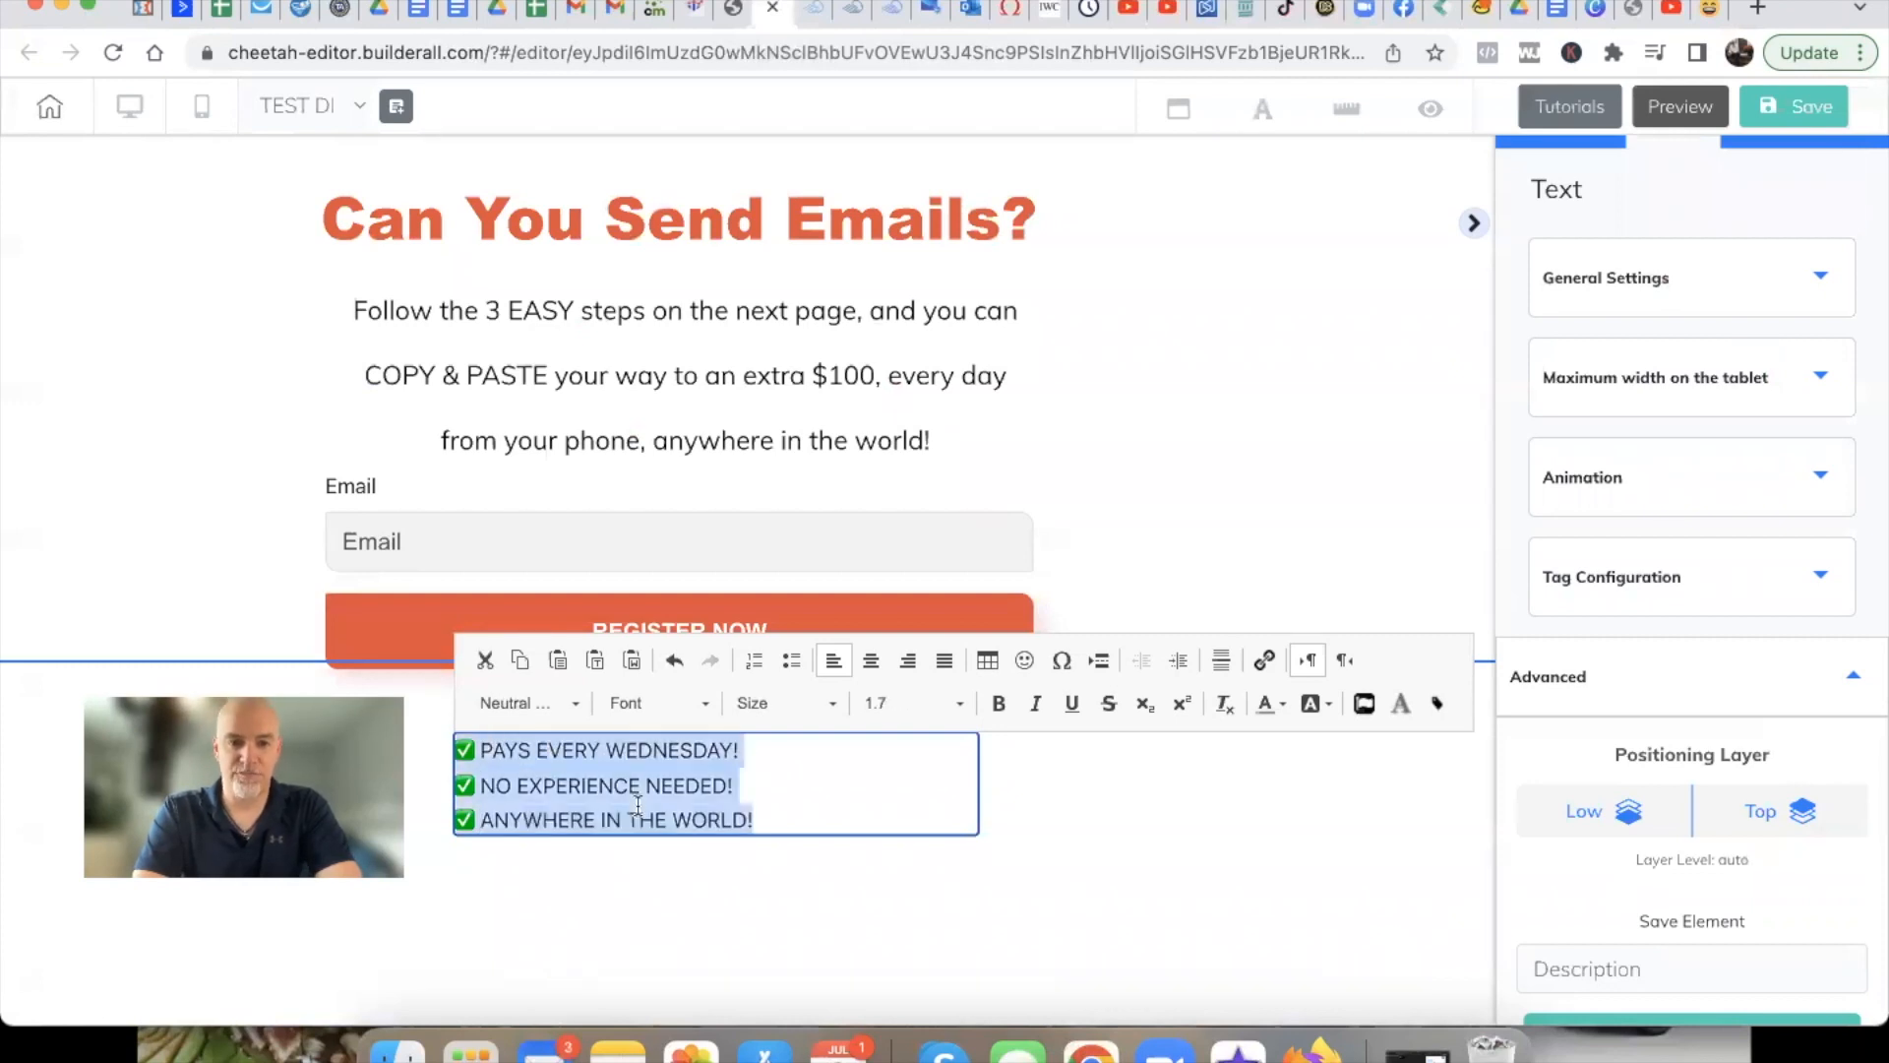
pyautogui.click(999, 705)
pyautogui.click(792, 704)
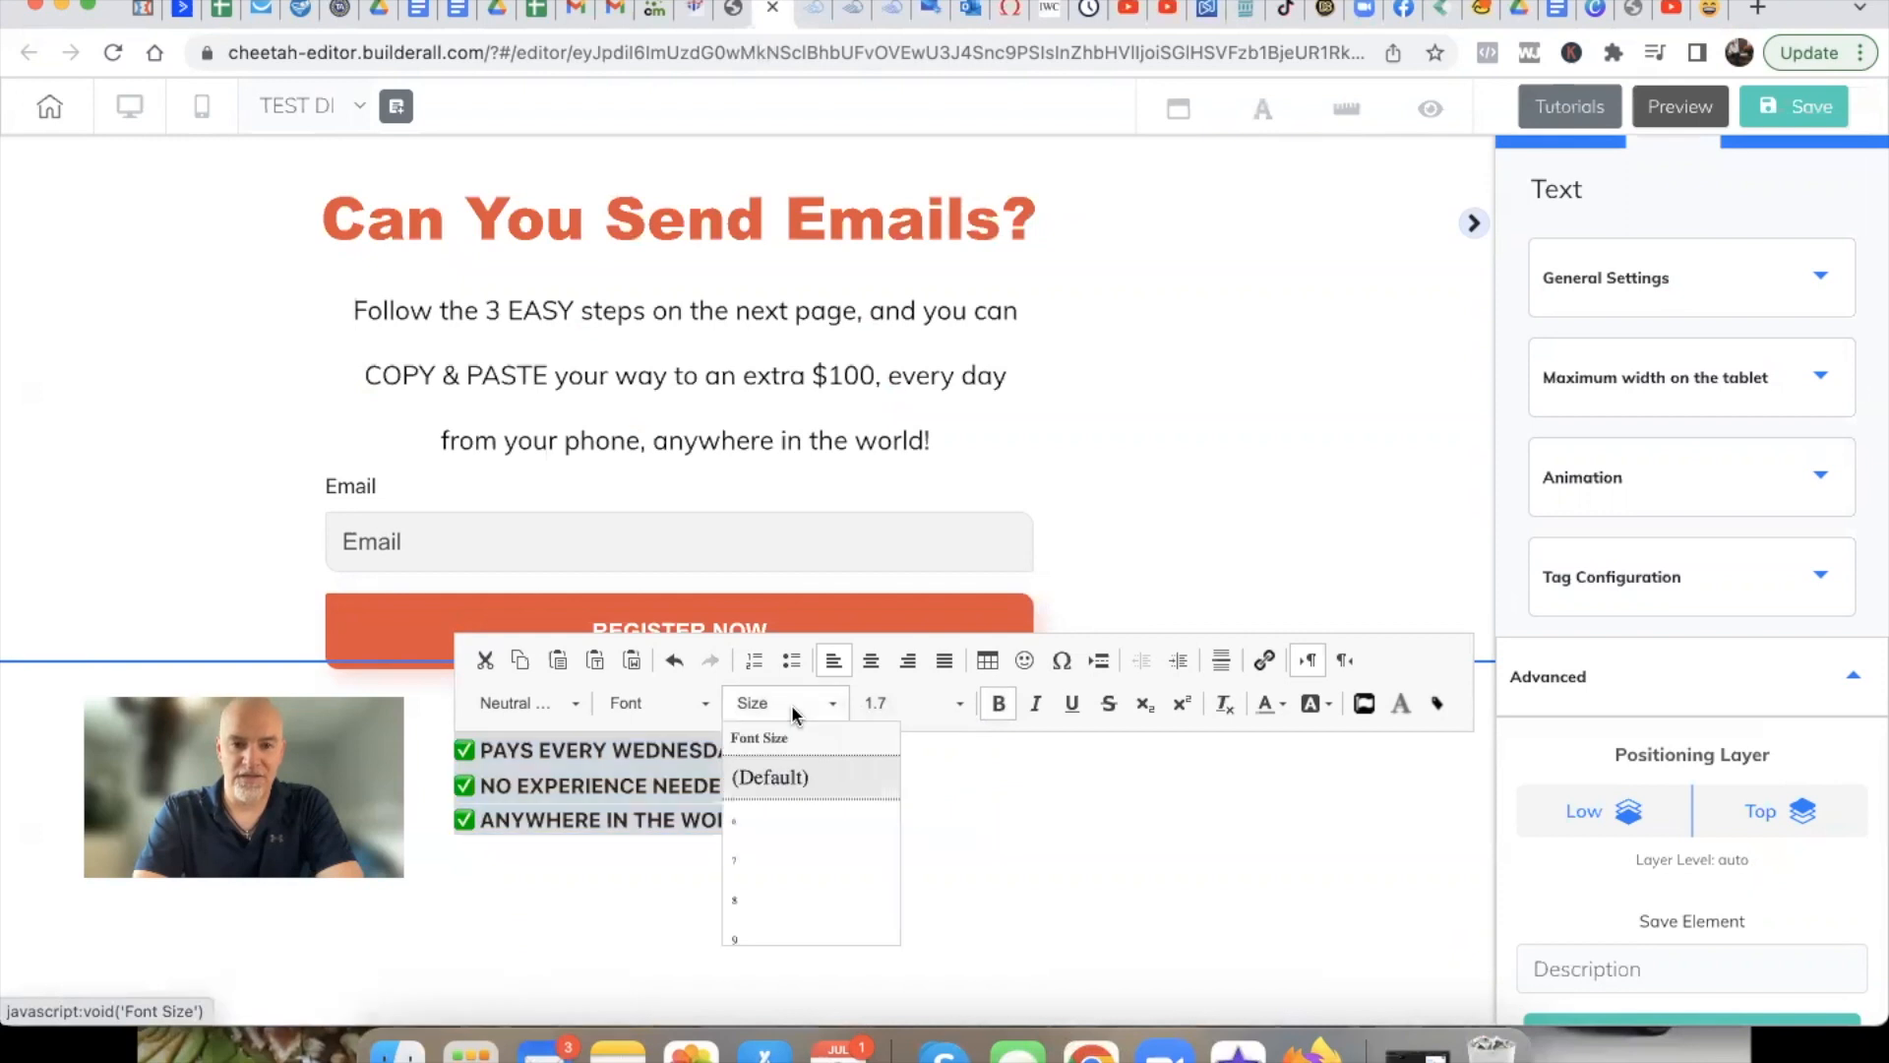
pyautogui.scroll(-6, 793, 822)
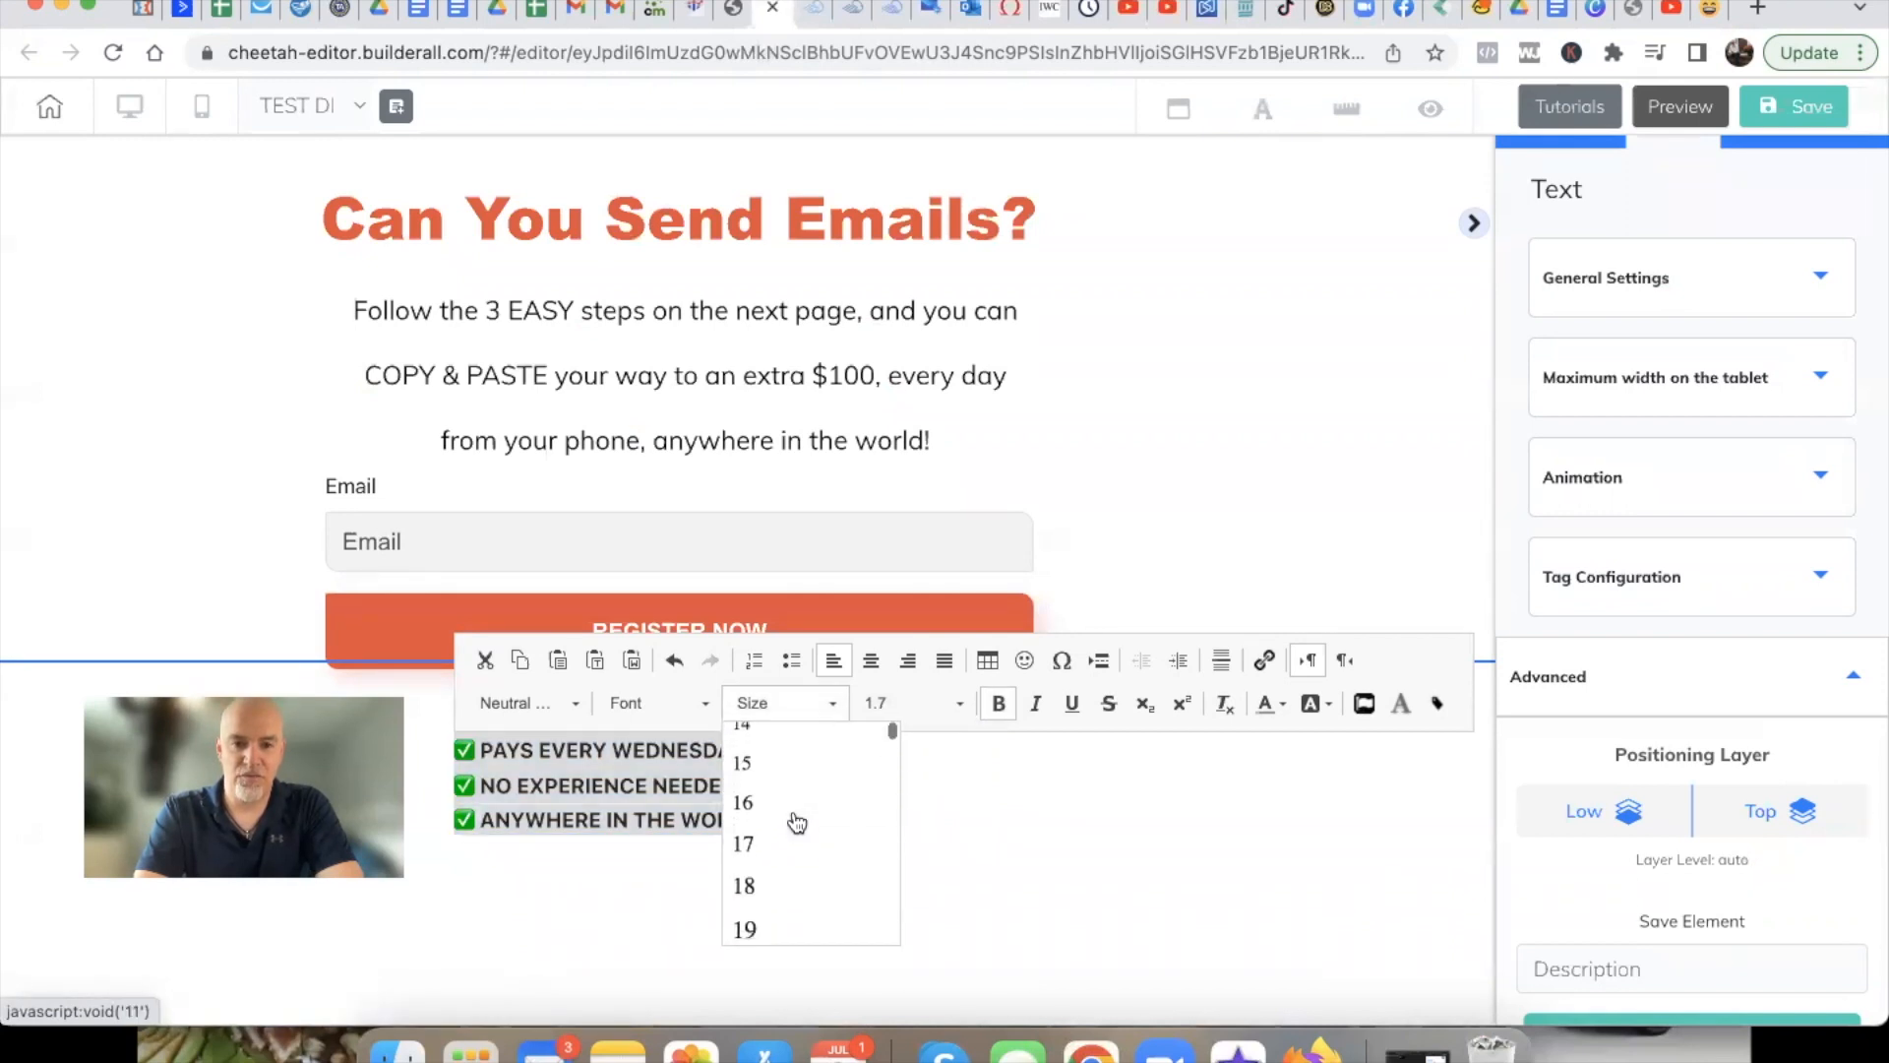
pyautogui.click(758, 861)
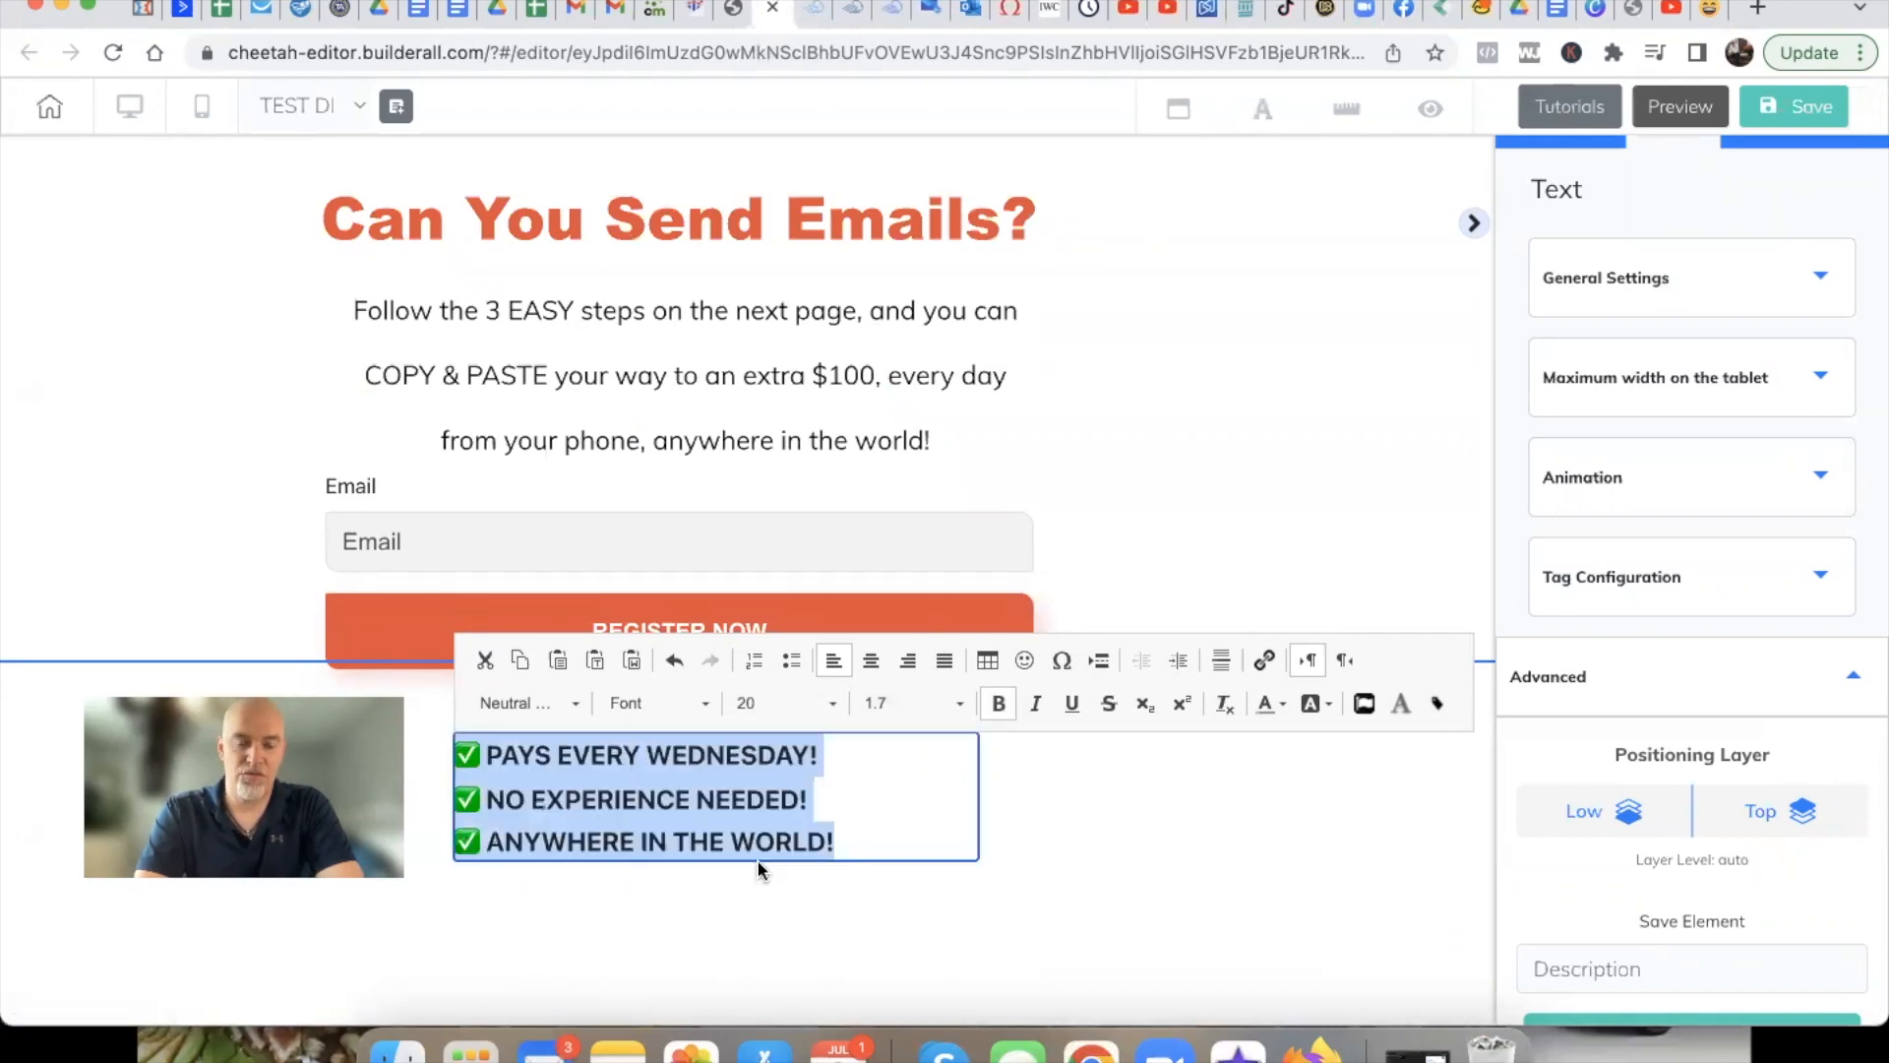
pyautogui.click(770, 699)
pyautogui.scroll(-2, 766, 838)
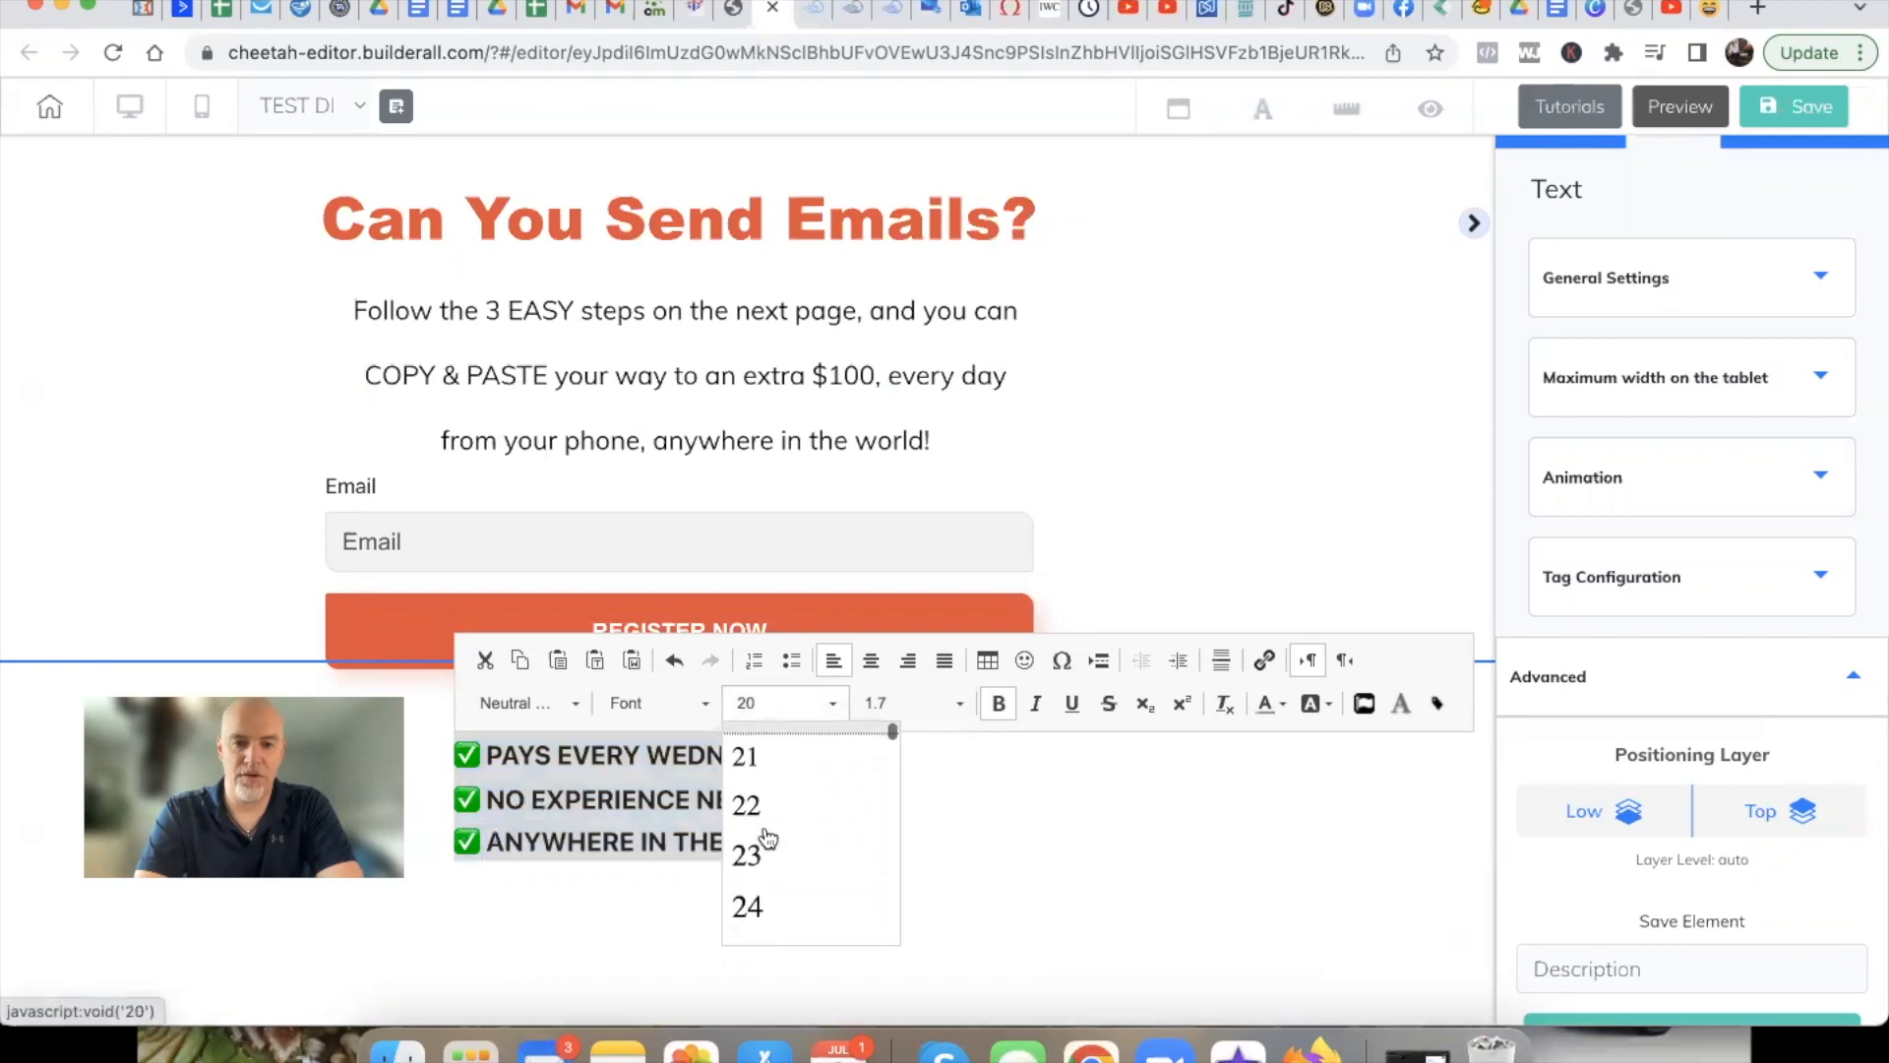
pyautogui.click(750, 901)
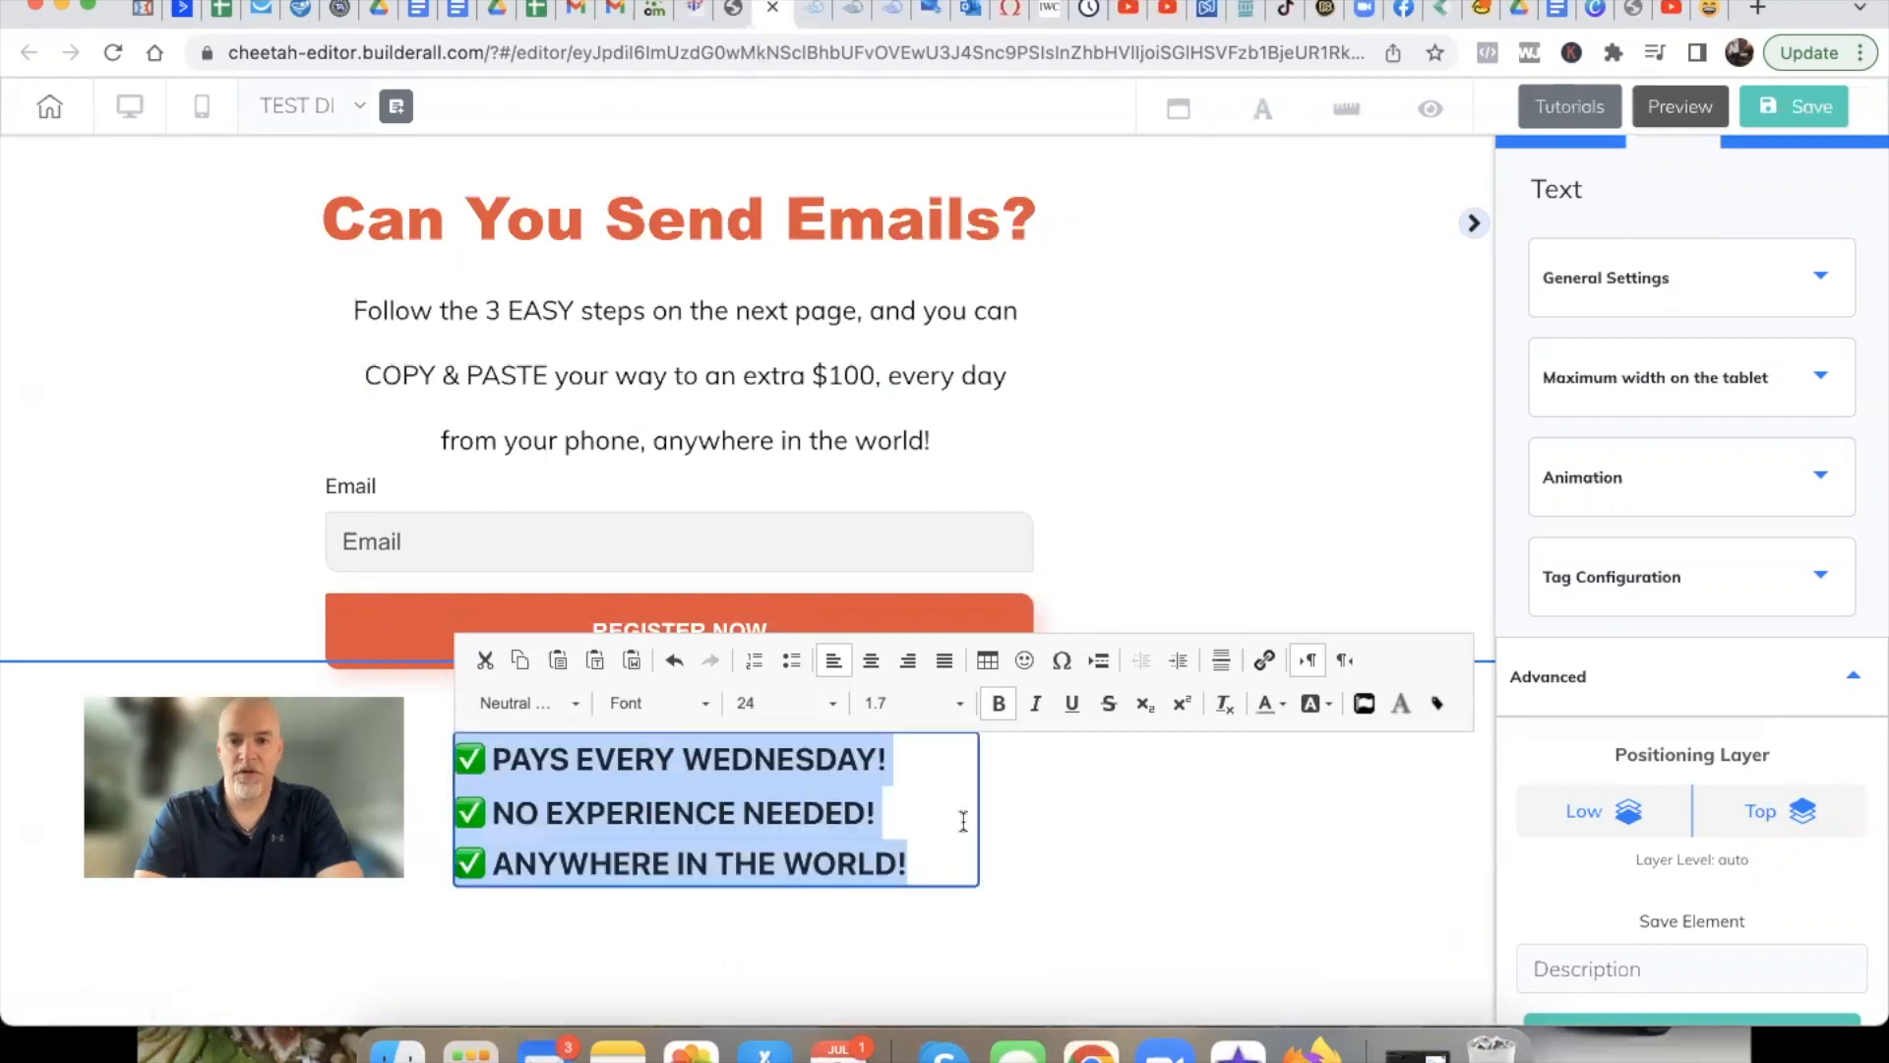
pyautogui.click(1030, 824)
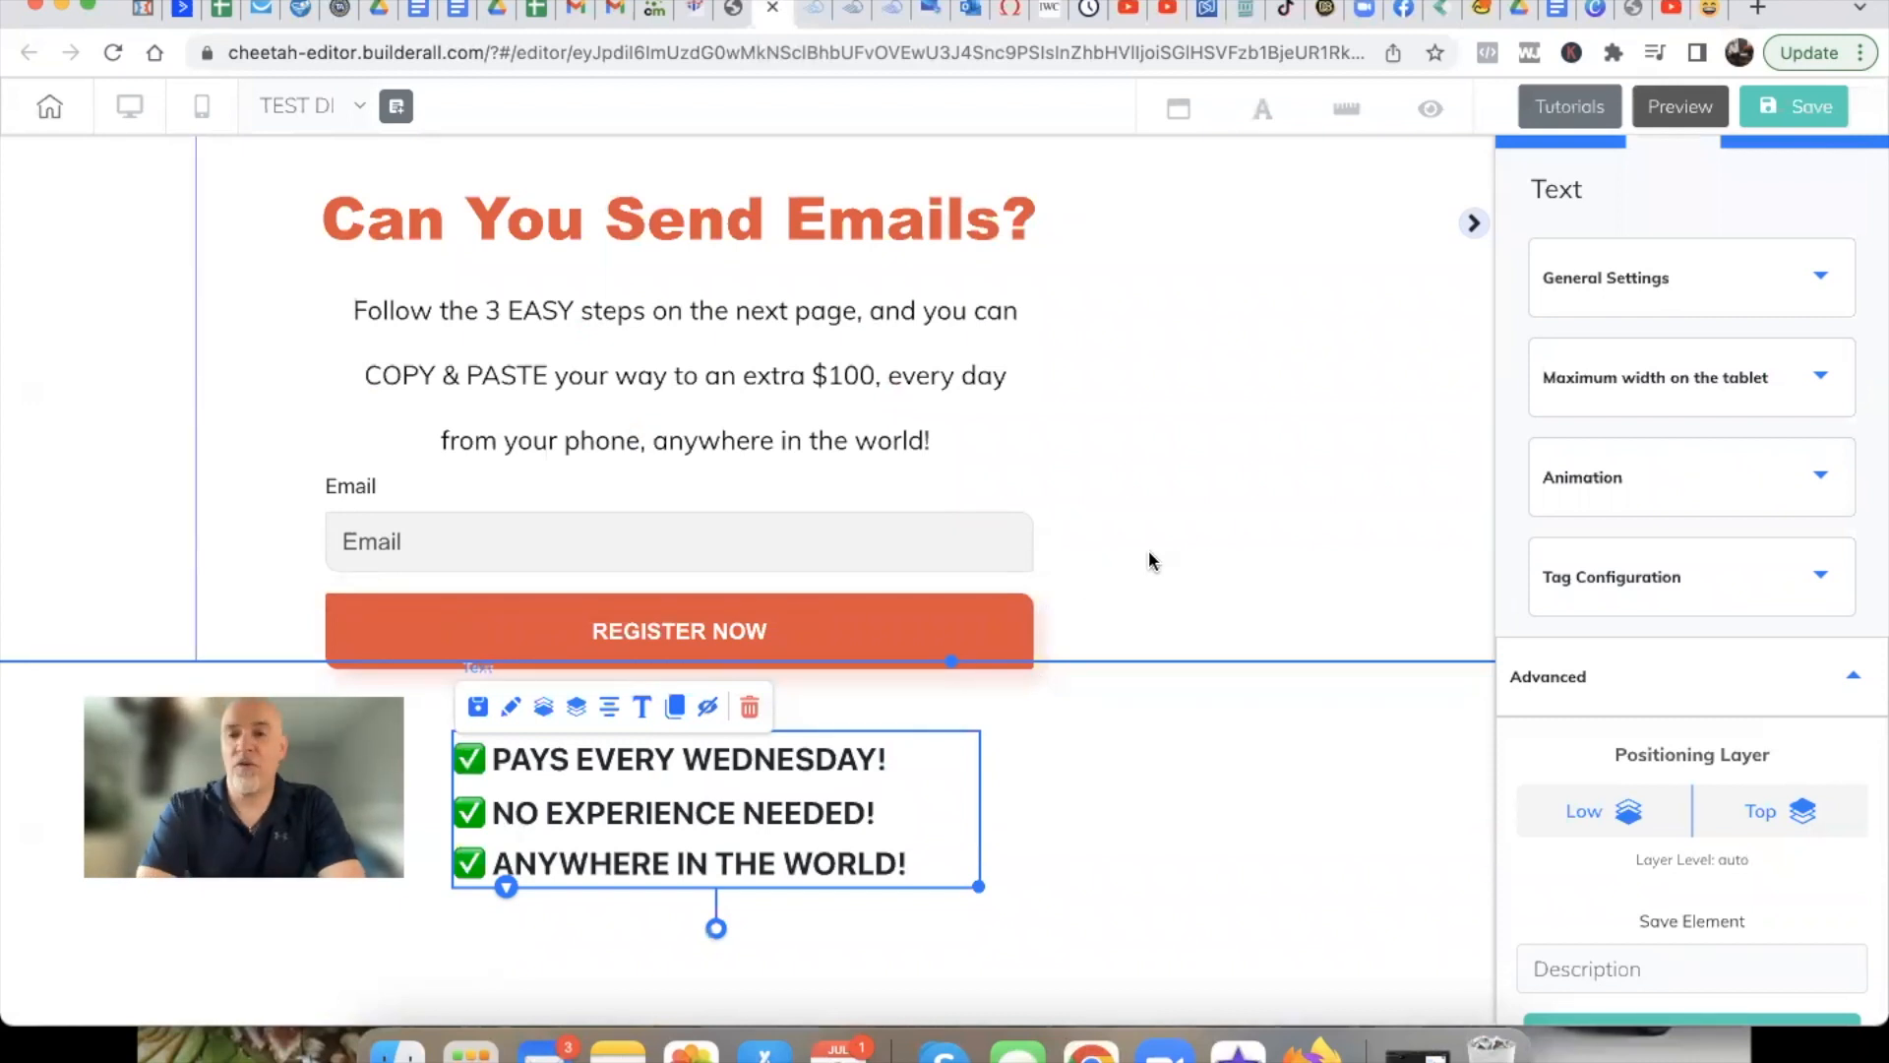
# Switch to the "Can You Copy & Paste?" reference page and examine its layout beside the form
pyautogui.moveTo(1675, 203)
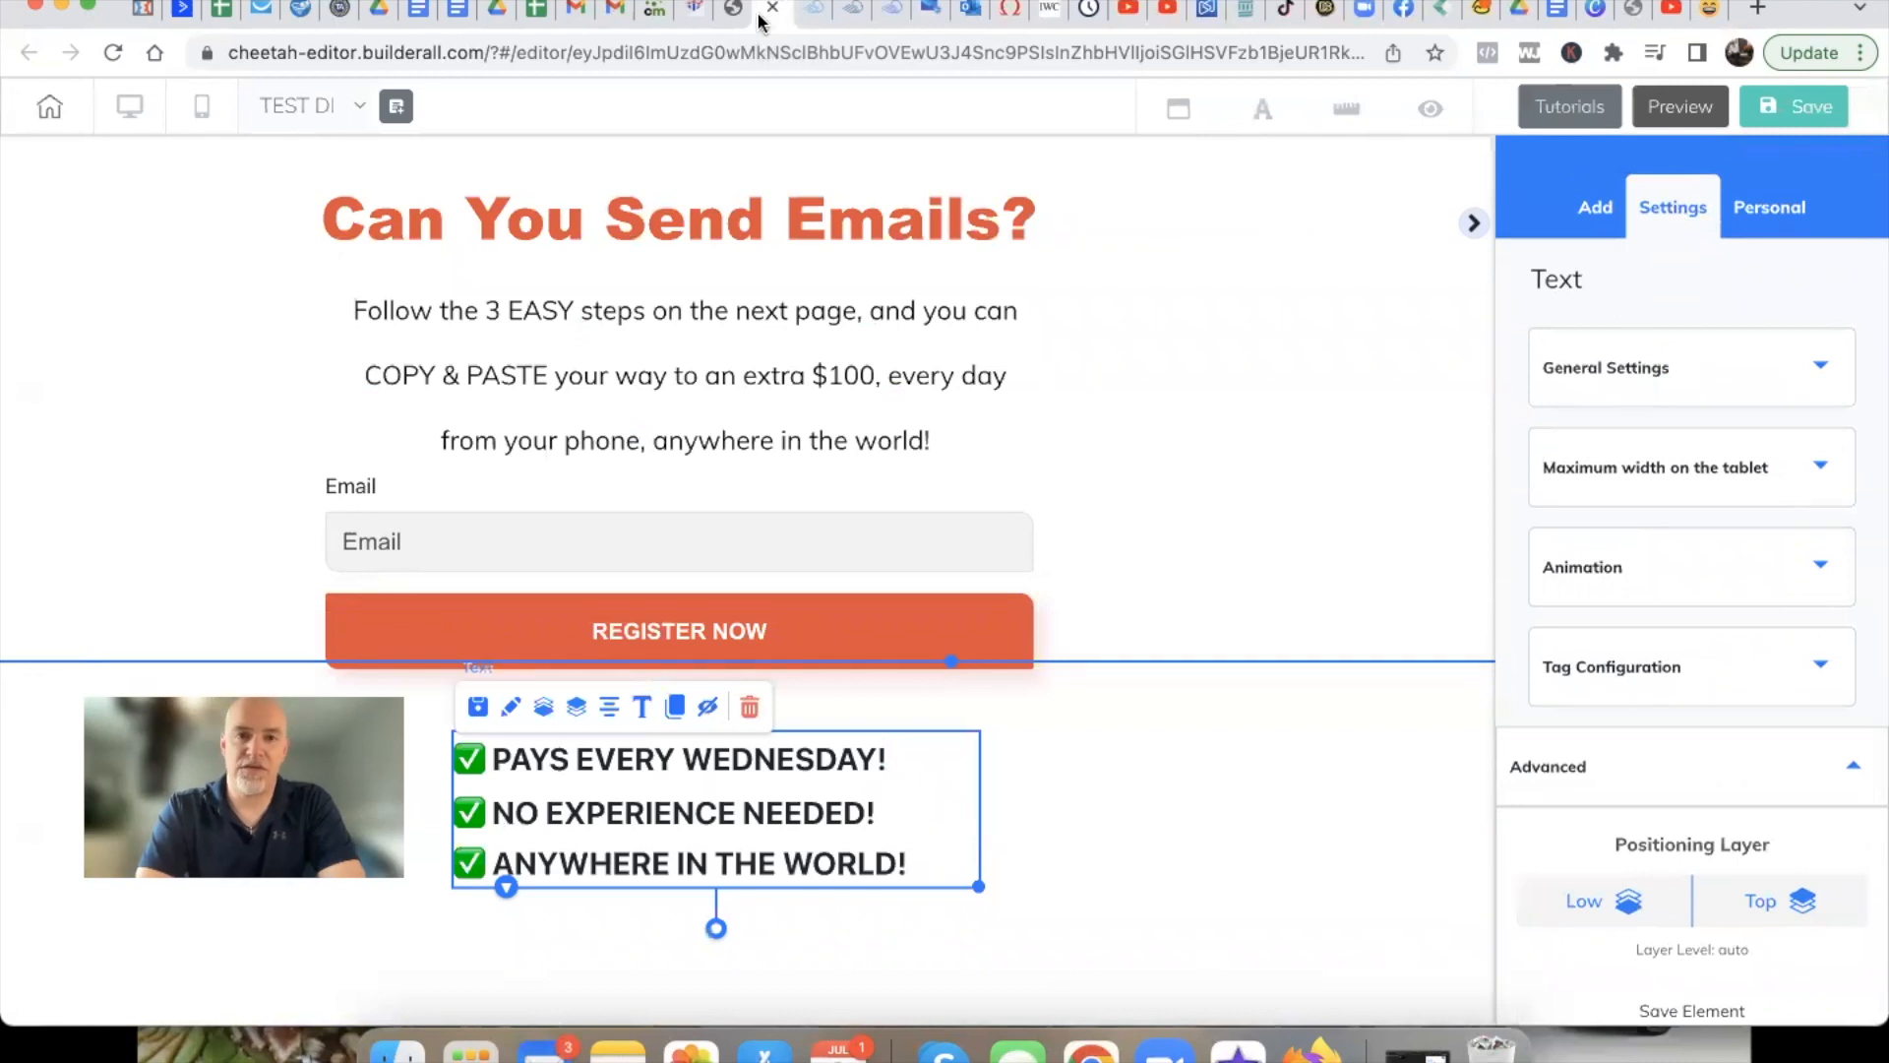
pyautogui.click(728, 14)
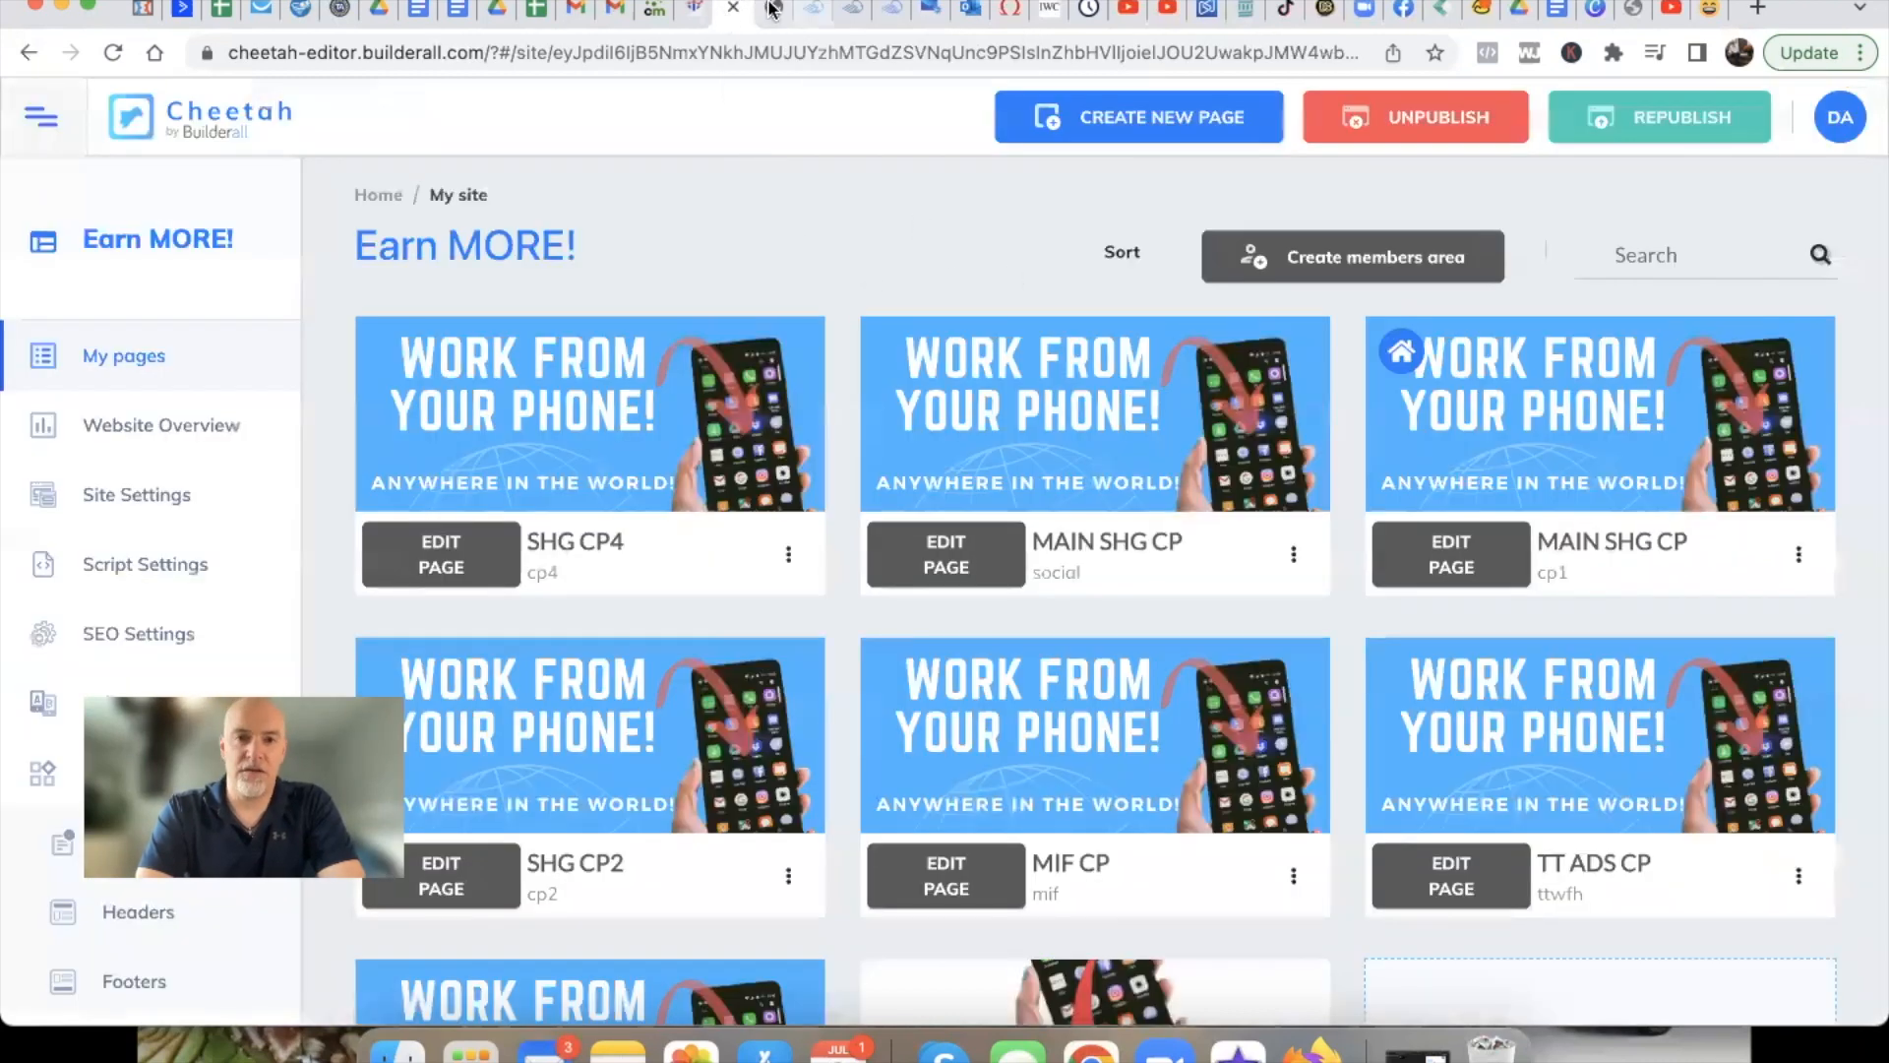
pyautogui.click(803, 15)
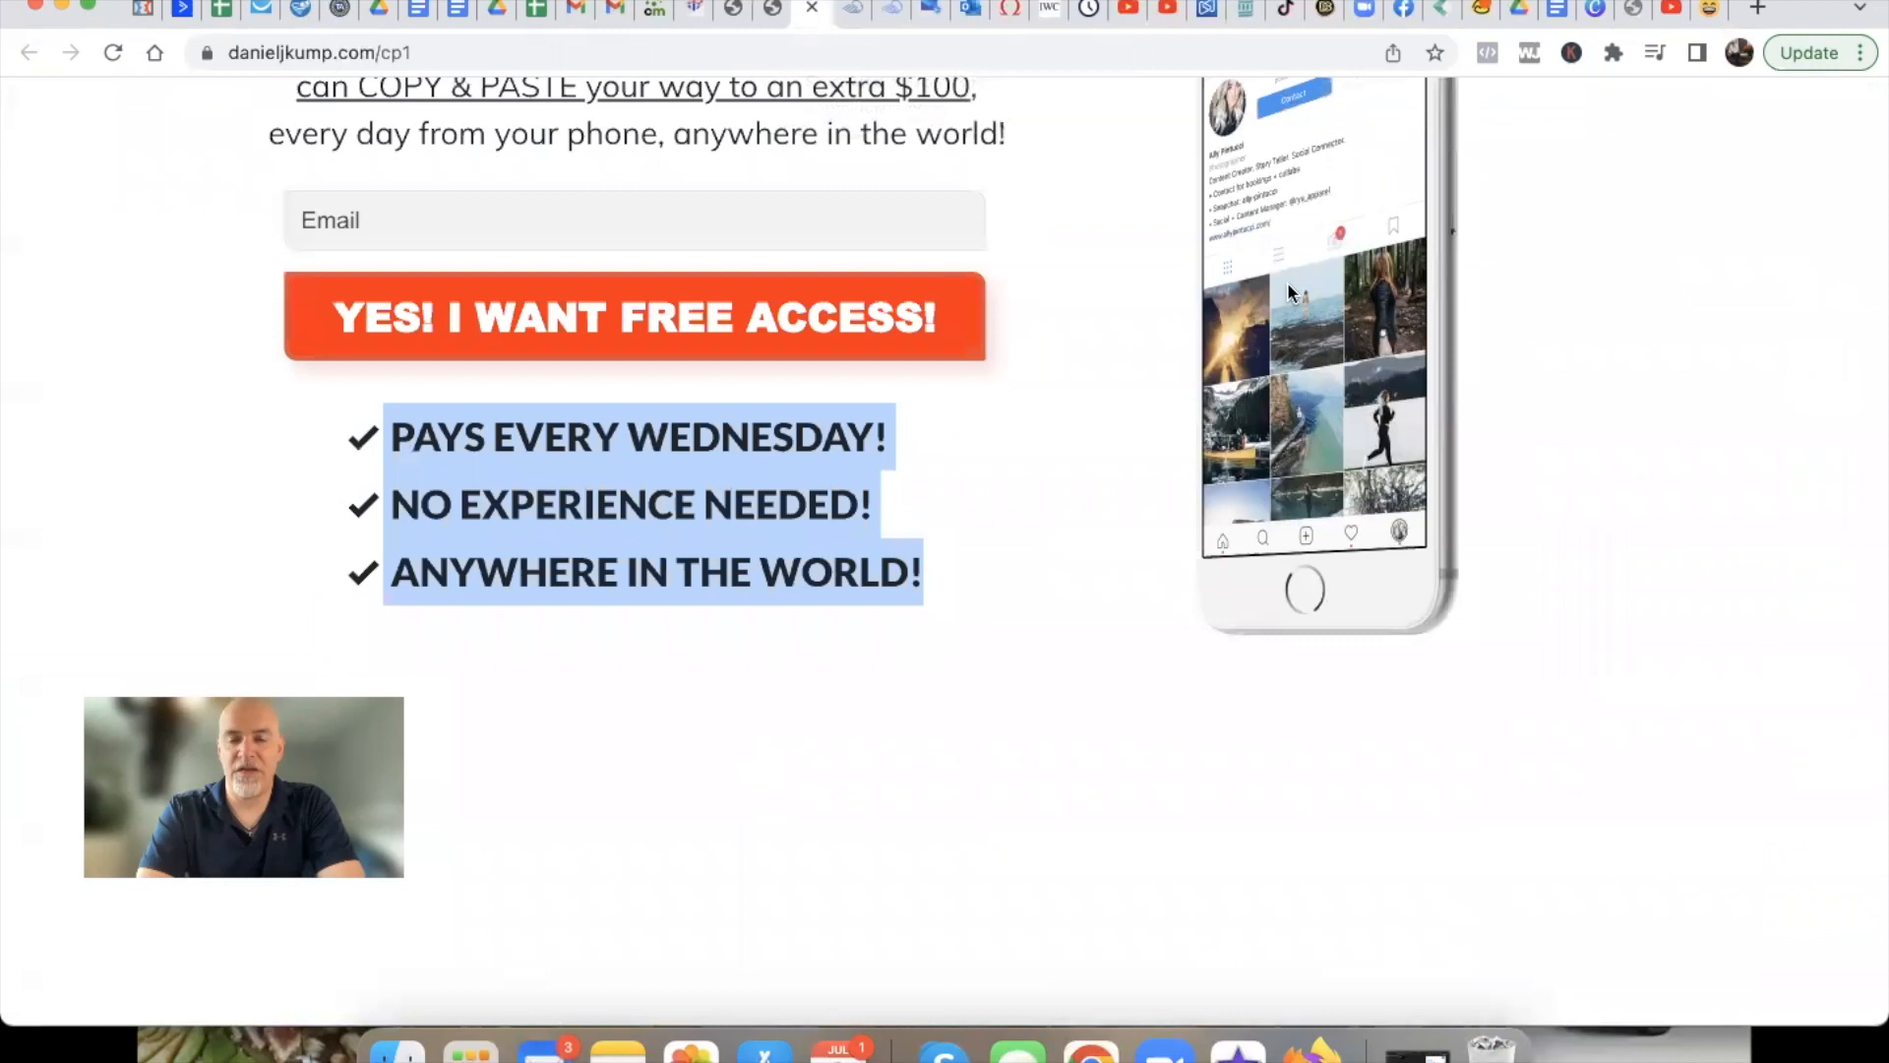
pyautogui.scroll(3, 1288, 282)
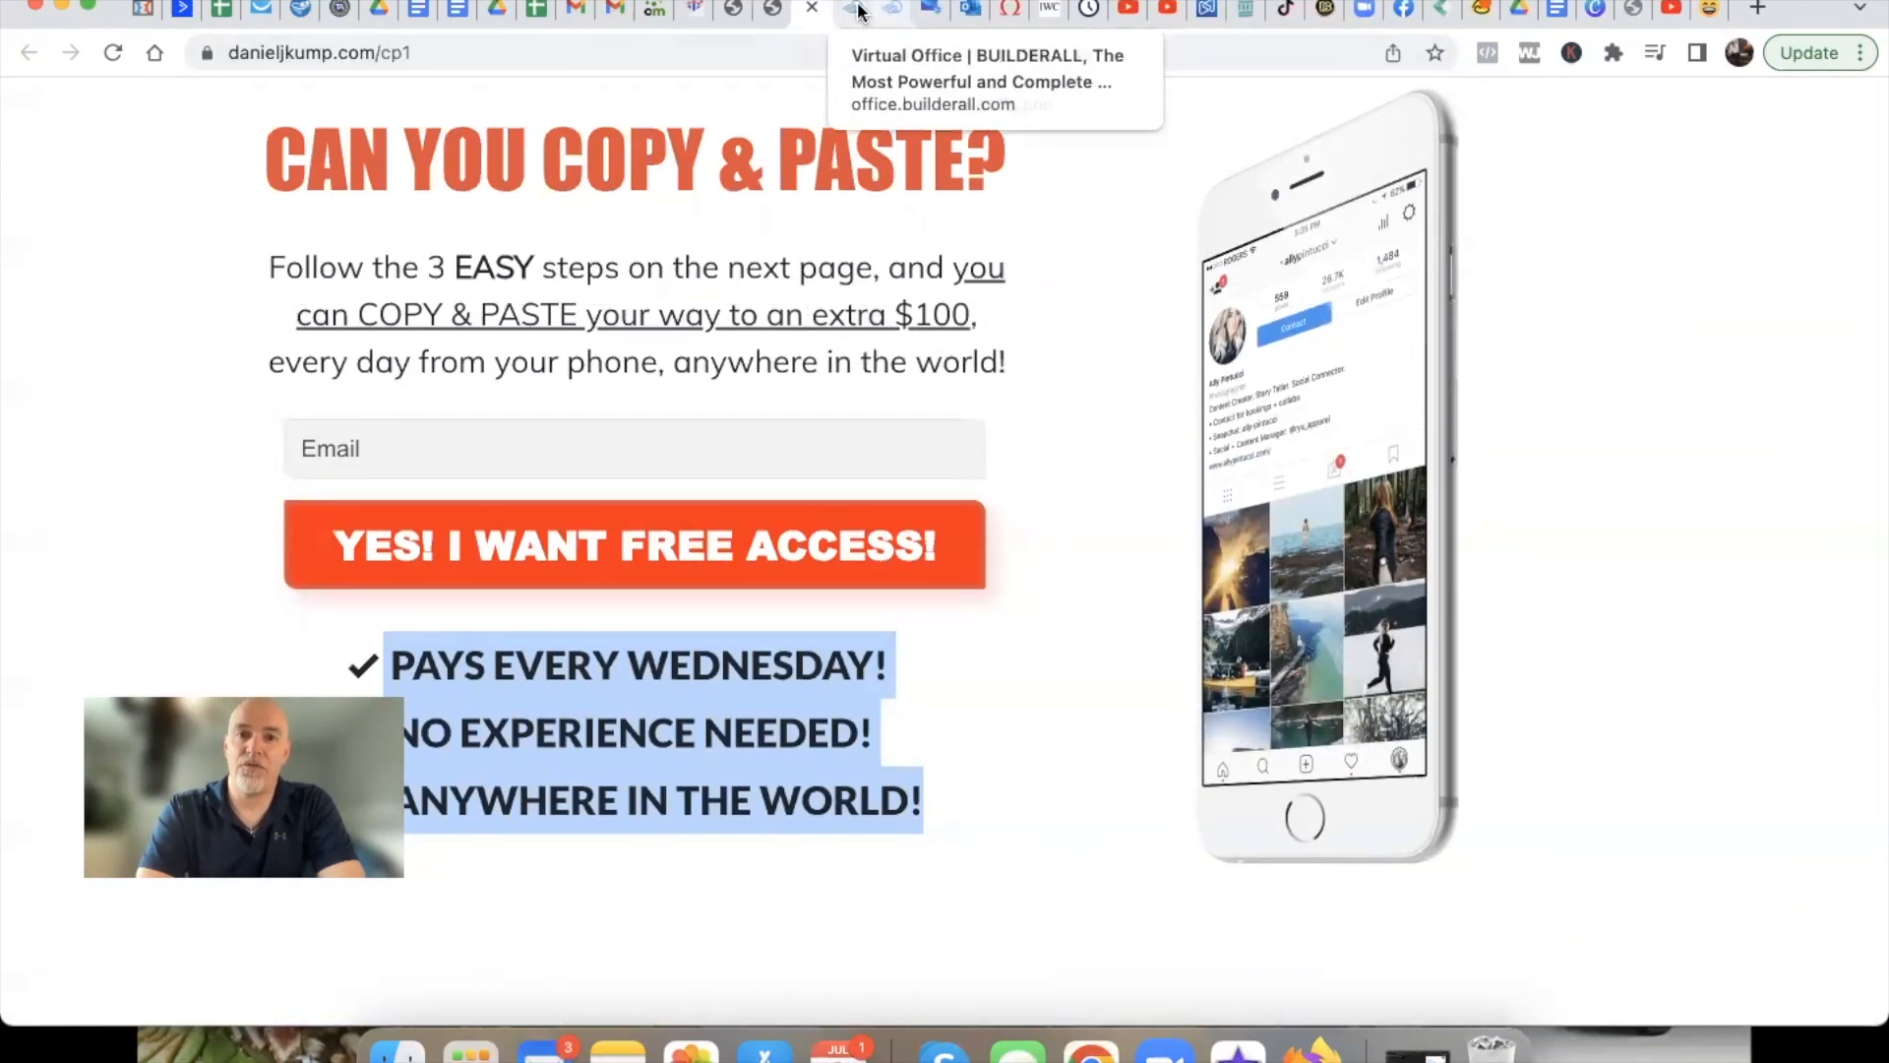
# Return to the page editor and look through the panel categories available for adding to the page
pyautogui.click(774, 14)
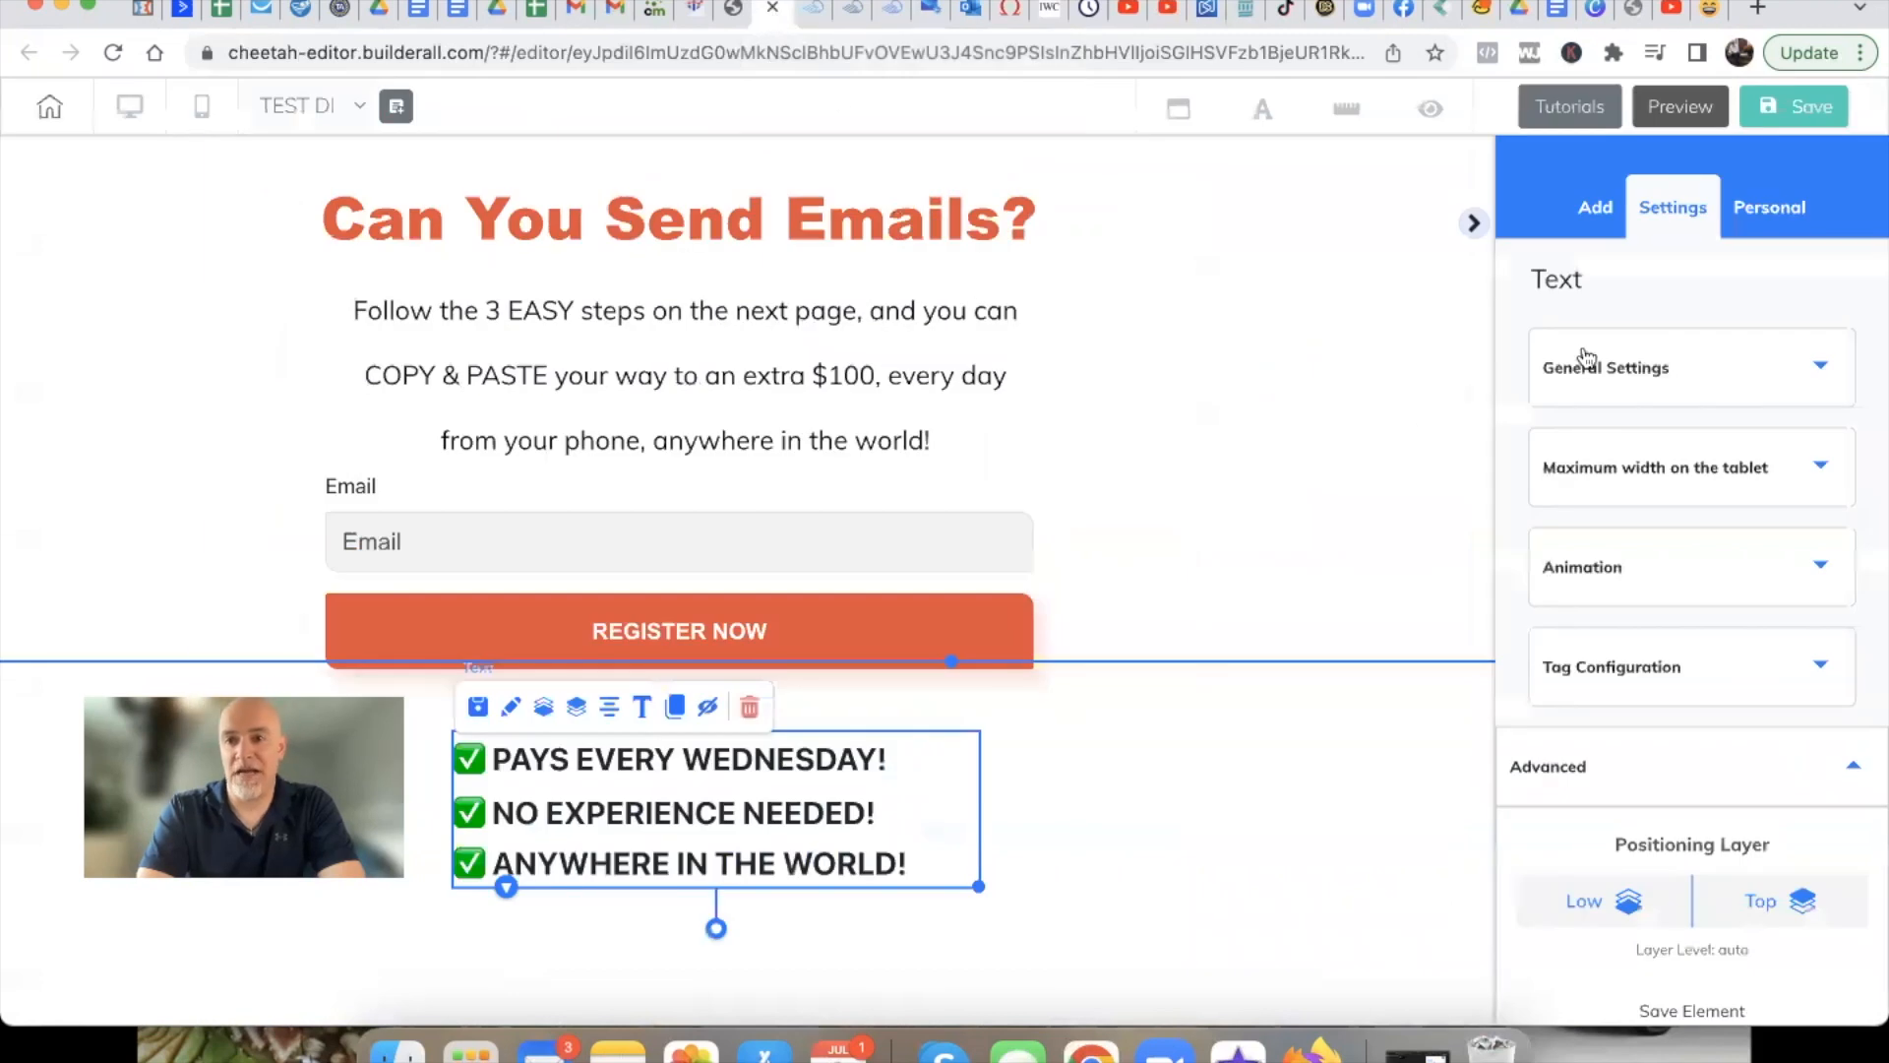
pyautogui.click(1599, 224)
pyautogui.click(1604, 285)
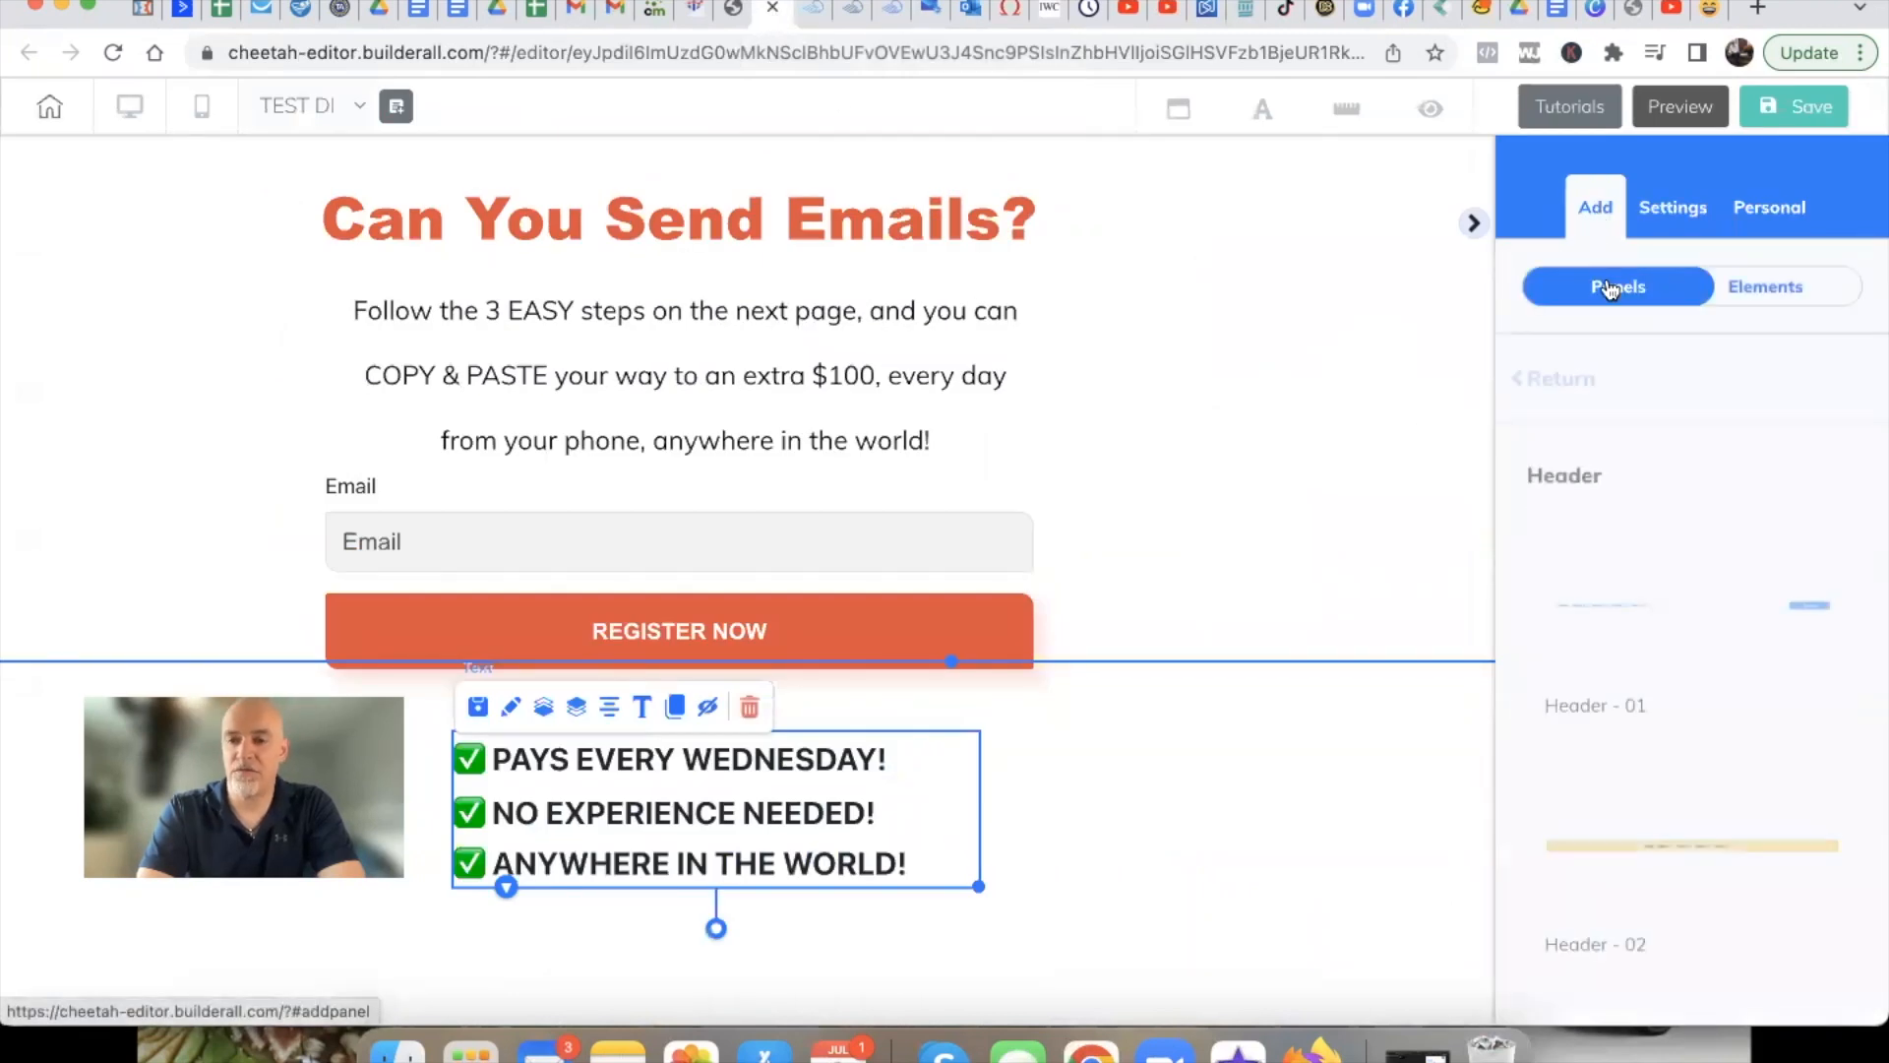
pyautogui.click(1547, 381)
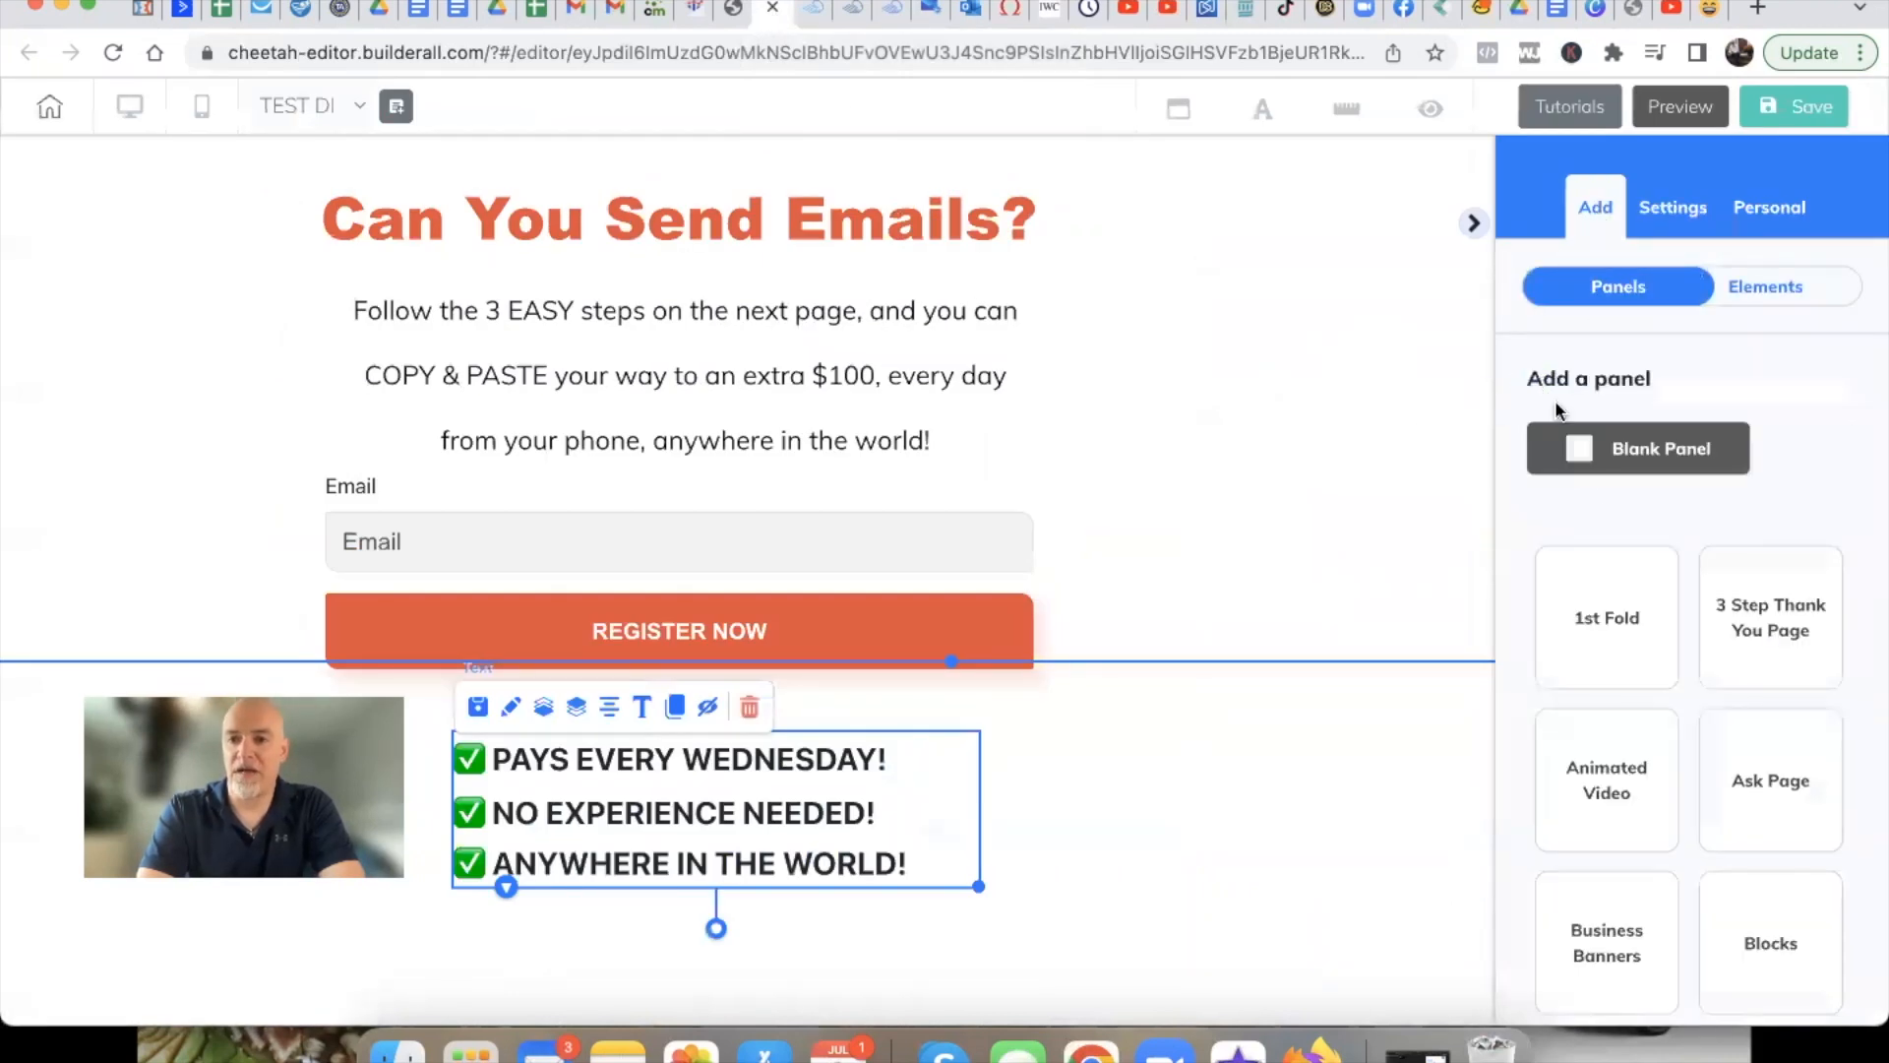
pyautogui.scroll(-8, 1555, 599)
pyautogui.scroll(-9, 1555, 599)
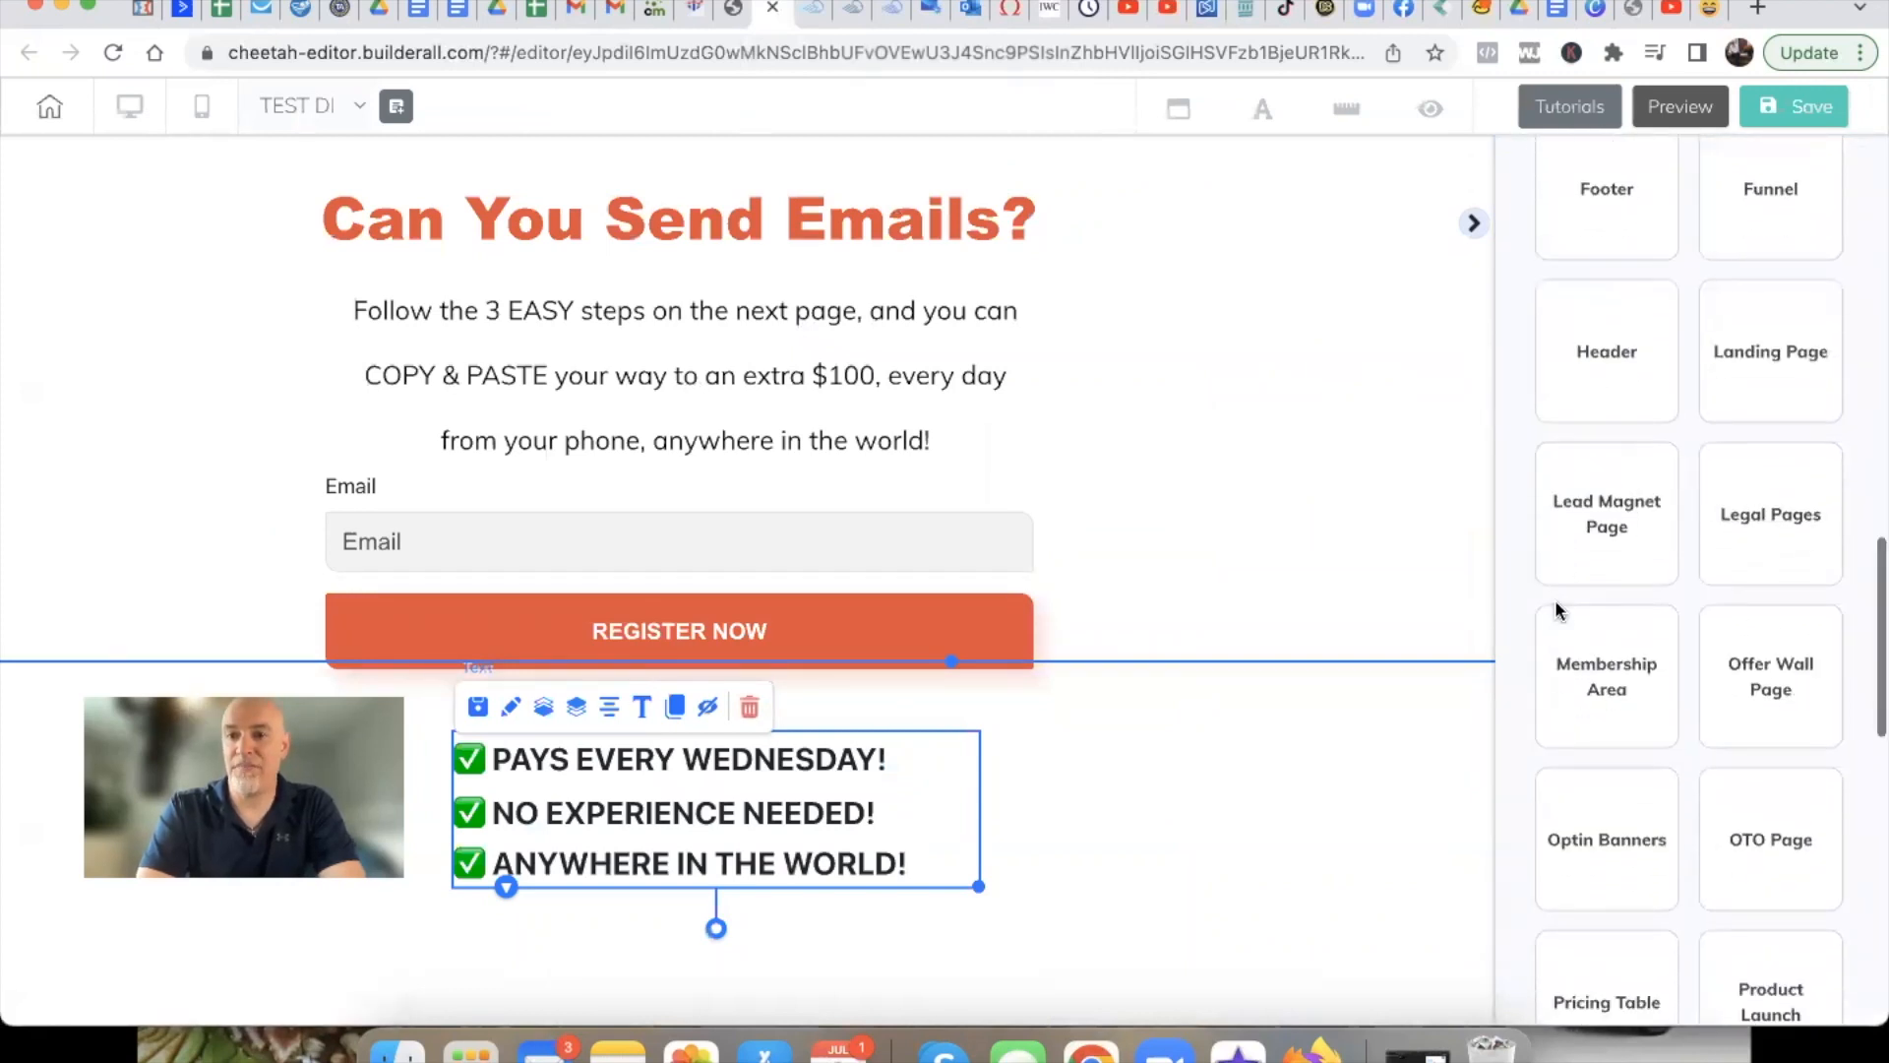
pyautogui.scroll(-8, 1555, 605)
pyautogui.scroll(-4, 1561, 611)
pyautogui.scroll(12, 1561, 611)
pyautogui.scroll(7, 1557, 612)
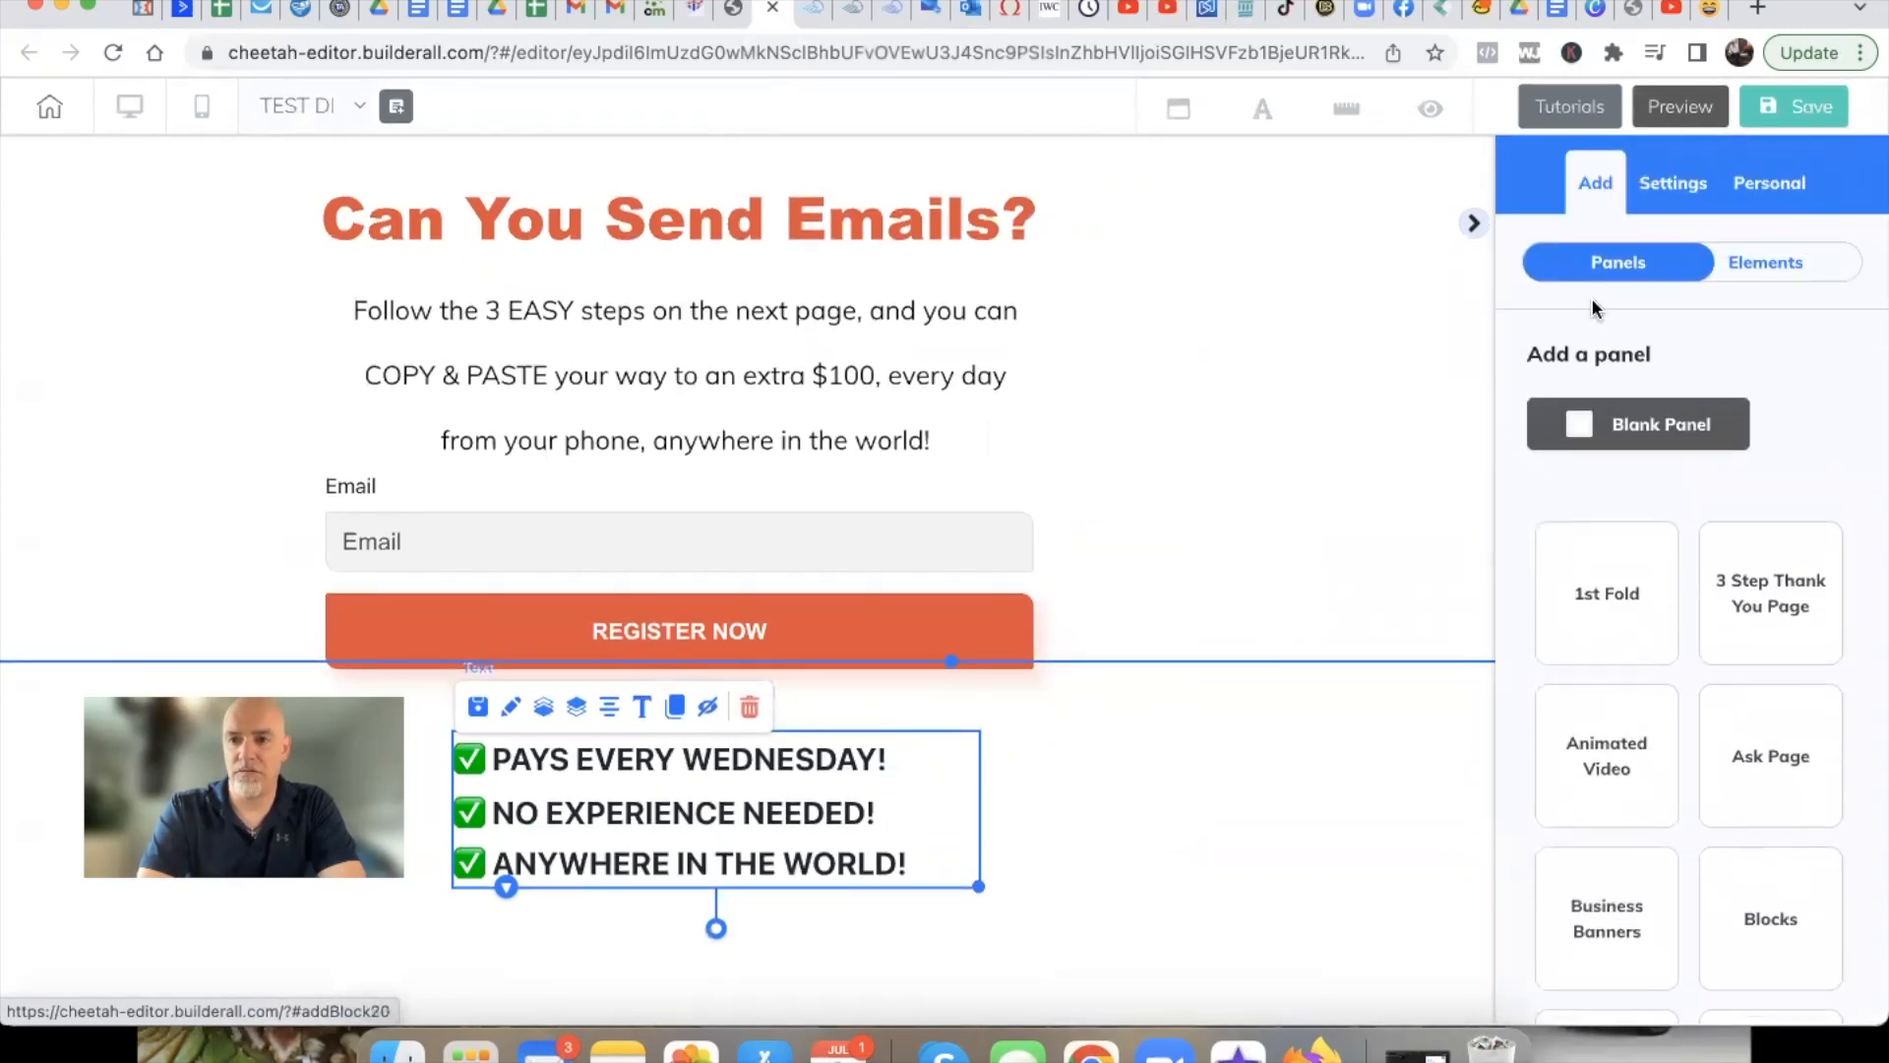
pyautogui.click(1730, 267)
pyautogui.click(1629, 266)
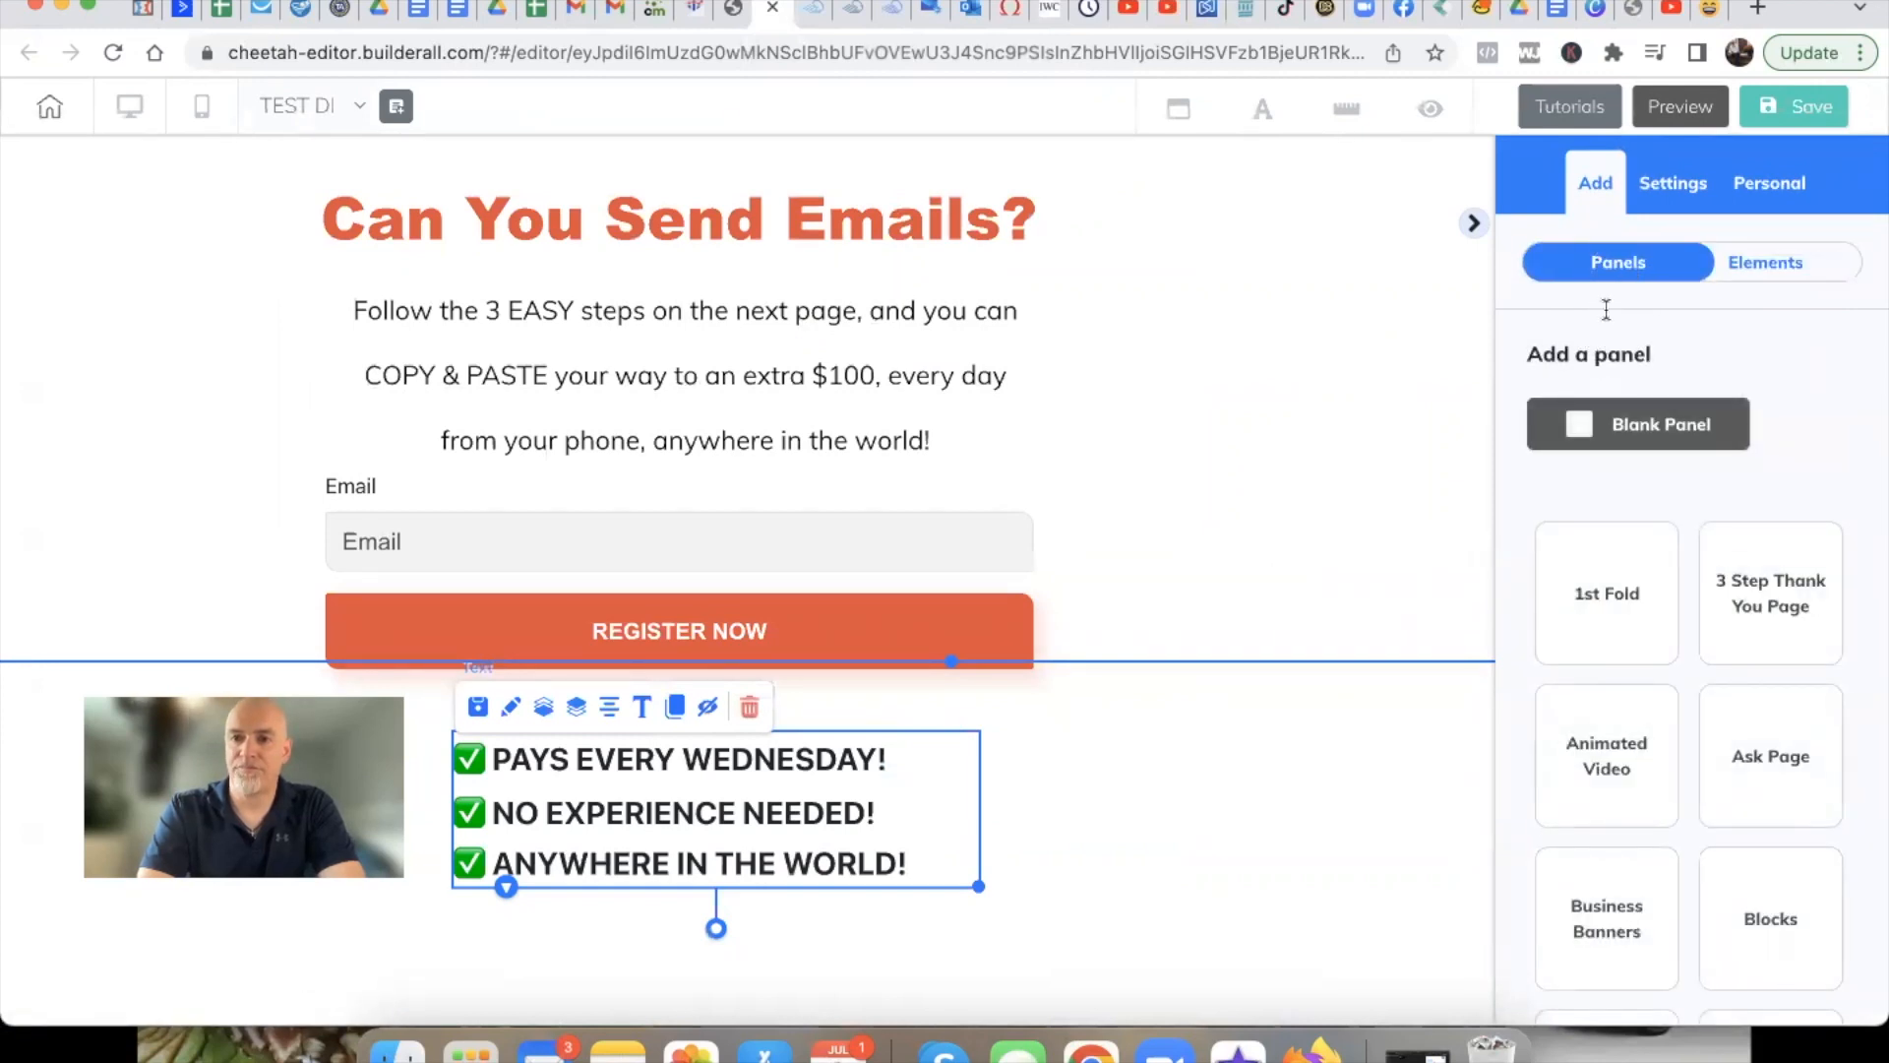
pyautogui.click(1665, 185)
pyautogui.click(1596, 185)
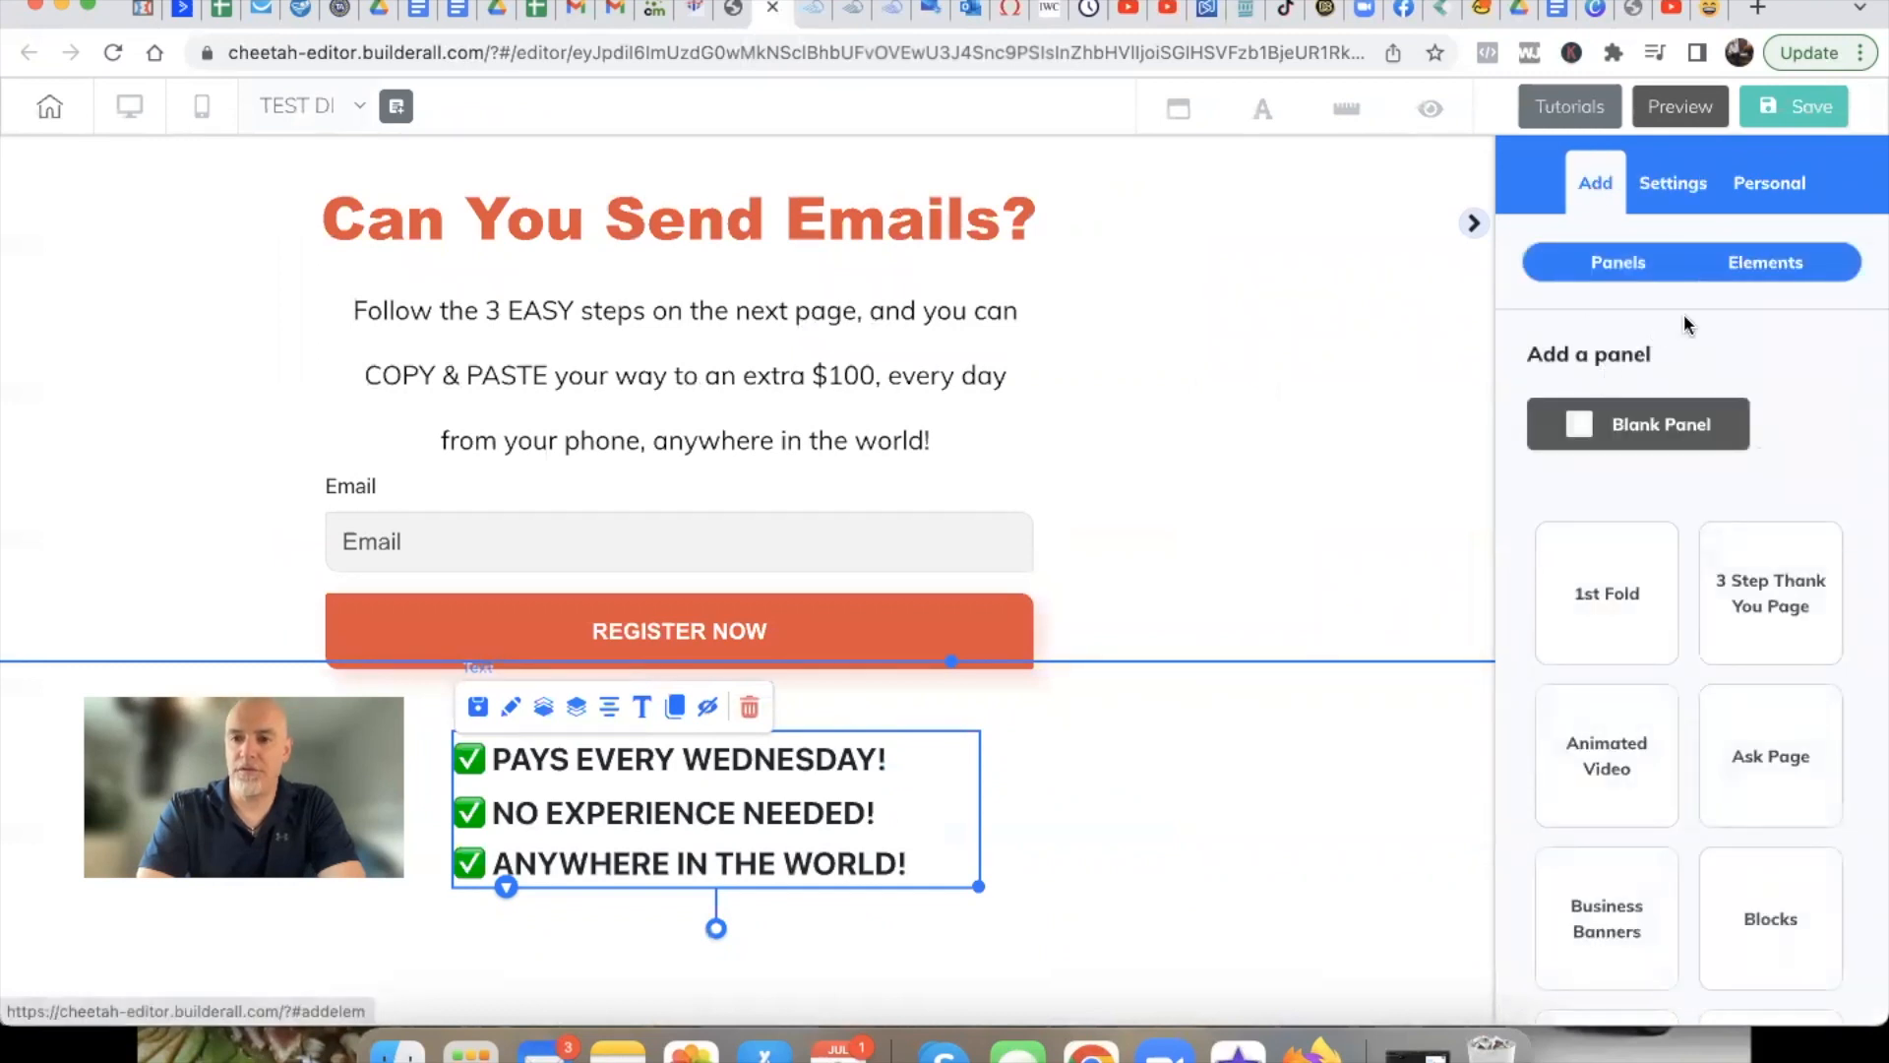
pyautogui.scroll(-1, 1632, 533)
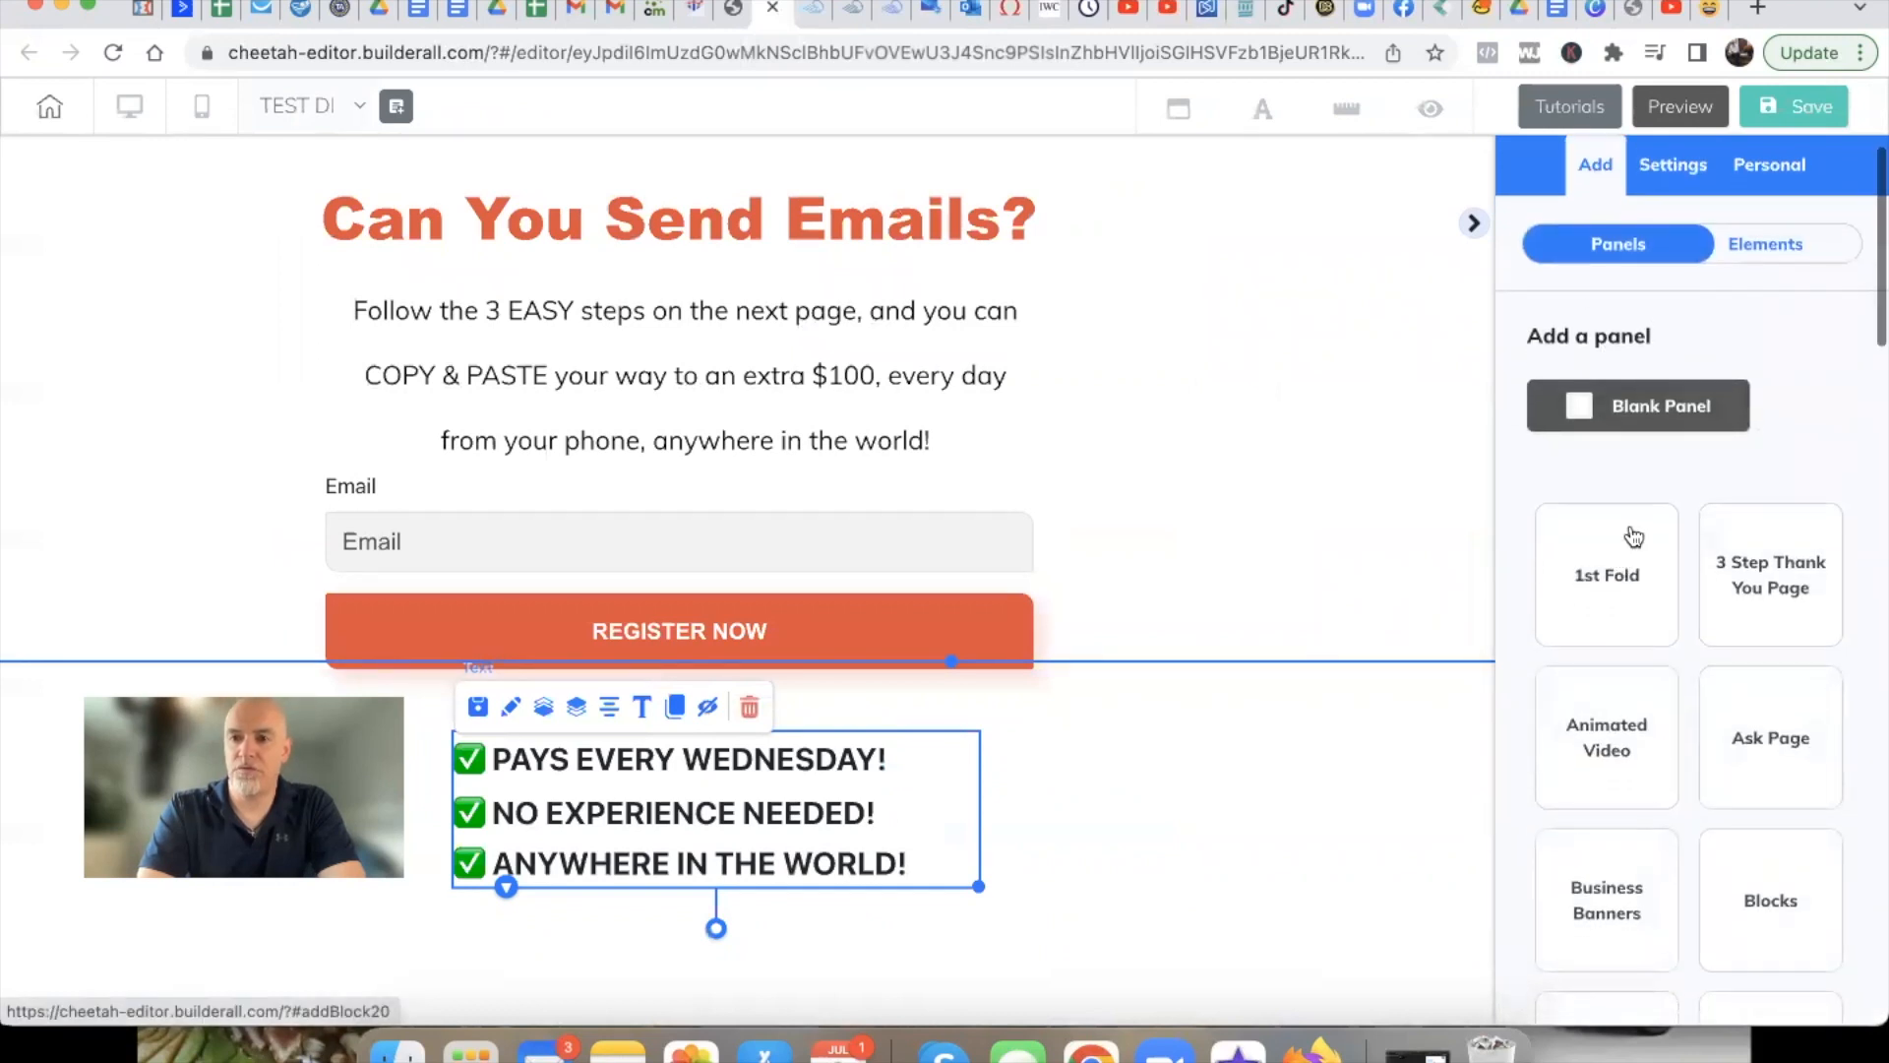
# Browse the addable page elements and examine the Galleries options, returning to the element list
pyautogui.click(1757, 243)
pyautogui.click(1558, 331)
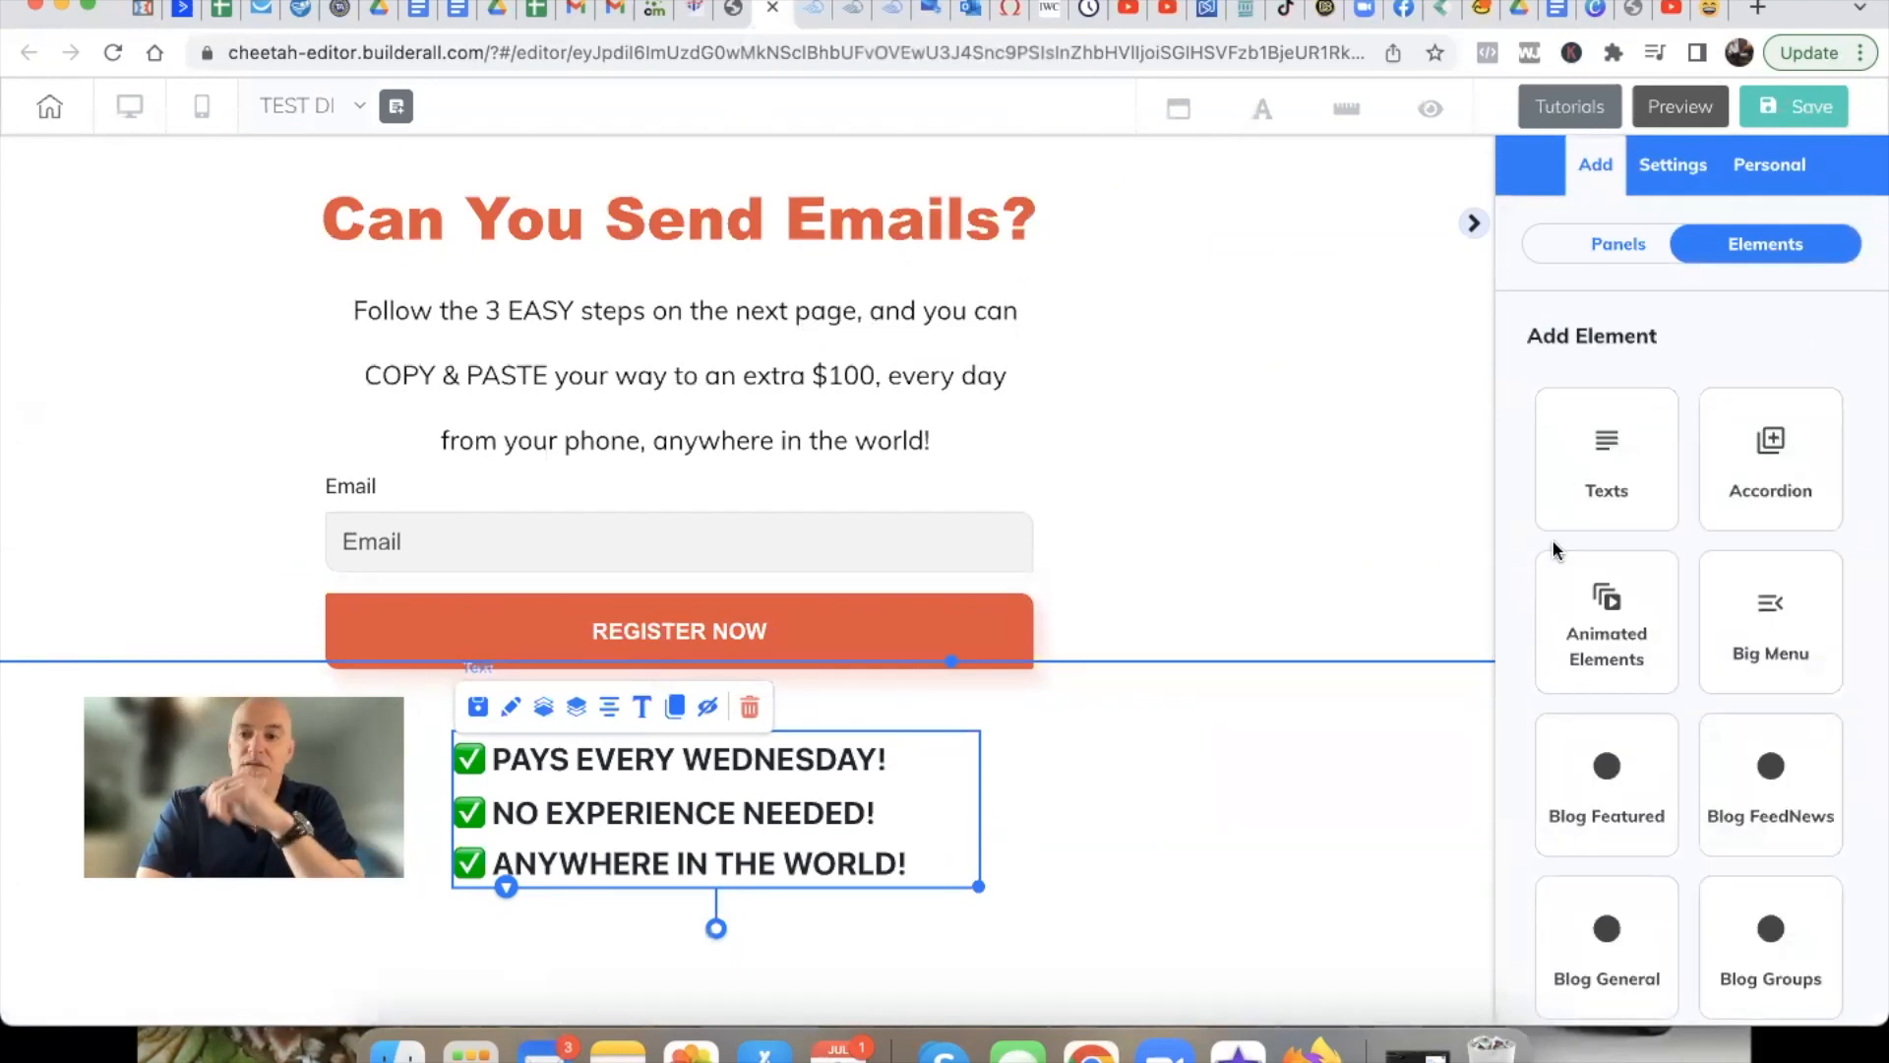
pyautogui.scroll(-8, 1553, 548)
pyautogui.scroll(-5, 1554, 551)
pyautogui.scroll(-2, 1555, 551)
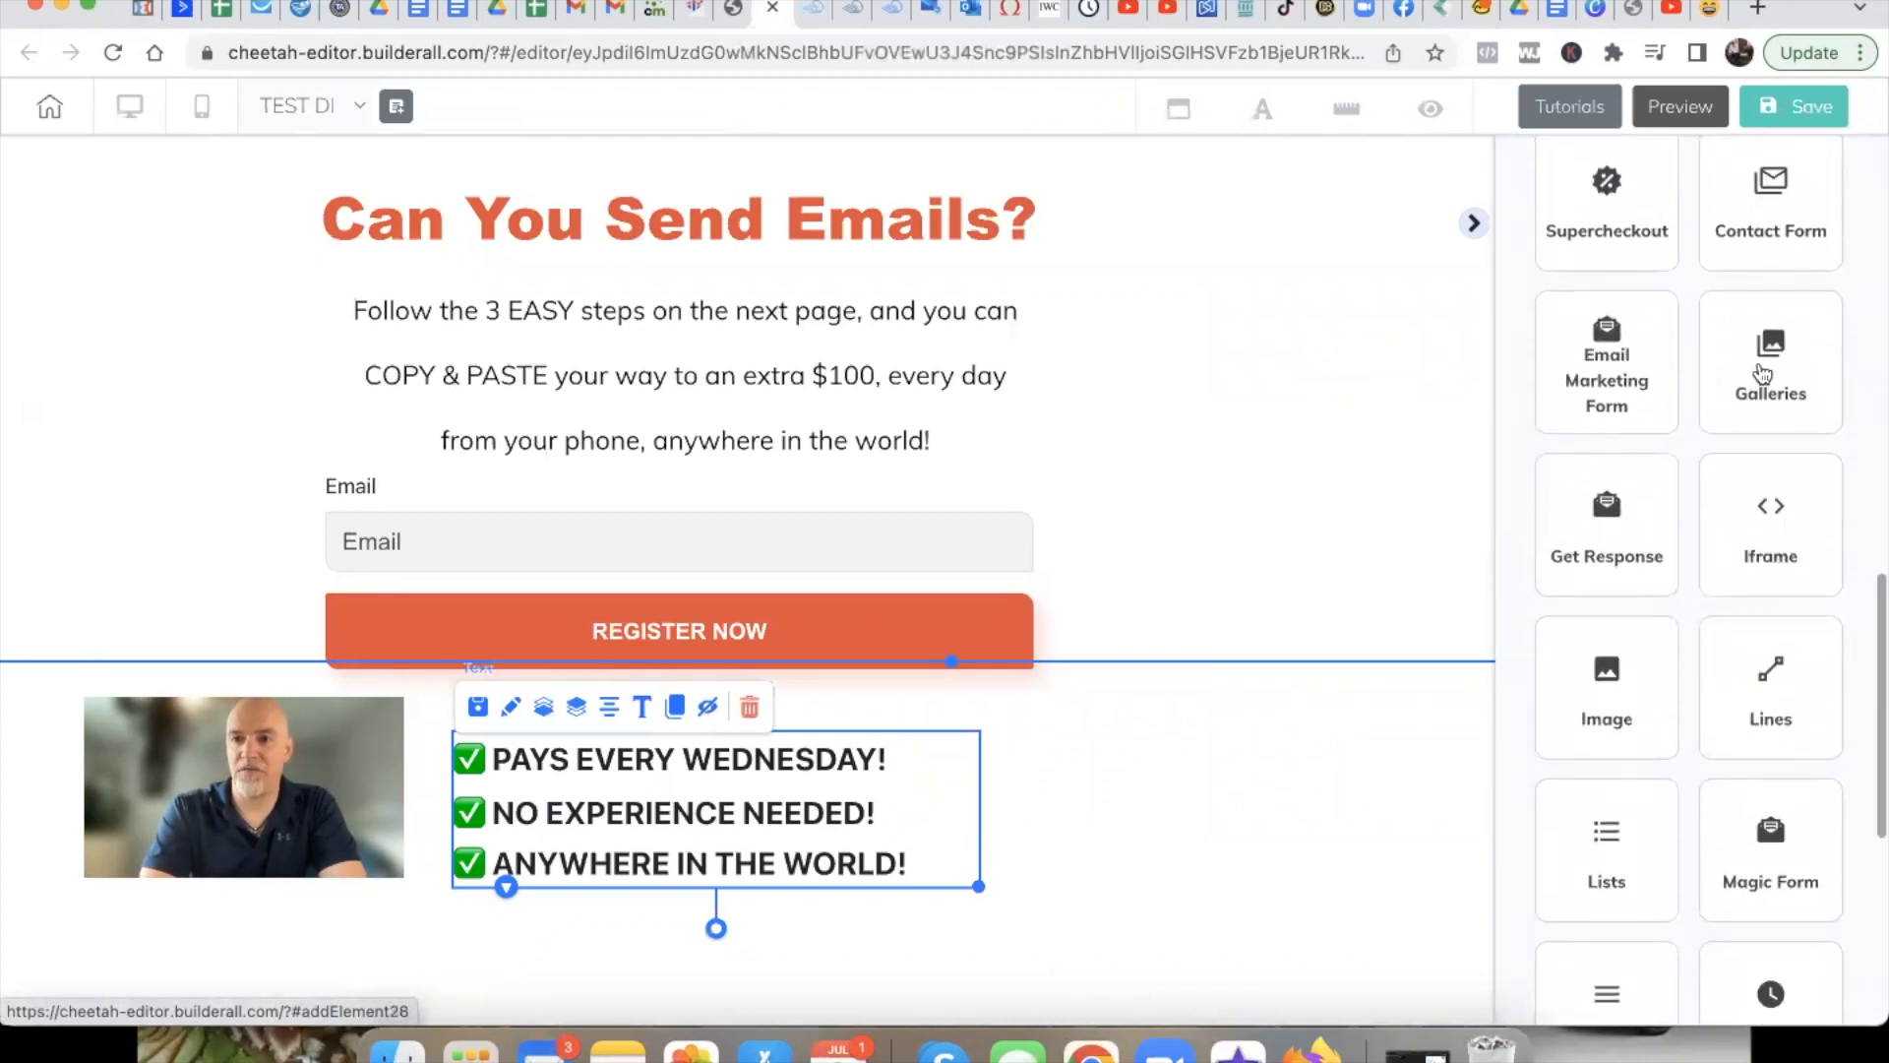
pyautogui.click(1762, 370)
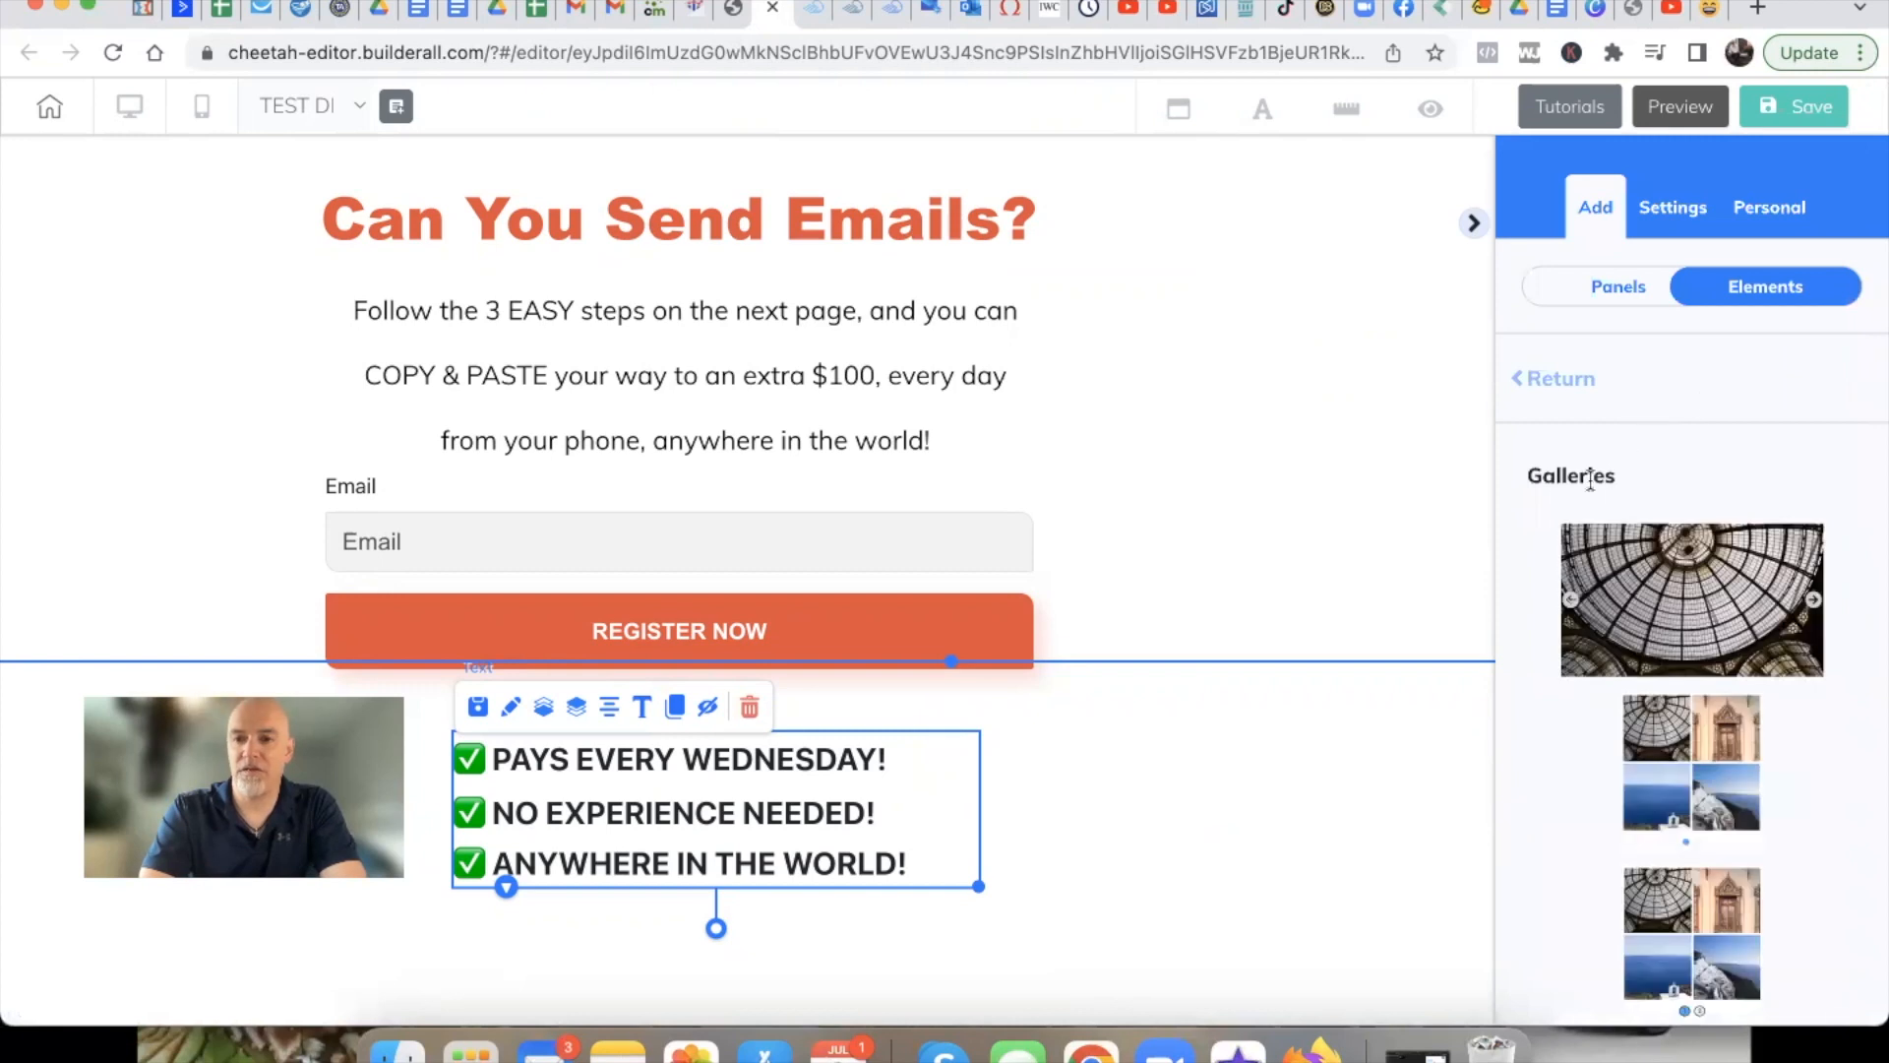
pyautogui.scroll(-1, 1570, 500)
pyautogui.click(1555, 369)
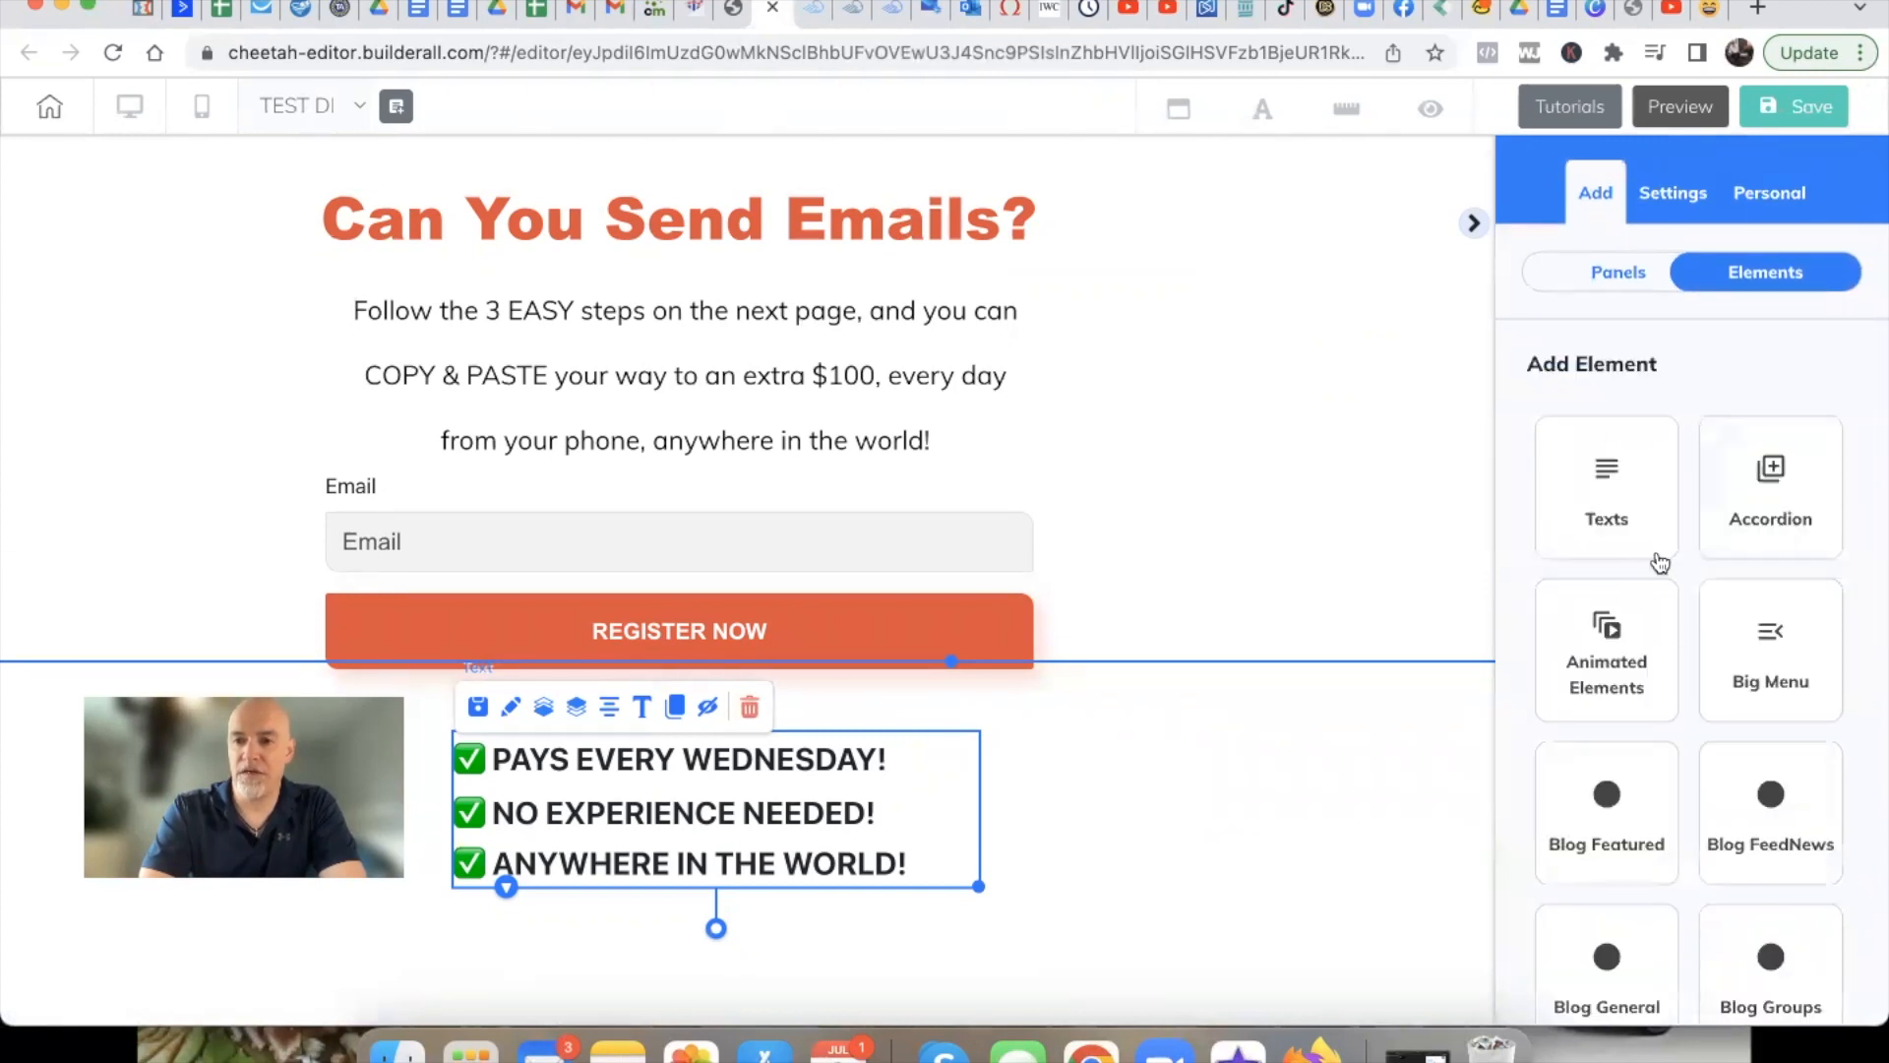
# Add a vertical image element to the page and place it in the empty area beside the subheadline
pyautogui.scroll(-8, 1672, 625)
pyautogui.scroll(-6, 1676, 630)
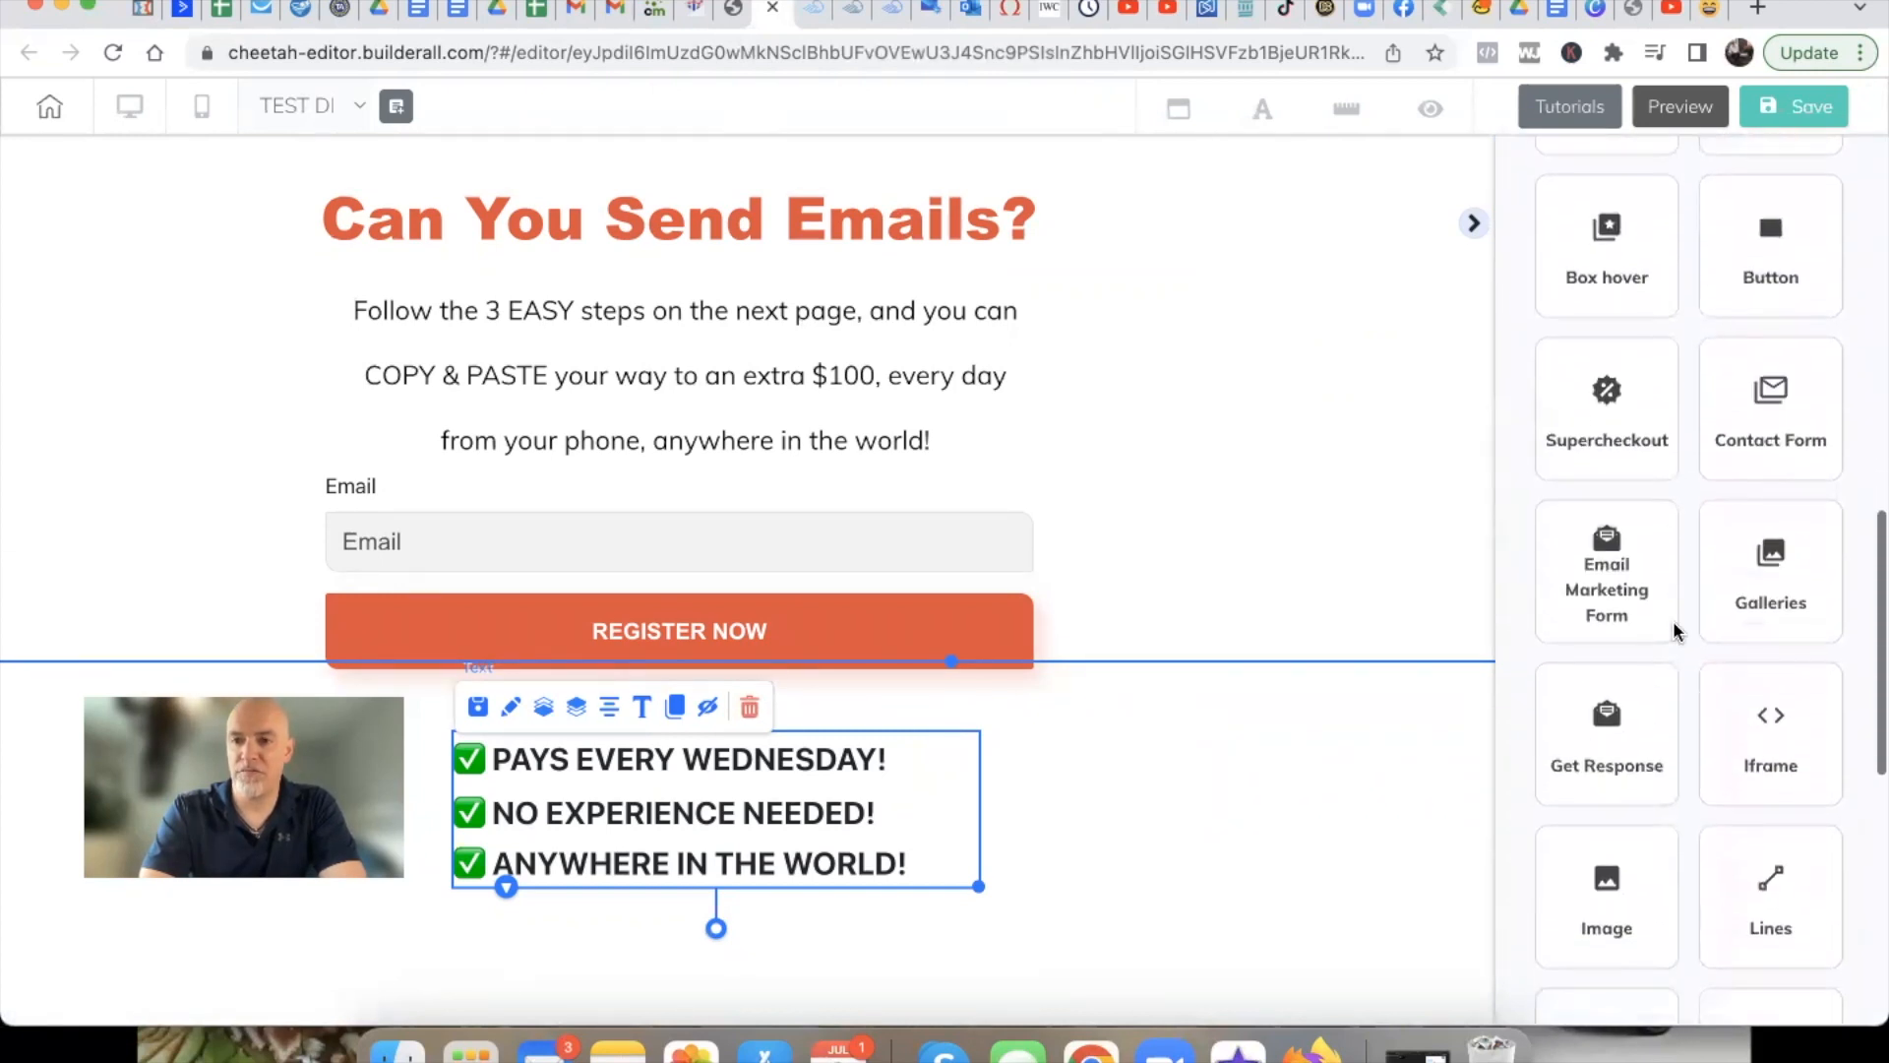
pyautogui.scroll(-3, 1676, 631)
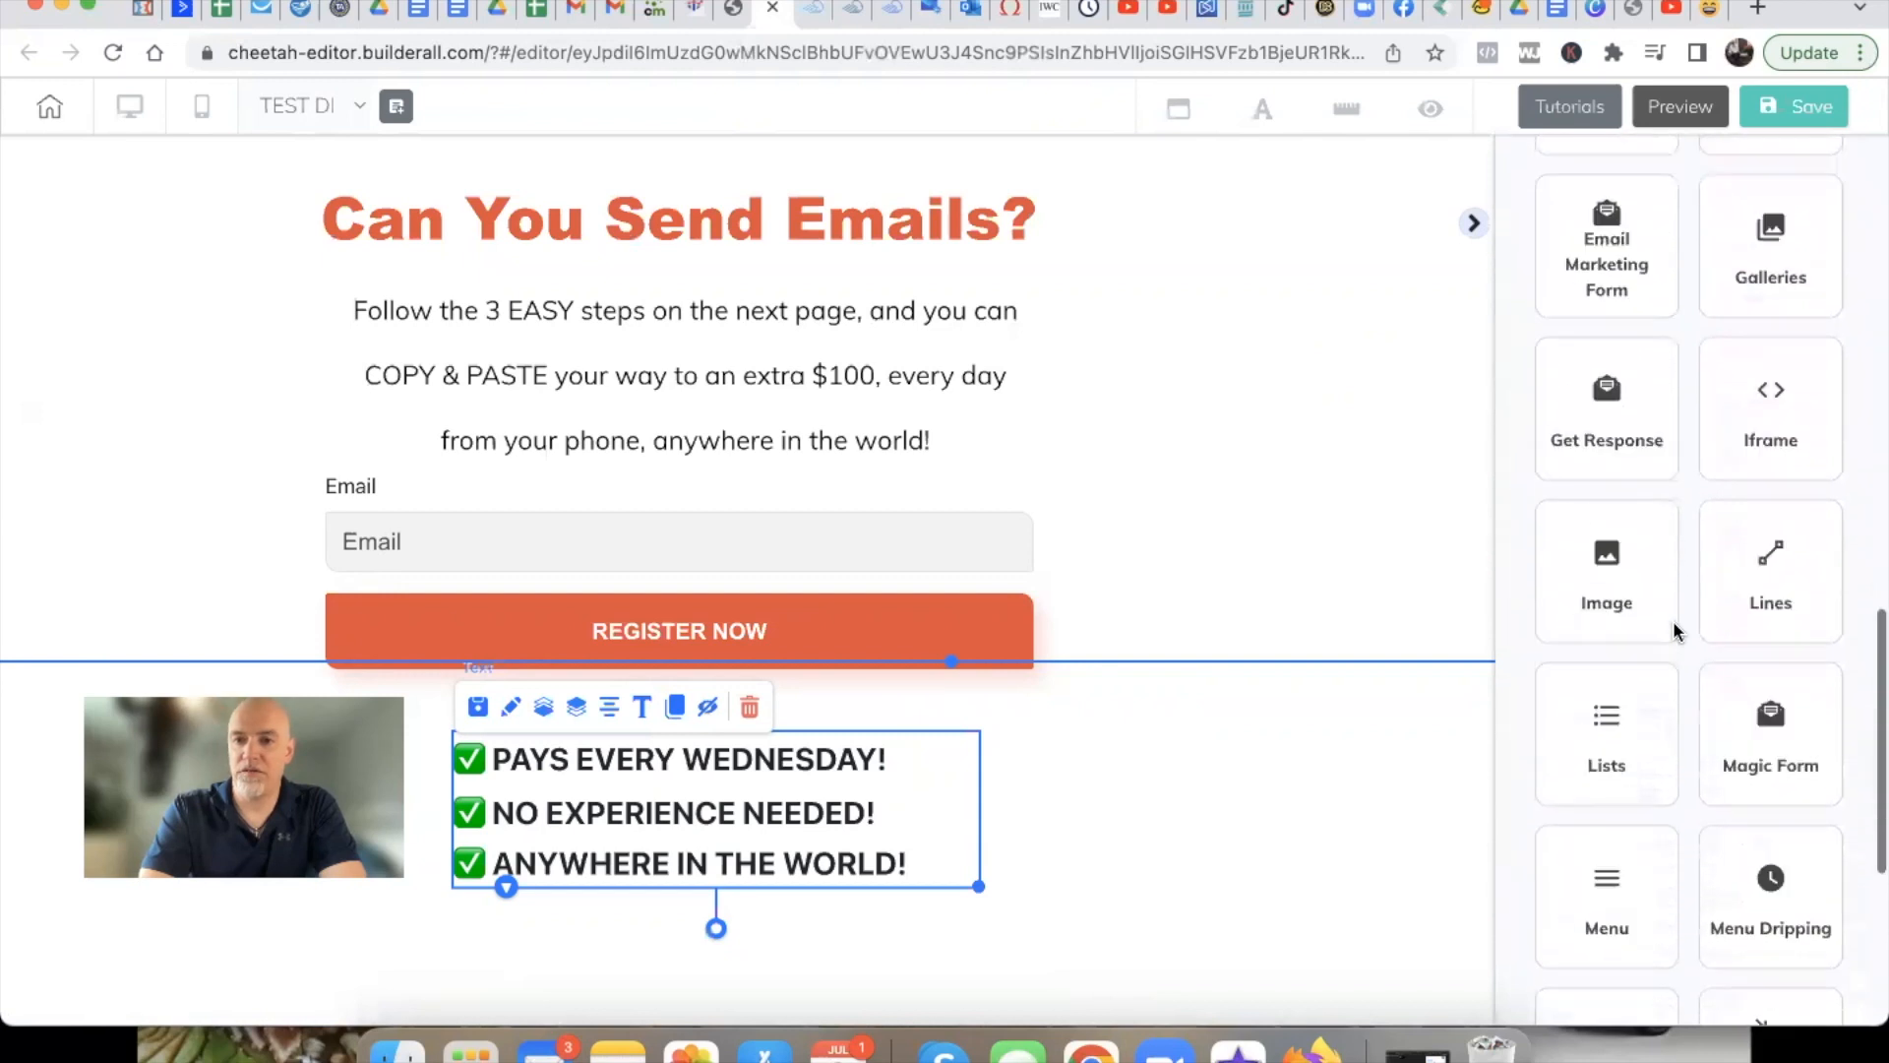
pyautogui.moveTo(1614, 480); pyautogui.dragTo(1262, 442)
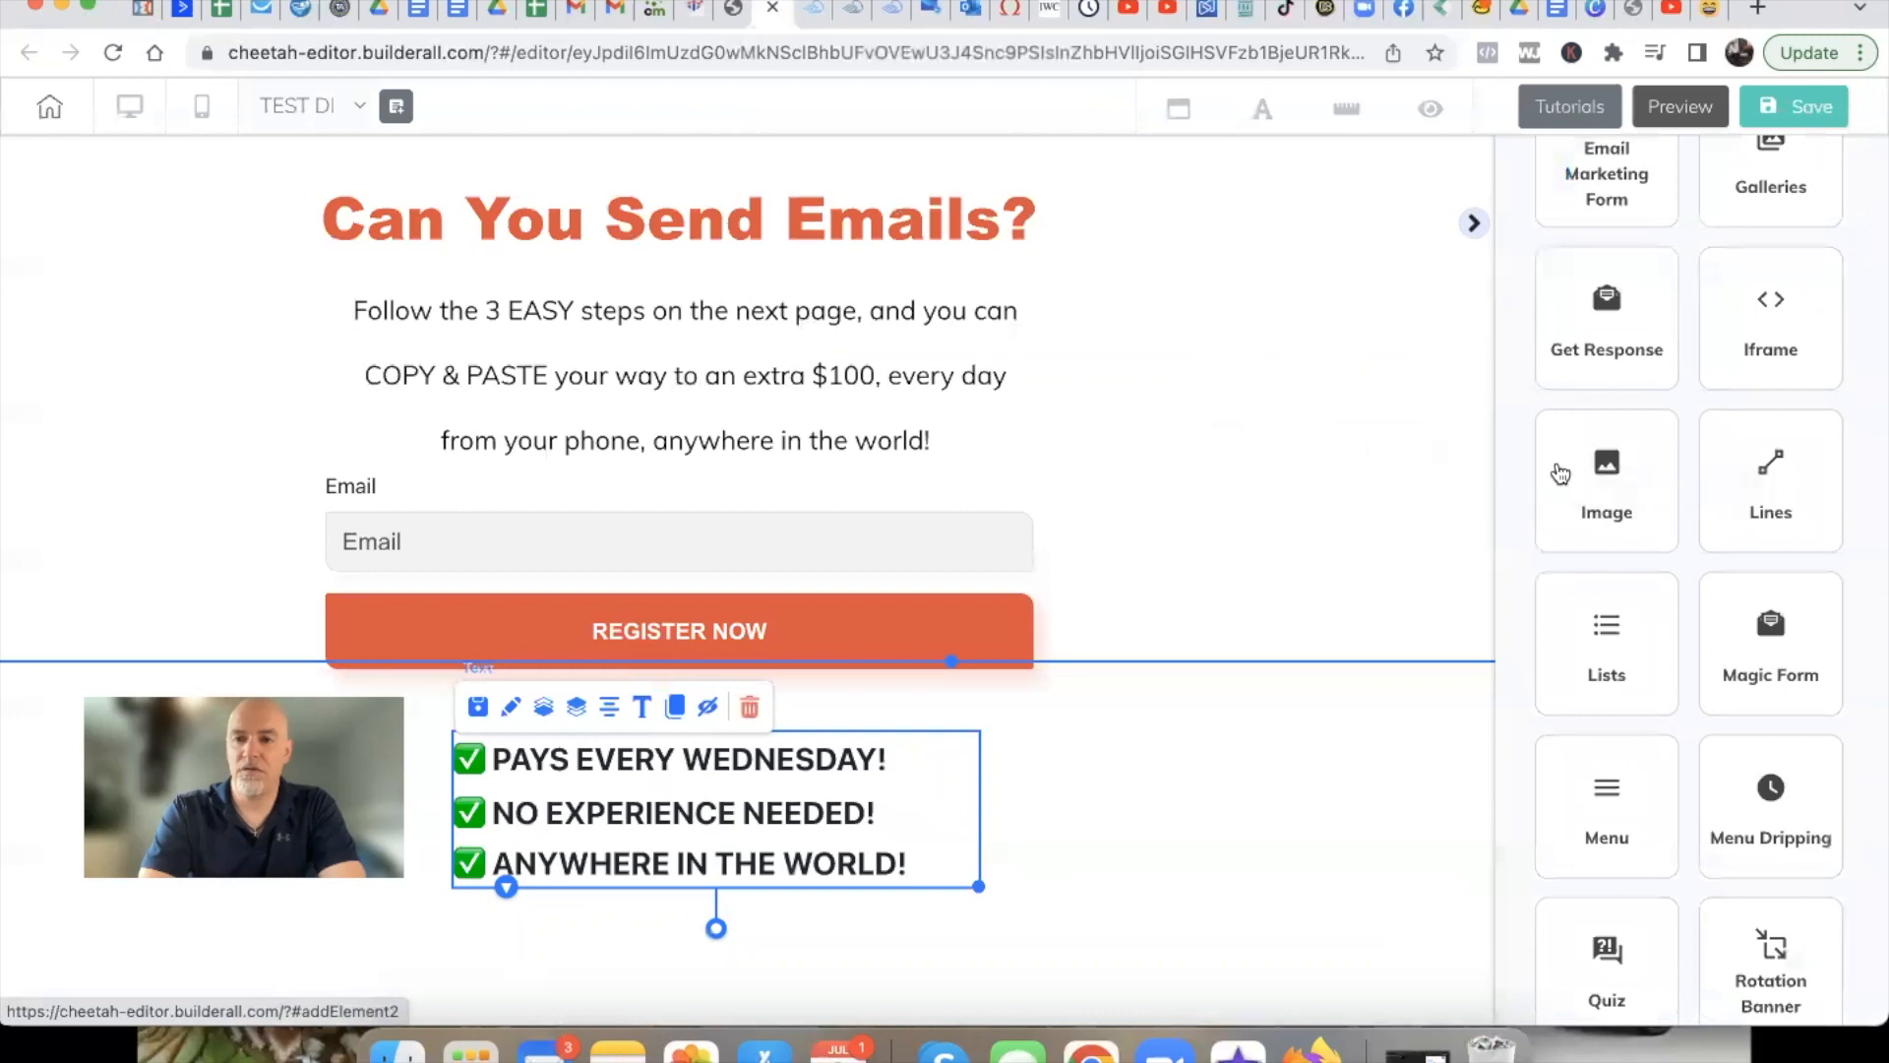
pyautogui.click(1568, 476)
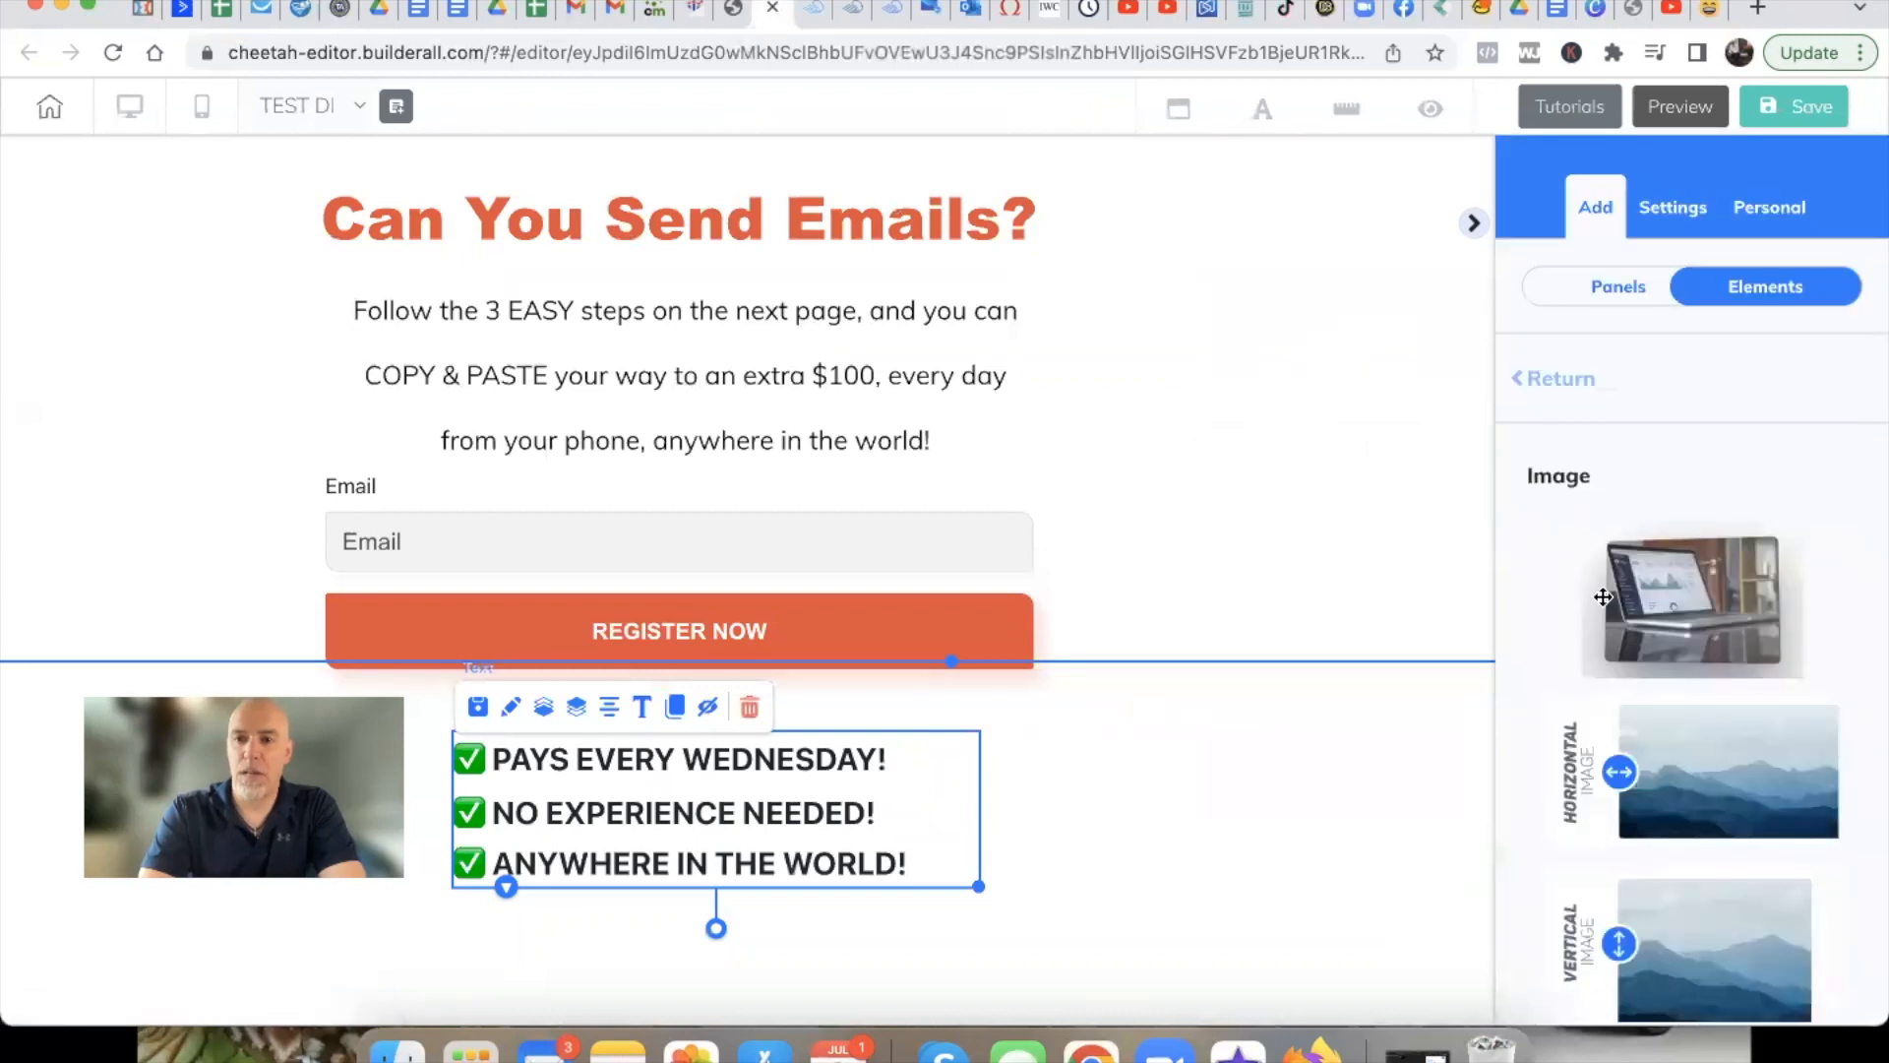
pyautogui.scroll(-2, 1607, 600)
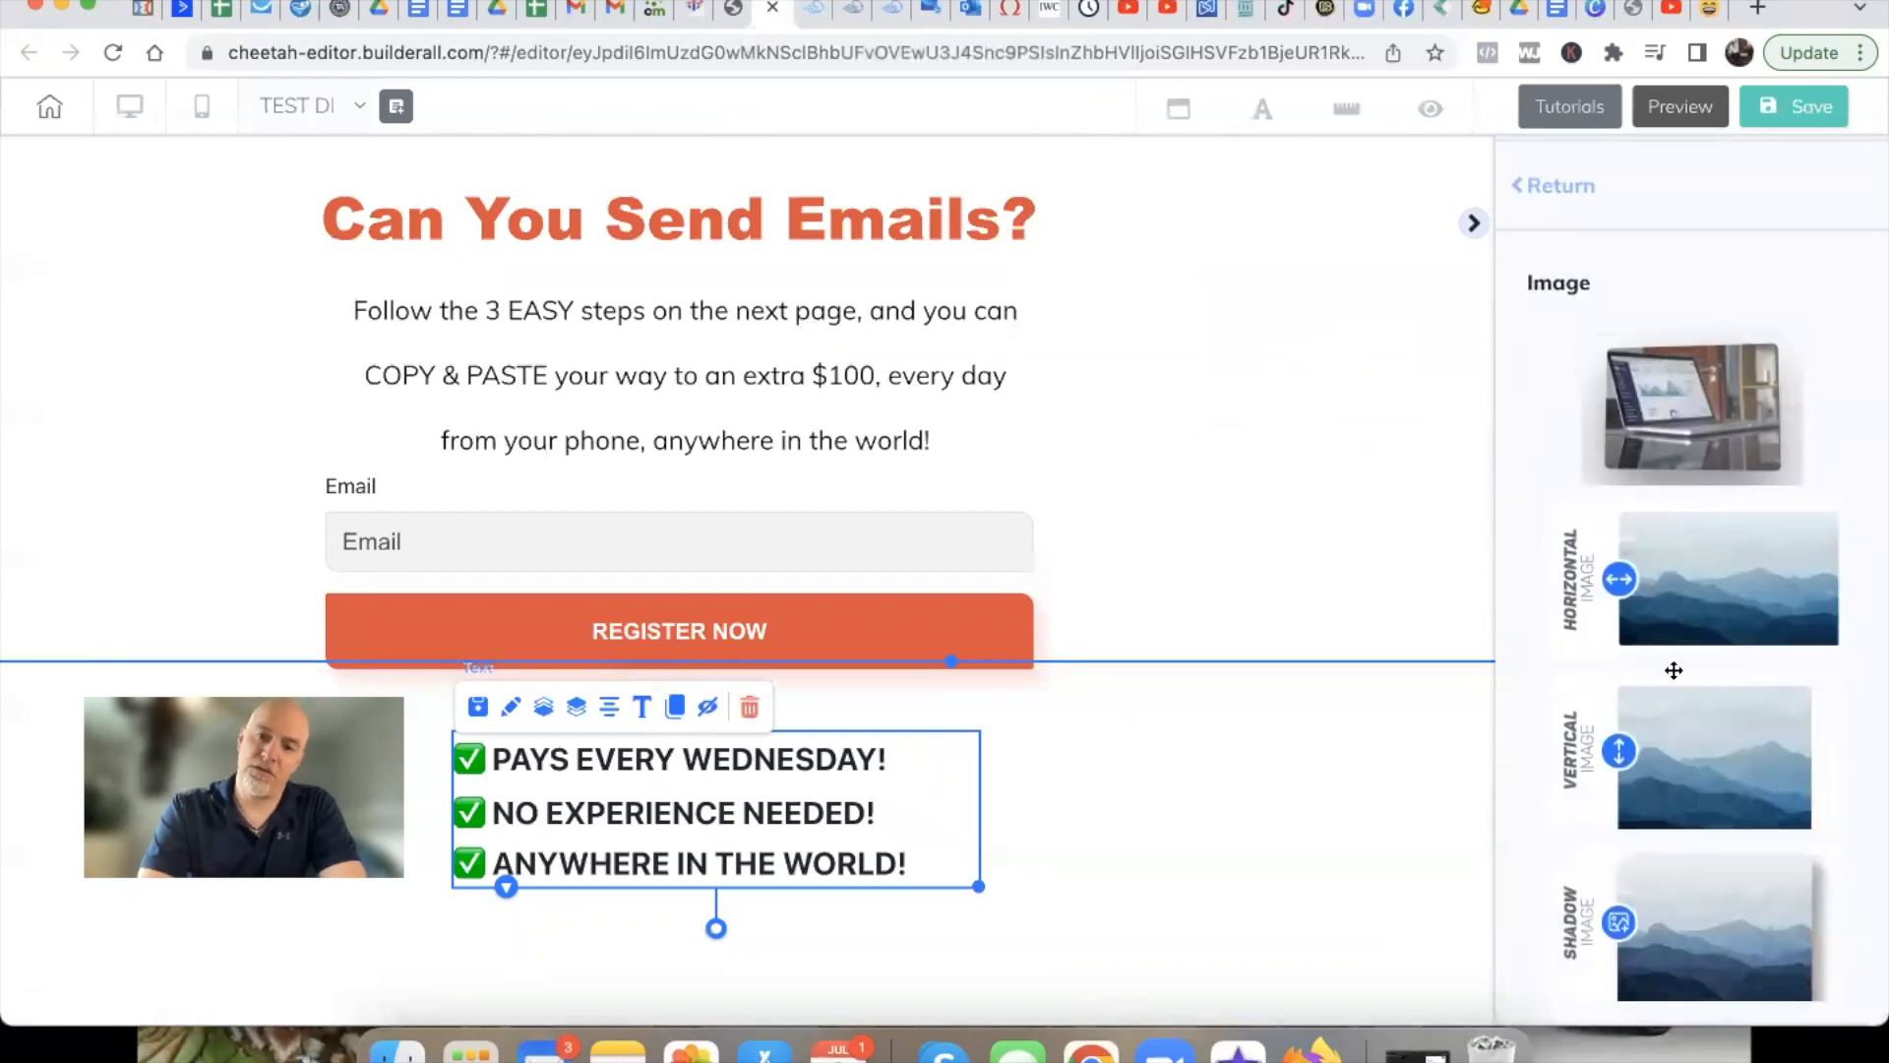
pyautogui.moveTo(1708, 750); pyautogui.dragTo(1422, 355)
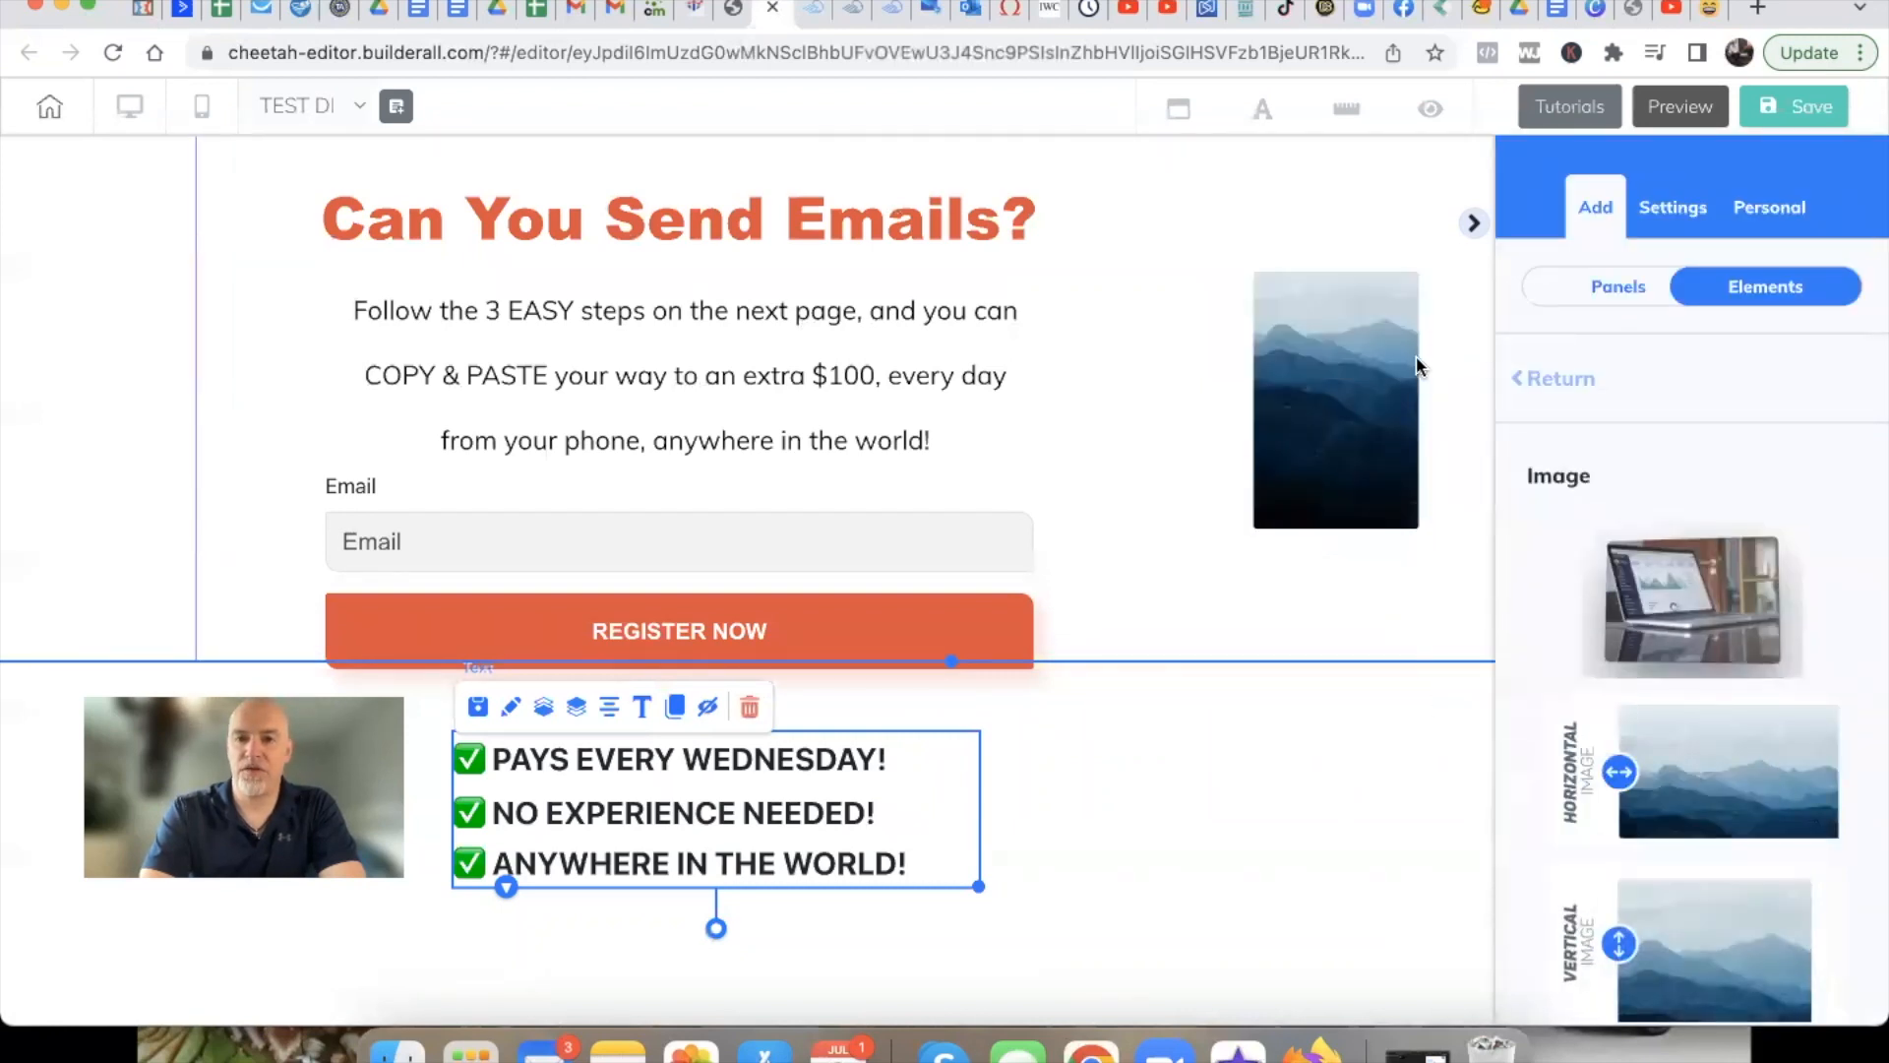
pyautogui.click(1476, 224)
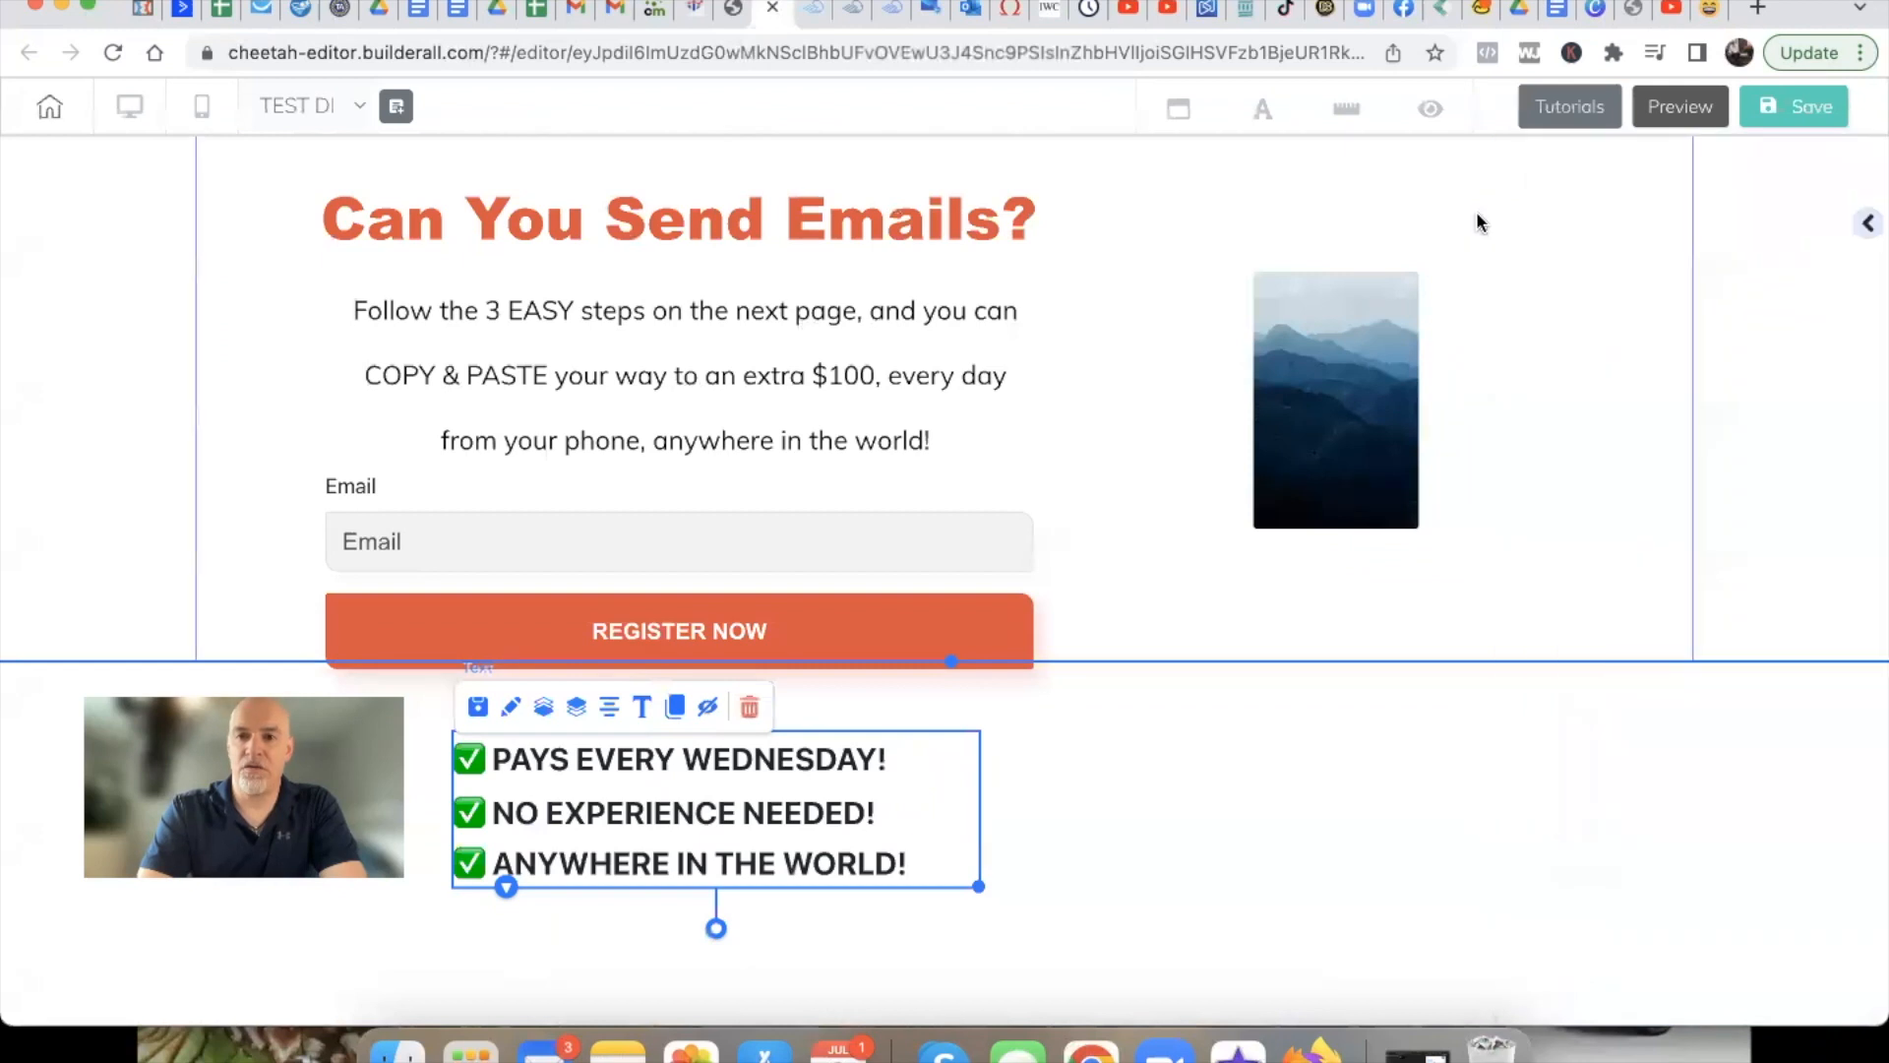
pyautogui.moveTo(1371, 401); pyautogui.dragTo(1447, 408)
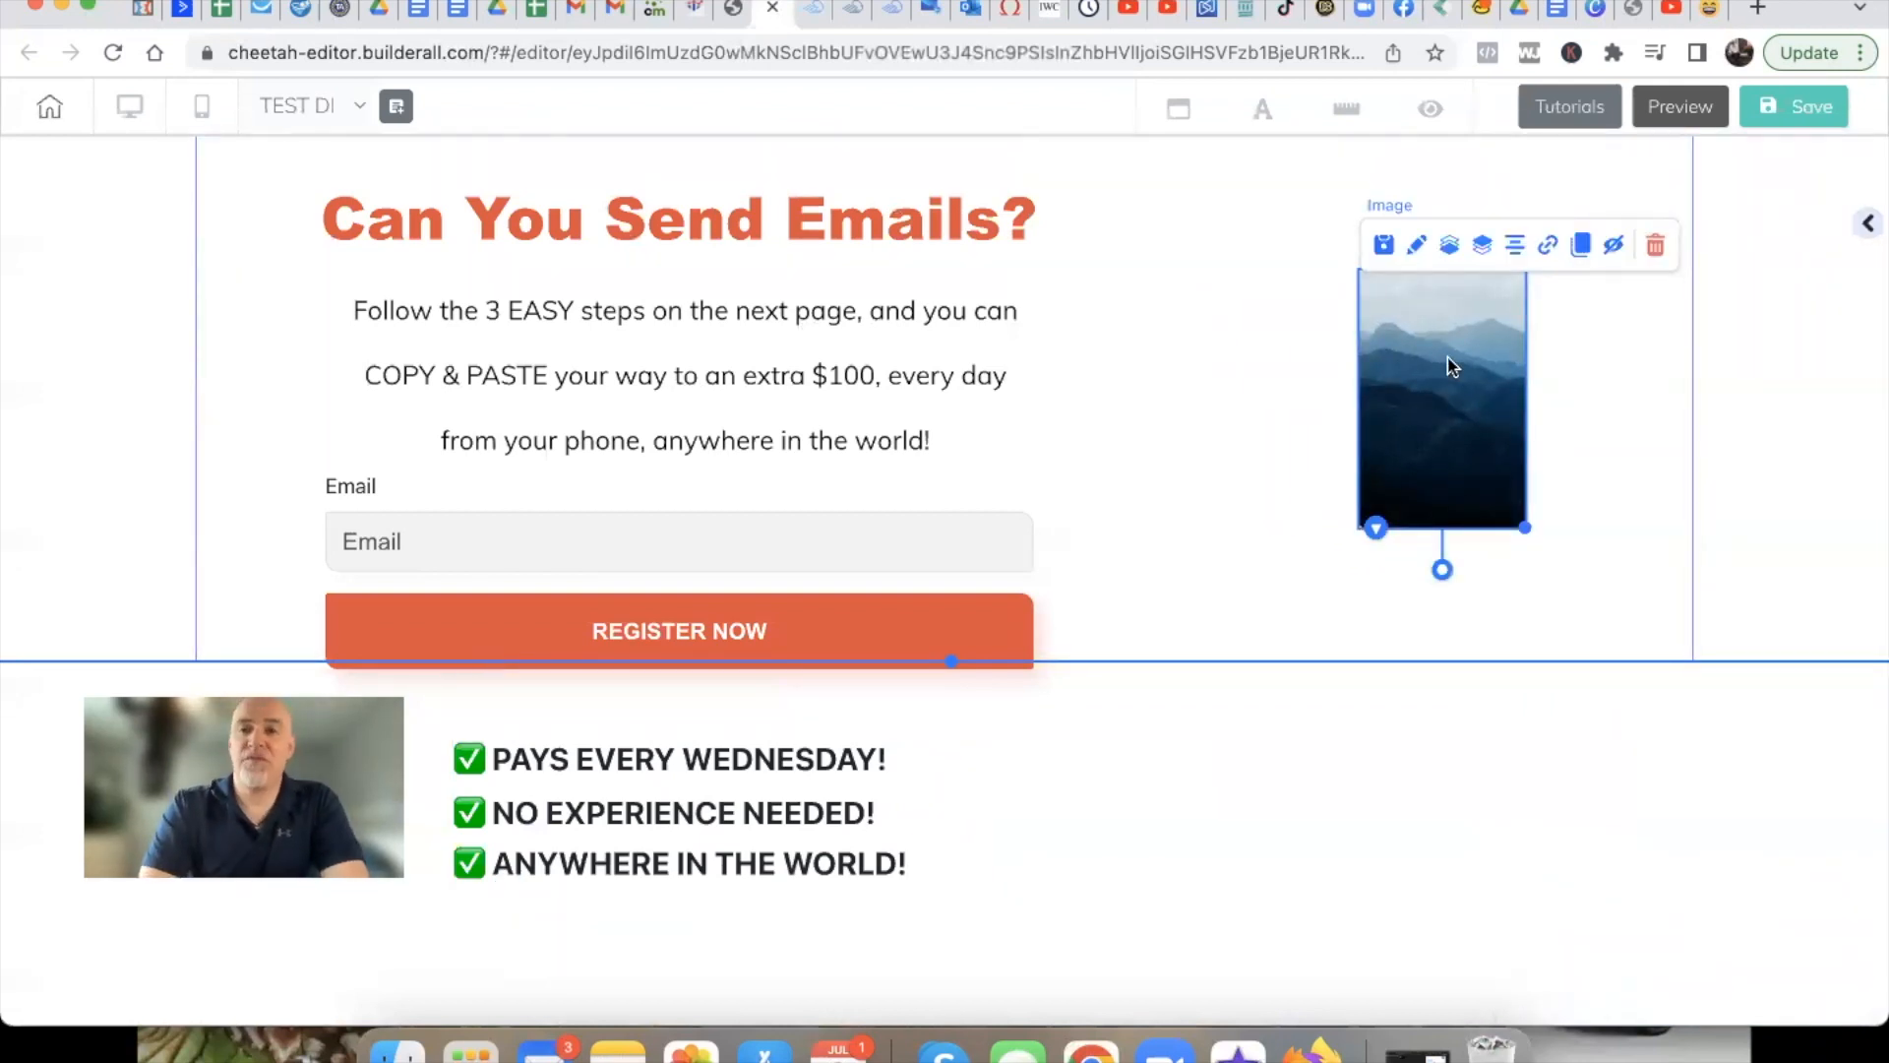
# Replace the placeholder picture with the uploaded phone-and-globe image "untitled_design__6_-removebg" from the user files
pyautogui.click(1416, 246)
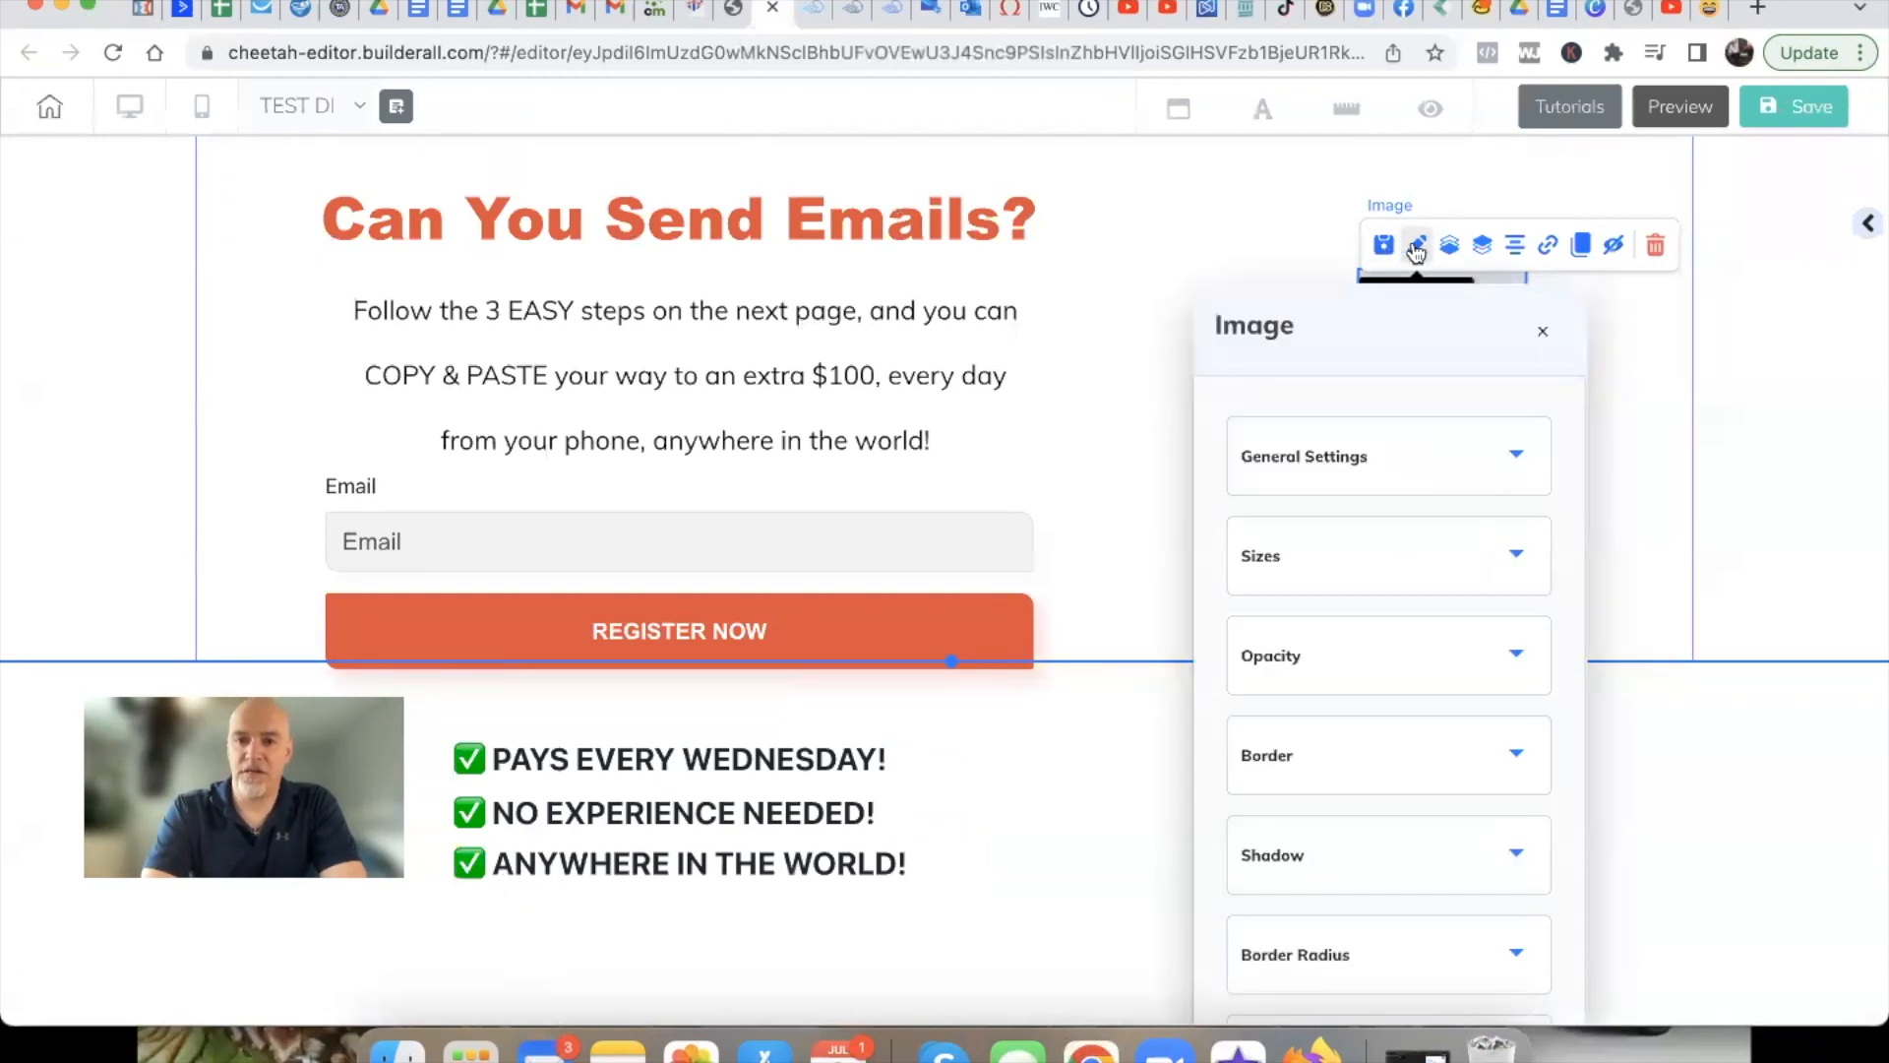
pyautogui.click(1392, 456)
pyautogui.scroll(-5, 1359, 573)
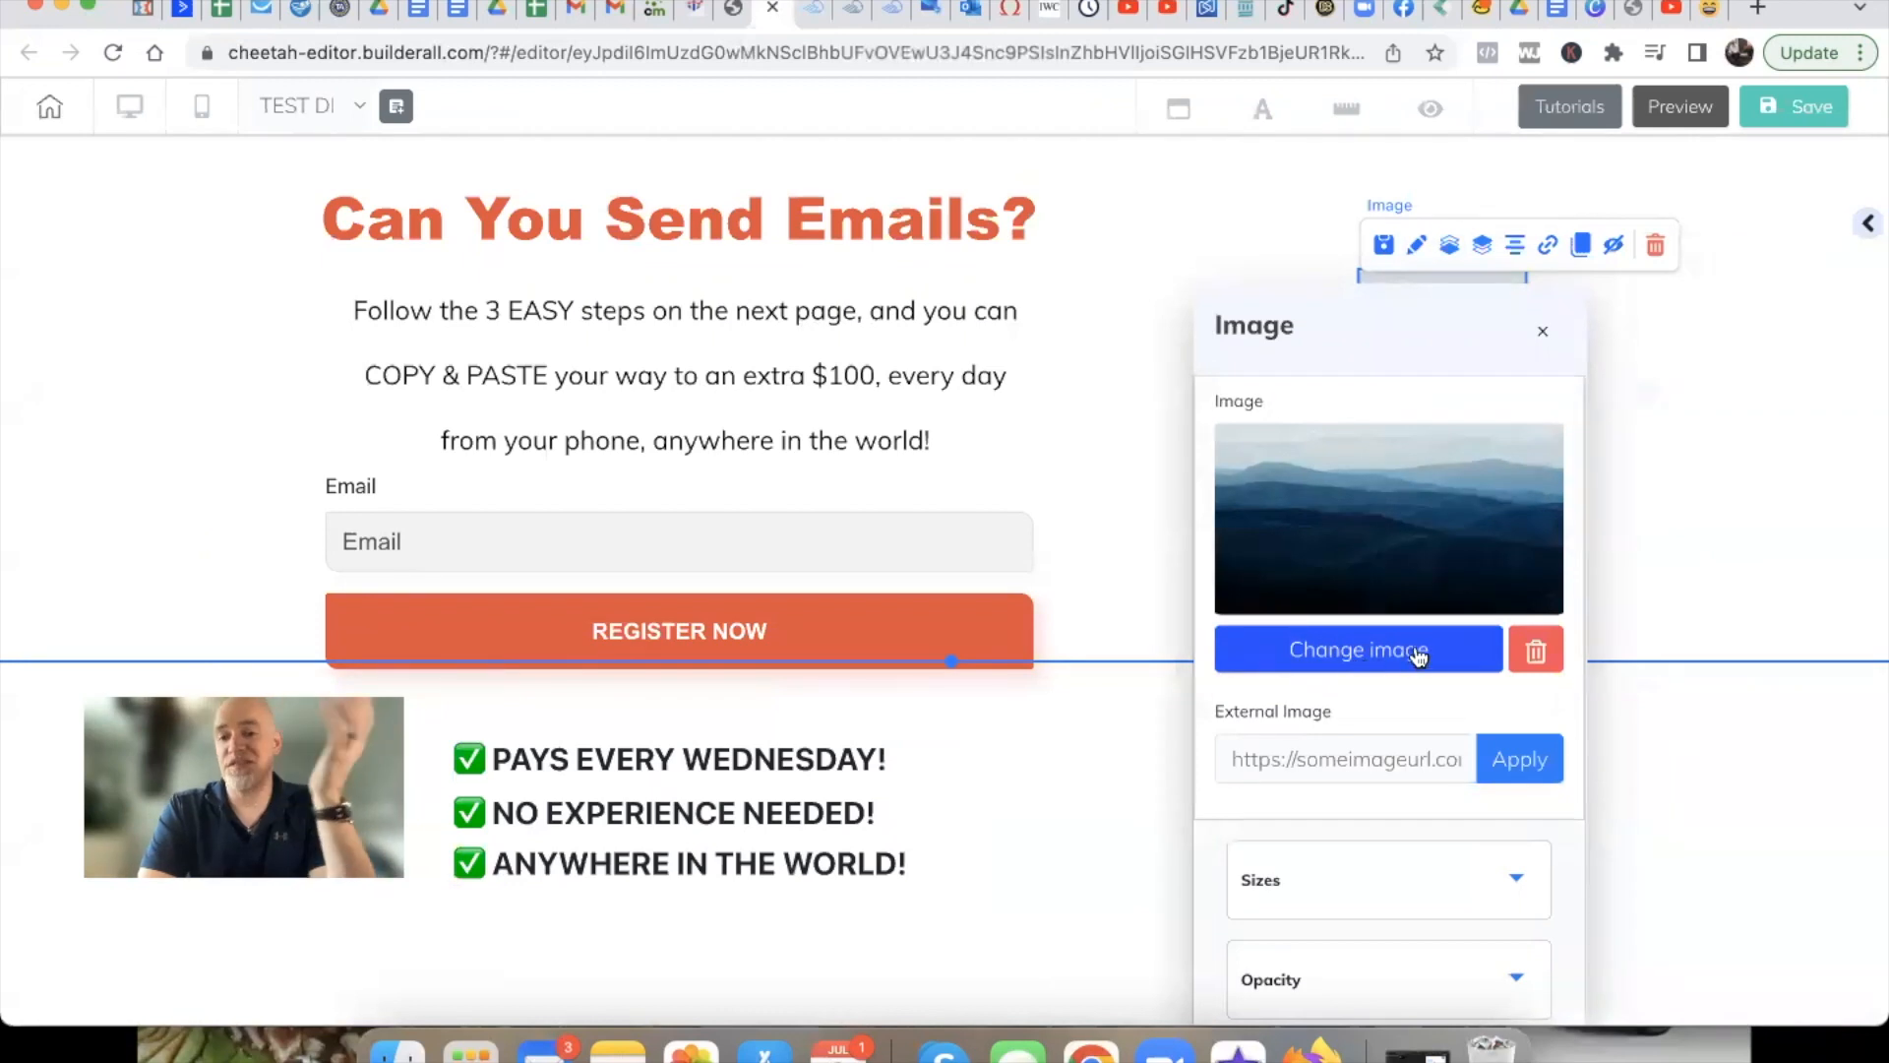
pyautogui.scroll(-3, 1387, 718)
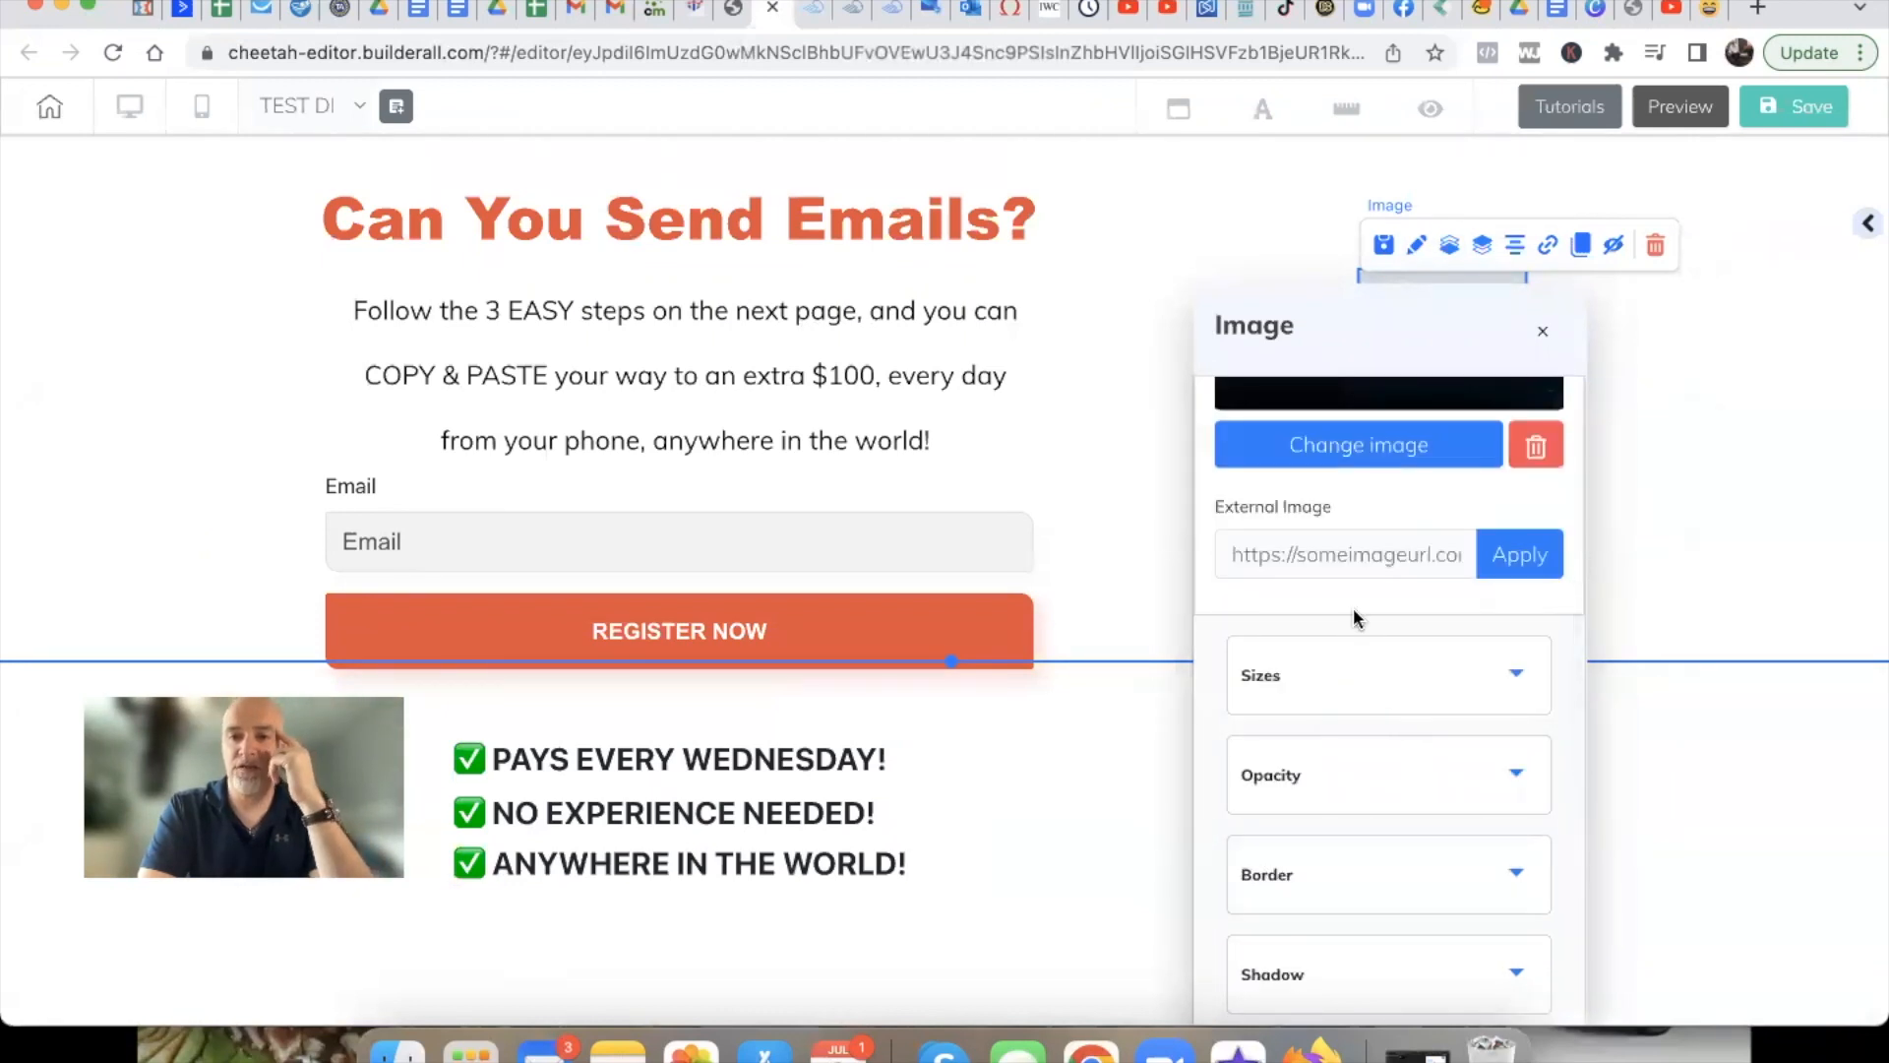
pyautogui.scroll(1, 1354, 591)
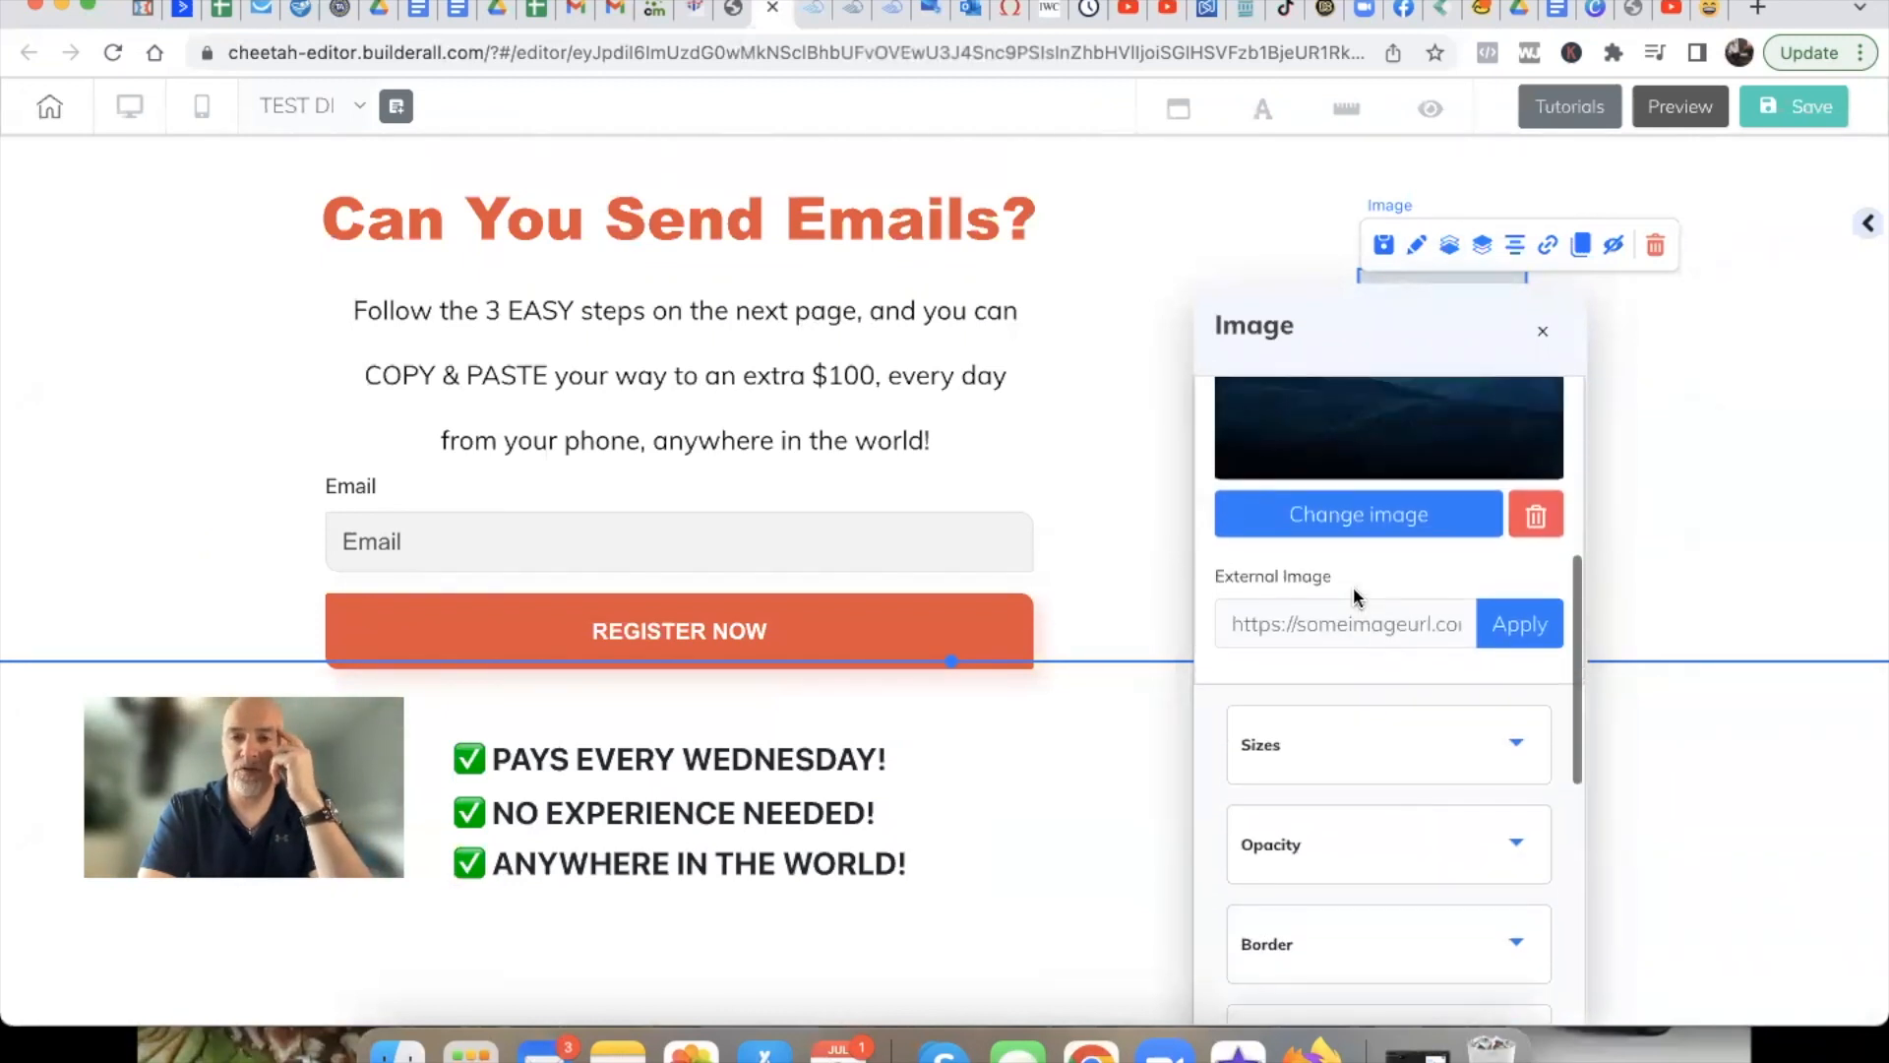
pyautogui.click(1354, 515)
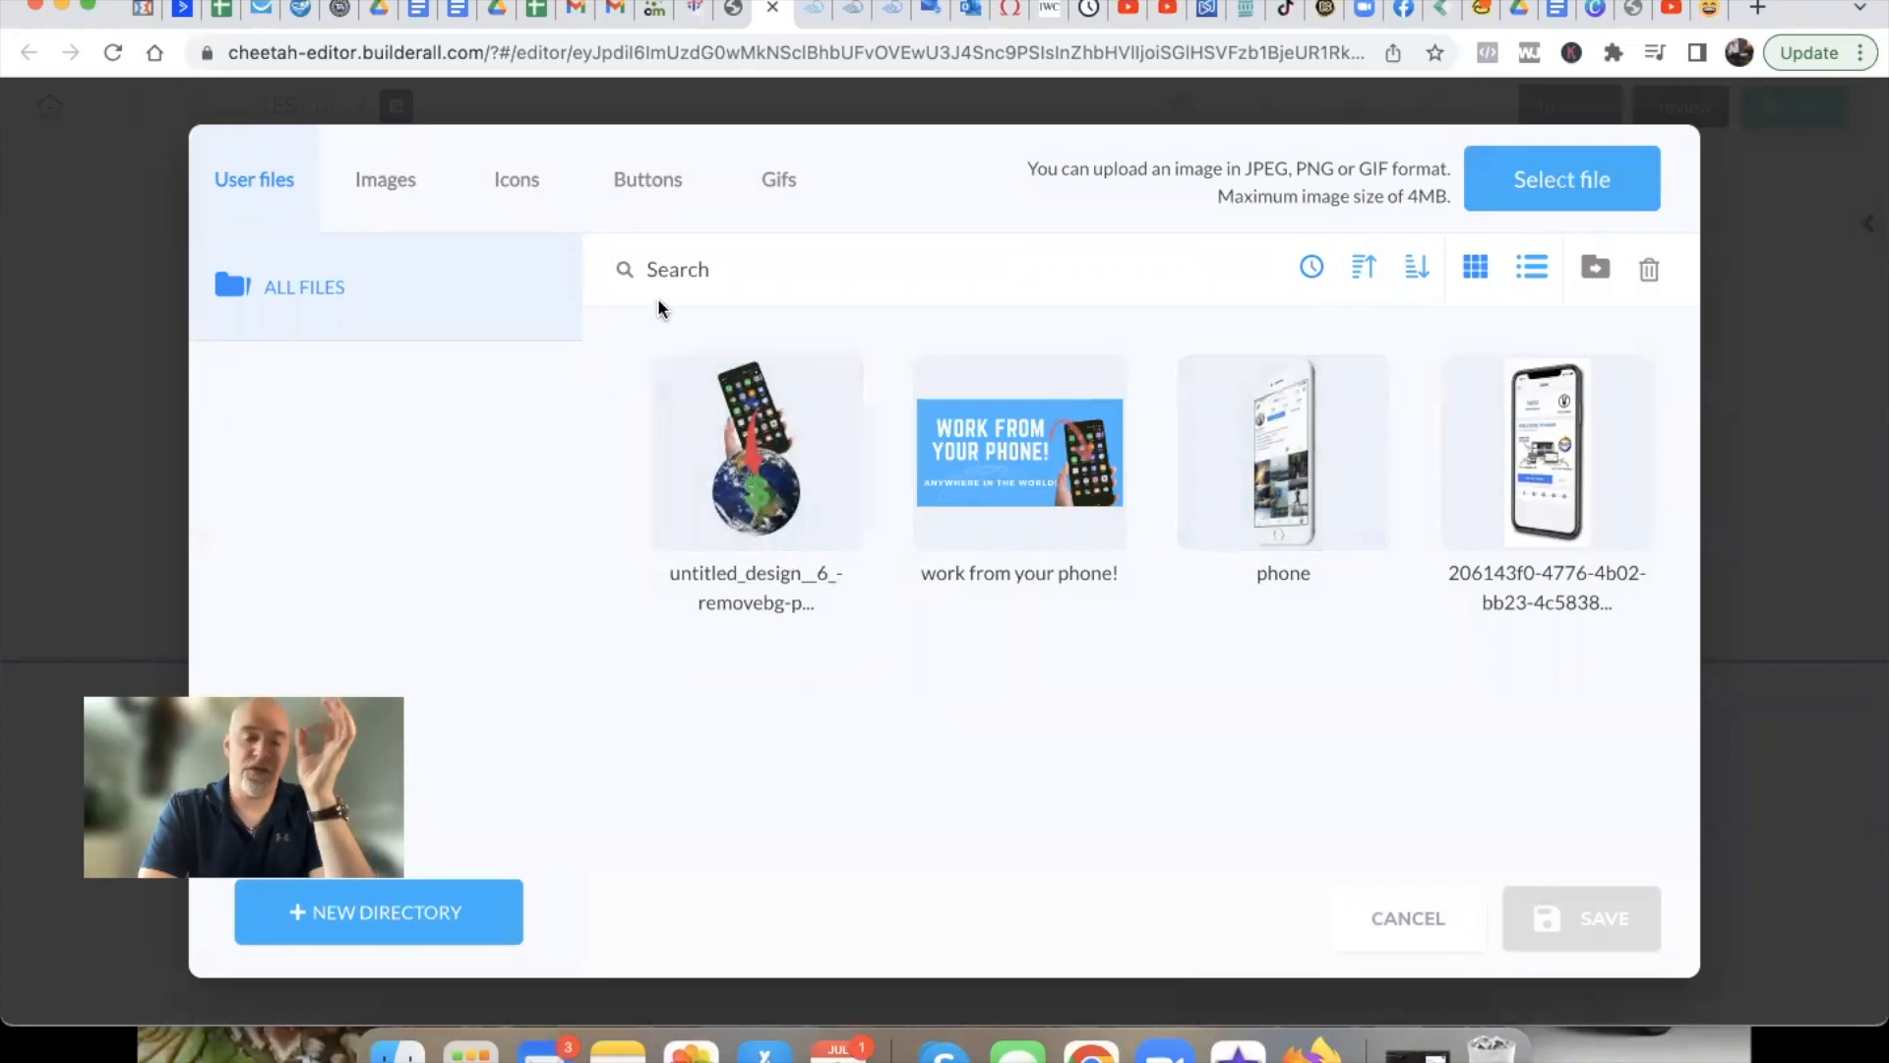
pyautogui.moveTo(758, 495)
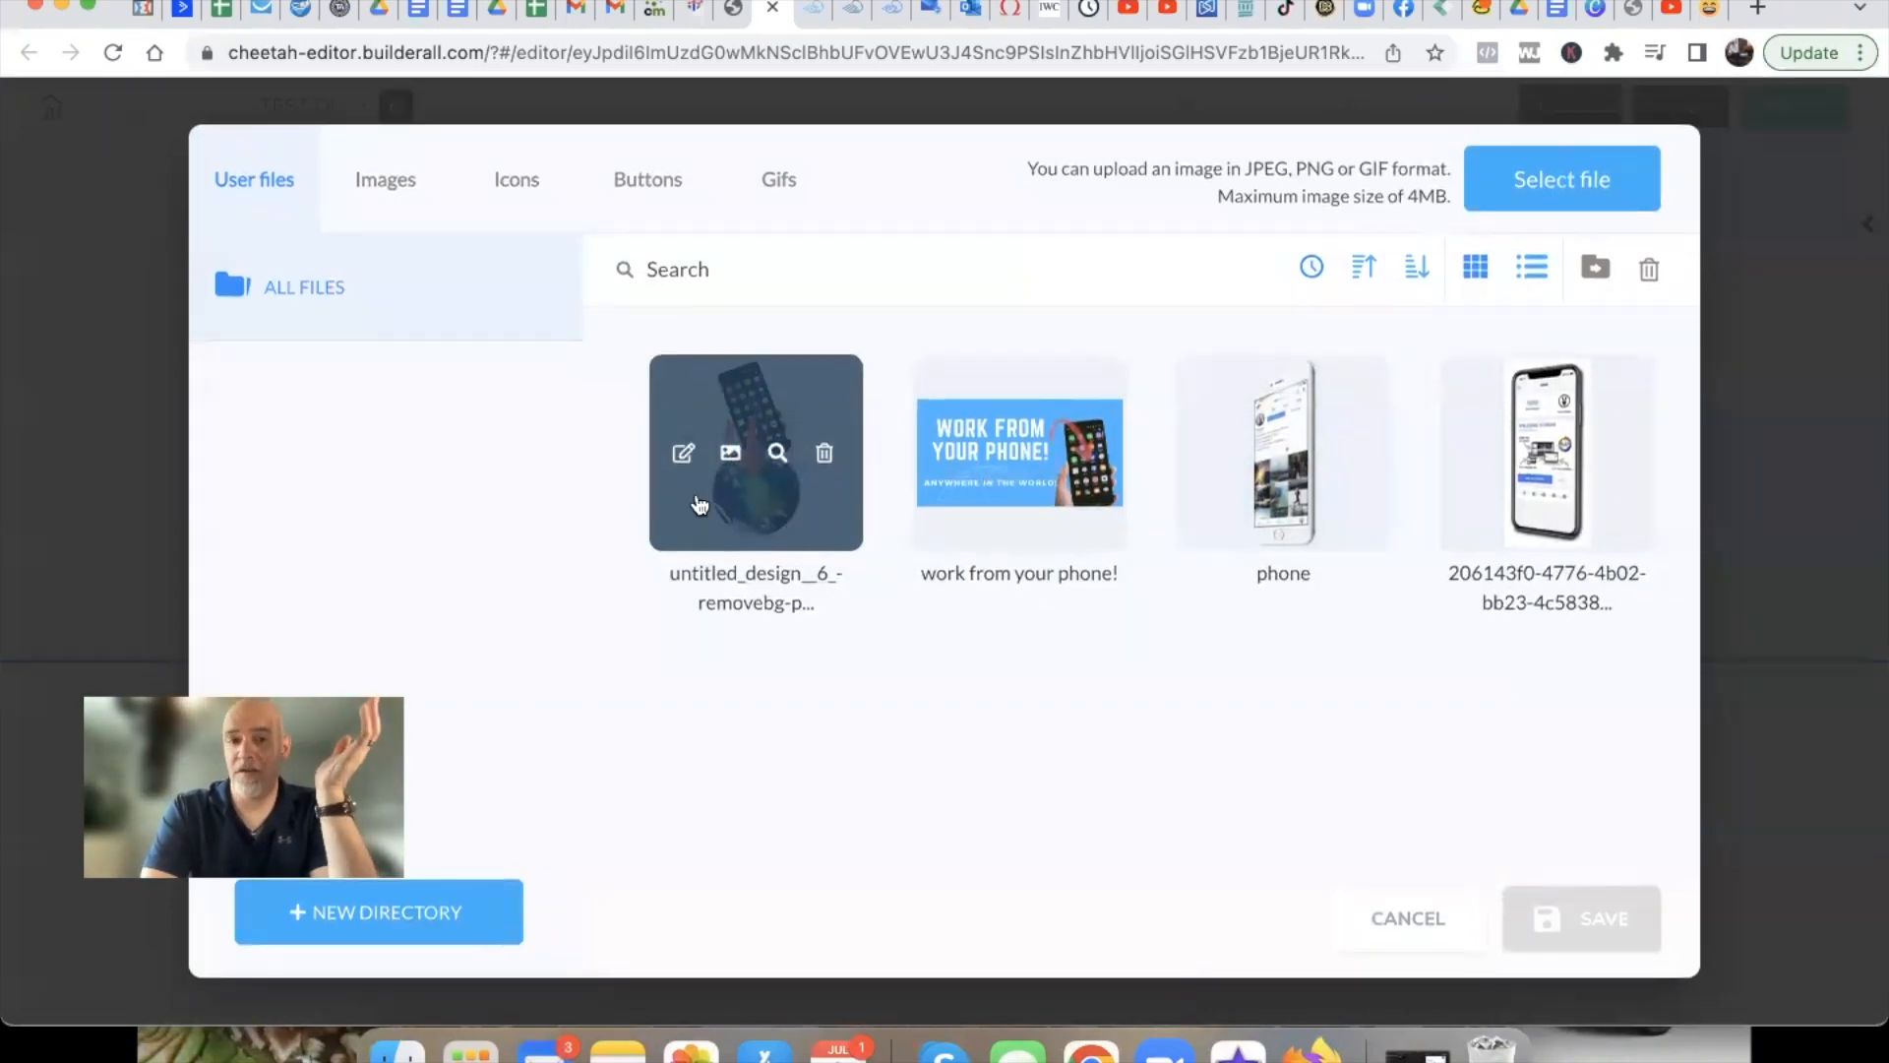
pyautogui.click(758, 502)
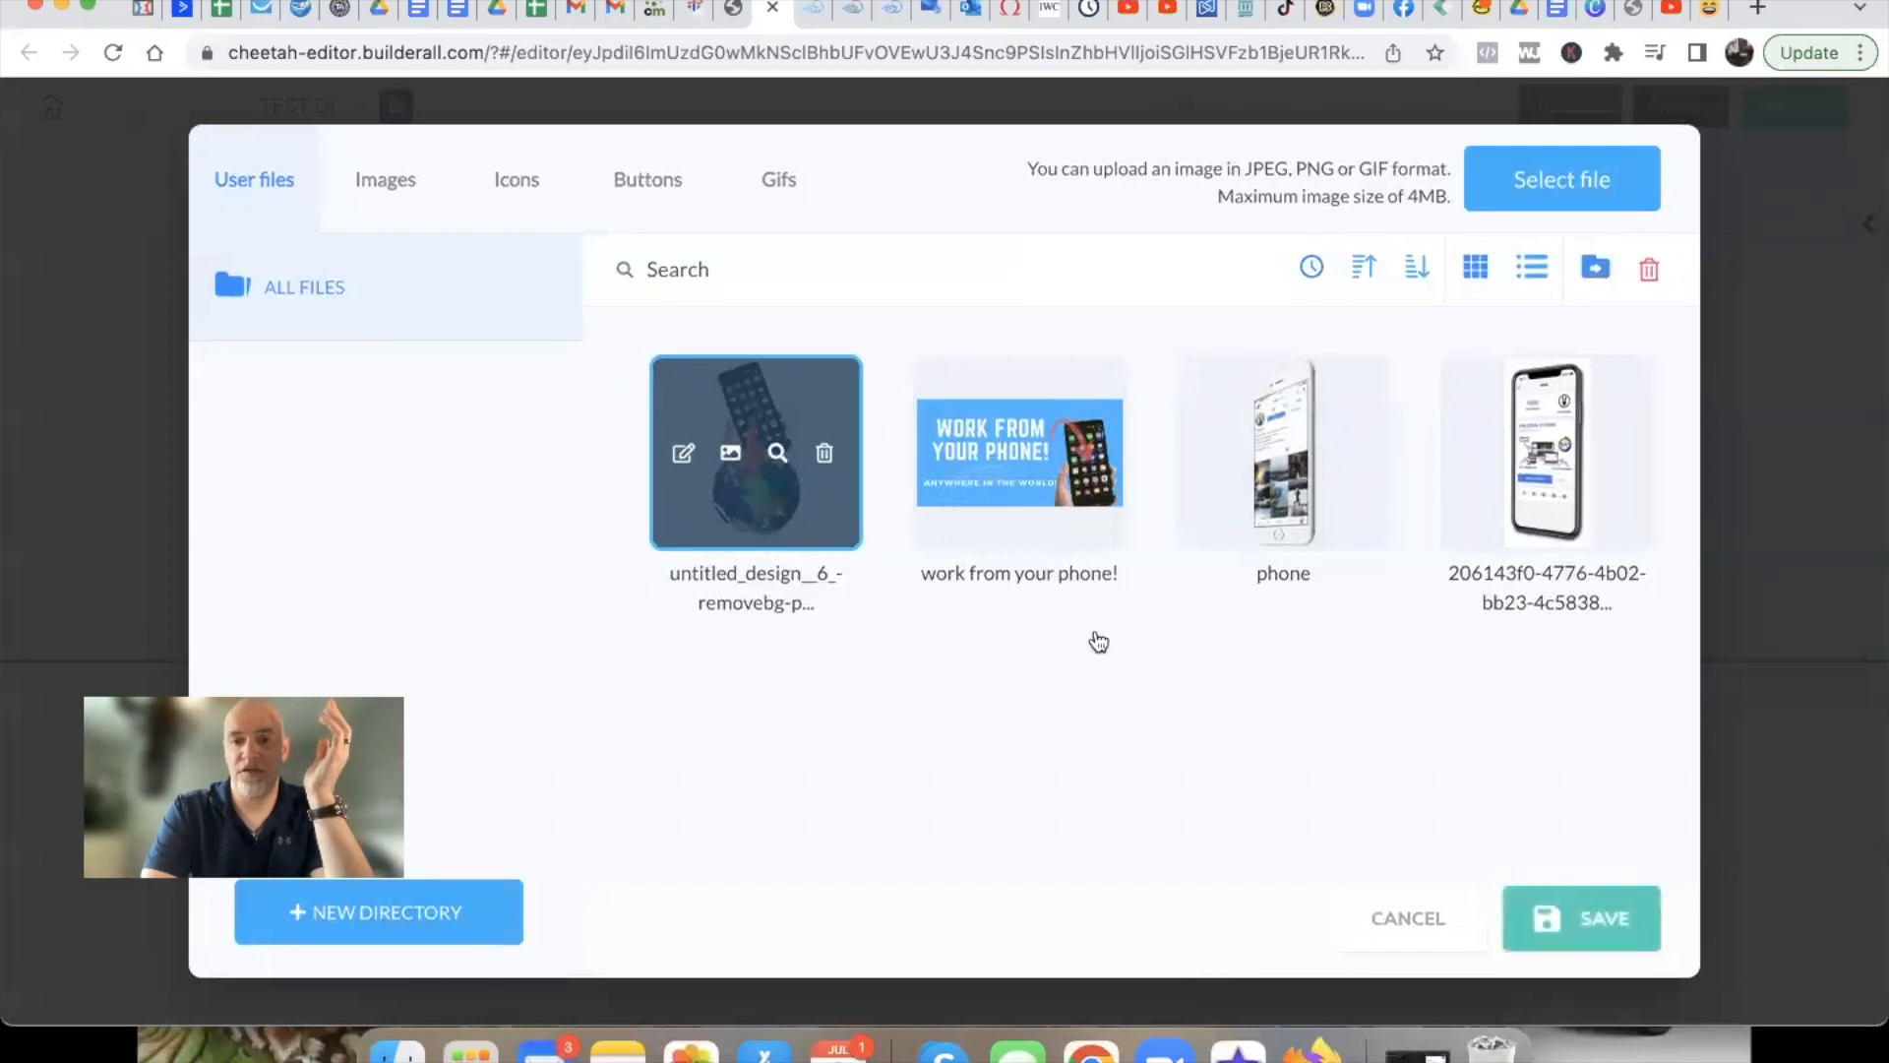
pyautogui.click(1596, 938)
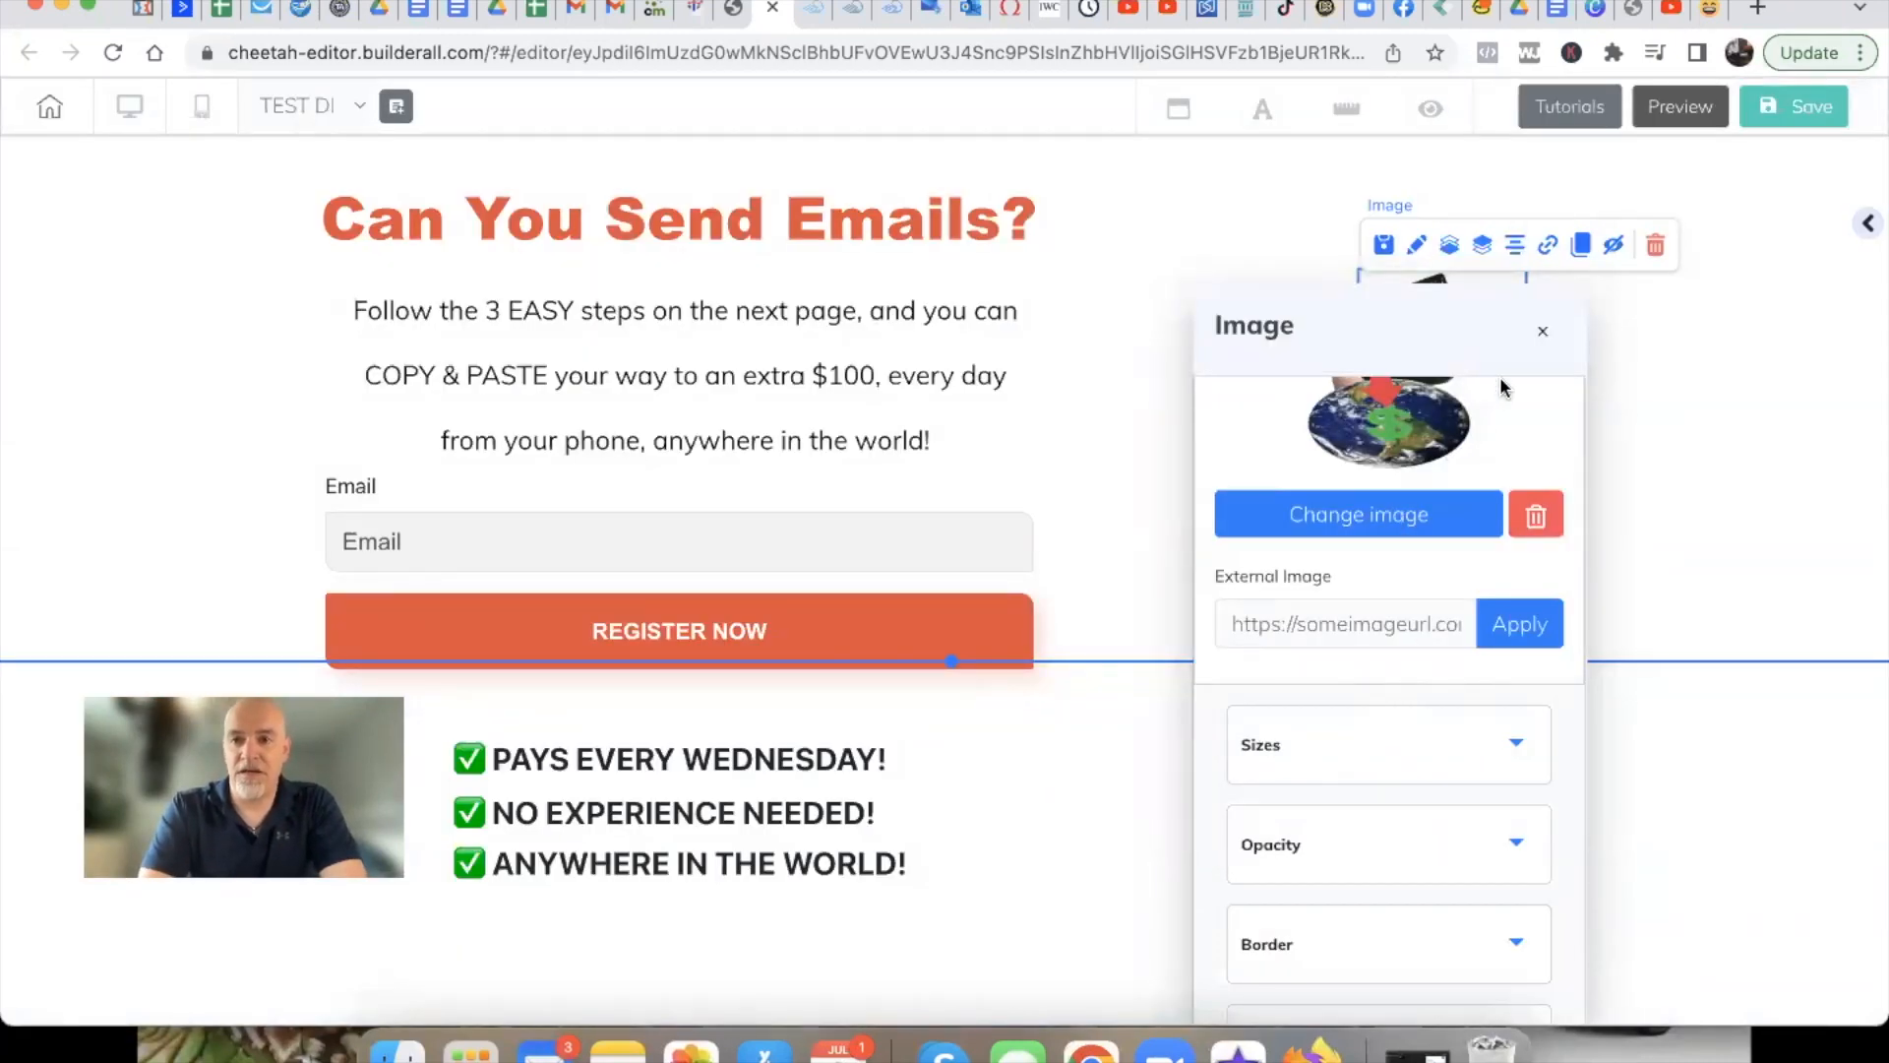
pyautogui.click(1544, 337)
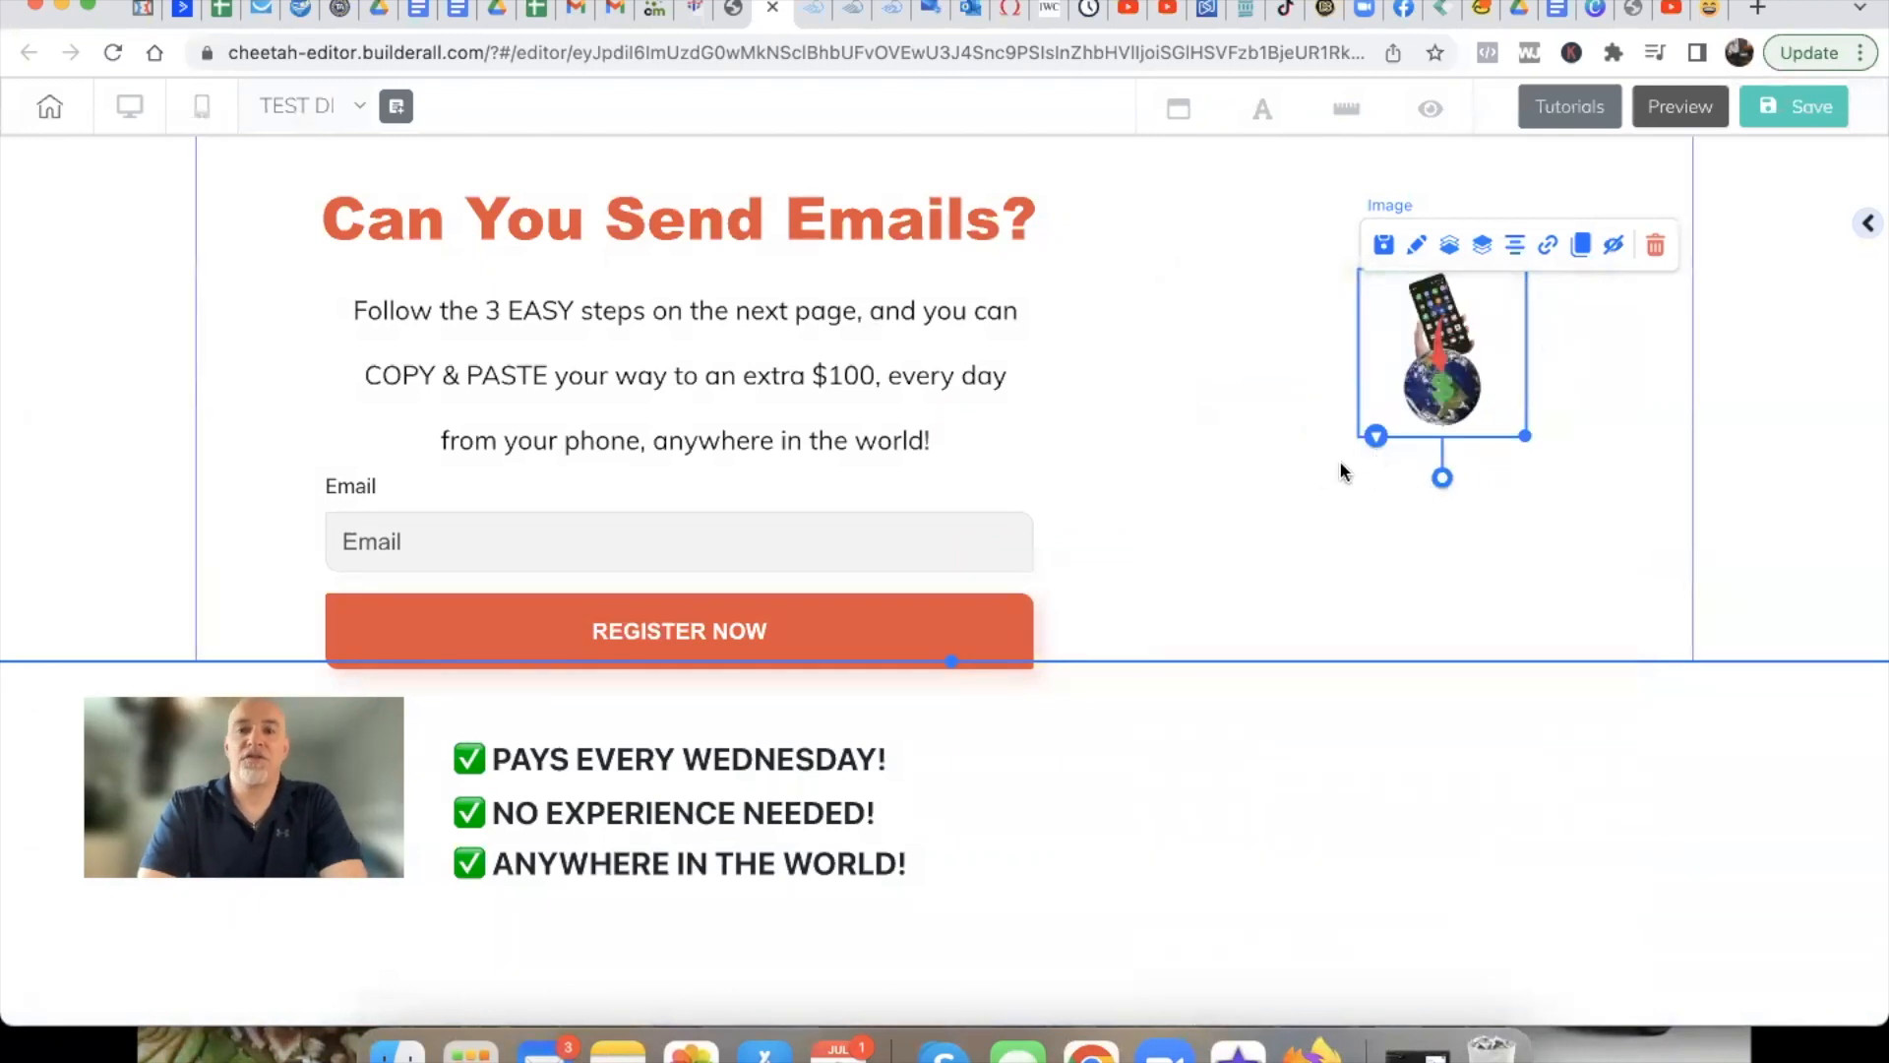
# Shift the phone-and-globe image and the headline slightly, checking the layout against the "Can You Copy & Paste?" reference page
pyautogui.moveTo(1453, 358); pyautogui.dragTo(1363, 391)
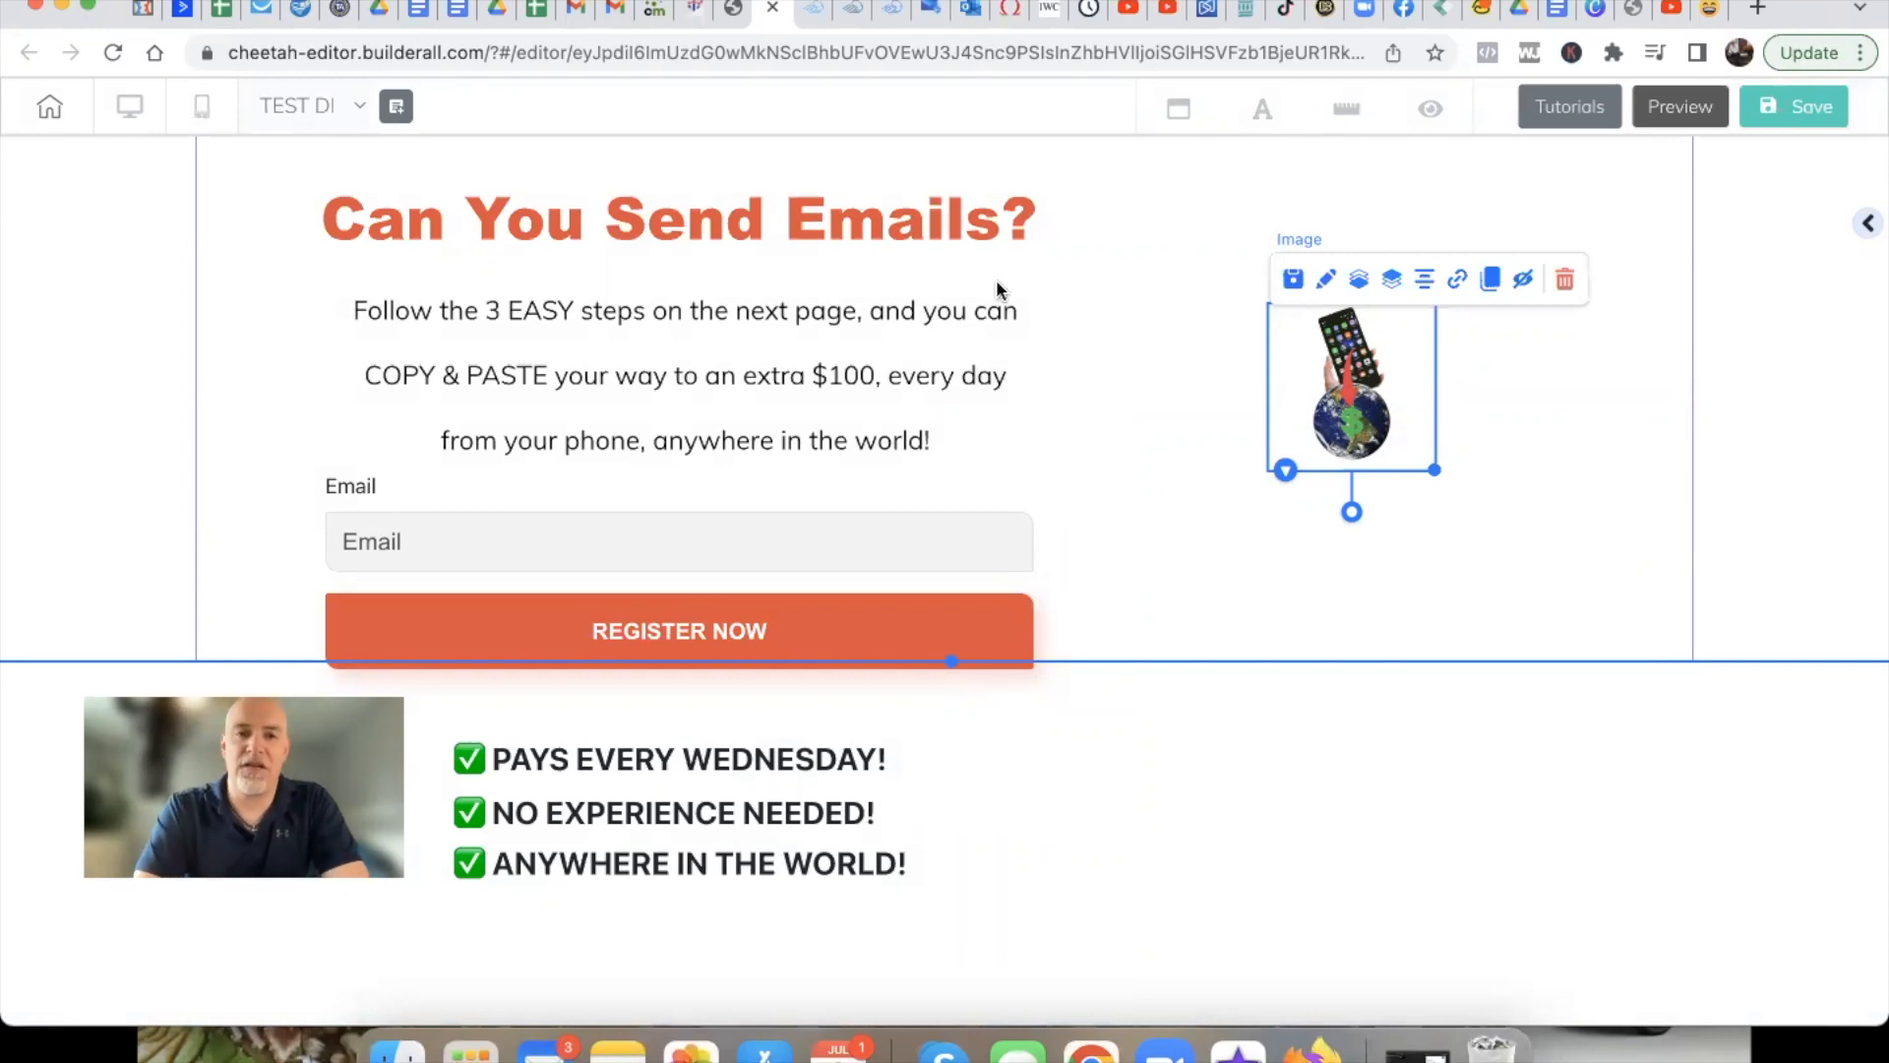
pyautogui.moveTo(868, 243)
pyautogui.mouseDown()
pyautogui.moveTo(1036, 224)
pyautogui.moveTo(818, 224)
pyautogui.moveTo(920, 223)
pyautogui.moveTo(1353, 360)
pyautogui.moveTo(1598, 528)
pyautogui.moveTo(1030, 203)
pyautogui.moveTo(853, 211)
pyautogui.moveTo(884, 221)
pyautogui.moveTo(858, 227)
pyautogui.mouseUp()
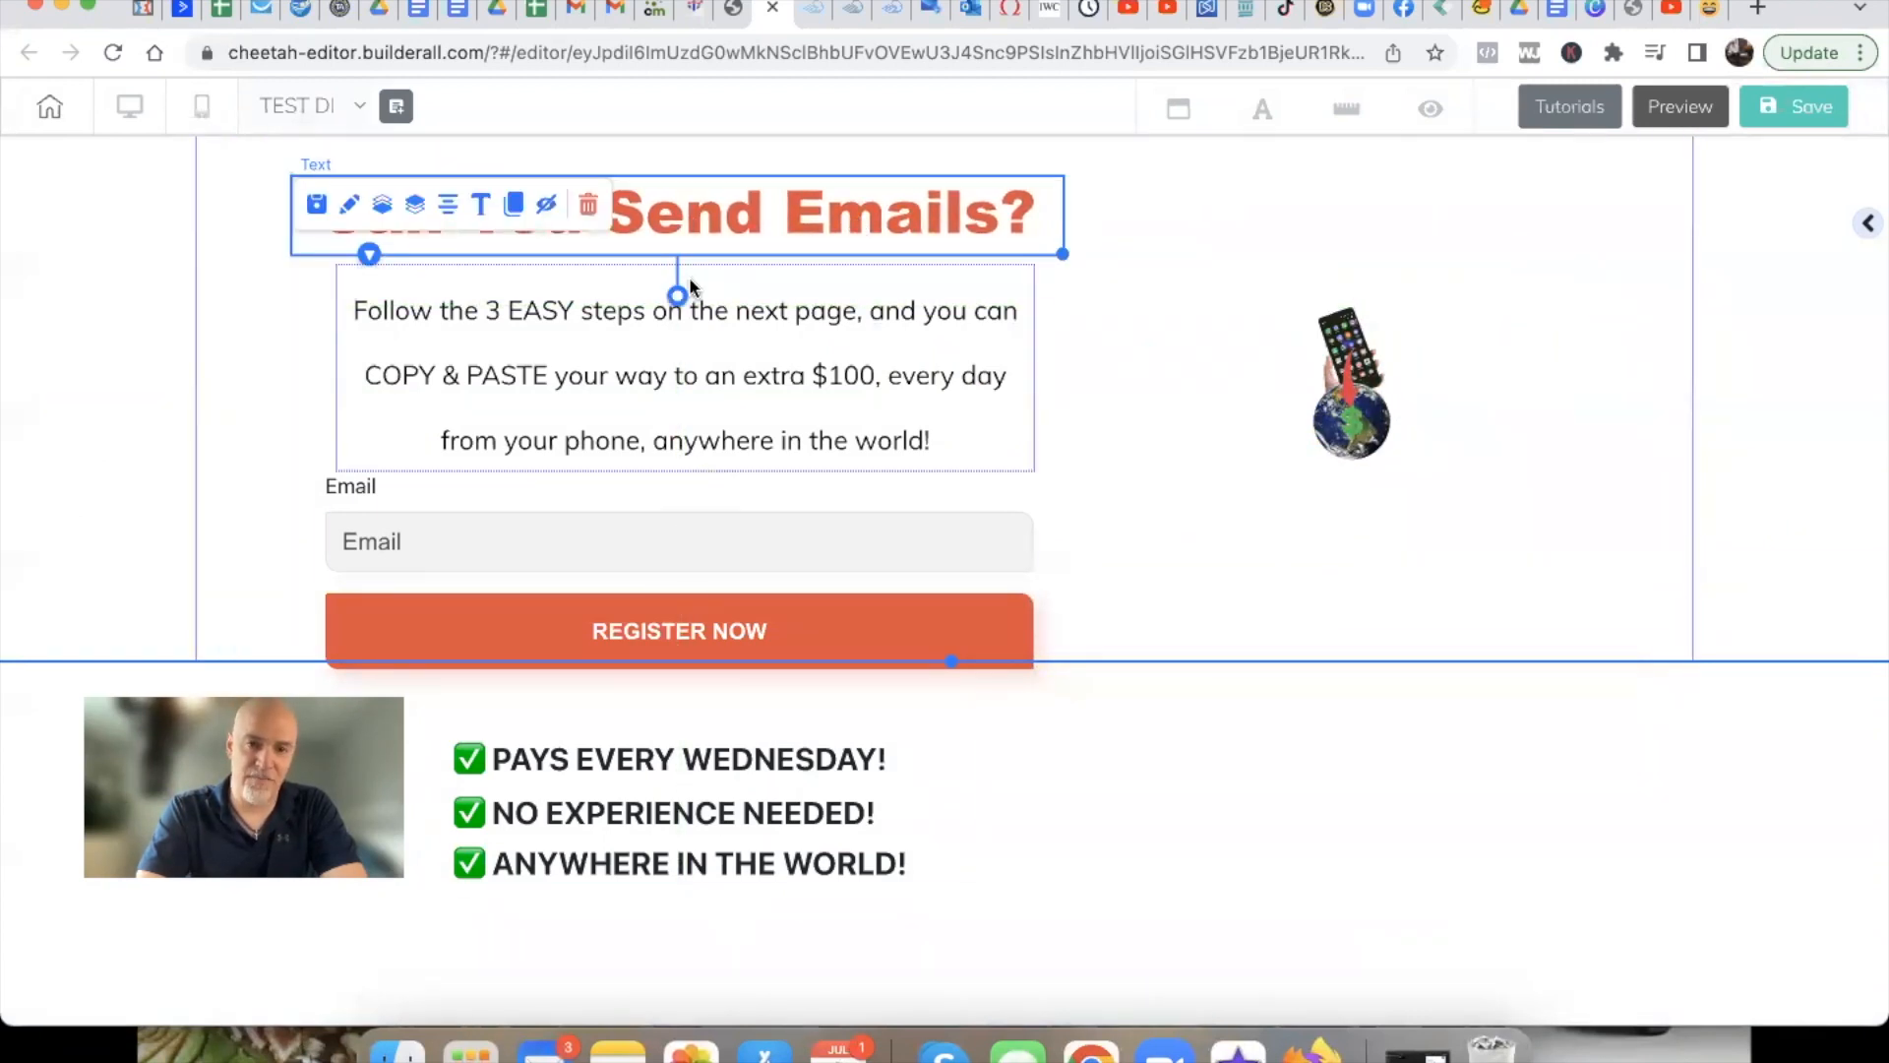
pyautogui.click(807, 15)
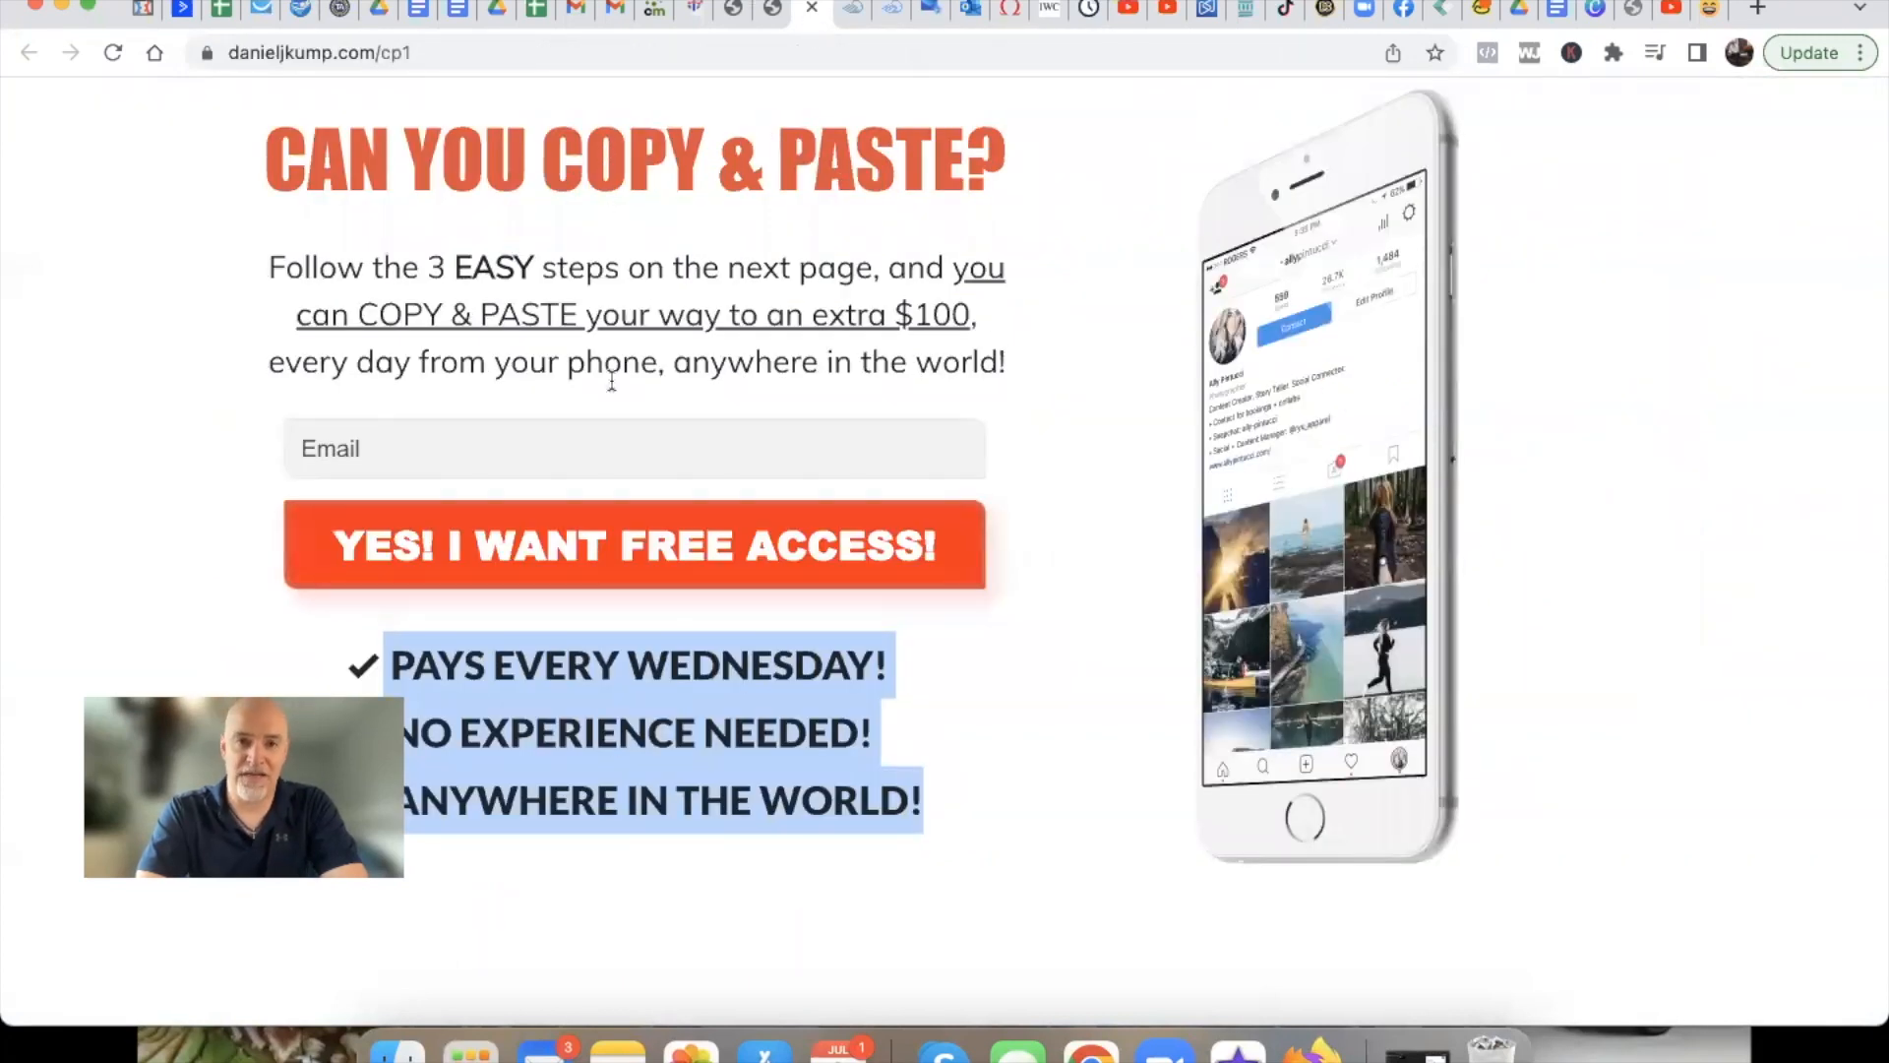
pyautogui.click(766, 13)
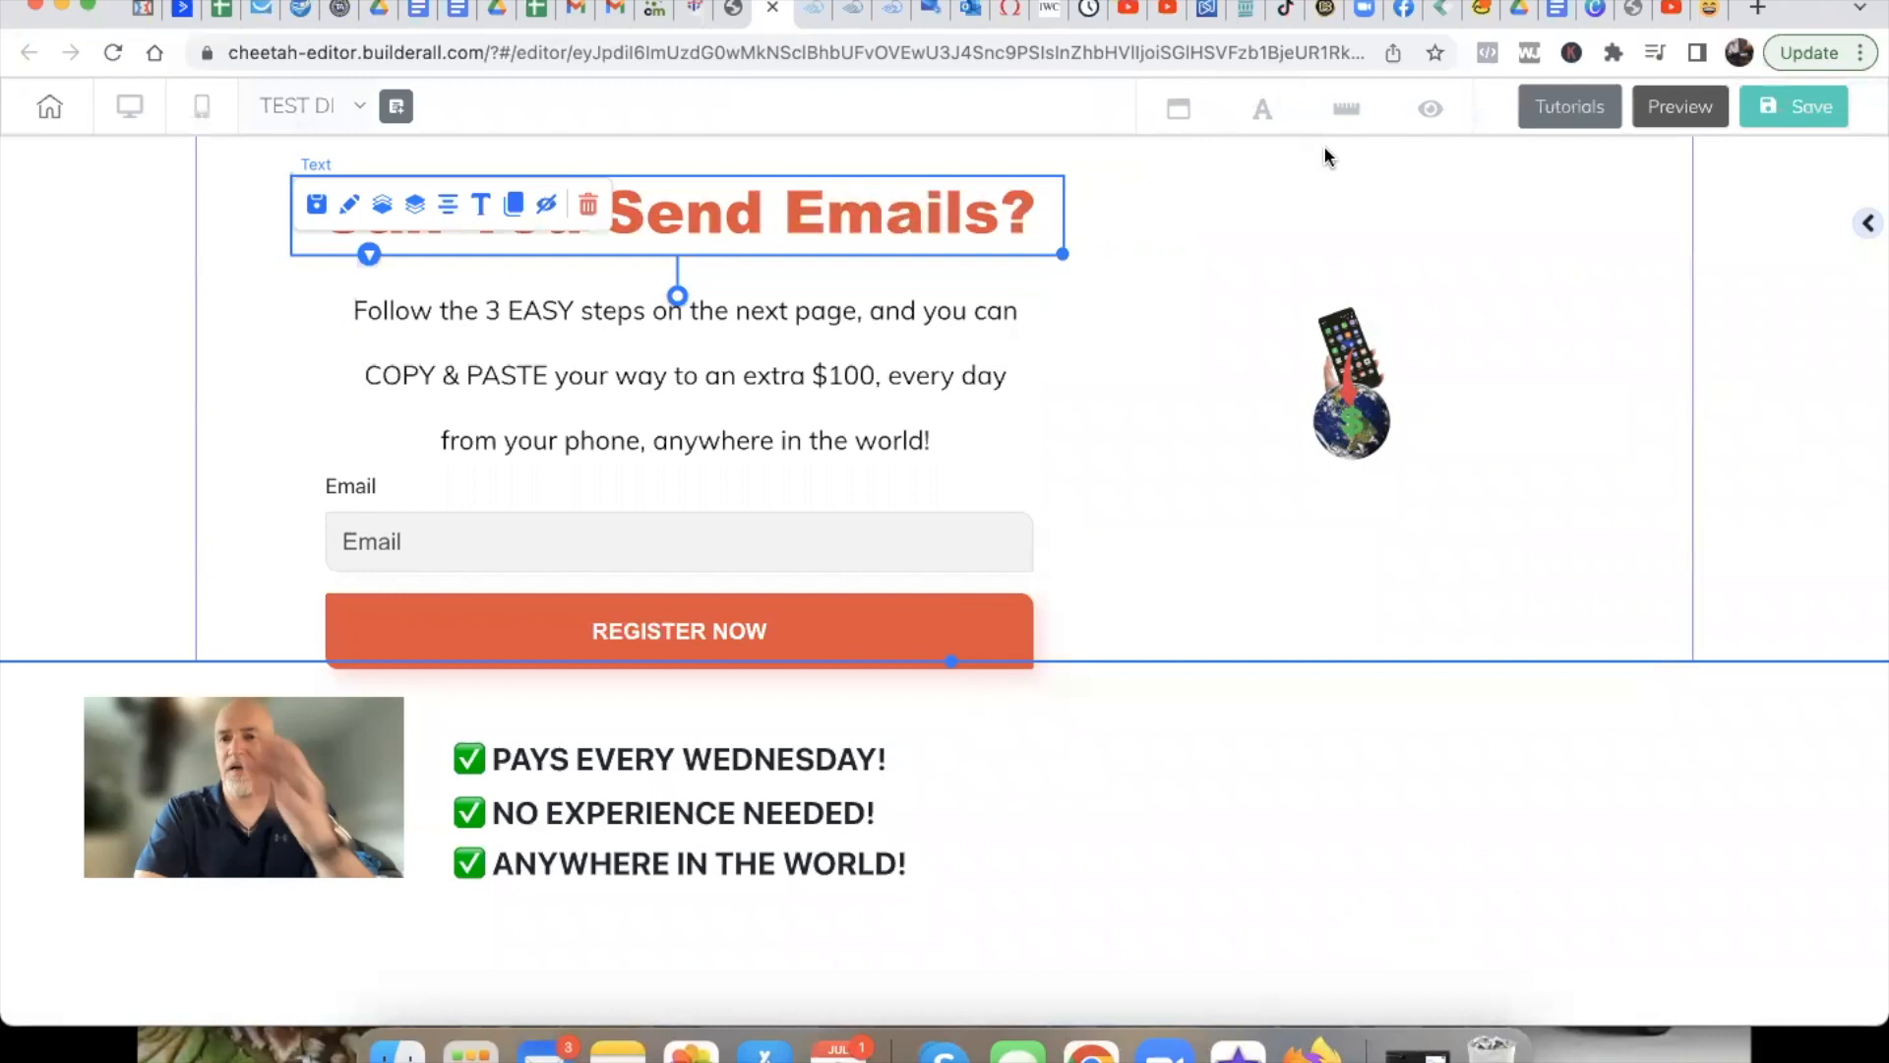
# Enlarge the phone-and-globe image until it extends from the headline down to the last checklist line
pyautogui.click(1321, 355)
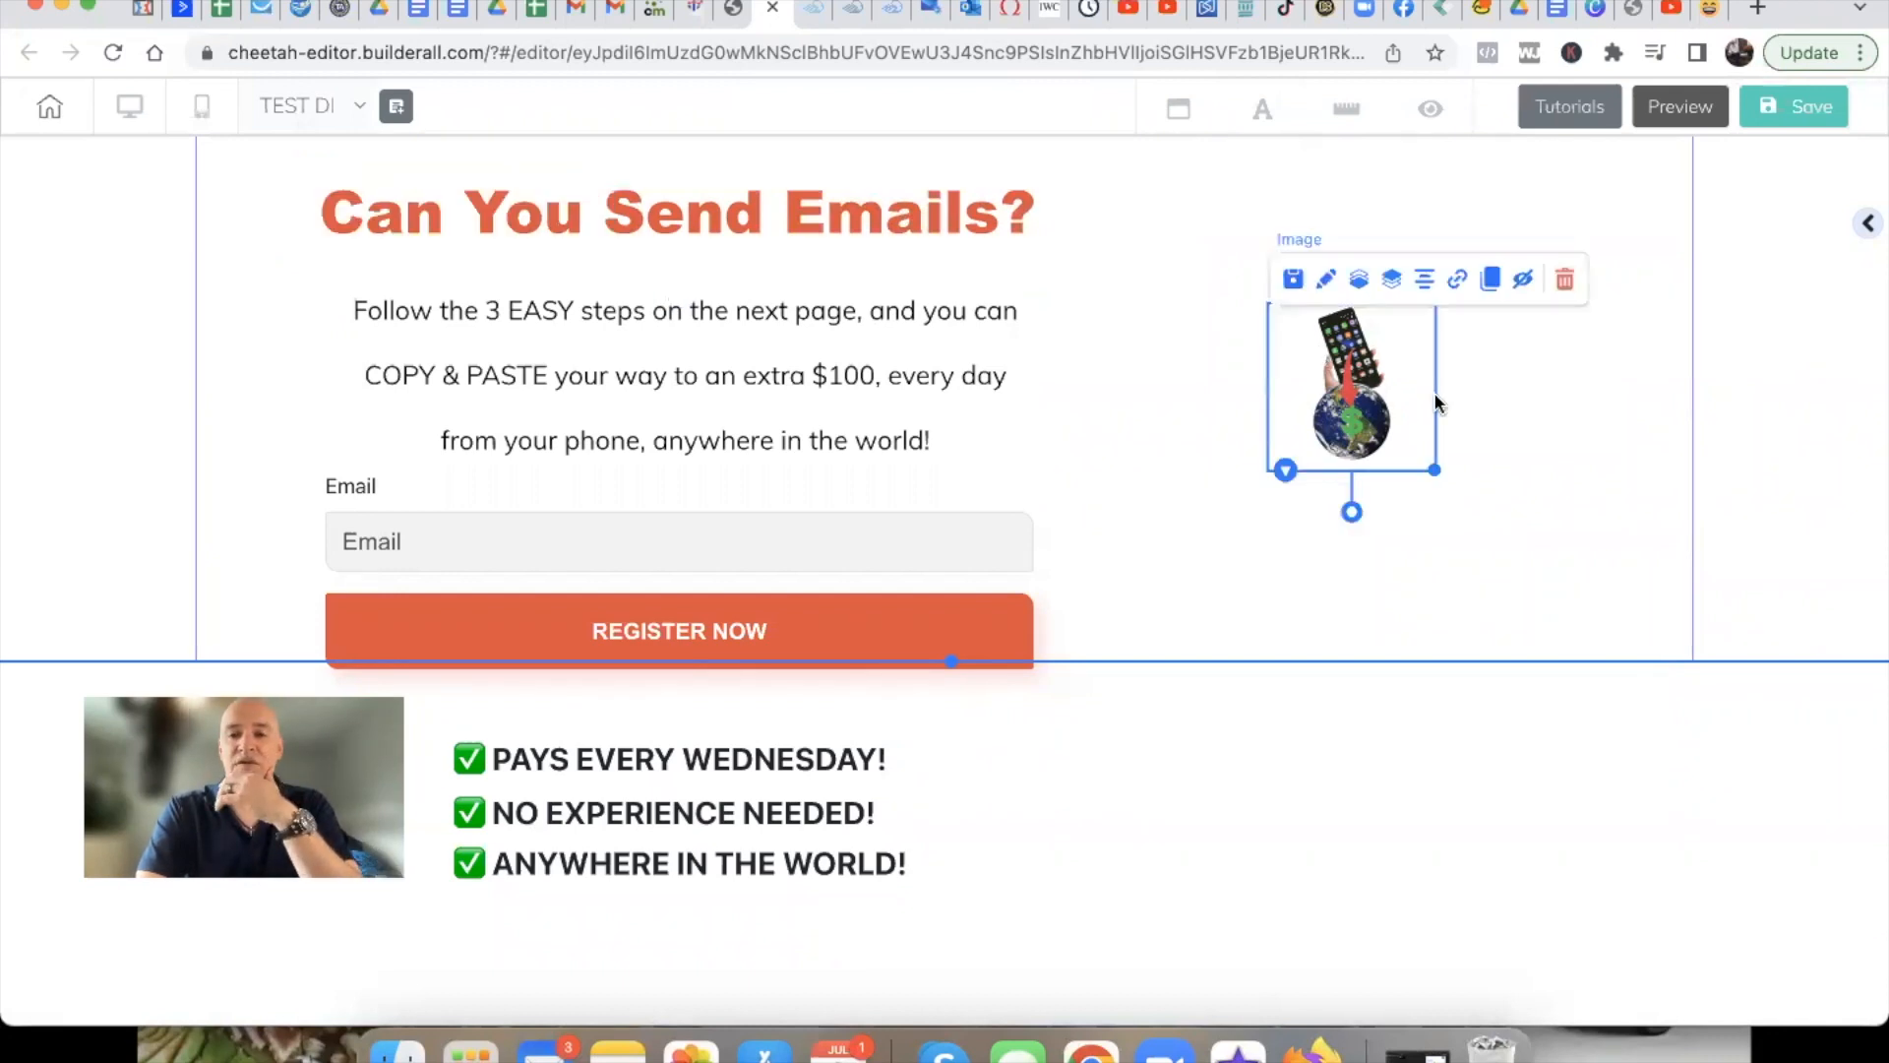
pyautogui.moveTo(1433, 466); pyautogui.dragTo(1771, 962)
pyautogui.moveTo(1550, 522); pyautogui.dragTo(1398, 424)
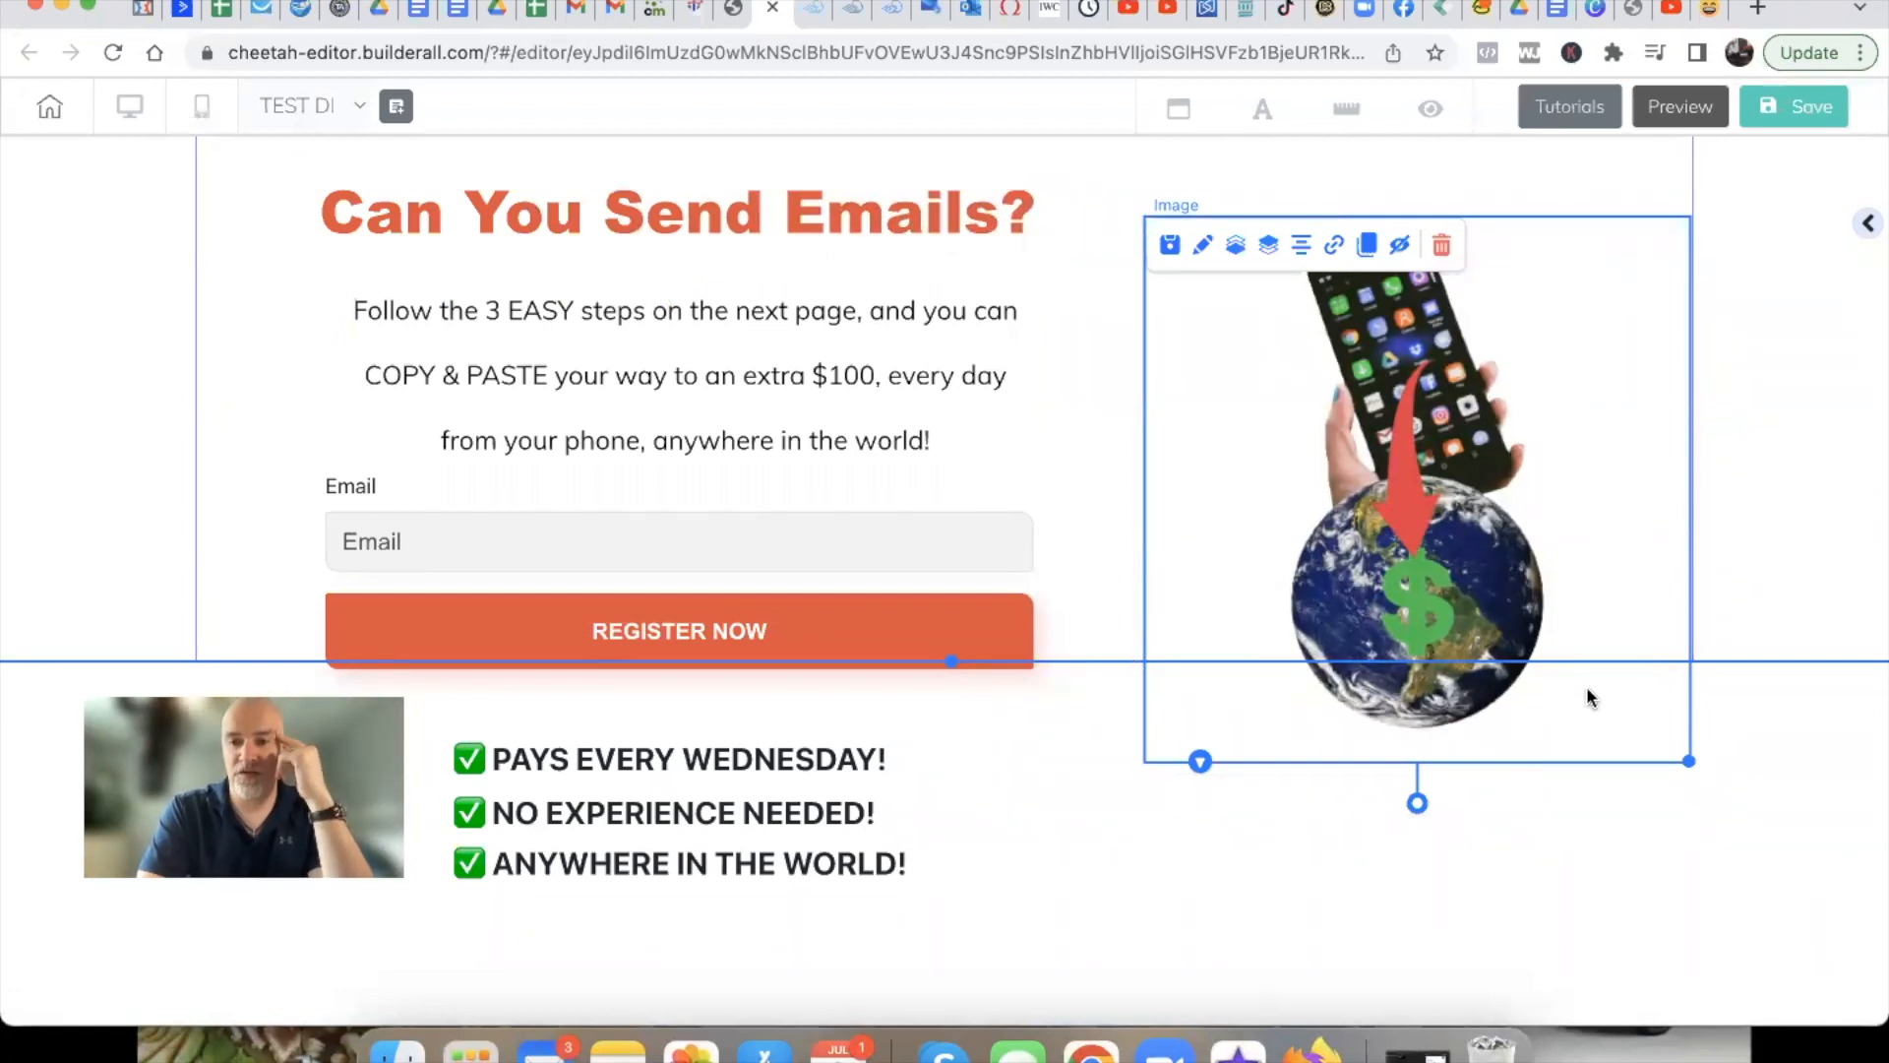
pyautogui.moveTo(1690, 764); pyautogui.dragTo(1791, 882)
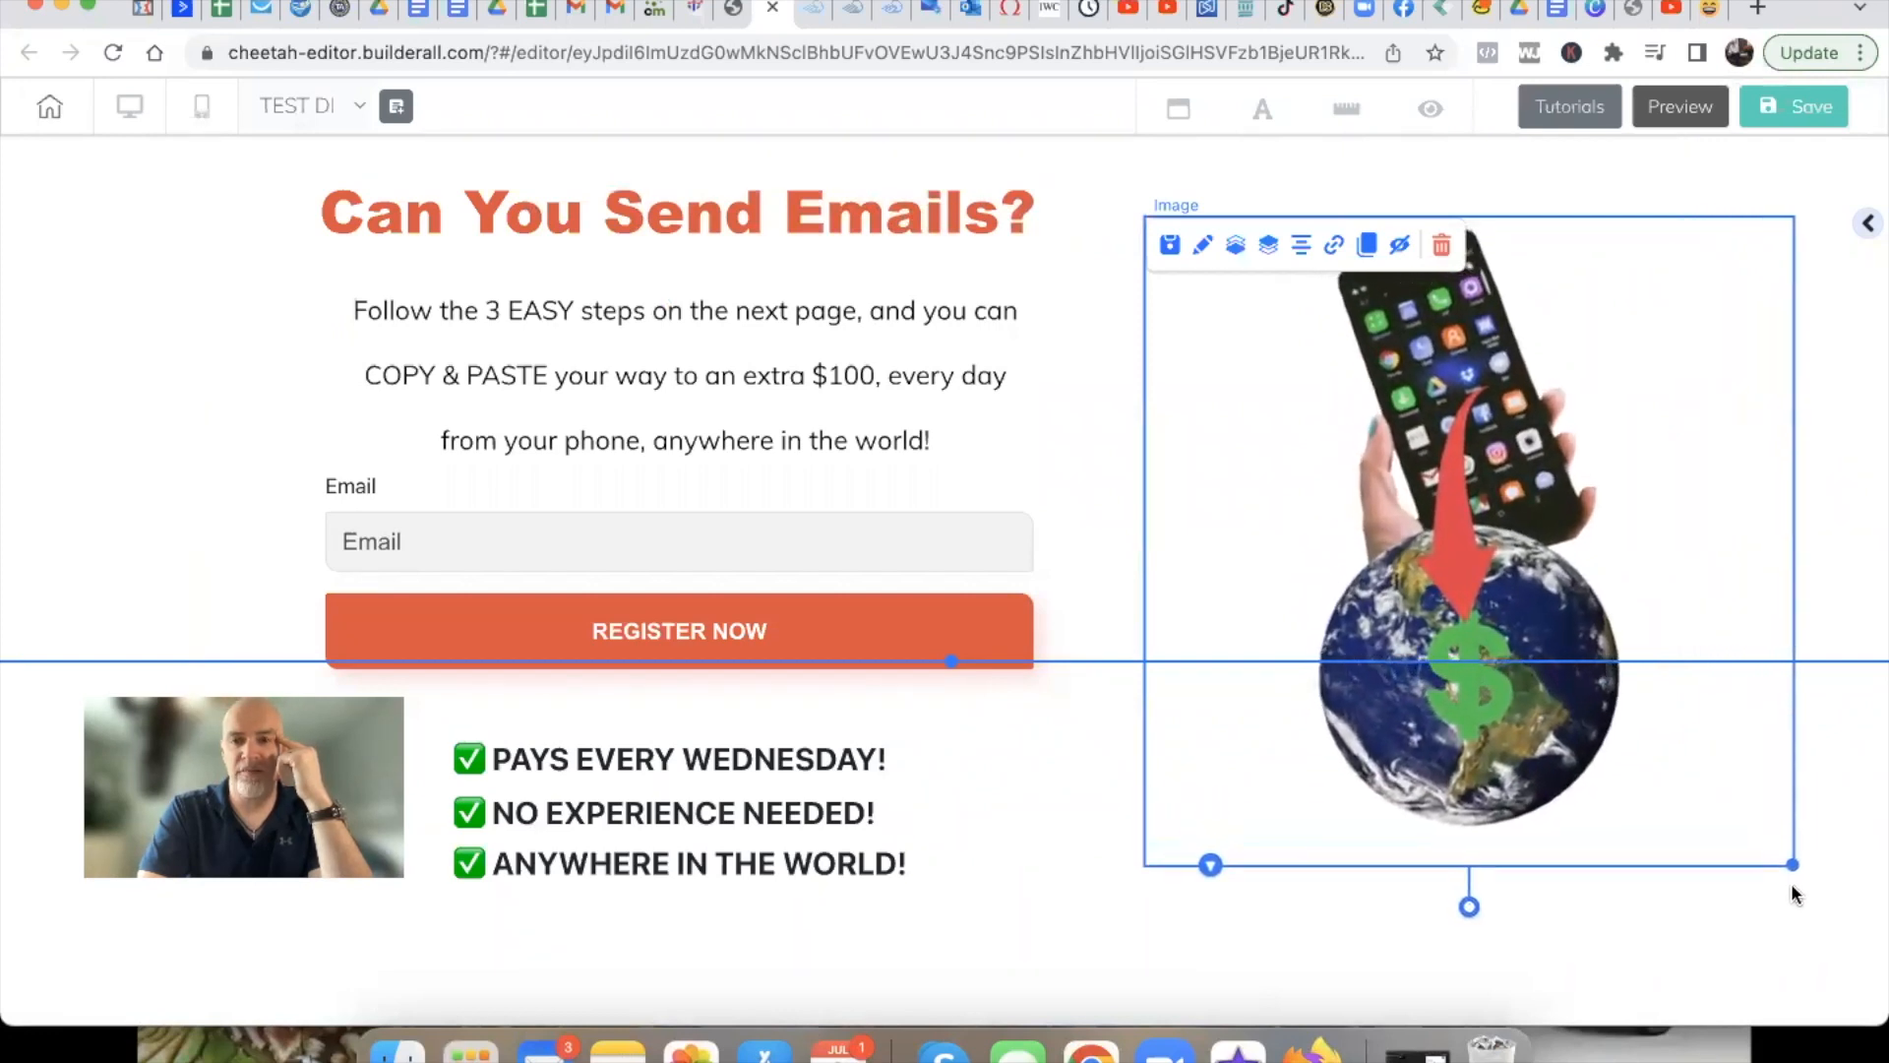
# Fine-tune the enlarged image's position so it sits just beside the headline, form and checklist
pyautogui.moveTo(1468, 572); pyautogui.dragTo(1385, 549)
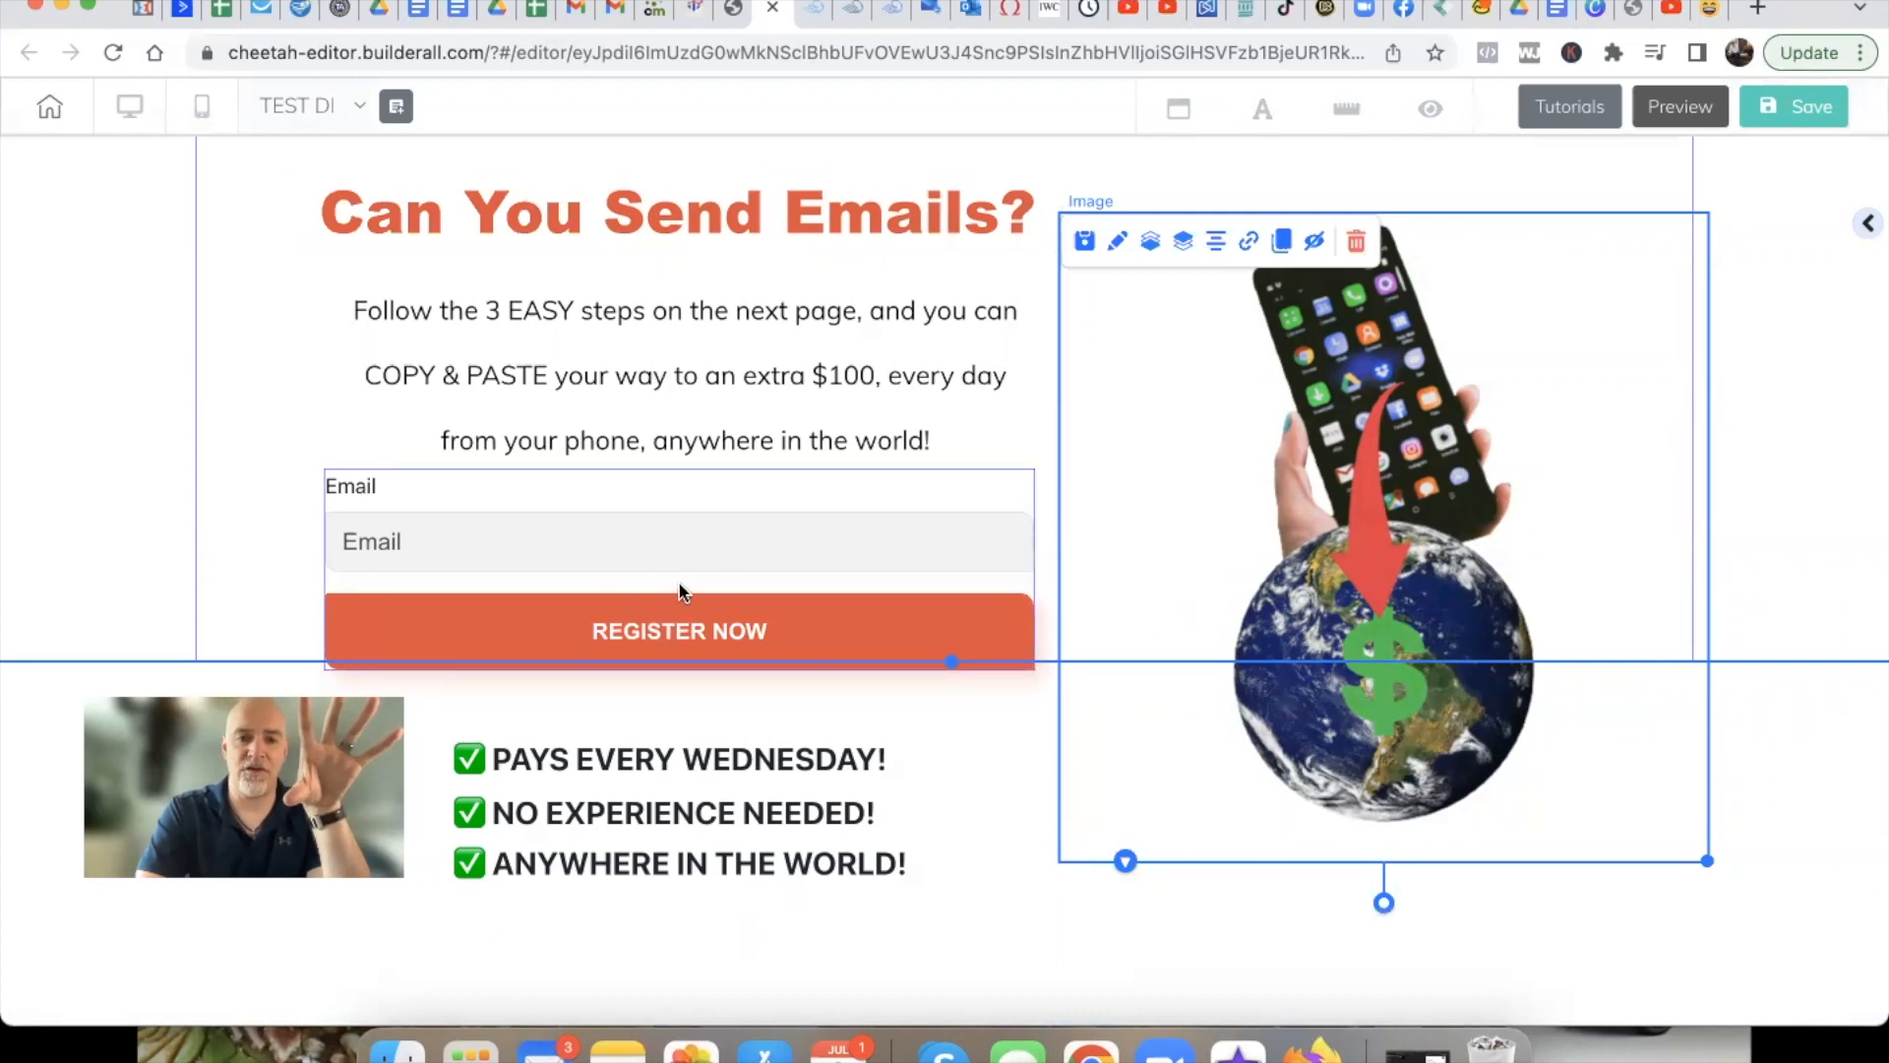
pyautogui.moveTo(1330, 518); pyautogui.dragTo(1341, 541)
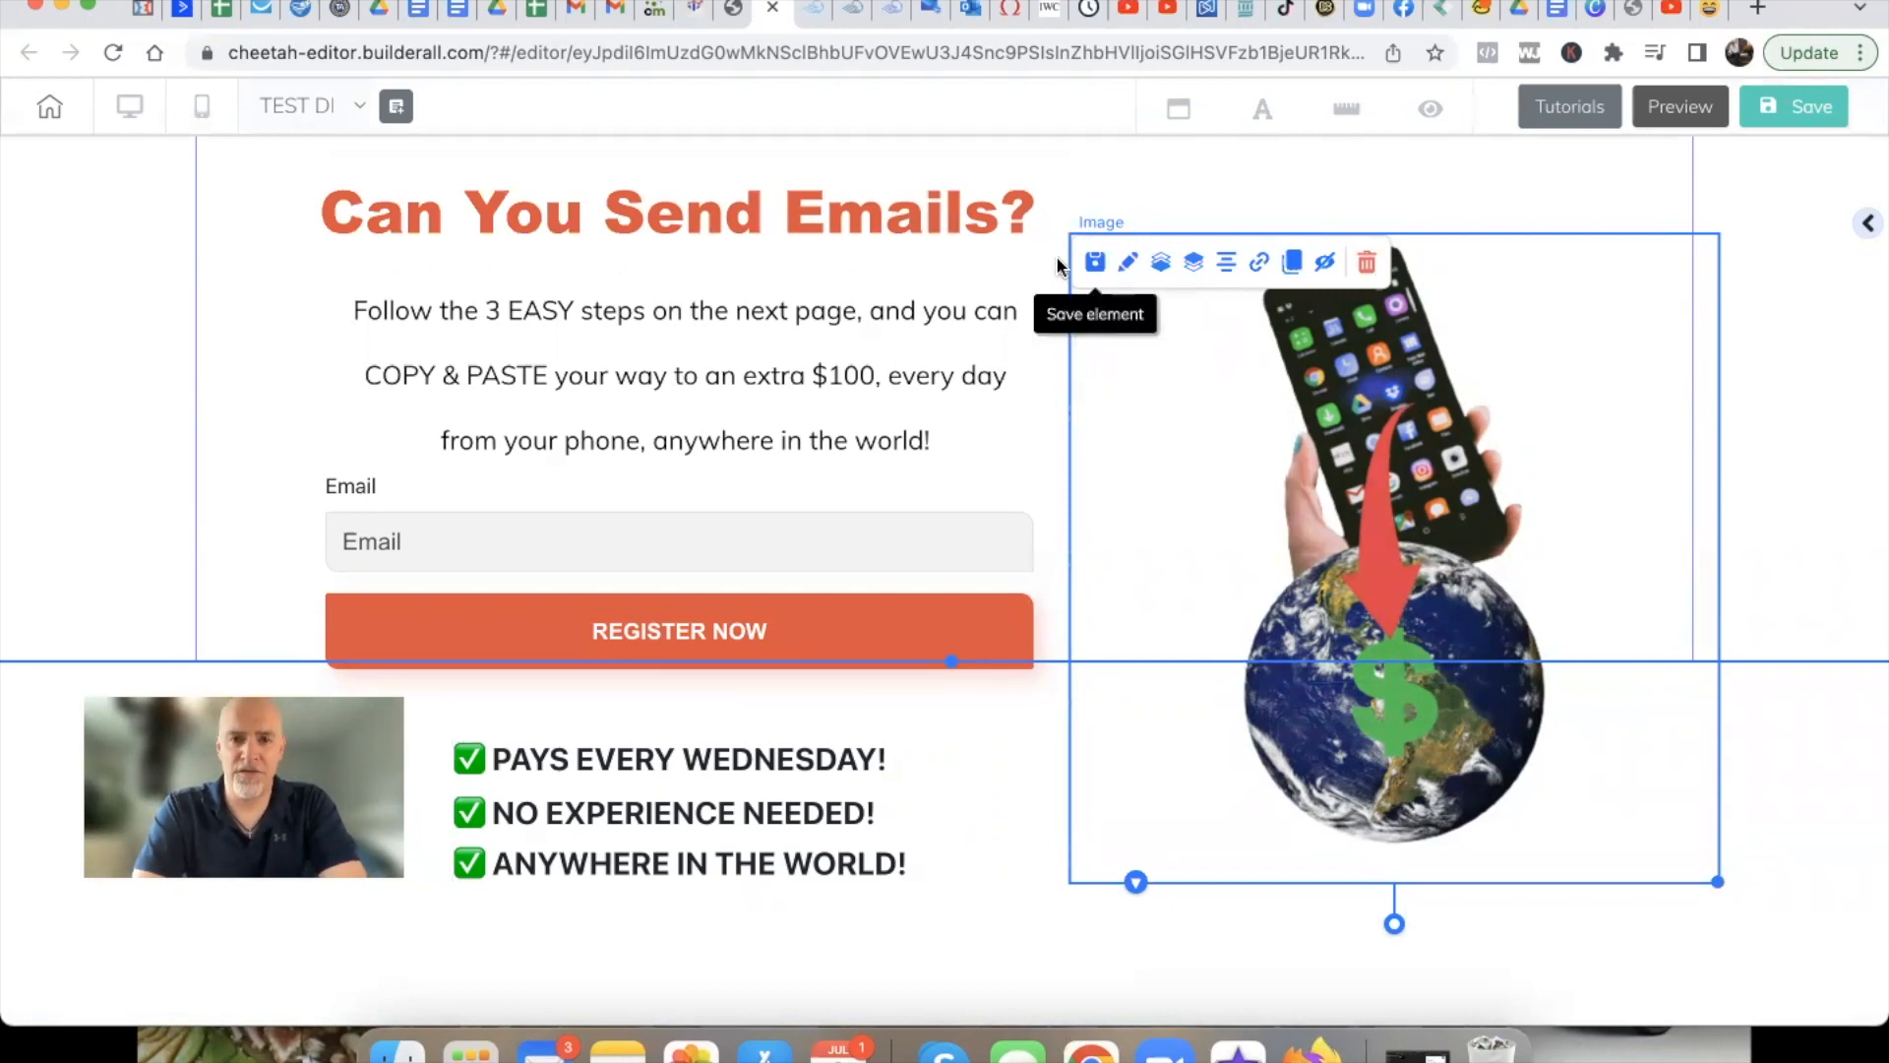
pyautogui.moveTo(1356, 379)
pyautogui.mouseDown()
pyautogui.moveTo(1378, 397)
pyautogui.moveTo(1345, 389)
pyautogui.mouseUp()
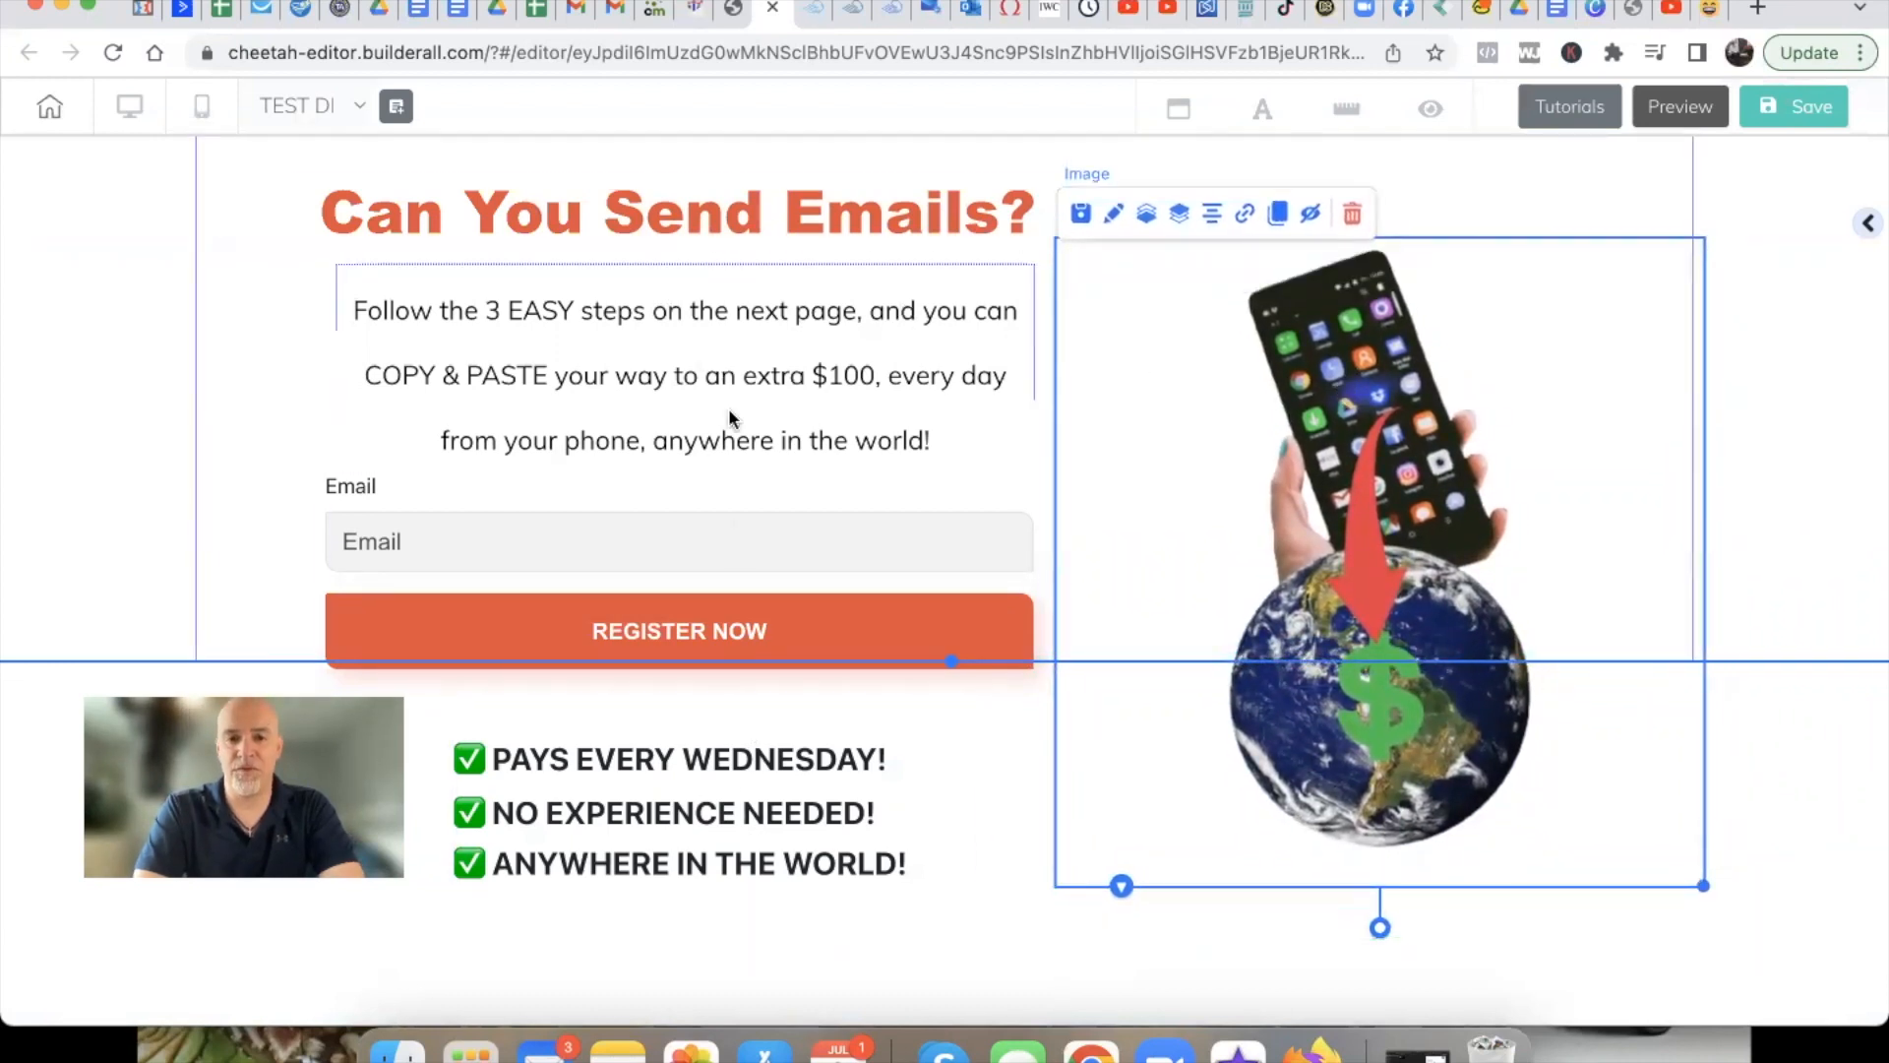
pyautogui.moveTo(1080, 787); pyautogui.dragTo(1091, 787)
# Save the page, publish the site and open the published website
pyautogui.click(1766, 116)
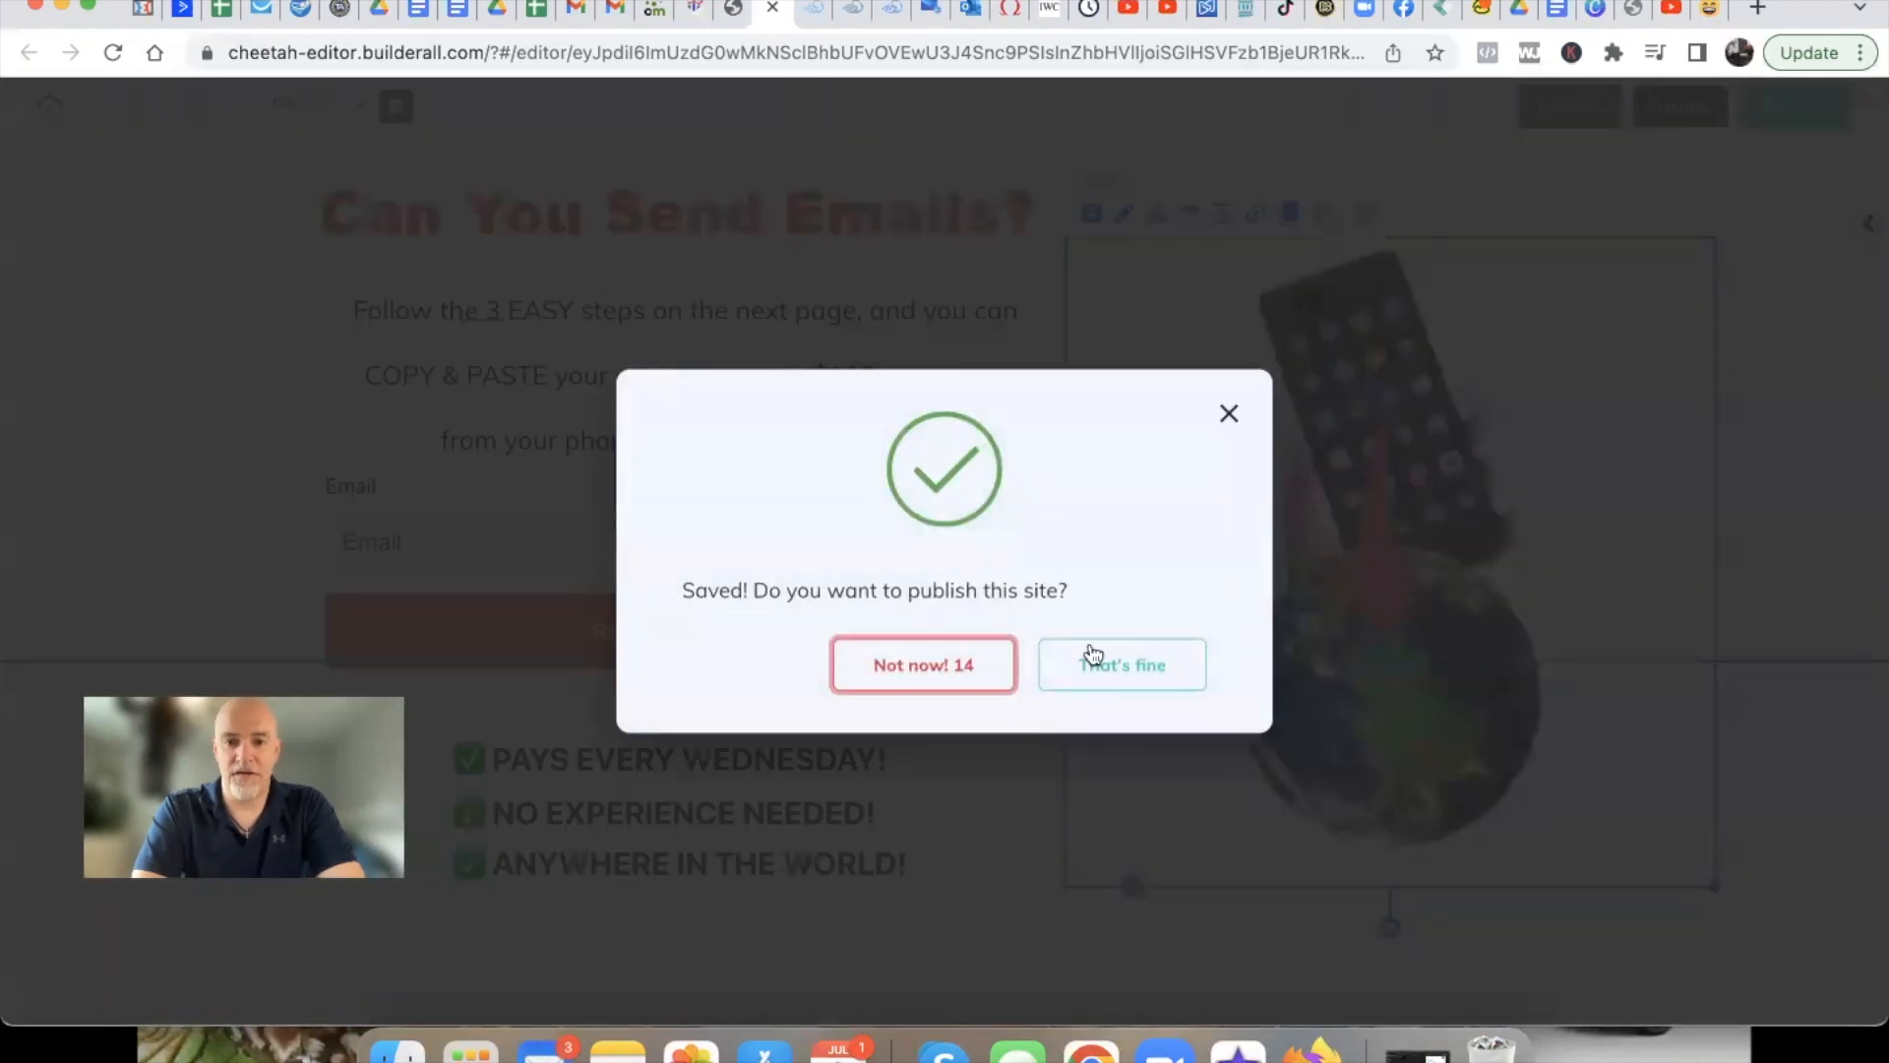
pyautogui.click(1109, 667)
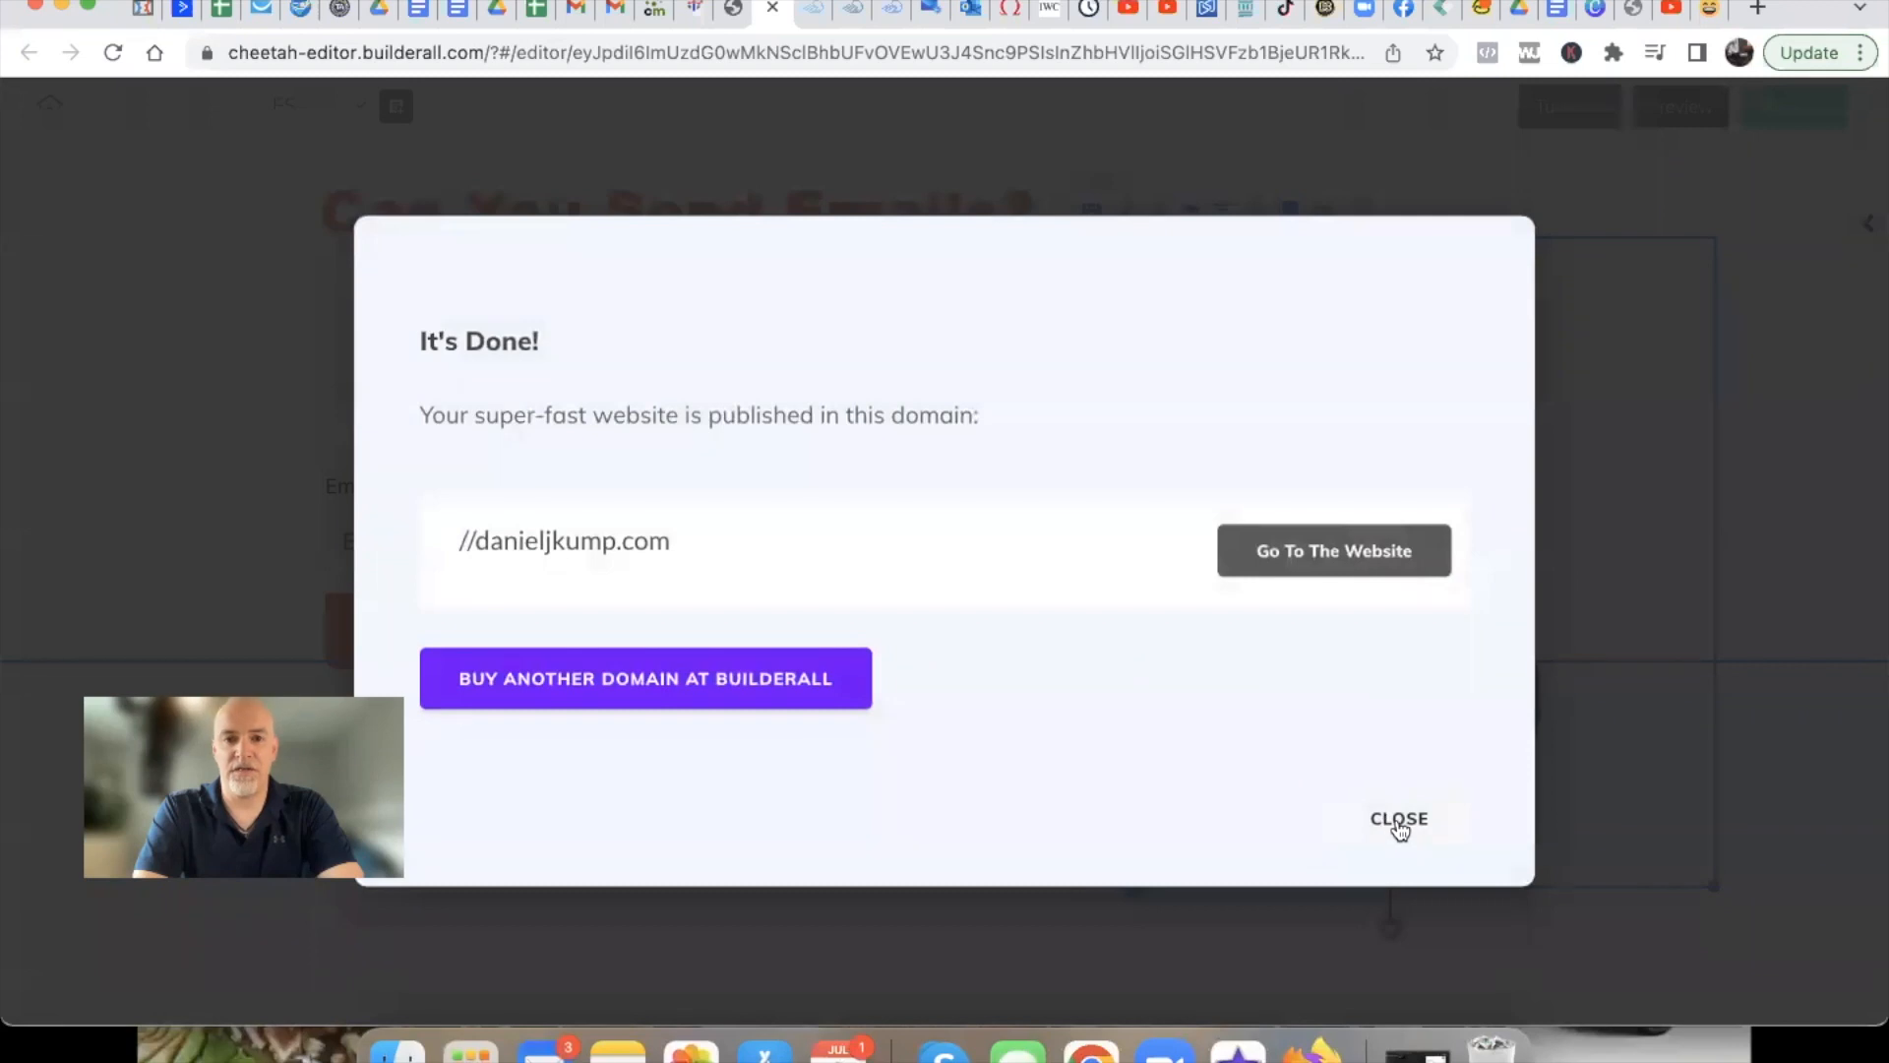
pyautogui.click(1344, 543)
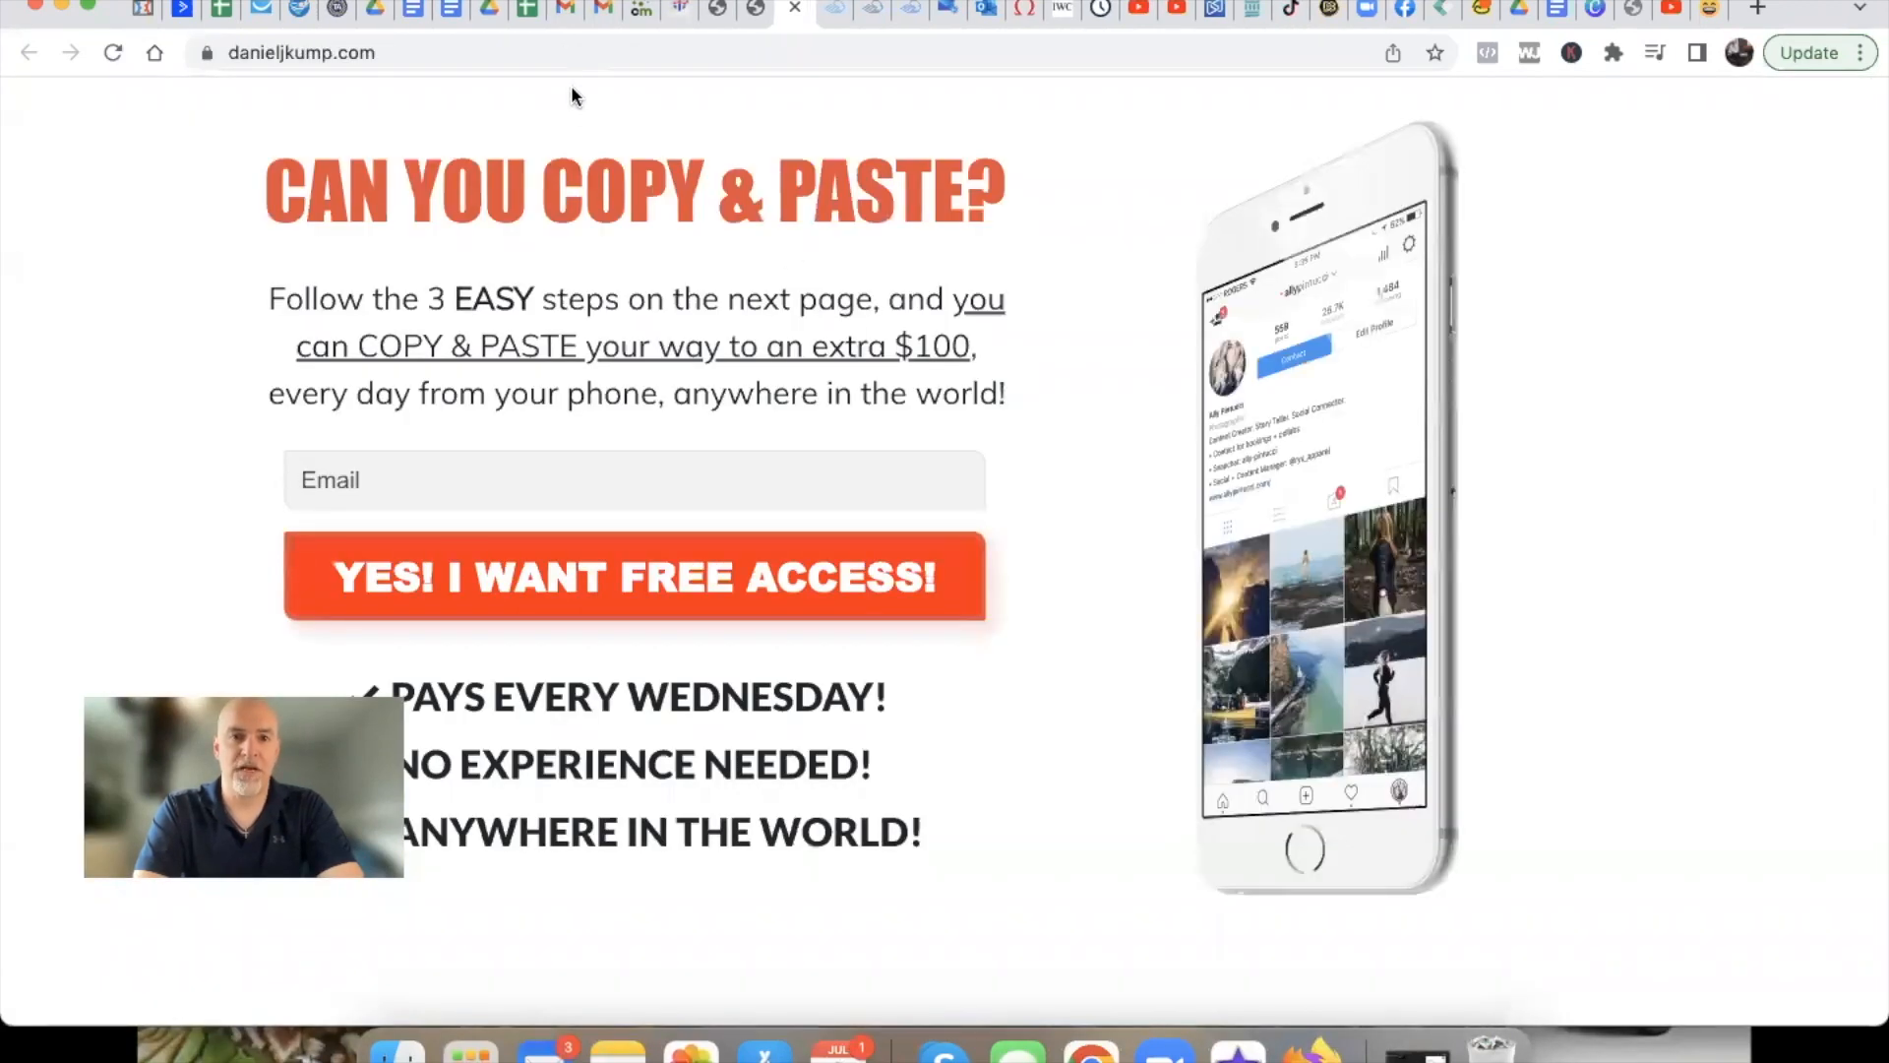
# Open the /test address on the published domain to check the new page
pyautogui.click(593, 39)
pyautogui.click(594, 43)
pyautogui.write('test')
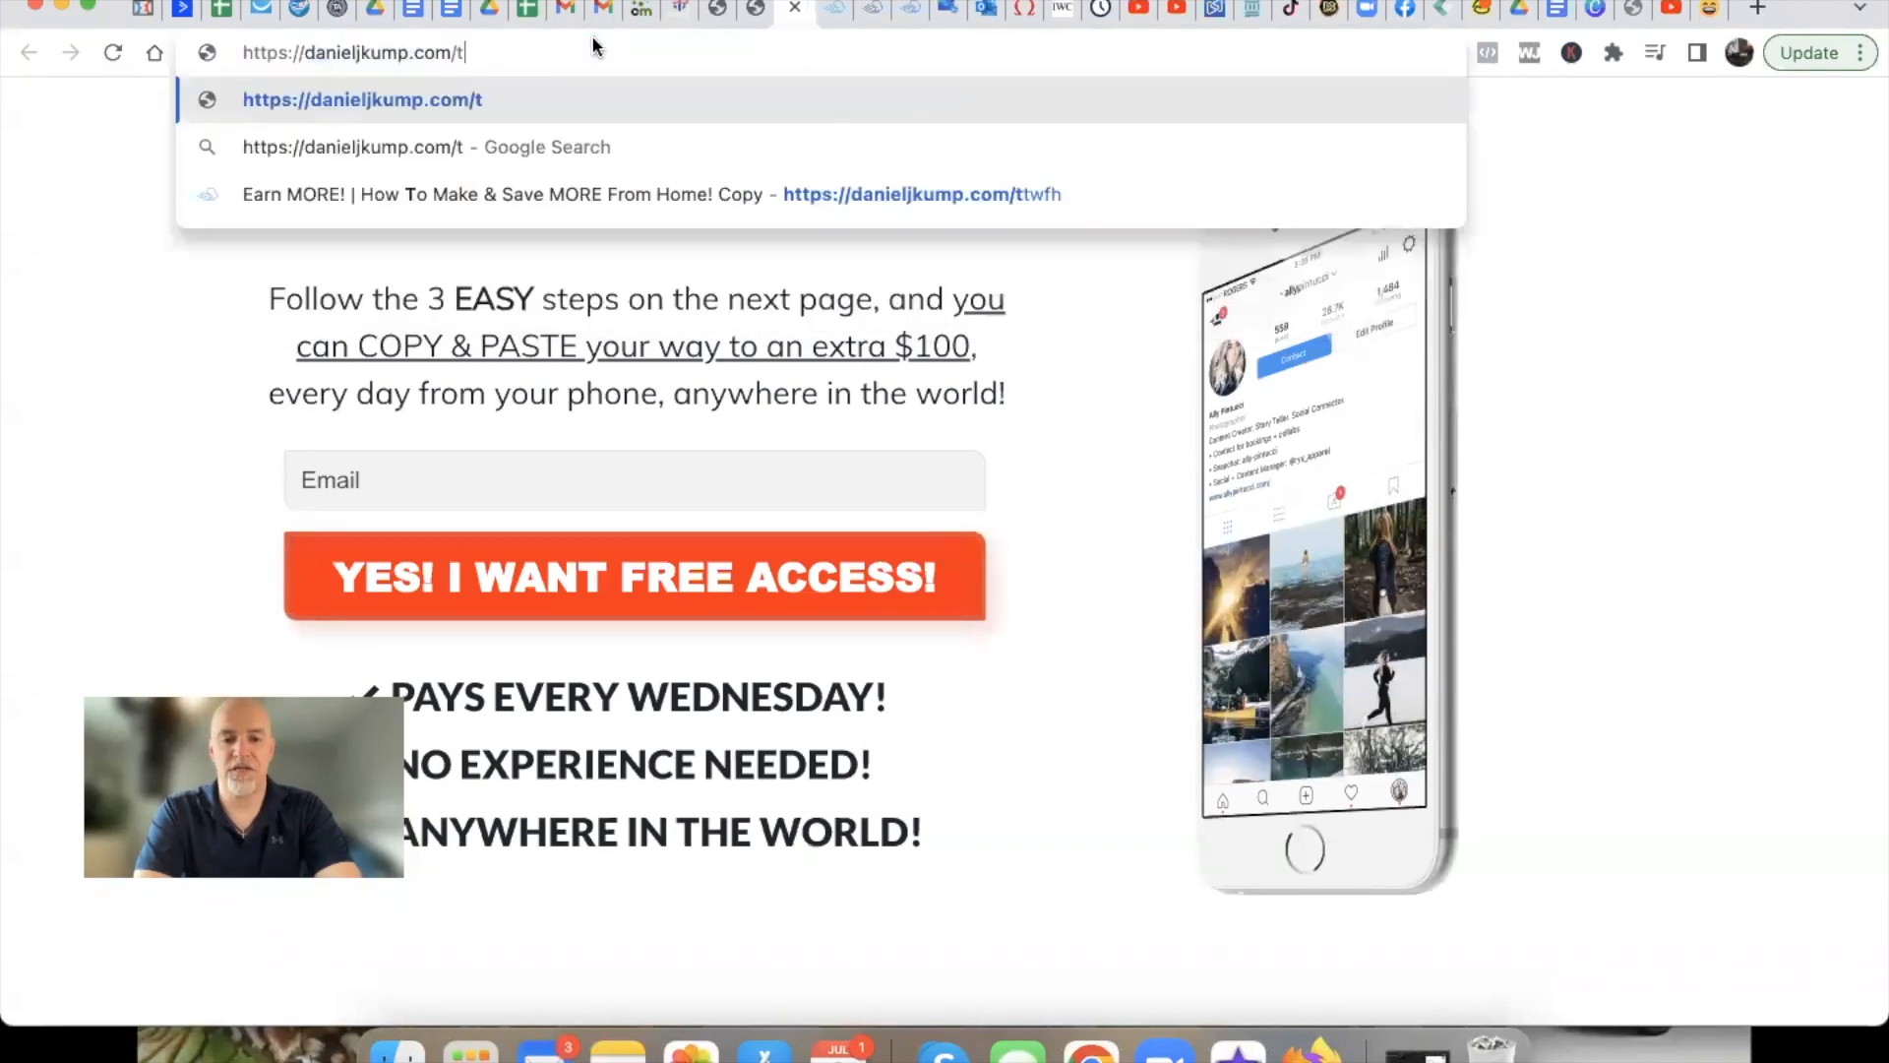
pyautogui.press('Return')
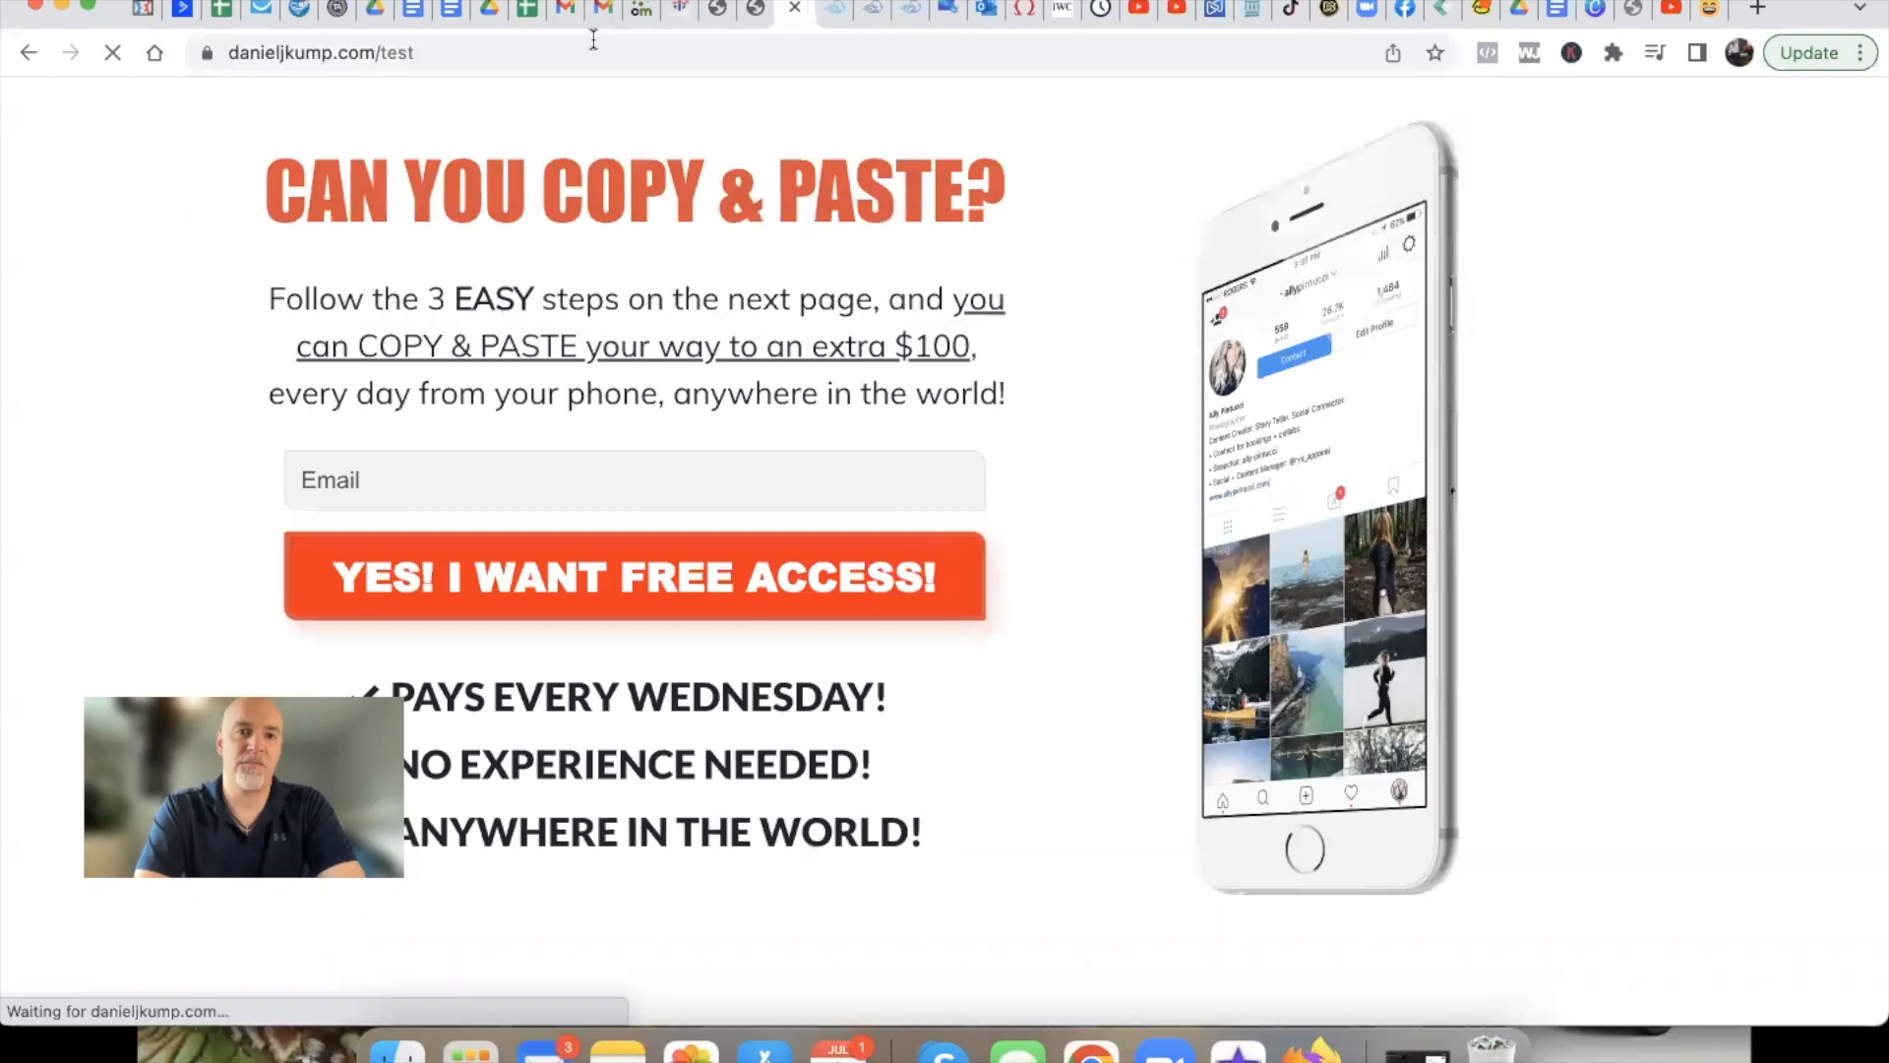
# Close the published site and the publishing confirmation, and preview the landing page in the editor
pyautogui.click(795, 10)
pyautogui.click(750, 12)
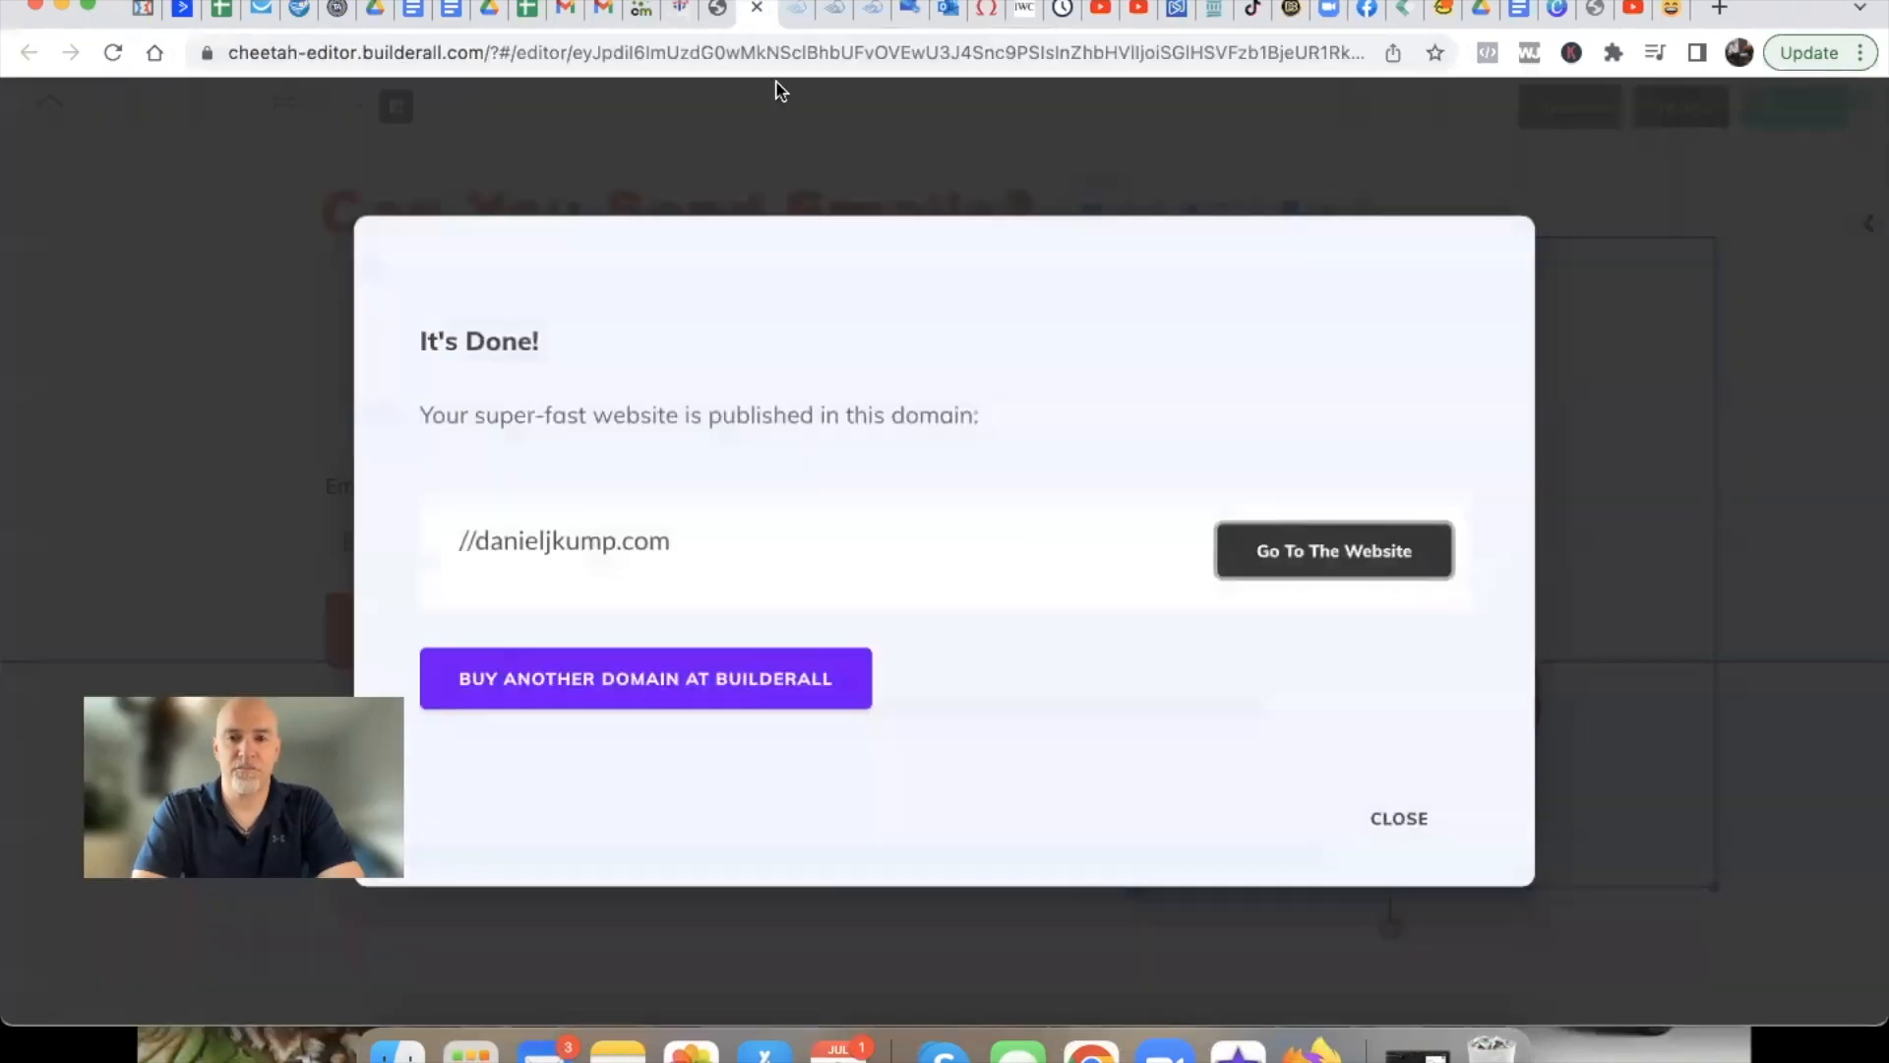
pyautogui.click(1402, 819)
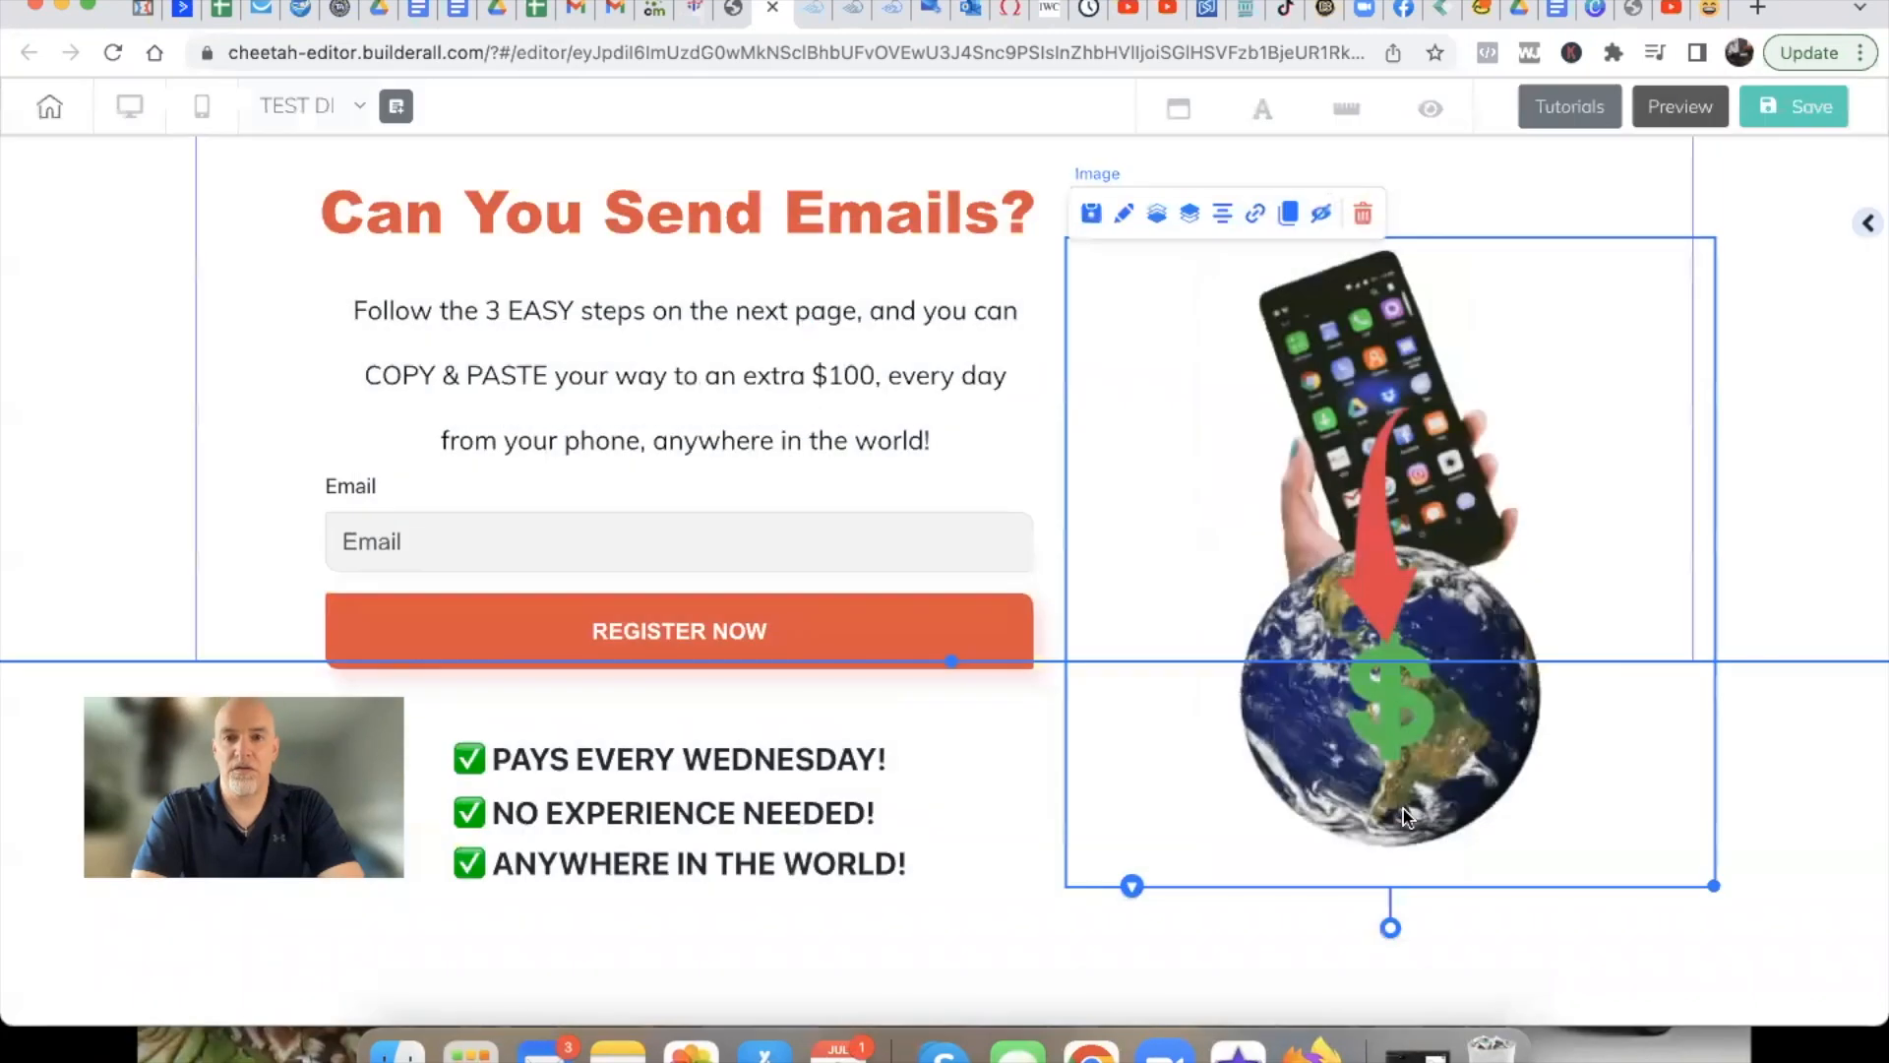
pyautogui.click(1680, 108)
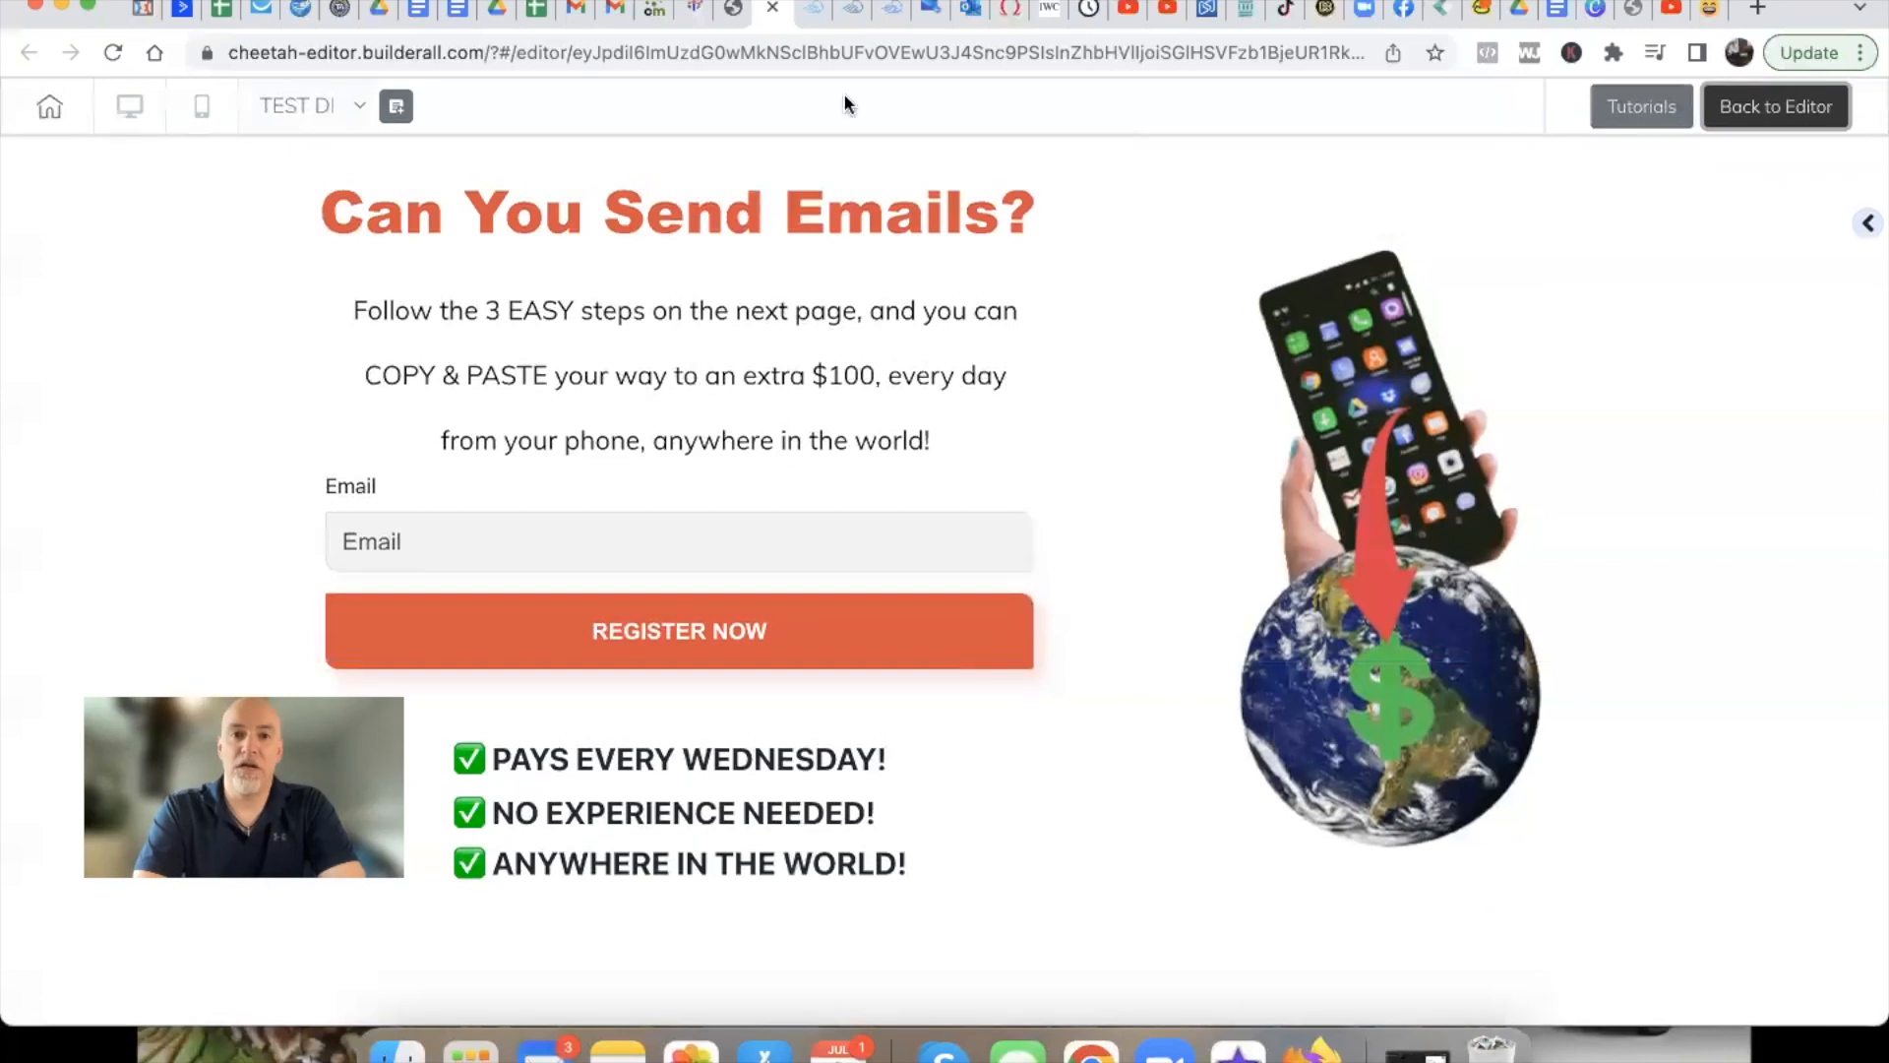
# Return to the site's page list and open the published website page of TEST DEMO
pyautogui.click(733, 11)
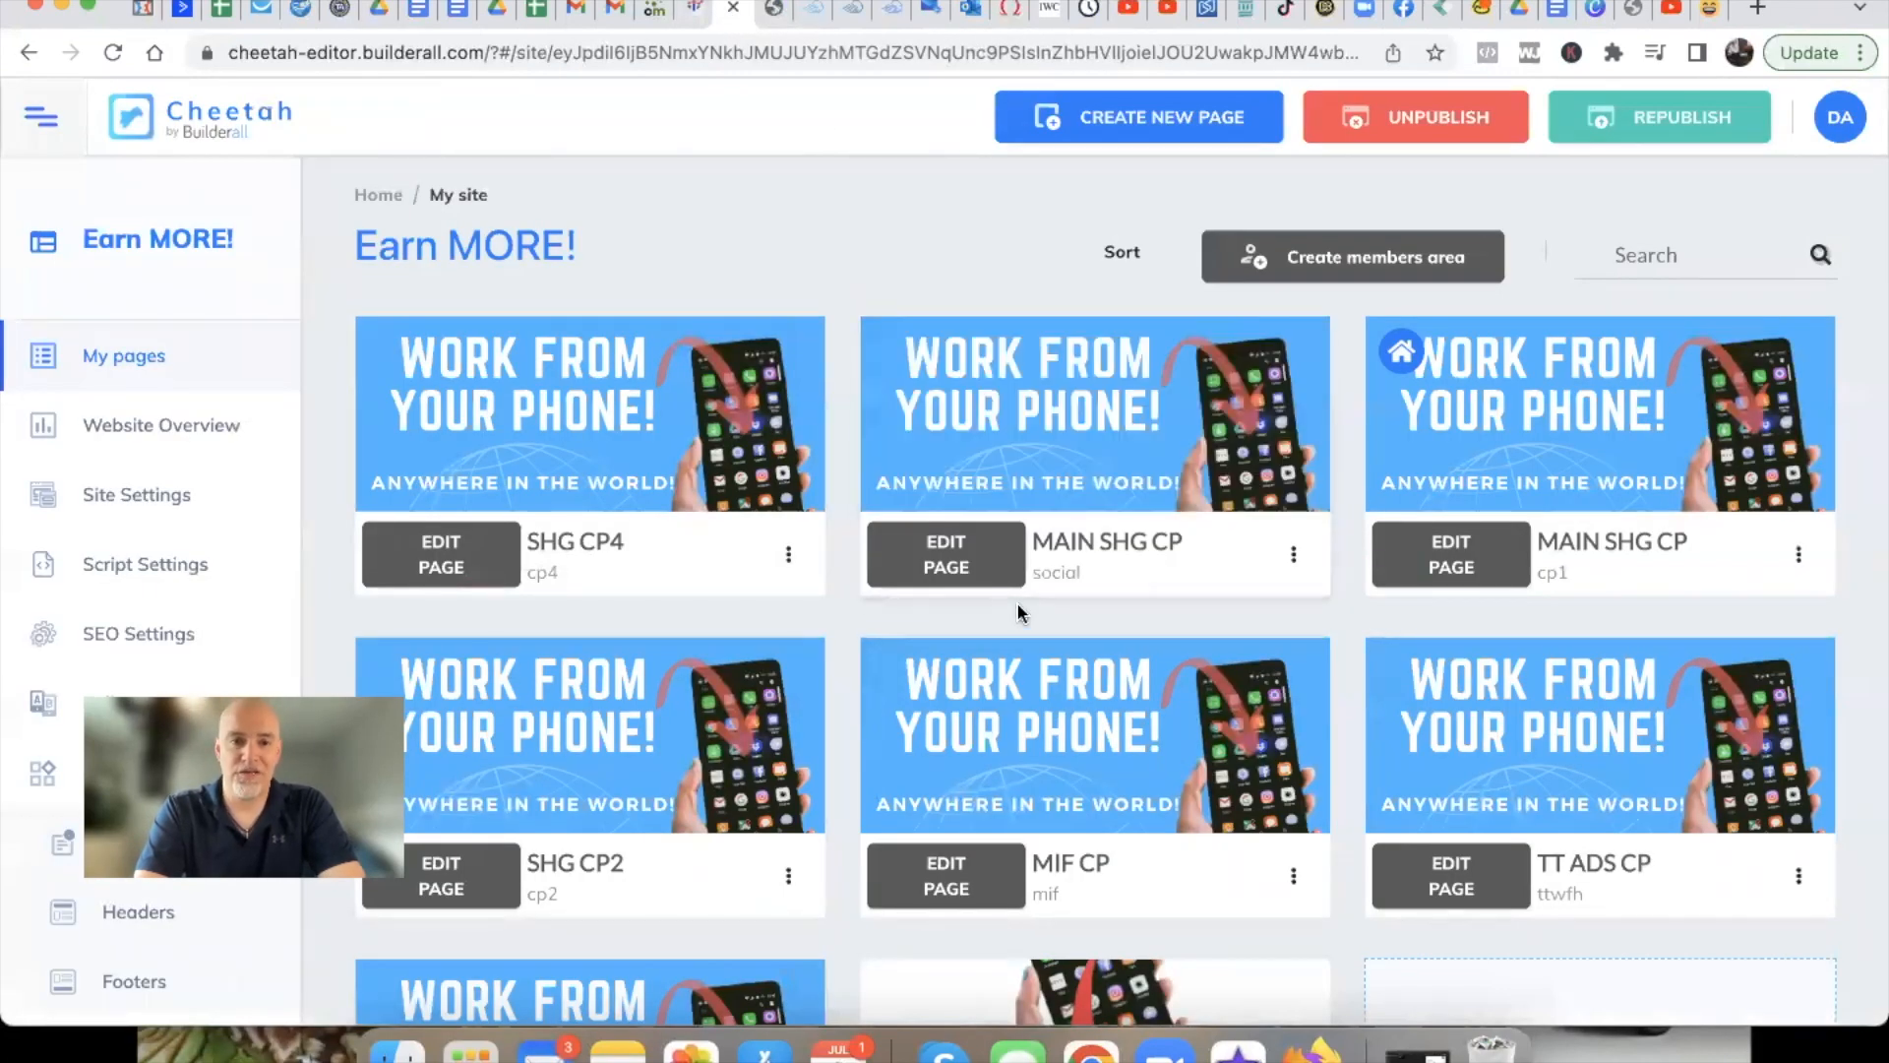
pyautogui.scroll(-5, 841, 649)
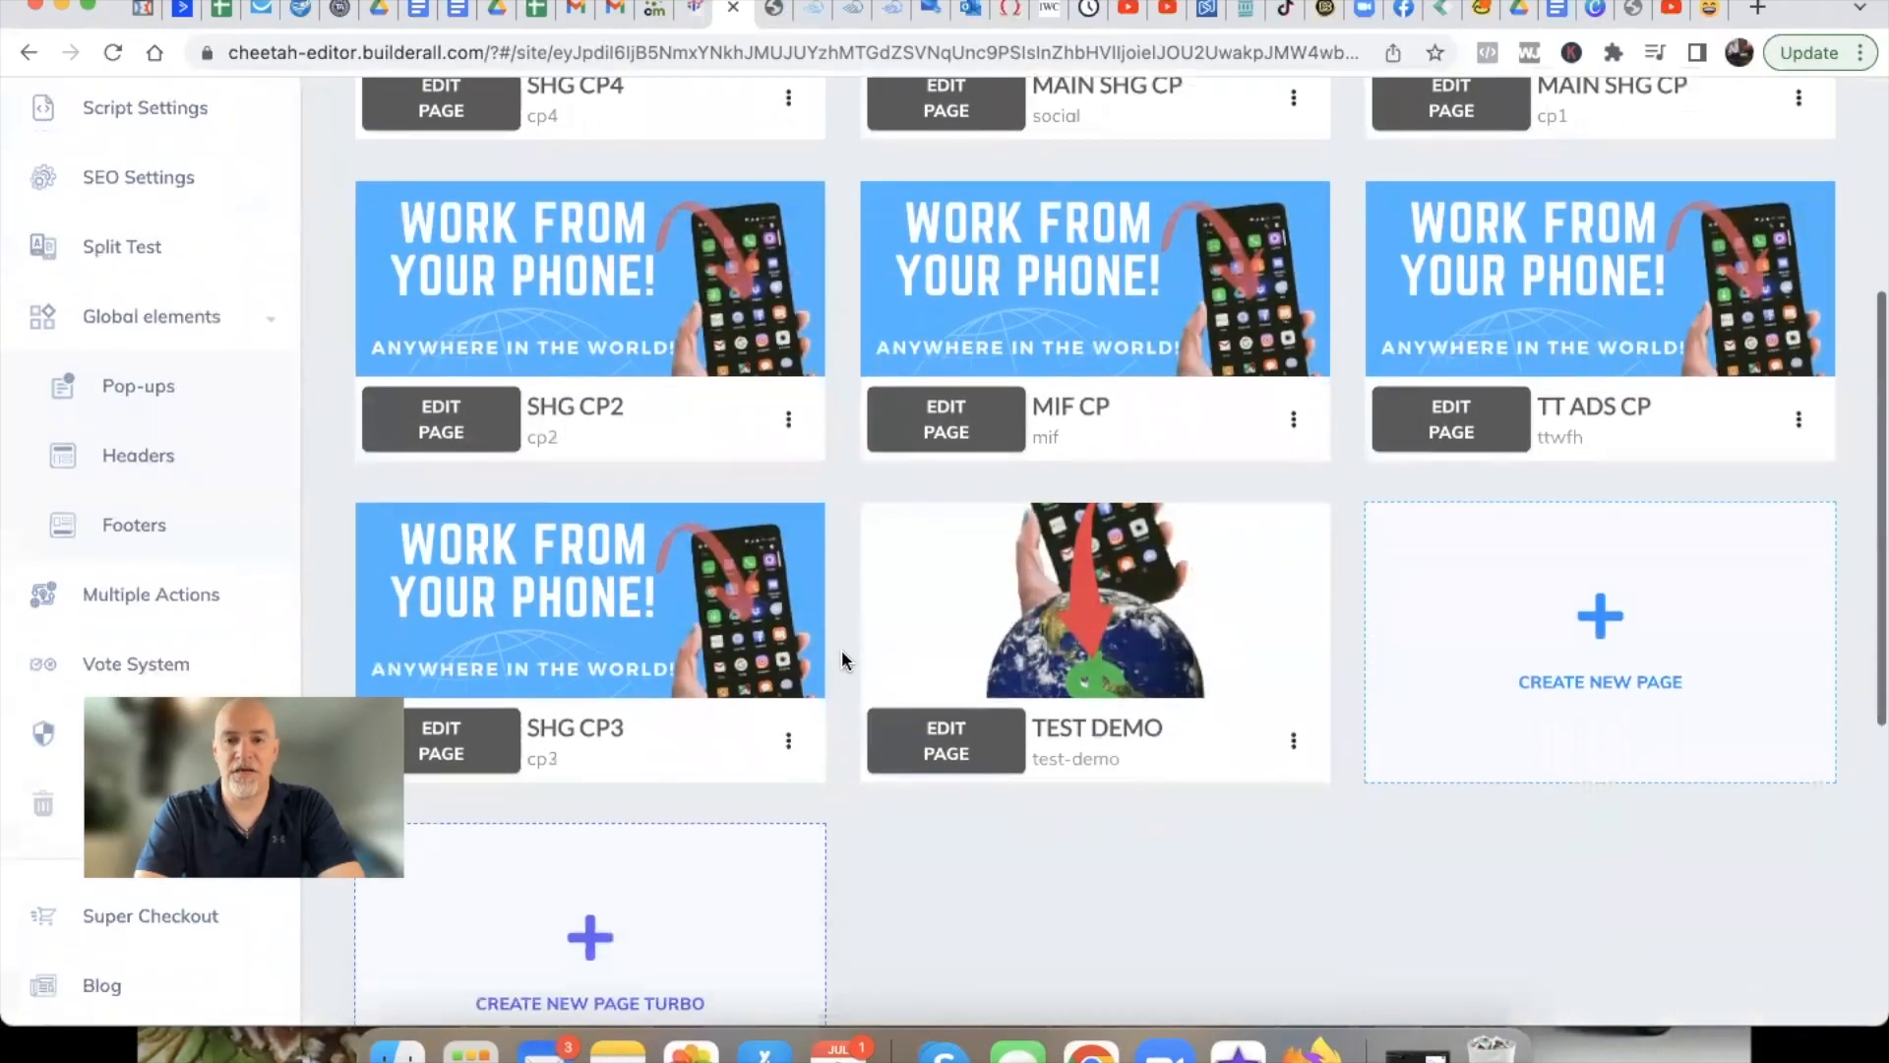
pyautogui.click(1293, 741)
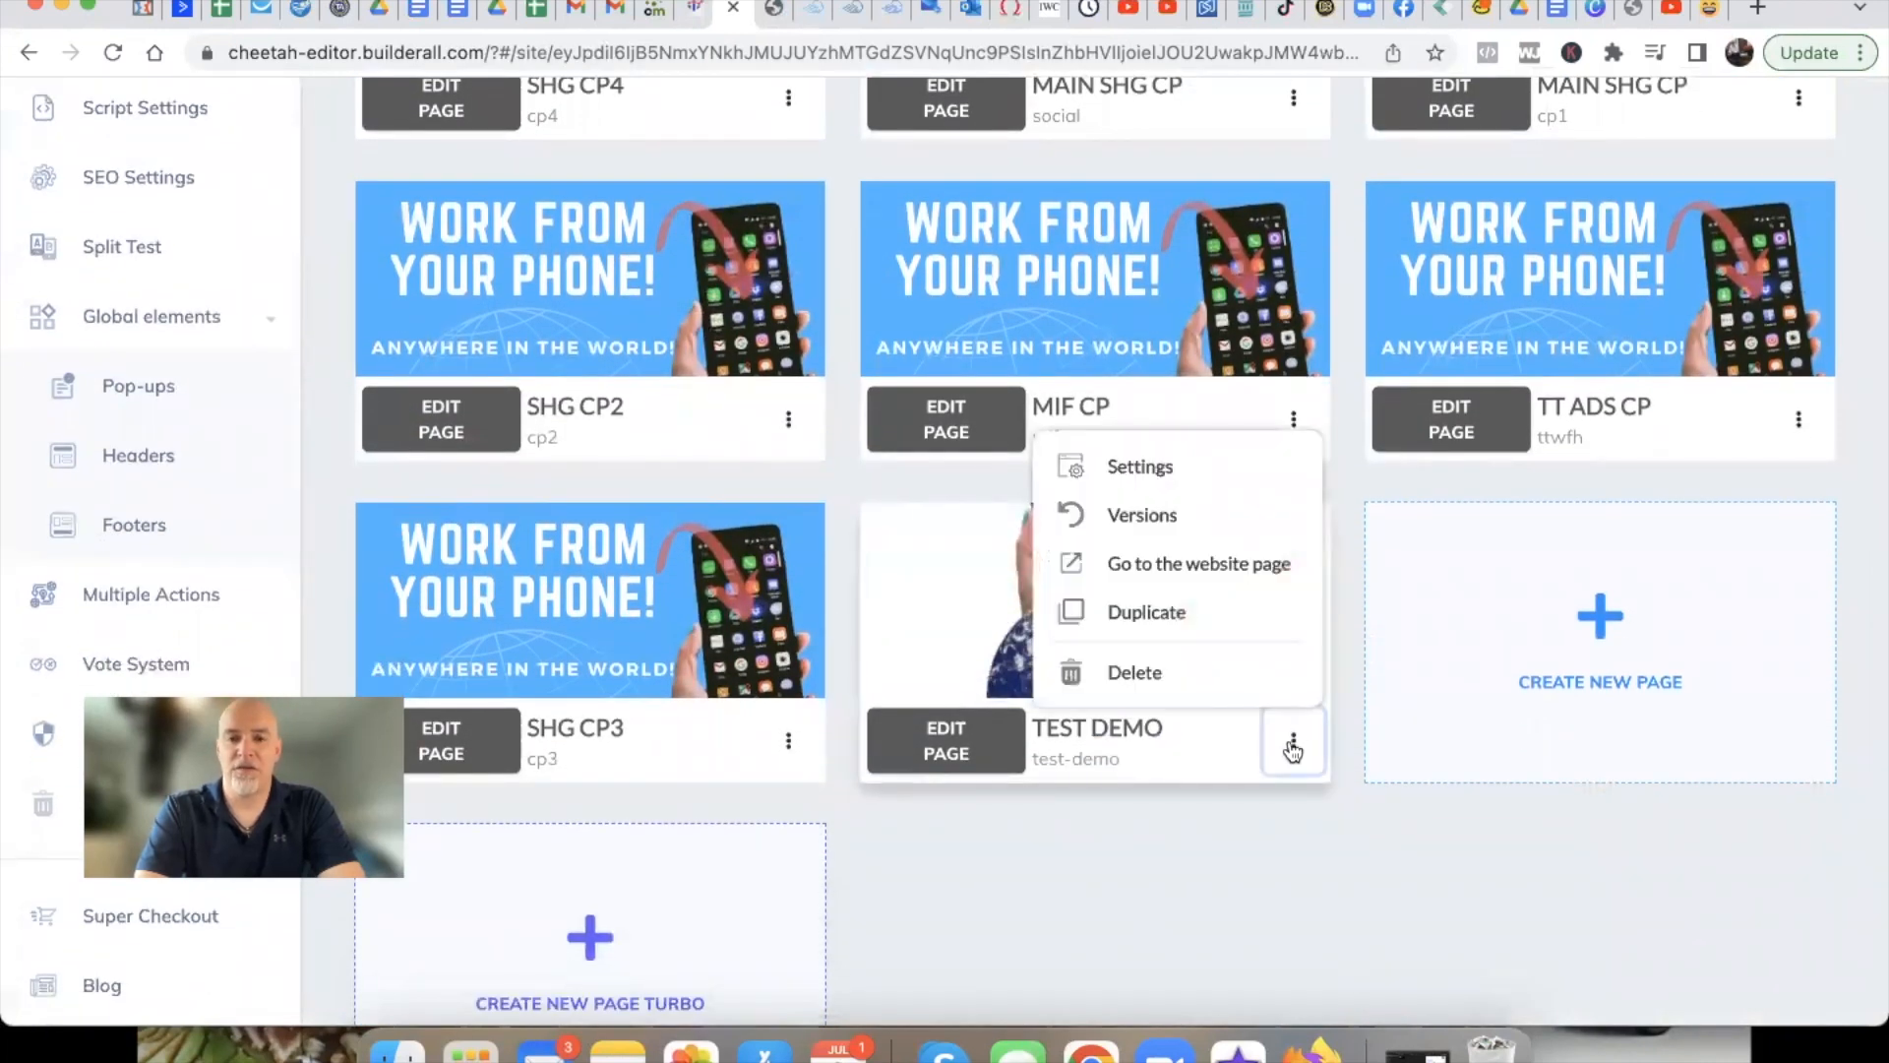
pyautogui.click(1167, 570)
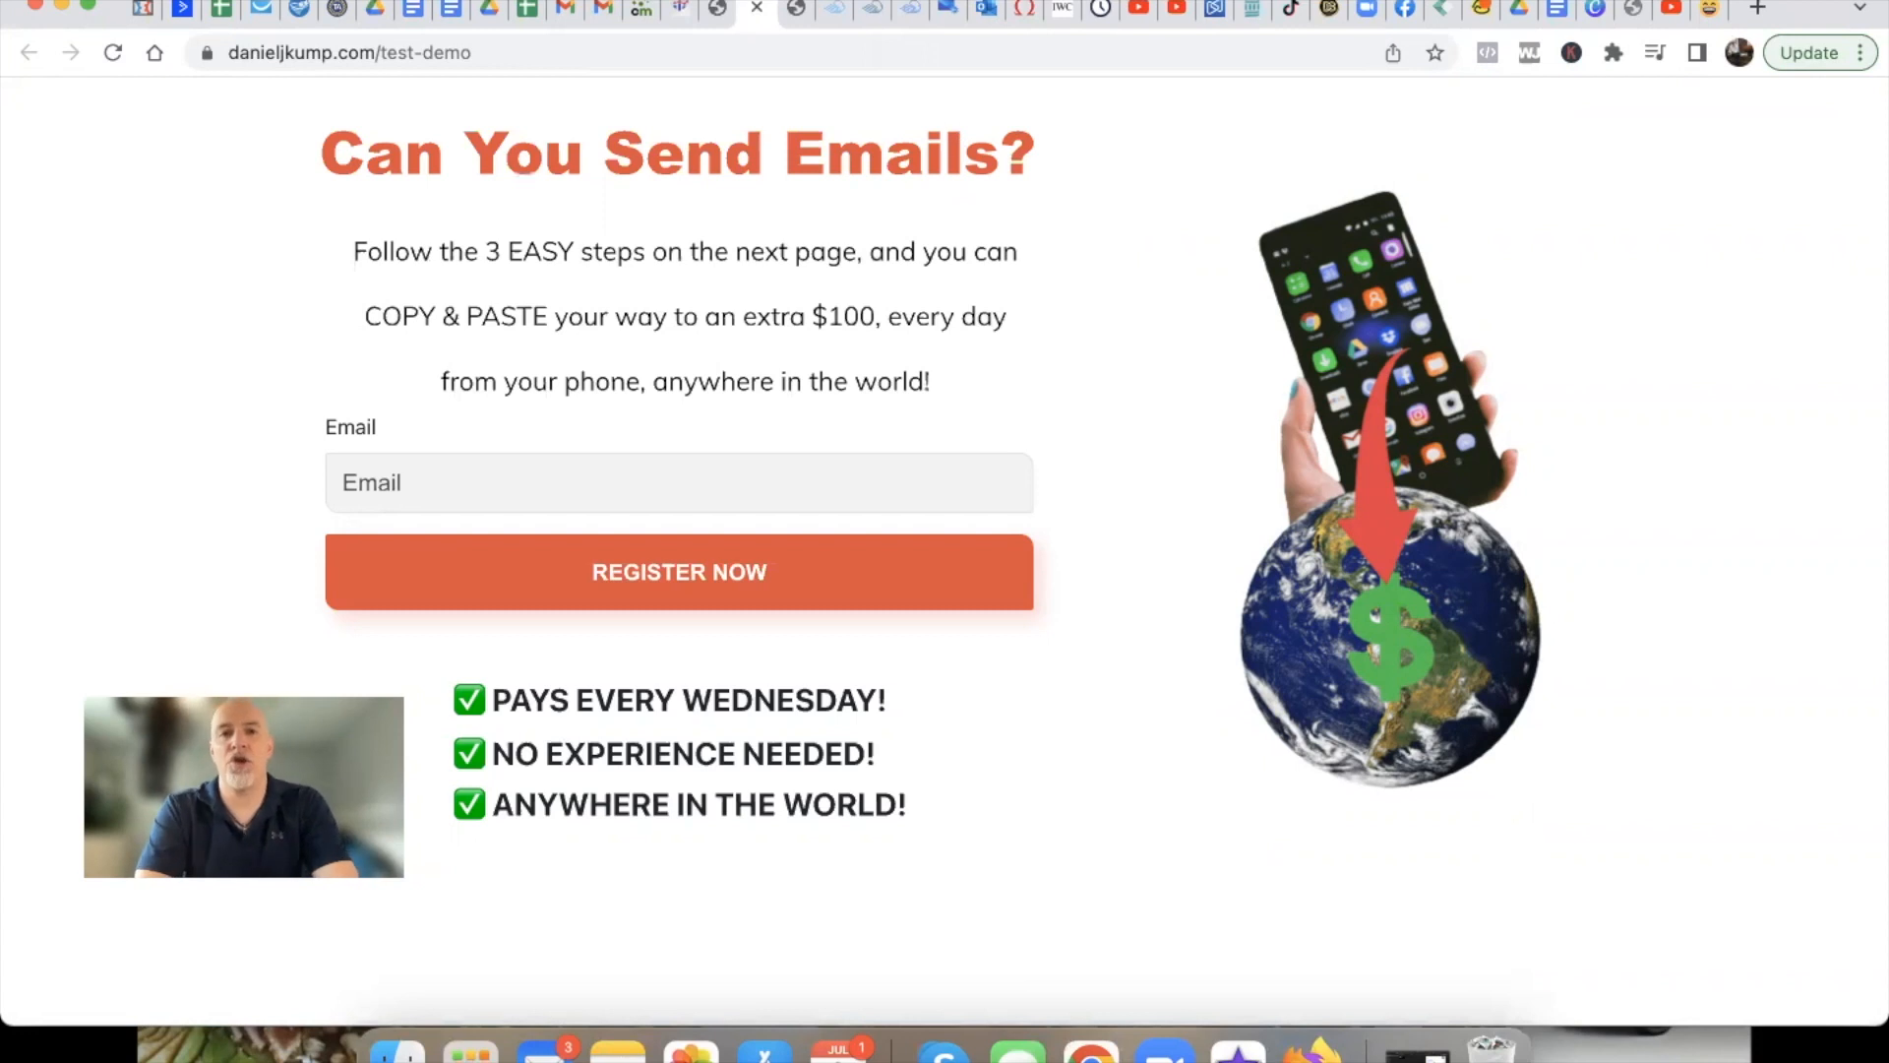
# Compare the published test-demo page with the reference cp1 page and the editor preview, and close the published page
pyautogui.click(832, 11)
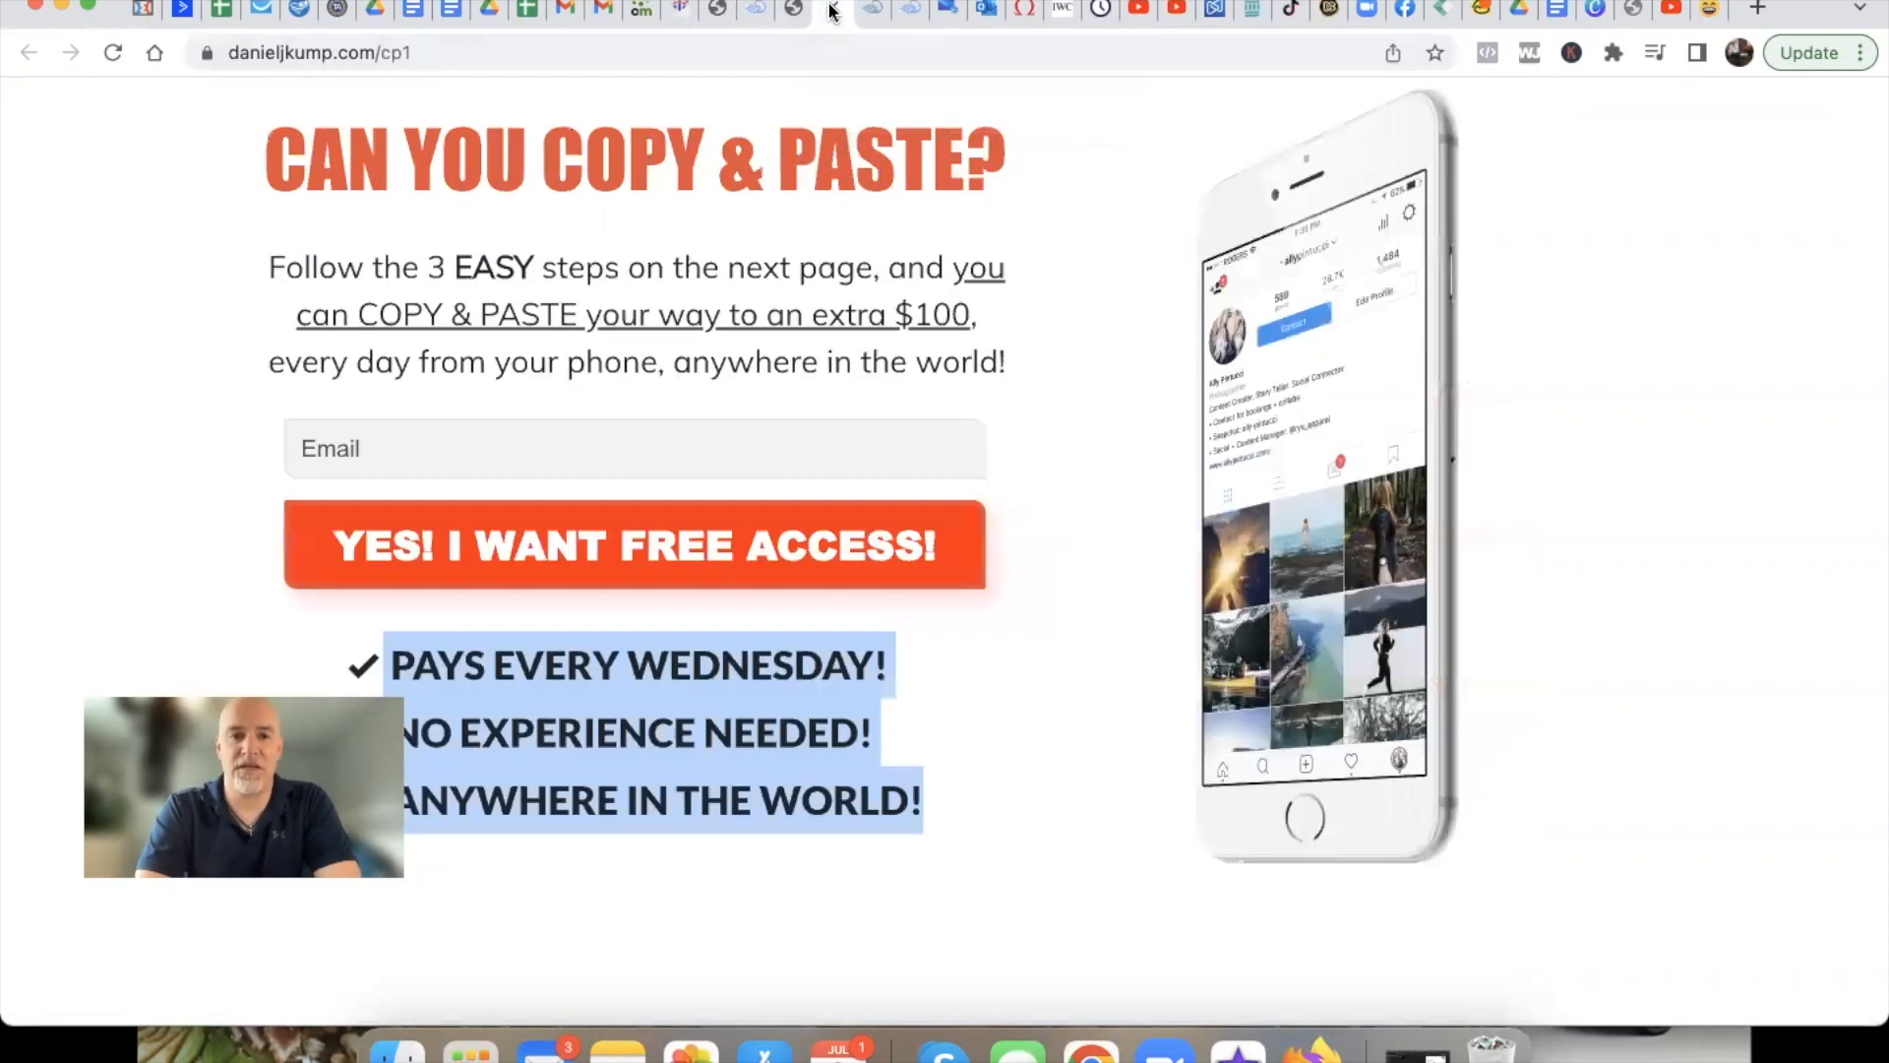
pyautogui.click(790, 16)
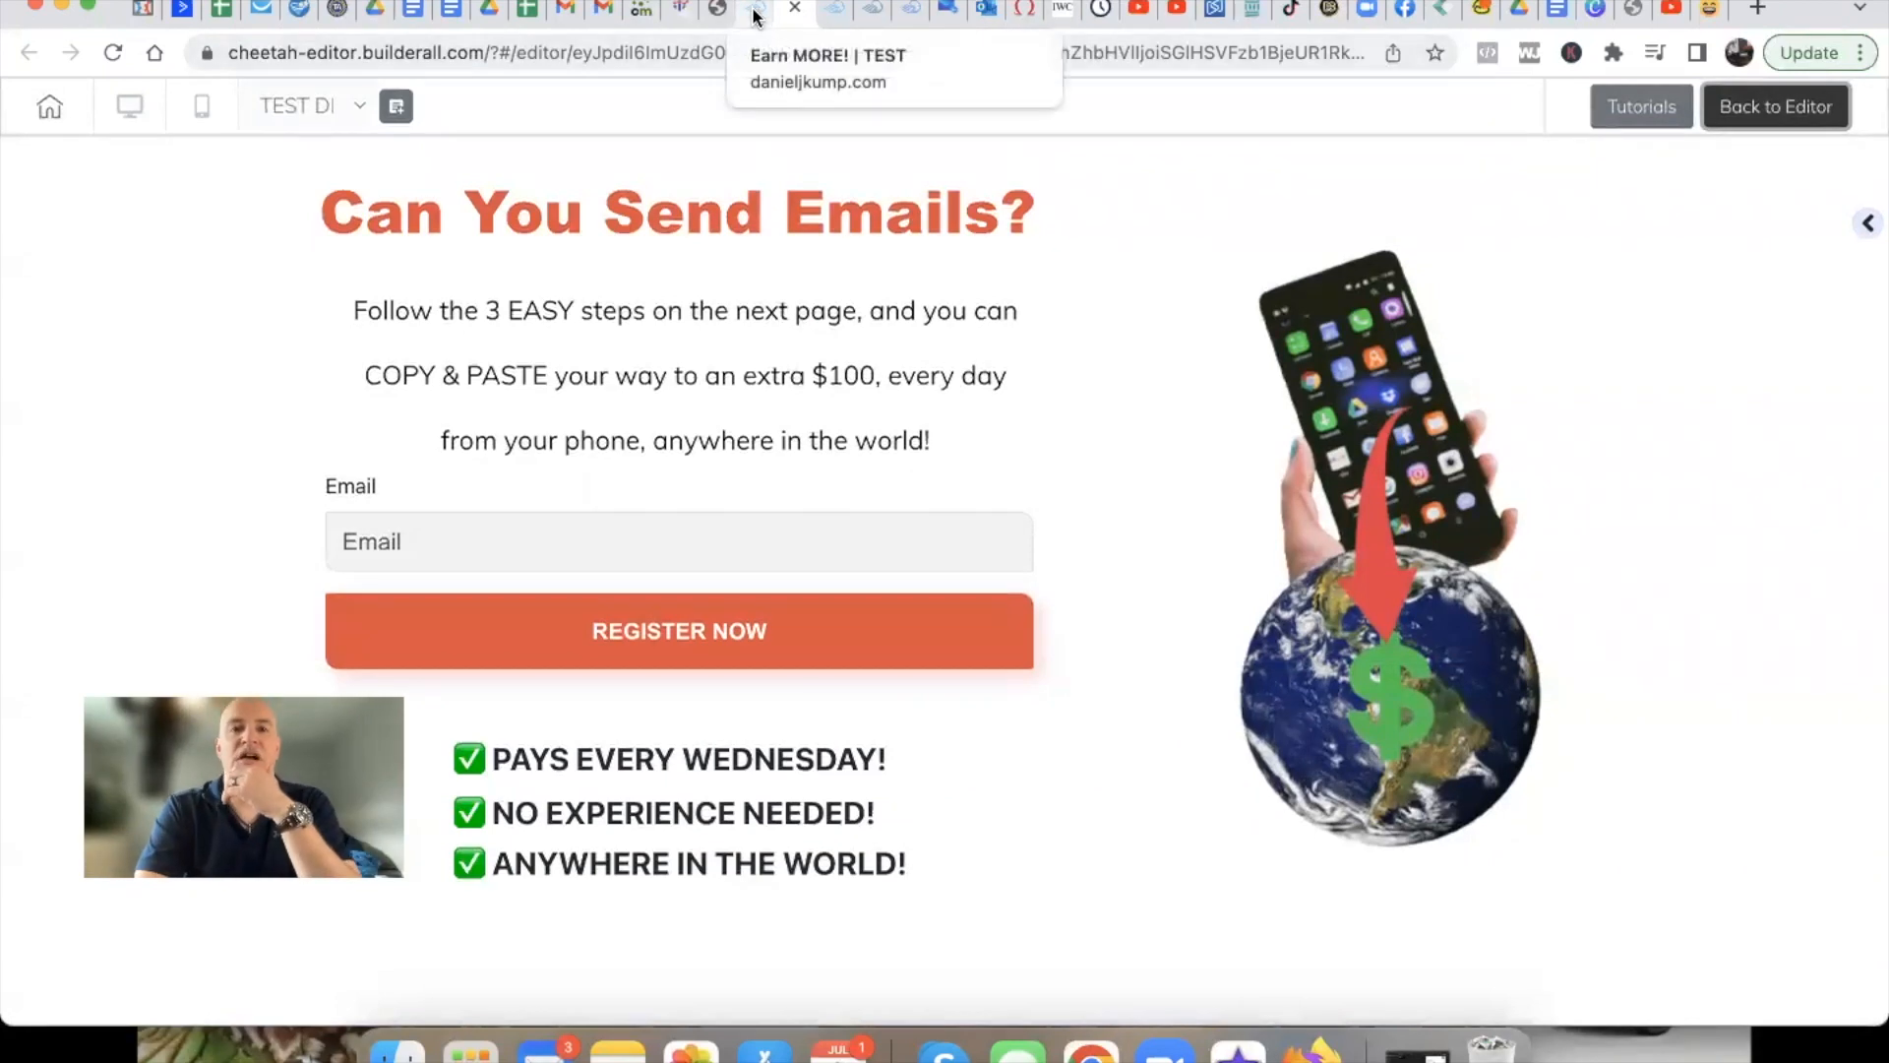
pyautogui.click(755, 13)
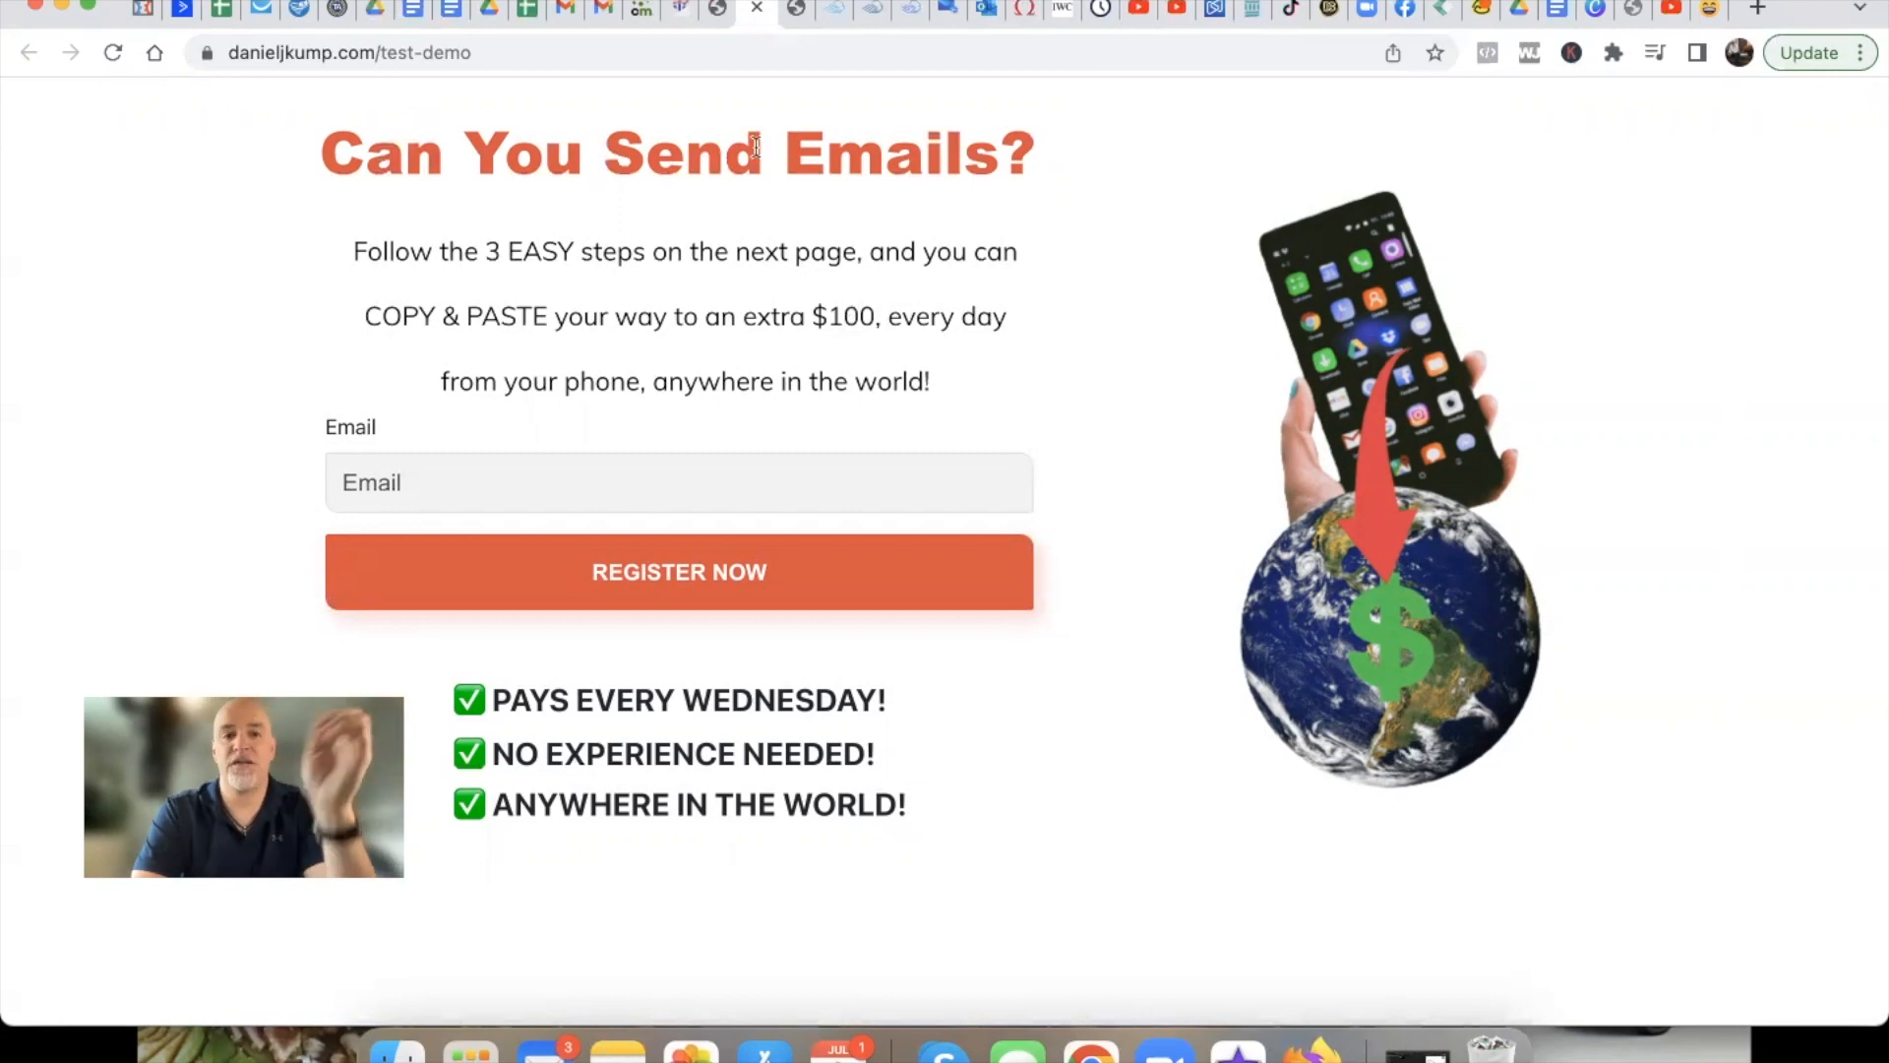
pyautogui.click(756, 9)
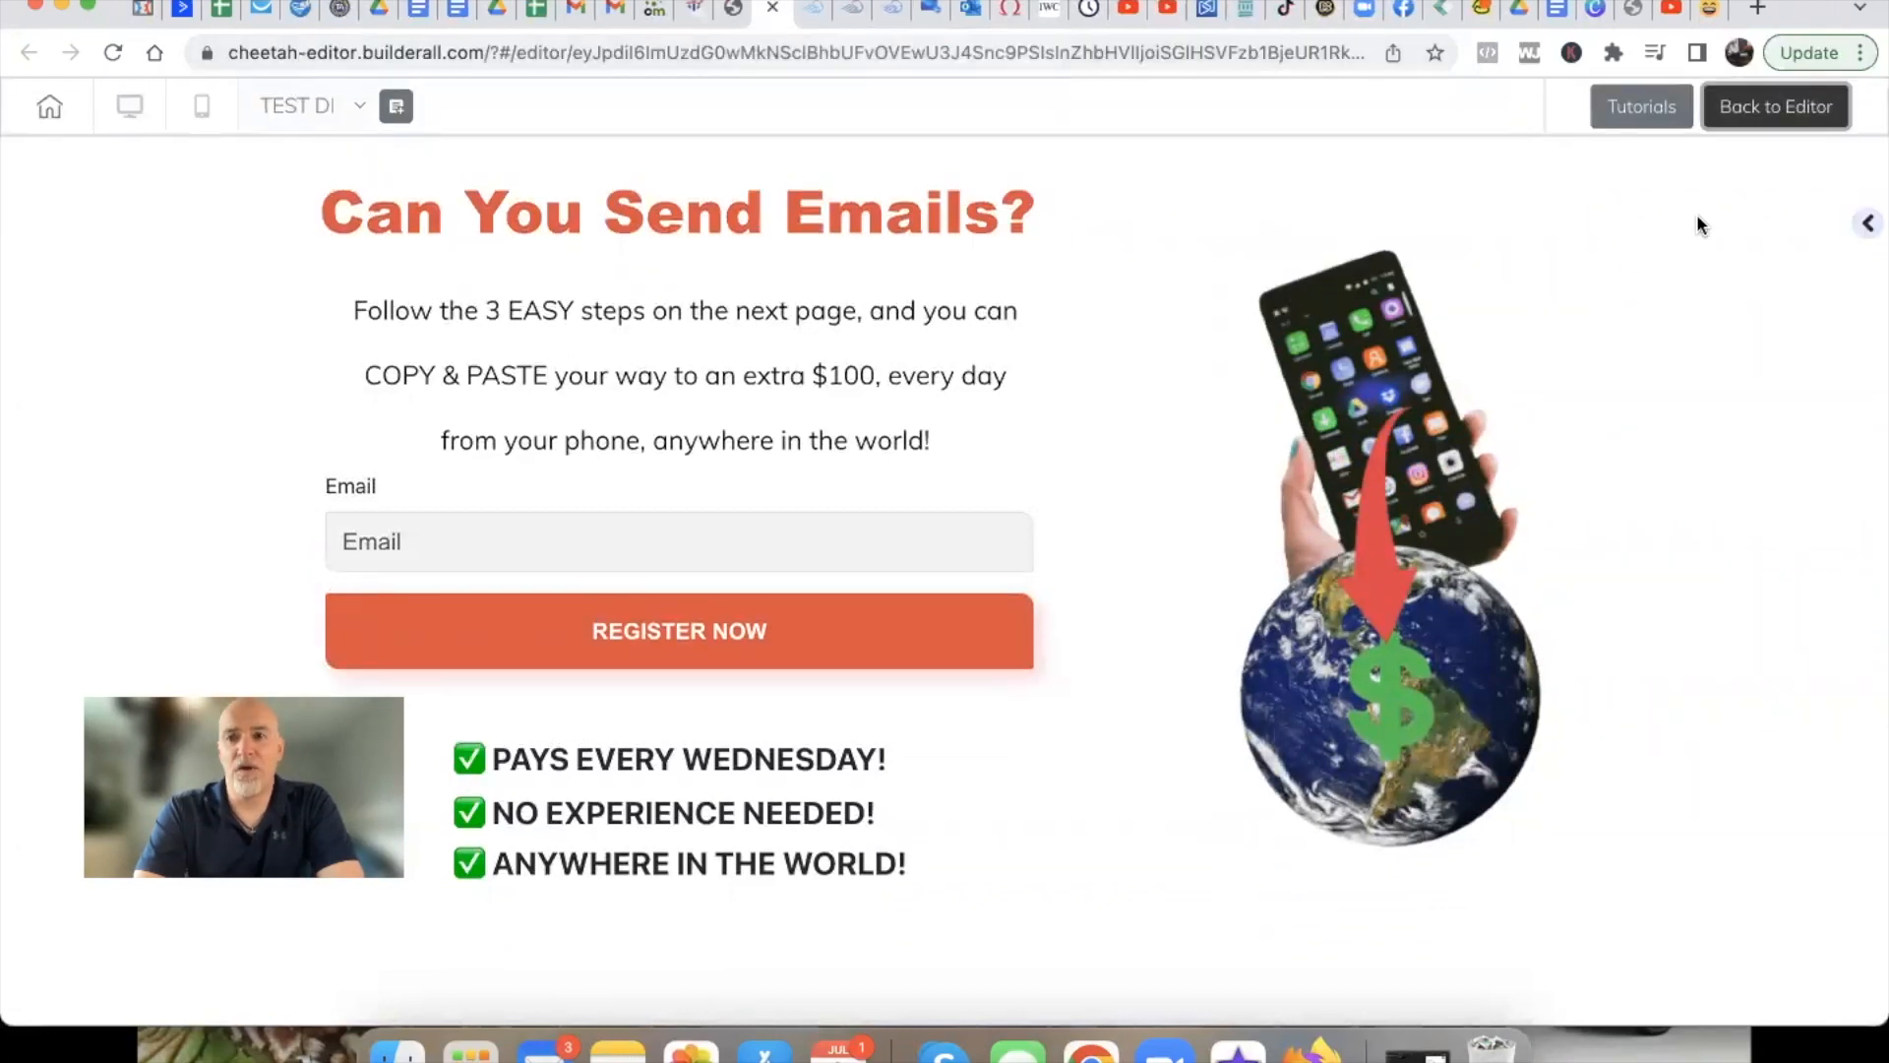
# Leave the preview and switch the editor to the mobile version of the landing page to check its element order
pyautogui.click(1762, 106)
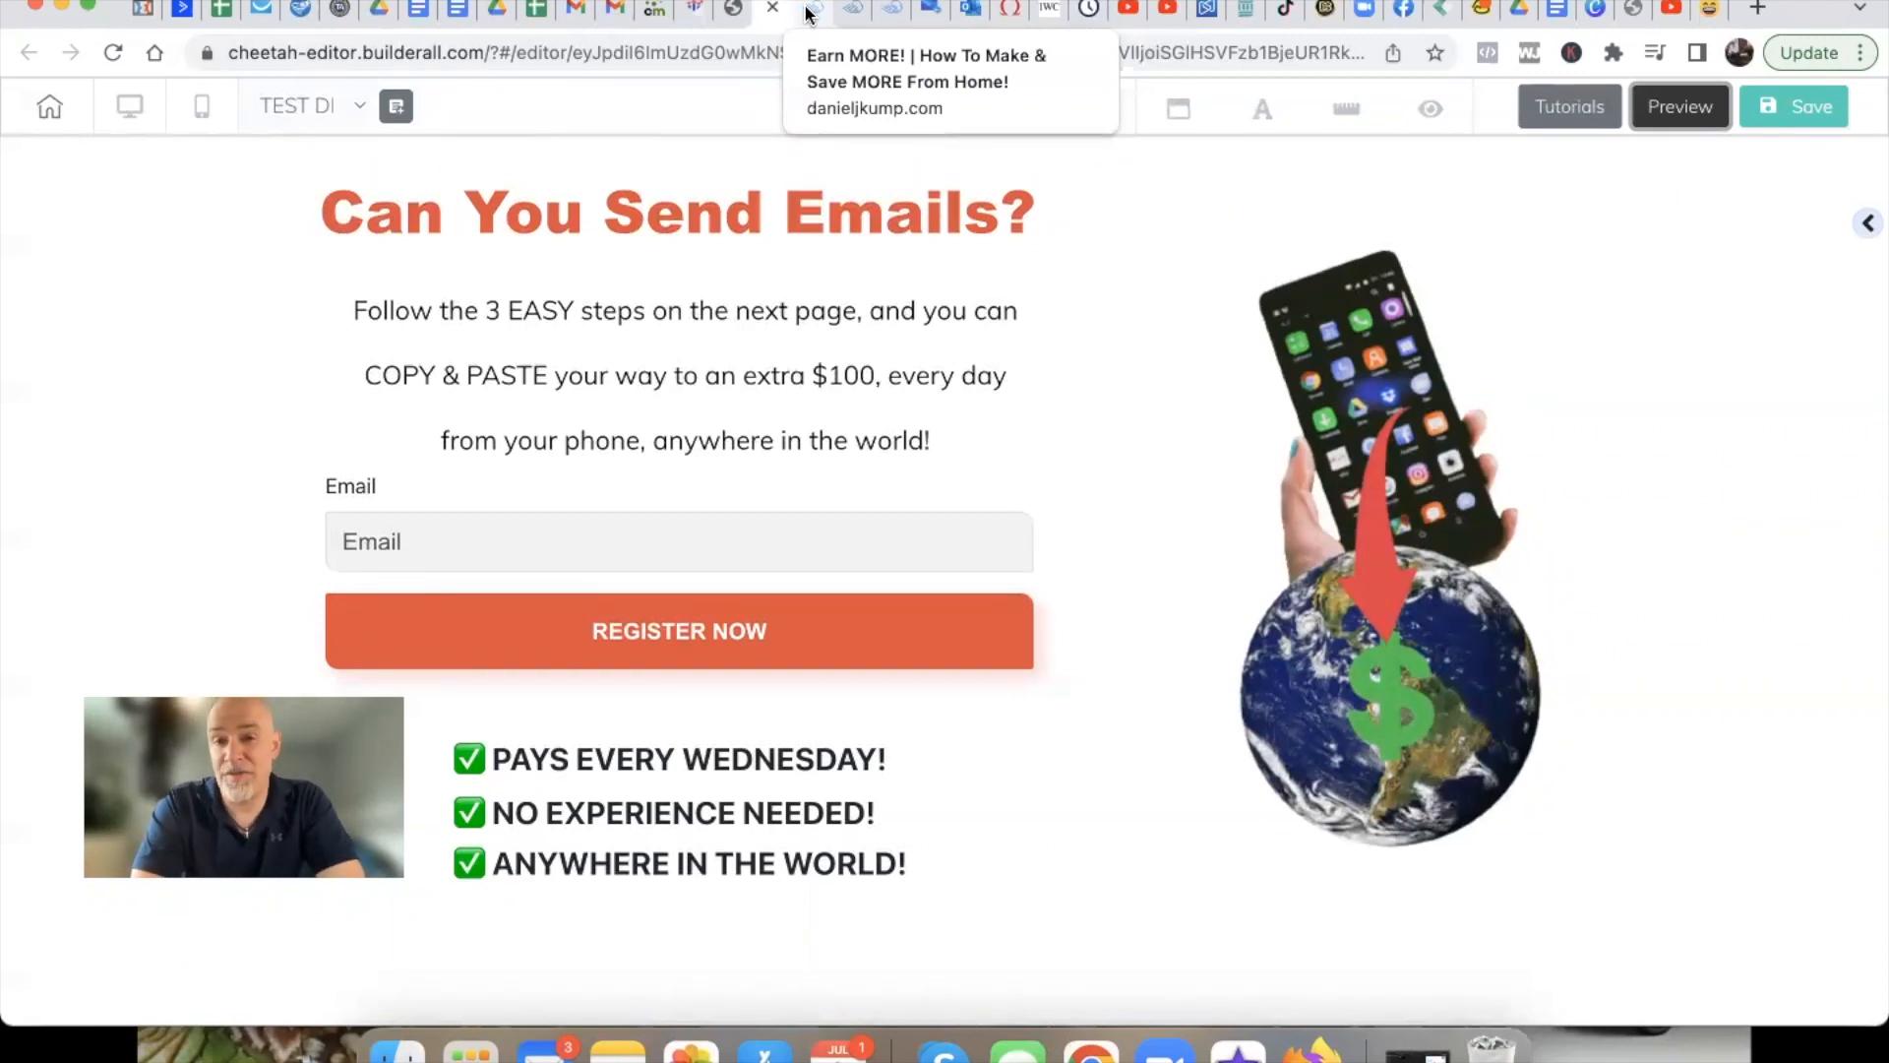
pyautogui.click(199, 115)
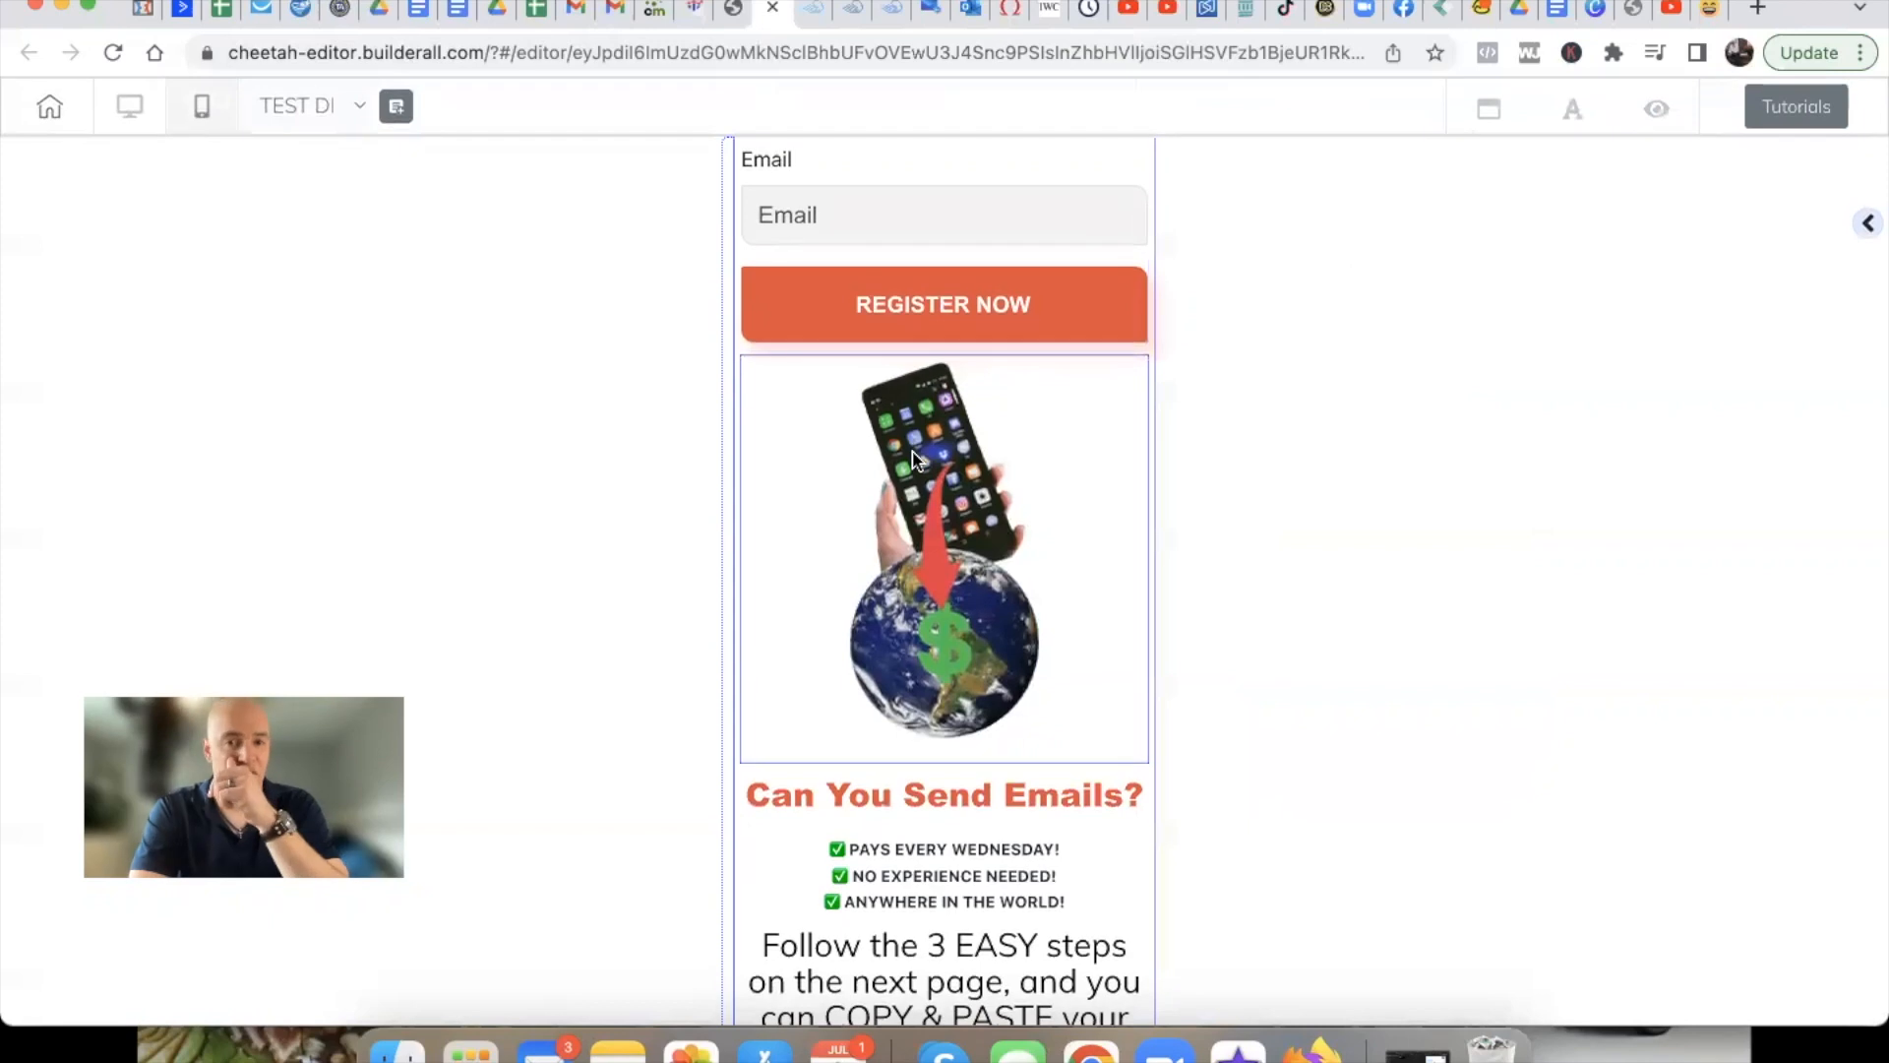
pyautogui.scroll(-3, 914, 458)
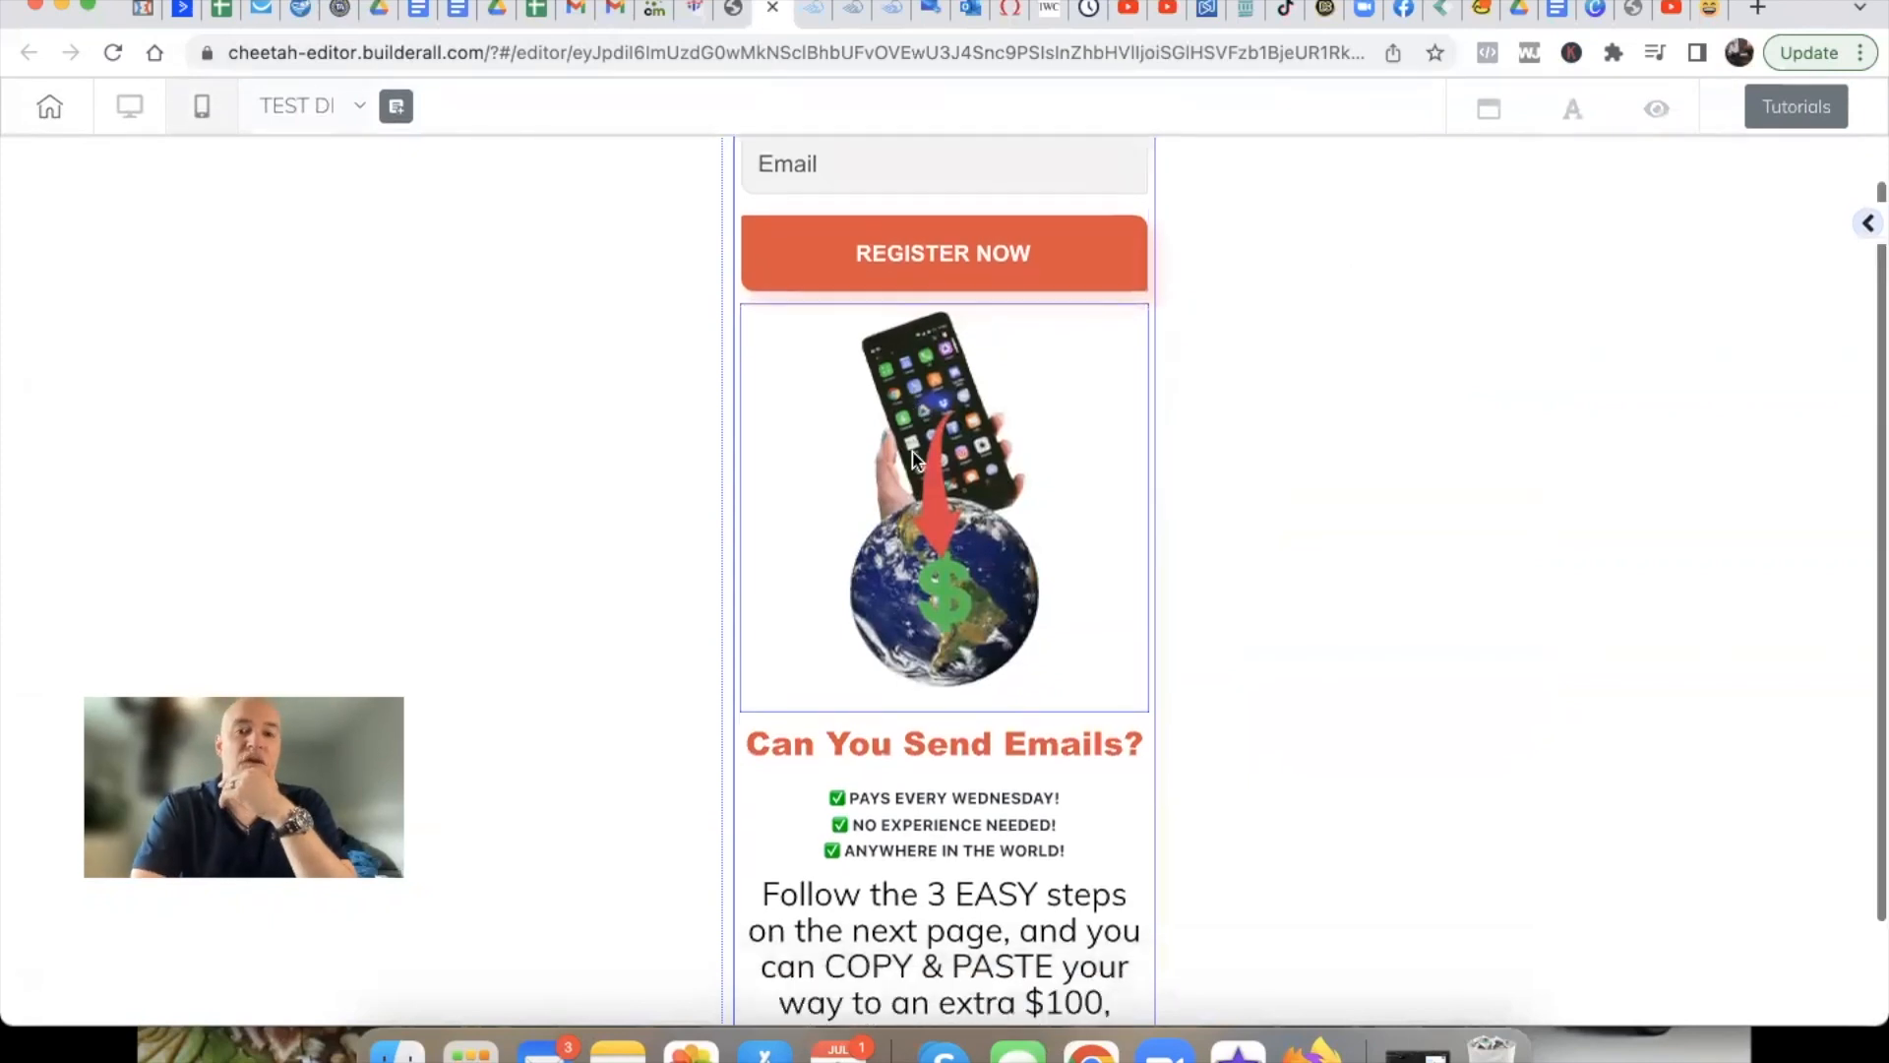
pyautogui.scroll(3, 915, 458)
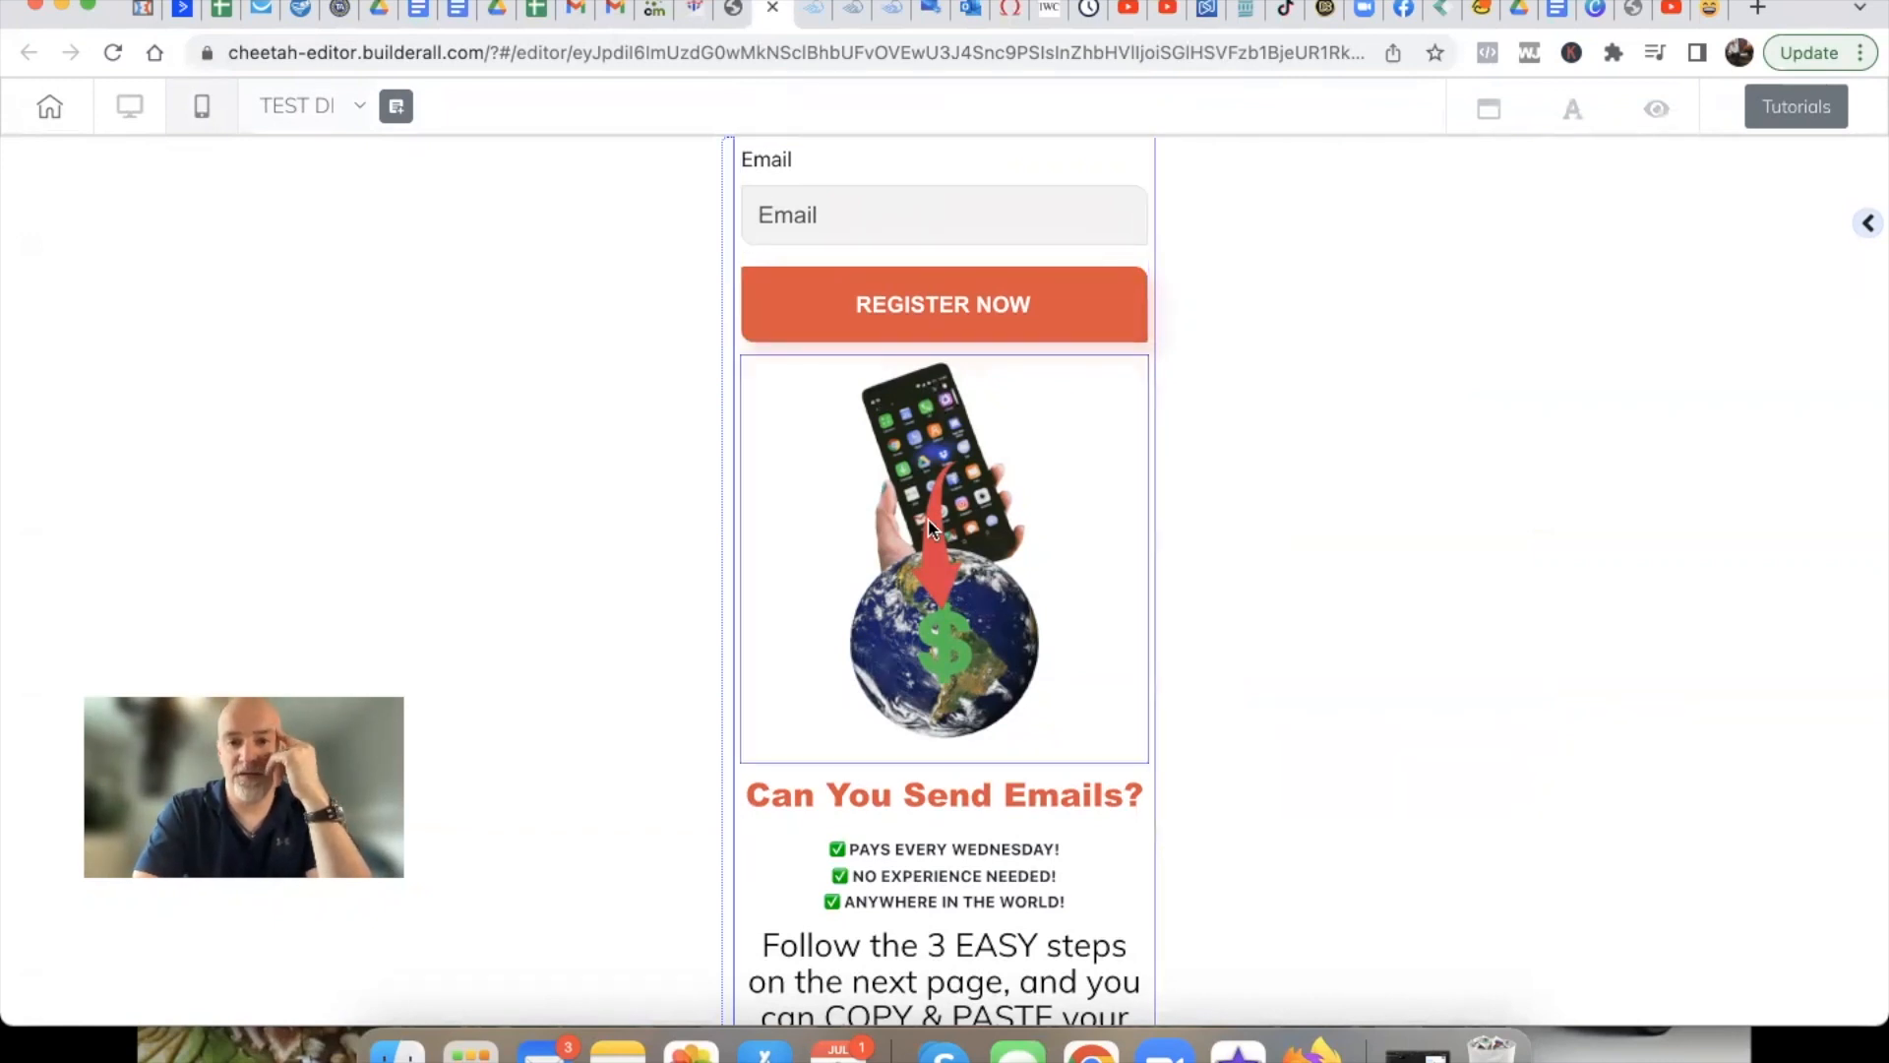
# Move the email form below the phone-and-globe image in the mobile layout
pyautogui.click(915, 246)
pyautogui.click(931, 335)
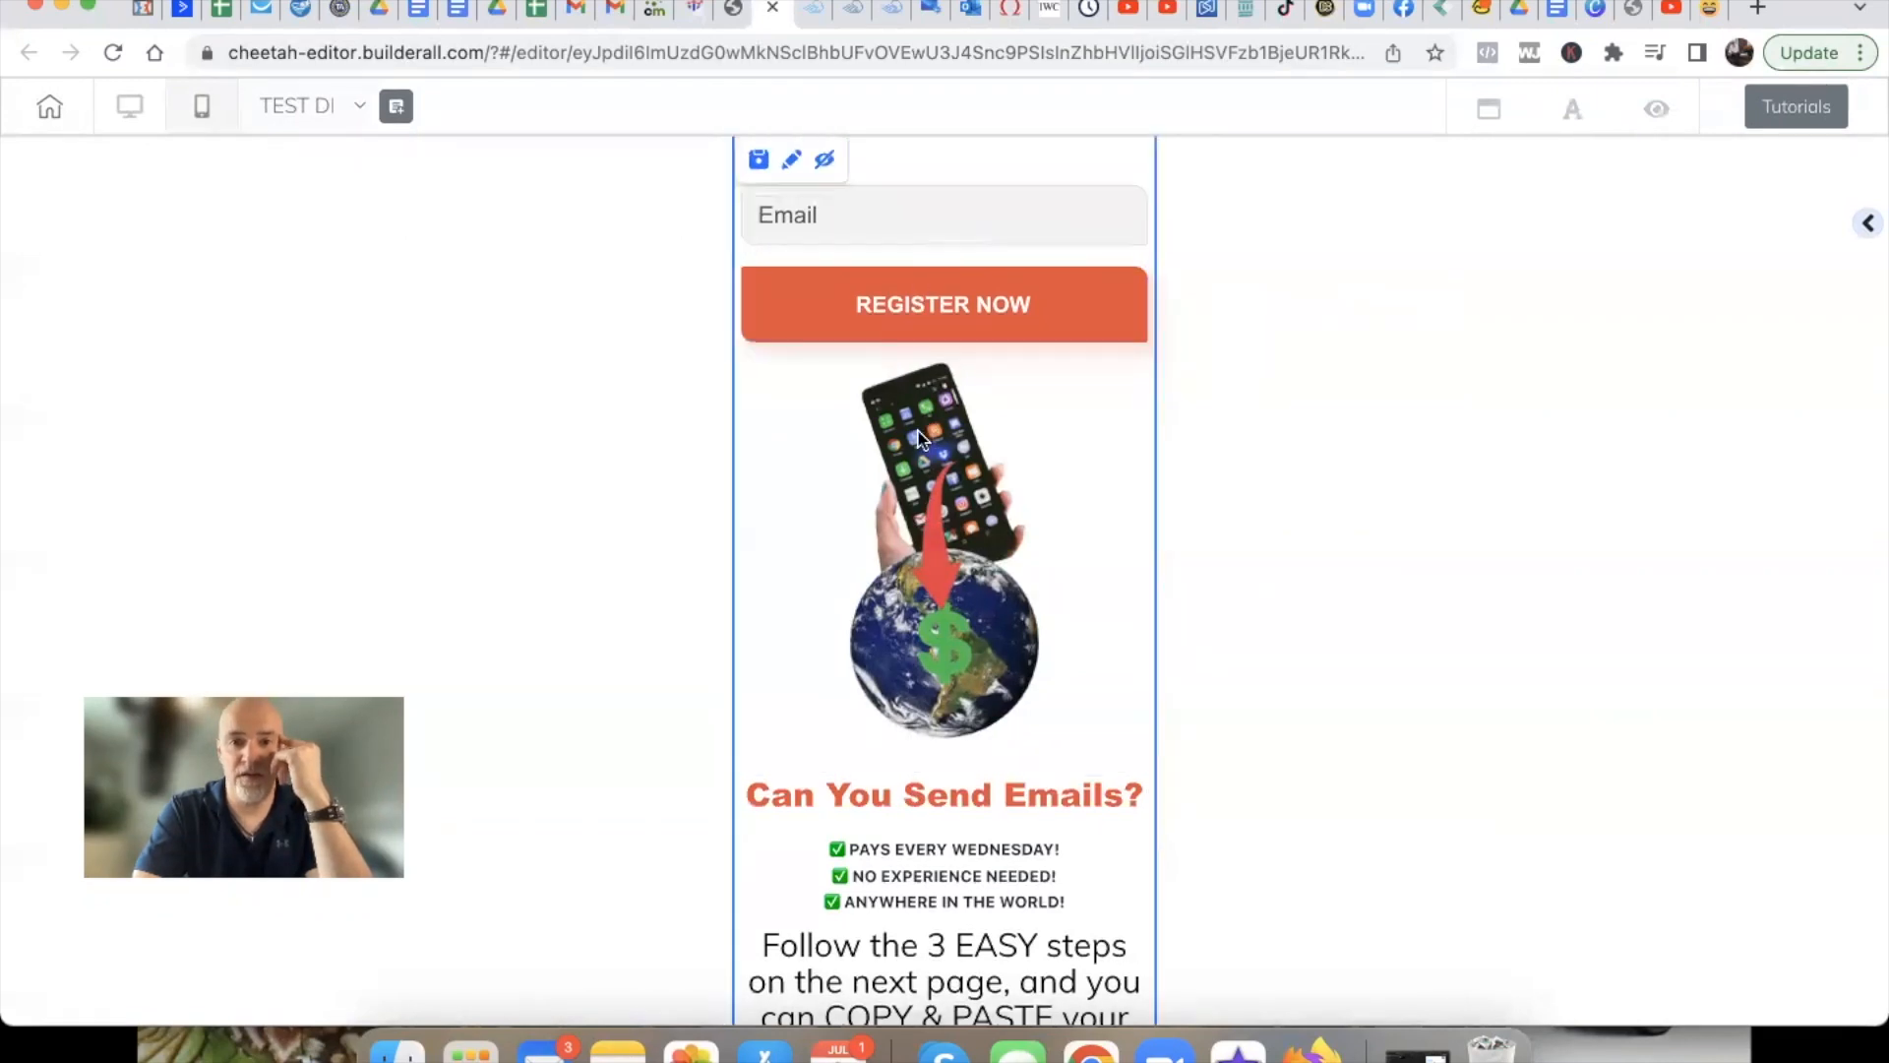
pyautogui.click(938, 202)
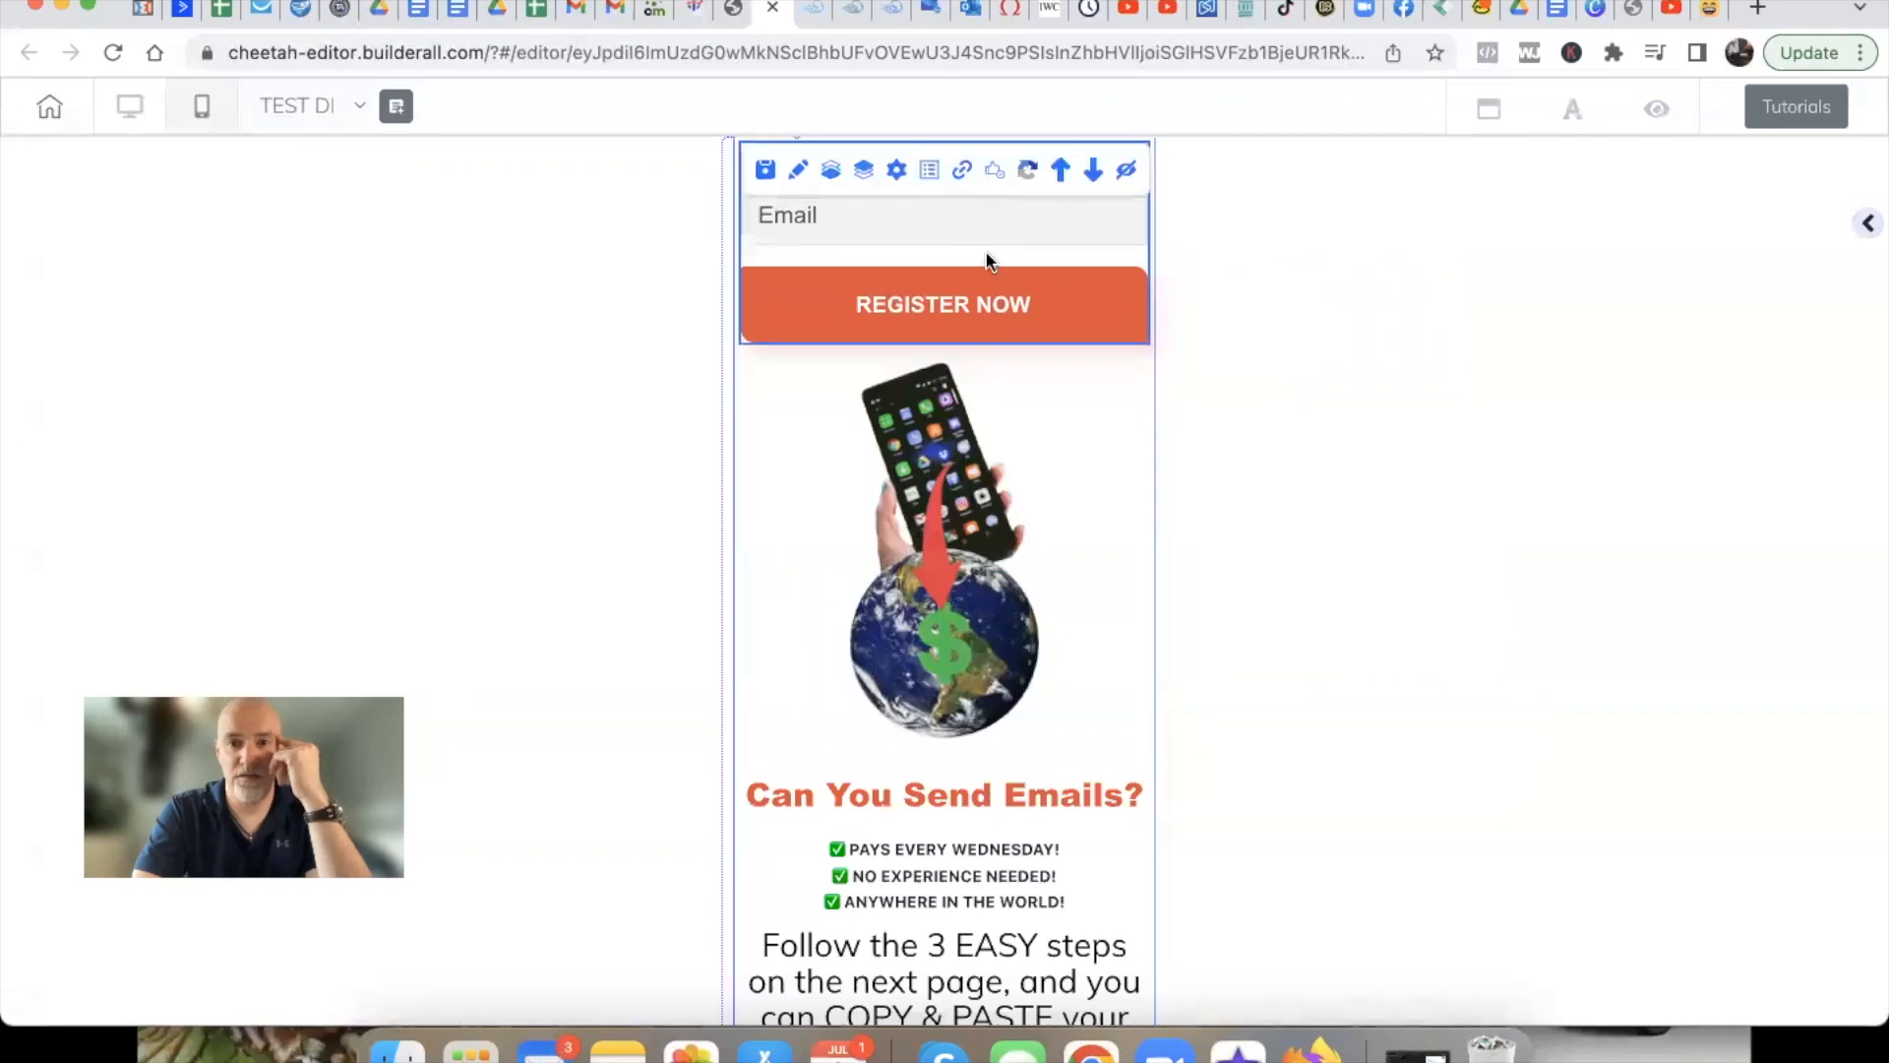
pyautogui.click(1090, 169)
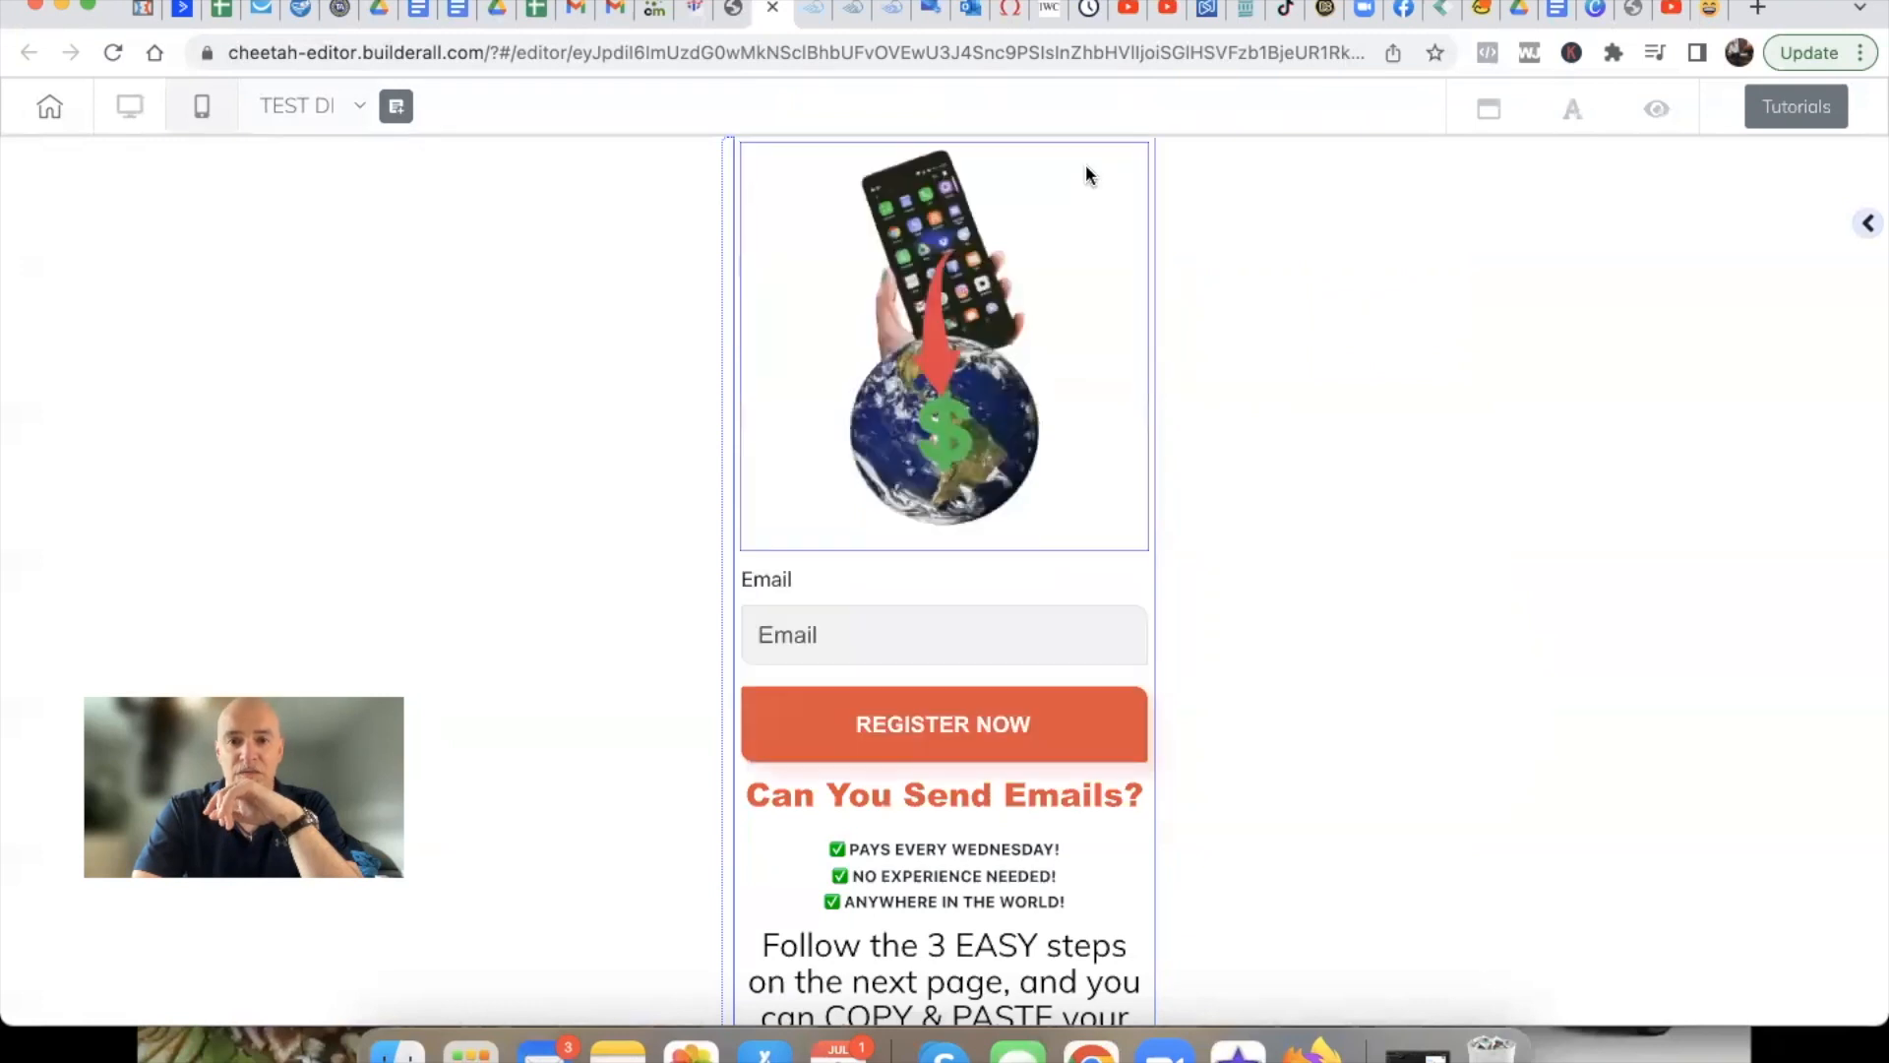
# Move the "Can You Send Emails?" headline above the form and the image to the top of the mobile layout
pyautogui.click(939, 789)
pyautogui.click(931, 750)
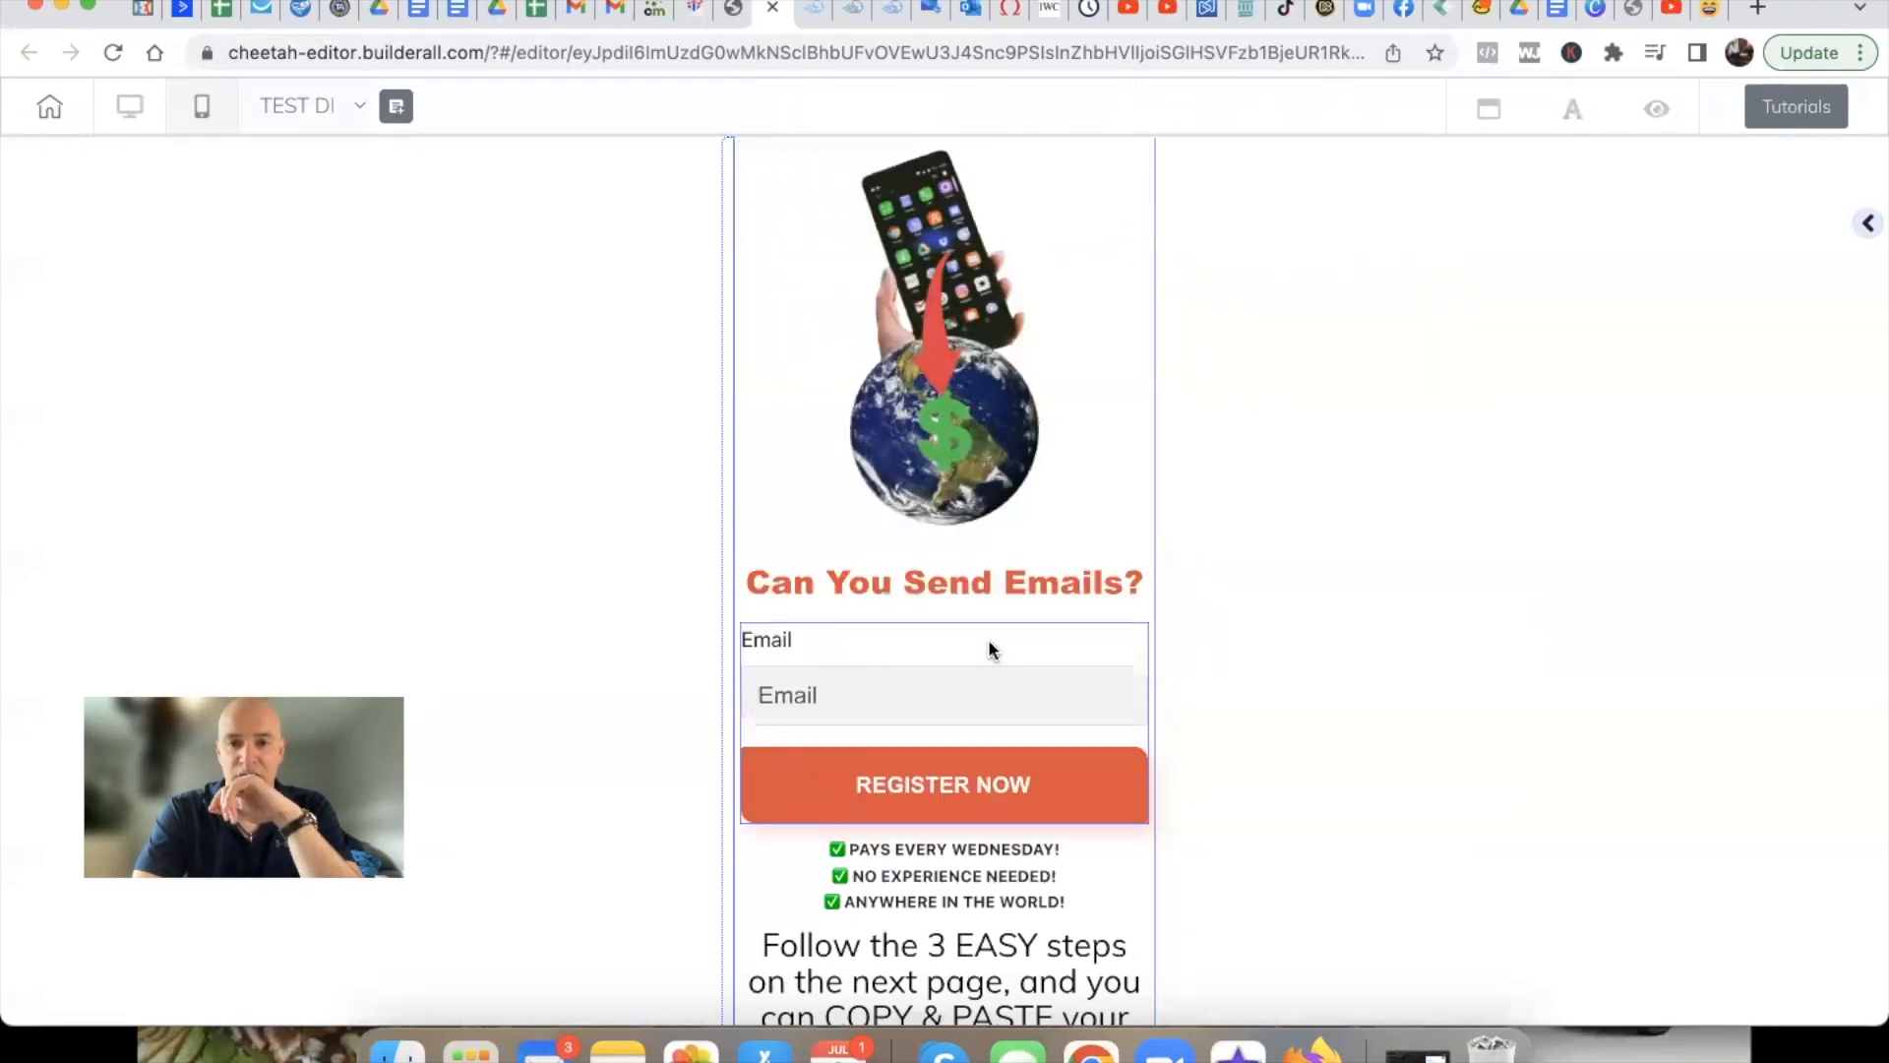
pyautogui.click(994, 580)
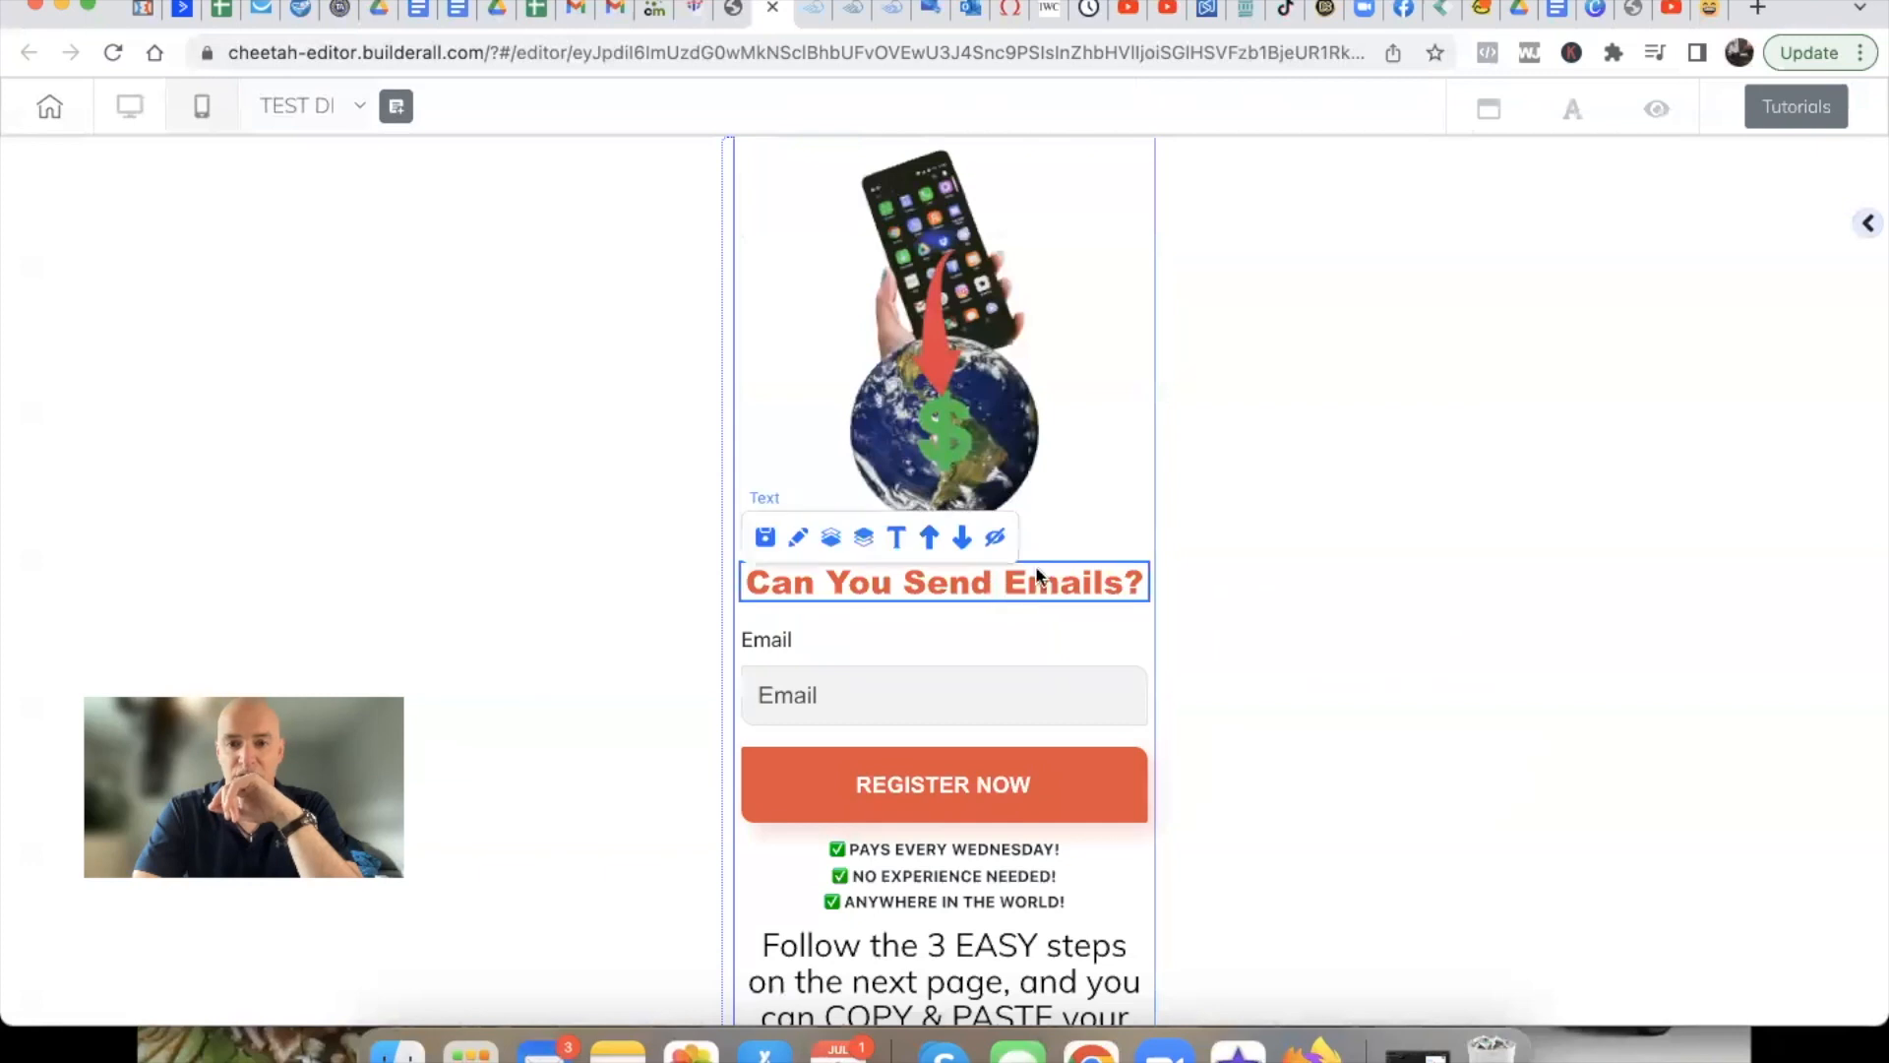
pyautogui.click(925, 538)
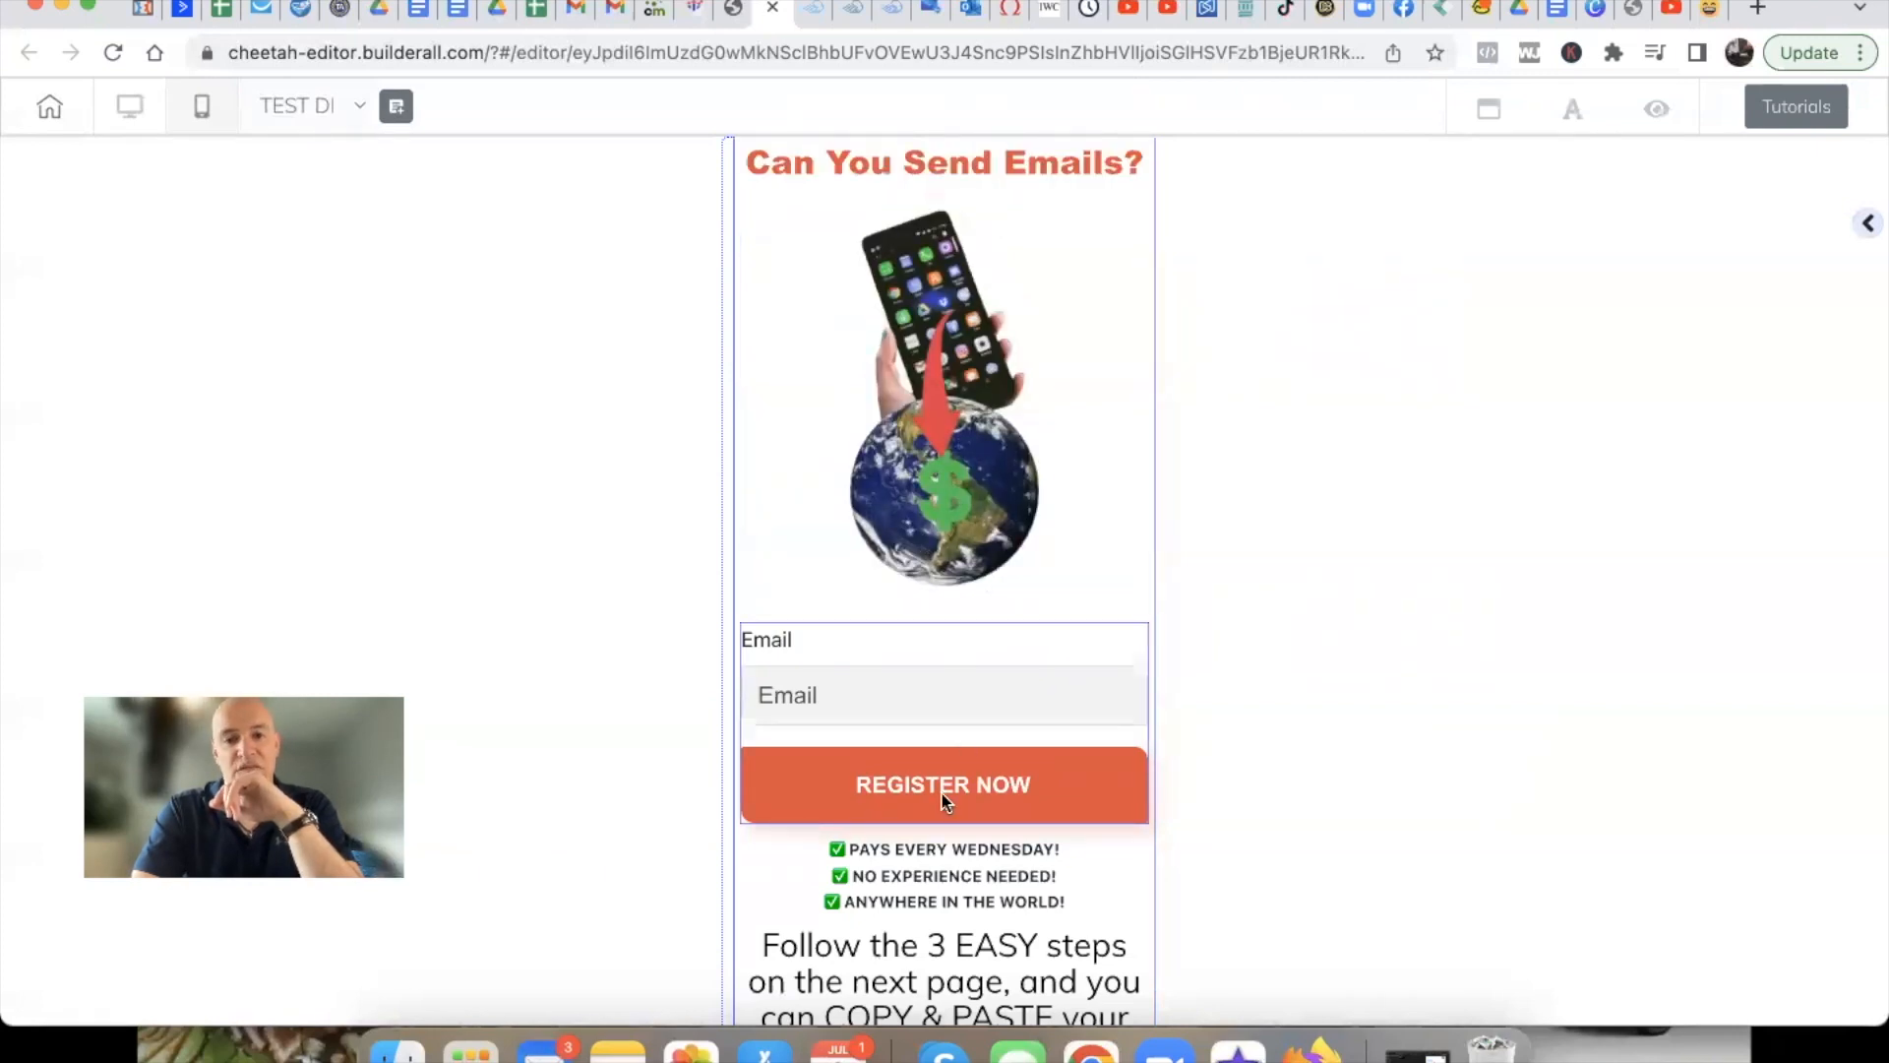
# Move the "Follow the 3 EASY steps" subheadline directly beneath the headline, and move the image below the email form in the mobile layout
pyautogui.scroll(-3, 943, 841)
pyautogui.click(943, 841)
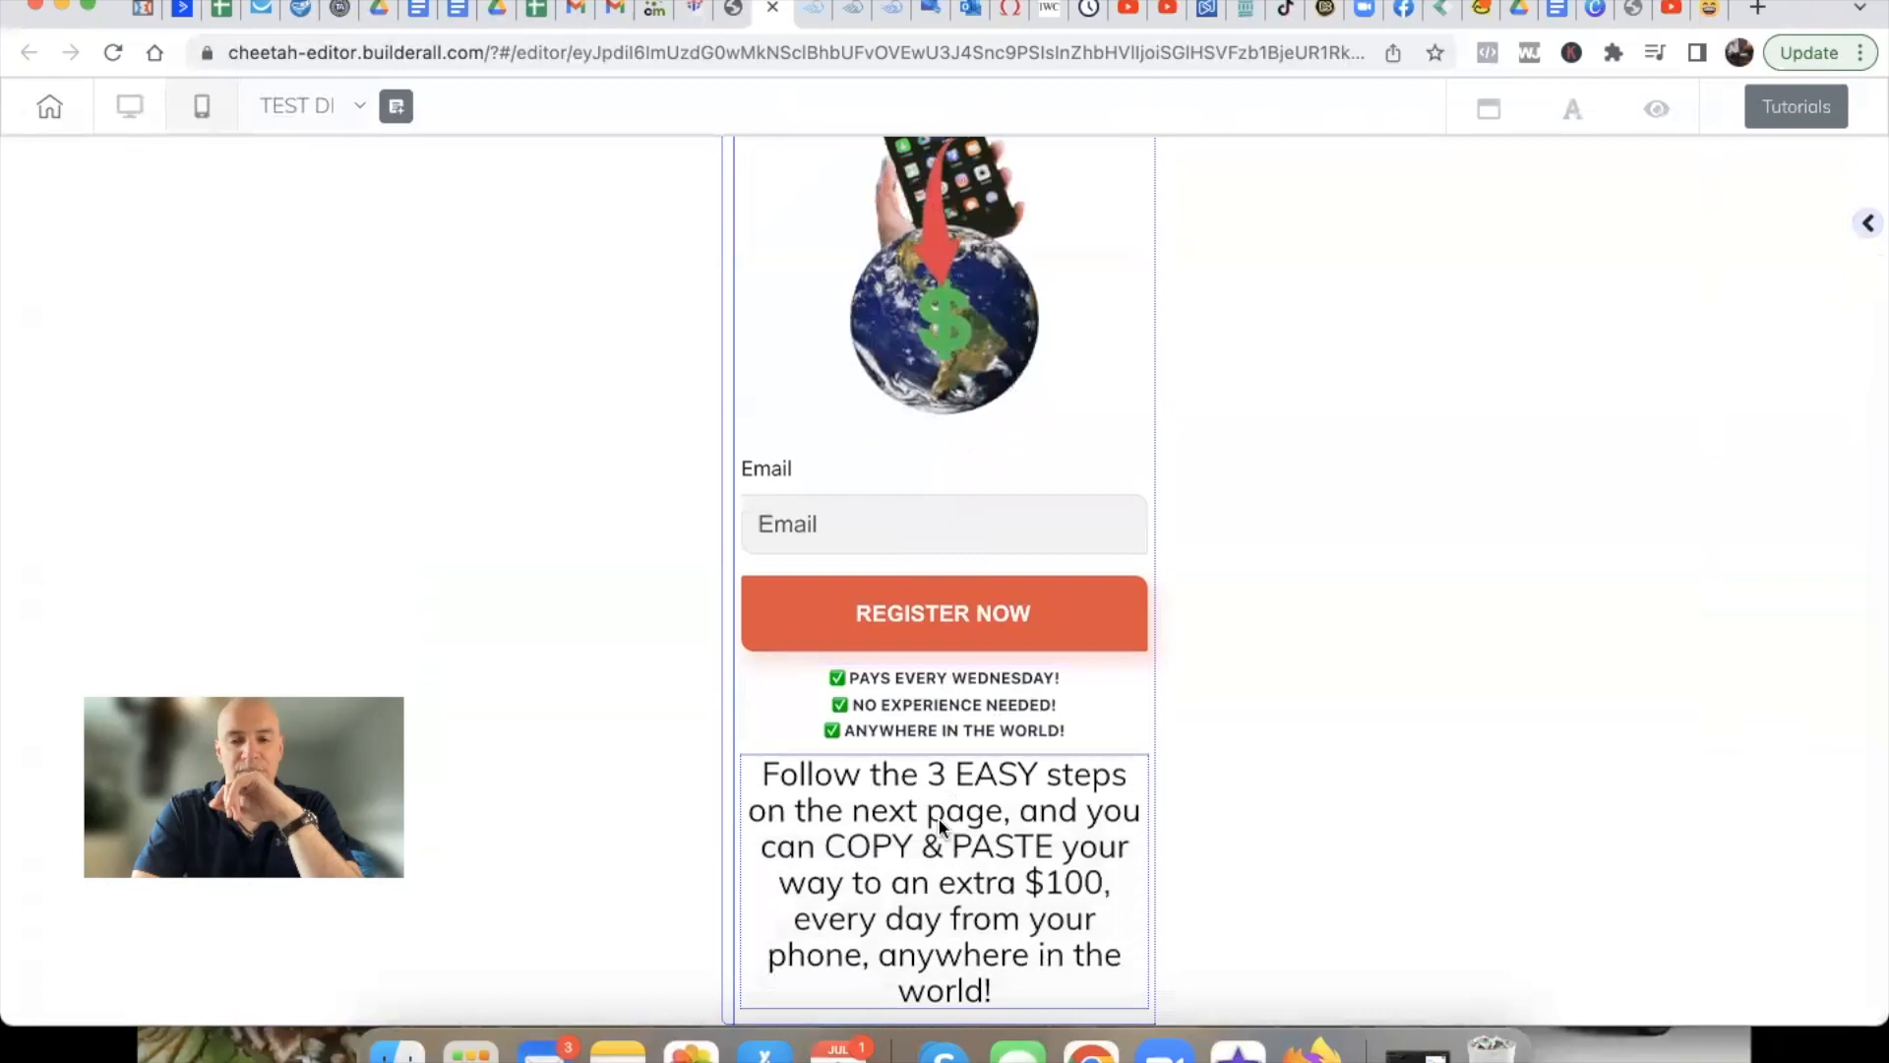
pyautogui.click(925, 727)
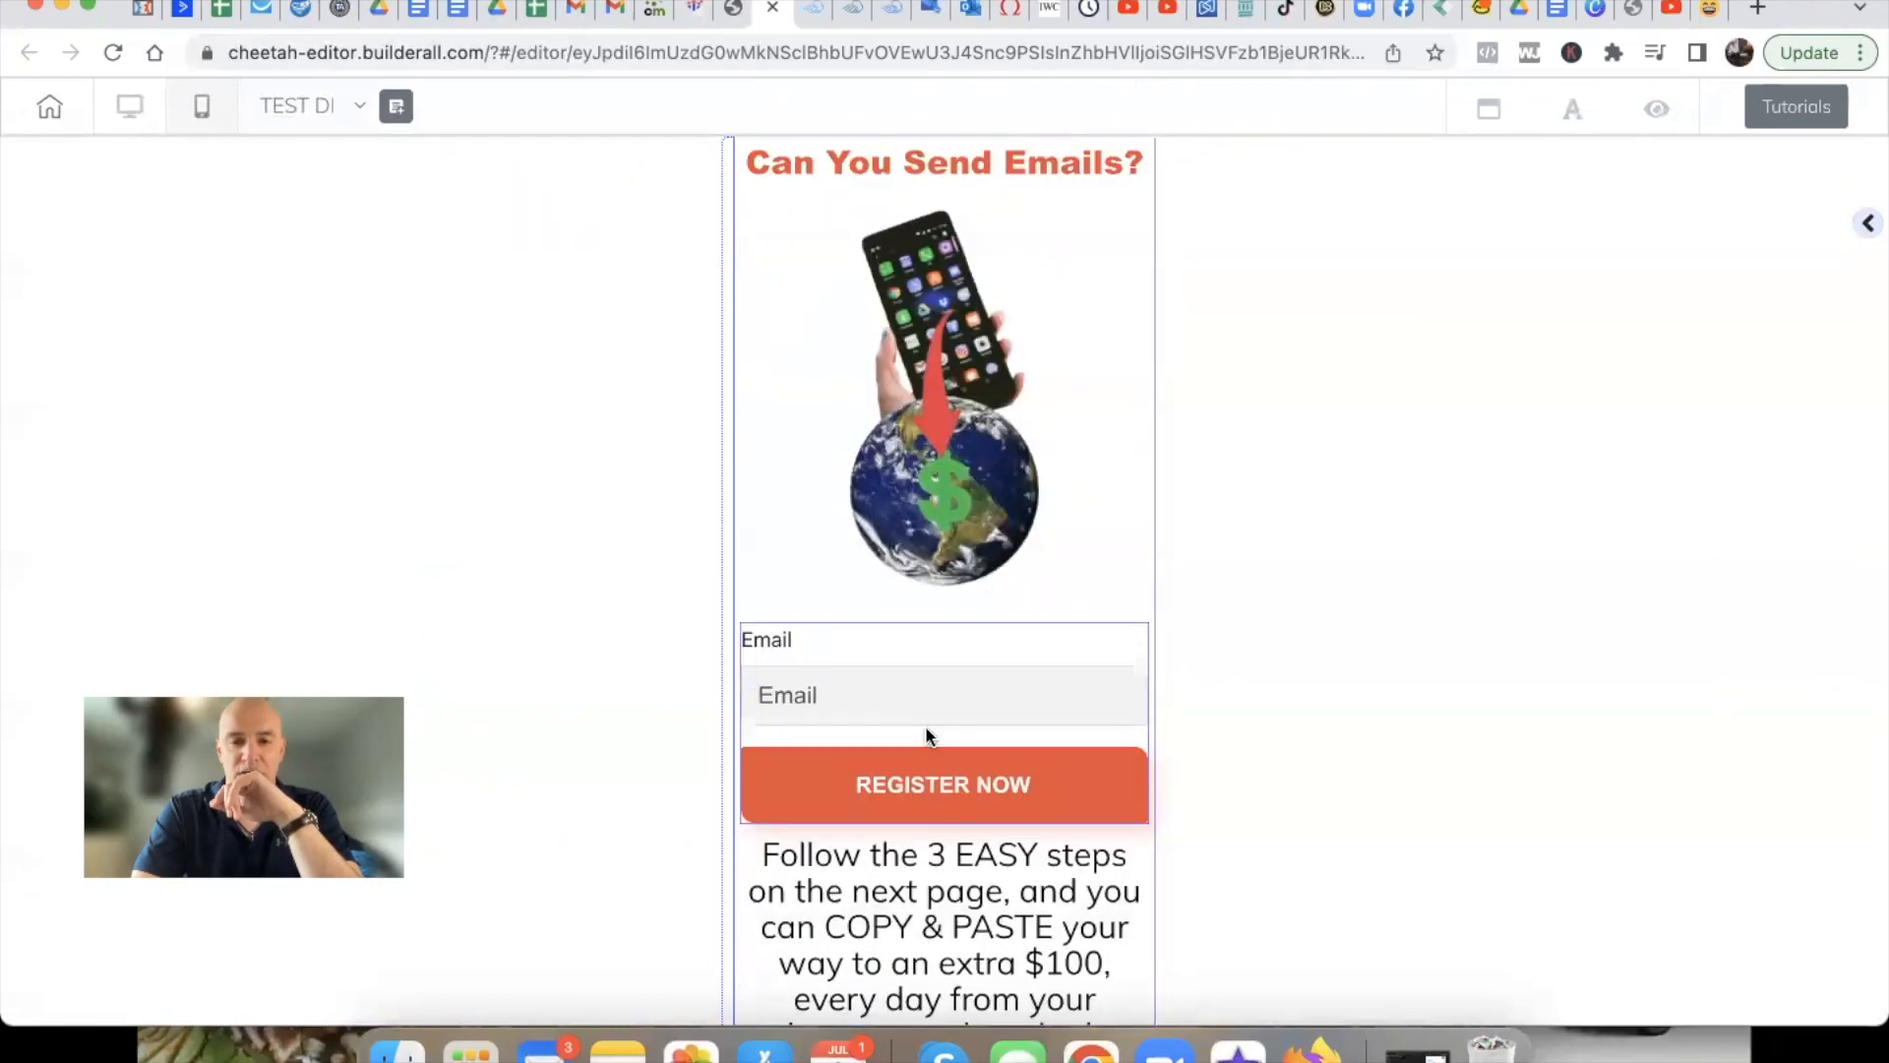
pyautogui.click(943, 854)
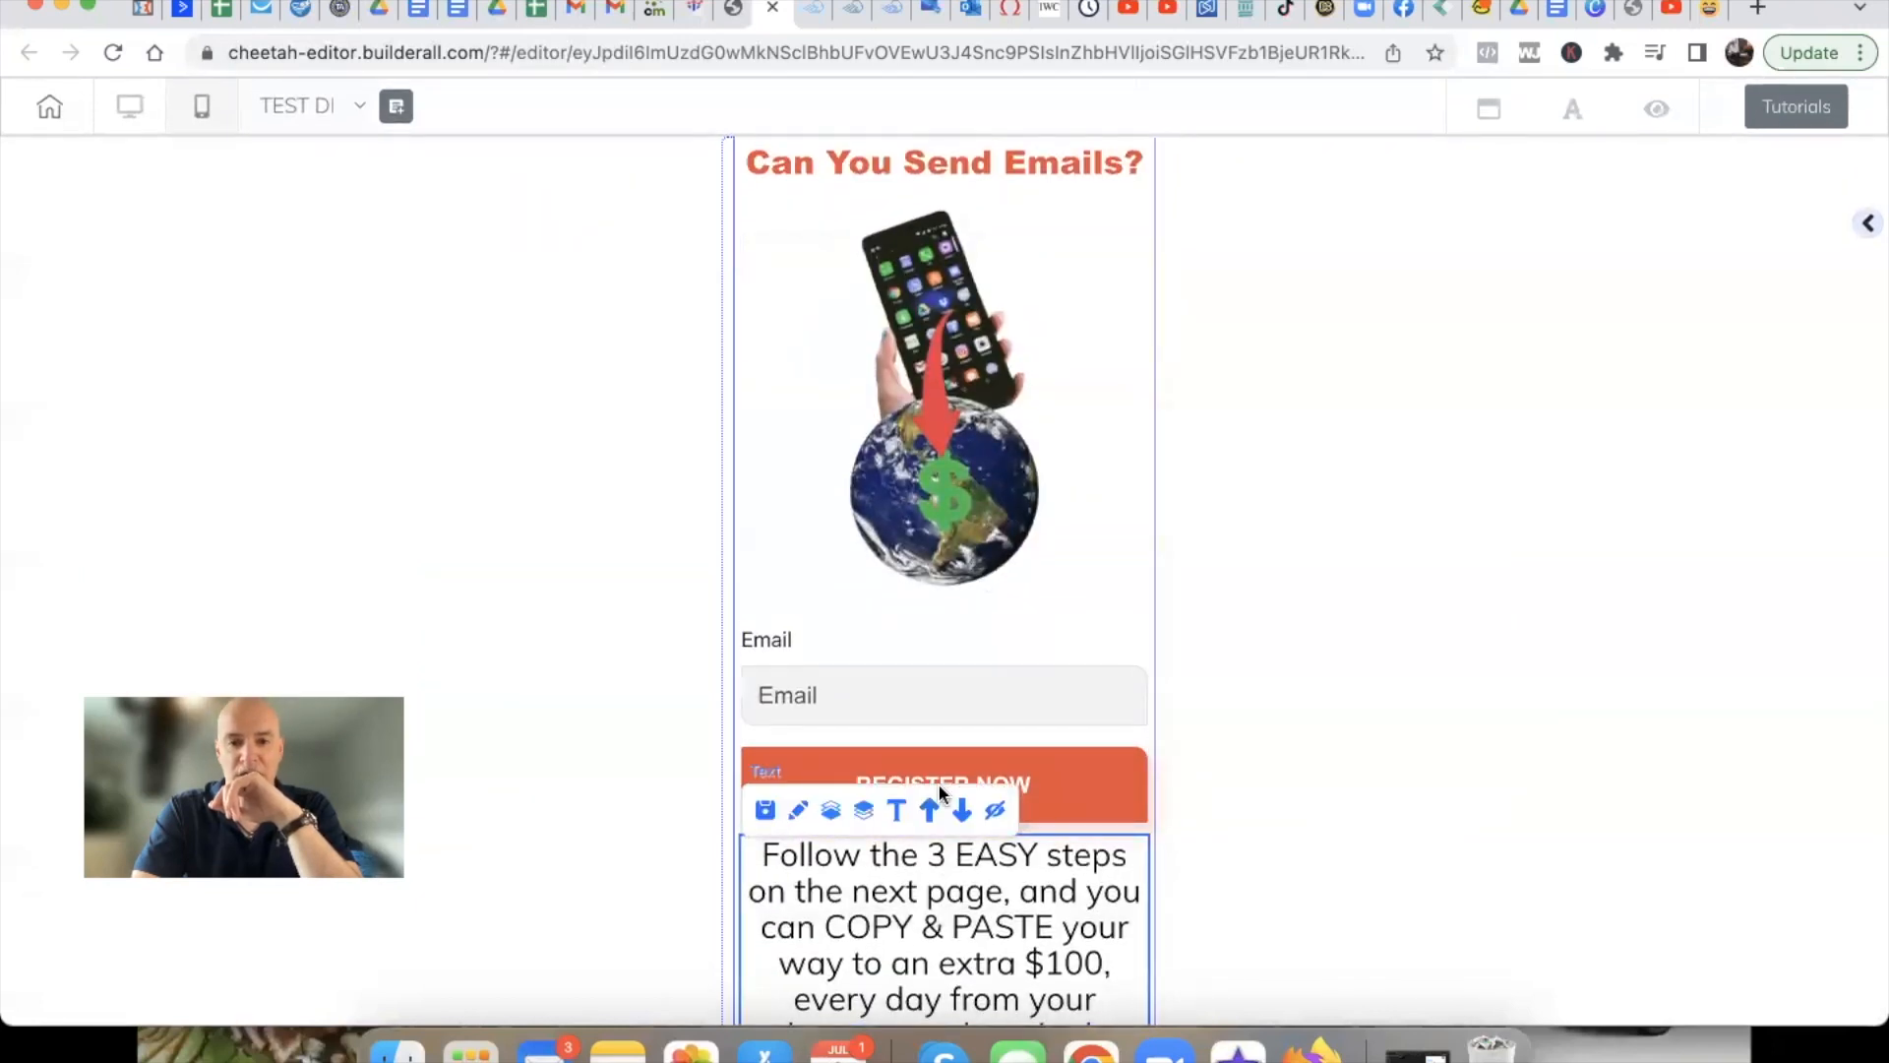
pyautogui.click(929, 810)
pyautogui.click(969, 745)
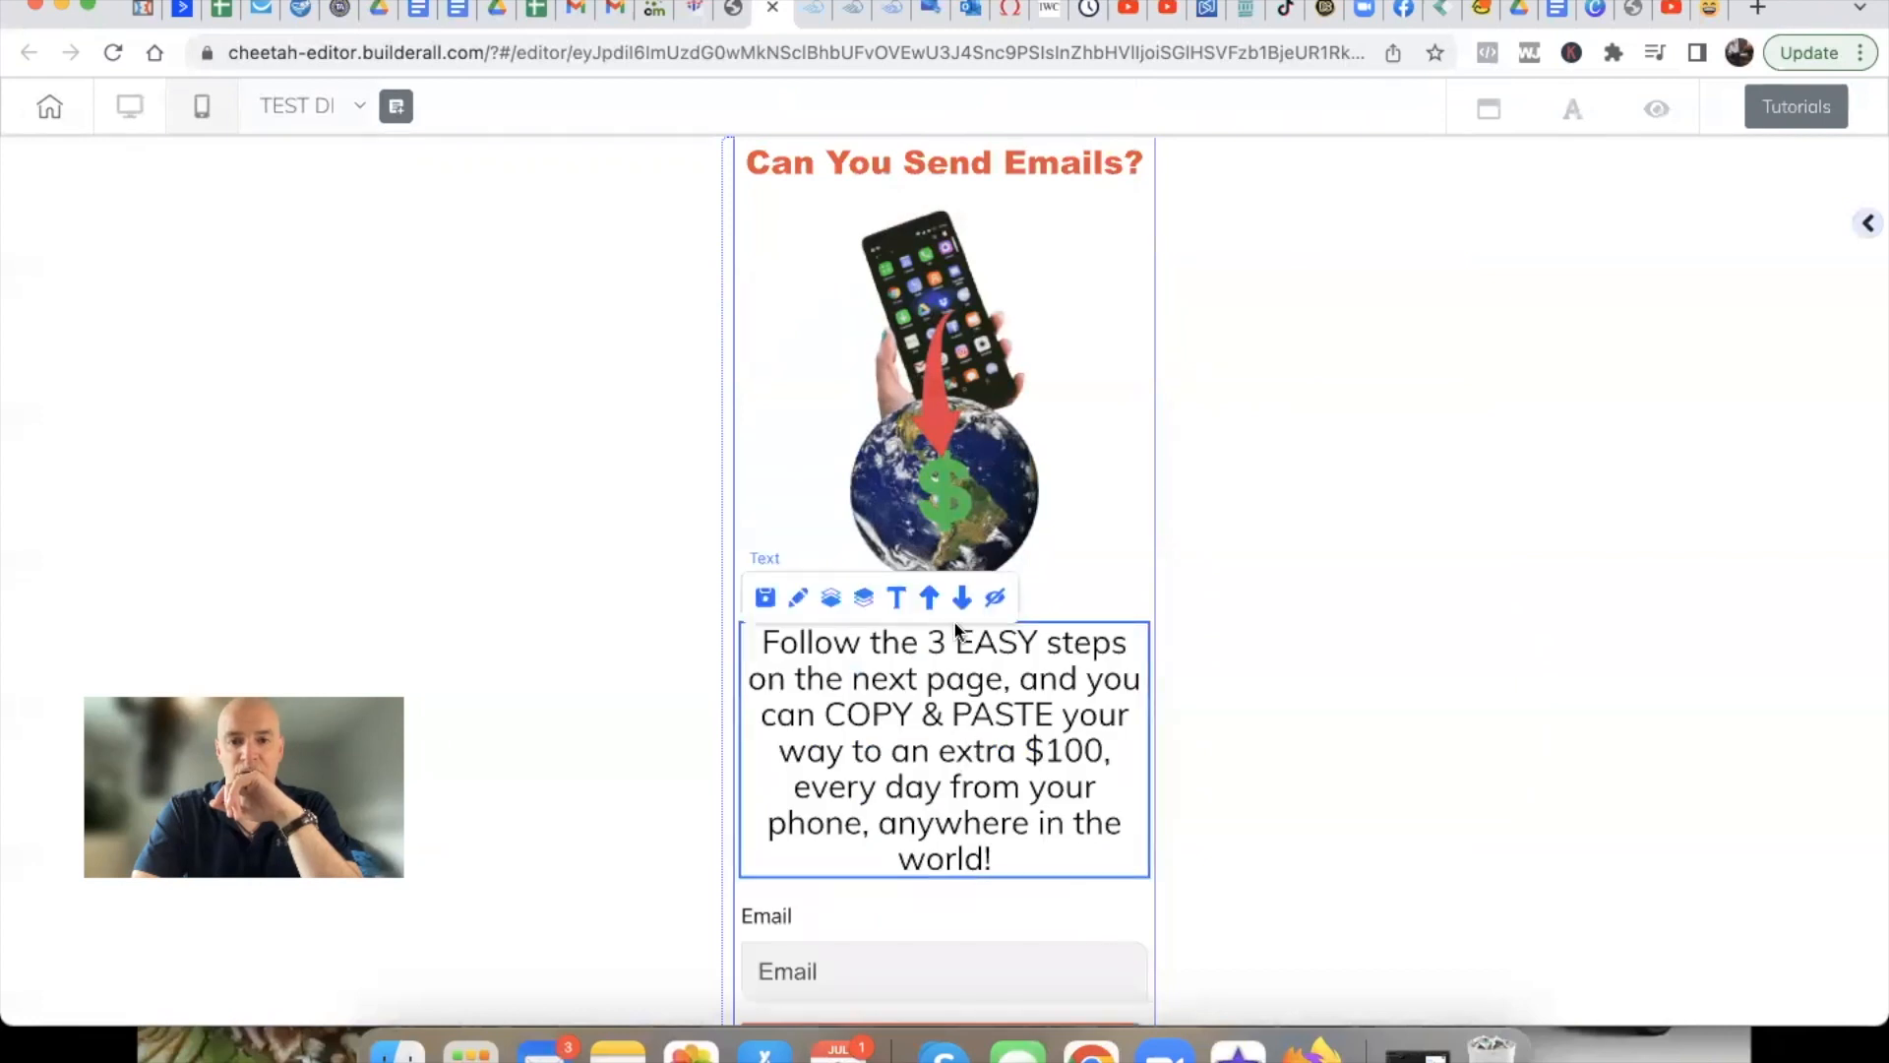
pyautogui.click(929, 598)
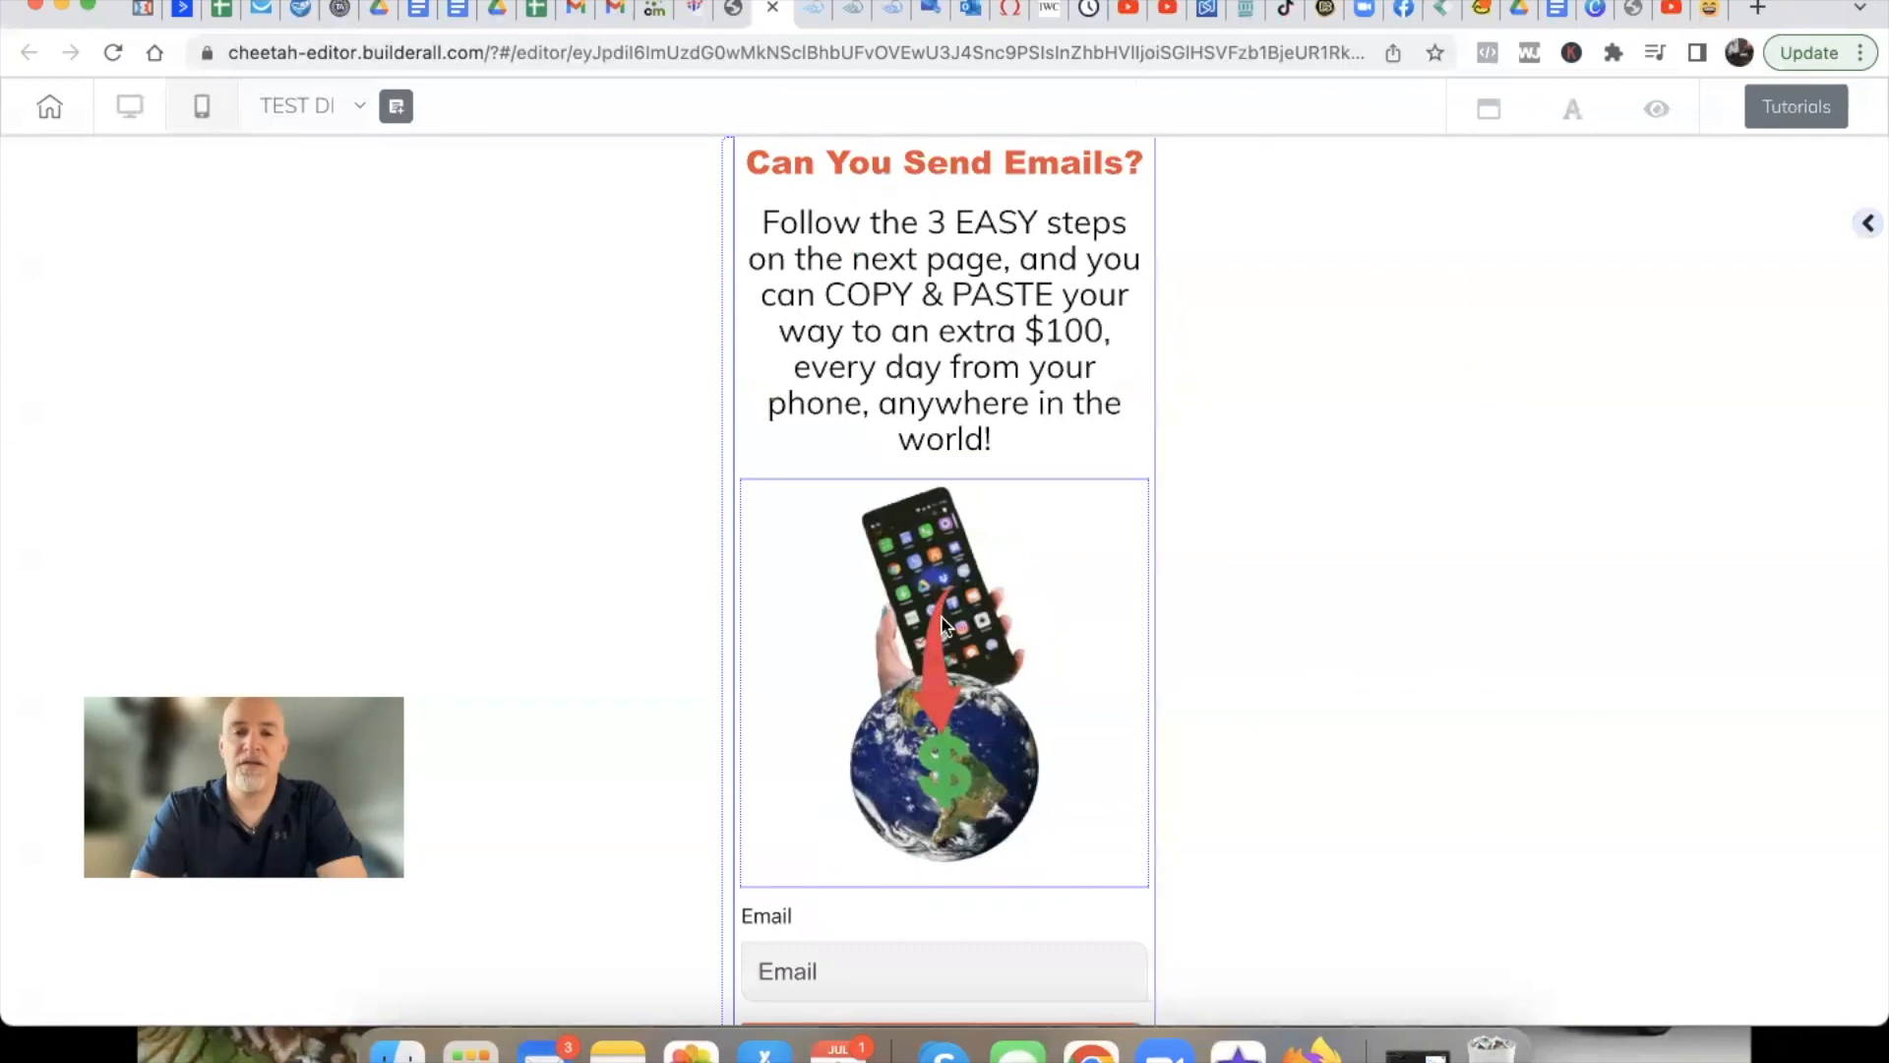
pyautogui.click(951, 641)
pyautogui.click(963, 455)
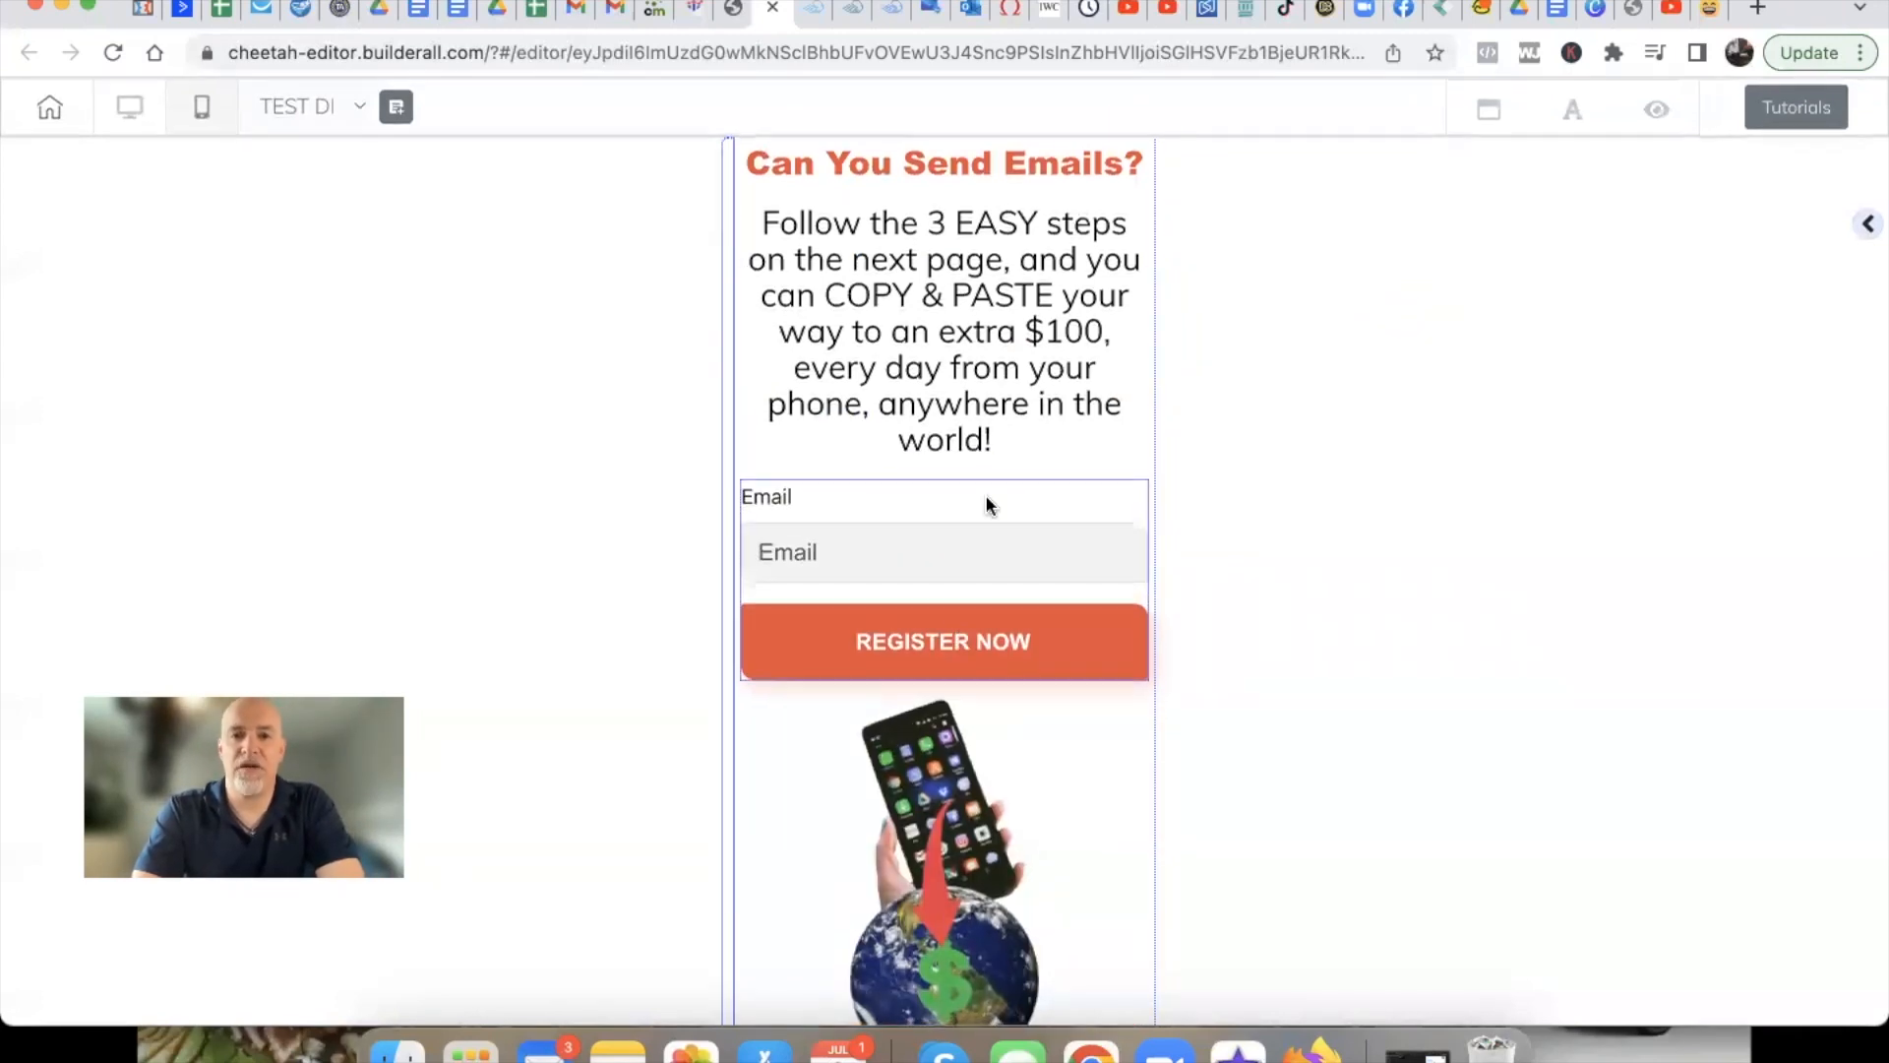
# Change the email form's button text to "YES! SEND ME THE INFO!" in the form settings
pyautogui.click(1131, 497)
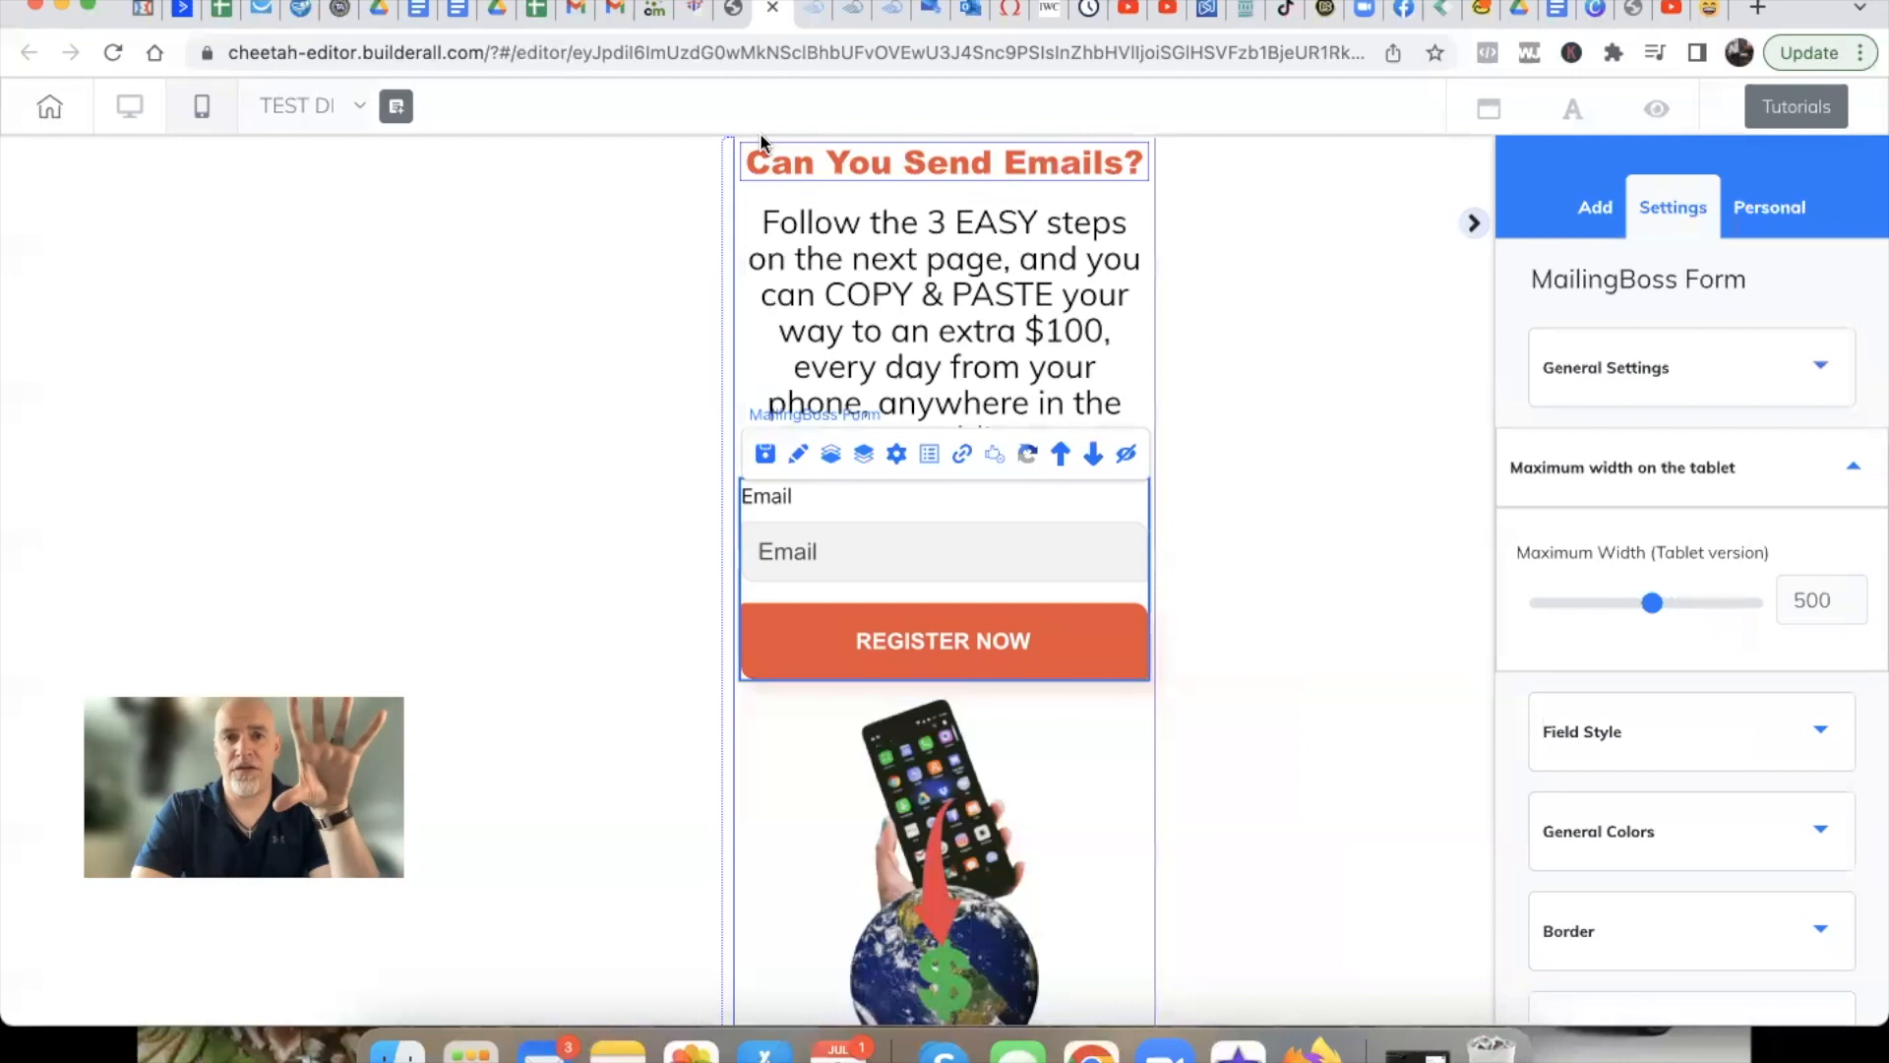
pyautogui.click(808, 18)
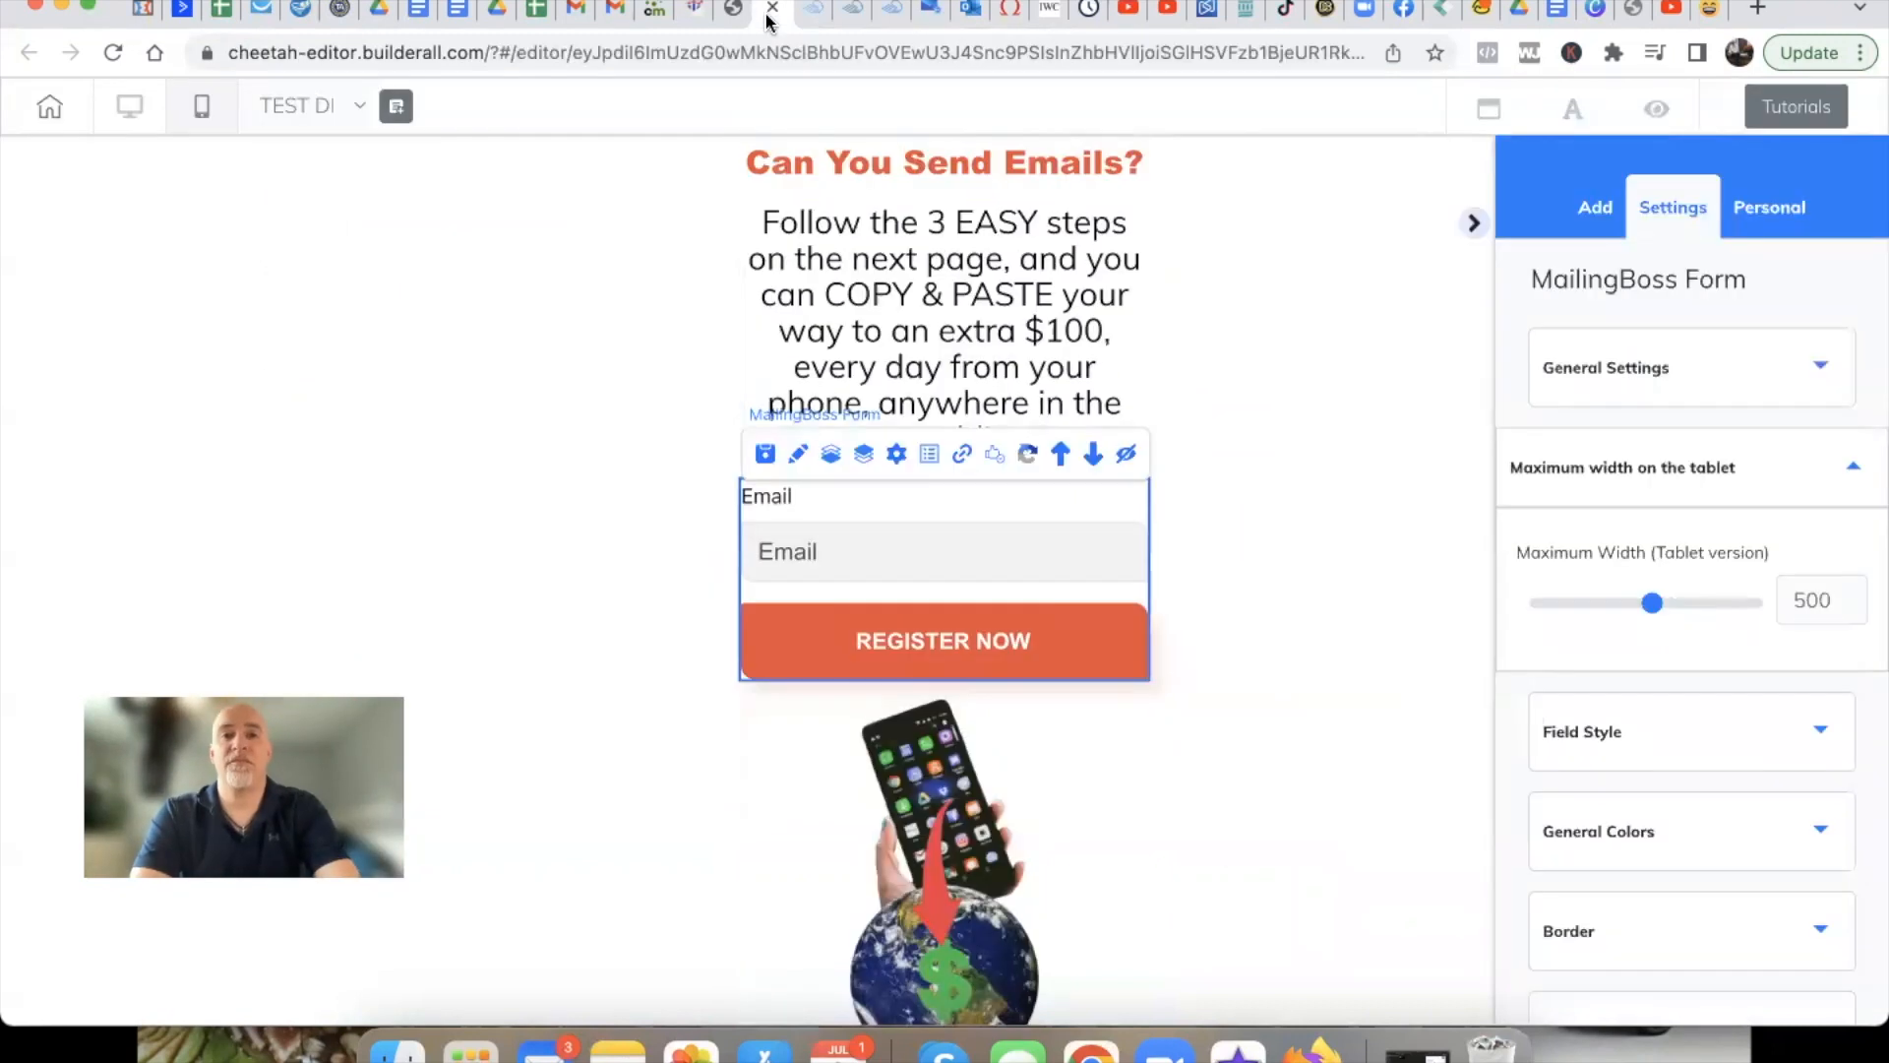
pyautogui.click(769, 17)
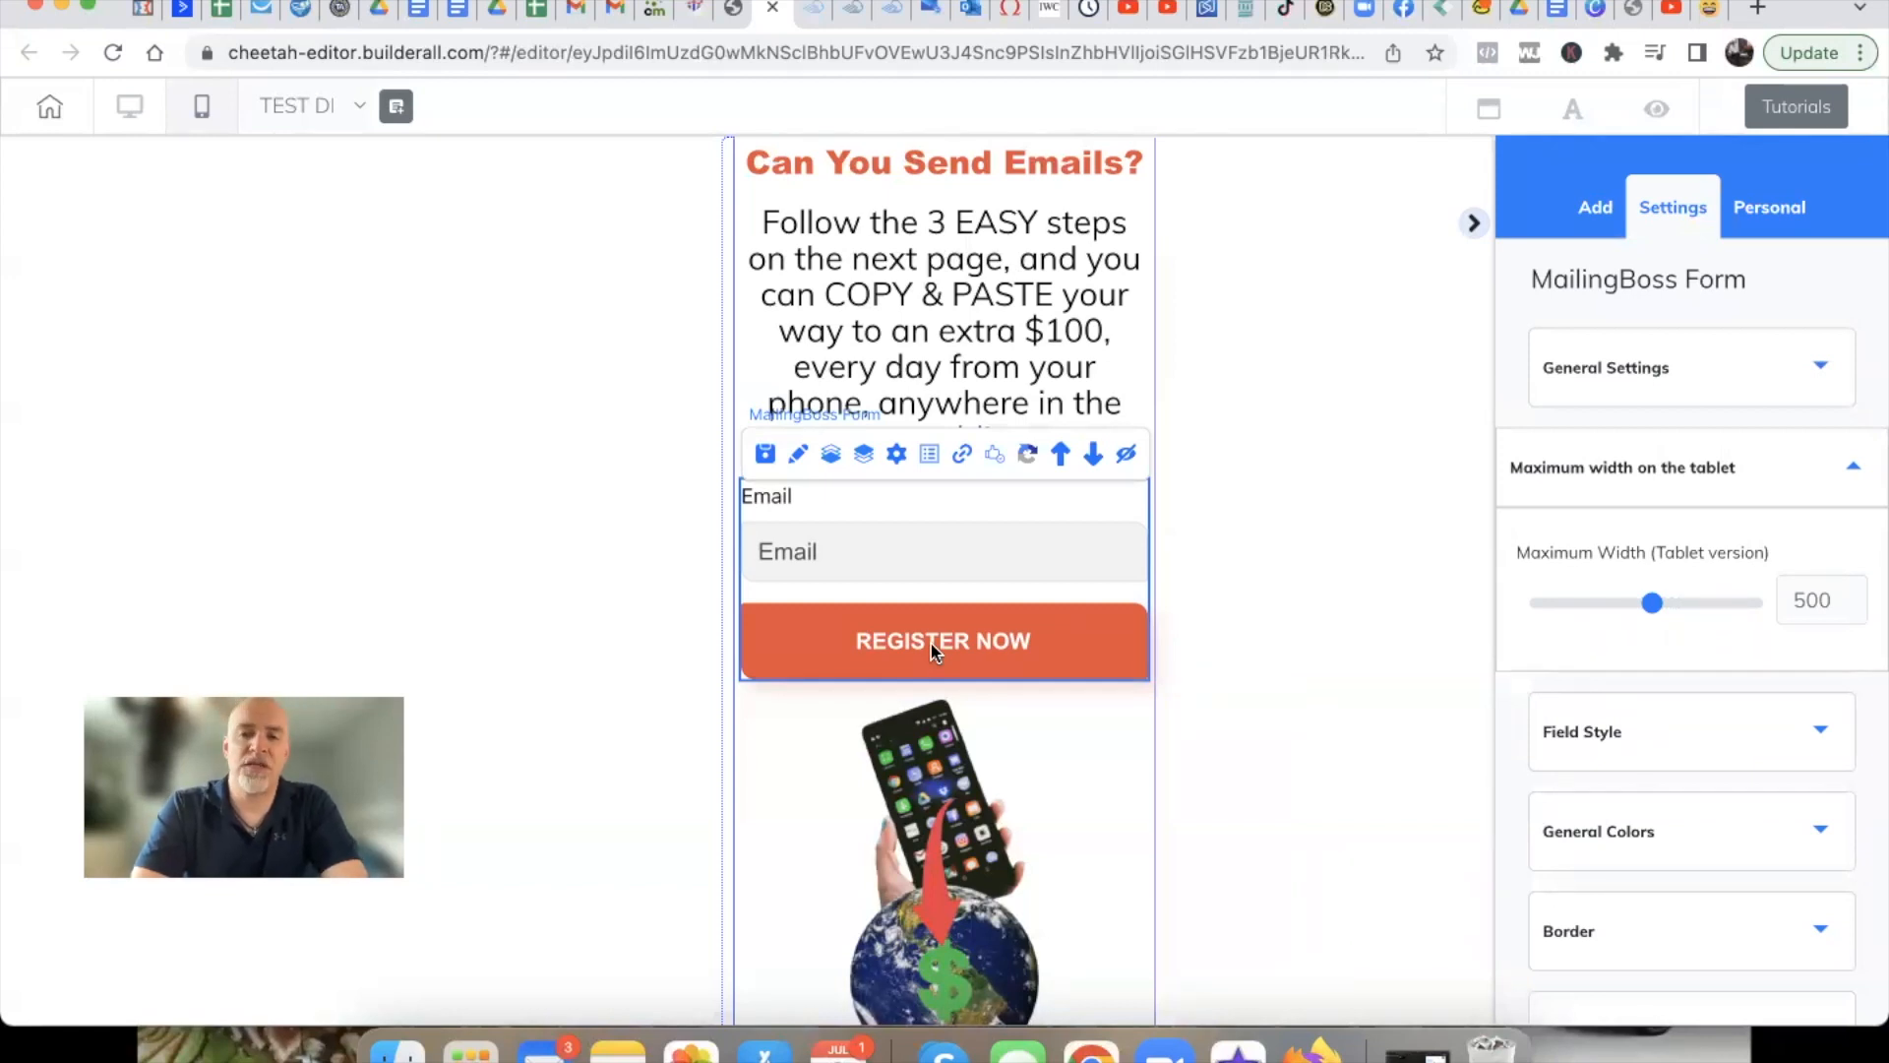
pyautogui.scroll(-4, 1704, 654)
pyautogui.scroll(-2, 1705, 657)
pyautogui.click(1633, 548)
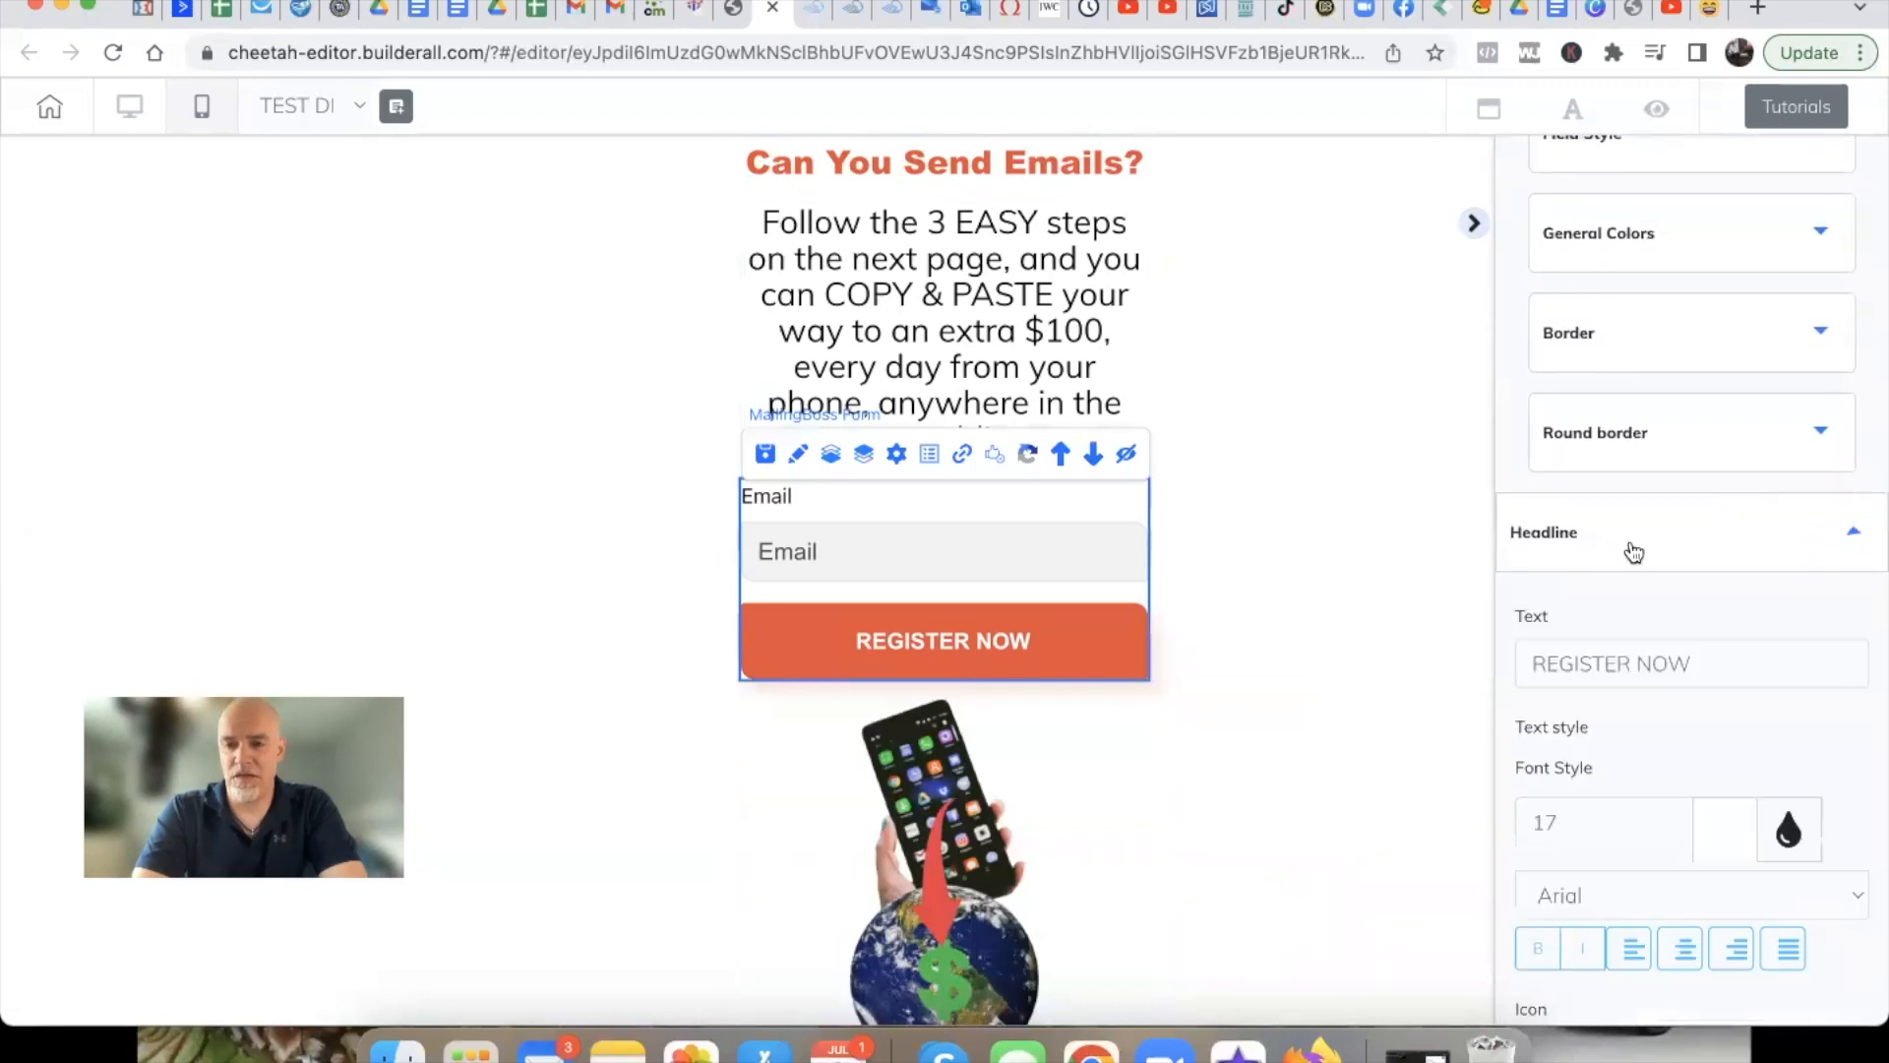
pyautogui.scroll(-1, 1621, 599)
pyautogui.click(1653, 532)
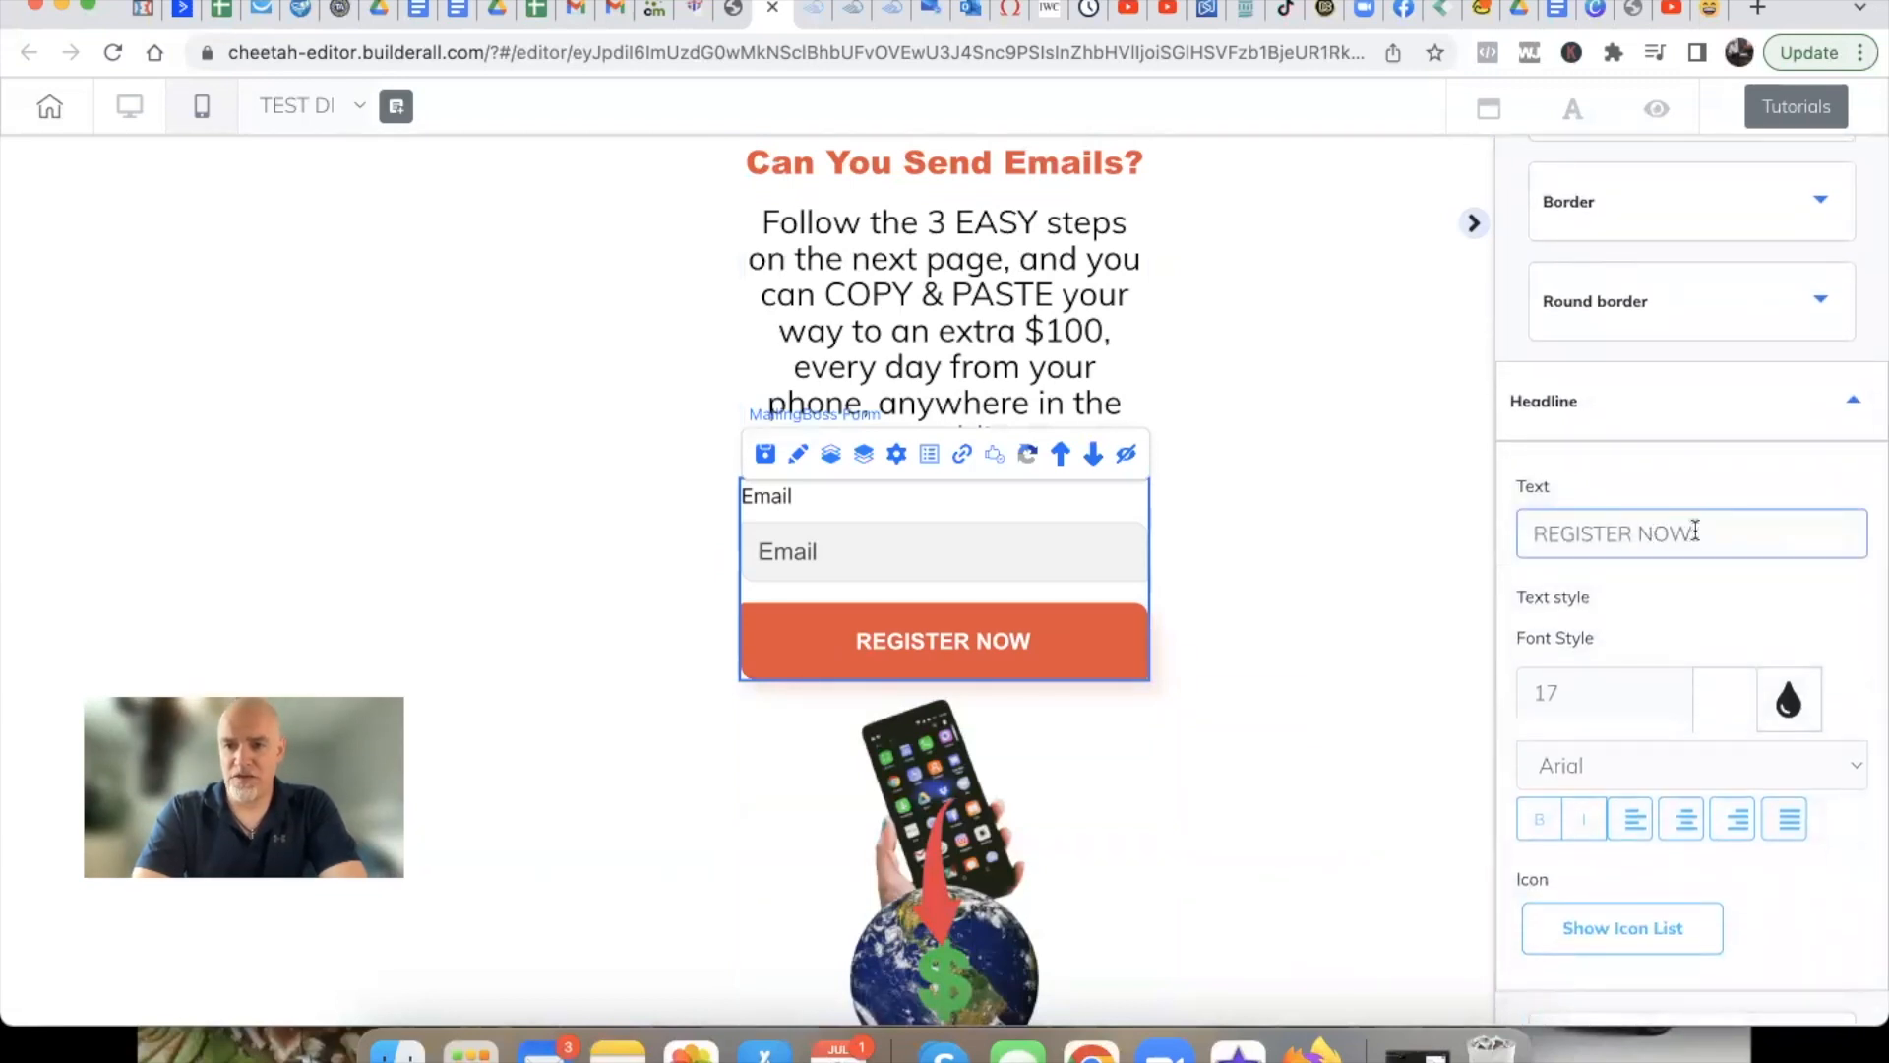
pyautogui.moveTo(1695, 531); pyautogui.dragTo(1476, 536)
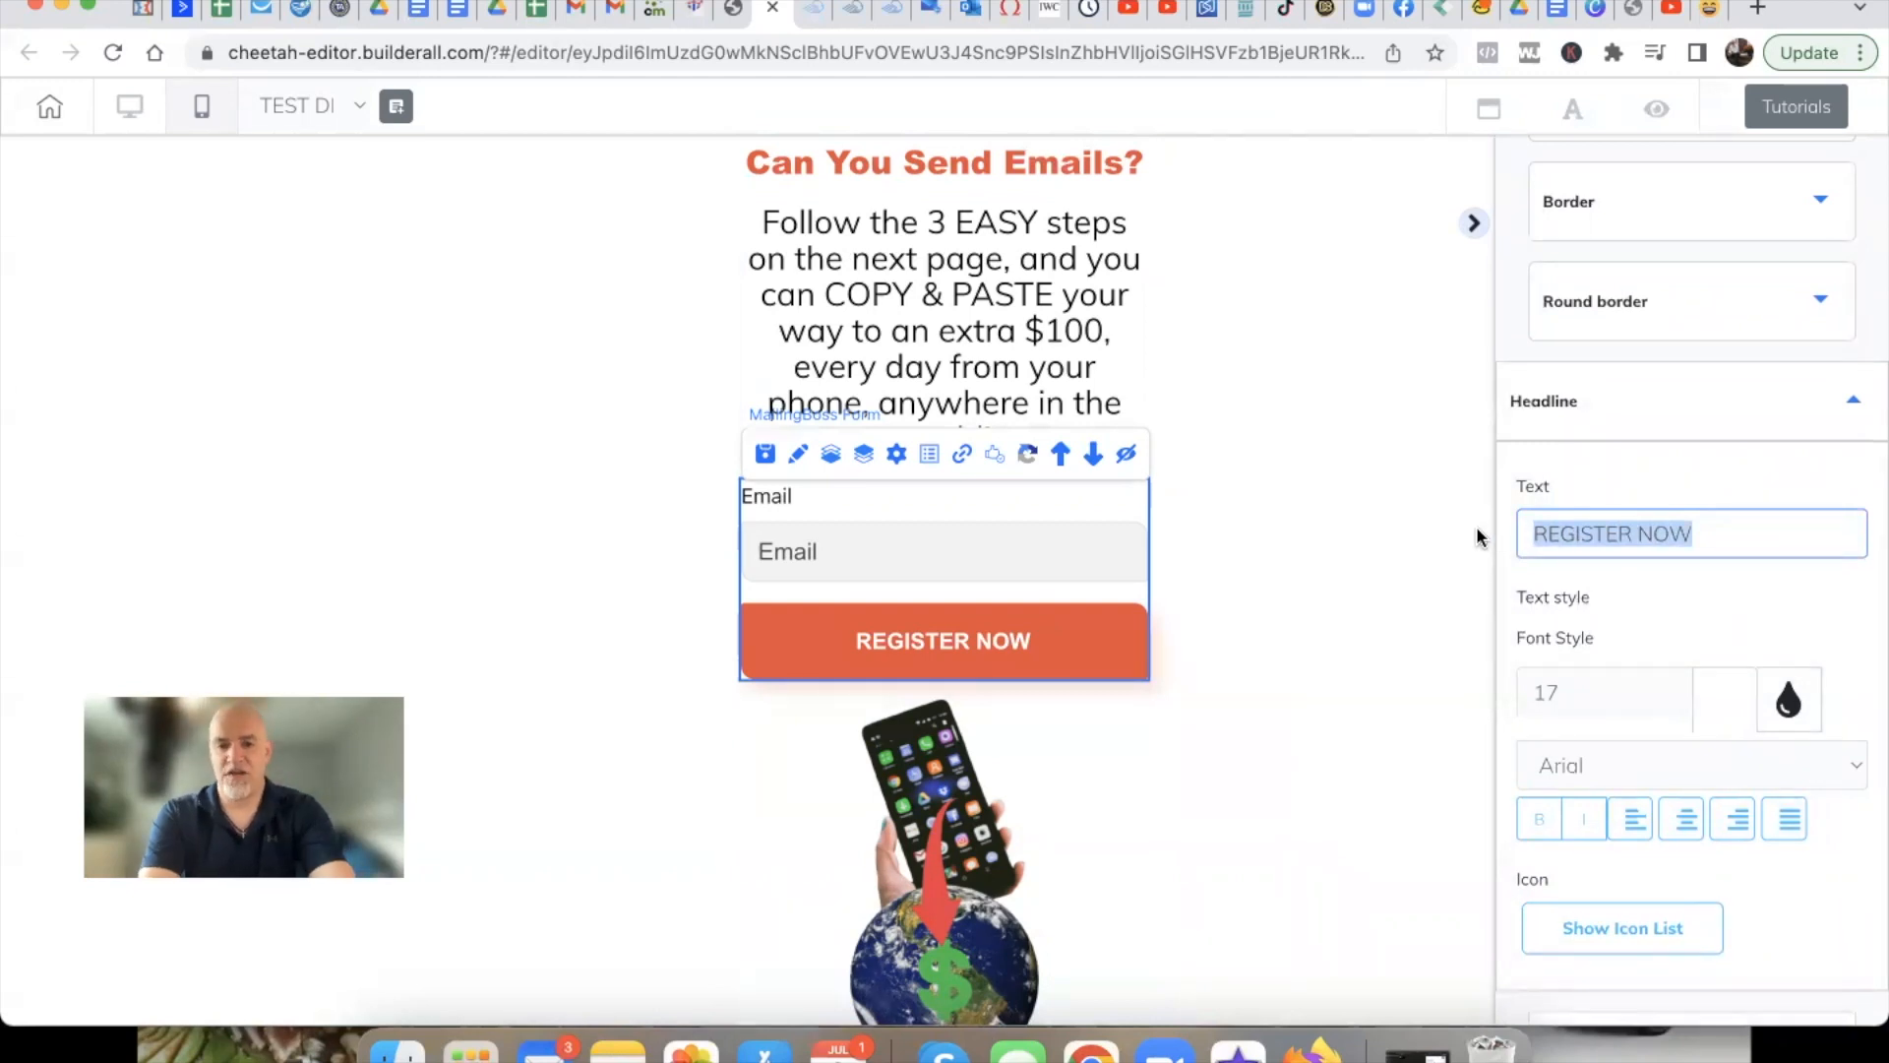
pyautogui.write('YES!')
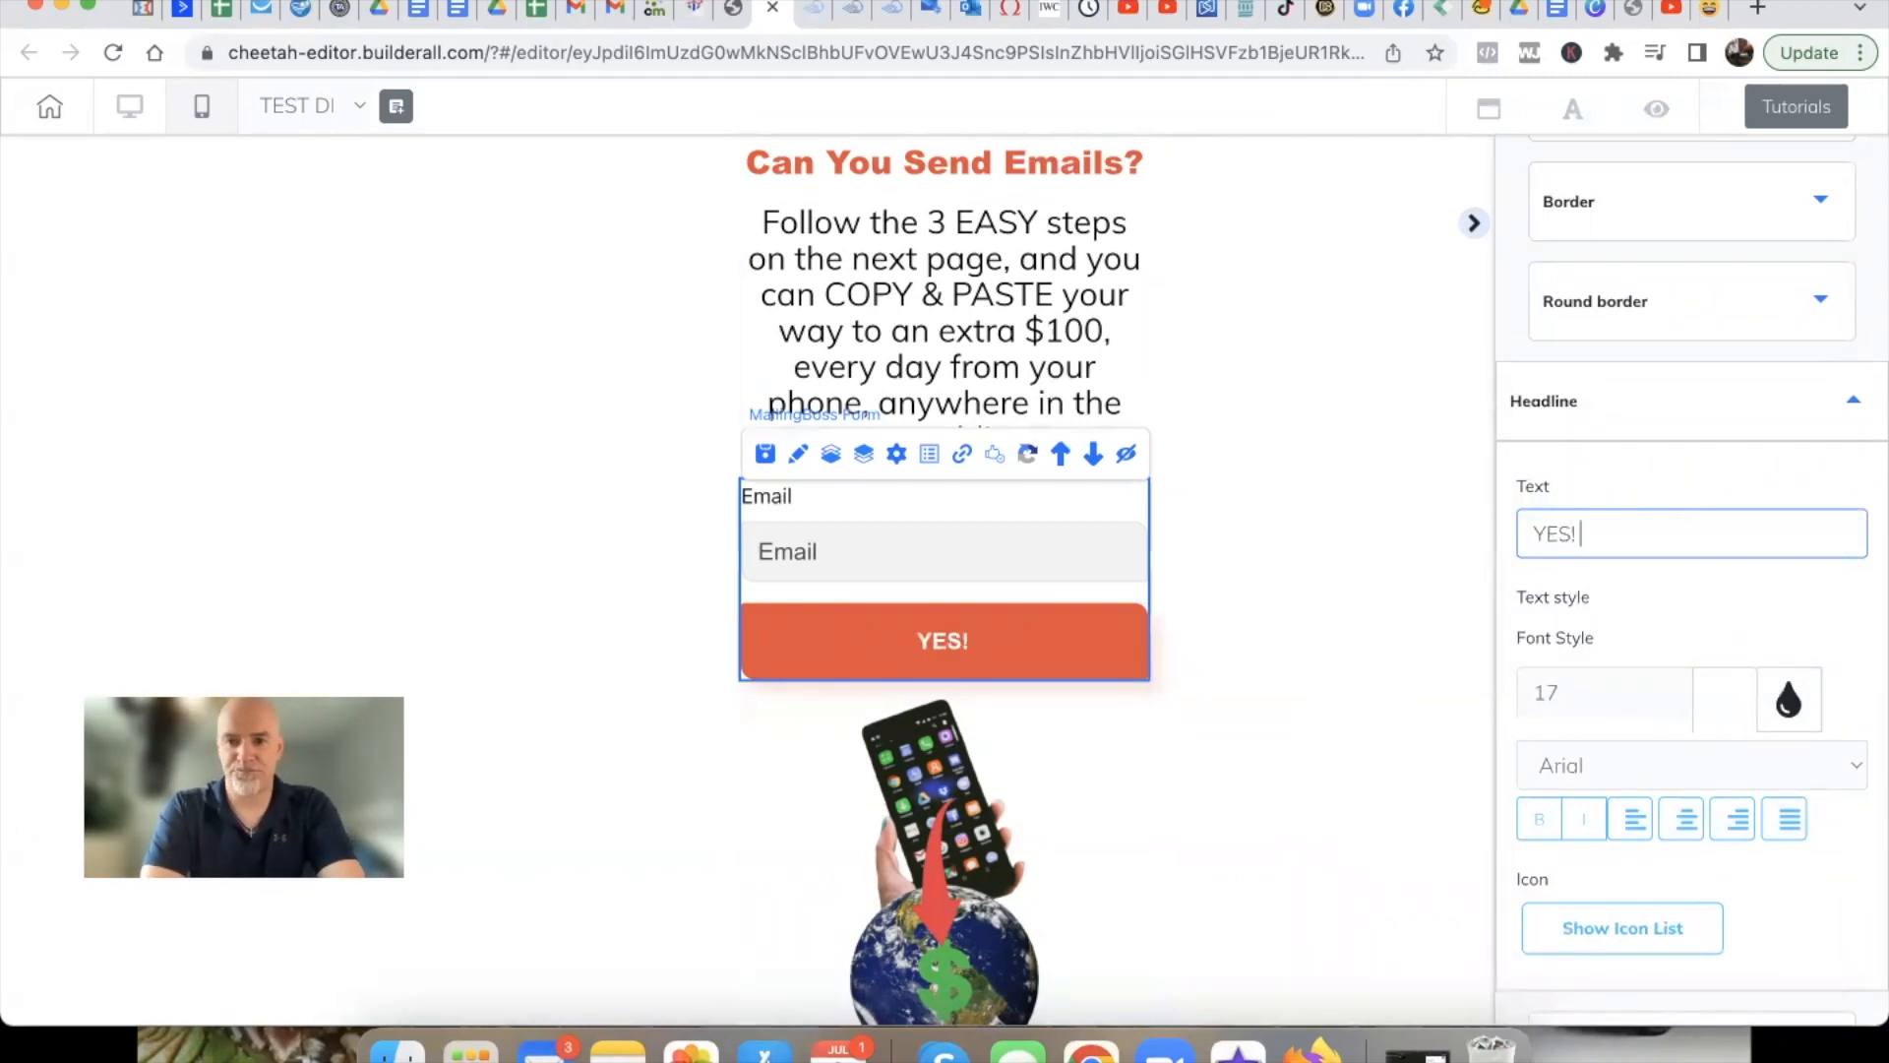
pyautogui.write(' S')
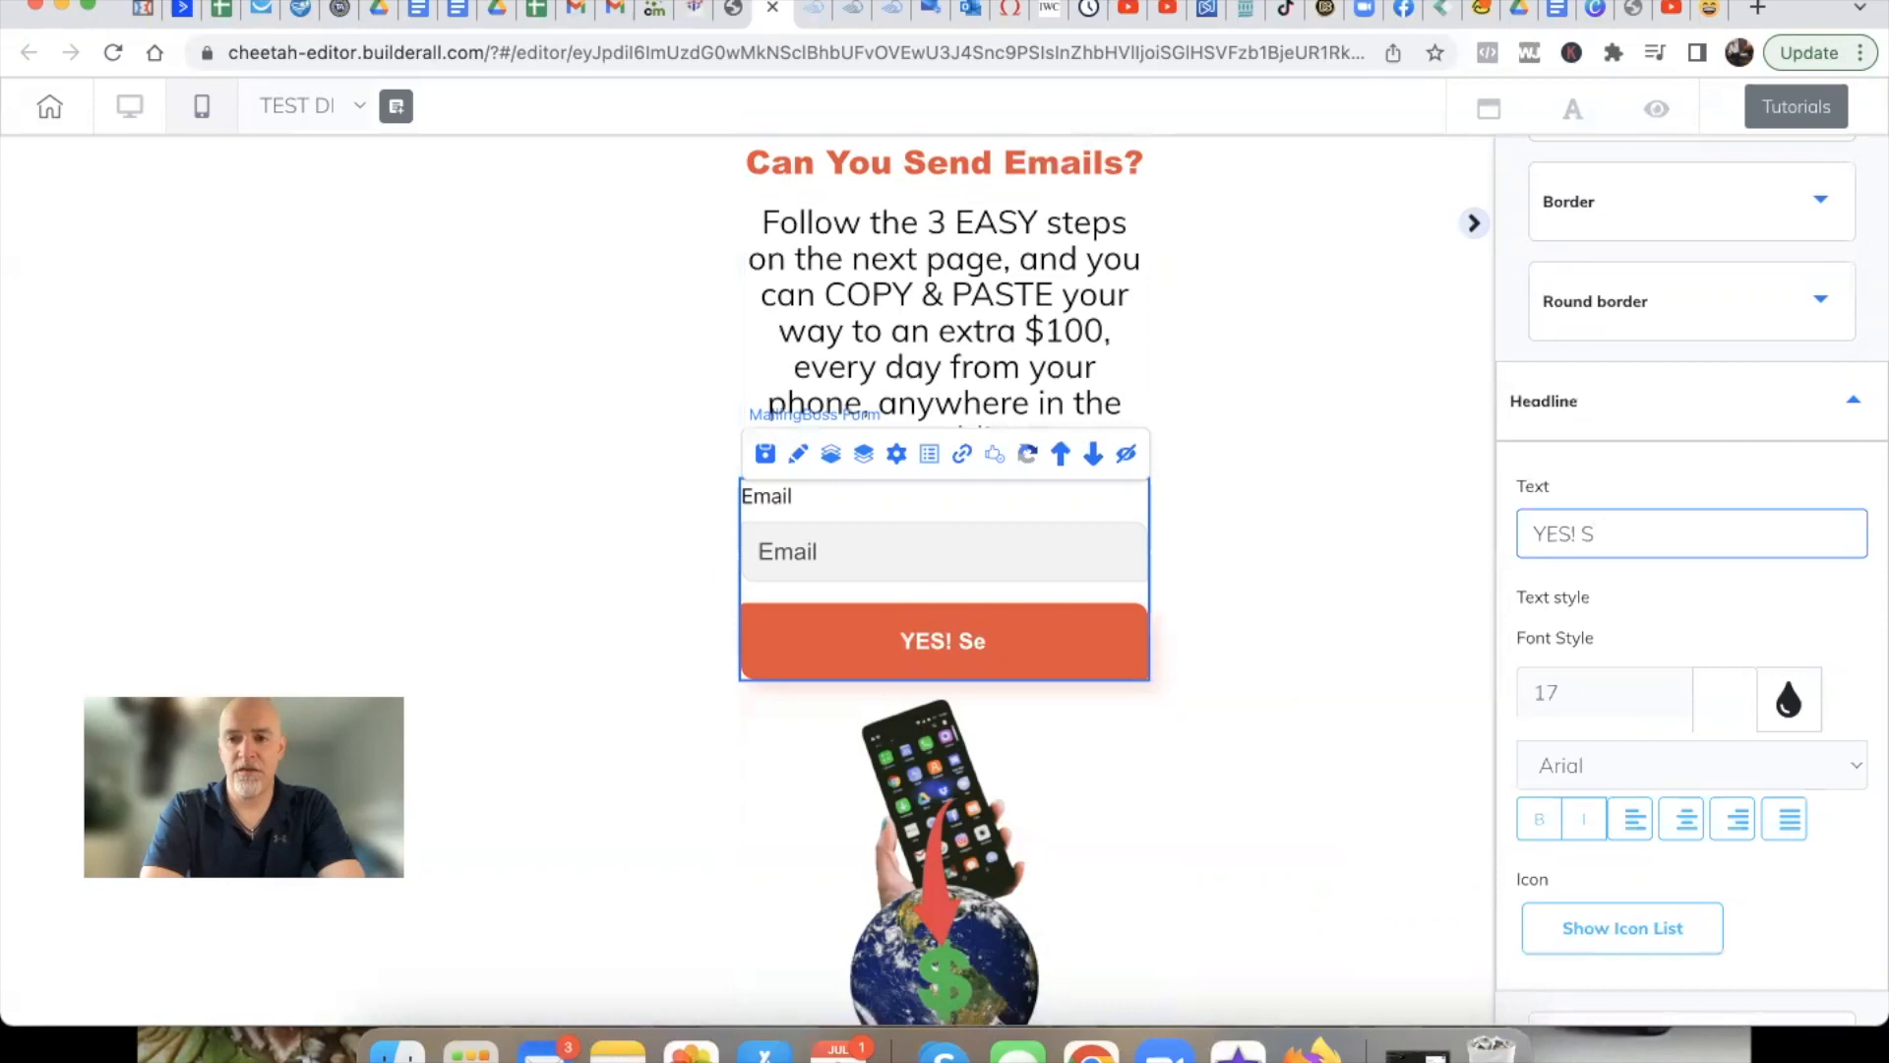
pyautogui.write('eEND ME')
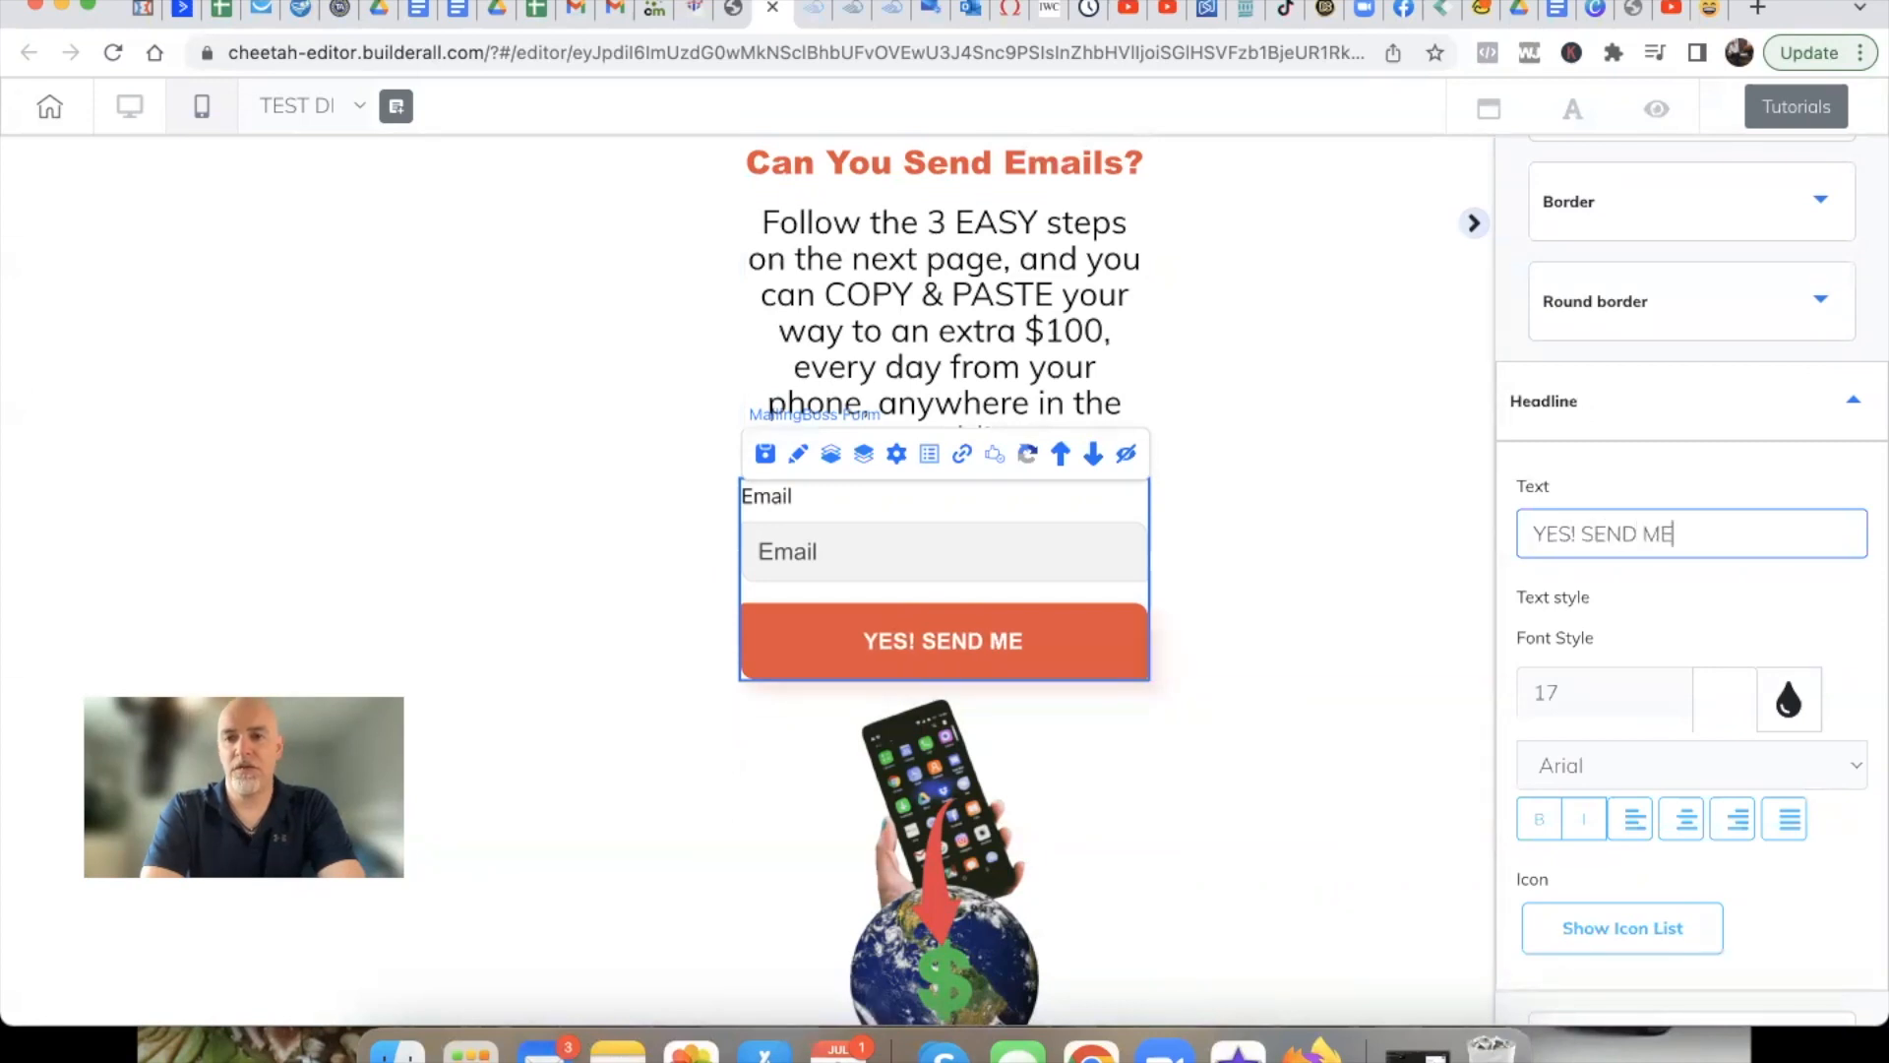
pyautogui.write(' THE INFO!')
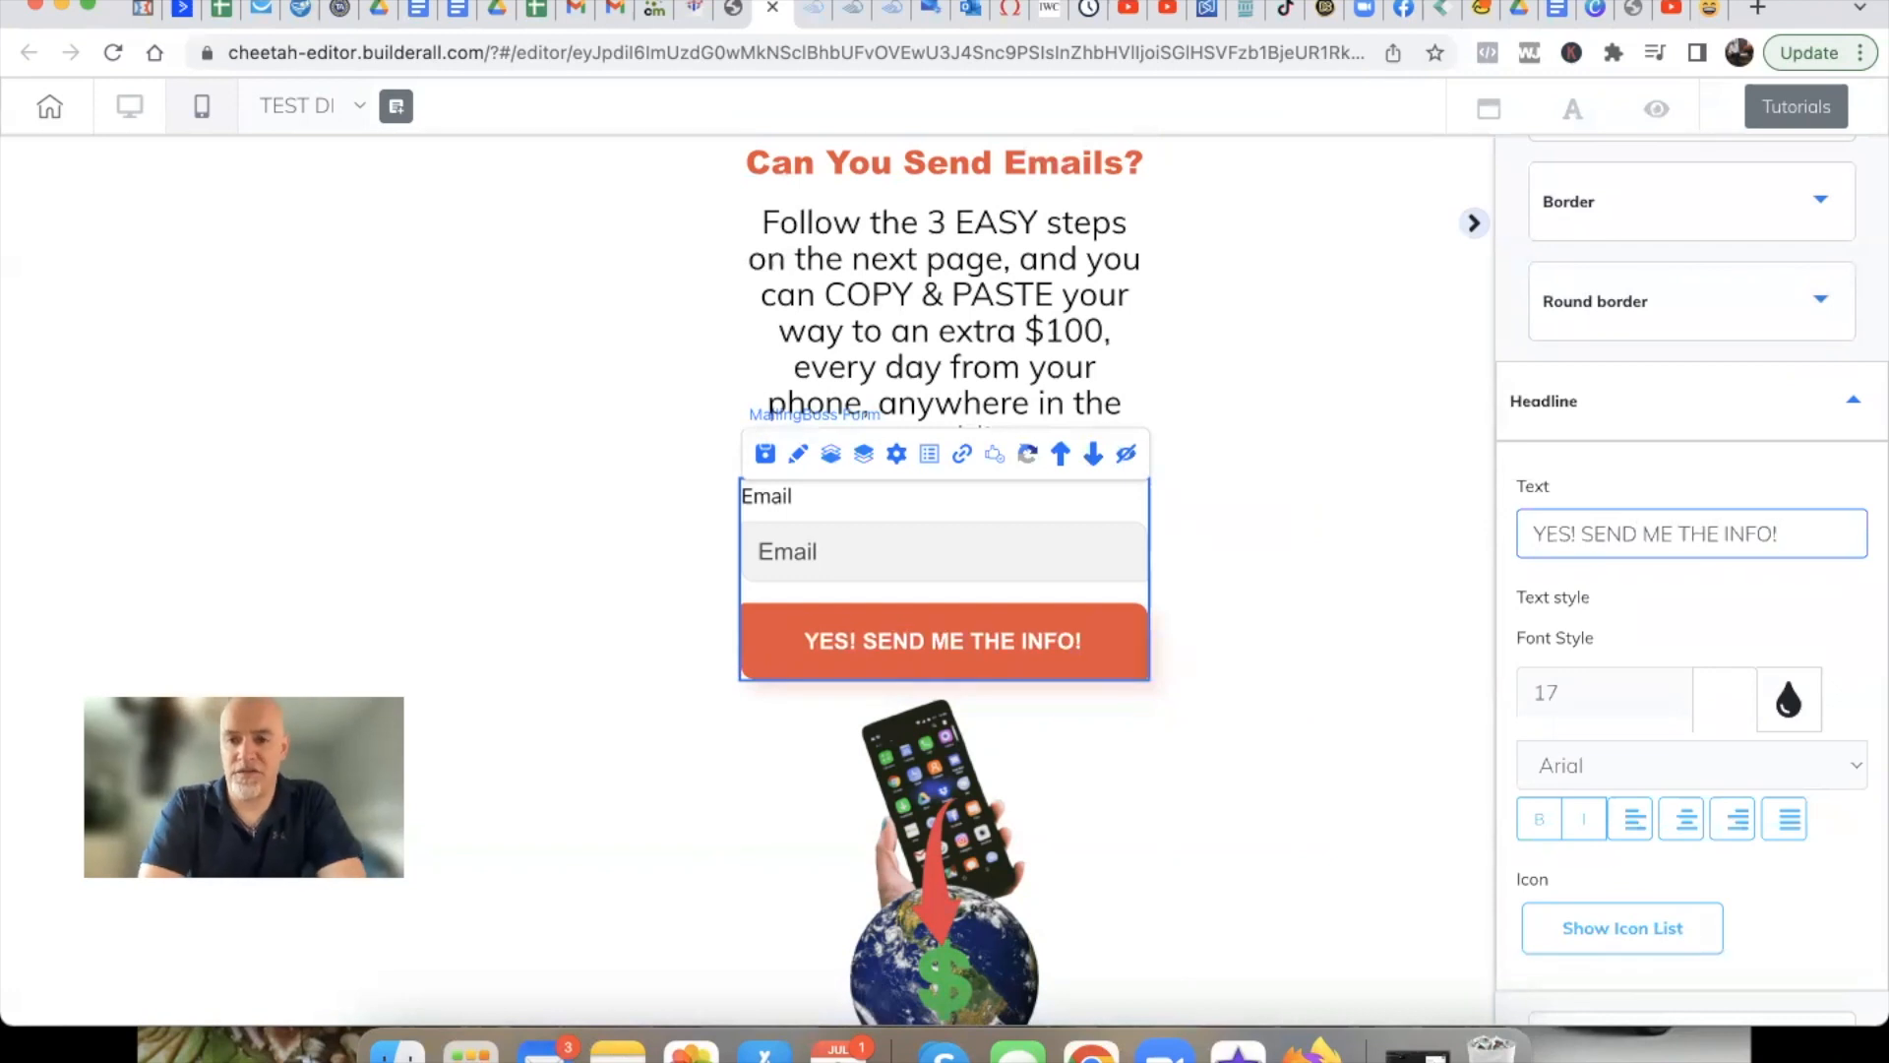
pyautogui.scroll(-3, 1596, 669)
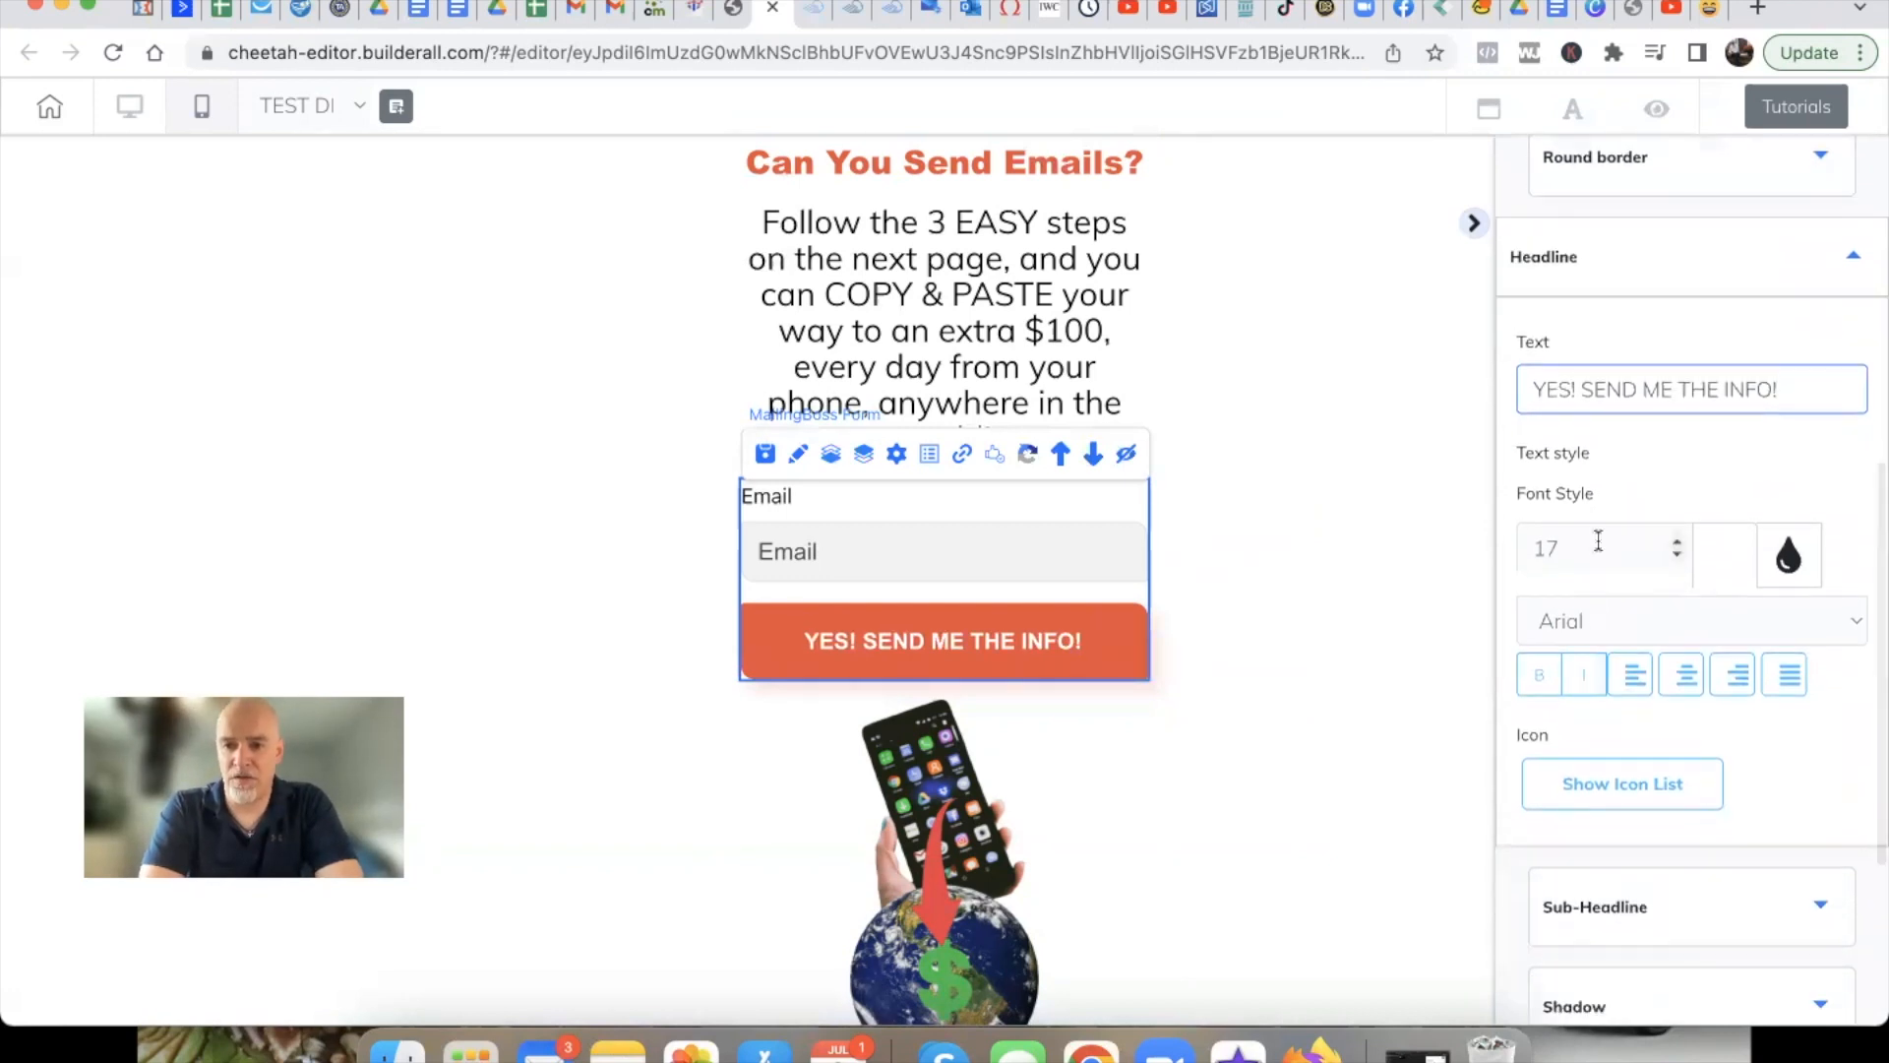
# Set the email form button text to the Verdana font at size 22
pyautogui.click(1638, 612)
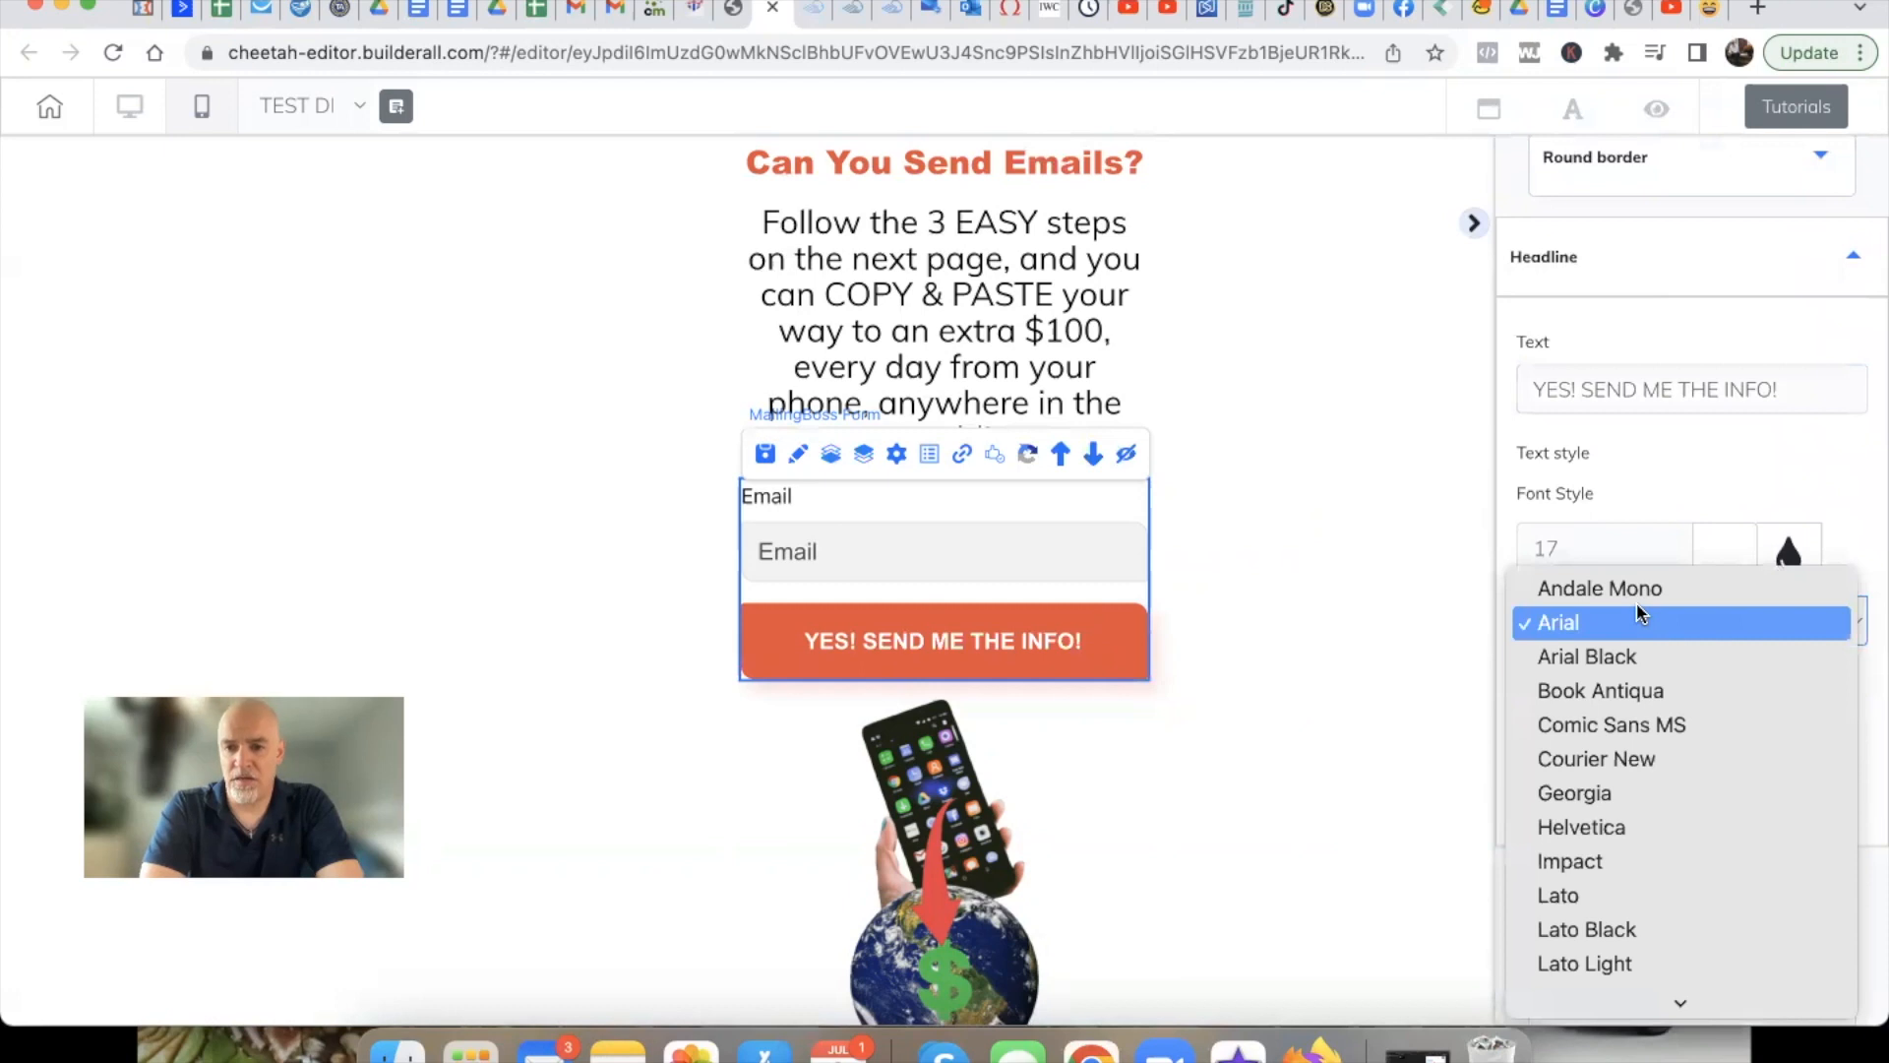
pyautogui.scroll(-5, 1632, 699)
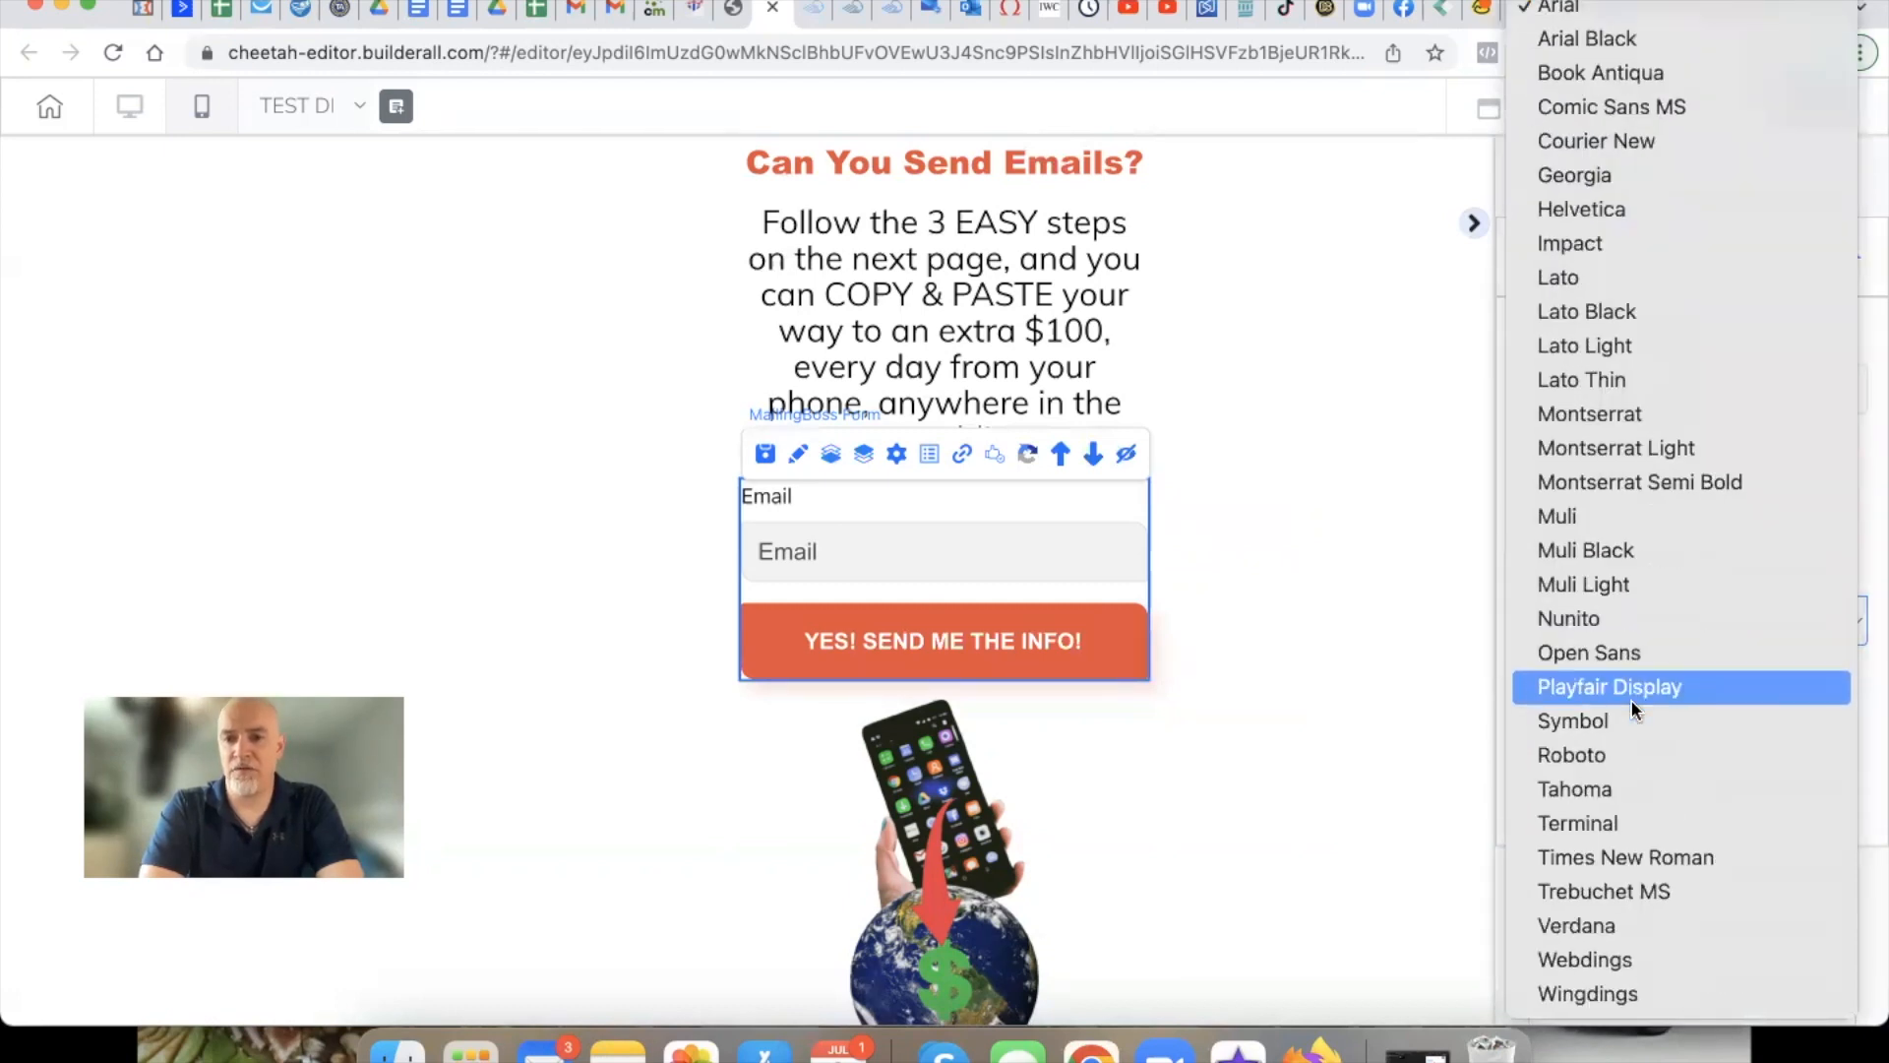
pyautogui.click(1618, 917)
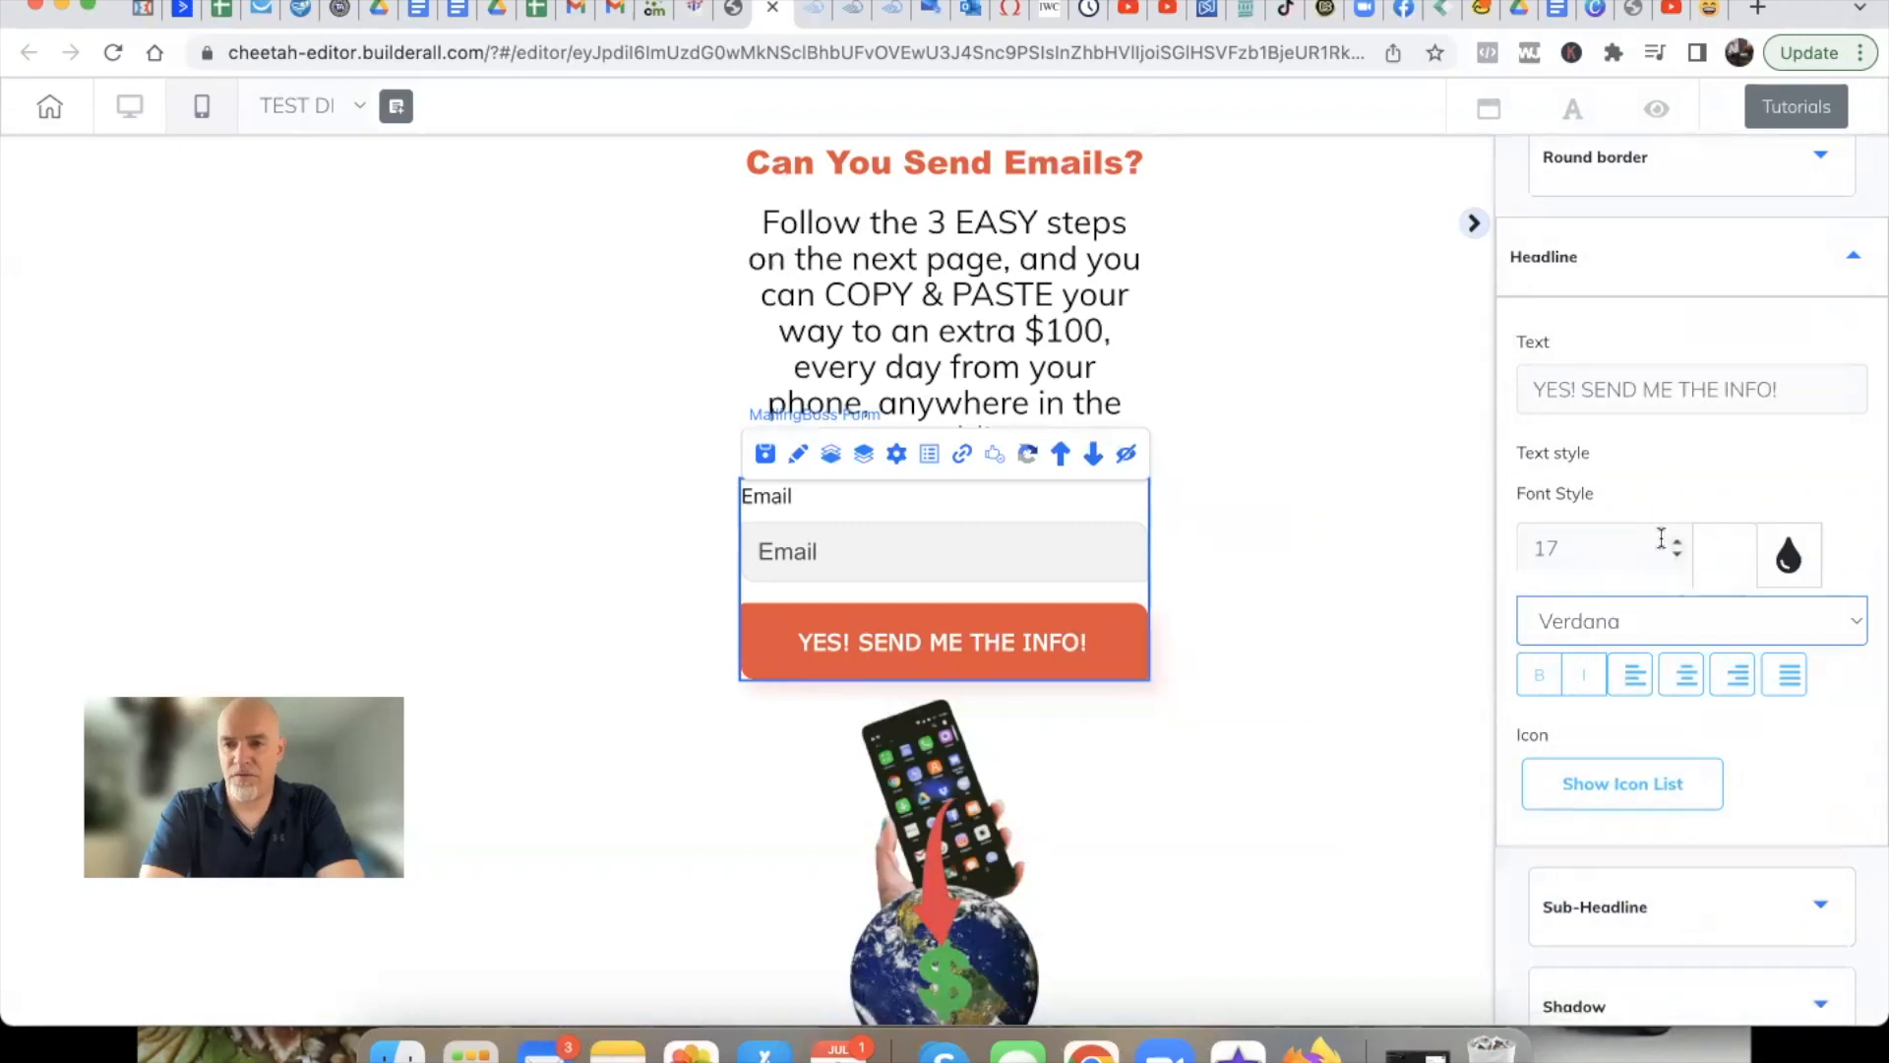
pyautogui.click(1678, 544)
pyautogui.click(1678, 543)
pyautogui.click(1678, 543)
pyautogui.click(1677, 544)
pyautogui.click(1677, 543)
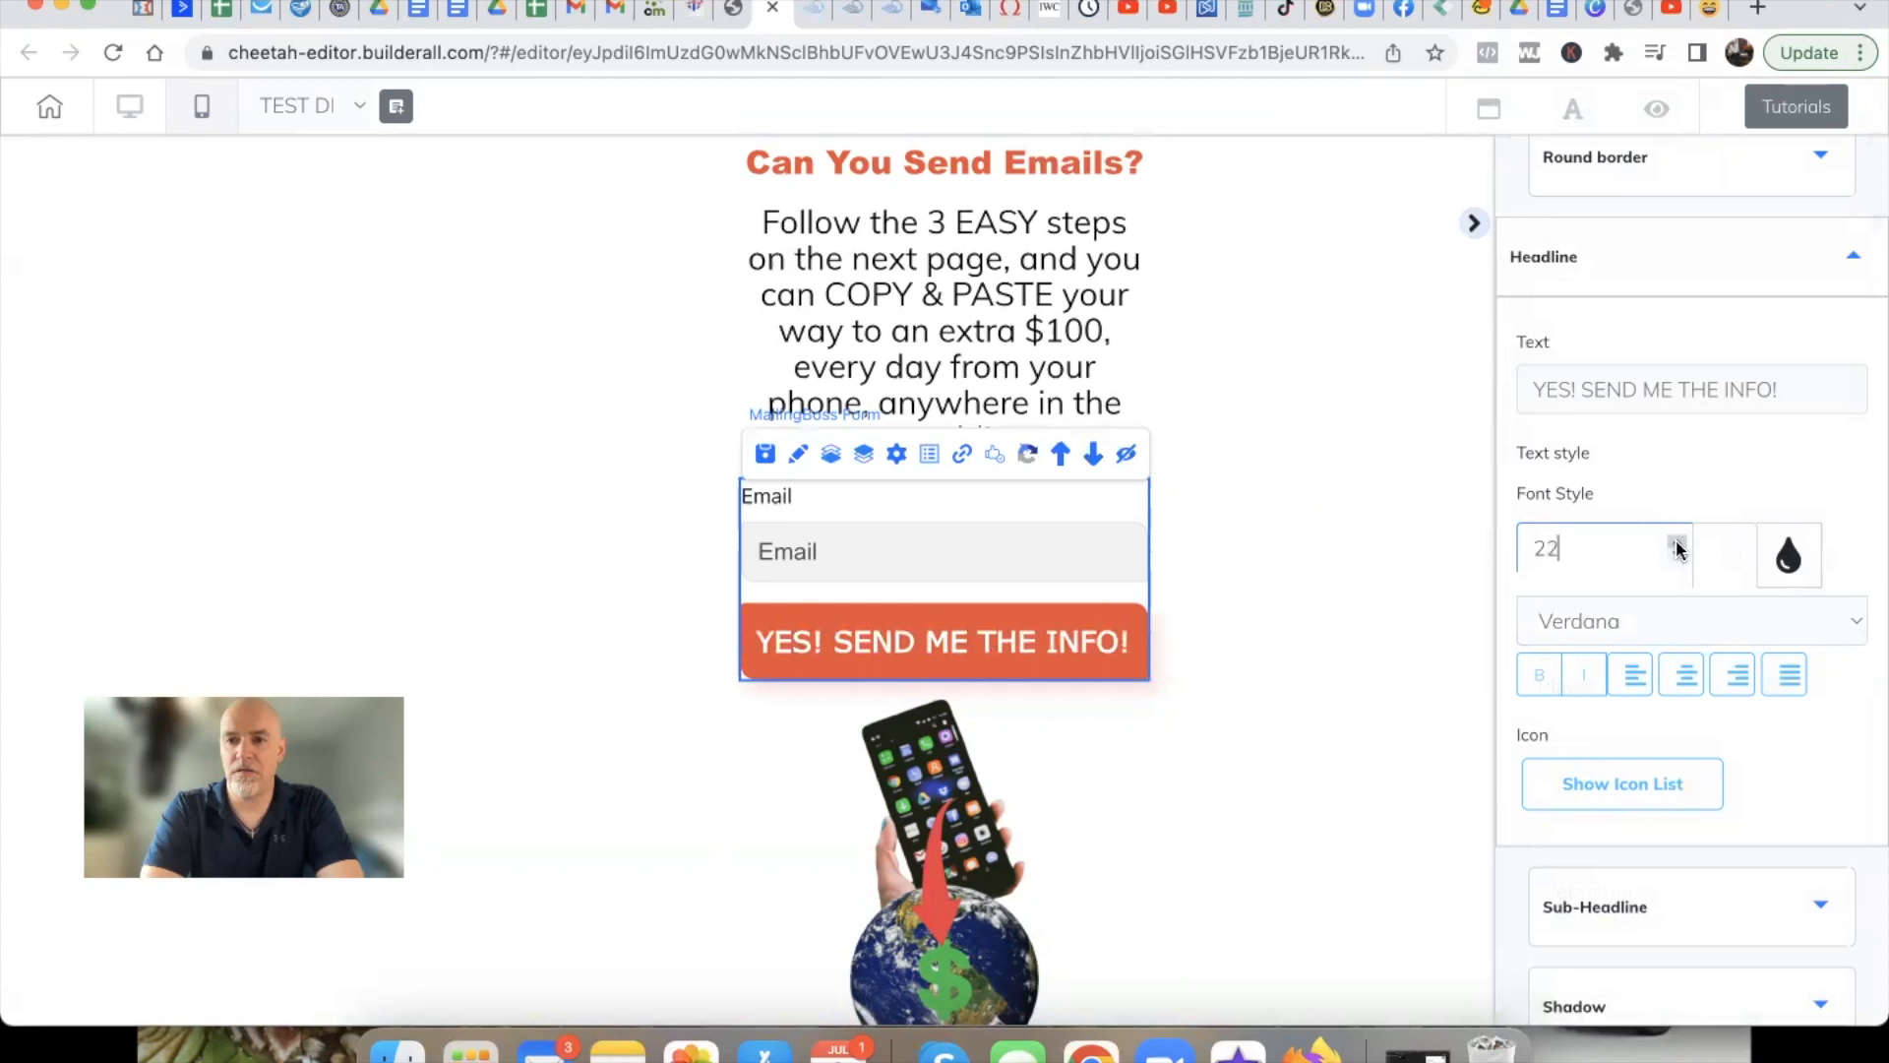
pyautogui.scroll(-3, 1658, 611)
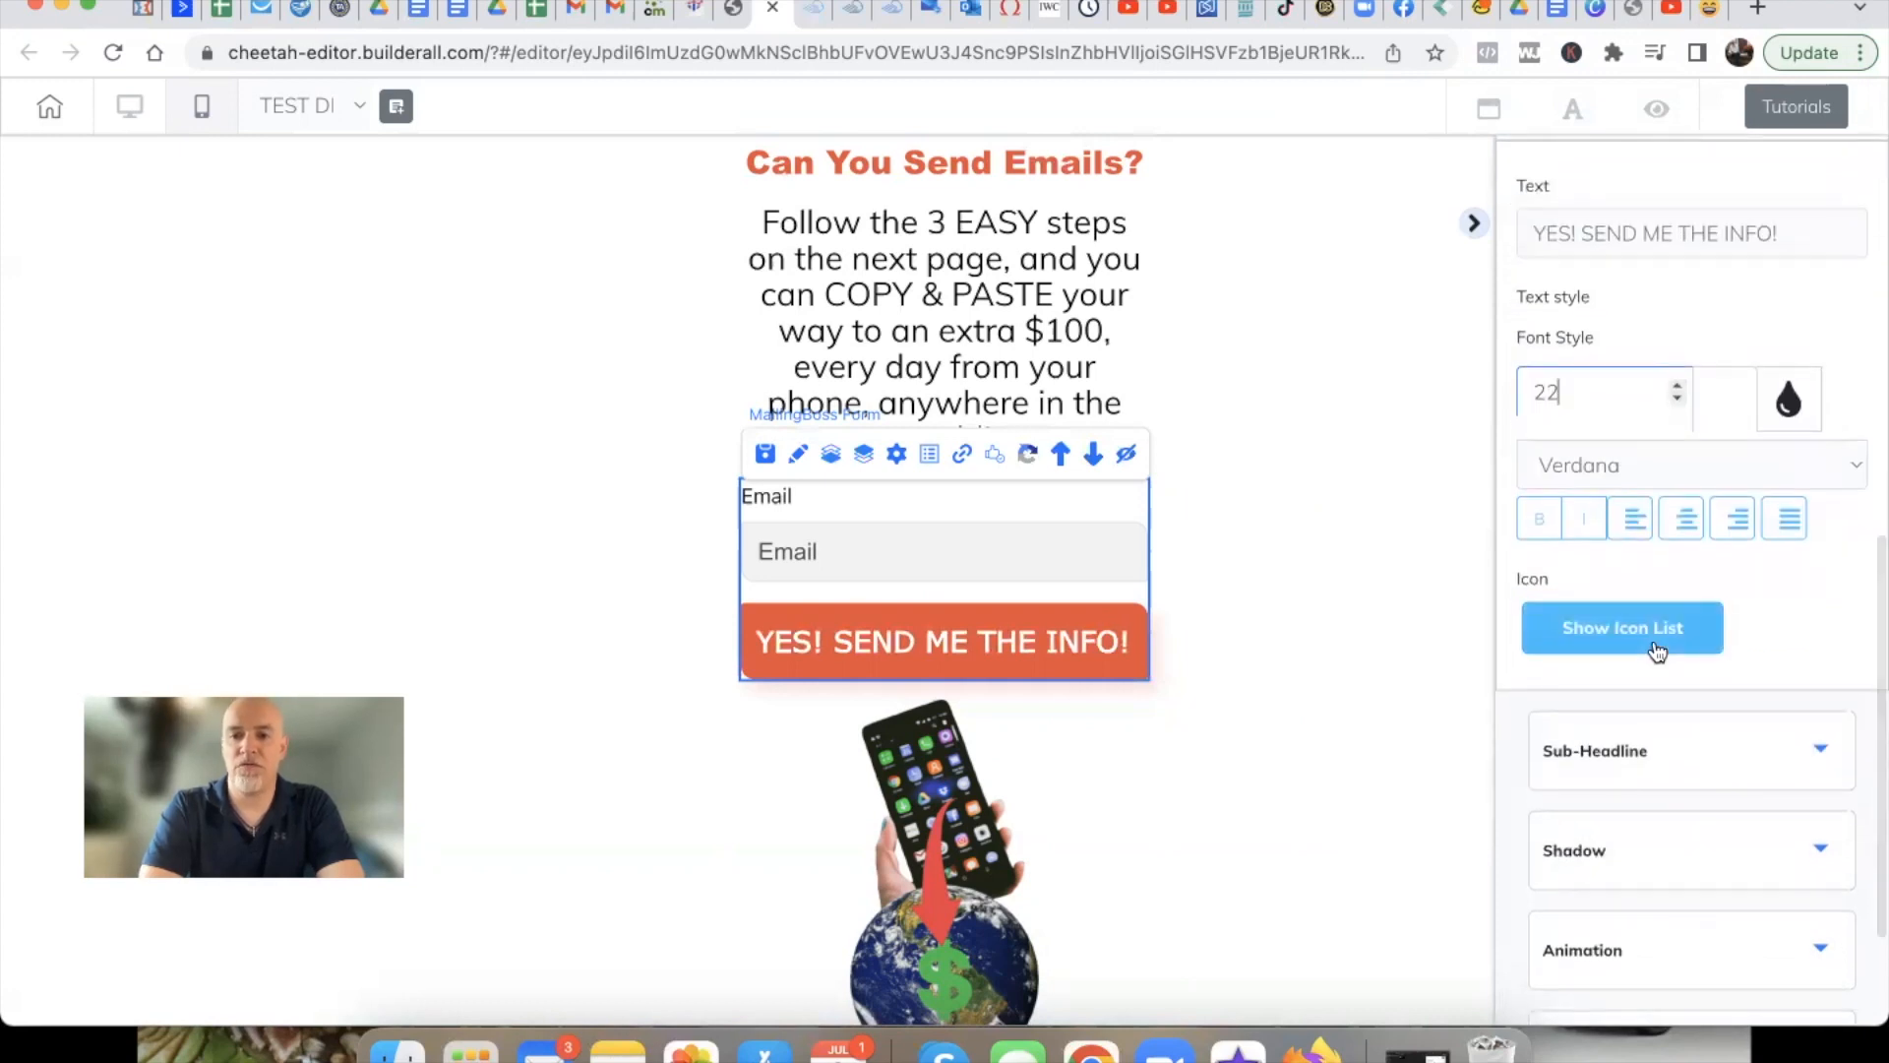
pyautogui.scroll(2, 1658, 650)
pyautogui.scroll(10, 1624, 380)
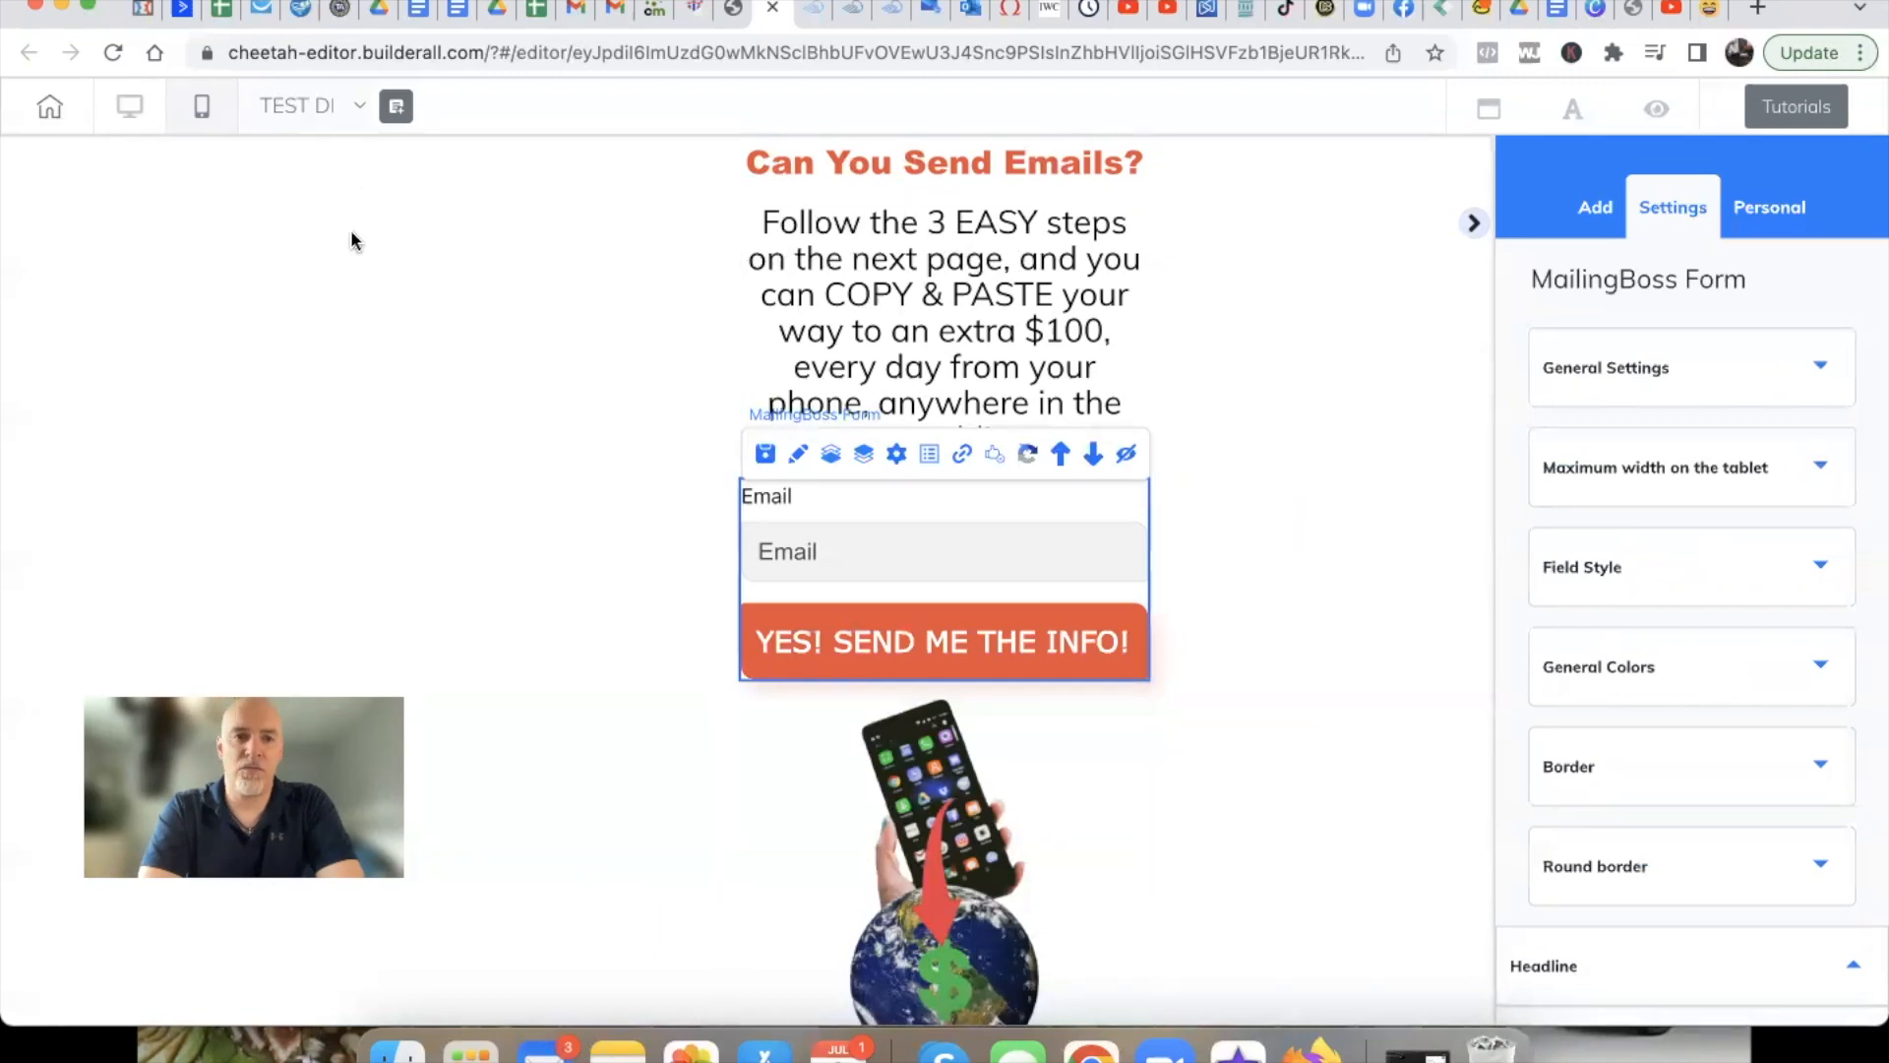
# Return to the desktop layout, save the page and publish it to its domain
pyautogui.click(131, 108)
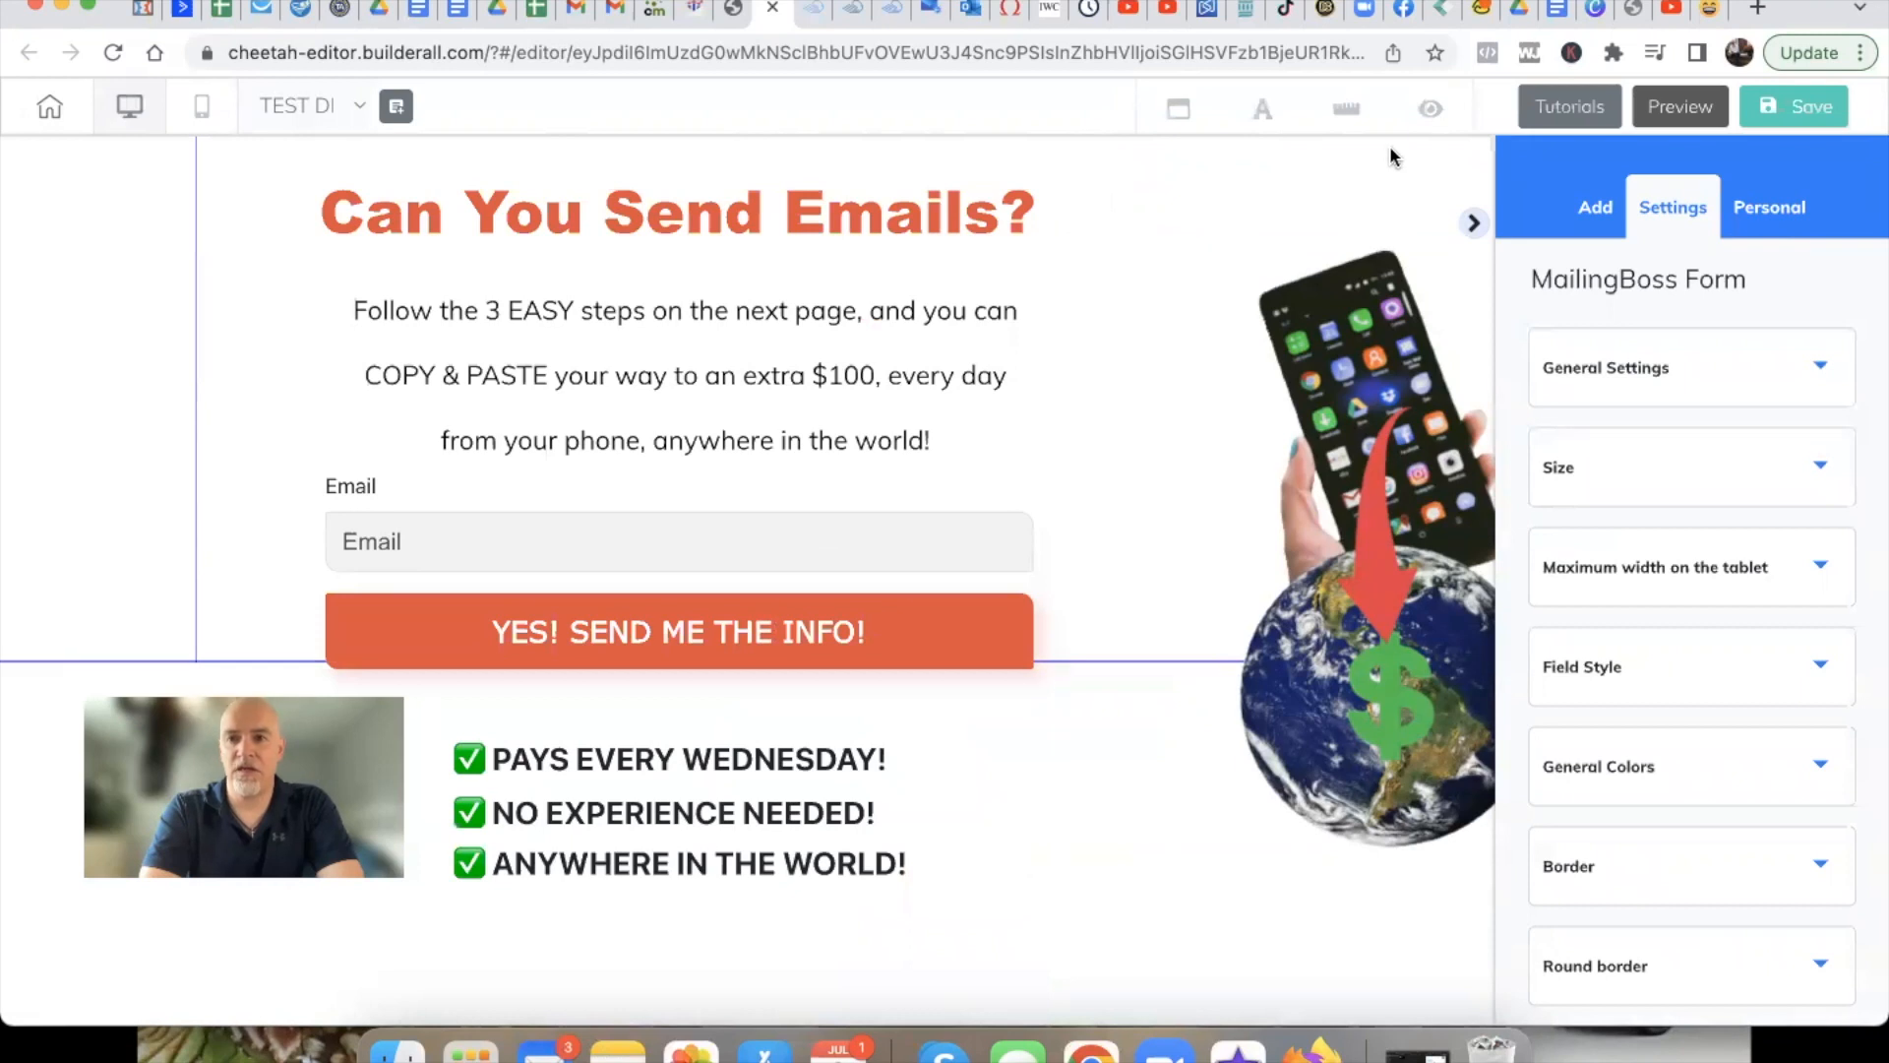
pyautogui.click(1472, 224)
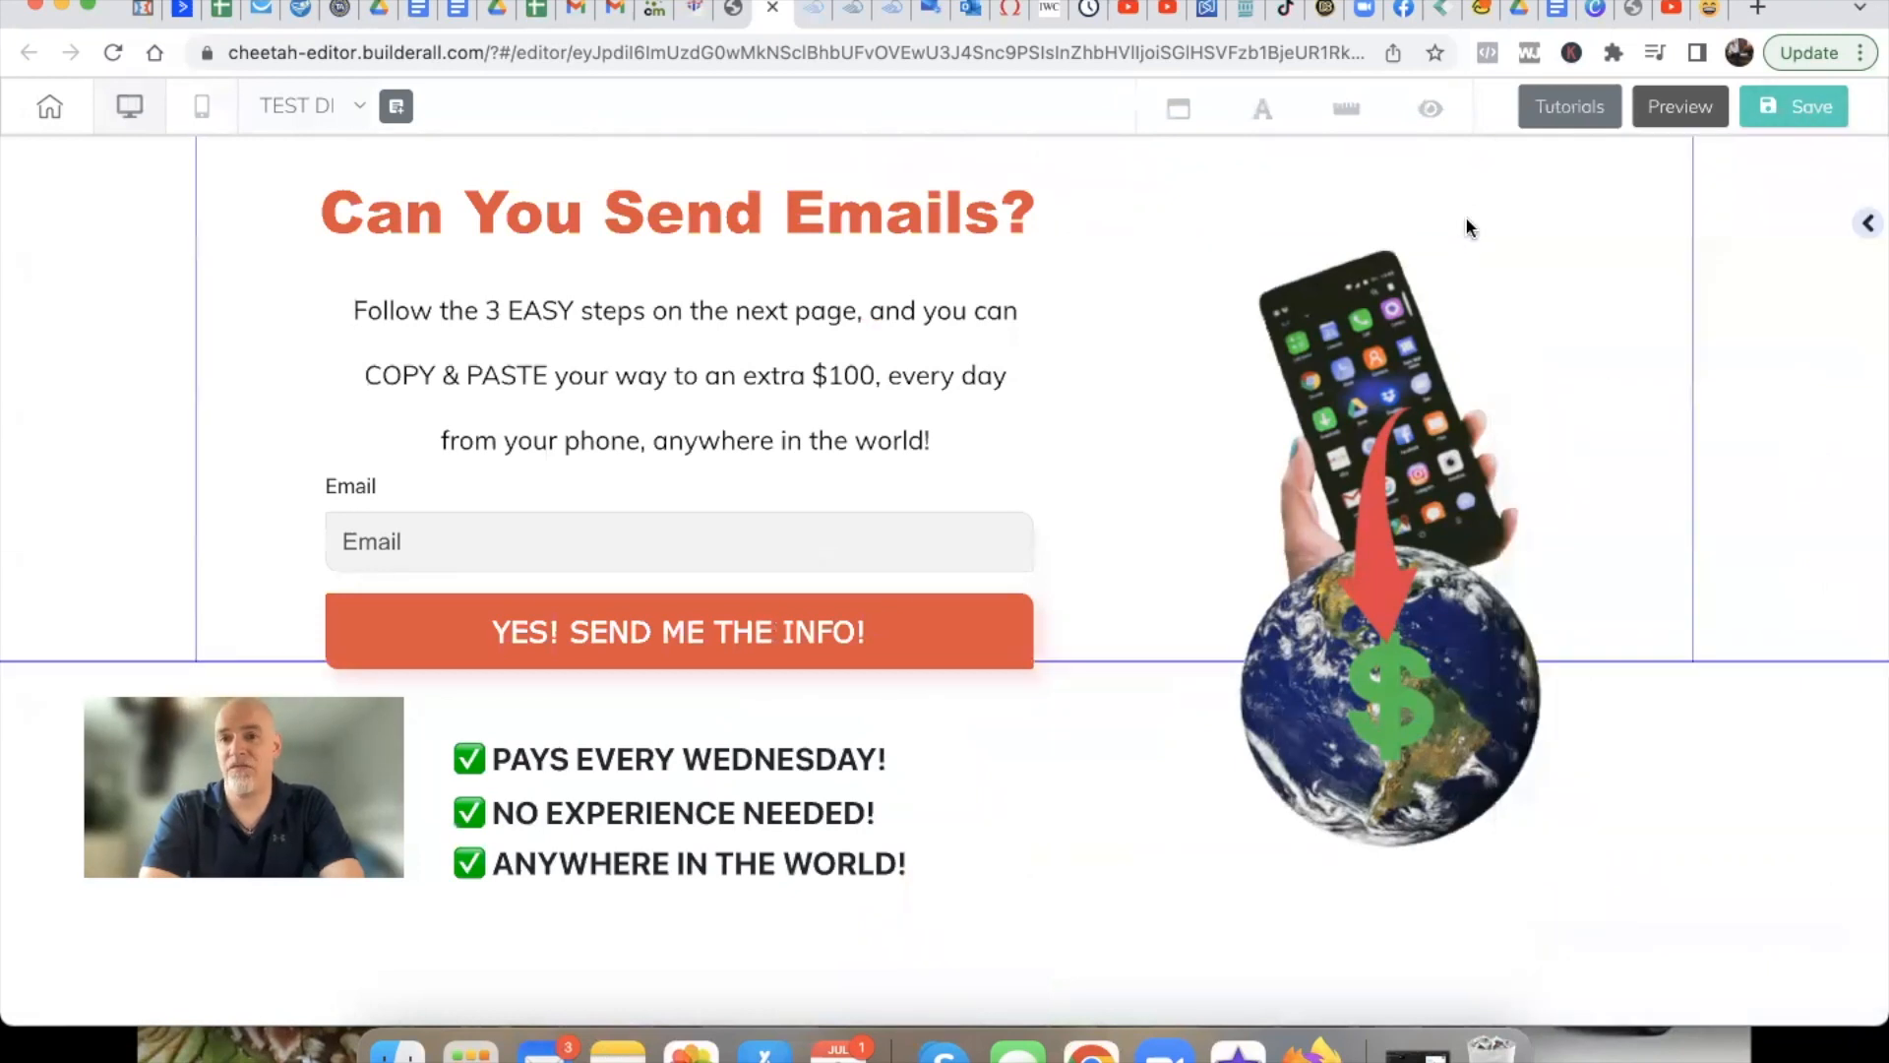
pyautogui.click(1781, 114)
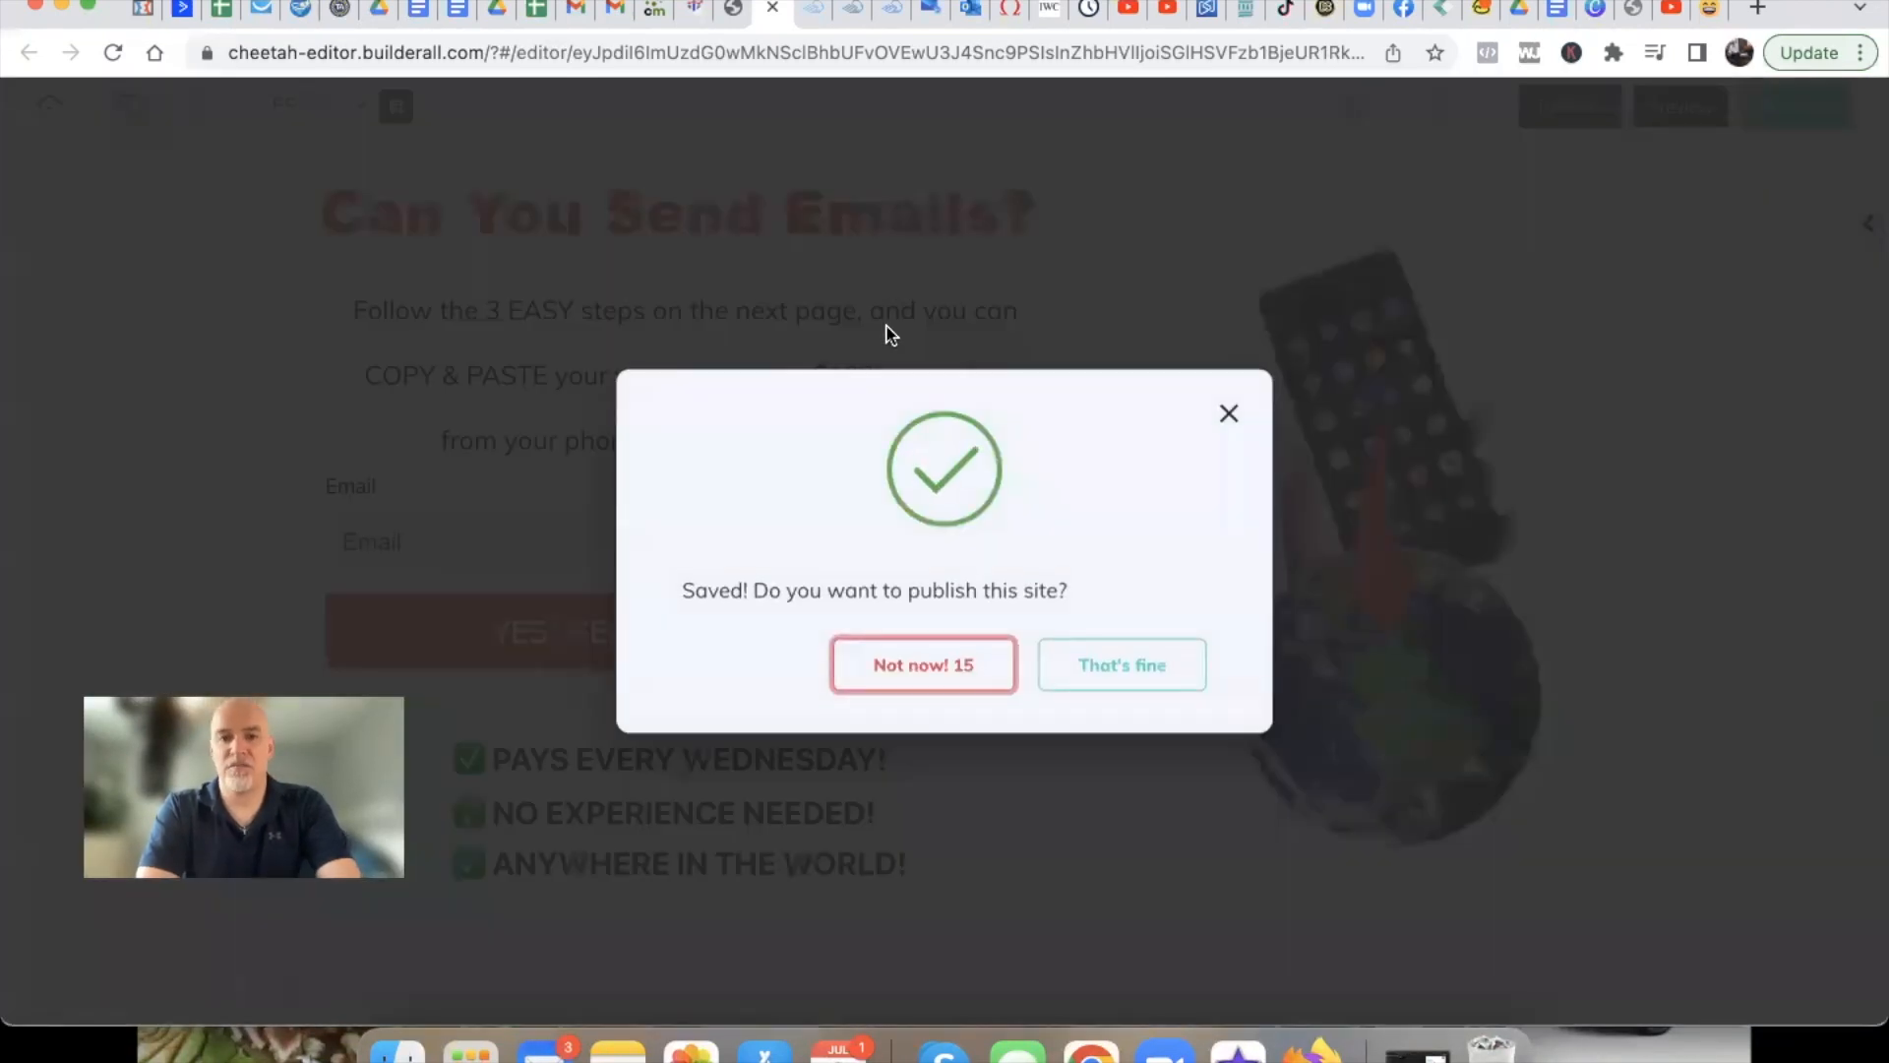
pyautogui.click(1109, 689)
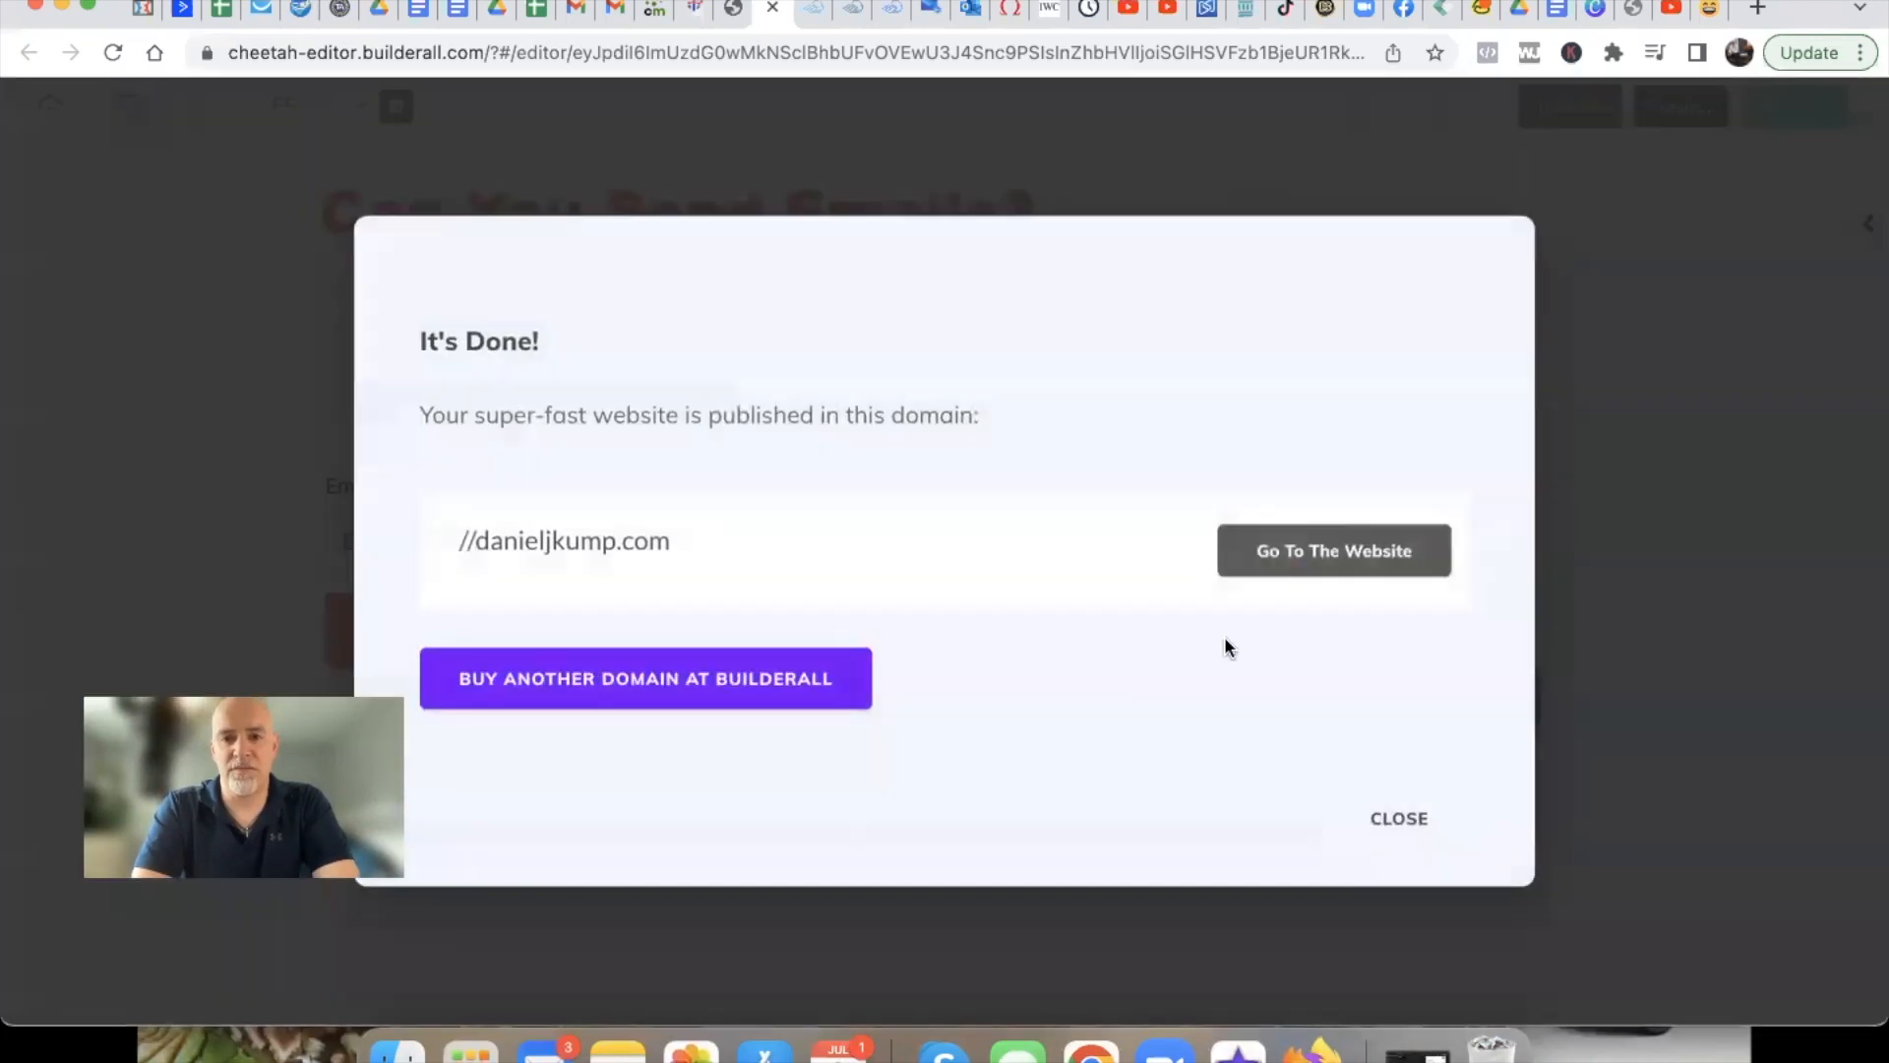
pyautogui.click(1401, 820)
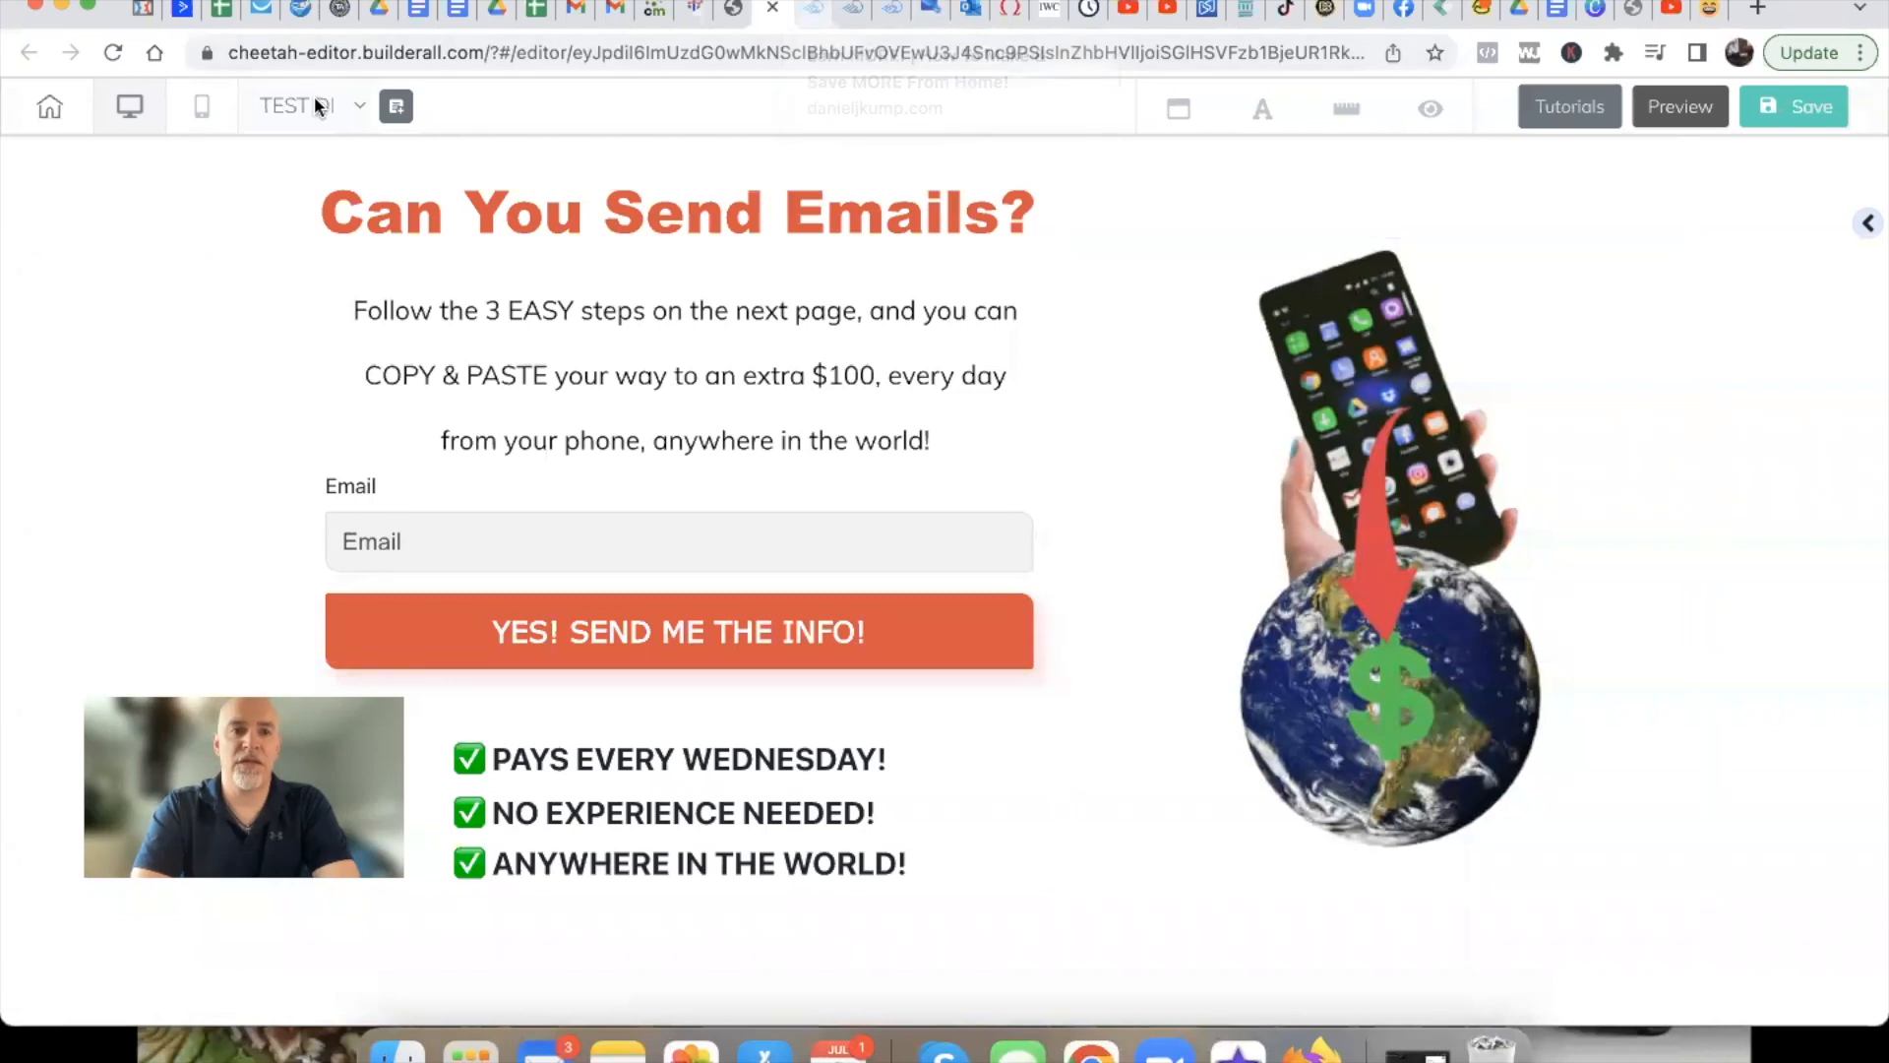
# Move the "PAYS EVERY WEDNESDAY!" checklist text directly below the email form and above the image in the mobile layout
pyautogui.click(201, 108)
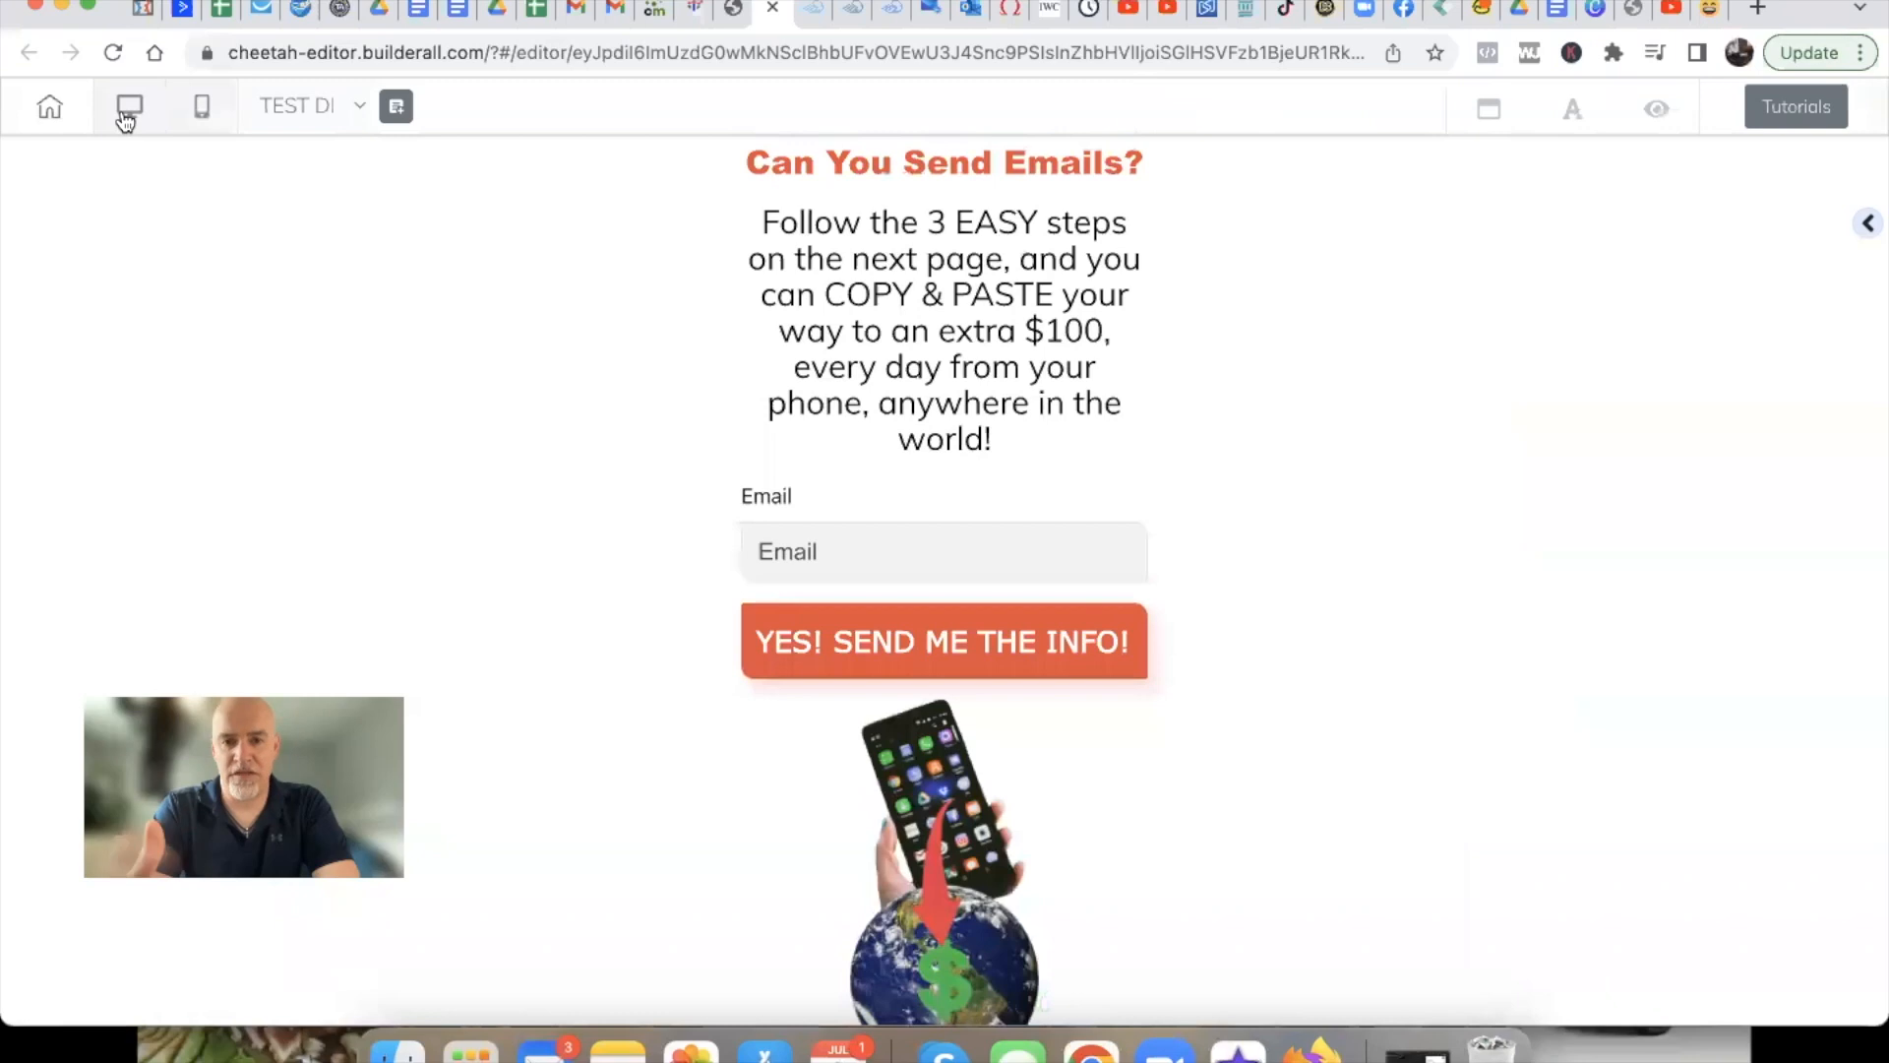
pyautogui.scroll(-1, 686, 410)
pyautogui.scroll(-3, 685, 403)
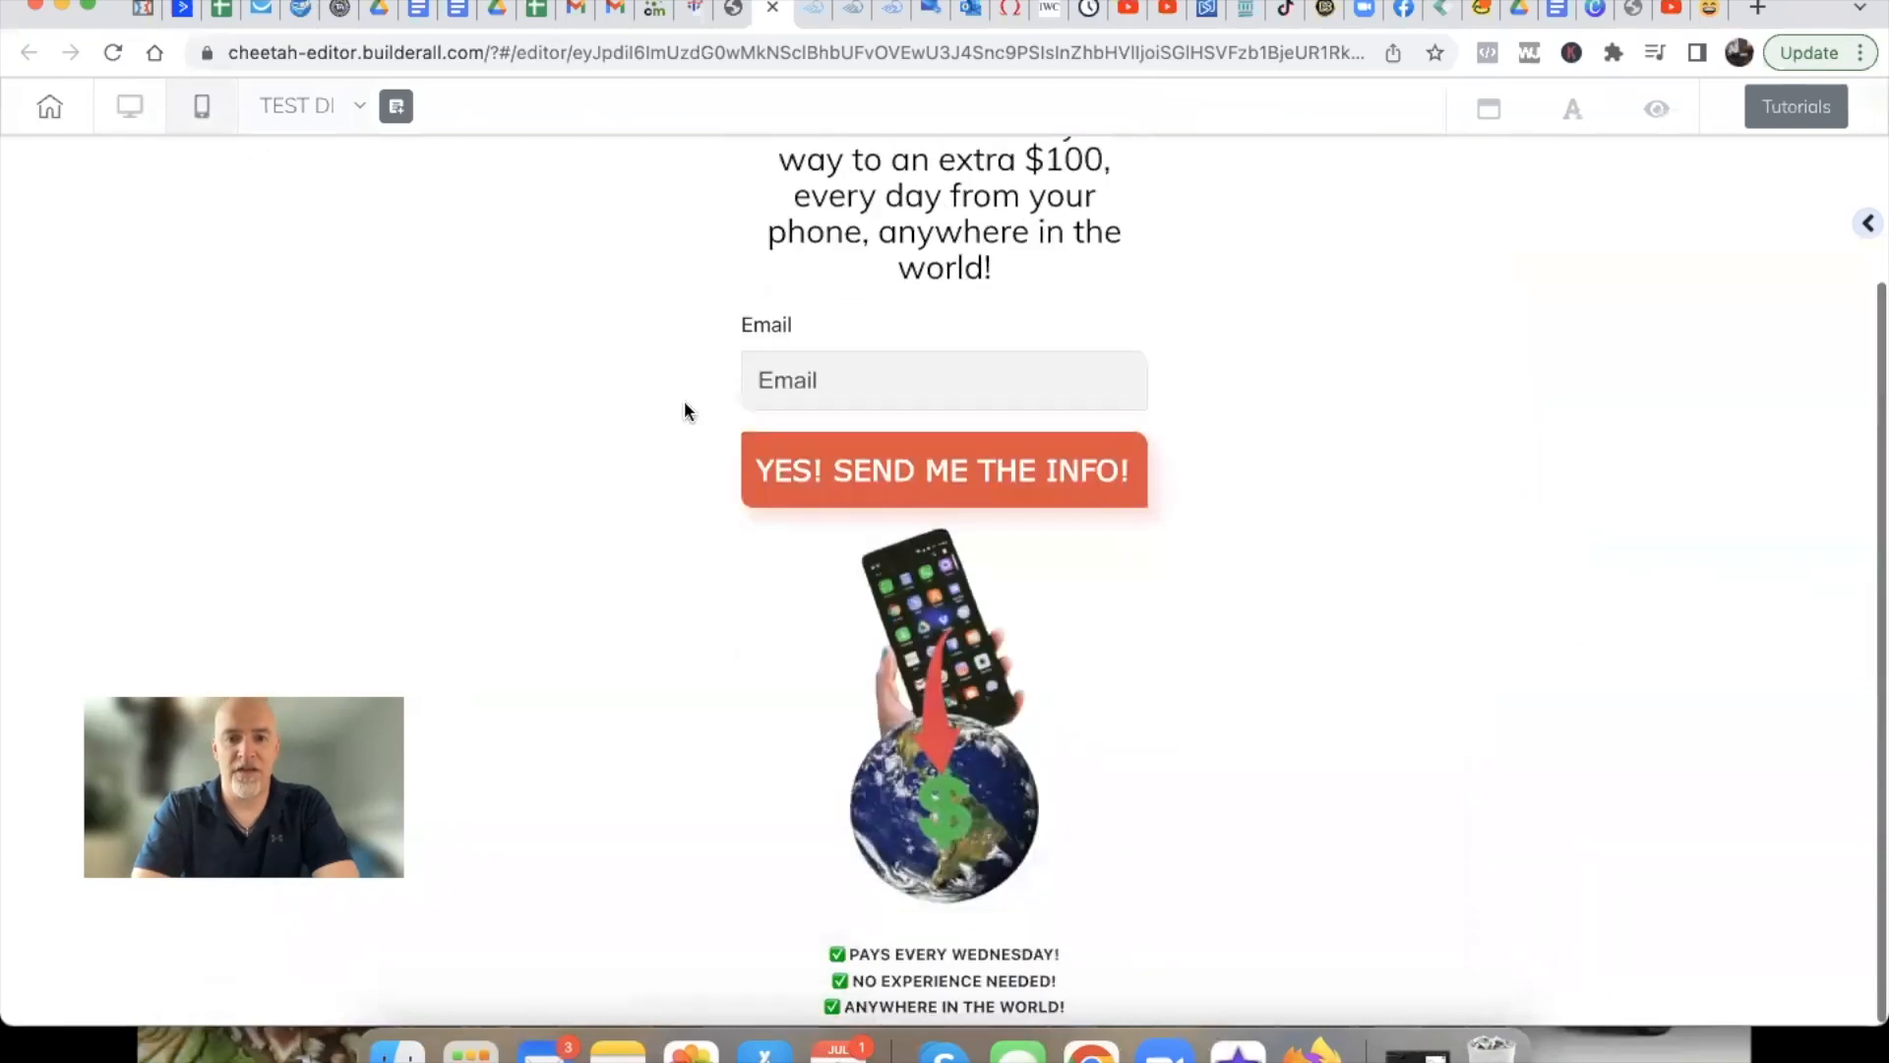
pyautogui.click(925, 957)
pyautogui.click(922, 917)
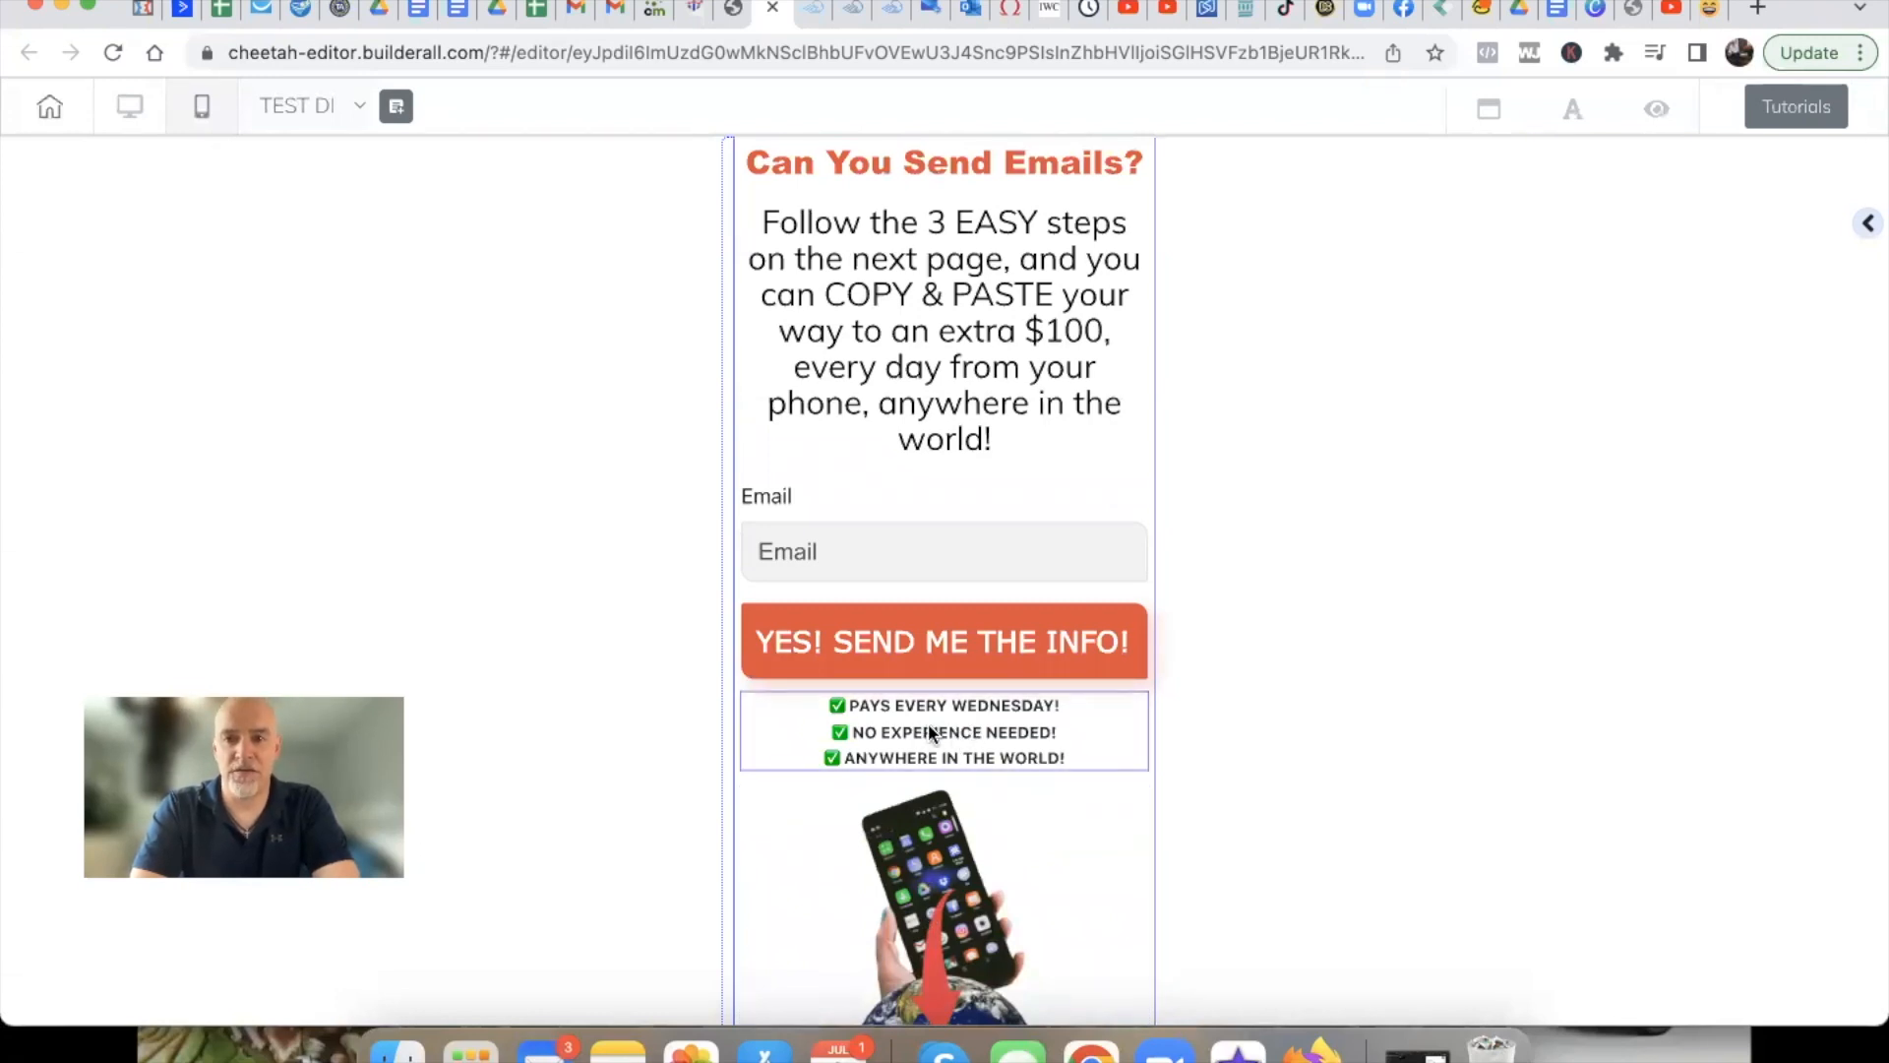
pyautogui.click(1863, 223)
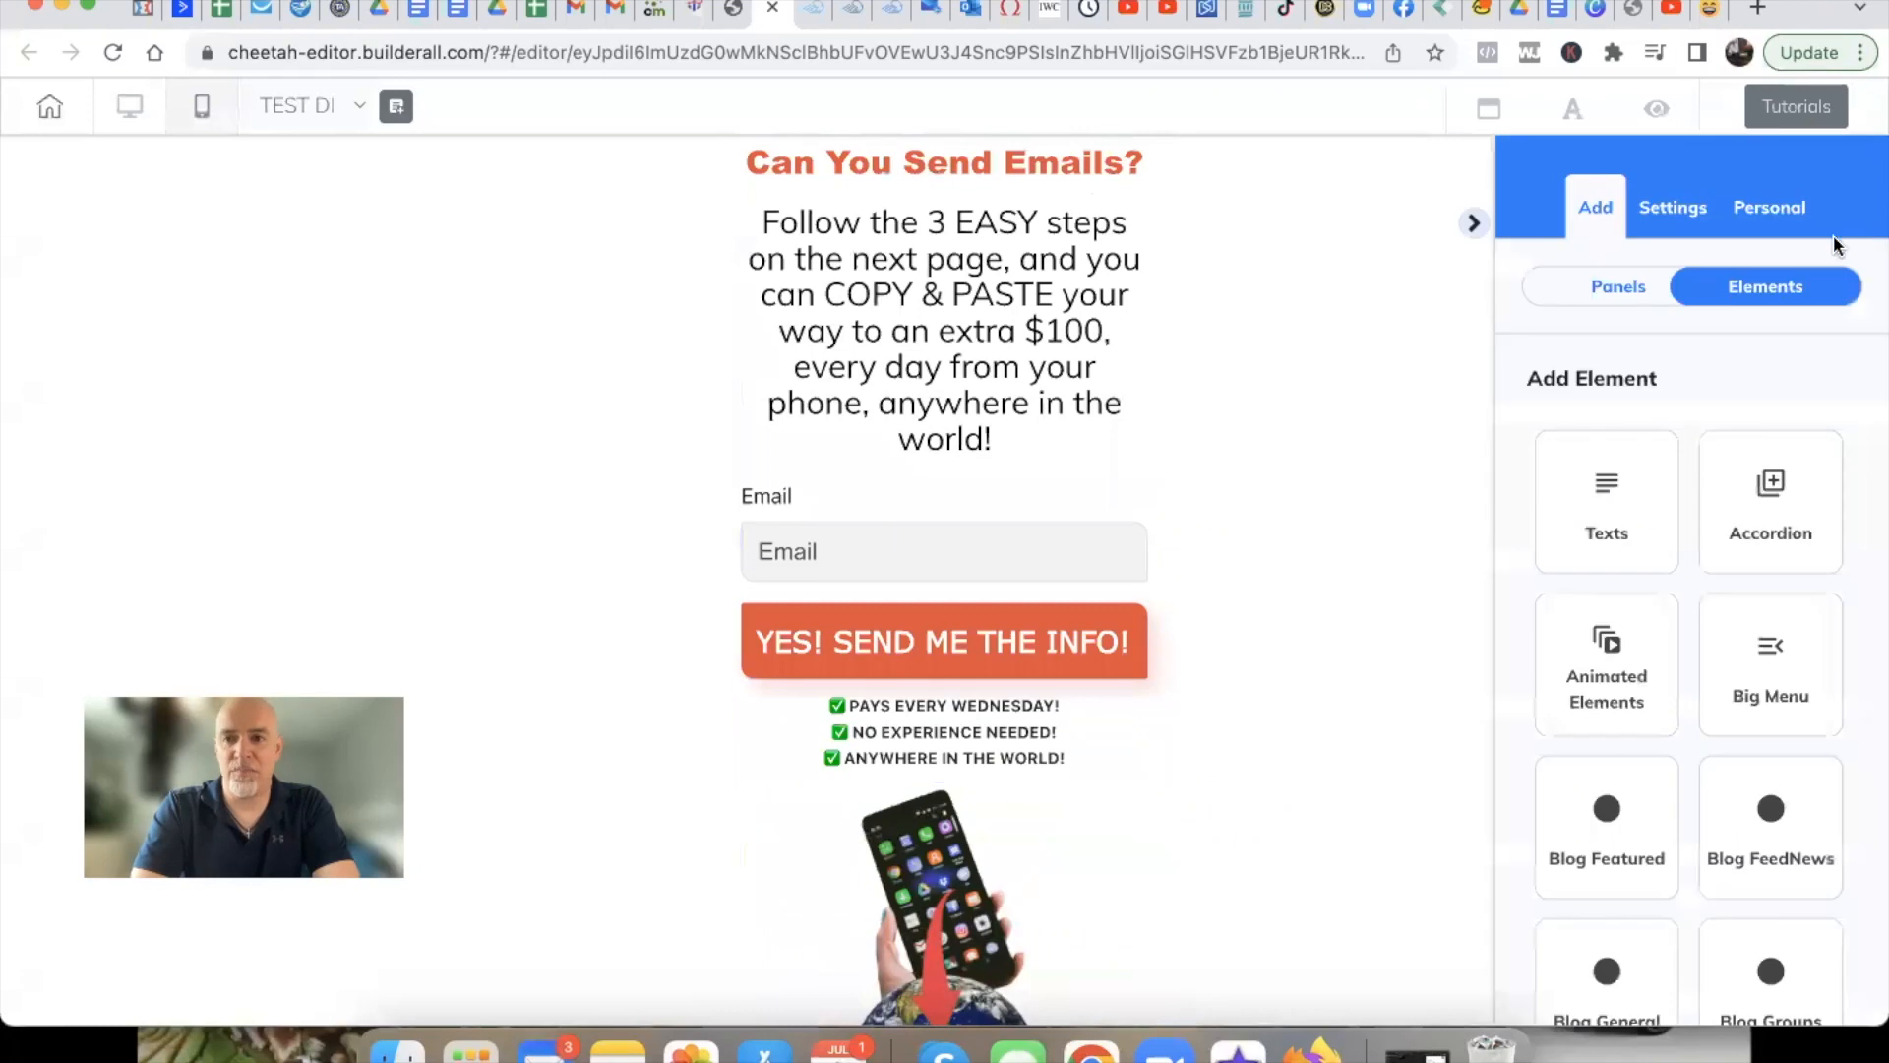
pyautogui.click(1013, 731)
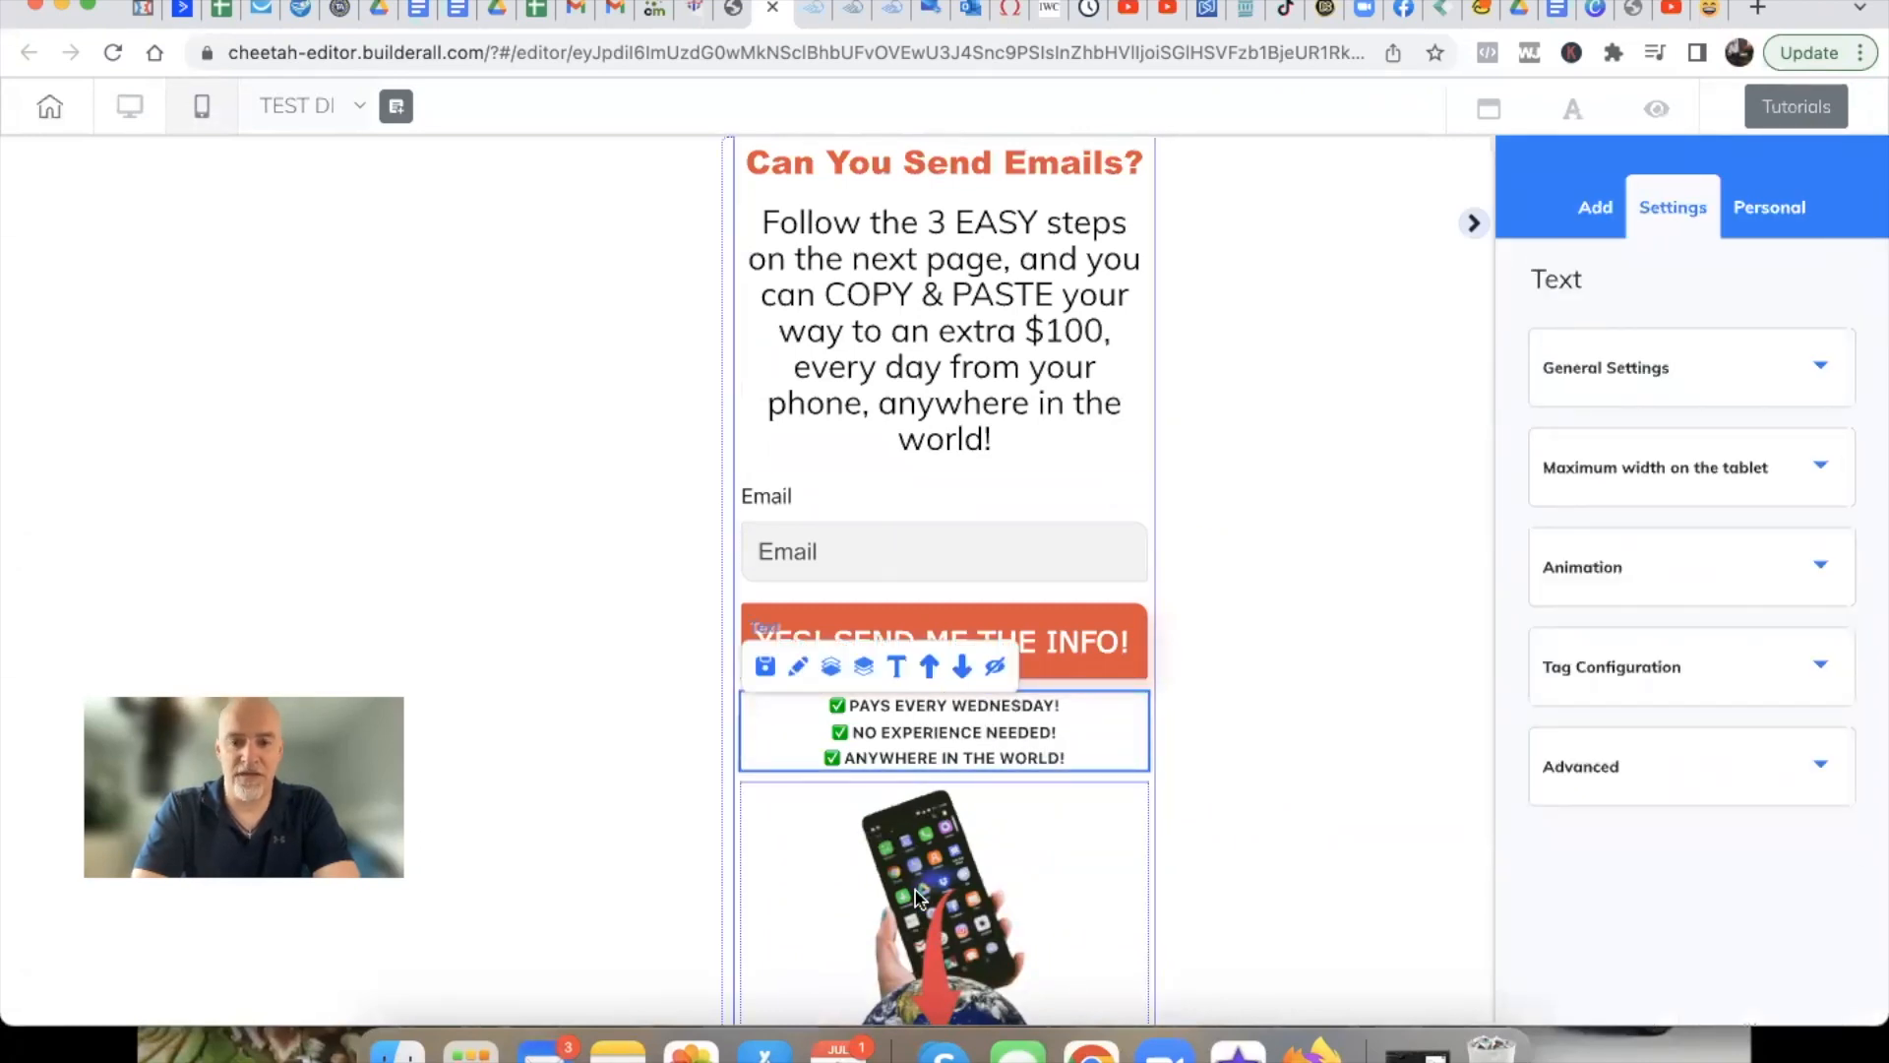
pyautogui.scroll(-3, 917, 897)
pyautogui.scroll(3, 916, 897)
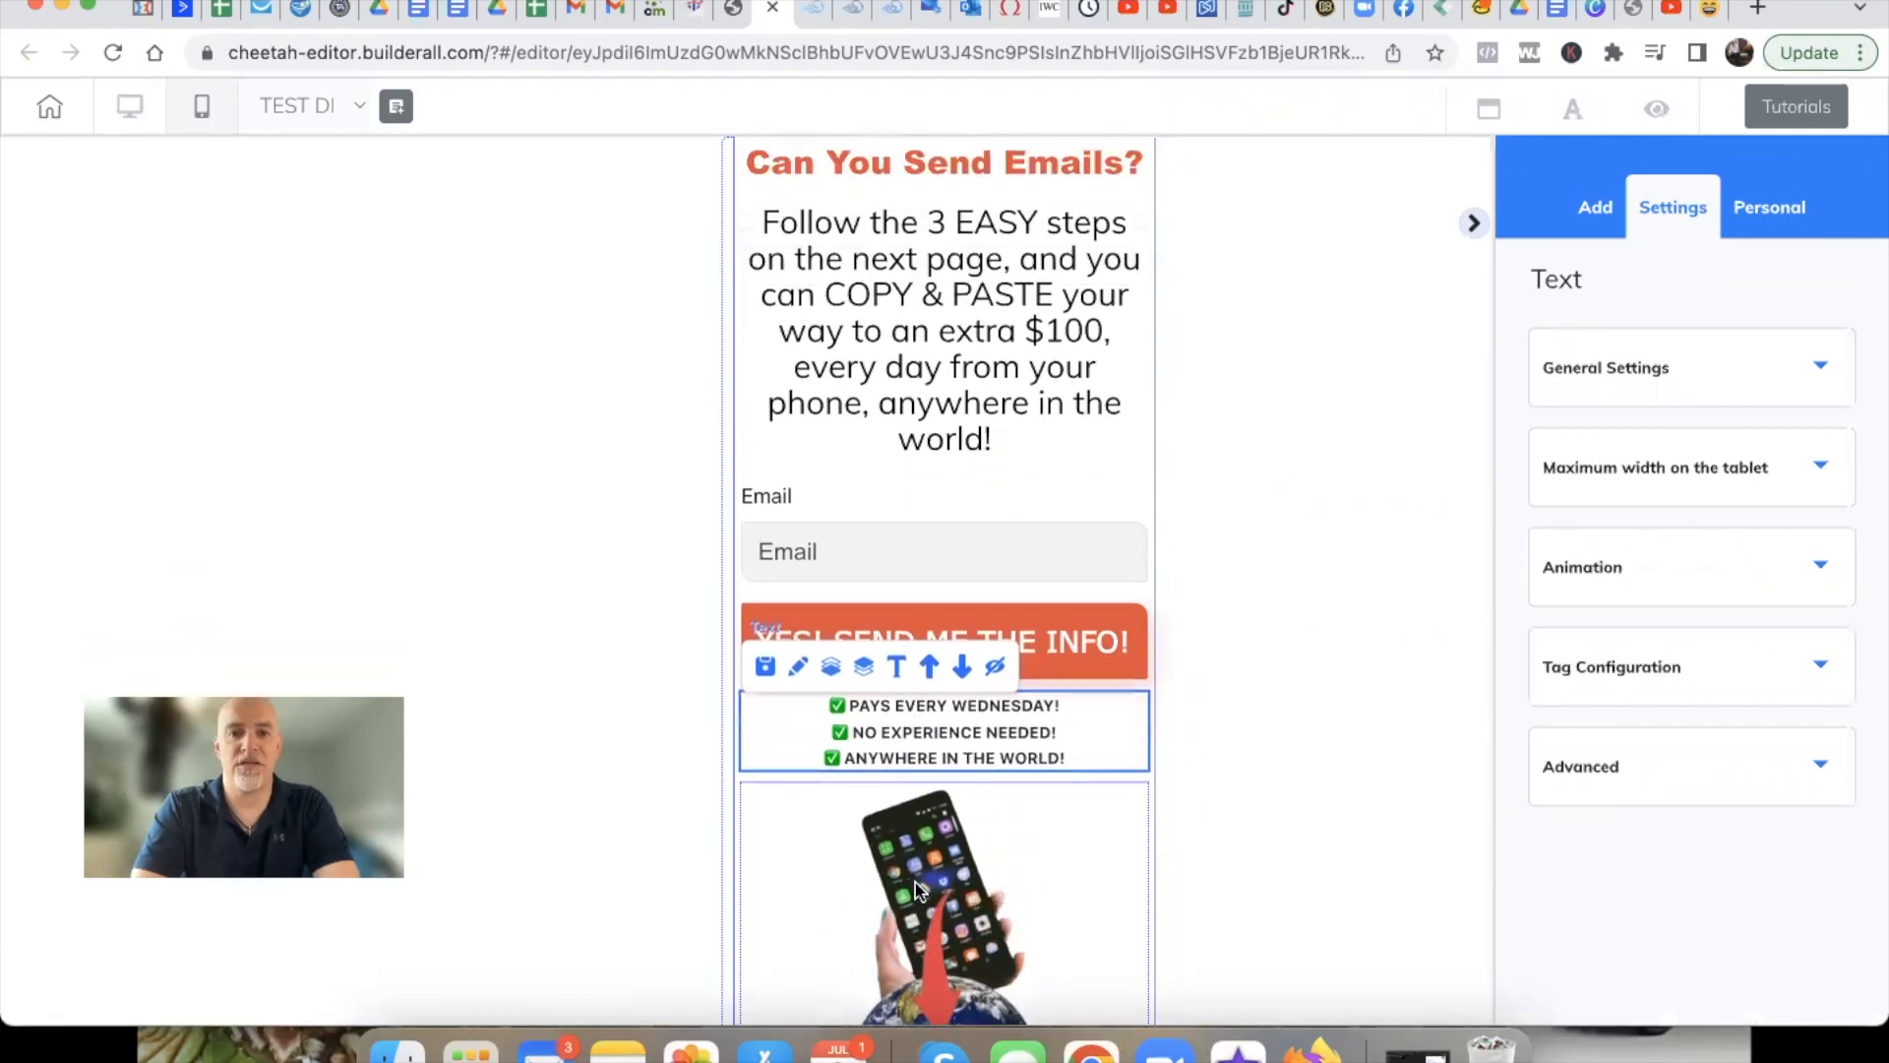
# Save and republish the page from the desktop layout with the rearranged mobile content
pyautogui.click(126, 118)
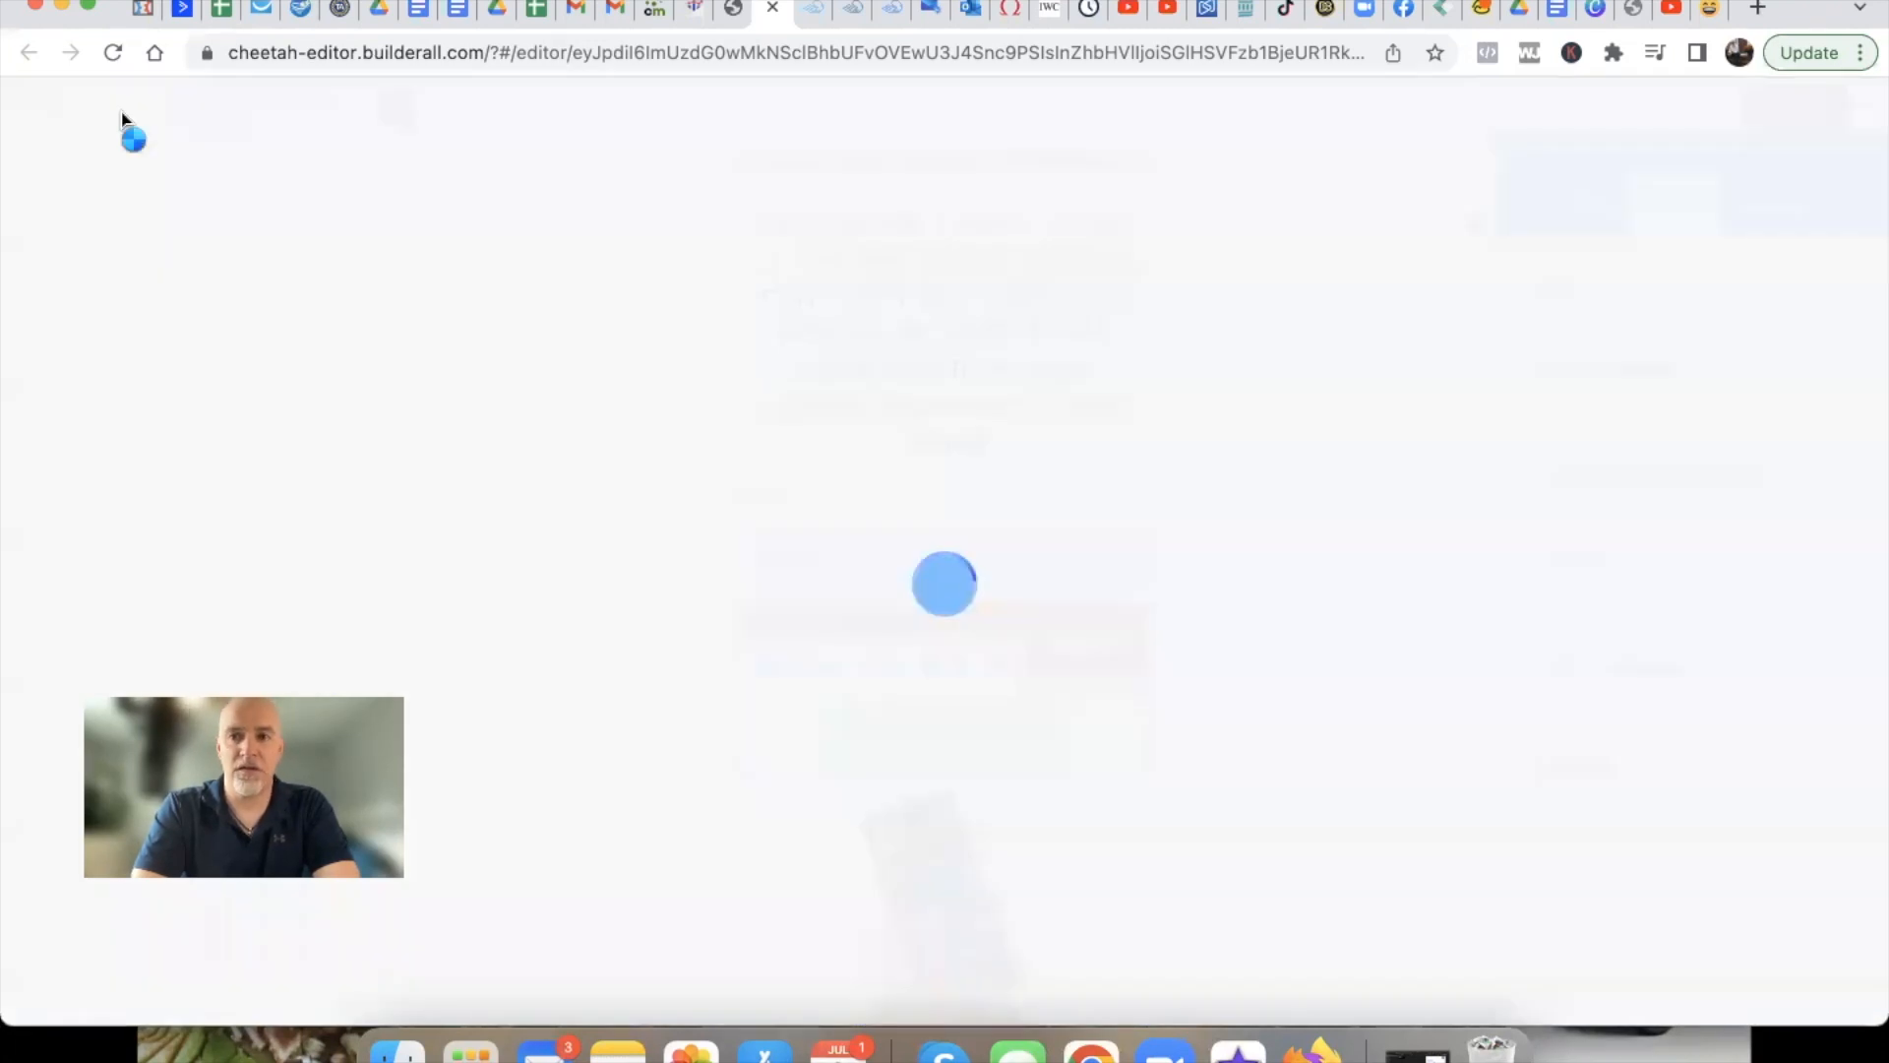
pyautogui.click(1783, 111)
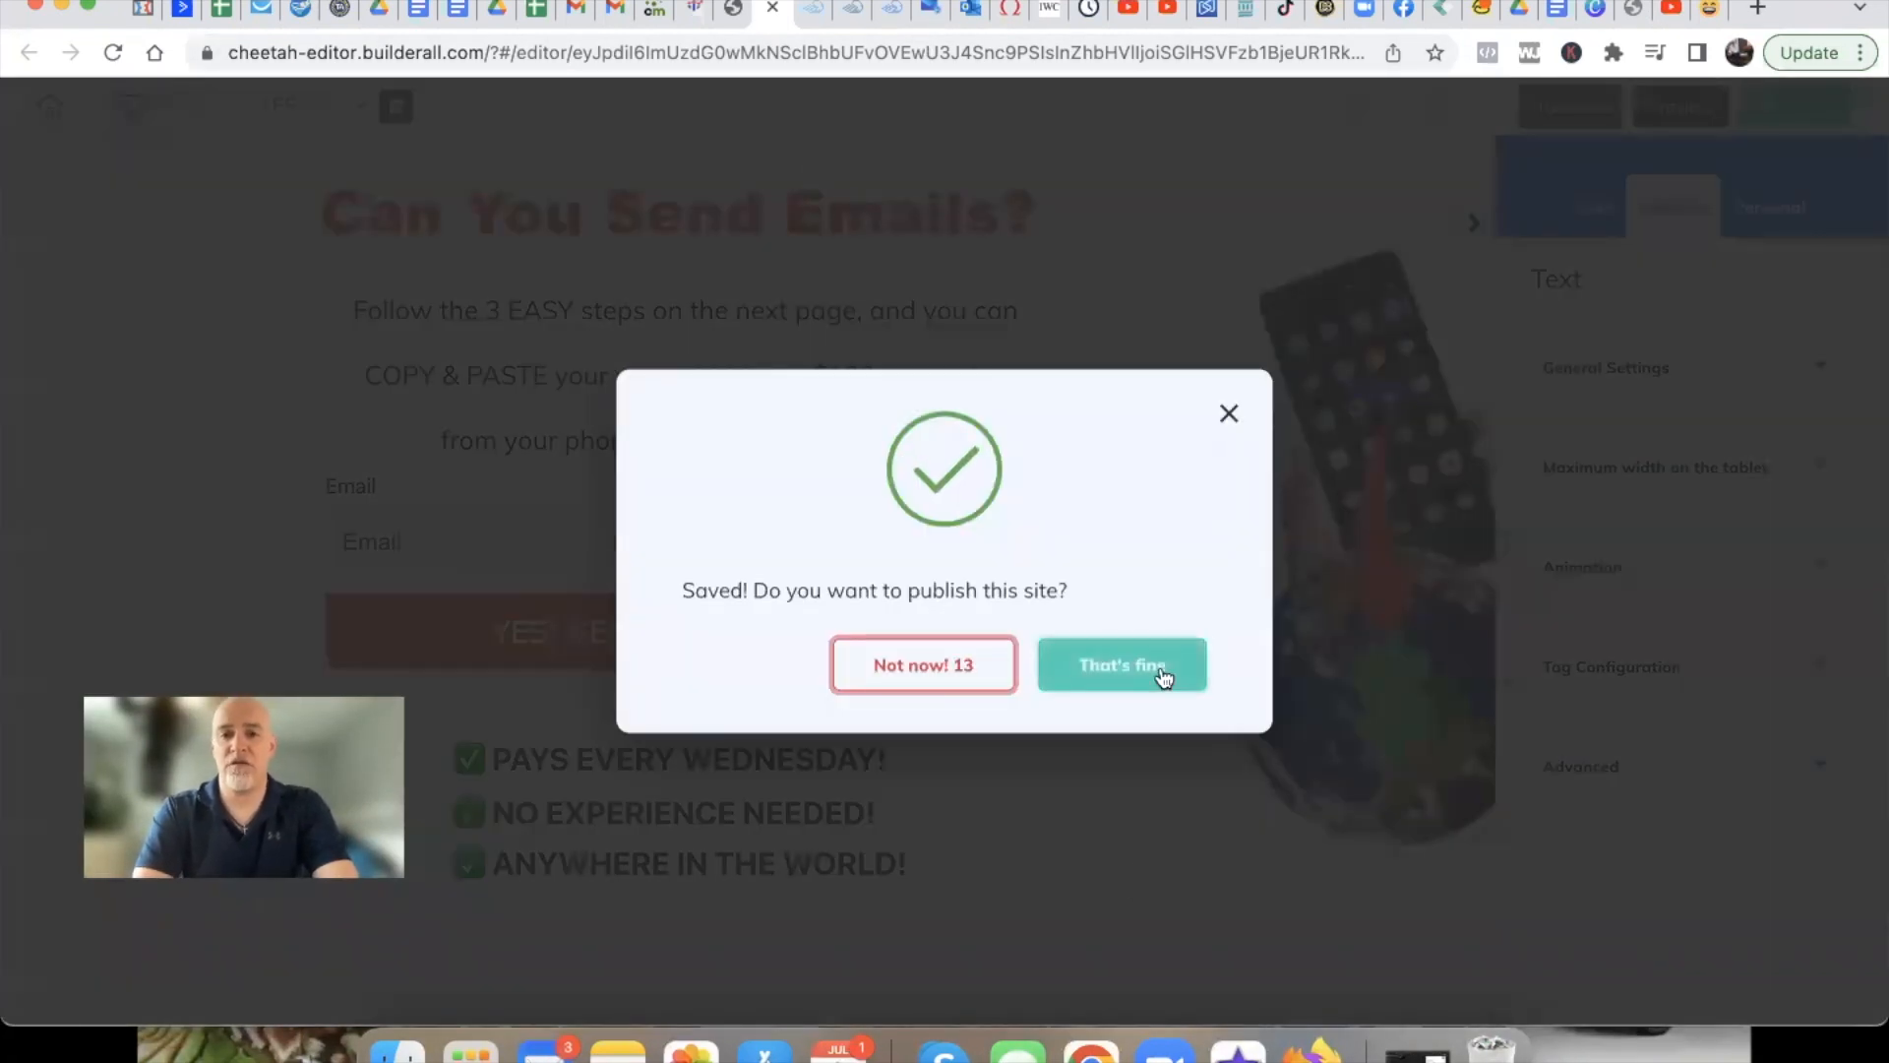
pyautogui.click(1164, 681)
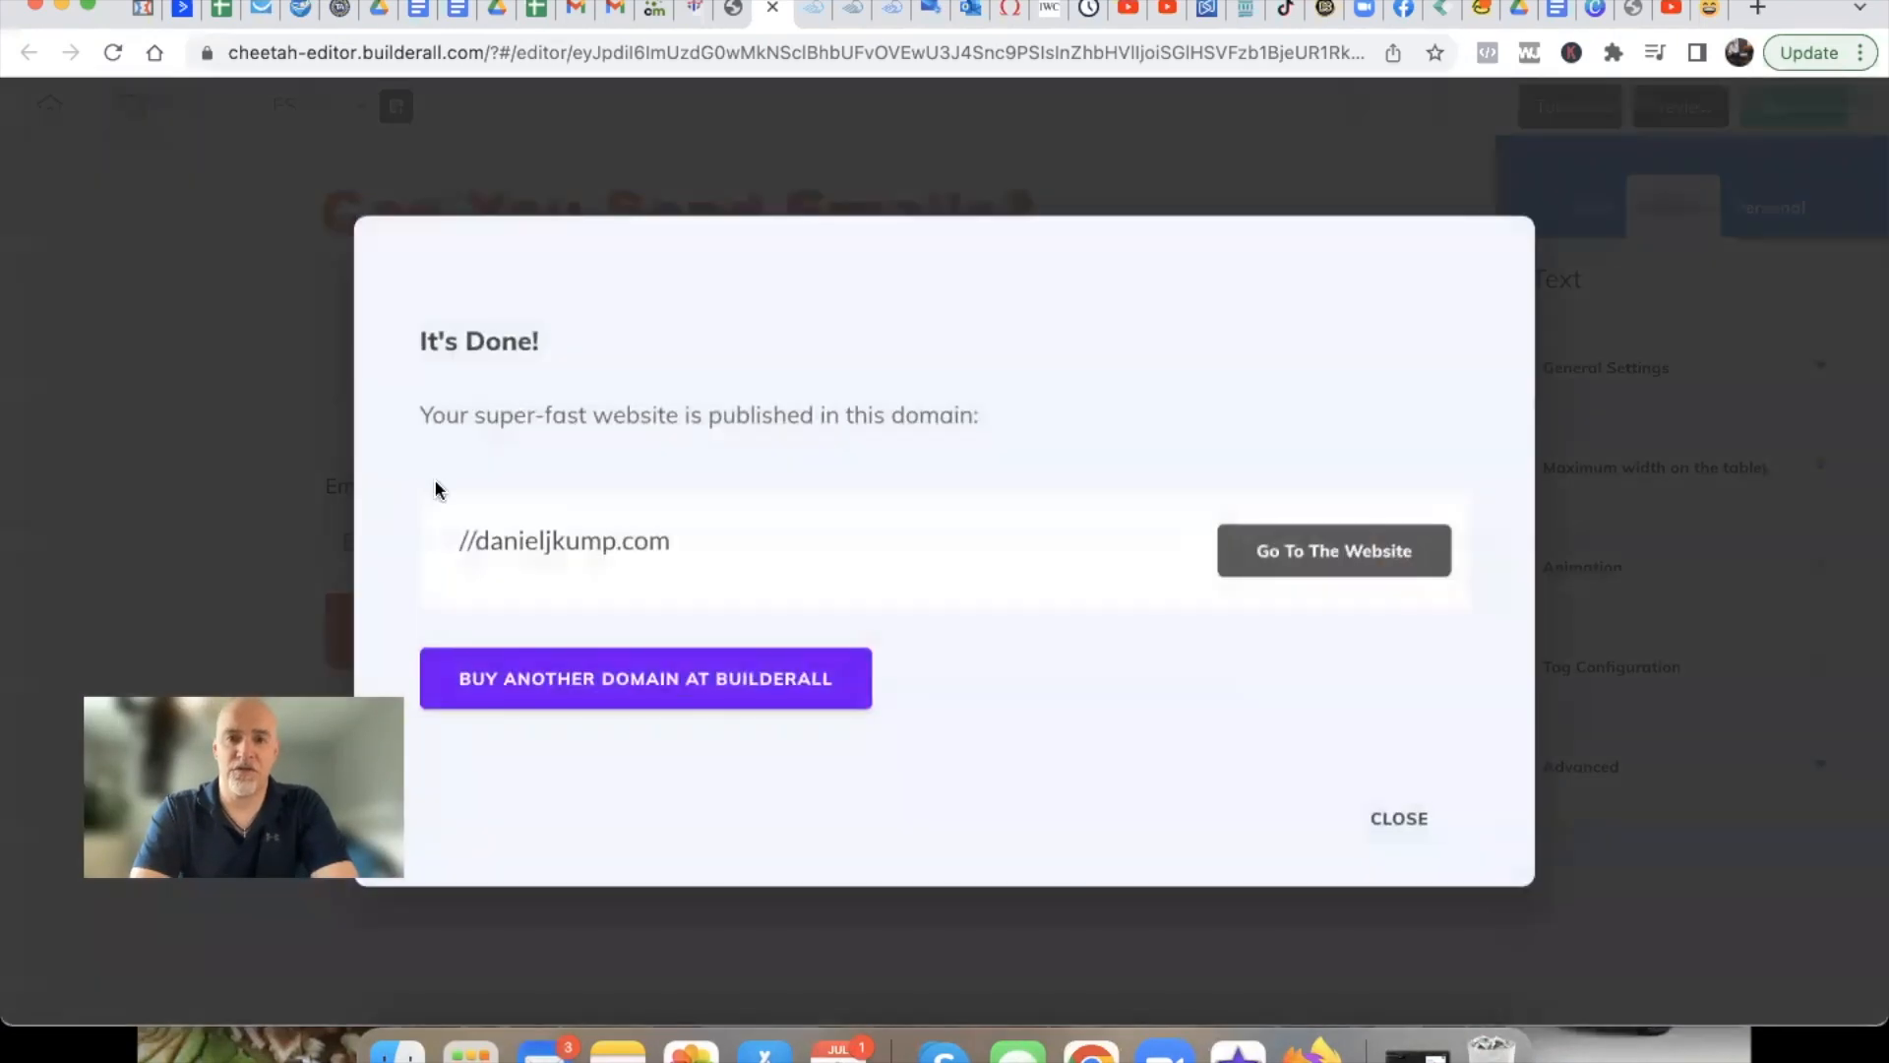
pyautogui.click(1400, 823)
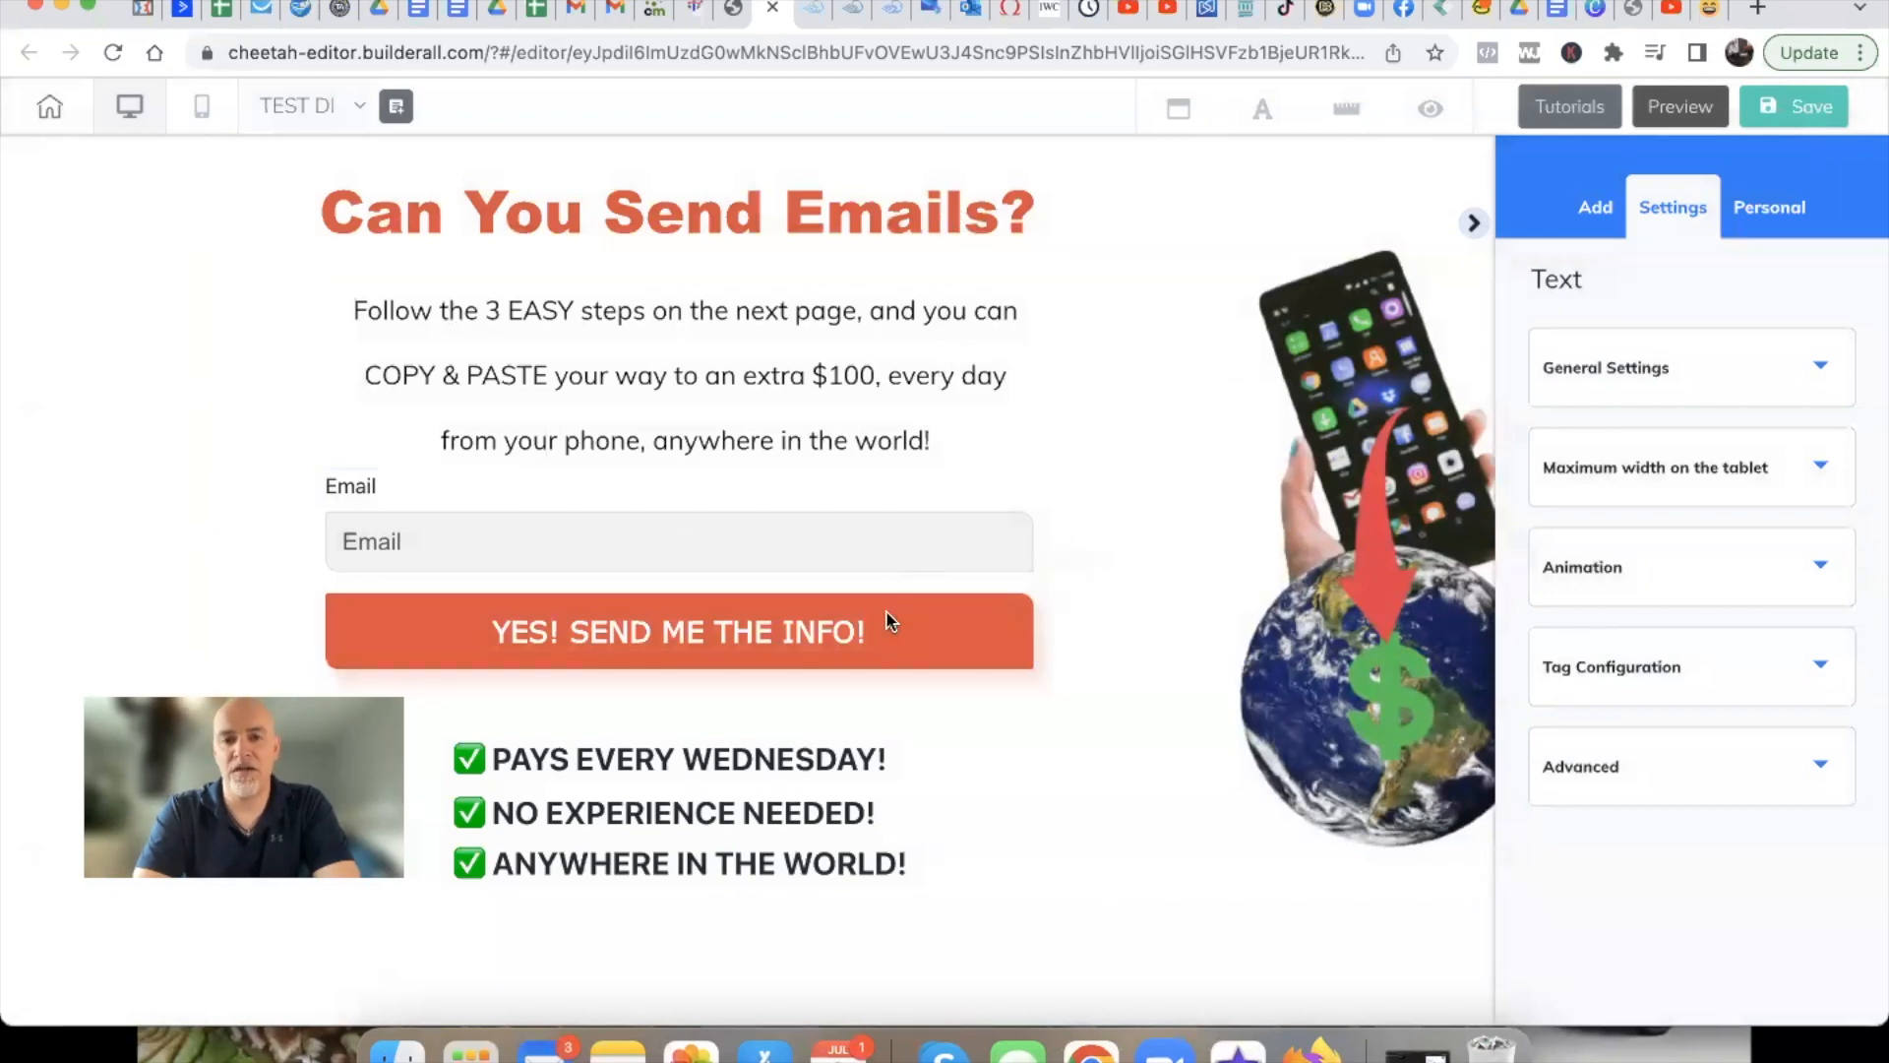
# Delete the phone-and-globe image from the desktop layout
pyautogui.click(1327, 329)
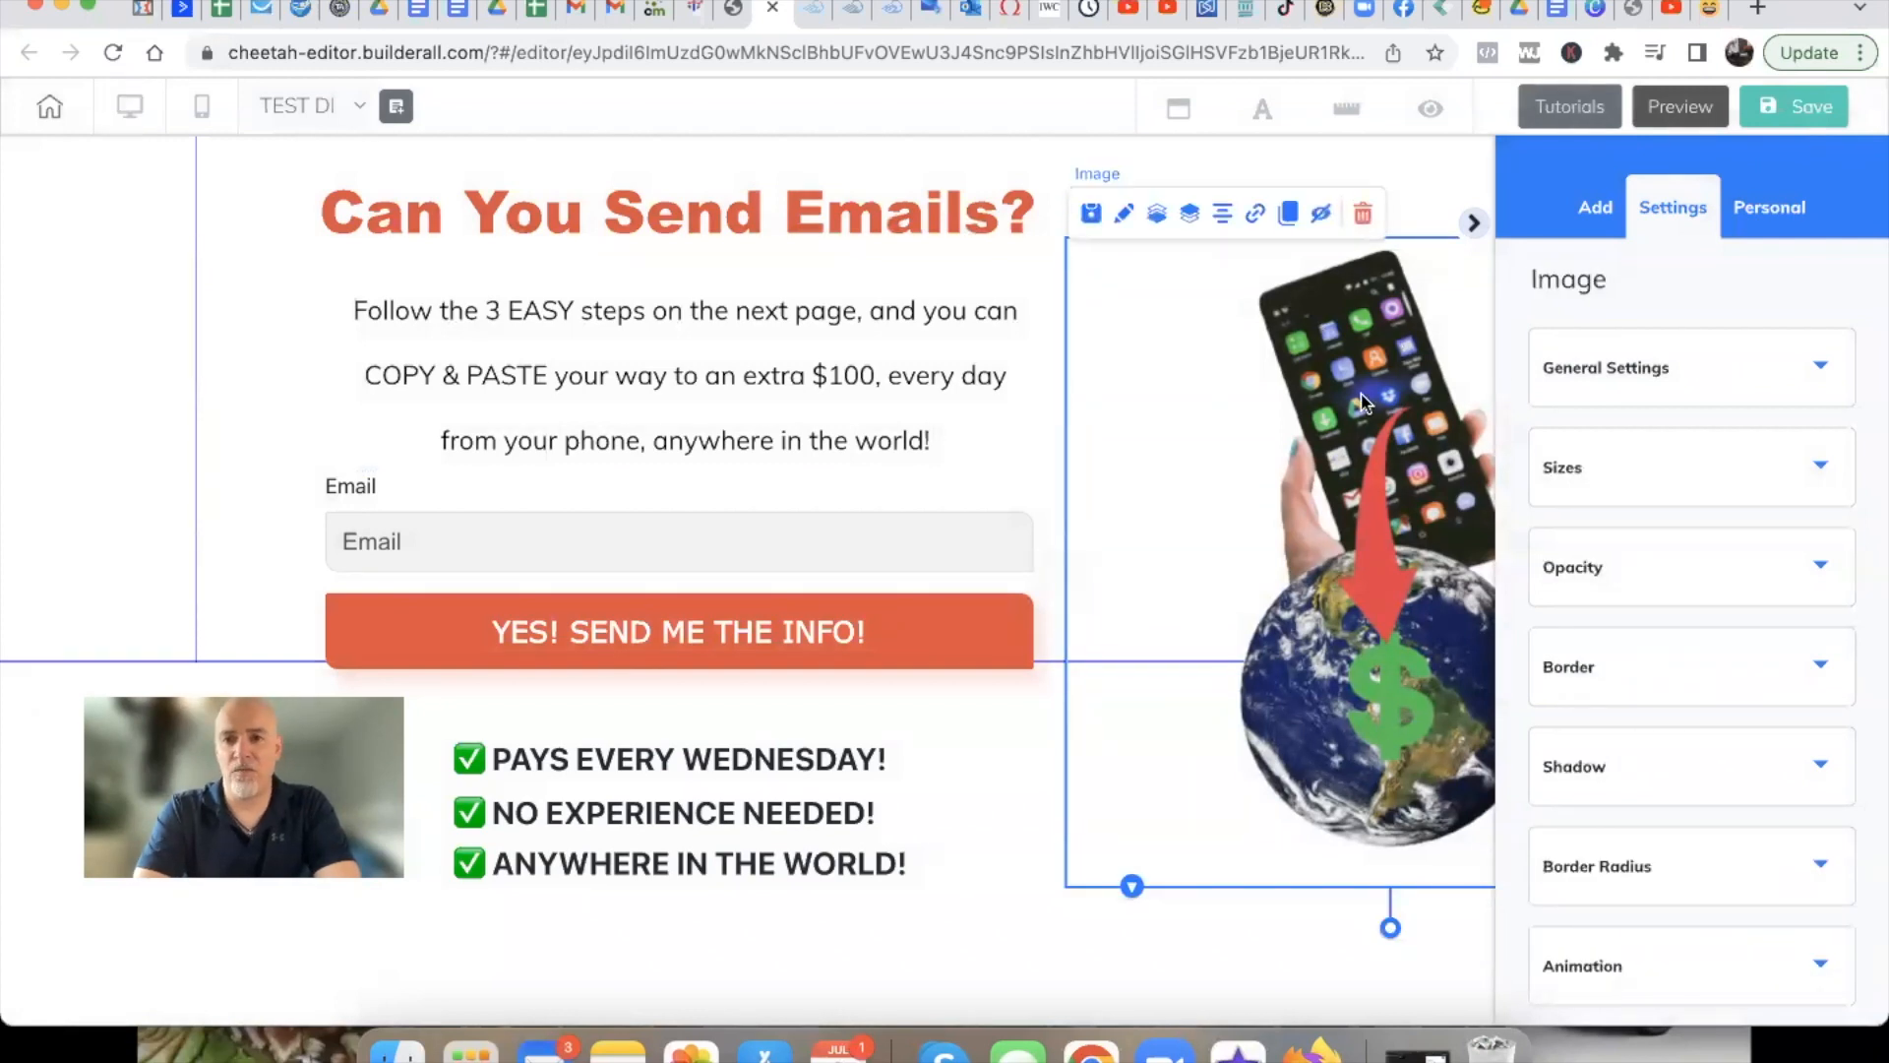
pyautogui.click(1364, 215)
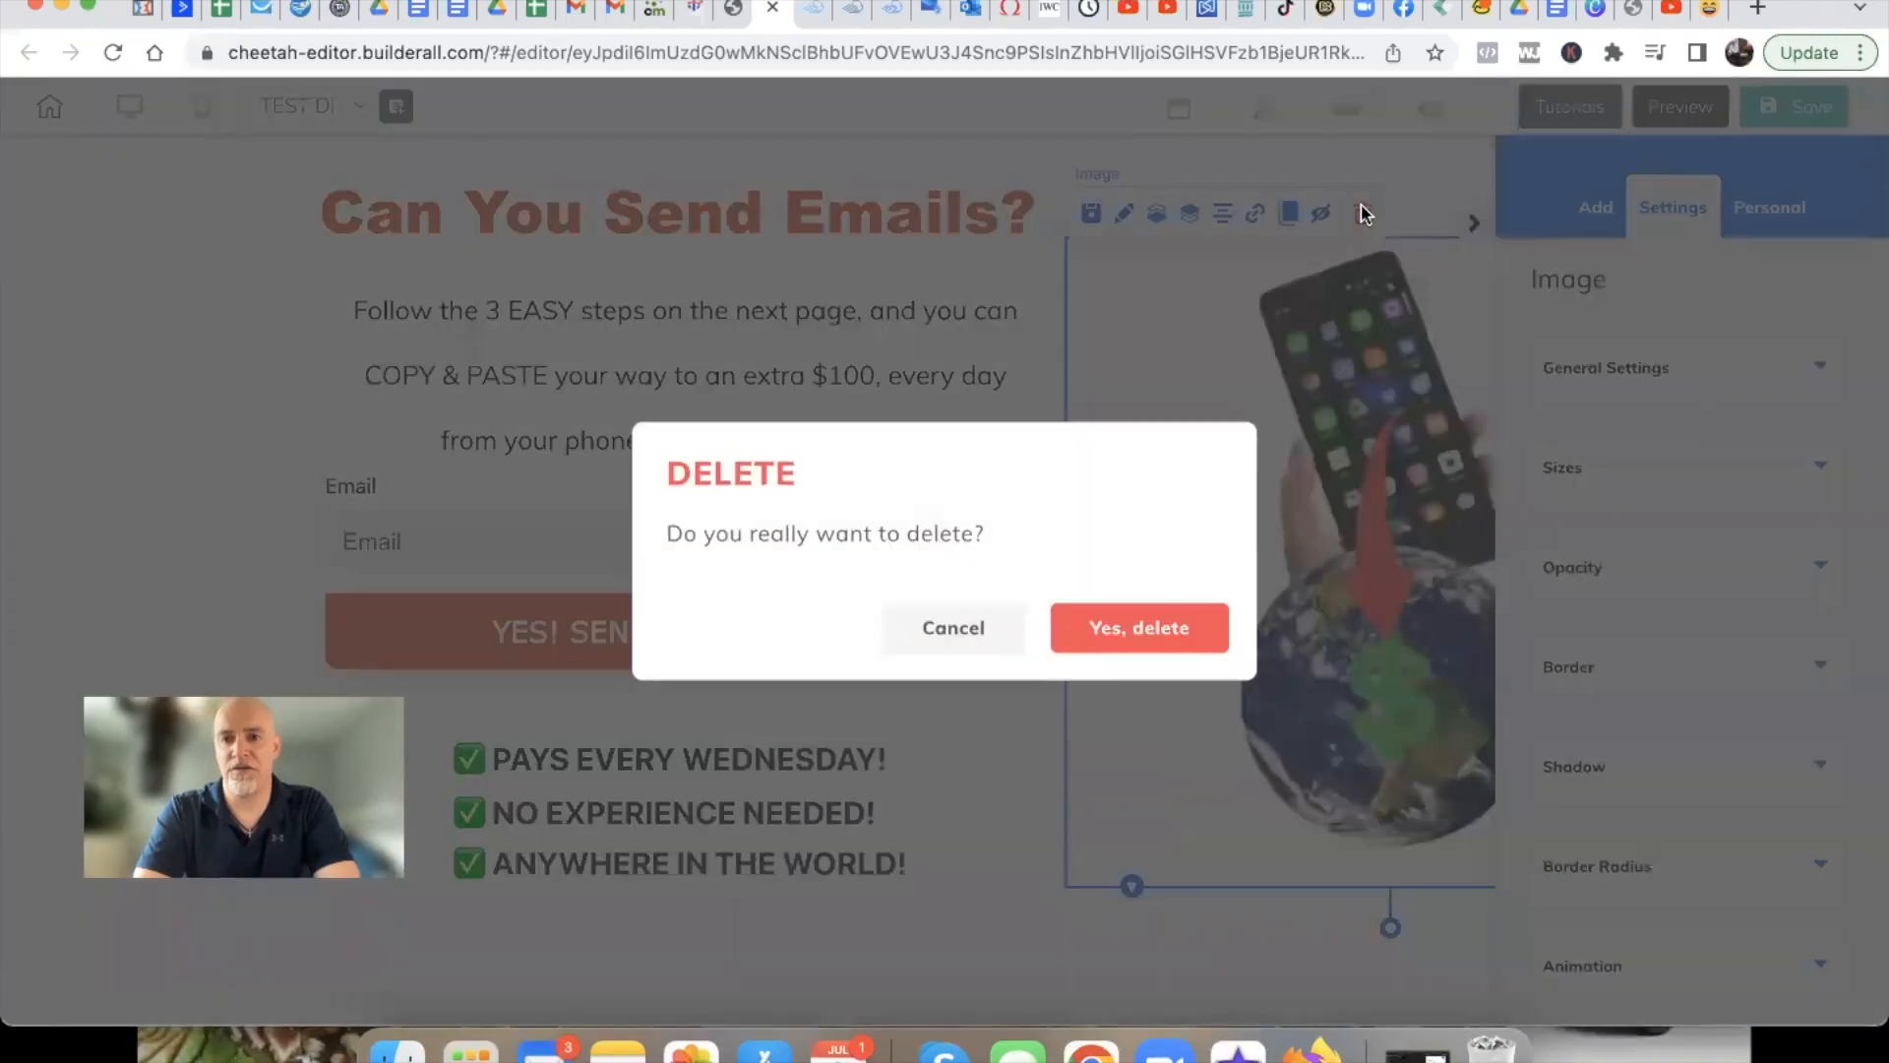
pyautogui.click(1125, 624)
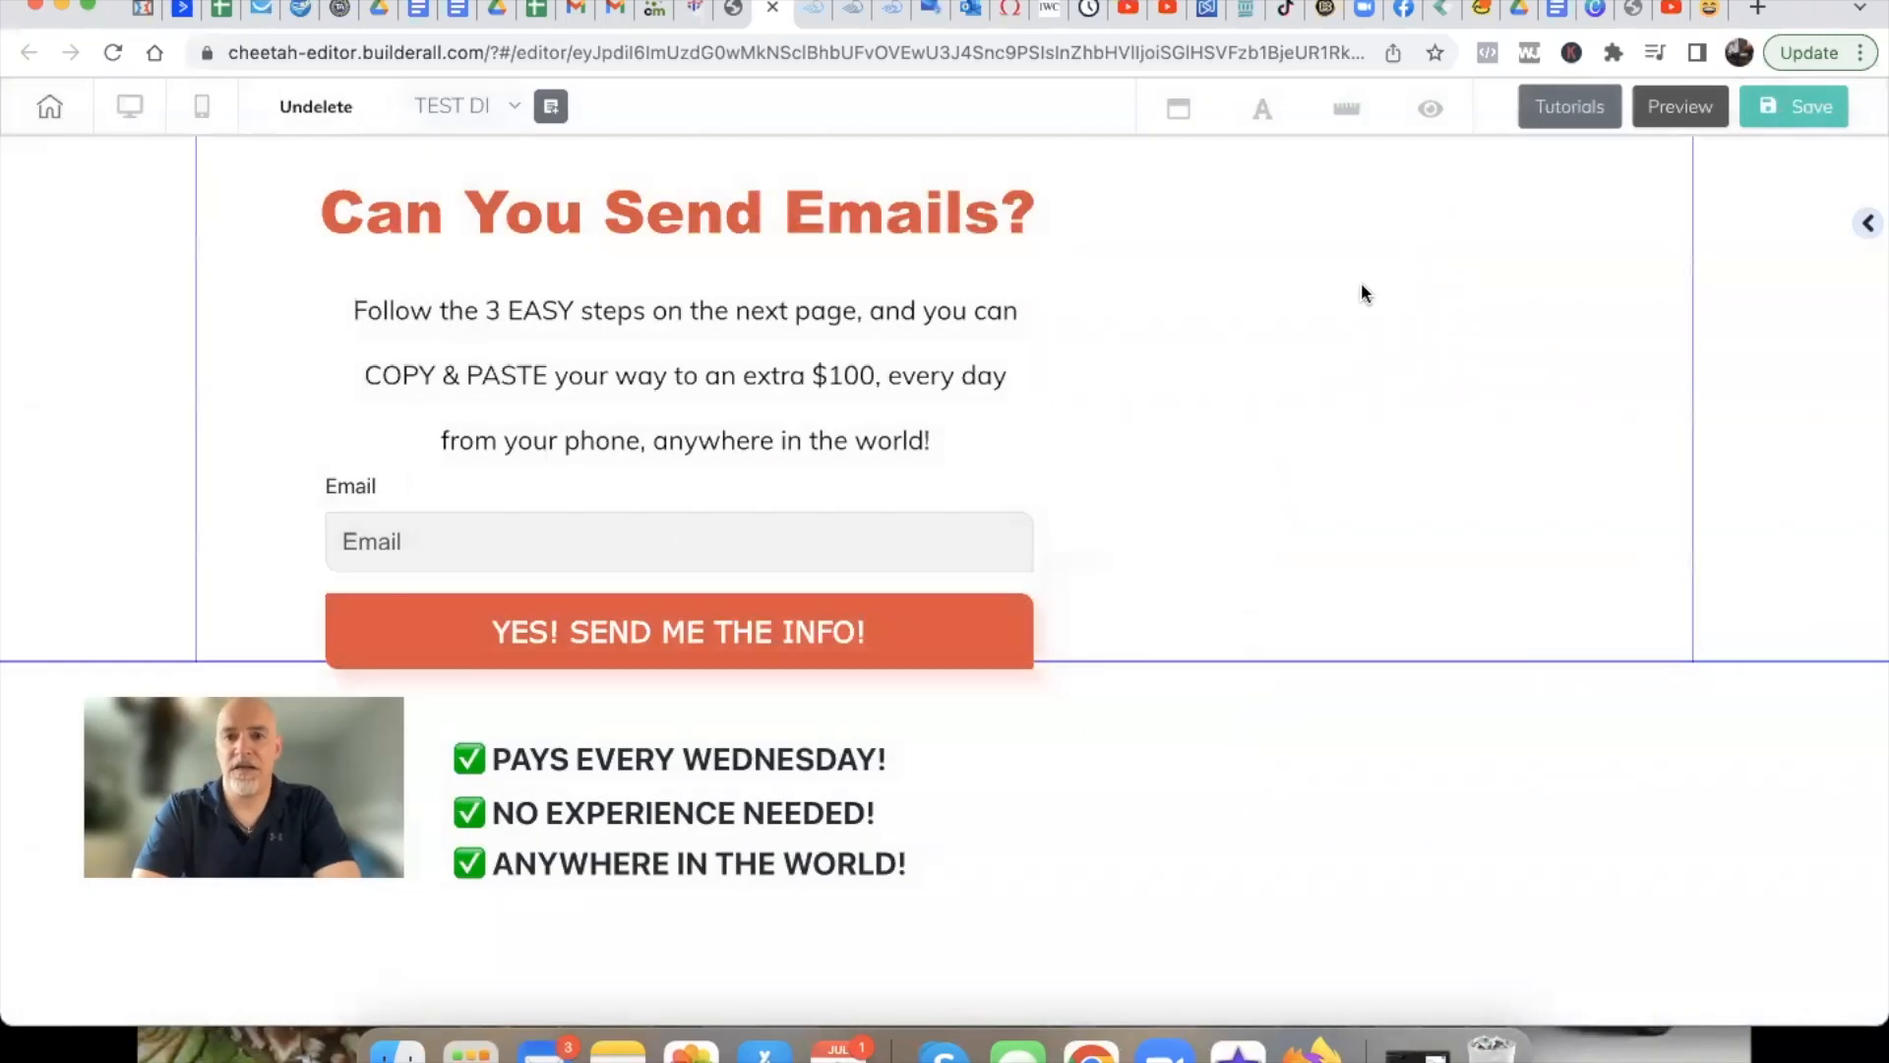
# Add a YouTube video element beside the headline and email form, where the deleted image was
pyautogui.click(1867, 223)
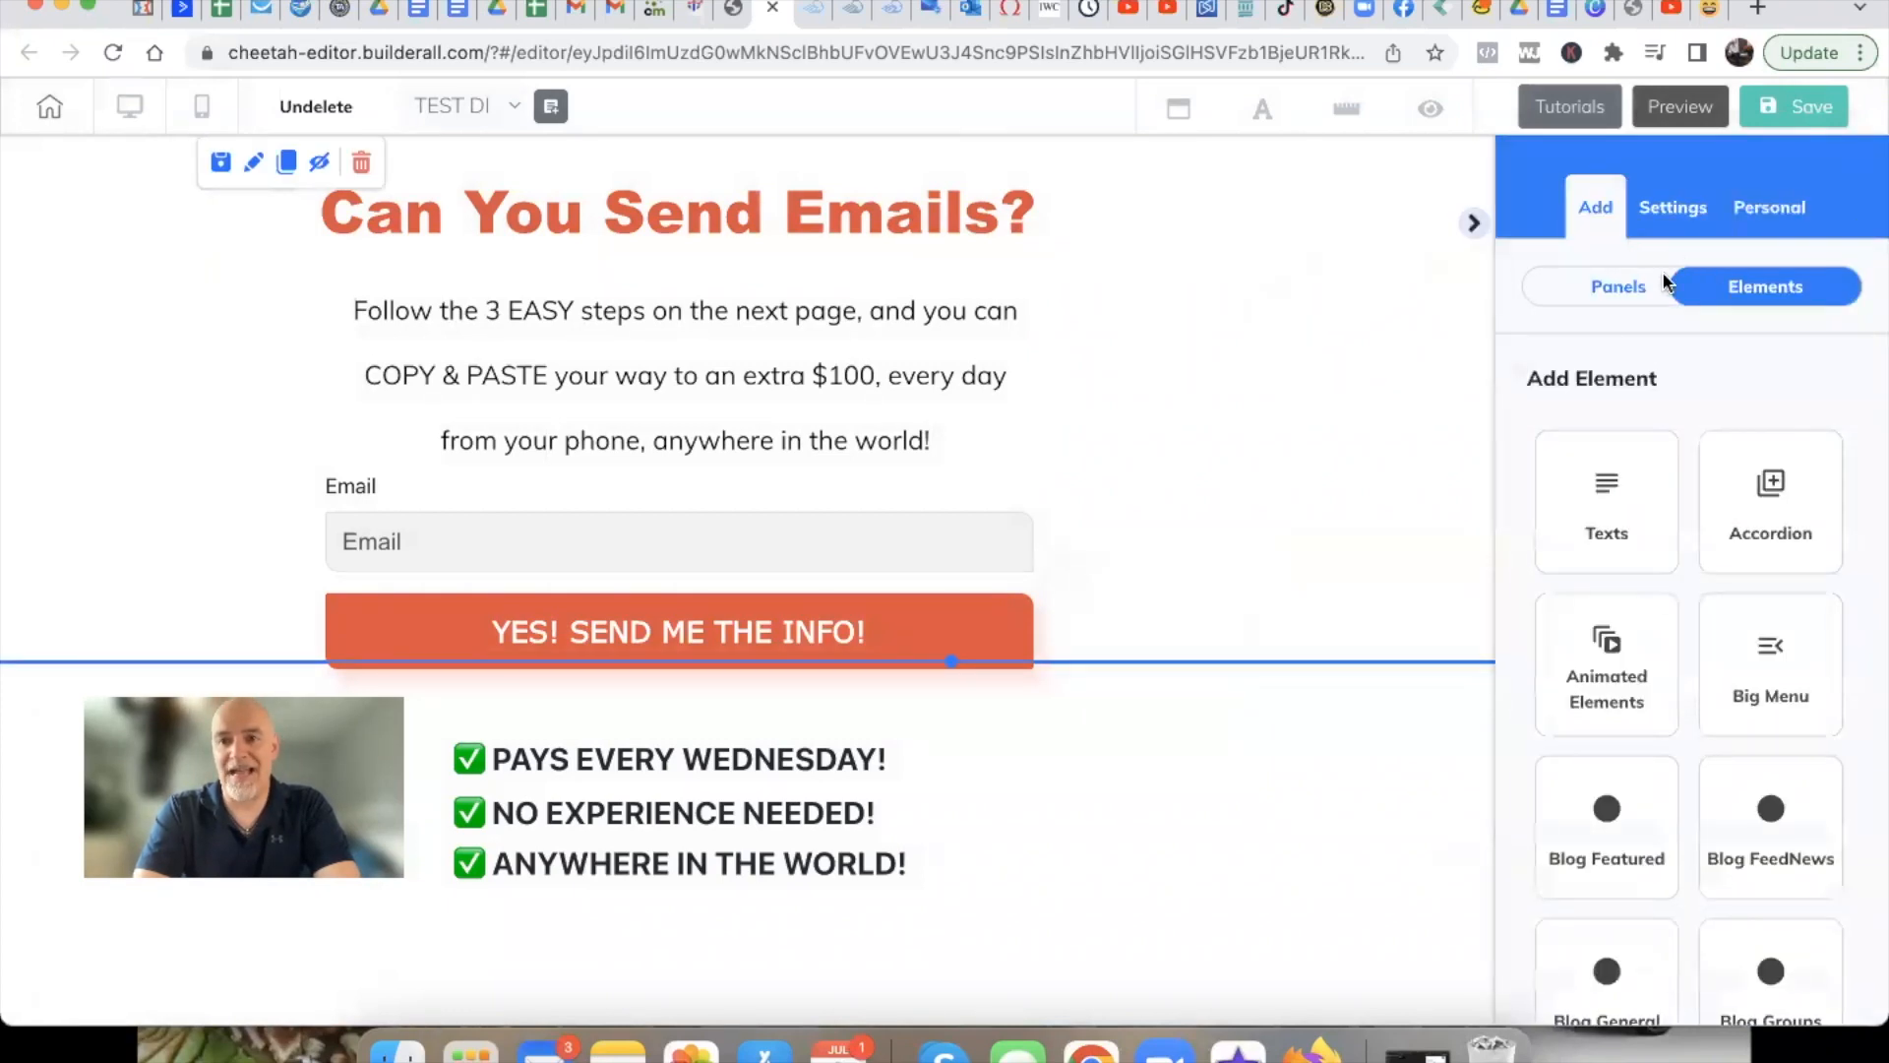
pyautogui.scroll(-10, 1658, 419)
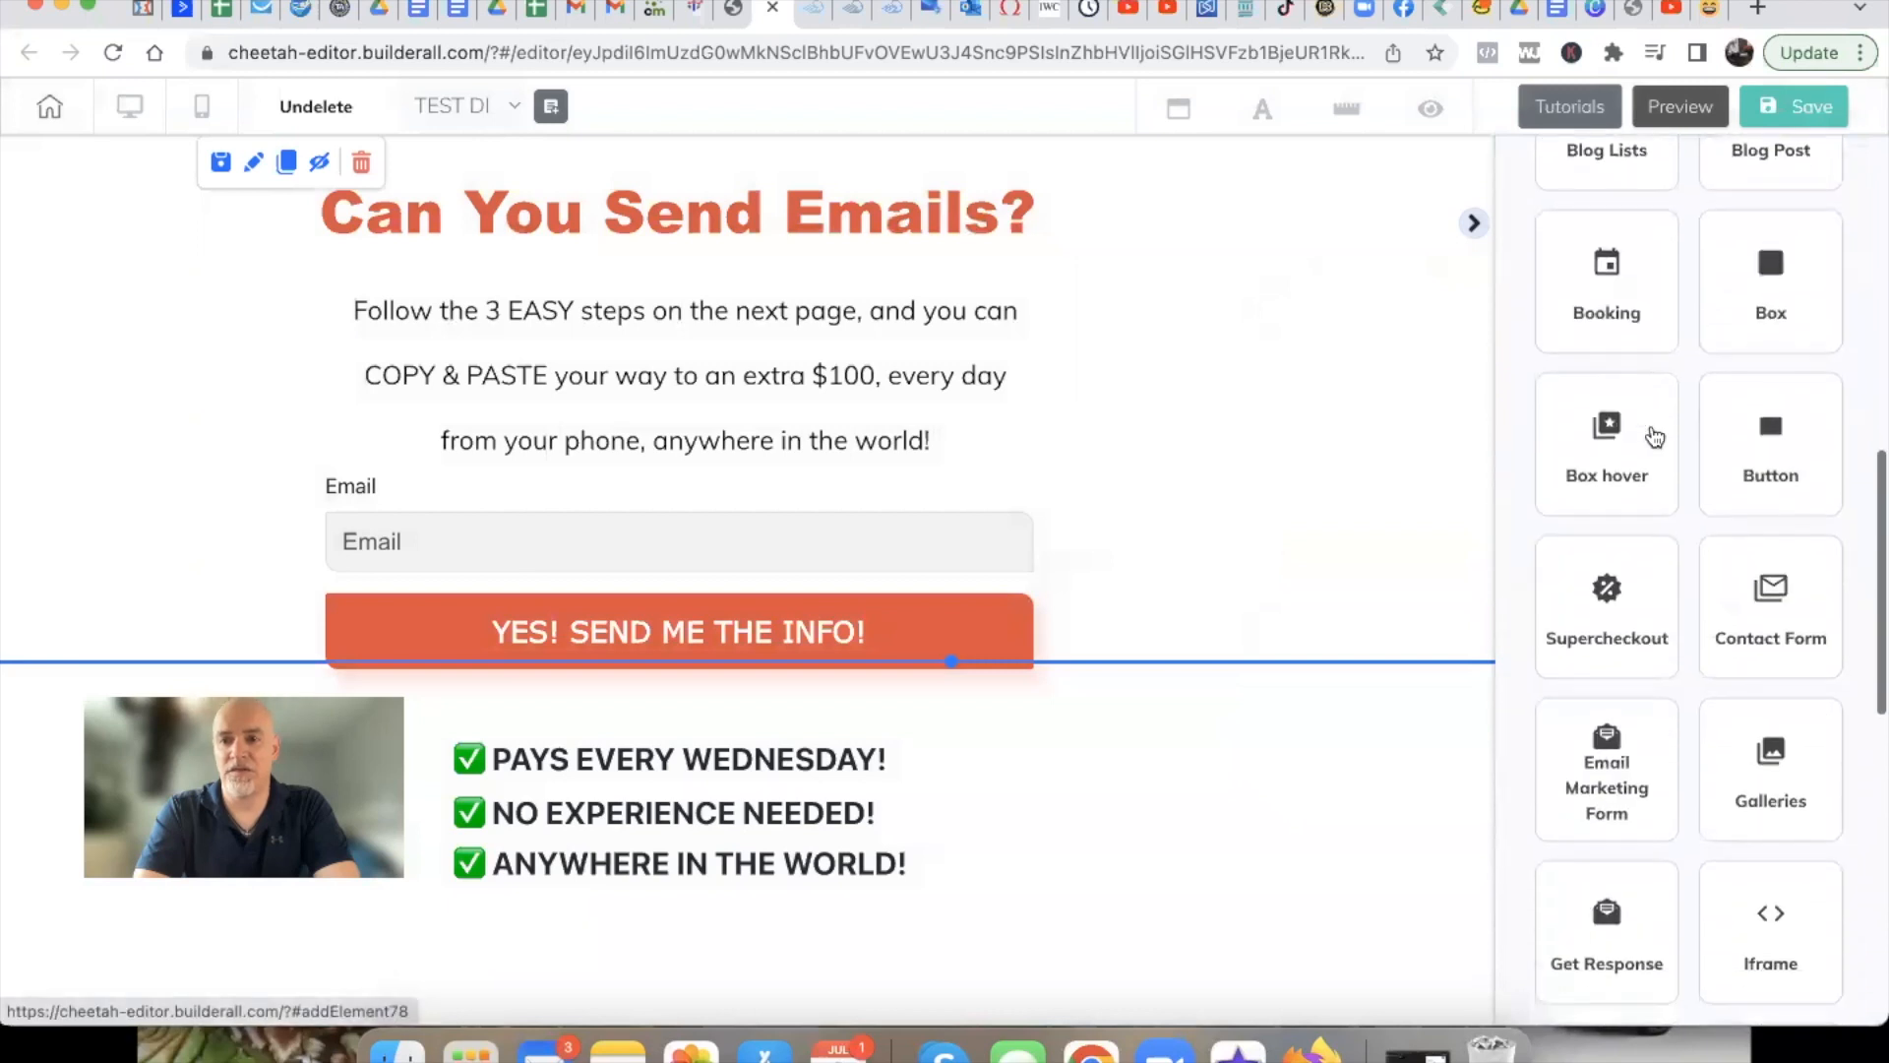
pyautogui.scroll(-7, 1656, 436)
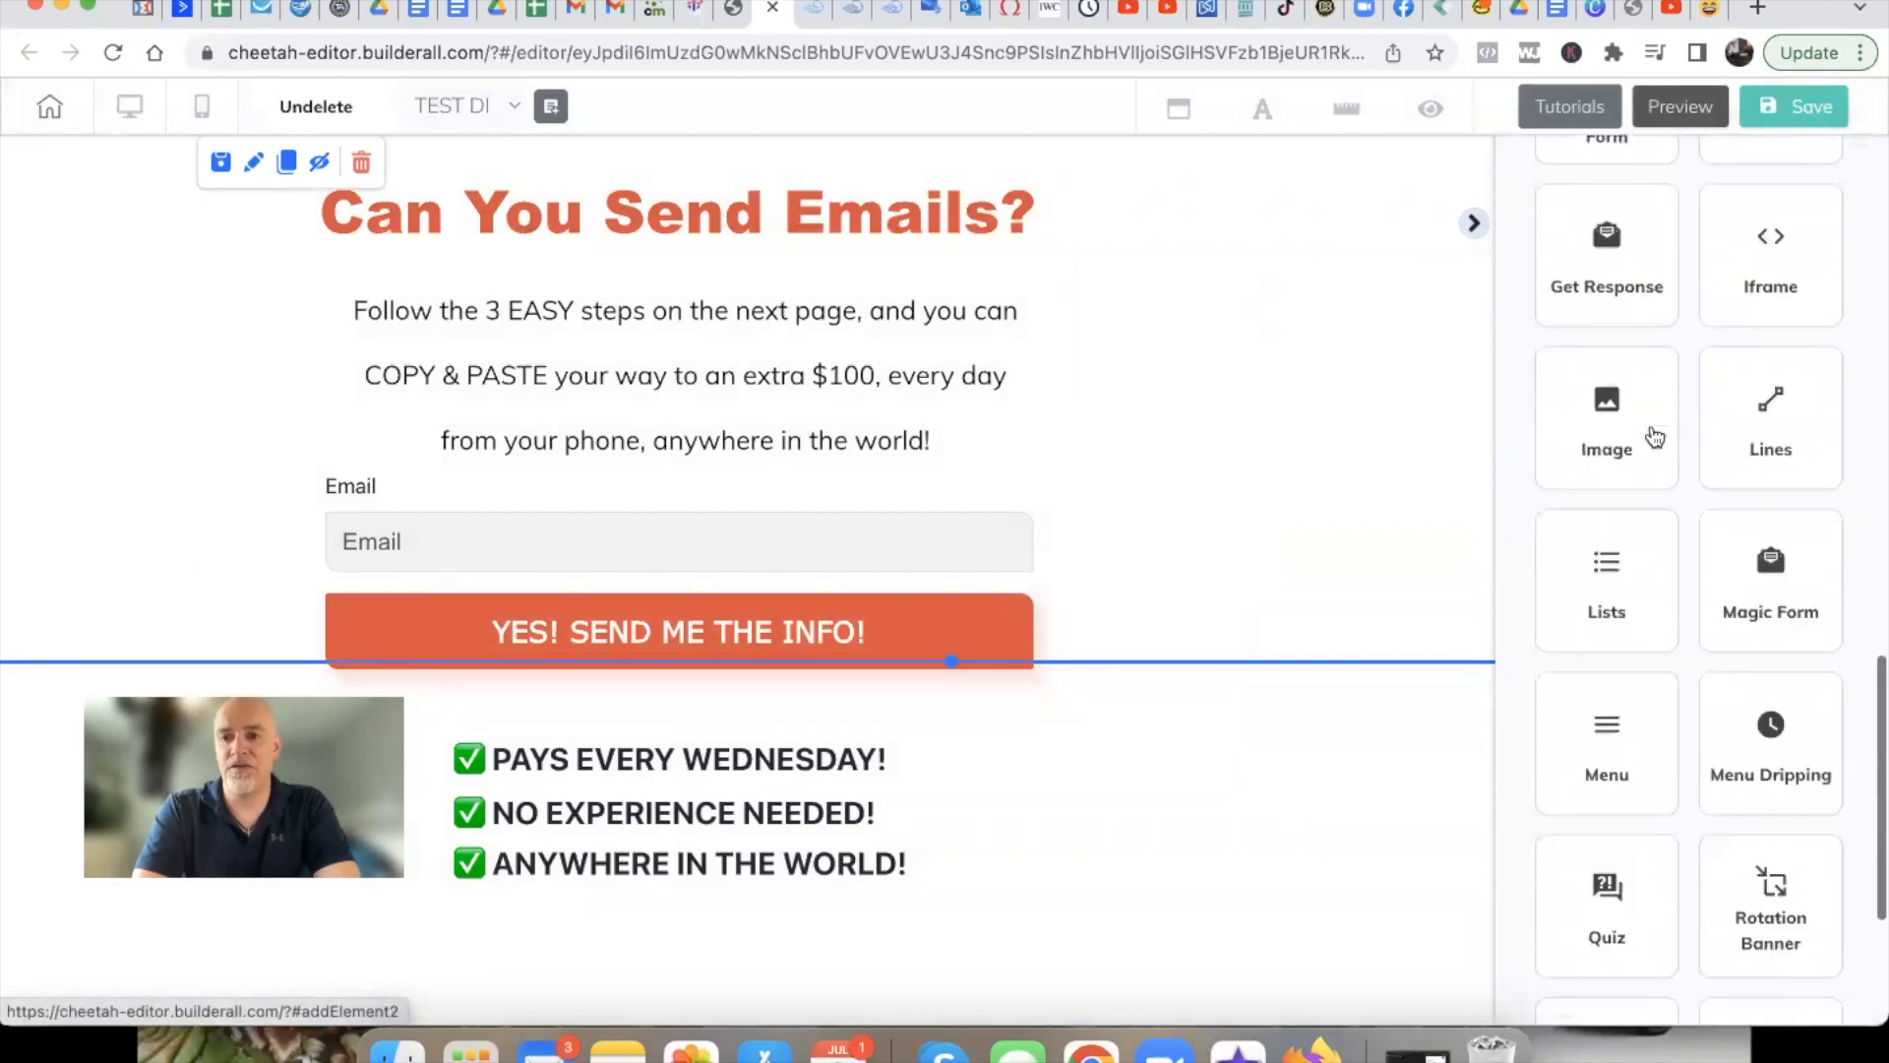
pyautogui.scroll(-5, 1656, 436)
pyautogui.scroll(2, 1656, 436)
pyautogui.scroll(-2, 1656, 436)
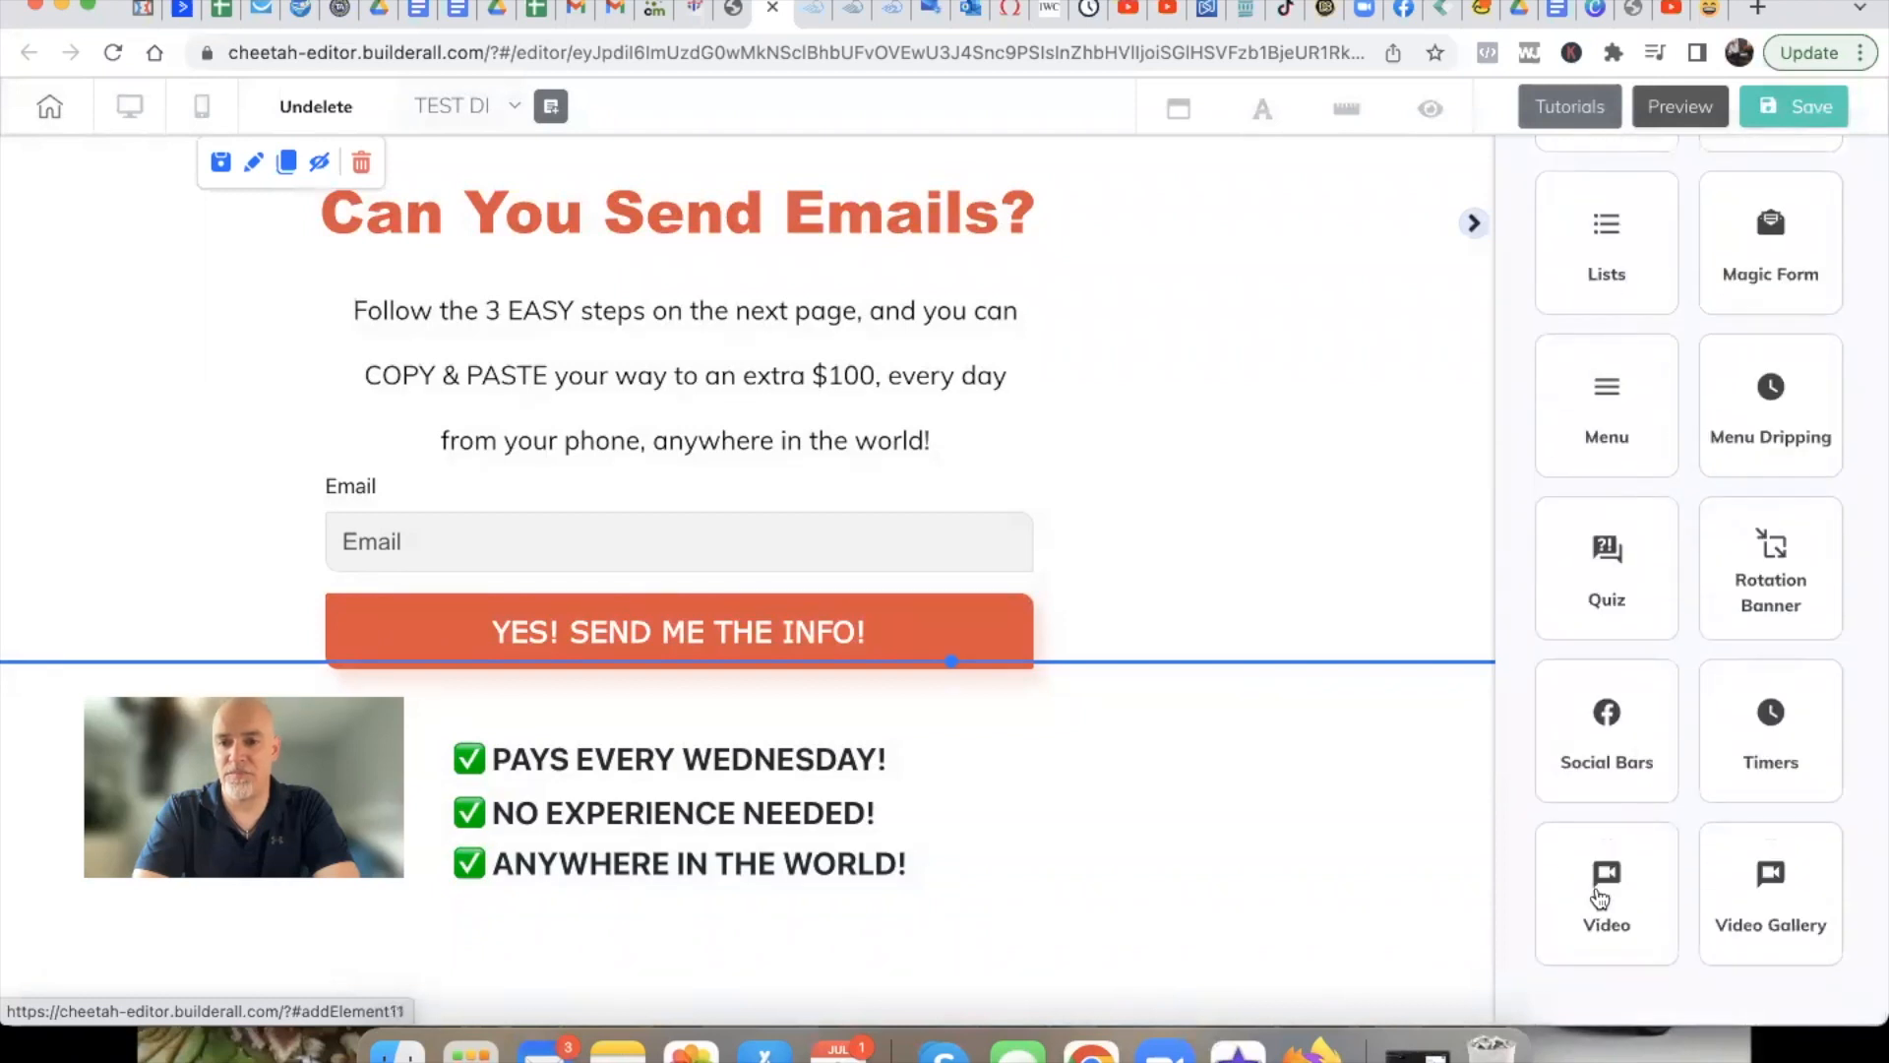
pyautogui.click(1600, 896)
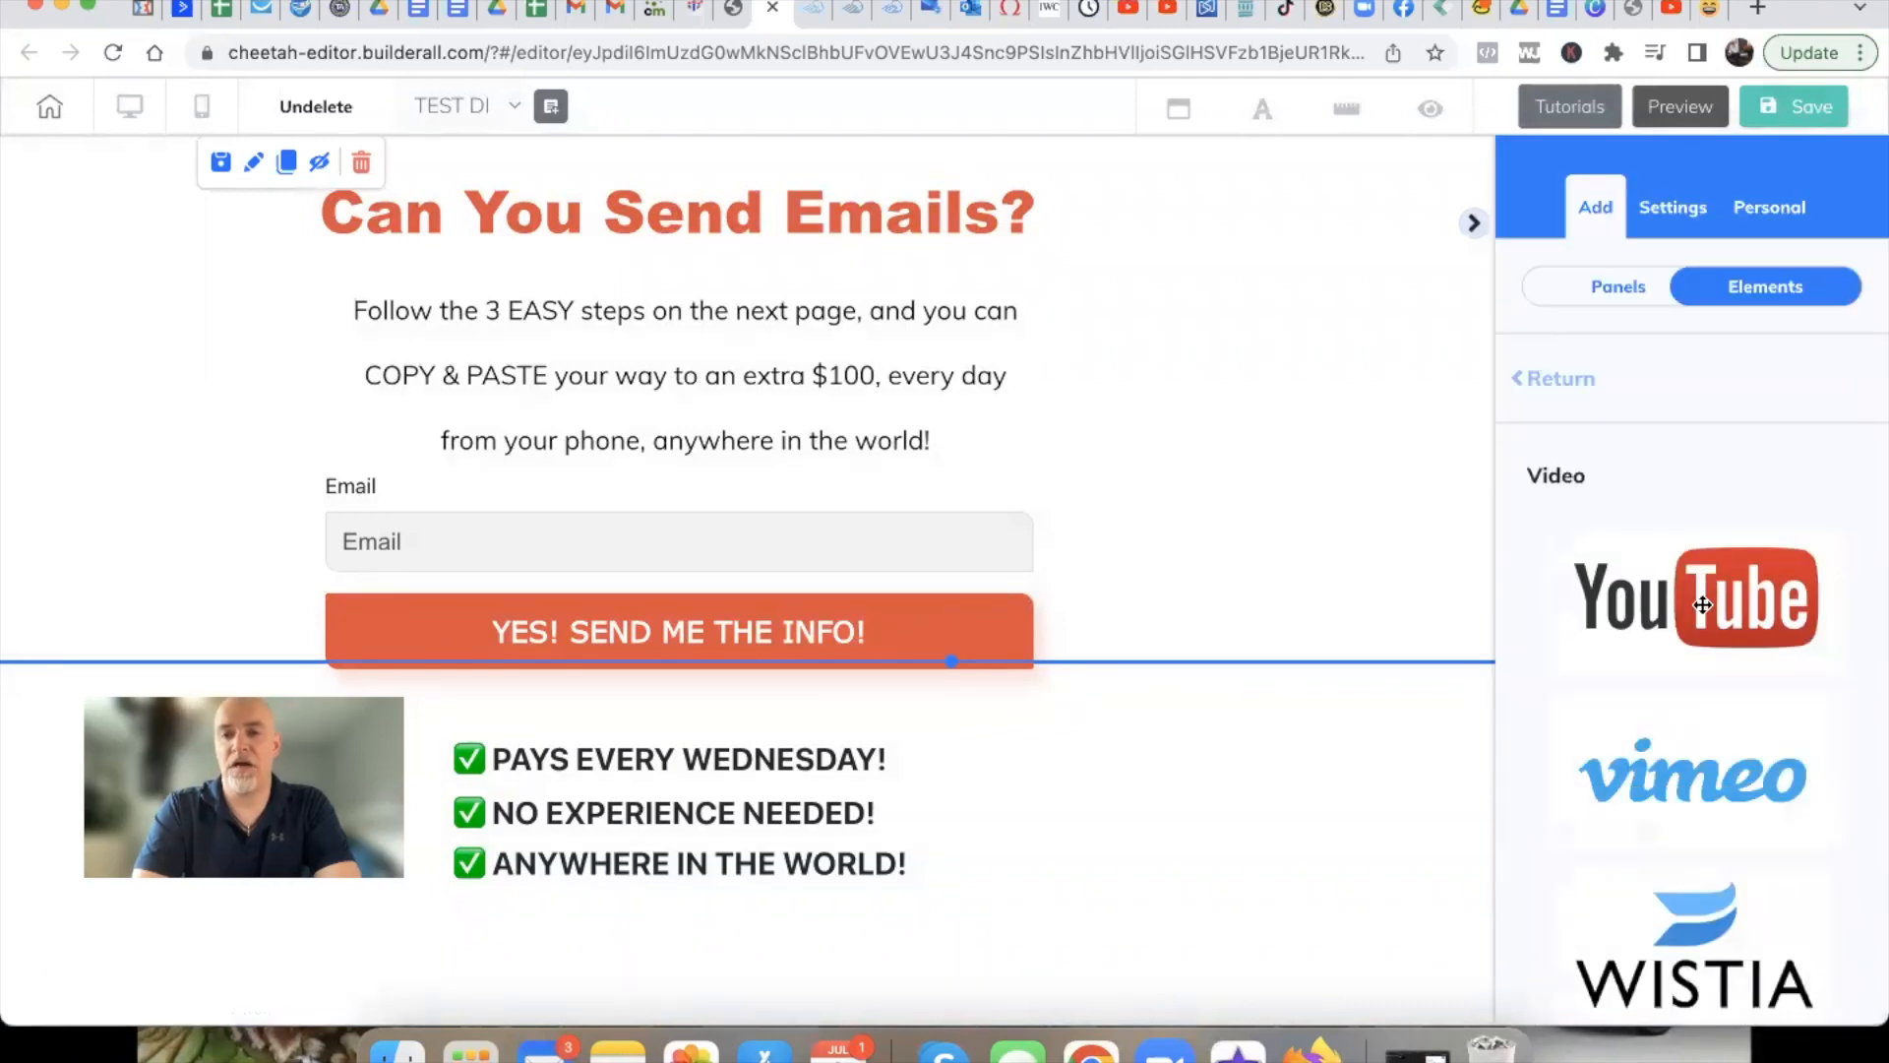
pyautogui.scroll(-4, 1686, 633)
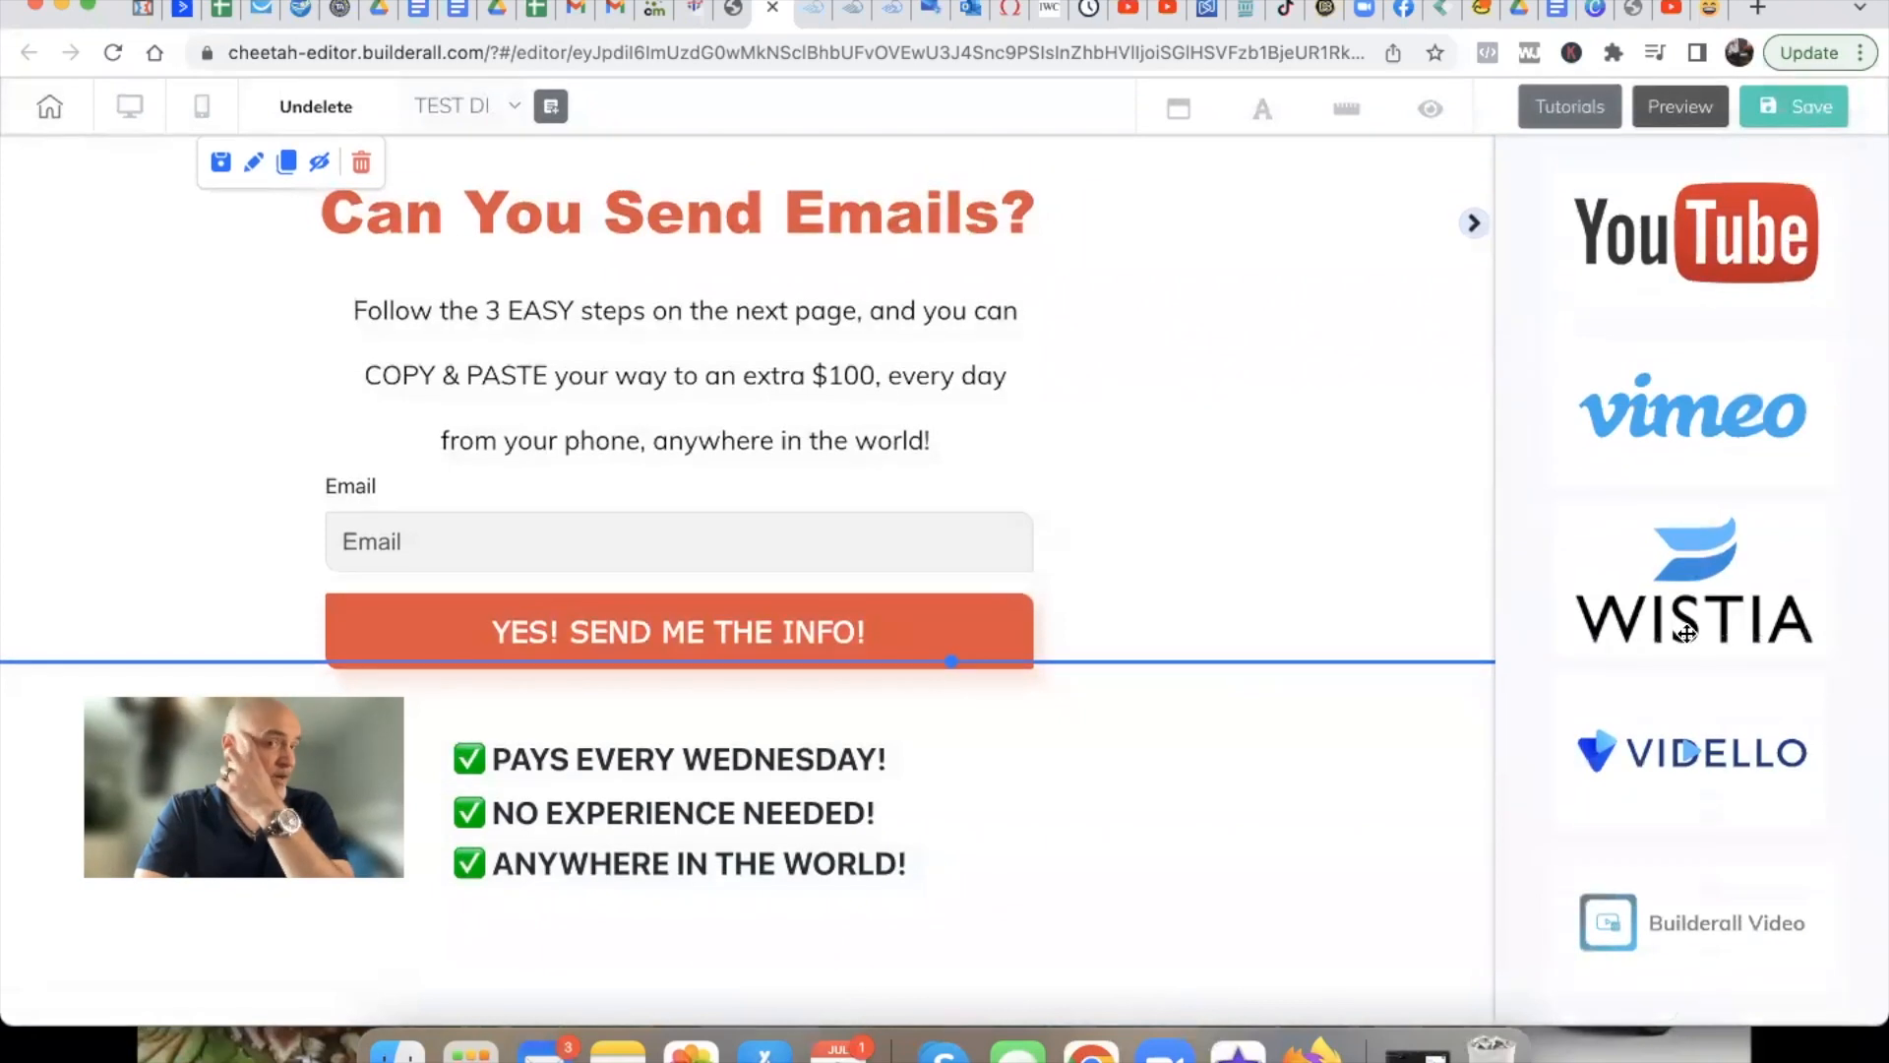
pyautogui.scroll(1, 1686, 632)
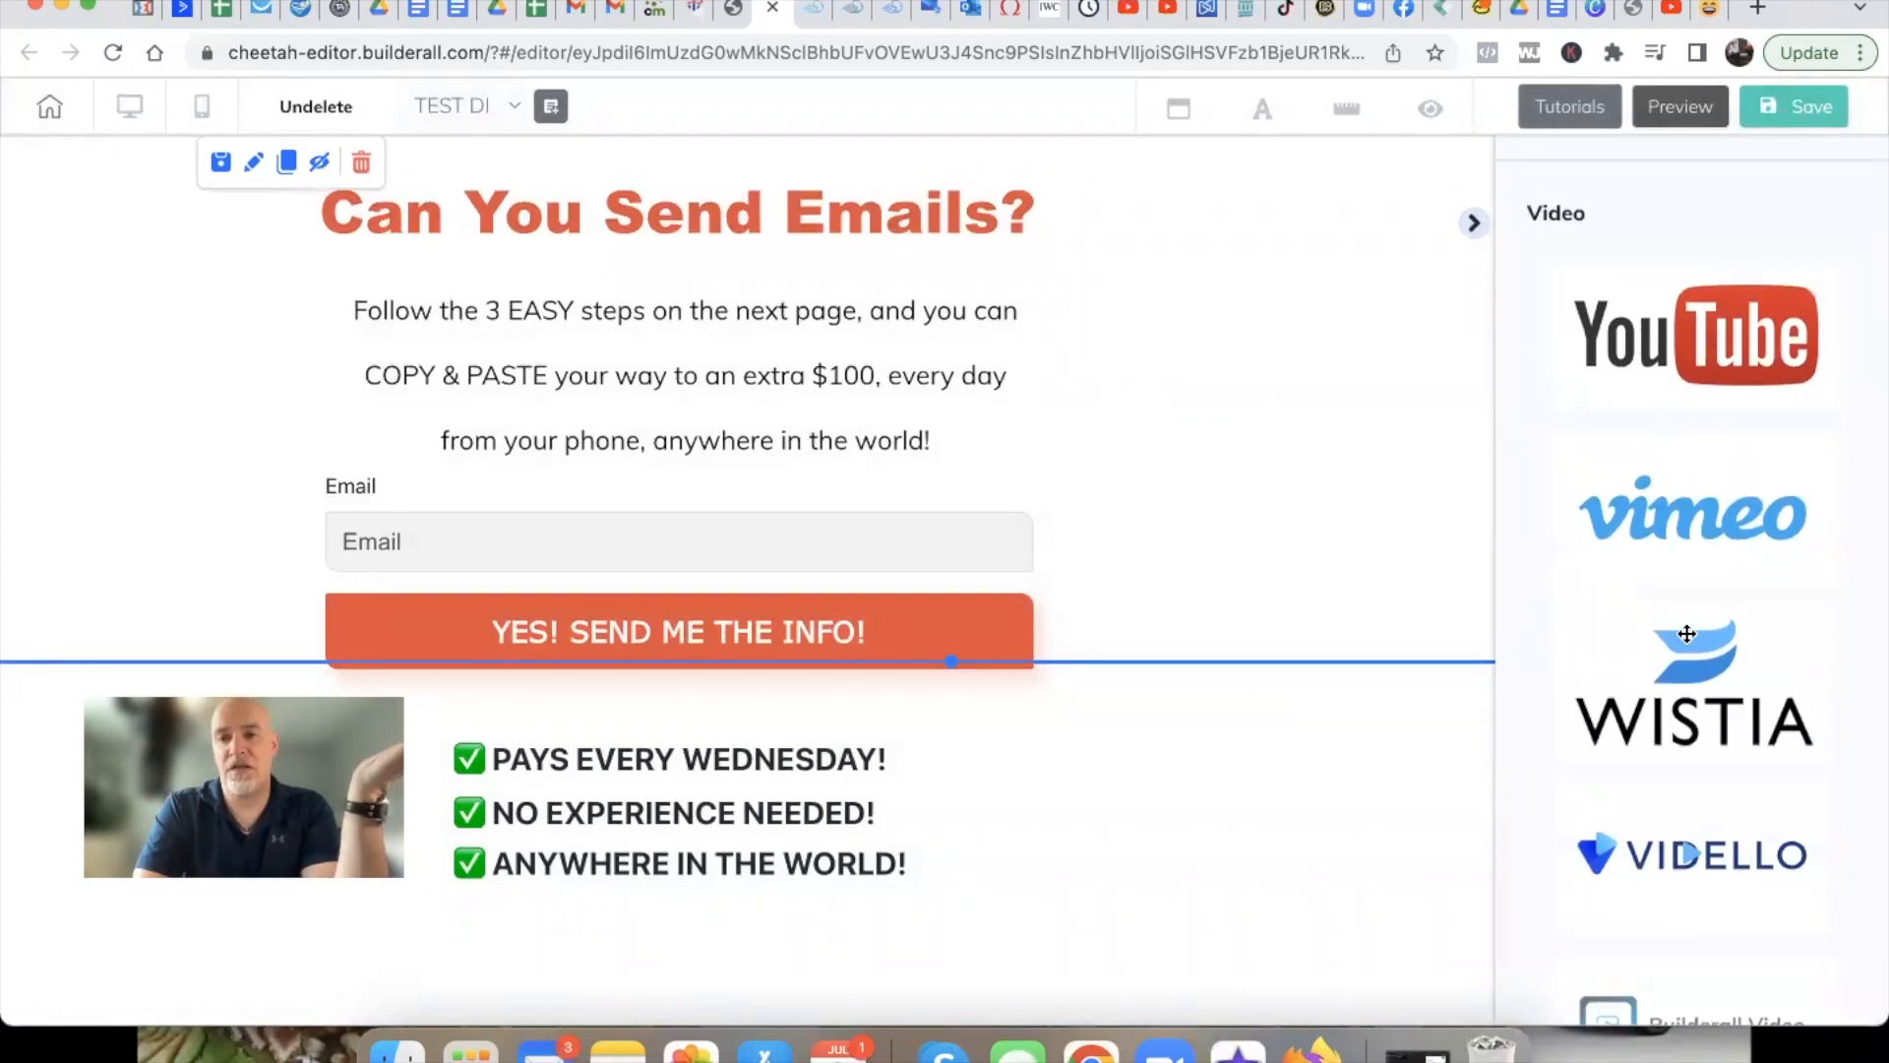
pyautogui.scroll(1, 1686, 632)
pyautogui.moveTo(1689, 433); pyautogui.dragTo(1362, 331)
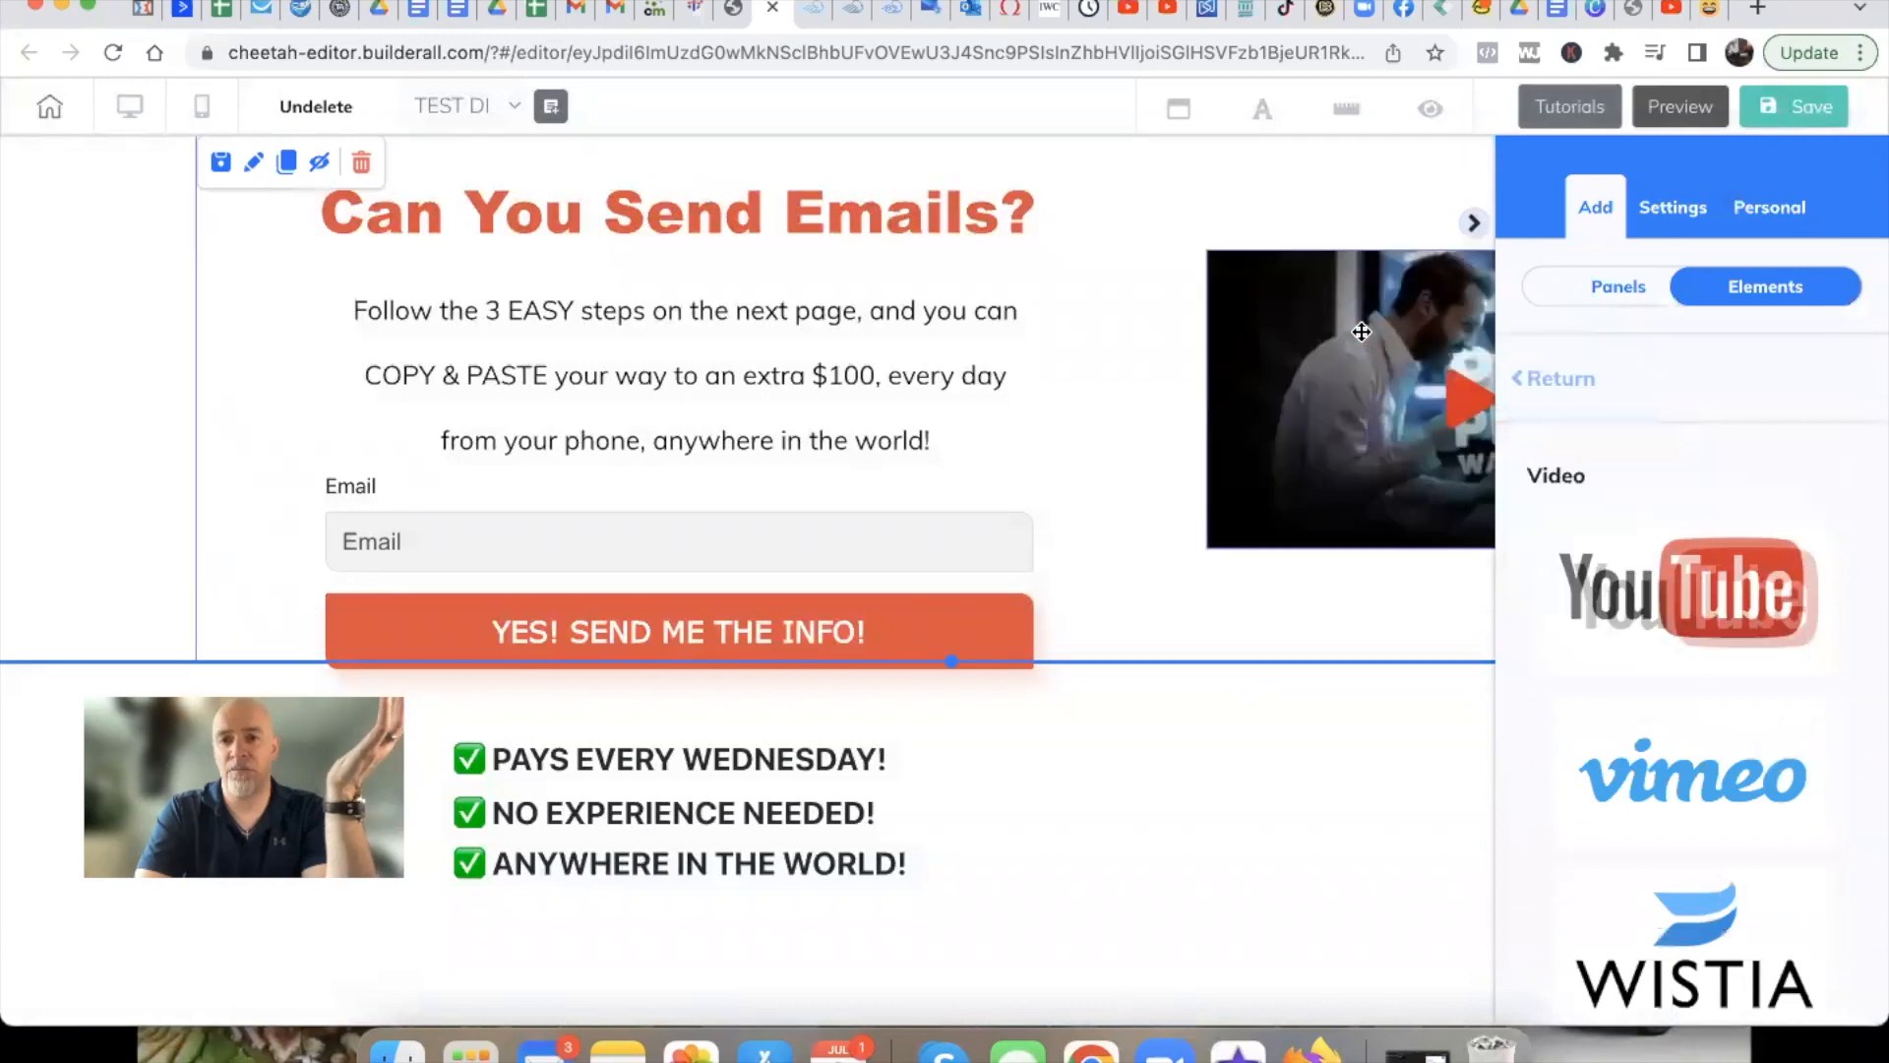
# Move the YouTube video closer to the email form and enlarge it to nearly reach the panel's lower edge
pyautogui.click(1473, 224)
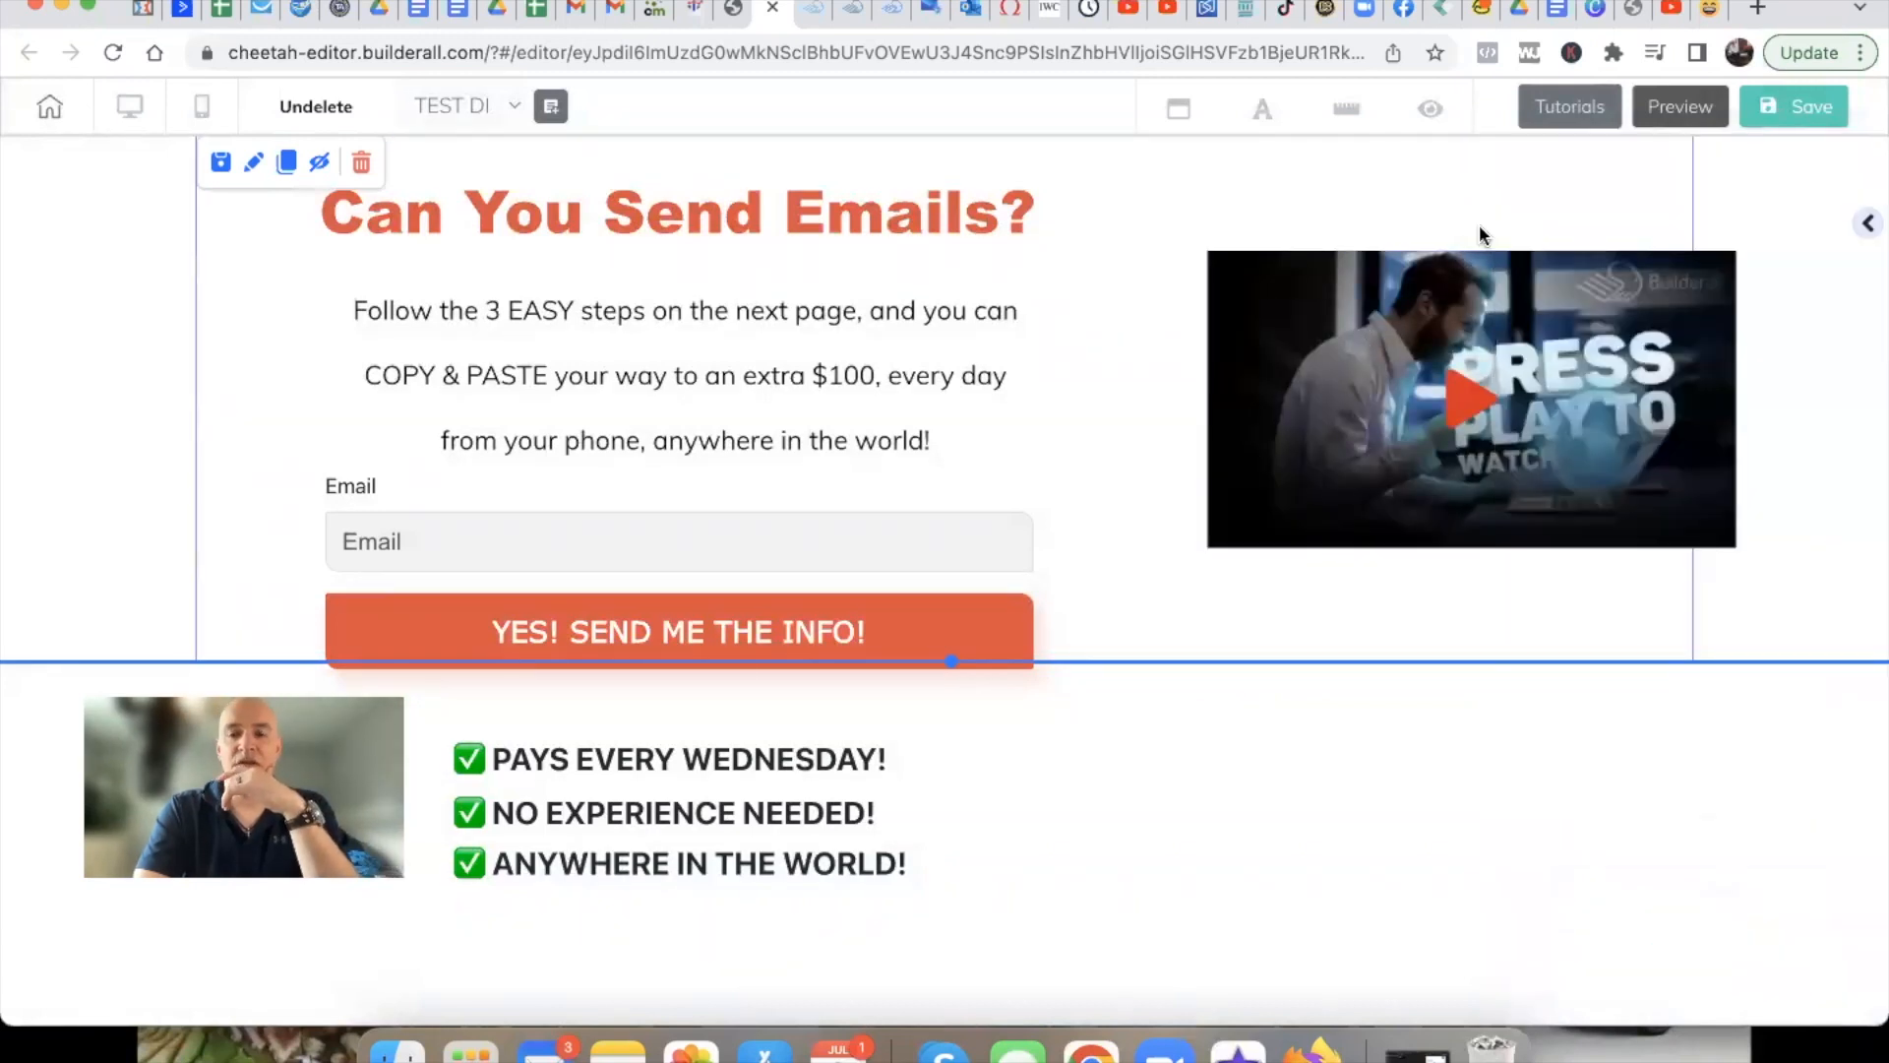
pyautogui.moveTo(1411, 353)
pyautogui.mouseDown()
pyautogui.moveTo(1411, 315)
pyautogui.moveTo(1402, 365)
pyautogui.mouseUp()
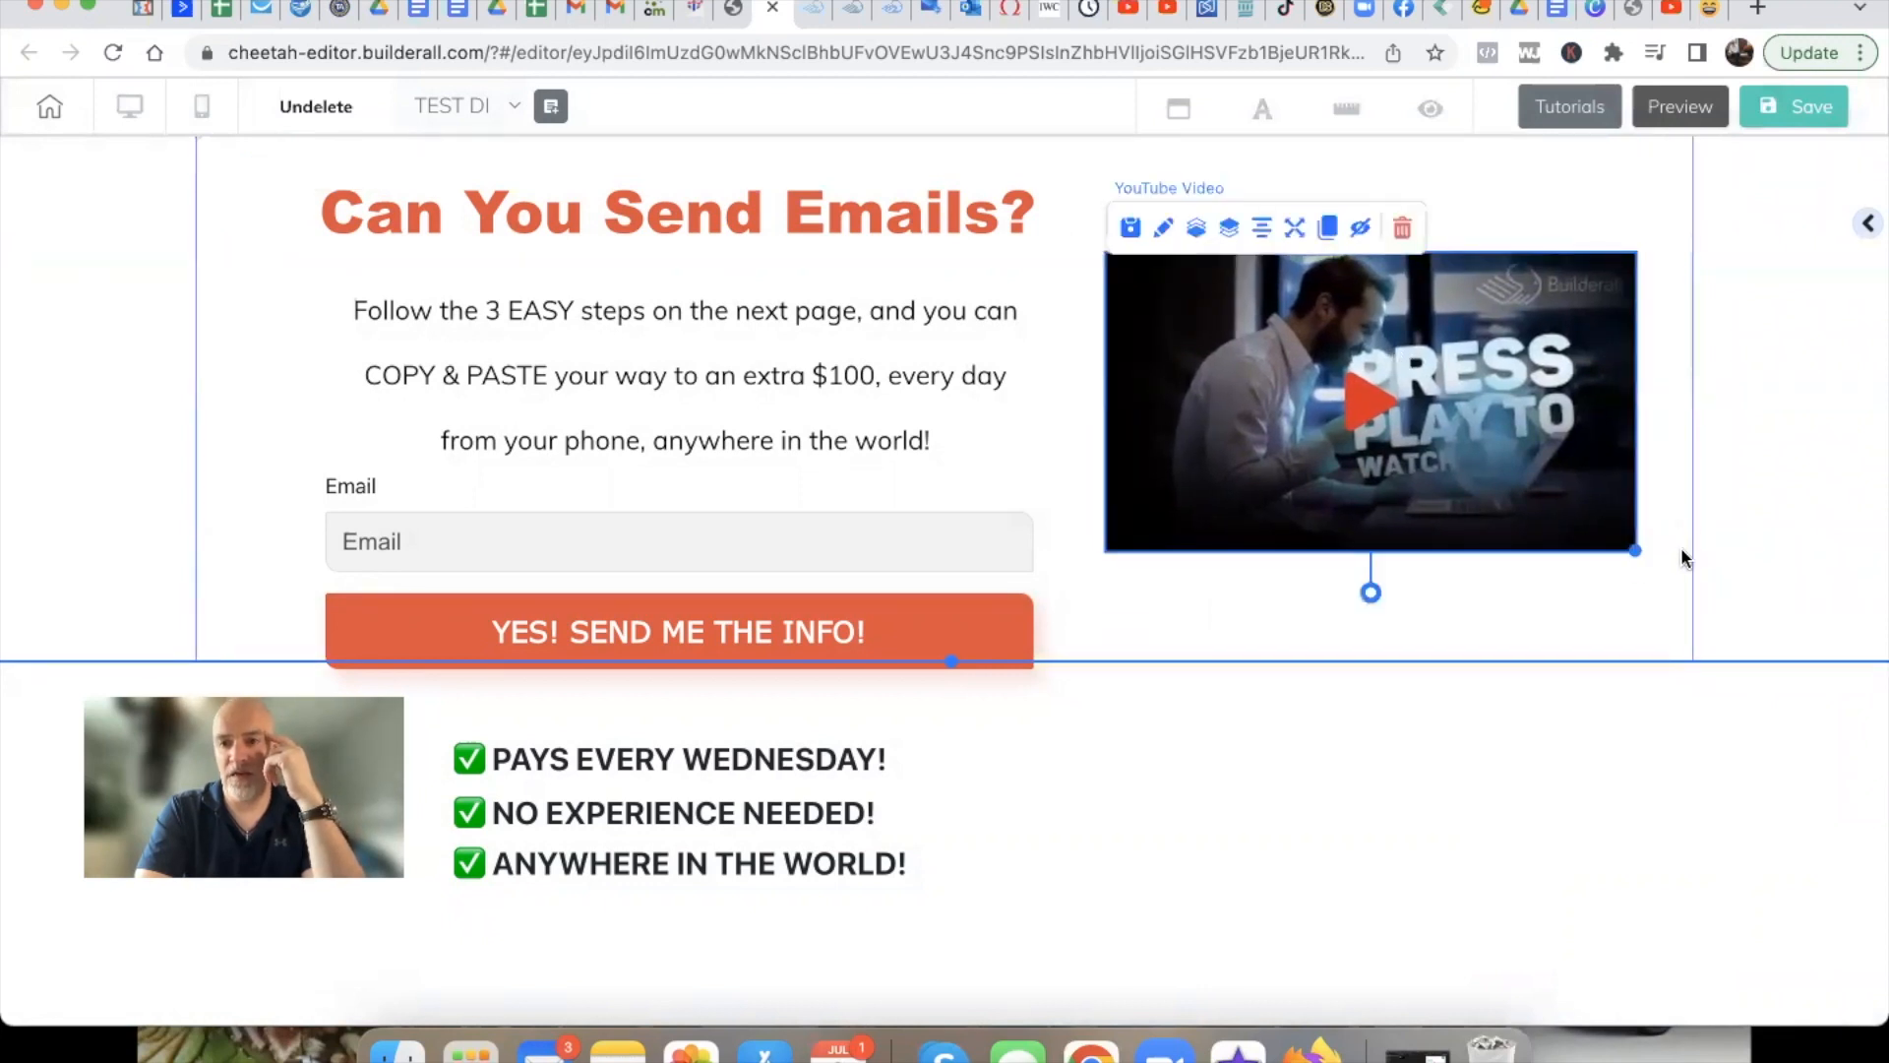
pyautogui.moveTo(1633, 548); pyautogui.dragTo(1776, 630)
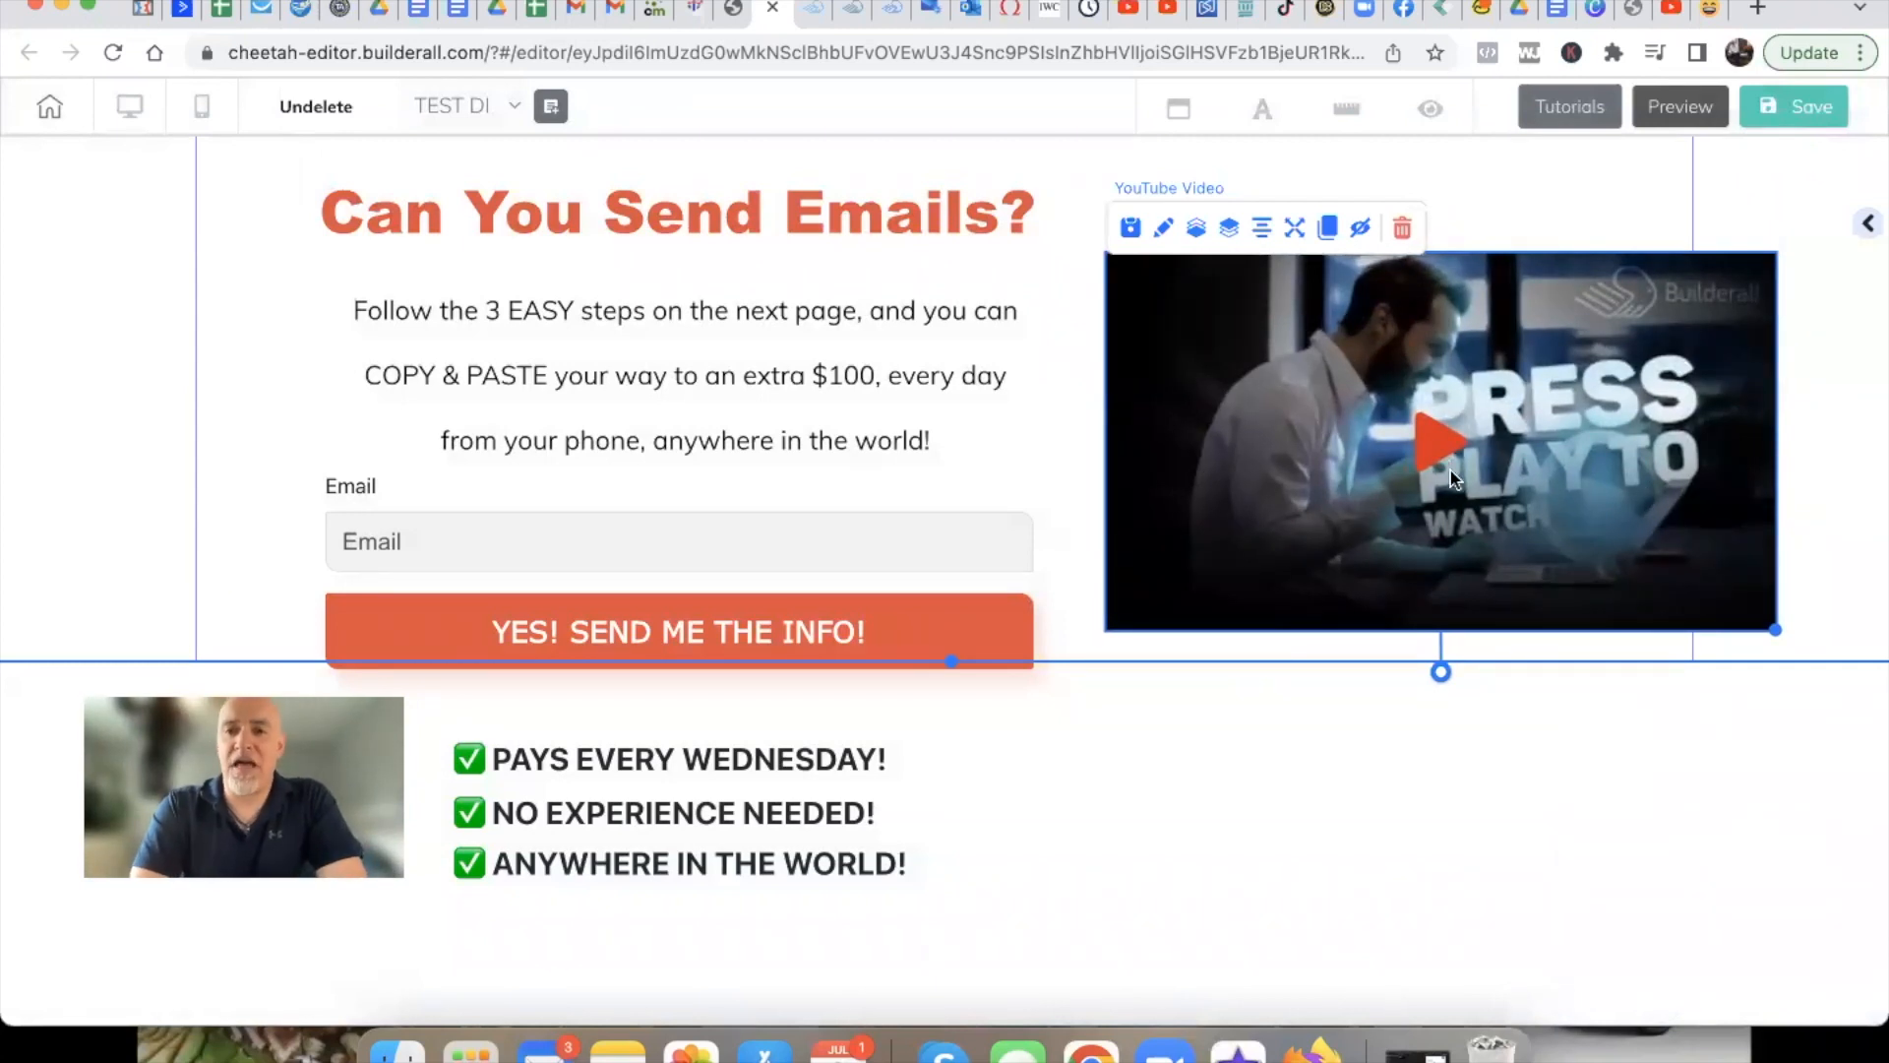
# Save and publish the desktop page with the YouTube video in place of the image
pyautogui.click(1786, 106)
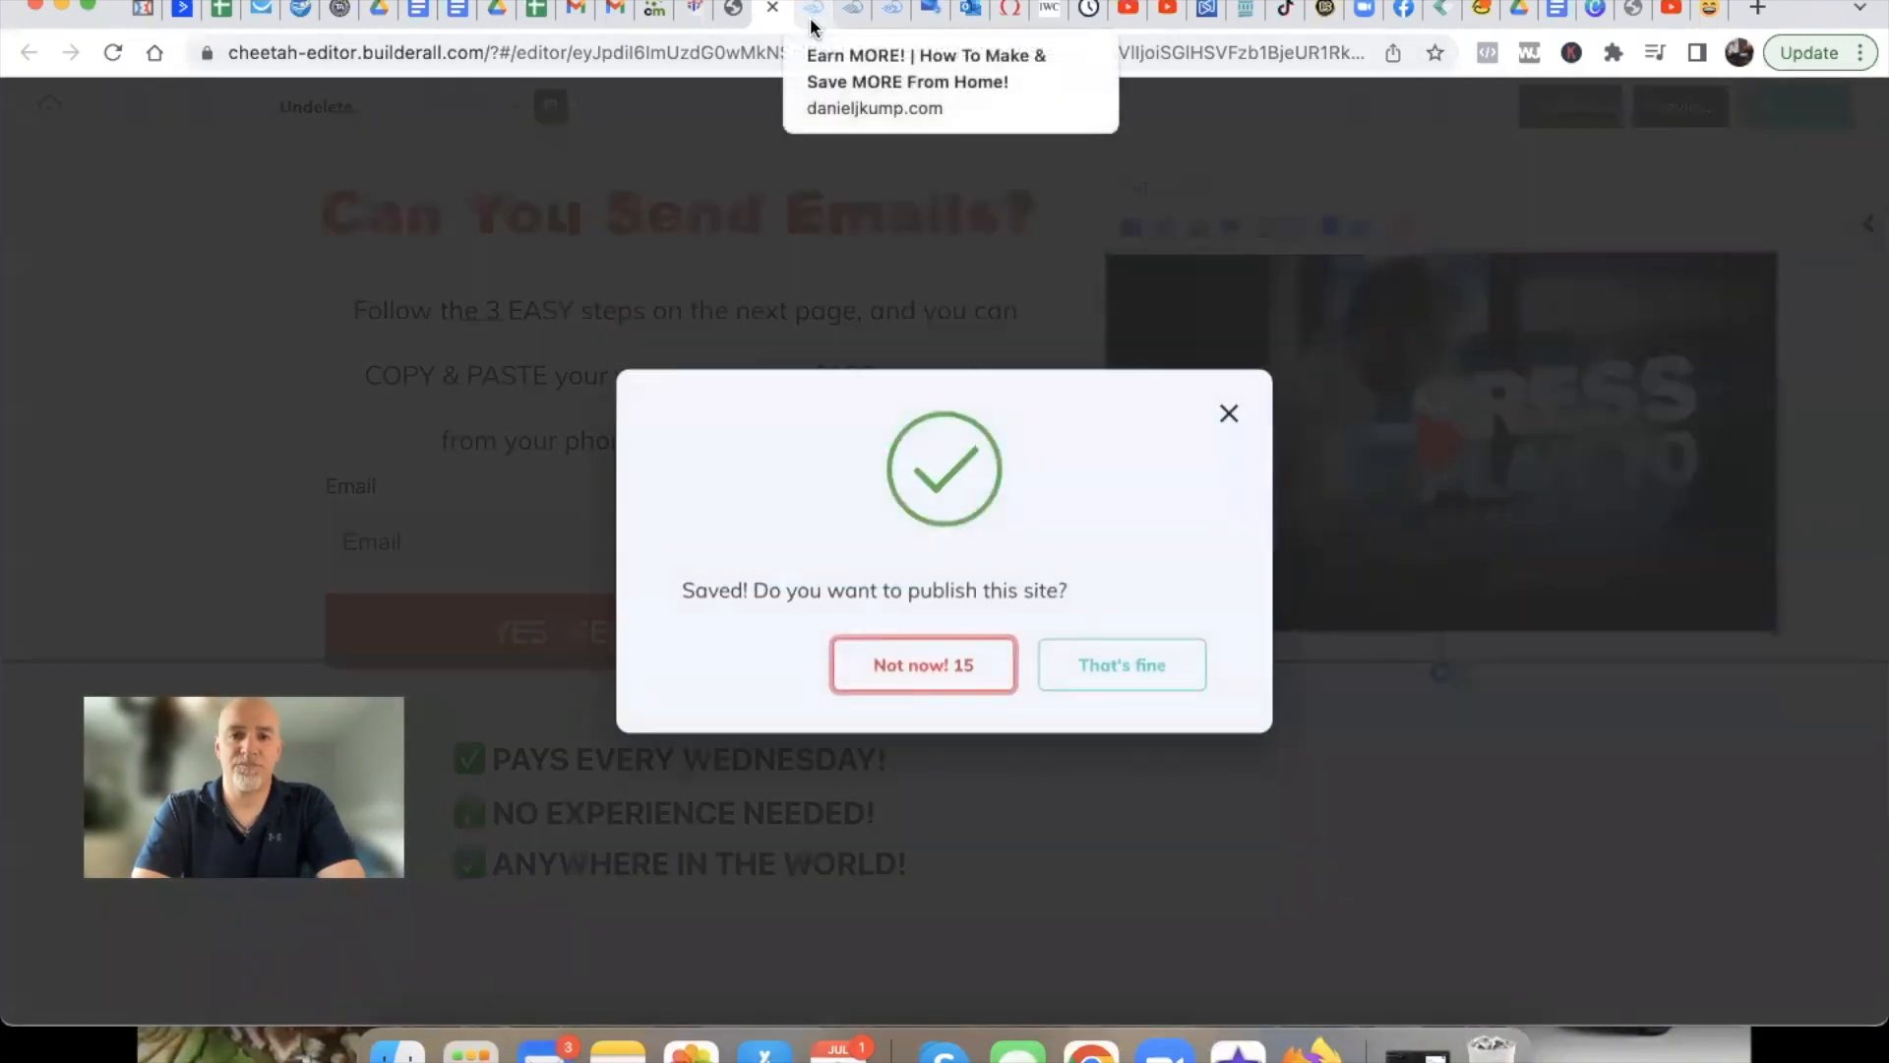
pyautogui.click(1130, 674)
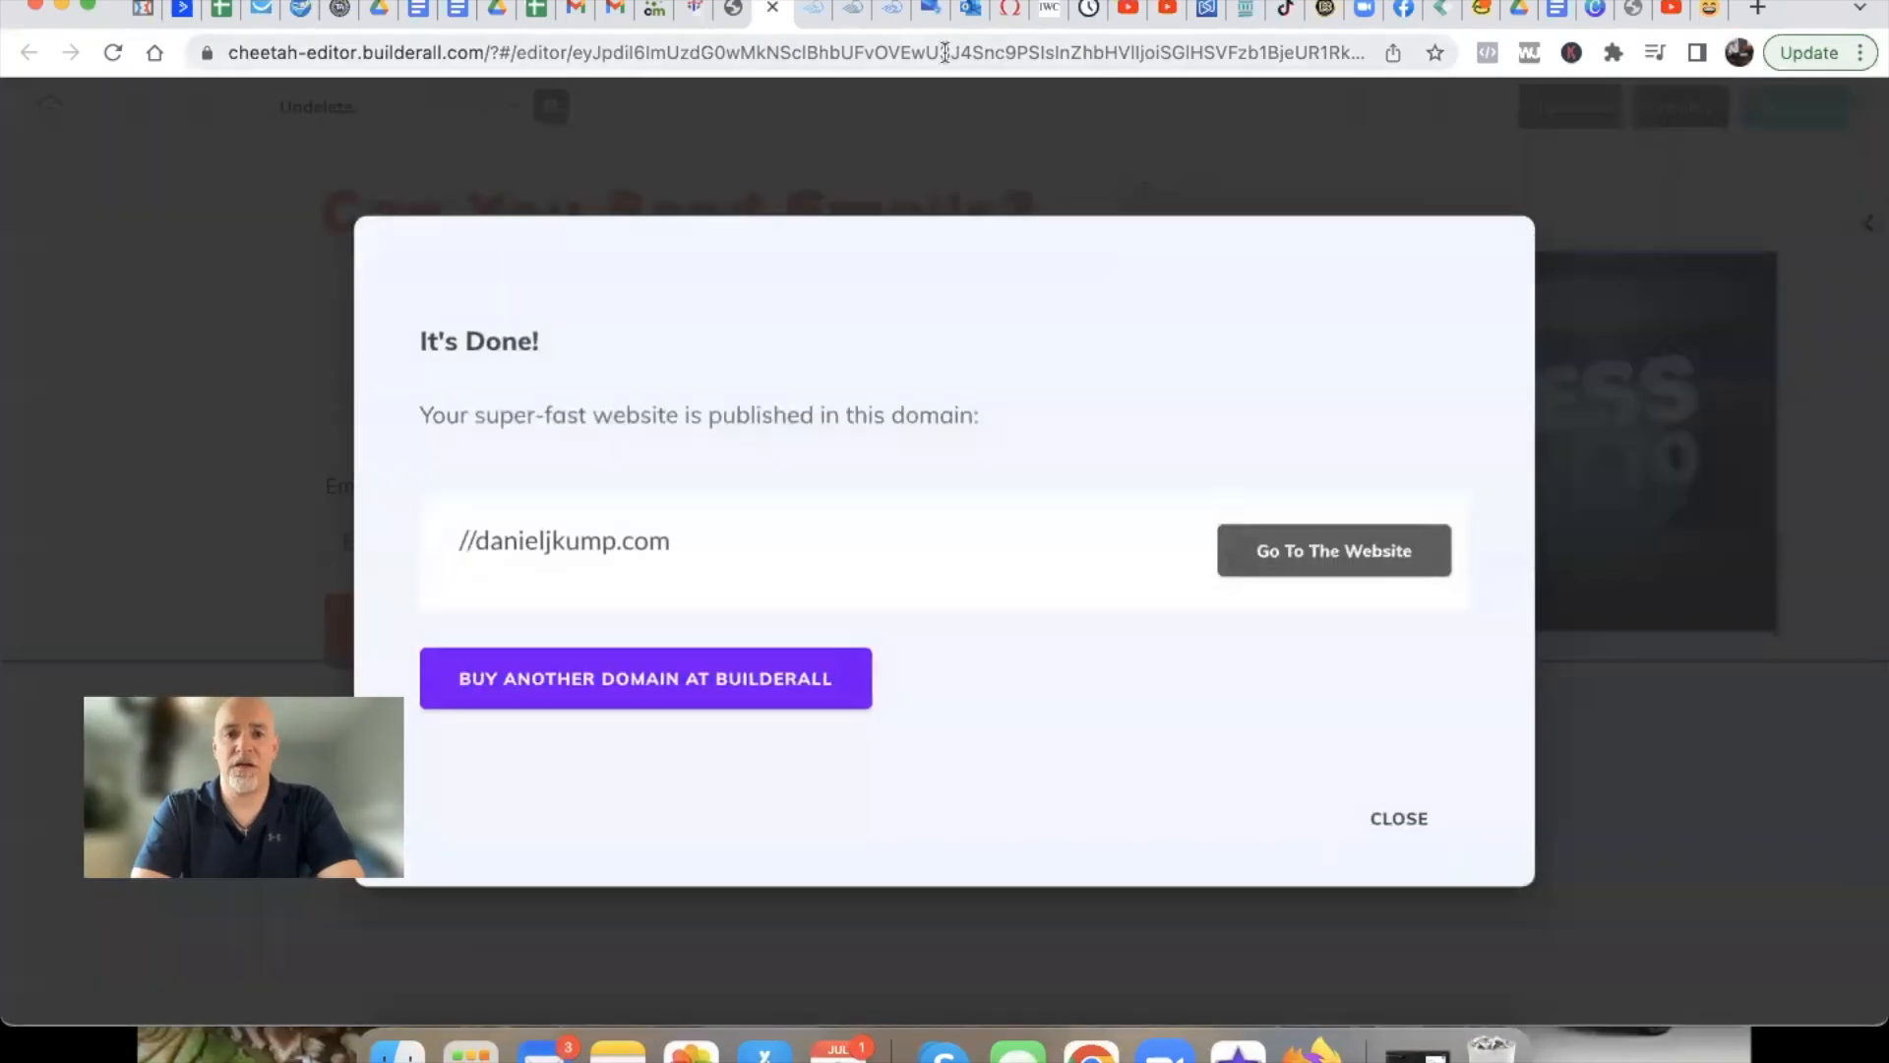
pyautogui.click(1397, 818)
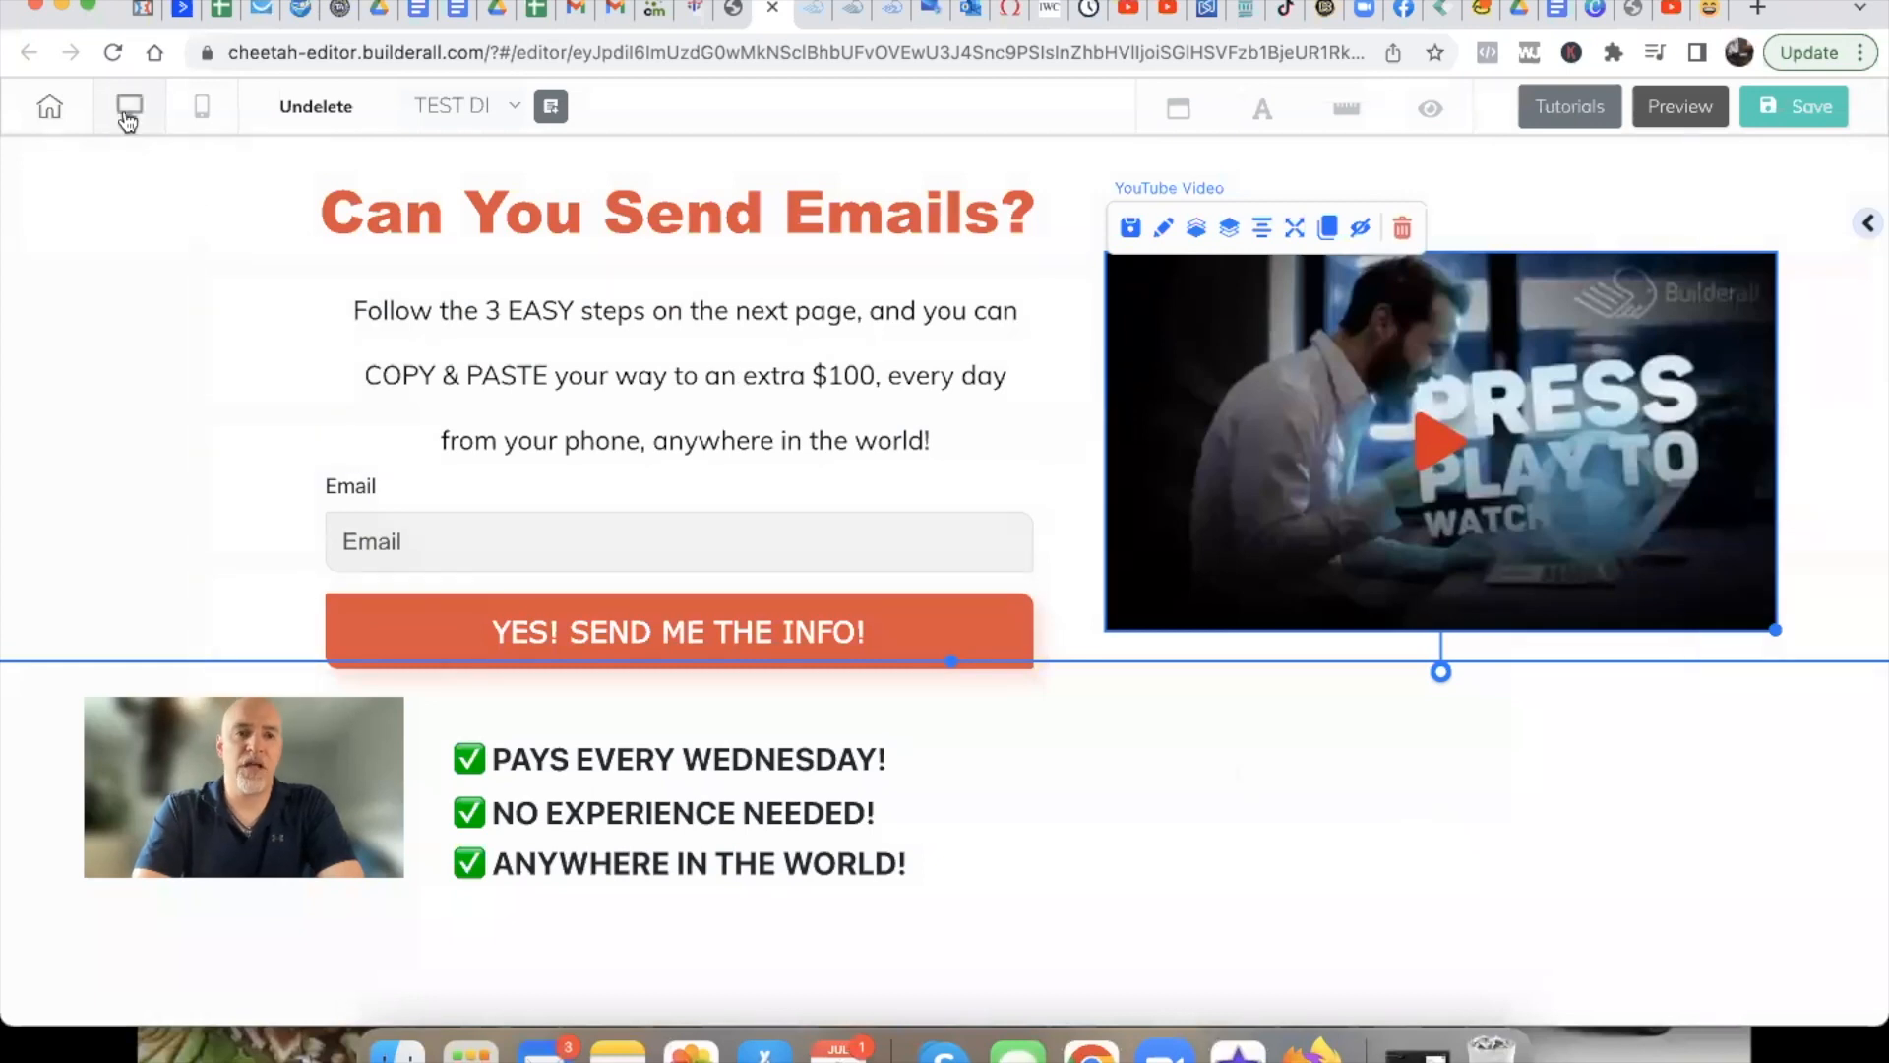
# In the mobile layout, move the YouTube video up to sit between the description text and the email form
pyautogui.click(199, 113)
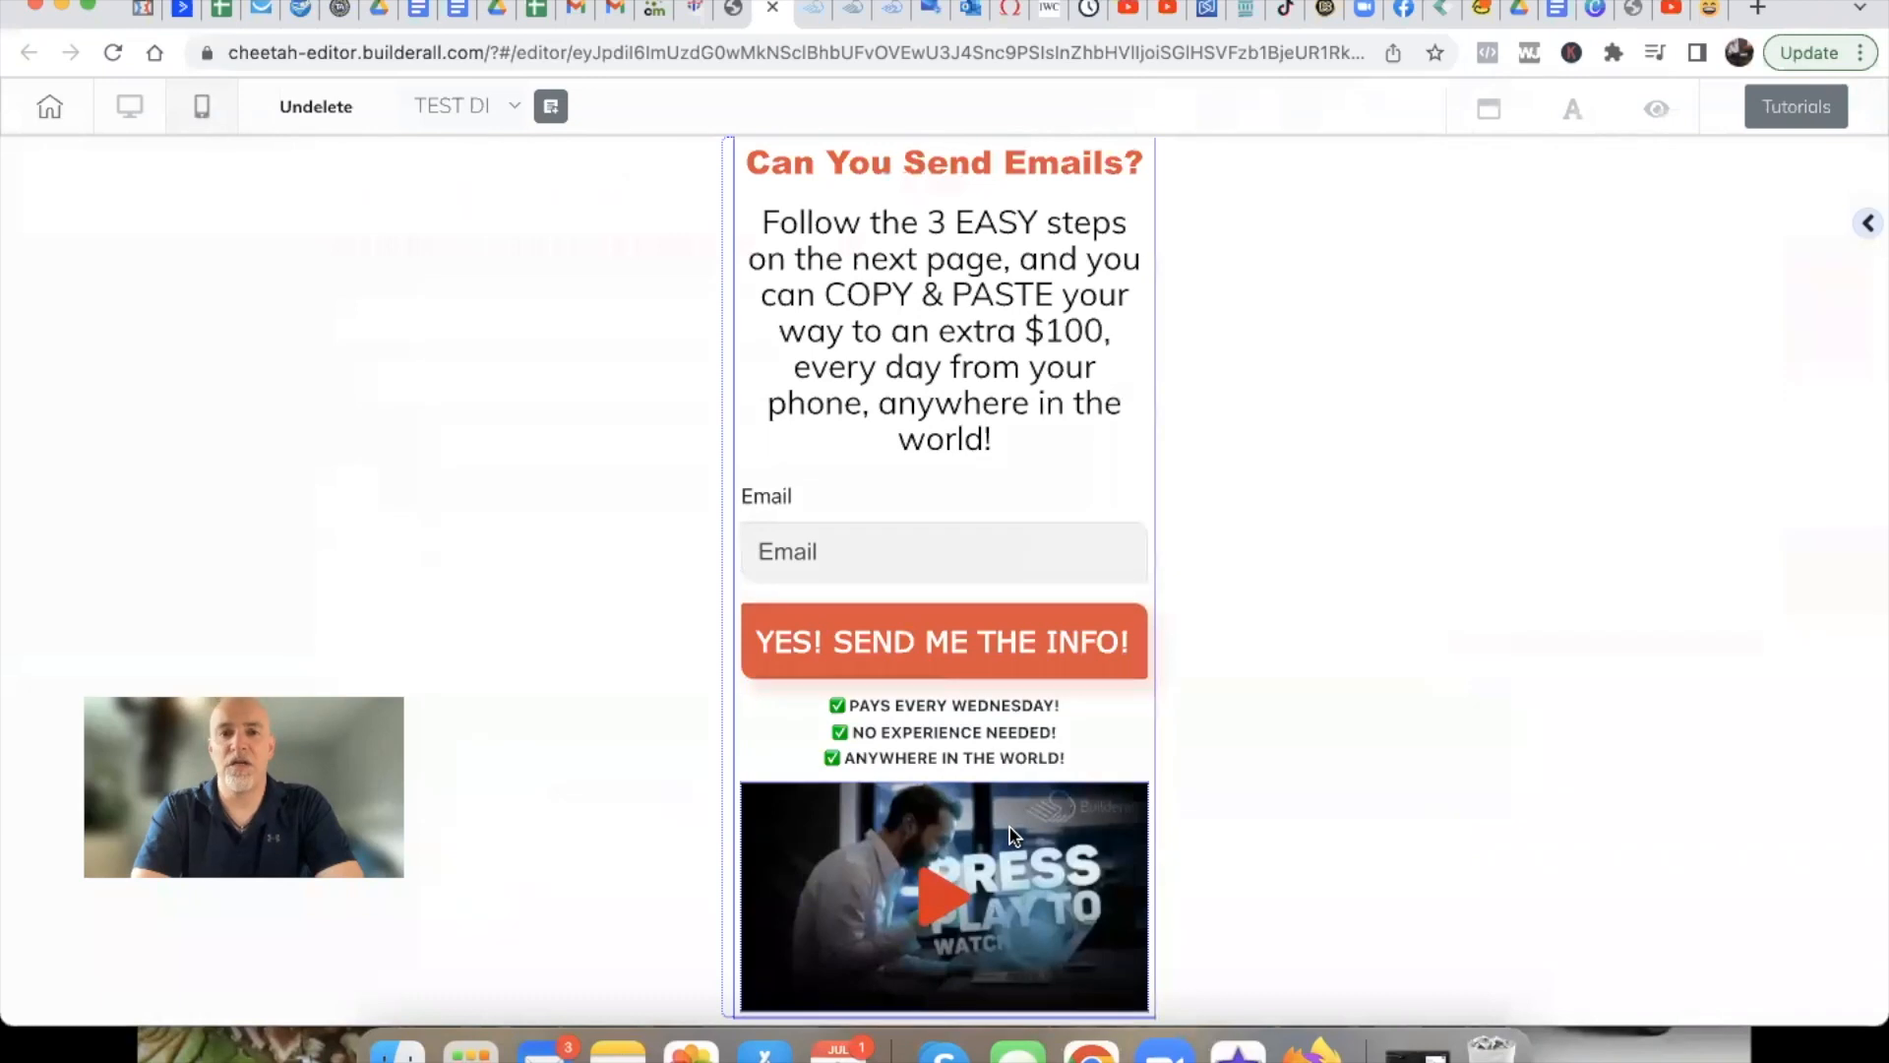
pyautogui.click(1041, 822)
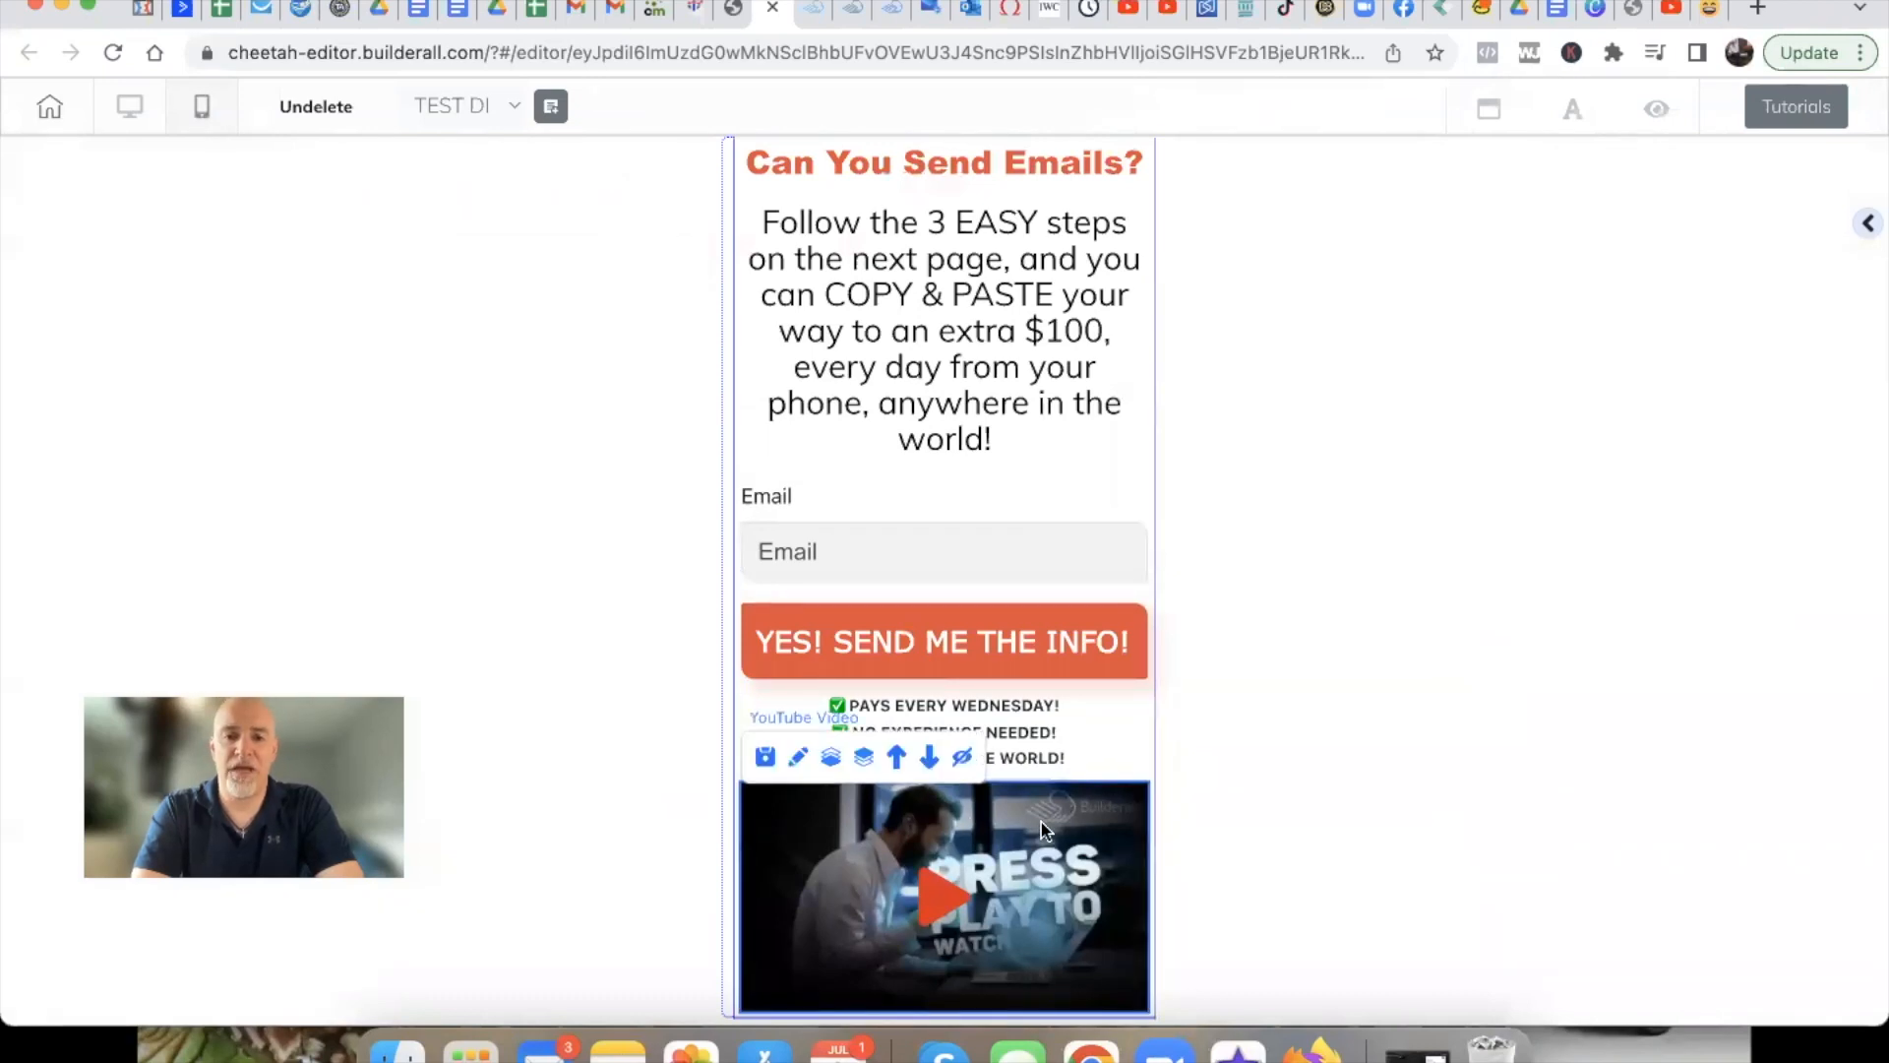
pyautogui.click(897, 759)
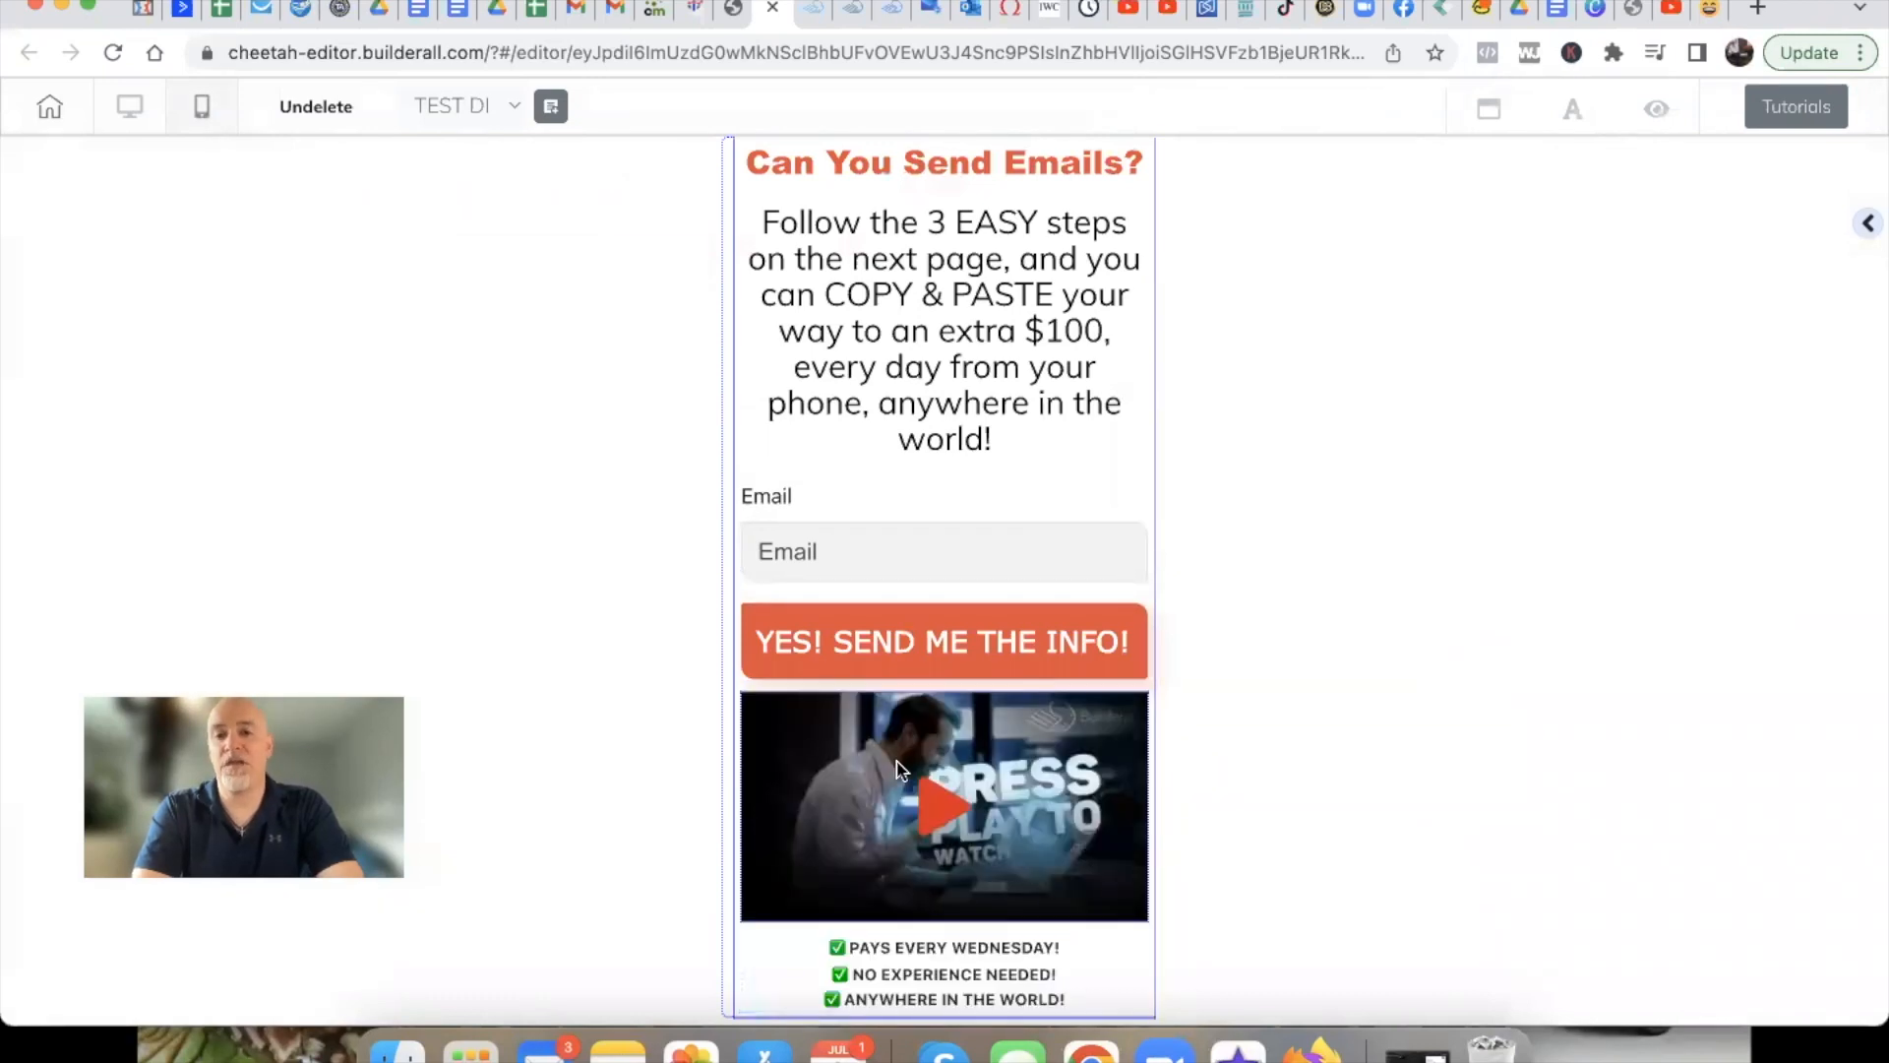
pyautogui.click(994, 740)
pyautogui.click(900, 664)
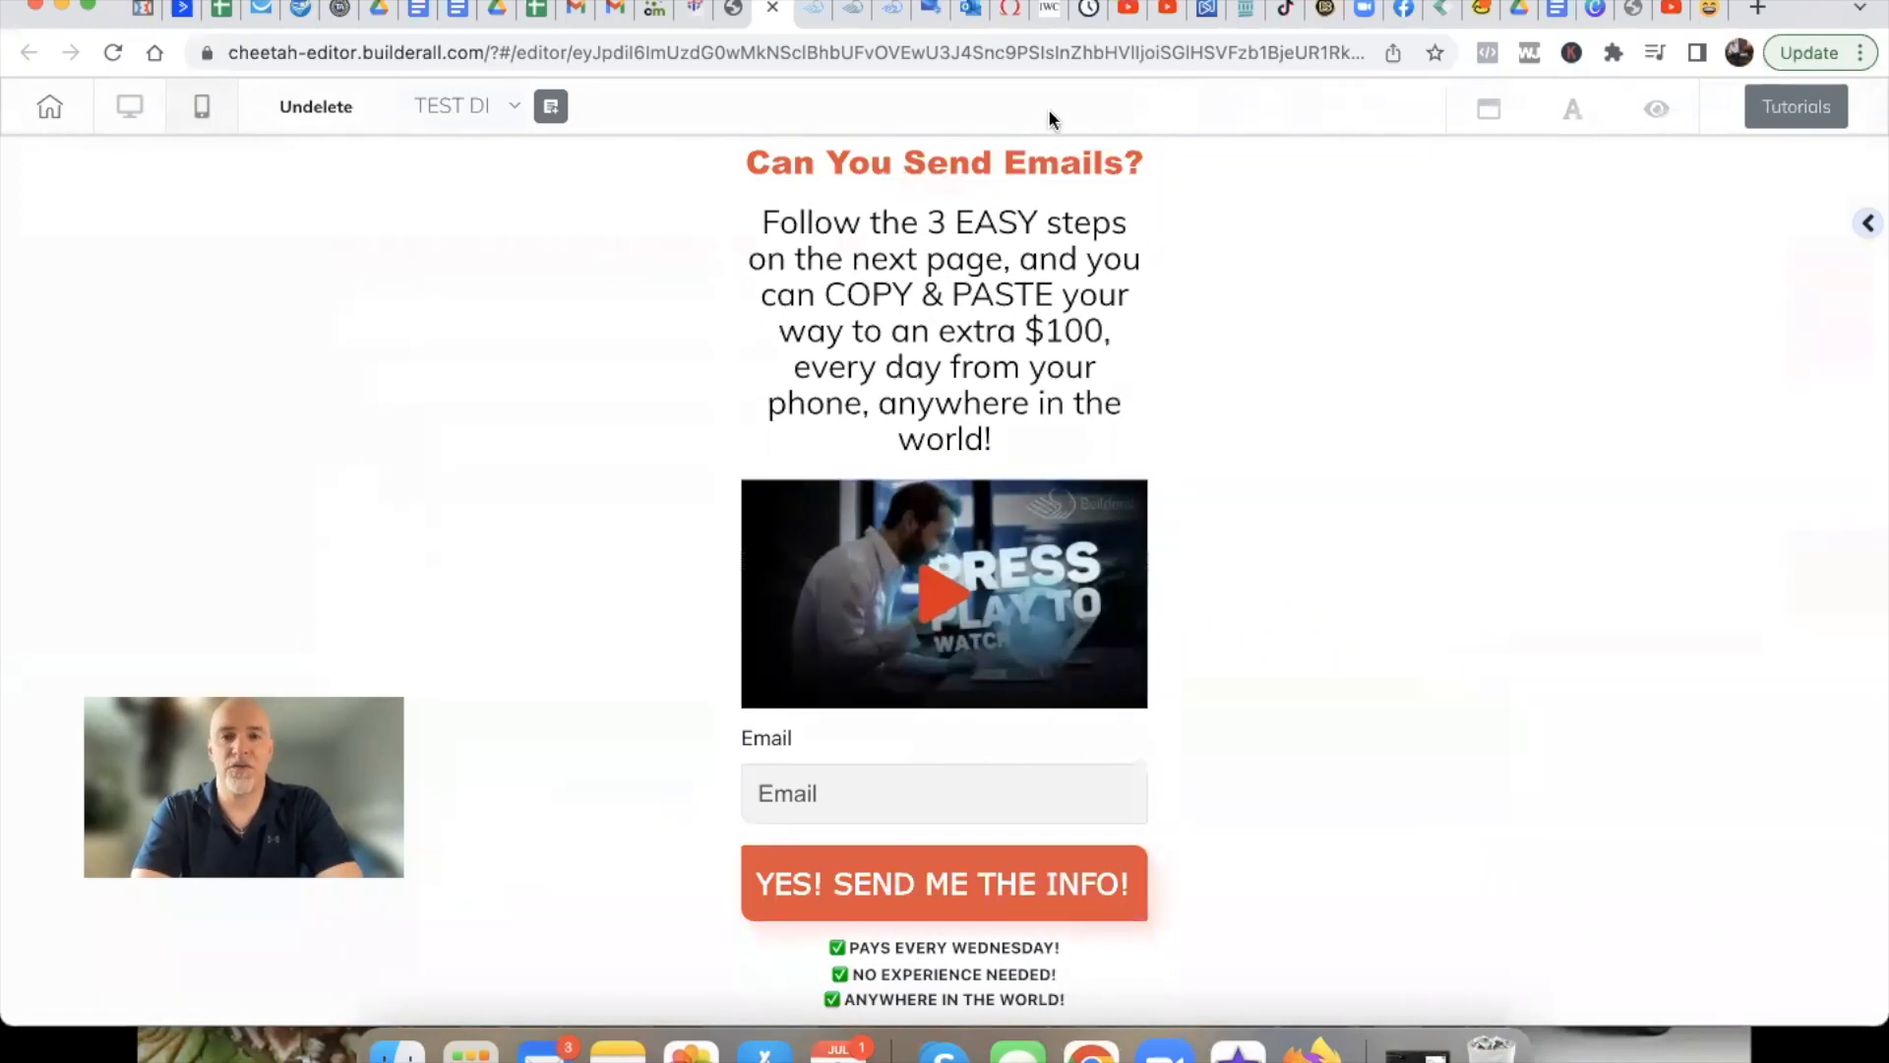
# Return to the desktop layout, then save and republish the page with the repositioned mobile video
pyautogui.click(131, 109)
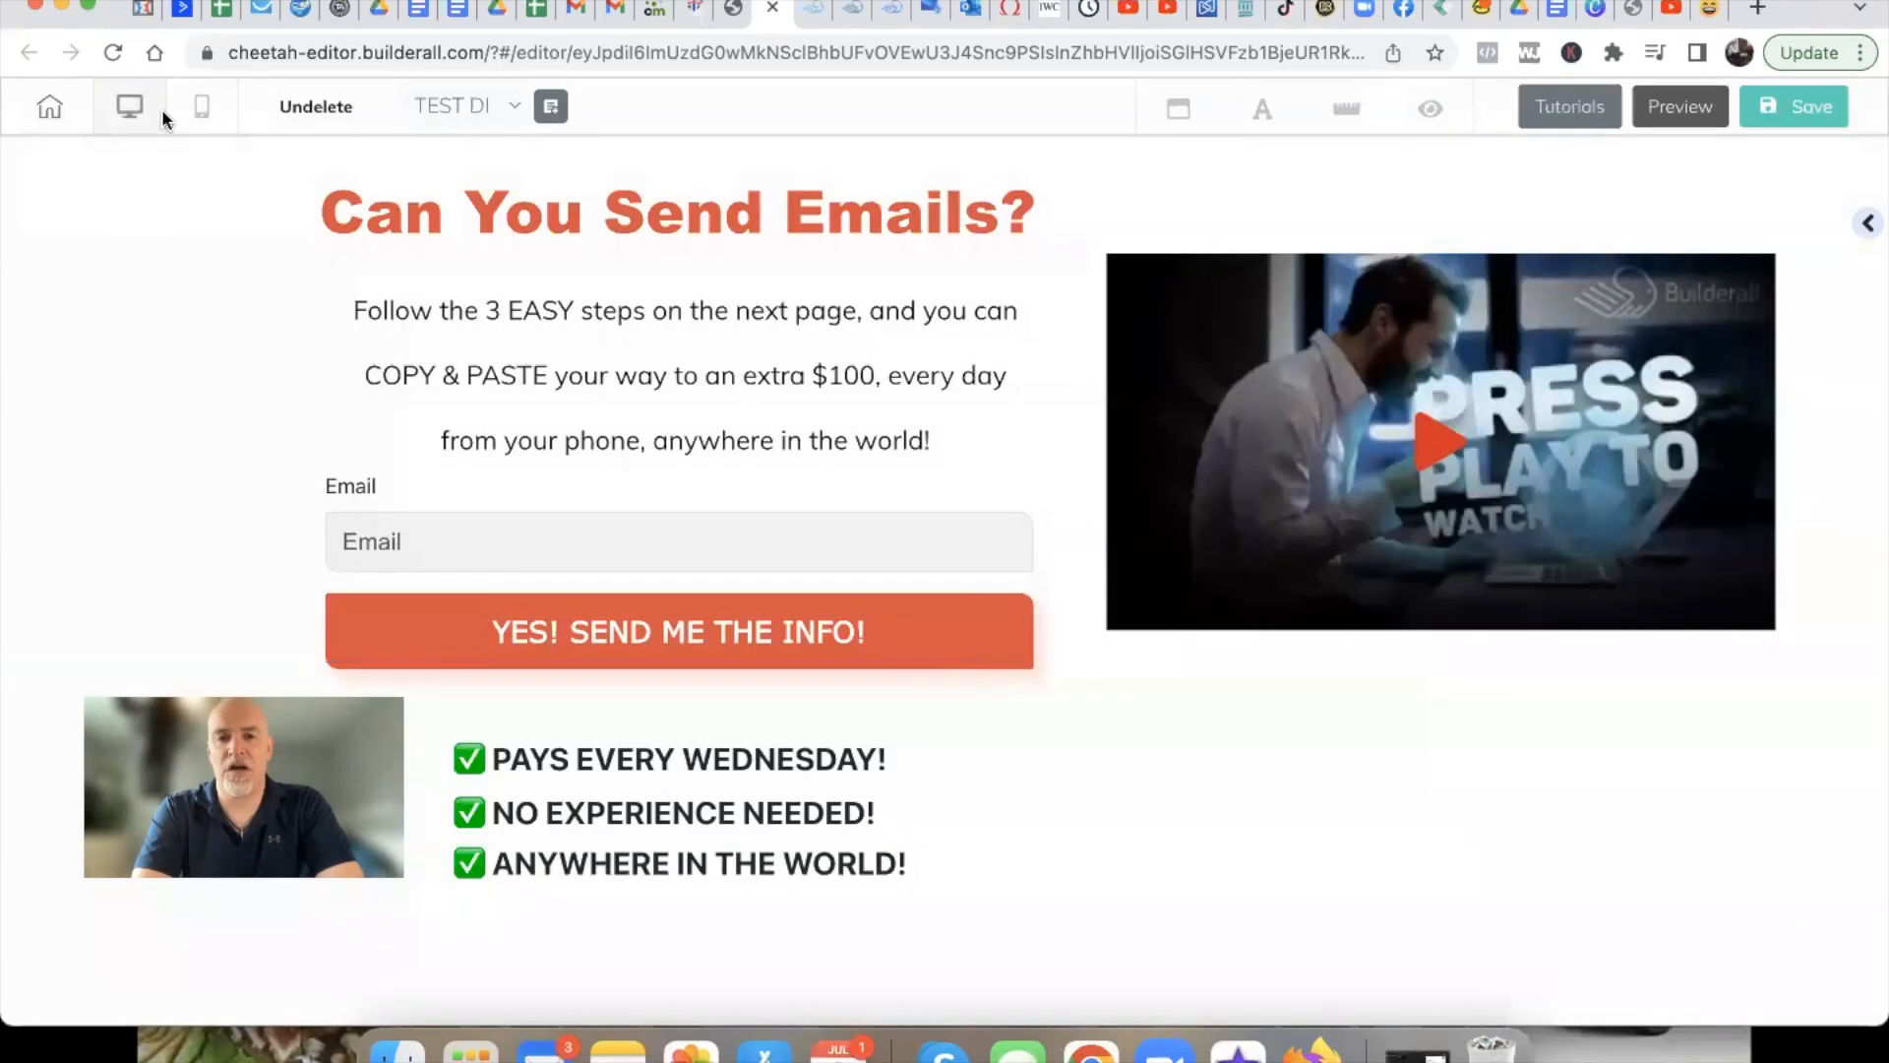
pyautogui.click(1793, 106)
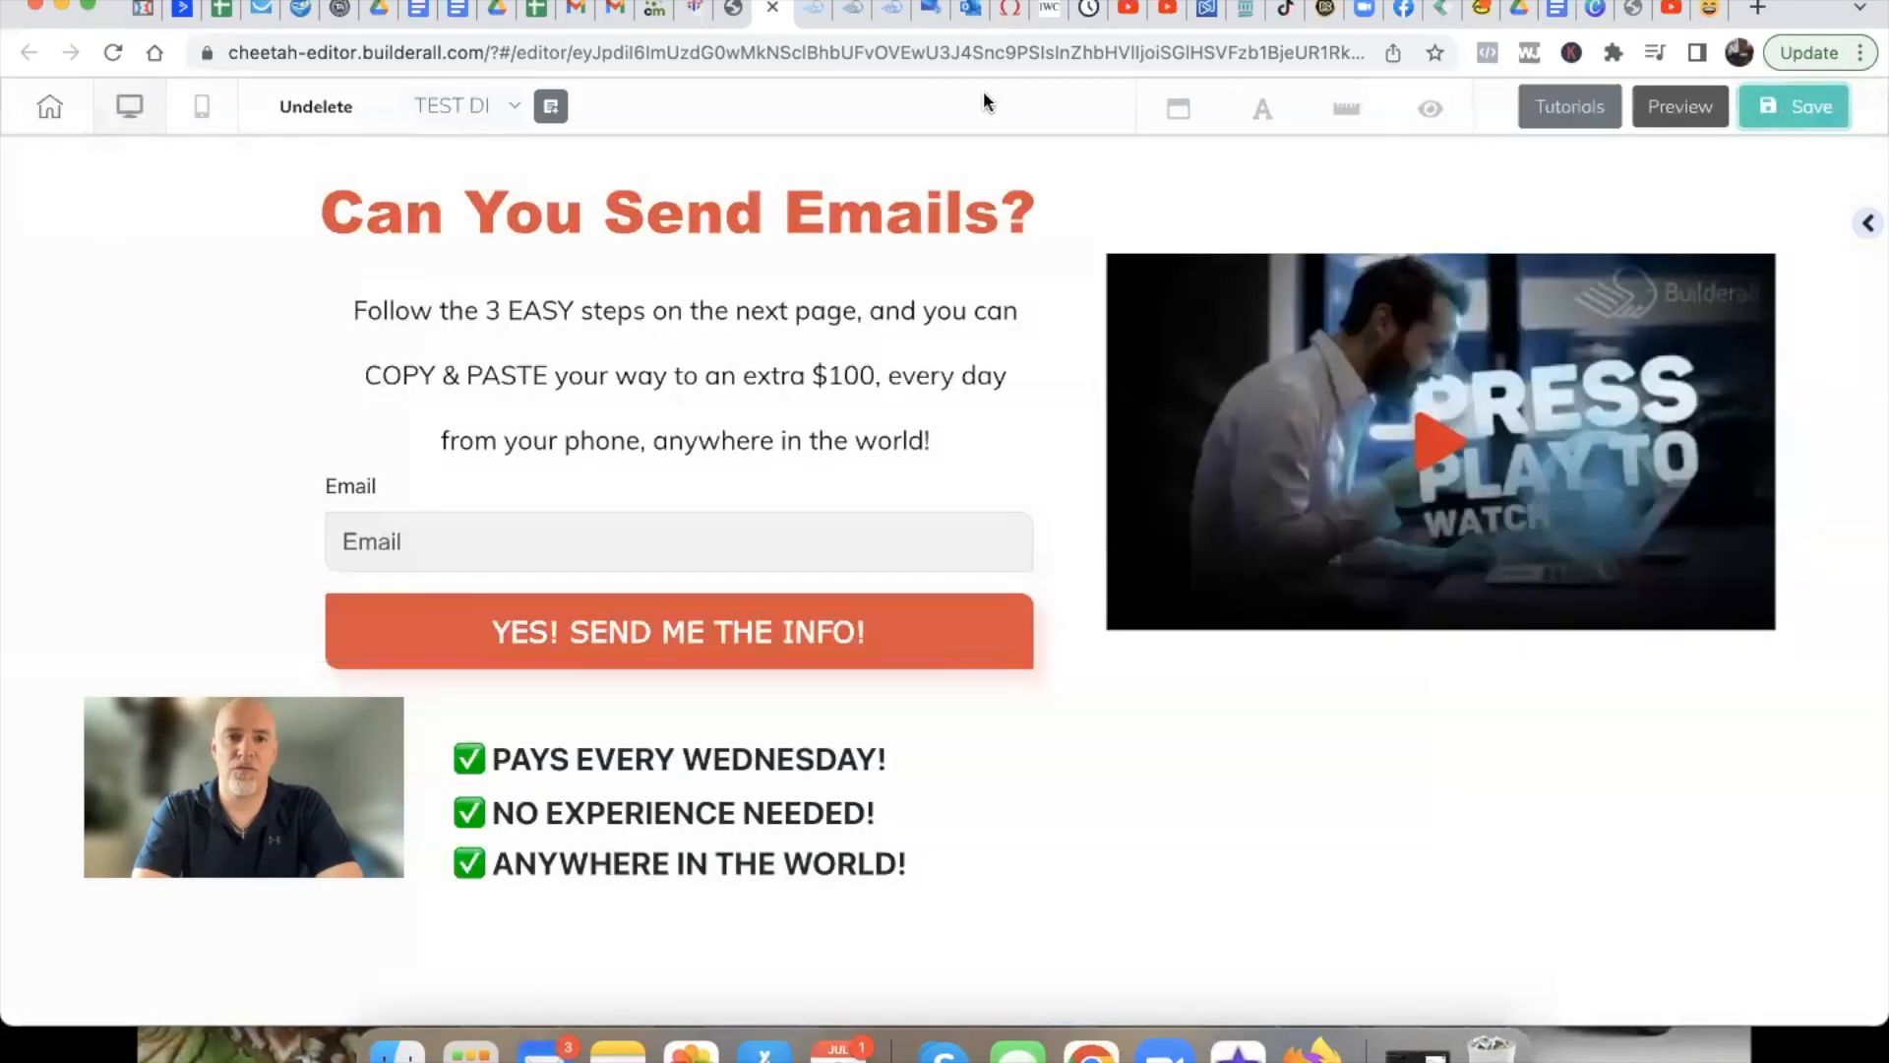
pyautogui.click(802, 12)
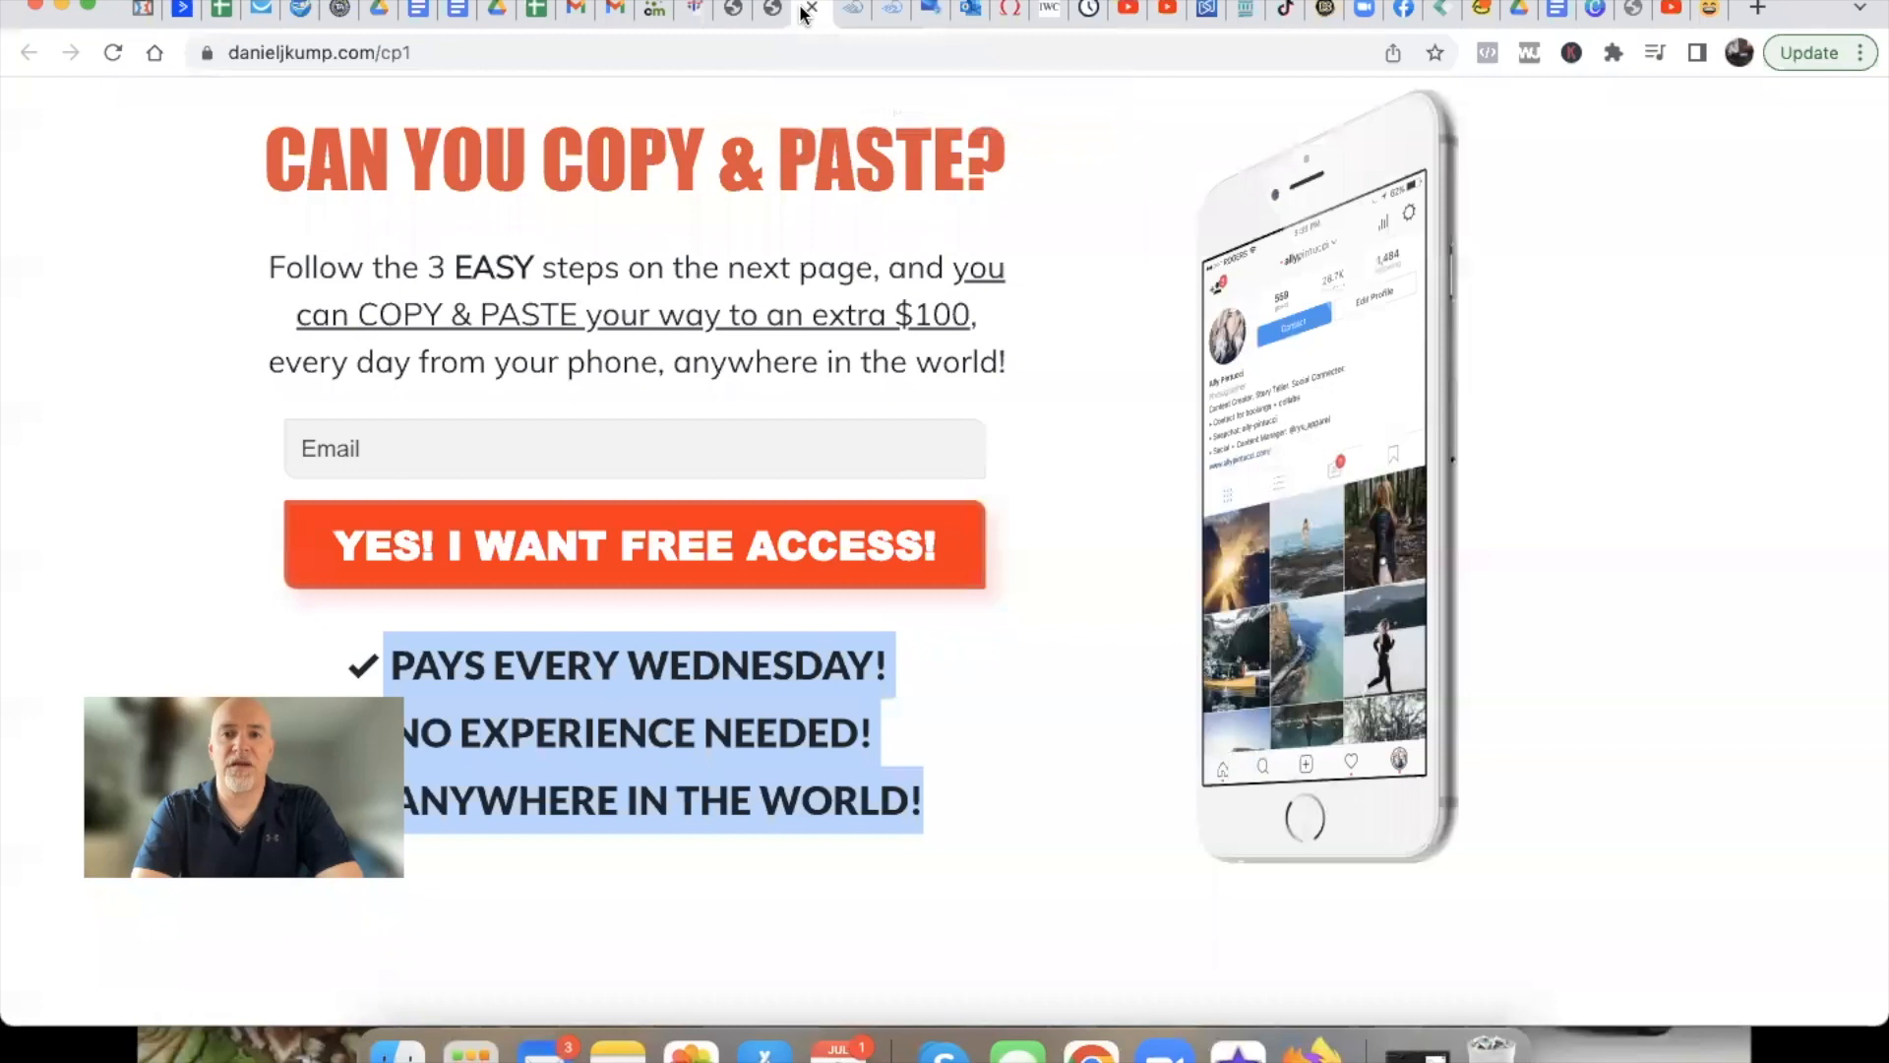
pyautogui.click(758, 12)
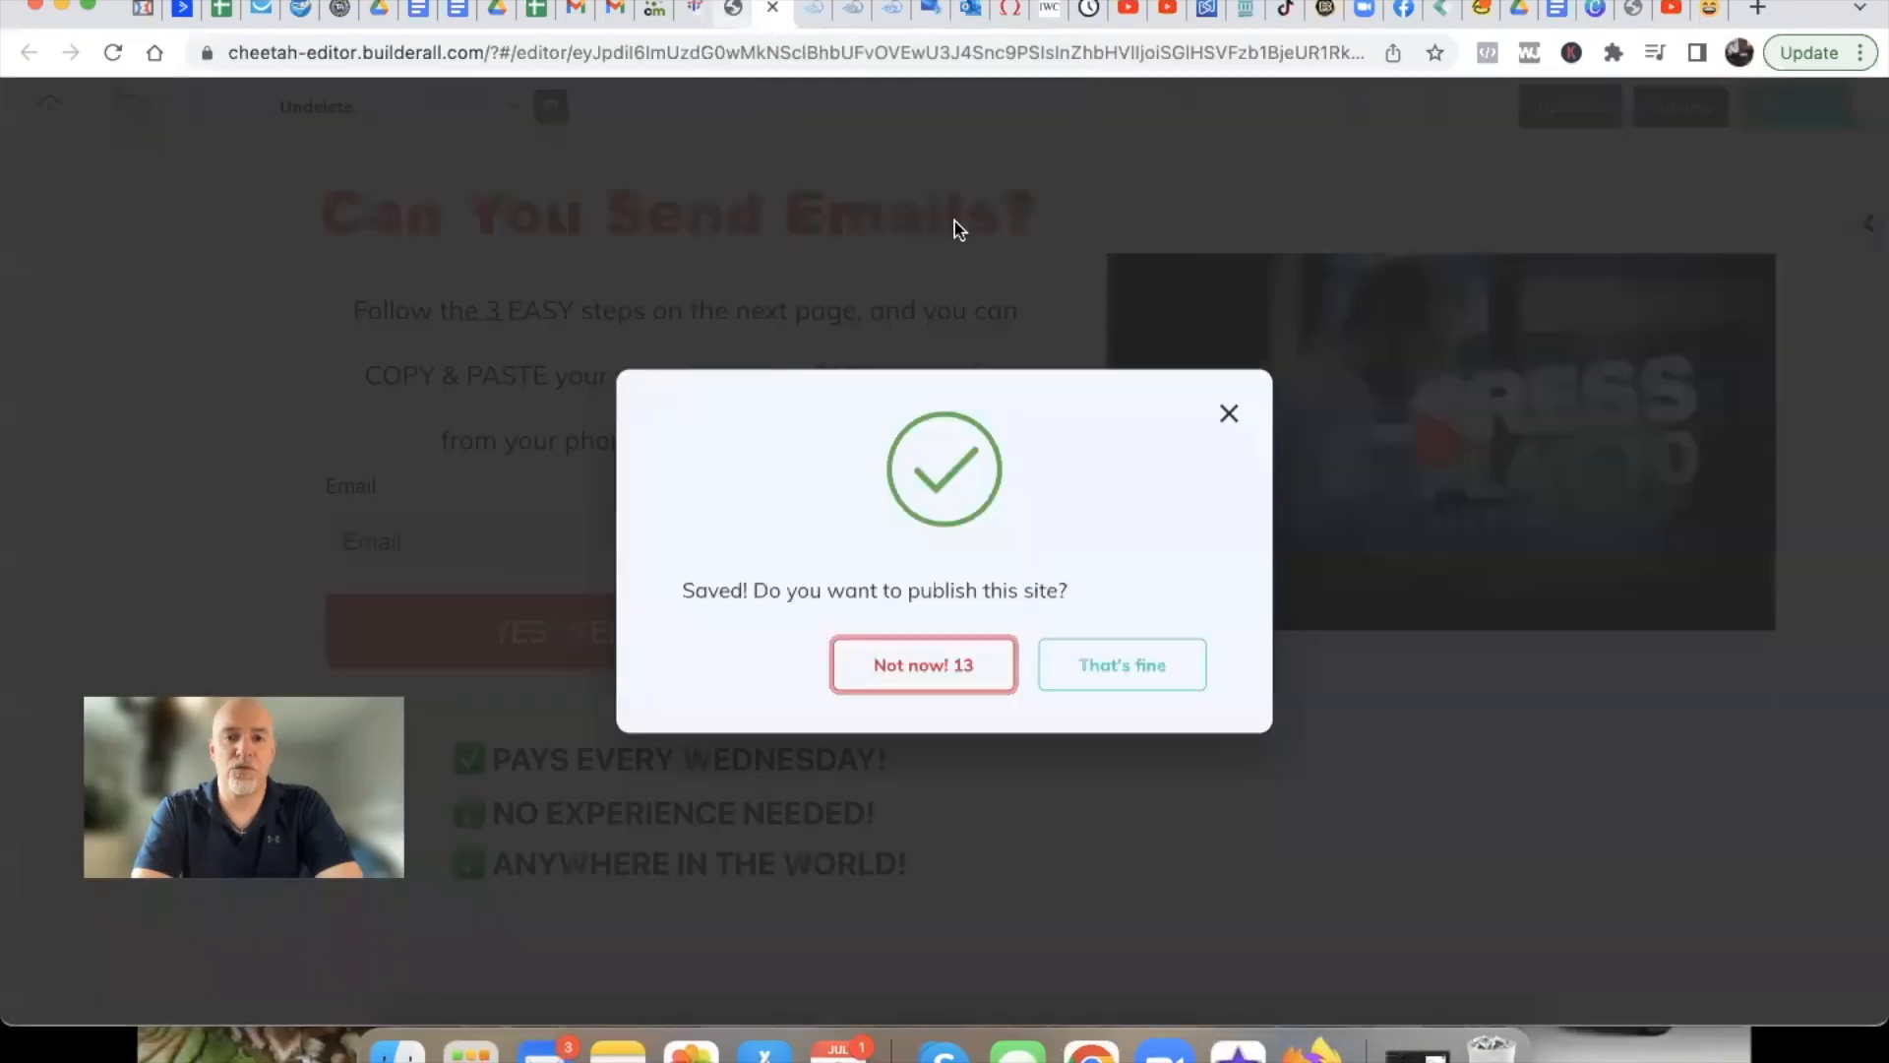
pyautogui.click(1122, 673)
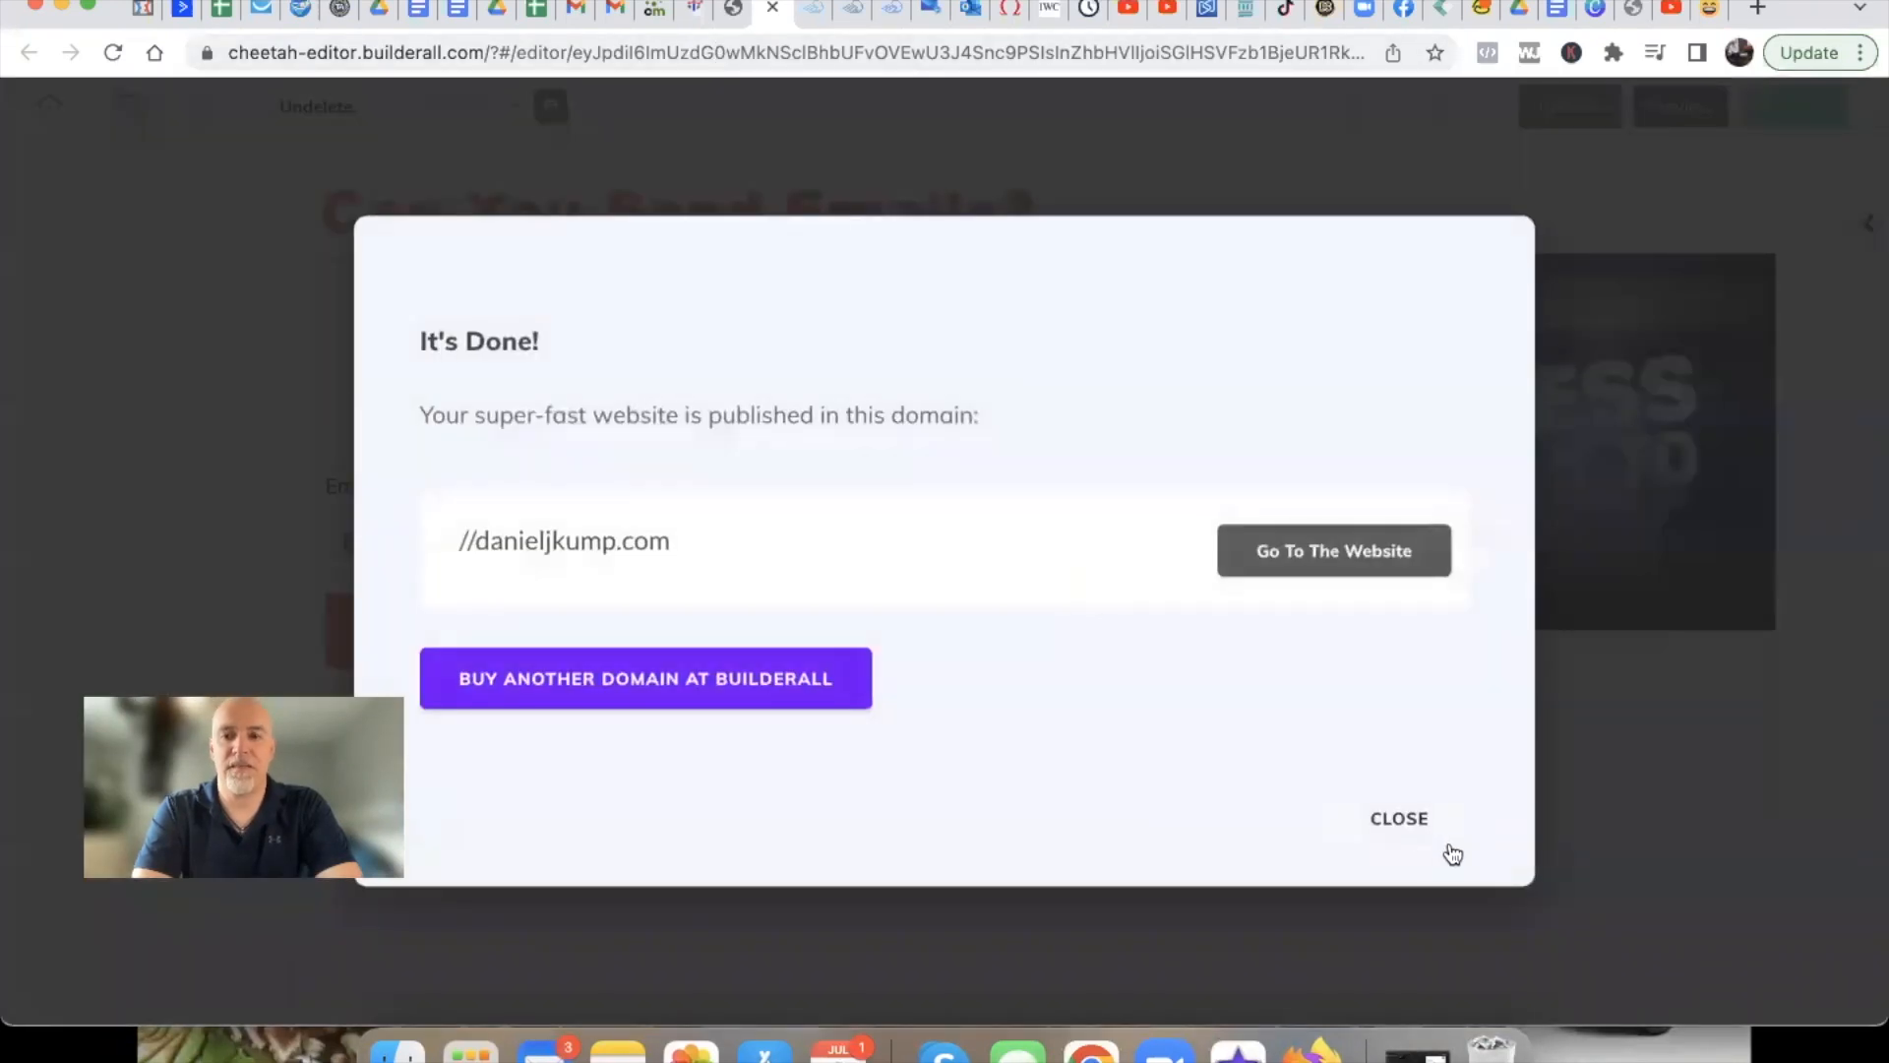
pyautogui.click(1417, 828)
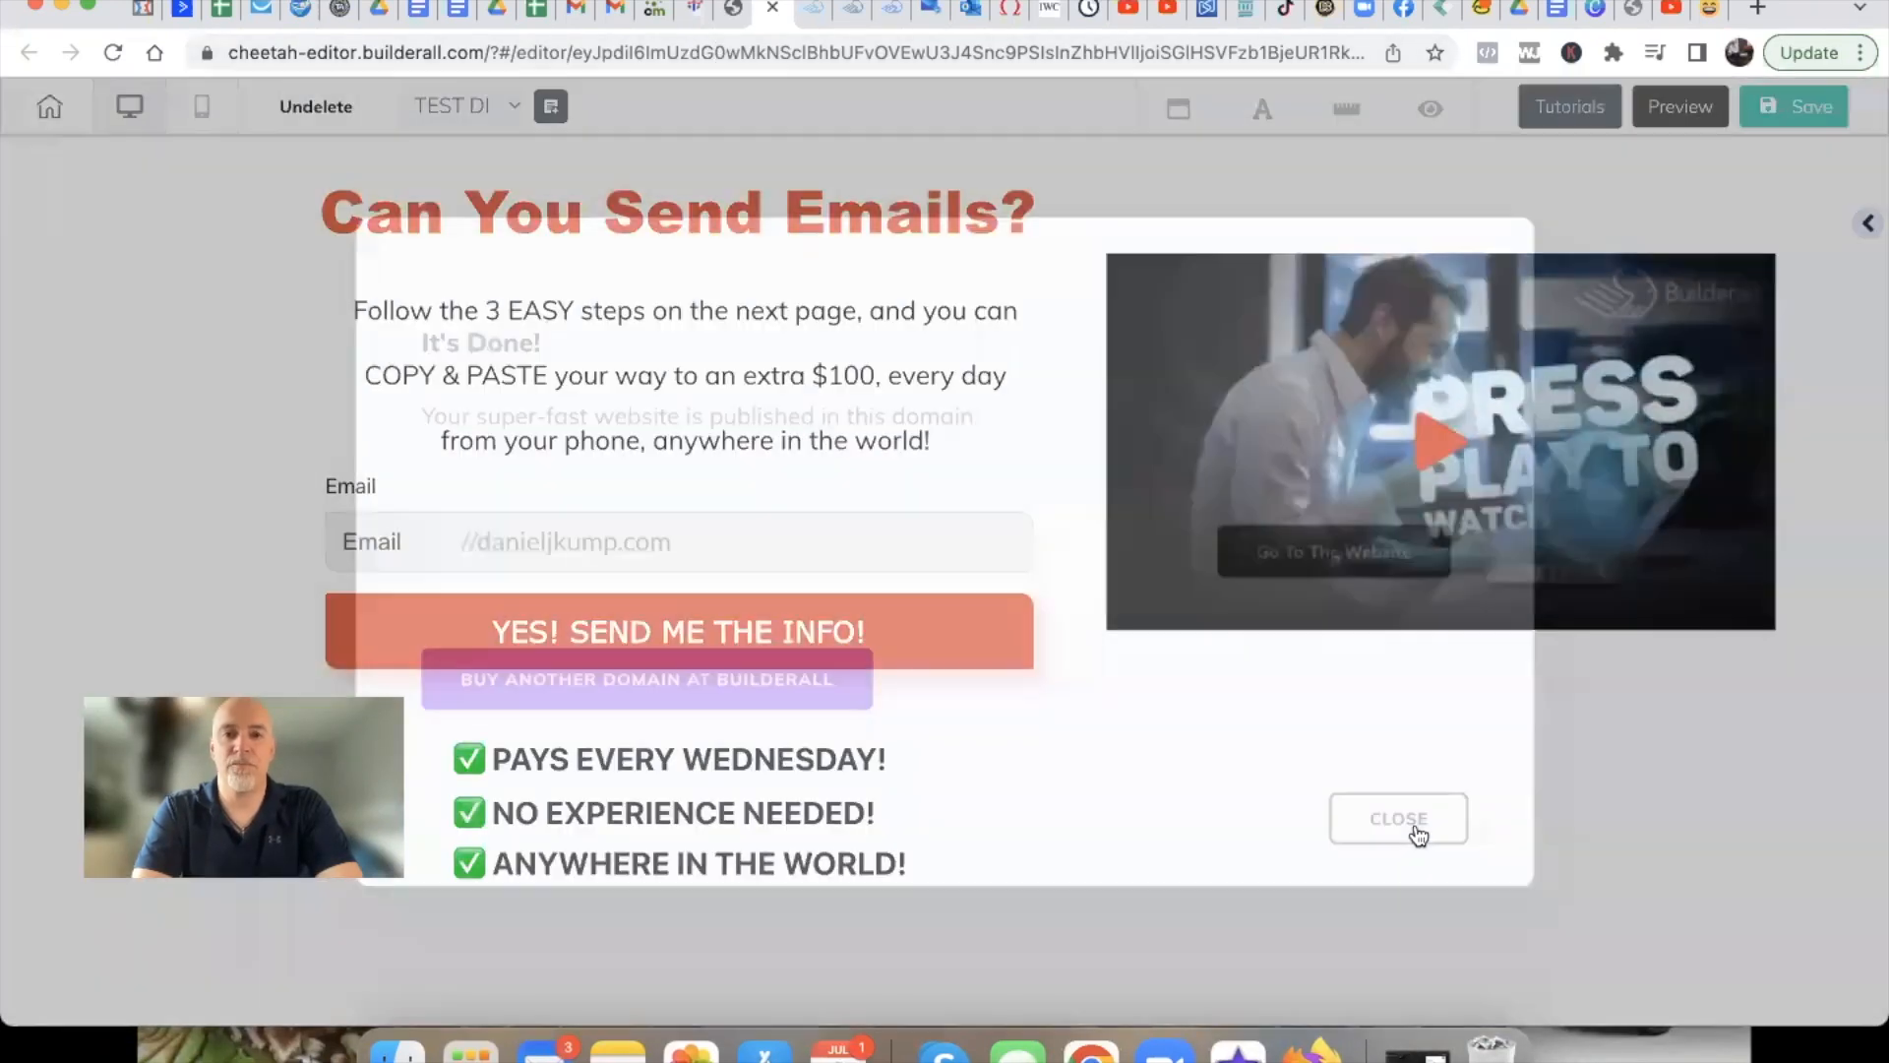
# Open the live TEST DEMO page from the site's page list, reload it, and check the video and headline text
pyautogui.click(729, 15)
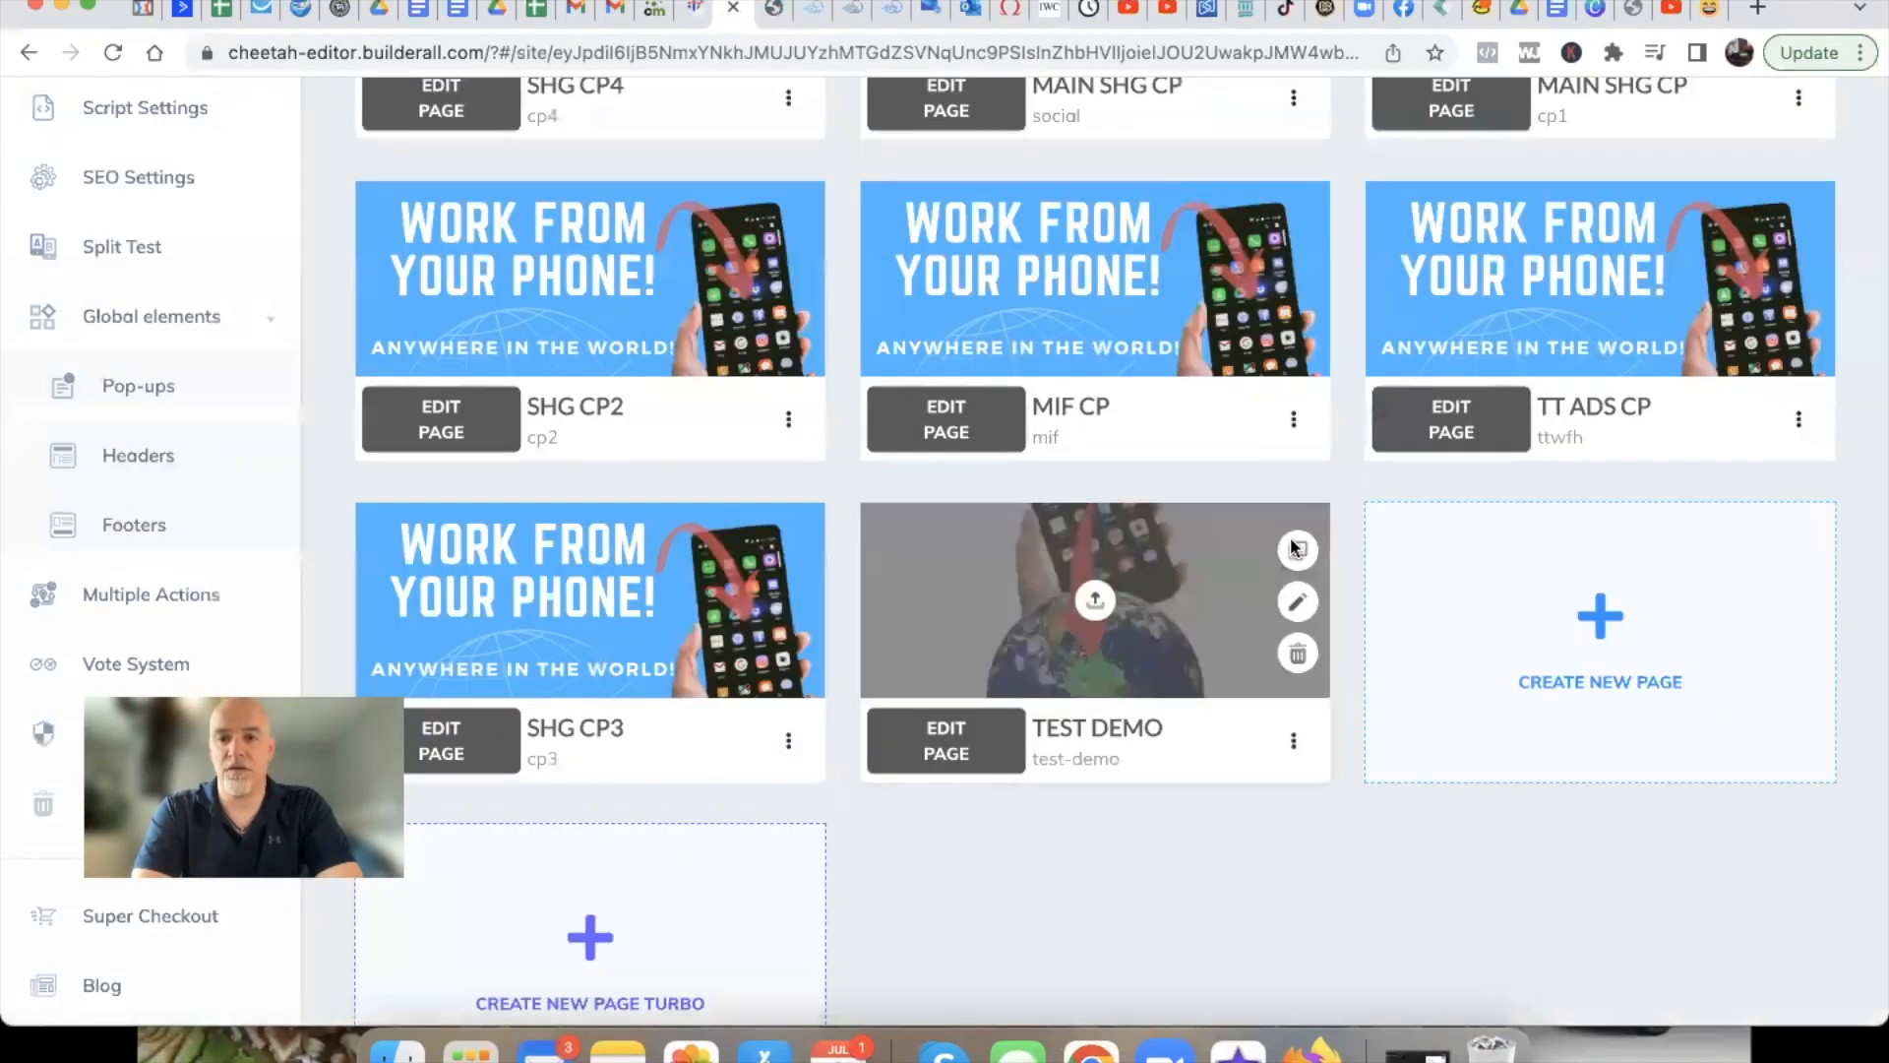
pyautogui.click(1295, 745)
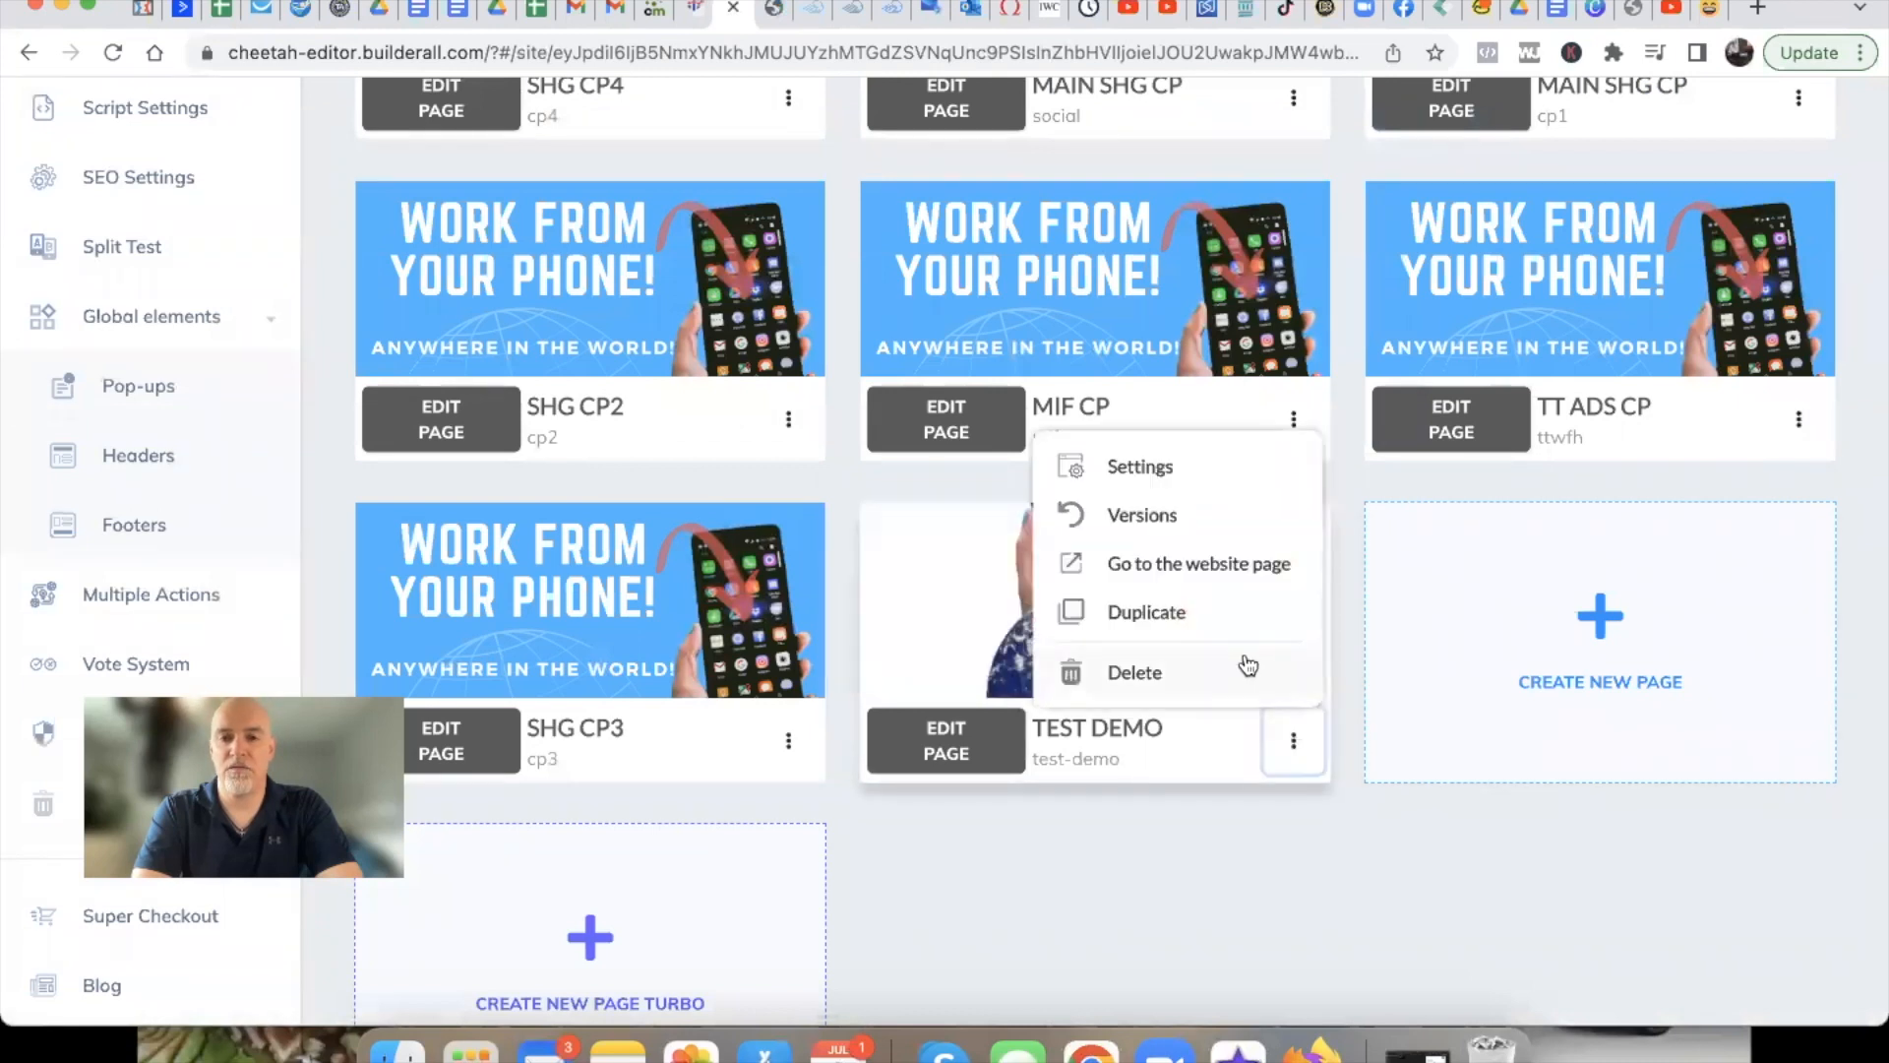
pyautogui.click(1222, 568)
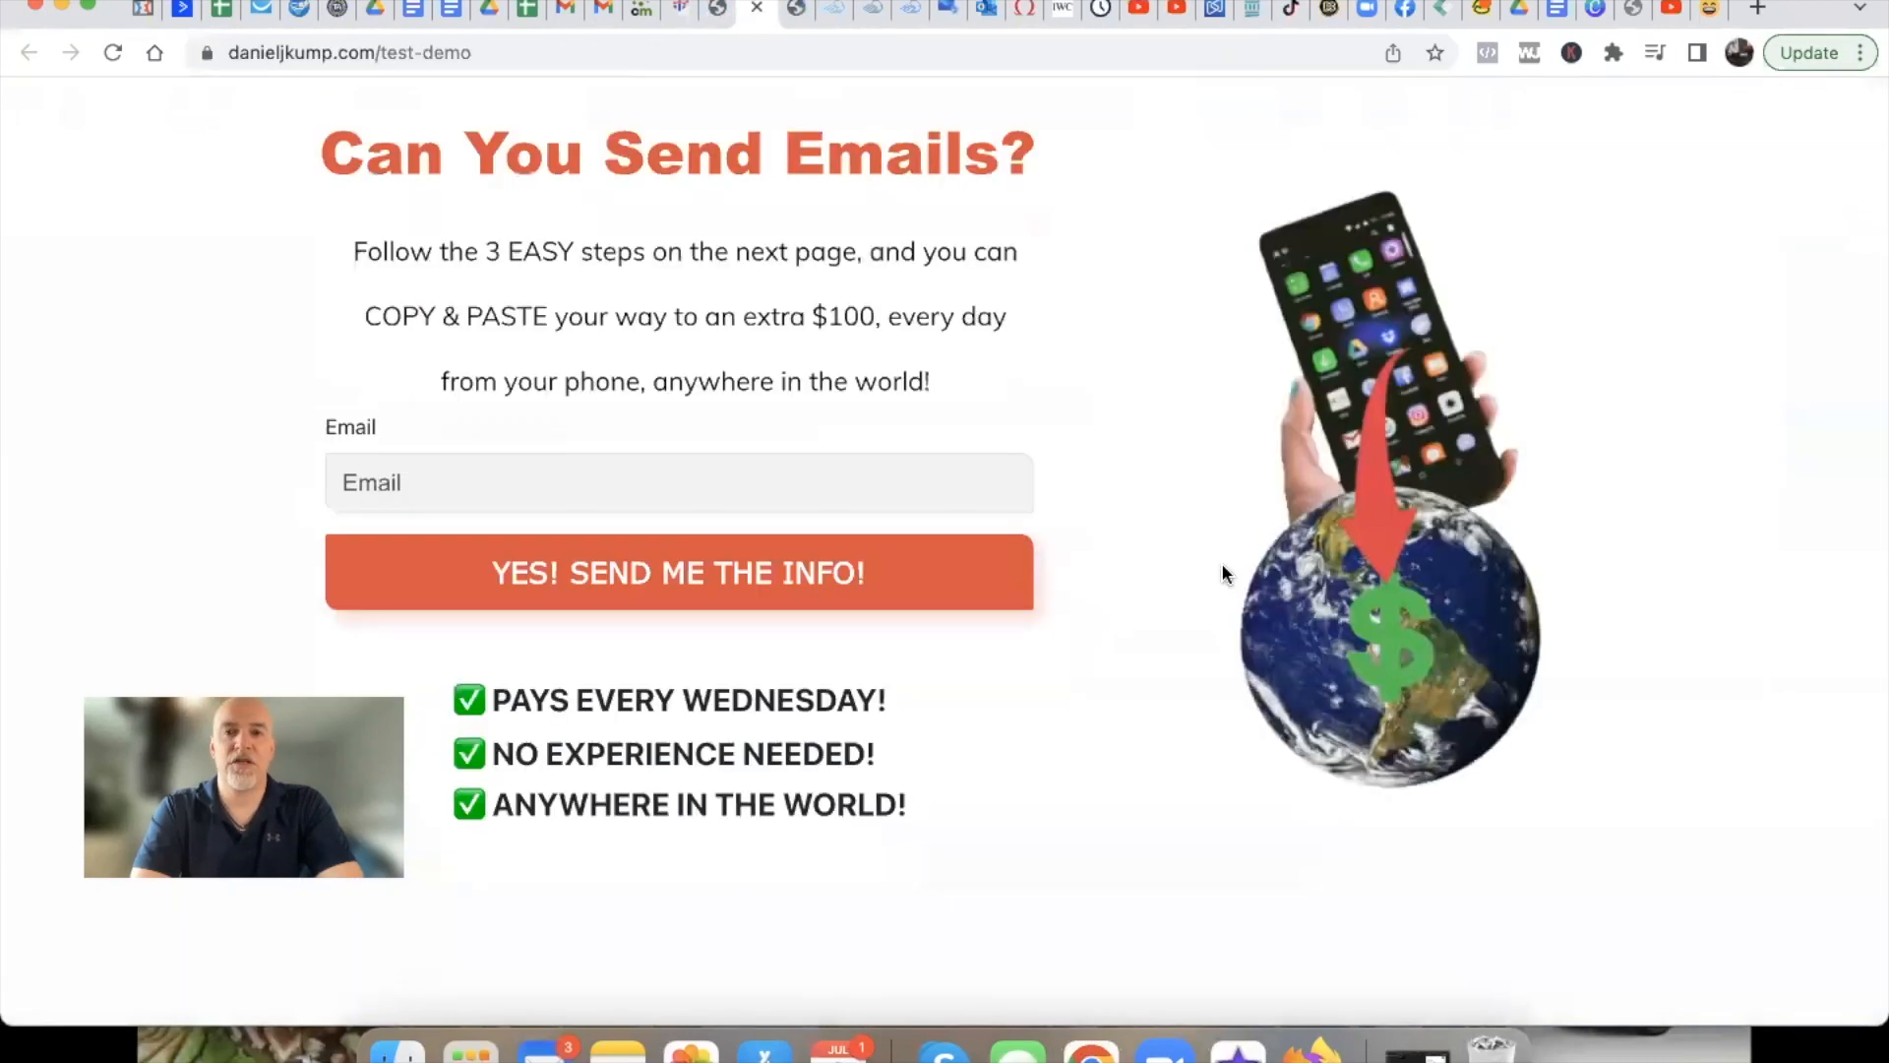
pyautogui.click(113, 56)
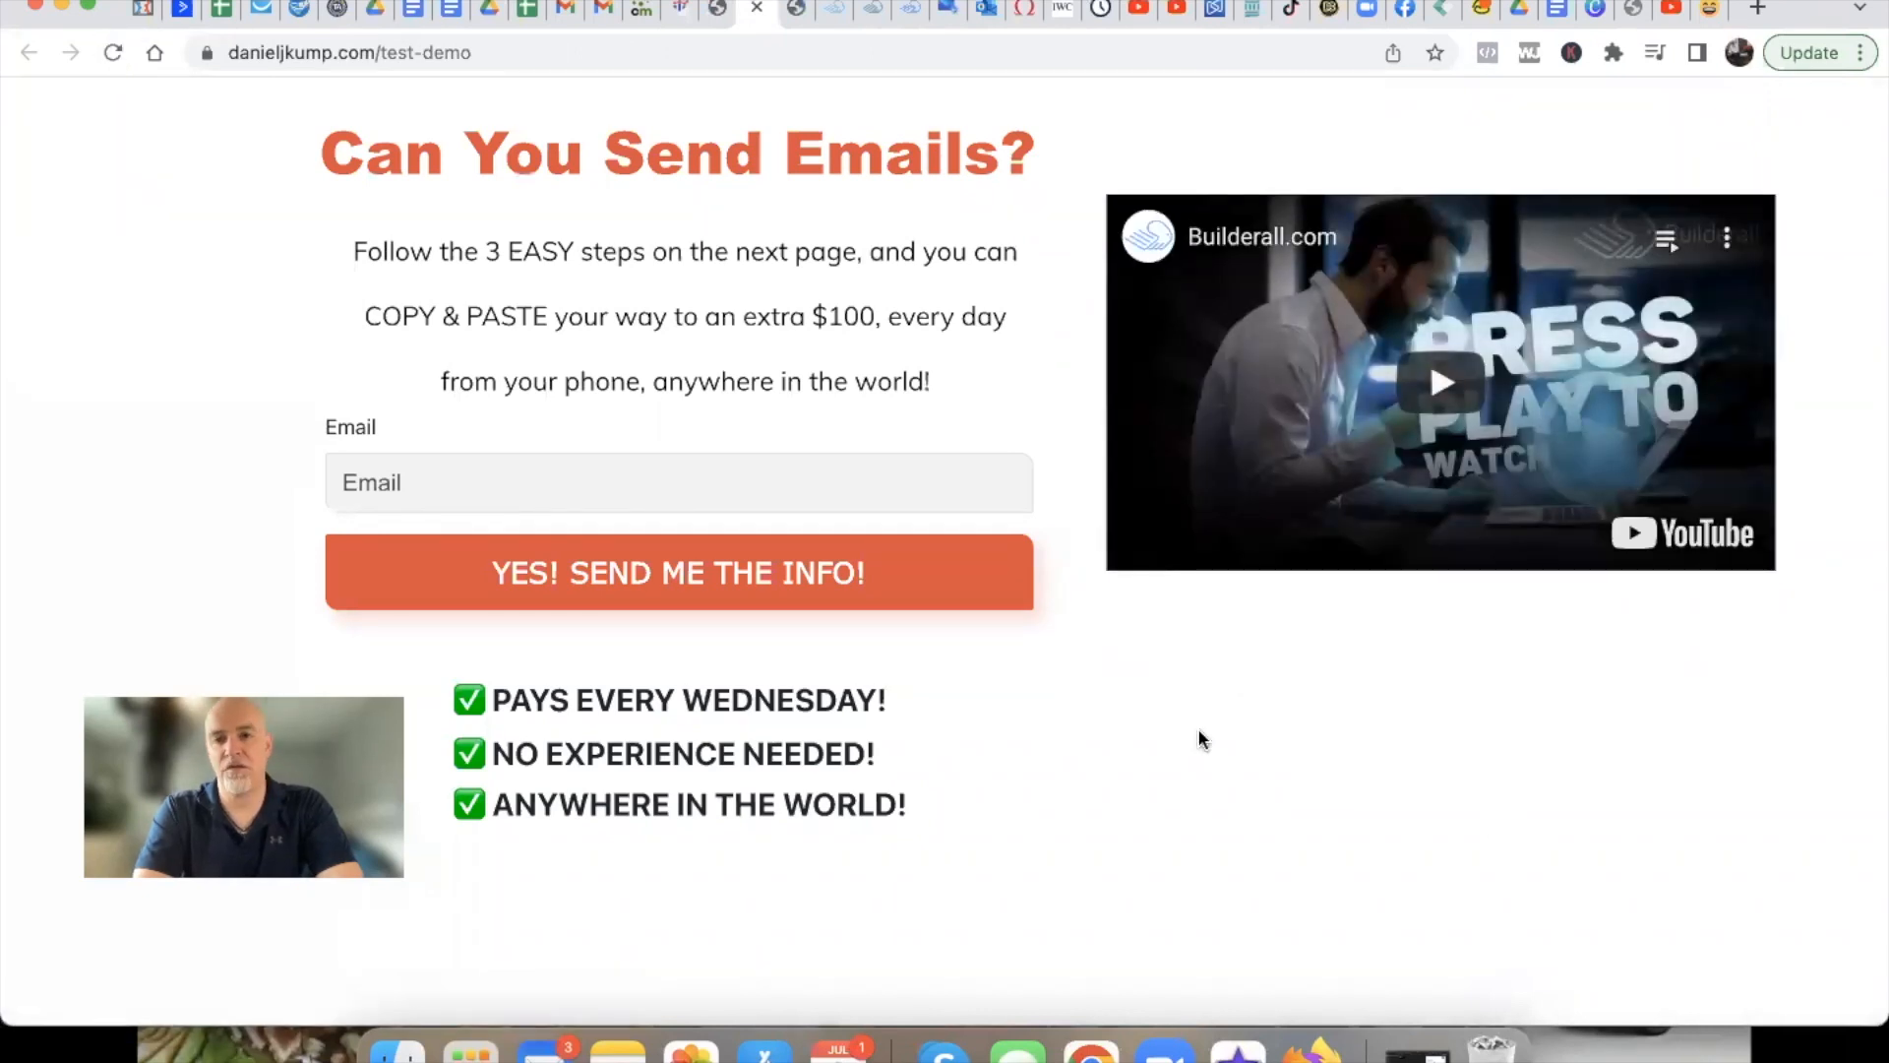
pyautogui.click(1444, 377)
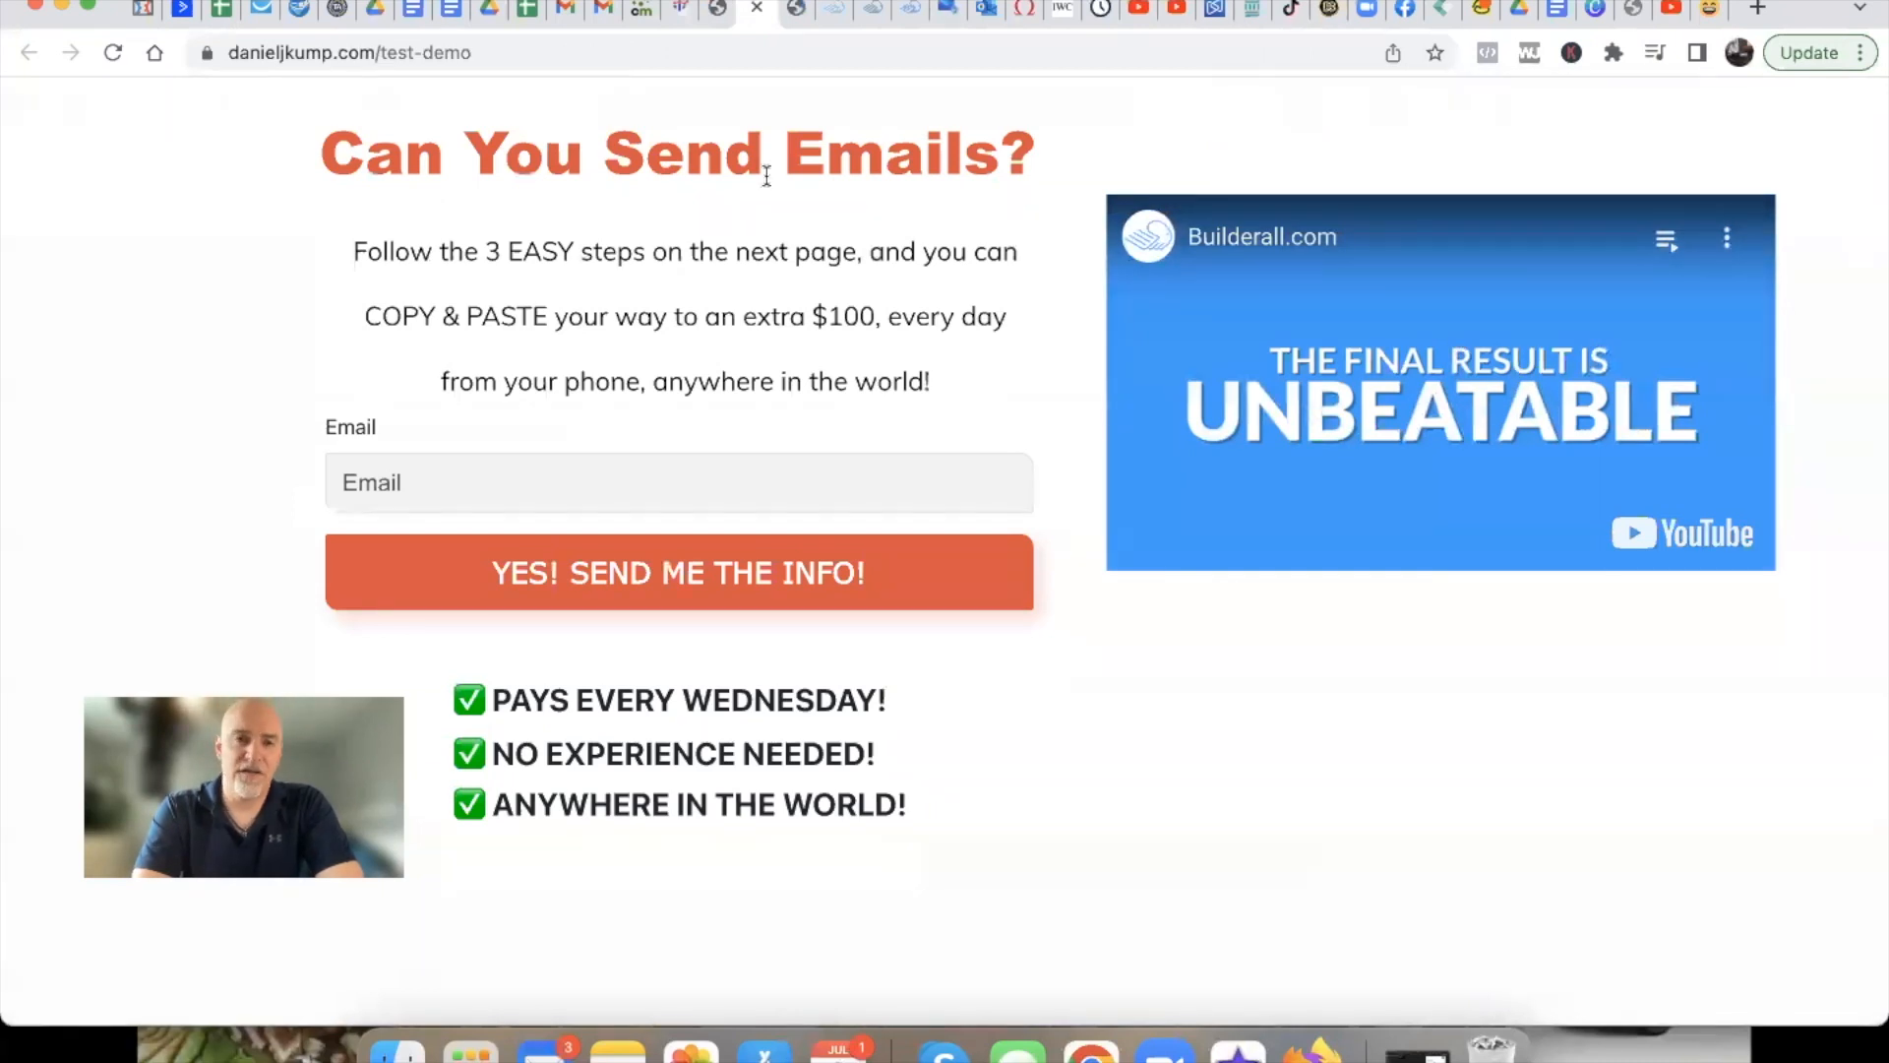
pyautogui.moveTo(296, 138); pyautogui.dragTo(1028, 366)
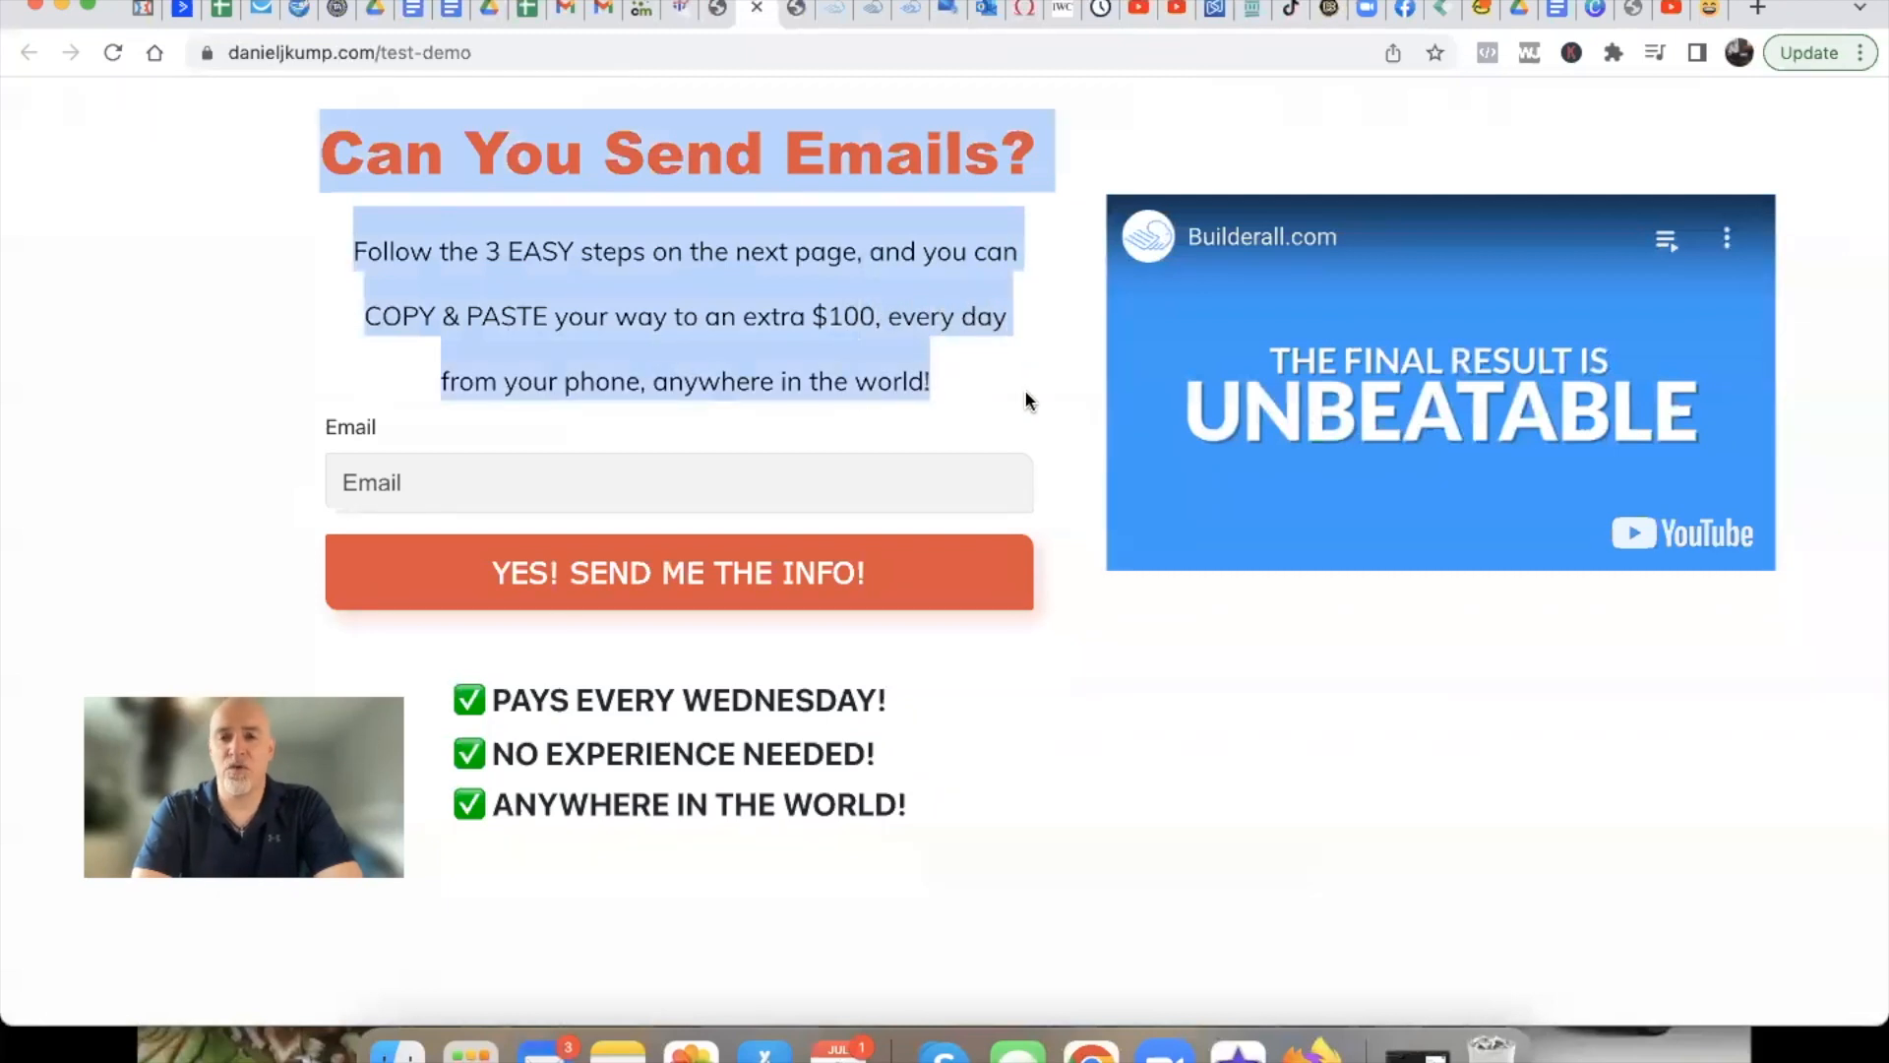
# View the existing published cp1 capture page to compare its headline and layout with the test page
pyautogui.click(796, 10)
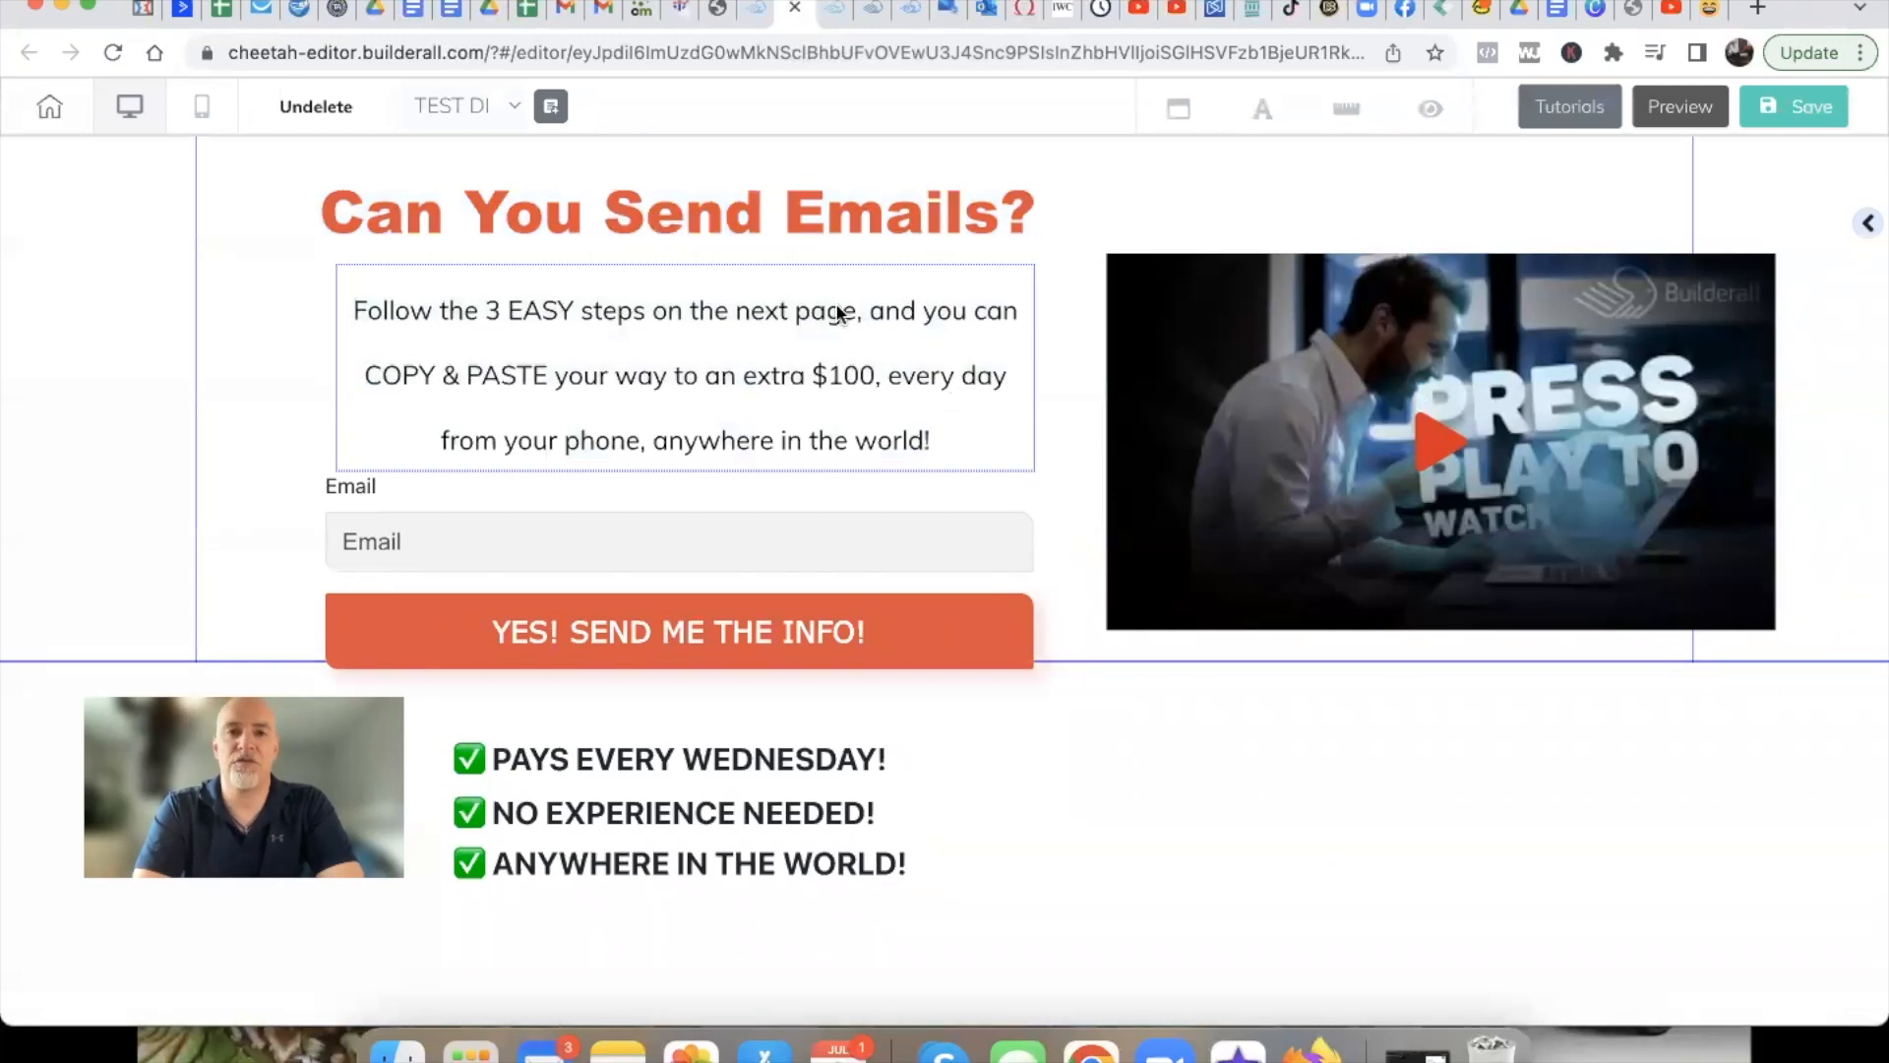
pyautogui.click(795, 12)
pyautogui.click(1002, 385)
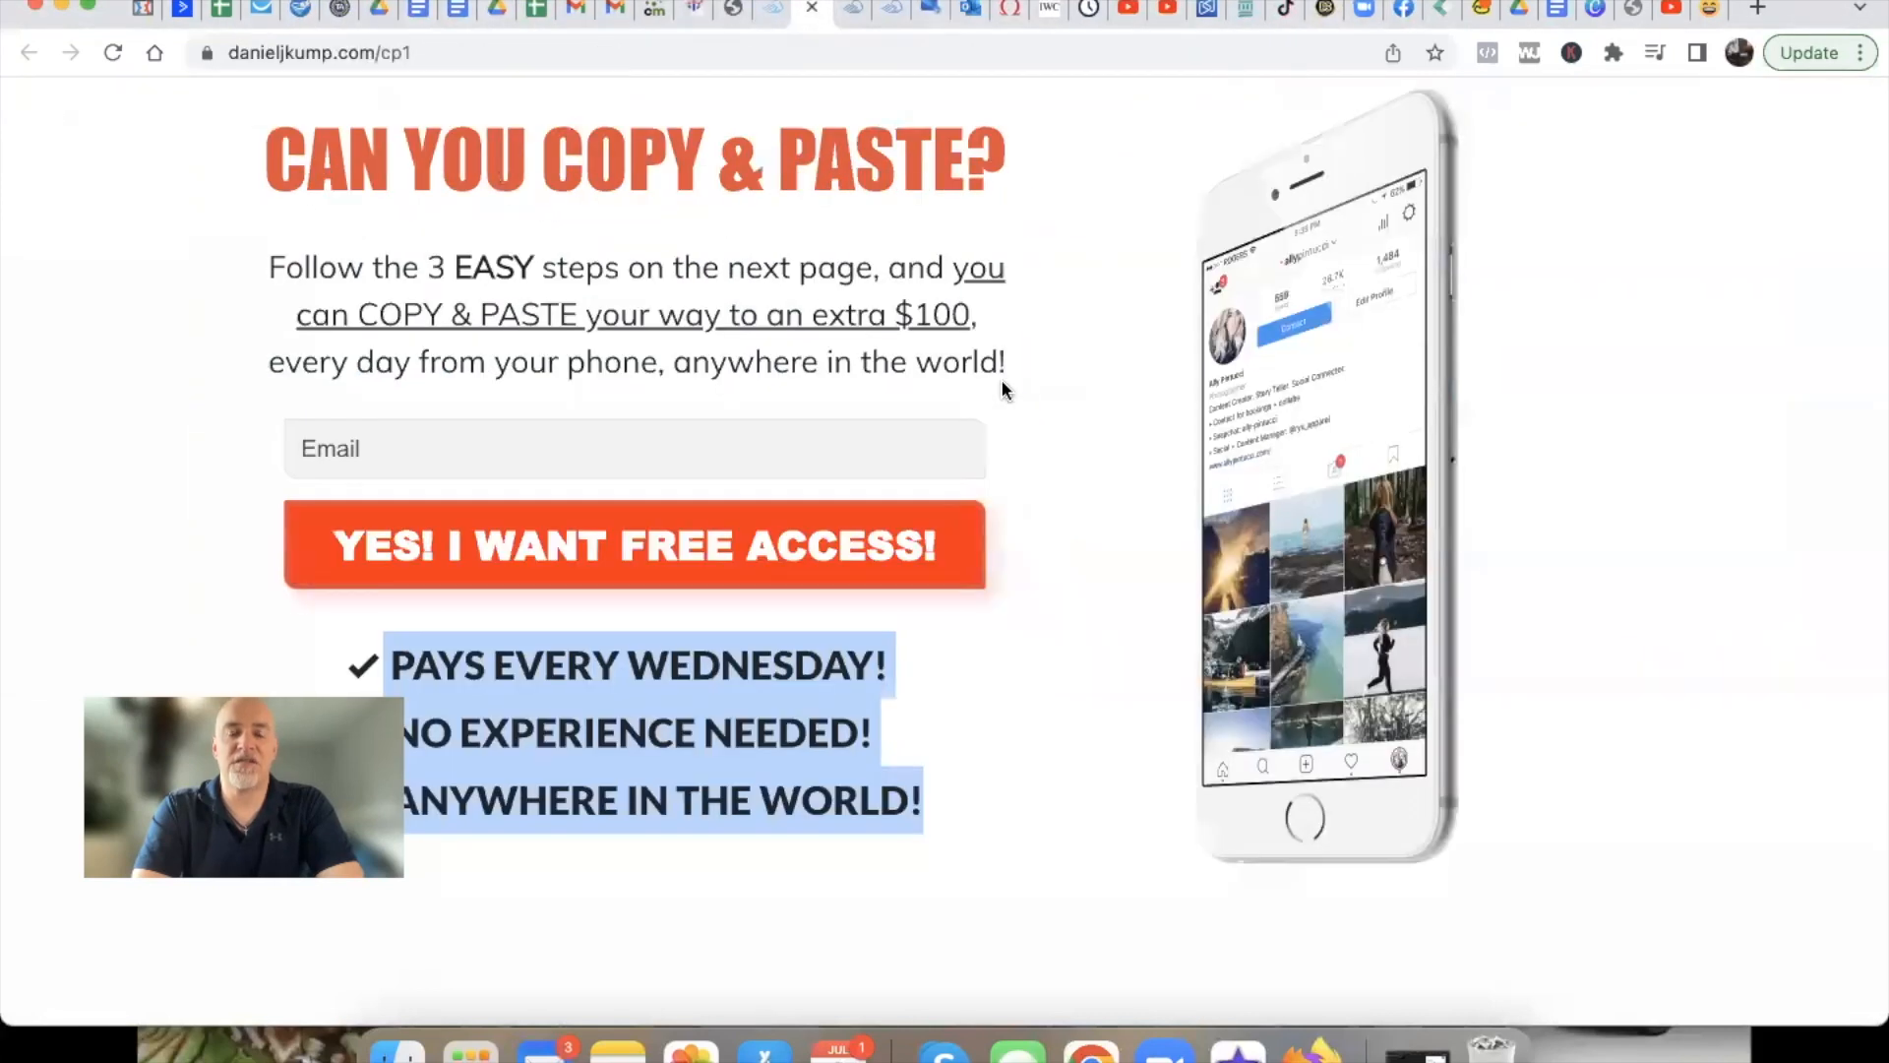
pyautogui.click(711, 116)
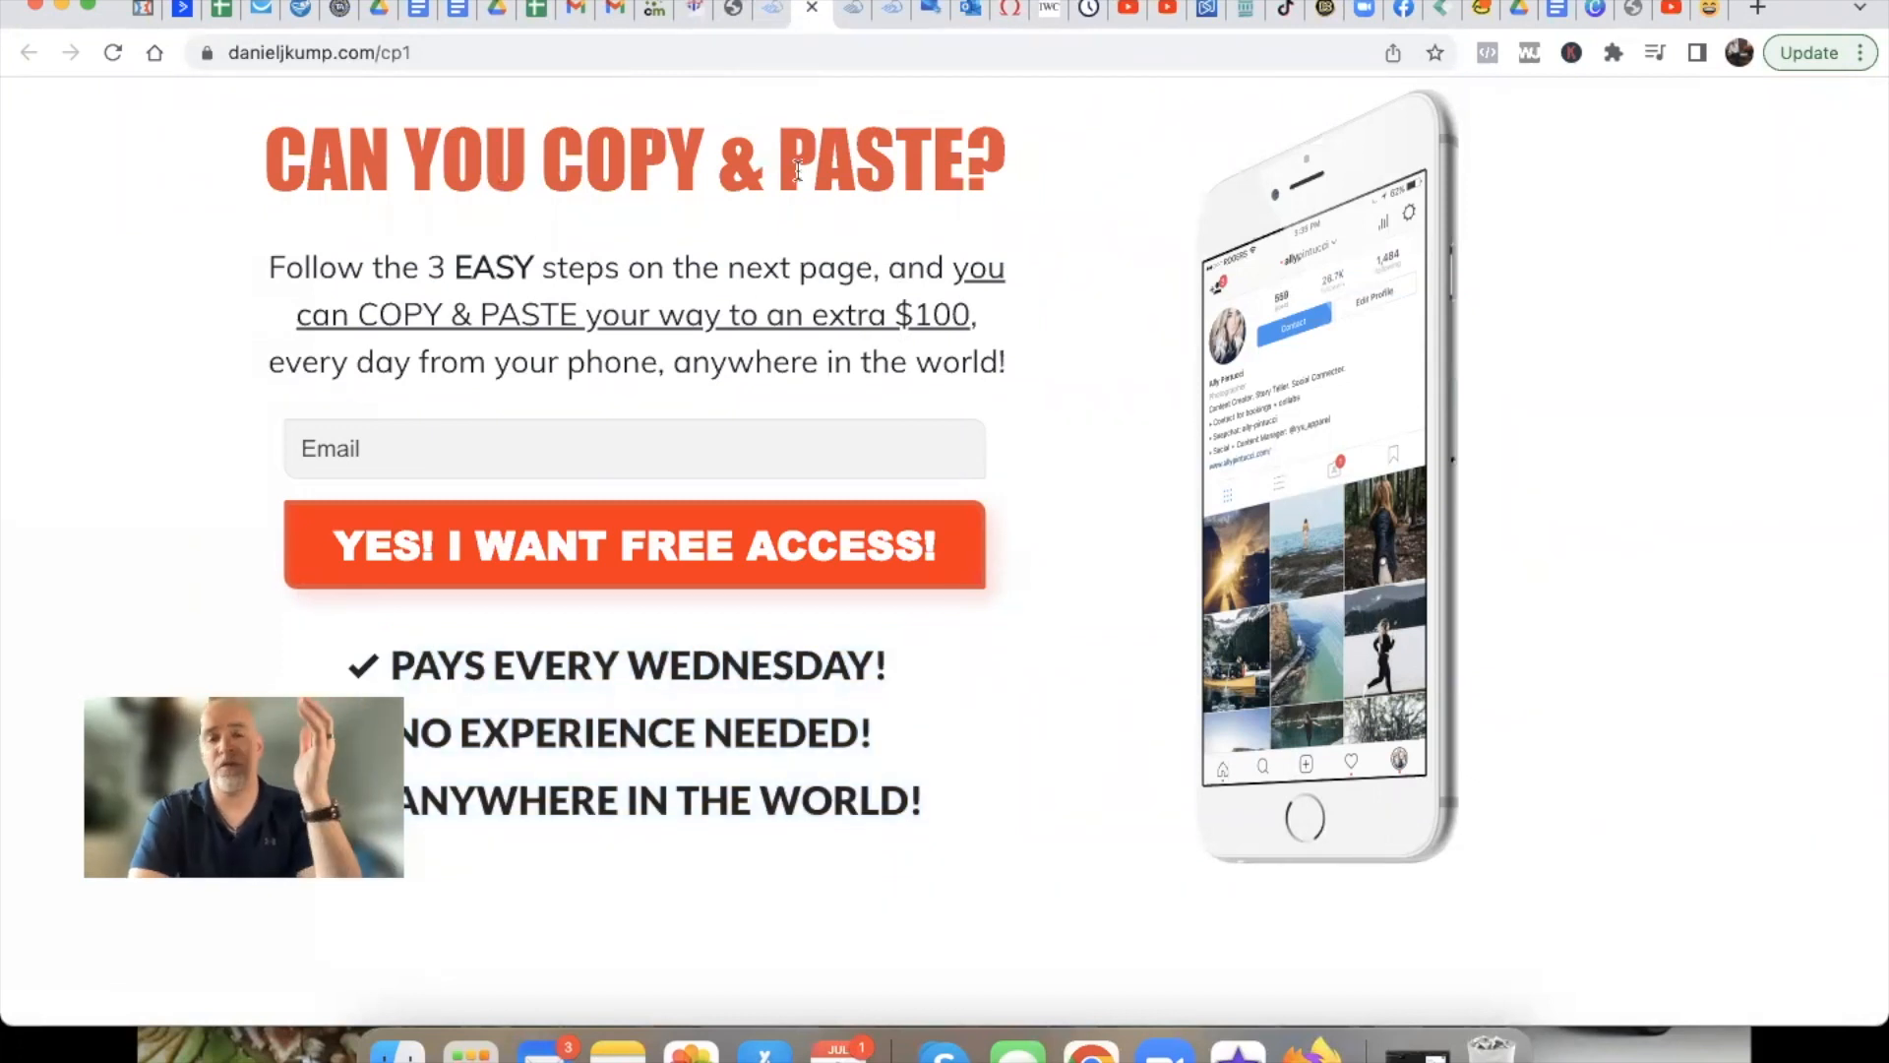
pyautogui.click(812, 9)
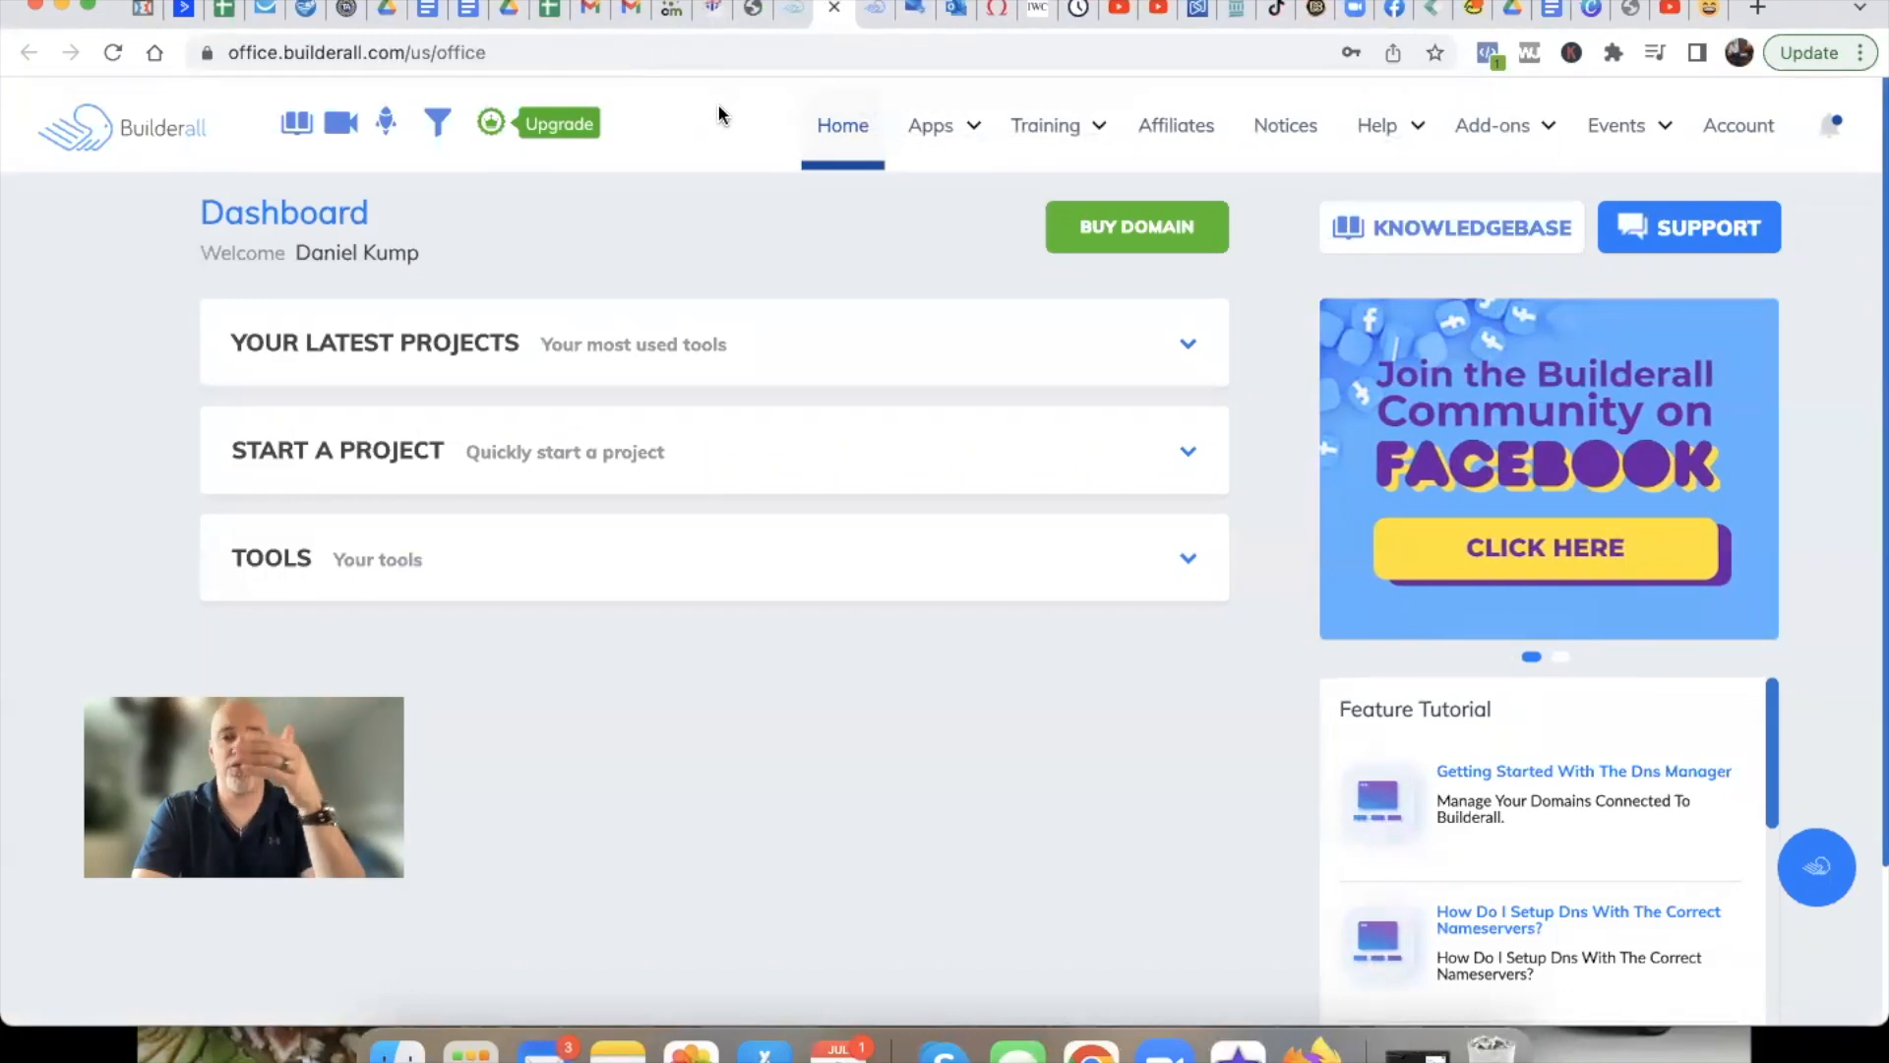
pyautogui.click(745, 18)
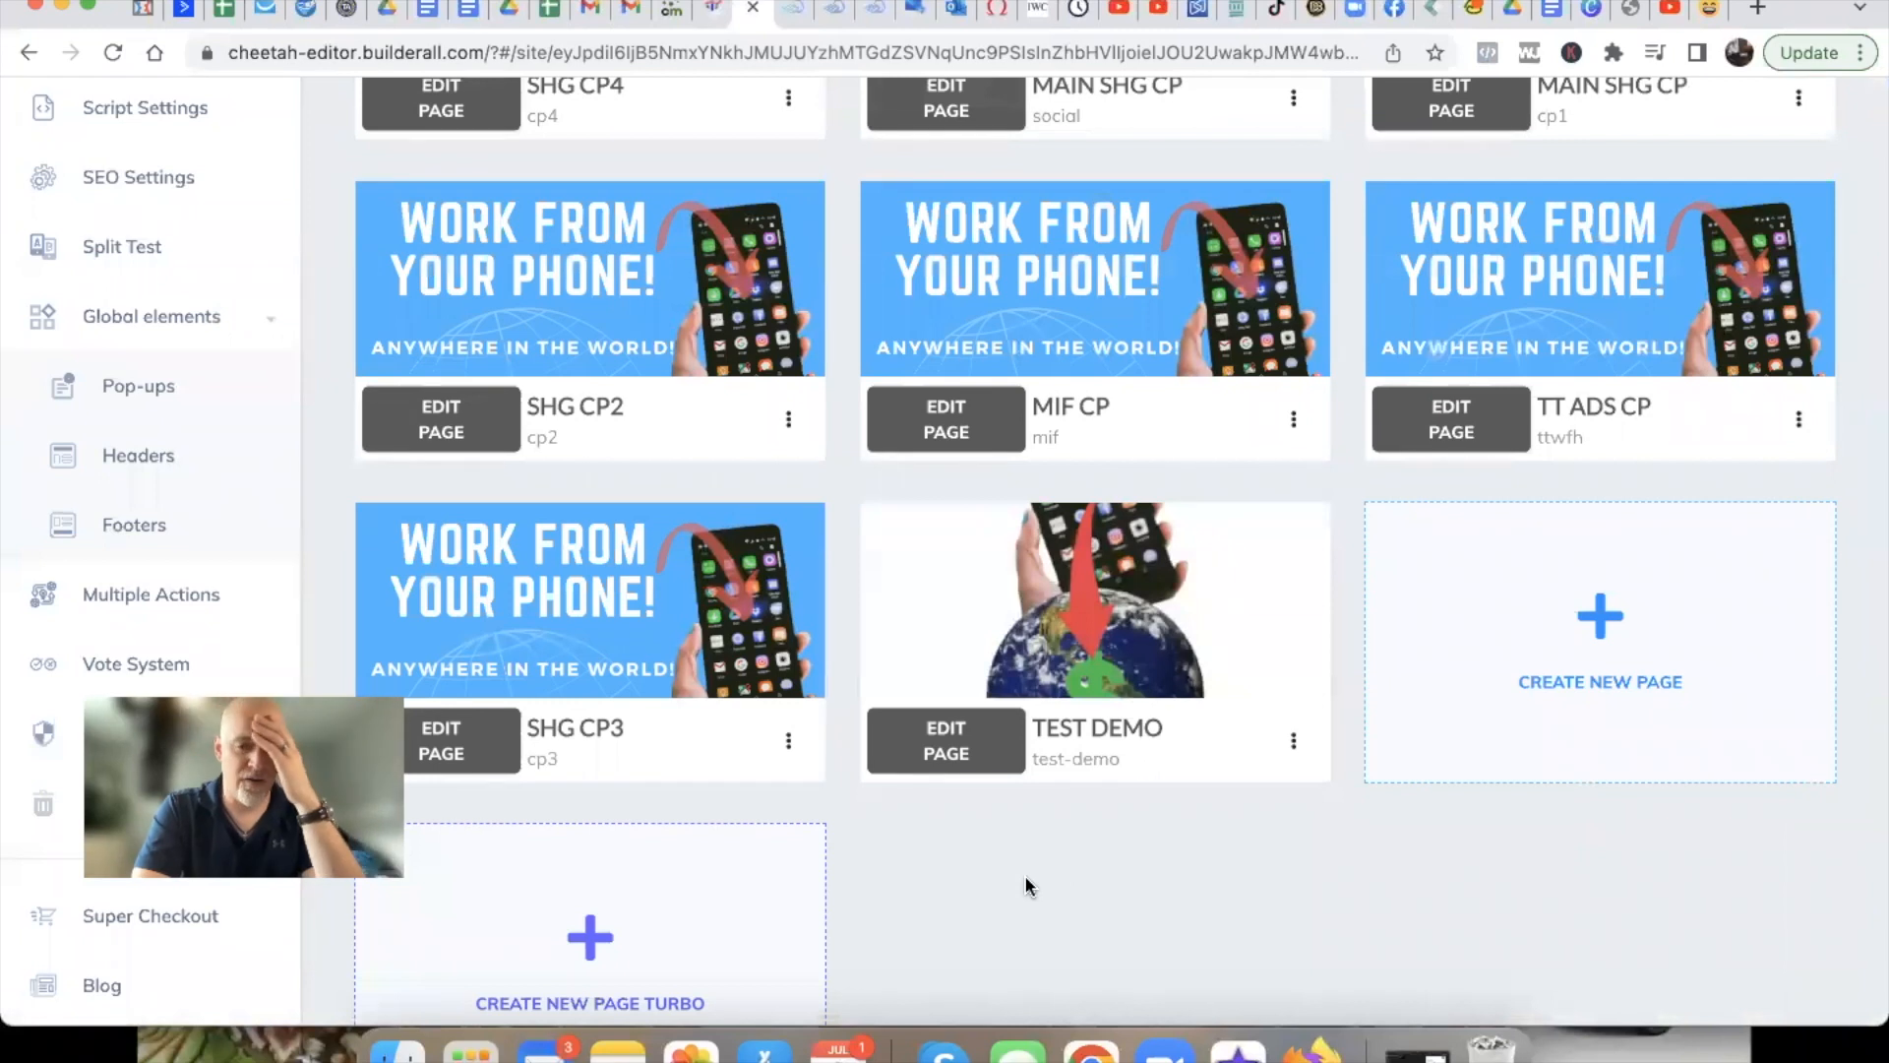
pyautogui.scroll(2, 1024, 876)
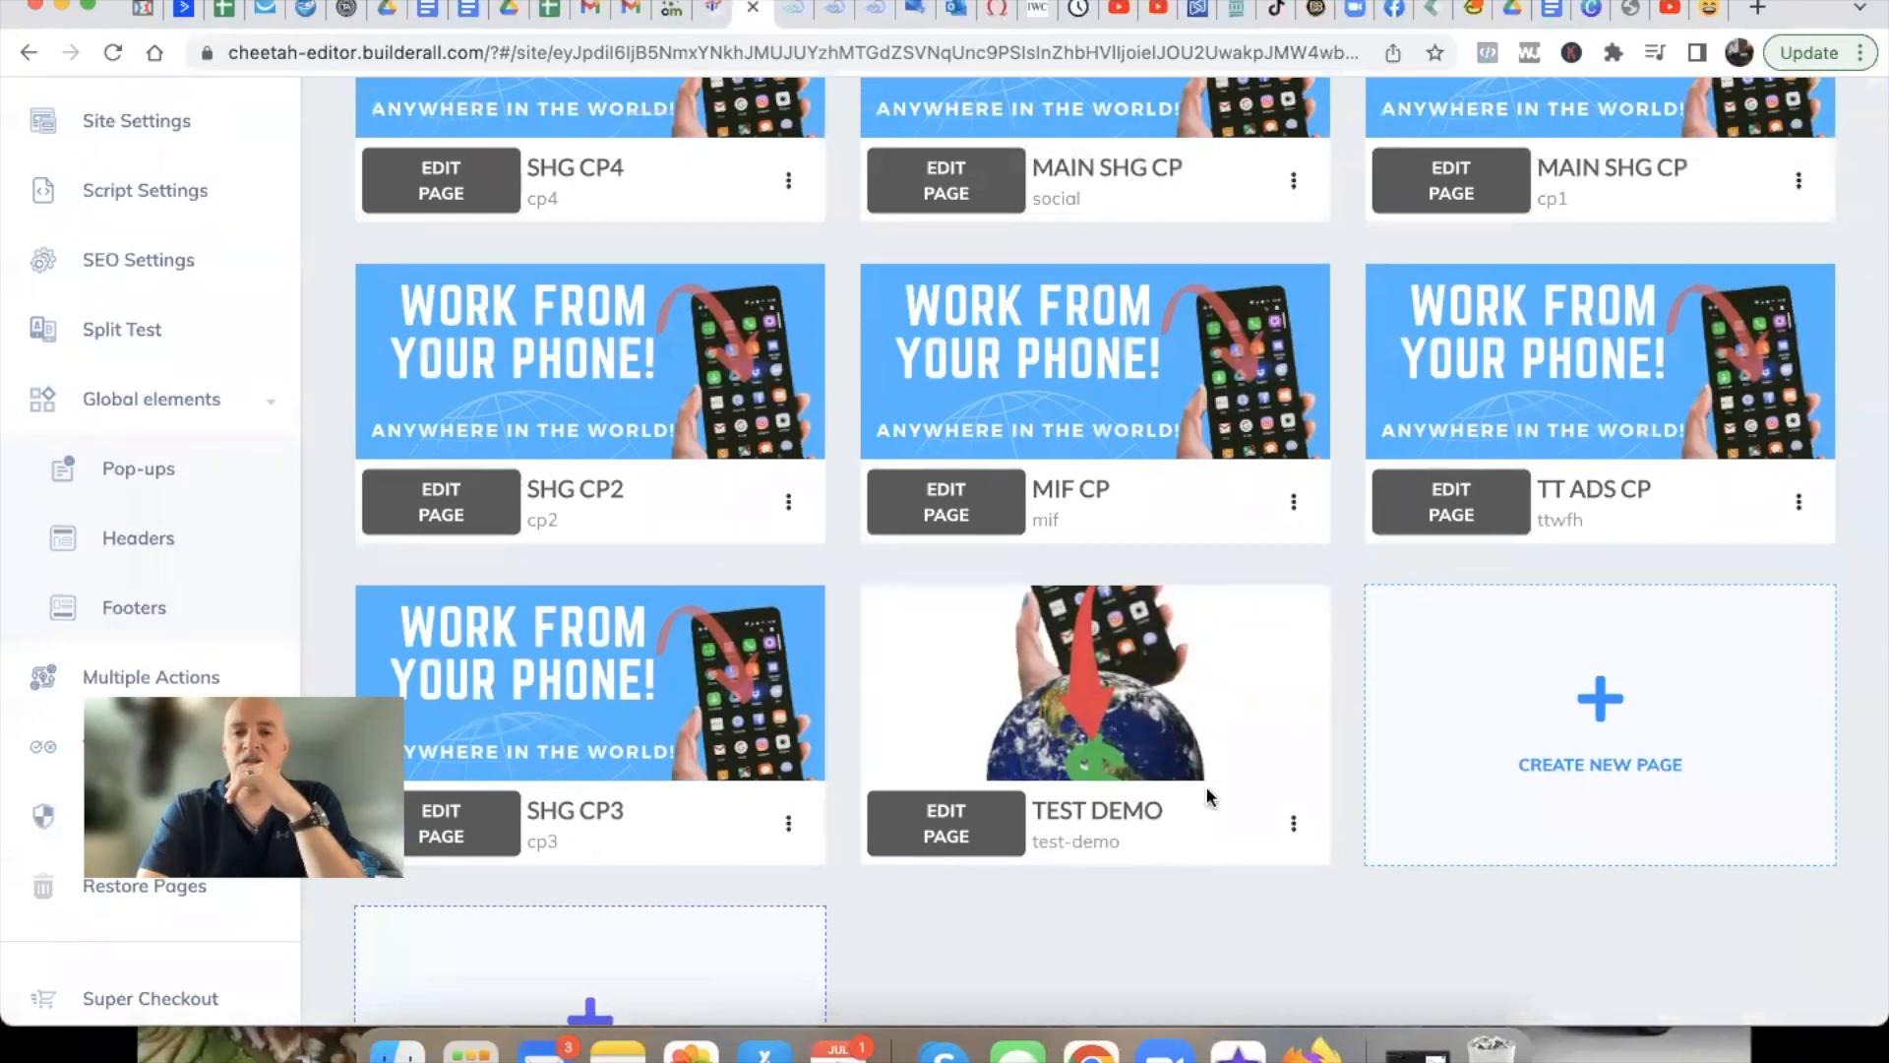
pyautogui.moveTo(1167, 700)
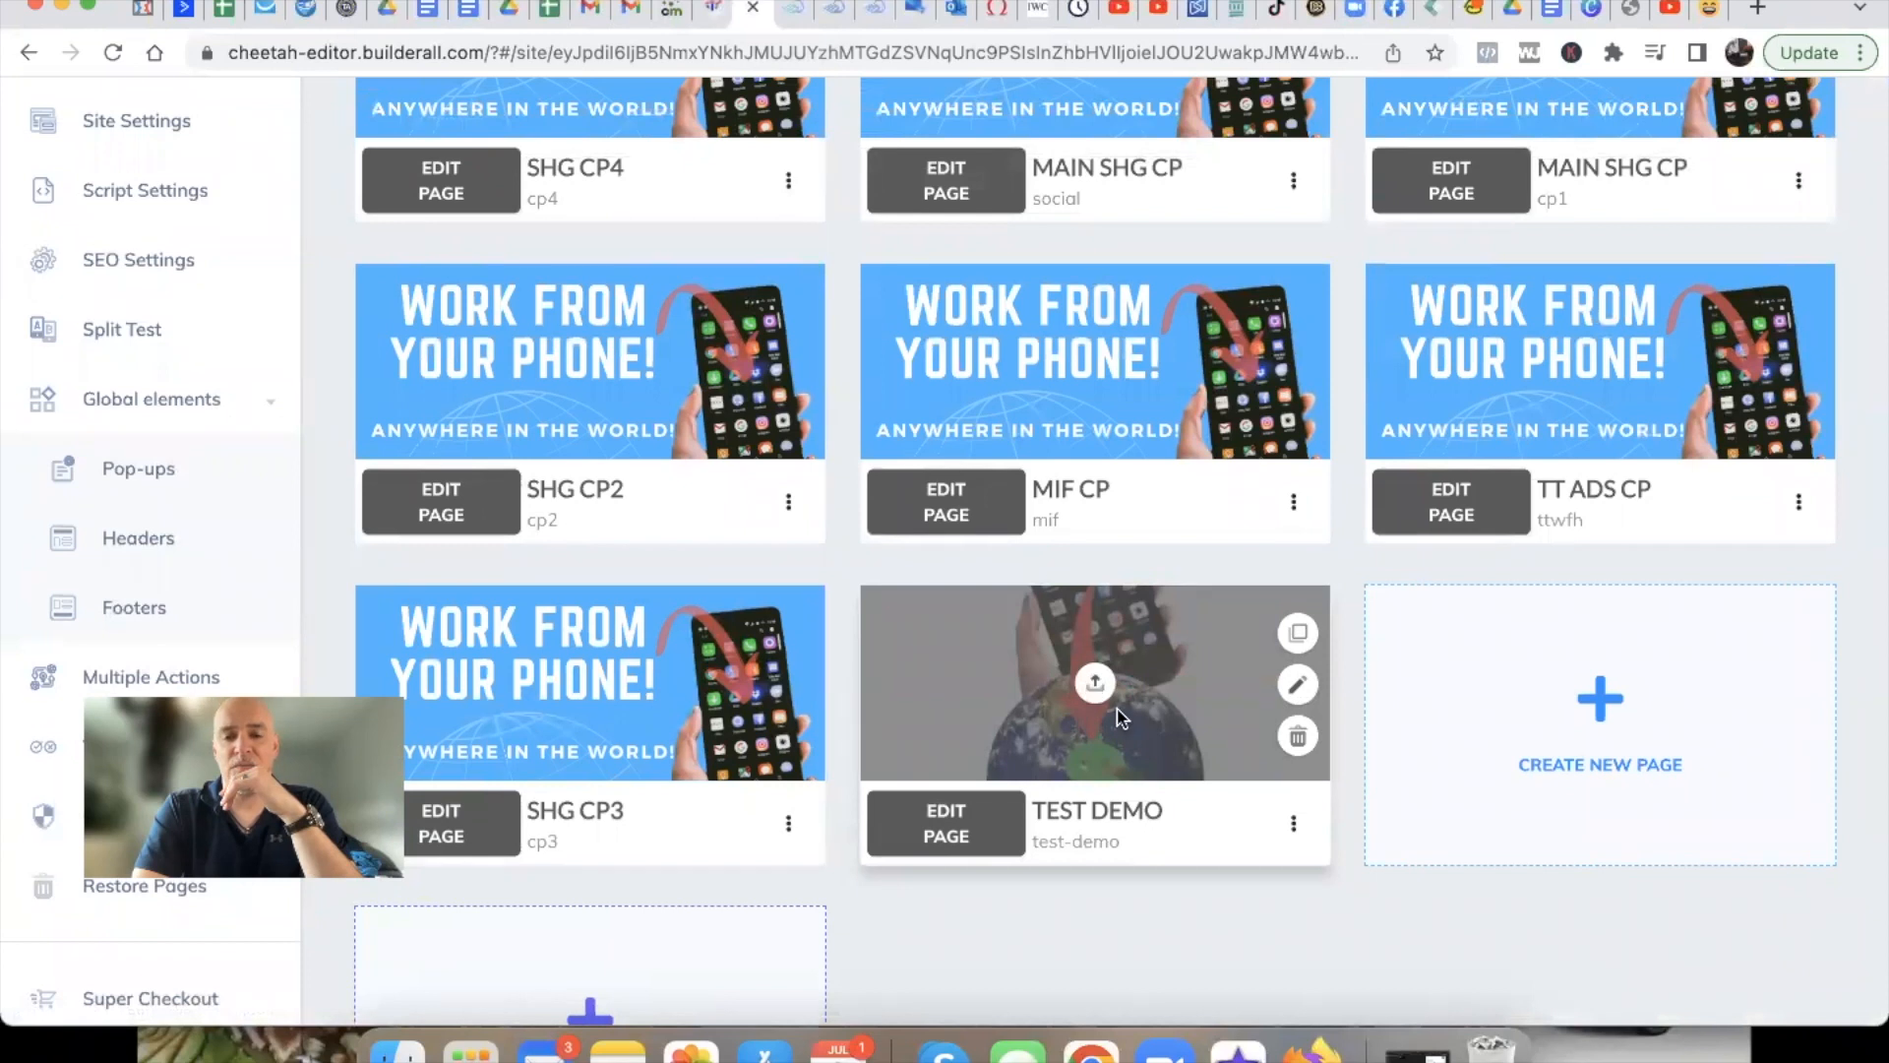
pyautogui.click(1292, 828)
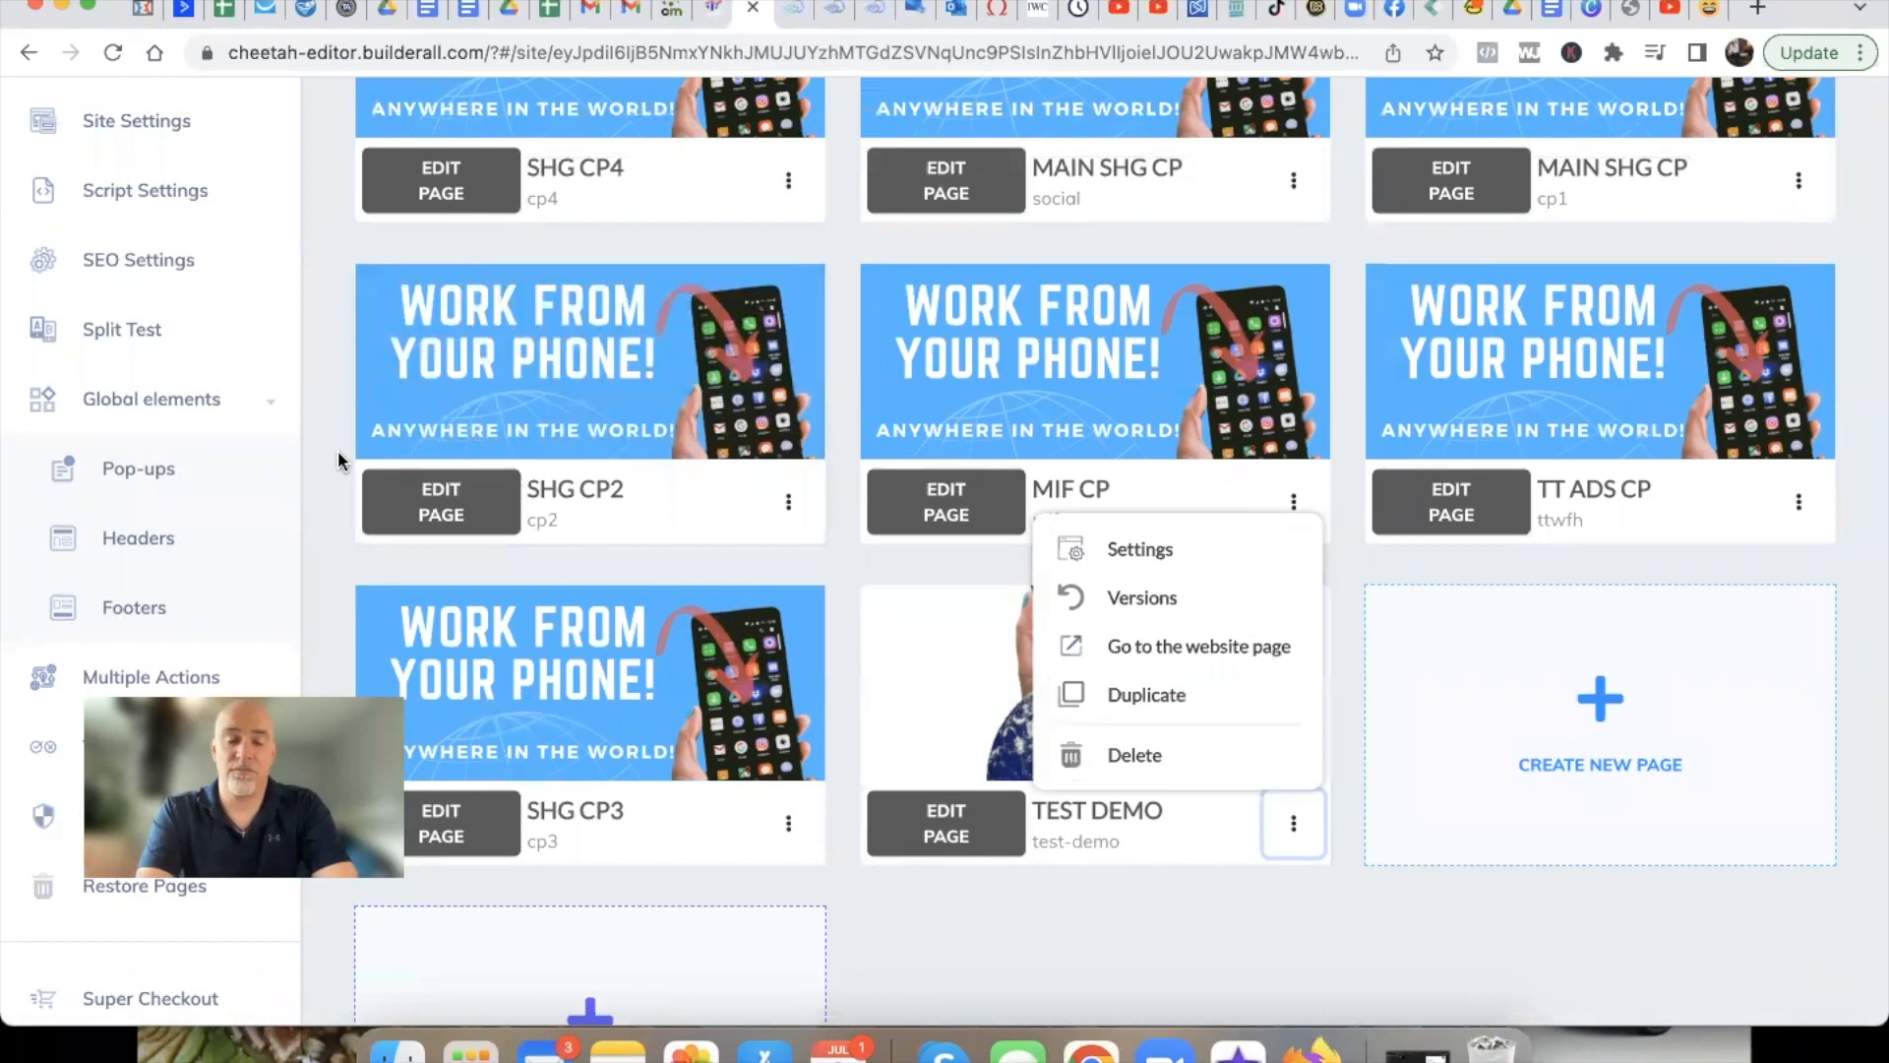
pyautogui.click(325, 549)
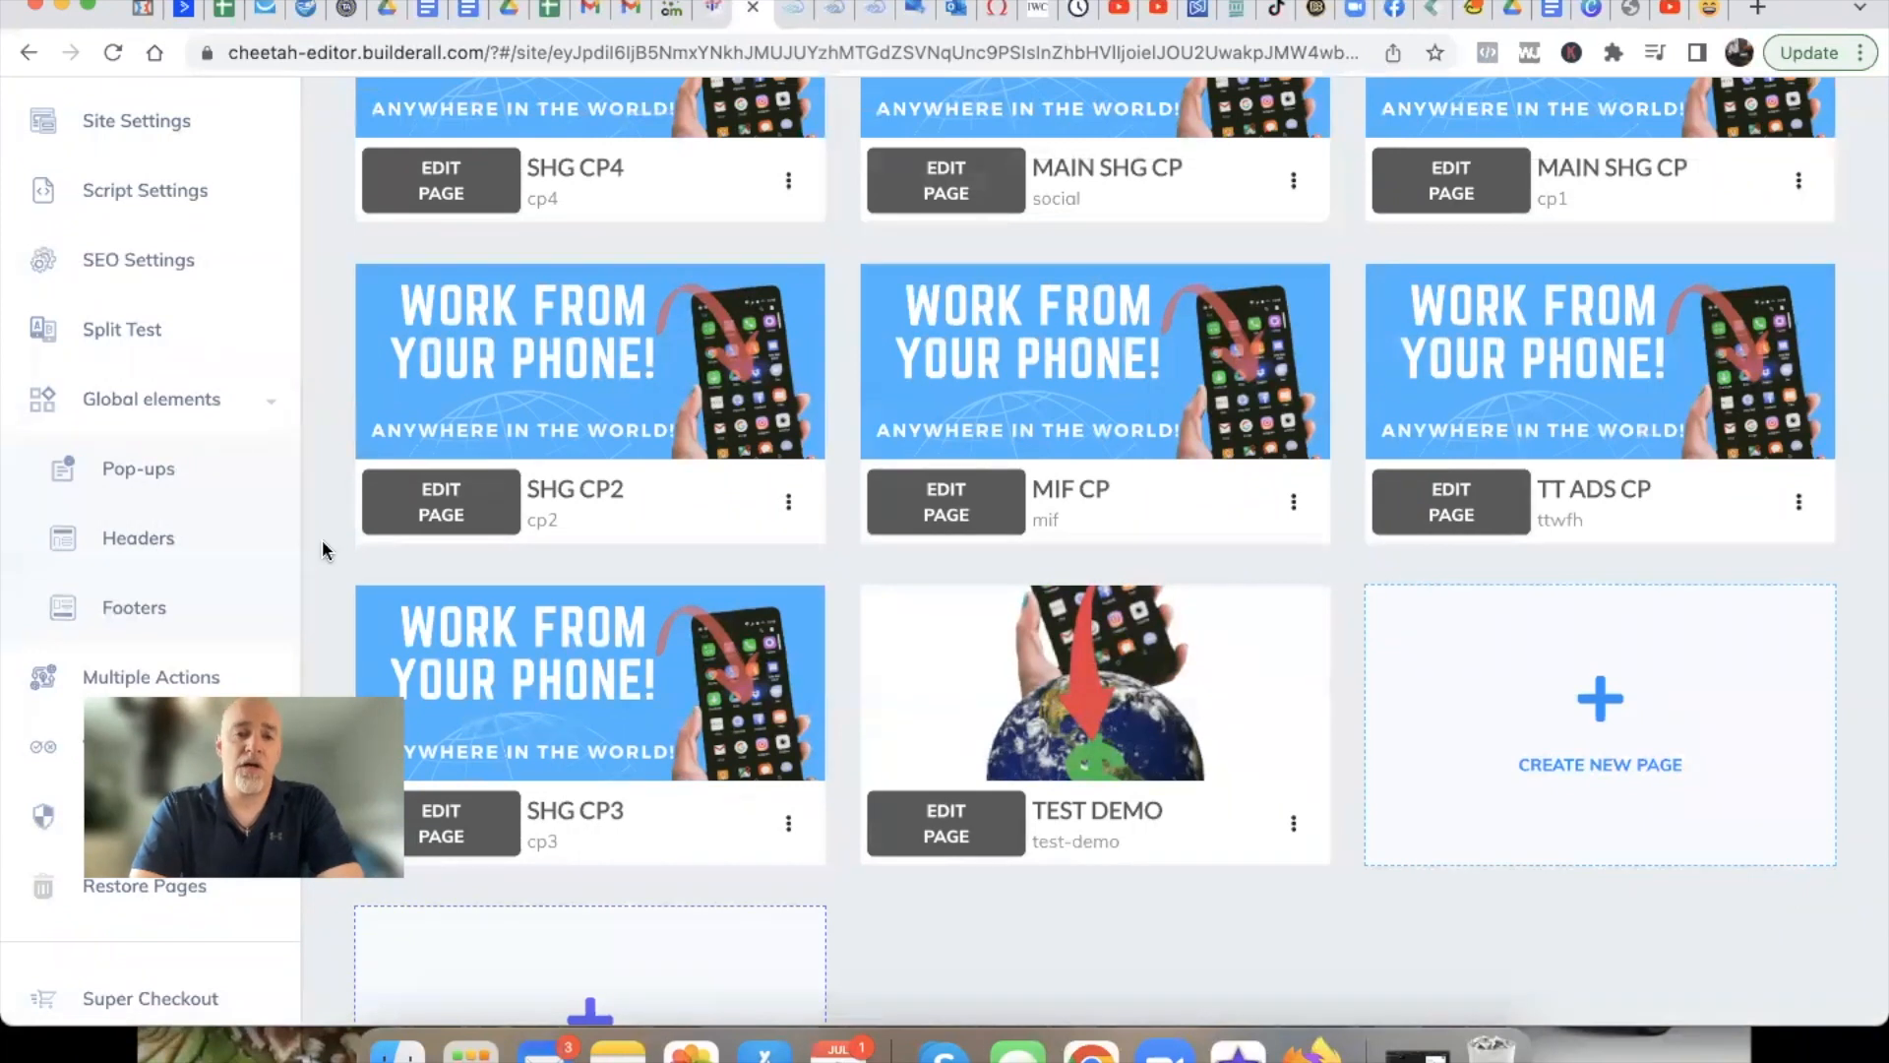
pyautogui.scroll(2, 322, 539)
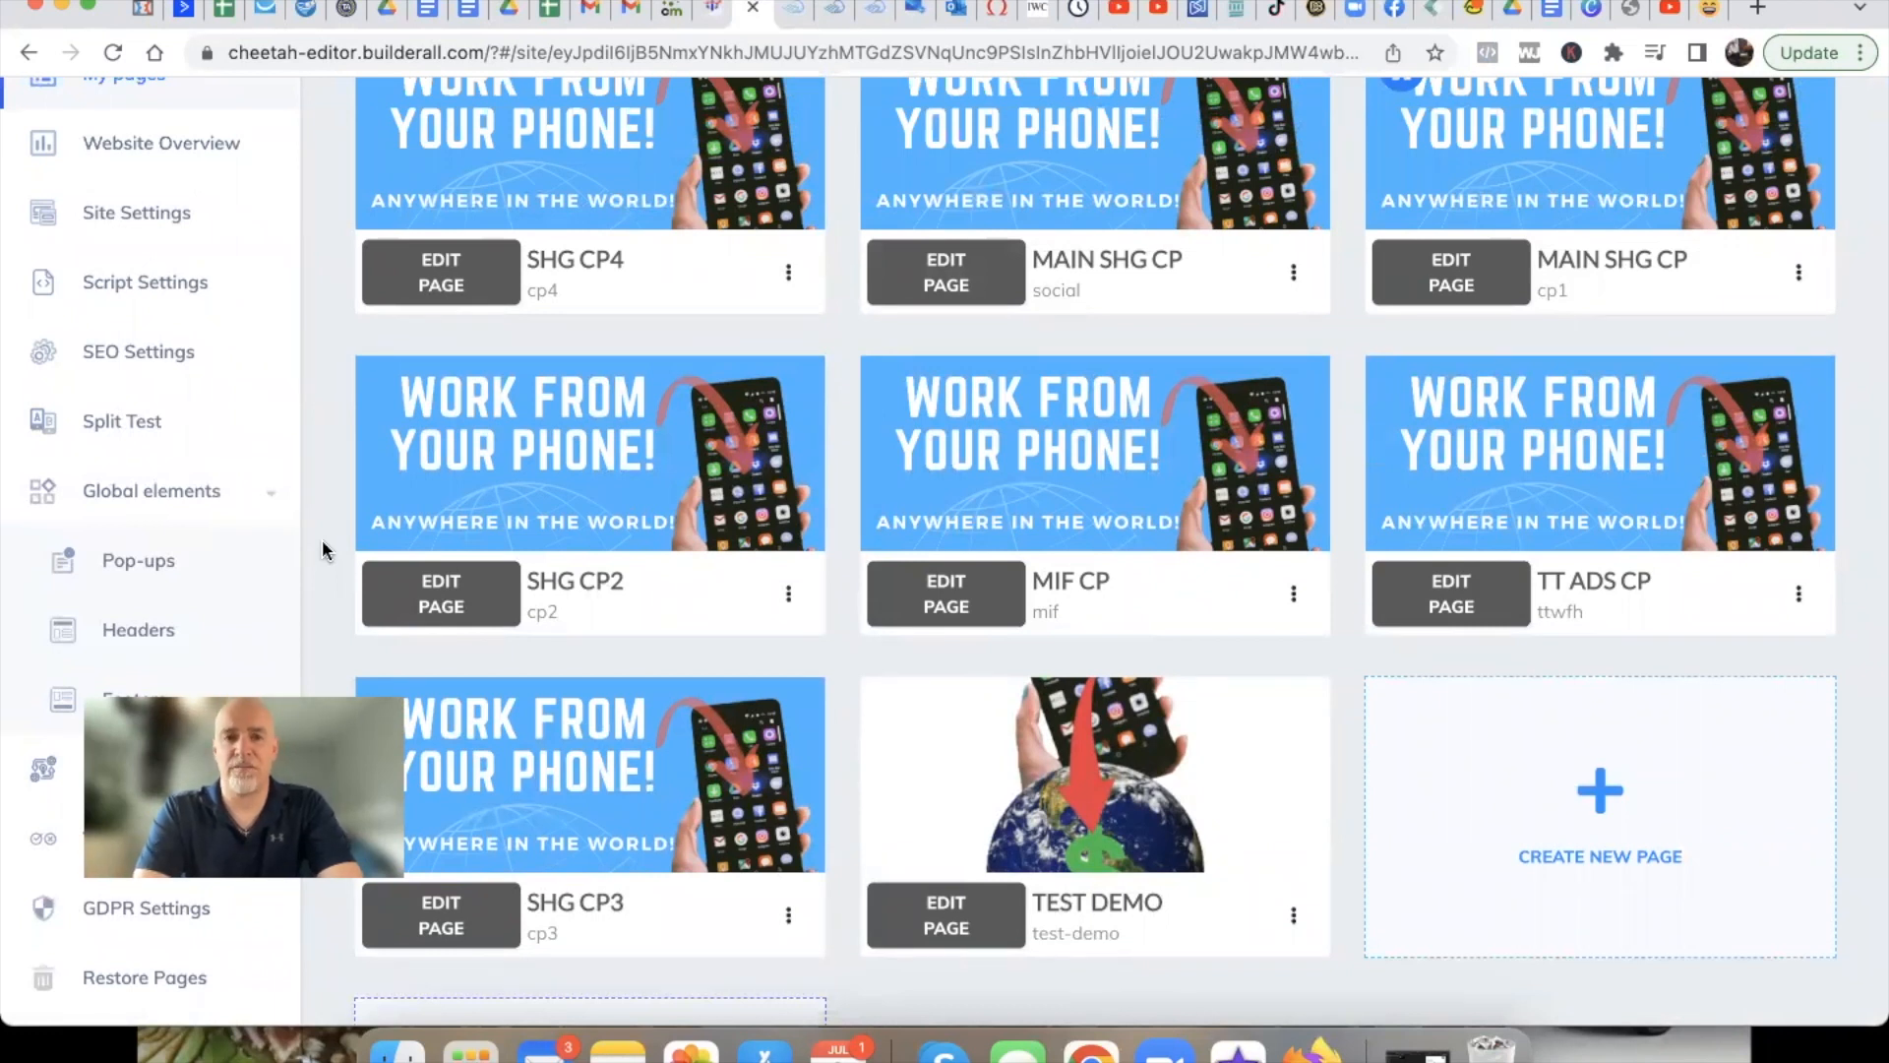
# Switch to the BuilderAll Getting Started Guide in Google Docs and review the Building Your First Funnel topics
pyautogui.click(460, 19)
pyautogui.click(422, 20)
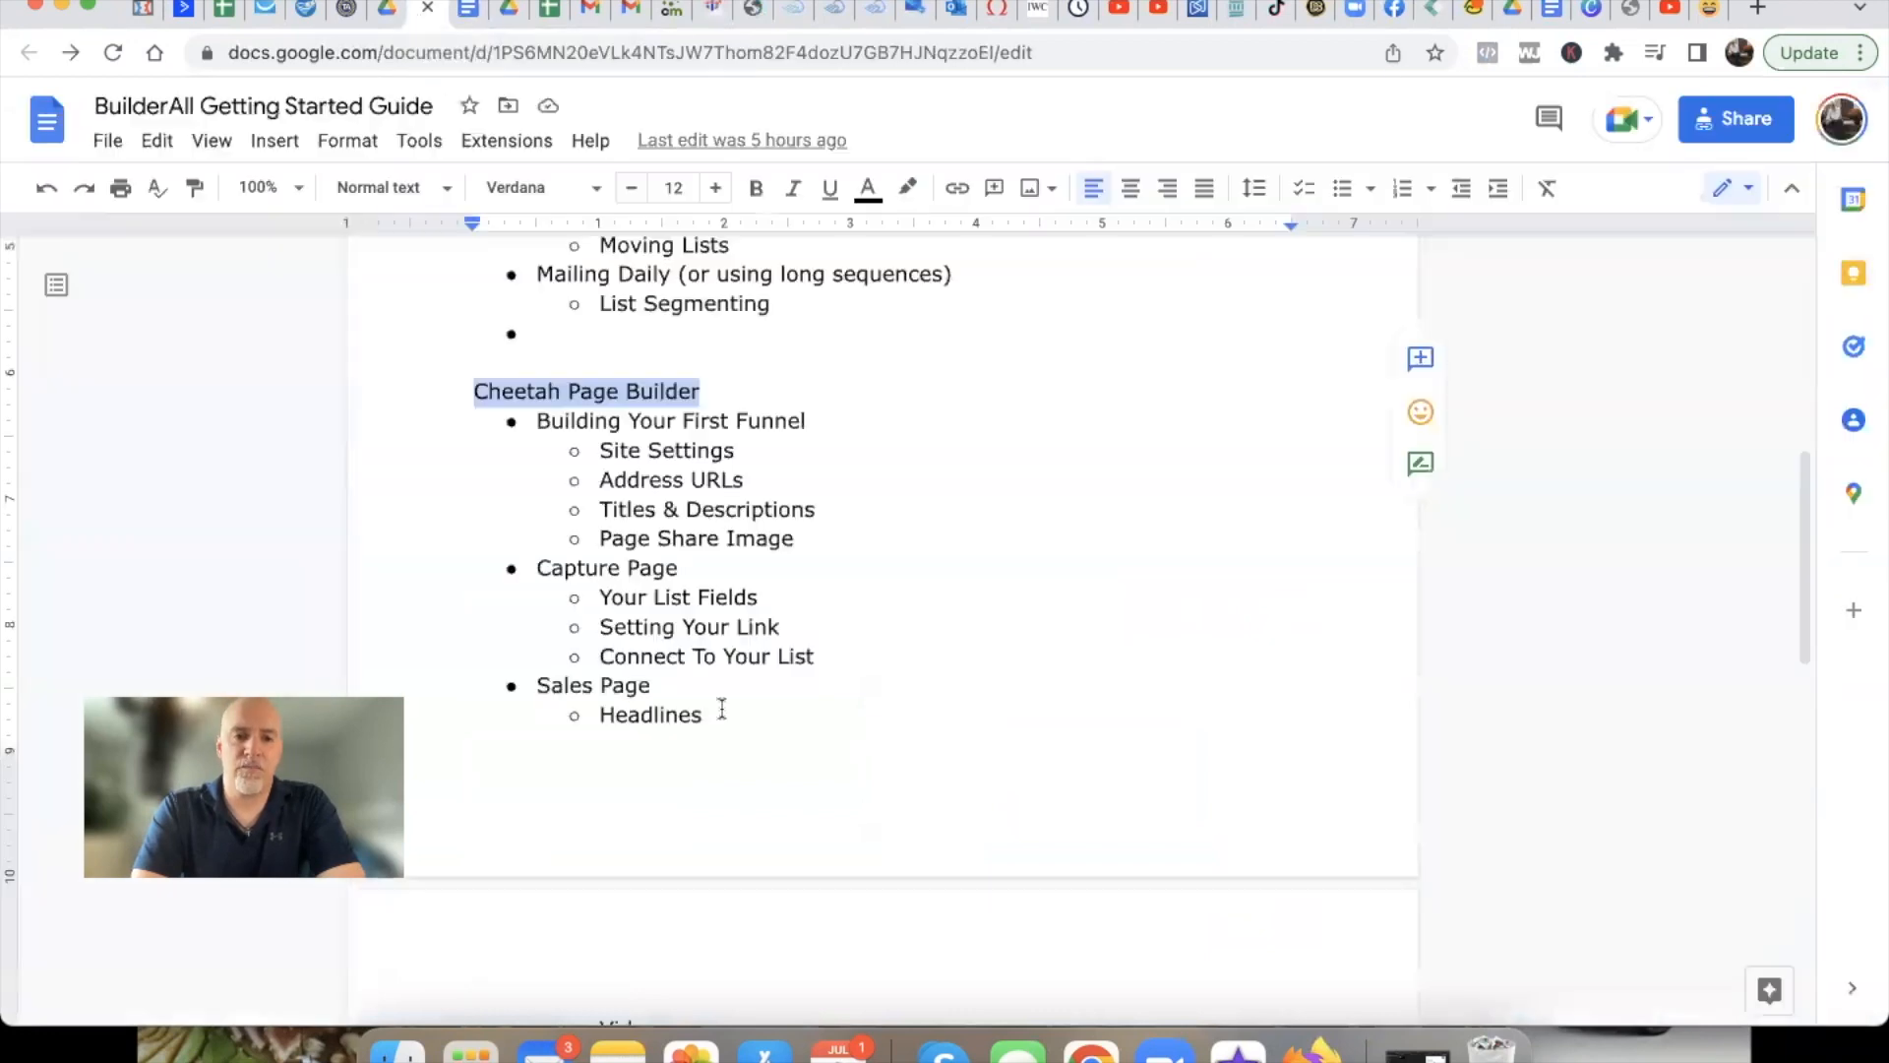
pyautogui.scroll(1, 723, 713)
pyautogui.click(759, 711)
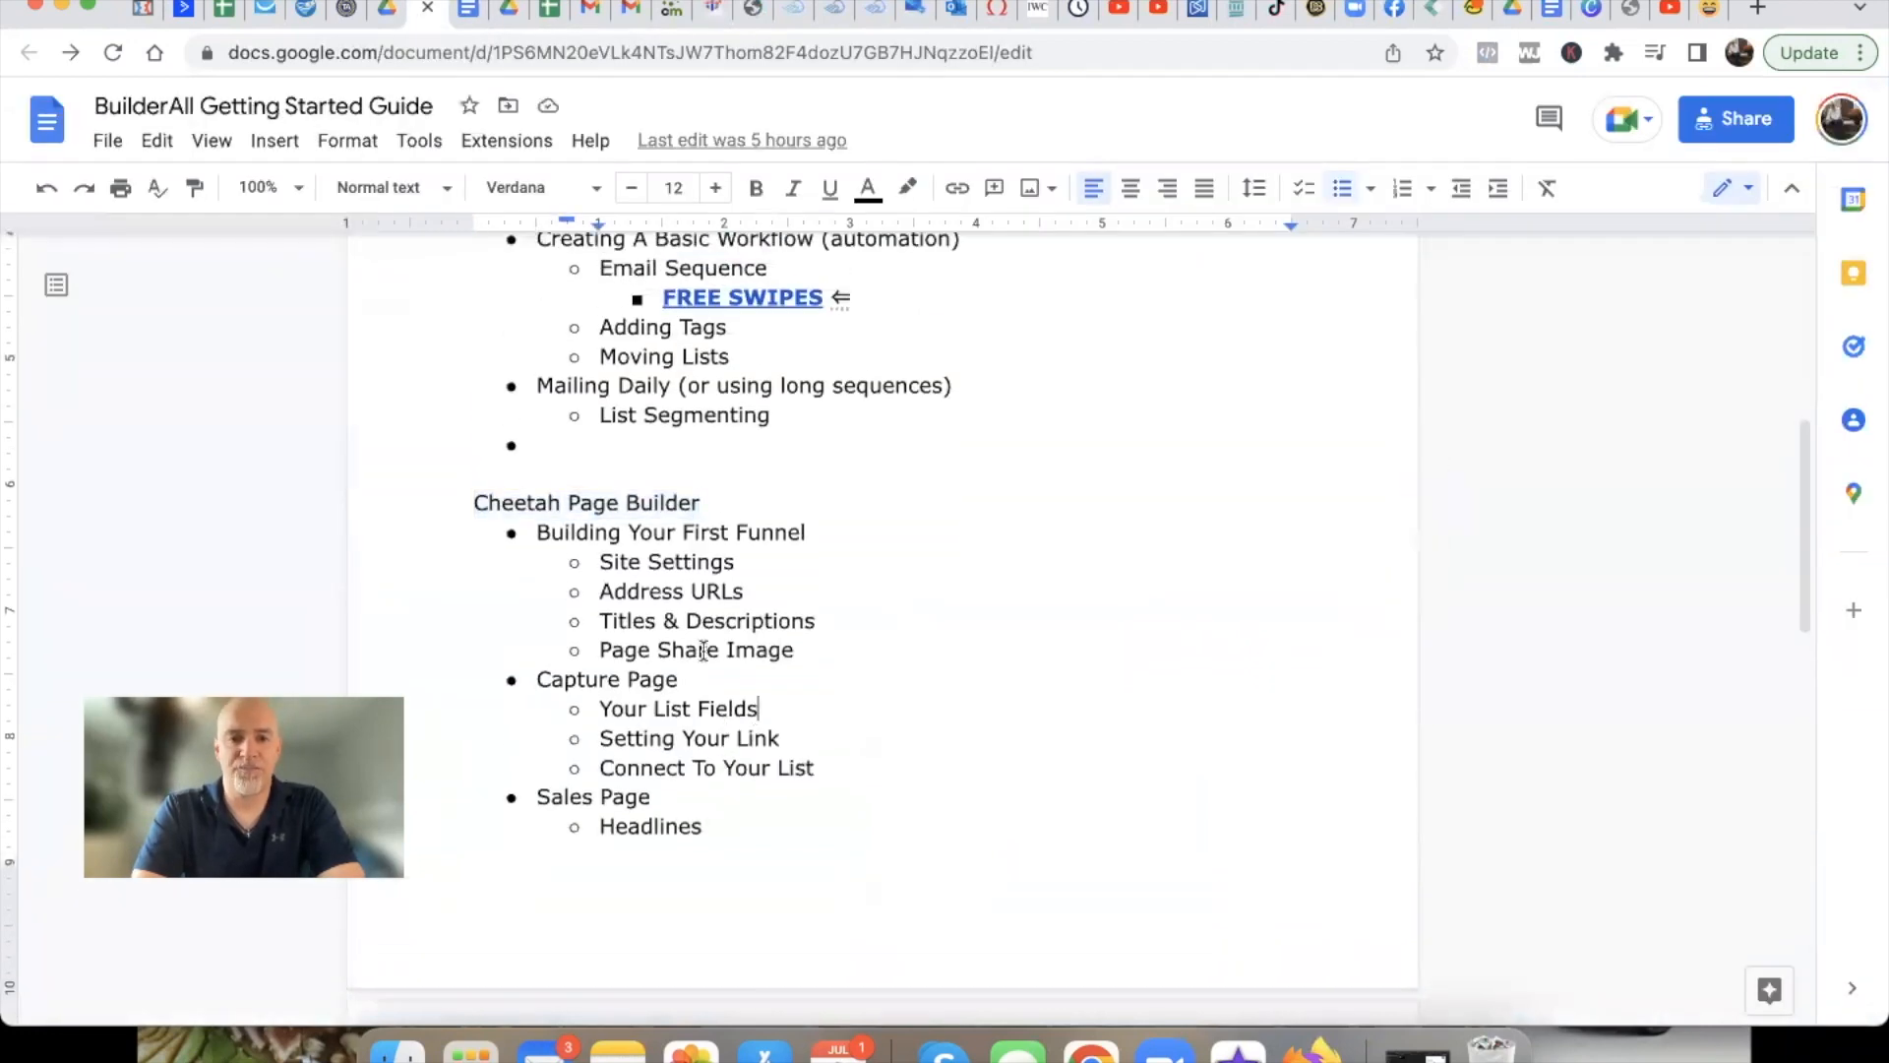
pyautogui.moveTo(596, 563); pyautogui.dragTo(794, 655)
pyautogui.click(773, 709)
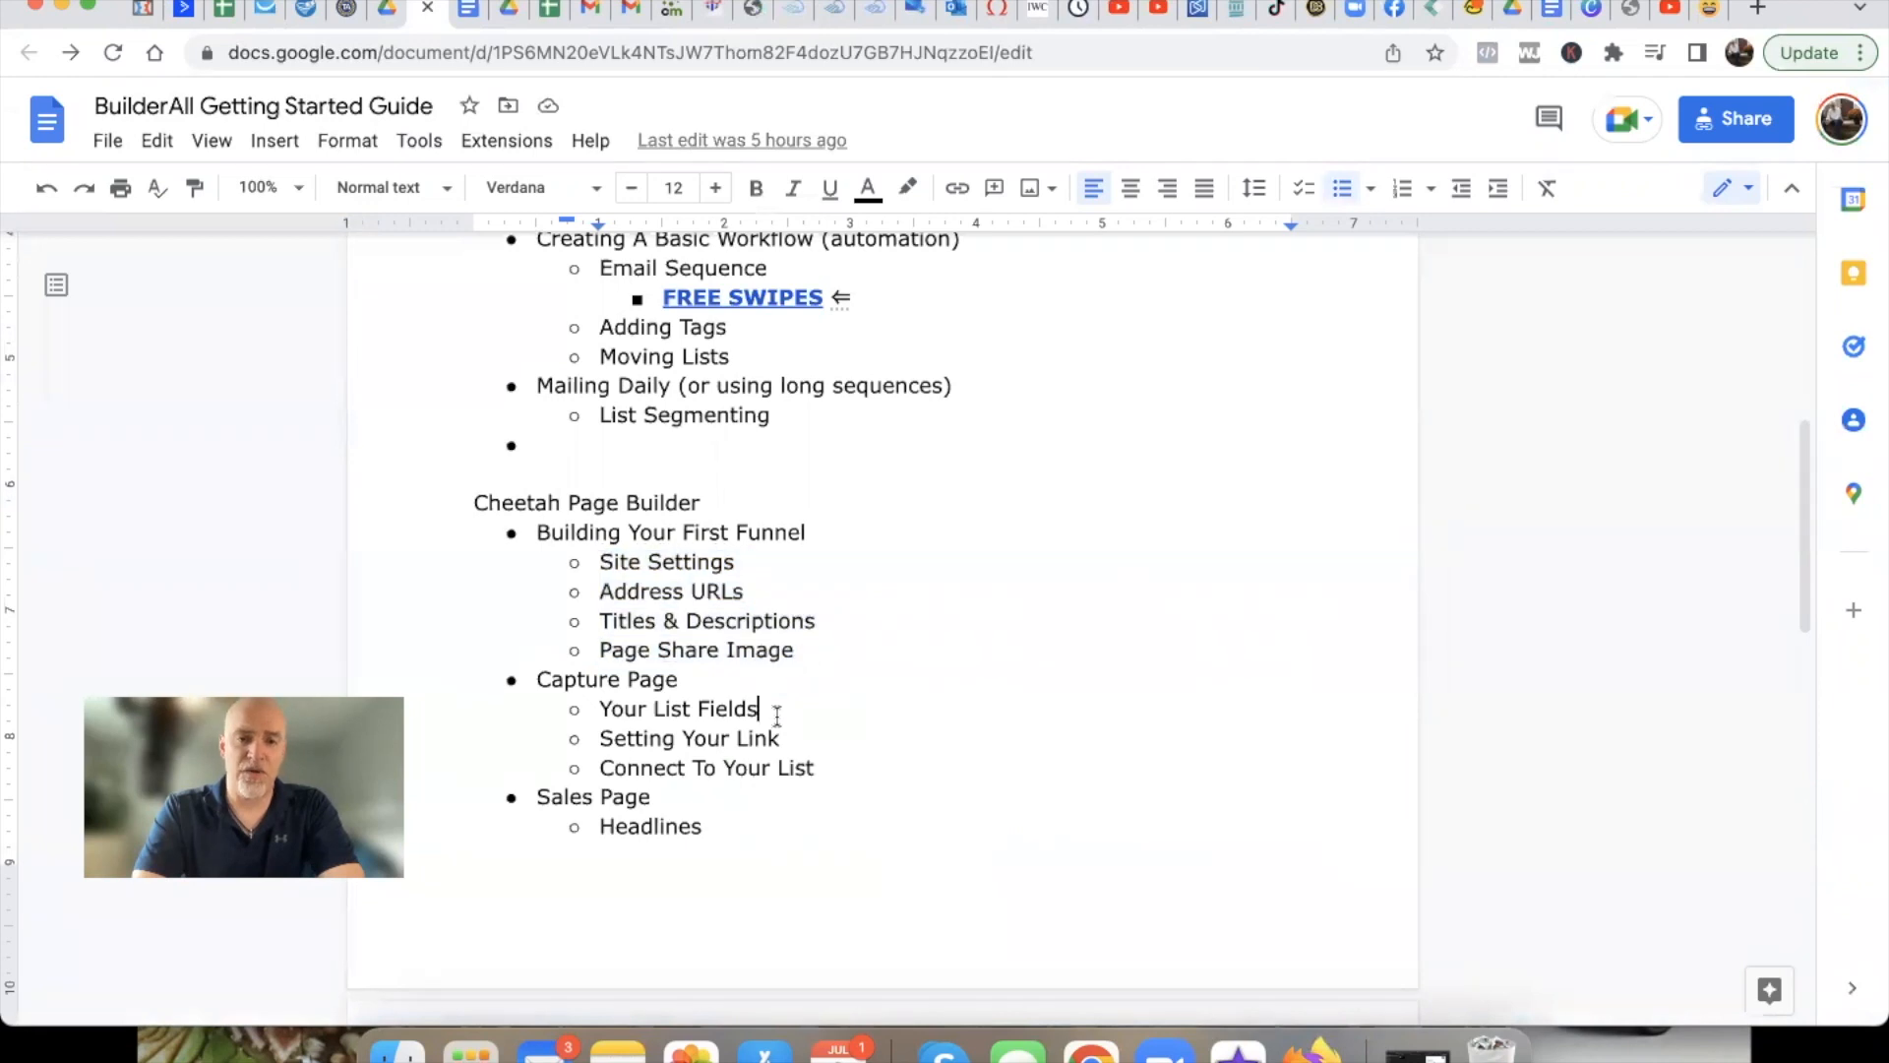
# Review the guide's Capture Page and Sales Page topics, through to the Videos and Buttons items
pyautogui.scroll(-3, 682, 694)
pyautogui.moveTo(597, 563); pyautogui.dragTo(821, 610)
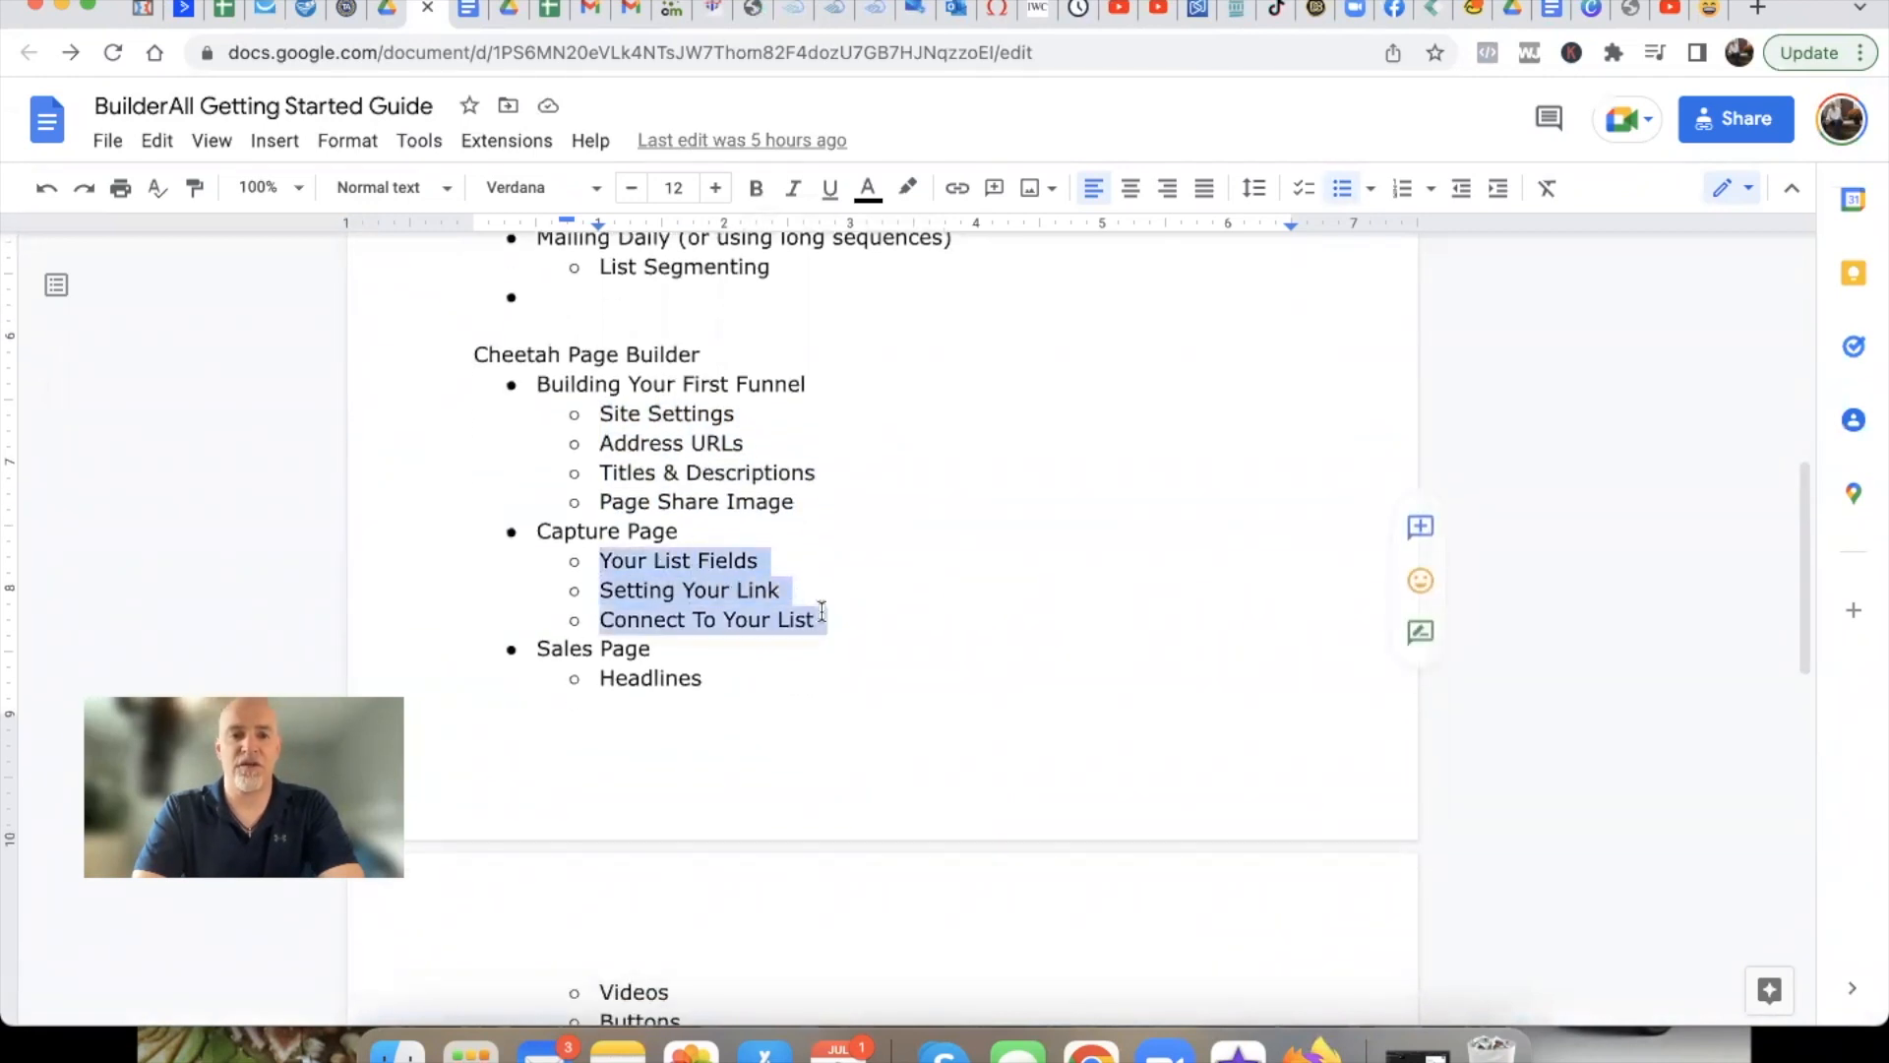
pyautogui.click(666, 679)
pyautogui.scroll(-4, 666, 688)
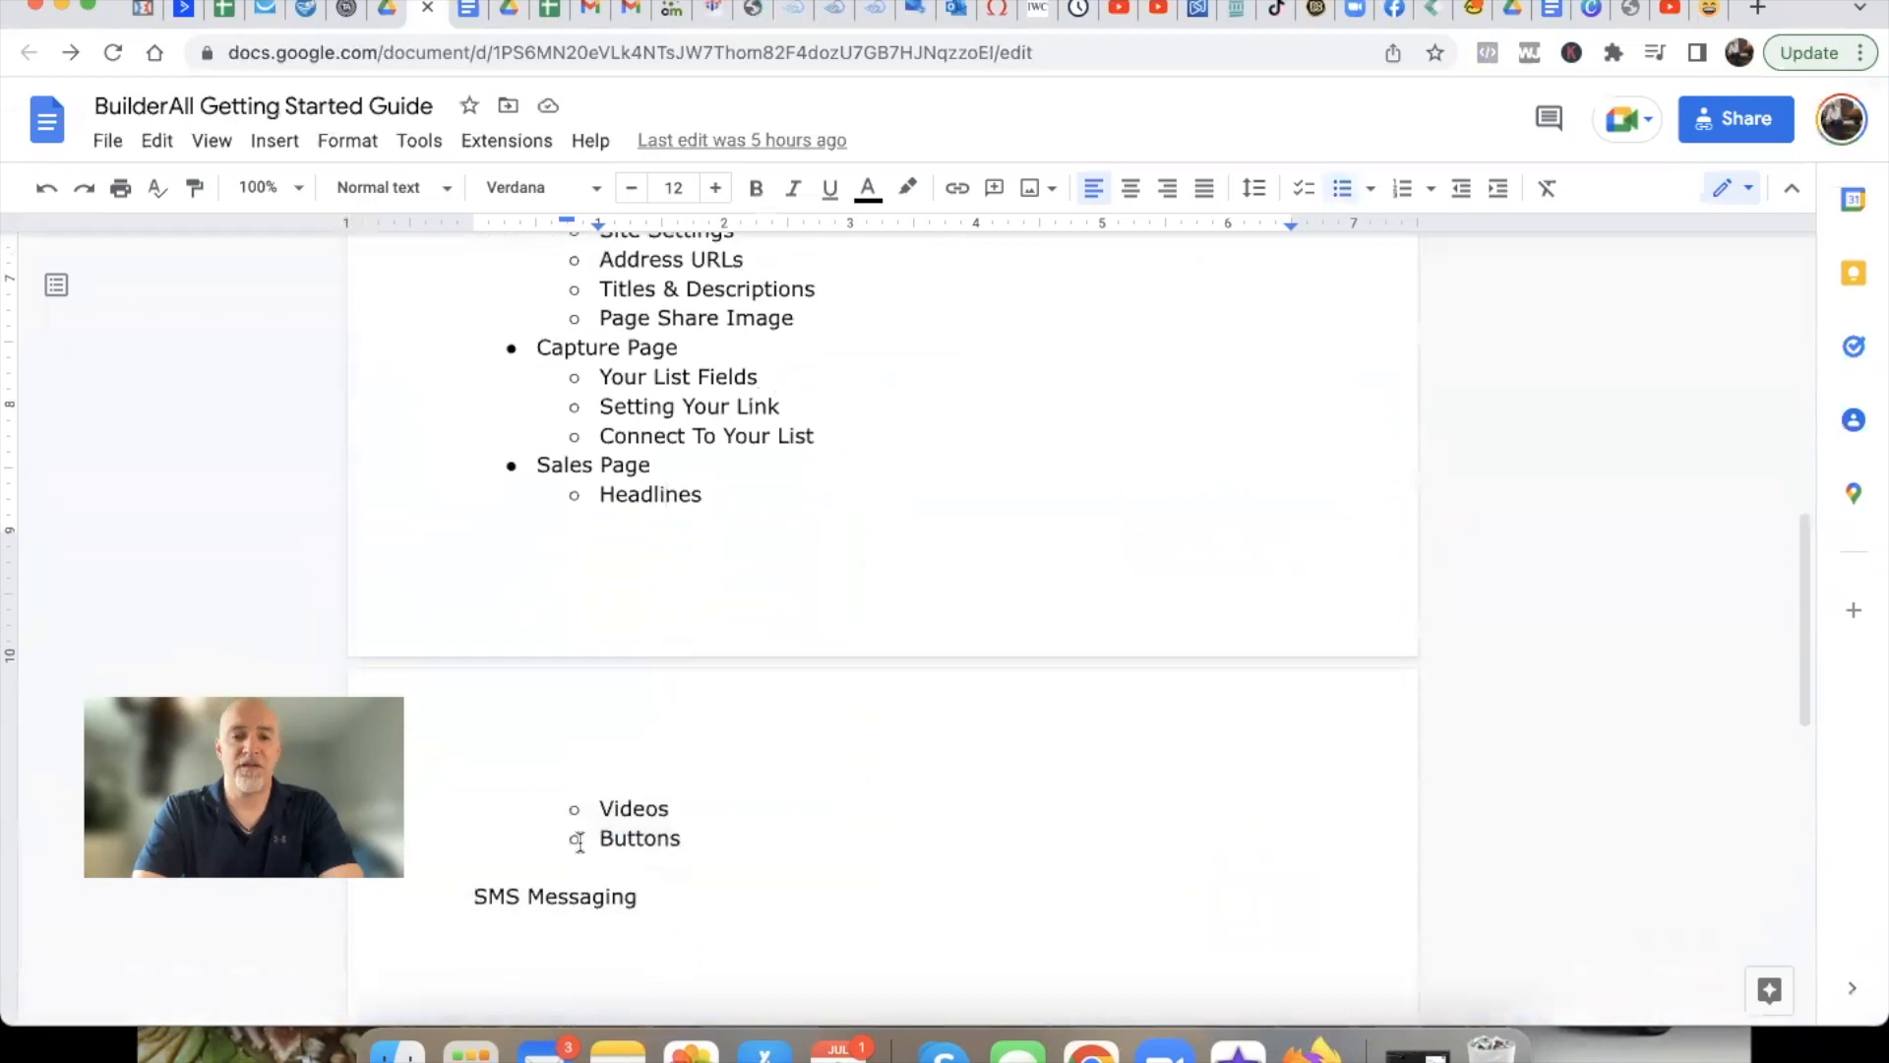
pyautogui.scroll(-2, 679, 848)
pyautogui.scroll(3, 683, 848)
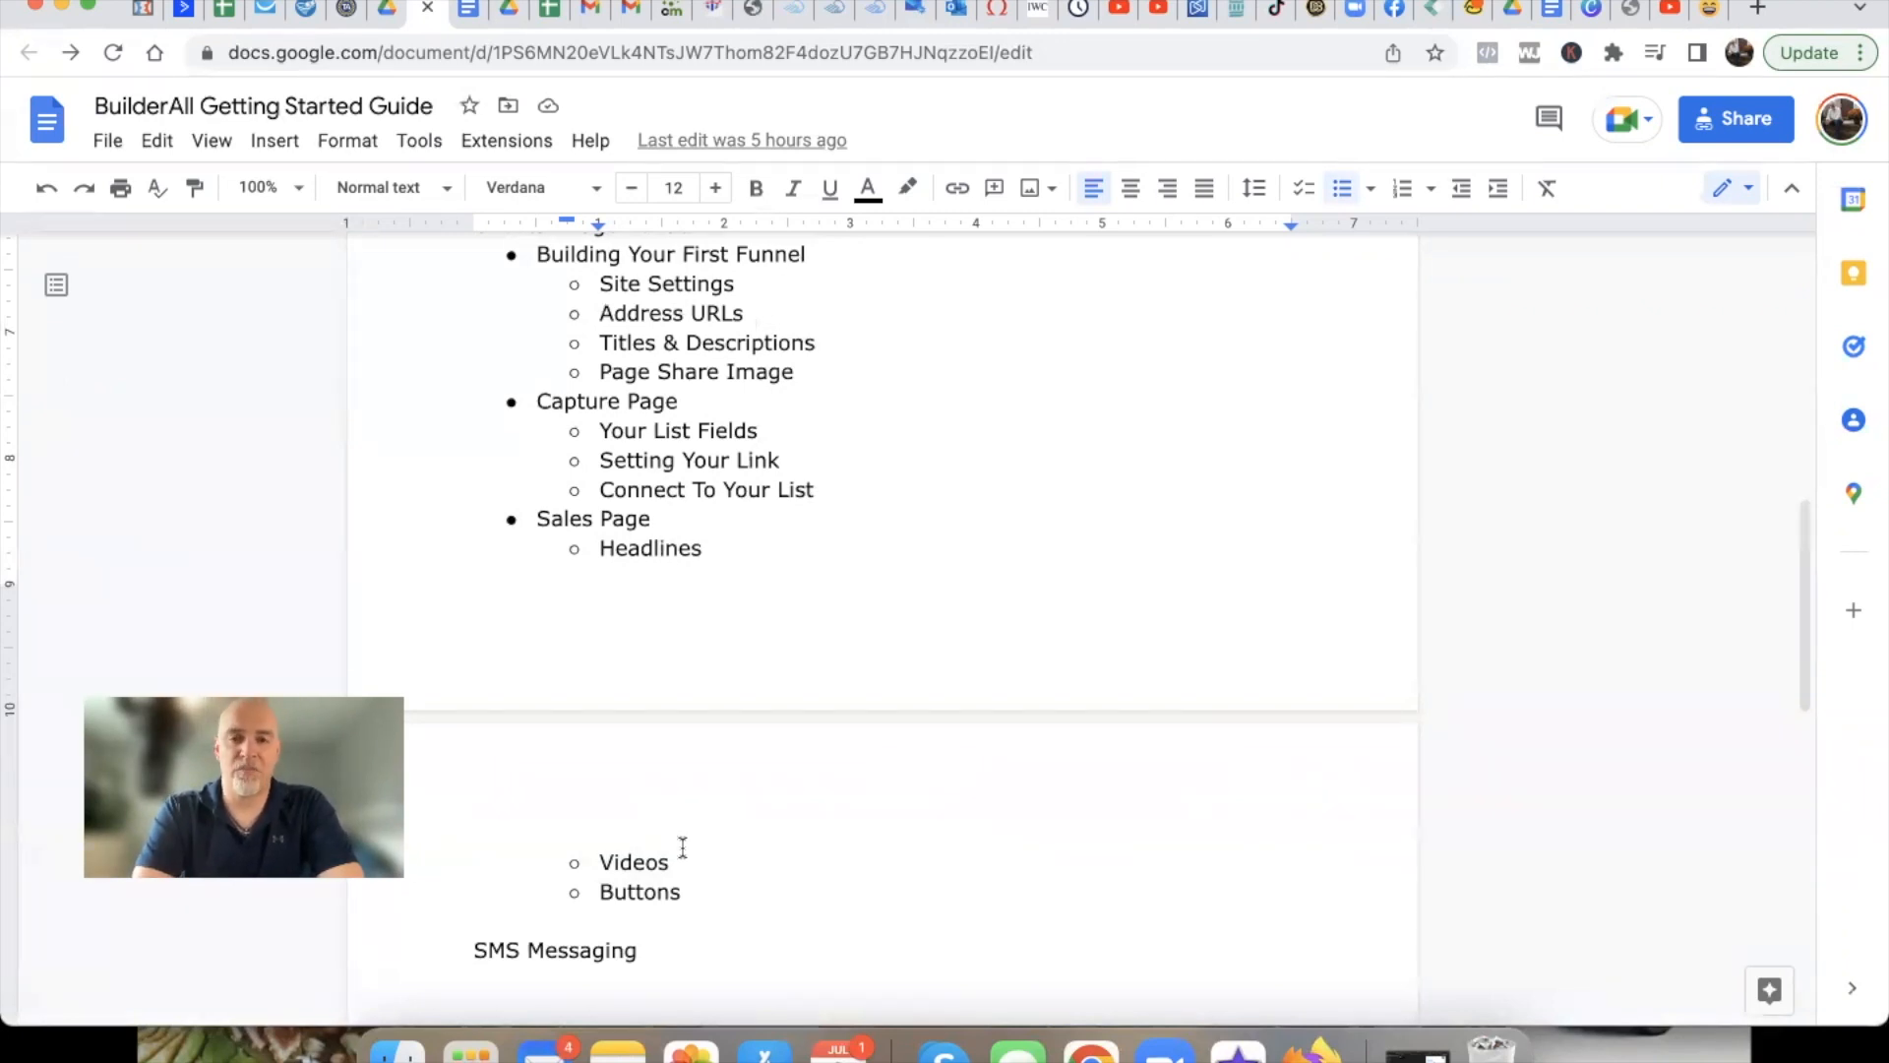
pyautogui.click(1801, 119)
pyautogui.click(1780, 198)
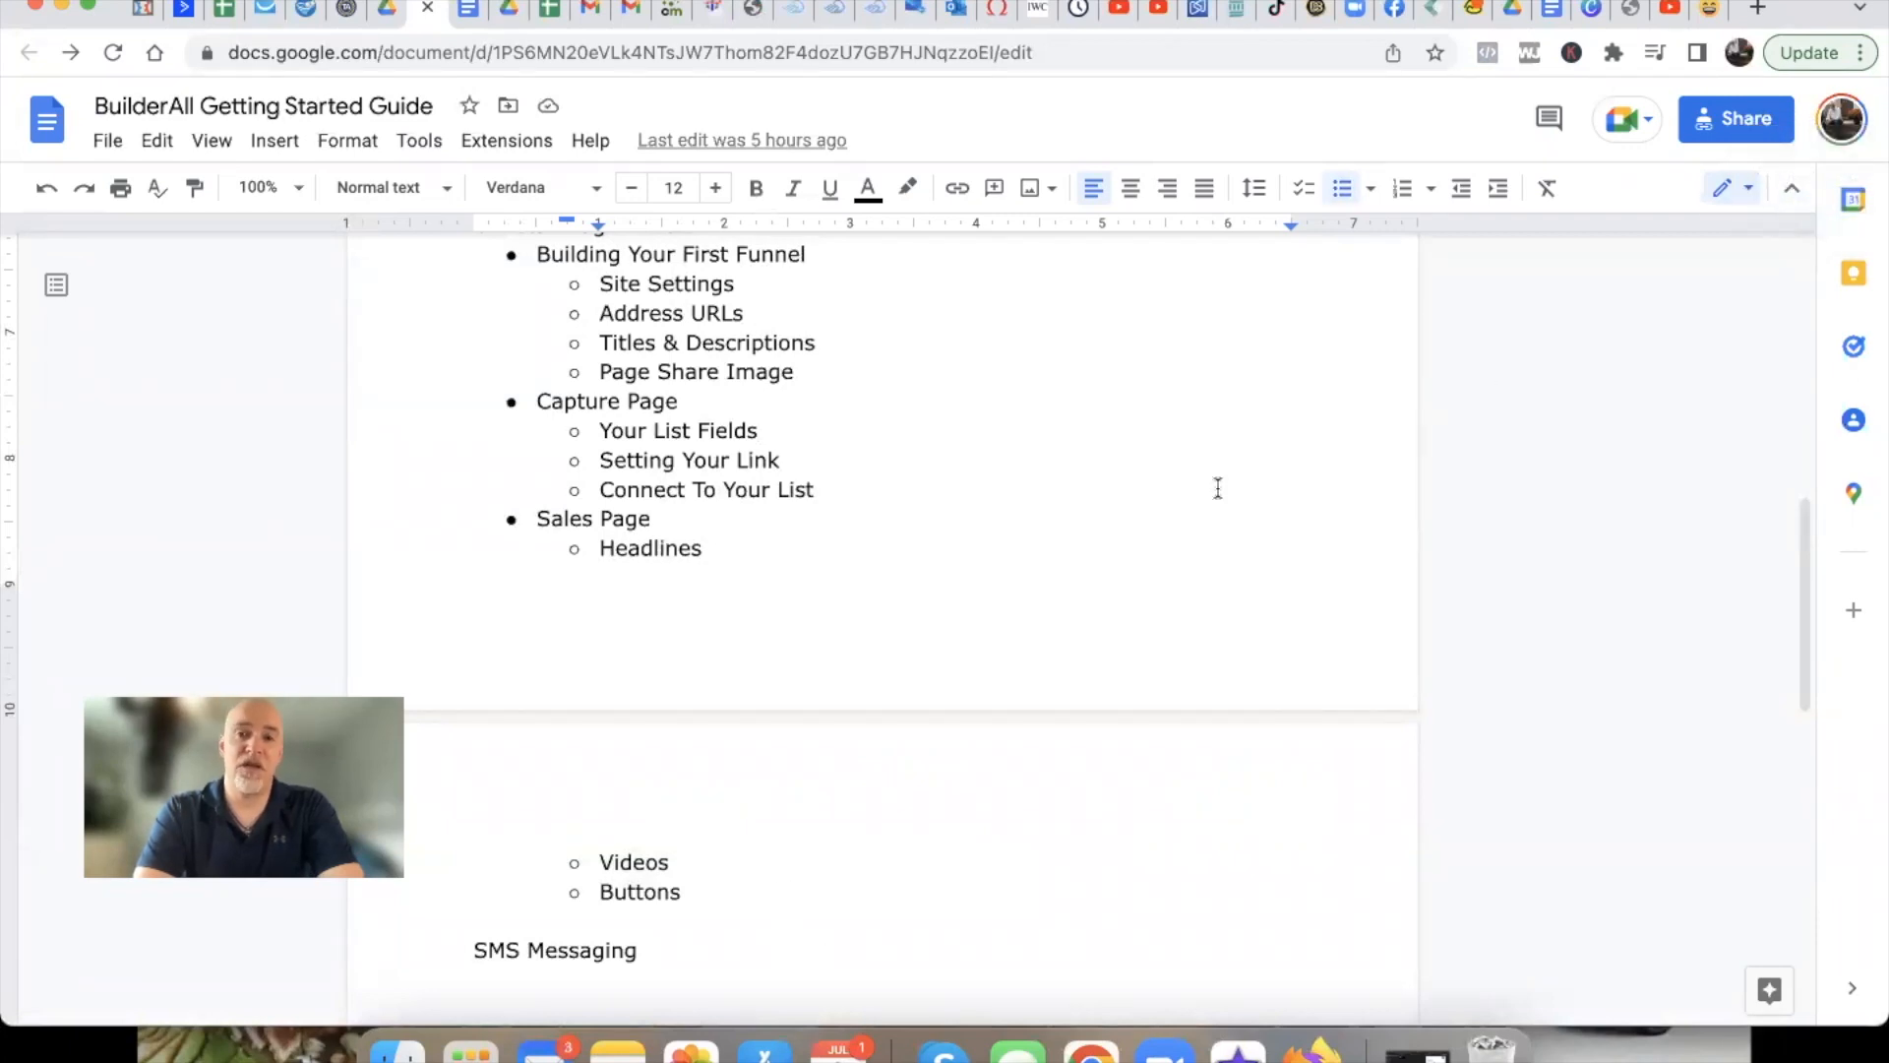